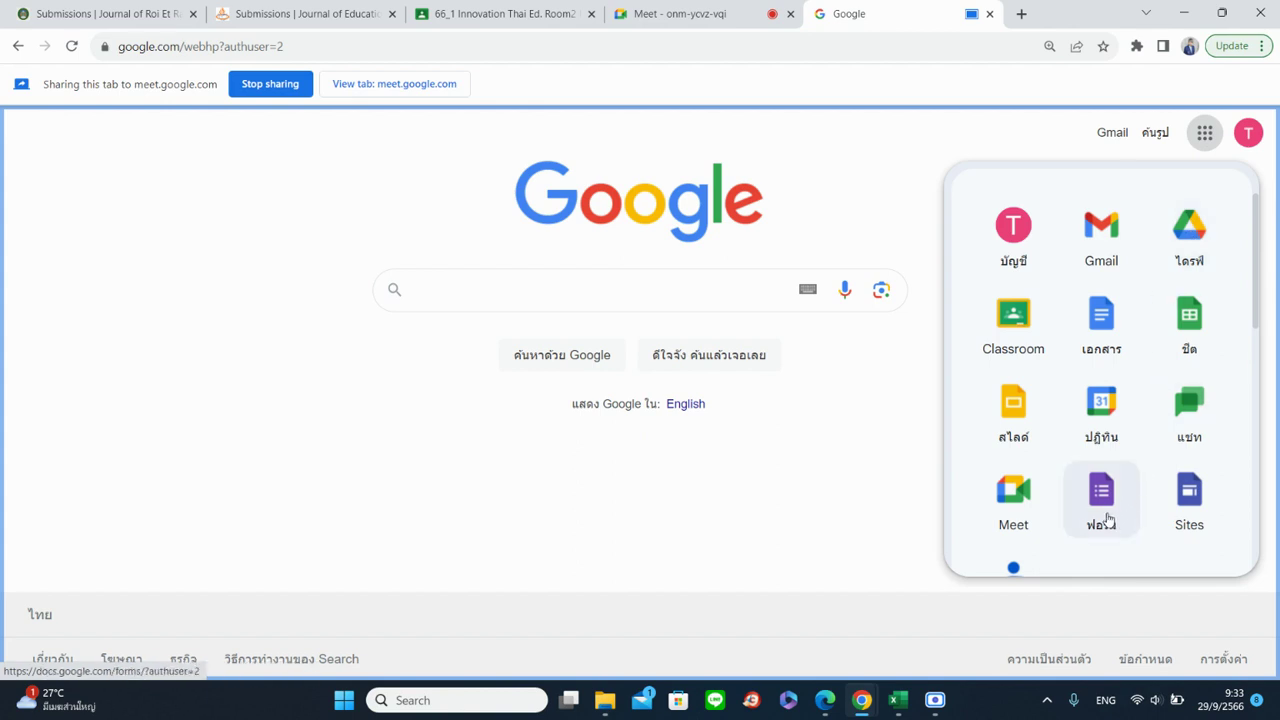
Create a blank Google Form from Google Drive and share its new tab in the meeting
{"action": "left_click", "coordinate": [1179, 251]}
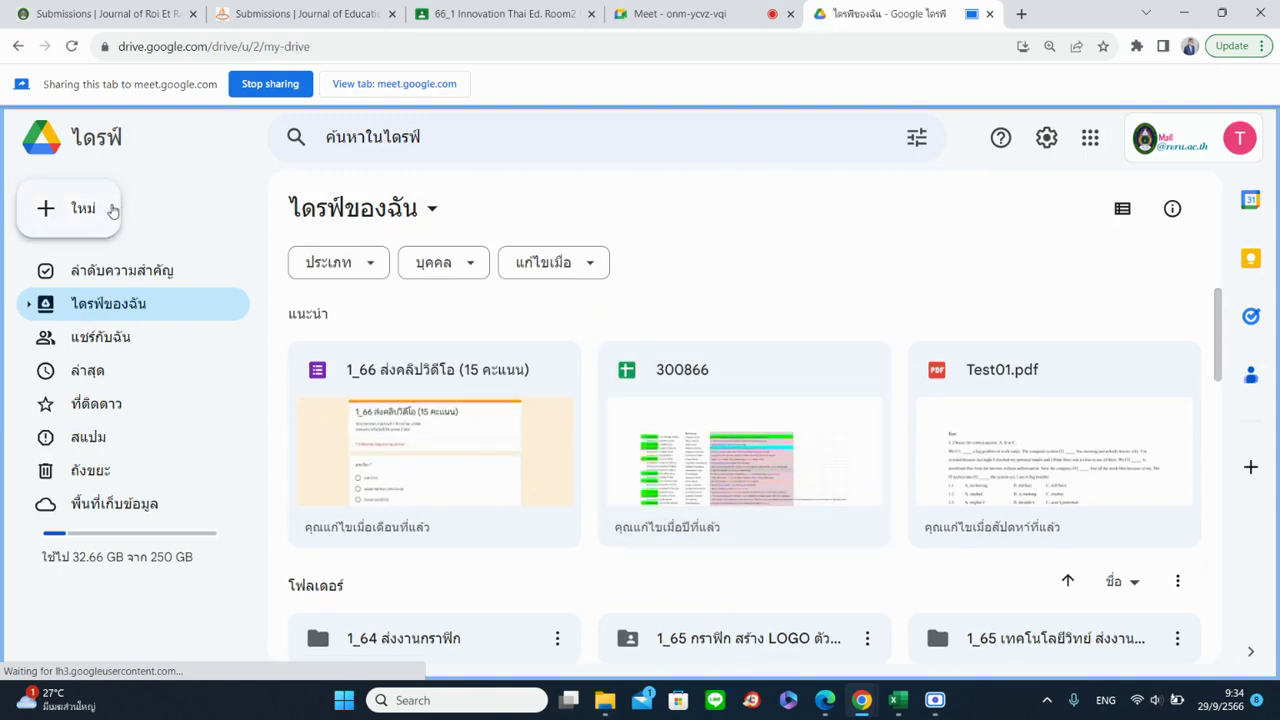
{"action": "left_click", "coordinate": [110, 209]}
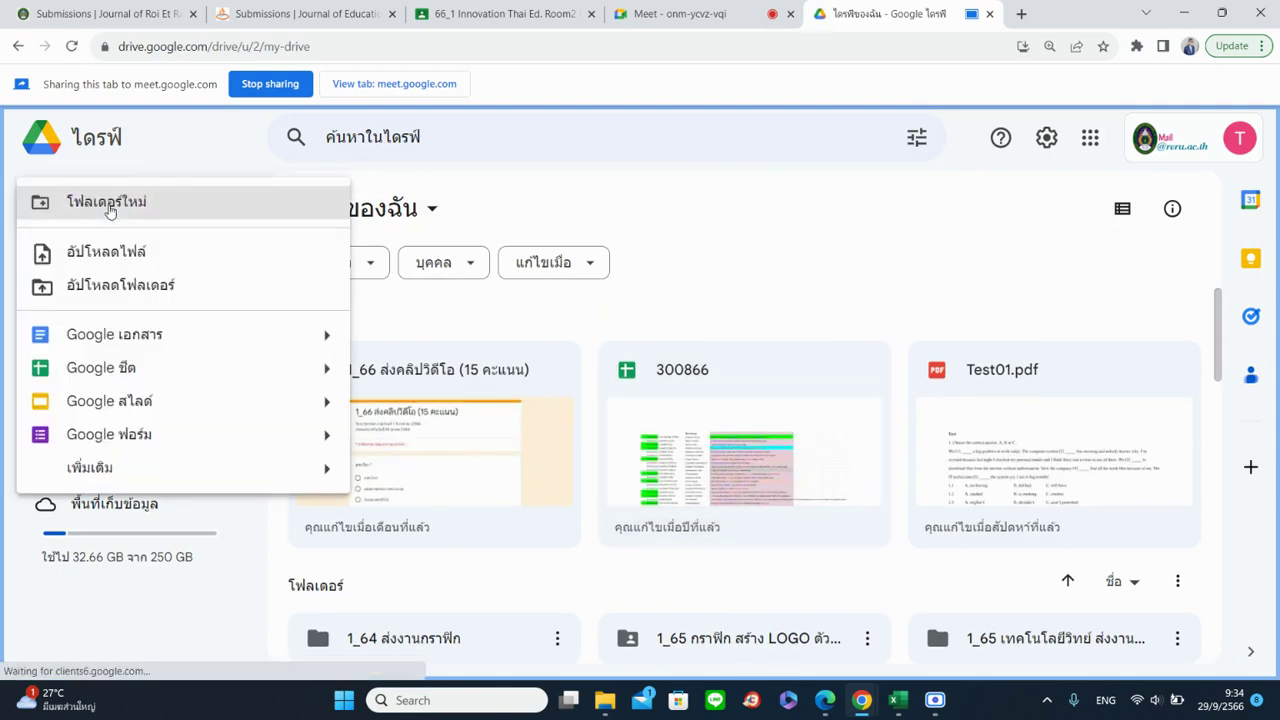
{"action": "mouse_move", "coordinate": [276, 439]}
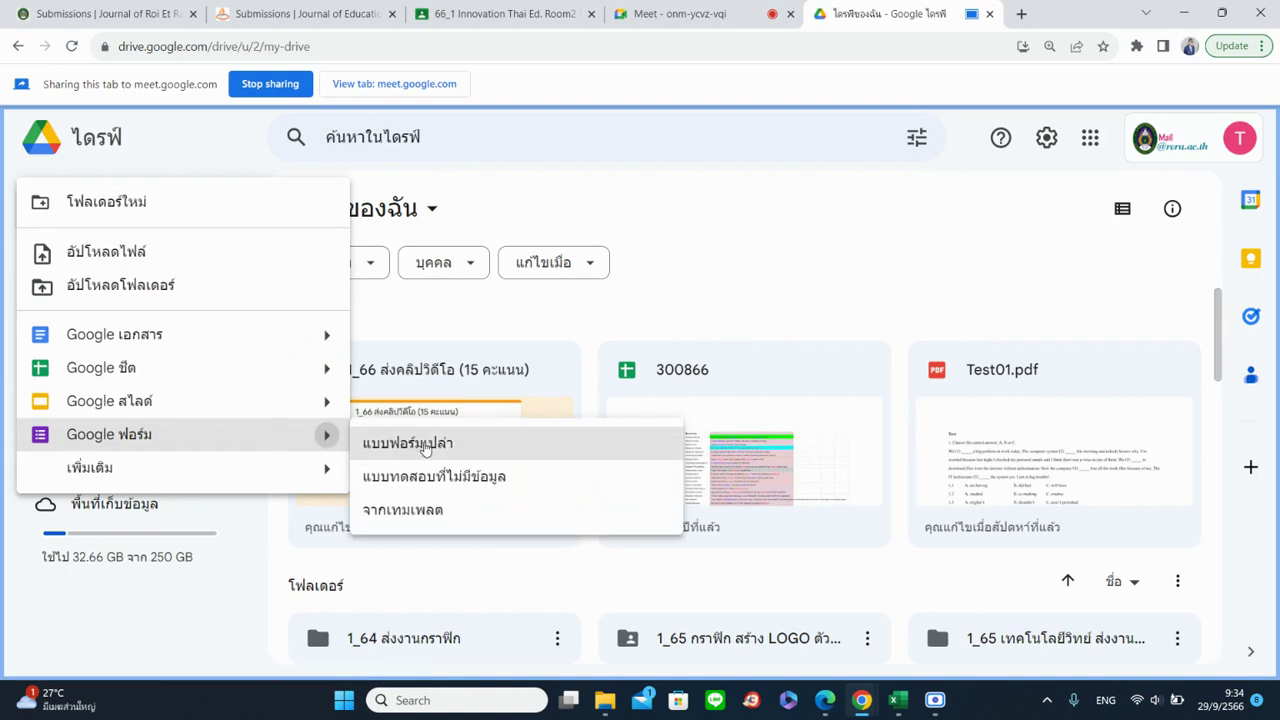
{"action": "left_click", "coordinate": [425, 446]}
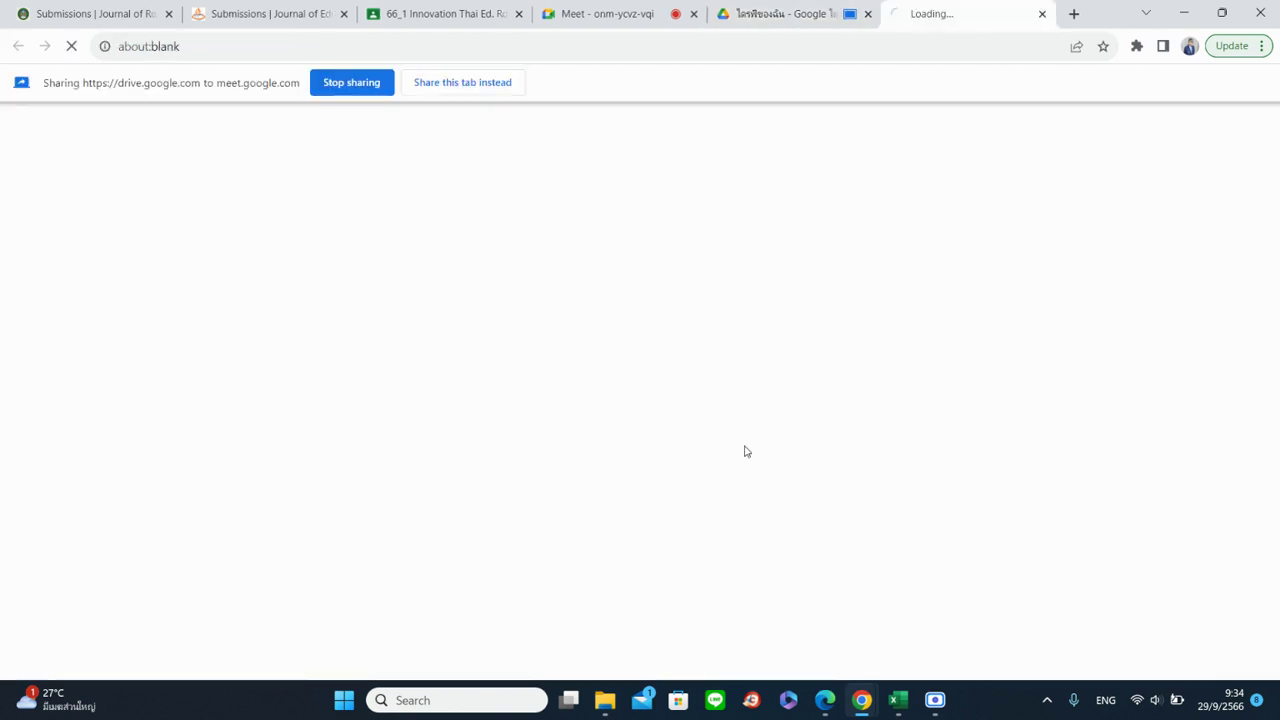
{"action": "left_click", "coordinate": [463, 86]}
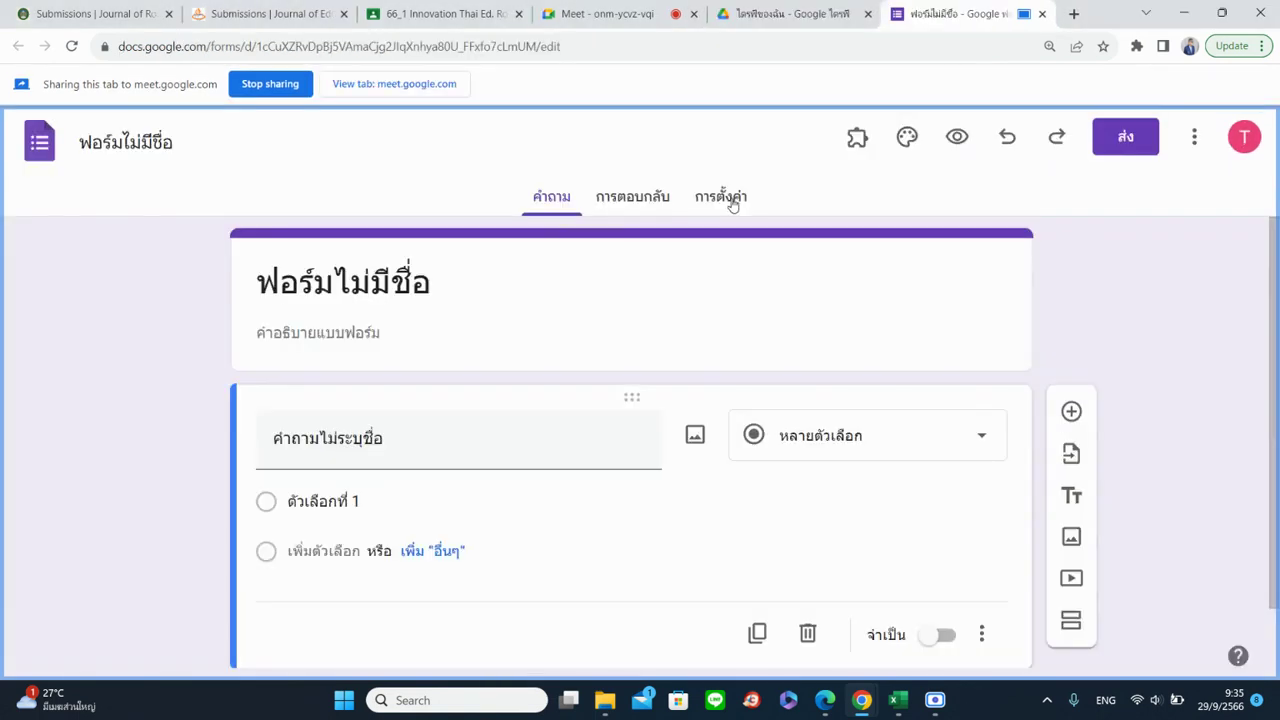
Turn off the Responses setting that limits the form to signed-in university users
{"action": "left_click", "coordinate": [733, 204]}
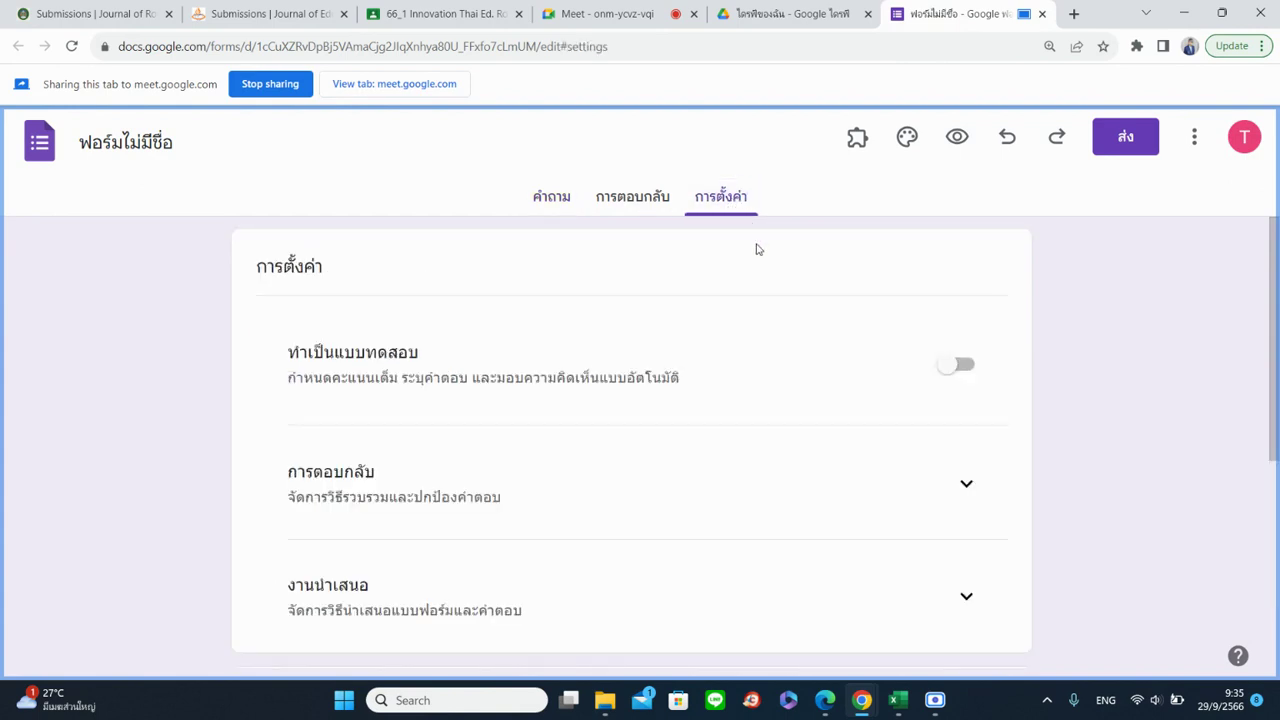
{"action": "left_click", "coordinate": [967, 490]}
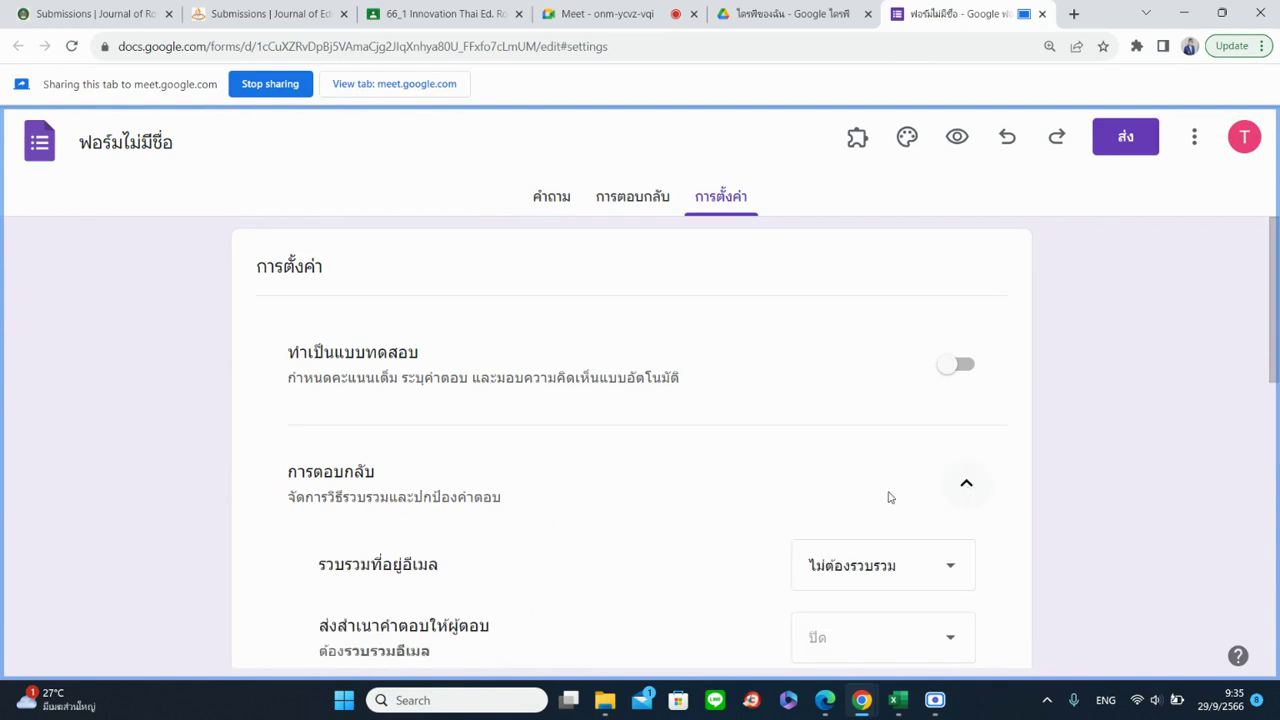
{"action": "scroll", "coordinate": [853, 490], "scroll_direction": "down", "scroll_amount": 1}
{"action": "scroll", "coordinate": [853, 490], "scroll_direction": "down", "scroll_amount": 4}
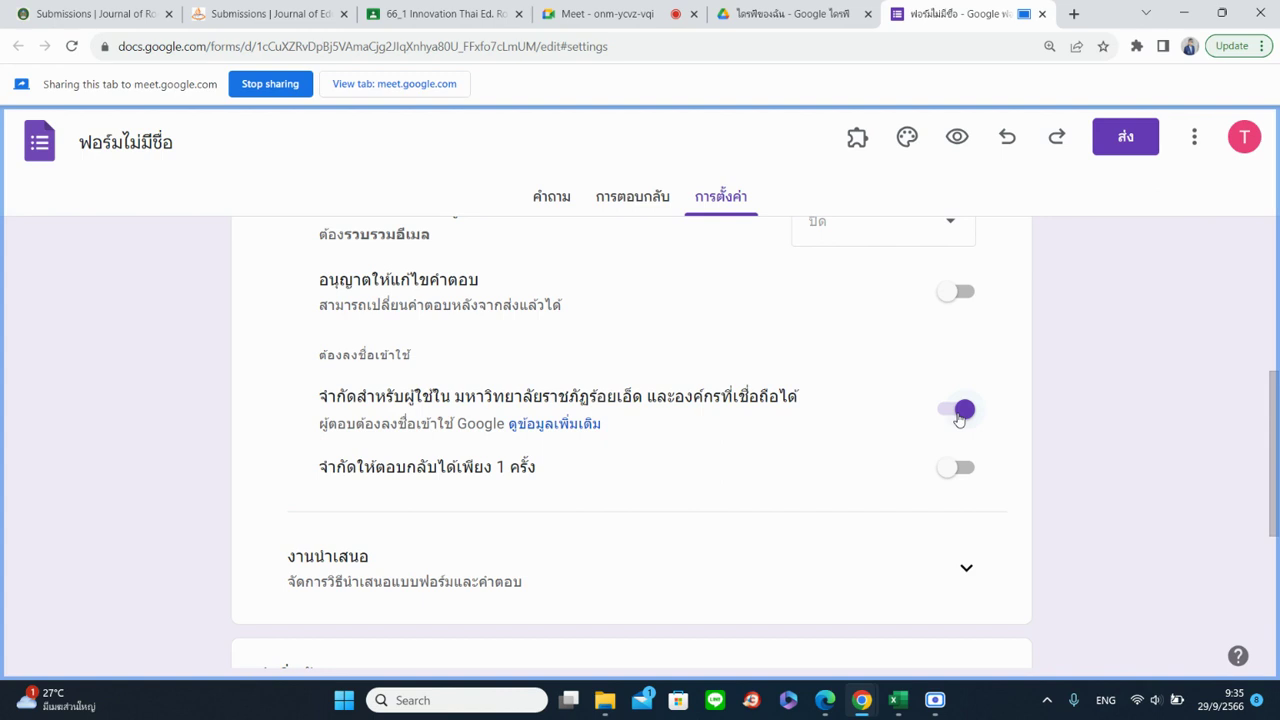
{"action": "left_click", "coordinate": [959, 412]}
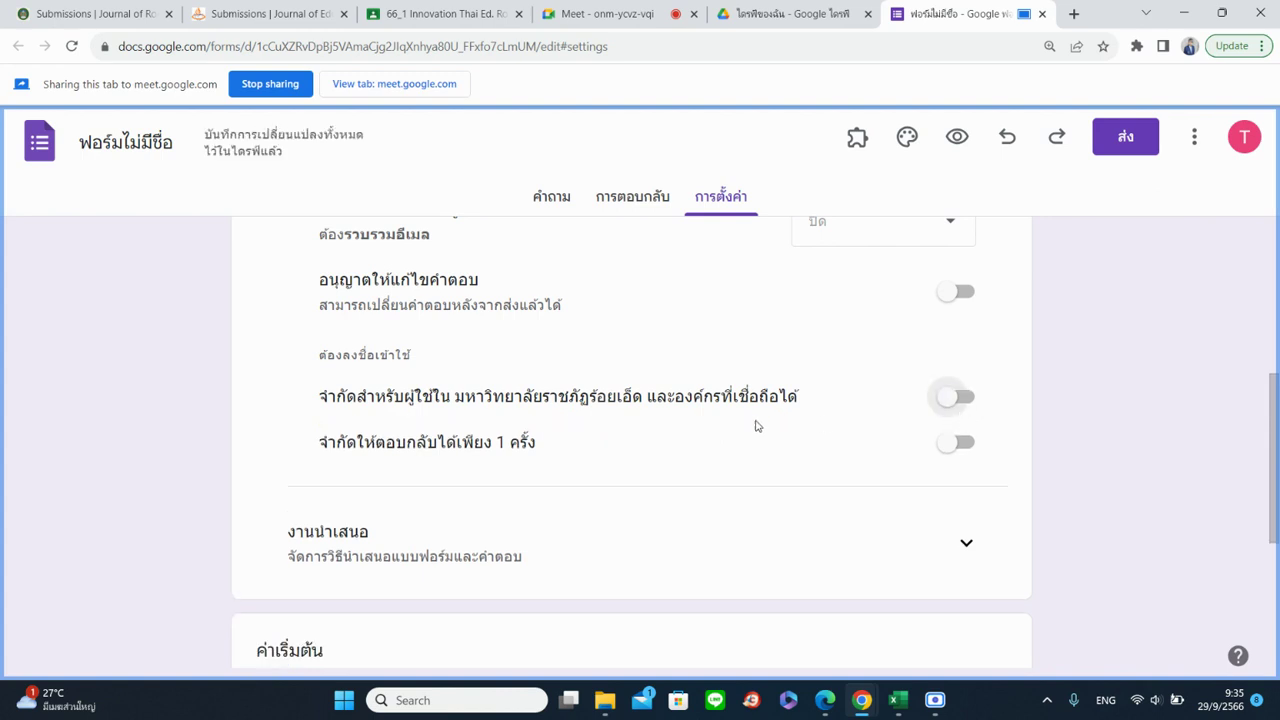
{"action": "left_click", "coordinate": [552, 198]}
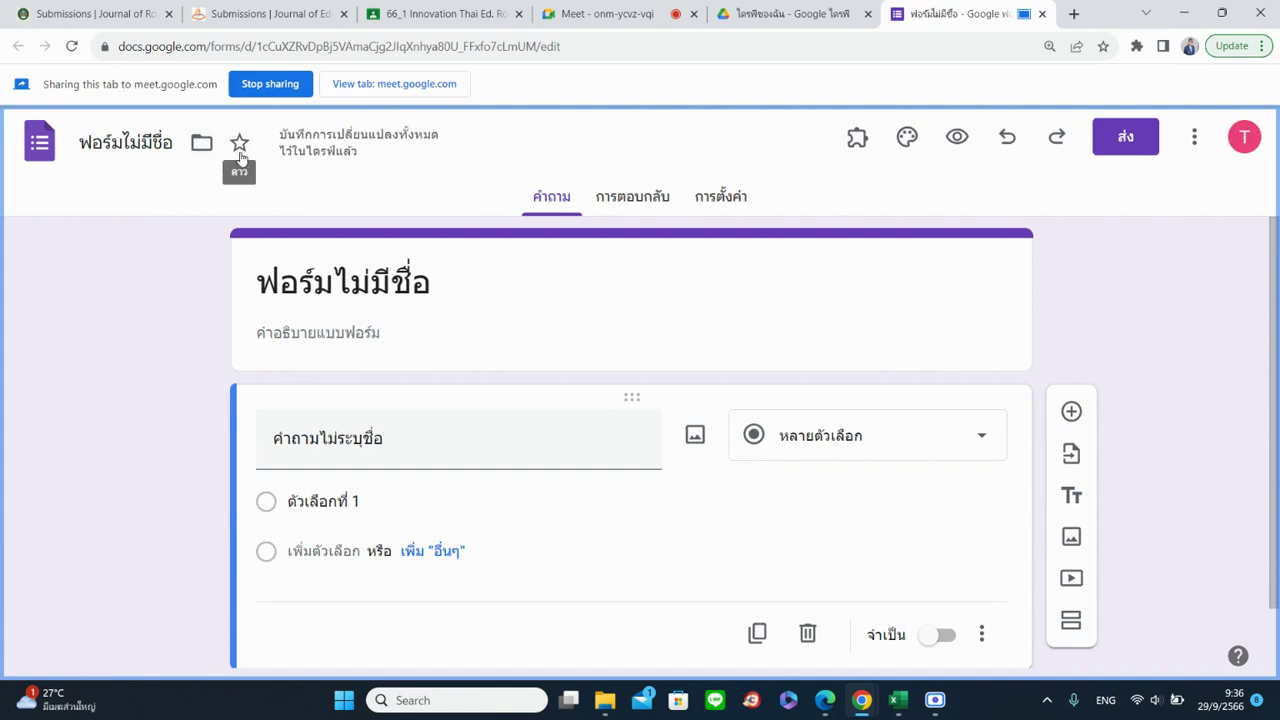
{"action": "left_click", "coordinate": [573, 10]}
{"action": "left_click", "coordinate": [955, 13]}
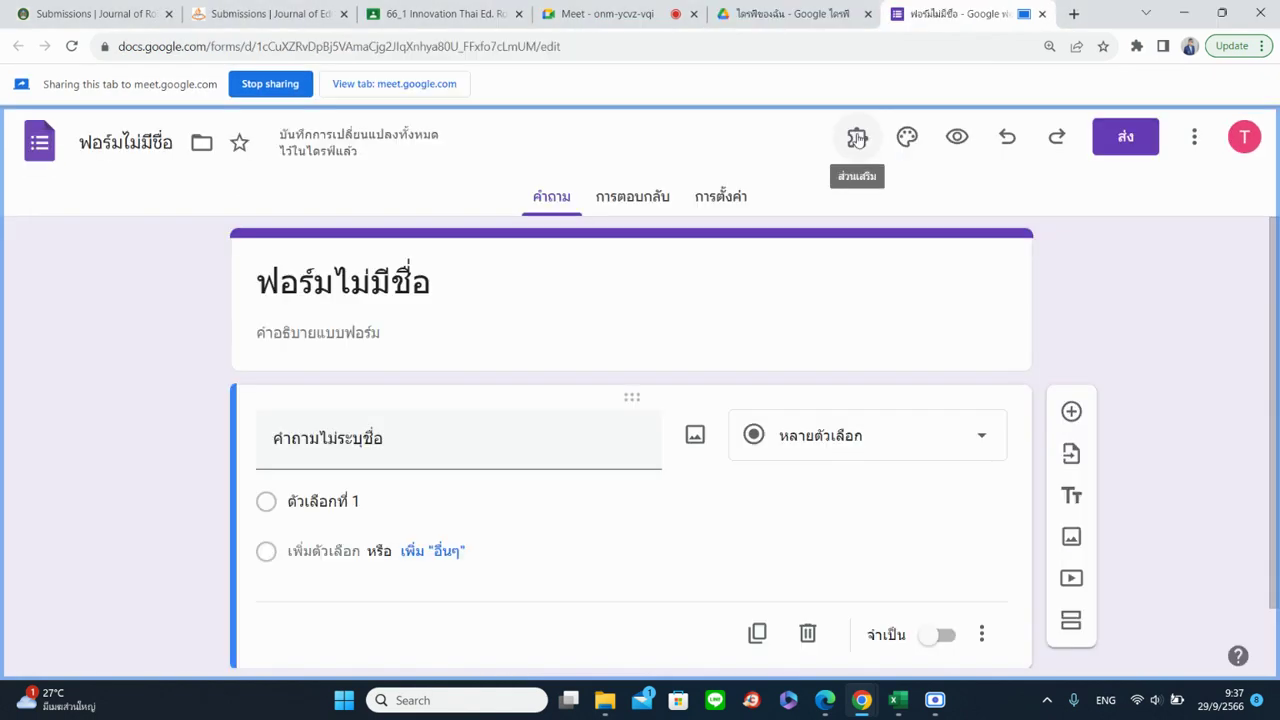
{"action": "left_click", "coordinate": [857, 138]}
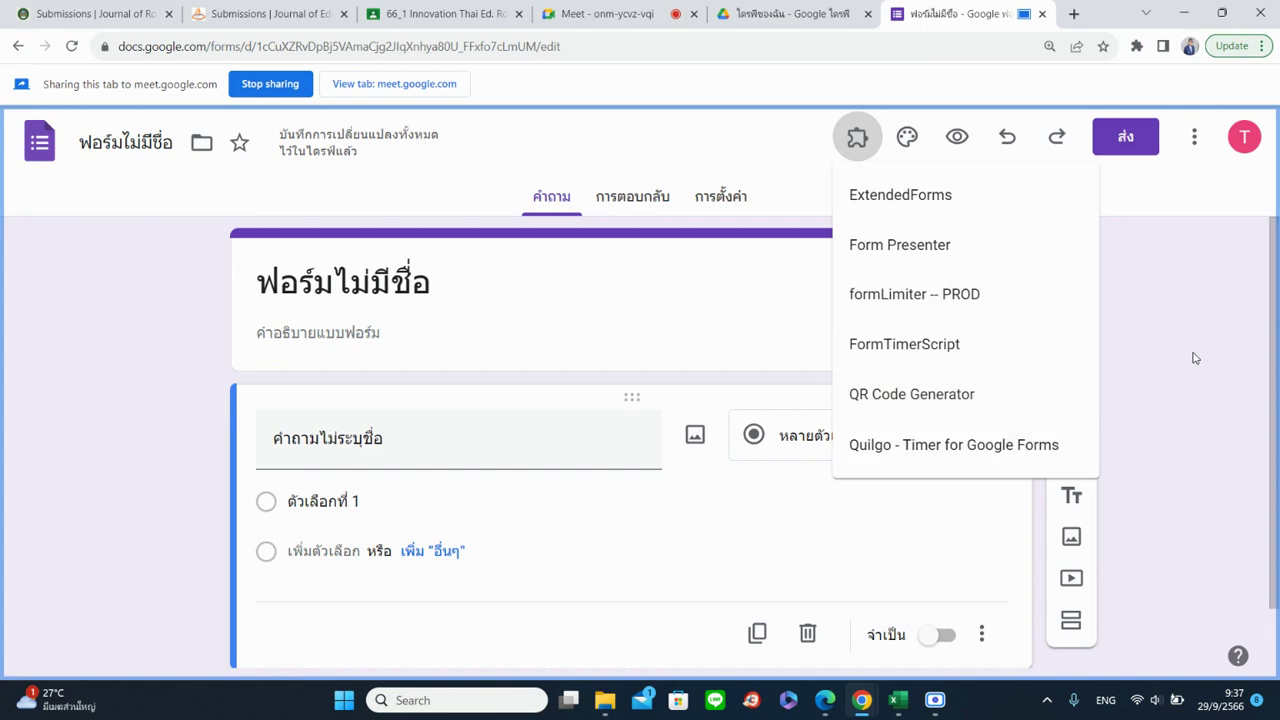
{"action": "left_click", "coordinate": [1206, 311]}
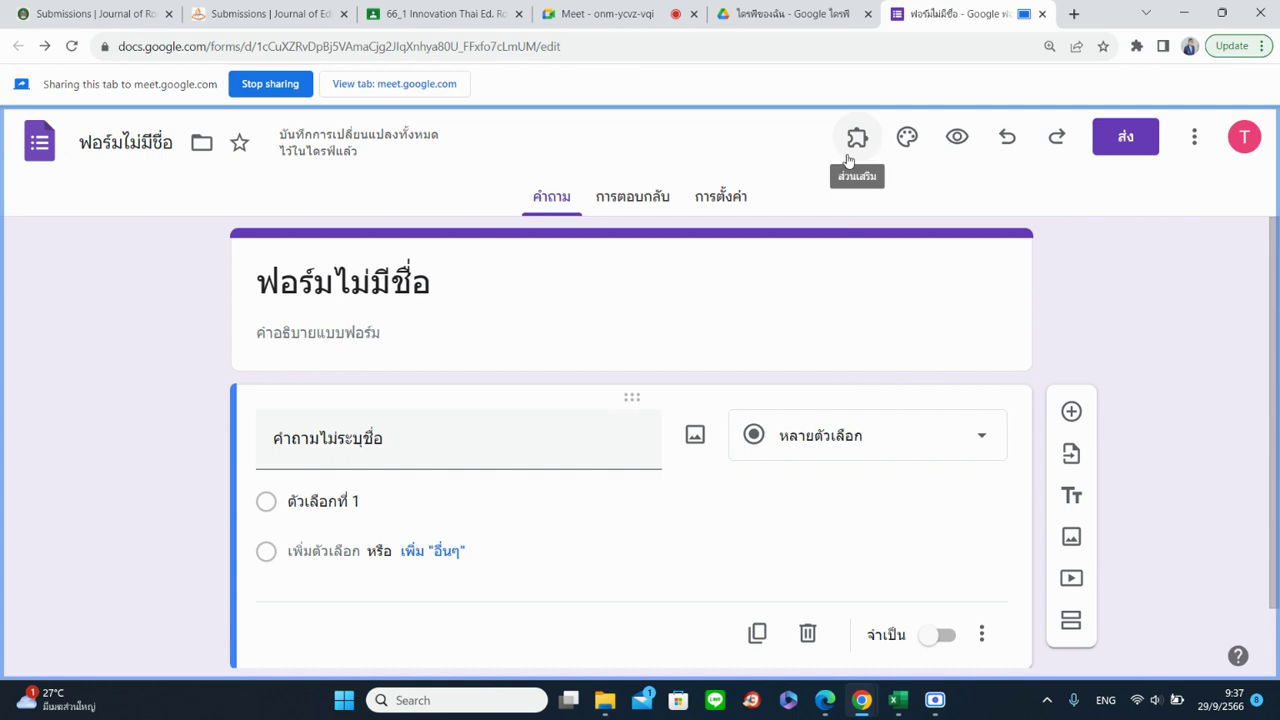
{"action": "left_click", "coordinate": [600, 14]}
{"action": "left_click", "coordinate": [955, 14]}
{"action": "scroll", "coordinate": [1180, 550], "scroll_direction": "down", "scroll_amount": 1}
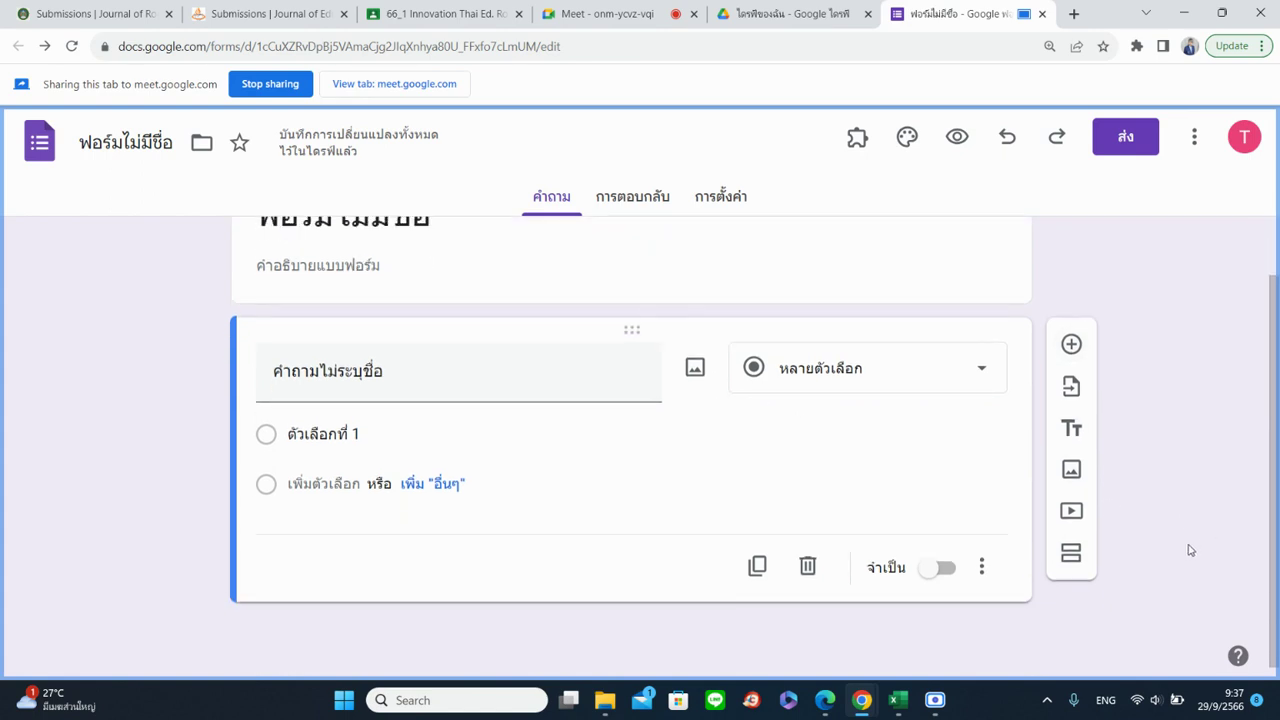
Title the form 'test แบบสอบถาม01' and bring up its Move to folder panel
{"action": "left_click", "coordinate": [131, 150]}
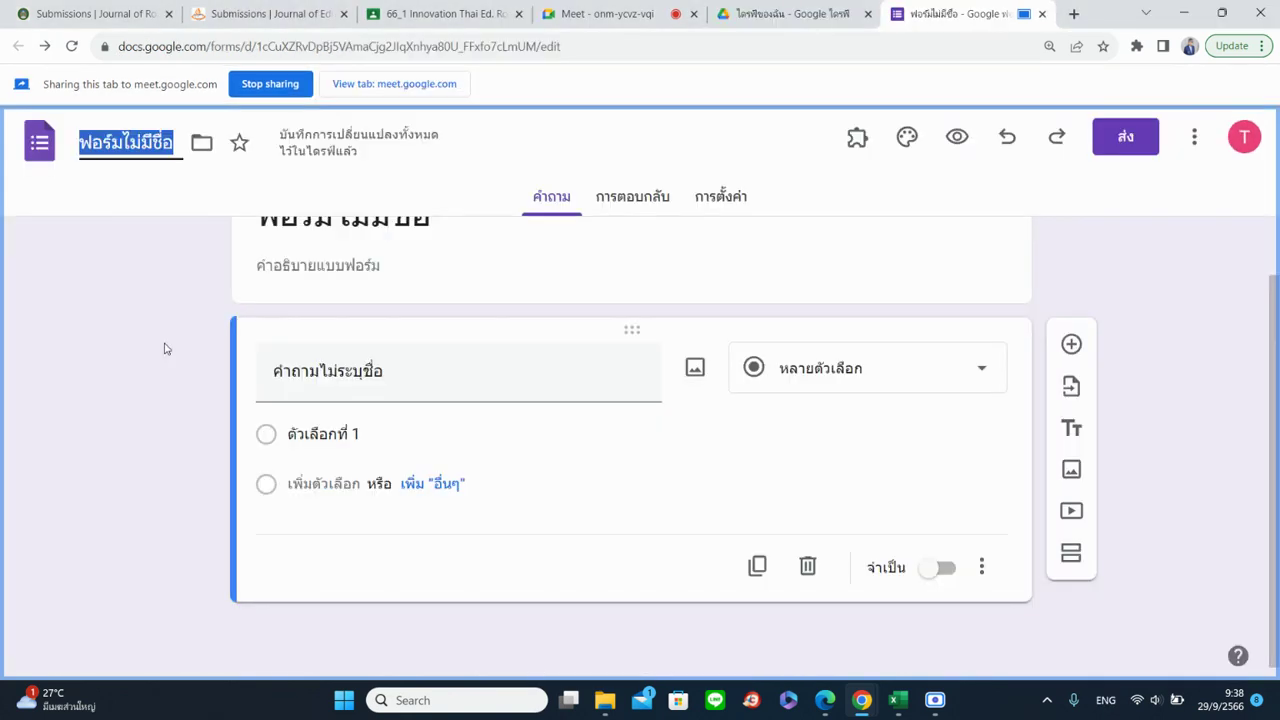
{"action": "type", "text": "test"}
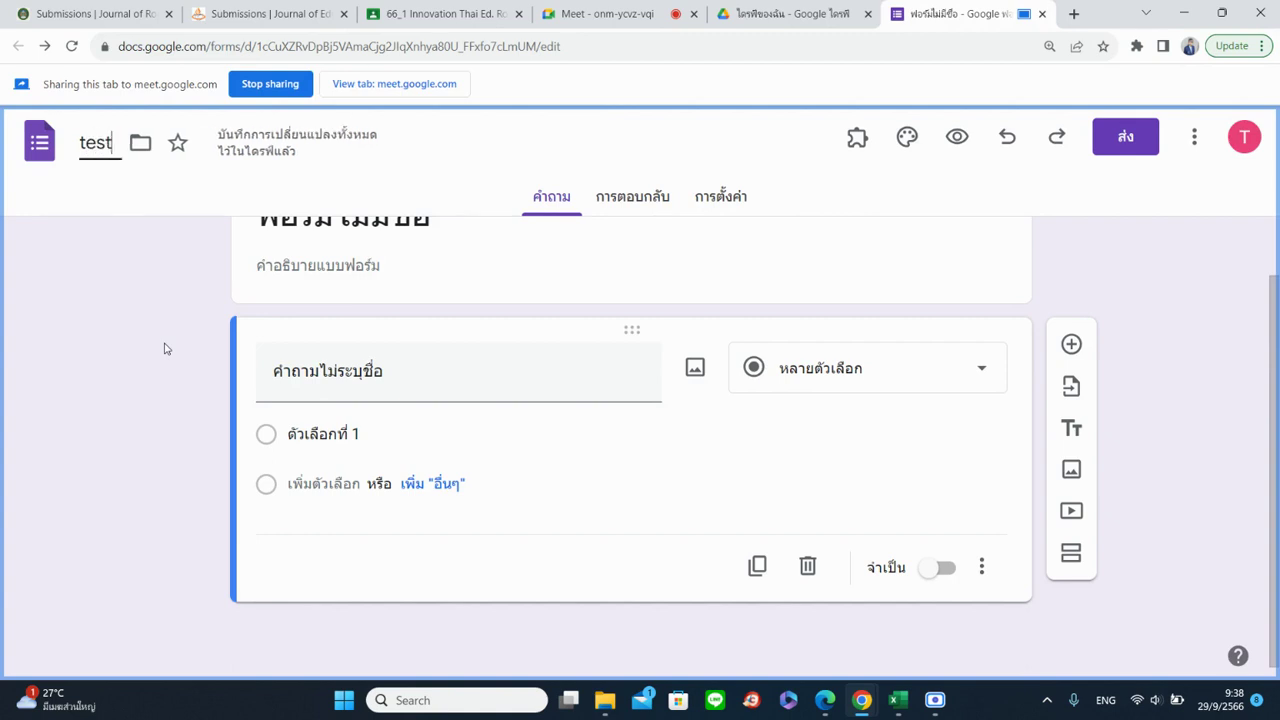
{"action": "key", "text": "grave"}
{"action": "type", "text": "แบบส"}
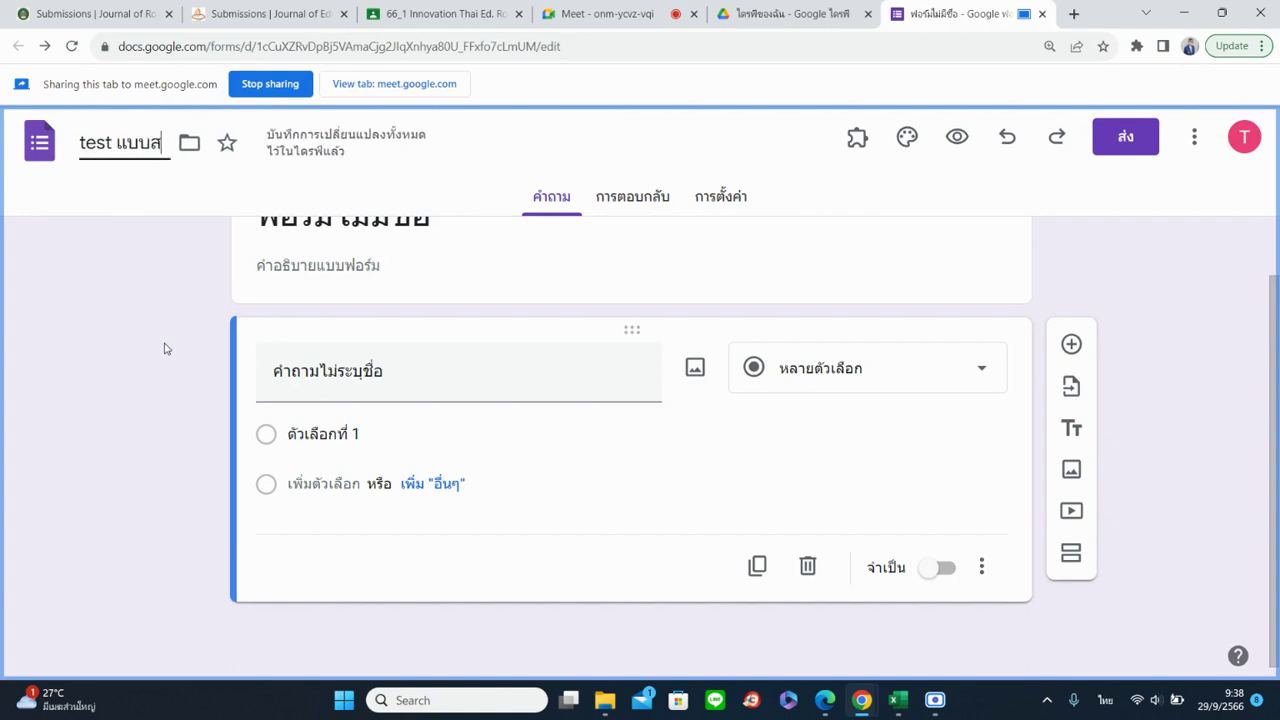
{"action": "type", "text": "อบถาม01"}
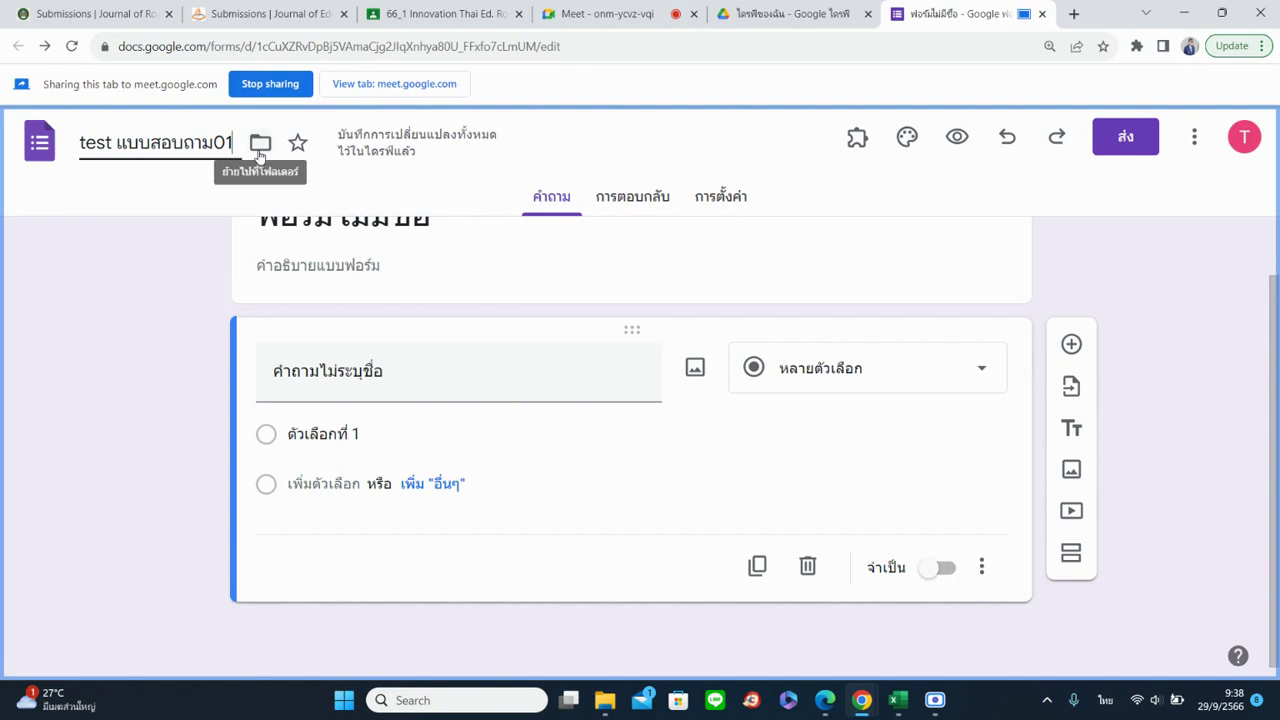
{"action": "left_click", "coordinate": [259, 145]}
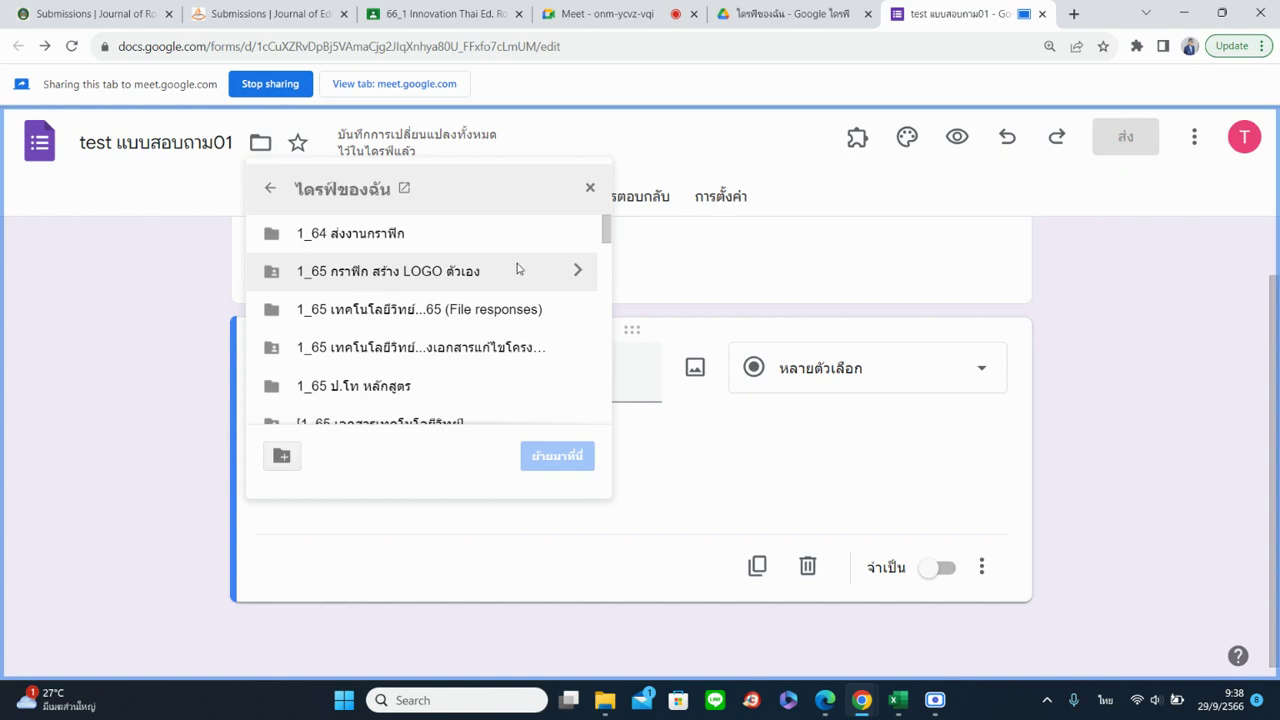
Scroll through the My Drive folders, then dismiss the move panel without moving the form
{"action": "scroll", "coordinate": [518, 268], "scroll_direction": "down", "scroll_amount": 3}
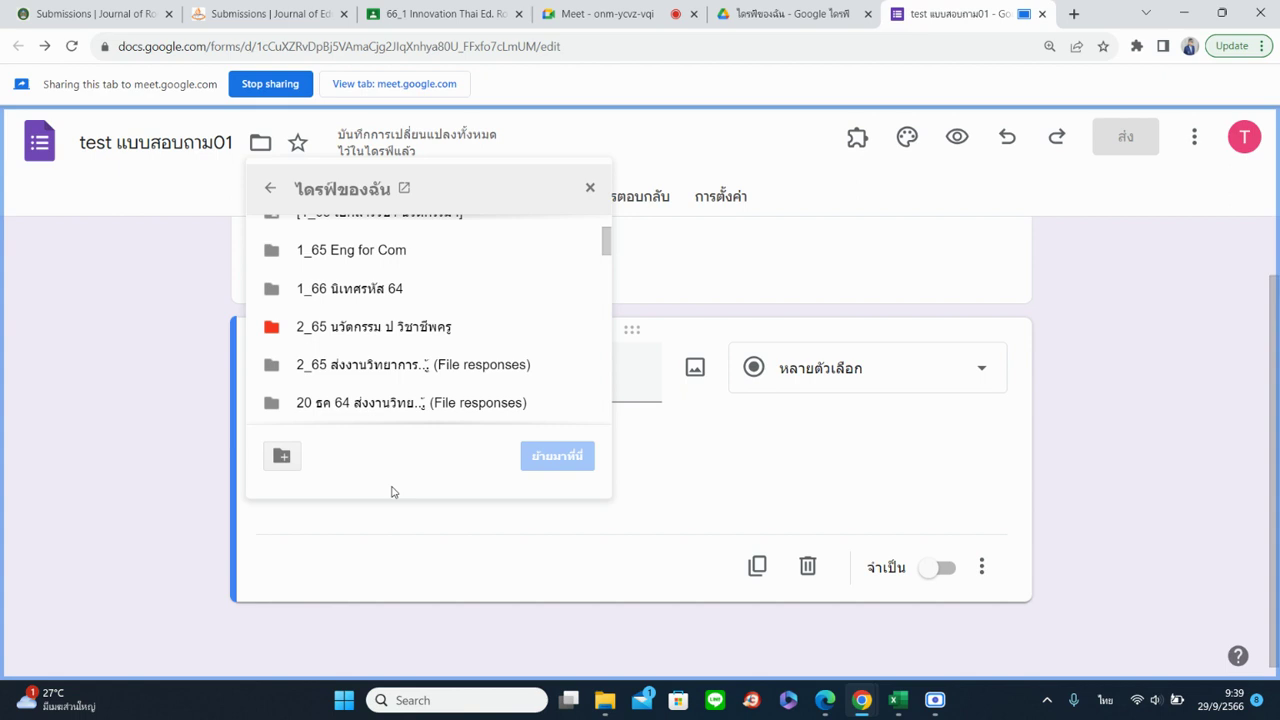
{"action": "left_click", "coordinate": [177, 289]}
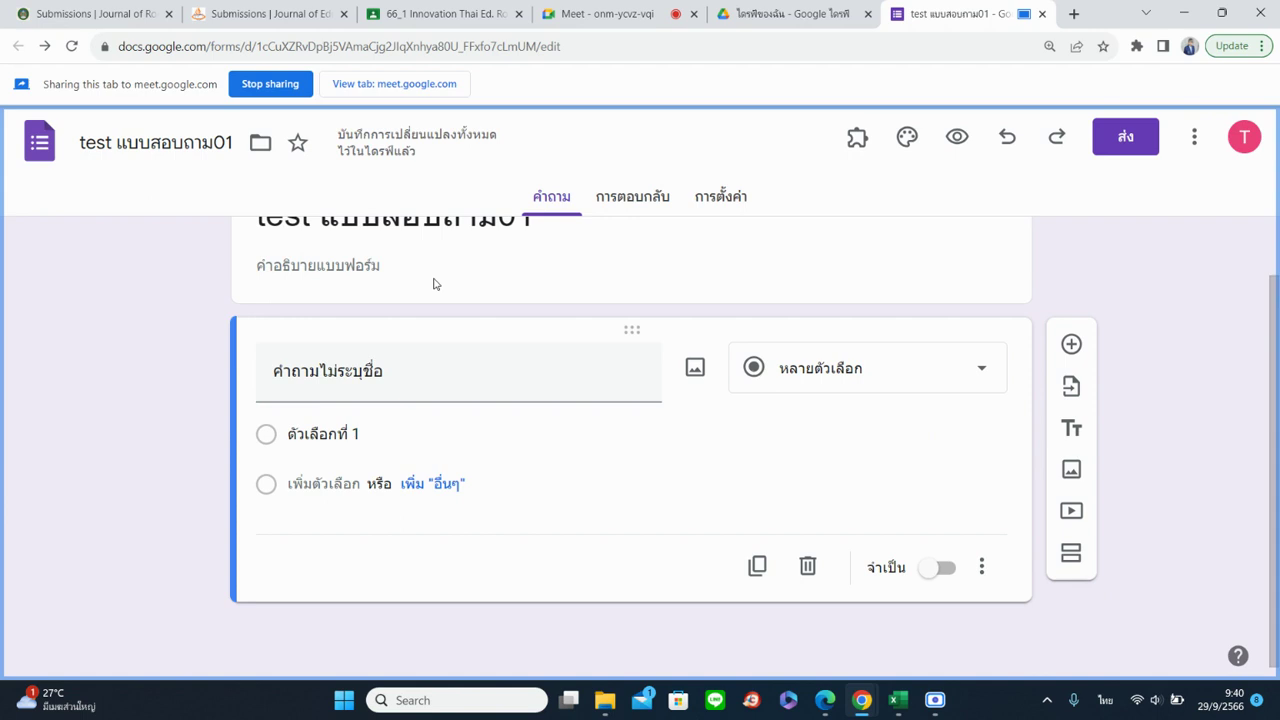
Start a new folder from the move panel and name it 'การใช้งาน Google Form'
{"action": "left_click", "coordinate": [256, 146]}
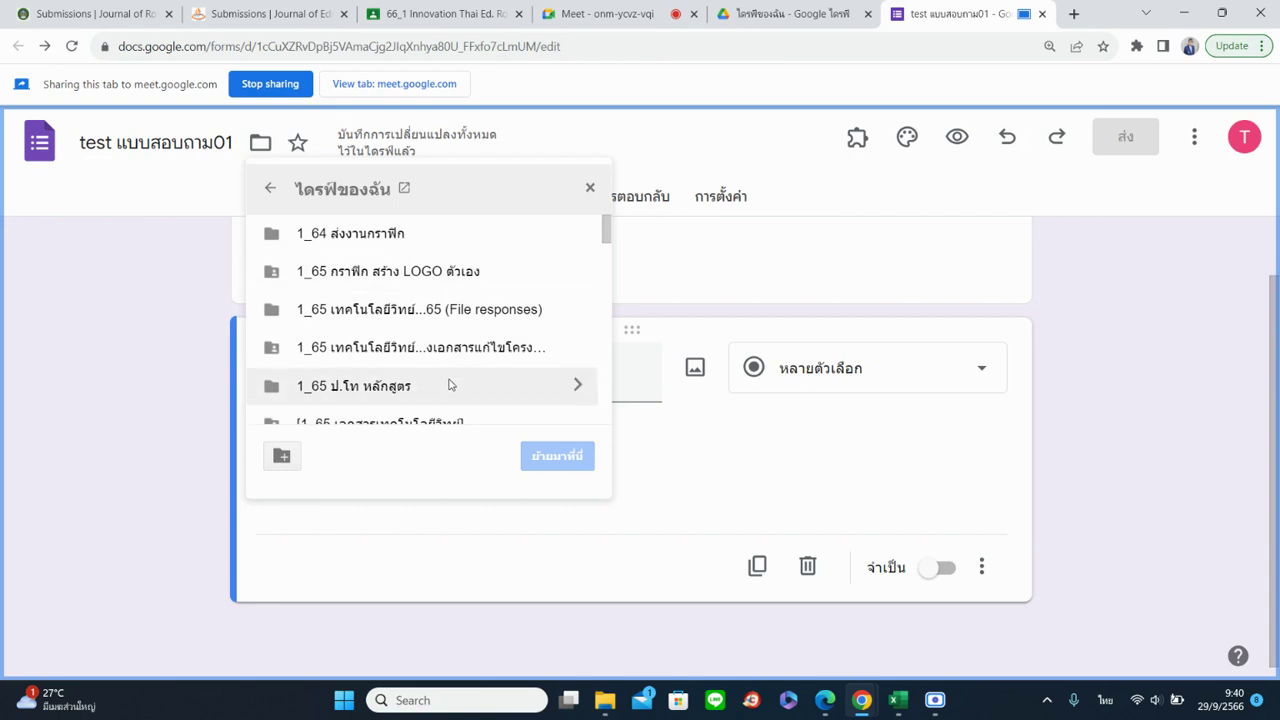
{"action": "left_click", "coordinate": [281, 457]}
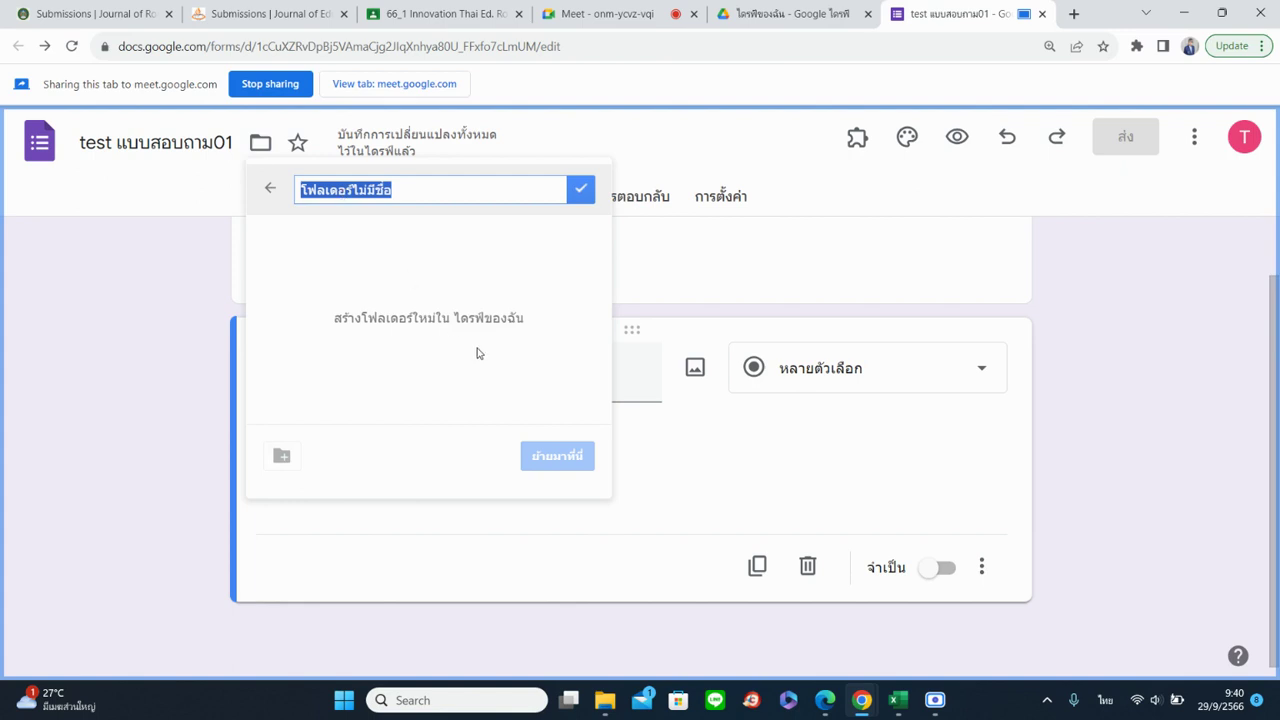
{"action": "type", "text": "การสร"}
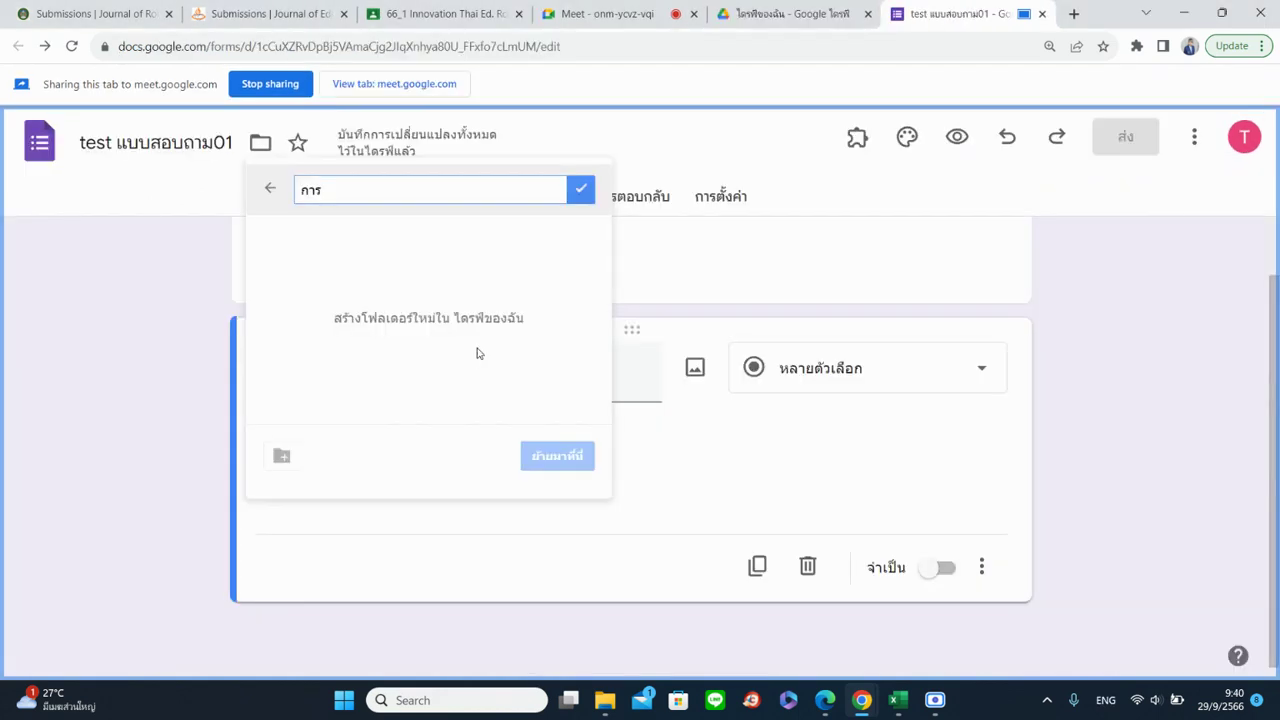
{"action": "type", "text": ".=h'ko"}
{"action": "key", "text": "grave"}
{"action": "type", "text": "ฌนนเล่า โน"}
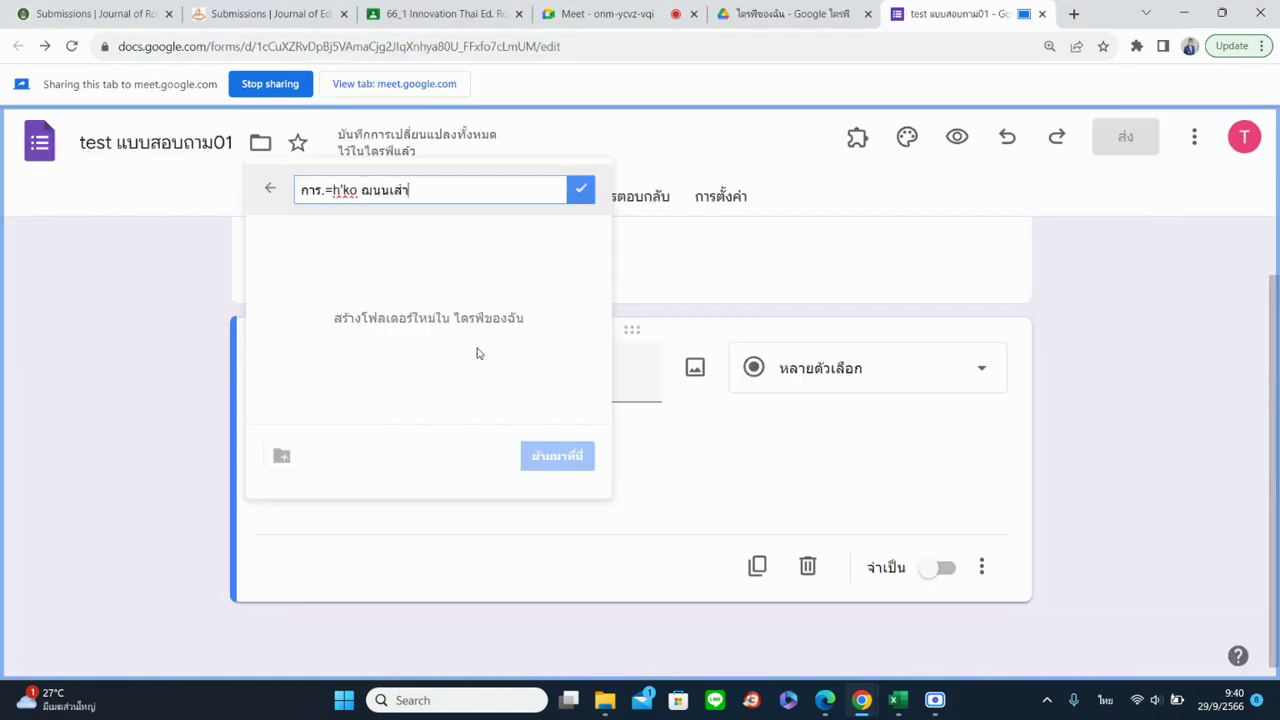
{"action": "type", "text": "พท"}
{"action": "key", "text": "BackSpace"}
{"action": "key", "text": "BackSpace"}
{"action": "key", "text": "BackSpace"}
{"action": "key", "text": "BackSpace"}
{"action": "key", "text": "BackSpace"}
{"action": "key", "text": "BackSpace"}
{"action": "key", "text": "BackSpace"}
{"action": "key", "text": "BackSpace"}
{"action": "key", "text": "BackSpace"}
{"action": "key", "text": "BackSpace"}
{"action": "key", "text": "BackSpace"}
{"action": "key", "text": "BackSpace"}
{"action": "key", "text": "BackSpace"}
{"action": "key", "text": "BackSpace"}
{"action": "key", "text": "BackSpace"}
{"action": "key", "text": "BackSpace"}
{"action": "type", "text": "ใช้งาน"}
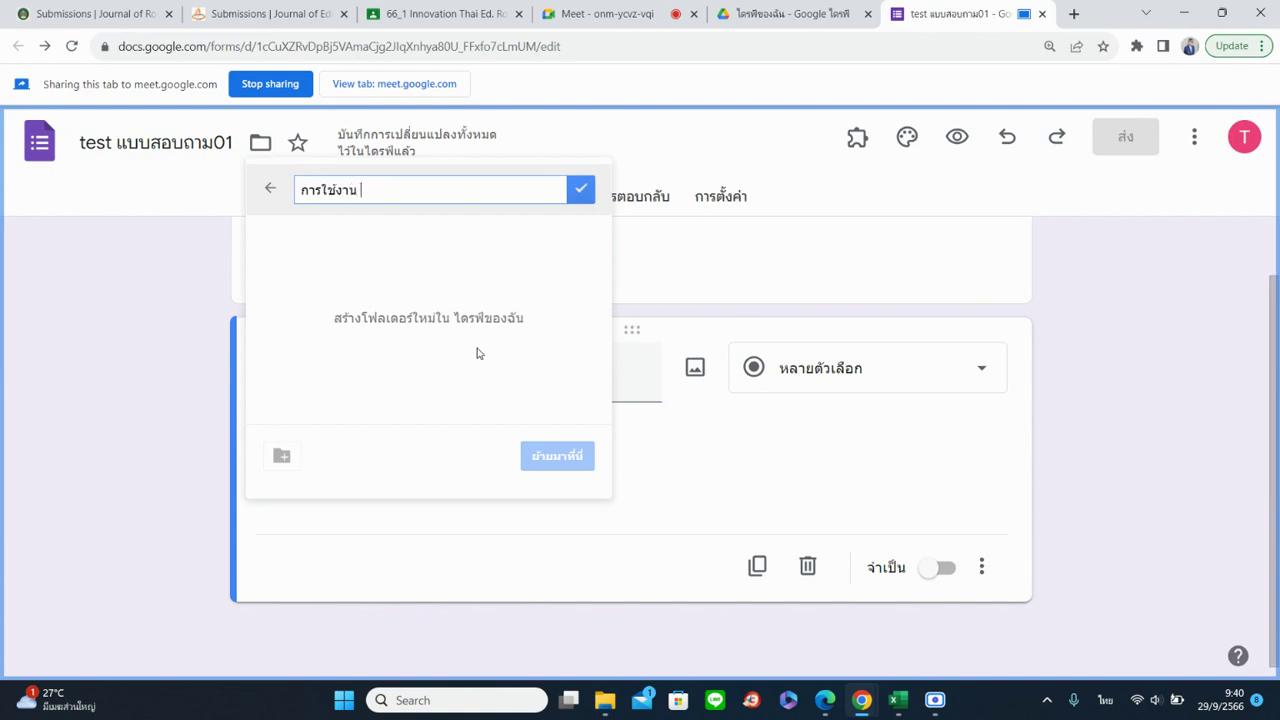
{"action": "key", "text": "grave"}
{"action": "type", "text": "Google Form"}
Prefix the folder name with '66_1', create the folder and move the form into it
{"action": "left_click", "coordinate": [300, 196]}
{"action": "type", "text": "66"}
{"action": "key", "text": "grave"}
{"action": "type", "text": "๘"}
{"action": "key", "text": "BackSpace"}
{"action": "key", "text": "grave"}
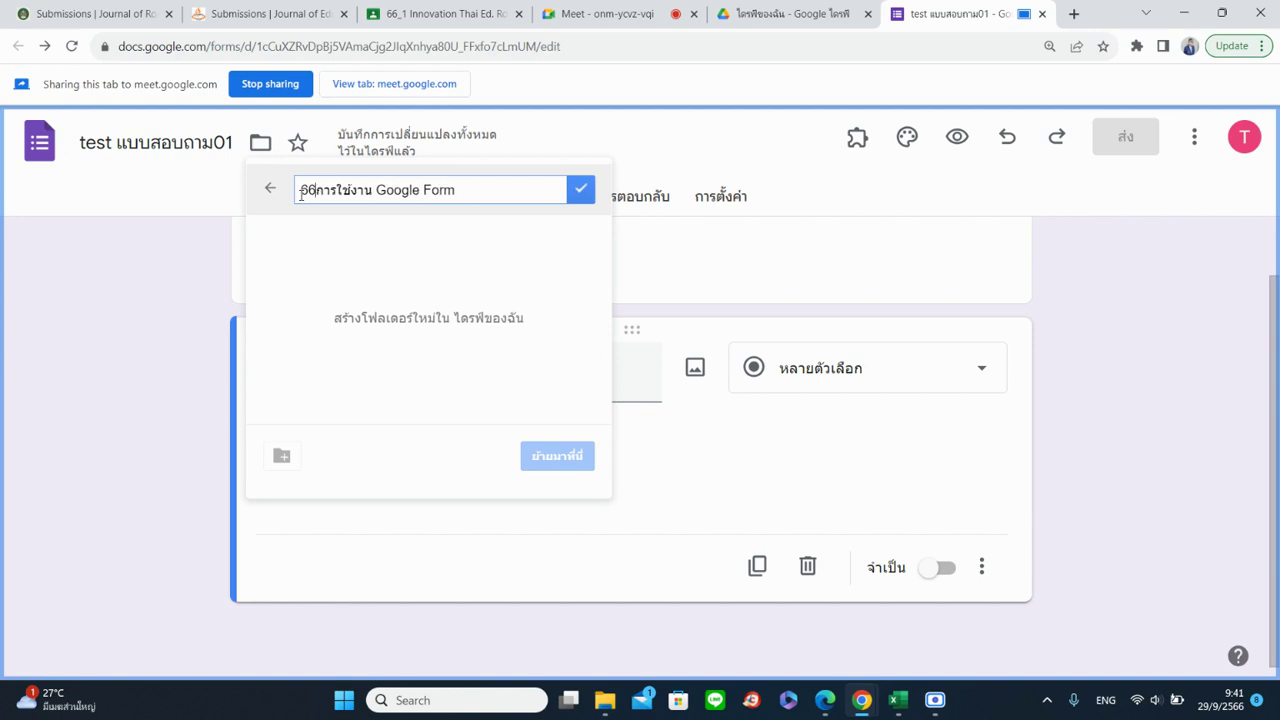
{"action": "type", "text": "_1"}
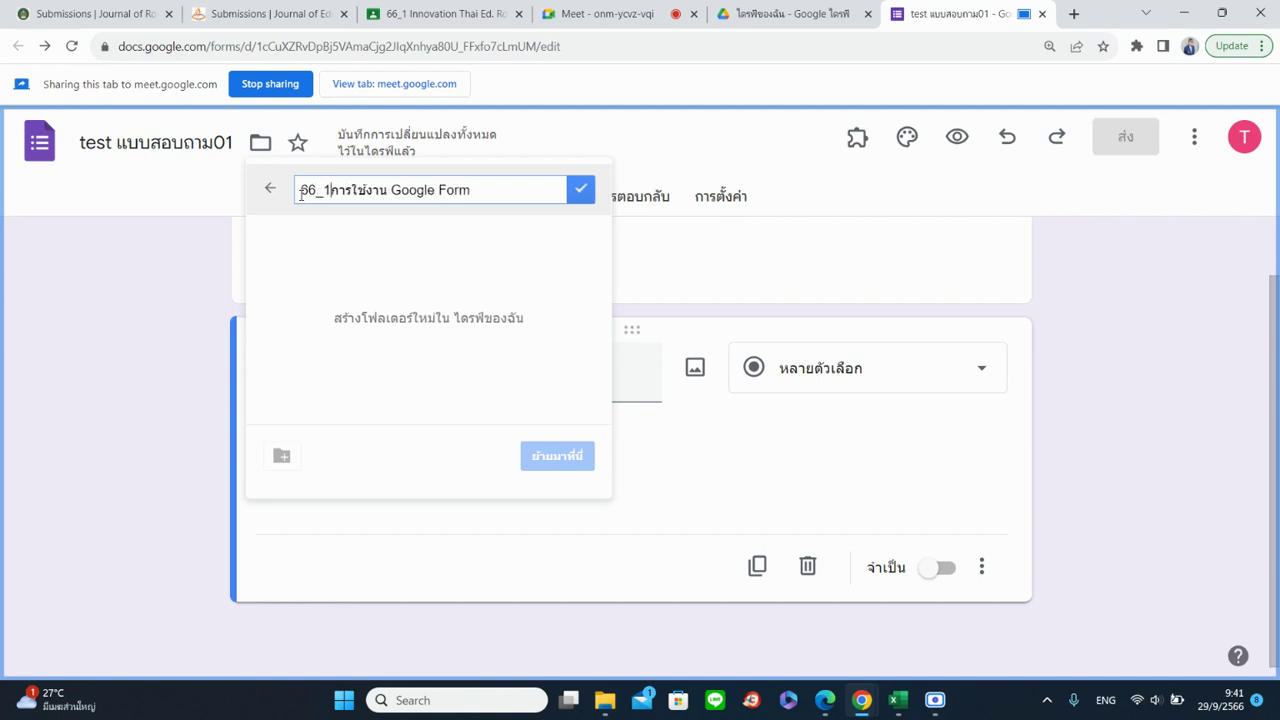
{"action": "key", "text": "grave"}
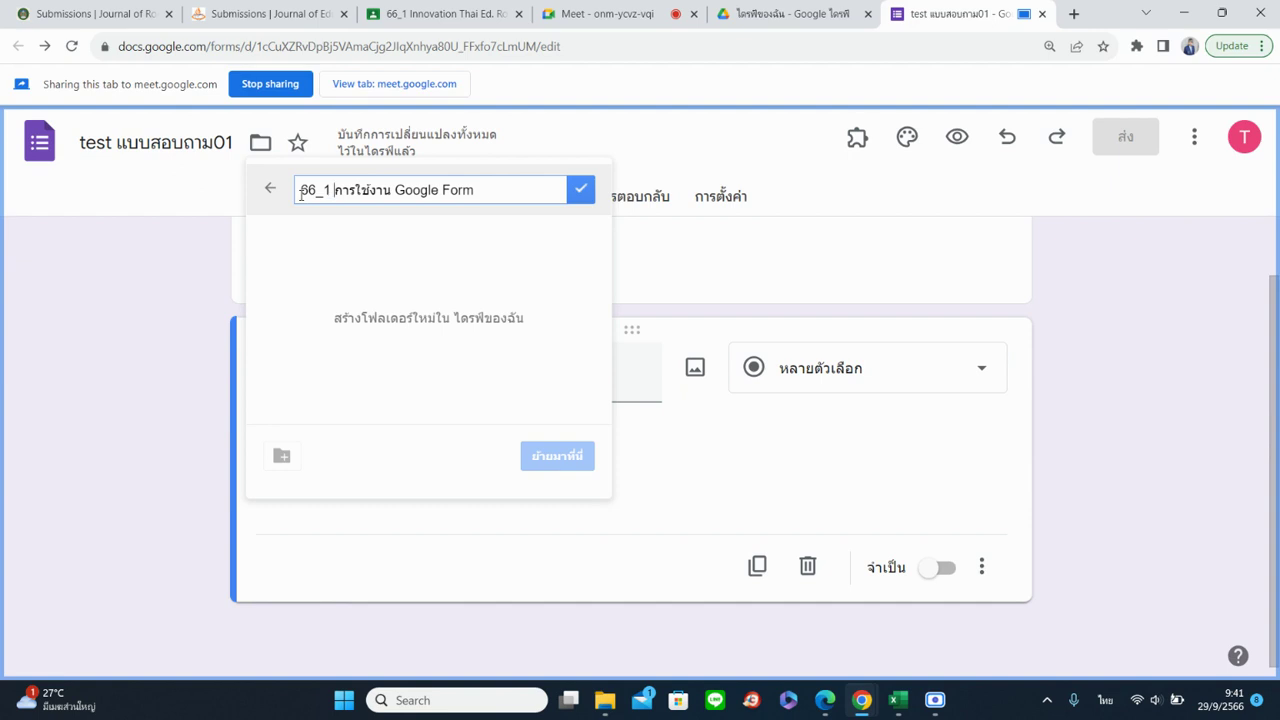
{"action": "left_click", "coordinate": [583, 191]}
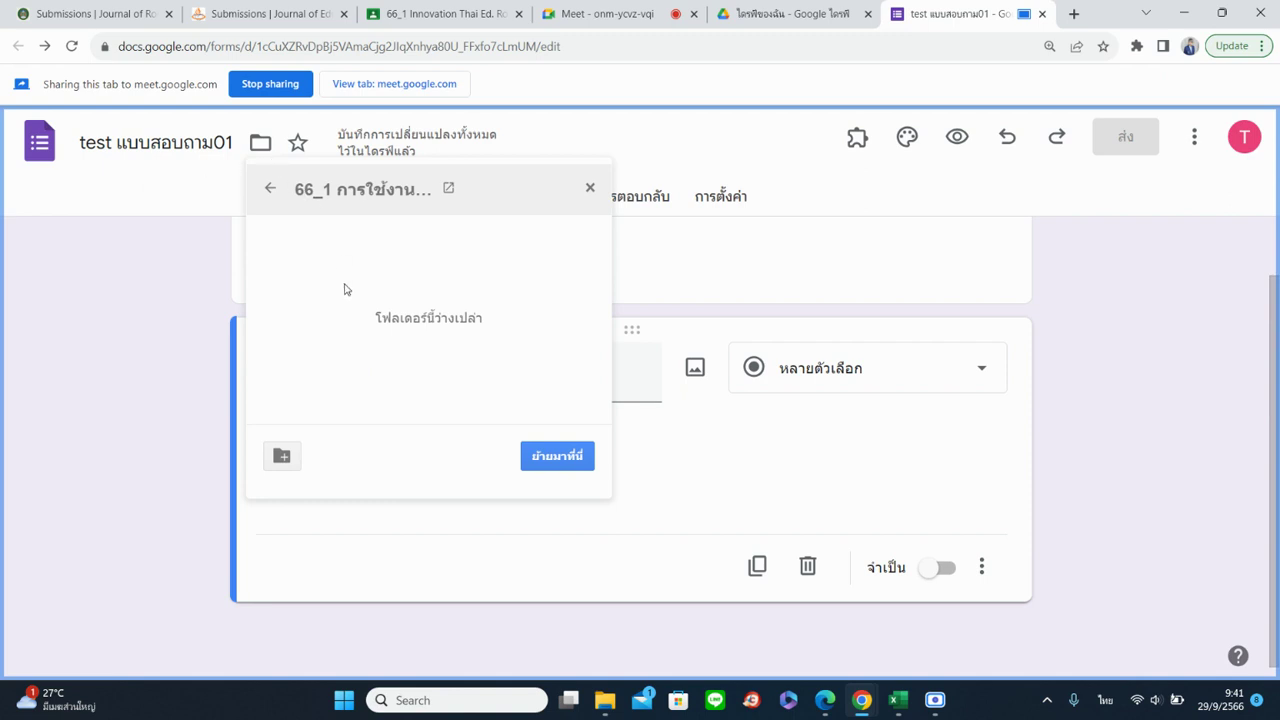
{"action": "left_click", "coordinate": [557, 456]}
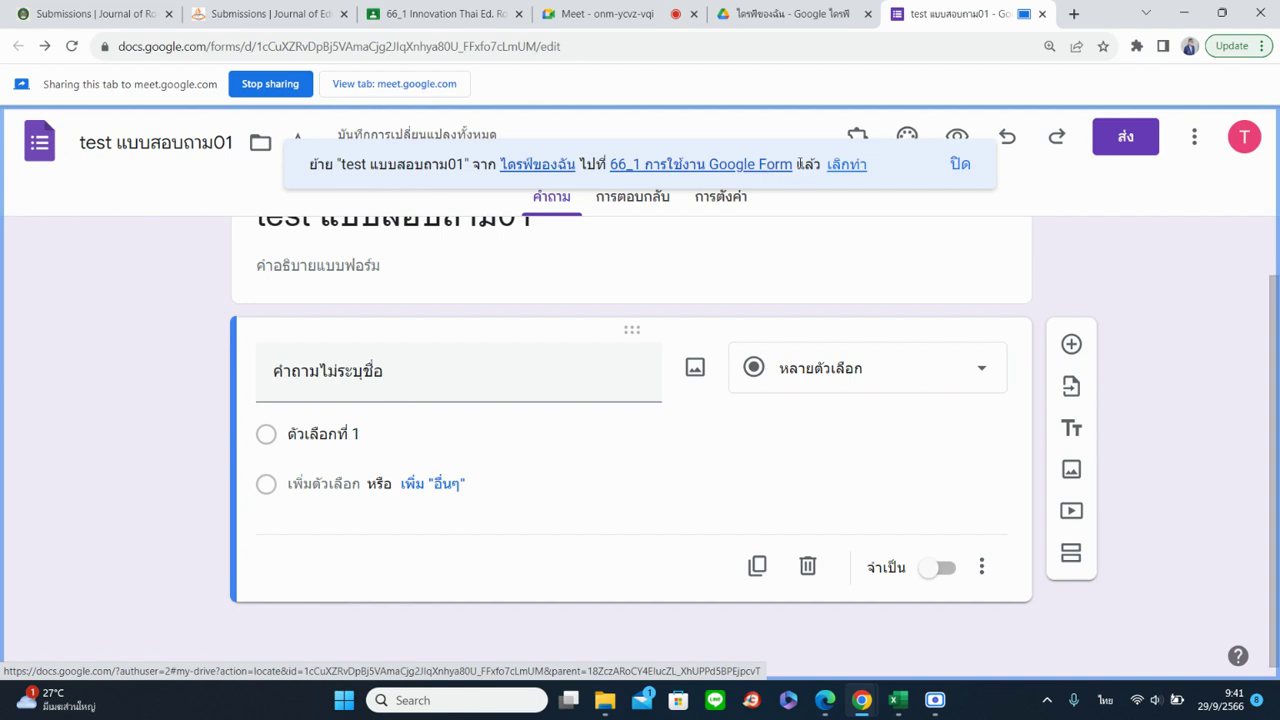
Open the '66_1 การใช้งาน Google Form' folder in a new Drive tab and share that tab
{"action": "right_click", "coordinate": [710, 170]}
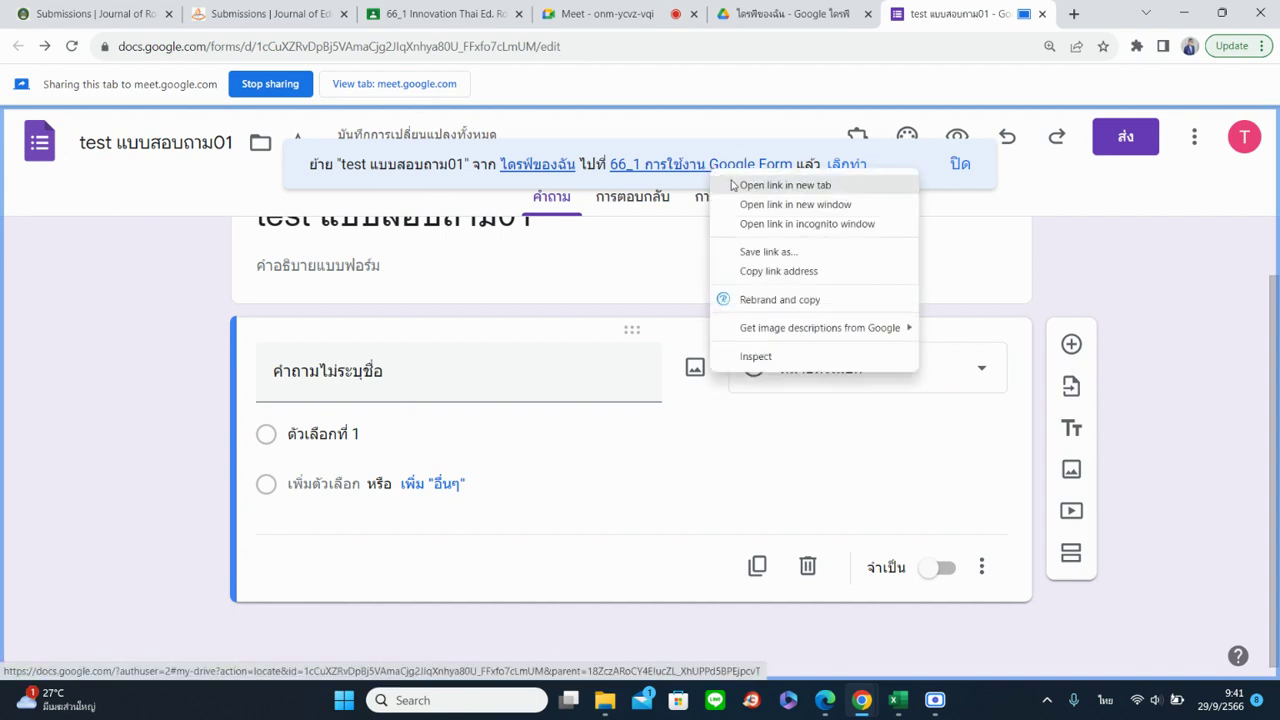
{"action": "left_click", "coordinate": [760, 182]}
{"action": "left_click", "coordinate": [950, 13]}
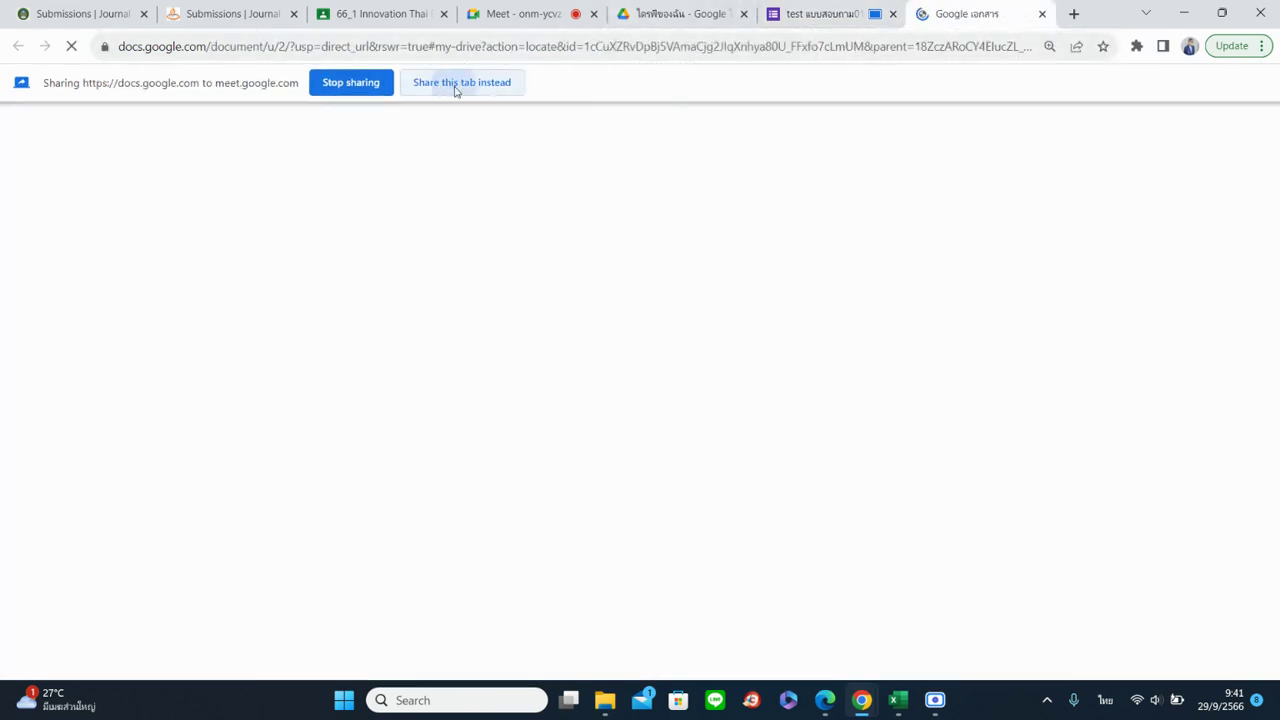
{"action": "left_click", "coordinate": [455, 88]}
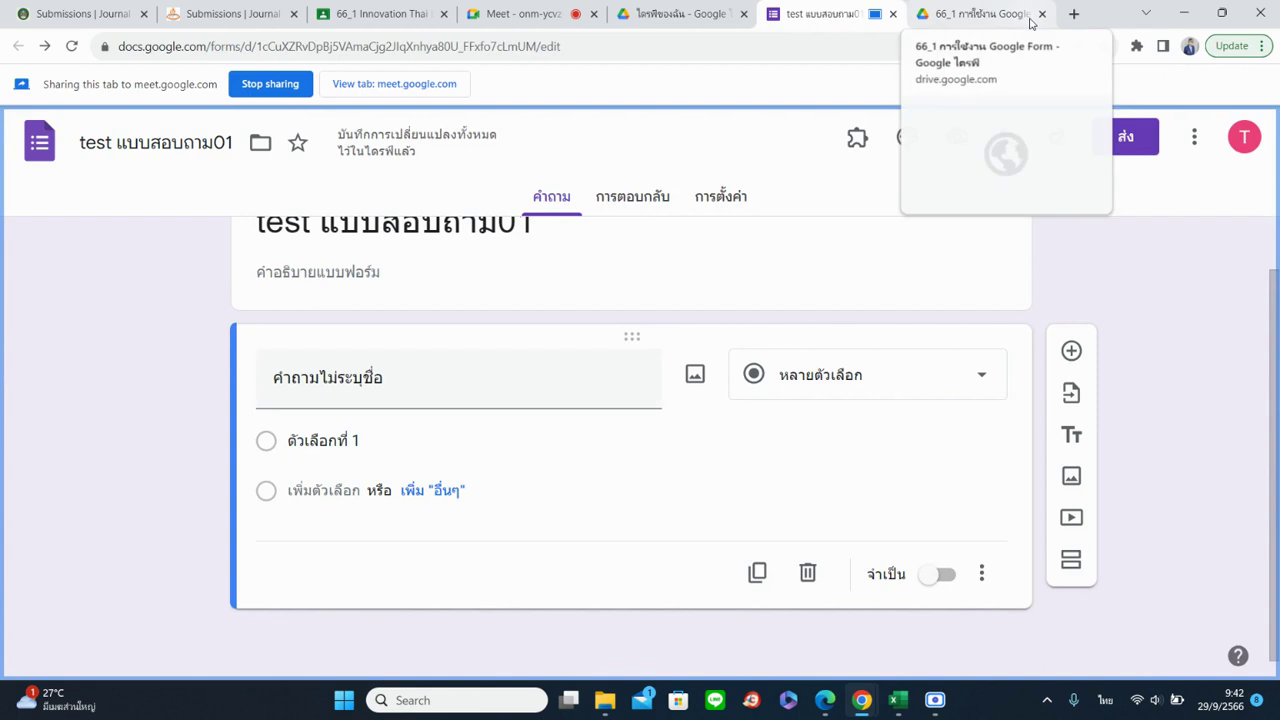
{"action": "scroll", "coordinate": [522, 313], "scroll_direction": "up", "scroll_amount": 1}
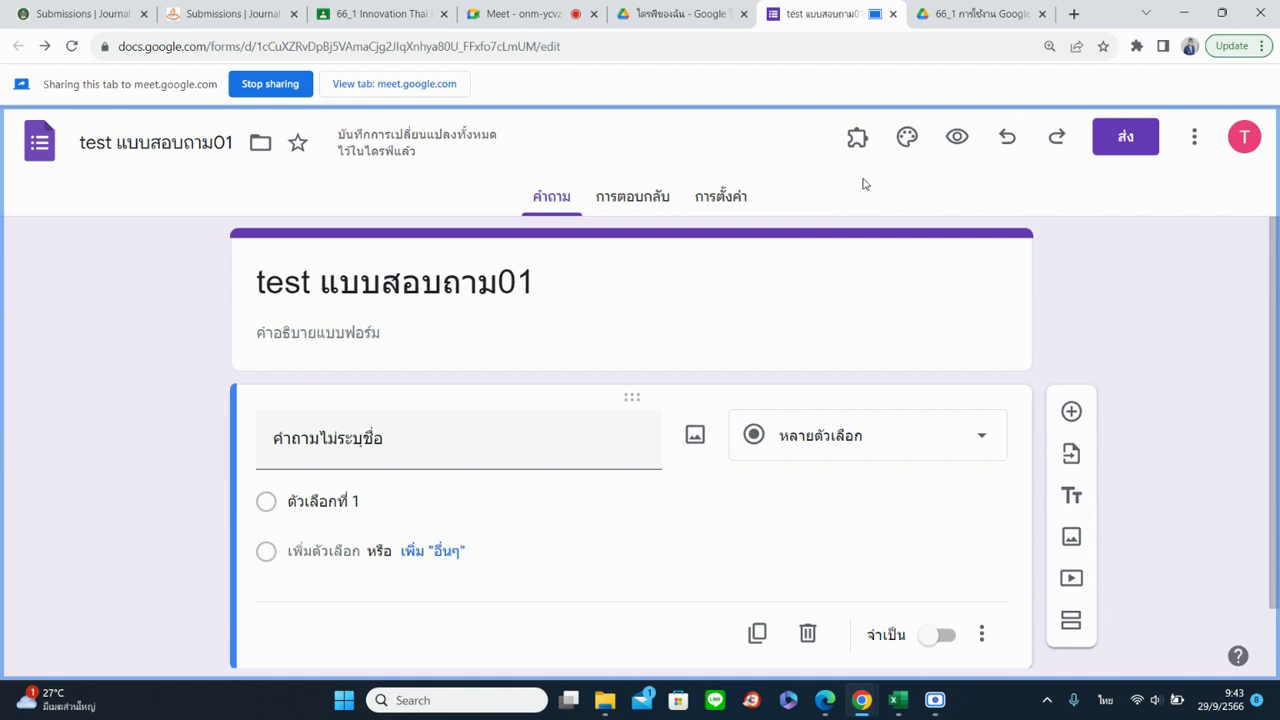
Open the Customize theme panel and look through its settings
{"action": "left_click", "coordinate": [906, 136]}
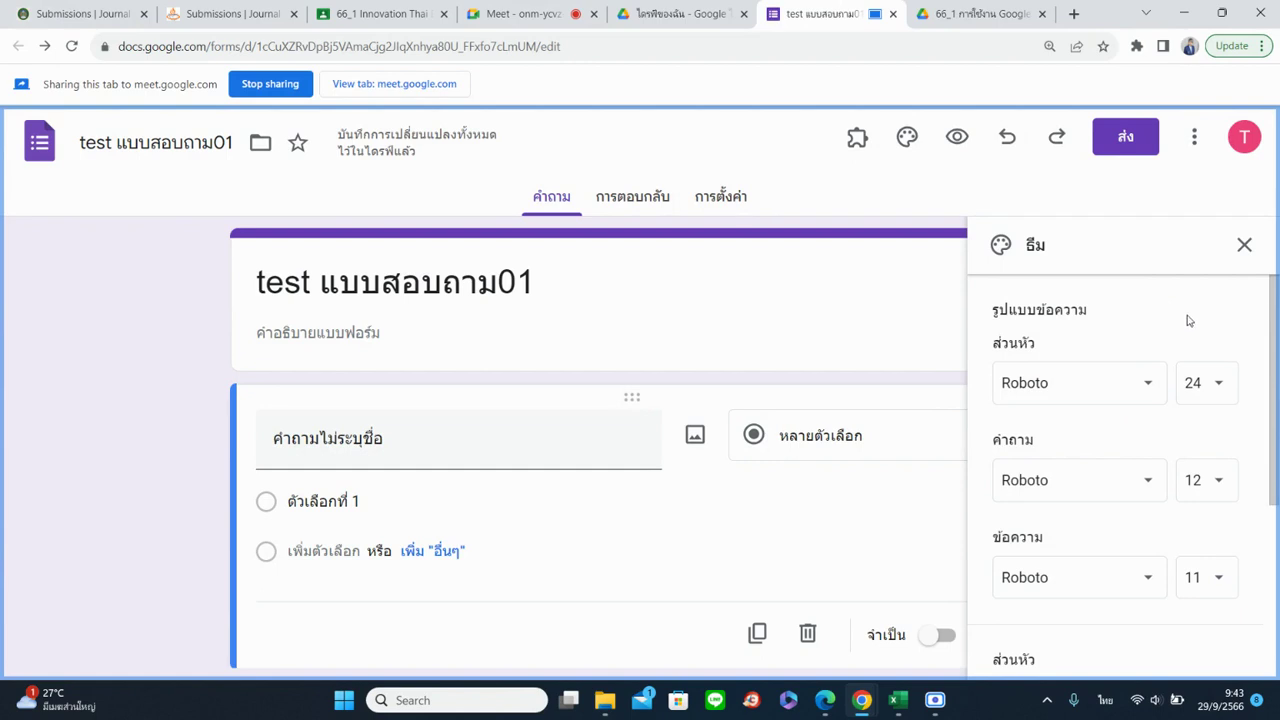
{"action": "scroll", "coordinate": [1190, 318], "scroll_direction": "down", "scroll_amount": 1}
{"action": "scroll", "coordinate": [1189, 314], "scroll_direction": "down", "scroll_amount": 3}
{"action": "scroll", "coordinate": [1200, 380], "scroll_direction": "up", "scroll_amount": 5}
{"action": "scroll", "coordinate": [1108, 334], "scroll_direction": "down", "scroll_amount": 1}
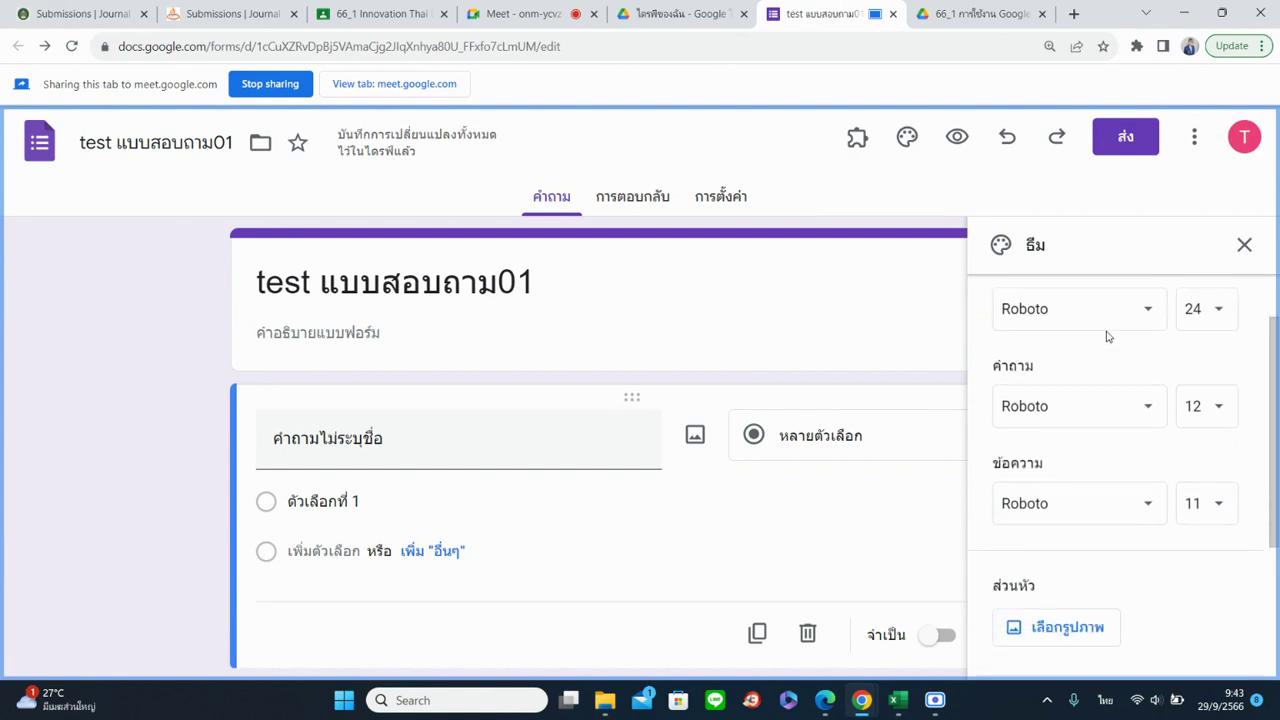
{"action": "scroll", "coordinate": [1110, 334], "scroll_direction": "up", "scroll_amount": 1}
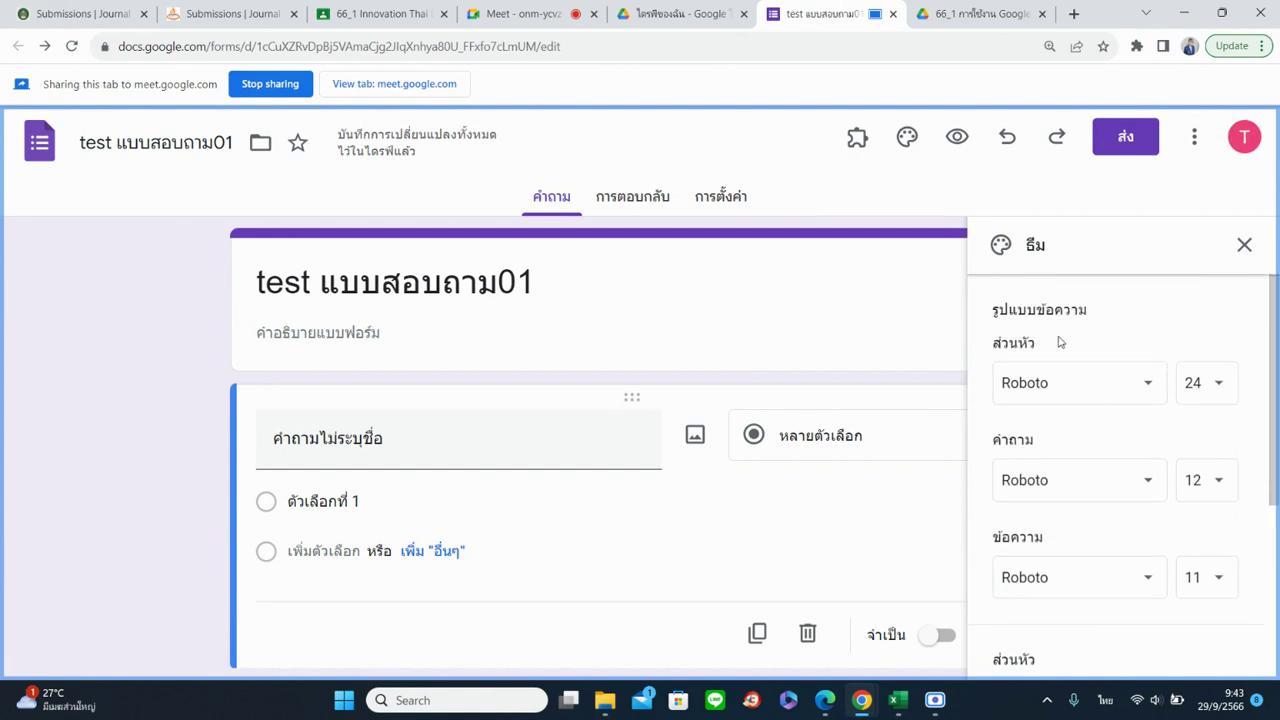
Browse the Header font list and open the additional fonts library
{"action": "left_click", "coordinate": [1130, 389]}
{"action": "scroll", "coordinate": [1149, 518], "scroll_direction": "down", "scroll_amount": 3}
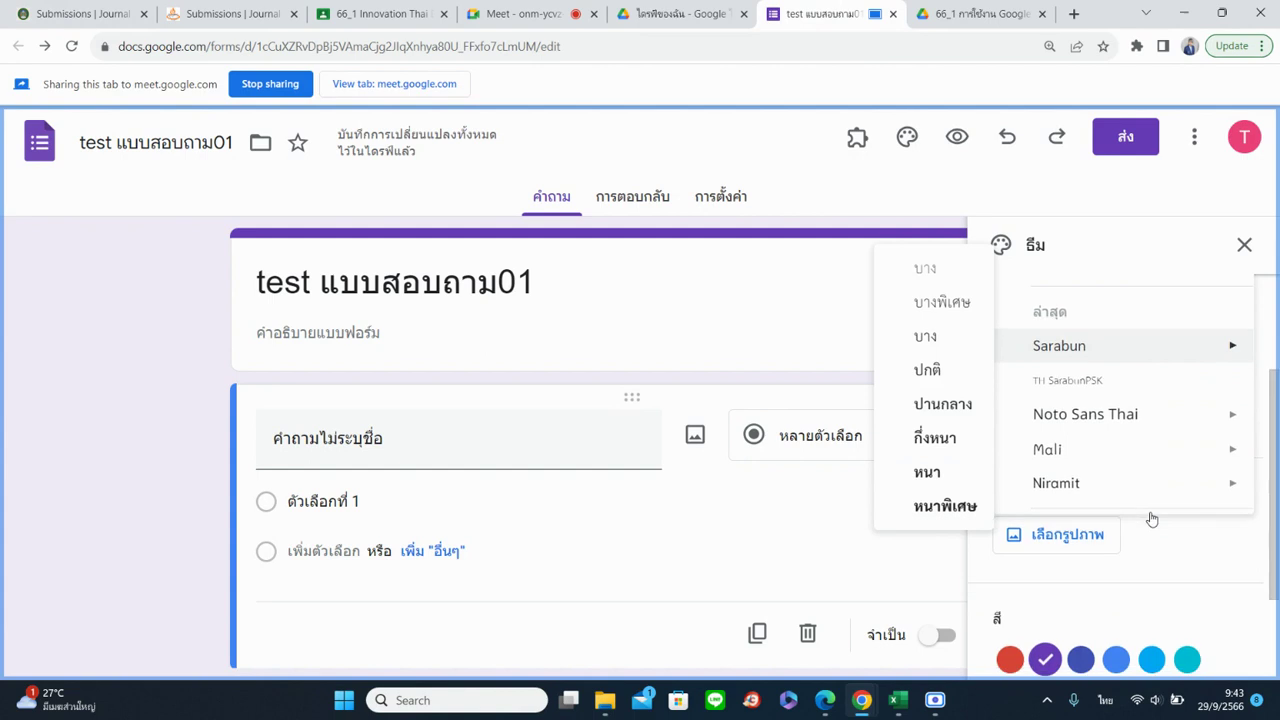
{"action": "scroll", "coordinate": [1171, 571], "scroll_direction": "down", "scroll_amount": 3}
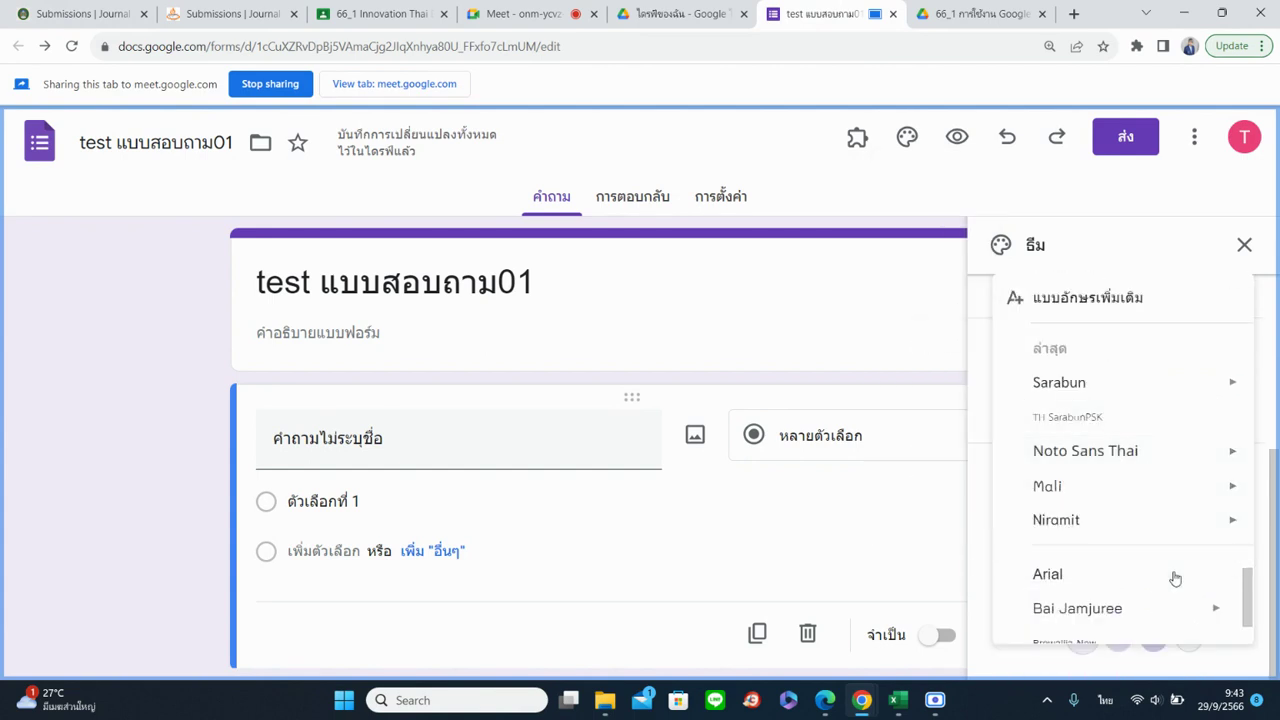
{"action": "scroll", "coordinate": [1180, 595], "scroll_direction": "down", "scroll_amount": 5}
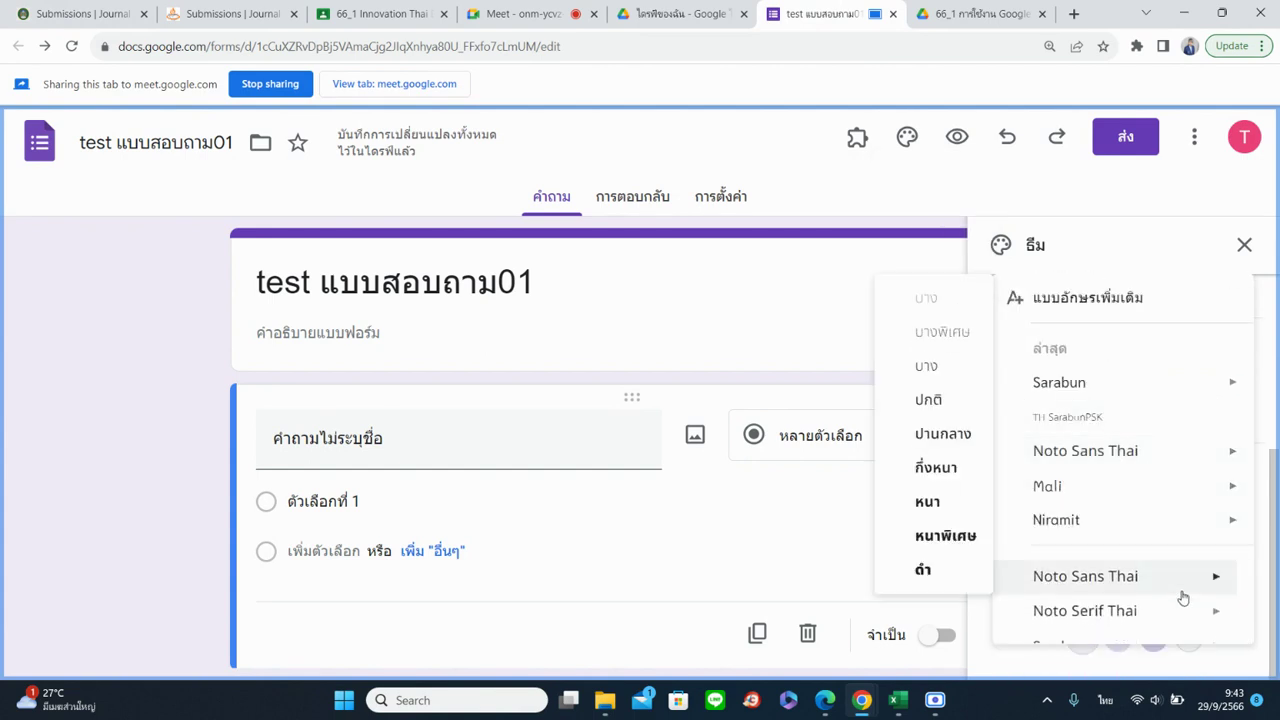
{"action": "mouse_move", "coordinate": [1120, 450]}
{"action": "mouse_move", "coordinate": [1140, 612]}
{"action": "scroll", "coordinate": [1141, 614], "scroll_direction": "up", "scroll_amount": 5}
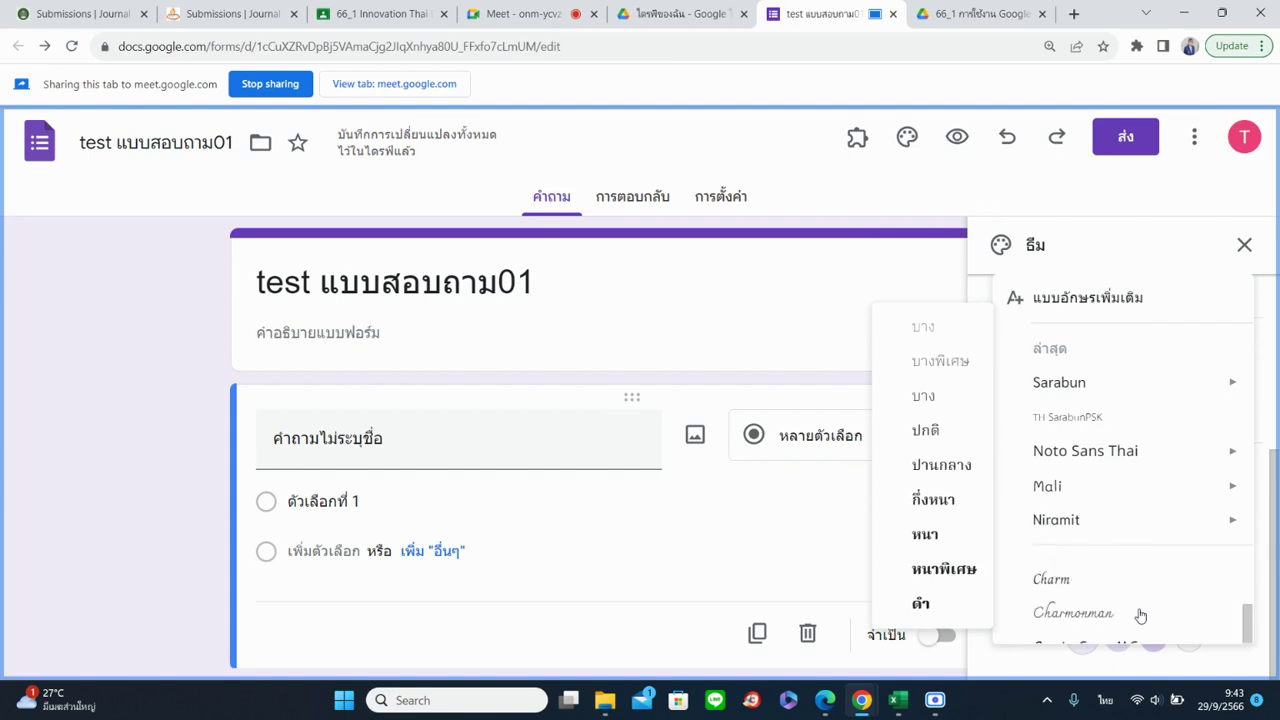
{"action": "scroll", "coordinate": [1140, 615], "scroll_direction": "up", "scroll_amount": 1}
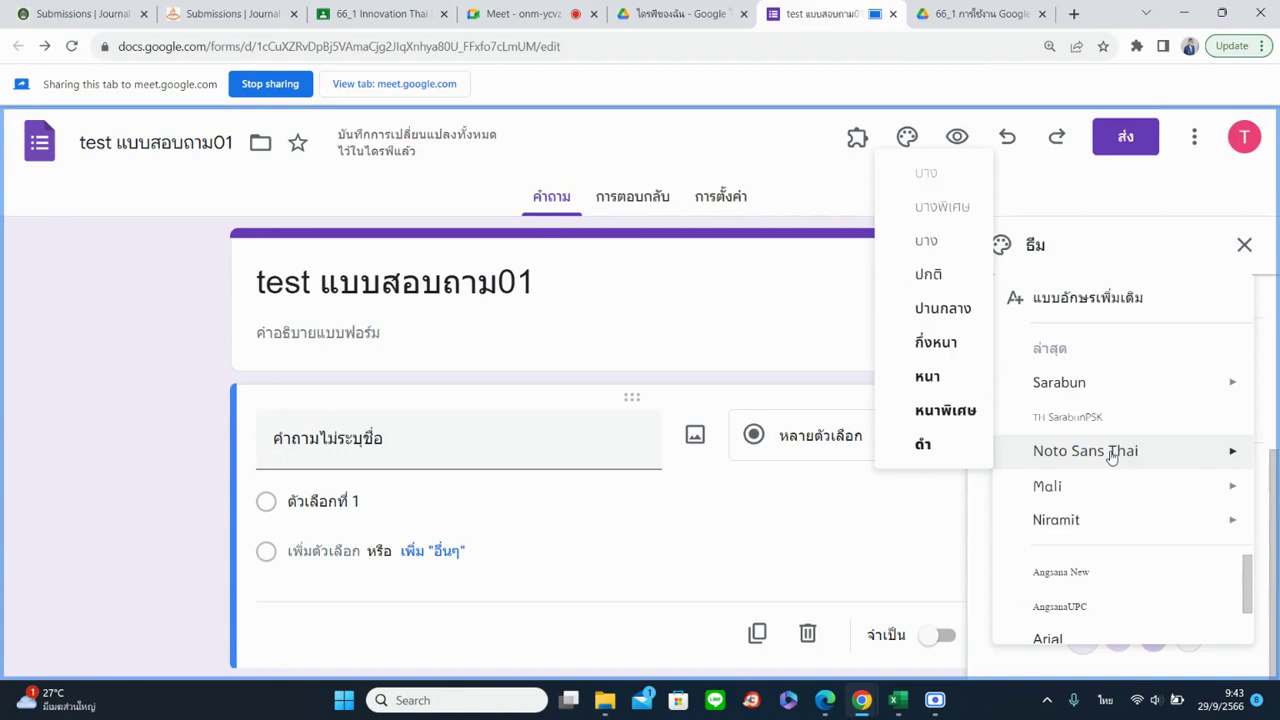
{"action": "mouse_move", "coordinate": [1089, 394]}
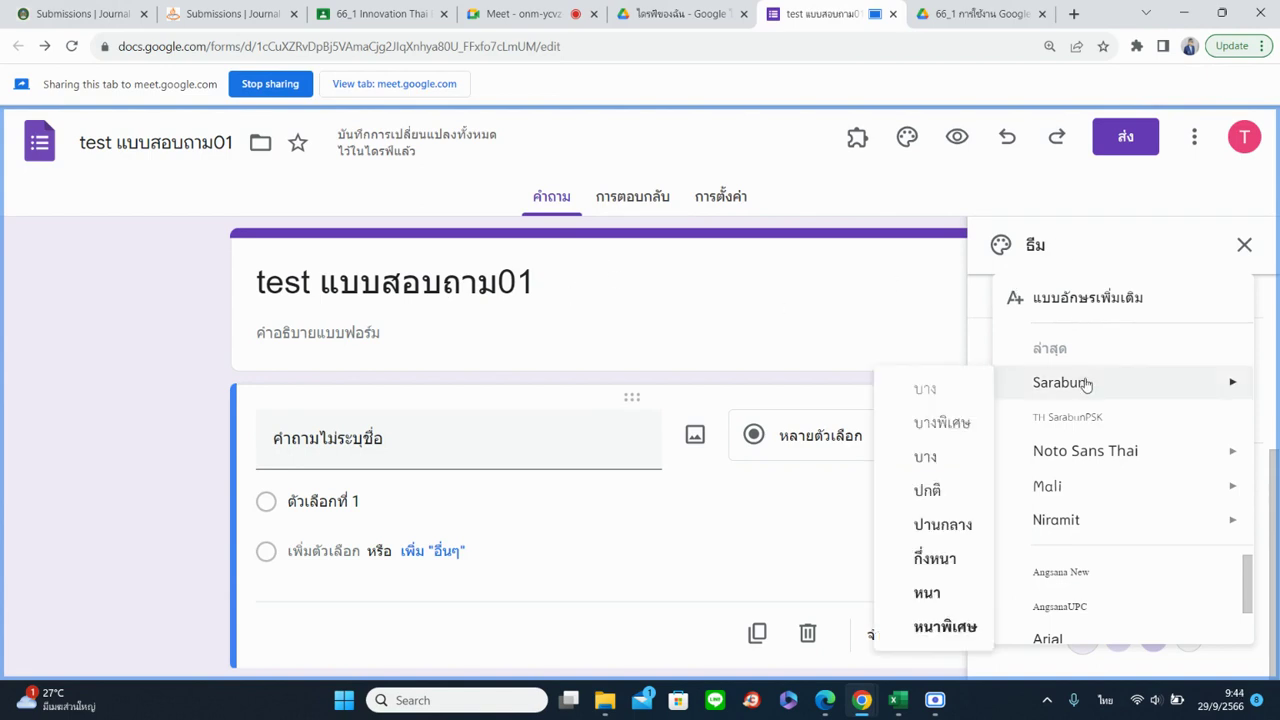
{"action": "left_click", "coordinate": [1062, 300]}
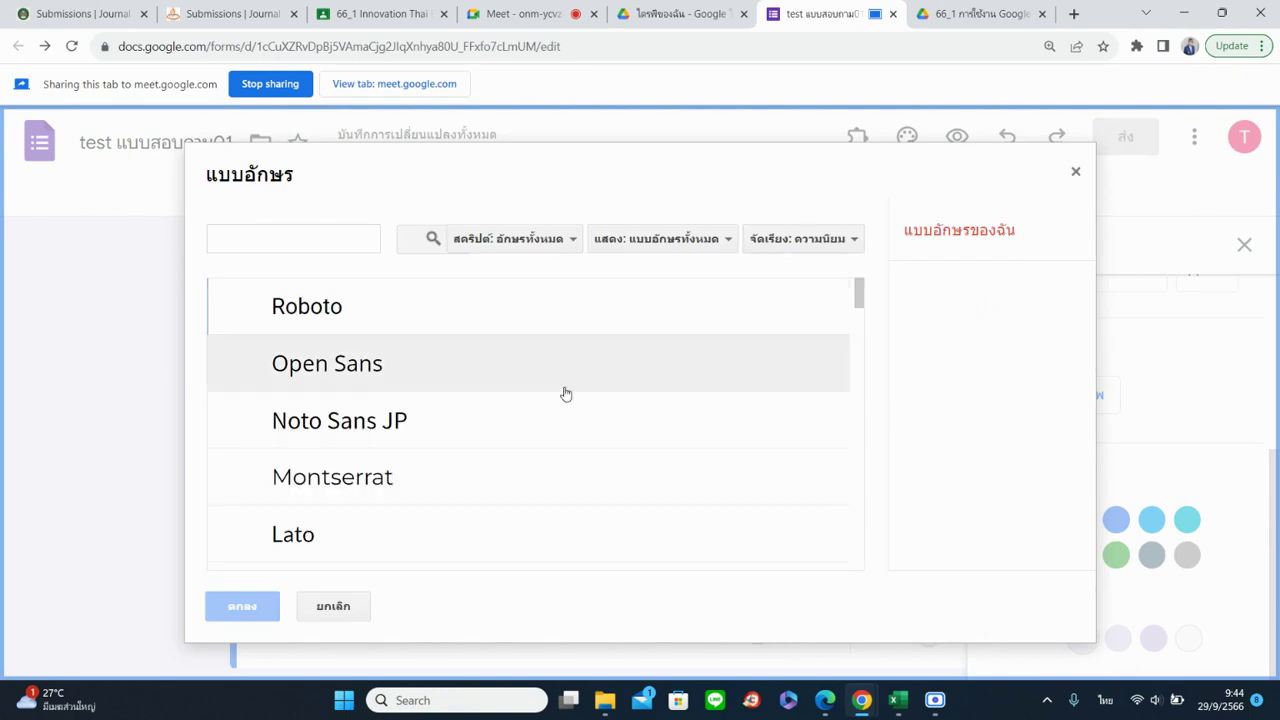
Find Noto Sans Arabic in the font library and apply it as the header font
{"action": "scroll", "coordinate": [466, 373], "scroll_direction": "down", "scroll_amount": 10}
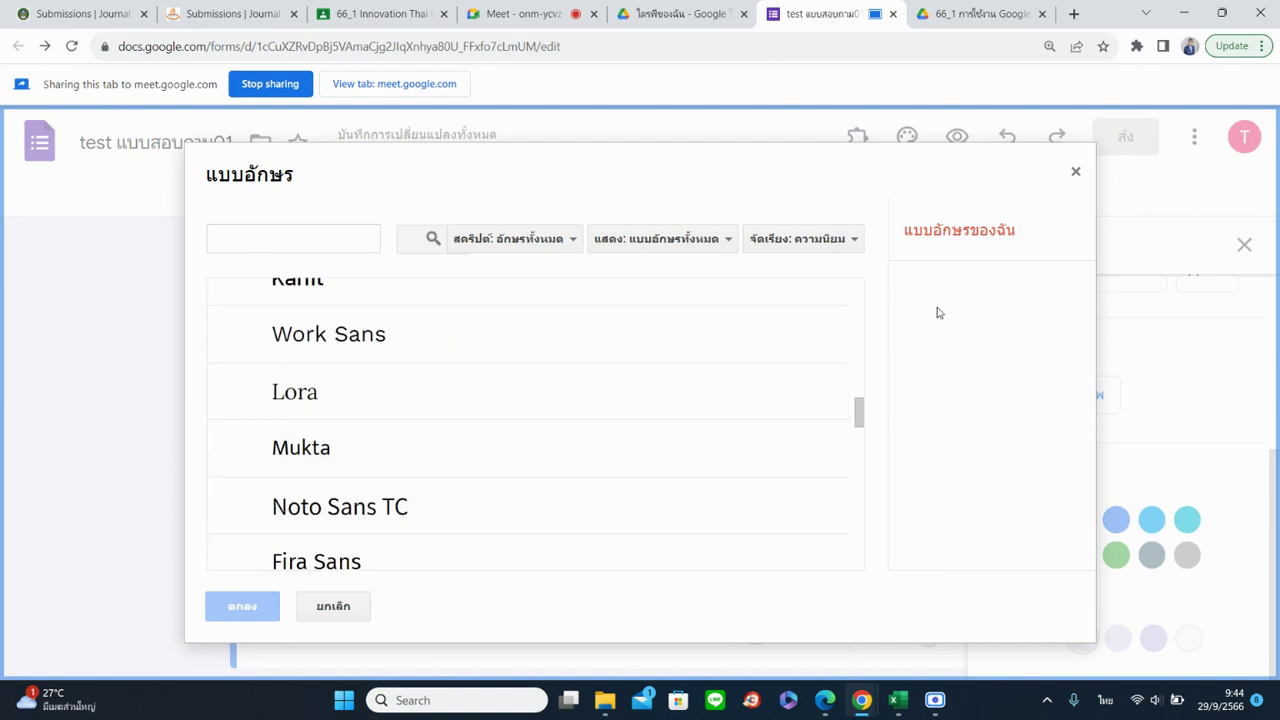
{"action": "scroll", "coordinate": [572, 455], "scroll_direction": "down", "scroll_amount": 4}
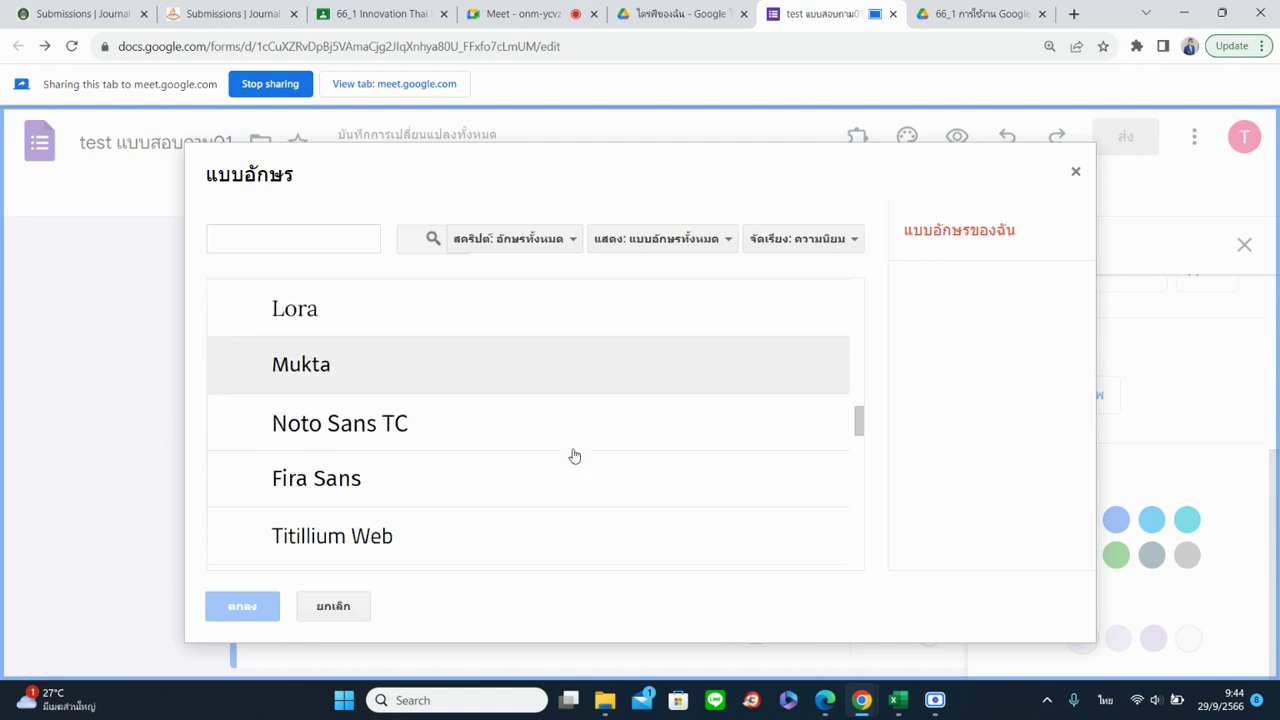
{"action": "scroll", "coordinate": [575, 456], "scroll_direction": "down", "scroll_amount": 10}
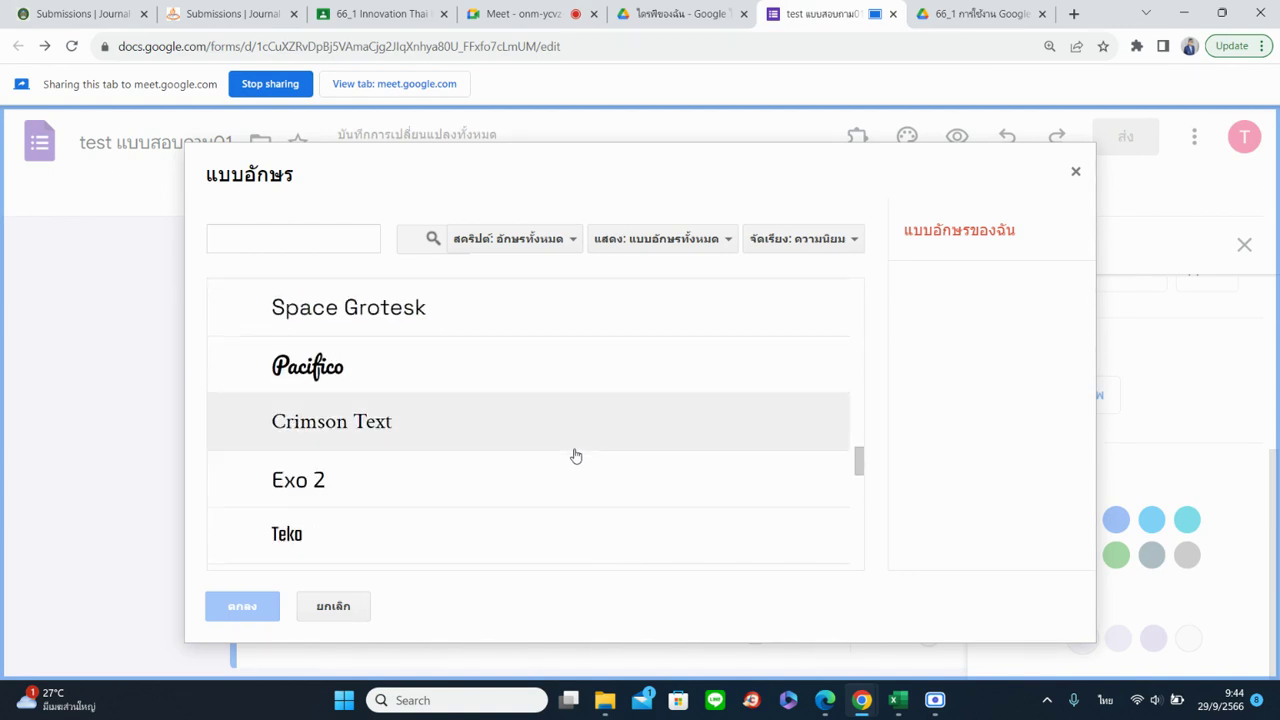
{"action": "scroll", "coordinate": [573, 450], "scroll_direction": "down", "scroll_amount": 5}
{"action": "scroll", "coordinate": [571, 446], "scroll_direction": "up", "scroll_amount": 3}
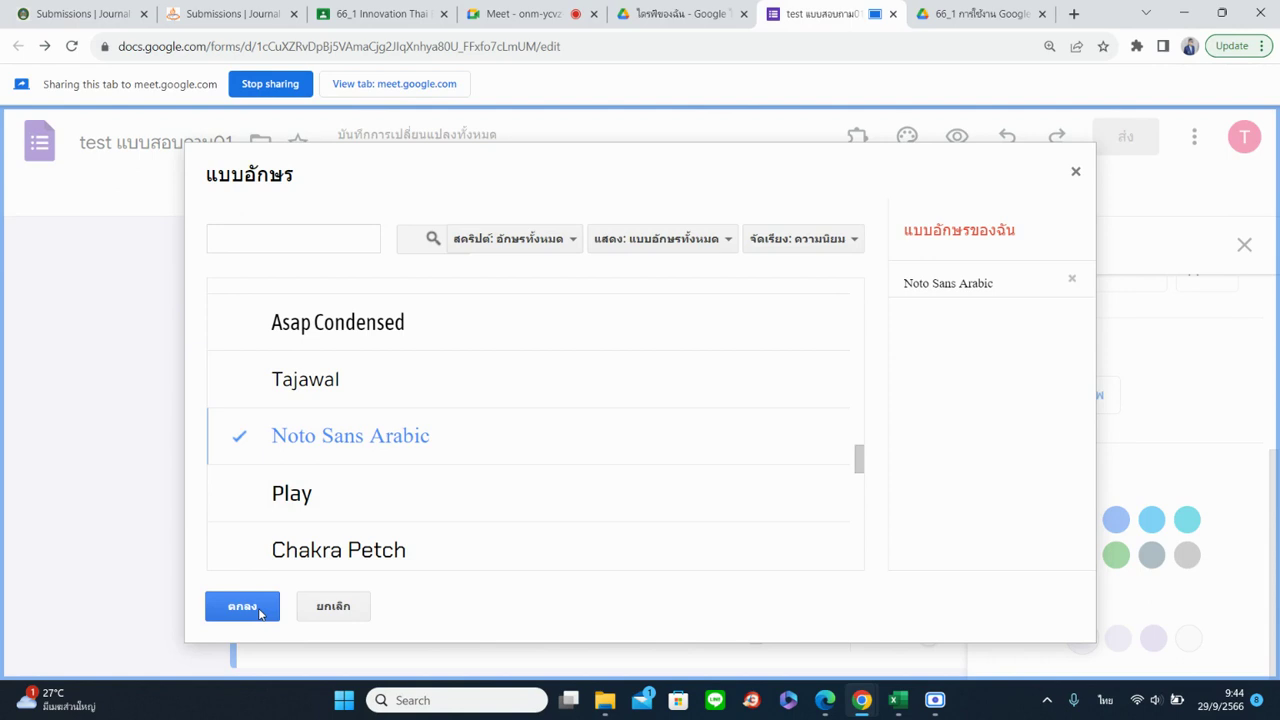
{"action": "left_click", "coordinate": [258, 608]}
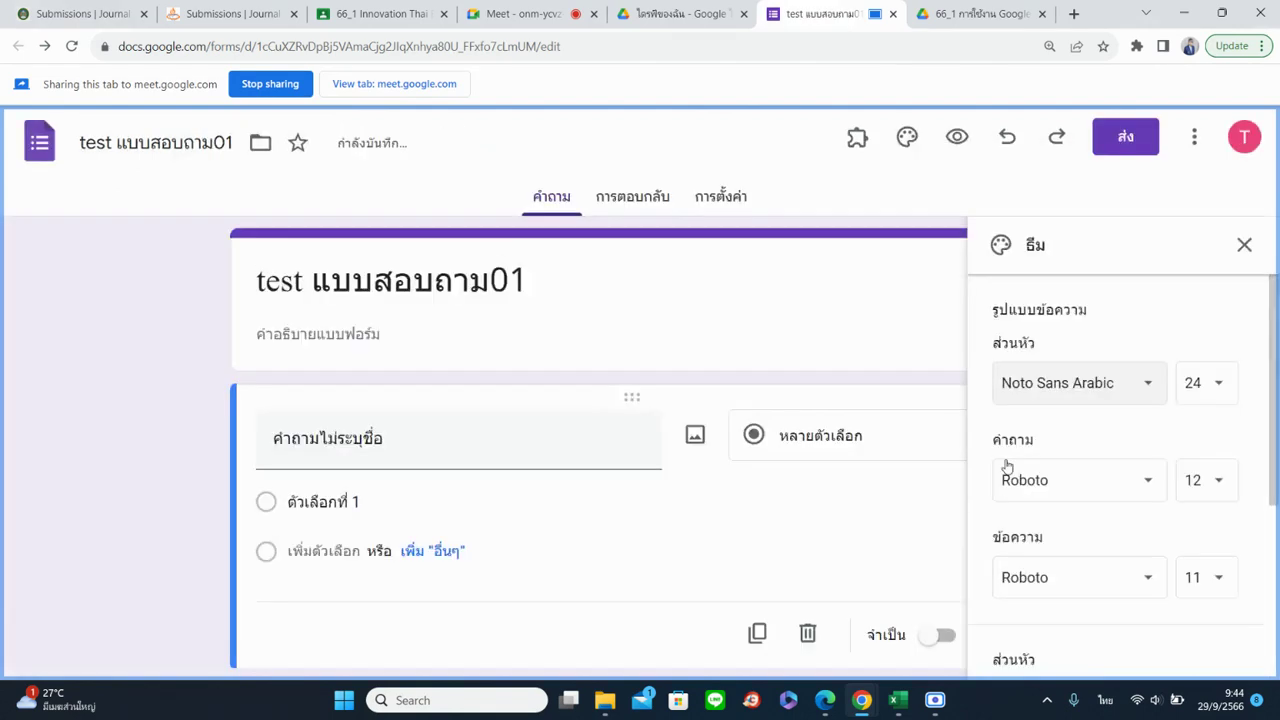
{"action": "left_click", "coordinate": [1136, 400]}
Try Mali, then set the header font to Sarabun Extra bold, keeping size 24
{"action": "mouse_move", "coordinate": [1148, 514]}
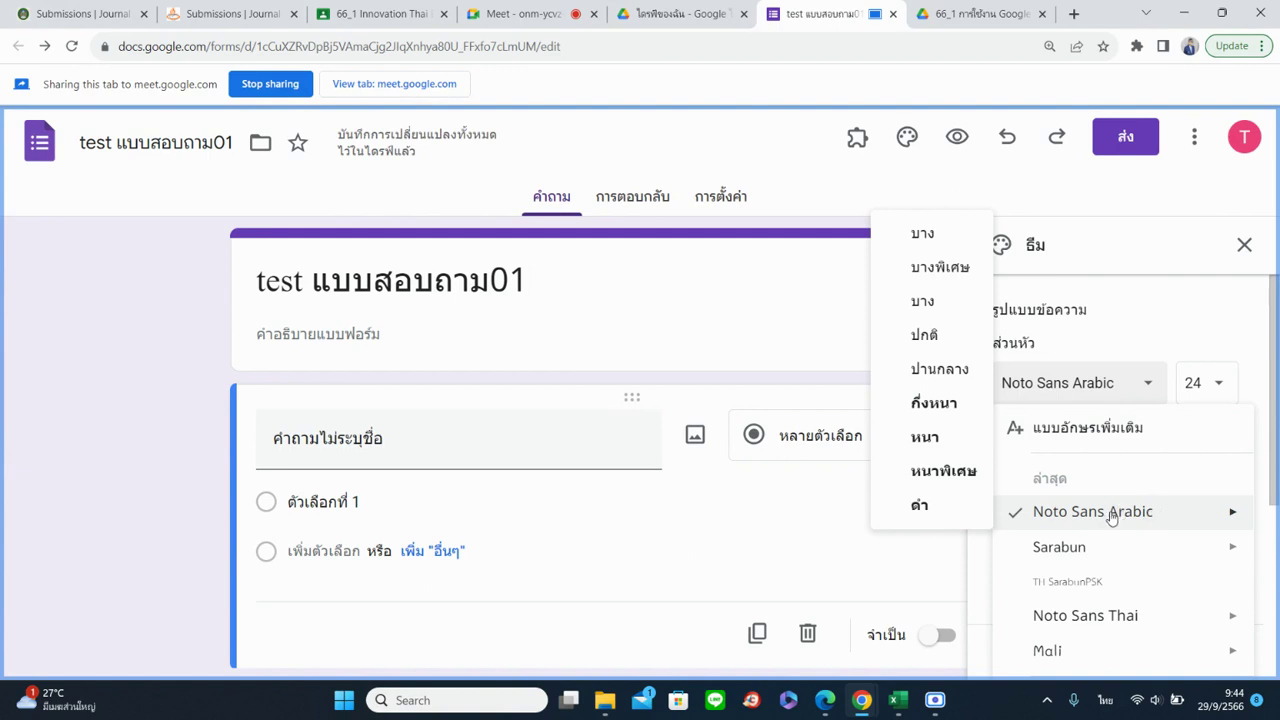
{"action": "scroll", "coordinate": [1109, 557], "scroll_direction": "down", "scroll_amount": 3}
{"action": "mouse_move", "coordinate": [1125, 484]}
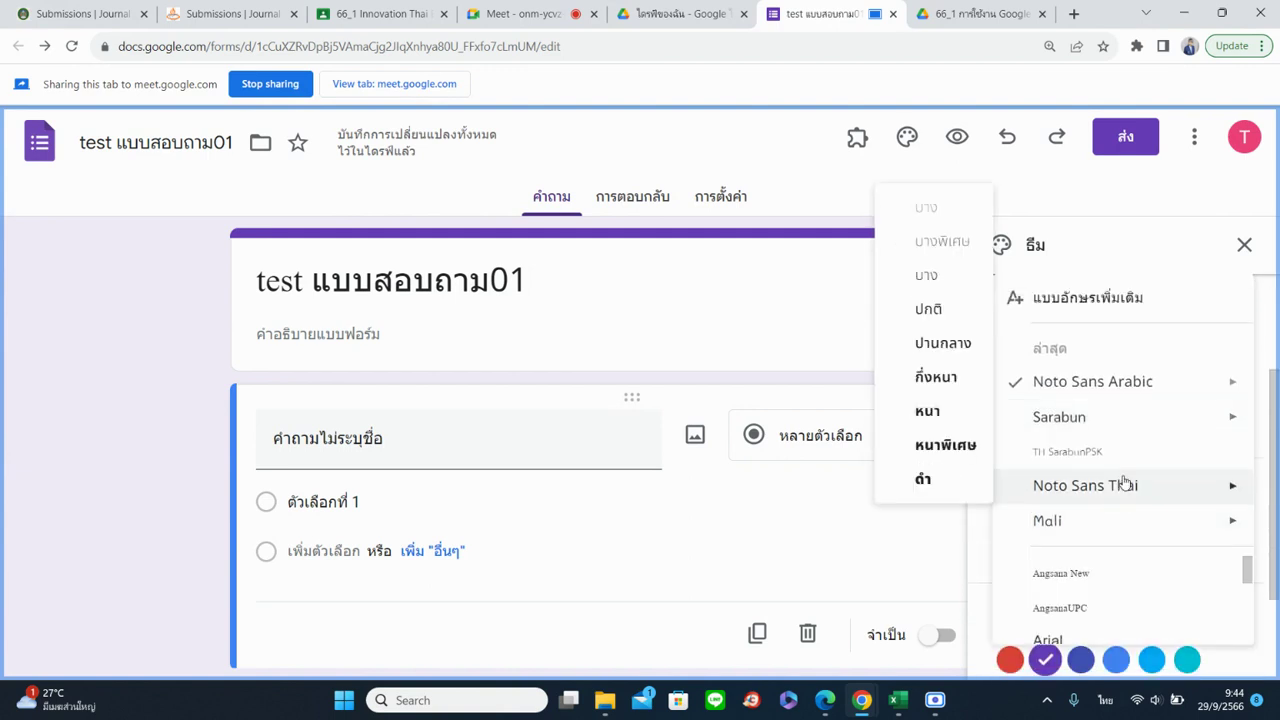
{"action": "left_click", "coordinate": [1128, 517]}
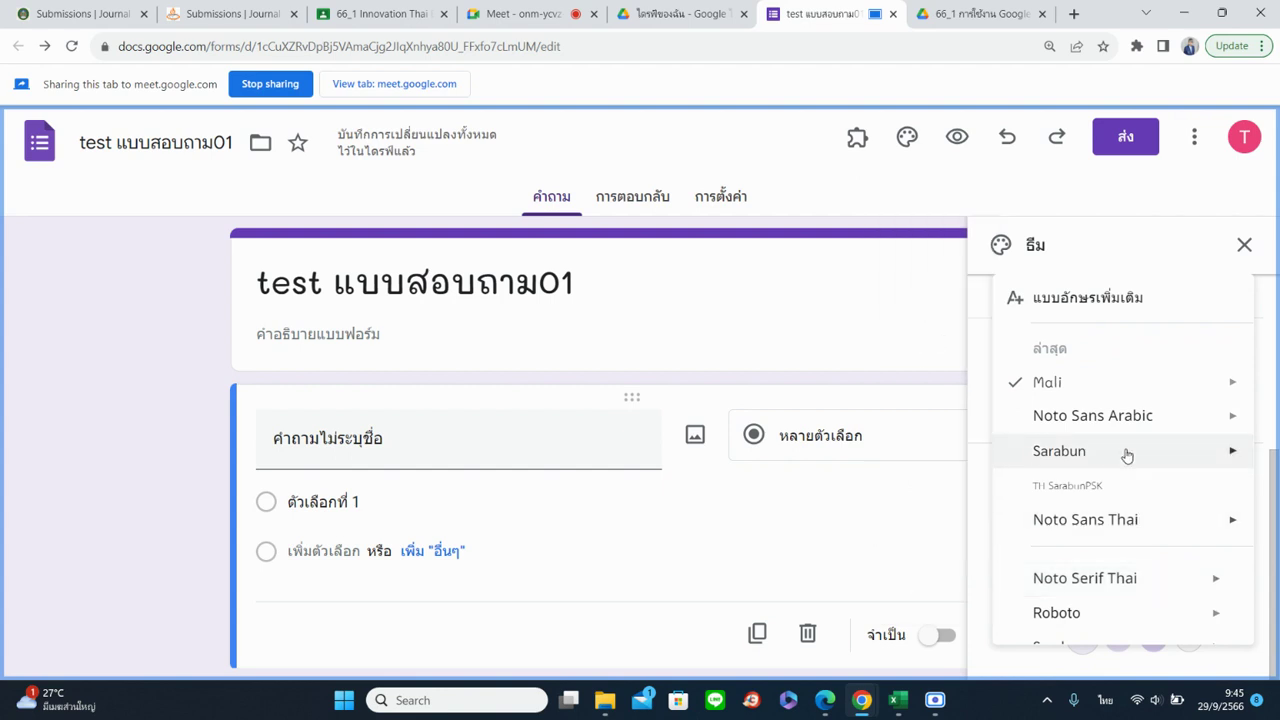
{"action": "mouse_move", "coordinate": [1130, 454]}
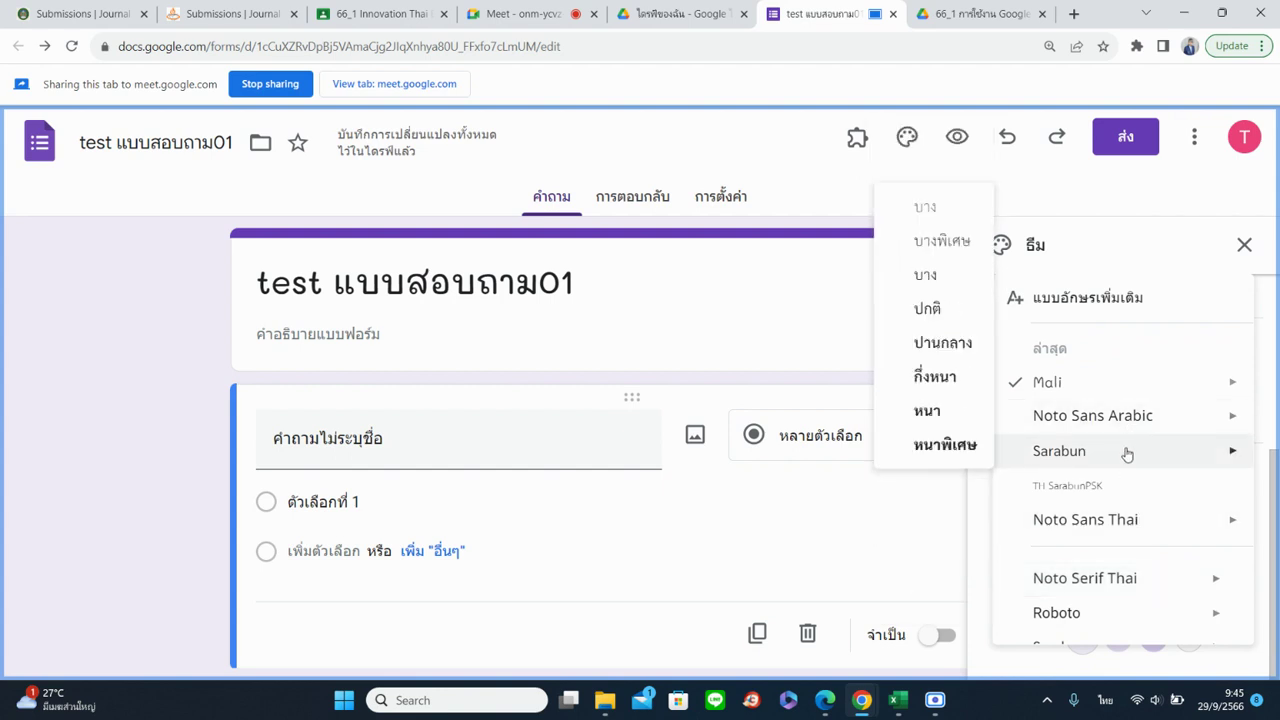
{"action": "scroll", "coordinate": [1127, 455], "scroll_direction": "up", "scroll_amount": 1}
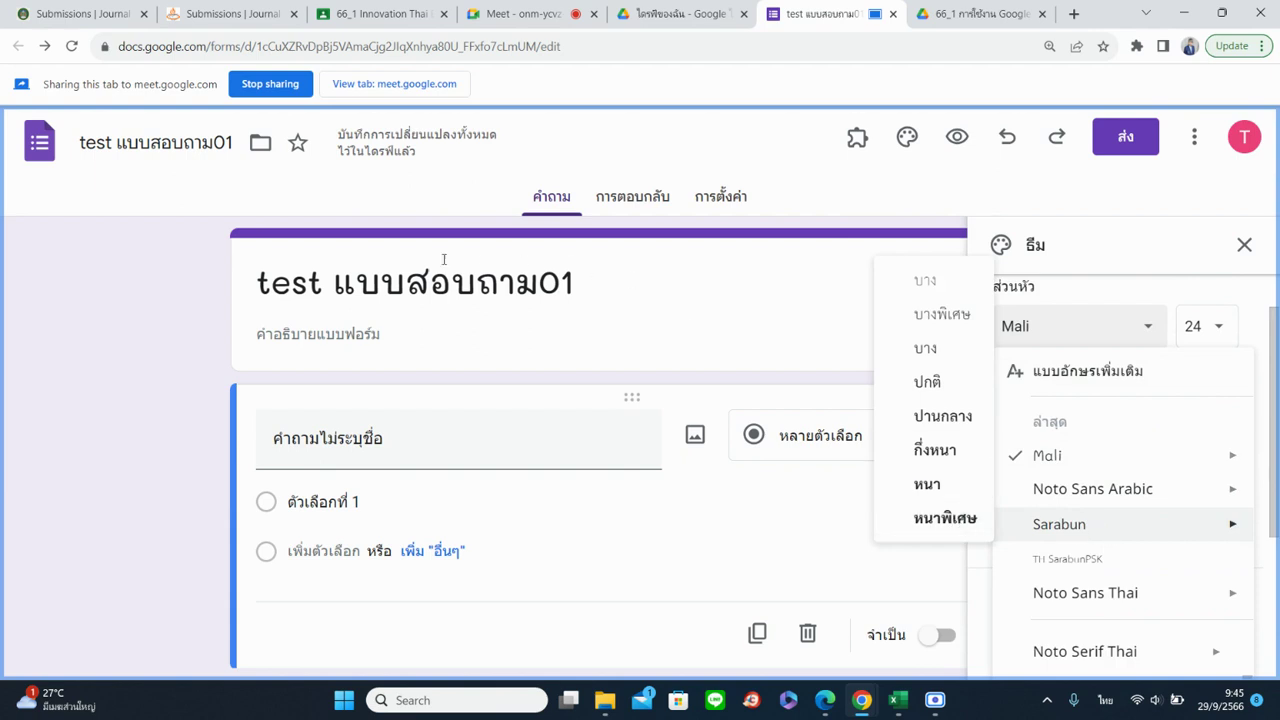
{"action": "left_click", "coordinate": [934, 519]}
{"action": "left_click", "coordinate": [1197, 330]}
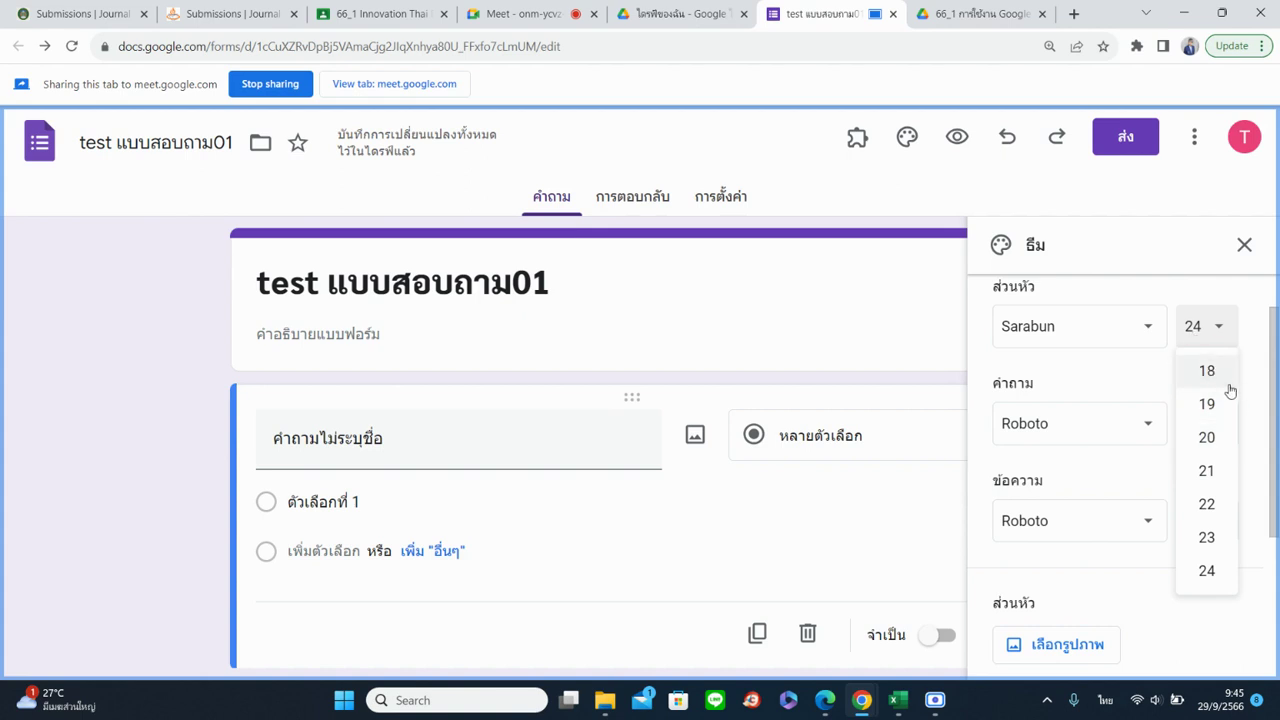
{"action": "left_click", "coordinate": [1227, 575]}
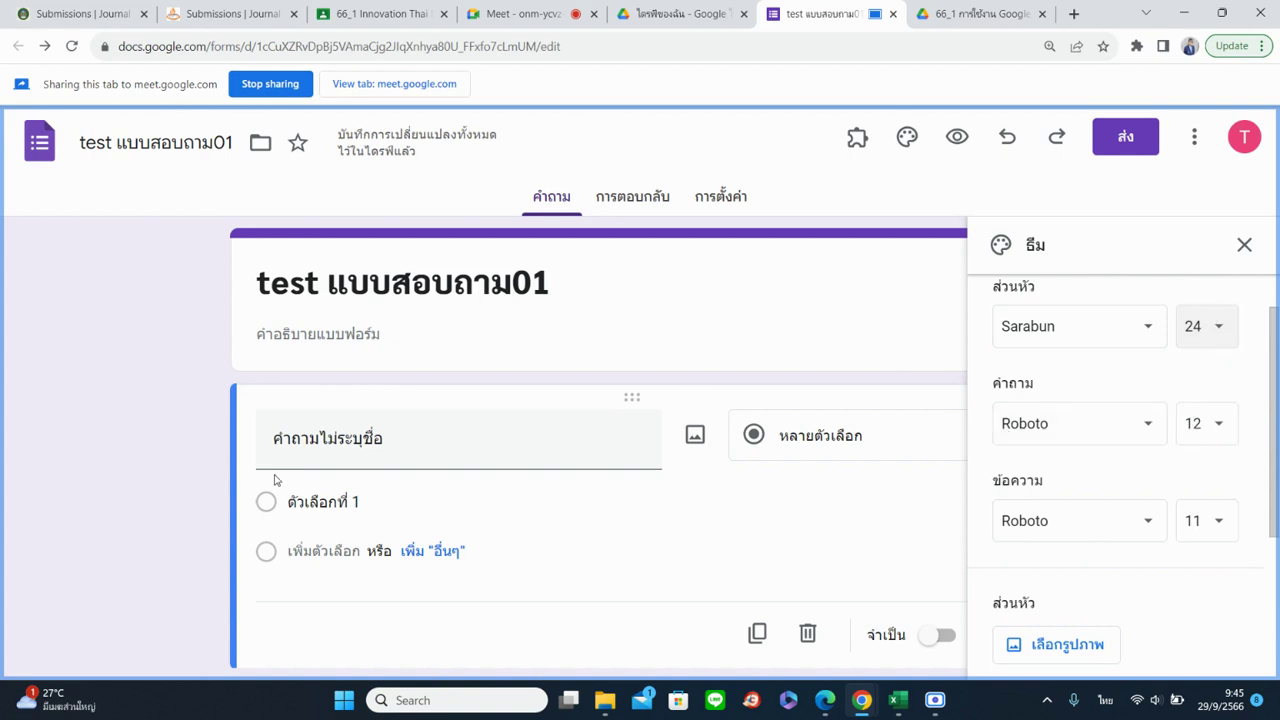
{"action": "left_click", "coordinate": [324, 448]}
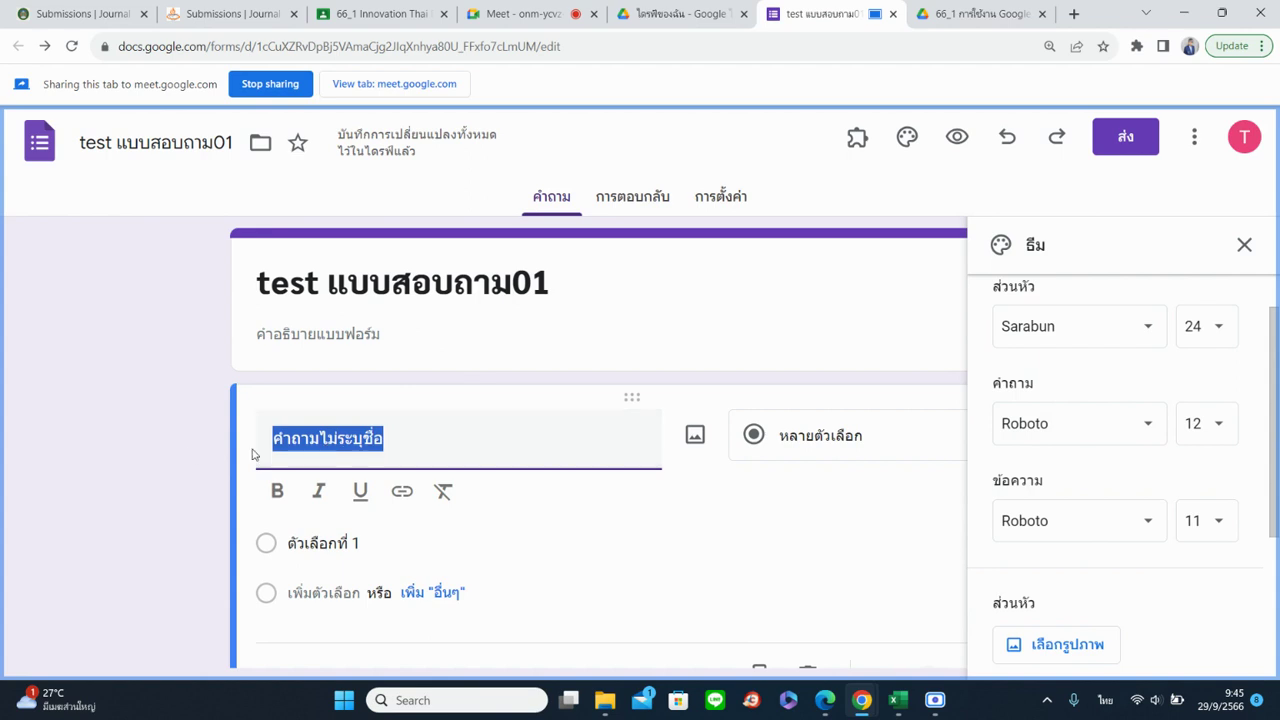
Set the question font to Sarabun at size 14
{"action": "left_click", "coordinate": [1092, 424]}
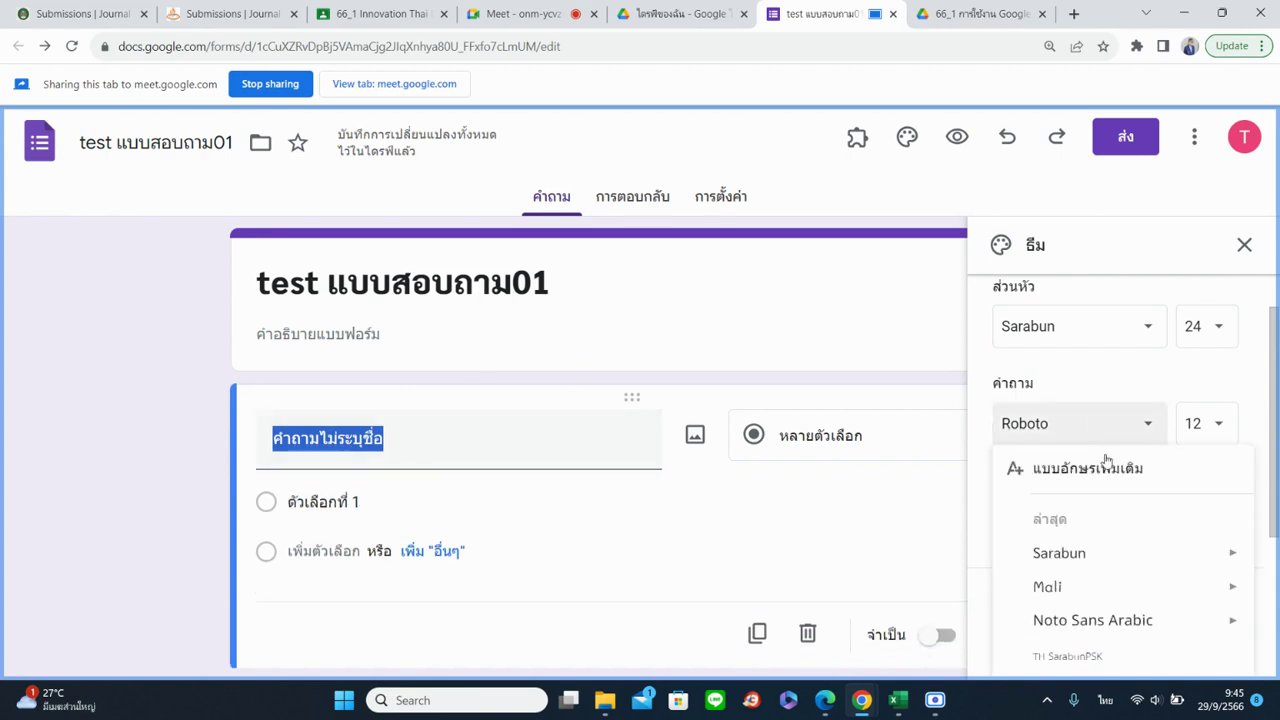
{"action": "mouse_move", "coordinate": [1135, 593]}
{"action": "mouse_move", "coordinate": [1135, 557]}
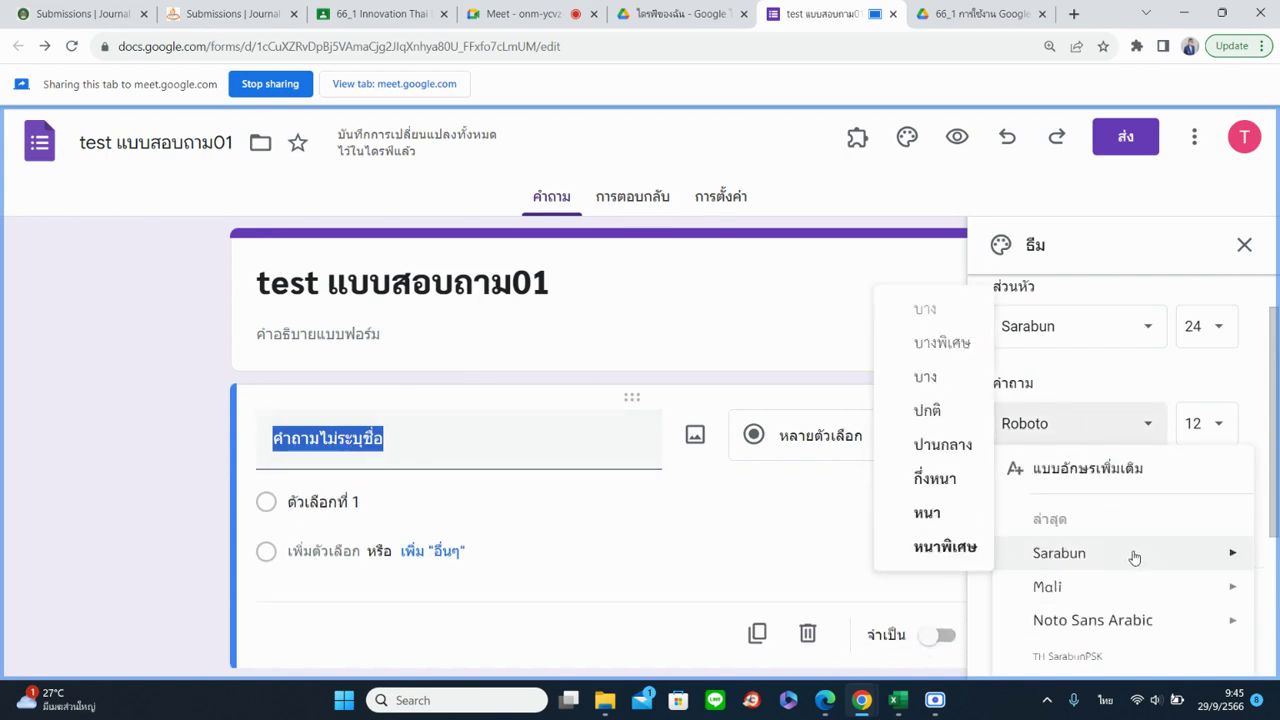
{"action": "left_click", "coordinate": [946, 548]}
{"action": "left_click", "coordinate": [1205, 423]}
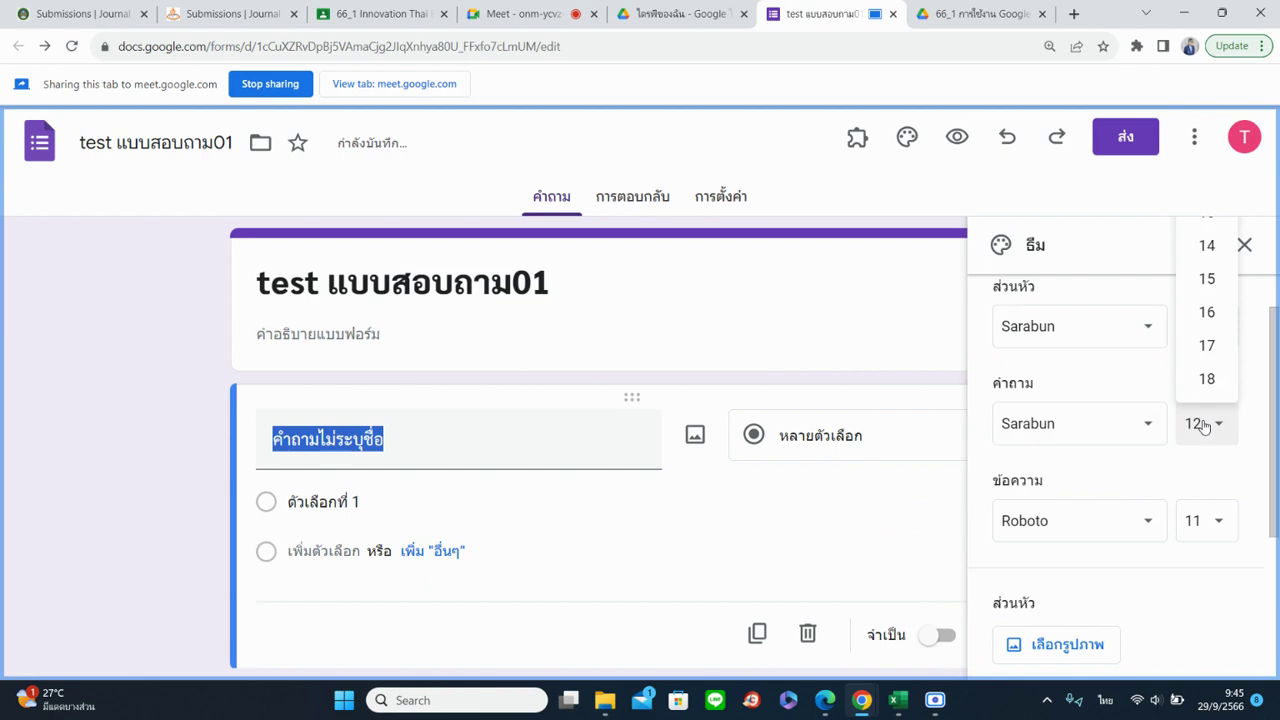
{"action": "left_click", "coordinate": [1207, 246]}
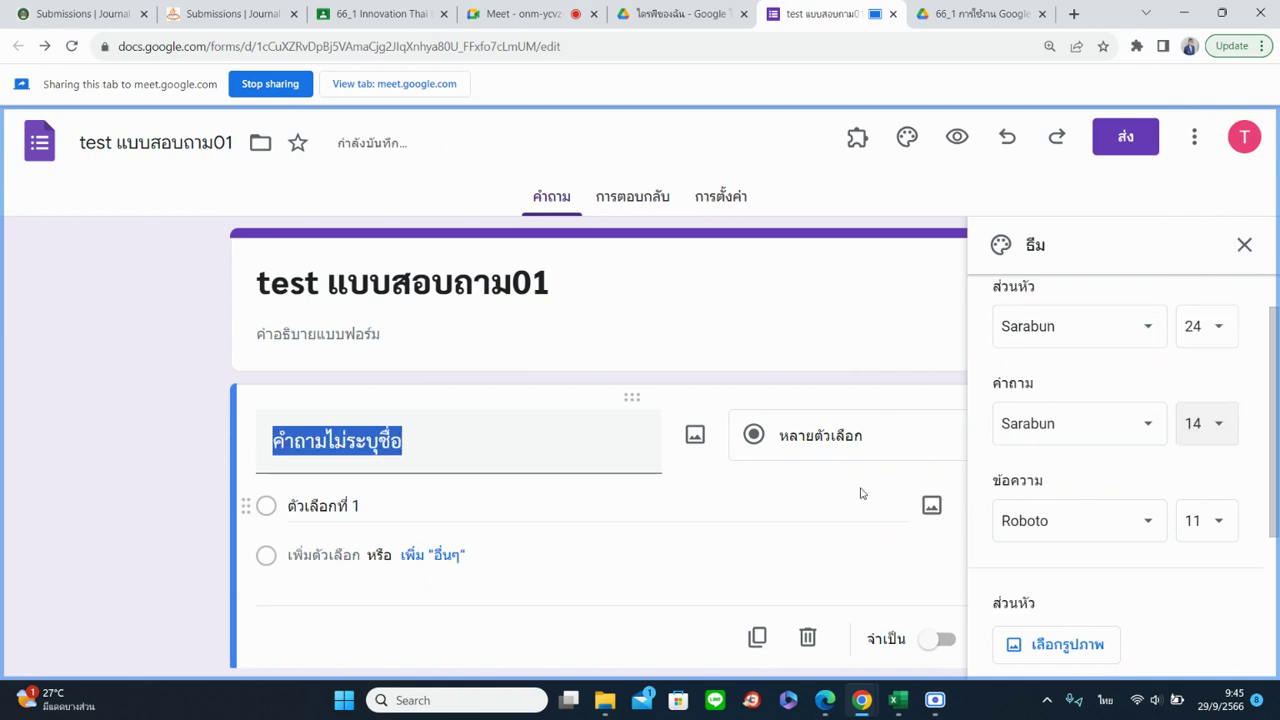
Set the body text font to Sarabun normal weight at size 12
{"action": "left_click", "coordinate": [1060, 528]}
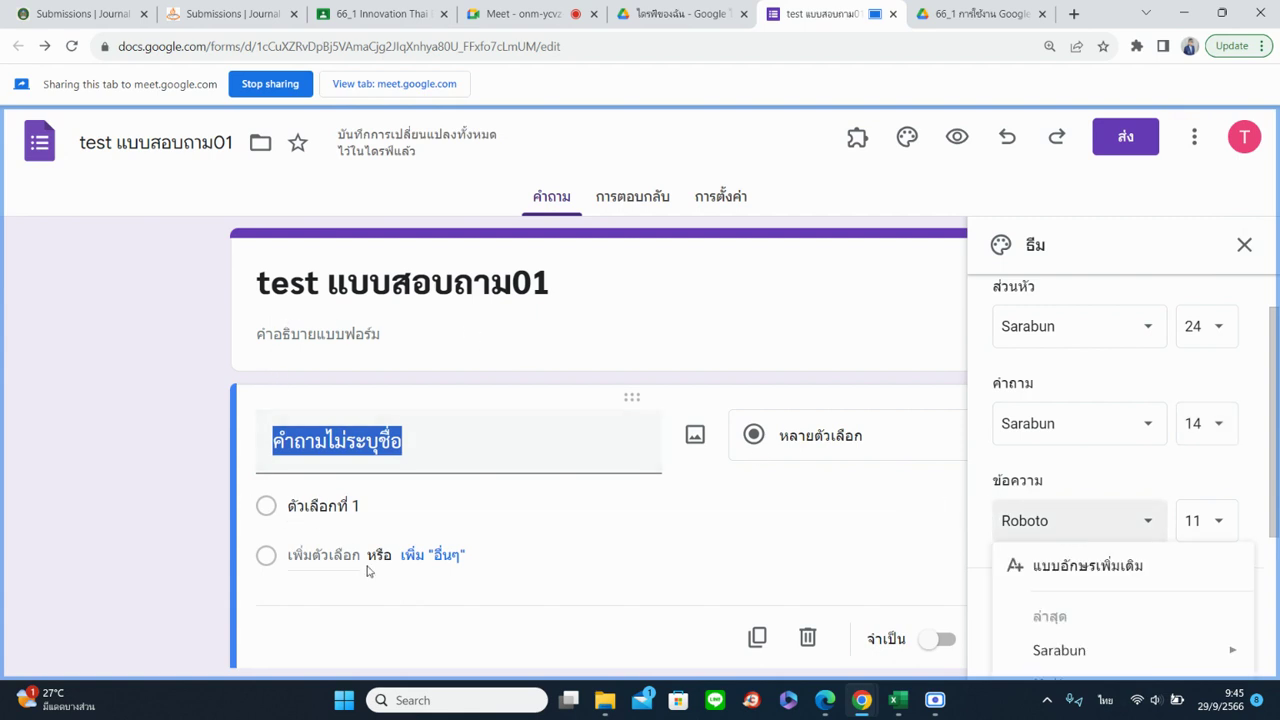
{"action": "mouse_move", "coordinate": [998, 664]}
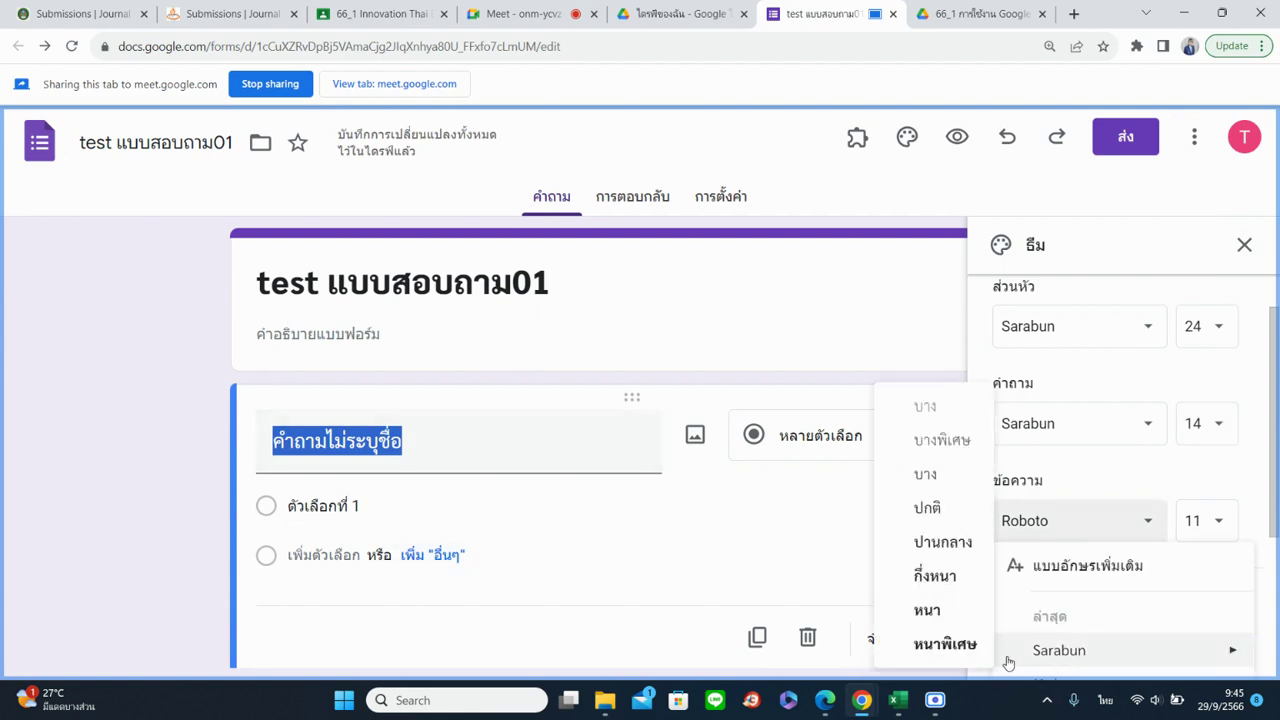
{"action": "left_click", "coordinate": [928, 512]}
{"action": "left_click", "coordinate": [1194, 520]}
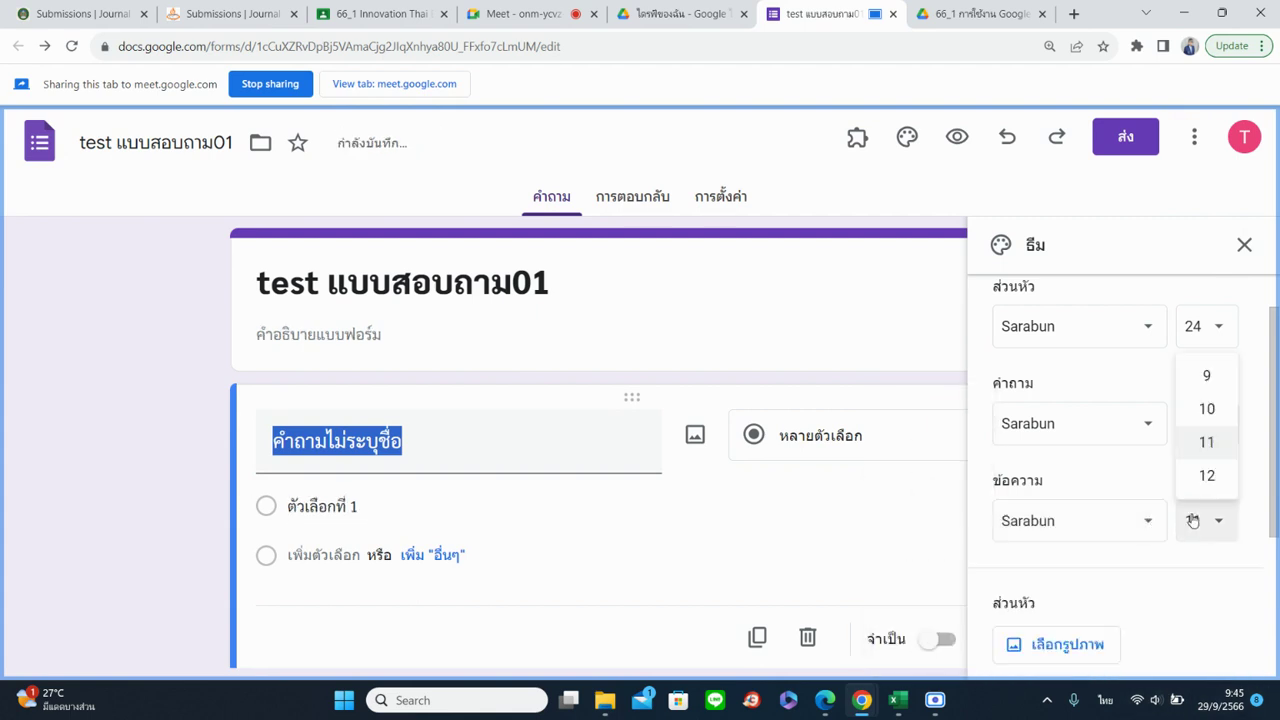
{"action": "left_click", "coordinate": [1207, 476]}
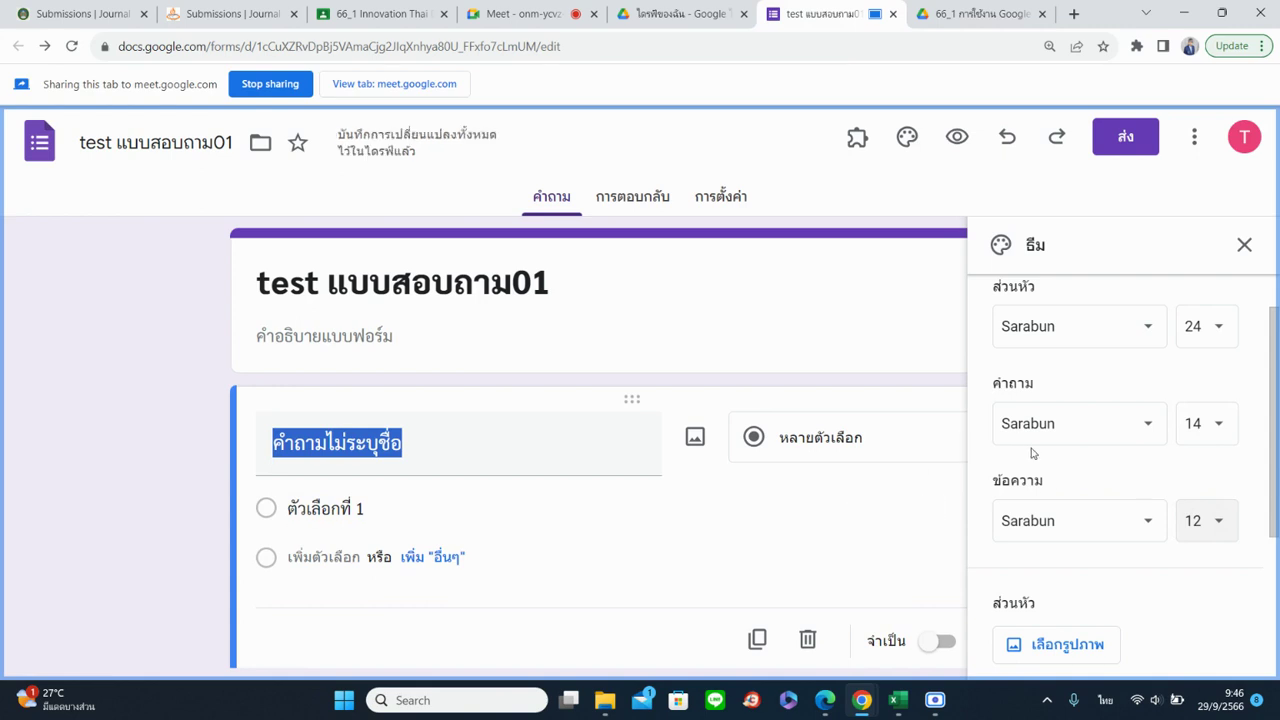
{"action": "scroll", "coordinate": [1108, 427], "scroll_direction": "down", "scroll_amount": 1}
Open the header image chooser from the Header section of the Theme panel
{"action": "scroll", "coordinate": [1108, 427], "scroll_direction": "down", "scroll_amount": 1}
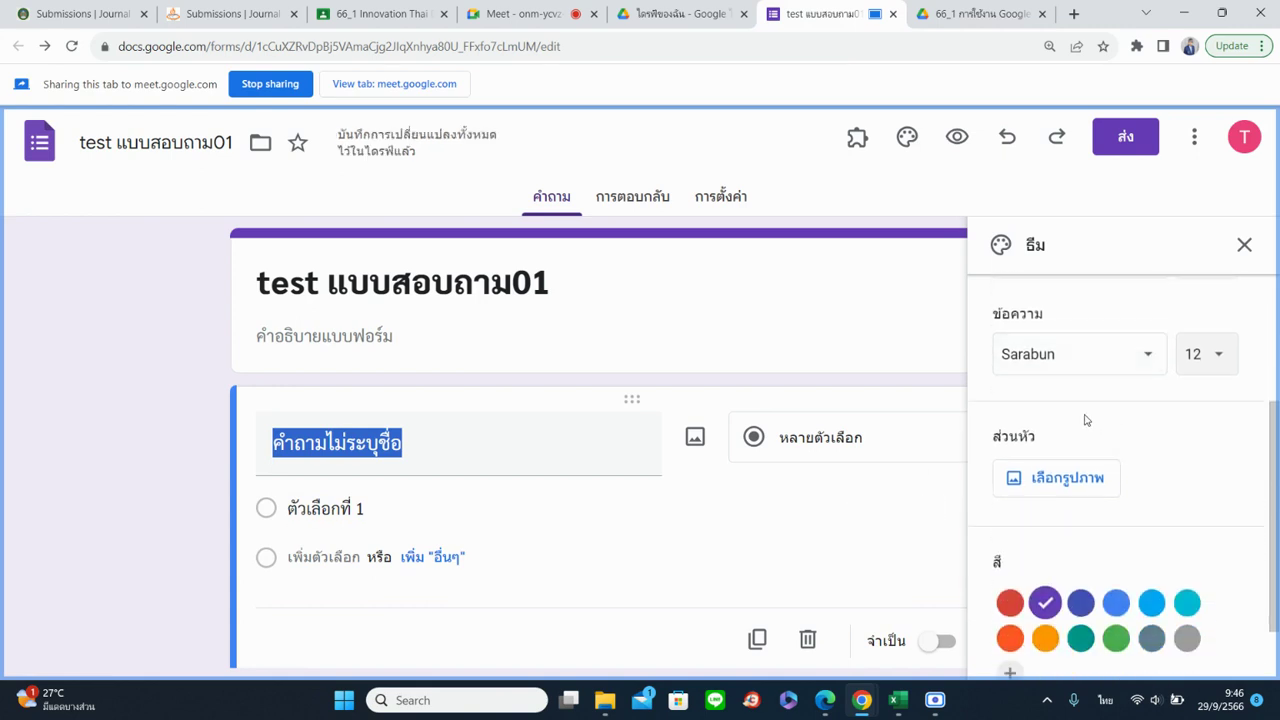
{"action": "scroll", "coordinate": [1140, 437], "scroll_direction": "down", "scroll_amount": 1}
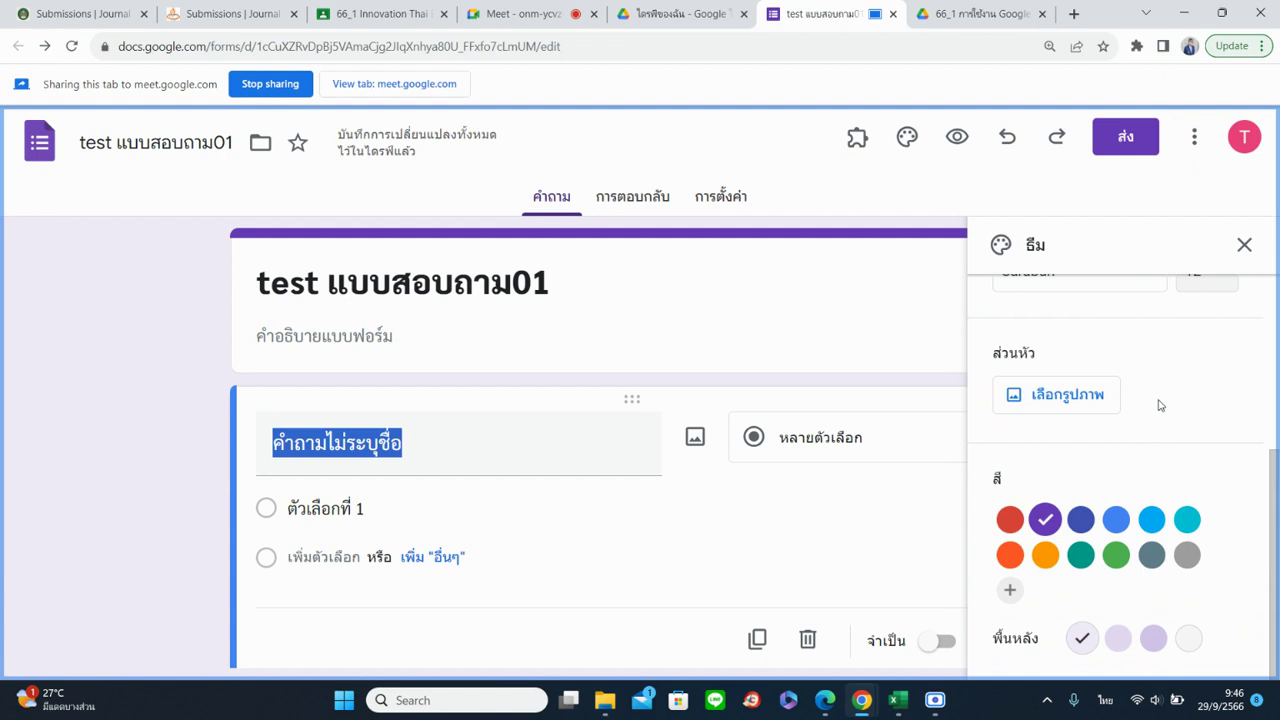
{"action": "left_click", "coordinate": [1087, 398]}
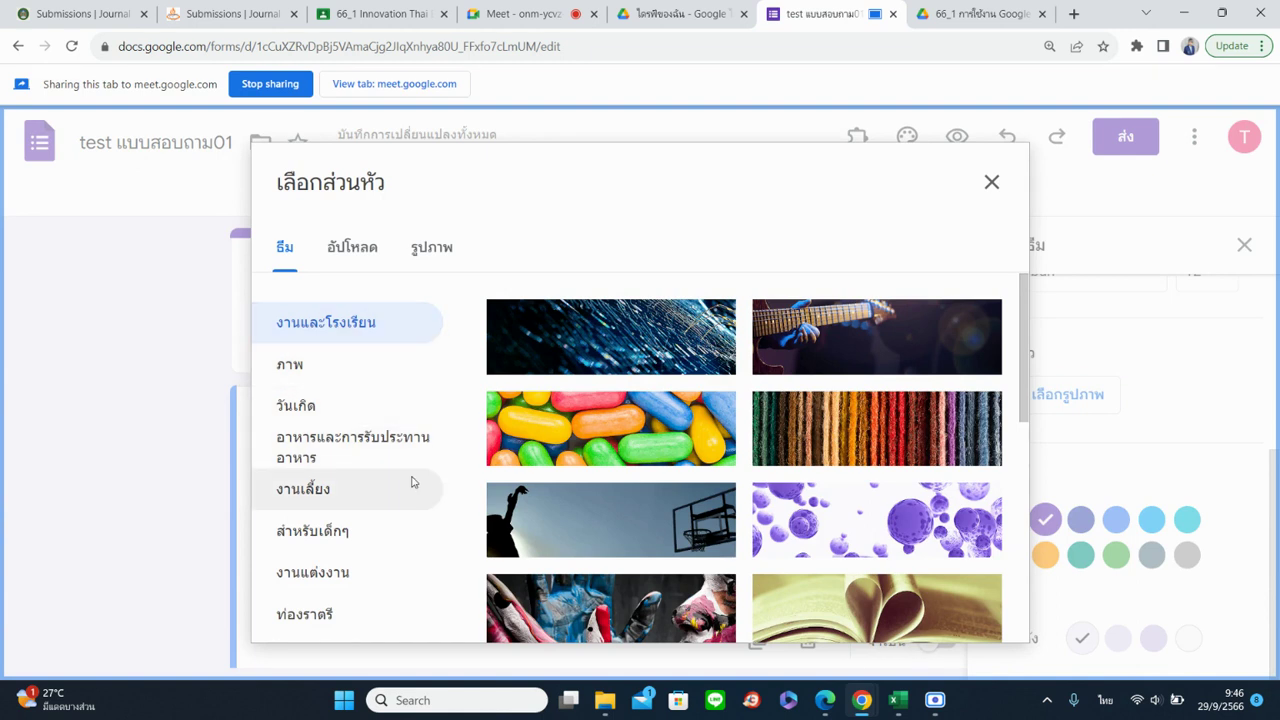
Browse the ภาพ, birthday, party, kids and wedding header themes, then switch to the Upload tab
{"action": "left_click_drag", "start_coordinate": [1026, 384], "coordinate": [1030, 400]}
{"action": "scroll", "coordinate": [1030, 400], "scroll_direction": "down", "scroll_amount": 5}
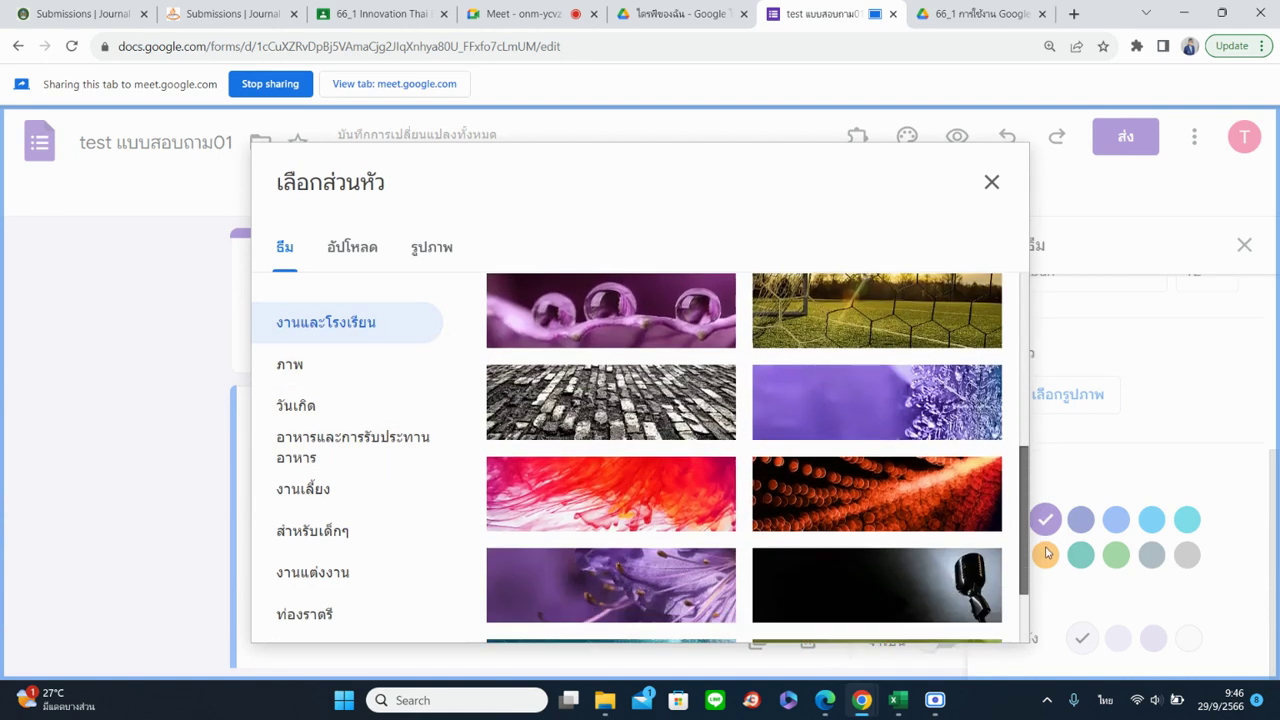
{"action": "left_click", "coordinate": [300, 365]}
{"action": "left_click", "coordinate": [318, 407]}
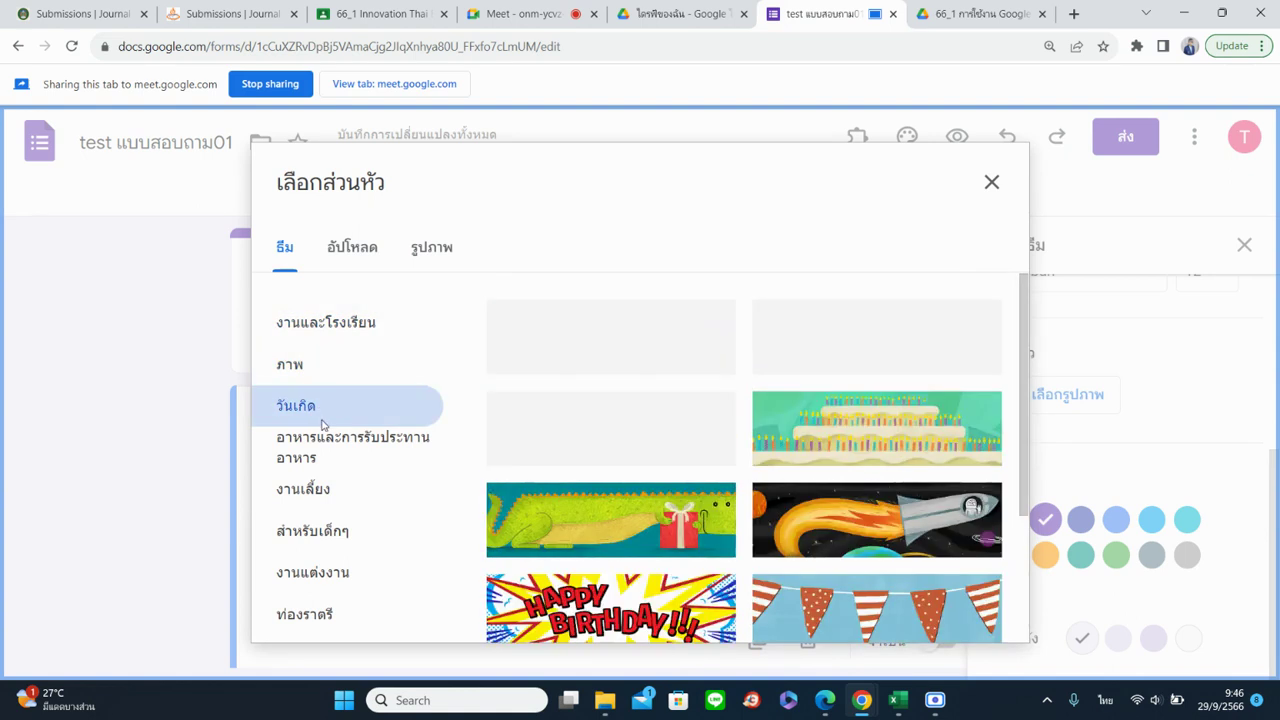
{"action": "left_click", "coordinate": [327, 486]}
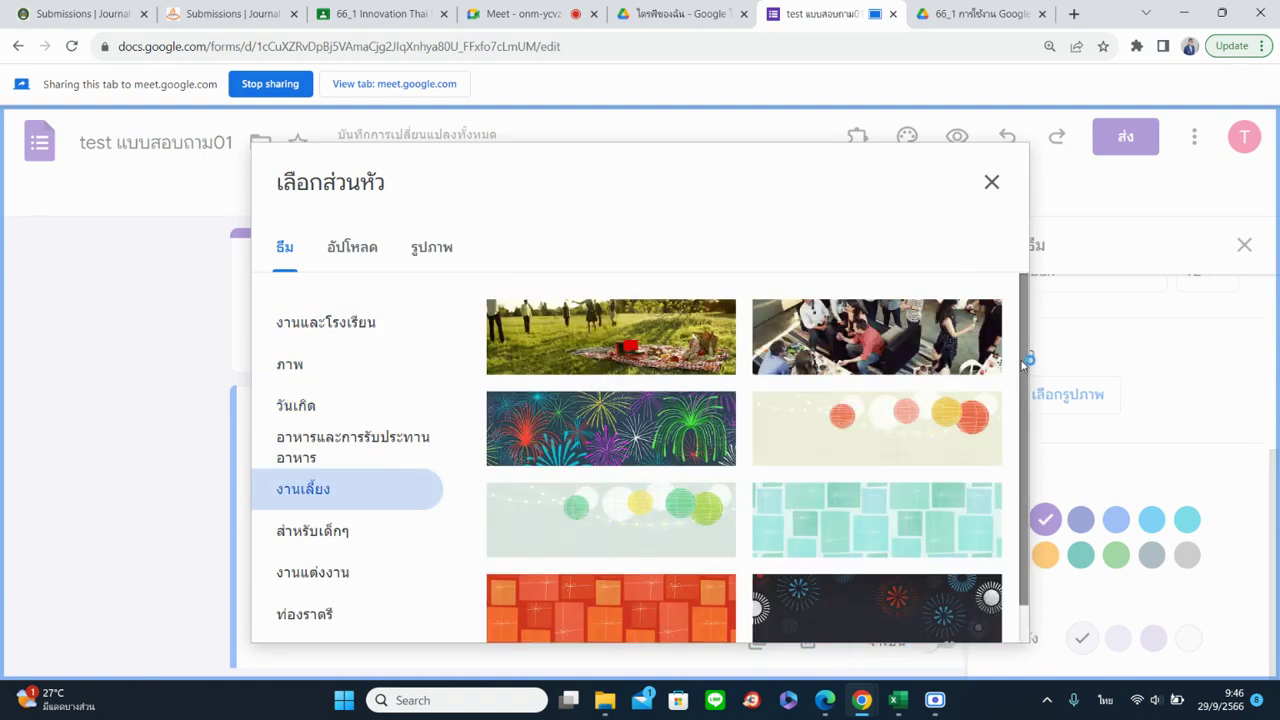
{"action": "scroll", "coordinate": [1025, 380], "scroll_direction": "down", "scroll_amount": 2}
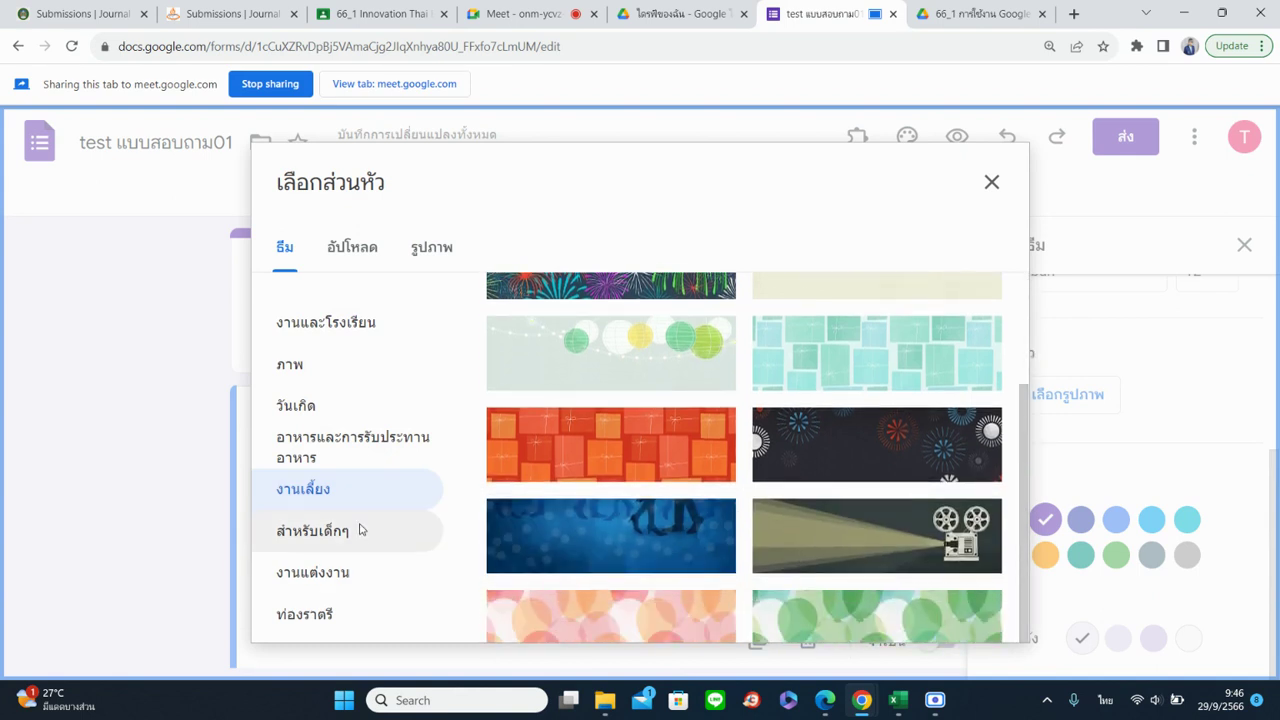
{"action": "left_click", "coordinate": [363, 535]}
{"action": "left_click", "coordinate": [370, 584]}
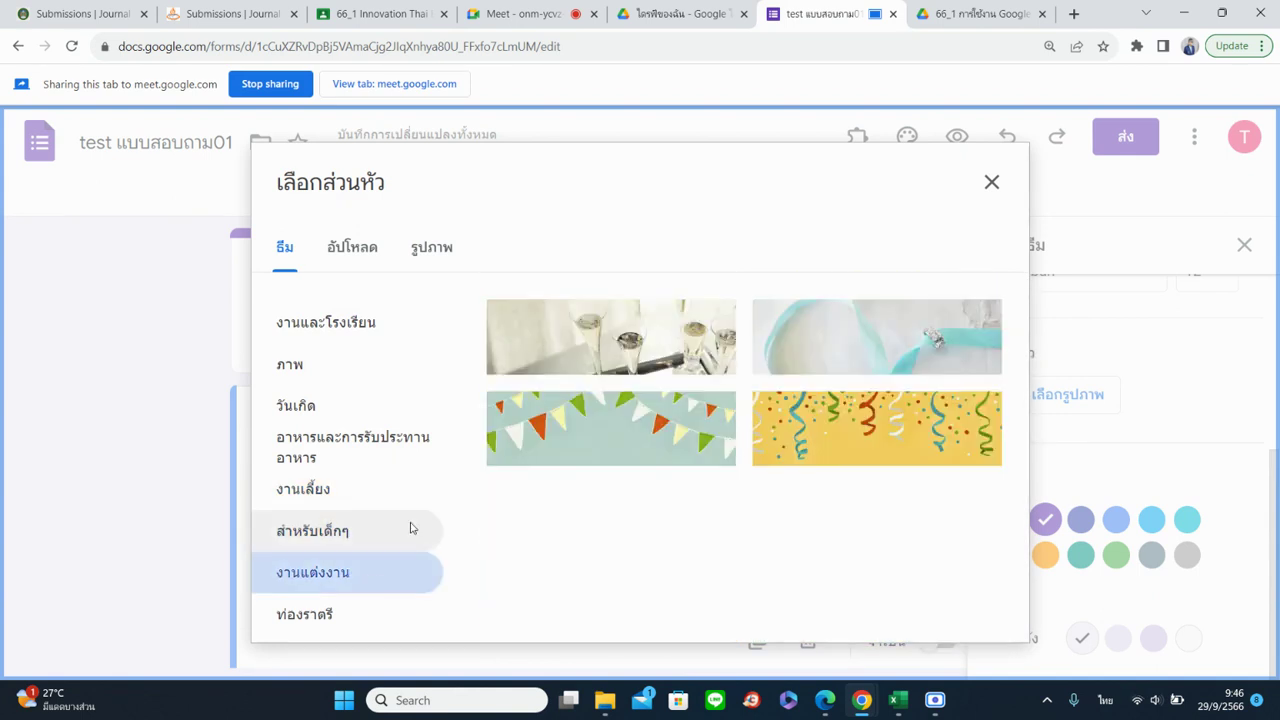
{"action": "left_click", "coordinate": [372, 263]}
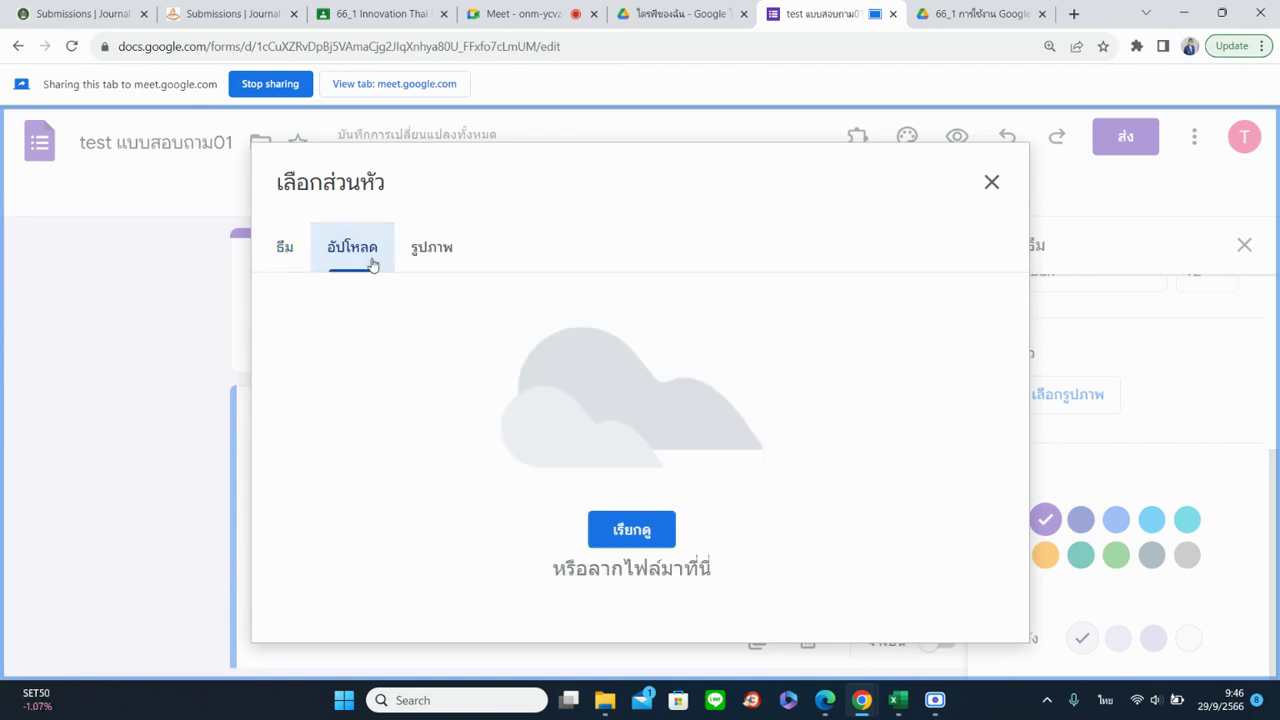
Try a computer upload and a 'flower' photo search, then return to the theme gallery
{"action": "left_click", "coordinate": [632, 531]}
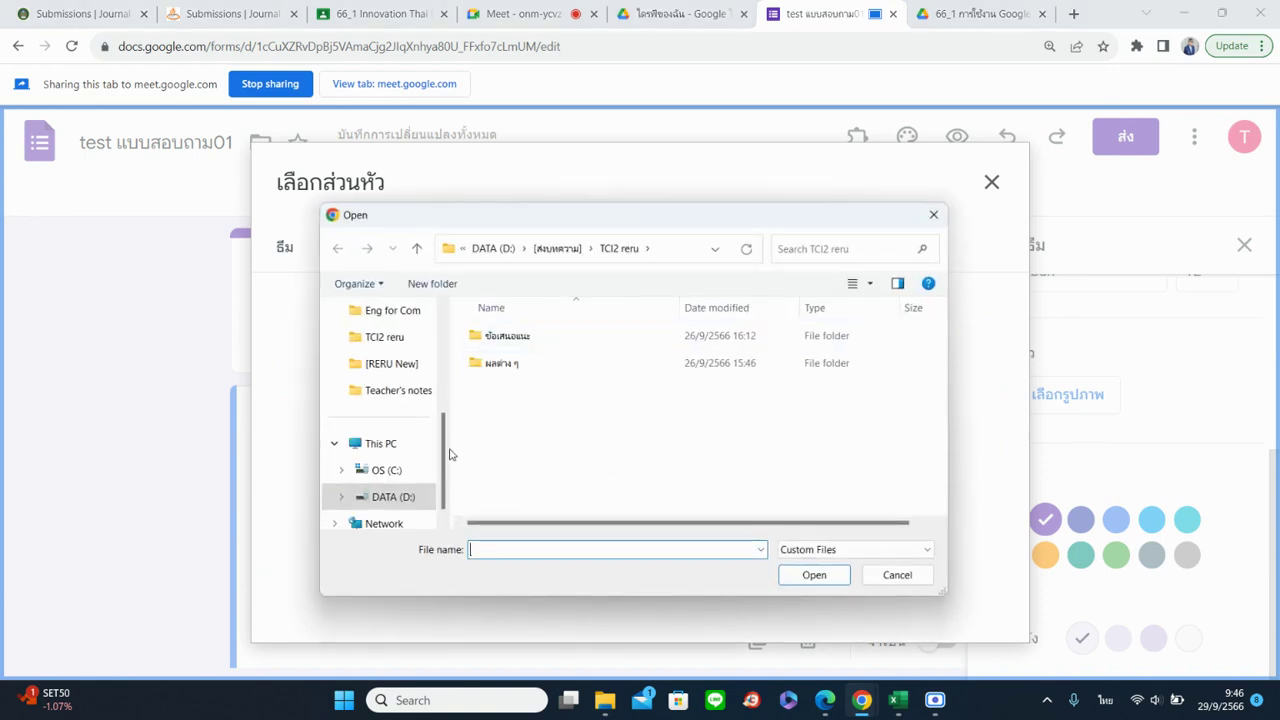
{"action": "left_click", "coordinate": [934, 216]}
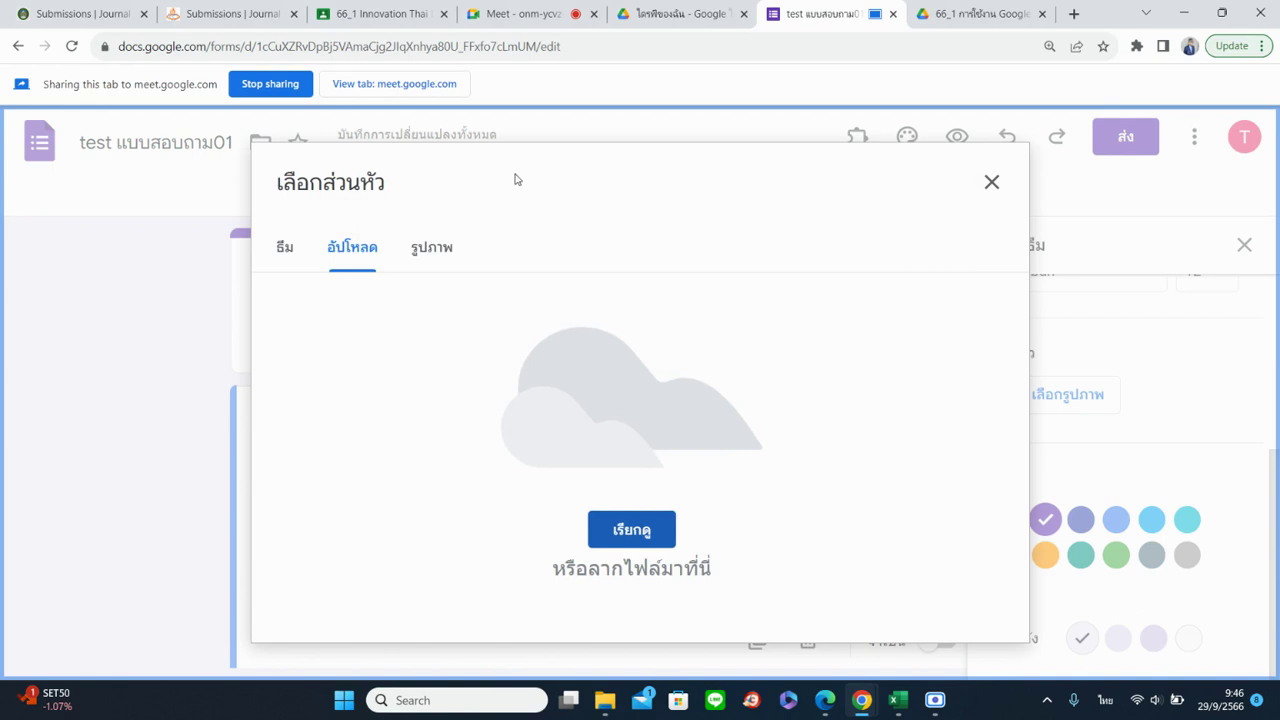
{"action": "left_click", "coordinate": [443, 249]}
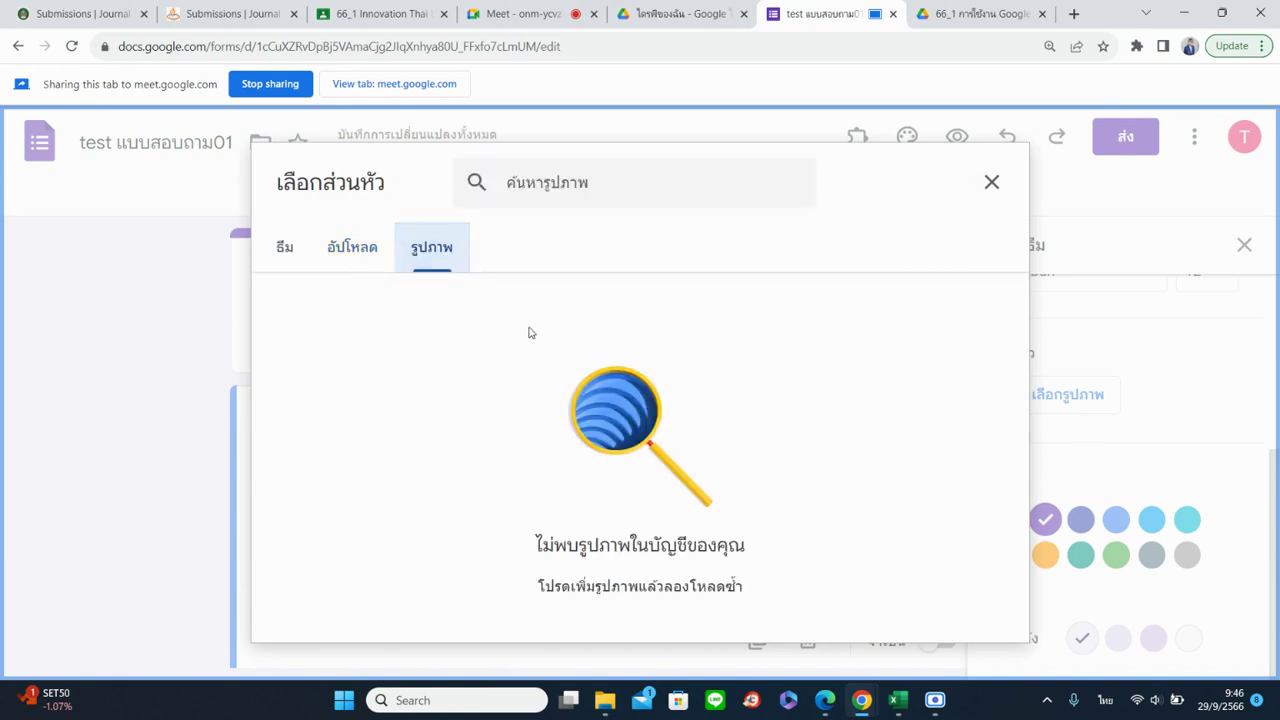
{"action": "left_click", "coordinate": [578, 198]}
{"action": "key", "text": "grave"}
{"action": "type", "text": "flower"}
{"action": "key", "text": "Return"}
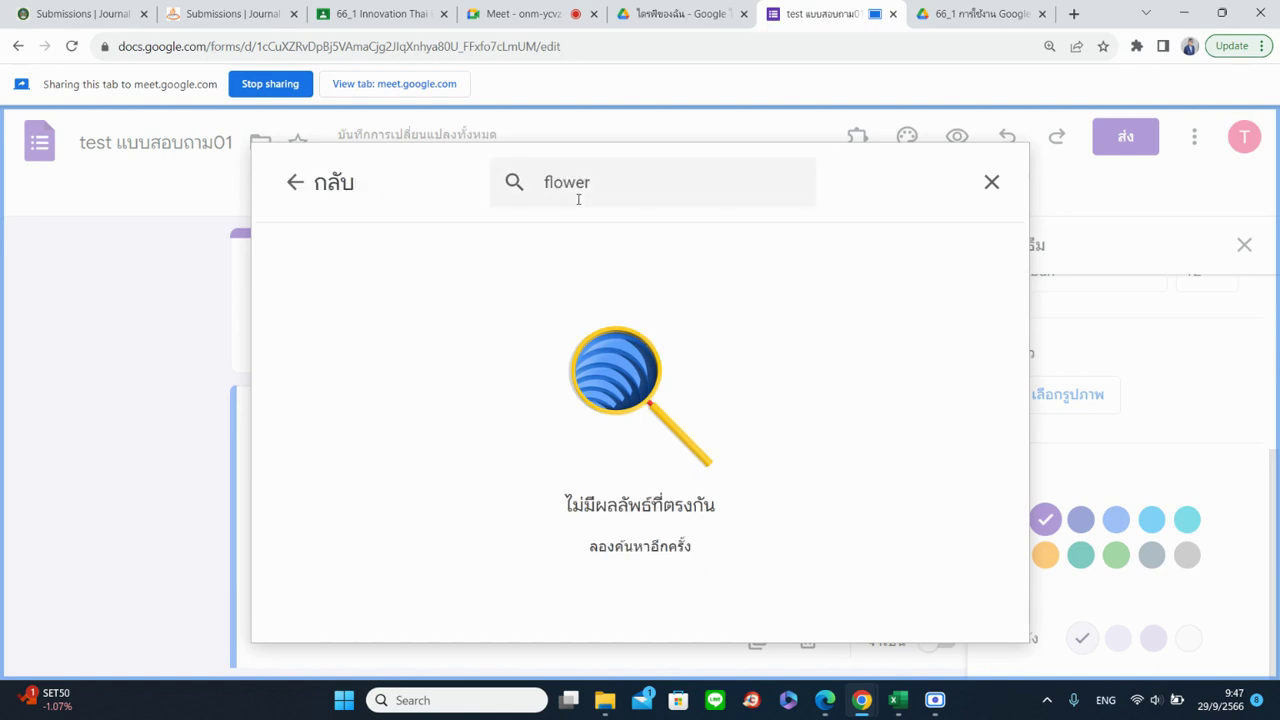
{"action": "left_click", "coordinate": [289, 182]}
{"action": "left_click", "coordinate": [284, 247]}
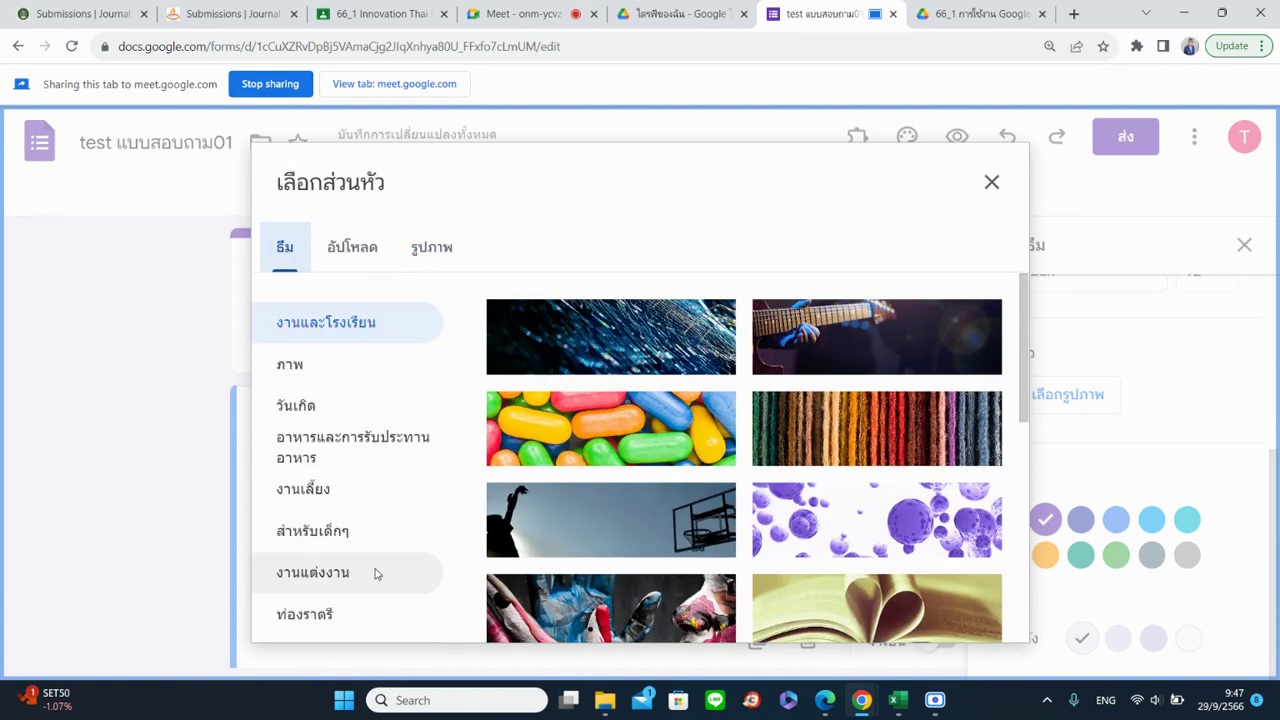
Insert the first ท่องราตรี (nightlife) cocktail-drinks photo as the form's header image
{"action": "left_click", "coordinate": [300, 364]}
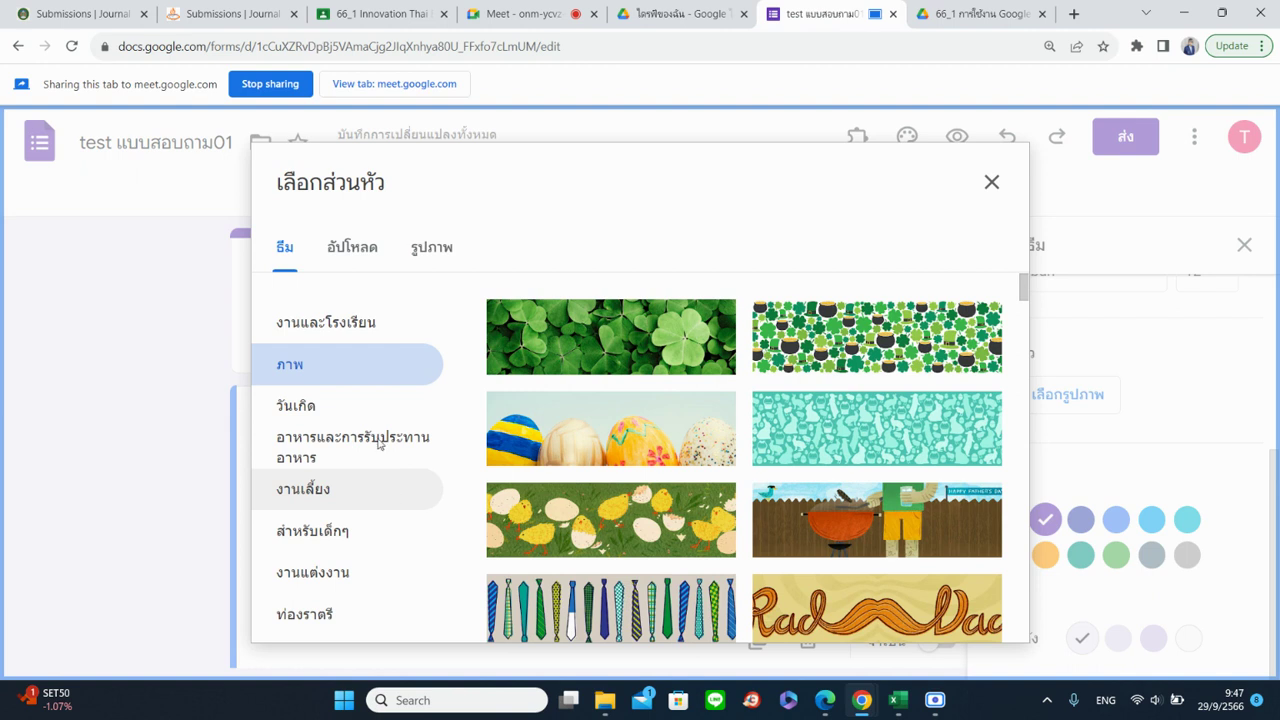
{"action": "left_click", "coordinate": [330, 322]}
{"action": "scroll", "coordinate": [686, 463], "scroll_direction": "down", "scroll_amount": 2}
{"action": "scroll", "coordinate": [686, 463], "scroll_direction": "down", "scroll_amount": 1}
{"action": "scroll", "coordinate": [688, 510], "scroll_direction": "up", "scroll_amount": 1}
{"action": "scroll", "coordinate": [688, 510], "scroll_direction": "down", "scroll_amount": 2}
{"action": "left_click", "coordinate": [305, 488]}
{"action": "scroll", "coordinate": [891, 537], "scroll_direction": "up", "scroll_amount": 1}
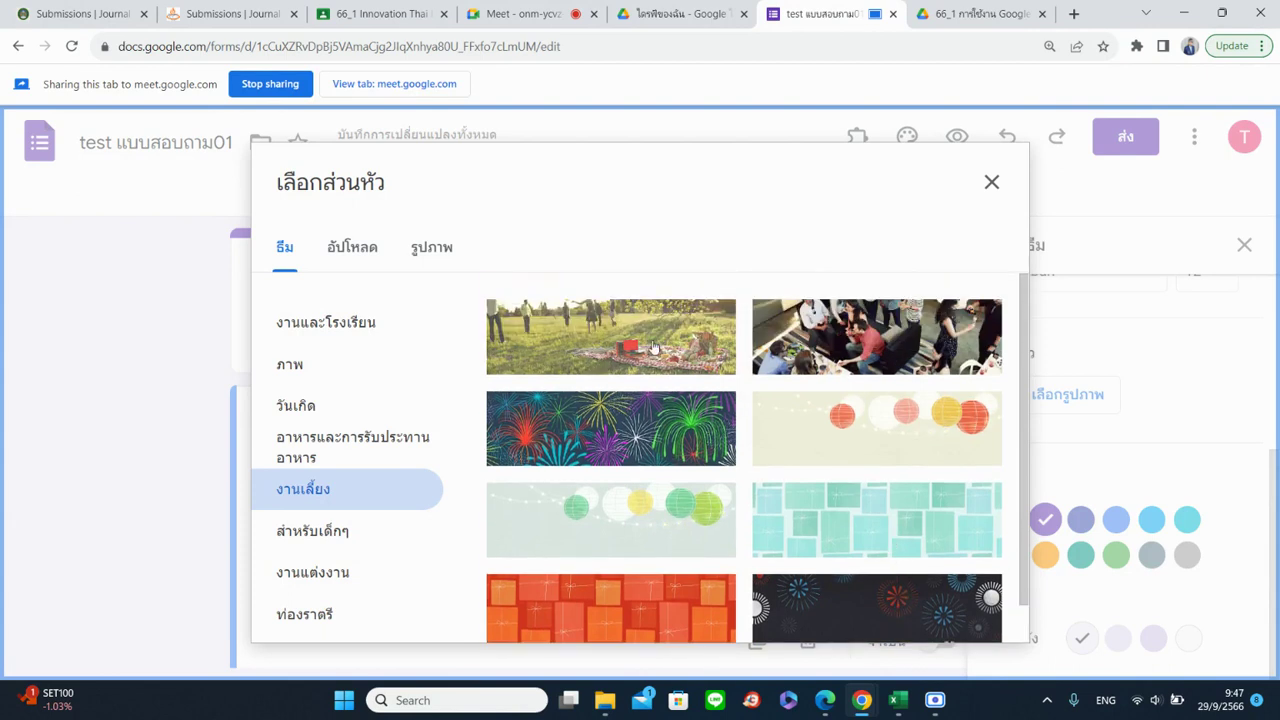
{"action": "left_click", "coordinate": [362, 612]}
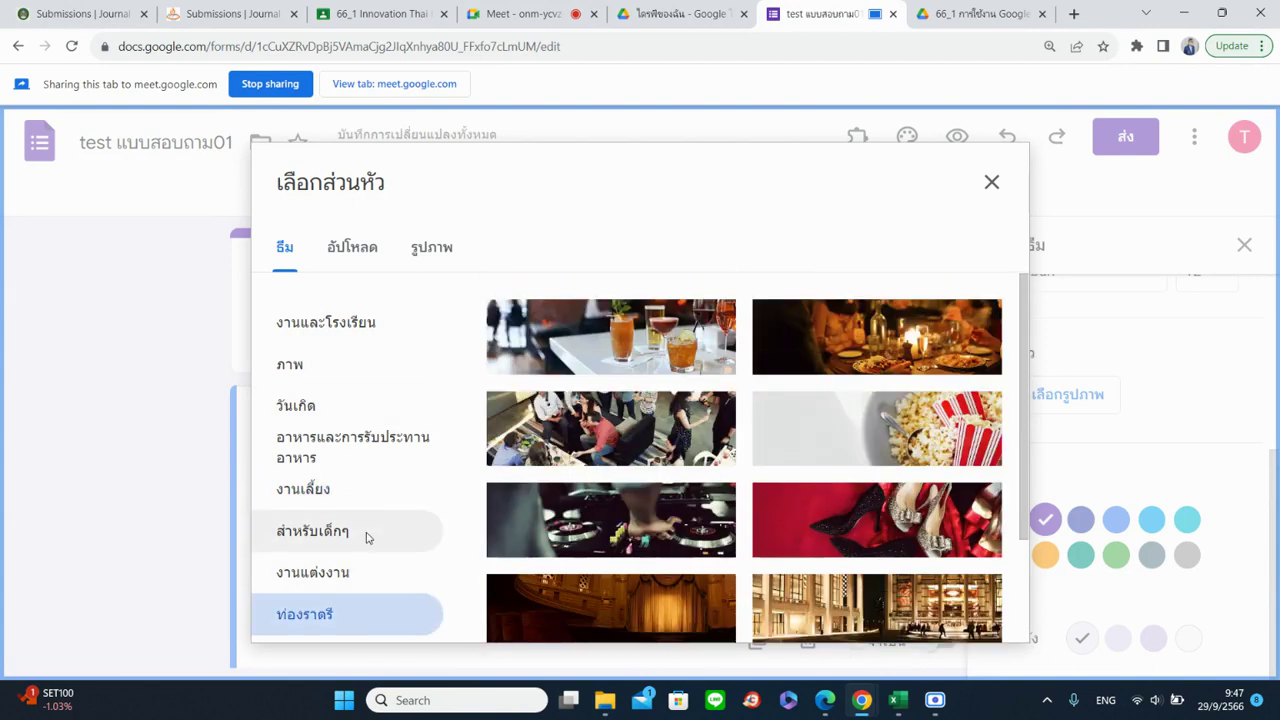
{"action": "left_click", "coordinate": [625, 345]}
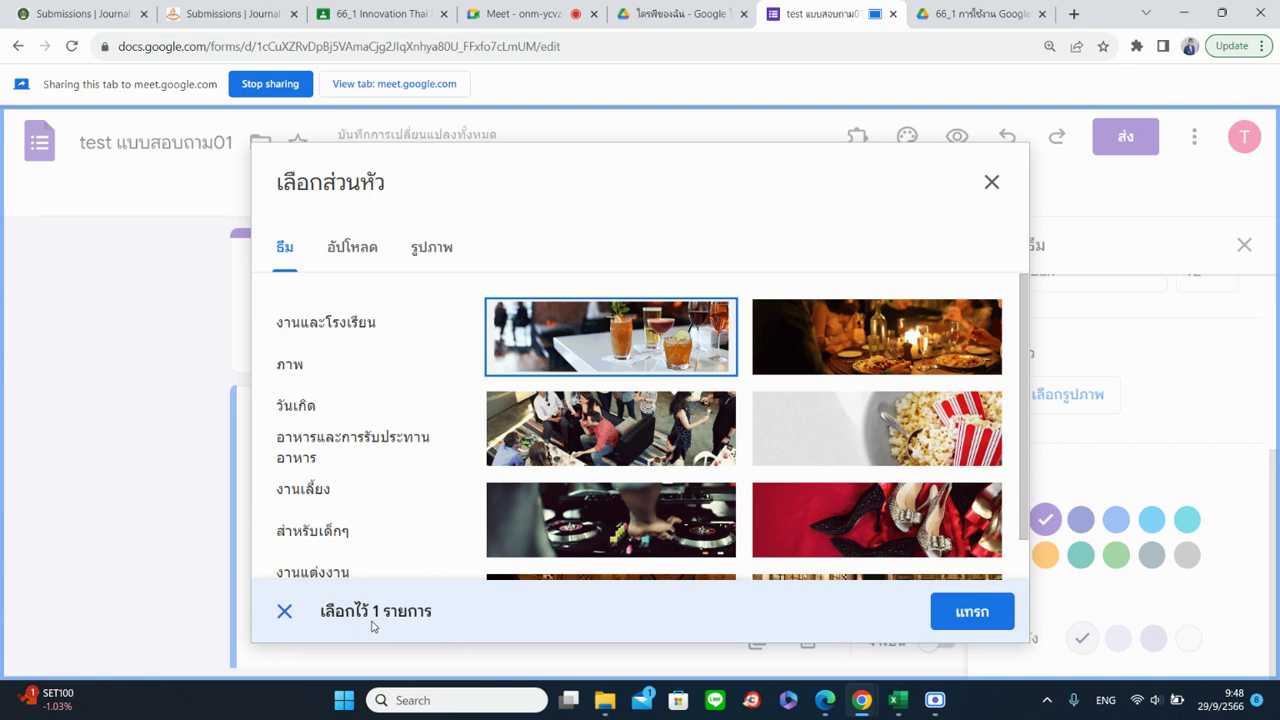
{"action": "left_click", "coordinate": [960, 617]}
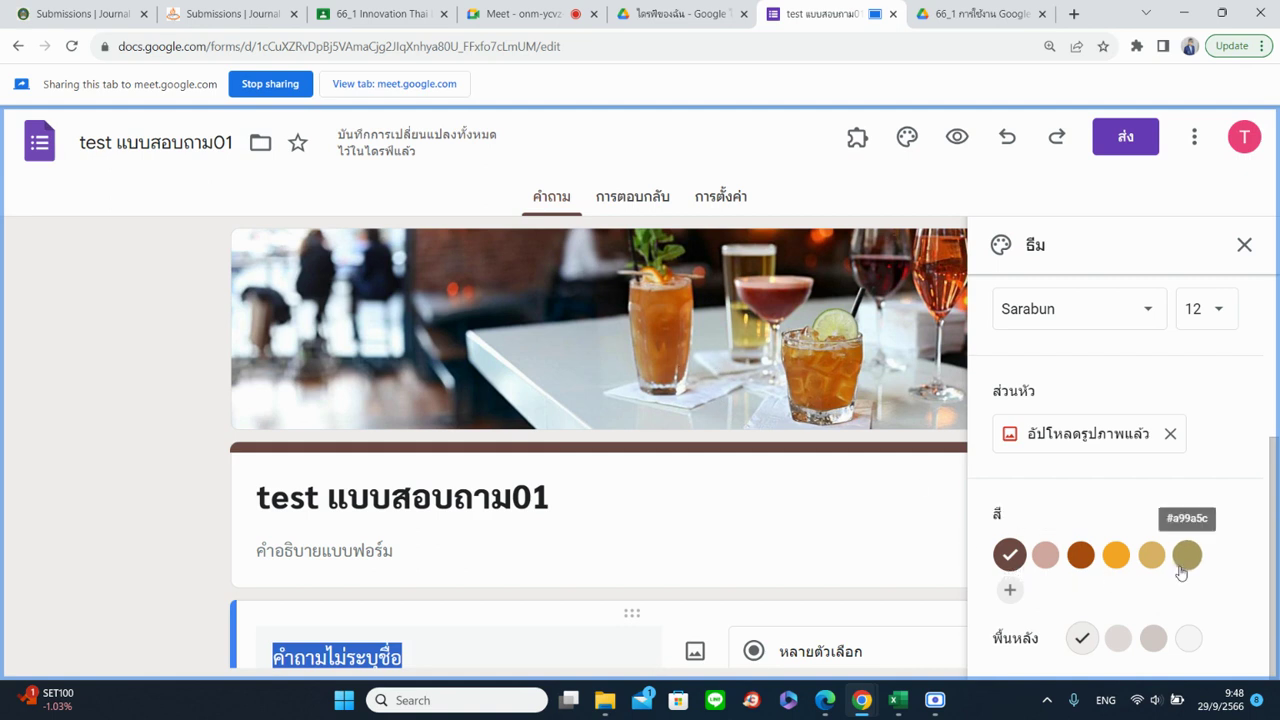
Open the custom colour picker, drag it to purple #952cf6, and select that hex code
{"action": "left_click", "coordinate": [1011, 591]}
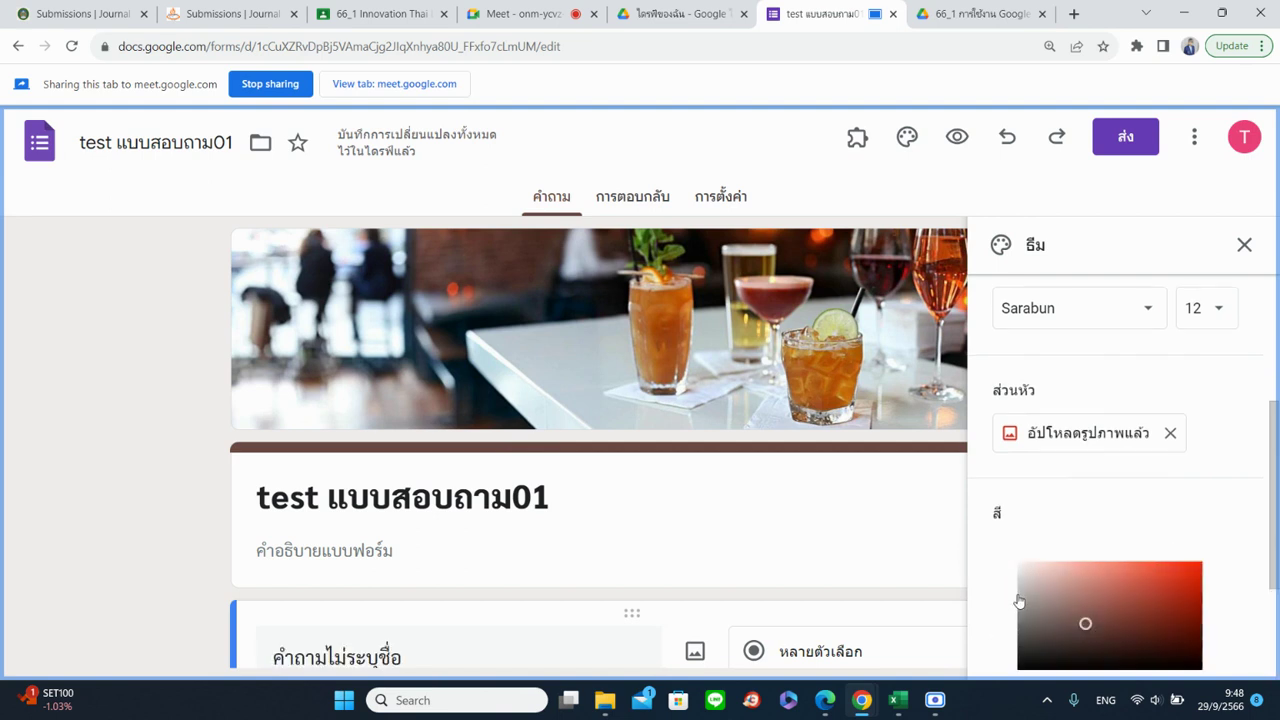
{"action": "scroll", "coordinate": [1212, 588], "scroll_direction": "down", "scroll_amount": 2}
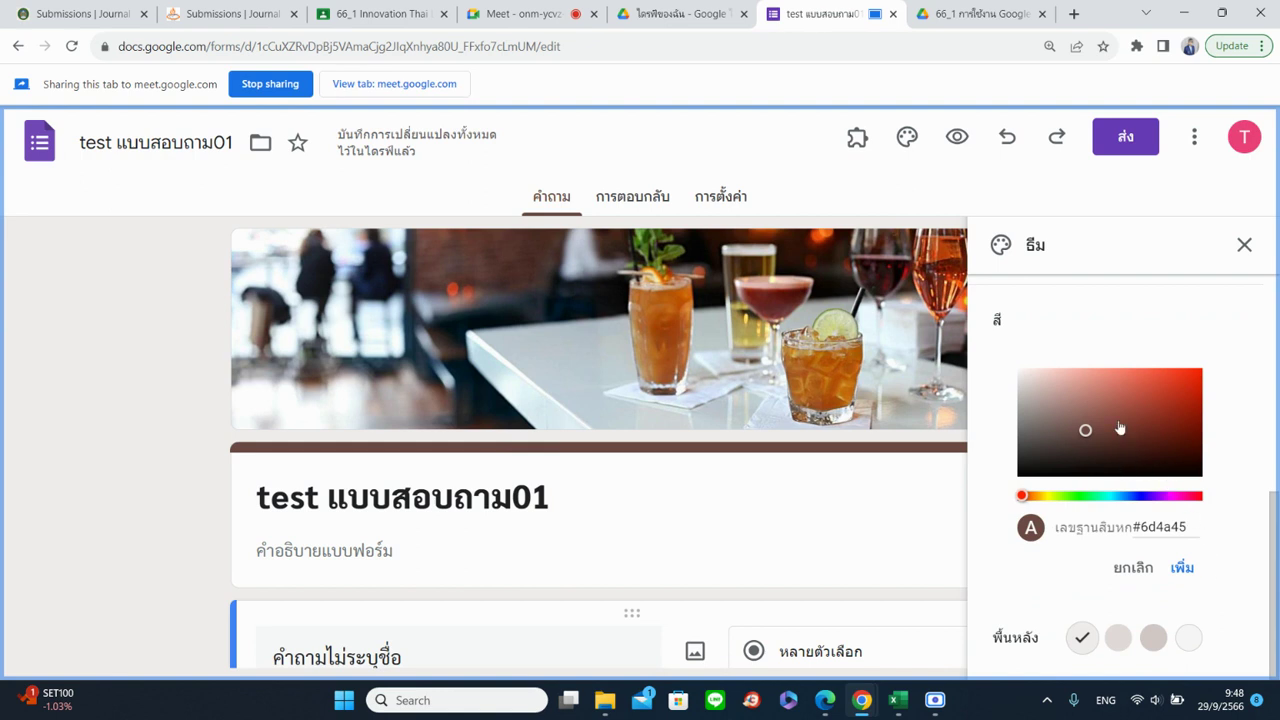
{"action": "mouse_move", "coordinate": [1128, 403]}
{"action": "left_mouse_down"}
{"action": "mouse_move", "coordinate": [1154, 380]}
{"action": "mouse_move", "coordinate": [1160, 408]}
{"action": "mouse_move", "coordinate": [1132, 423]}
{"action": "left_mouse_up"}
{"action": "left_click_drag", "start_coordinate": [1021, 496], "coordinate": [1118, 496]}
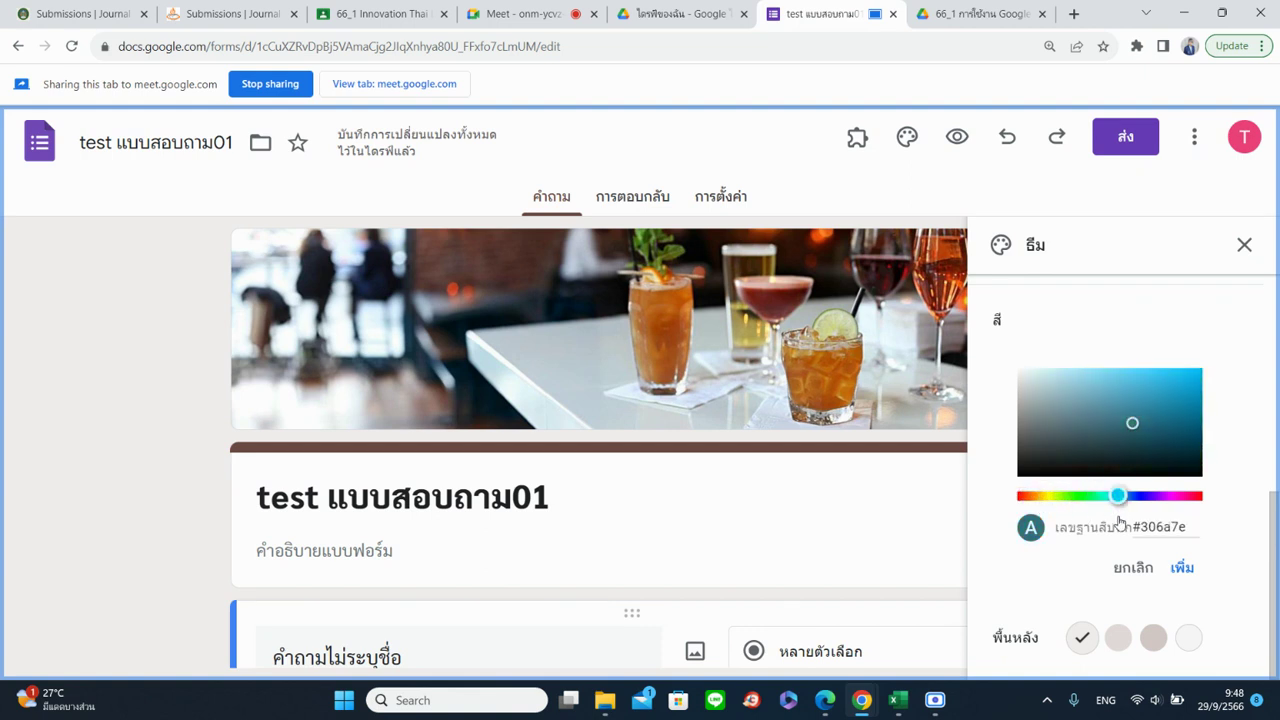
{"action": "left_click_drag", "start_coordinate": [1149, 406], "coordinate": [1169, 372]}
{"action": "mouse_move", "coordinate": [1178, 496]}
{"action": "left_mouse_down"}
{"action": "mouse_move", "coordinate": [1129, 496]}
{"action": "mouse_move", "coordinate": [1159, 497]}
{"action": "left_mouse_up"}
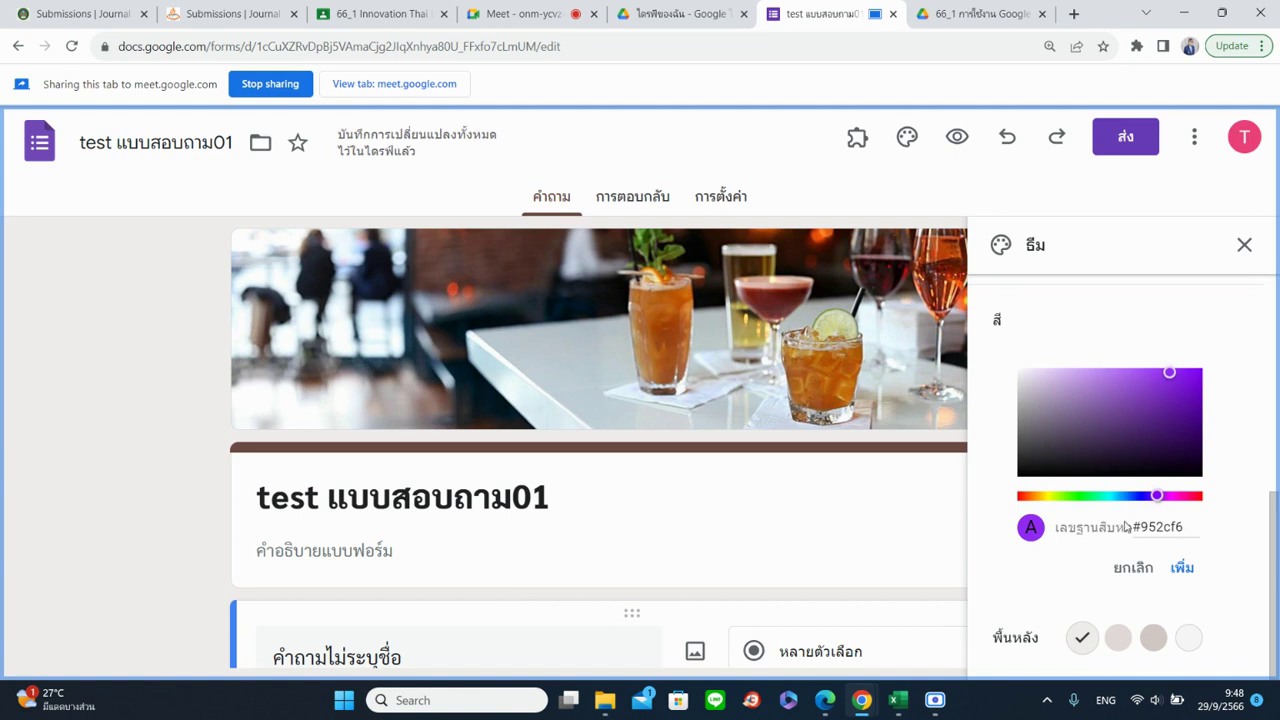
{"action": "left_click_drag", "start_coordinate": [1134, 528], "coordinate": [1187, 543]}
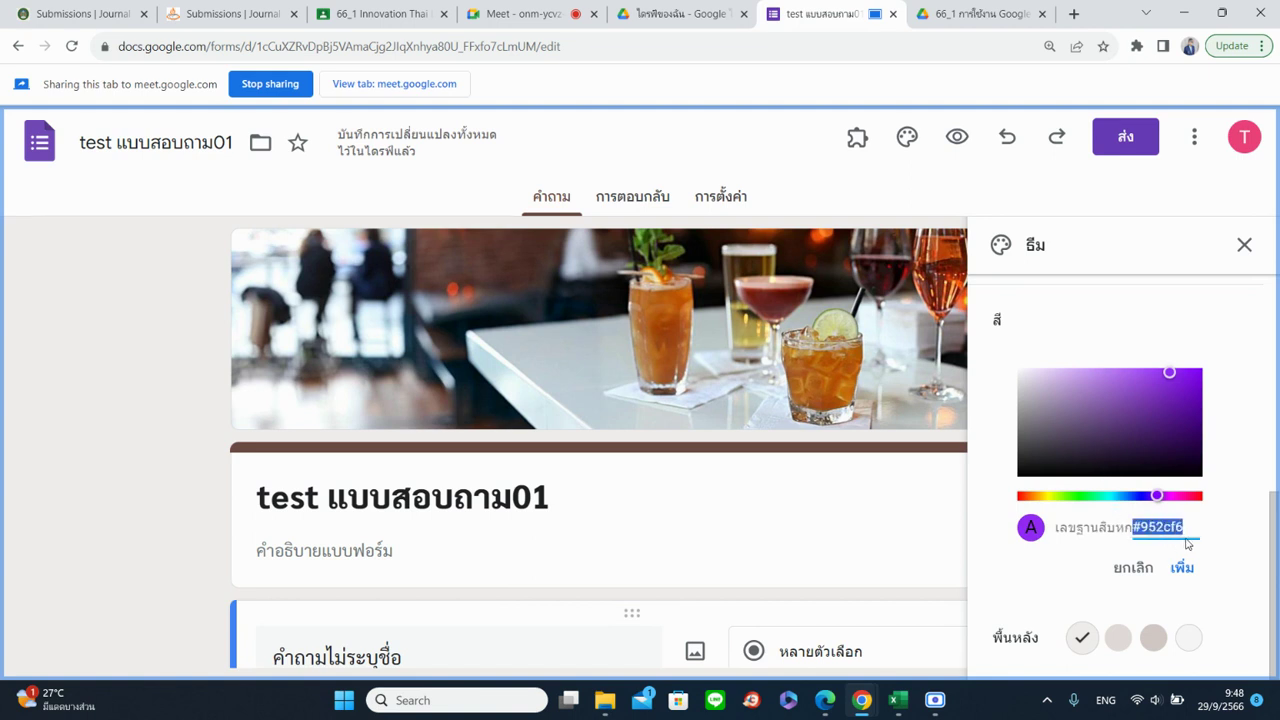
Search Google for โค้ดสีพาสเทล (pastel colour codes)
{"action": "left_click", "coordinate": [993, 16]}
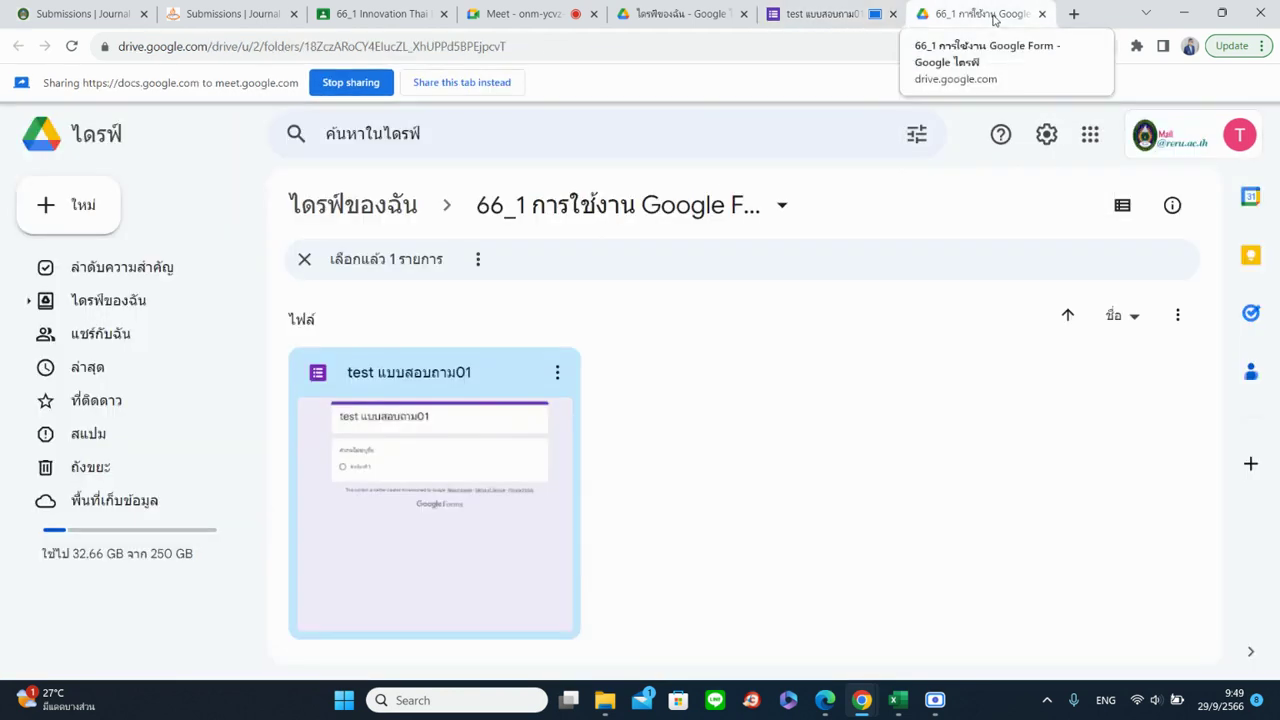
{"action": "left_click", "coordinate": [538, 55]}
{"action": "type", "text": "goo"}
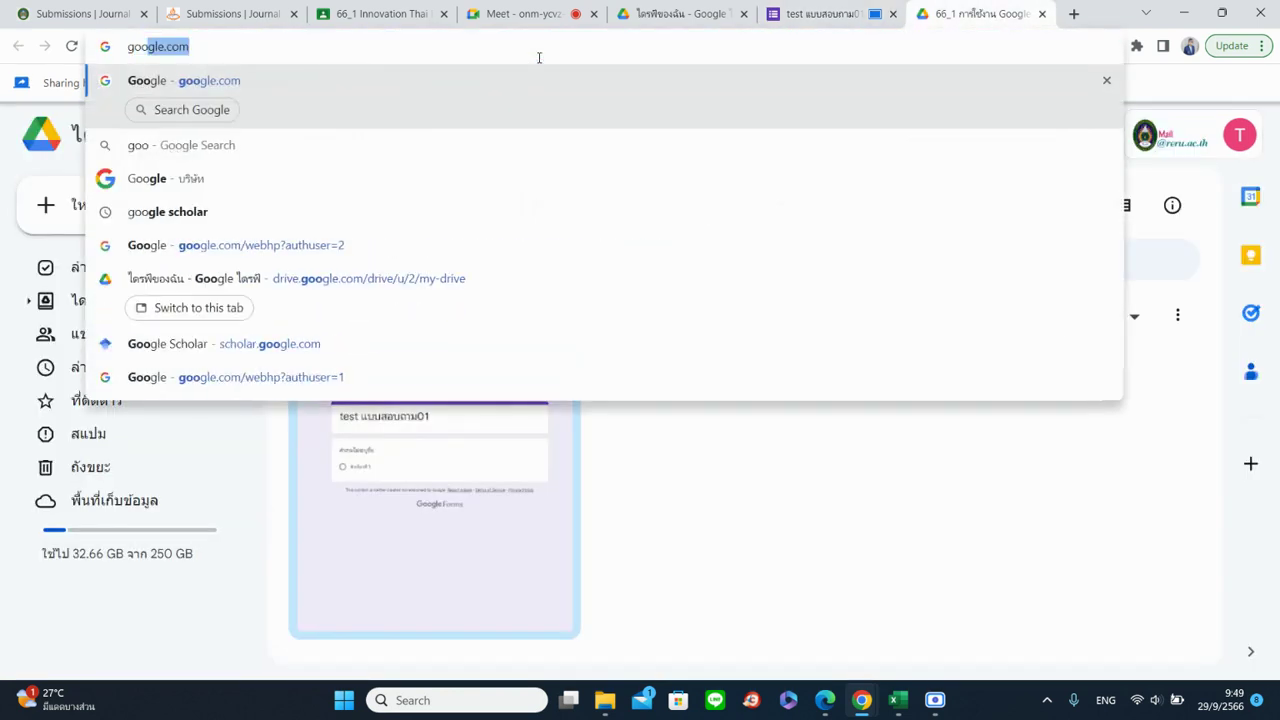
{"action": "key", "text": "Return"}
{"action": "left_click", "coordinate": [461, 82]}
{"action": "key", "text": "grave"}
{"action": "type", "text": "โค้ดสี"}
{"action": "left_click", "coordinate": [493, 360]}
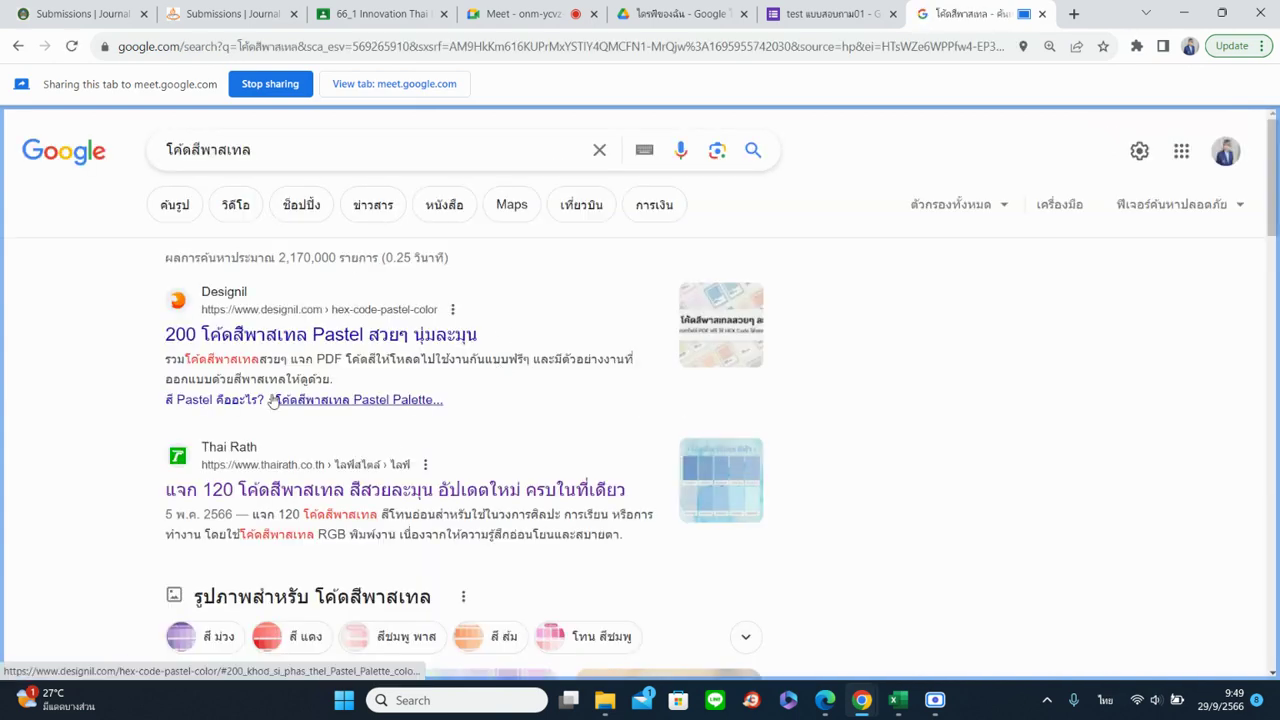
Copy the light blue code #93B9DD from the Thai Rath article and return to the form
{"action": "scroll", "coordinate": [348, 437], "scroll_direction": "down", "scroll_amount": 1}
{"action": "left_click", "coordinate": [343, 406]}
{"action": "scroll", "coordinate": [508, 393], "scroll_direction": "down", "scroll_amount": 10}
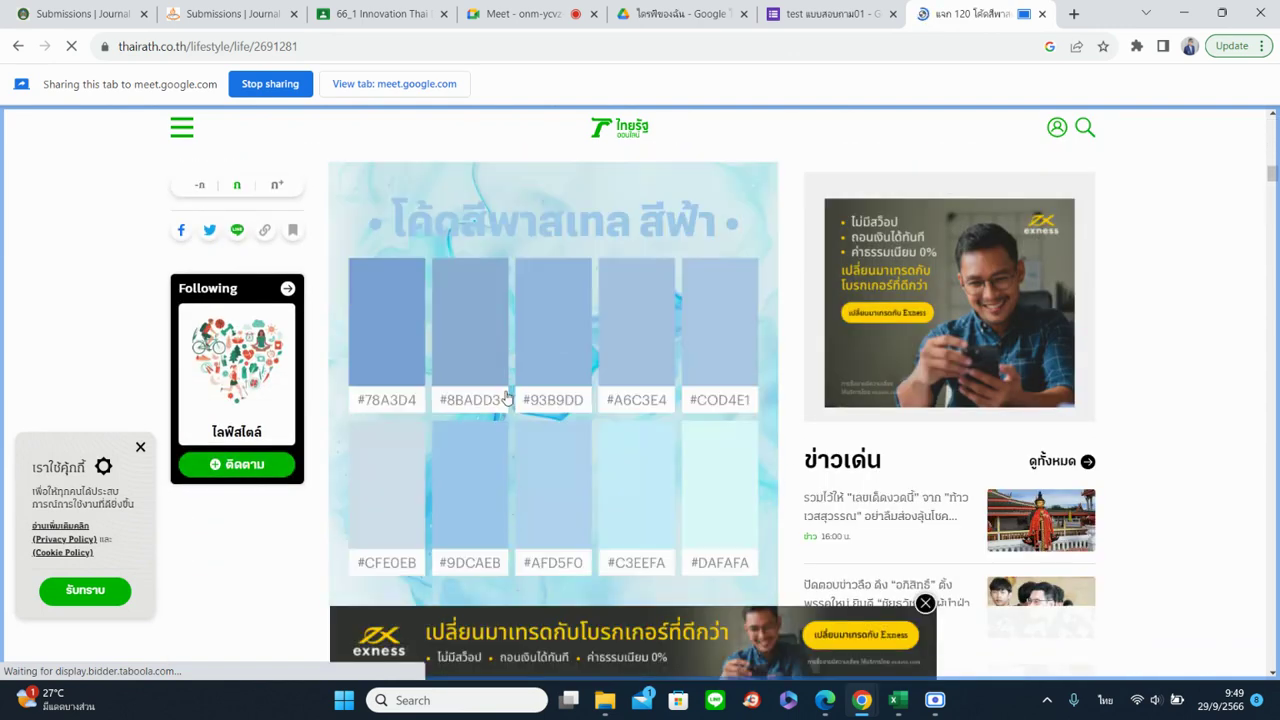
{"action": "scroll", "coordinate": [436, 347], "scroll_direction": "up", "scroll_amount": 2}
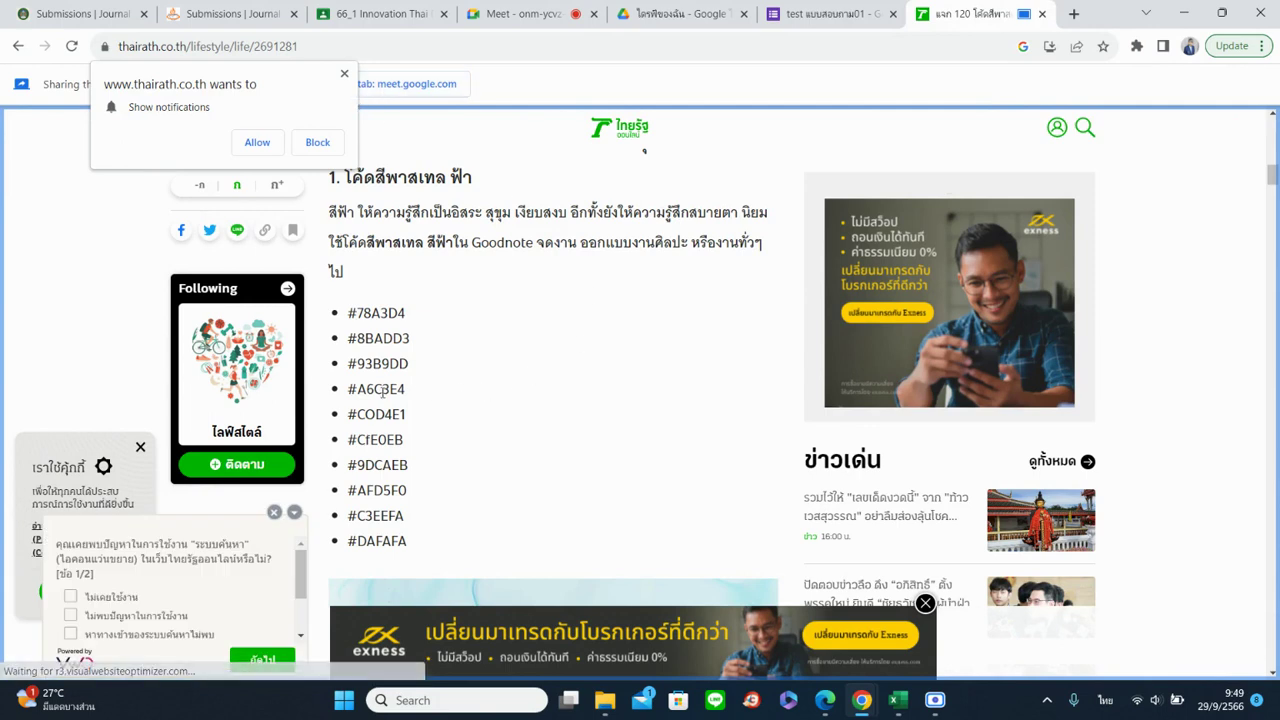
{"action": "left_click_drag", "start_coordinate": [350, 389], "coordinate": [365, 400]}
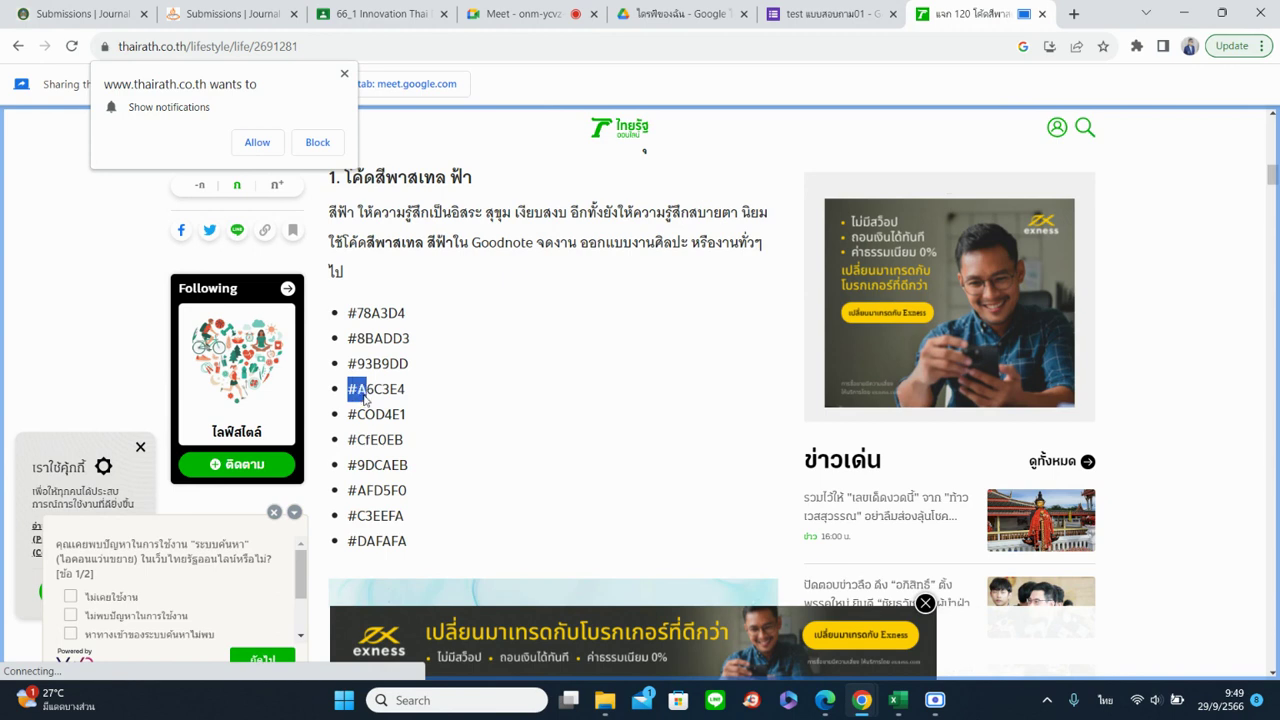
{"action": "left_click", "coordinate": [510, 427]}
{"action": "scroll", "coordinate": [510, 427], "scroll_direction": "down", "scroll_amount": 3}
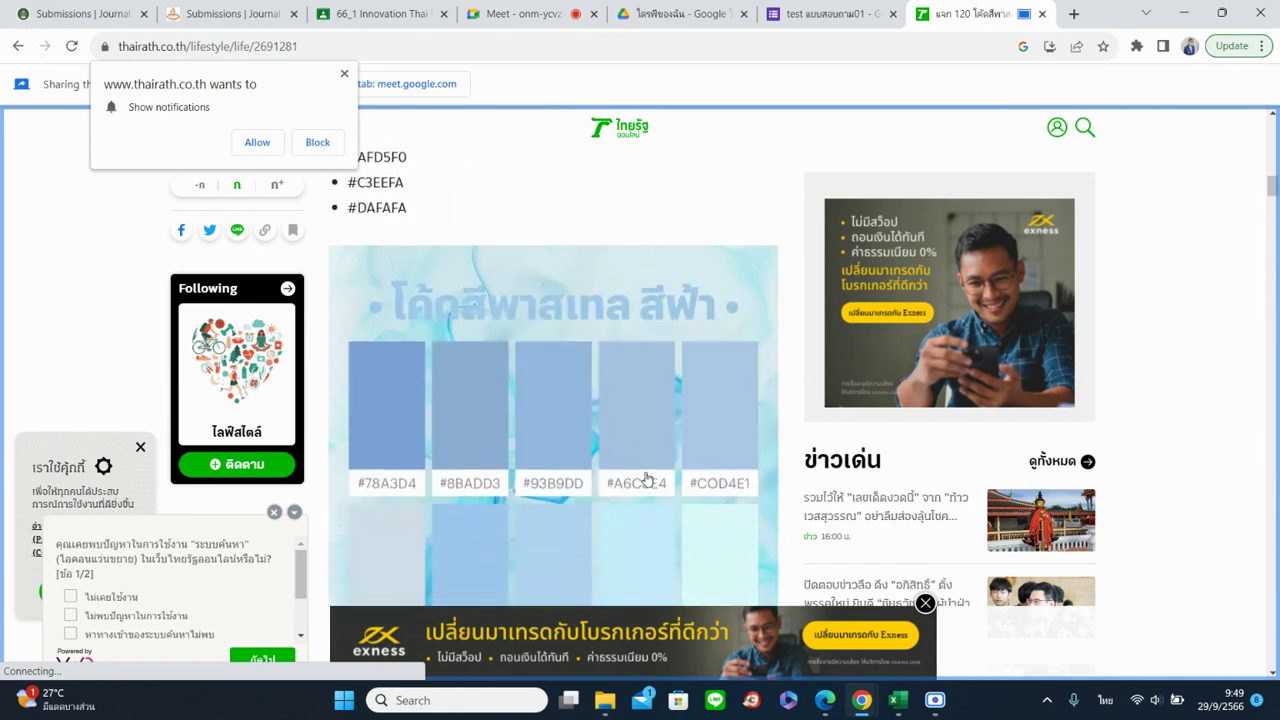
{"action": "scroll", "coordinate": [585, 435], "scroll_direction": "up", "scroll_amount": 2}
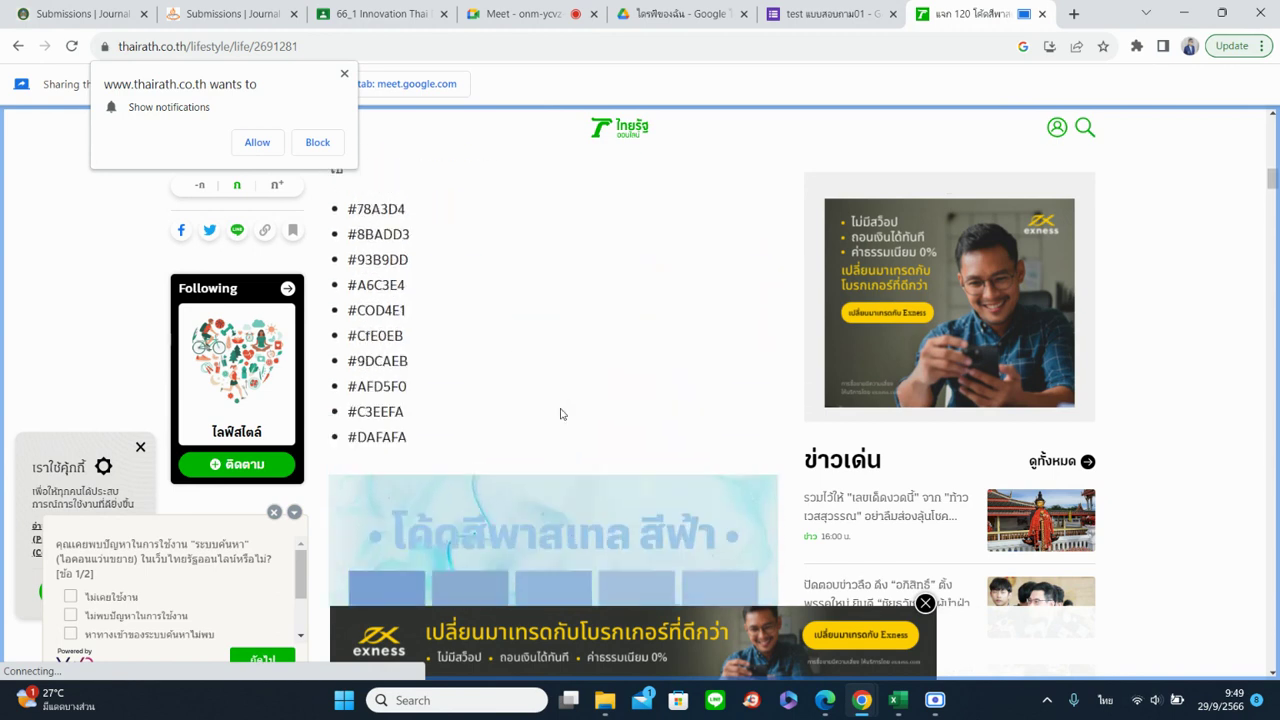
{"action": "left_click_drag", "start_coordinate": [351, 280], "coordinate": [408, 285]}
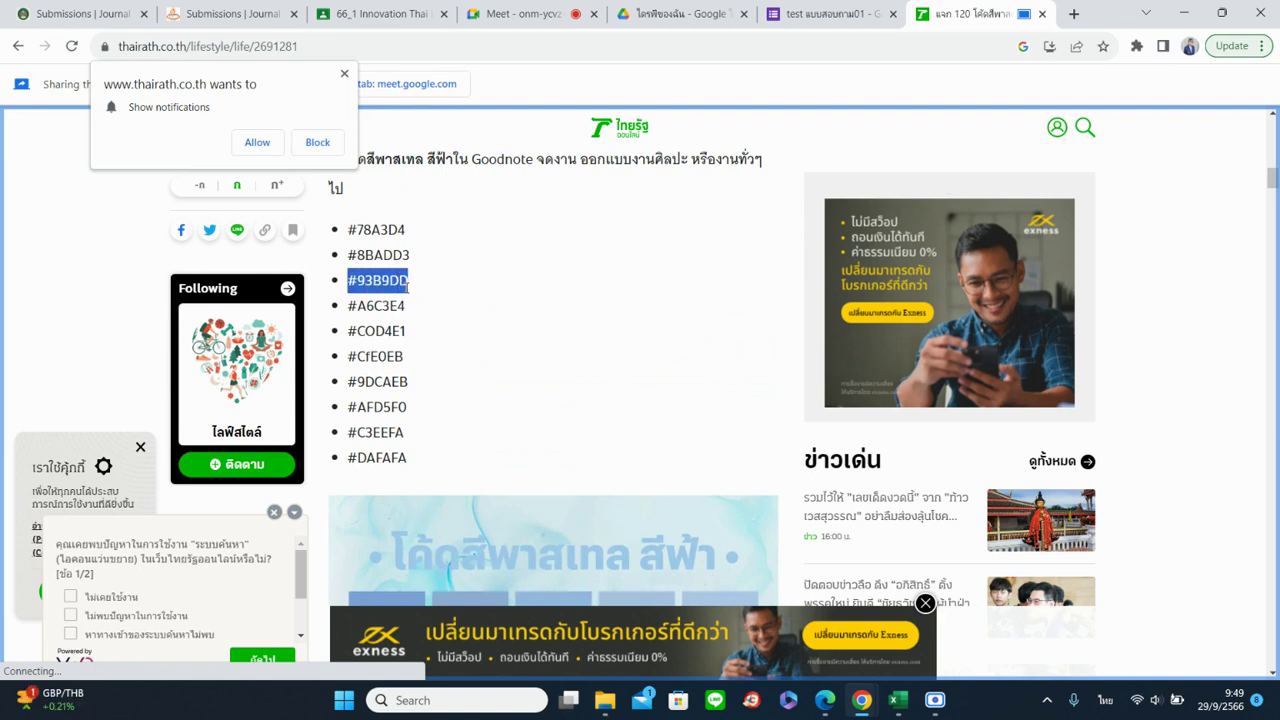
{"action": "right_click", "coordinate": [407, 287]}
{"action": "left_click", "coordinate": [420, 297]}
{"action": "left_click", "coordinate": [805, 13]}
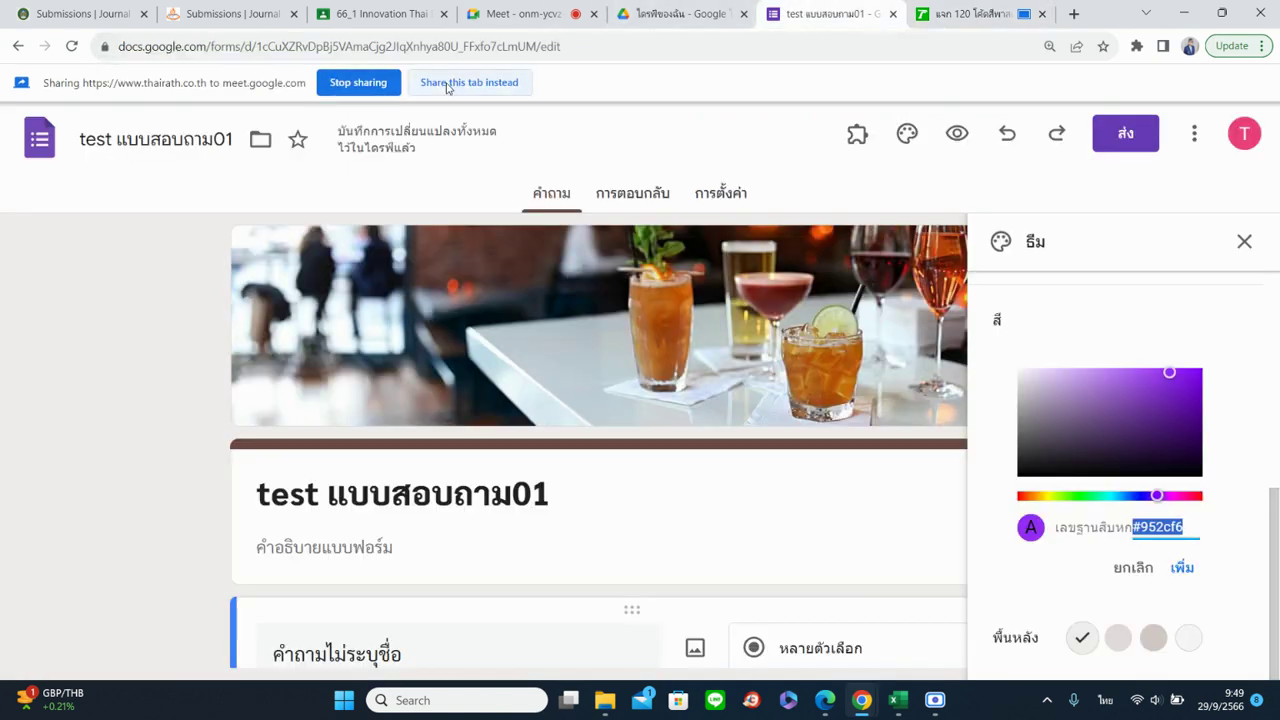
Replace the hex code with #93B9DD and add it as the theme colour
{"action": "left_click", "coordinate": [447, 84]}
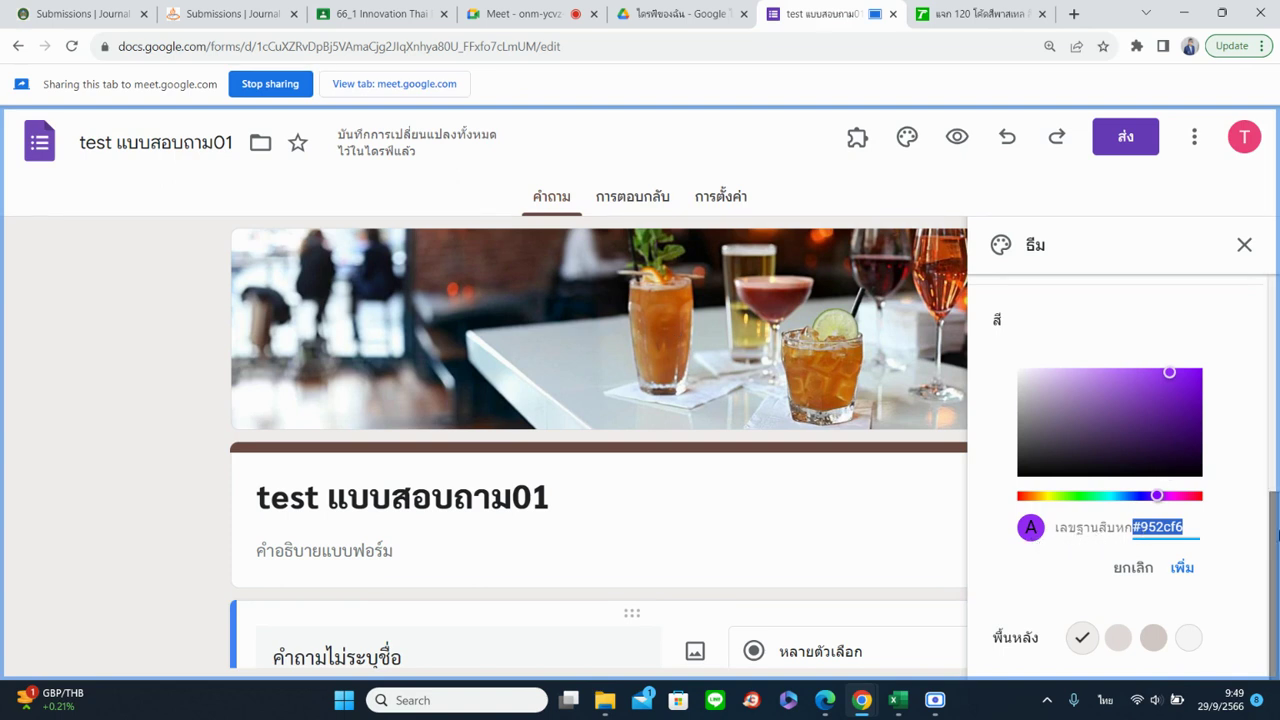
{"action": "key", "text": "BackSpace"}
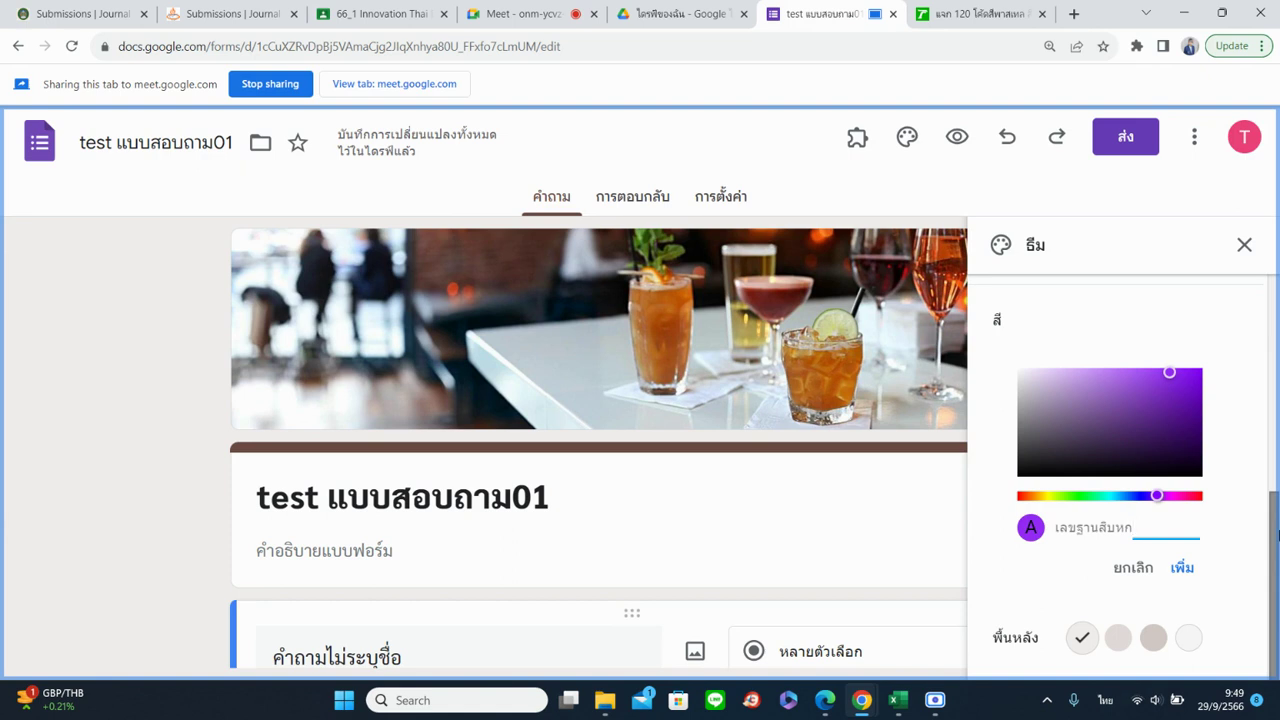
{"action": "key", "text": "ctrl+v"}
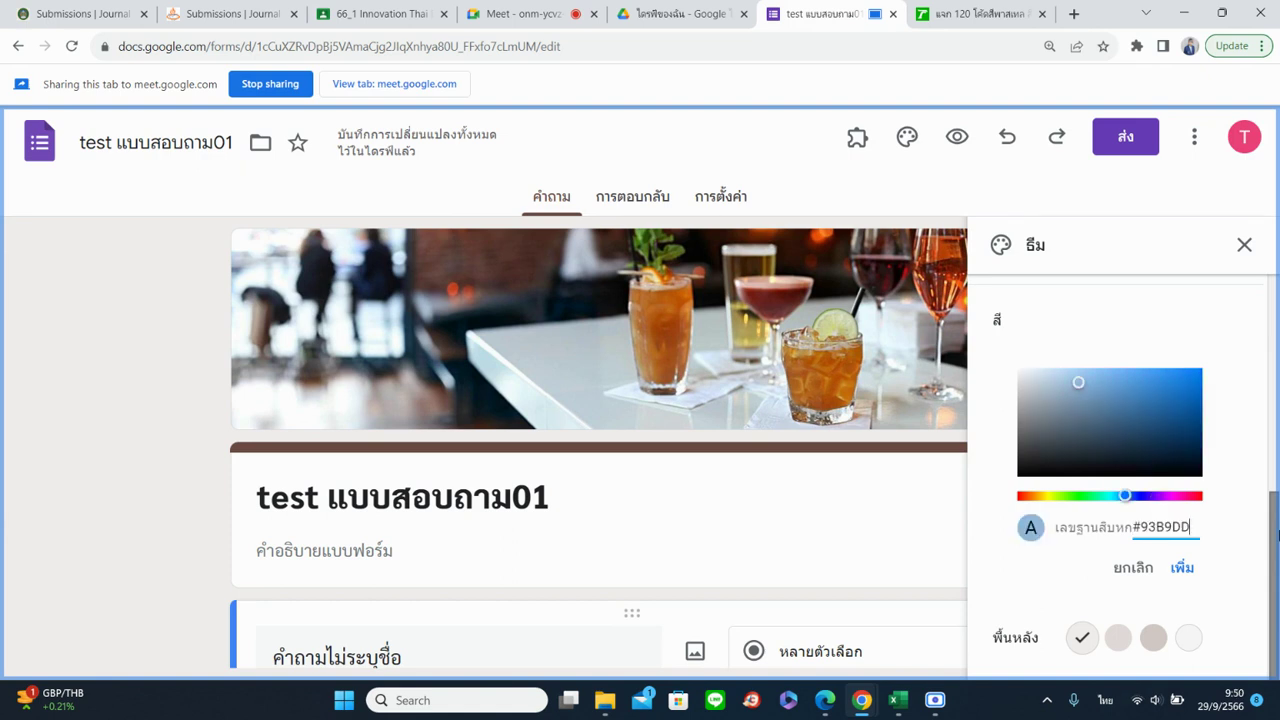
{"action": "left_click", "coordinate": [1182, 567]}
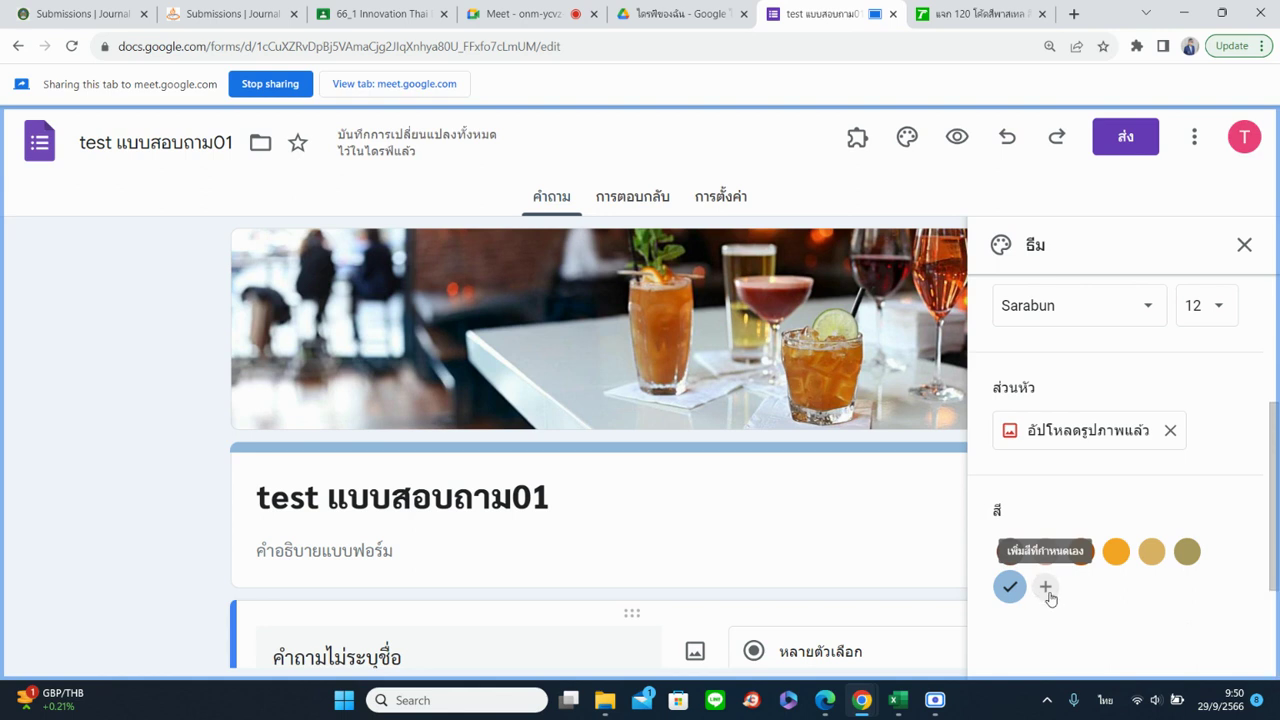
Close the Thai Rath article tab and discard a second, unfinished custom colour
{"action": "left_click", "coordinate": [1047, 590]}
{"action": "scroll", "coordinate": [1206, 503], "scroll_direction": "down", "scroll_amount": 2}
{"action": "left_click", "coordinate": [1163, 520]}
{"action": "left_click_drag", "start_coordinate": [1163, 521], "coordinate": [1091, 520]}
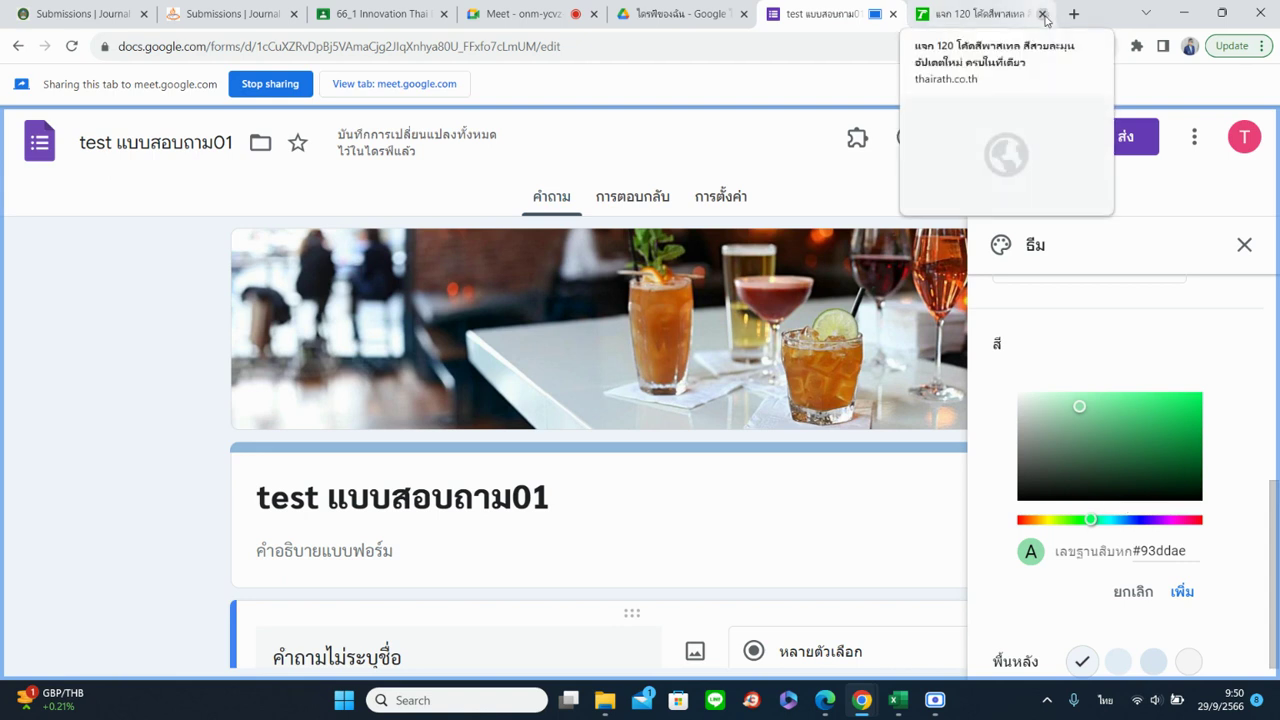
{"action": "left_click", "coordinate": [1043, 14]}
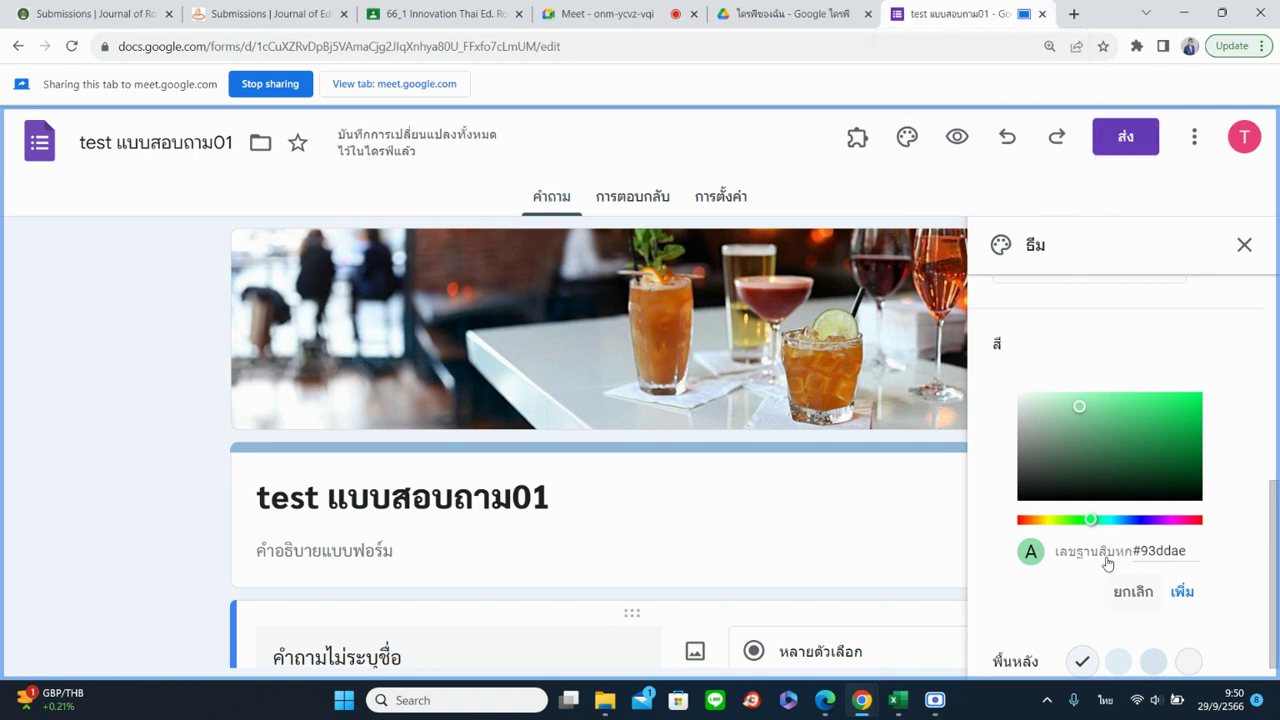
{"action": "left_click", "coordinate": [1143, 594]}
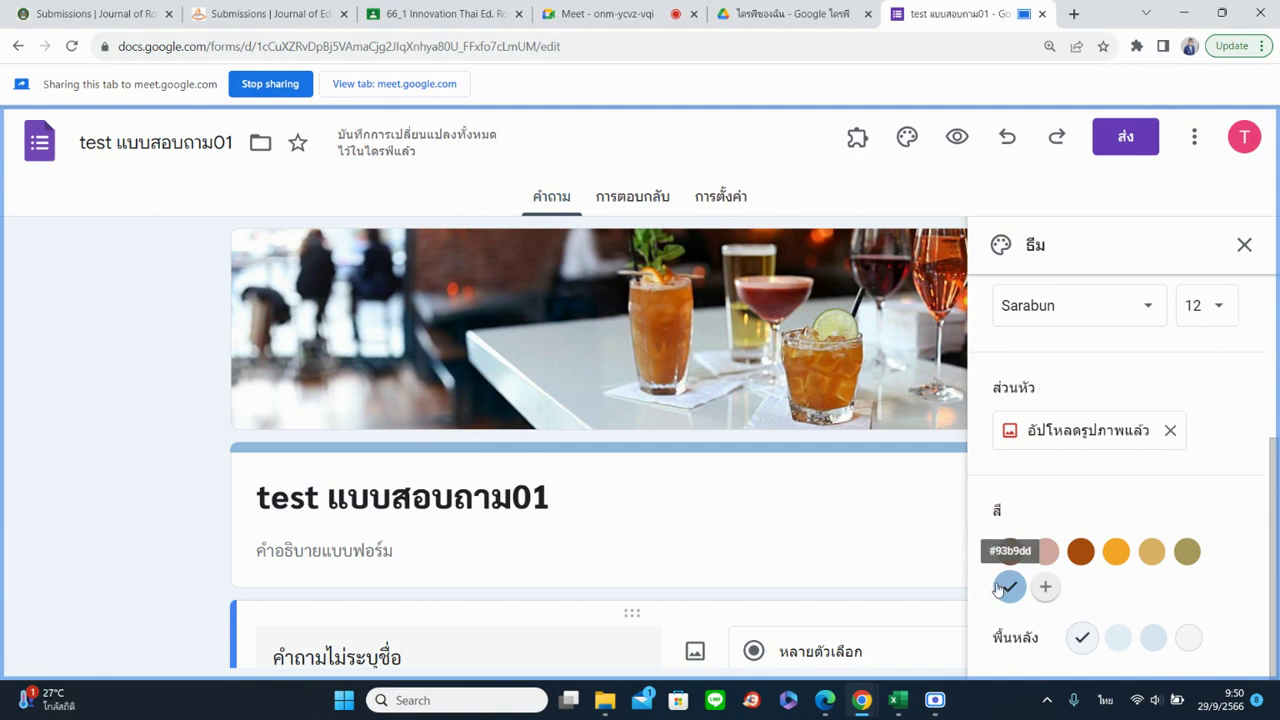
{"action": "scroll", "coordinate": [1155, 518], "scroll_direction": "up", "scroll_amount": 3}
{"action": "scroll", "coordinate": [1157, 512], "scroll_direction": "down", "scroll_amount": 3}
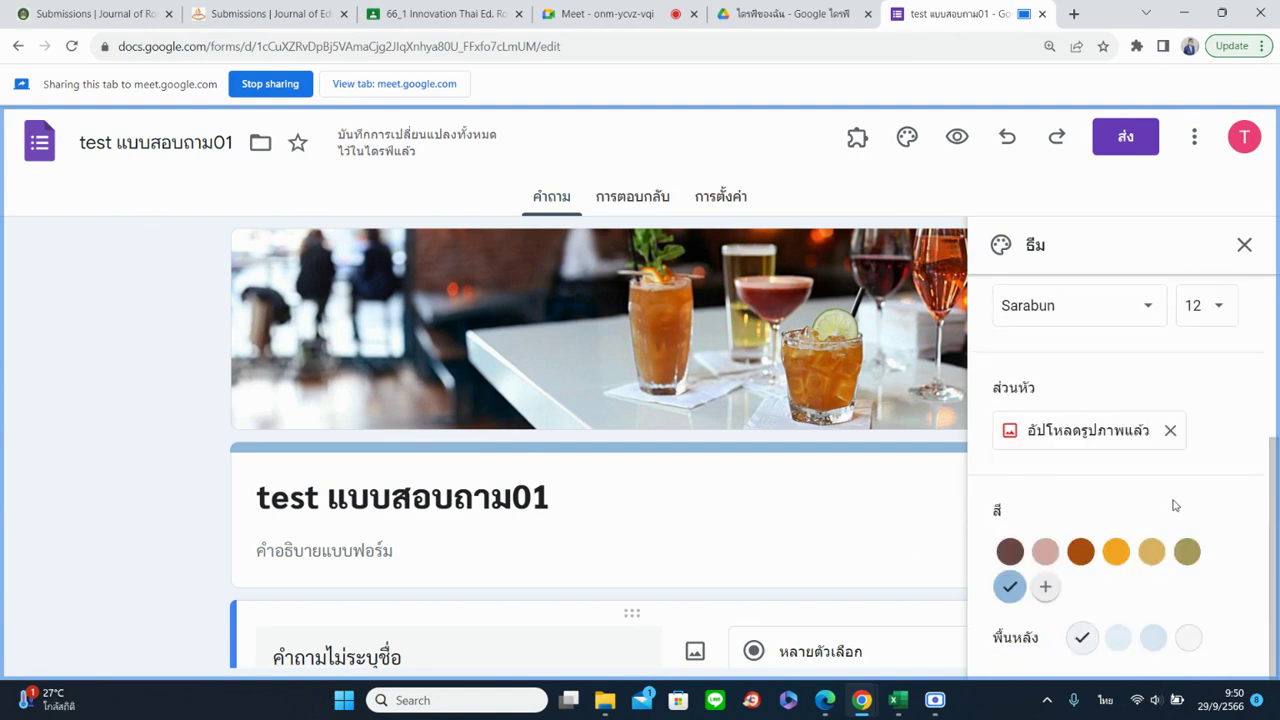
Try the four background shades and keep the first one
{"action": "left_click", "coordinate": [1118, 638]}
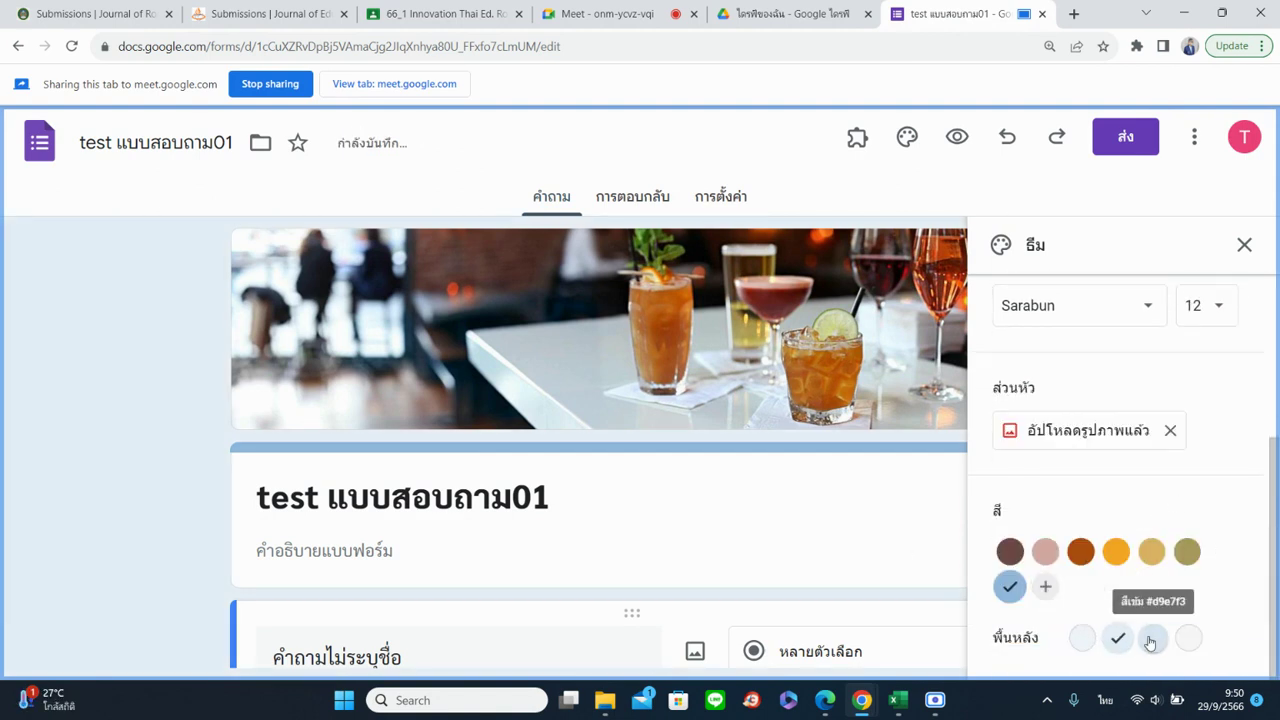
{"action": "left_click", "coordinate": [1151, 640]}
{"action": "left_click", "coordinate": [1188, 638]}
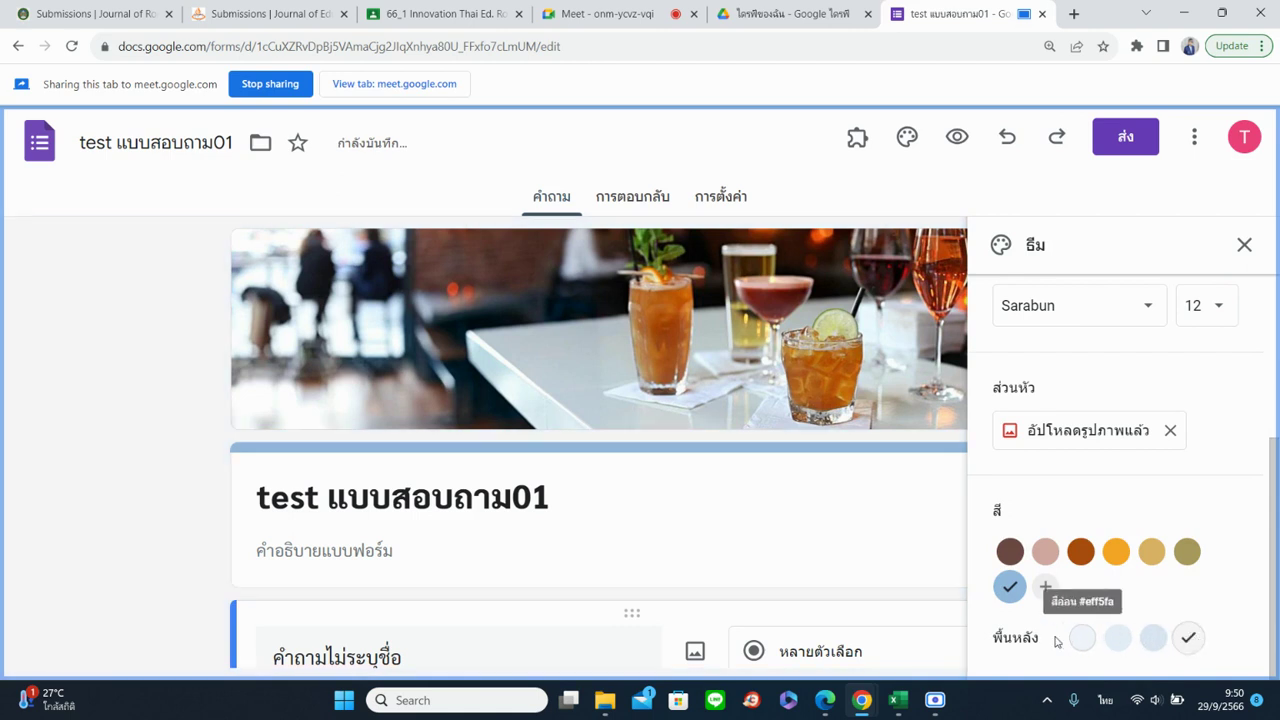
{"action": "left_click", "coordinate": [1083, 645]}
Add a custom green #22aa13 as the theme colour
{"action": "left_click", "coordinate": [1045, 587]}
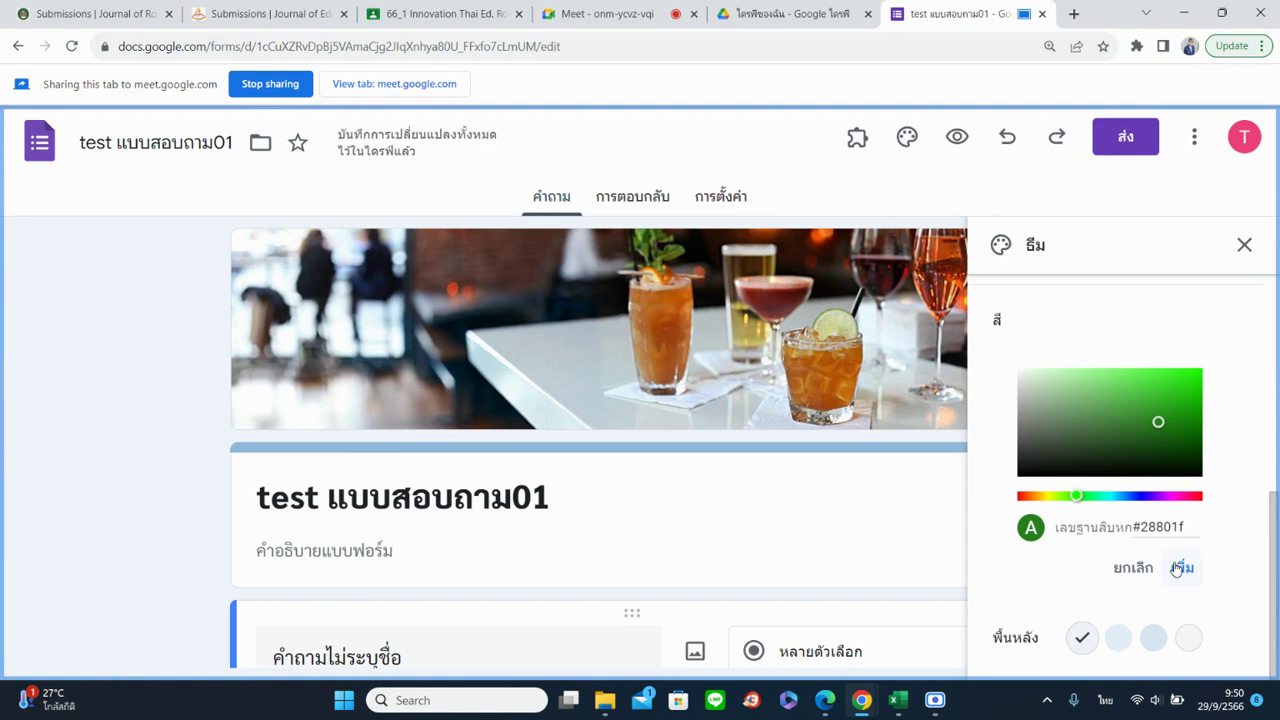
{"action": "left_click", "coordinate": [1182, 404]}
{"action": "left_click", "coordinate": [1180, 569]}
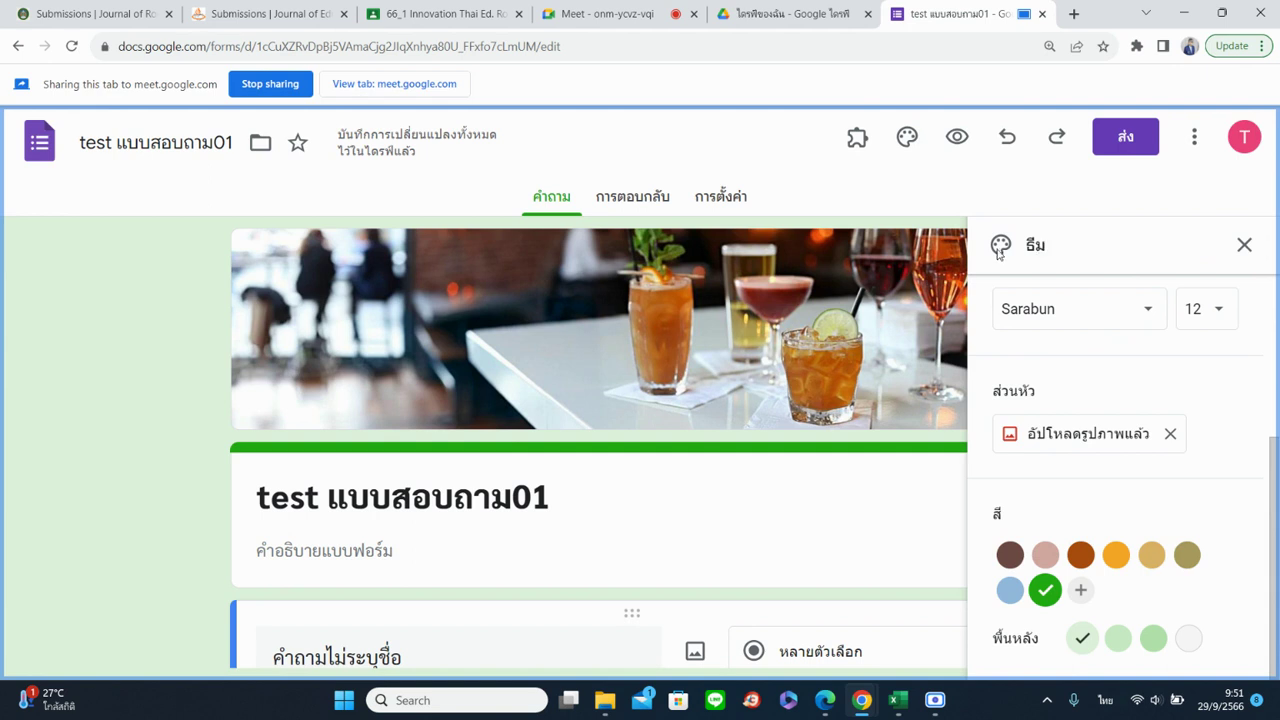
{"action": "scroll", "coordinate": [1057, 334], "scroll_direction": "up", "scroll_amount": 3}
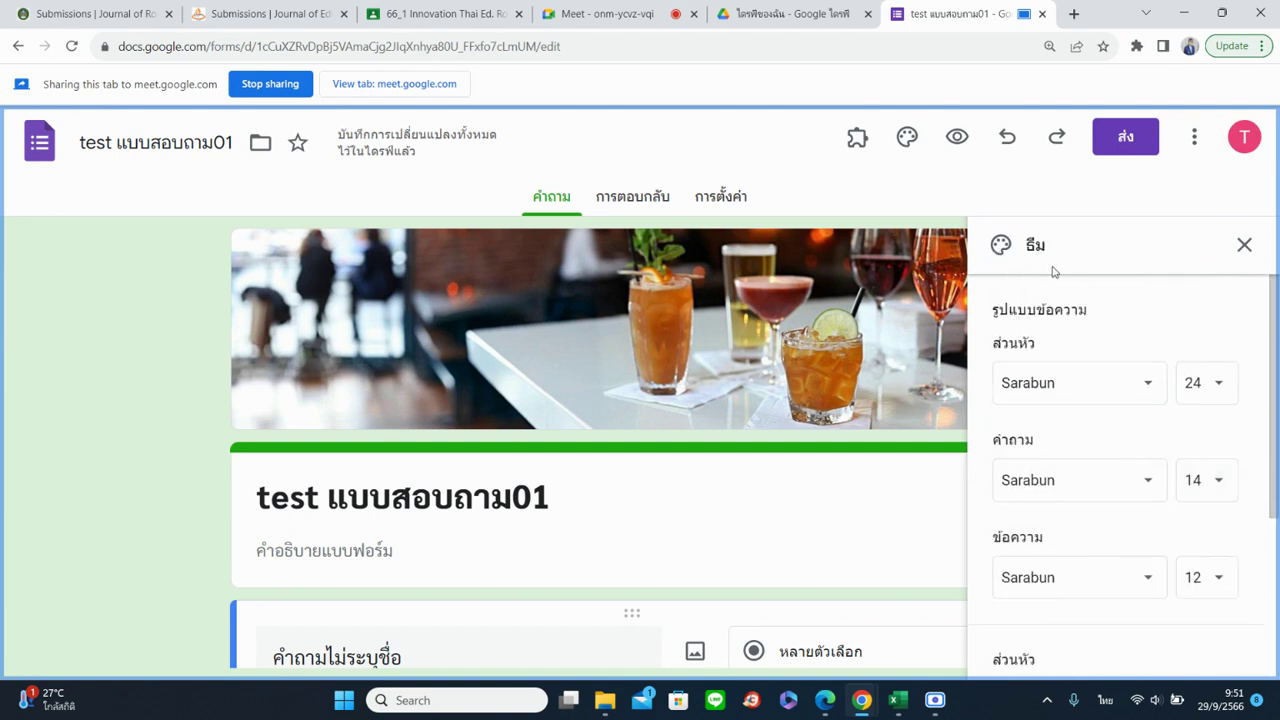
Close the Theme panel and open the form preview in a new tab
{"action": "left_click", "coordinate": [1238, 250]}
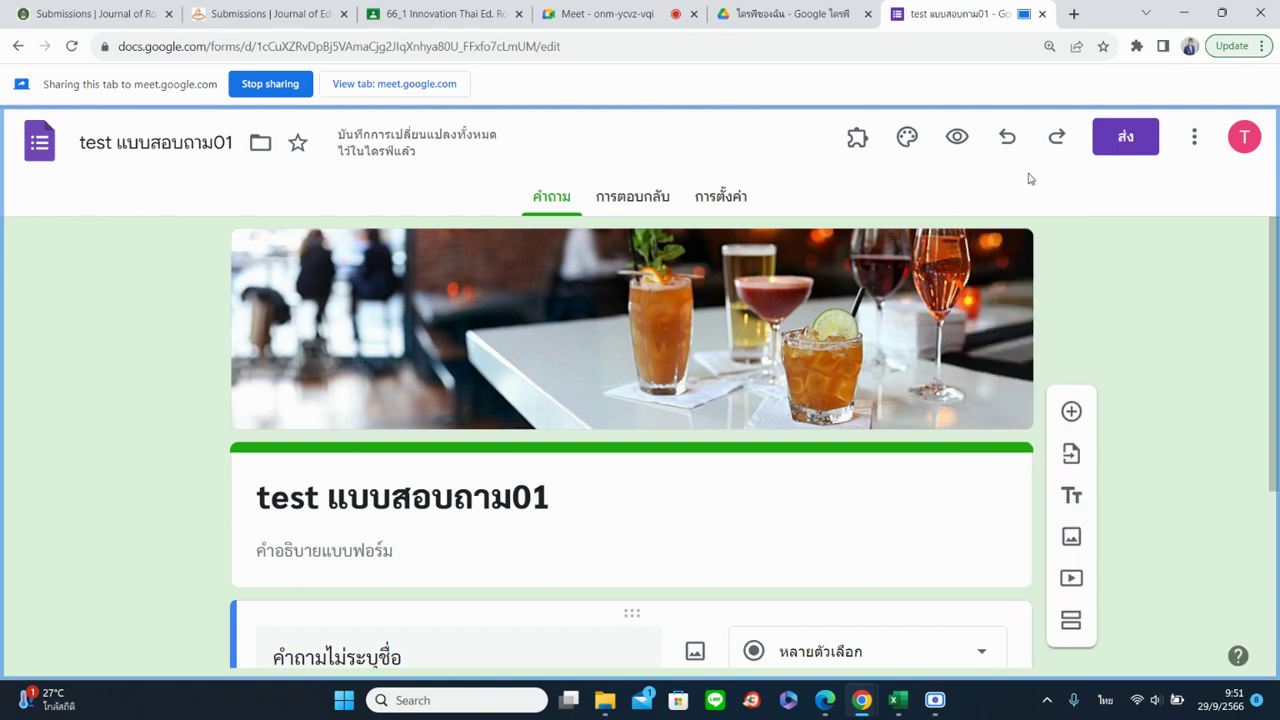
{"action": "left_click", "coordinate": [907, 137]}
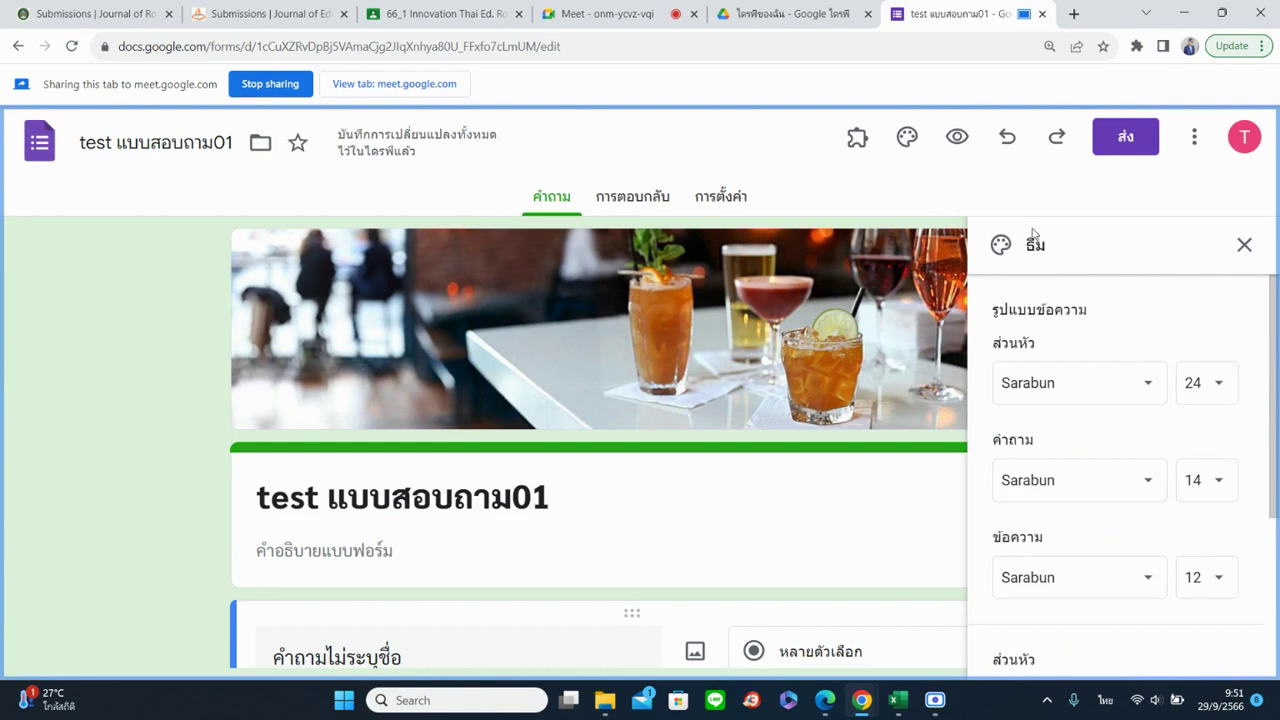
{"action": "left_click", "coordinate": [1243, 250]}
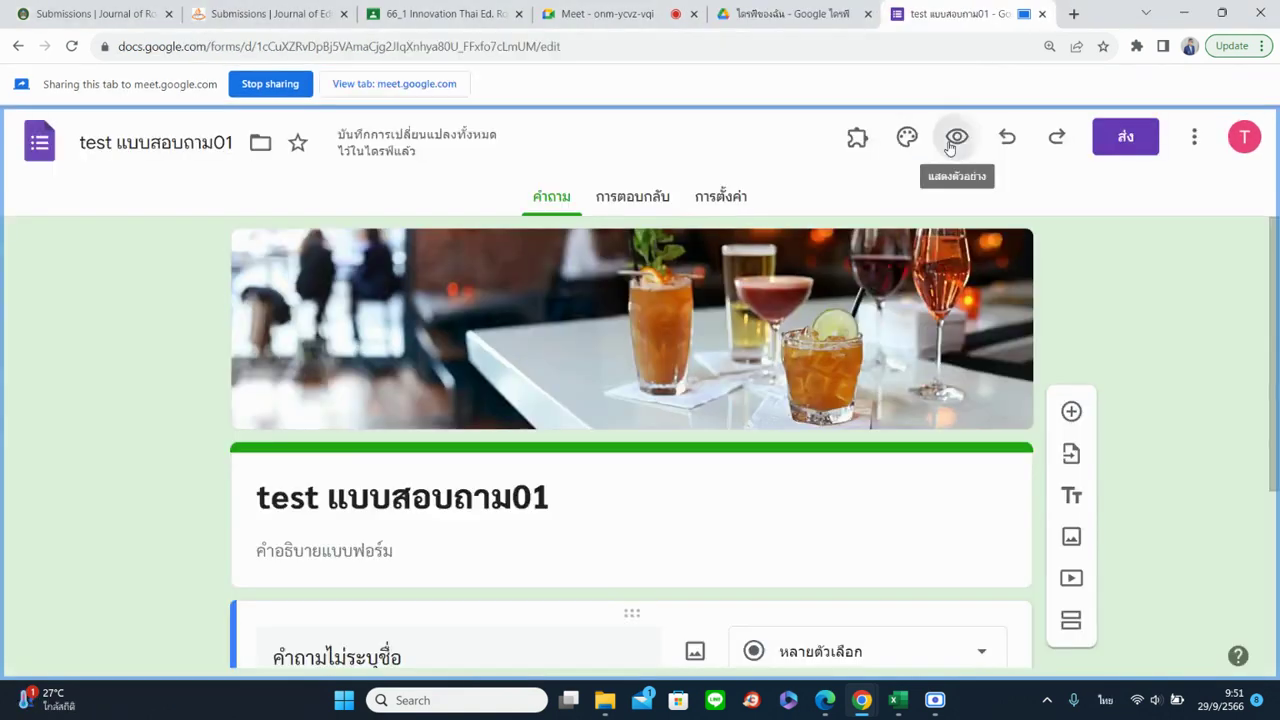
{"action": "left_click", "coordinate": [950, 147]}
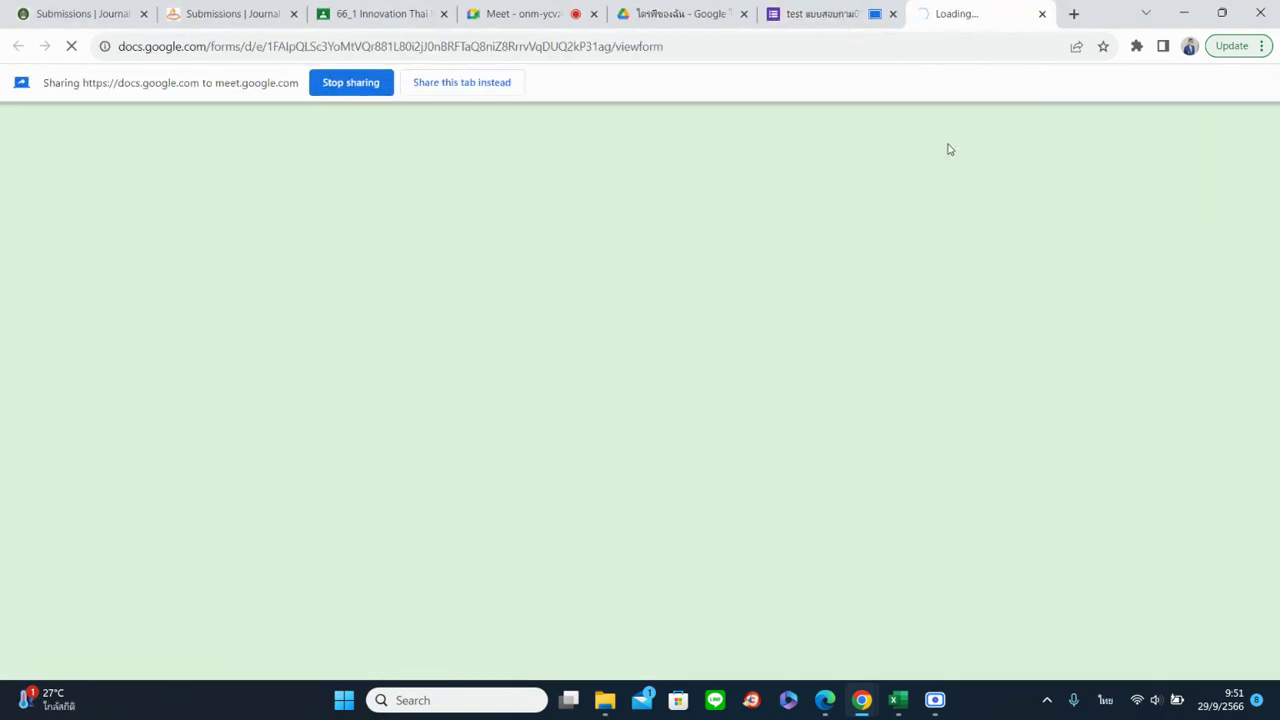
Share the form editor tab in the meeting and open the Send dialog's email options
{"action": "left_click", "coordinate": [461, 82]}
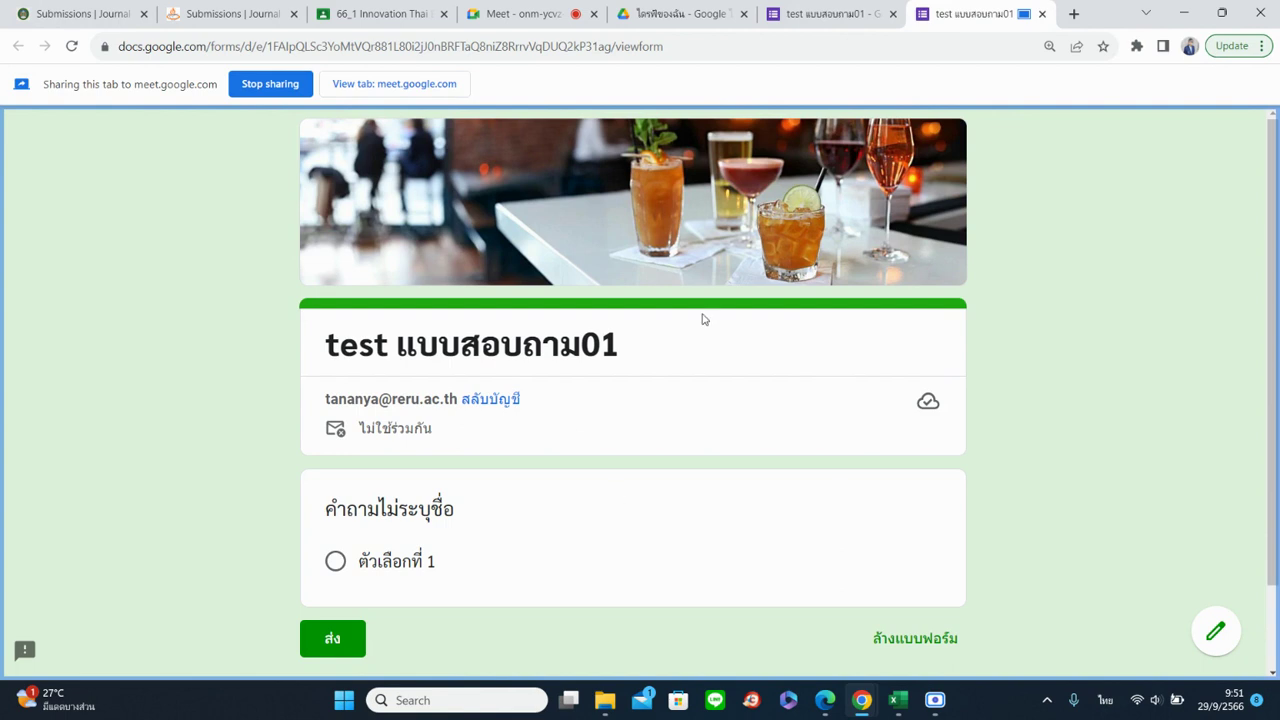
{"action": "left_click", "coordinate": [815, 14]}
{"action": "left_click", "coordinate": [462, 82]}
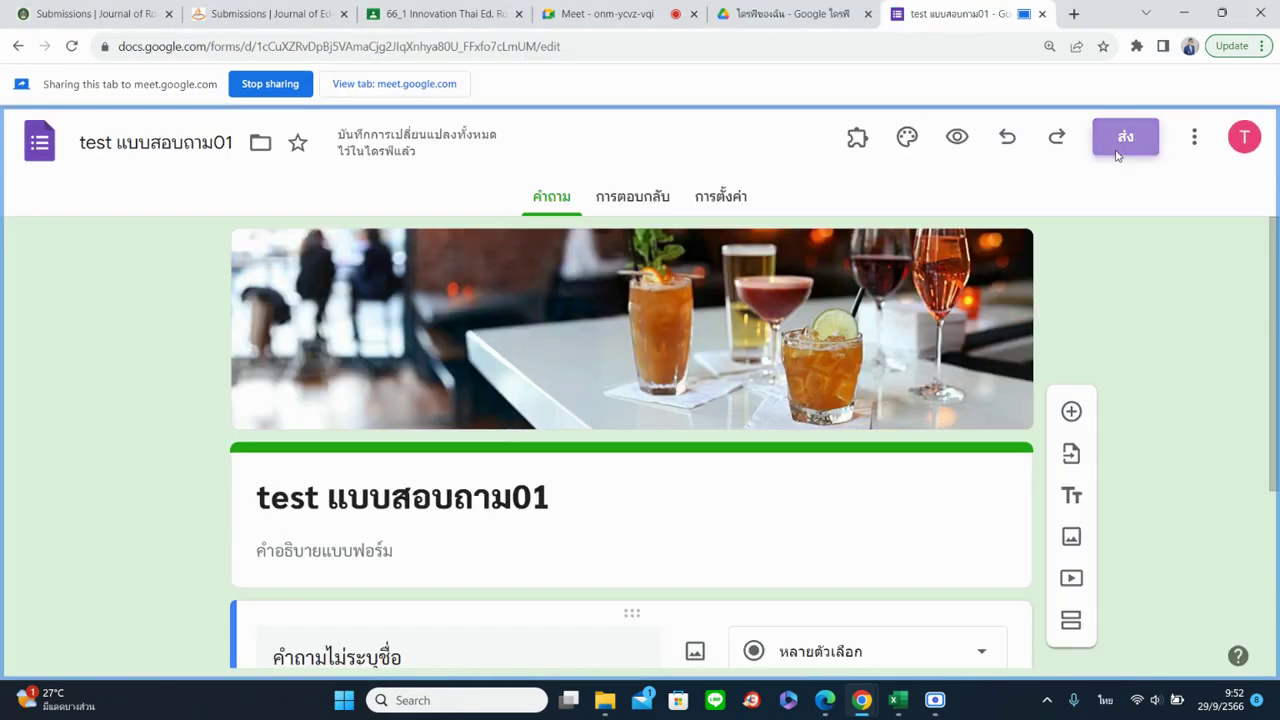
{"action": "left_click", "coordinate": [1120, 140]}
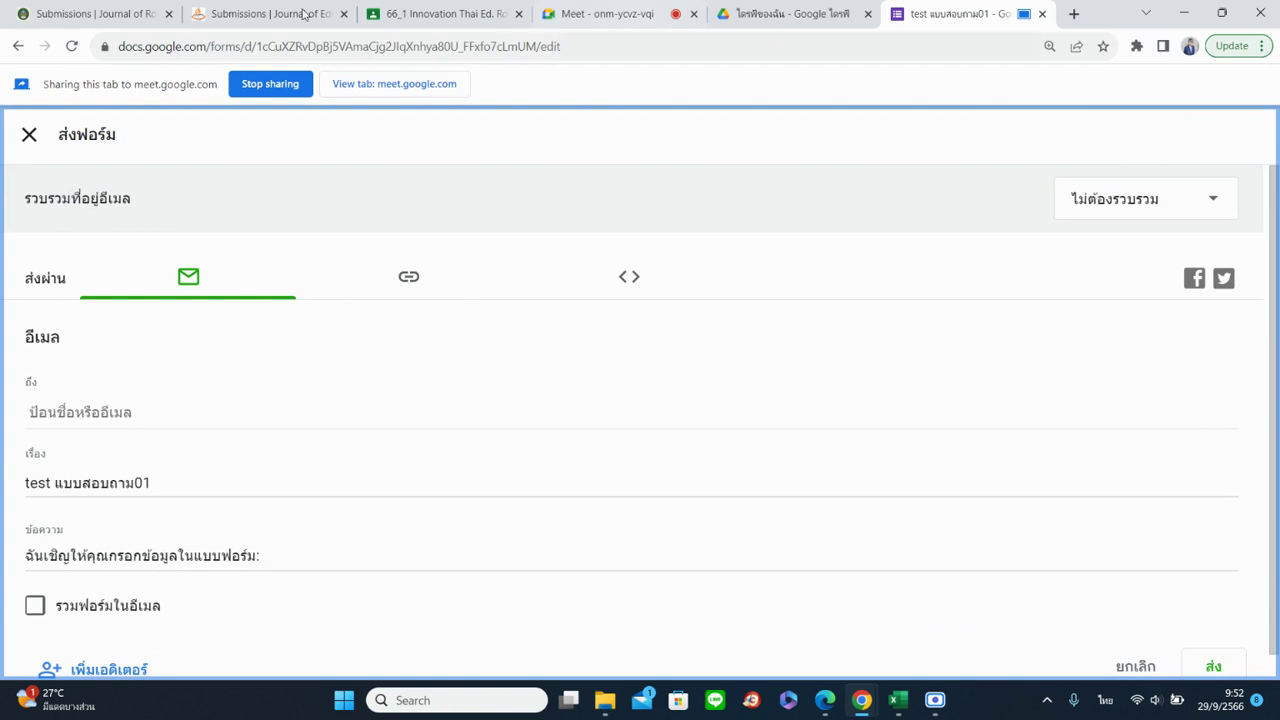
Reopen the Send form dialog and switch to the Link tab to show the form's viewform URL
{"action": "left_click", "coordinate": [60, 142]}
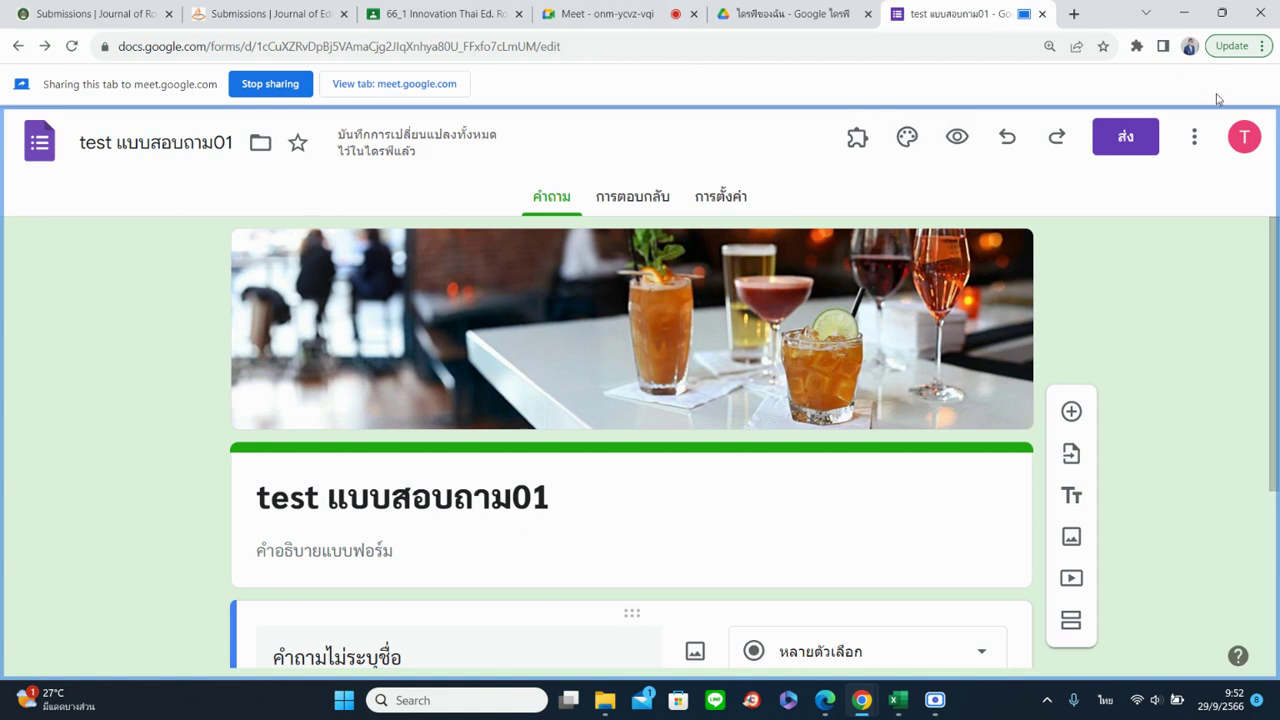
{"action": "left_click", "coordinate": [1126, 137]}
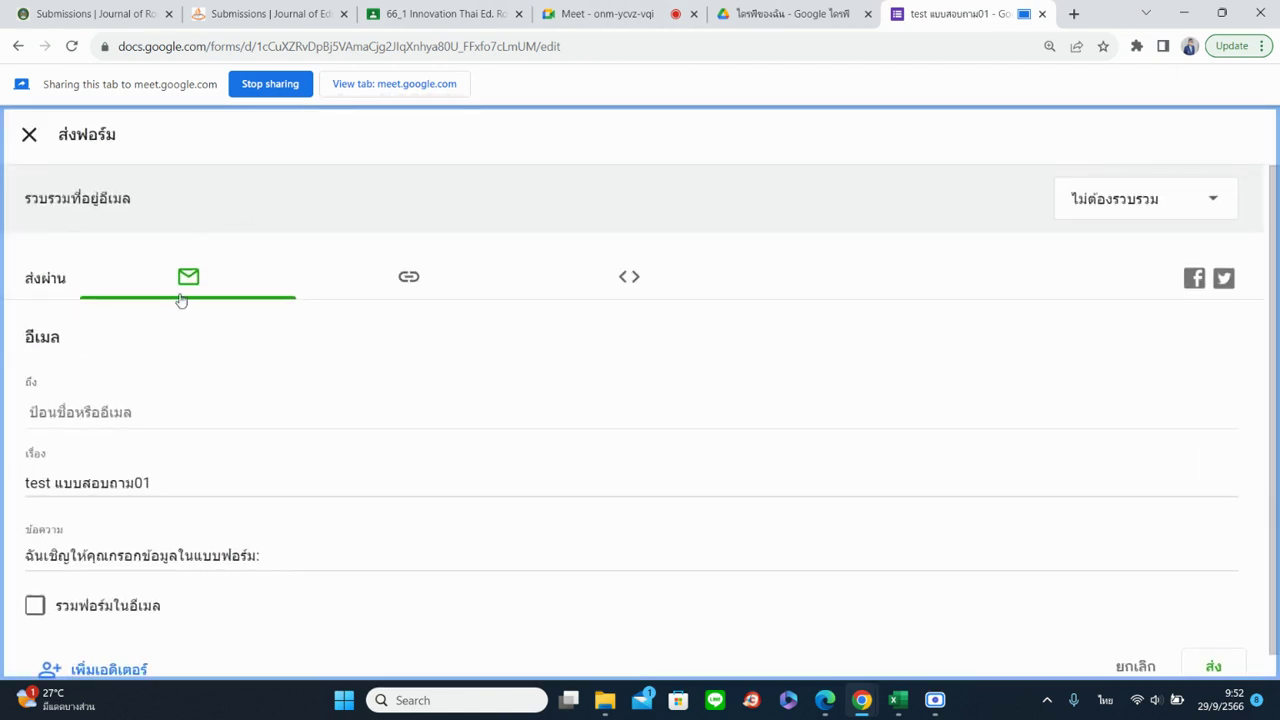
{"action": "left_click", "coordinate": [75, 407]}
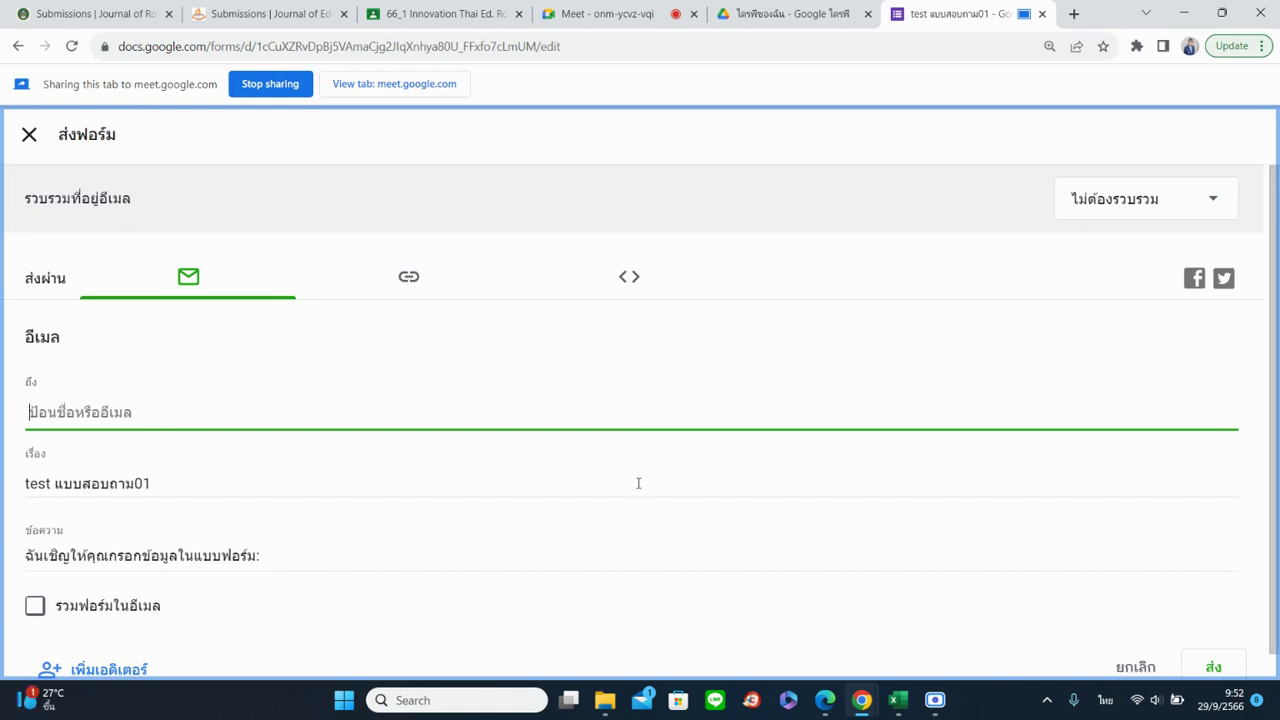
{"action": "scroll", "coordinate": [660, 495], "scroll_direction": "down", "scroll_amount": 1}
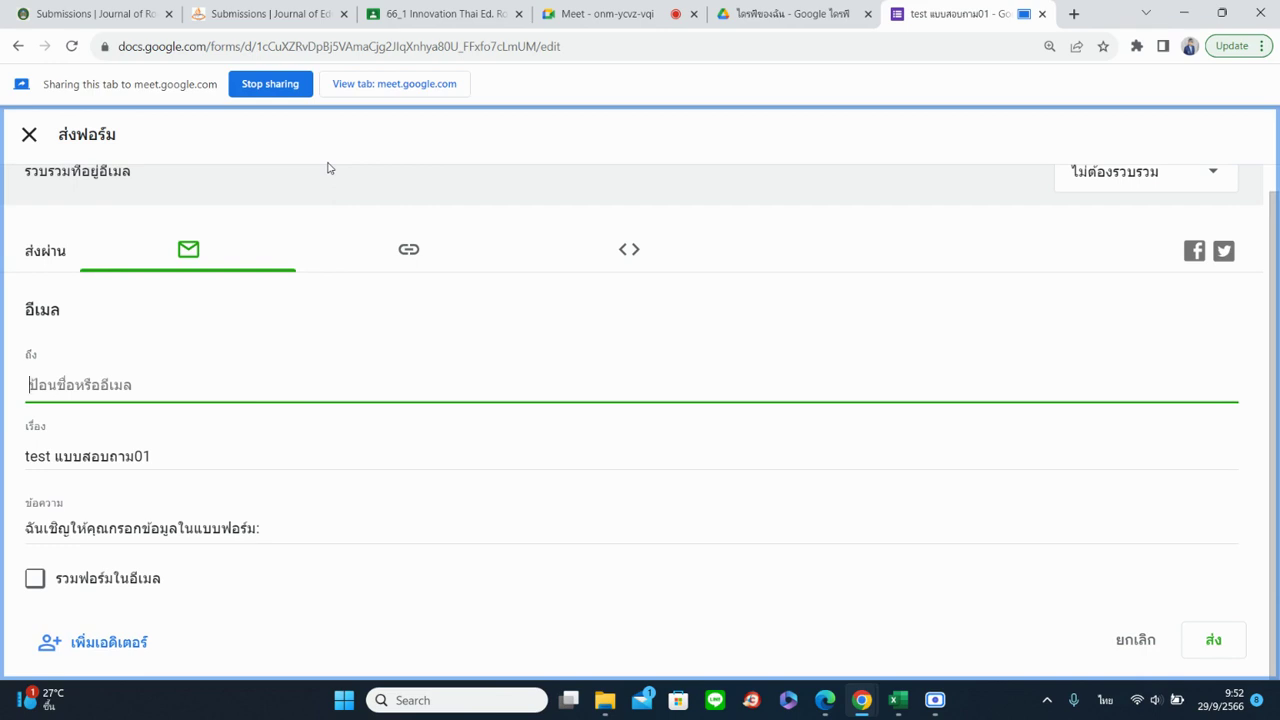
{"action": "left_click", "coordinate": [28, 136]}
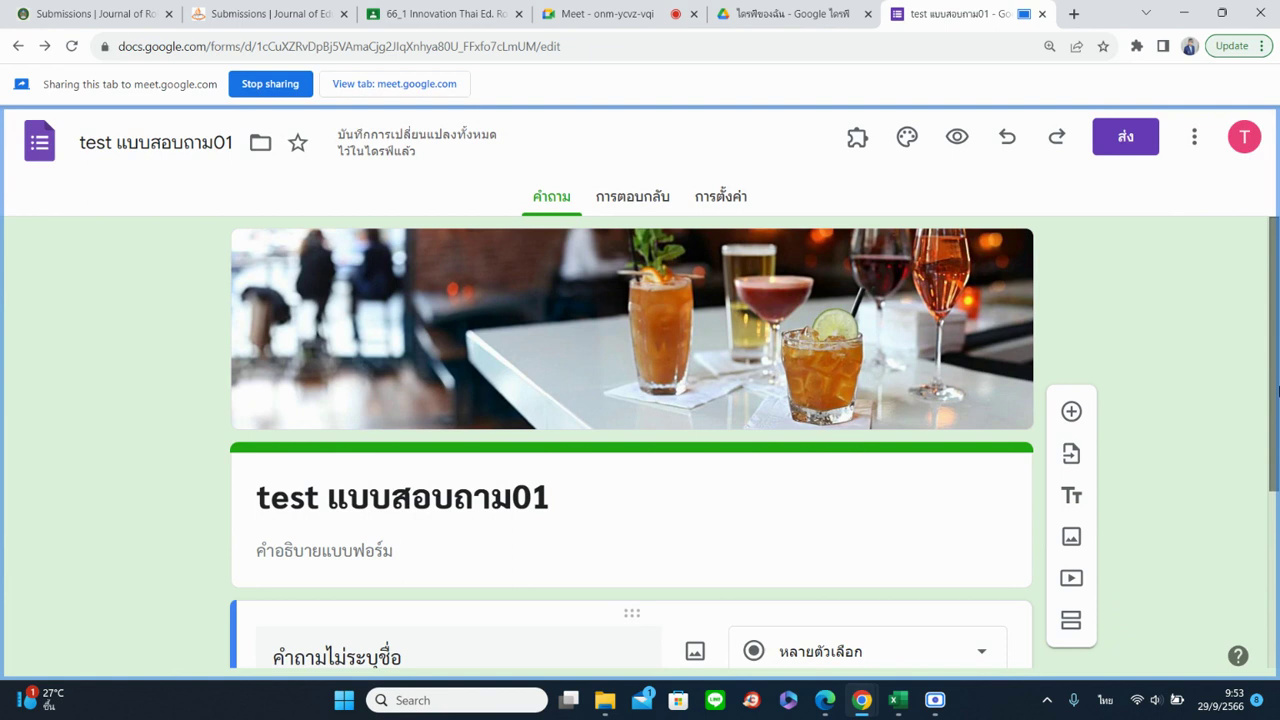
{"action": "left_click", "coordinate": [1127, 153]}
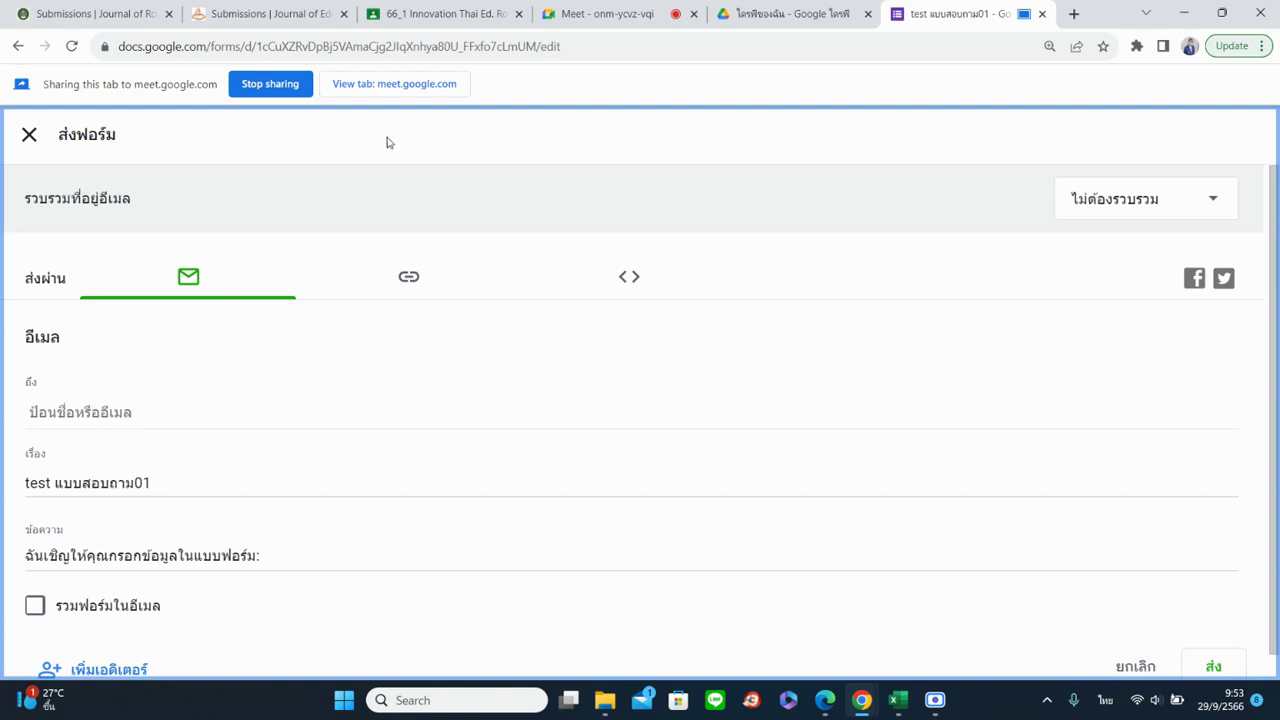
{"action": "left_click", "coordinate": [431, 281]}
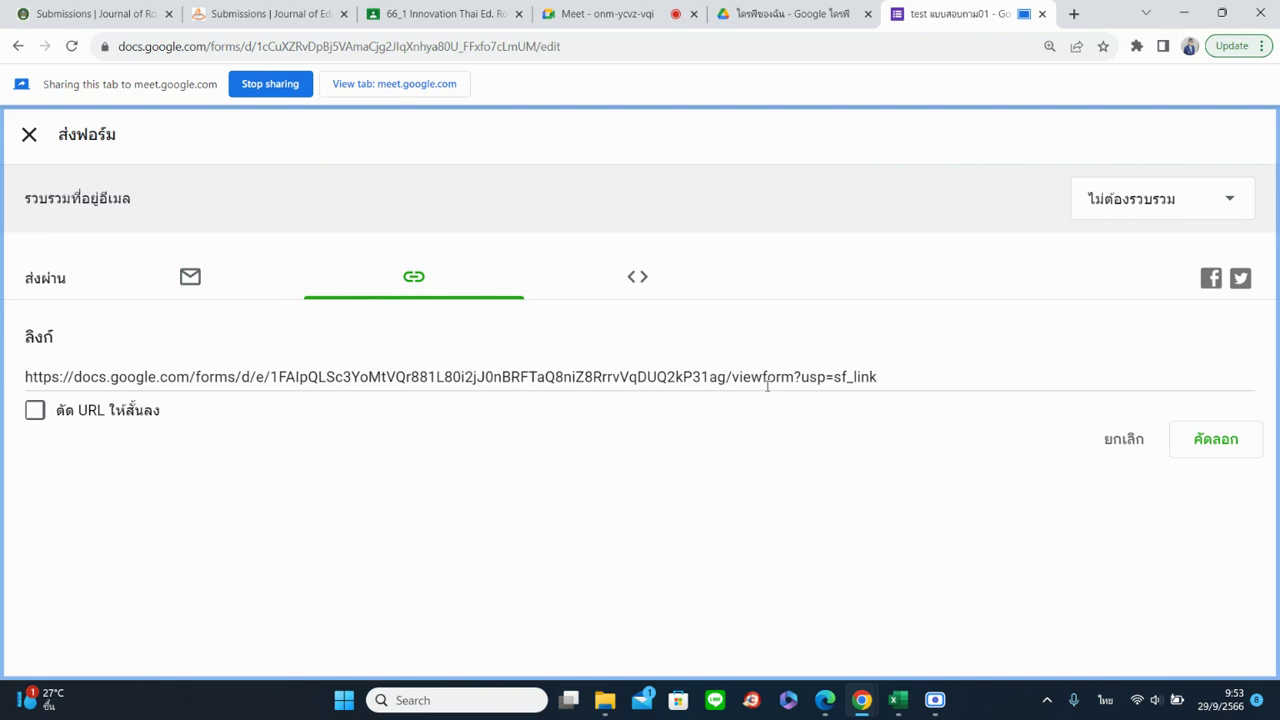
Copy the form link, then tick Shorten URL and copy the forms.gle short link
{"action": "left_click", "coordinate": [1220, 458]}
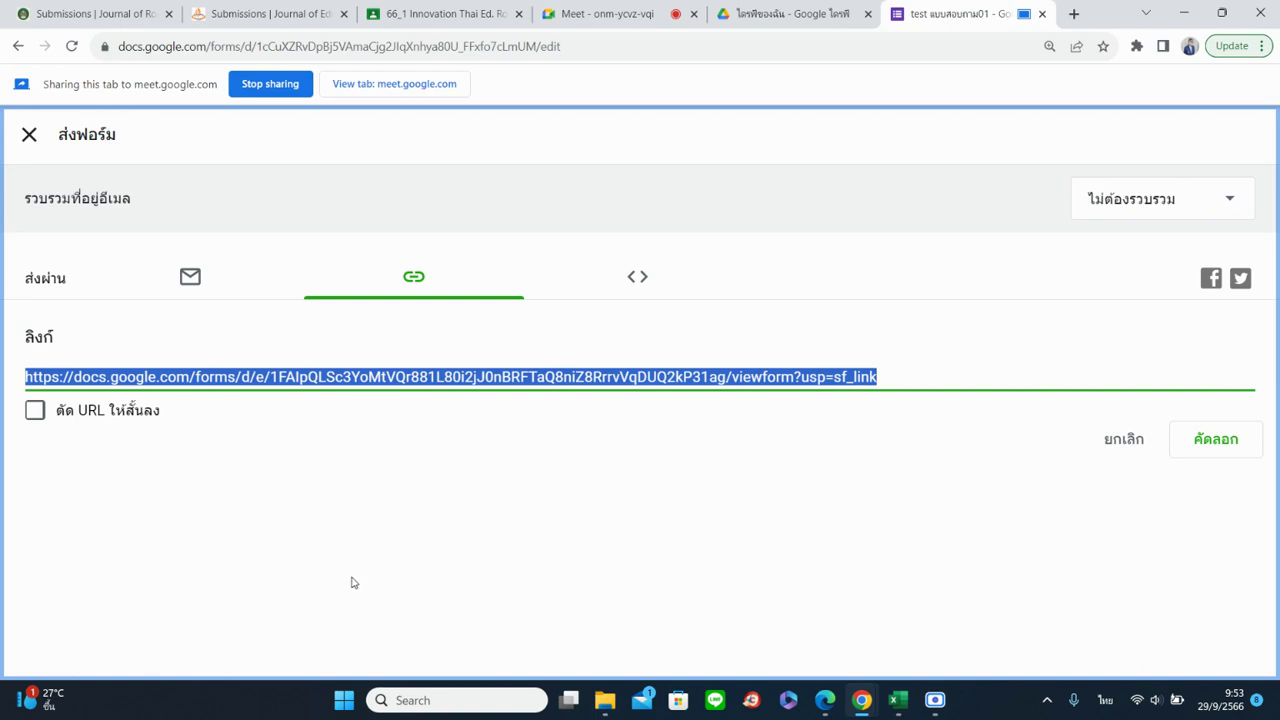
{"action": "left_click", "coordinate": [34, 414]}
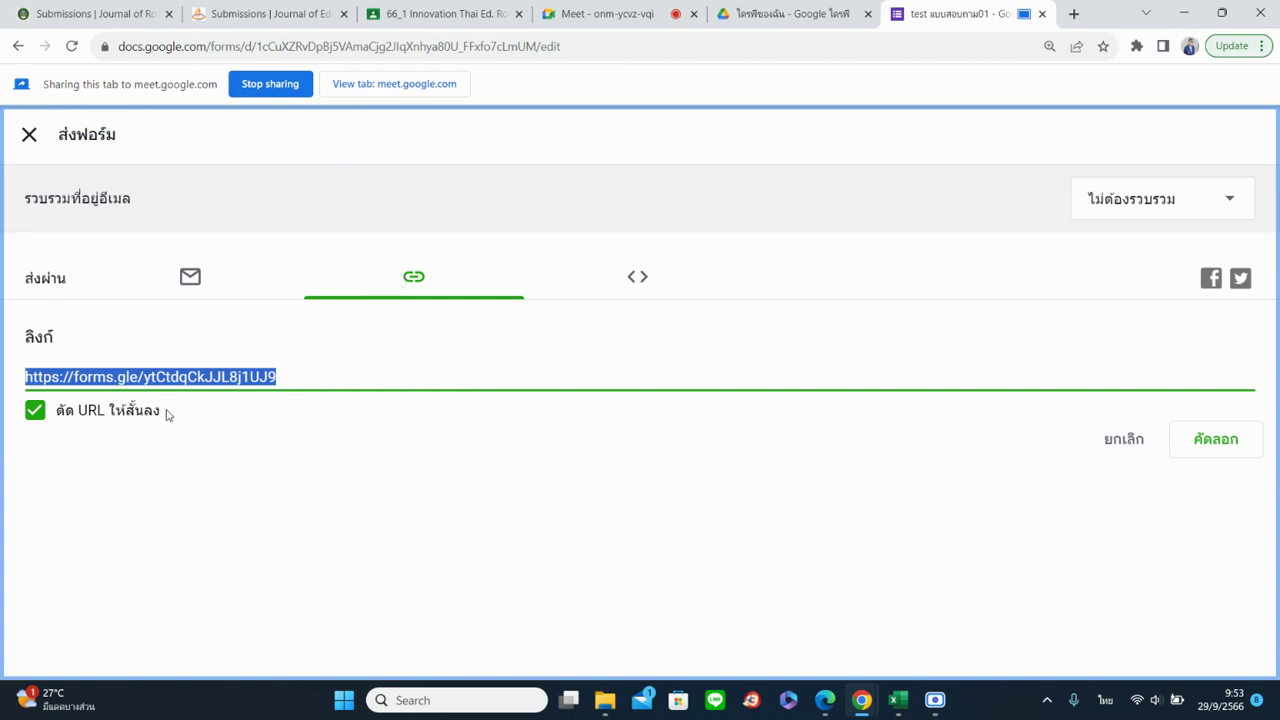
{"action": "left_click", "coordinate": [1228, 450]}
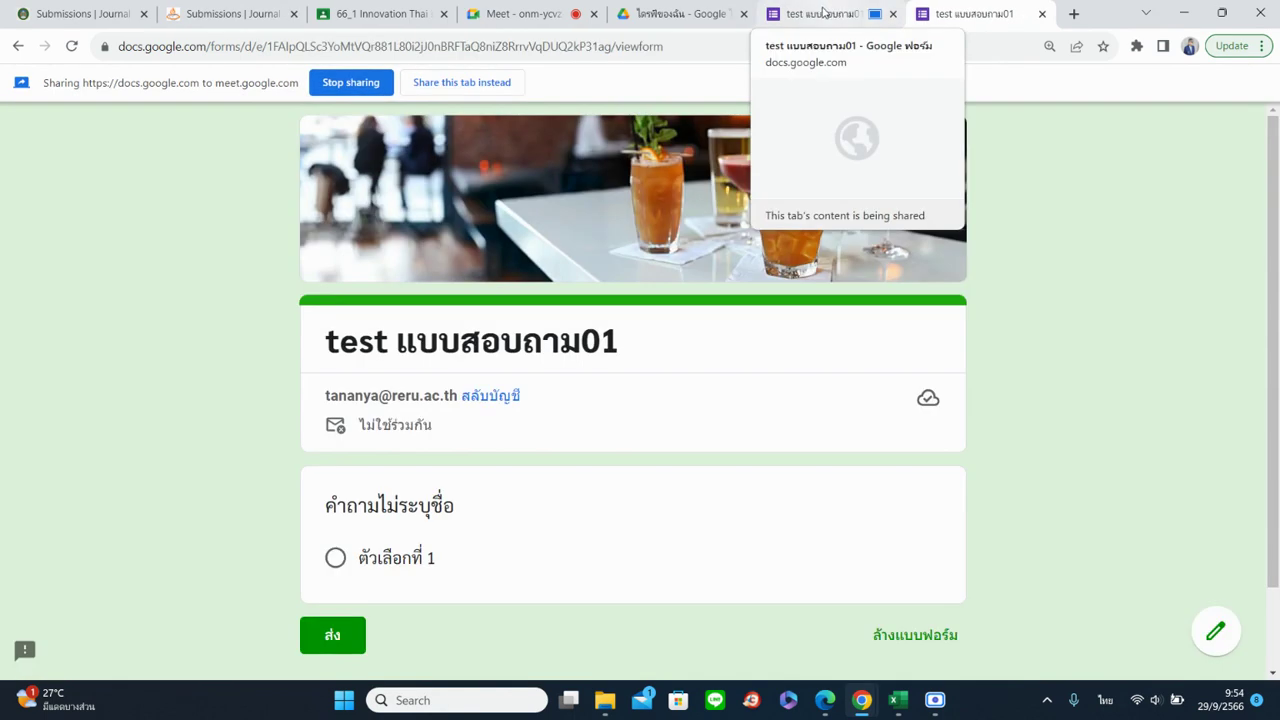
View the live form in a new tab, return to the editor, and close the send dialog
{"action": "left_click", "coordinate": [822, 12]}
{"action": "left_click", "coordinate": [975, 13]}
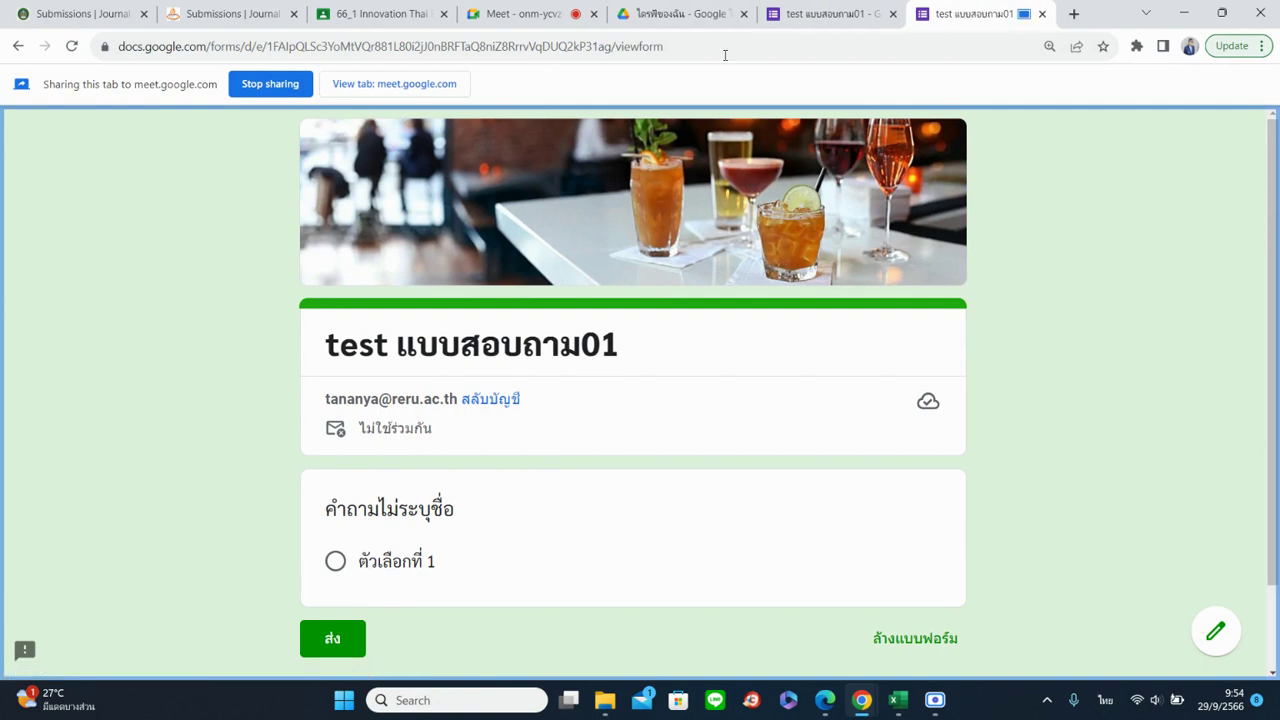
{"action": "left_click", "coordinate": [831, 13]}
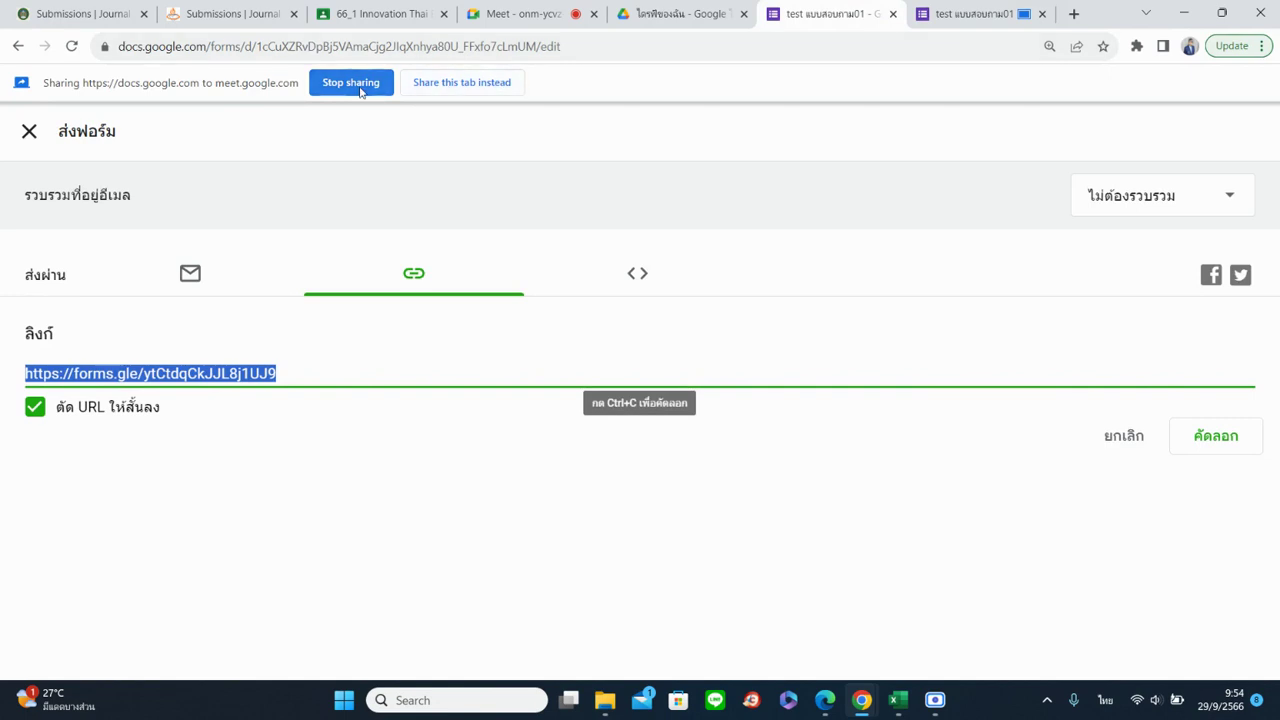
{"action": "left_click", "coordinate": [437, 83]}
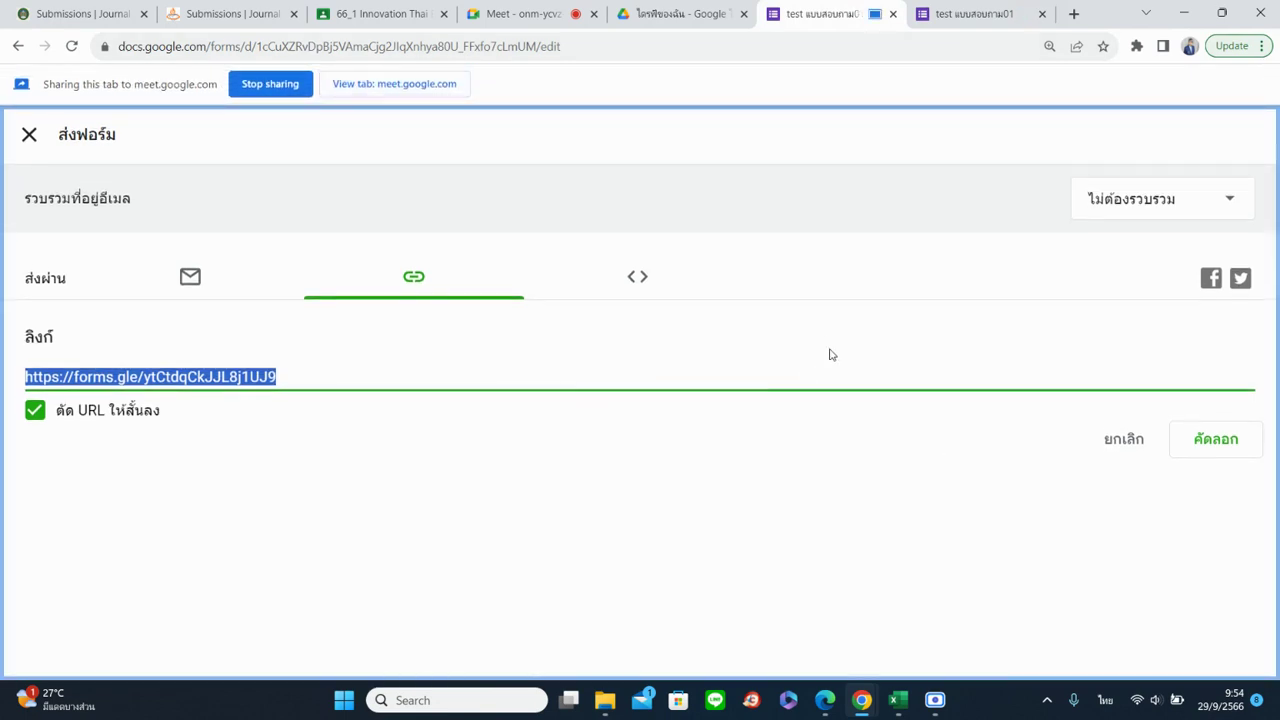
{"action": "left_click", "coordinate": [28, 135]}
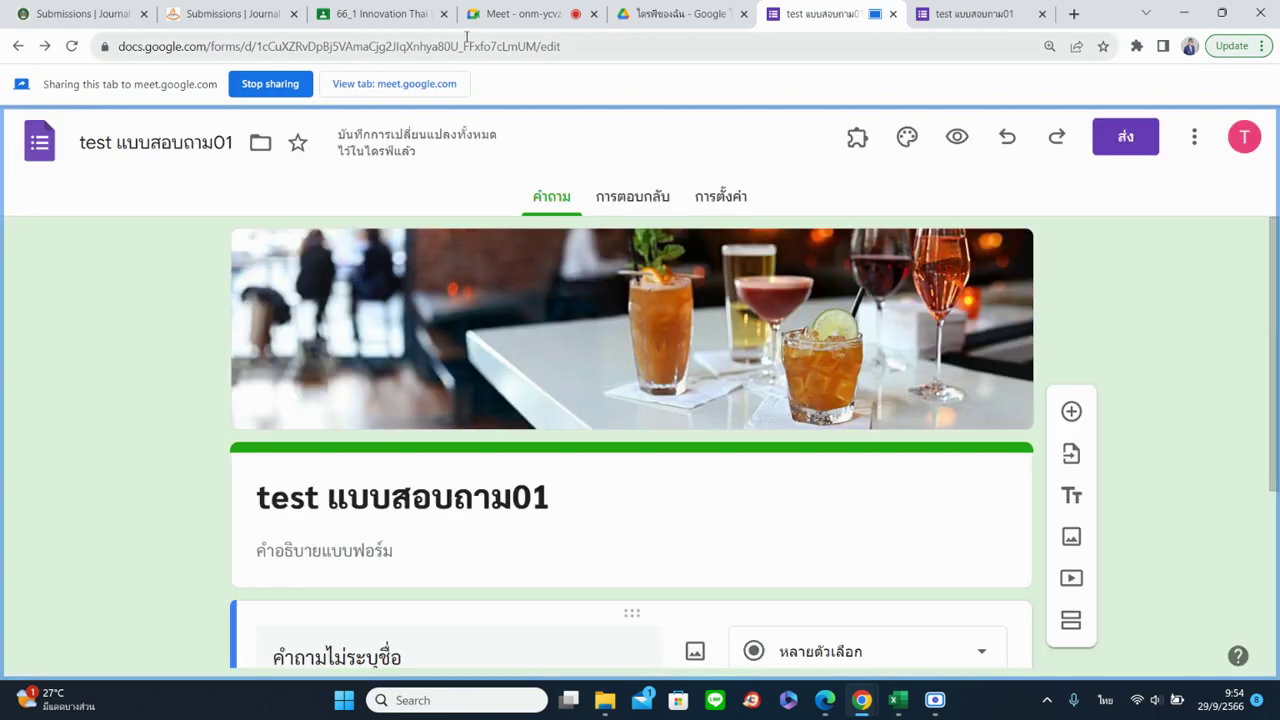
{"action": "left_click", "coordinate": [467, 50]}
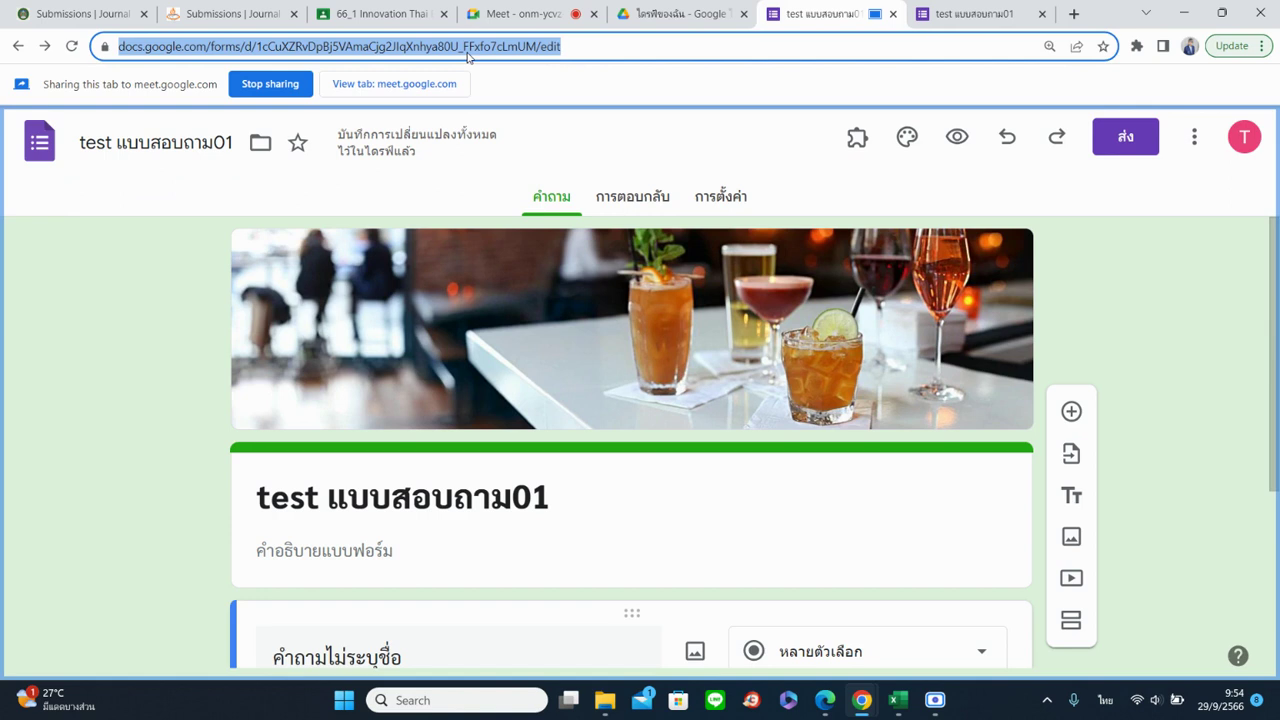
{"action": "left_click", "coordinate": [1115, 140]}
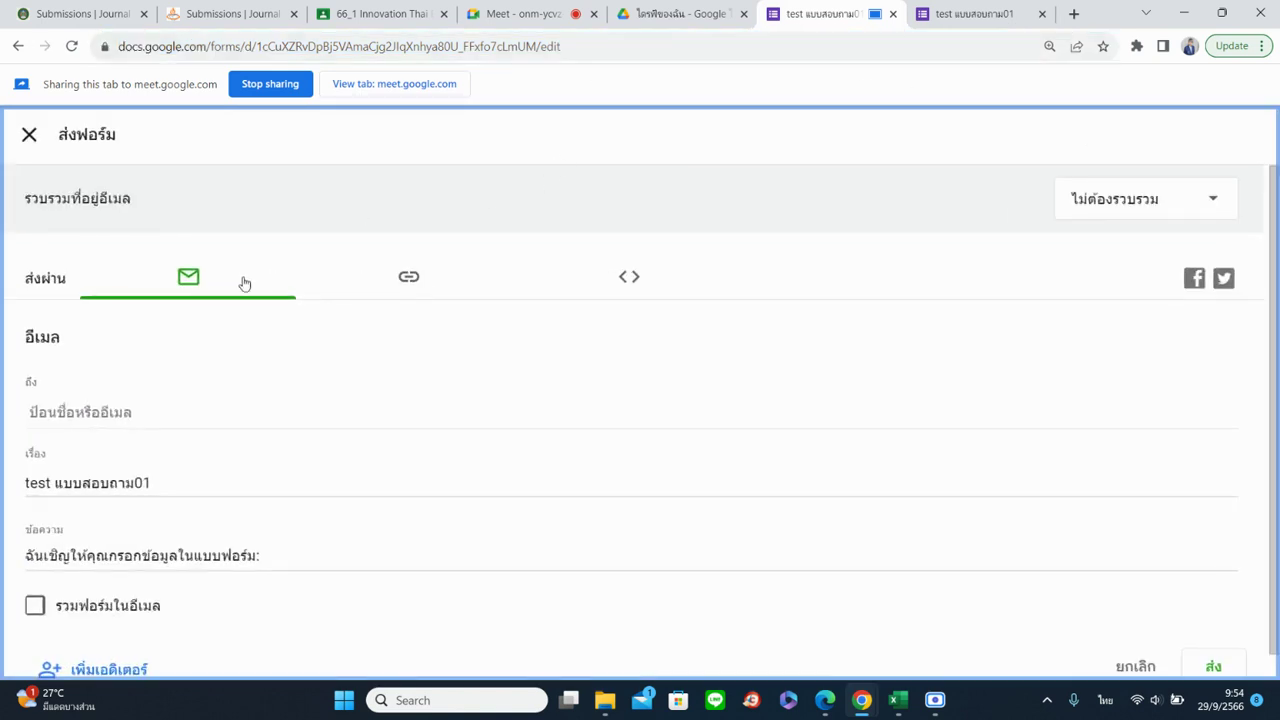
{"action": "left_click", "coordinate": [407, 289]}
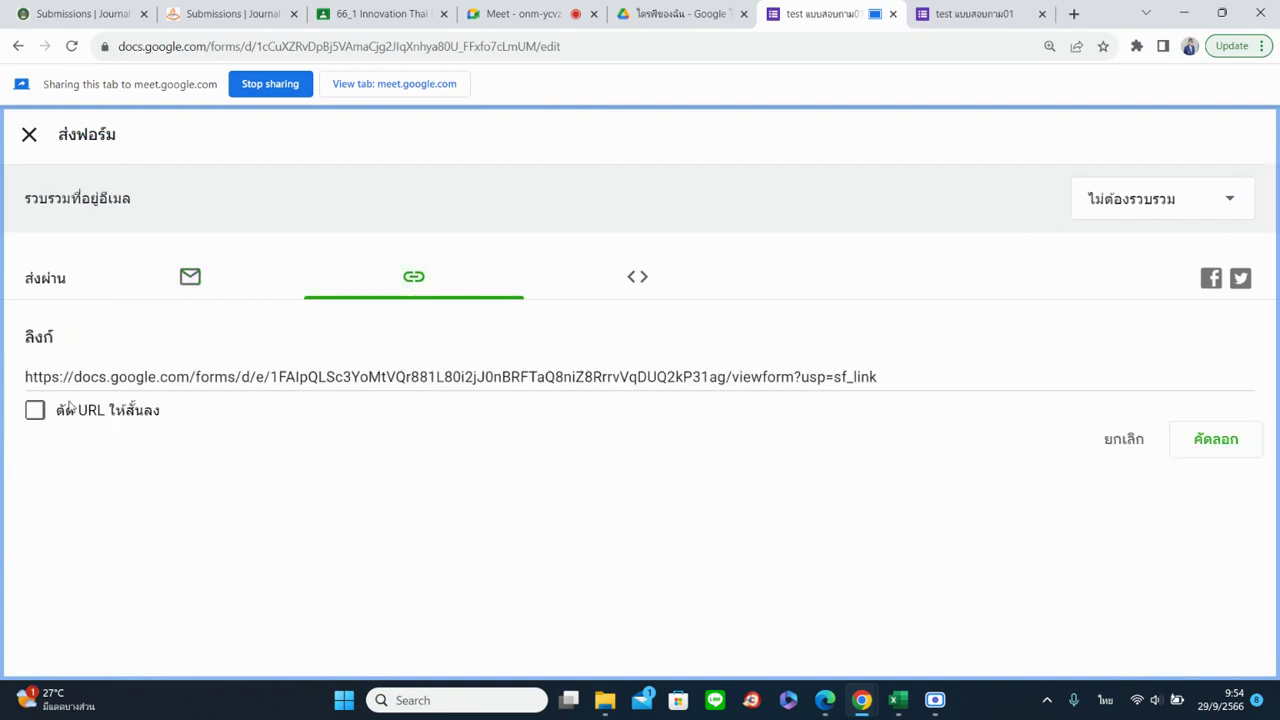
{"action": "left_click", "coordinate": [37, 423]}
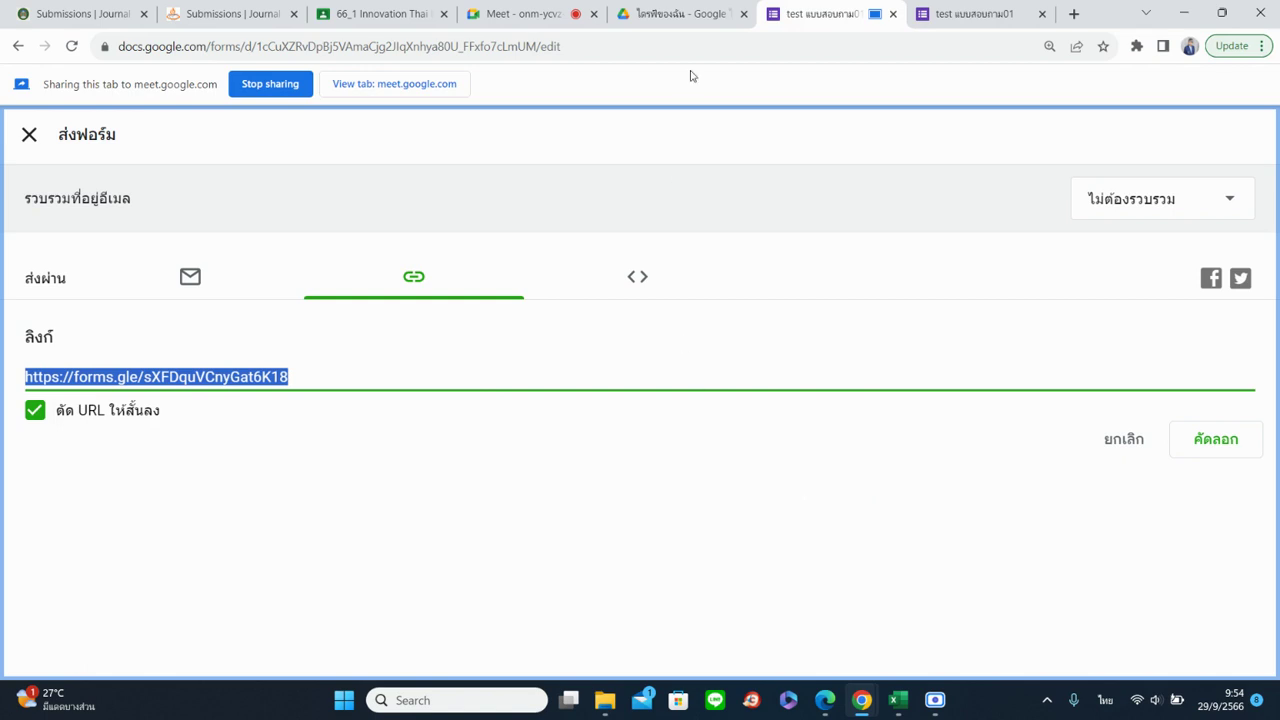
{"action": "left_click", "coordinate": [658, 283]}
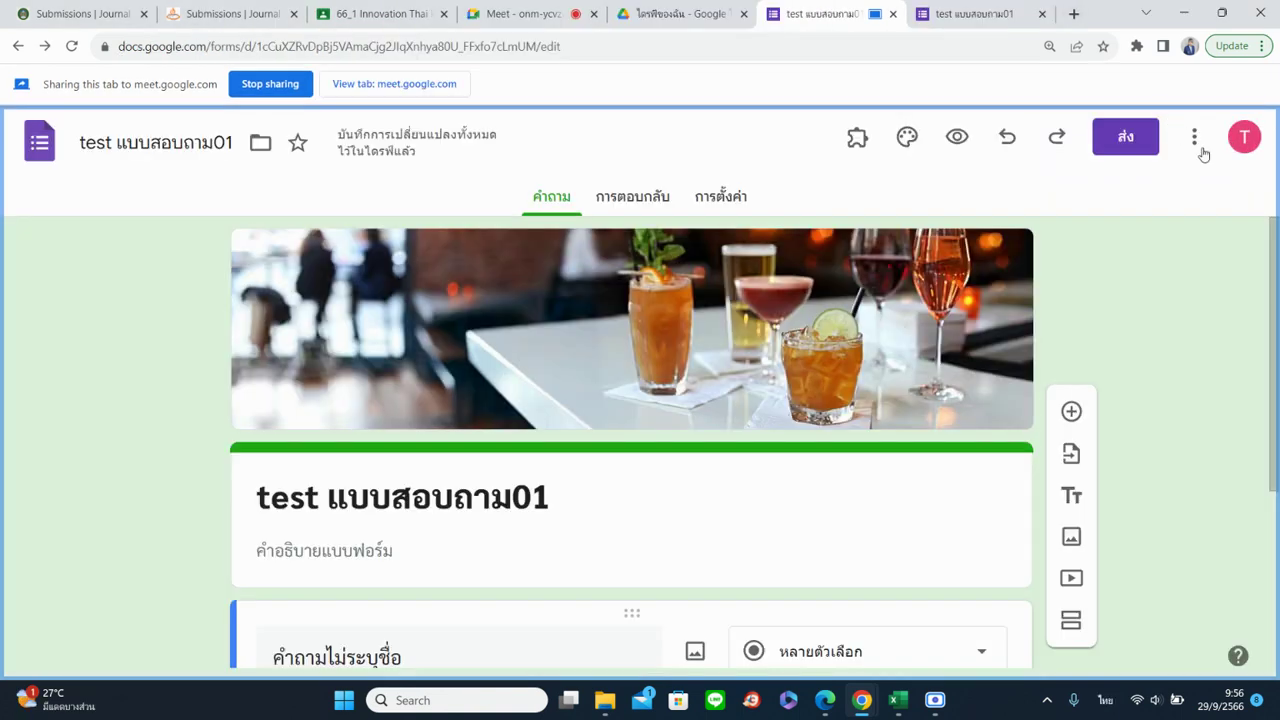
Print the form from the three-dot menu to a 2-page preview, then cancel printing
{"action": "left_click", "coordinate": [1196, 140]}
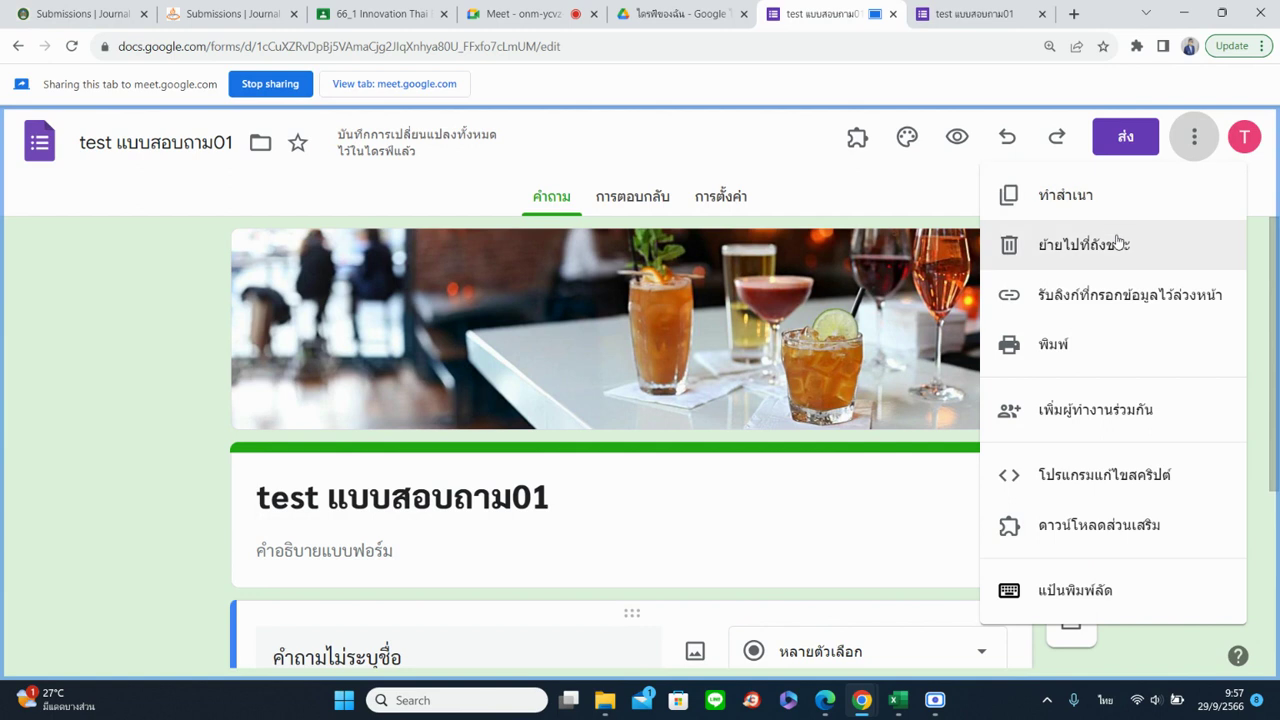
{"action": "left_click", "coordinate": [1157, 346]}
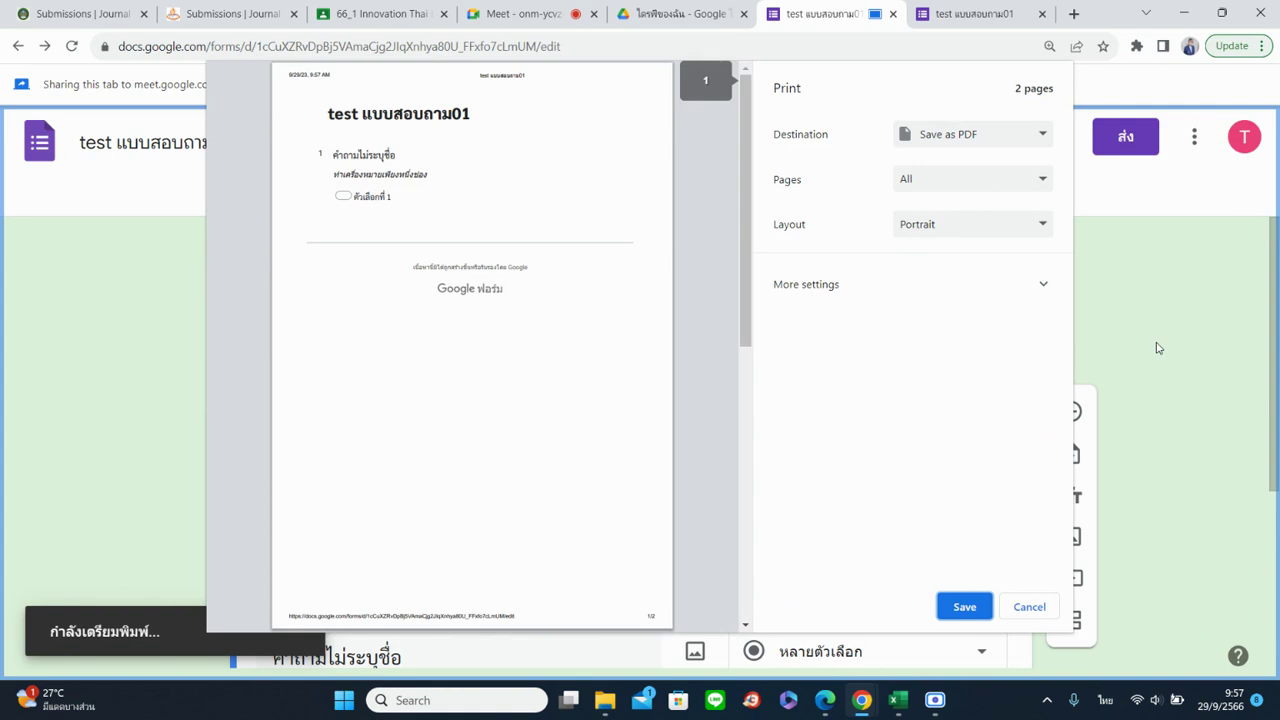
{"action": "left_click", "coordinate": [553, 10]}
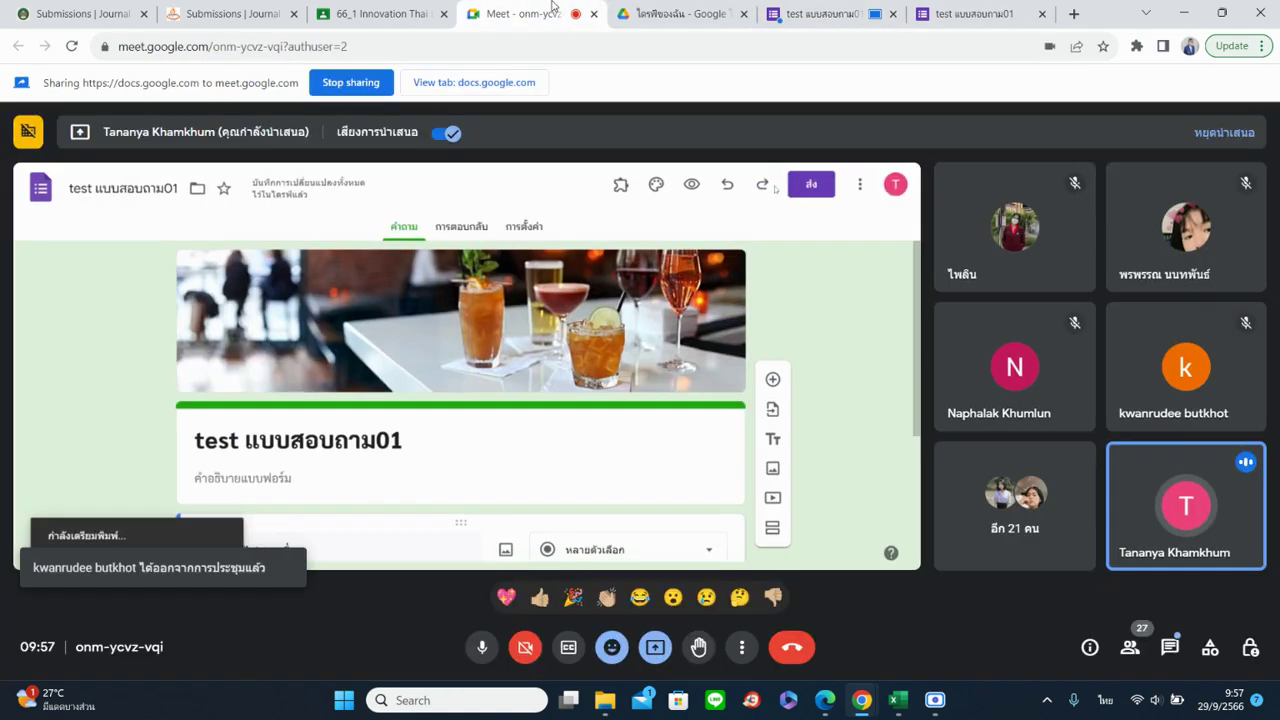
{"action": "left_click", "coordinate": [818, 13]}
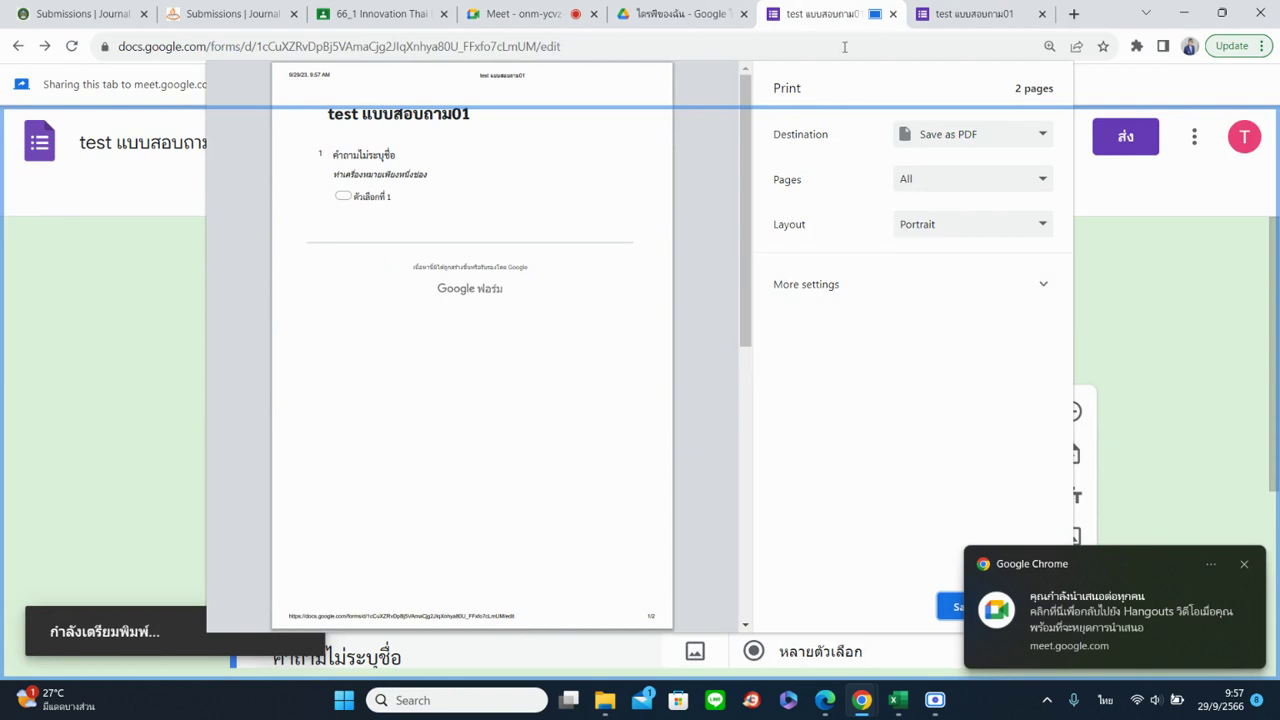
{"action": "left_click", "coordinate": [1244, 562]}
{"action": "left_click", "coordinate": [1045, 606]}
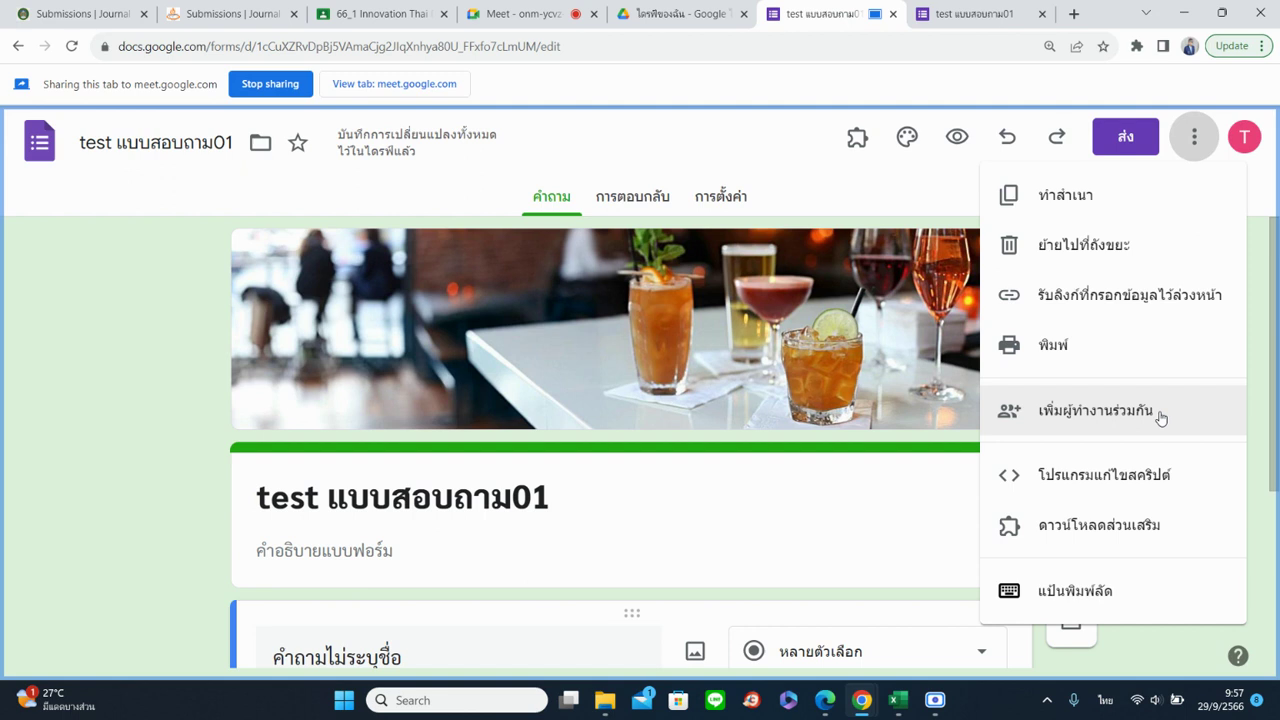
Start adding an editor to the form, then close the add-editors dialog without inviting anyone
{"action": "scroll", "coordinate": [780, 362], "scroll_direction": "down", "scroll_amount": 3}
{"action": "scroll", "coordinate": [418, 384], "scroll_direction": "up", "scroll_amount": 2}
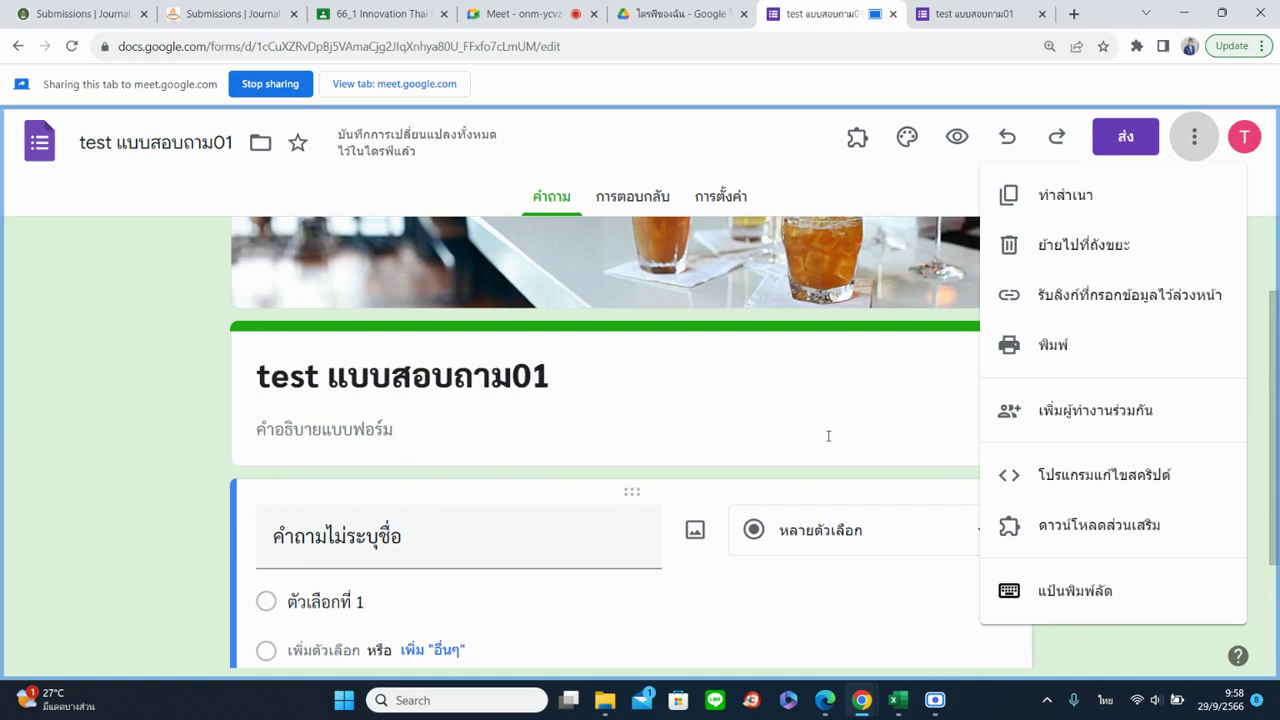
{"action": "left_click", "coordinate": [1070, 428]}
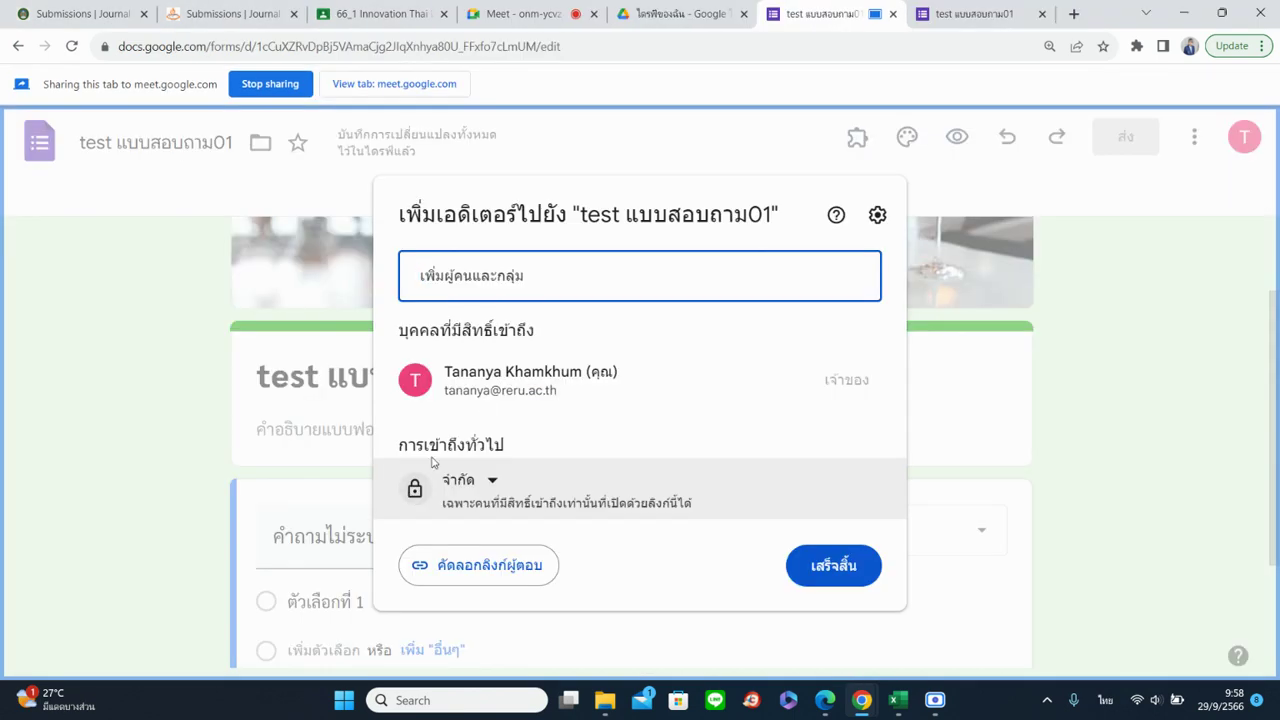
{"action": "left_click", "coordinate": [483, 264]}
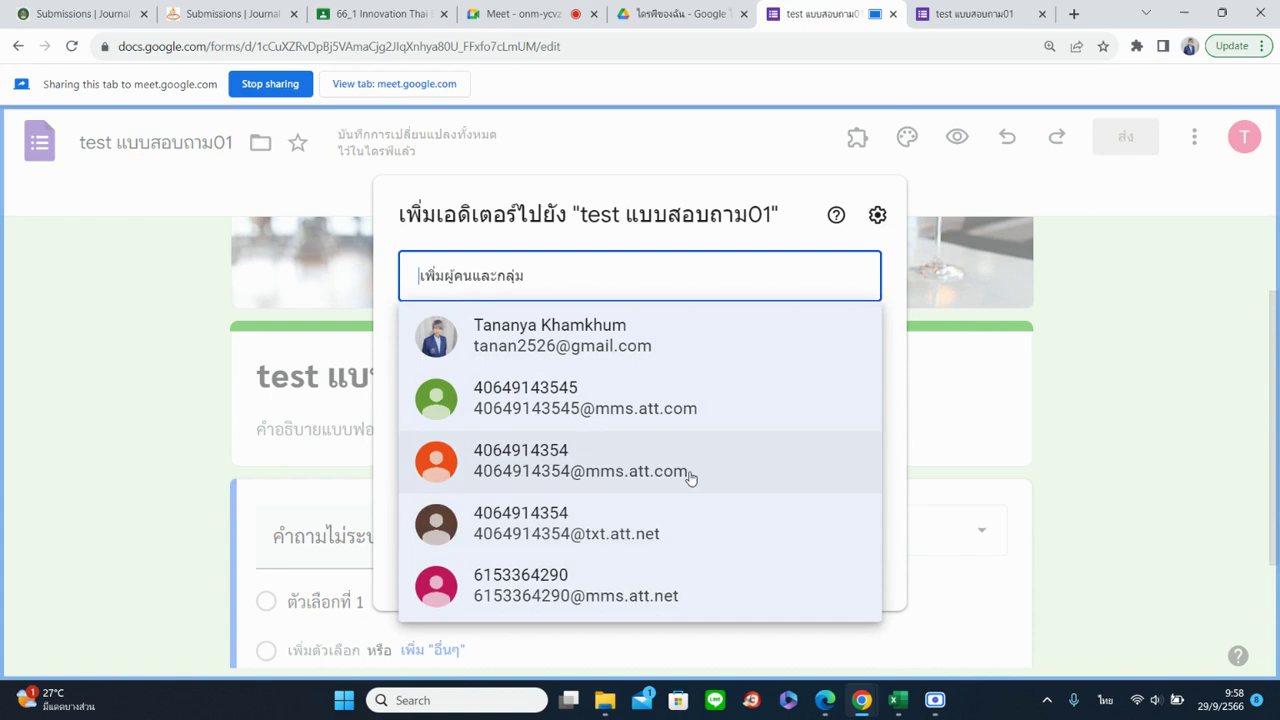
{"action": "left_click", "coordinate": [528, 270]}
{"action": "left_click", "coordinate": [284, 296]}
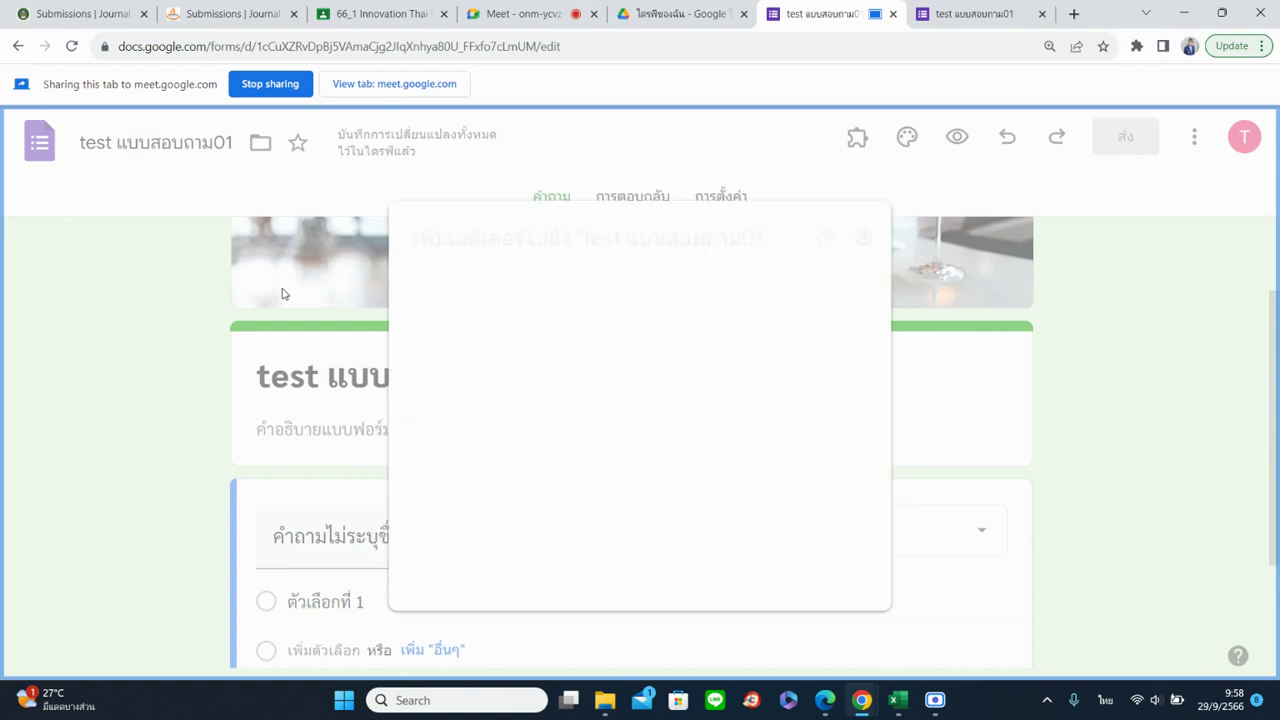
Reopen add editors, keep the Editor role, then cancel the invitation and close the Share panel
{"action": "left_click", "coordinate": [1196, 148]}
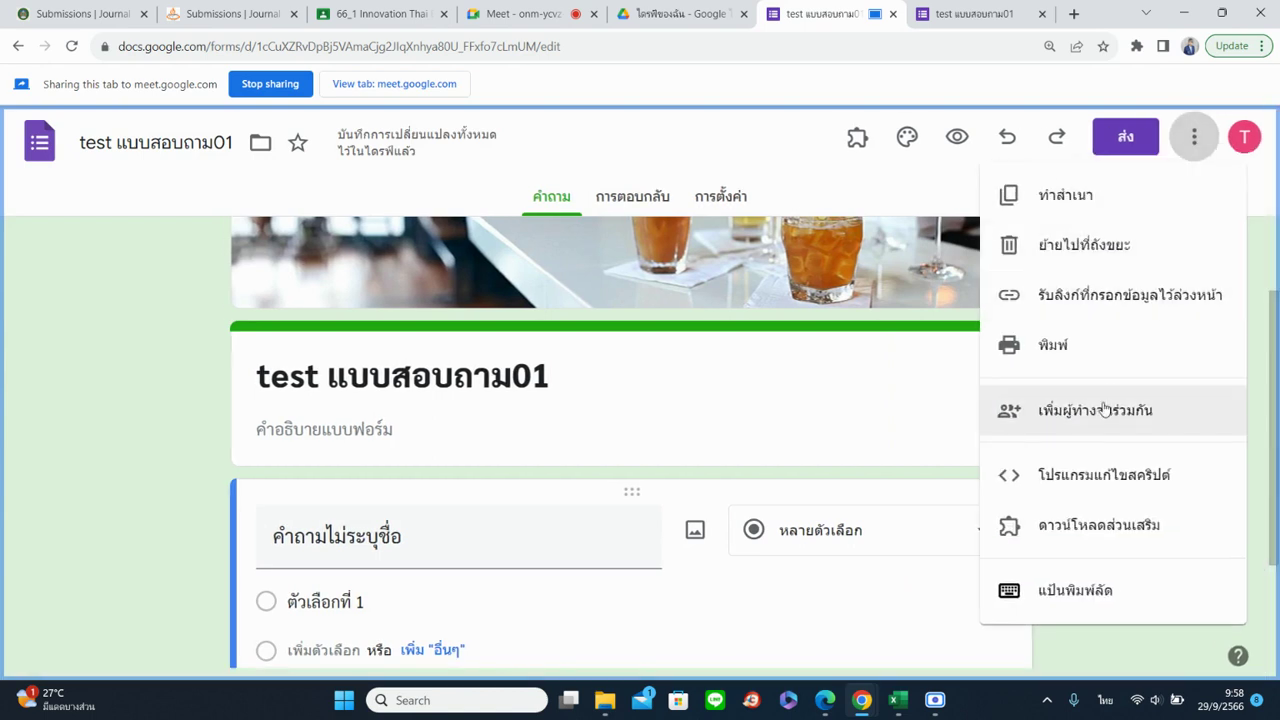
{"action": "left_click", "coordinate": [1090, 415]}
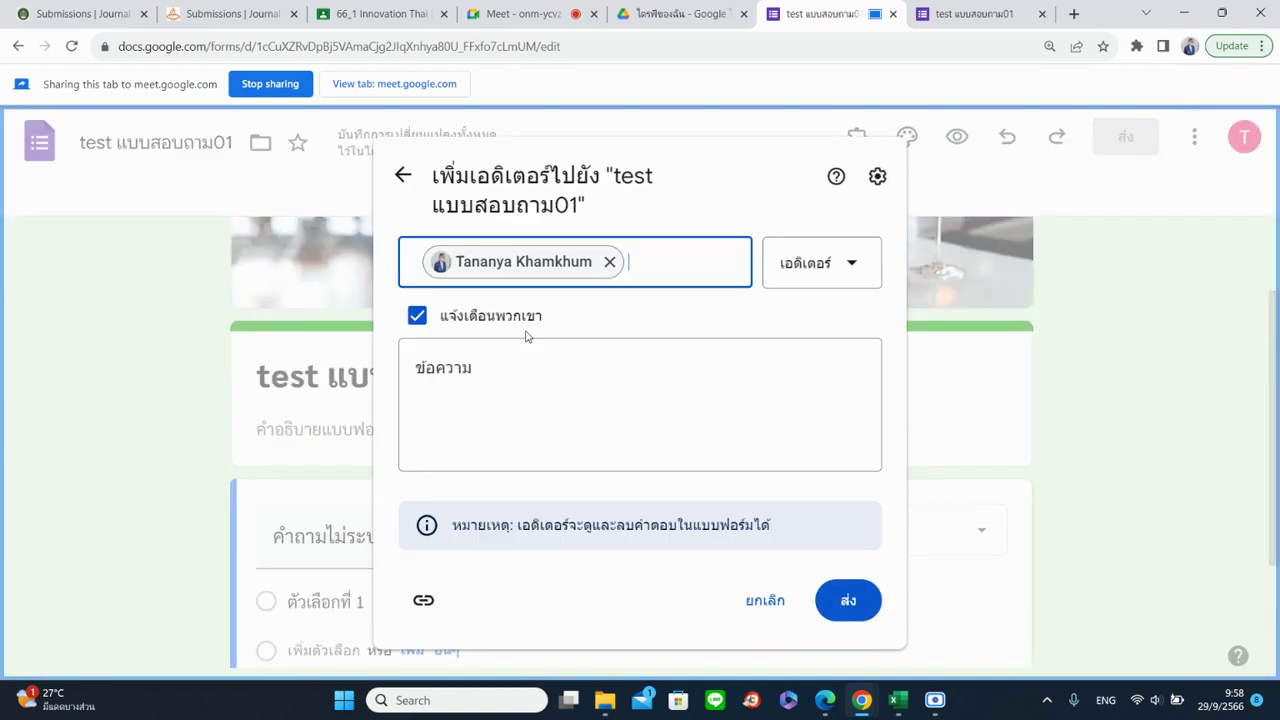
{"action": "left_click", "coordinate": [522, 389]}
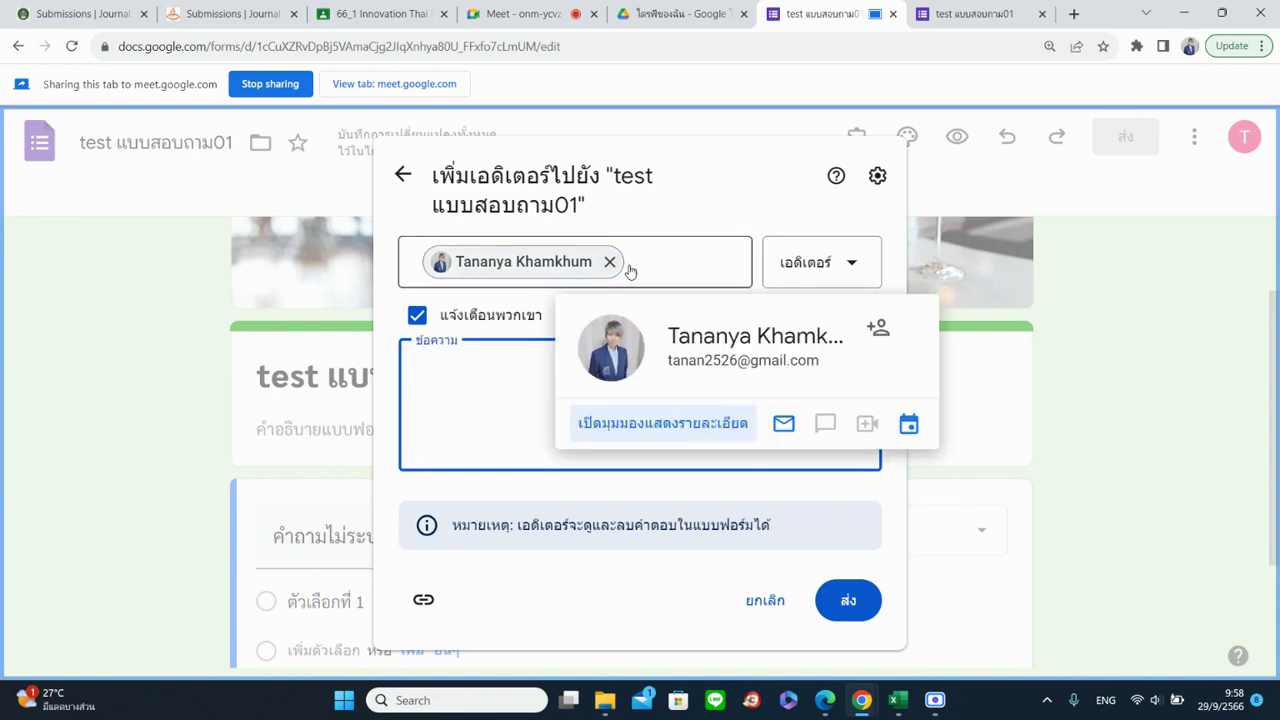
{"action": "left_click", "coordinate": [805, 268]}
{"action": "left_click", "coordinate": [811, 336]}
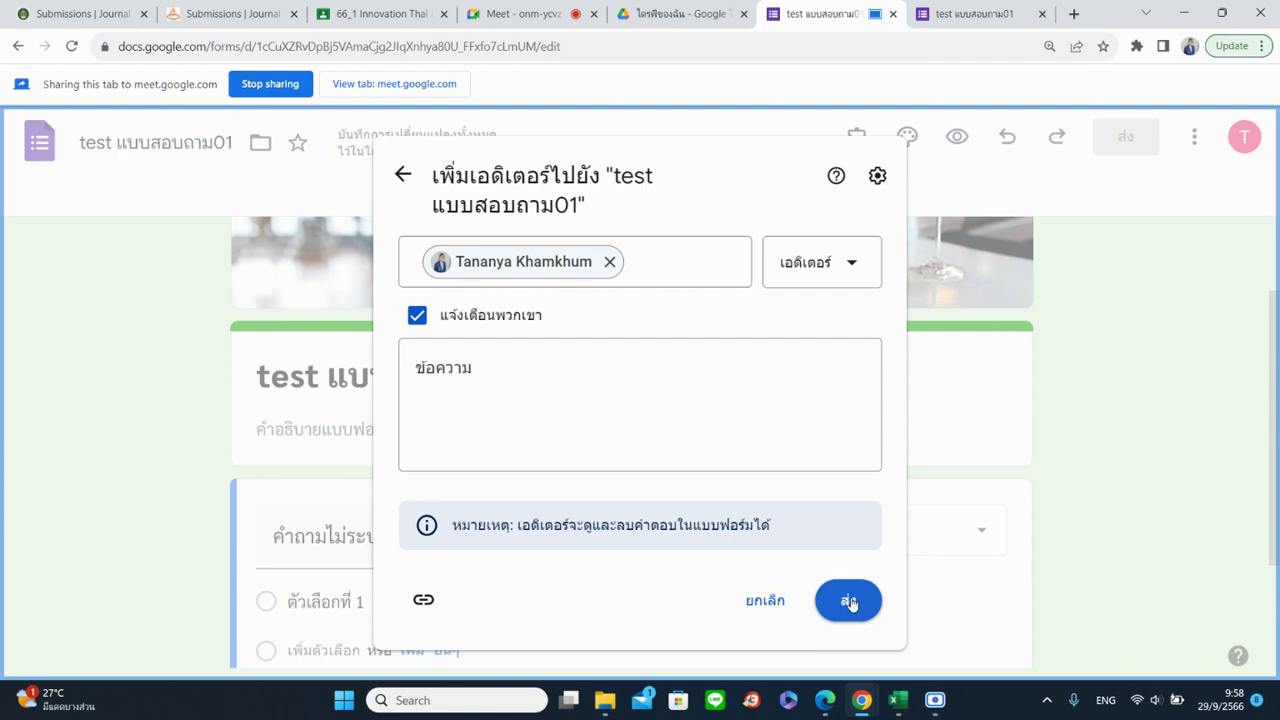
{"action": "mouse_move", "coordinate": [488, 275]}
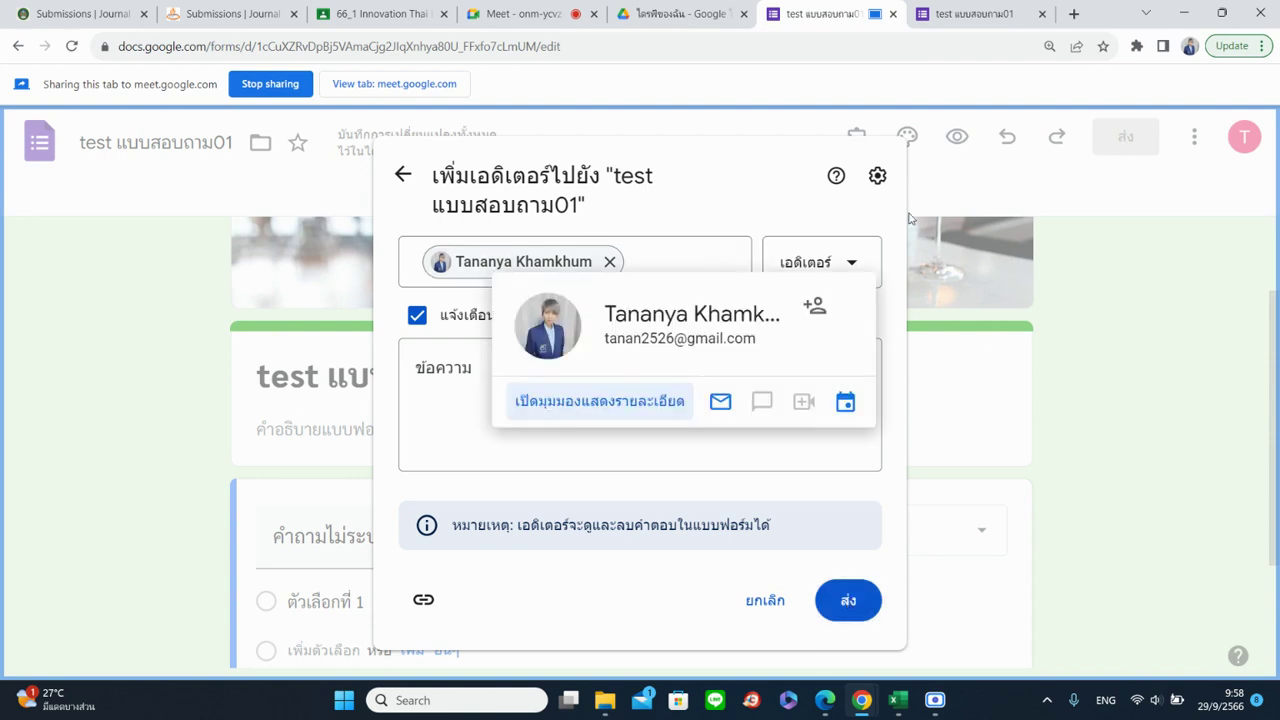
{"action": "left_click", "coordinate": [760, 604]}
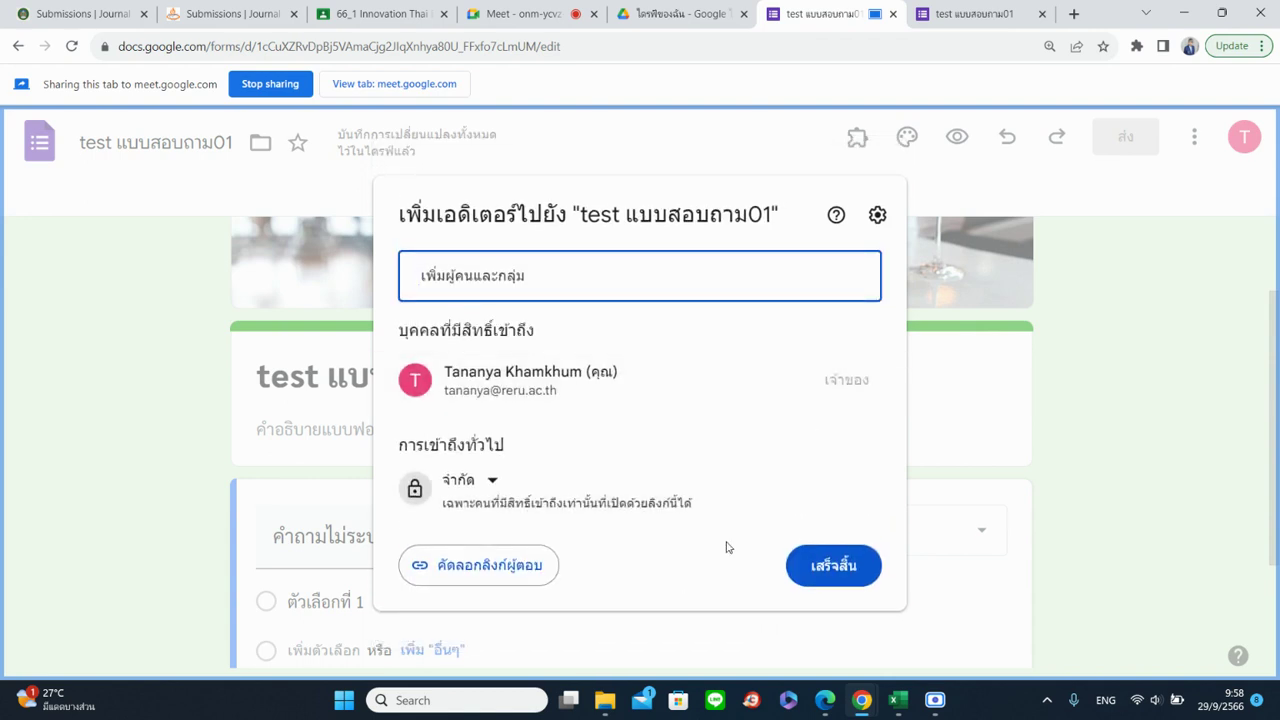
{"action": "left_click", "coordinate": [833, 566]}
{"action": "left_click", "coordinate": [1196, 137]}
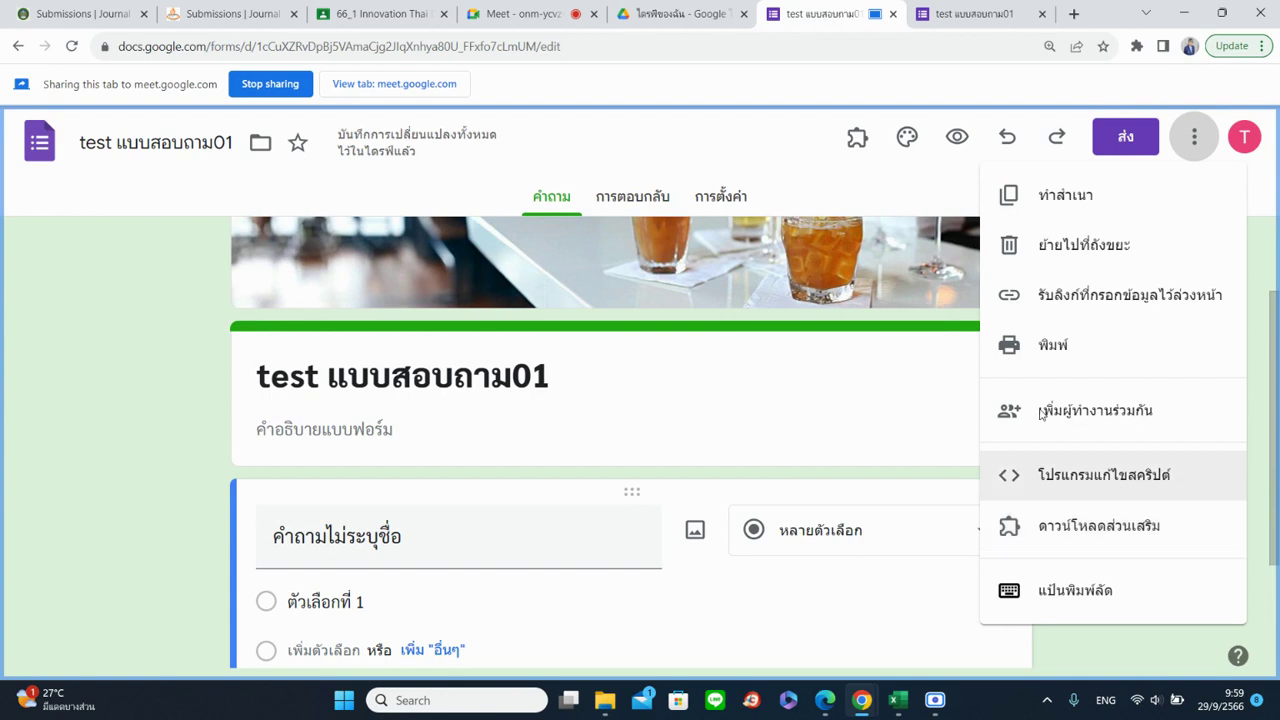
Close the ⋮ menu, glance at the Responses and Settings tabs, then return to Questions
{"action": "left_click", "coordinate": [853, 146]}
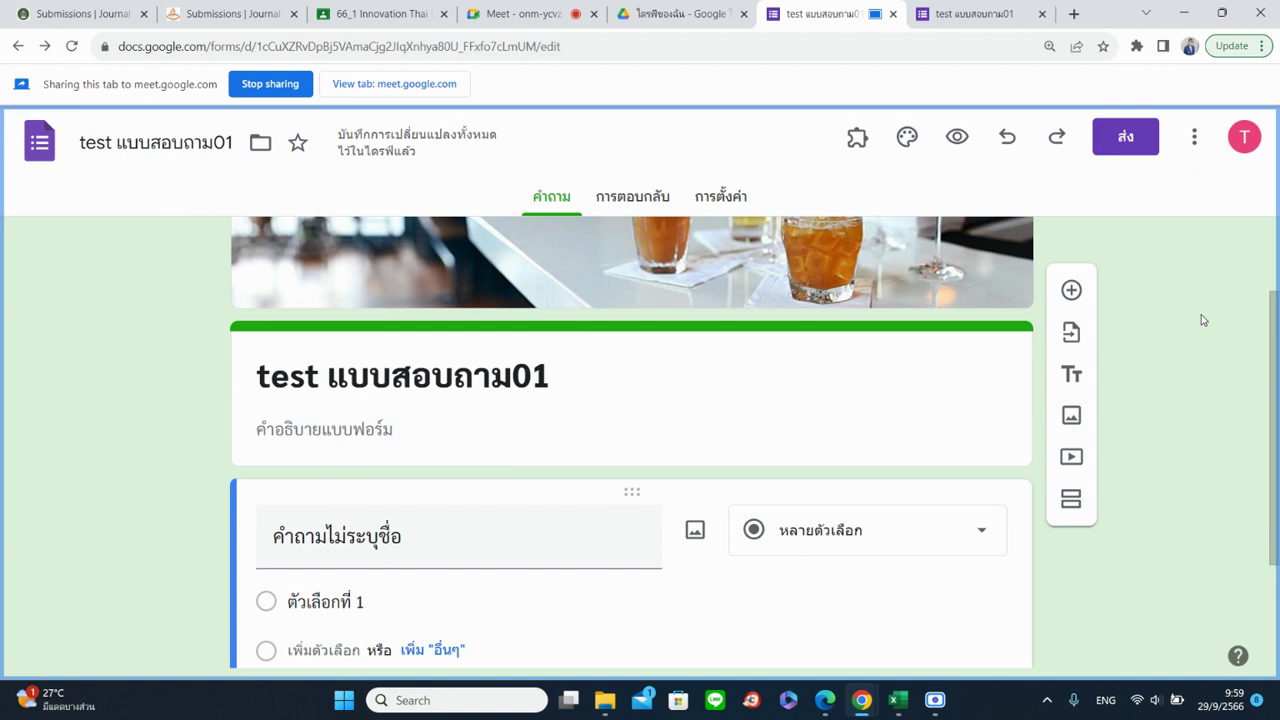
{"action": "left_click", "coordinate": [655, 196]}
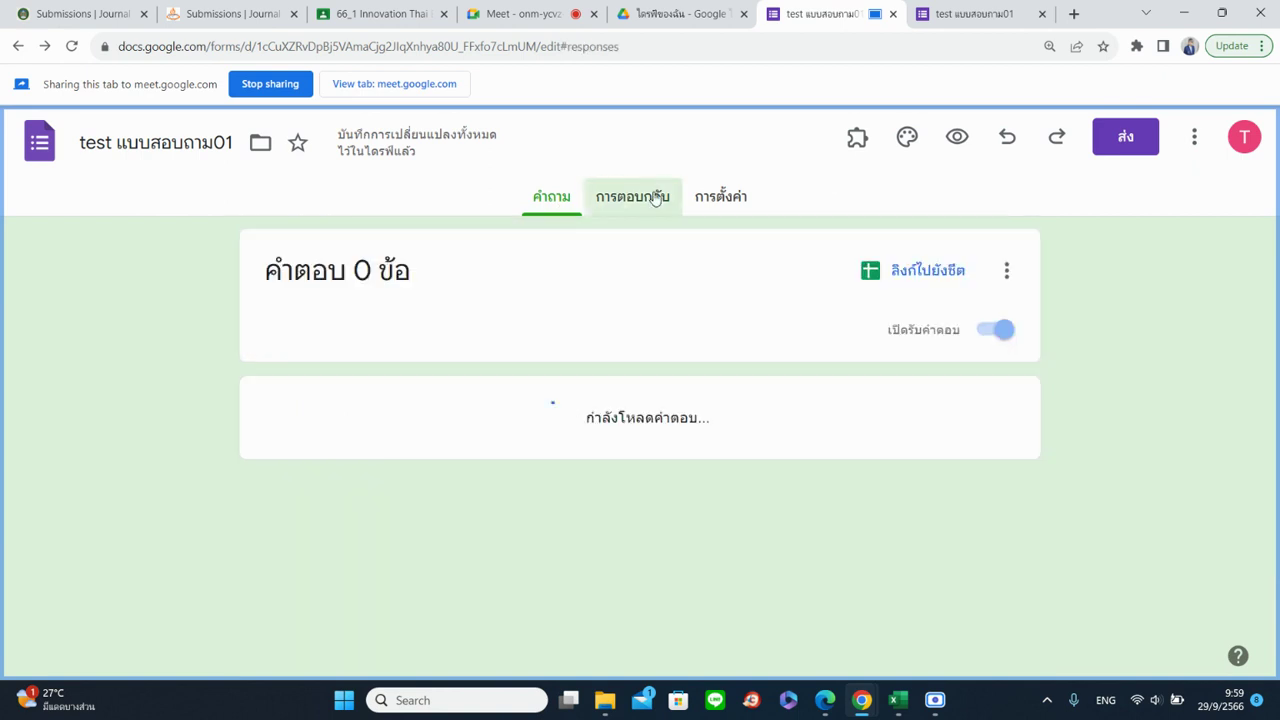
{"action": "left_click", "coordinate": [725, 199]}
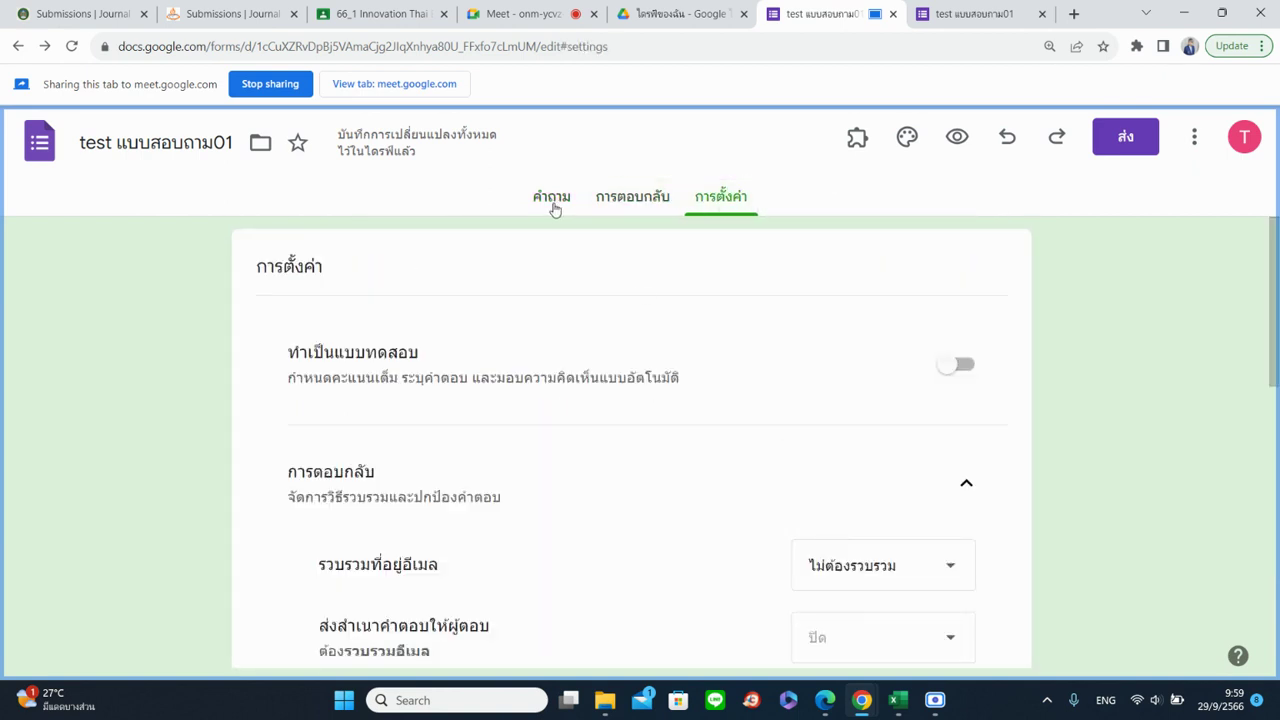
{"action": "left_click", "coordinate": [552, 204]}
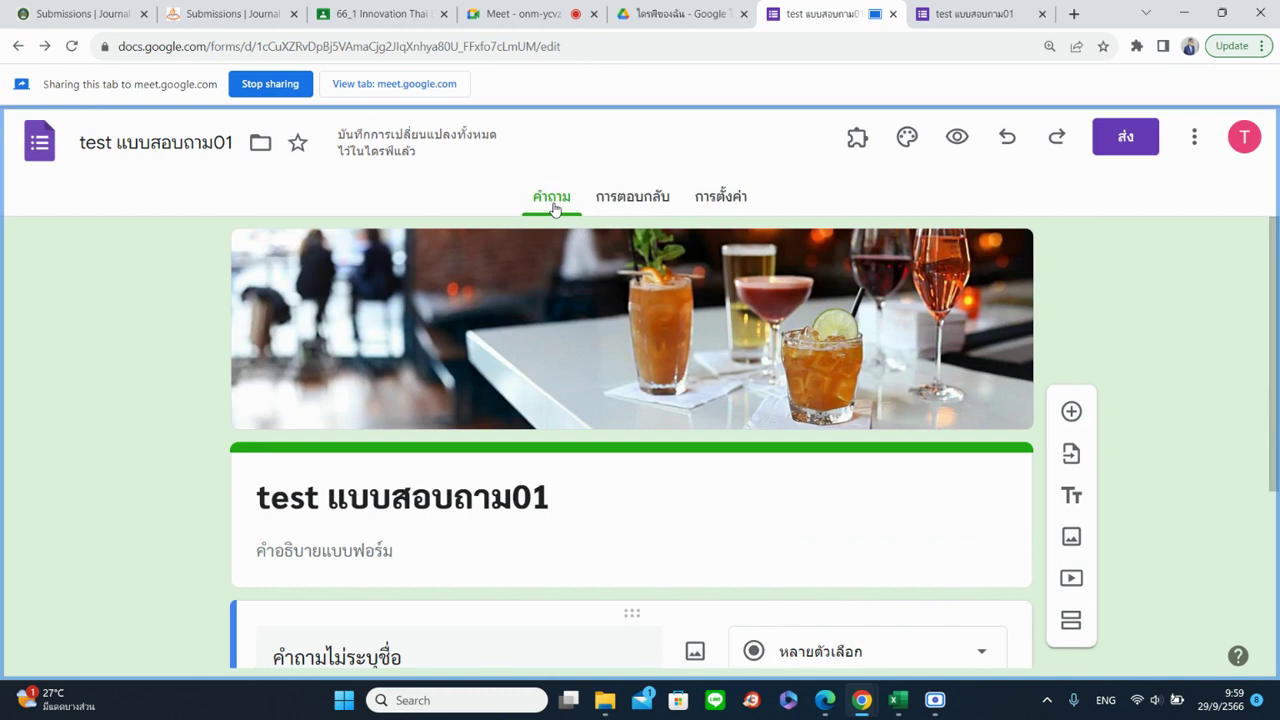
Remove the extra vowel mark from the form name and insert '..' after 'test'
{"action": "scroll", "coordinate": [645, 321], "scroll_direction": "down", "scroll_amount": 2}
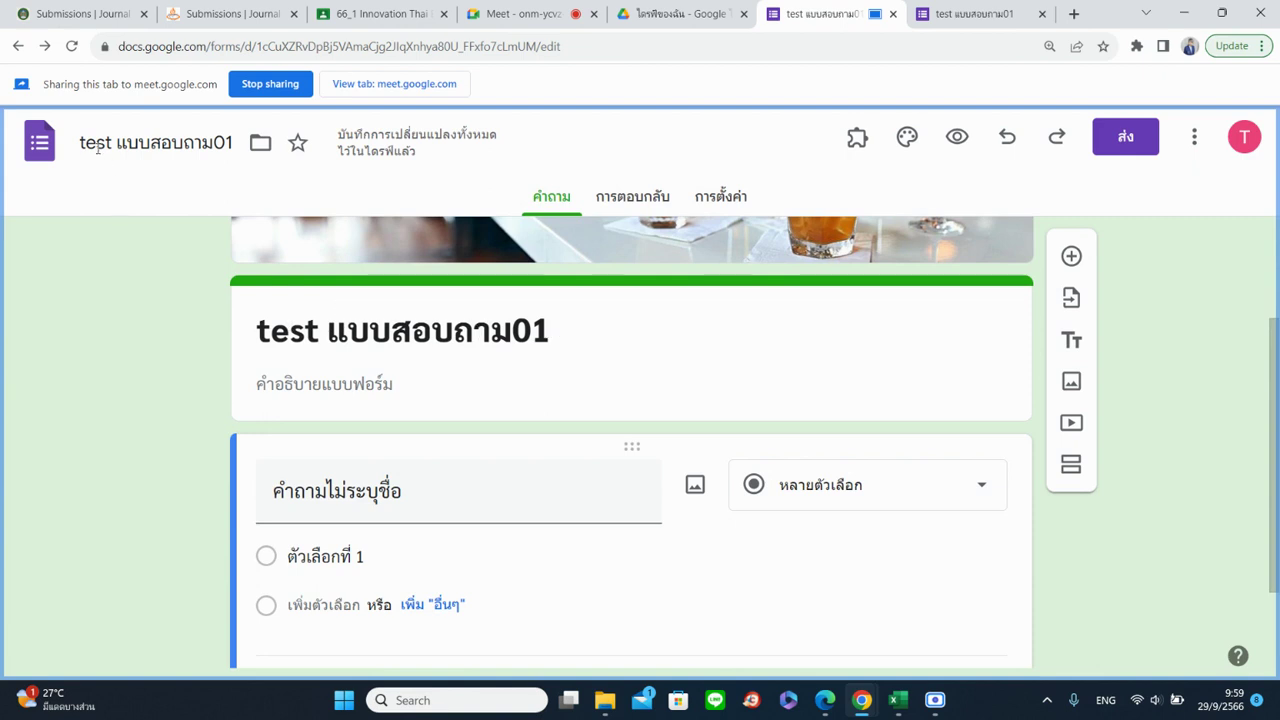
{"action": "left_click", "coordinate": [78, 141]}
{"action": "left_click", "coordinate": [138, 142]}
{"action": "key", "text": "Delete"}
{"action": "left_click", "coordinate": [119, 146]}
{"action": "type", "text": ".."}
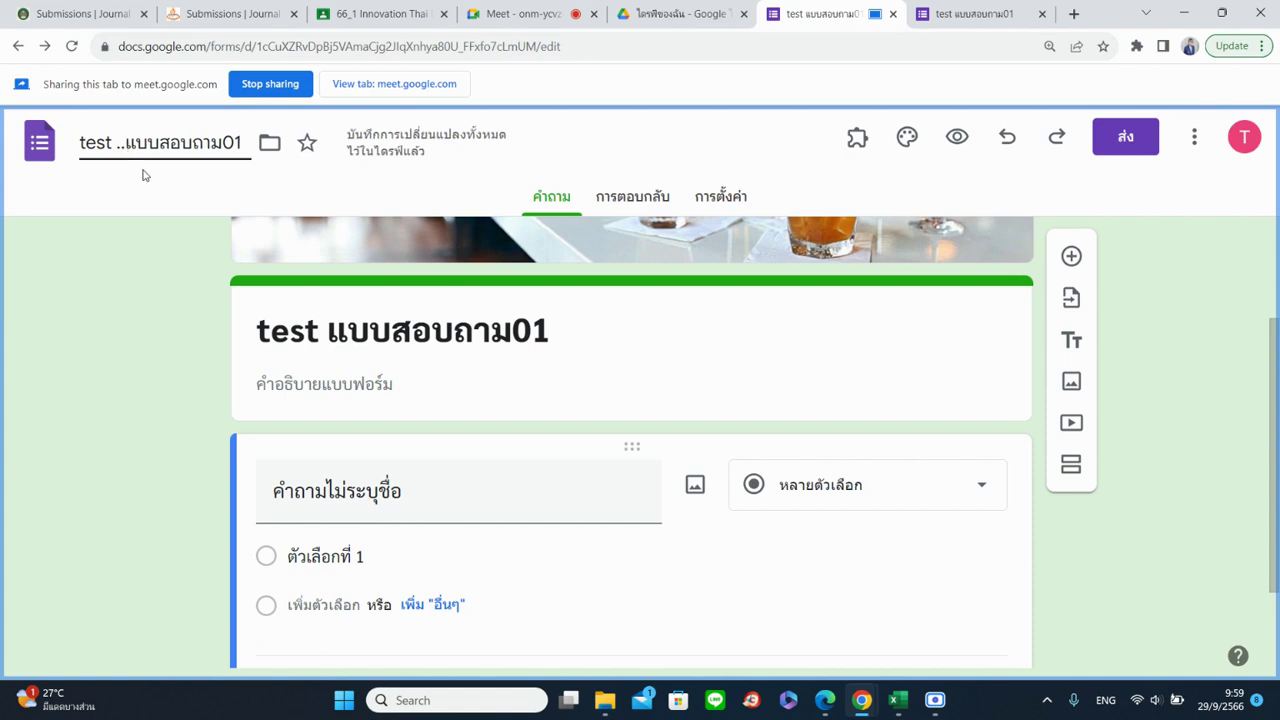
{"action": "left_click", "coordinate": [145, 177]}
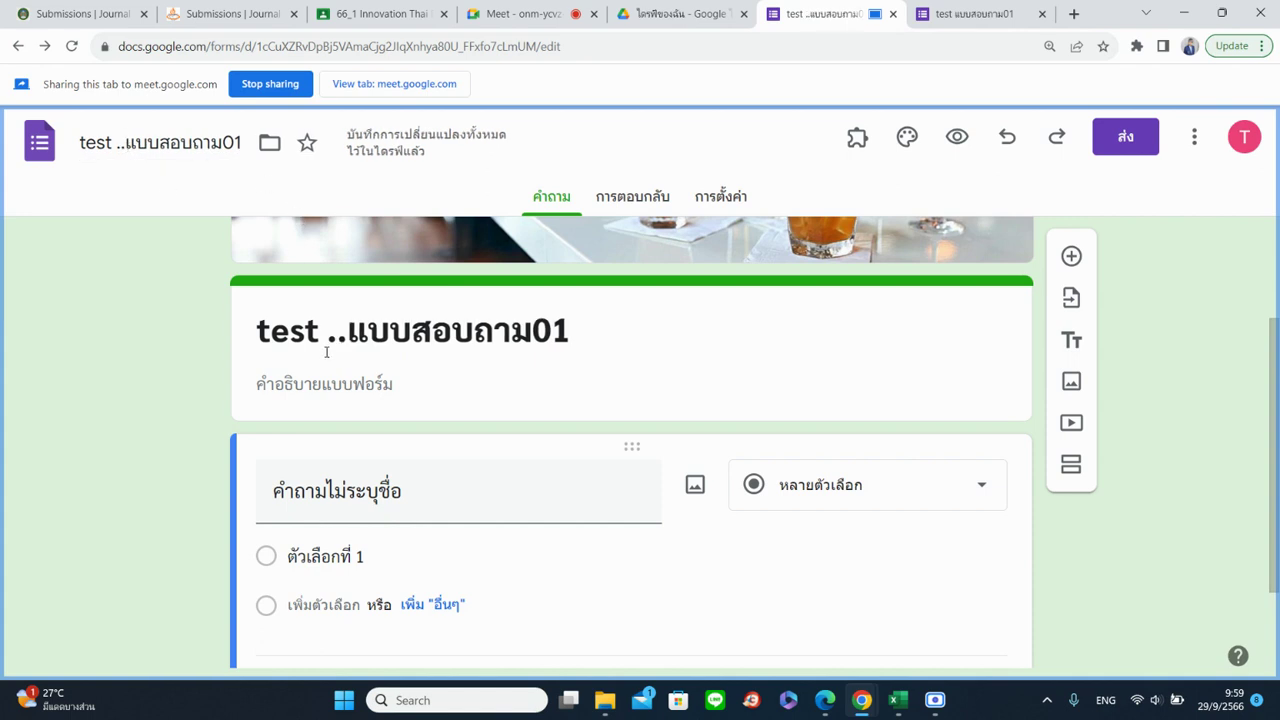
Fix the dots so the form name reads 'test...แบบสอบถาม01', then select the header title's dots
{"action": "left_click", "coordinate": [122, 148]}
{"action": "left_click", "coordinate": [369, 332]}
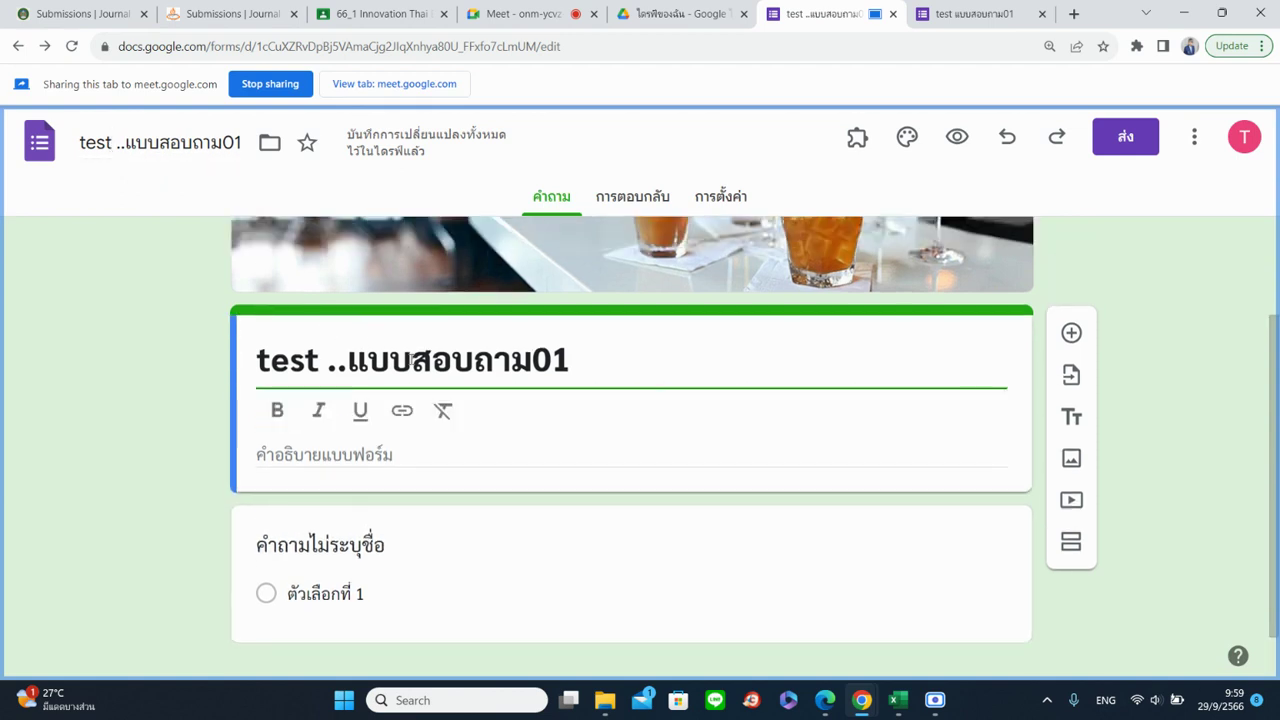
{"action": "left_click_drag", "start_coordinate": [126, 146], "coordinate": [115, 146]}
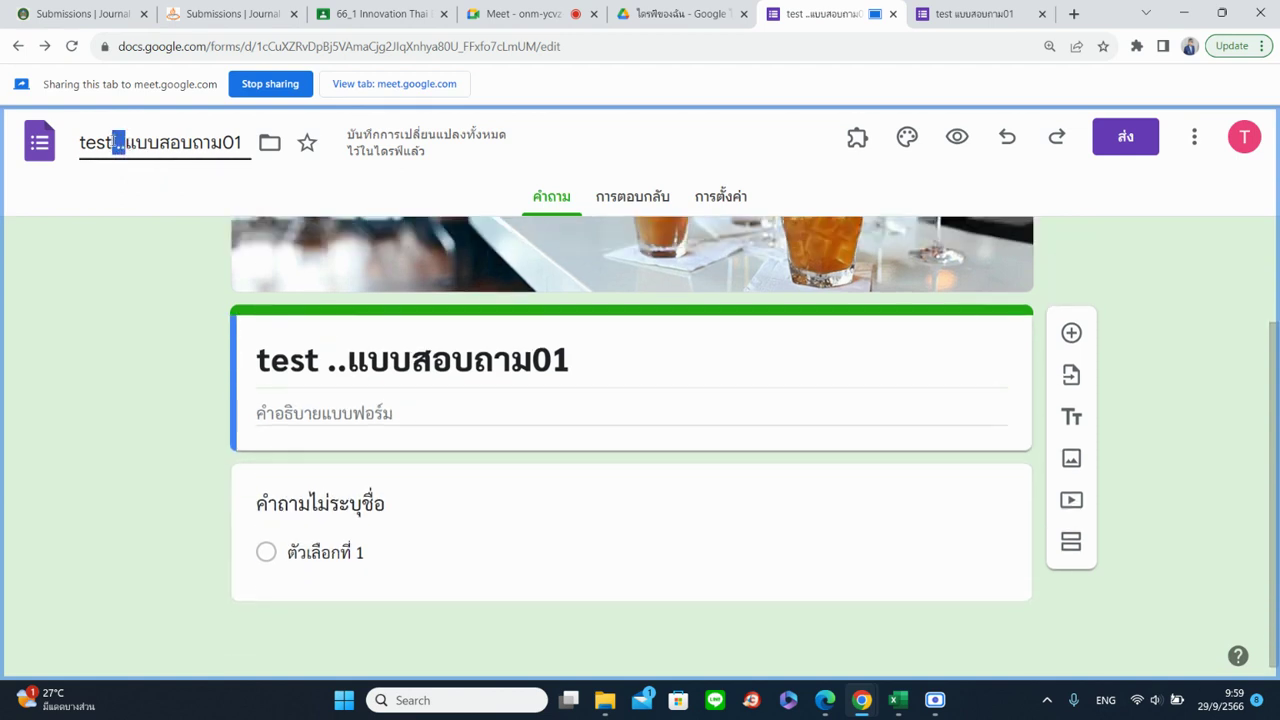
{"action": "key", "text": "BackSpace"}
{"action": "type", "text": "."}
{"action": "left_click", "coordinate": [95, 312]}
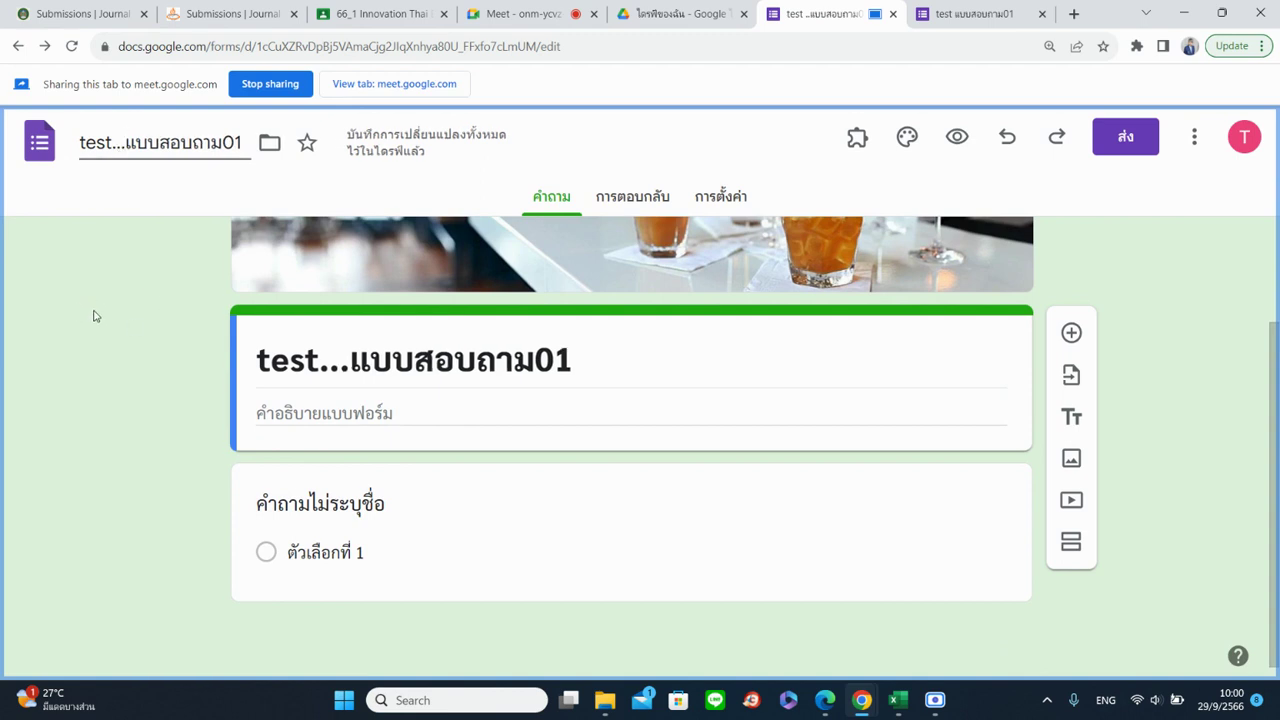
{"action": "left_click_drag", "start_coordinate": [319, 368], "coordinate": [350, 368]}
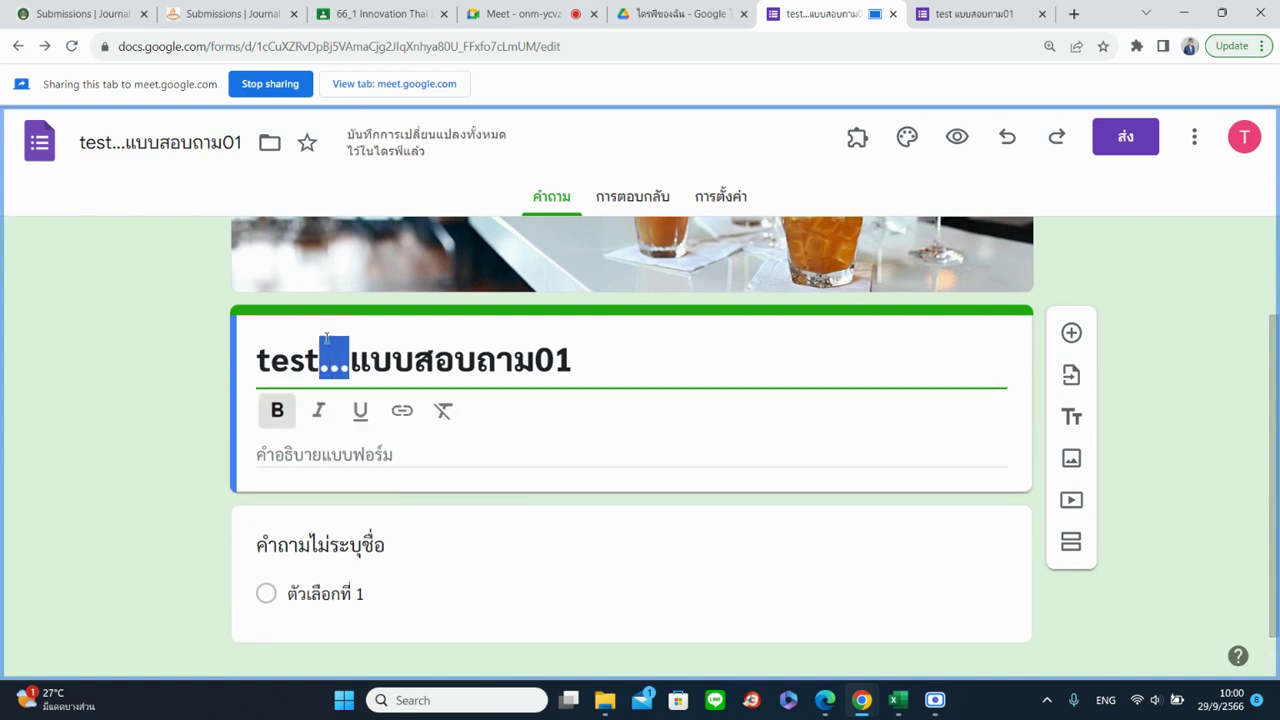
Leave the title unchanged, view Responses, then open Settings and collapse its Responses section
{"action": "left_click", "coordinate": [170, 352]}
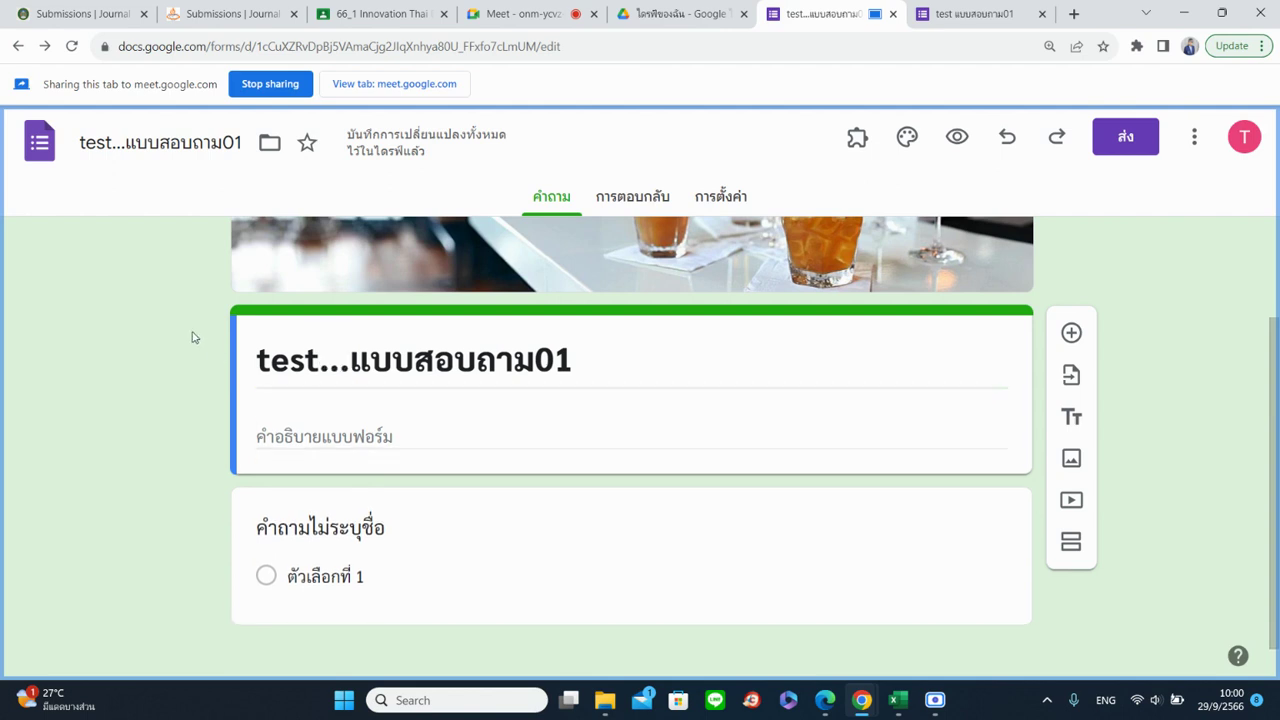
{"action": "left_click", "coordinate": [629, 199]}
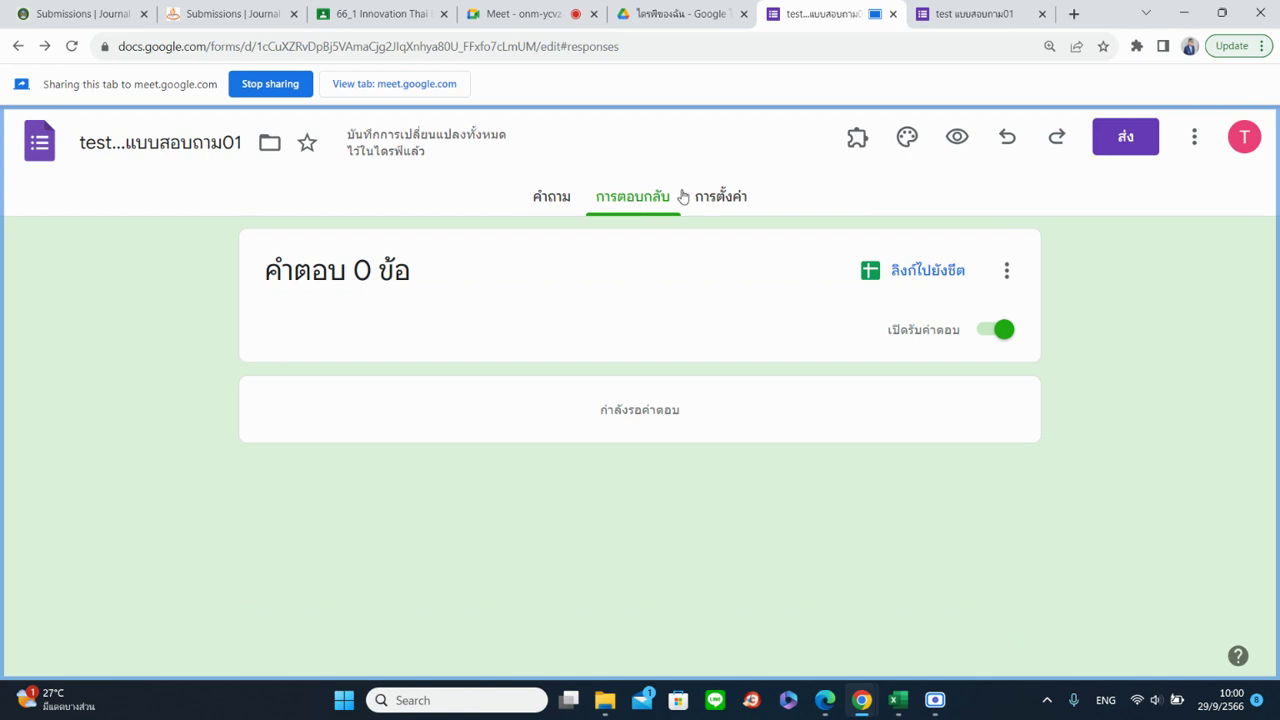
{"action": "left_click", "coordinate": [723, 214]}
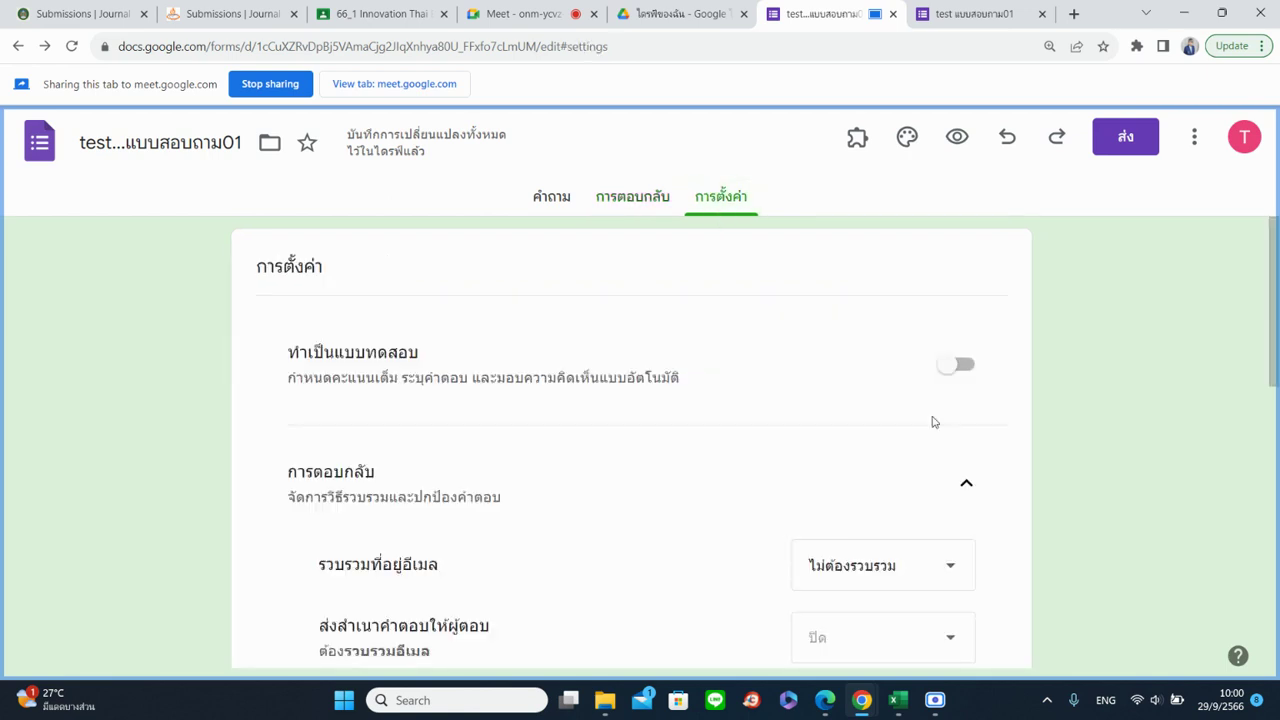
{"action": "left_click", "coordinate": [966, 483]}
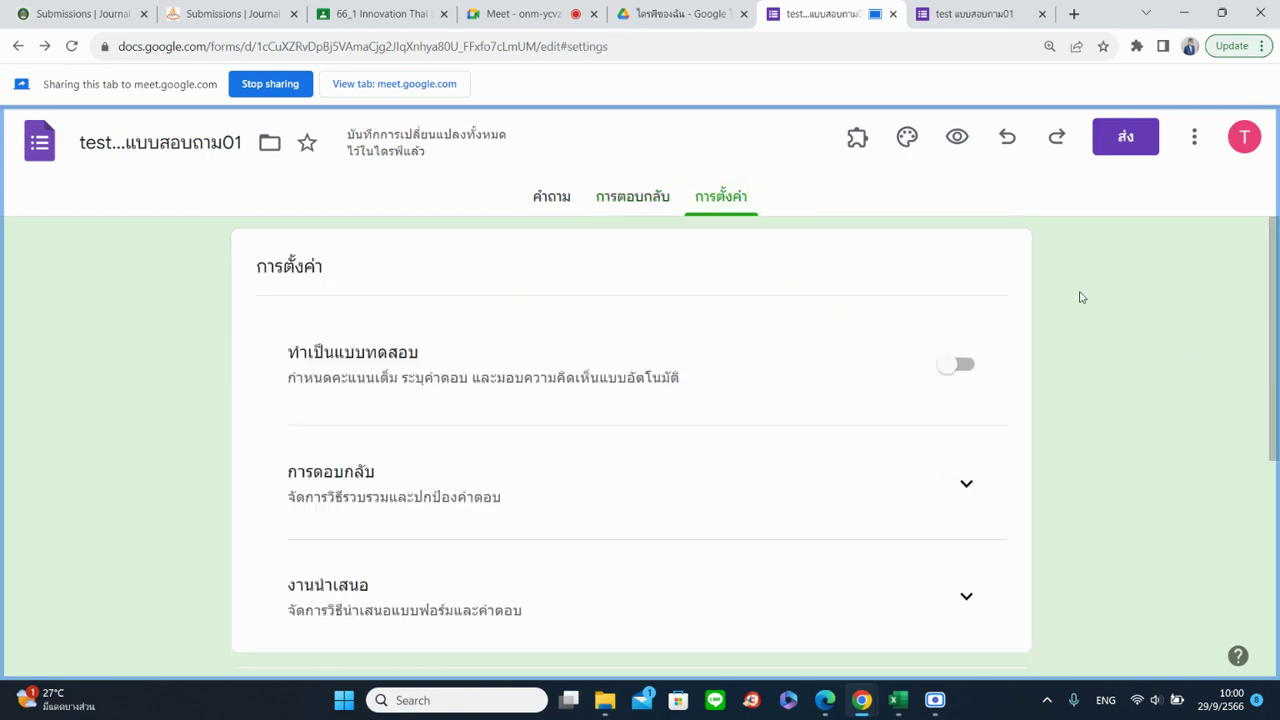
{"action": "scroll", "coordinate": [1100, 285], "scroll_direction": "down", "scroll_amount": 2}
{"action": "scroll", "coordinate": [1155, 420], "scroll_direction": "down", "scroll_amount": 2}
{"action": "scroll", "coordinate": [1155, 420], "scroll_direction": "up", "scroll_amount": 4}
{"action": "left_click", "coordinate": [960, 368]}
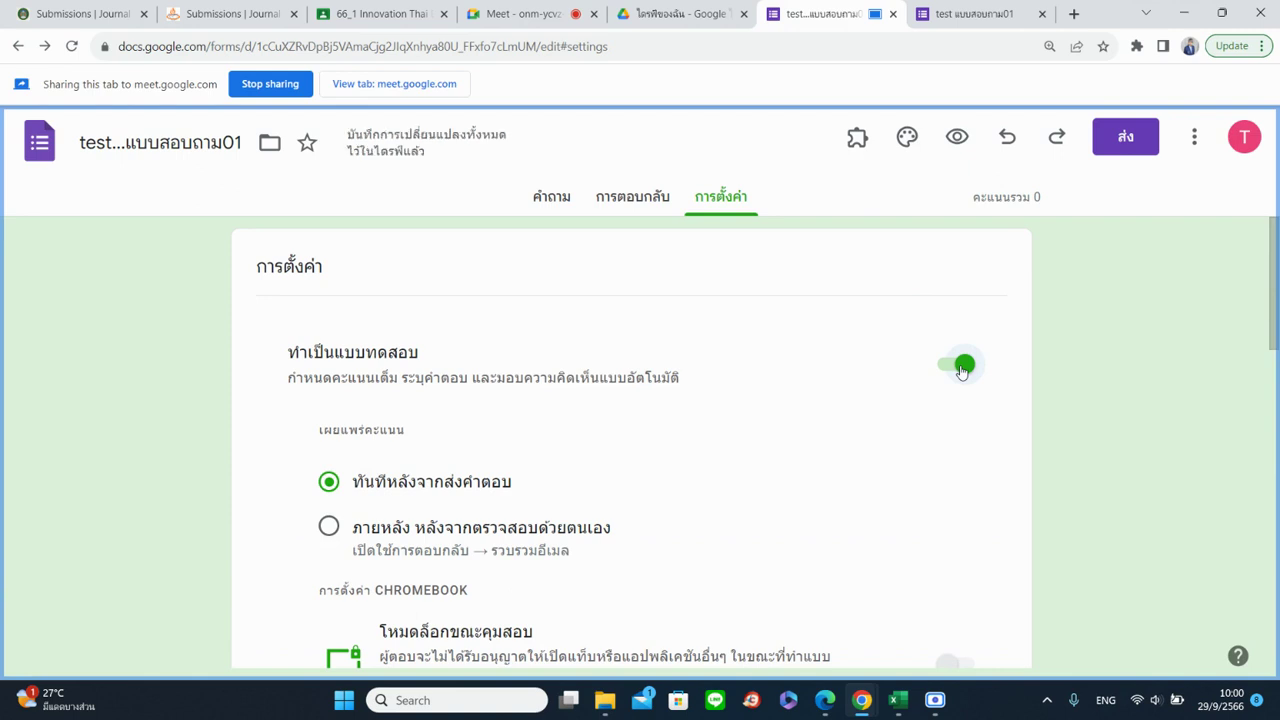
{"action": "scroll", "coordinate": [961, 372], "scroll_direction": "down", "scroll_amount": 3}
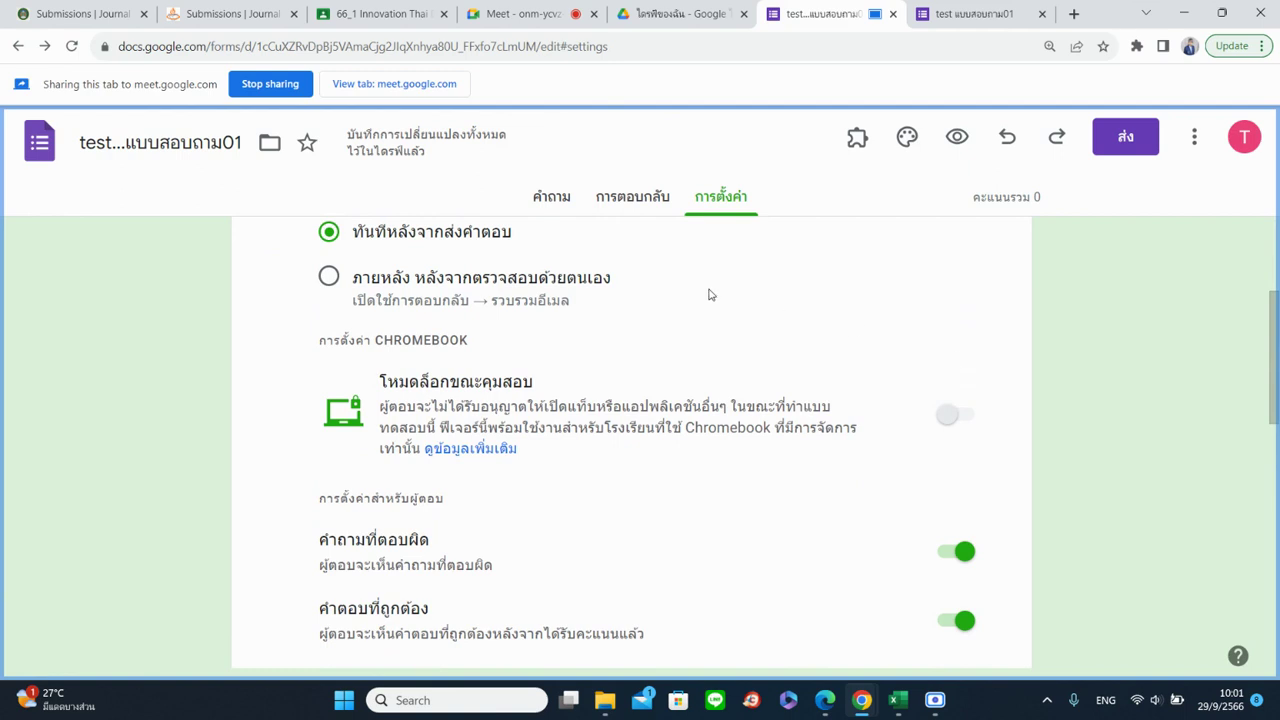
{"action": "left_click", "coordinate": [553, 206]}
{"action": "scroll", "coordinate": [545, 565], "scroll_direction": "down", "scroll_amount": 2}
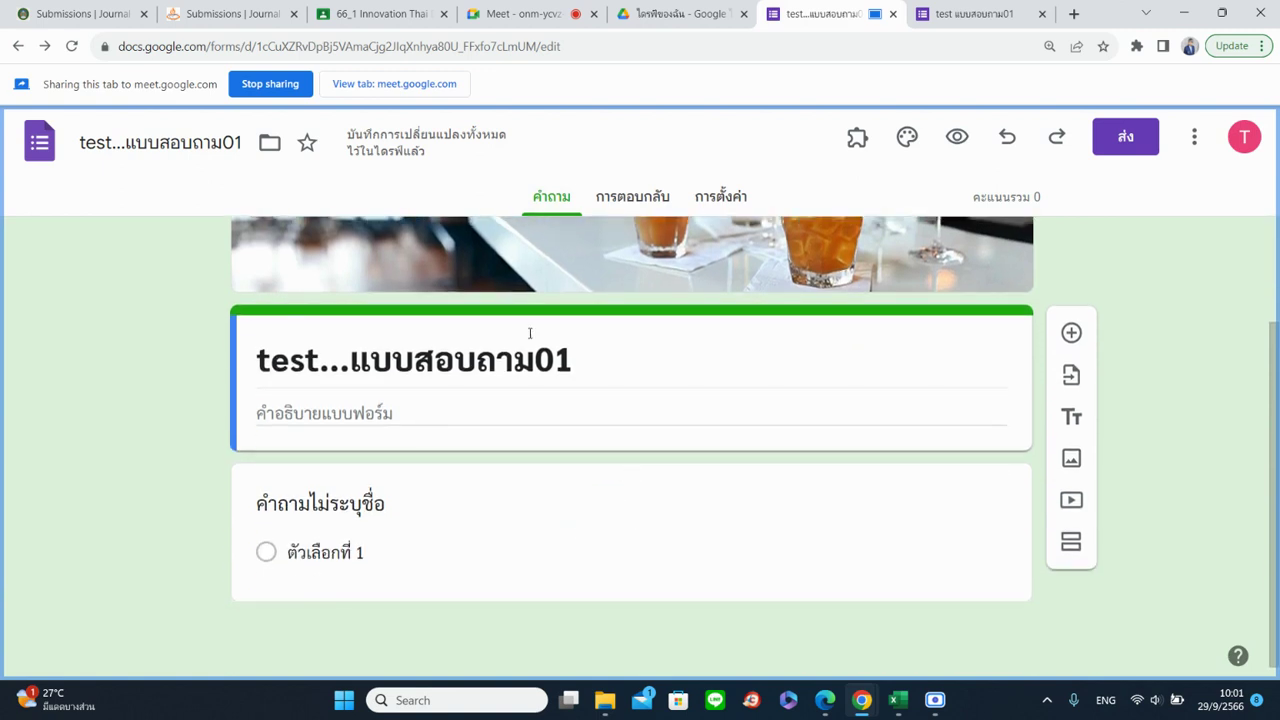
{"action": "left_click", "coordinate": [728, 205]}
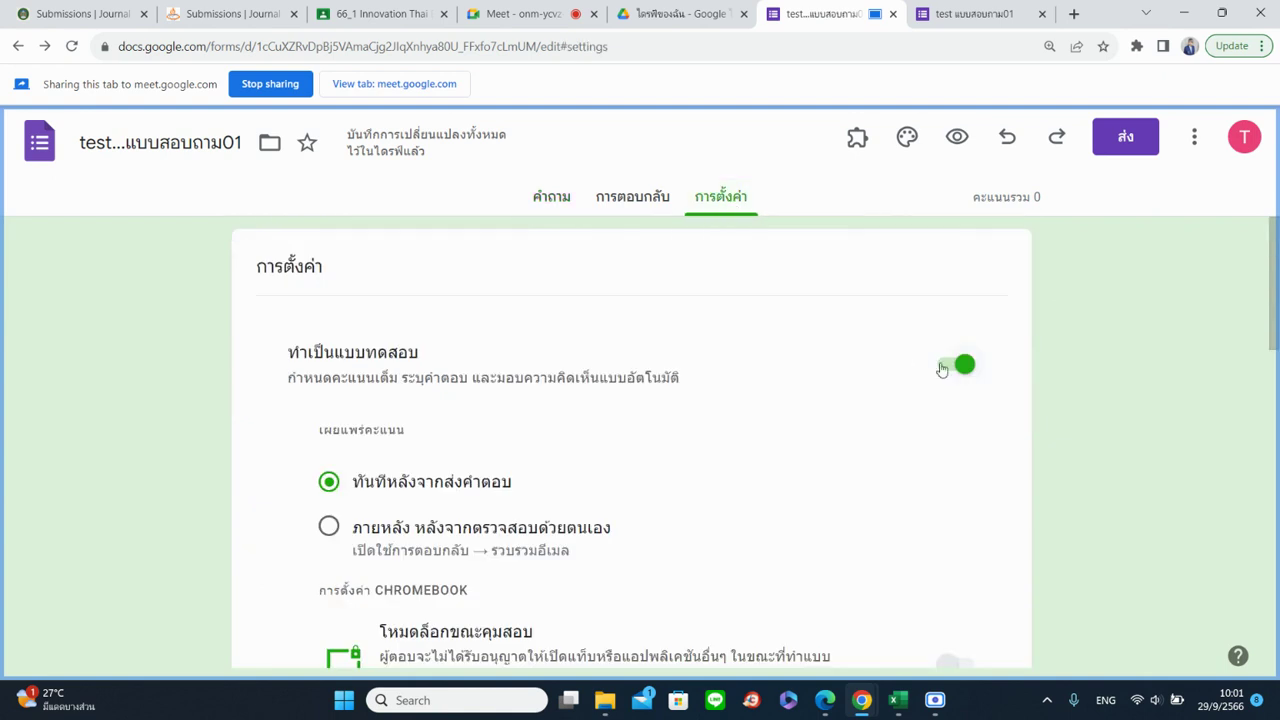
{"action": "left_click", "coordinate": [945, 366]}
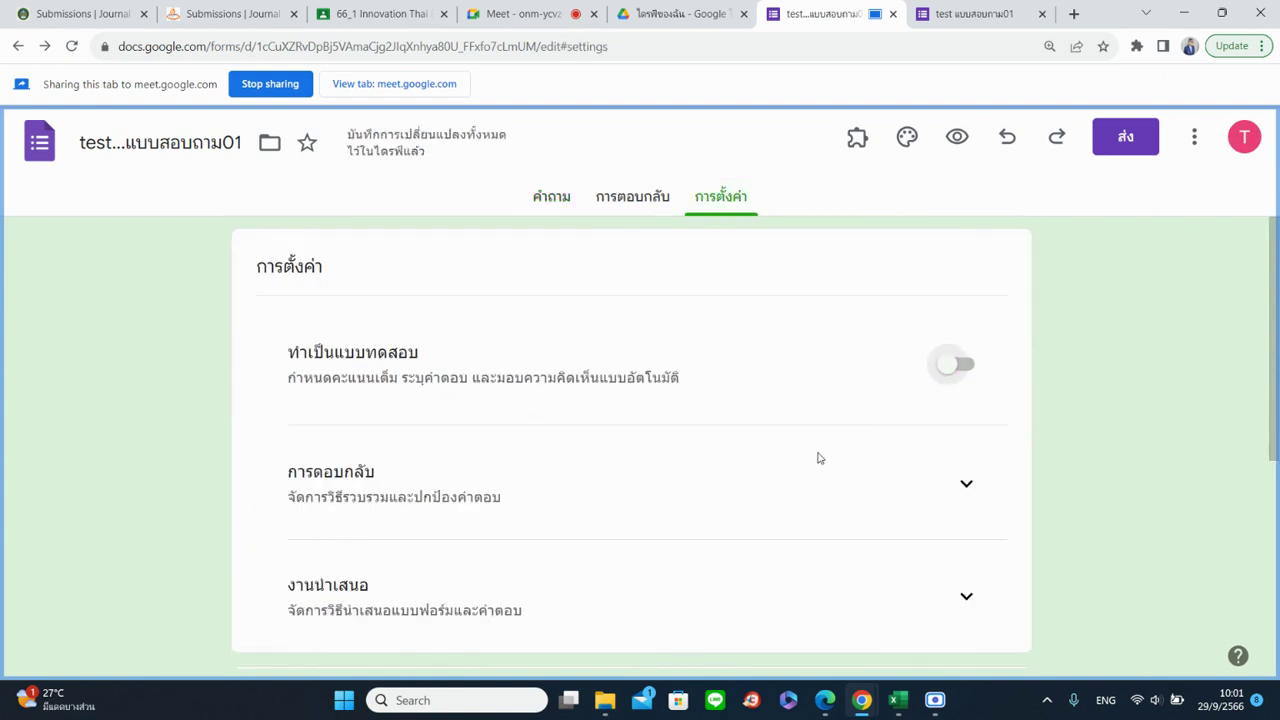
Expand Responses settings and try Collect email addresses as Verified, then as Responder input
{"action": "left_click", "coordinate": [966, 484]}
{"action": "scroll", "coordinate": [853, 463], "scroll_direction": "down", "scroll_amount": 2}
{"action": "left_click", "coordinate": [853, 399]}
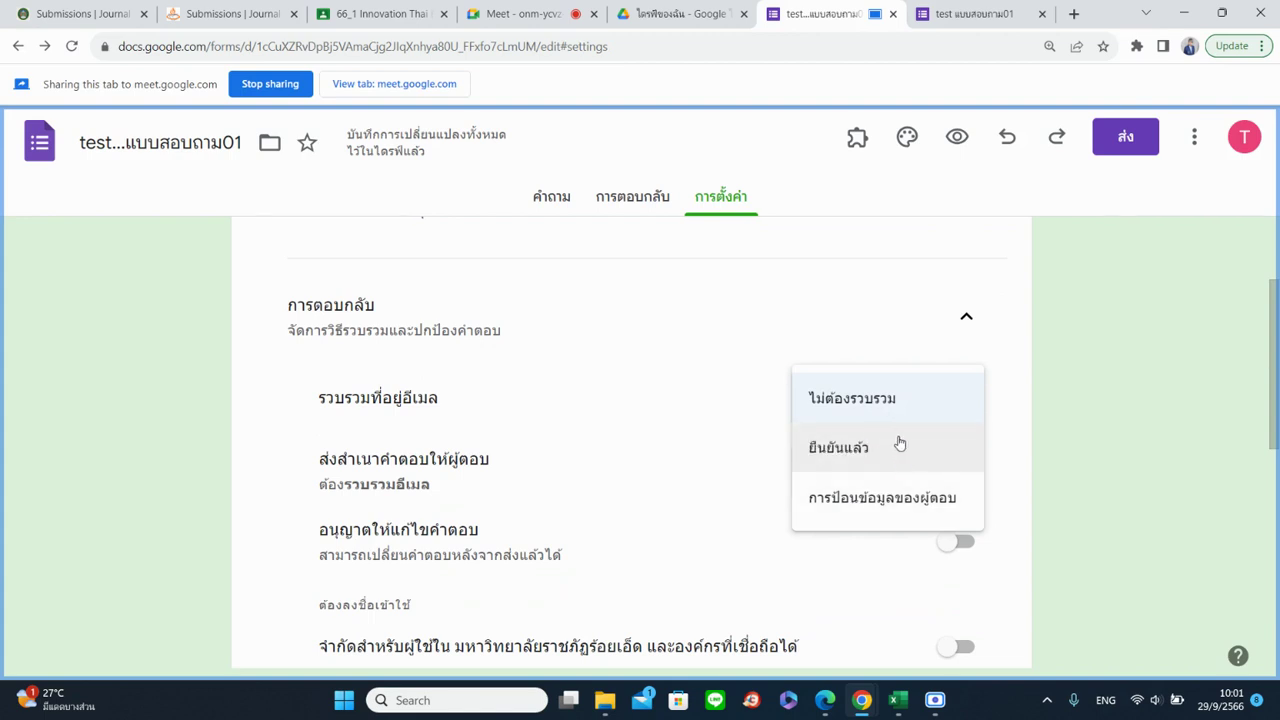
{"action": "left_click", "coordinate": [899, 446]}
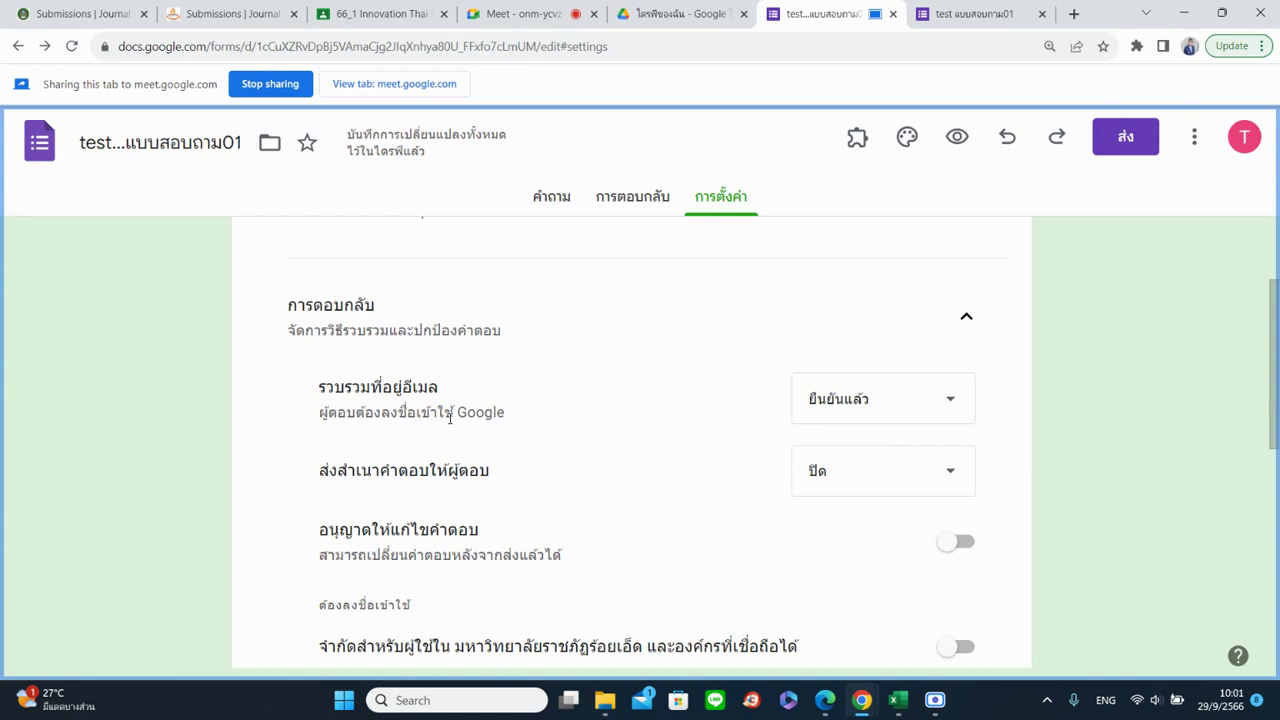
{"action": "left_click", "coordinate": [853, 408]}
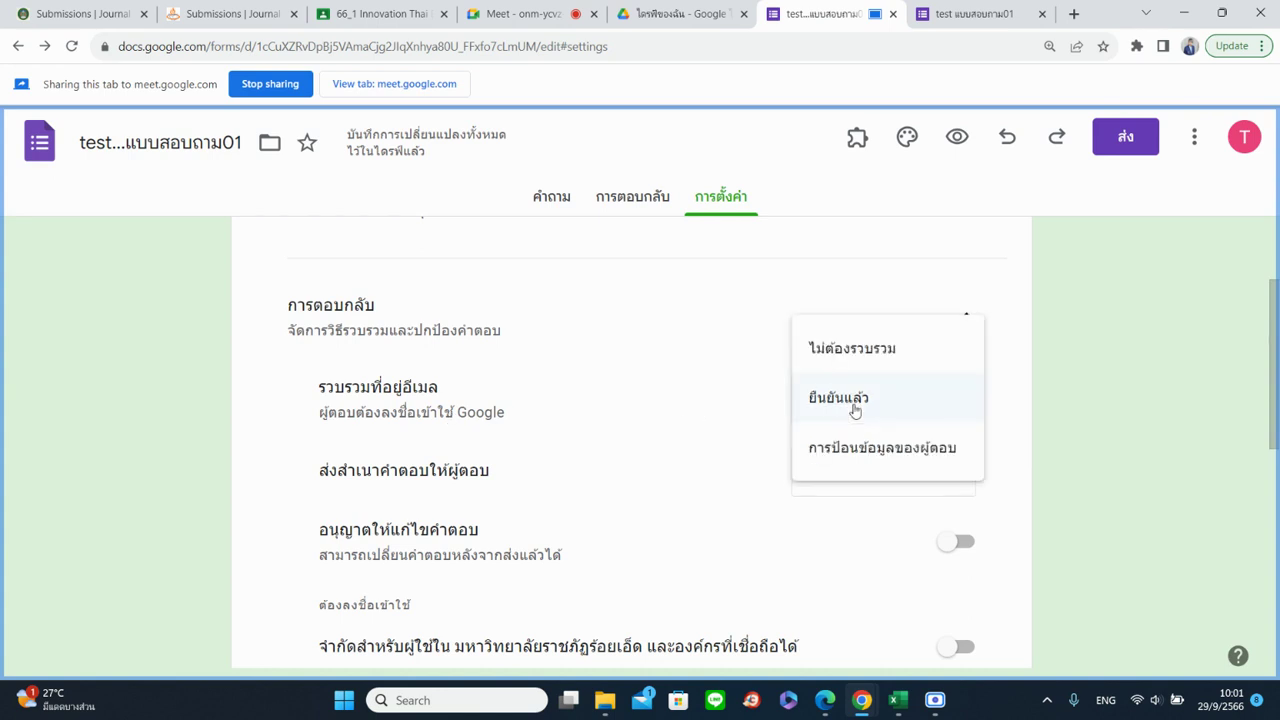
{"action": "left_click", "coordinate": [869, 469]}
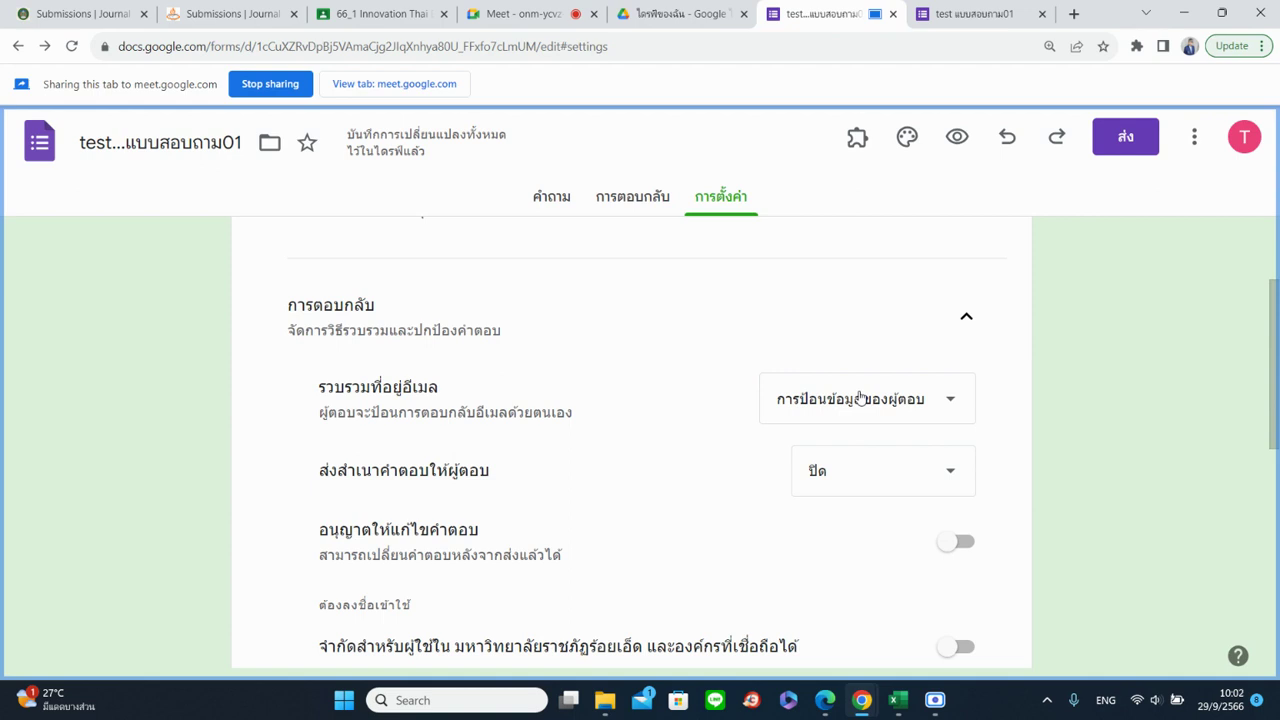
Switch email collection to Do not collect, then to Verified (ยืนยันแล้ว), and open Send responders a copy
{"action": "scroll", "coordinate": [860, 397], "scroll_direction": "up", "scroll_amount": 1}
{"action": "right_click", "coordinate": [860, 397]}
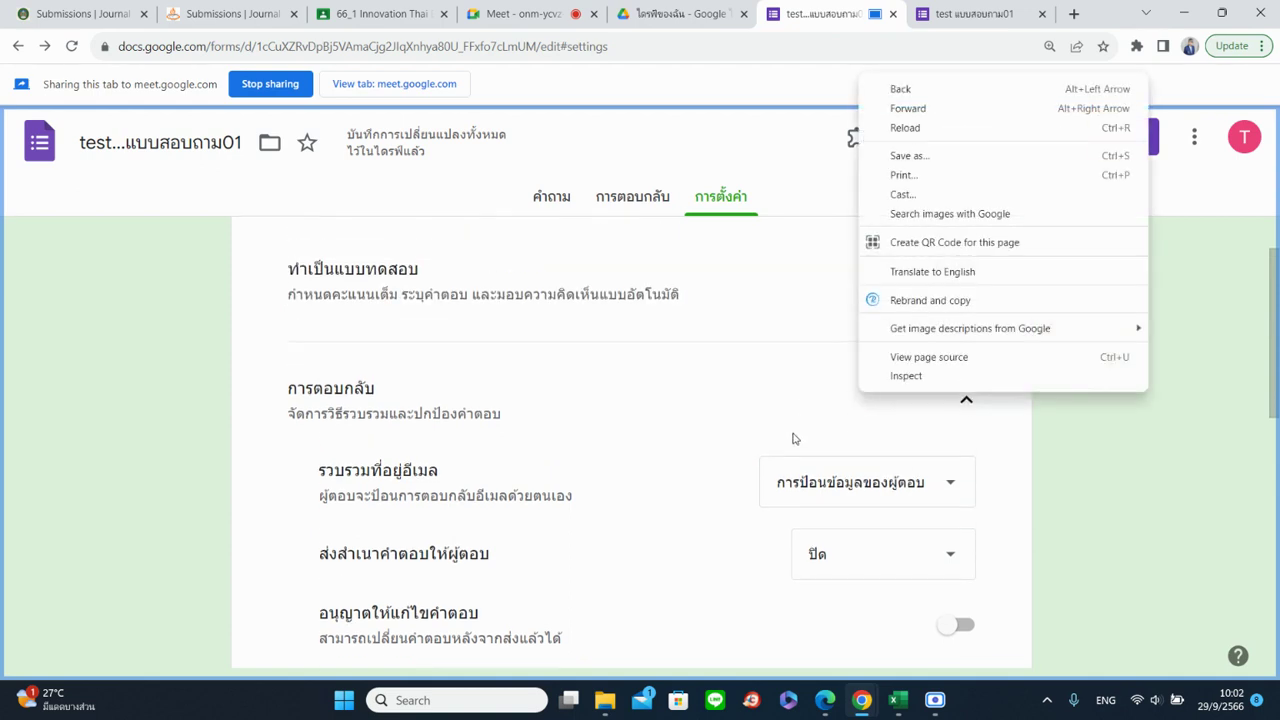
{"action": "left_click", "coordinate": [800, 443]}
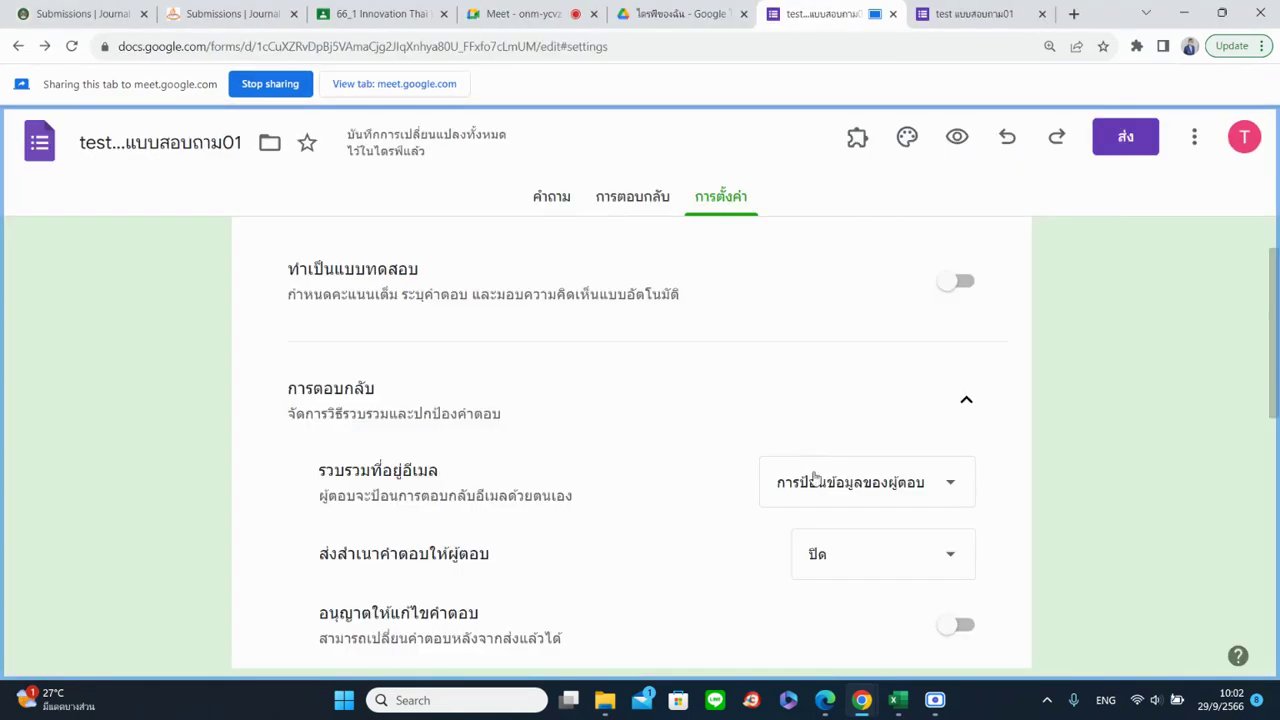
{"action": "left_click", "coordinate": [814, 481]}
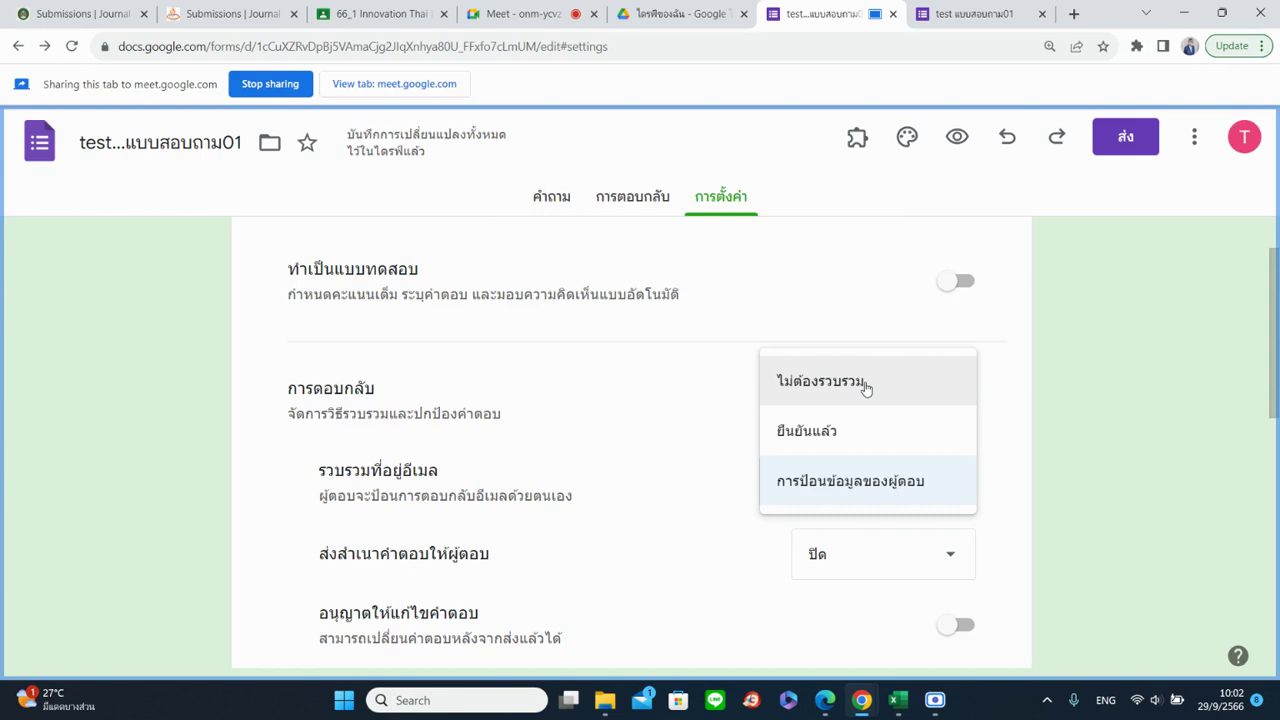
{"action": "left_click", "coordinate": [866, 389]}
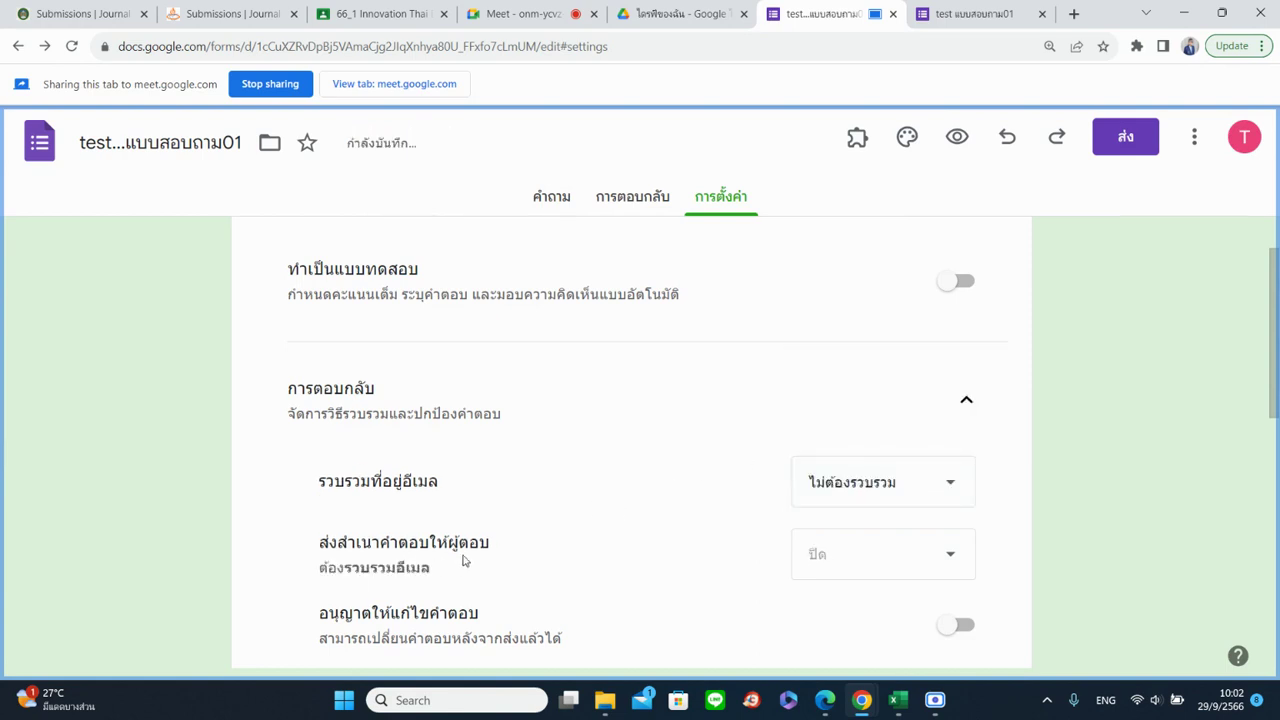
{"action": "scroll", "coordinate": [463, 561], "scroll_direction": "down", "scroll_amount": 2}
{"action": "left_click", "coordinate": [857, 337]}
{"action": "left_click", "coordinate": [862, 364]}
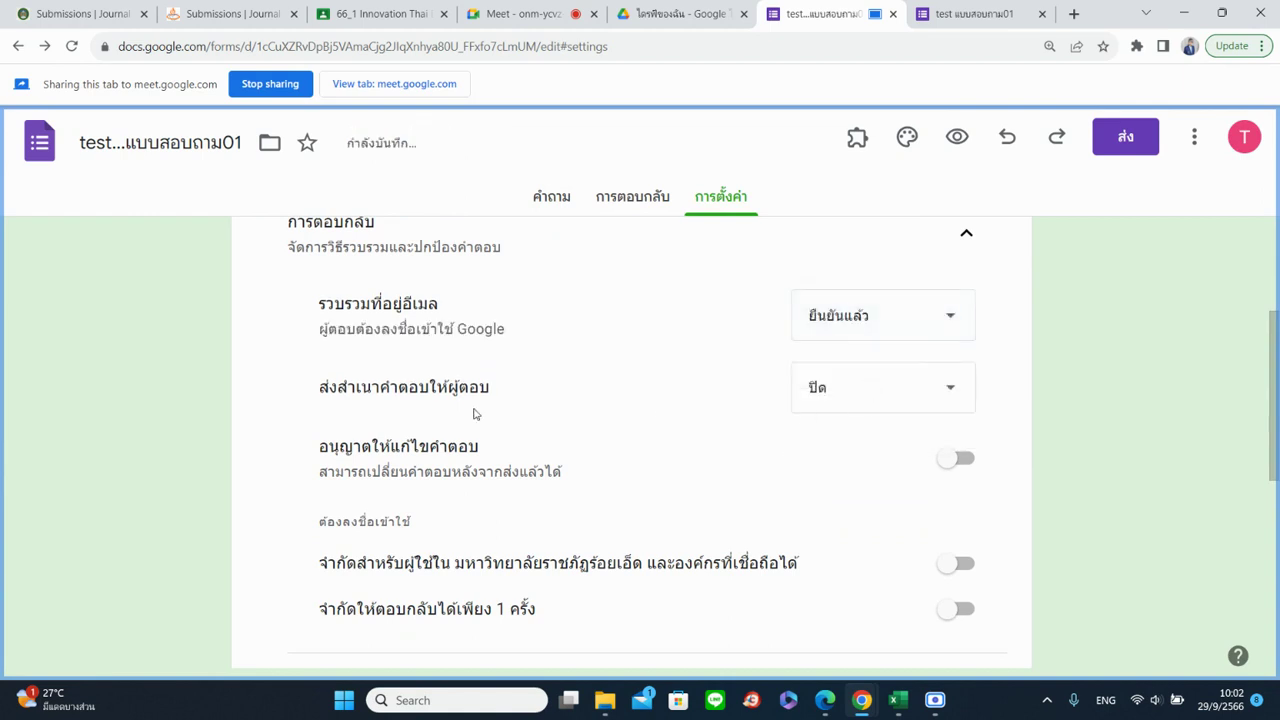
{"action": "left_click", "coordinate": [836, 404]}
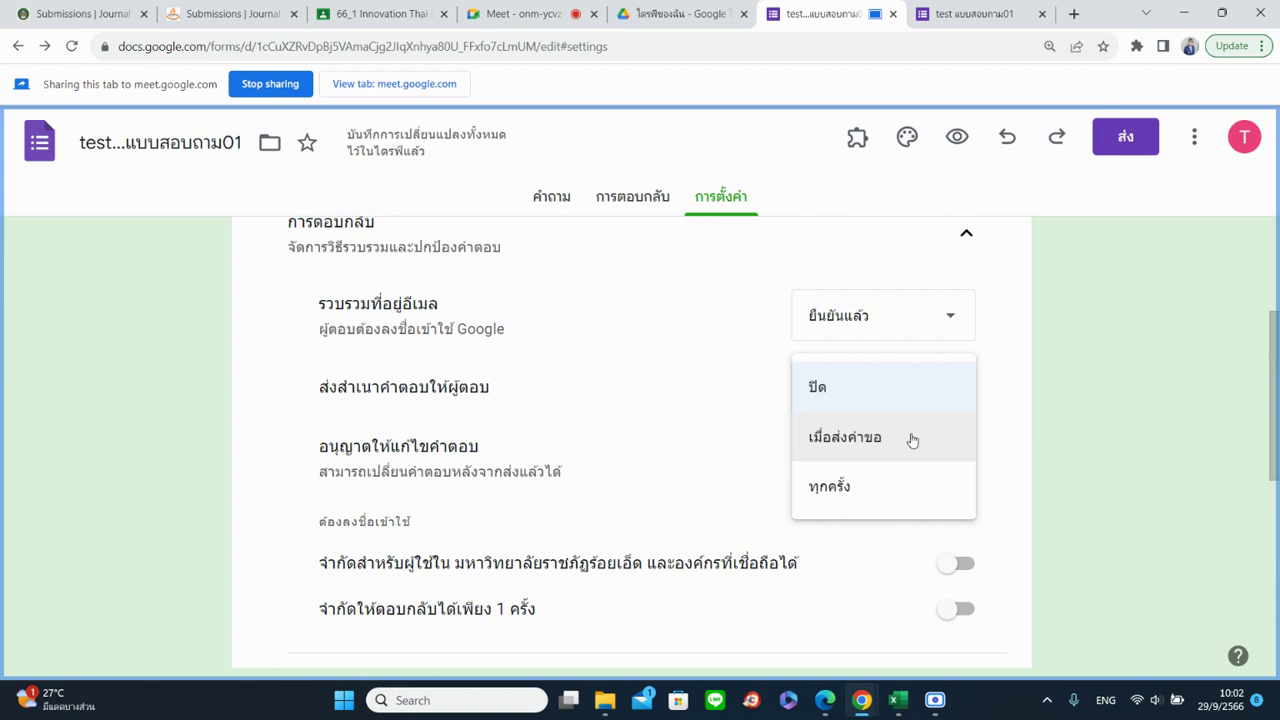
Set Send responders a copy to Always, then back to Off
{"action": "left_click", "coordinate": [900, 500]}
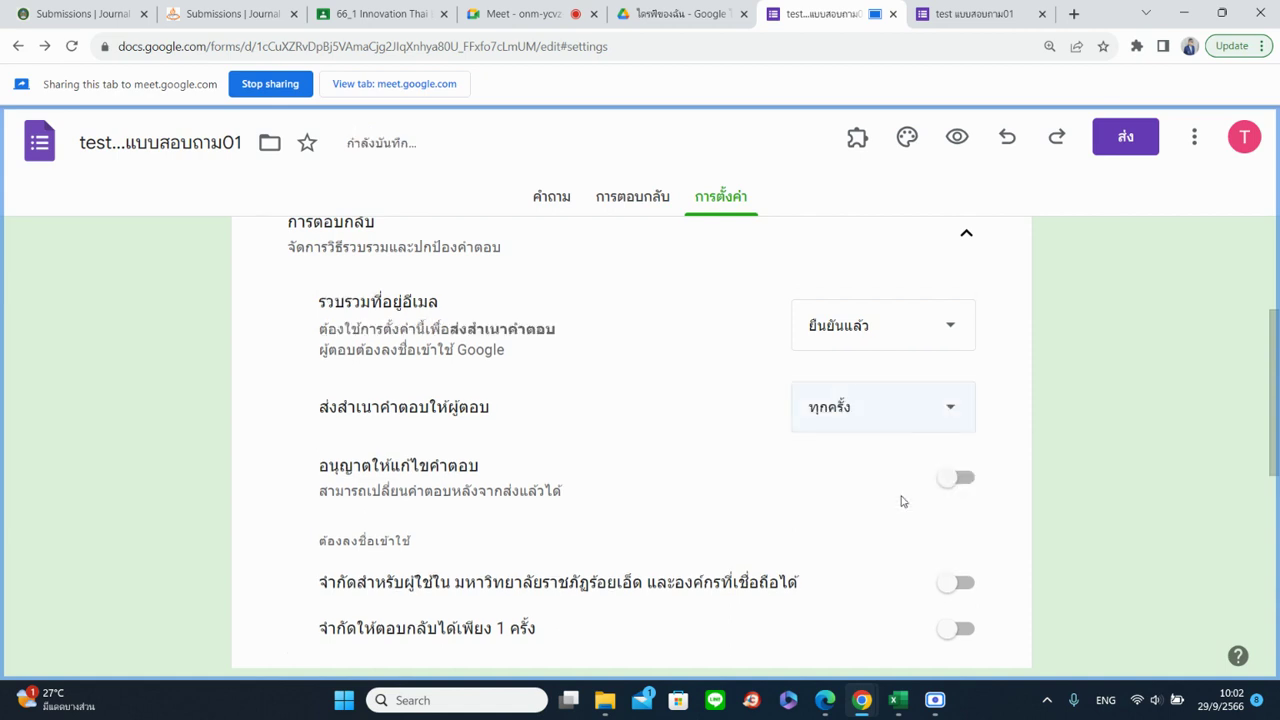
{"action": "left_click", "coordinate": [903, 423]}
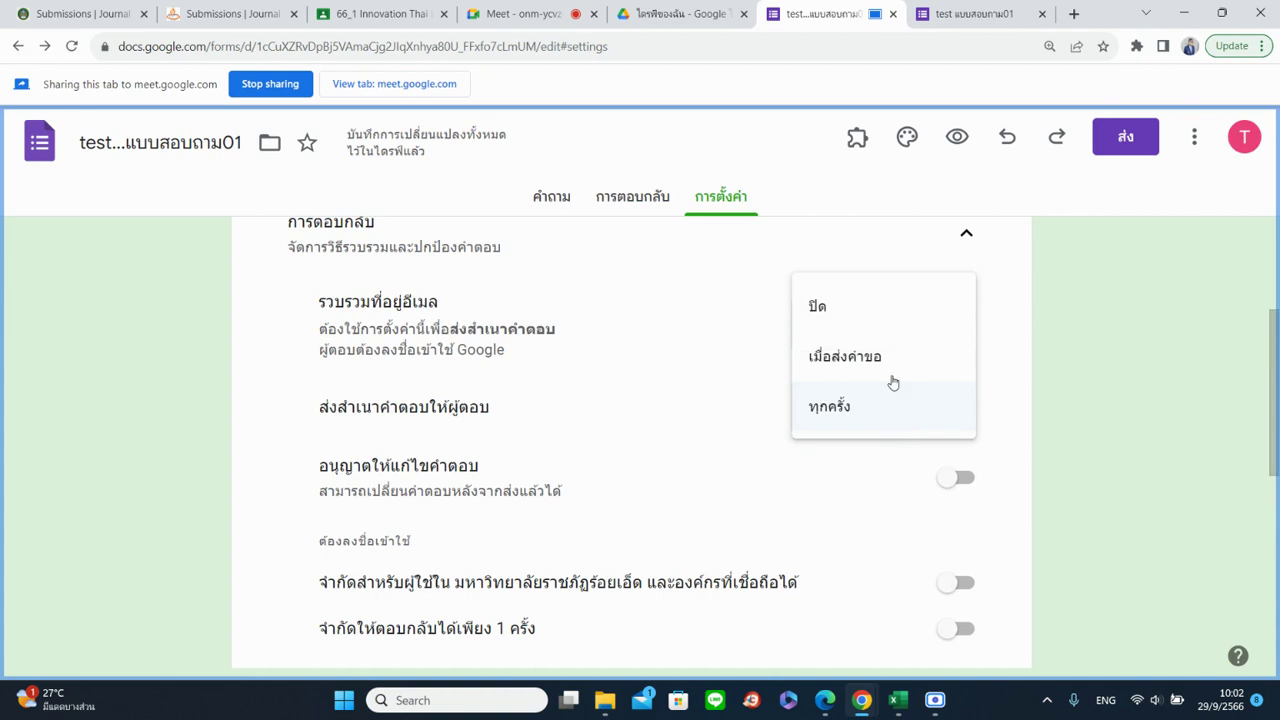
{"action": "left_click", "coordinate": [871, 323]}
Set Collect email addresses to Do not collect (ไม่ต้องรวบรวม), then flip to Questions and back to Settings
{"action": "left_click", "coordinate": [874, 331]}
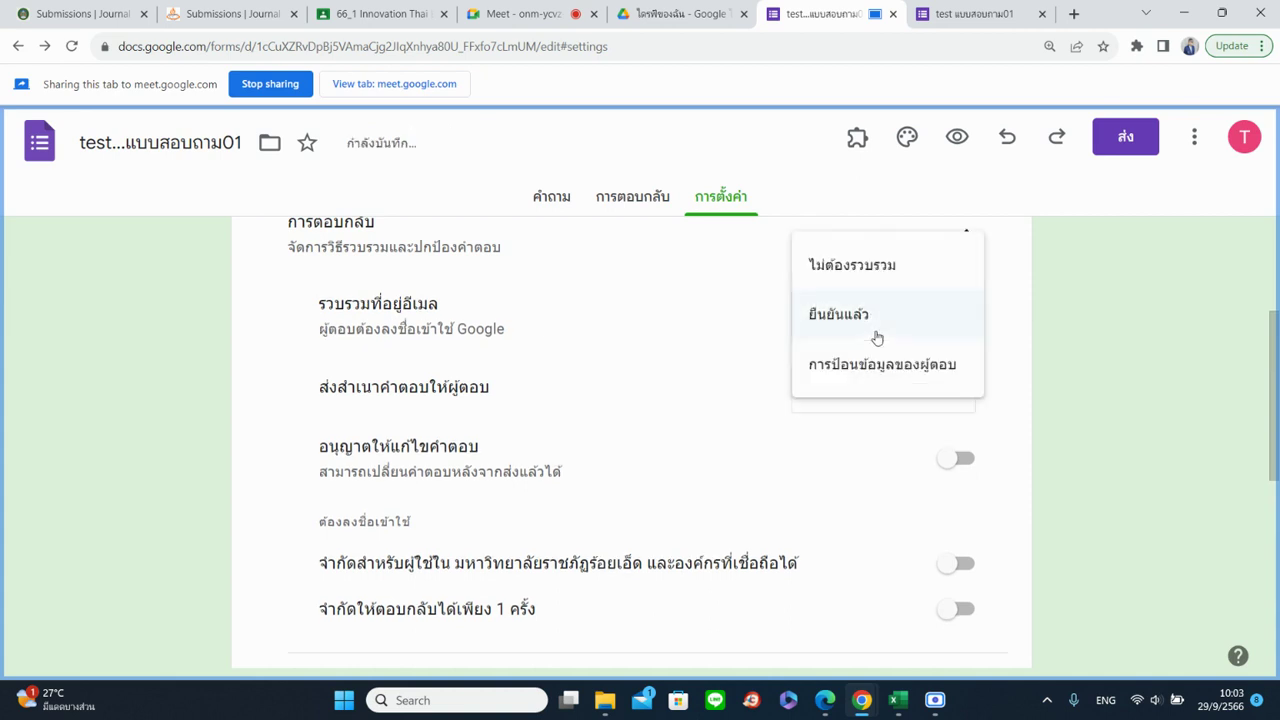
{"action": "left_click", "coordinate": [864, 267]}
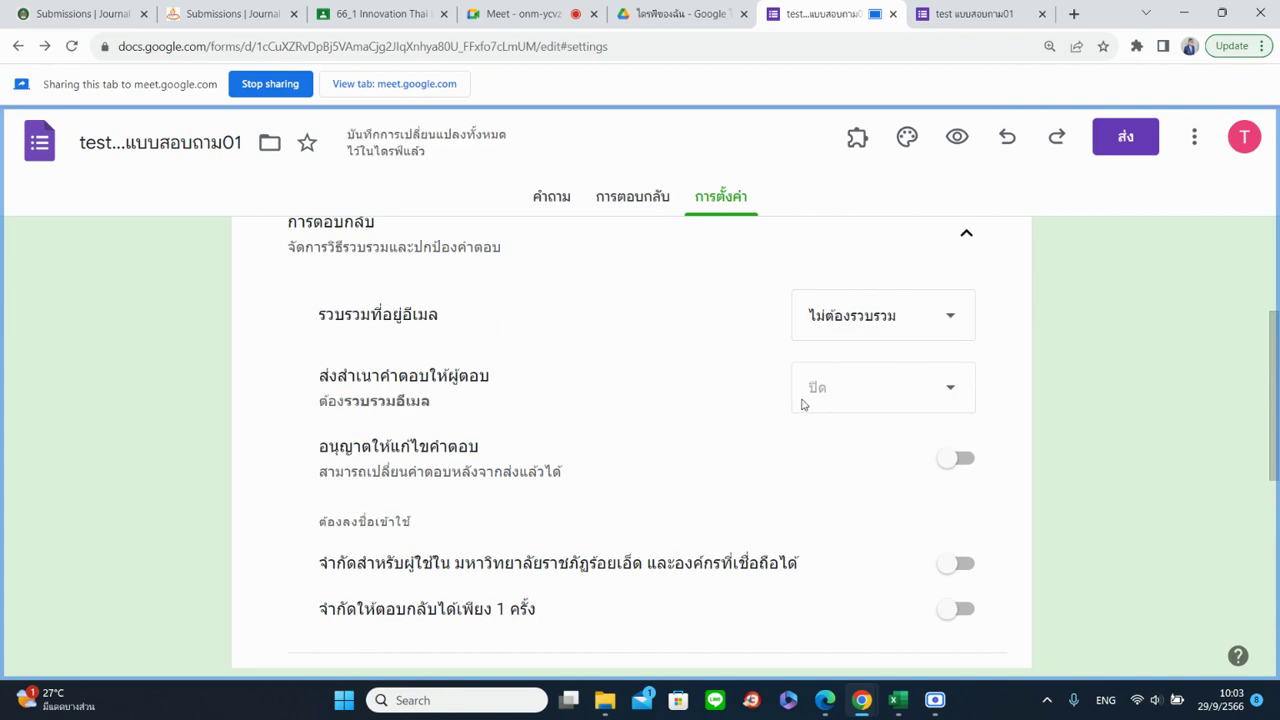
{"action": "left_click", "coordinate": [830, 331]}
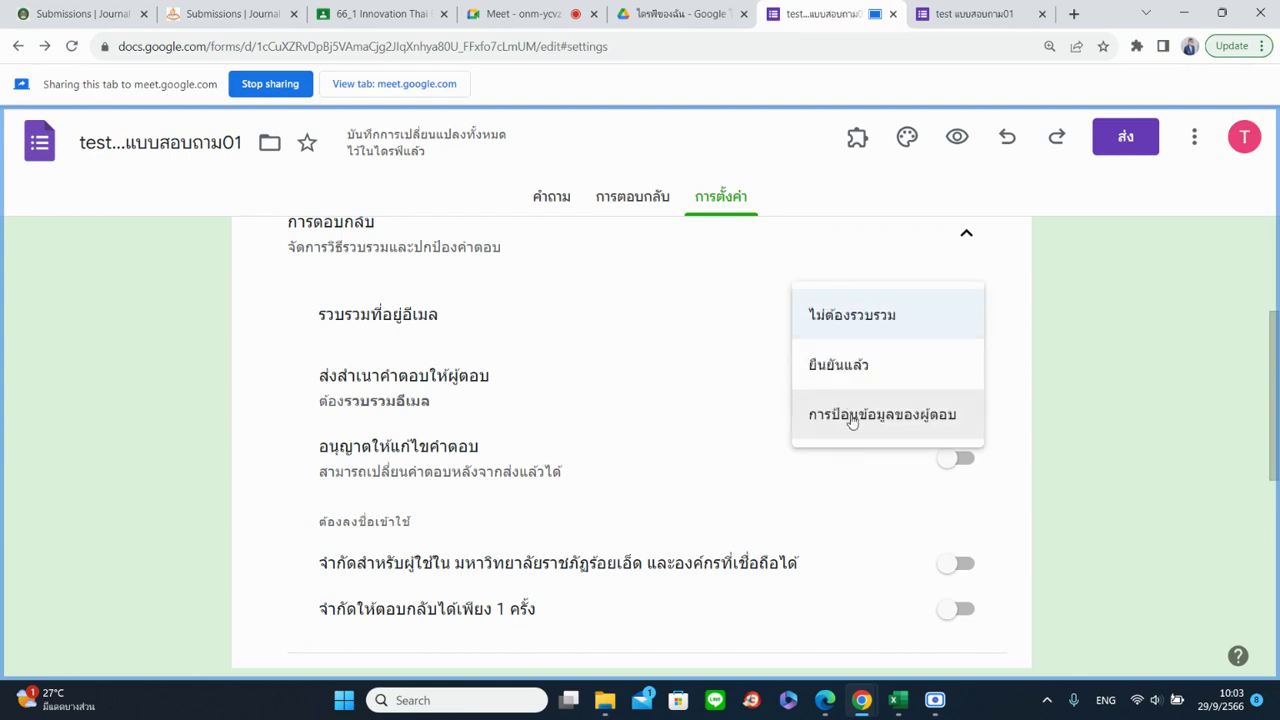
{"action": "left_click", "coordinate": [810, 314]}
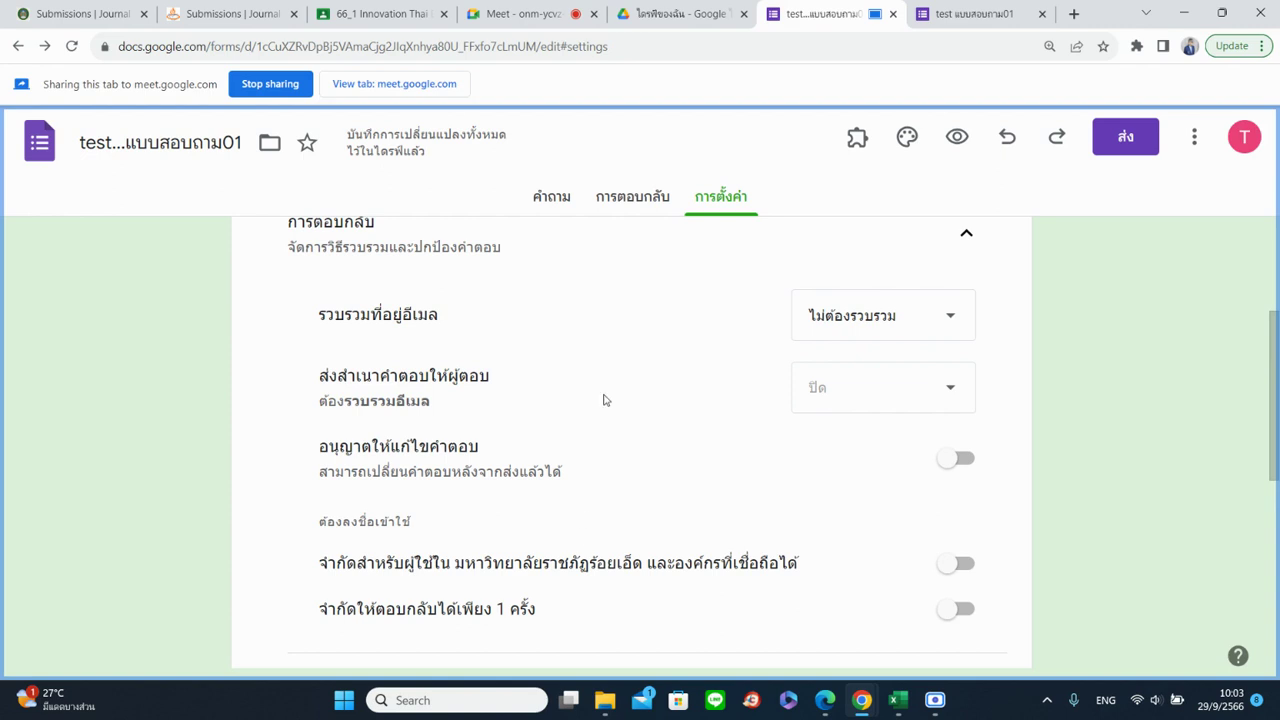
{"action": "left_click", "coordinate": [548, 195]}
{"action": "left_click", "coordinate": [733, 200]}
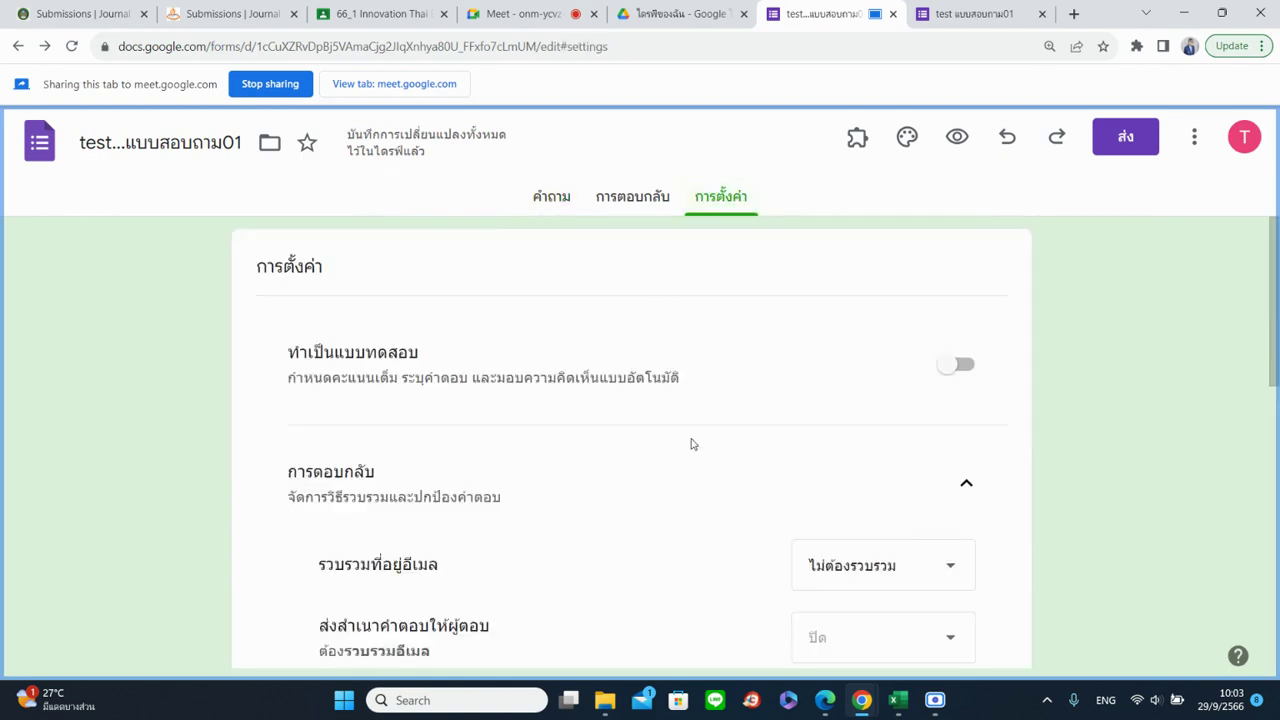
{"action": "scroll", "coordinate": [691, 443], "scroll_direction": "down", "scroll_amount": 2}
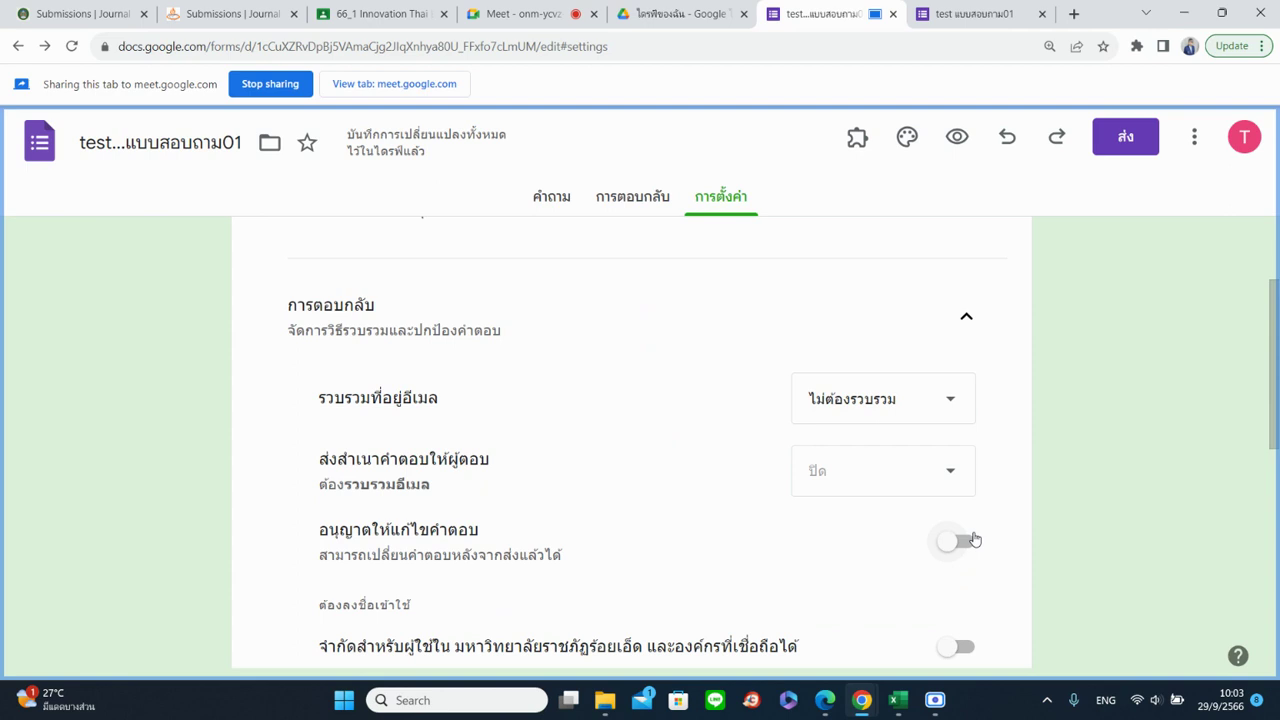
{"action": "scroll", "coordinate": [994, 503], "scroll_direction": "down", "scroll_amount": 3}
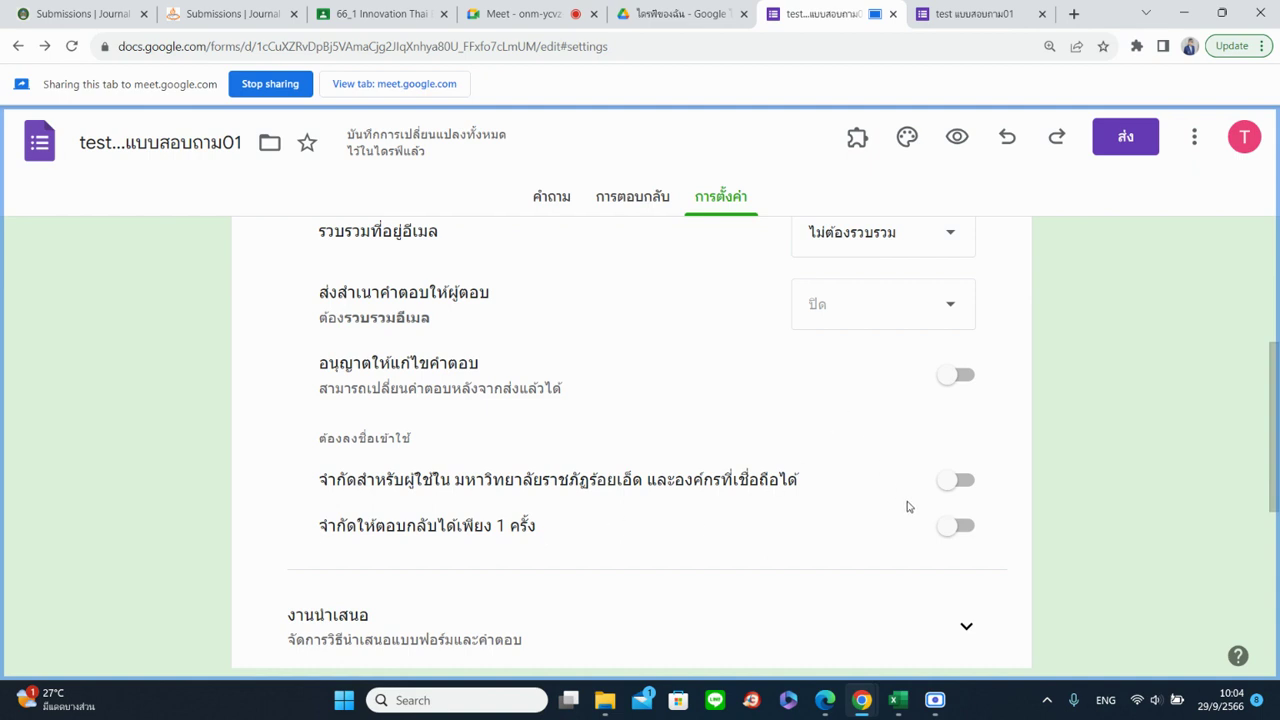
{"action": "left_click", "coordinate": [955, 528]}
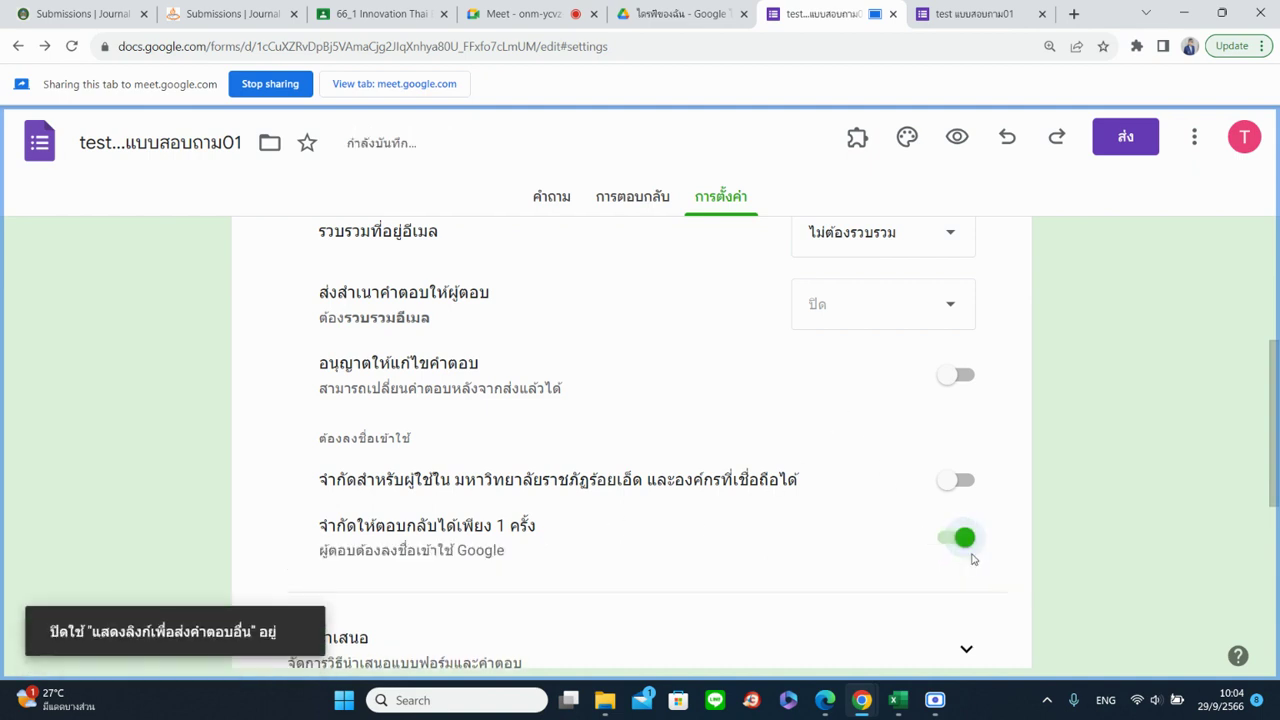
{"action": "left_click", "coordinate": [958, 538]}
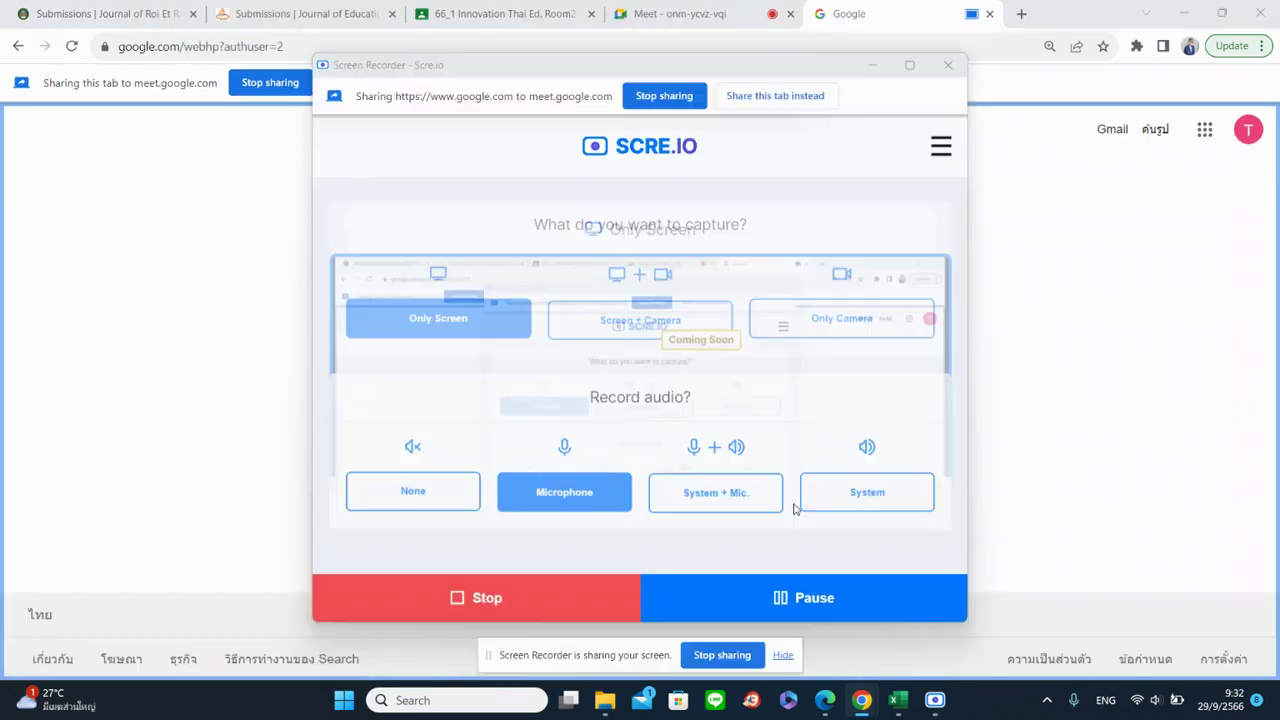
{"action": "scroll", "coordinate": [977, 531], "scroll_direction": "down", "scroll_amount": 3}
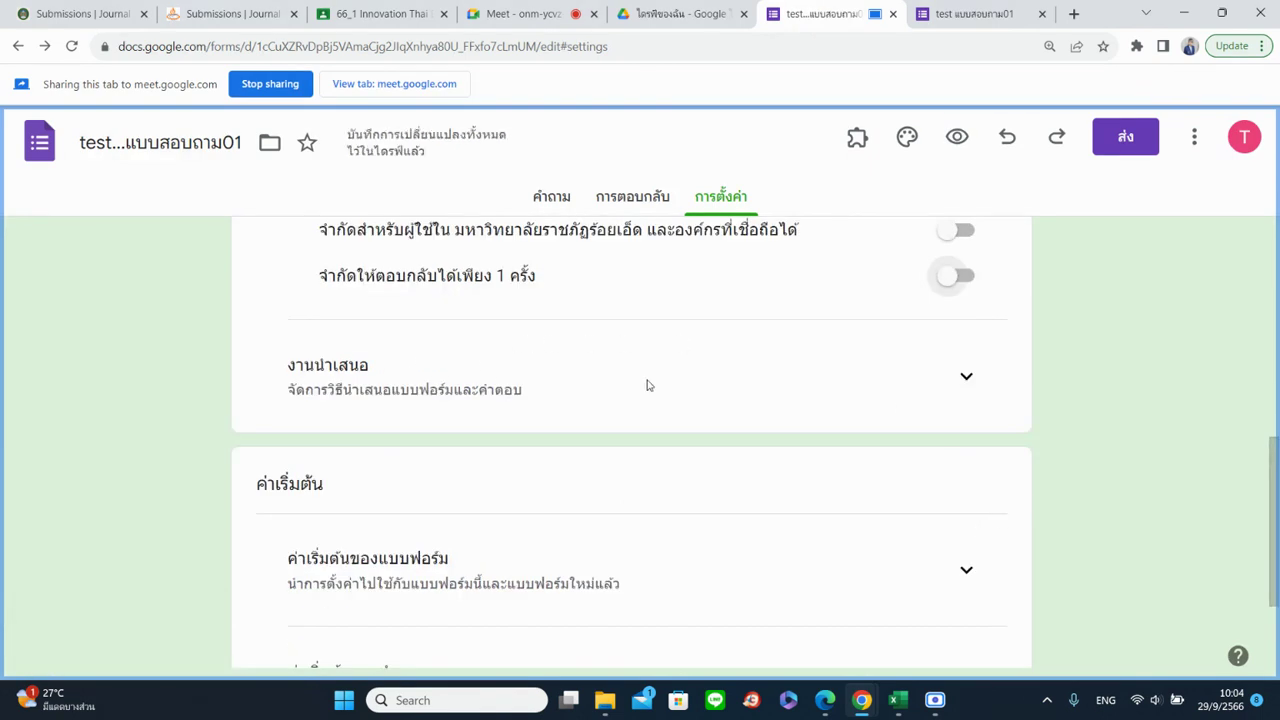
Expand the Presentation settings and switch on Show progress bar
{"action": "left_click", "coordinate": [964, 376]}
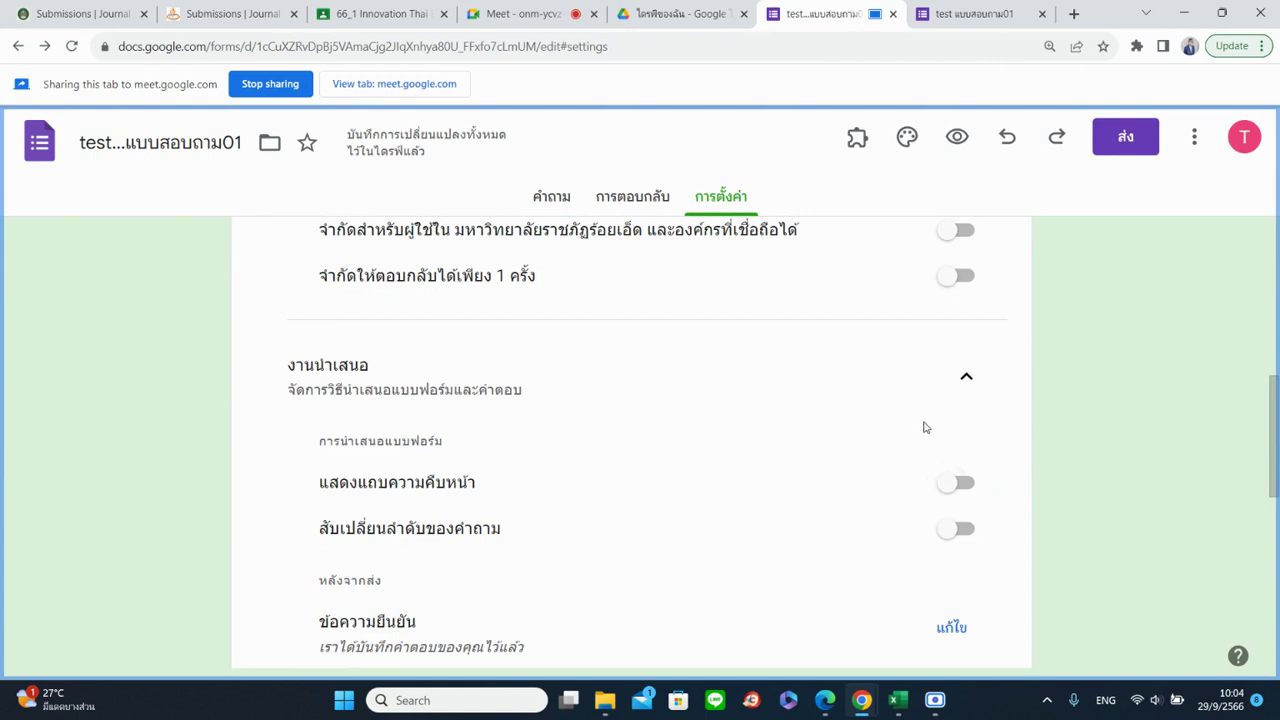
{"action": "left_click", "coordinate": [967, 483]}
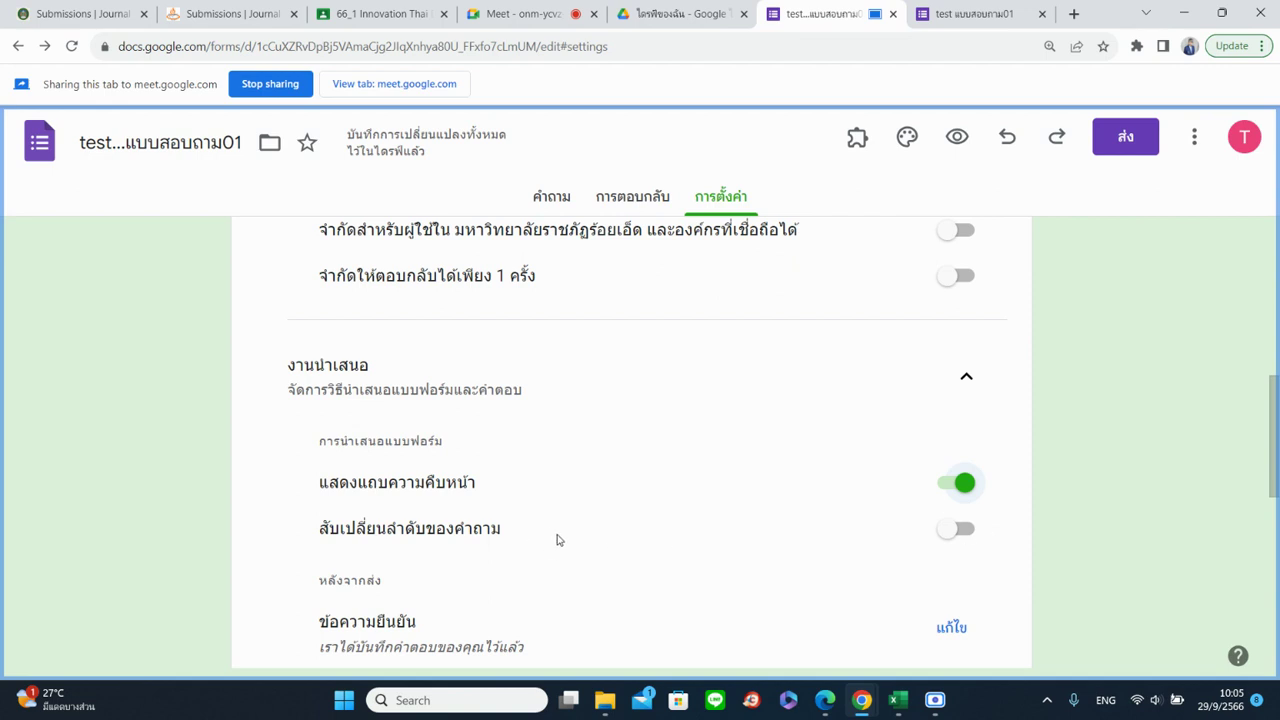
{"action": "scroll", "coordinate": [686, 484], "scroll_direction": "down", "scroll_amount": 1}
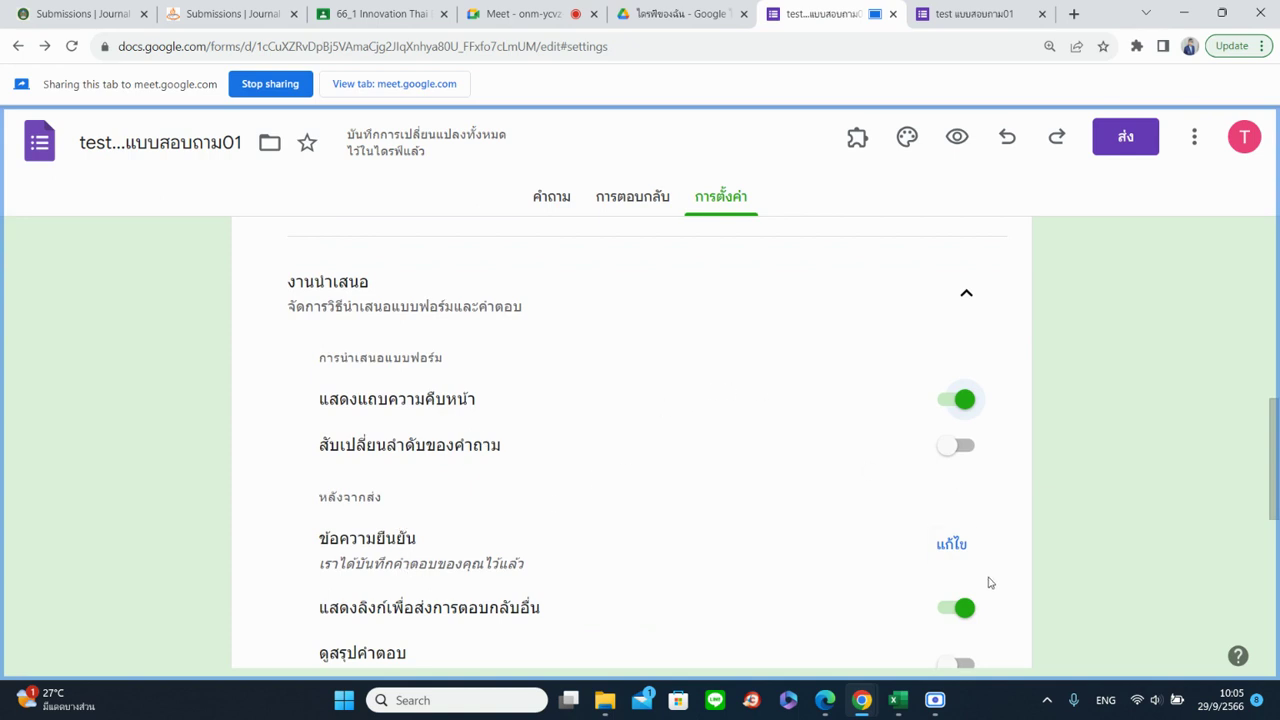
Edit the confirmation message and enter the Thai thank-you text 'ขอบคุณที่ตอบแบบสอบถามค่ะ/ครับ'
{"action": "left_click", "coordinate": [955, 546]}
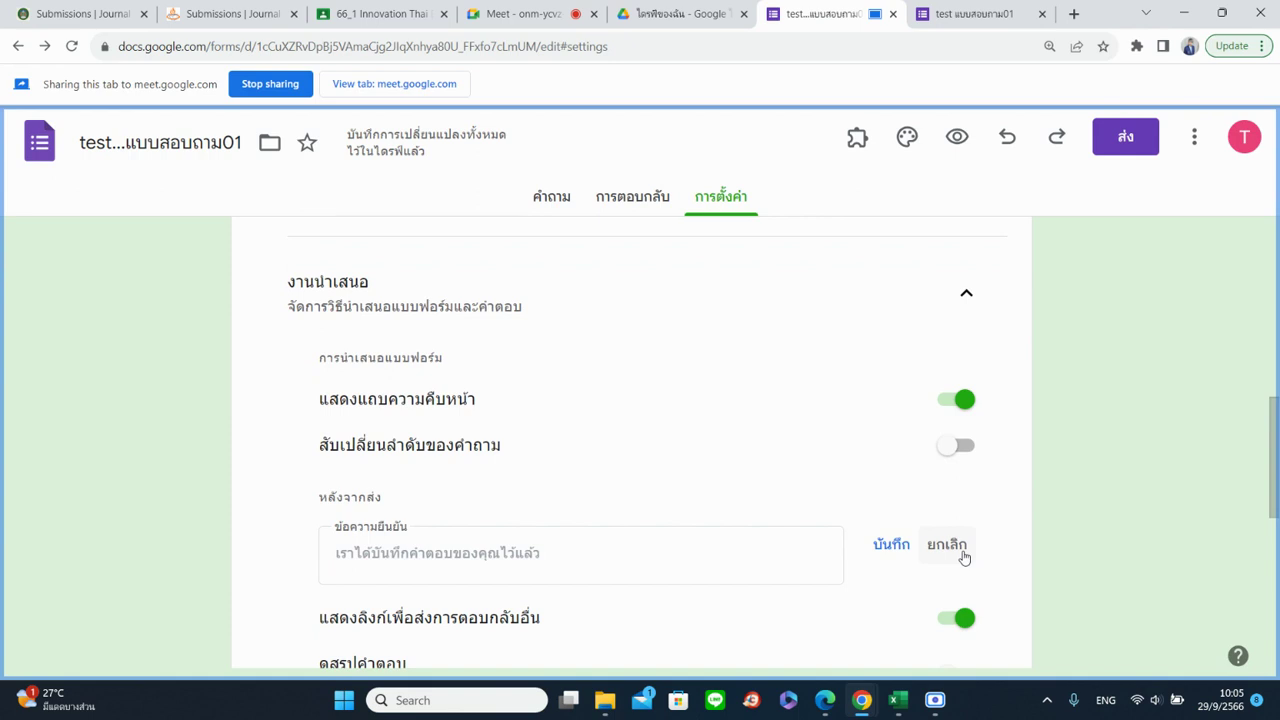
{"action": "left_click", "coordinate": [335, 557]}
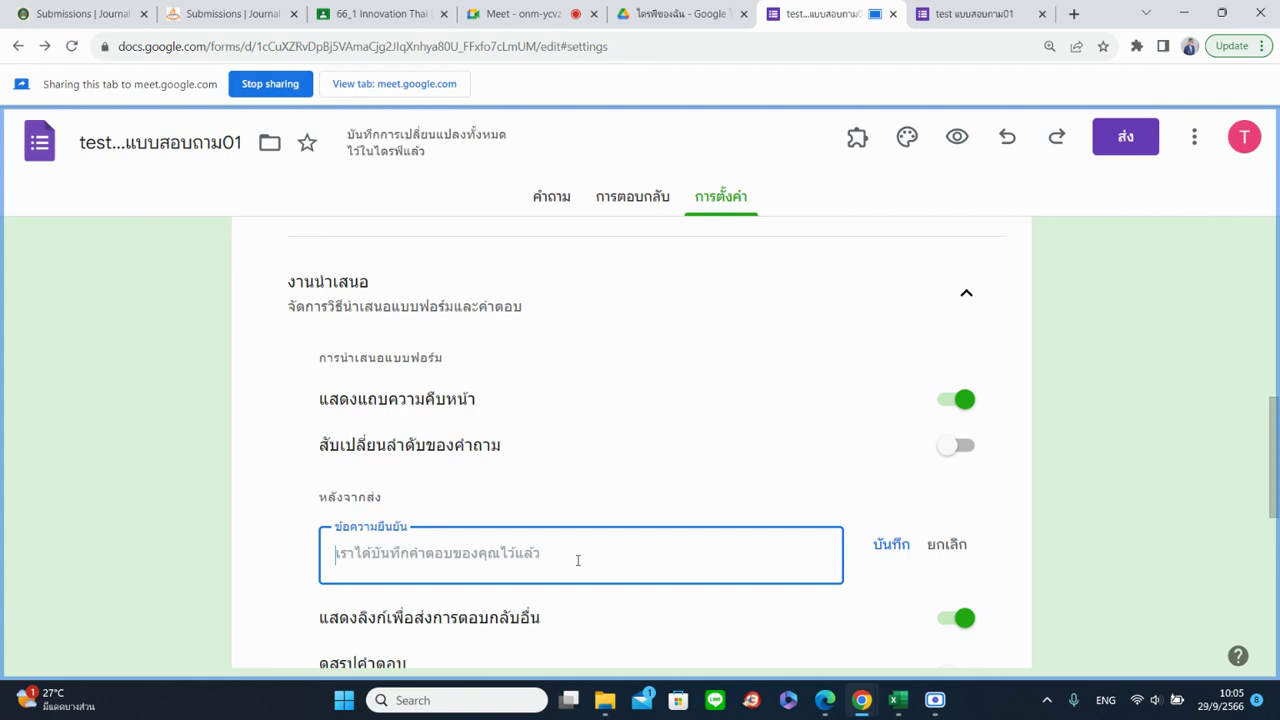
{"action": "type", "text": "-v"}
{"action": "key", "text": "BackSpace"}
{"action": "key", "text": "BackSpace"}
{"action": "key", "text": "grave"}
{"action": "type", "text": "ขอบคุณที่ด"}
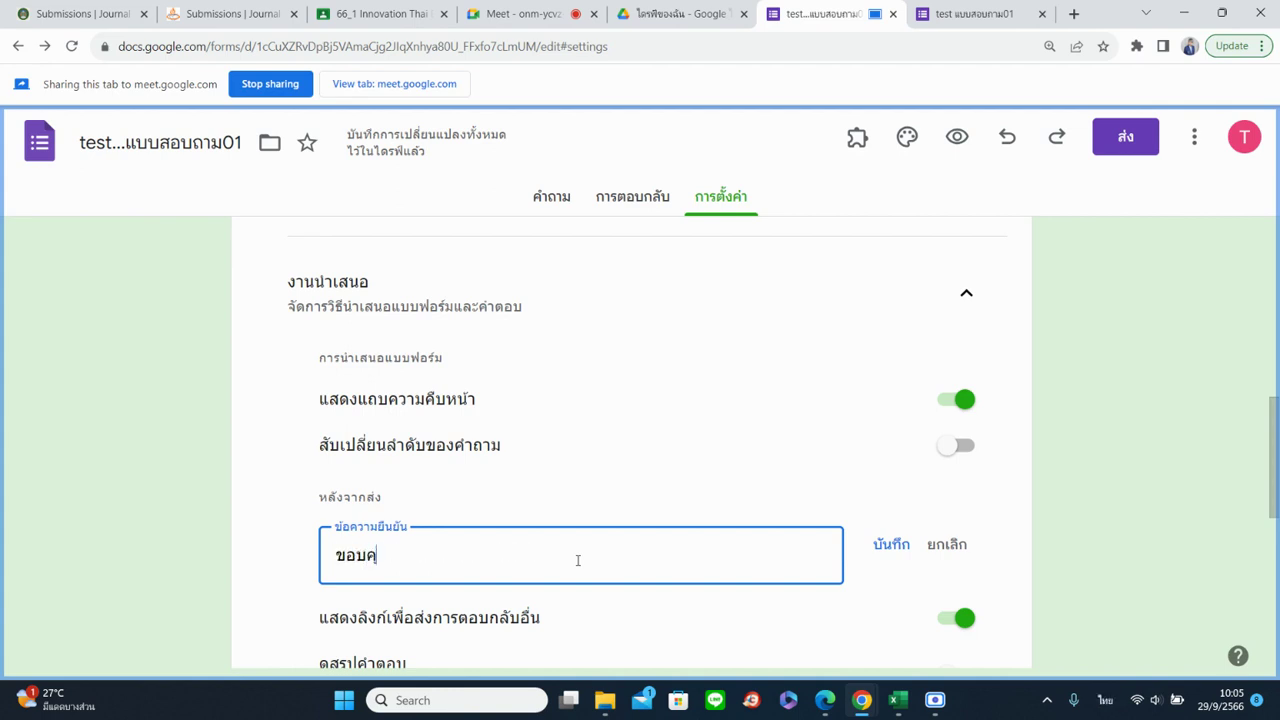
{"action": "type", "text": "อบแบ"}
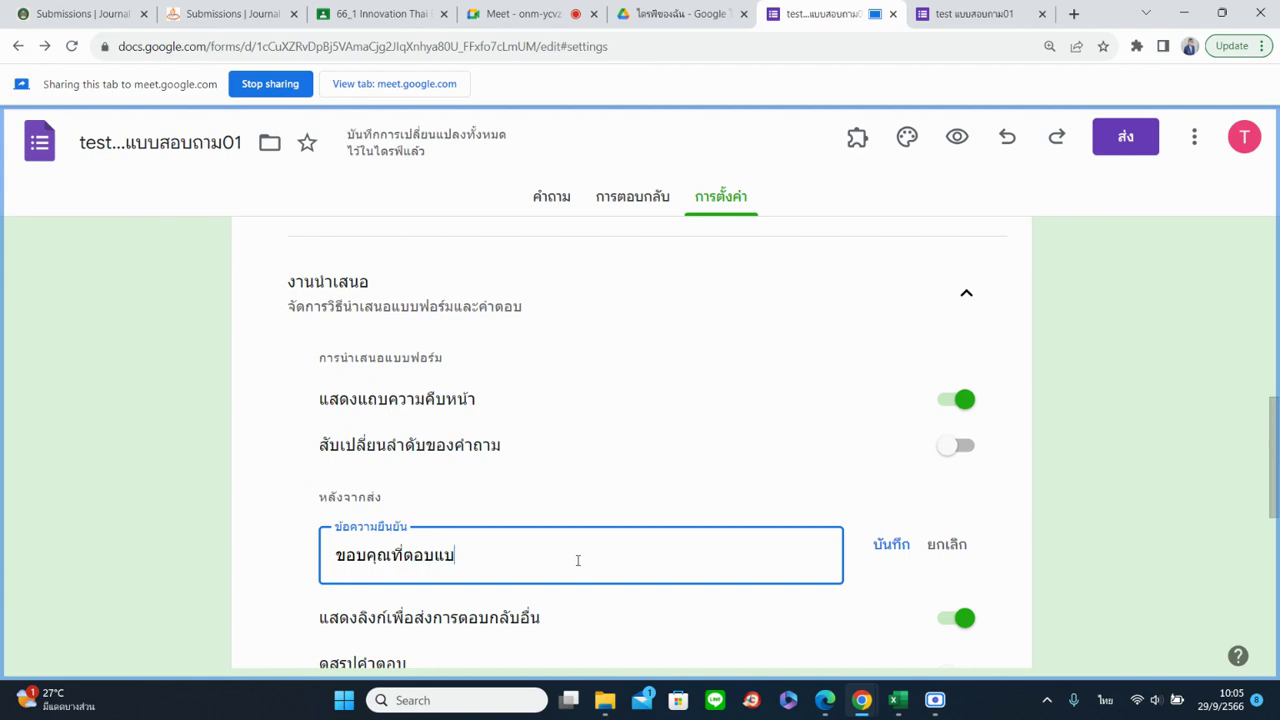
{"action": "type", "text": "บสอบถามม"}
{"action": "key", "text": "BackSpace"}
{"action": "type", "text": "ค่ะ"}
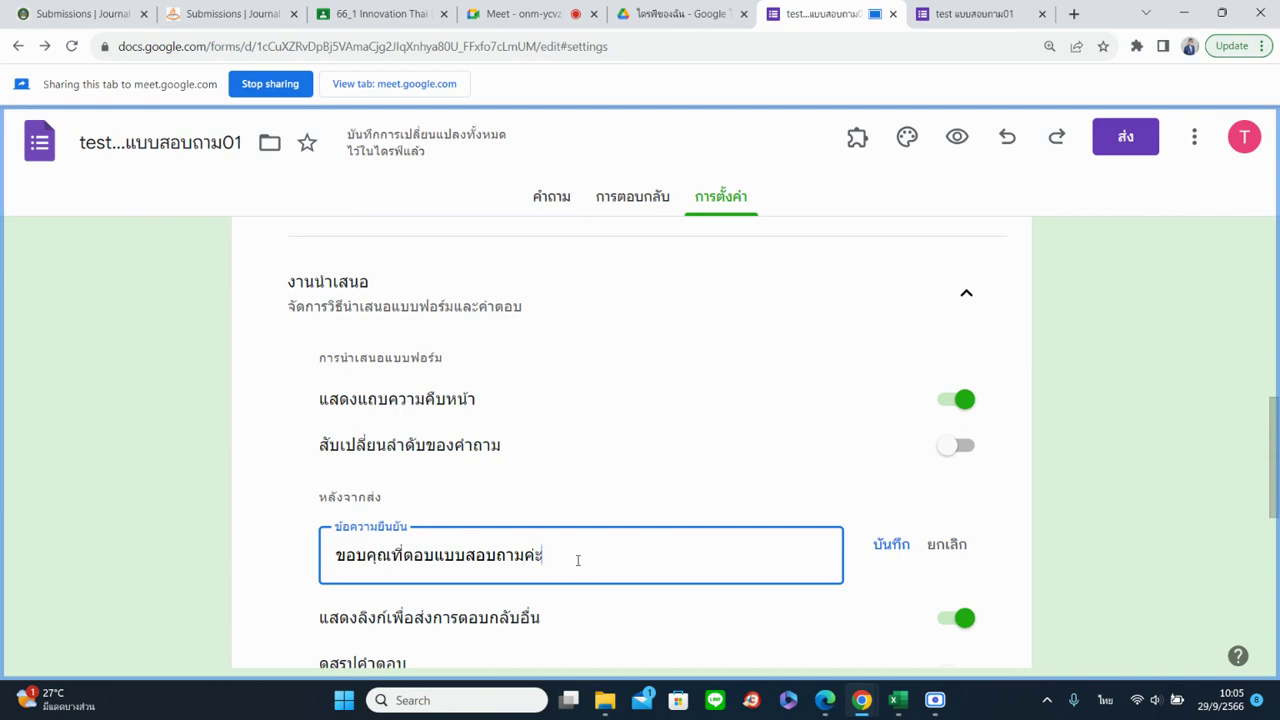
{"action": "type", "text": "/ครับ"}
Save the confirmation message and turn off 'Show link to submit another response'
{"action": "left_click", "coordinate": [886, 558]}
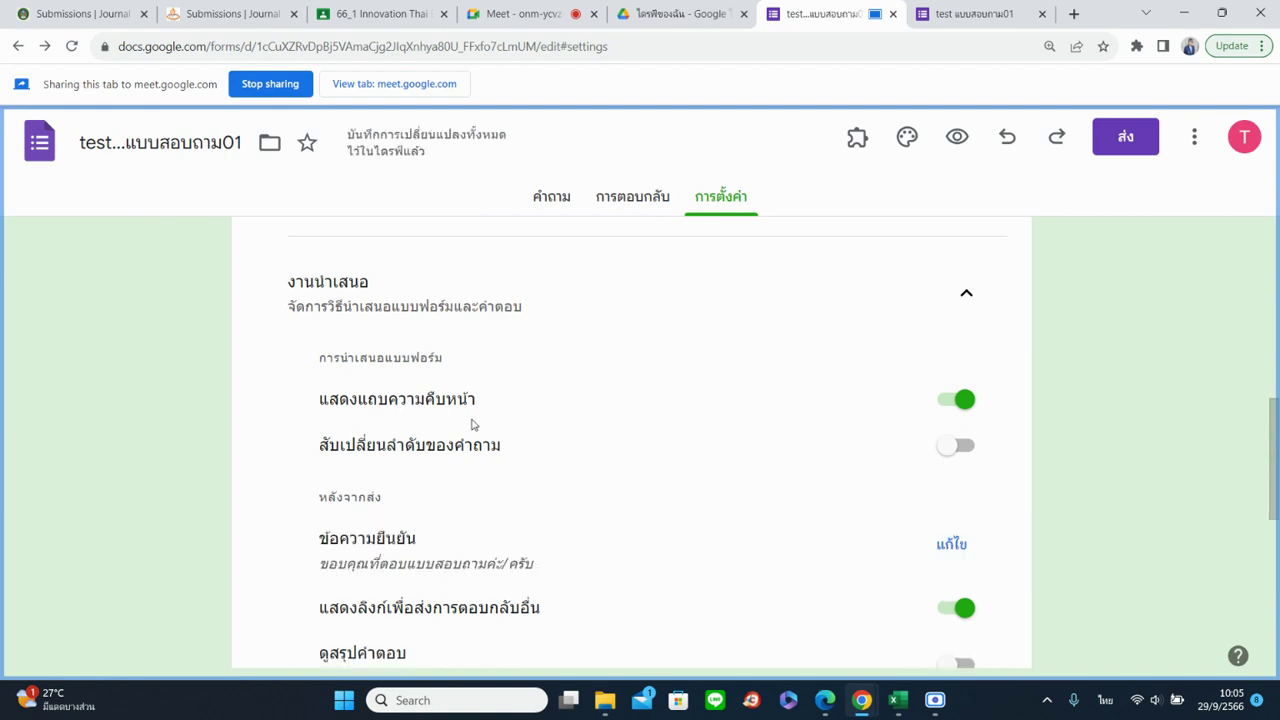
{"action": "scroll", "coordinate": [563, 442], "scroll_direction": "down", "scroll_amount": 2}
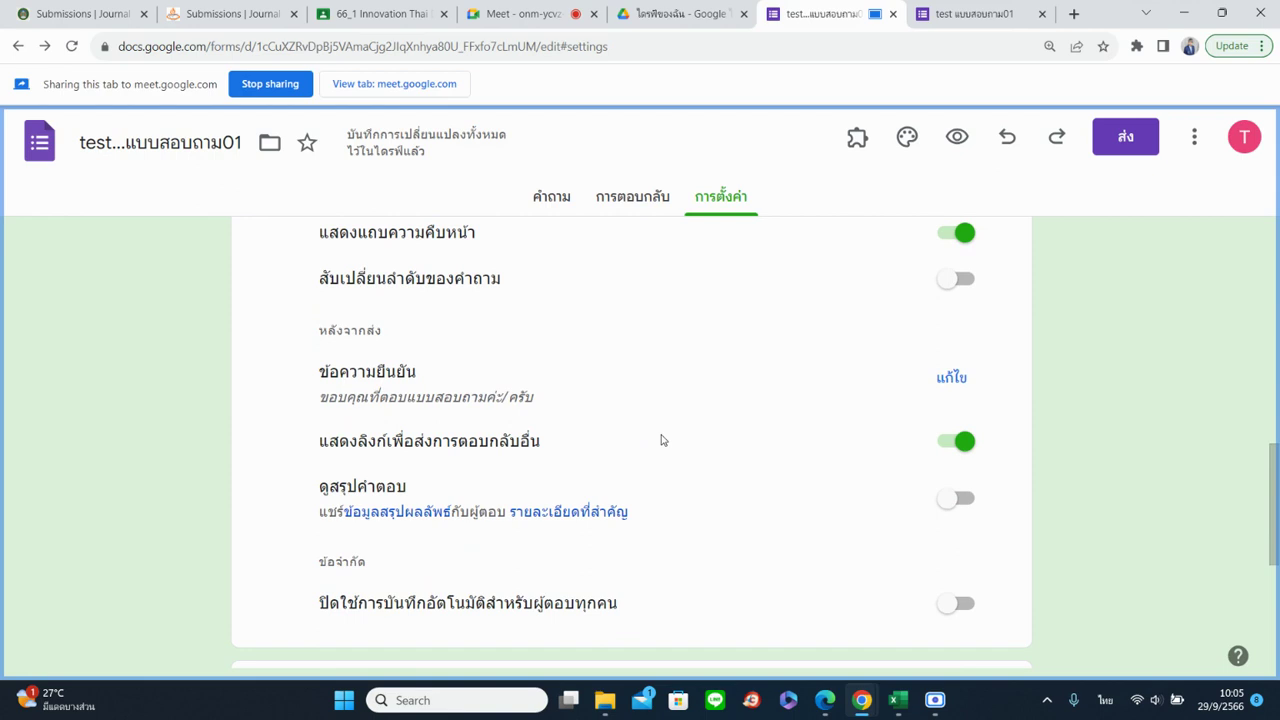
{"action": "left_click", "coordinate": [950, 444]}
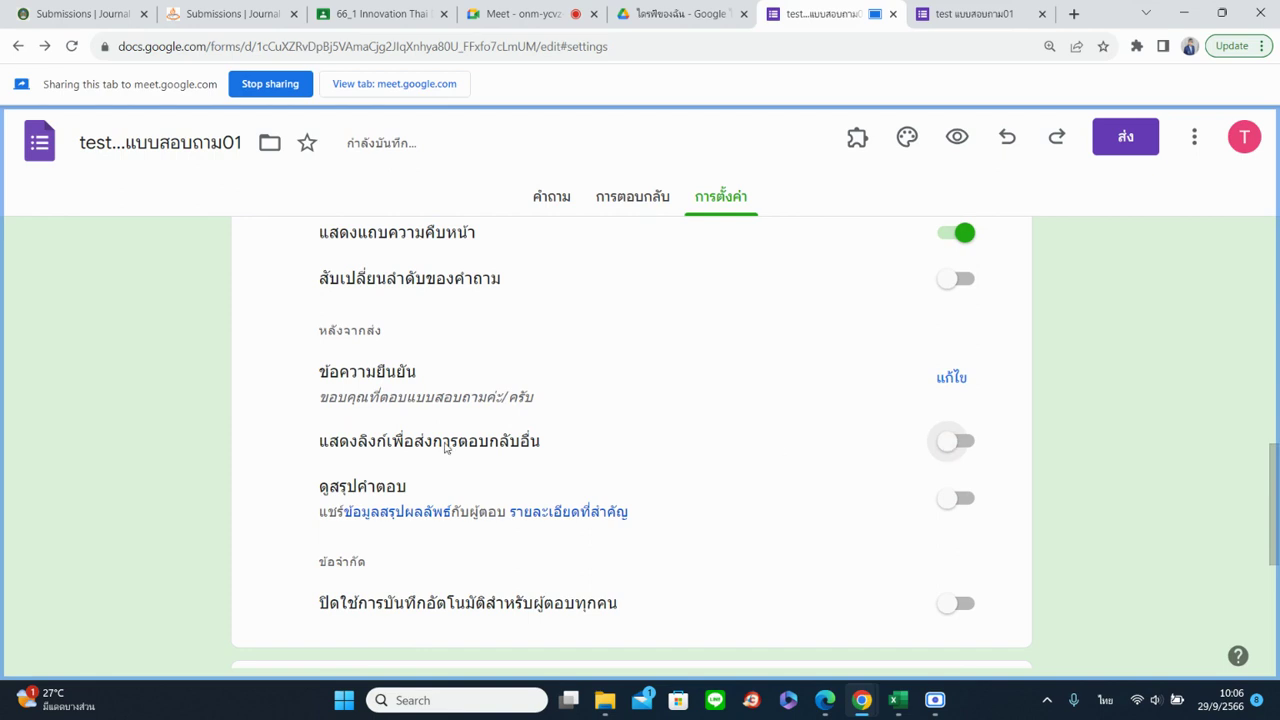
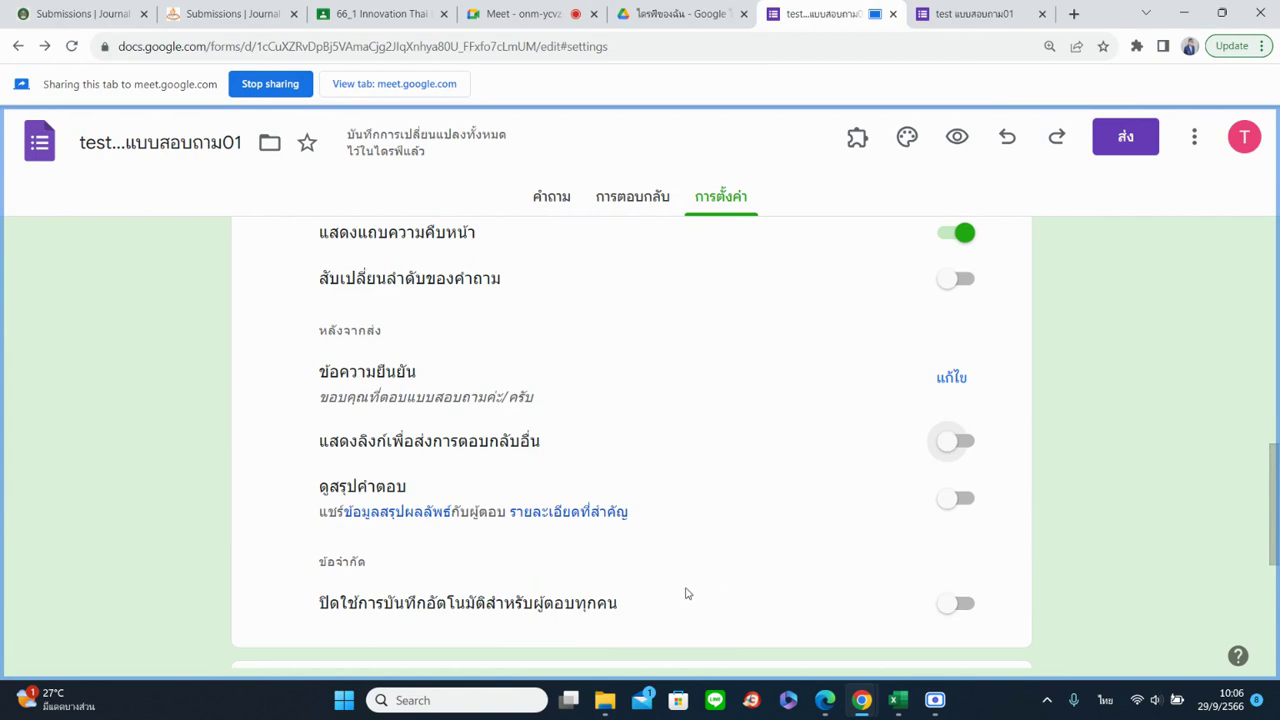
In the form defaults, try respondent-entered e-mail collection, then revert to not collecting e-mails
{"action": "scroll", "coordinate": [690, 585], "scroll_direction": "down", "scroll_amount": 3}
{"action": "scroll", "coordinate": [693, 542], "scroll_direction": "down", "scroll_amount": 1}
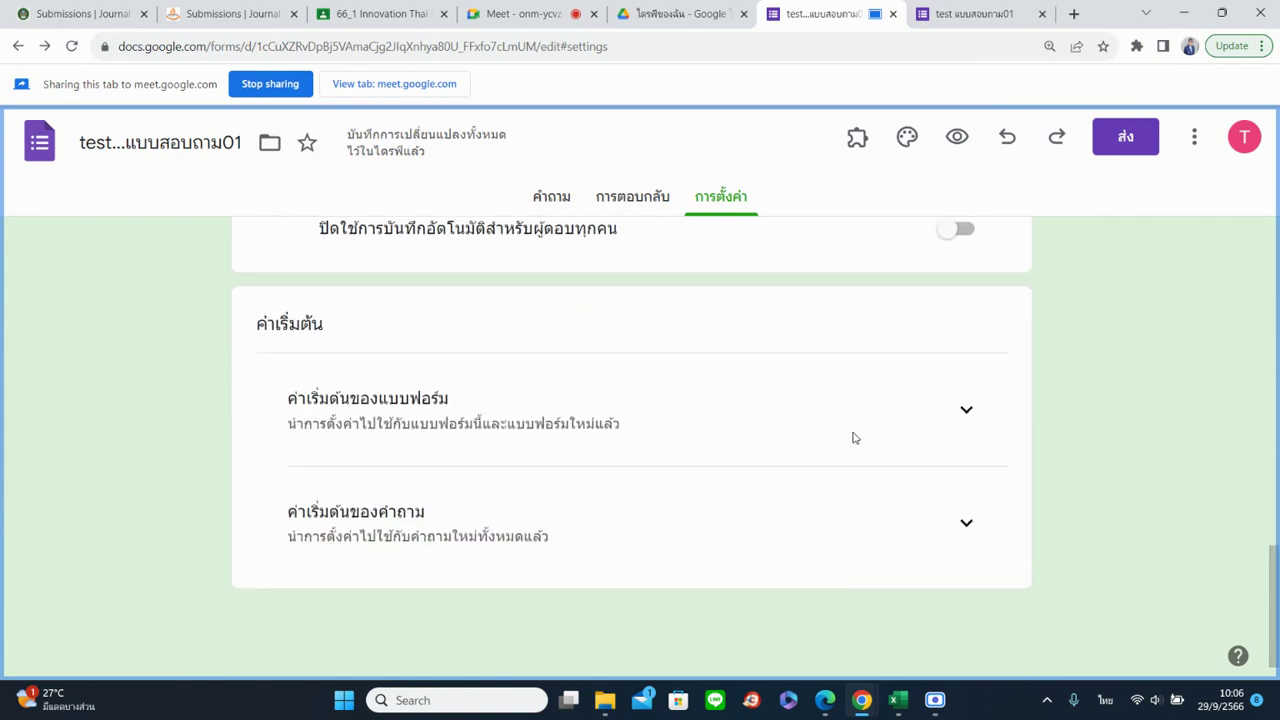
{"action": "left_click", "coordinate": [967, 411]}
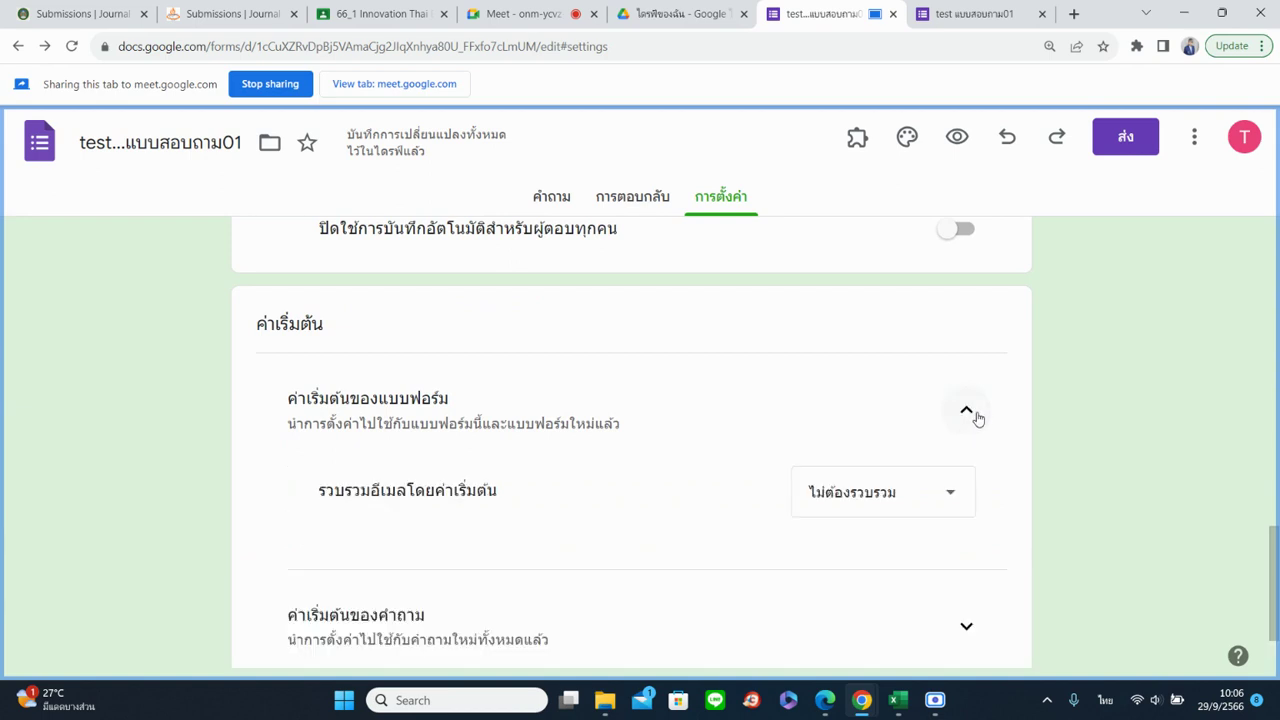
{"action": "left_click", "coordinate": [862, 503]}
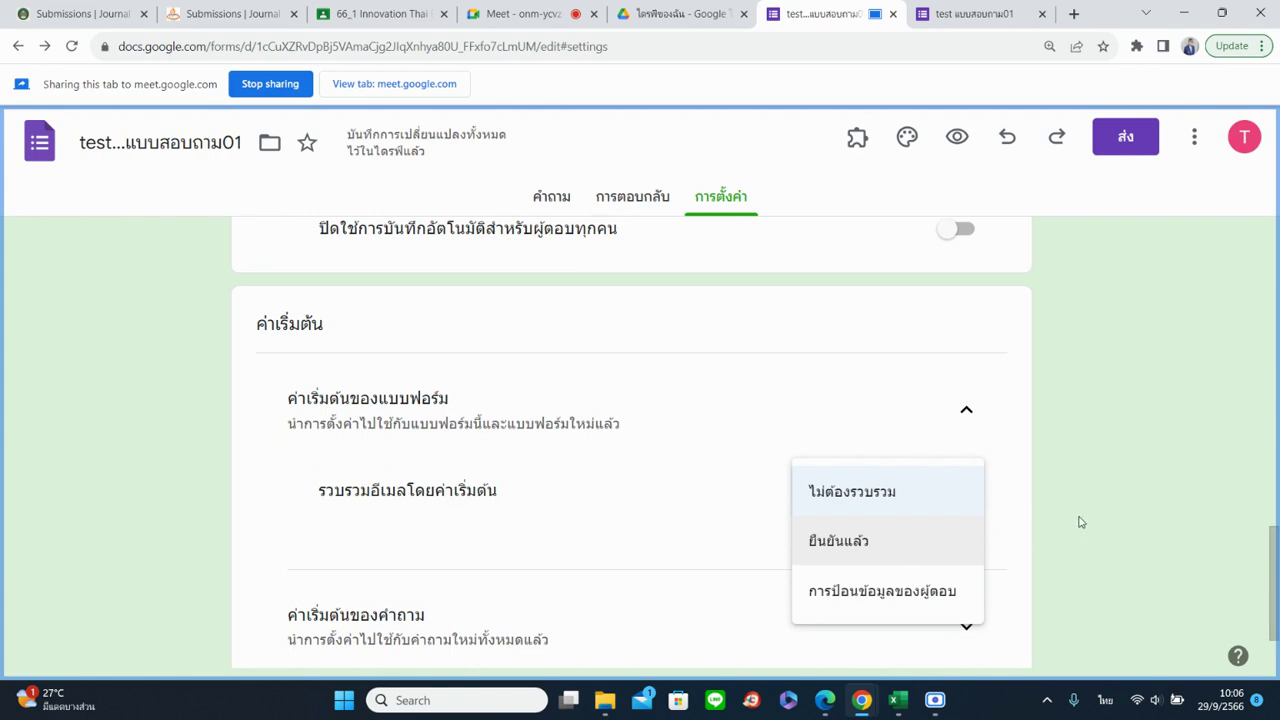
{"action": "left_click", "coordinate": [937, 607]}
{"action": "left_click", "coordinate": [900, 514]}
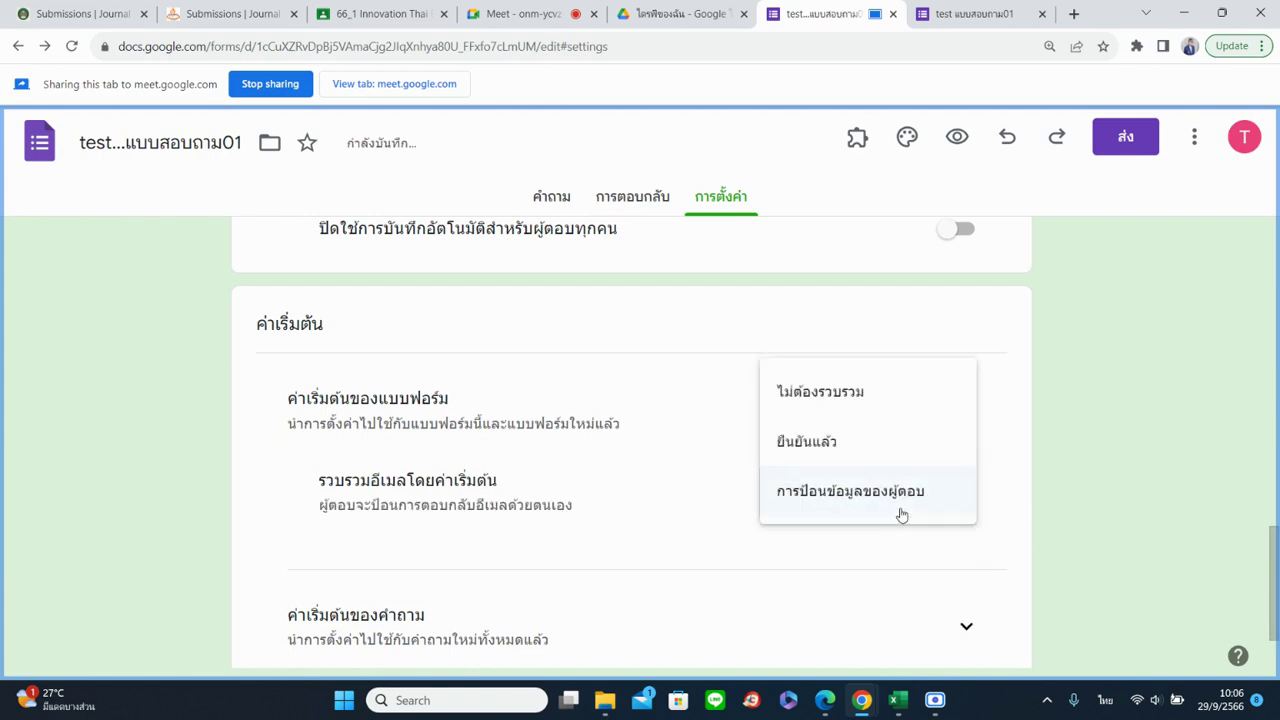
{"action": "left_click", "coordinate": [886, 408]}
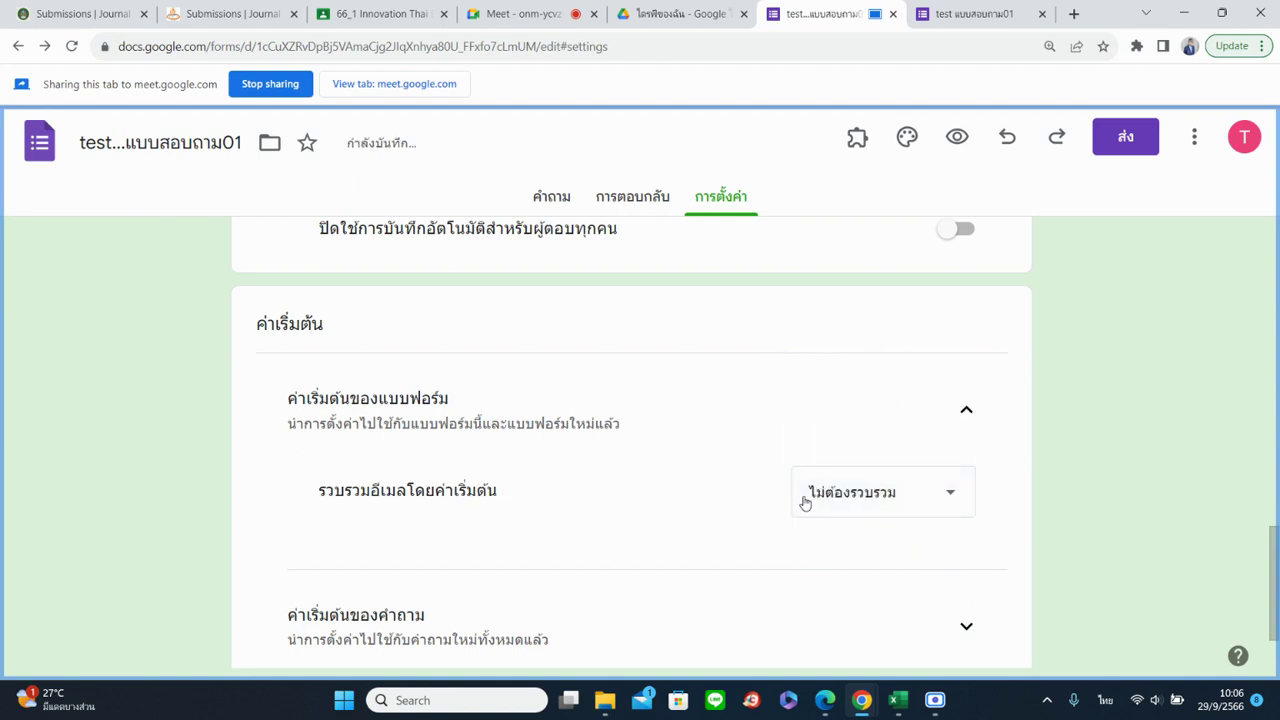
Make new questions required by default, then turn that default back off
{"action": "scroll", "coordinate": [620, 502], "scroll_direction": "down", "scroll_amount": 2}
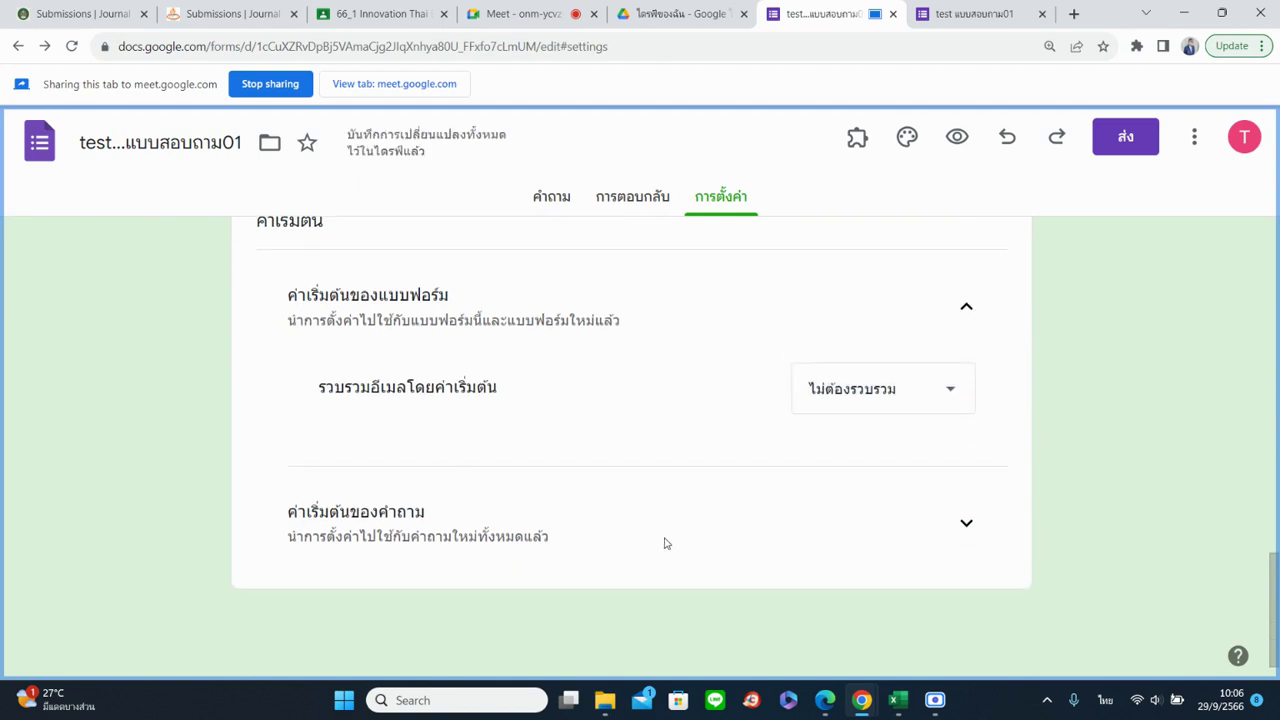
{"action": "left_click", "coordinate": [954, 524]}
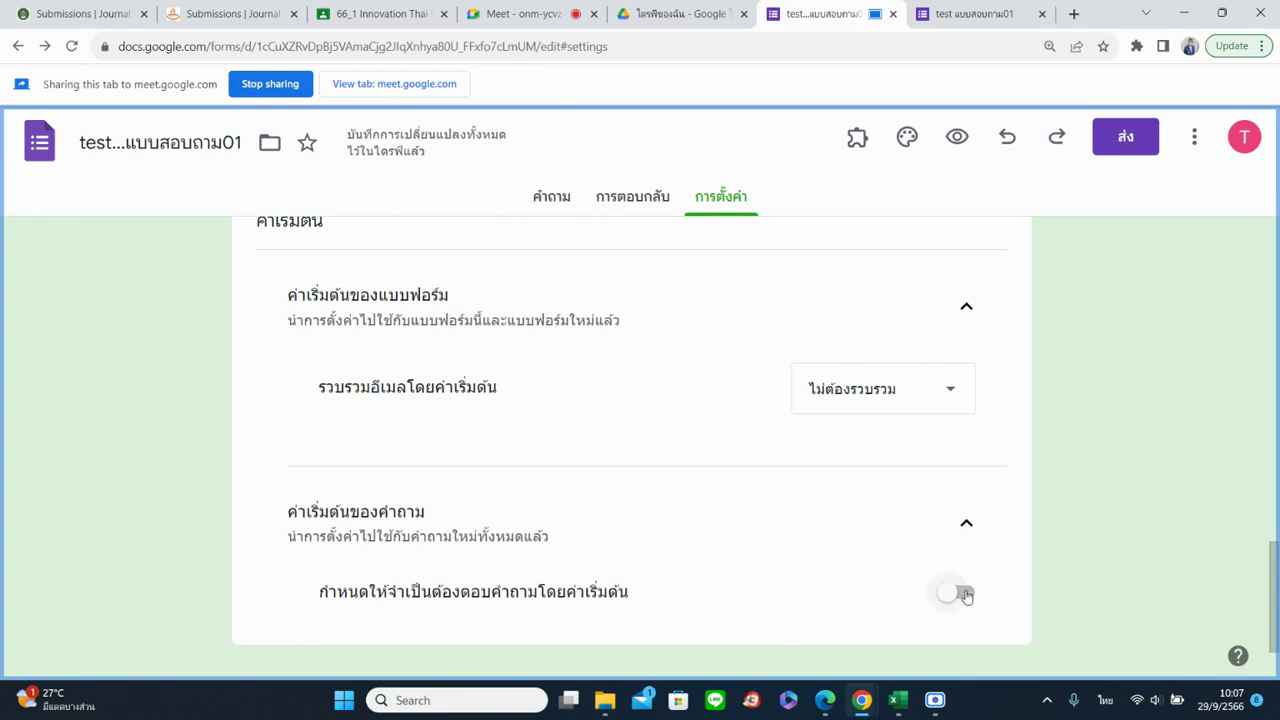
{"action": "left_click", "coordinate": [964, 592]}
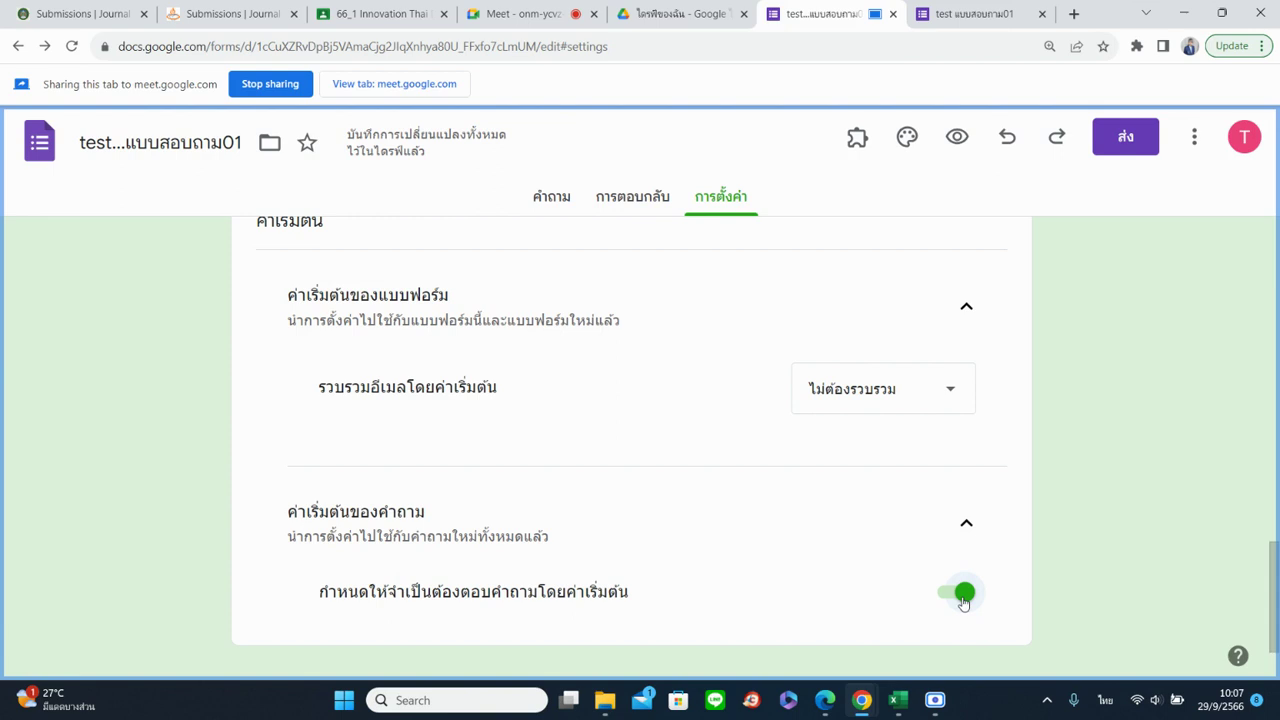
{"action": "left_click", "coordinate": [963, 595]}
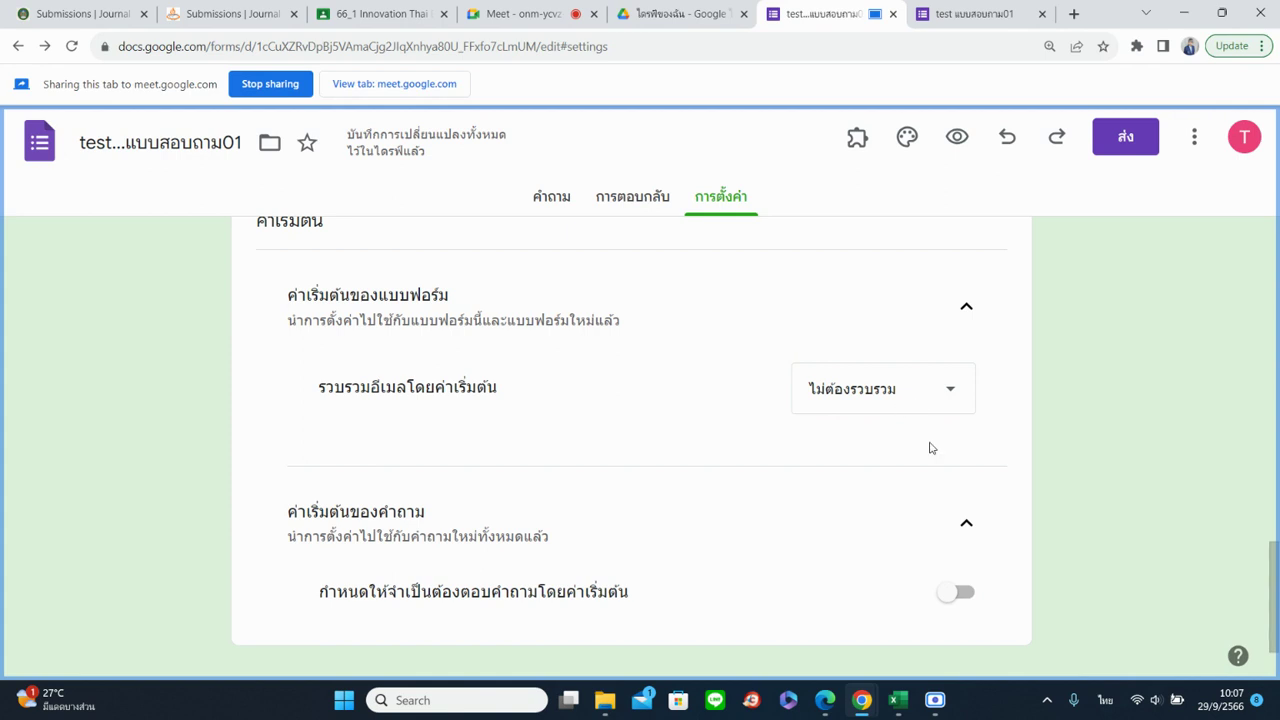
{"action": "scroll", "coordinate": [1057, 500], "scroll_direction": "up", "scroll_amount": 8}
{"action": "scroll", "coordinate": [1067, 511], "scroll_direction": "up", "scroll_amount": 5}
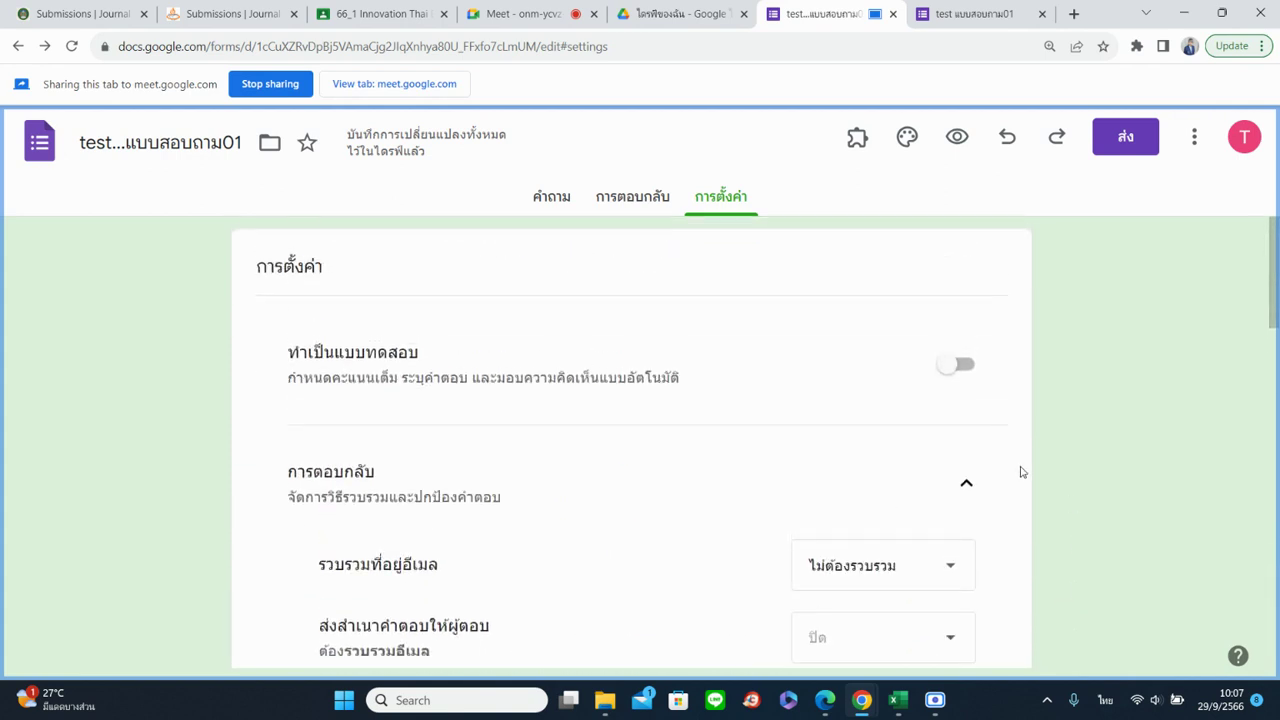
On the Questions page, replace the form title with 'แบบสอบถามความพึงพอใจเกี่ยวกับการเข้าร่วมกิจกรรม'
{"action": "left_click", "coordinate": [549, 196]}
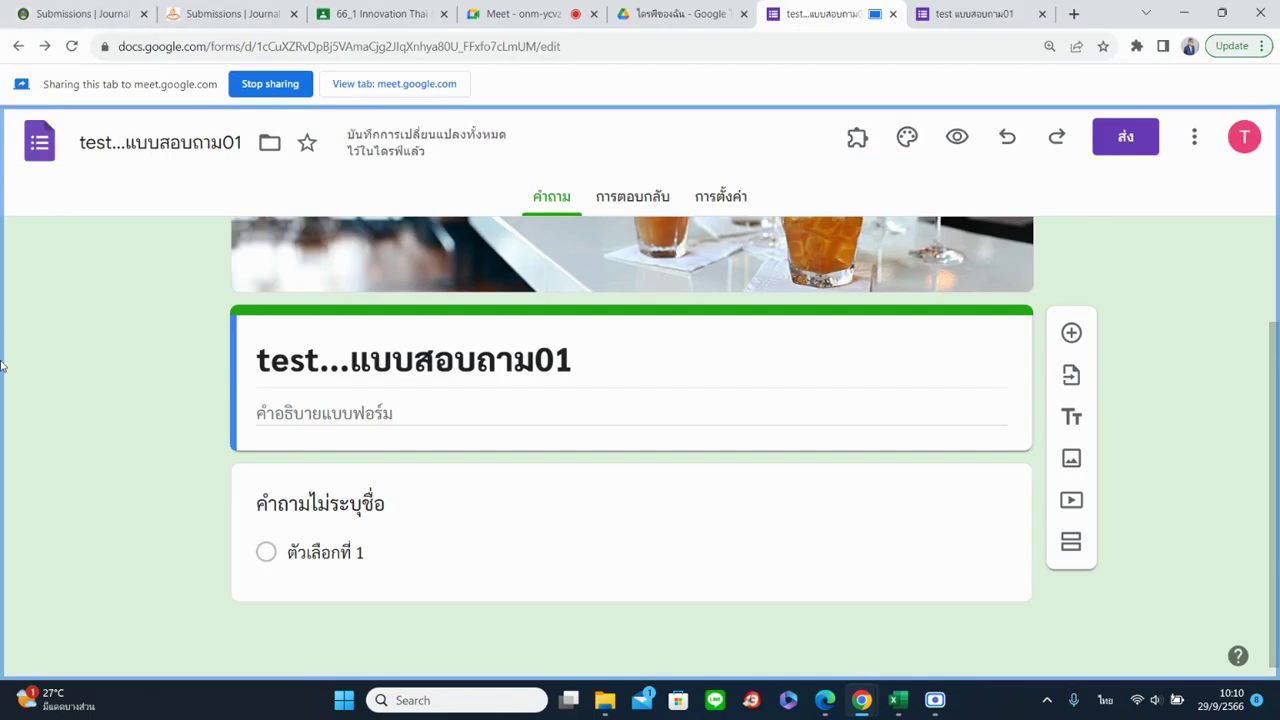
{"action": "left_click", "coordinate": [433, 372]}
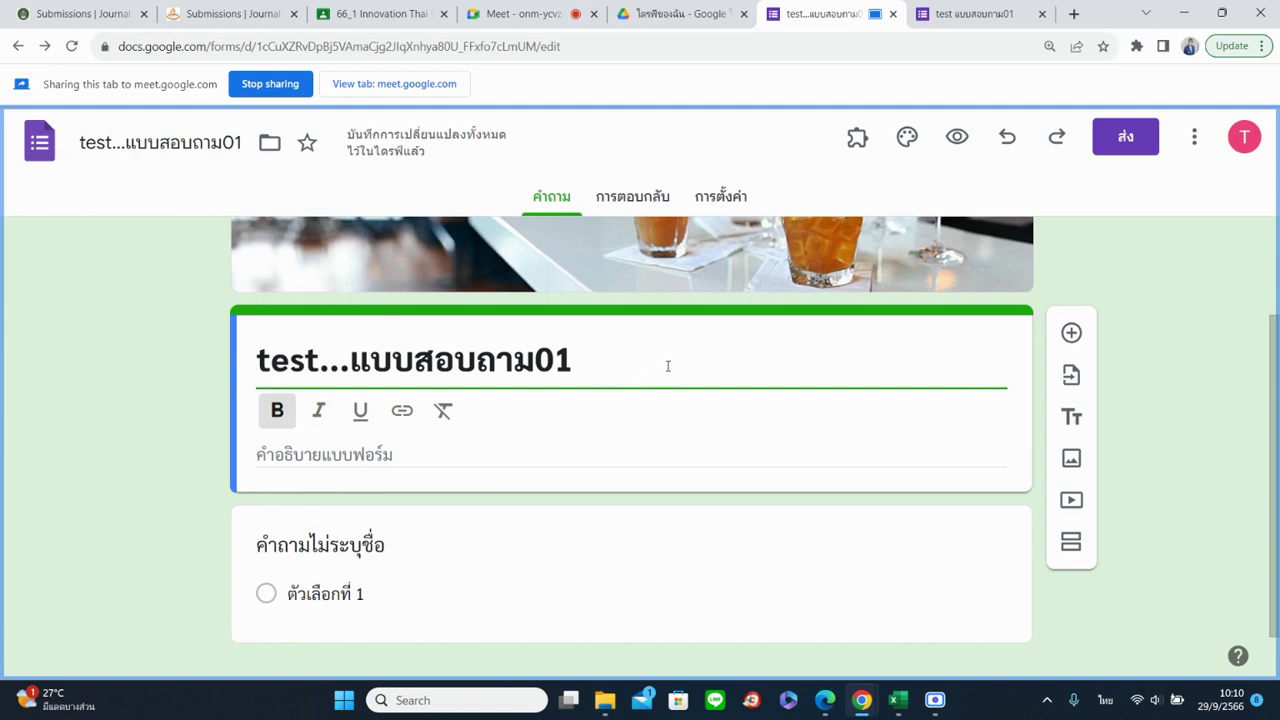
{"action": "left_click", "coordinate": [617, 342]}
{"action": "key", "text": "BackSpace"}
{"action": "key", "text": "BackSpace"}
{"action": "key", "text": "BackSpace"}
{"action": "key", "text": "BackSpace"}
{"action": "key", "text": "ctrl+shift+Left"}
{"action": "key", "text": "ctrl+shift+Left"}
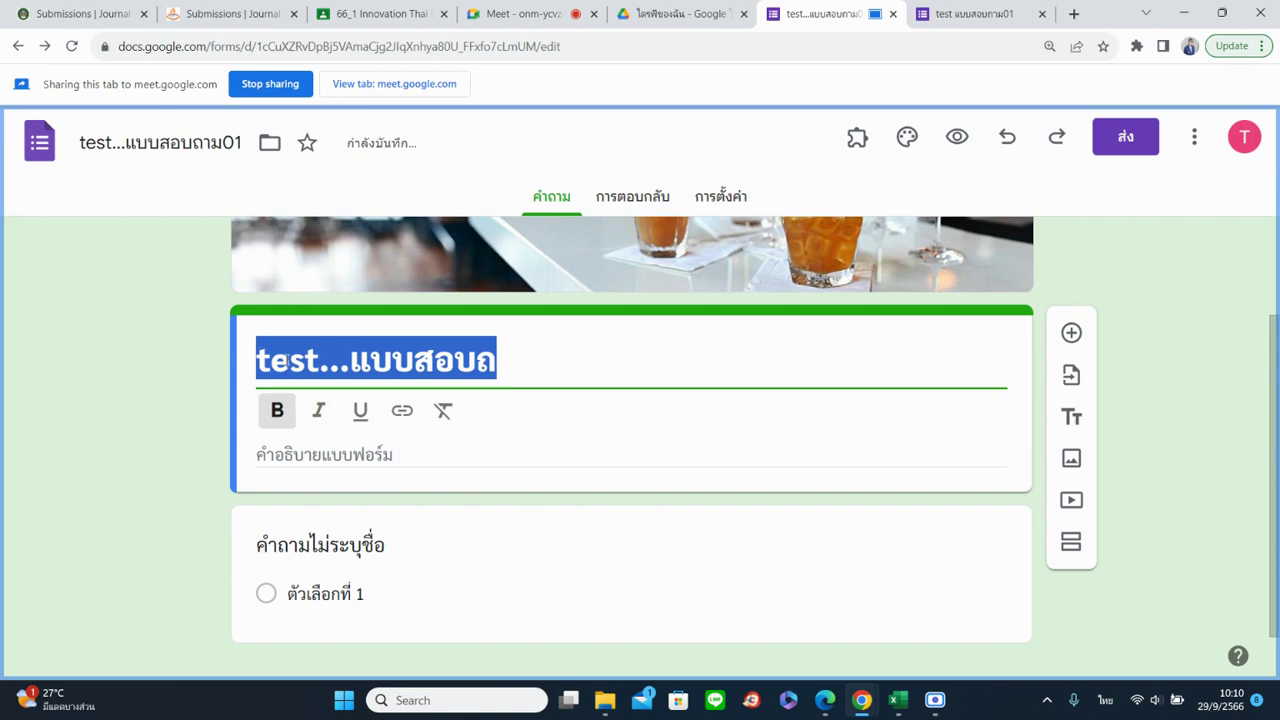
{"action": "type", "text": "แบ"}
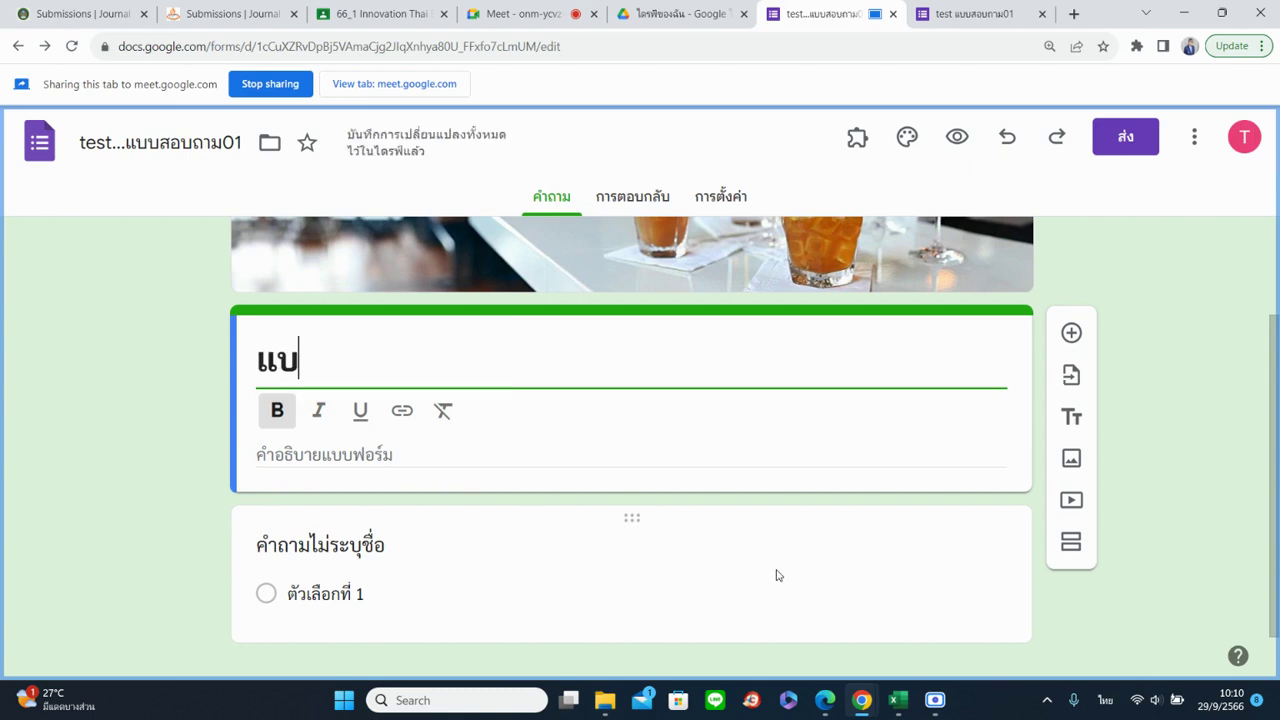
{"action": "type", "text": "บสอบ"}
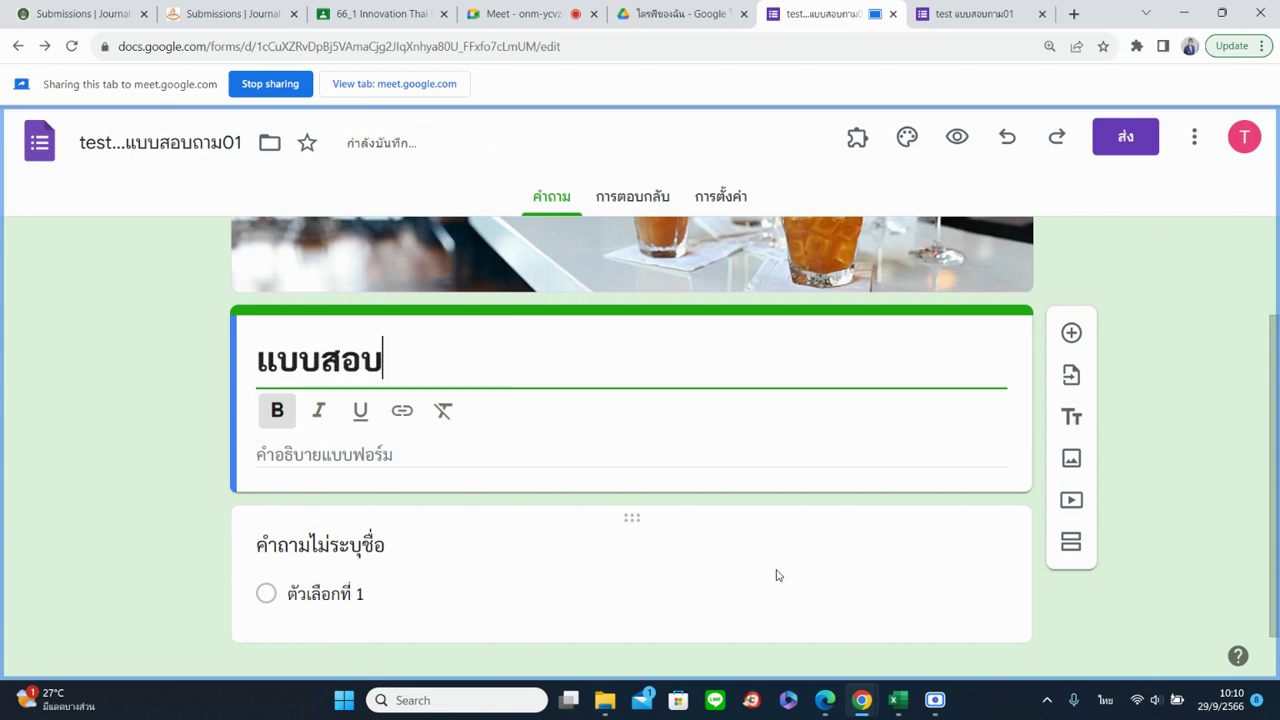
{"action": "type", "text": "ถามความพค"}
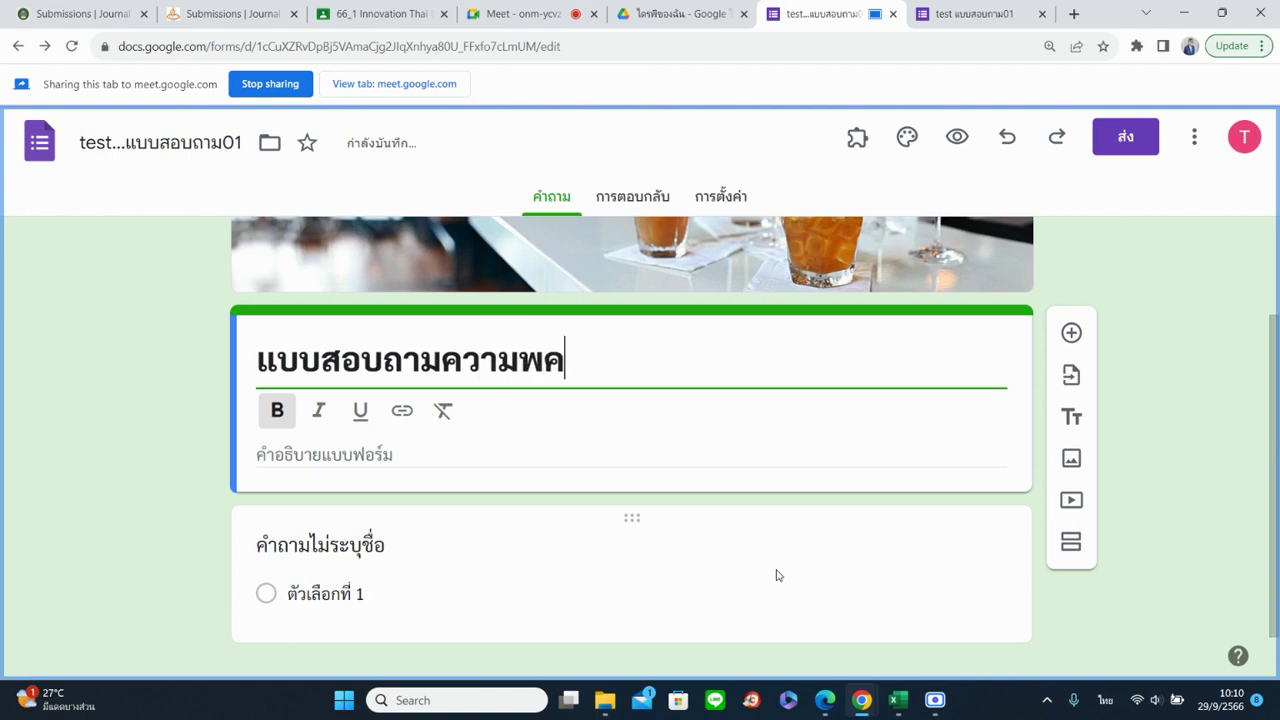
{"action": "key", "text": "BackSpace"}
{"action": "type", "text": "ึงพอใจ"}
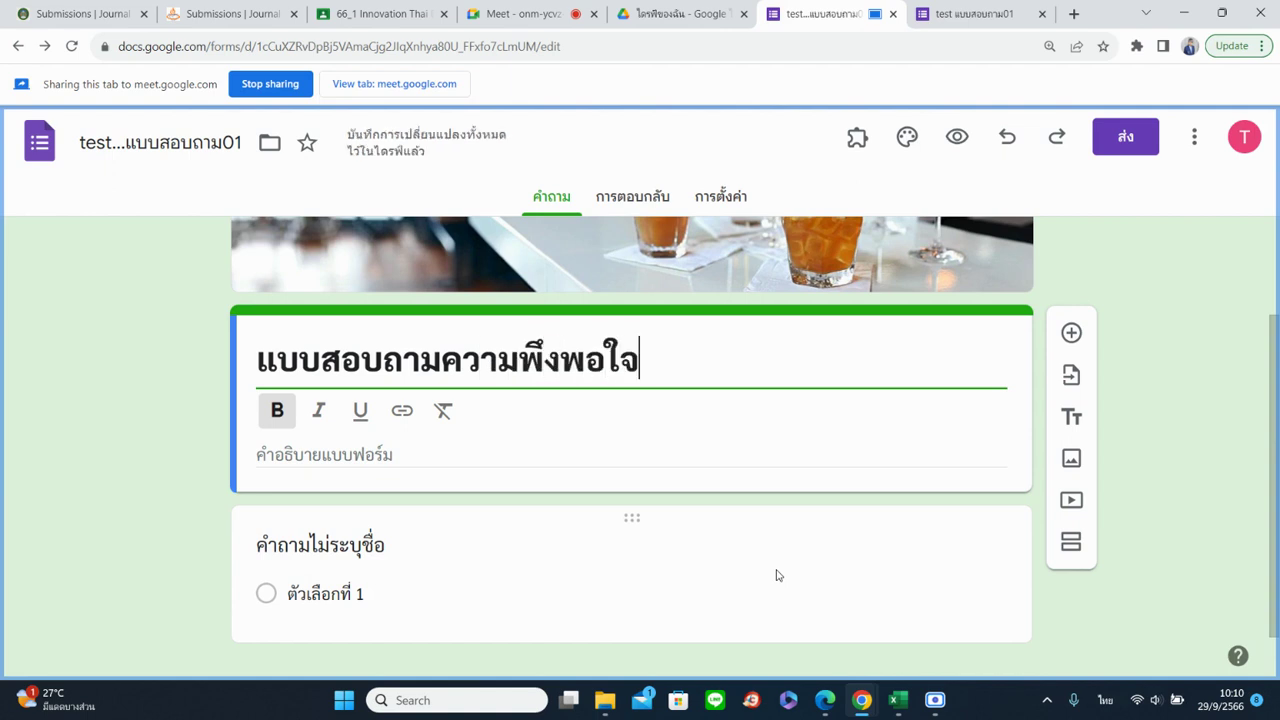
{"action": "type", "text": "เก่"}
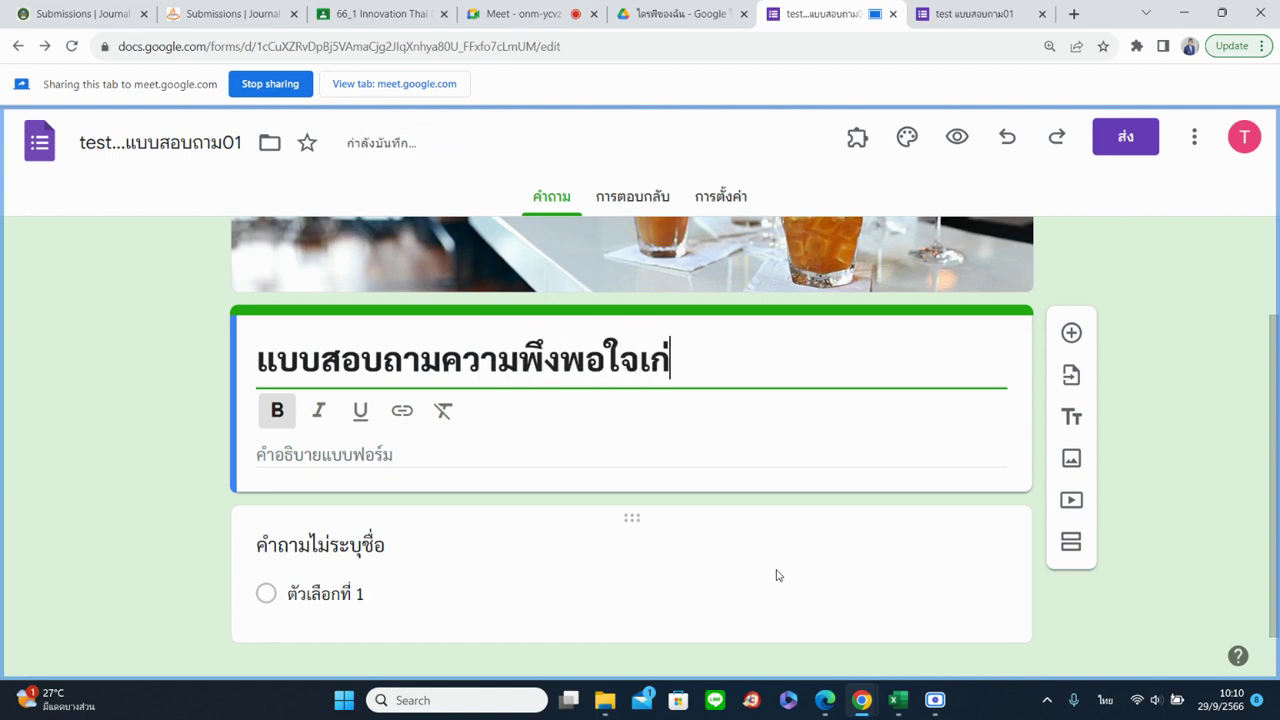
{"action": "key", "text": "BackSpace"}
{"action": "type", "text": "ี่ยว"}
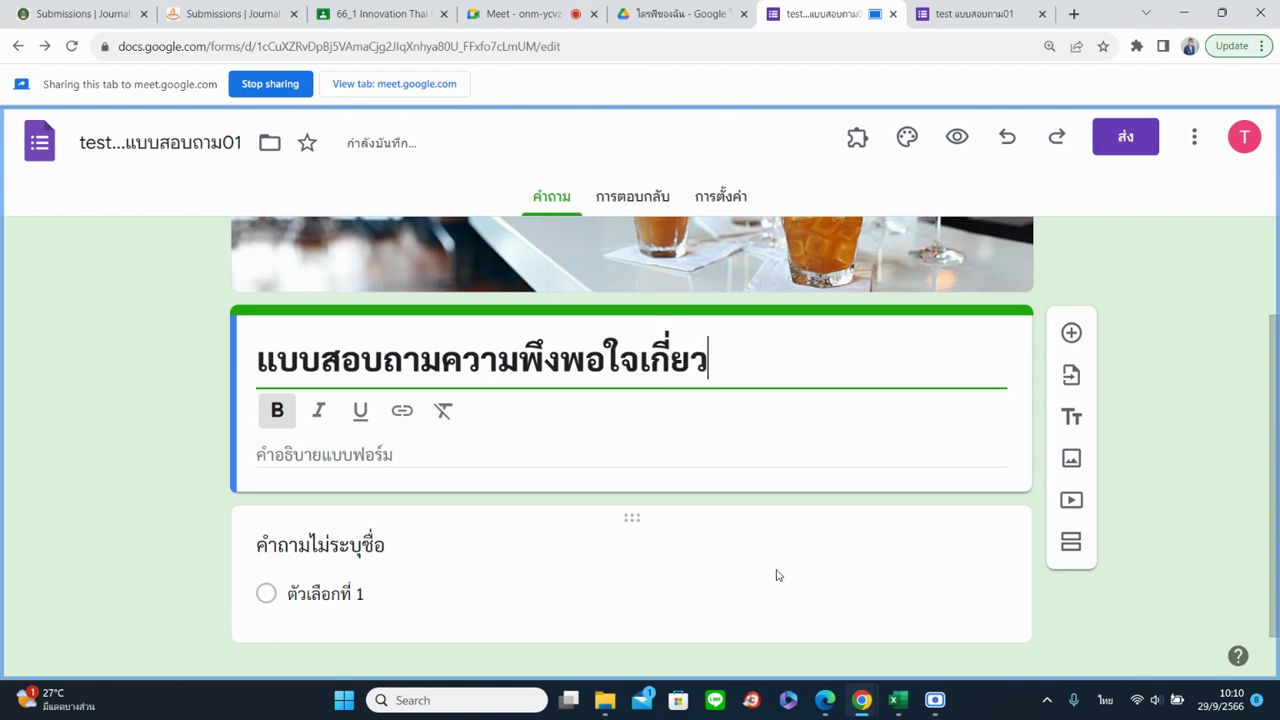
{"action": "type", "text": "กับการ"}
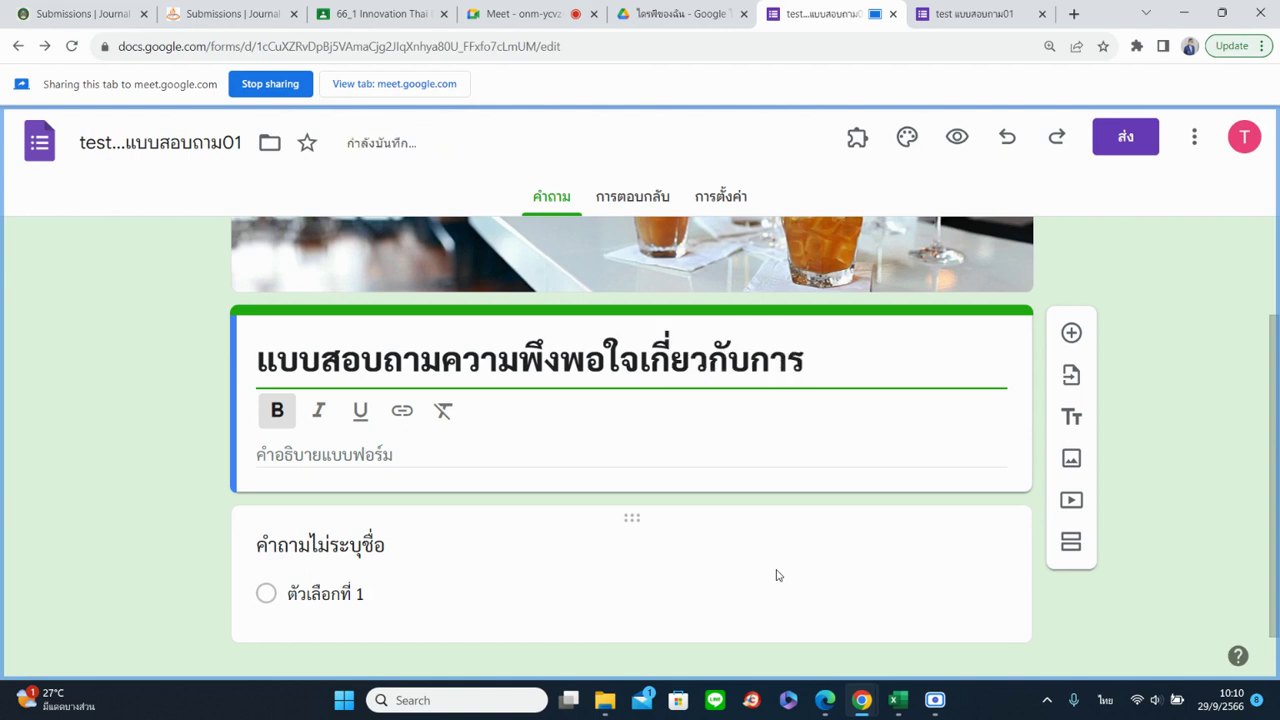
{"action": "type", "text": "เข้าร่วมกิ"}
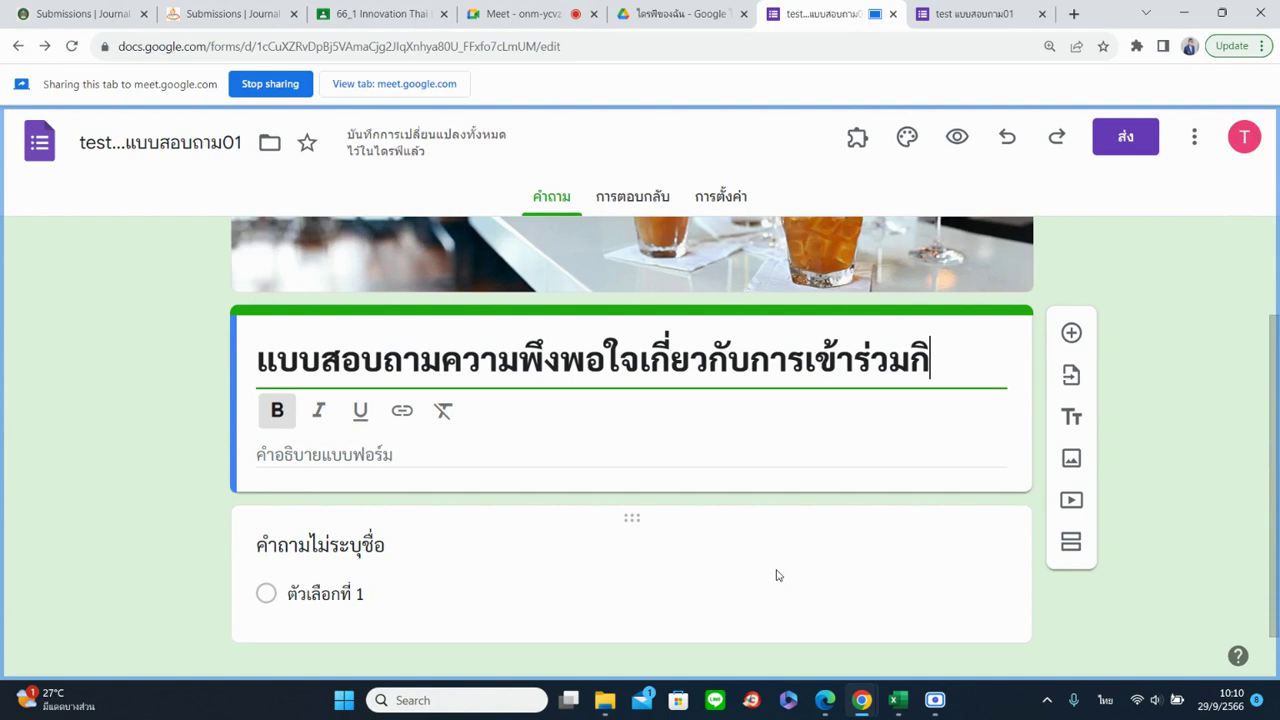
{"action": "type", "text": "จกรรม"}
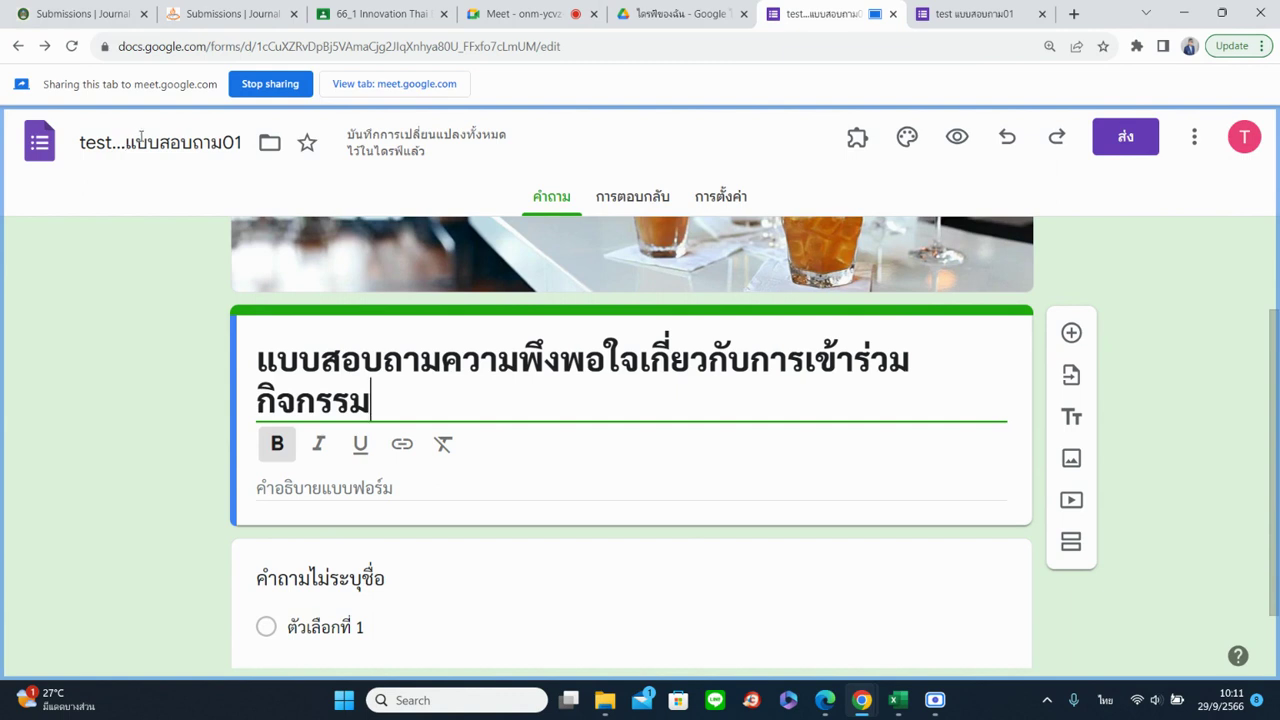
{"action": "scroll", "coordinate": [478, 443], "scroll_direction": "down", "scroll_amount": 1}
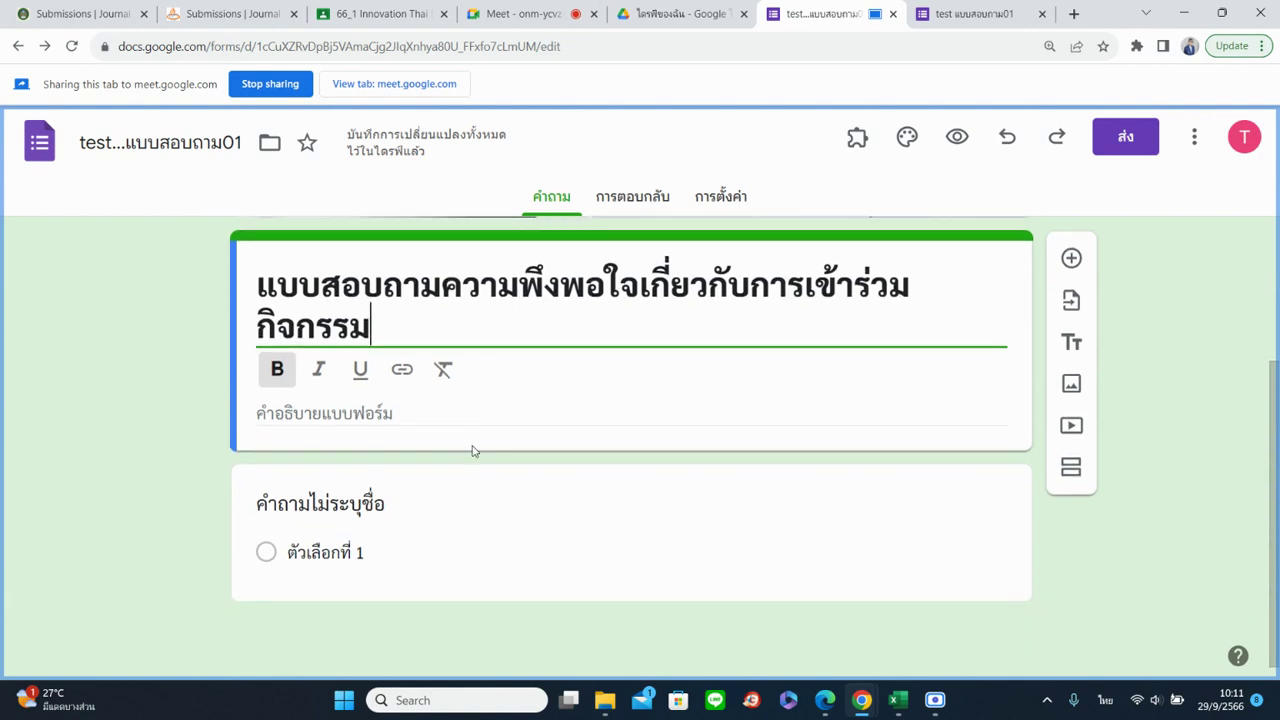
Remove bold from the form title and turn on bold in the description field
{"action": "left_click_drag", "start_coordinate": [353, 318], "coordinate": [252, 303]}
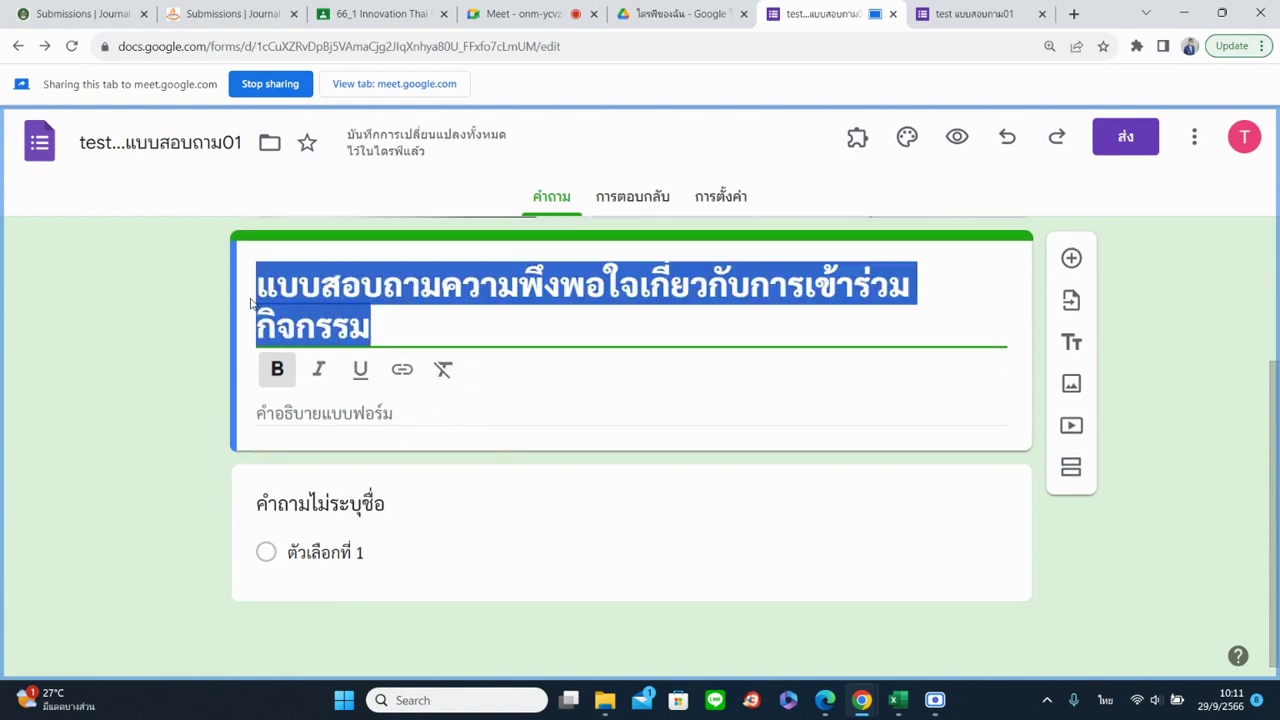
{"action": "left_click", "coordinate": [277, 369]}
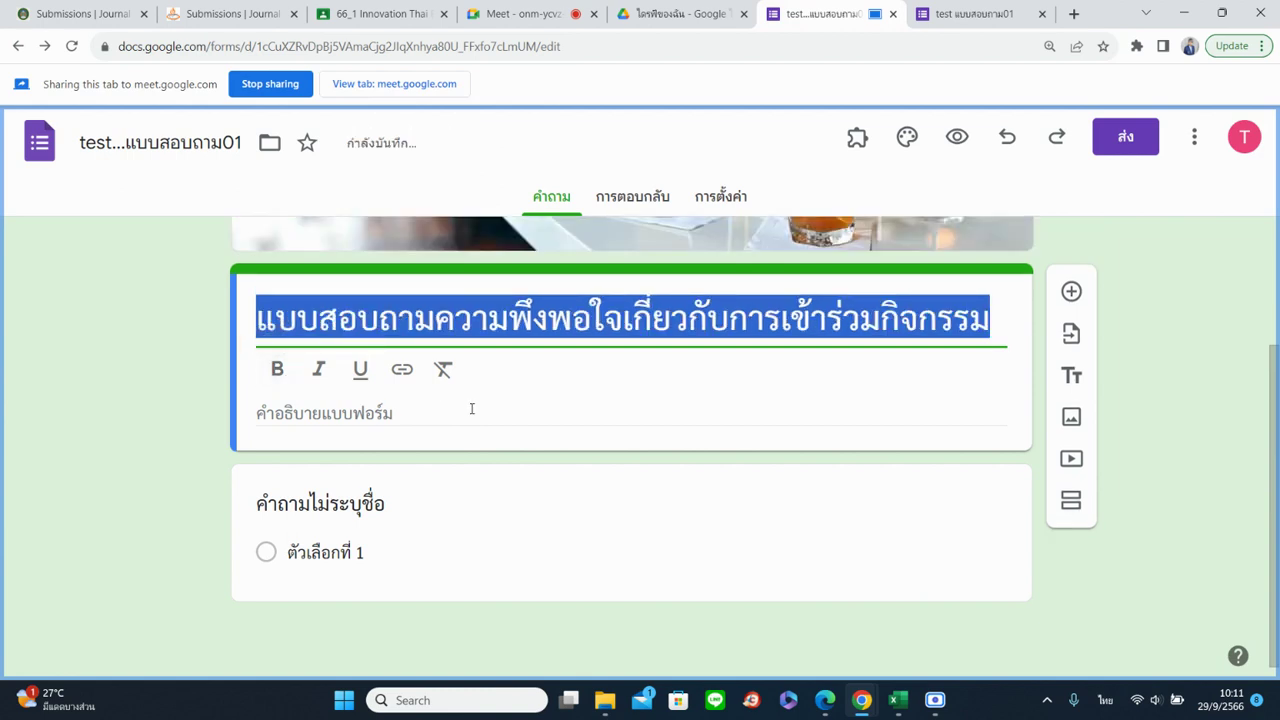
{"action": "left_click", "coordinate": [472, 408]}
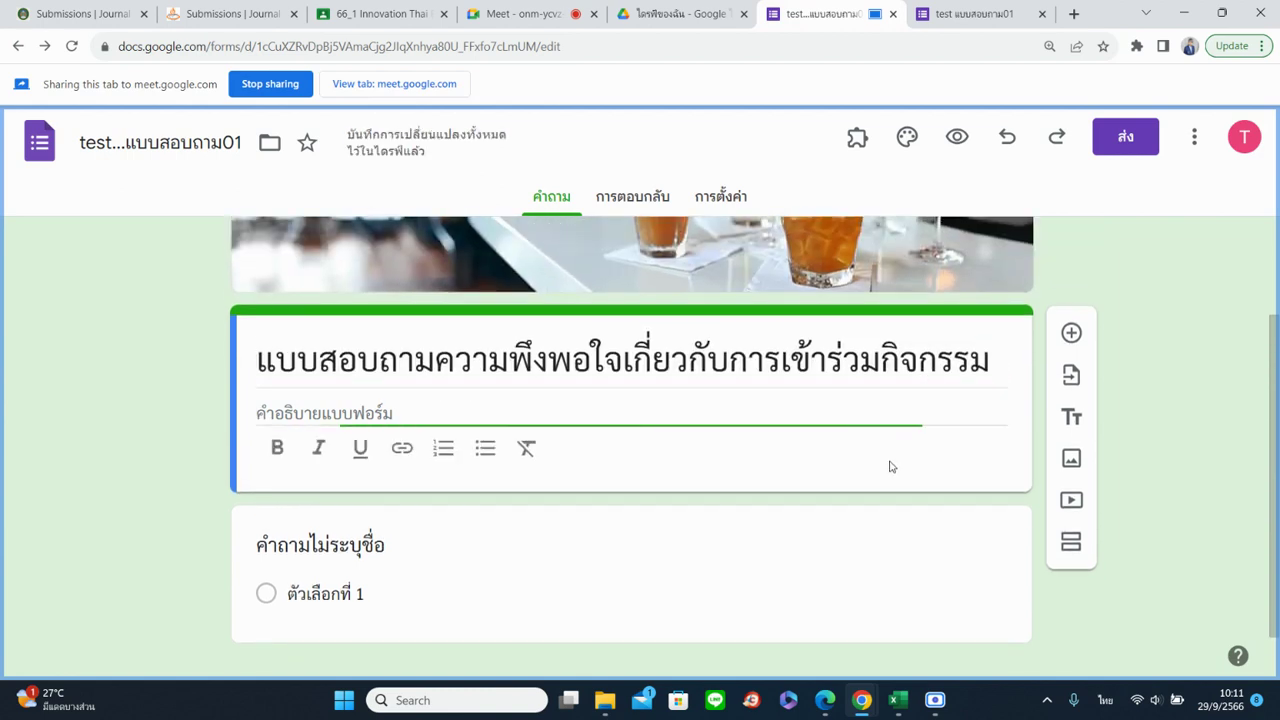
{"action": "left_click", "coordinate": [273, 449]}
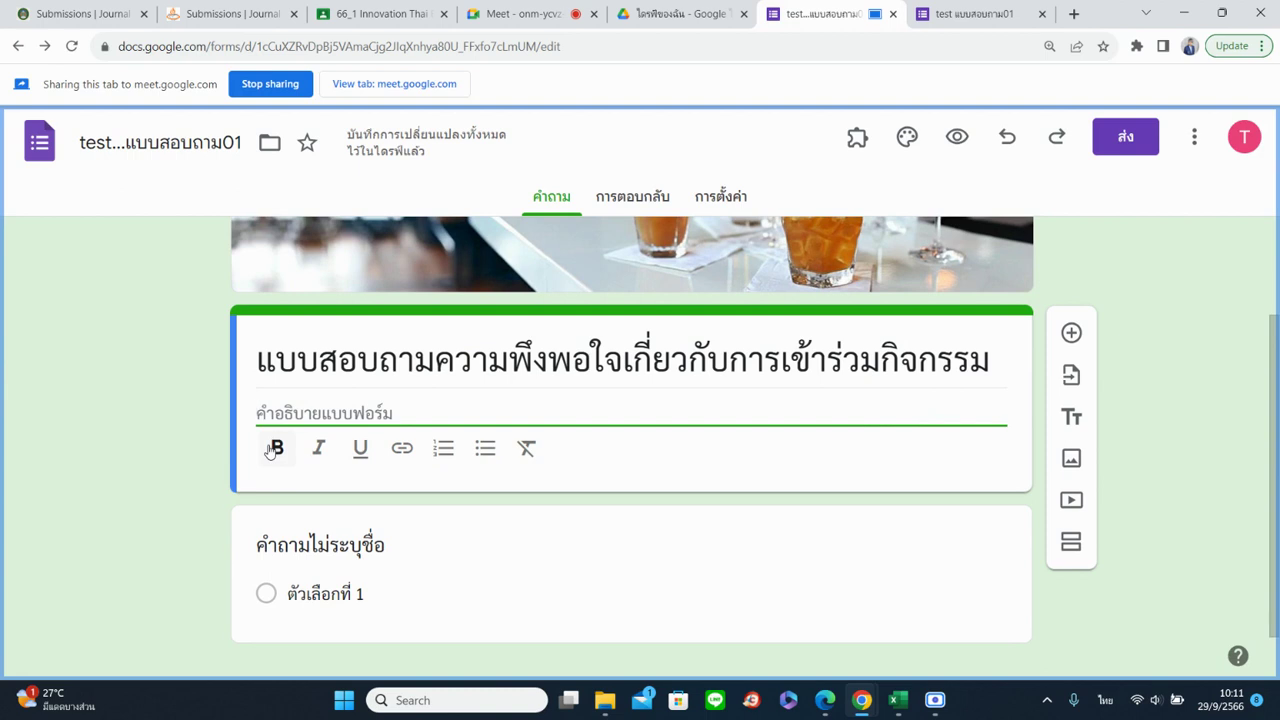
Make the whole title bold, italic and underlined, and open the Insert link dialog
{"action": "left_click_drag", "start_coordinate": [258, 361], "coordinate": [1005, 367]}
{"action": "left_click", "coordinate": [277, 410]}
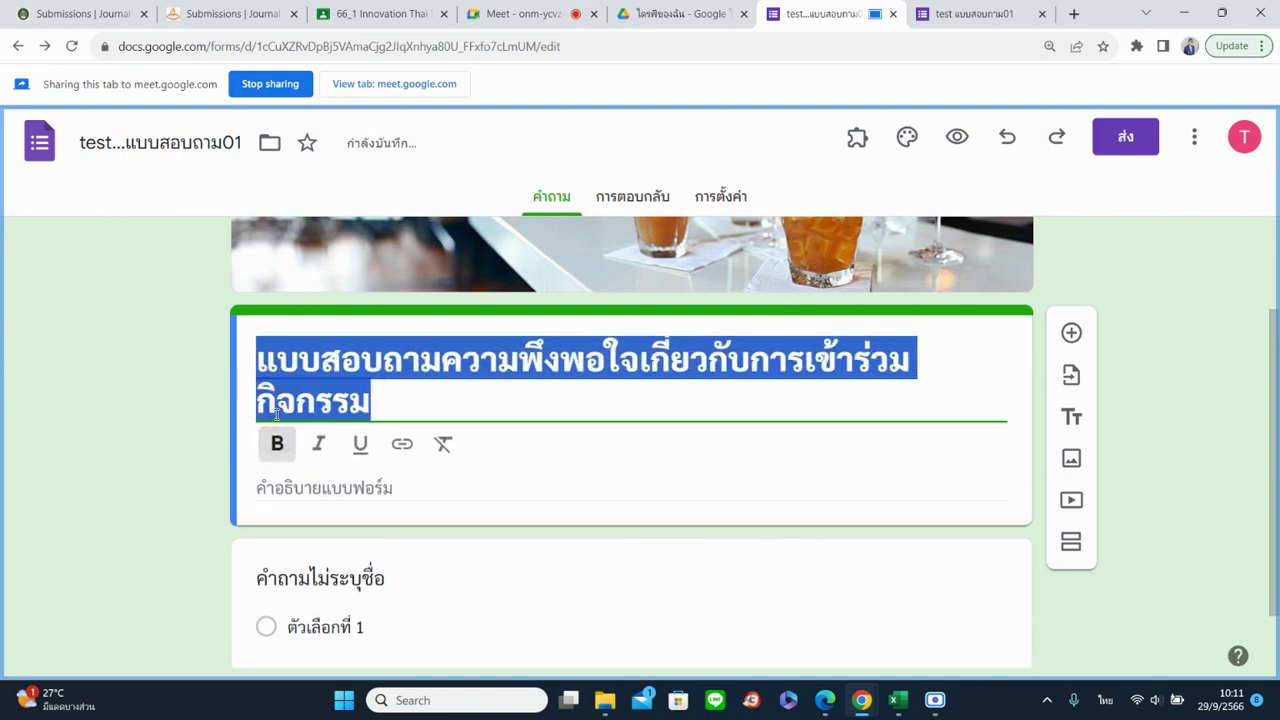
{"action": "left_click", "coordinate": [318, 444]}
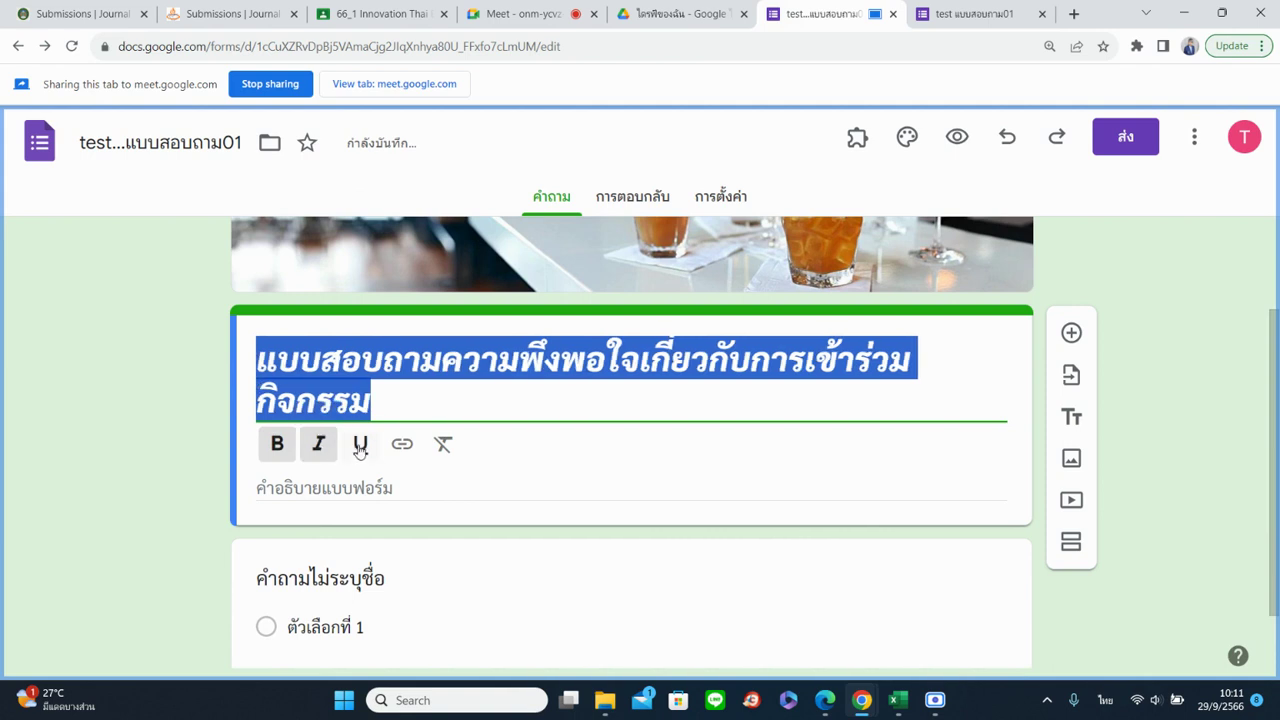
{"action": "left_click", "coordinate": [360, 446]}
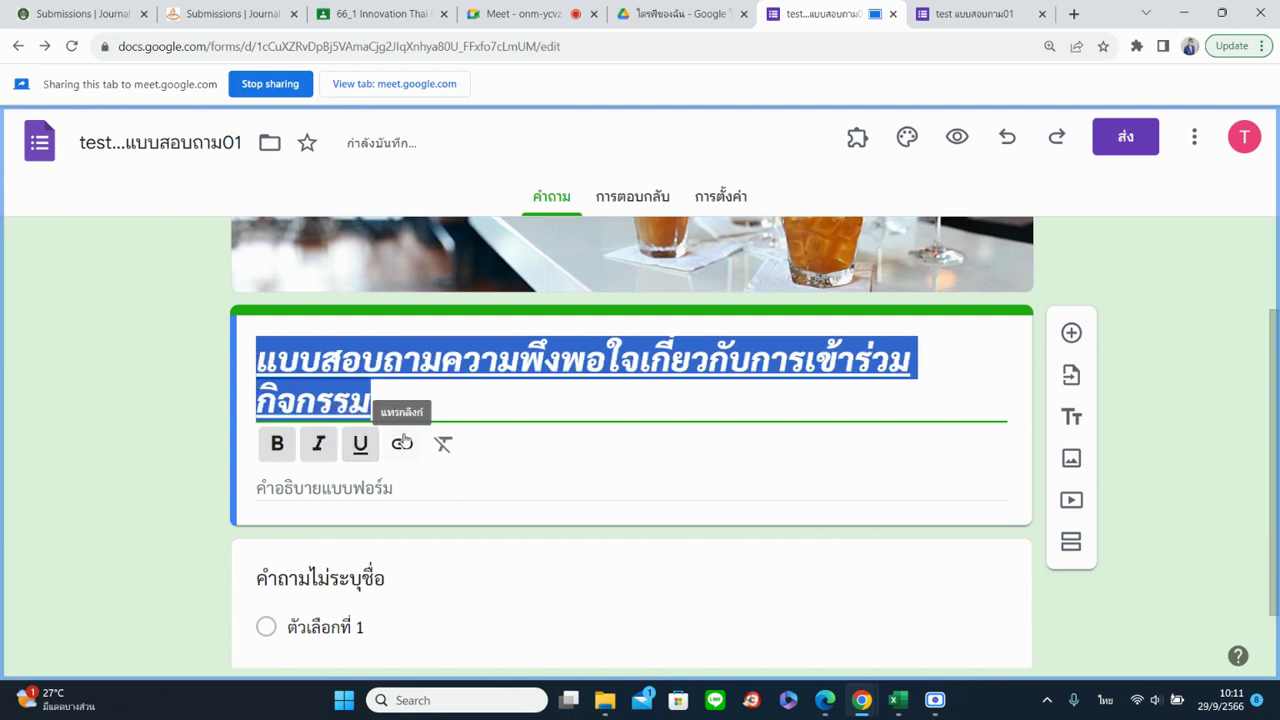
{"action": "left_click", "coordinate": [402, 444]}
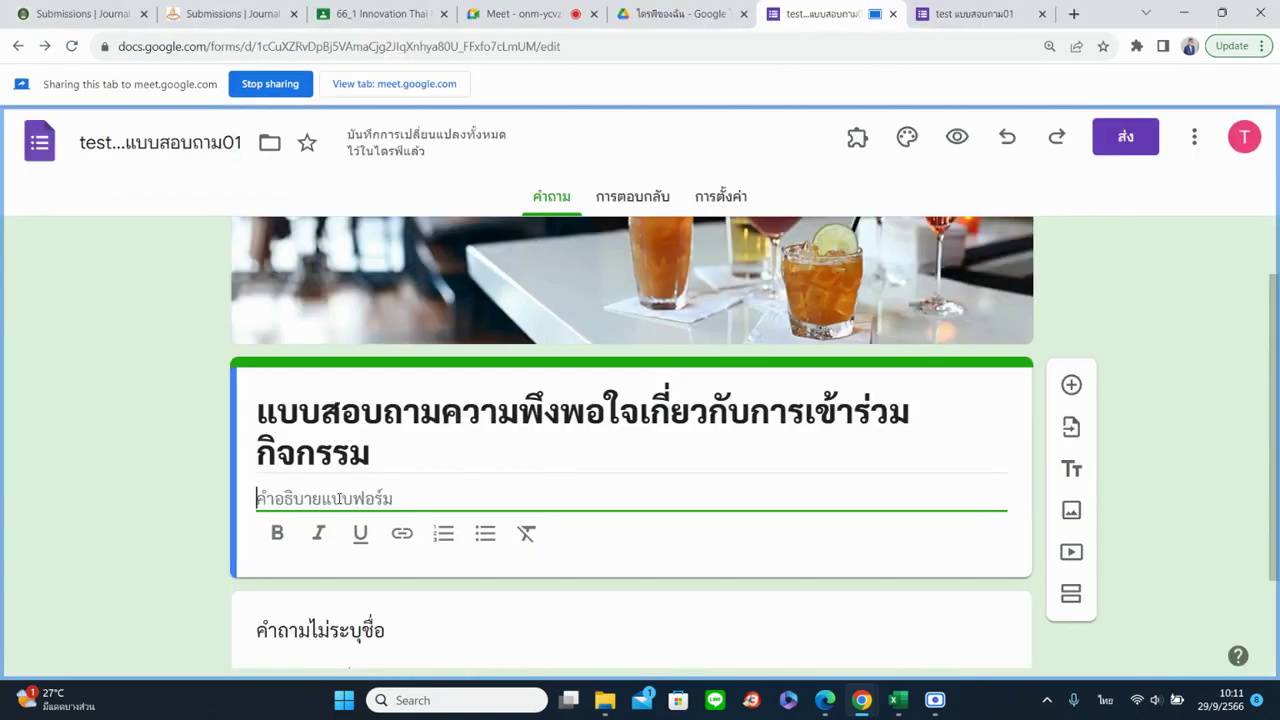
Type the คำชี้แจง heading and two numbered instruction lines into the description
{"action": "type", "text": "ตรงนี้"}
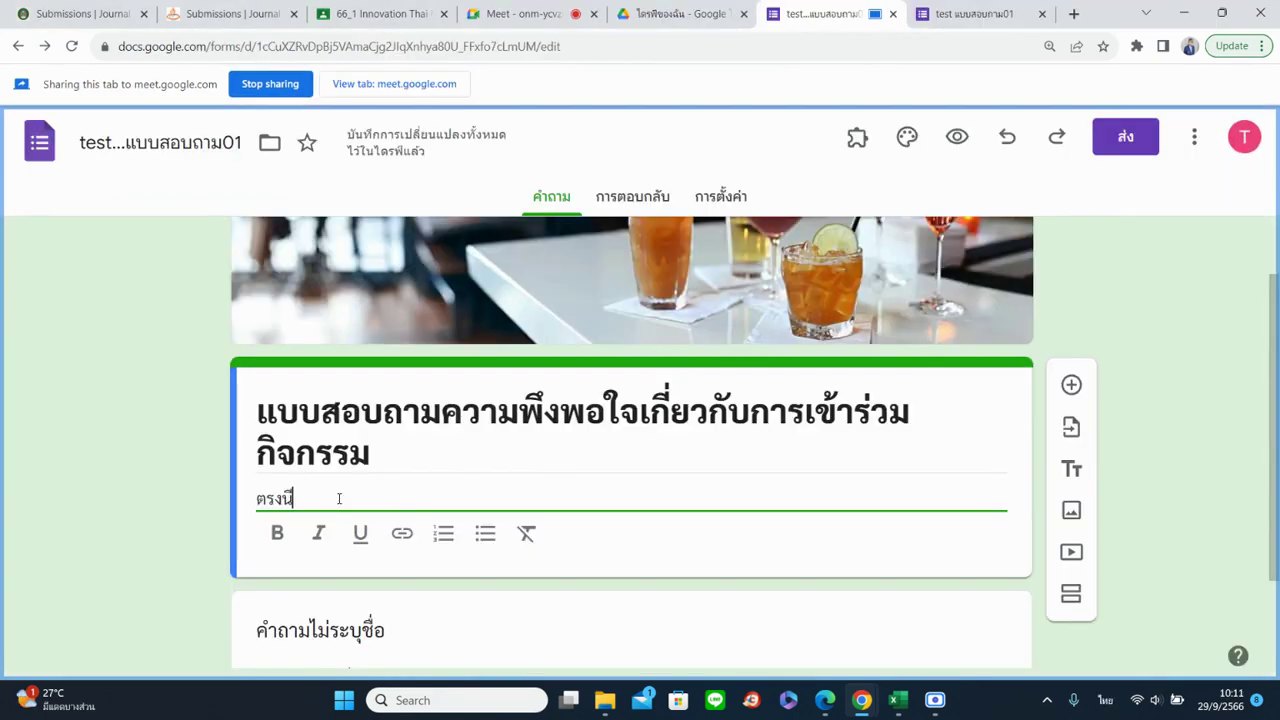
{"action": "key", "text": "BackSpace"}
{"action": "key", "text": "BackSpace"}
{"action": "key", "text": "BackSpace"}
{"action": "key", "text": "BackSpace"}
{"action": "key", "text": "BackSpace"}
{"action": "key", "text": "BackSpace"}
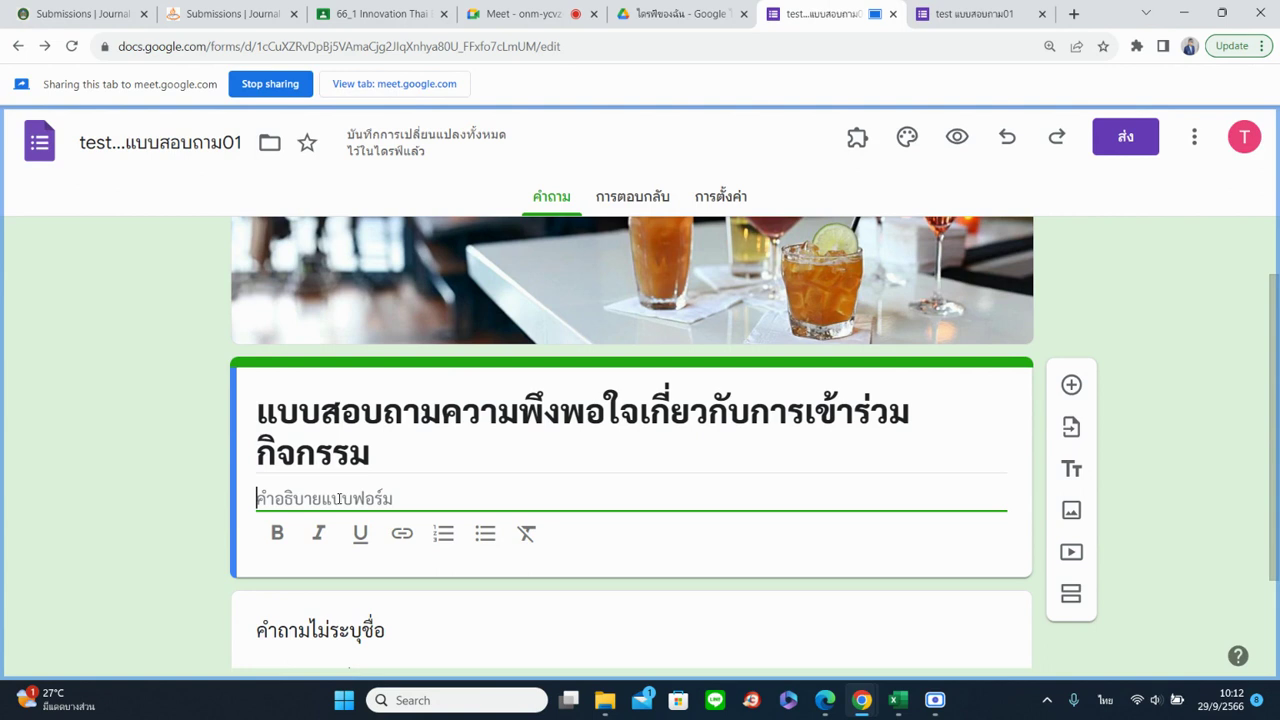
{"action": "type", "text": "คำชี้แจง"}
{"action": "key", "text": "Return"}
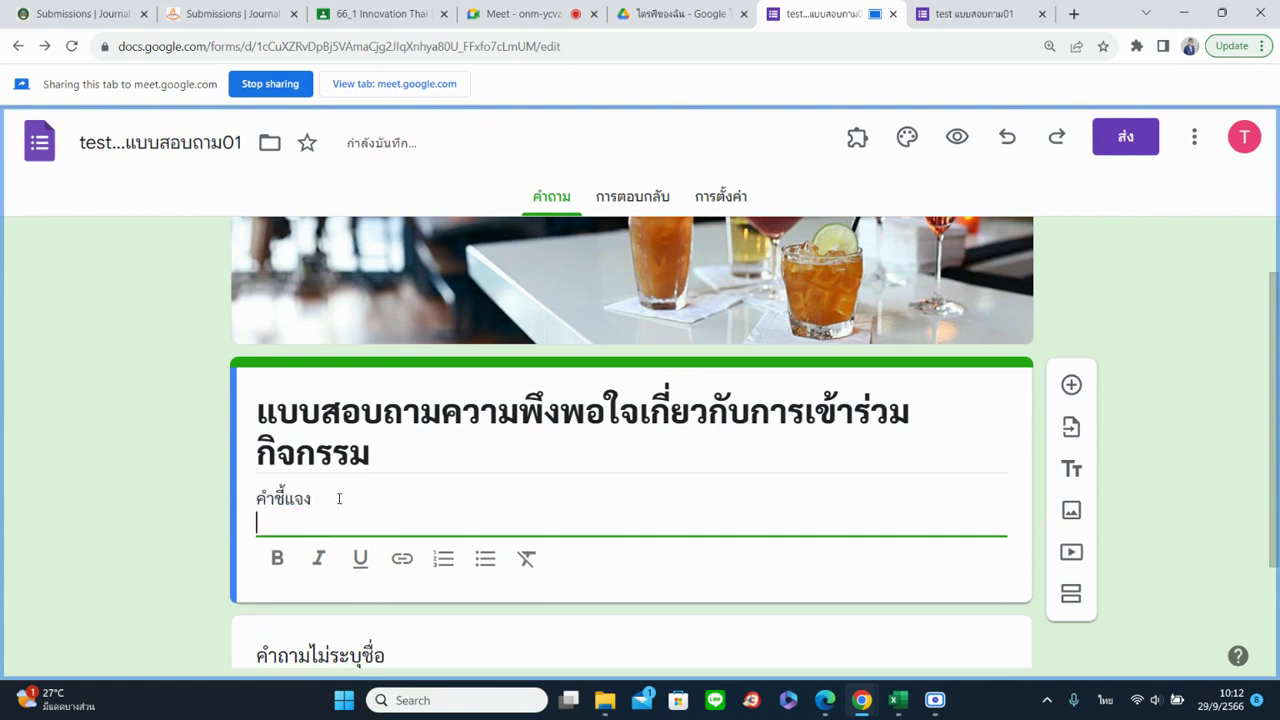
{"action": "type", "text": "1."}
{"action": "type", "text": " แบบบ"}
{"action": "type", "text": "สอบถ"}
{"action": "type", "text": "ามนี้...................."}
{"action": "key", "text": "Return"}
{"action": "type", "text": "2."}
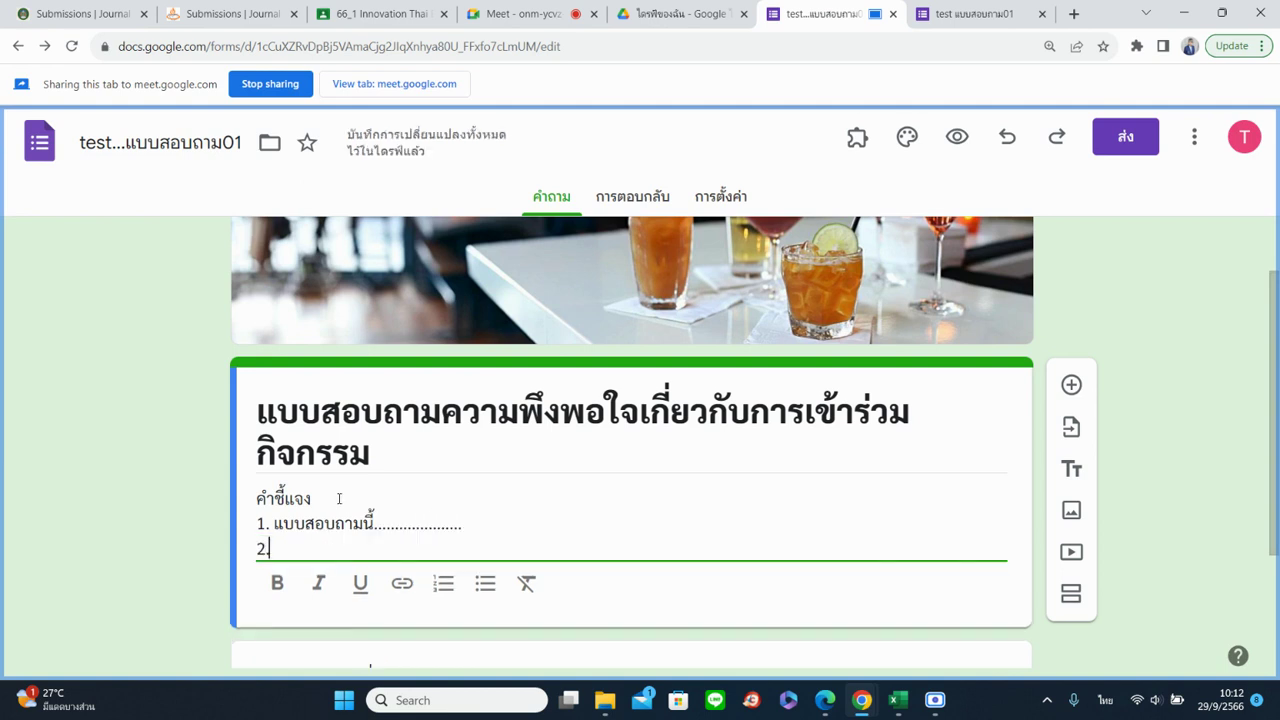
{"action": "type", "text": " เลือก"}
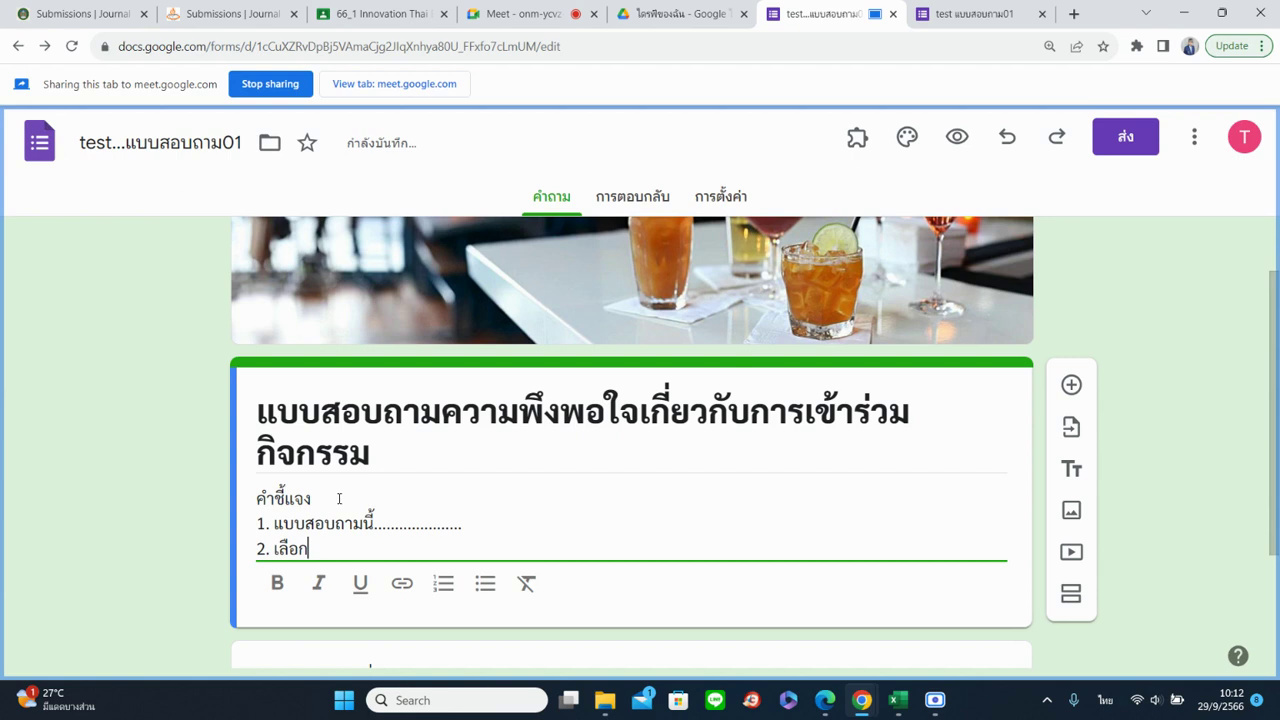
{"action": "type", "text": "ข้อที่ตร"}
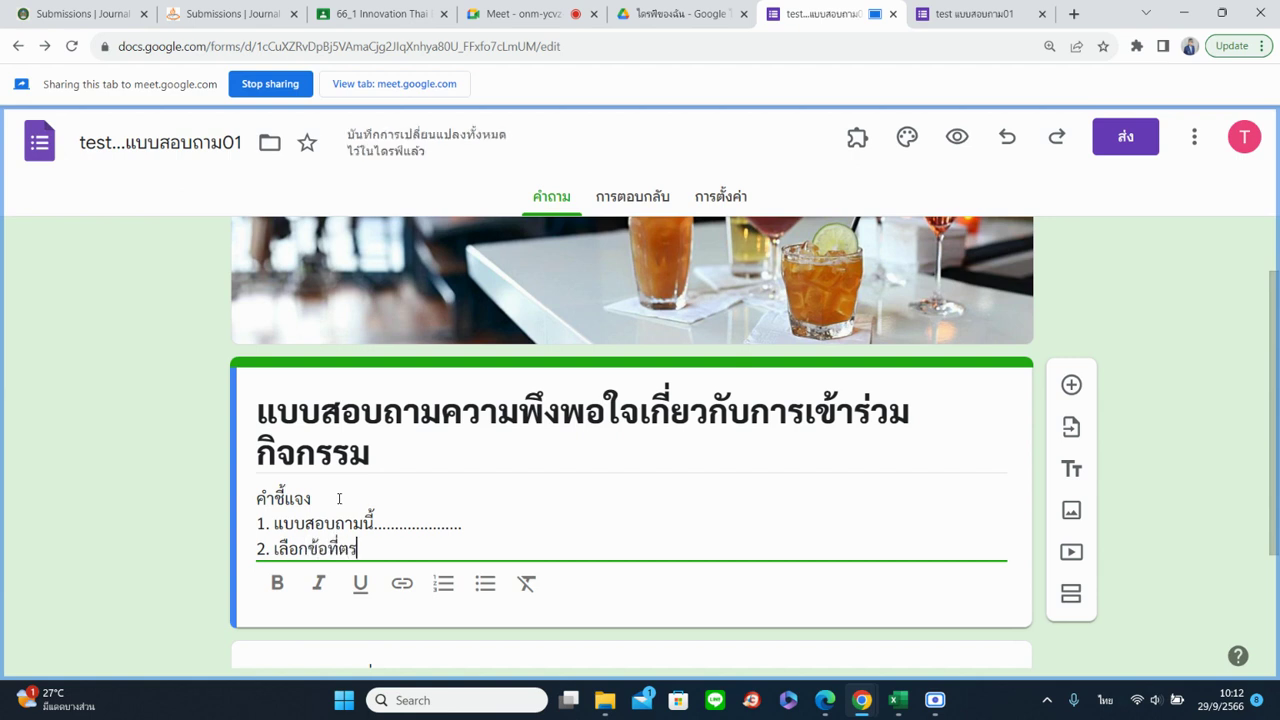
{"action": "type", "text": "งกับความพึงพอใจ"}
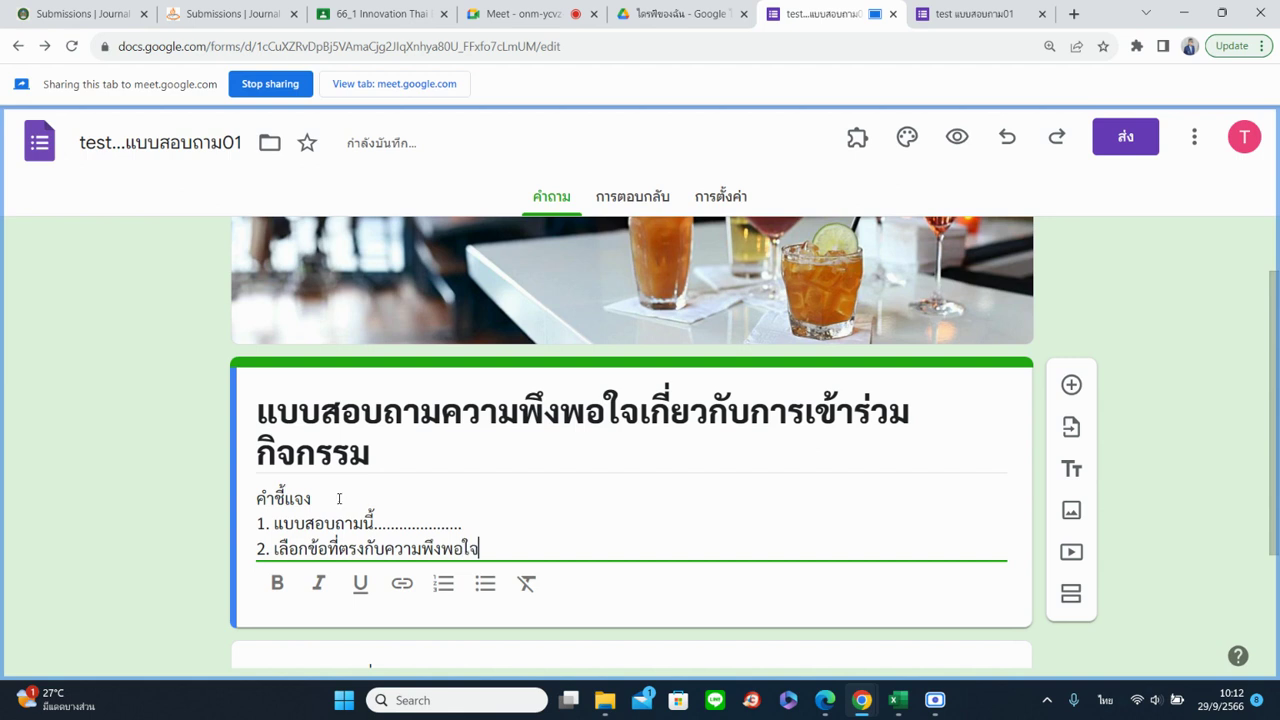
{"action": "type", "text": "ของท่าน"}
Add three lines of placeholder dots below the second instruction
{"action": "key", "text": "Return"}
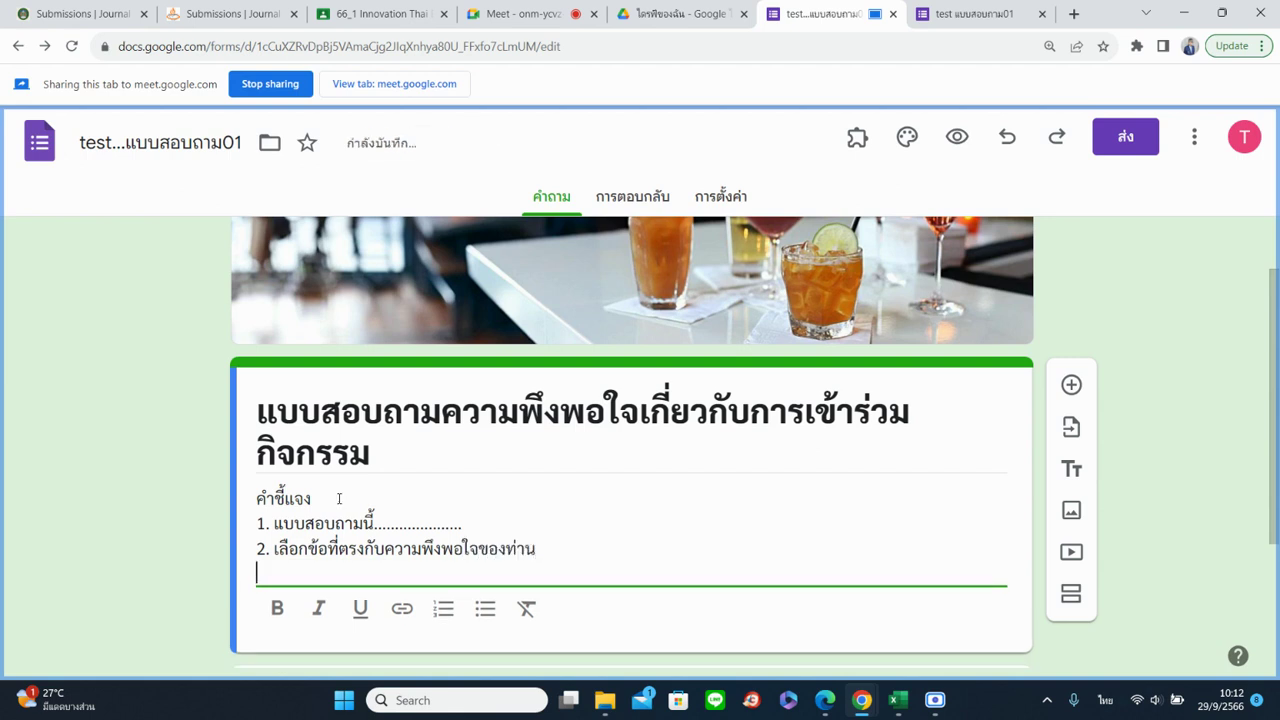
{"action": "type", "text": "....."}
{"action": "key", "text": "Return"}
{"action": "type", "text": "...."}
{"action": "key", "text": "Return"}
{"action": "type", "text": "...."}
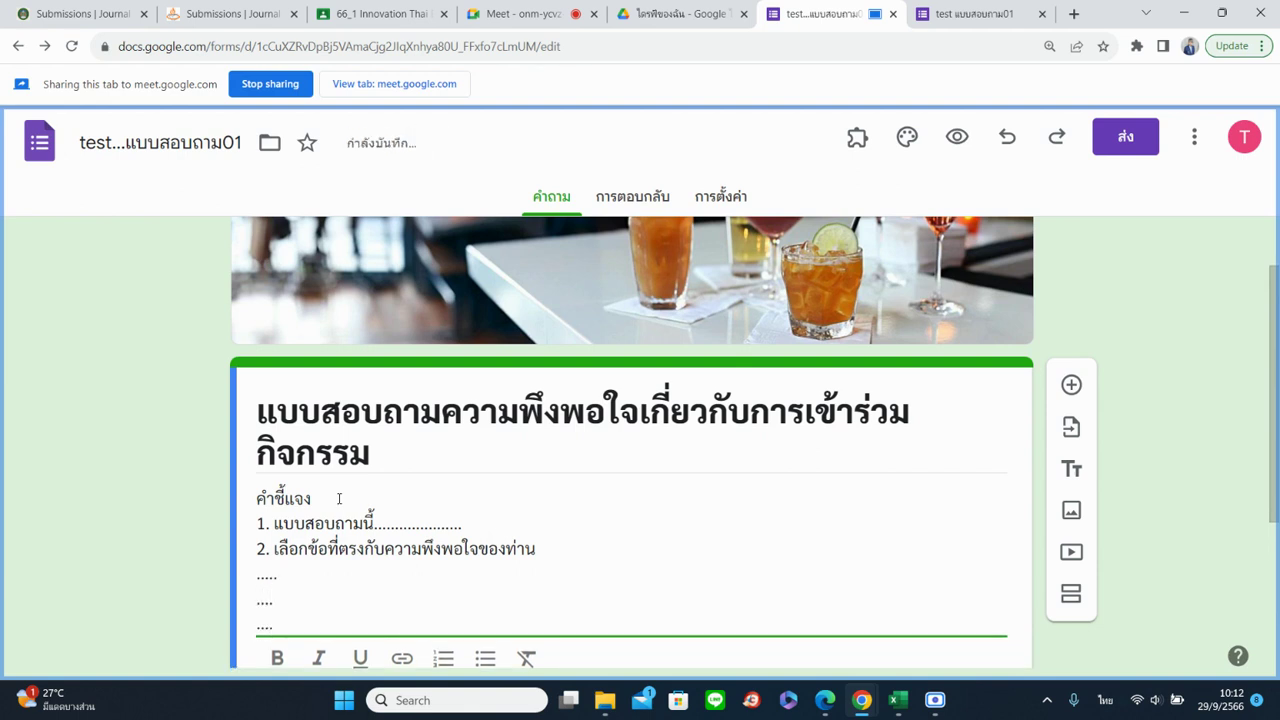
Make the คำชี้แจง heading bold and finish editing the description
{"action": "scroll", "coordinate": [429, 513], "scroll_direction": "down", "scroll_amount": 1}
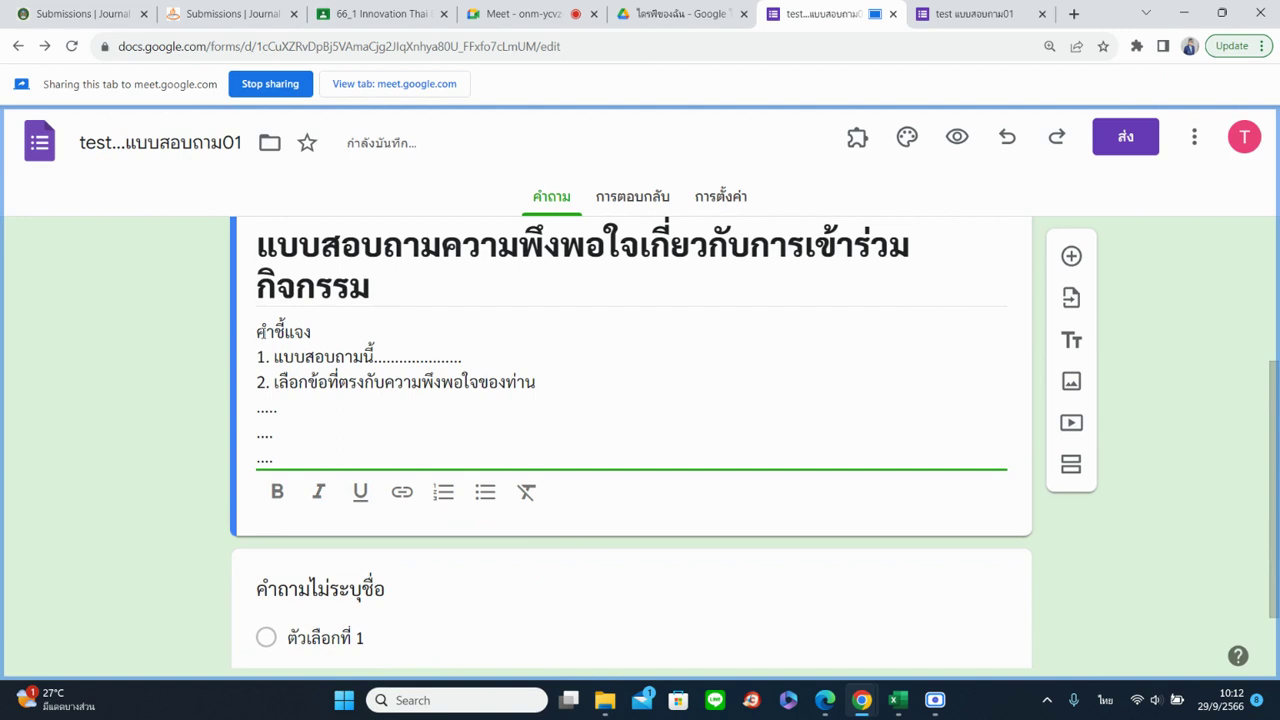
{"action": "left_click_drag", "start_coordinate": [257, 331], "coordinate": [316, 333]}
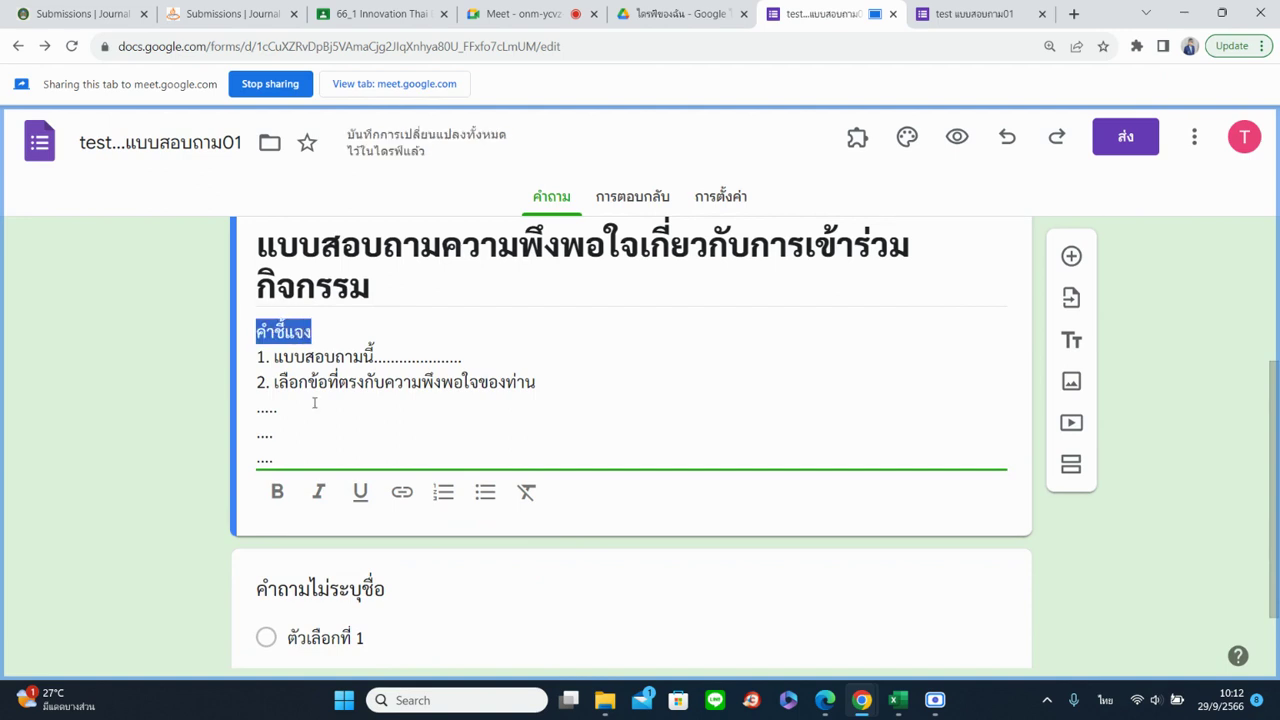
{"action": "left_click", "coordinate": [280, 494]}
{"action": "left_click", "coordinate": [297, 434]}
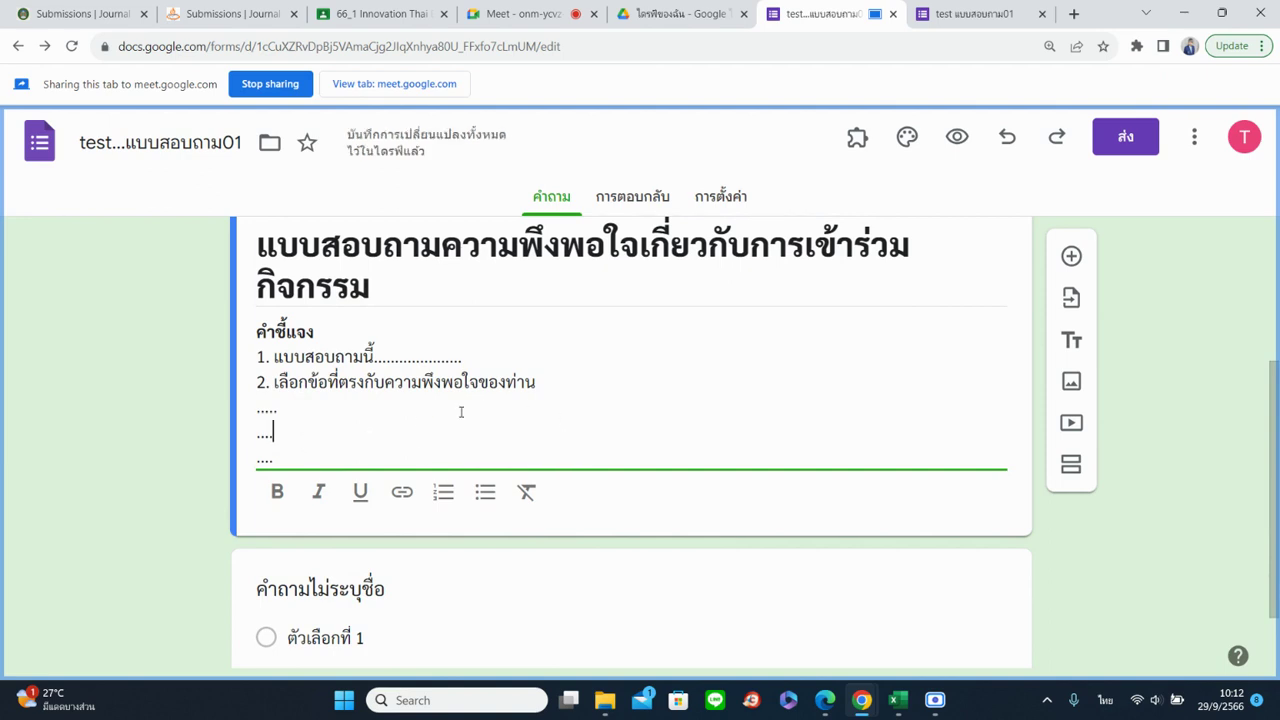
{"action": "left_click", "coordinate": [1106, 543]}
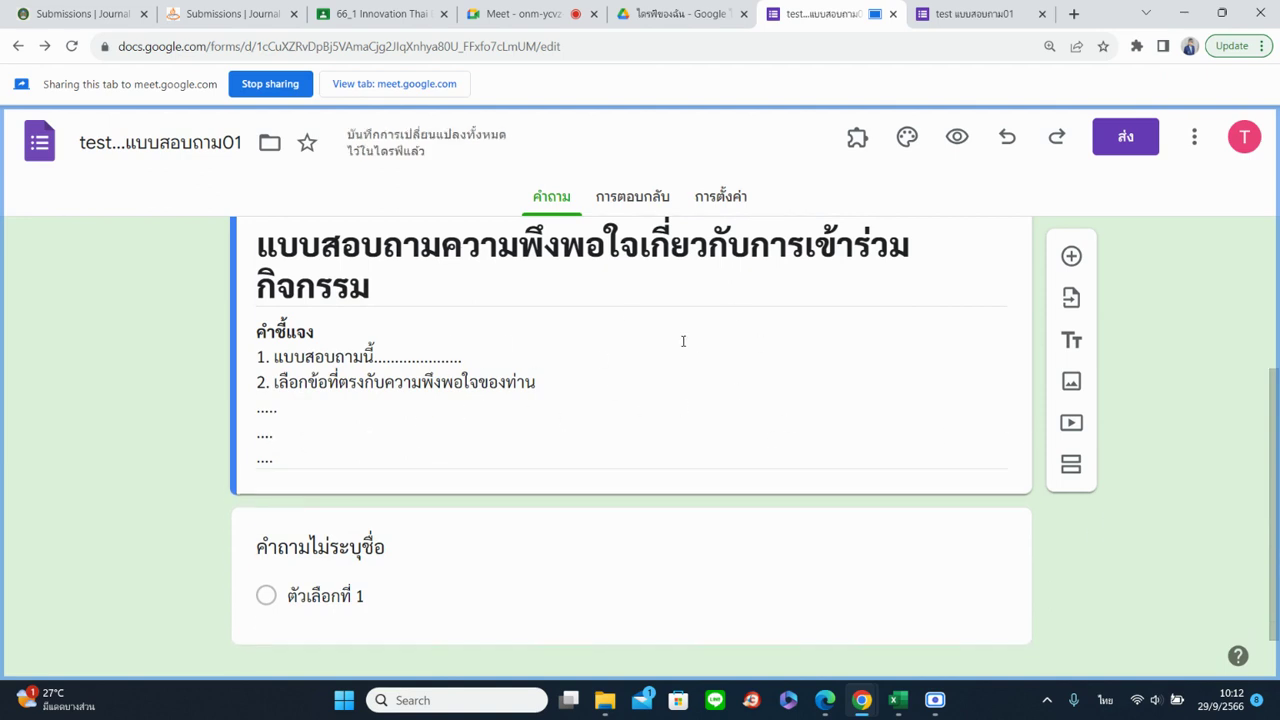
Preview the form in respondent view, sharing that tab in Meet, then return to the editor
{"action": "left_click", "coordinate": [957, 136]}
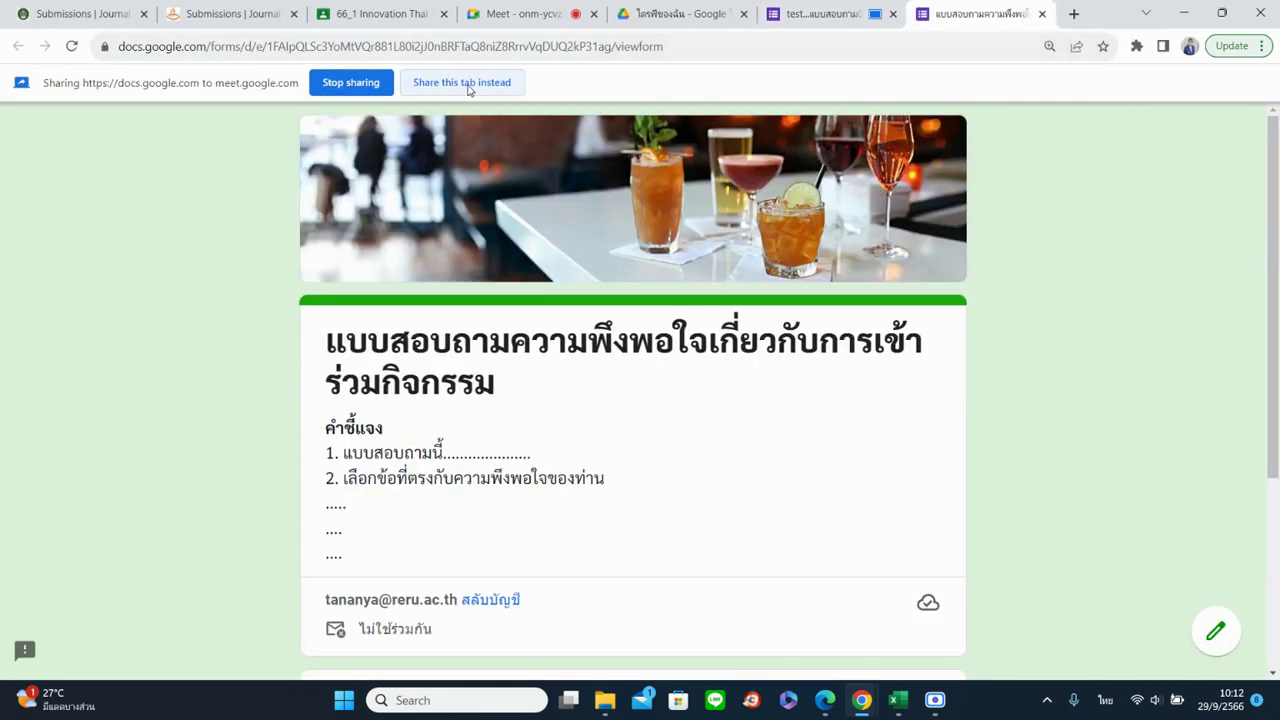
{"action": "left_click", "coordinate": [462, 82]}
{"action": "scroll", "coordinate": [1029, 509], "scroll_direction": "down", "scroll_amount": 2}
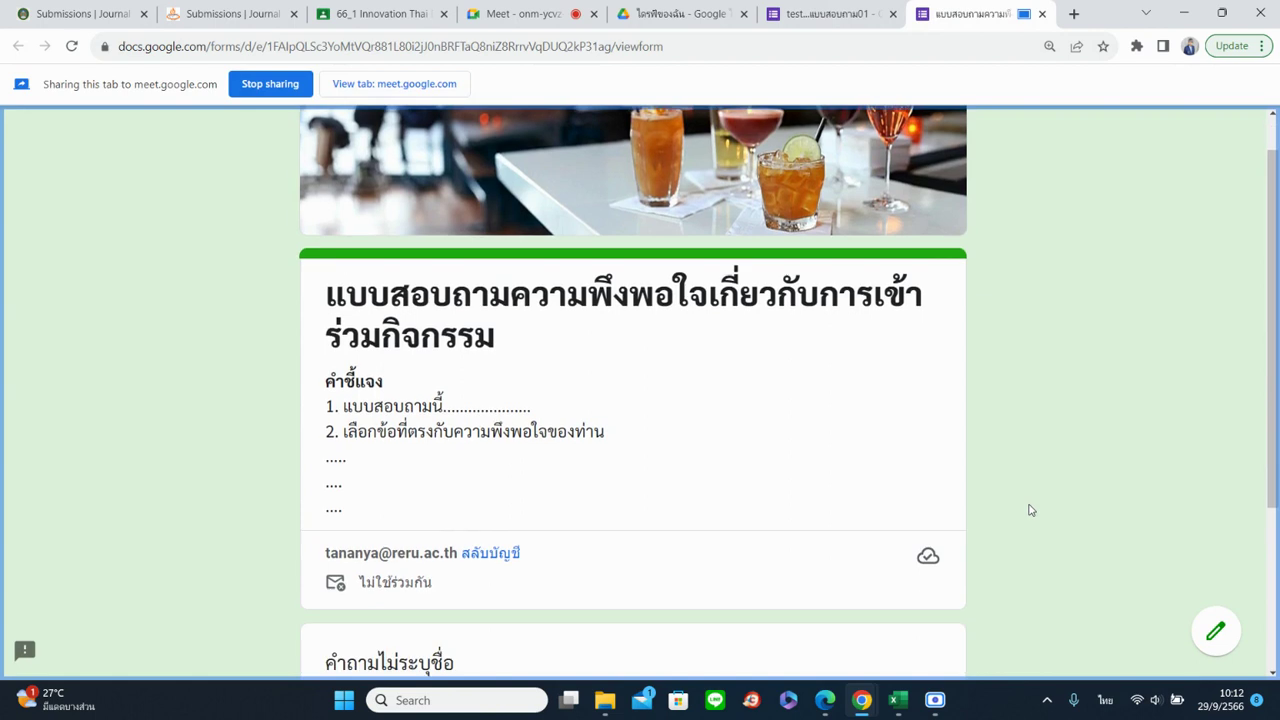
{"action": "scroll", "coordinate": [1023, 520], "scroll_direction": "up", "scroll_amount": 2}
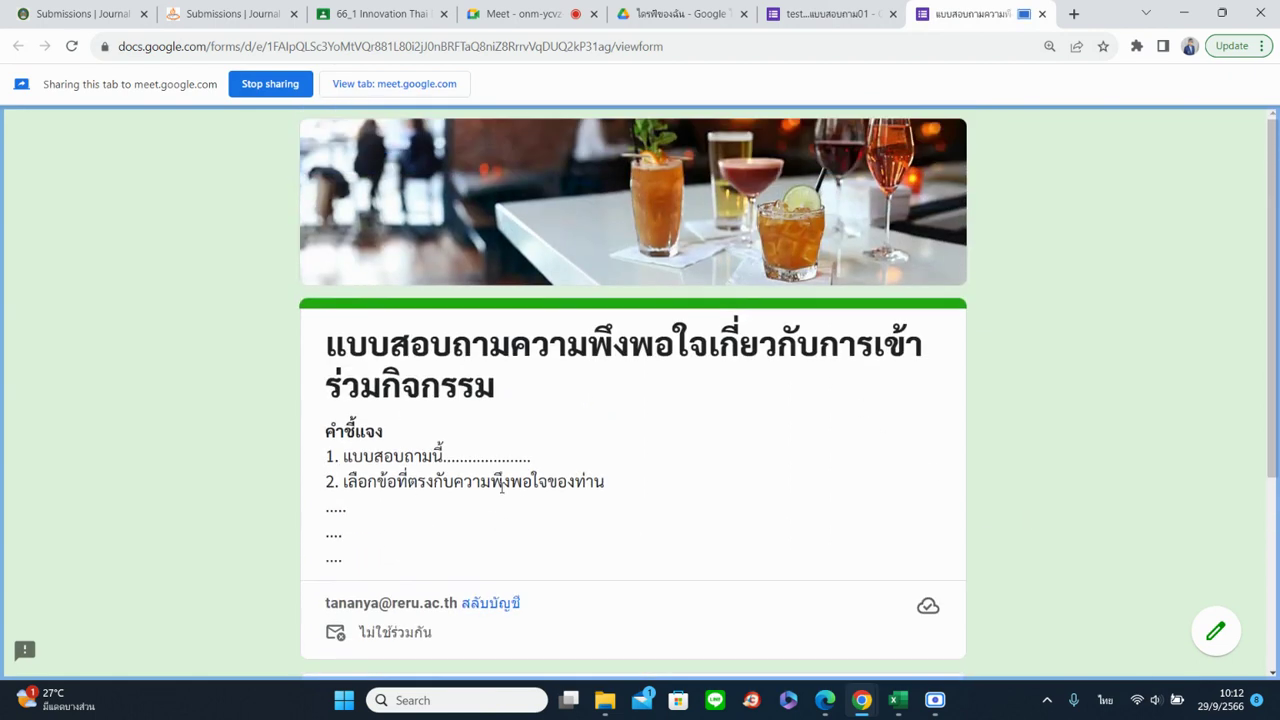
{"action": "key", "text": "ctrl+shift+Tab"}
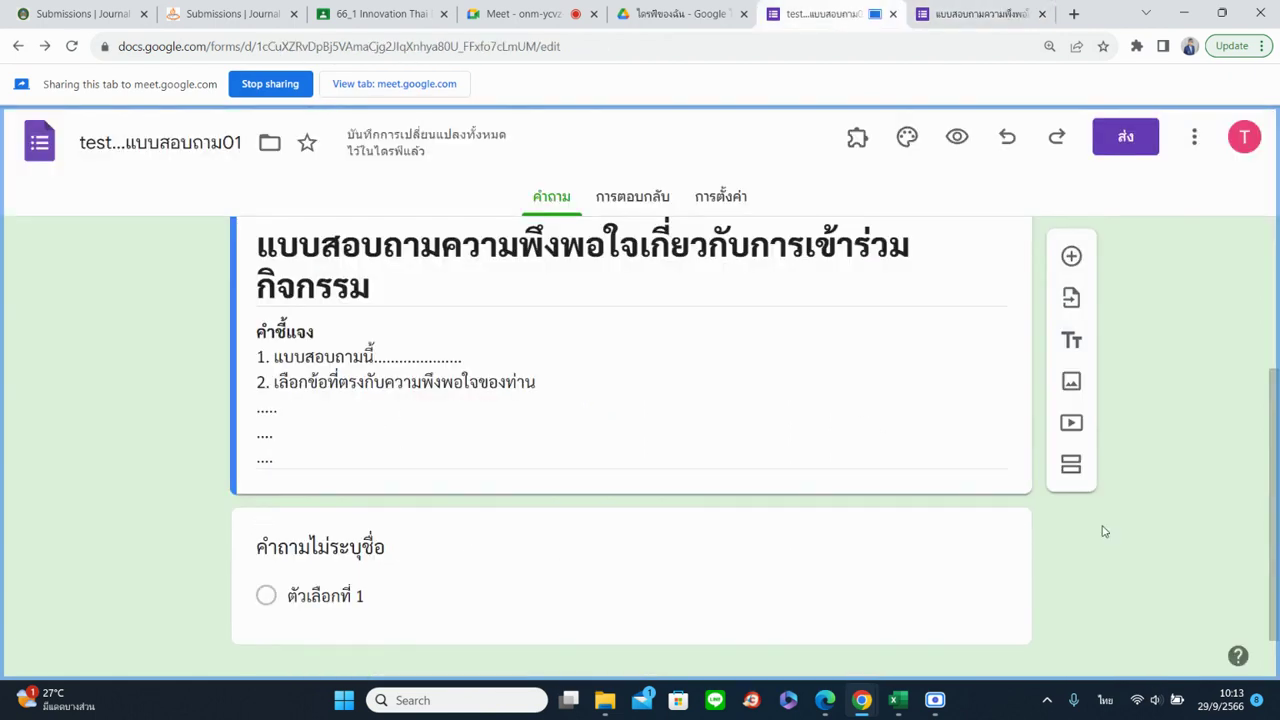
Add a blank multiple-choice question below the description and select the untitled question beneath it
{"action": "scroll", "coordinate": [168, 480], "scroll_direction": "down", "scroll_amount": 1}
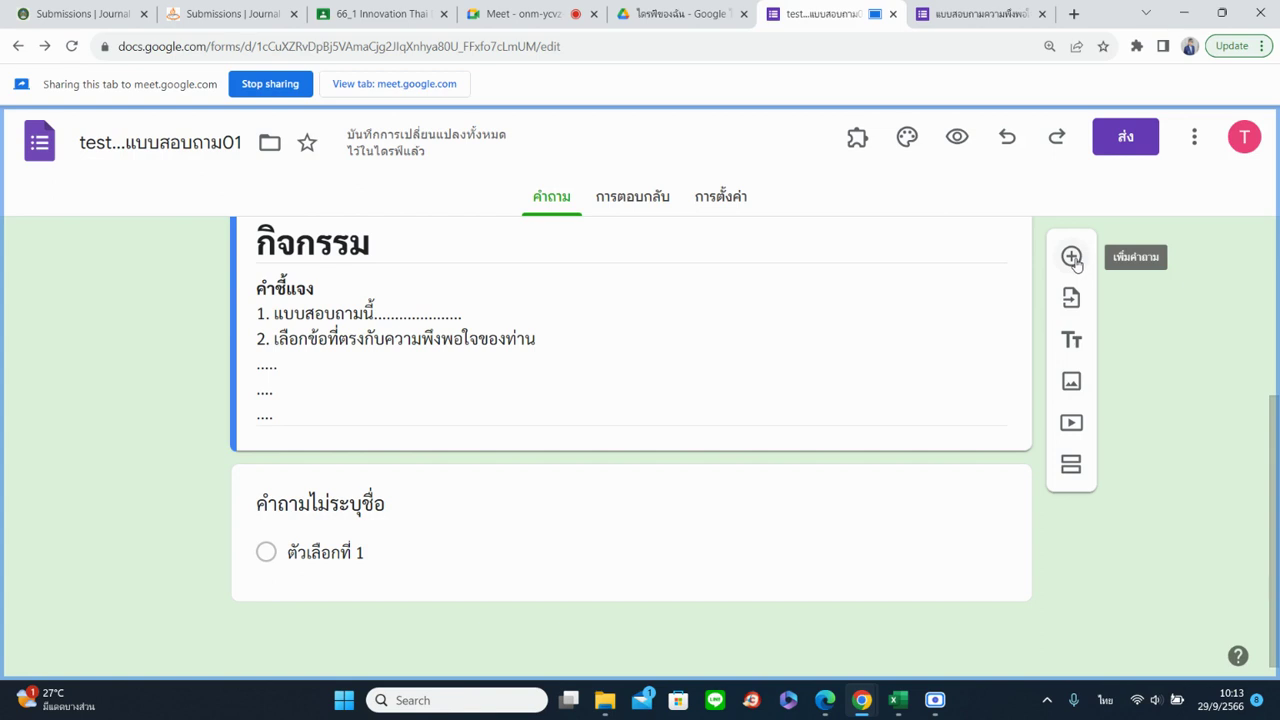
{"action": "left_click", "coordinate": [1071, 257]}
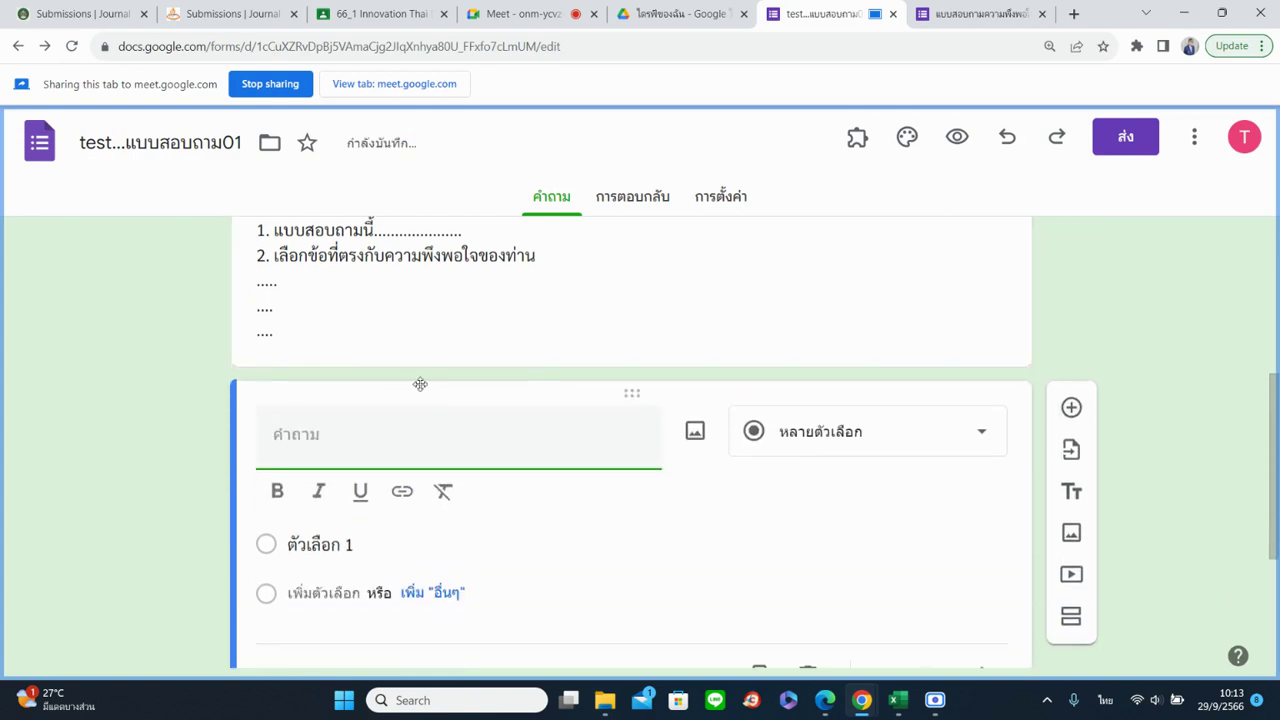
{"action": "scroll", "coordinate": [589, 531], "scroll_direction": "down", "scroll_amount": 3}
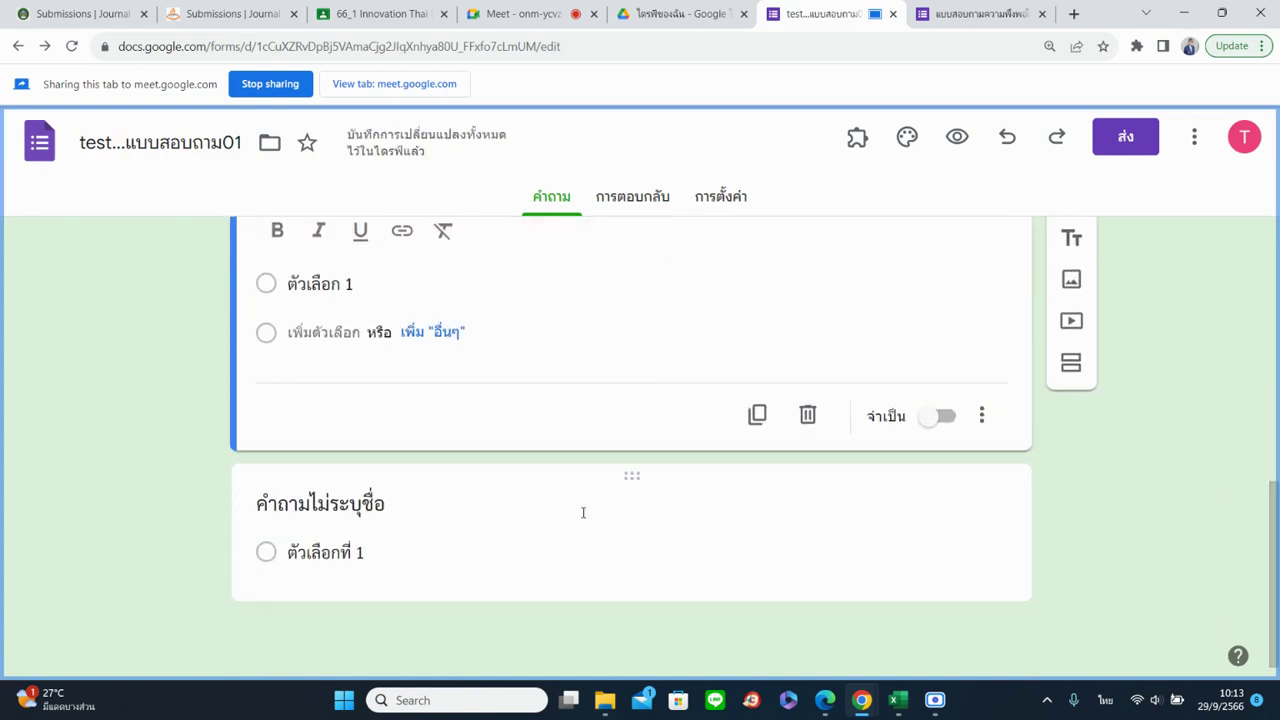
{"action": "left_click", "coordinate": [513, 542]}
{"action": "scroll", "coordinate": [514, 543], "scroll_direction": "up", "scroll_amount": 3}
{"action": "scroll", "coordinate": [567, 532], "scroll_direction": "up", "scroll_amount": 4}
{"action": "scroll", "coordinate": [625, 528], "scroll_direction": "down", "scroll_amount": 4}
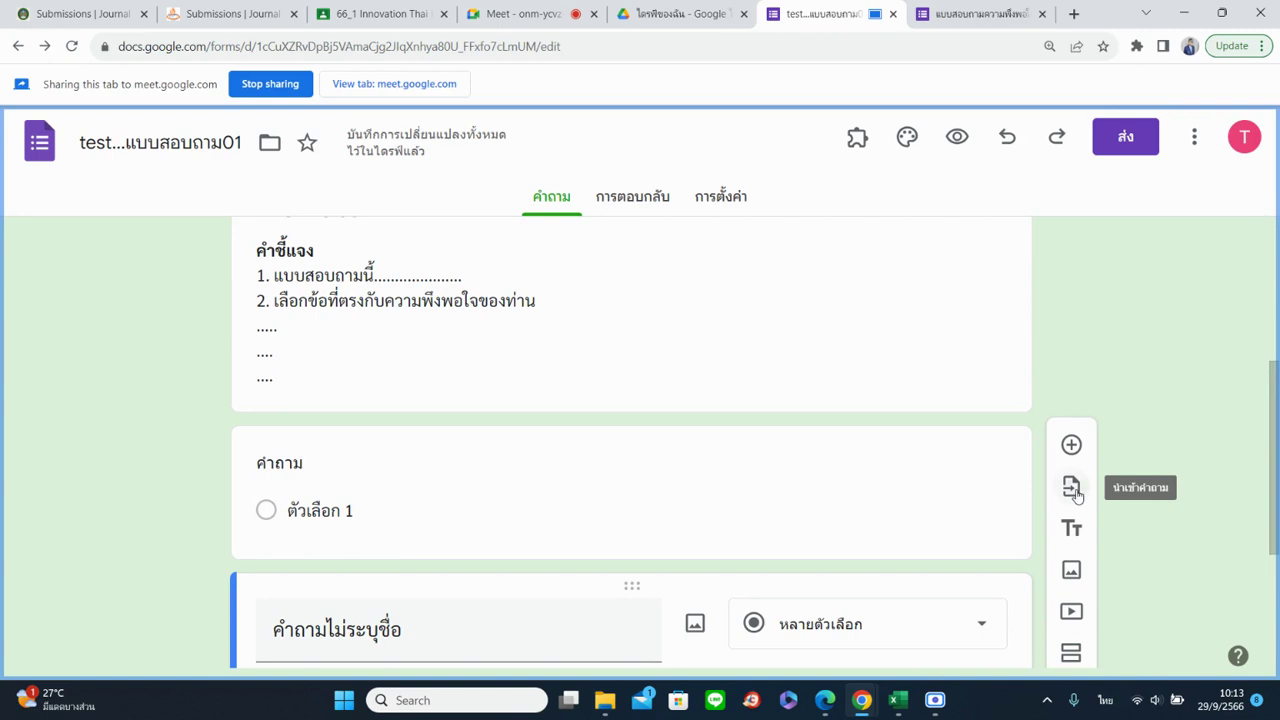
Import the required สาขาวิชา question from the 1_66 ส่งคลิปวิดีโอ form
{"action": "left_click", "coordinate": [1073, 490]}
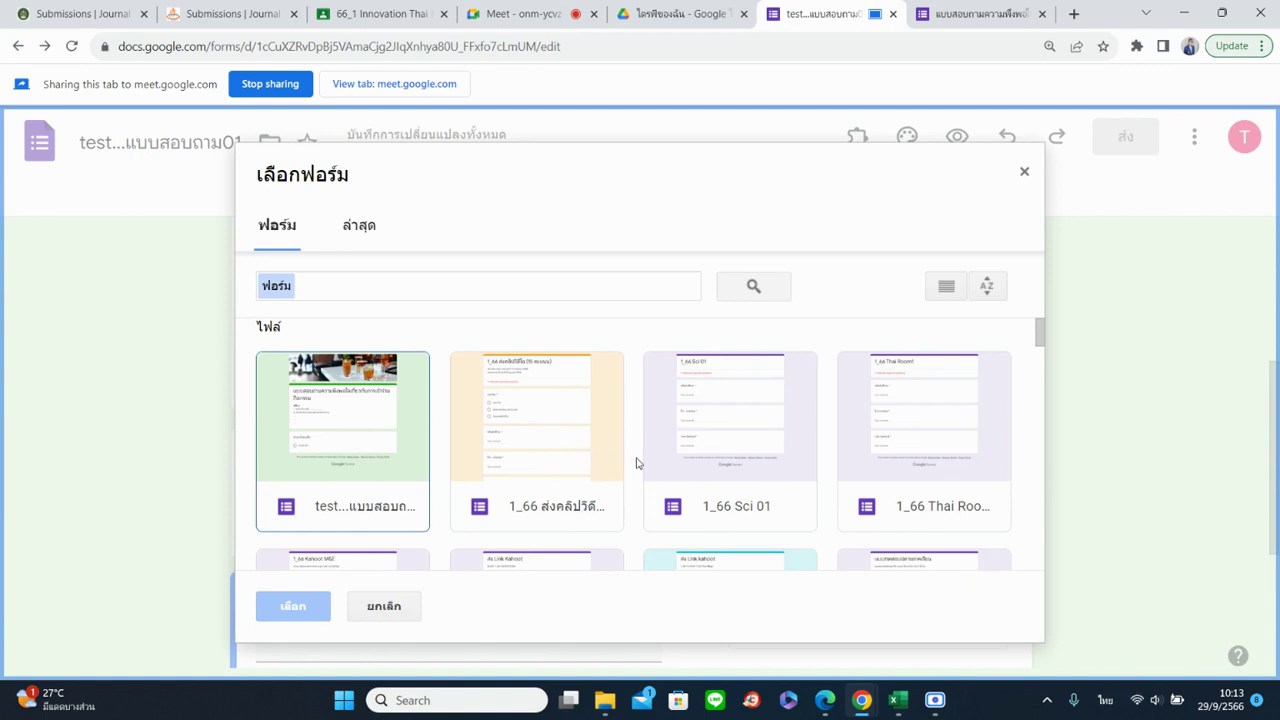
{"action": "left_click", "coordinate": [549, 441]}
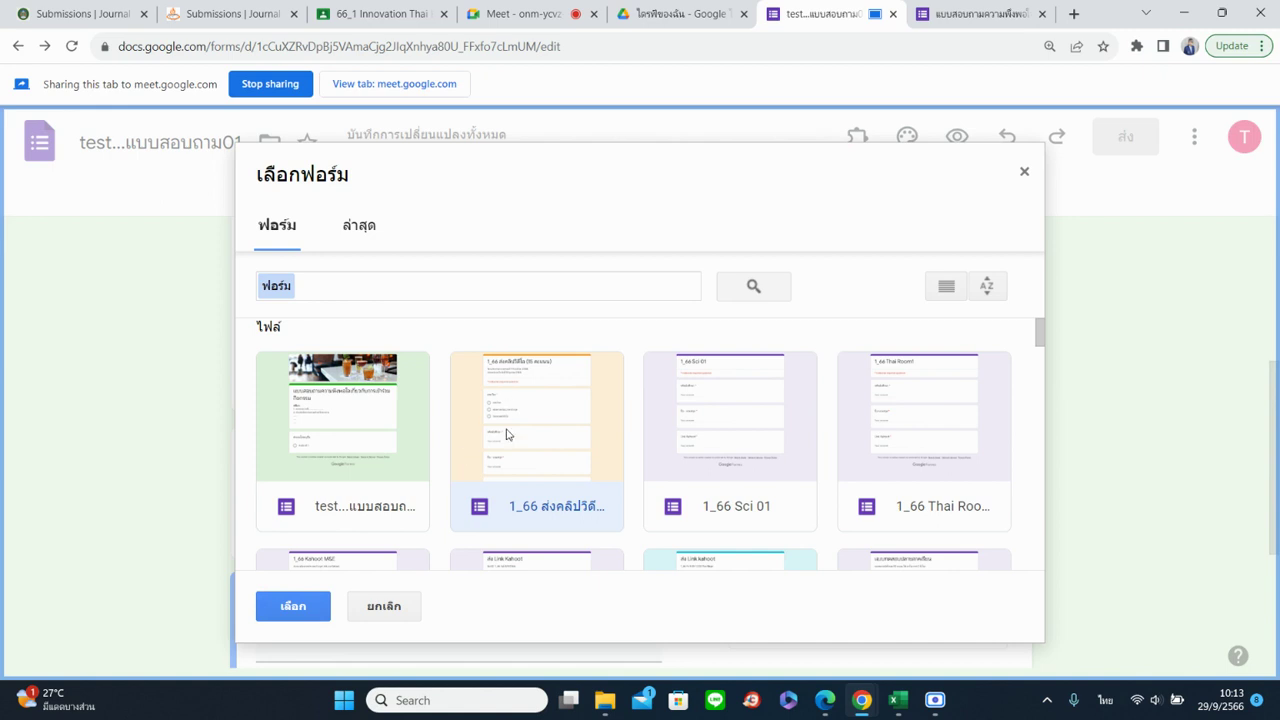
{"action": "left_click", "coordinate": [293, 606]}
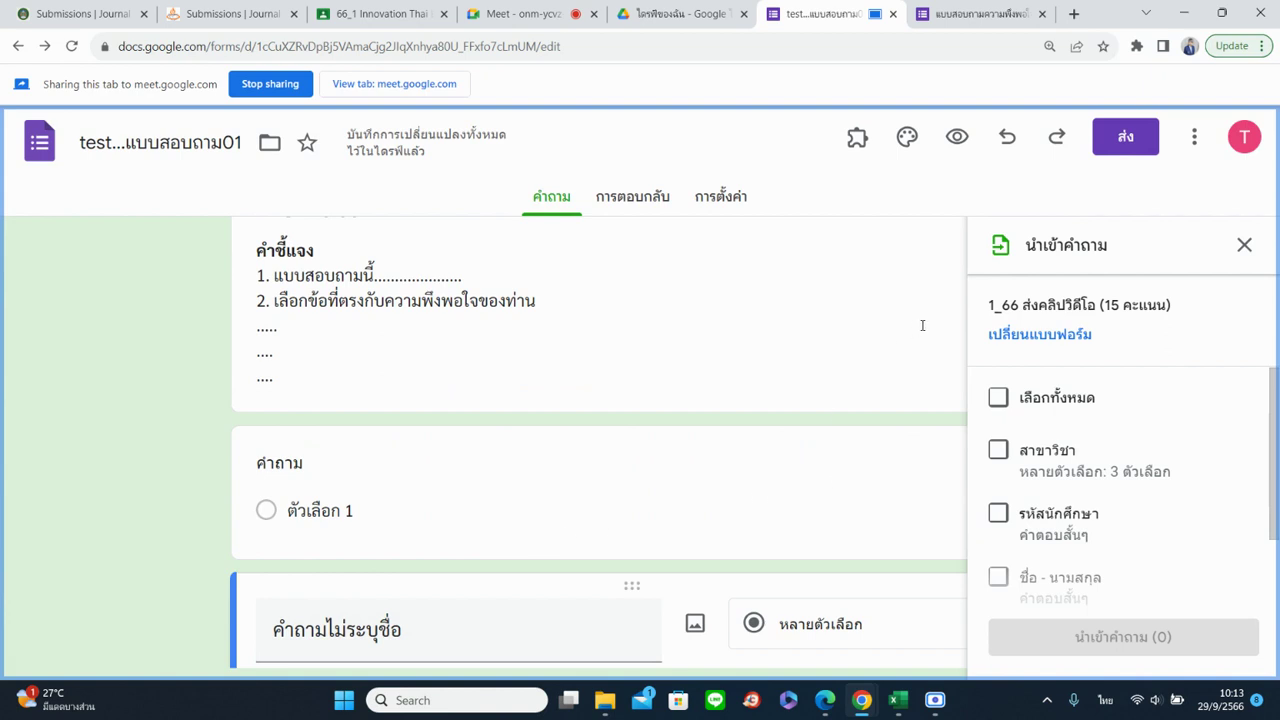
{"action": "scroll", "coordinate": [1107, 448], "scroll_direction": "down", "scroll_amount": 1}
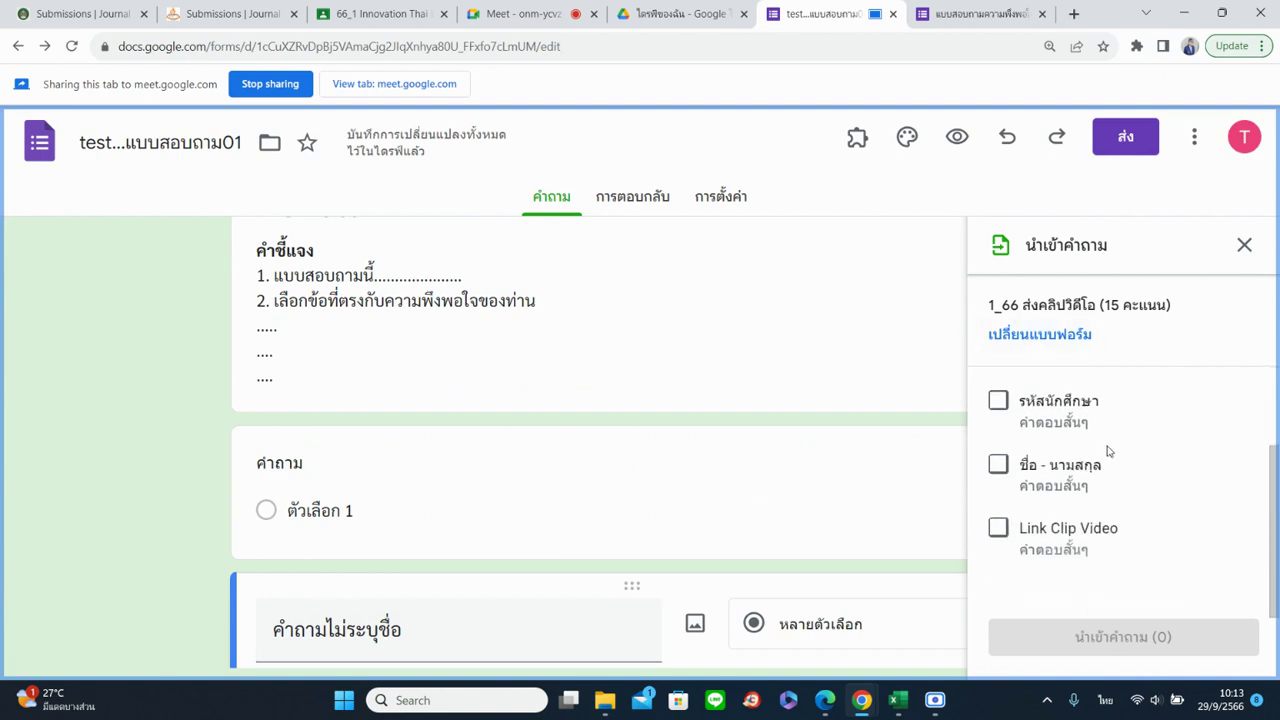
{"action": "scroll", "coordinate": [1108, 457], "scroll_direction": "up", "scroll_amount": 2}
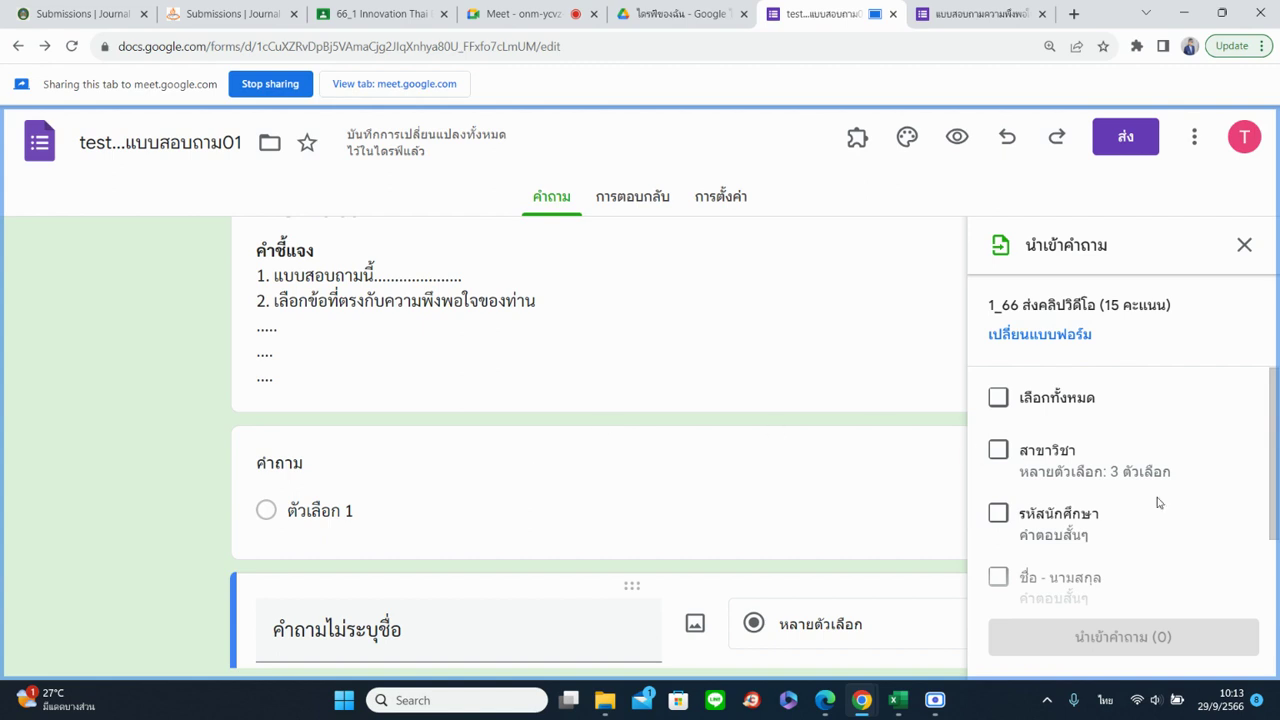
{"action": "scroll", "coordinate": [1157, 503], "scroll_direction": "down", "scroll_amount": 2}
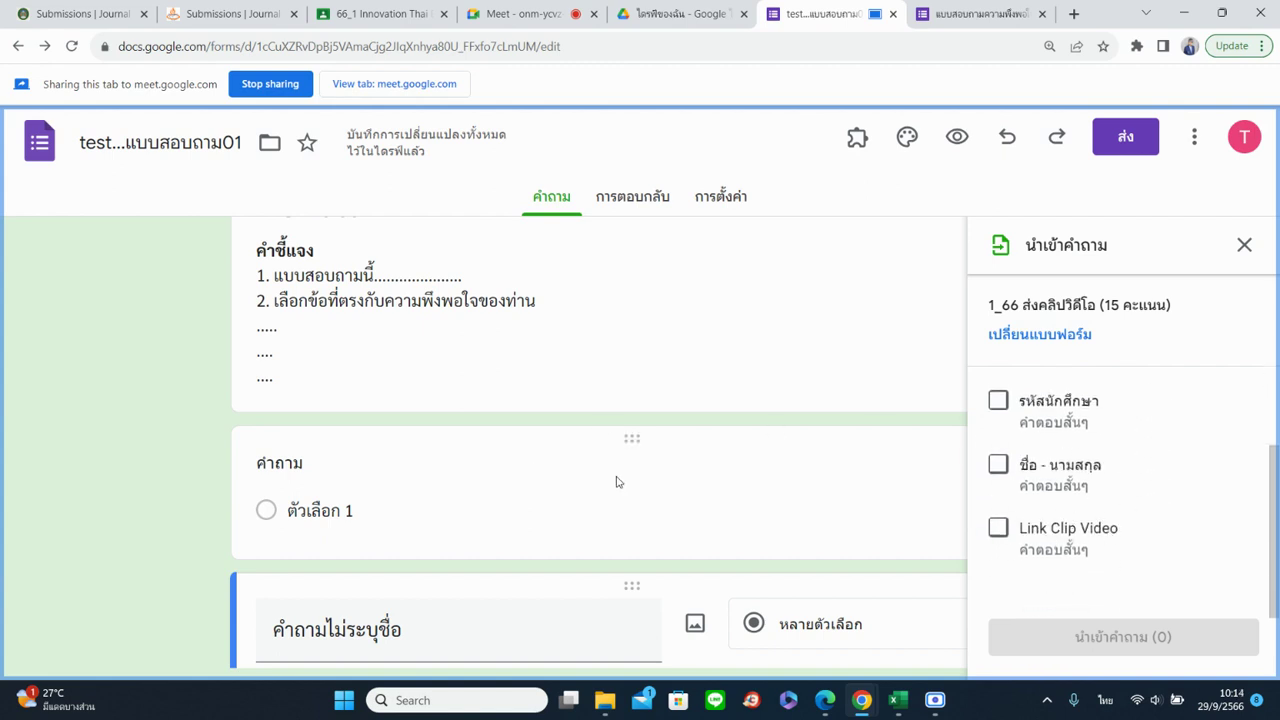
{"action": "scroll", "coordinate": [1000, 488], "scroll_direction": "up", "scroll_amount": 2}
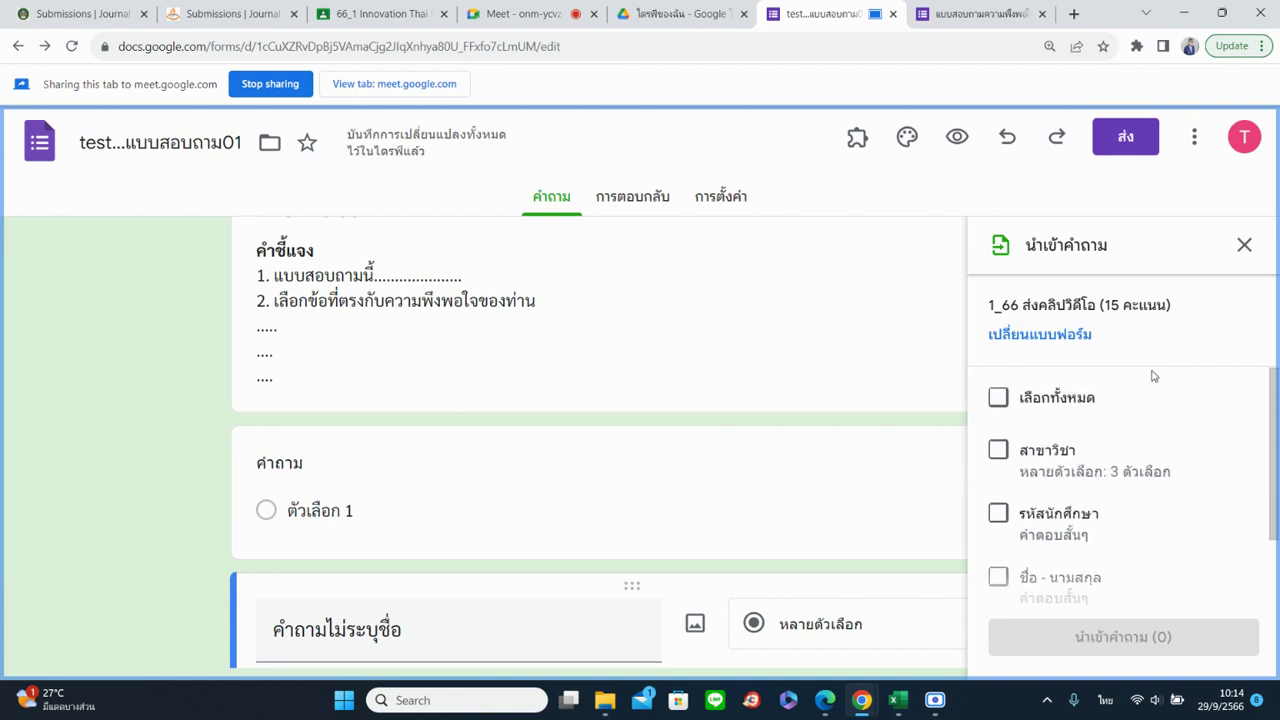
{"action": "left_click", "coordinate": [1001, 453]}
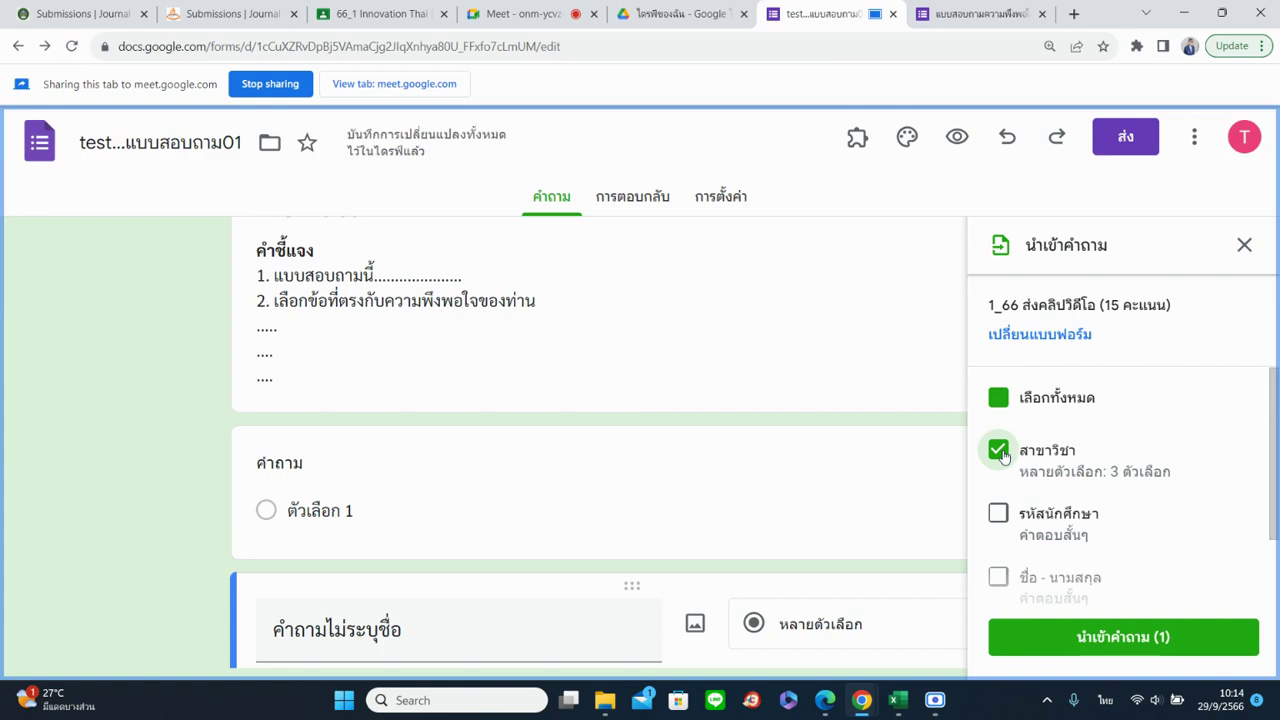
{"action": "left_click", "coordinate": [1163, 645]}
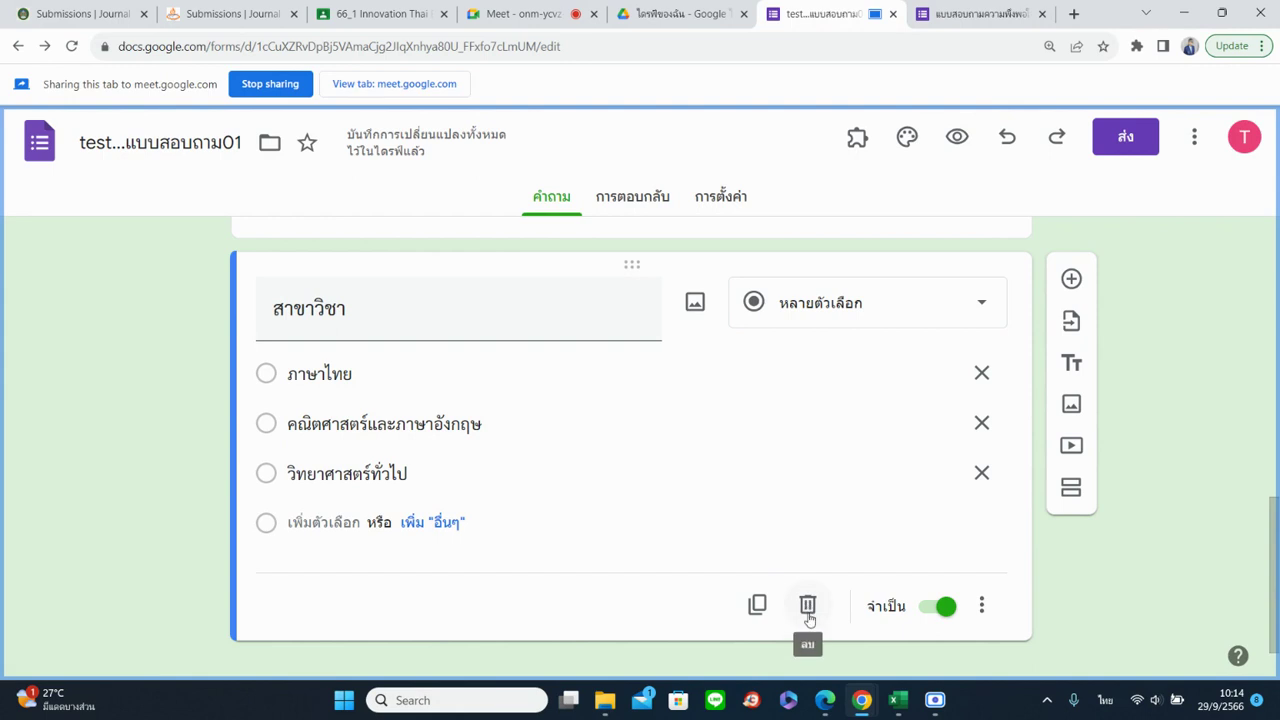
Delete the คำถาม, คำถามไม่ระบุชื่อ and สาขาวิชา question cards
{"action": "scroll", "coordinate": [663, 497], "scroll_direction": "down", "scroll_amount": 2}
{"action": "scroll", "coordinate": [661, 491], "scroll_direction": "up", "scroll_amount": 6}
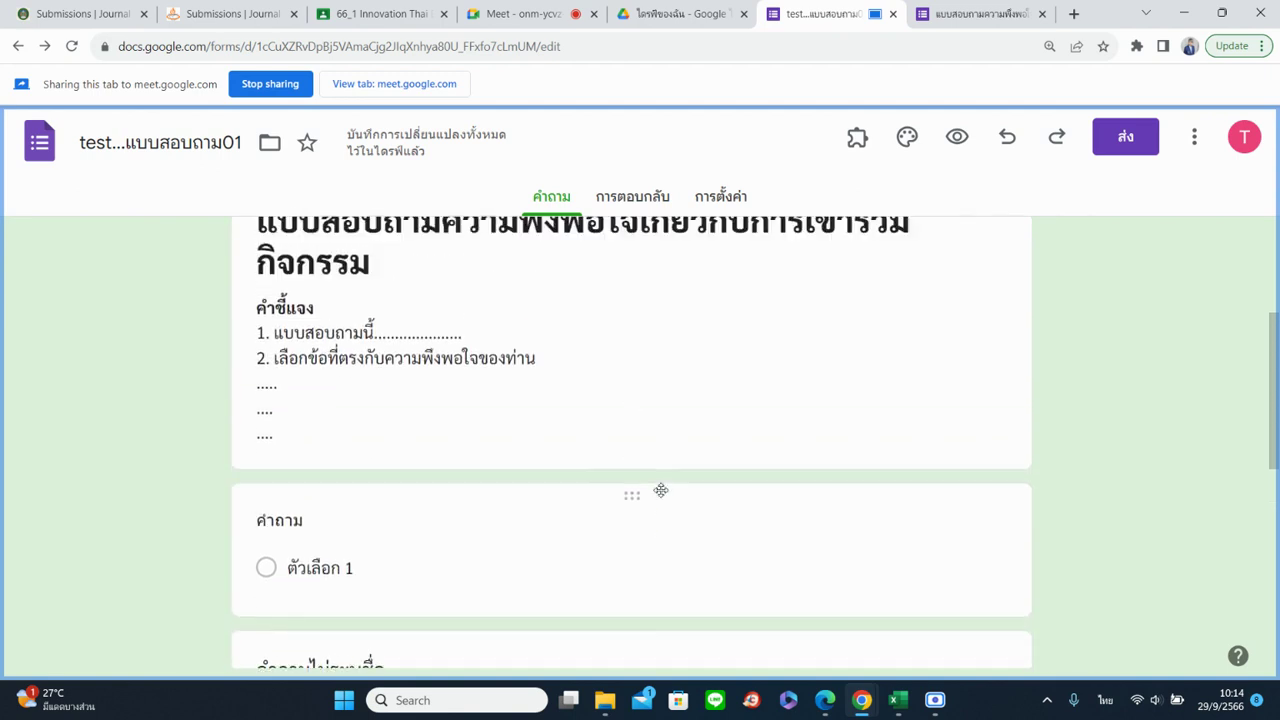
{"action": "scroll", "coordinate": [661, 491], "scroll_direction": "down", "scroll_amount": 3}
{"action": "left_click", "coordinate": [617, 328]}
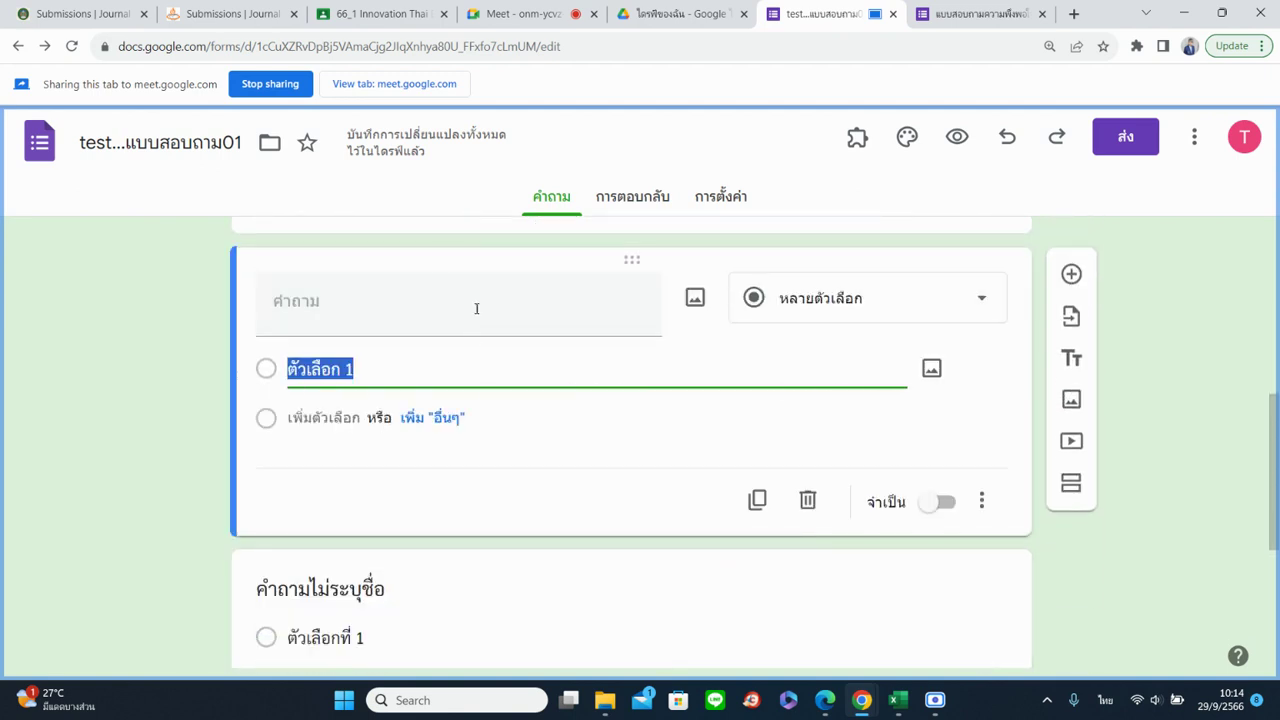
{"action": "left_click", "coordinate": [808, 501]}
{"action": "left_click", "coordinate": [808, 503]}
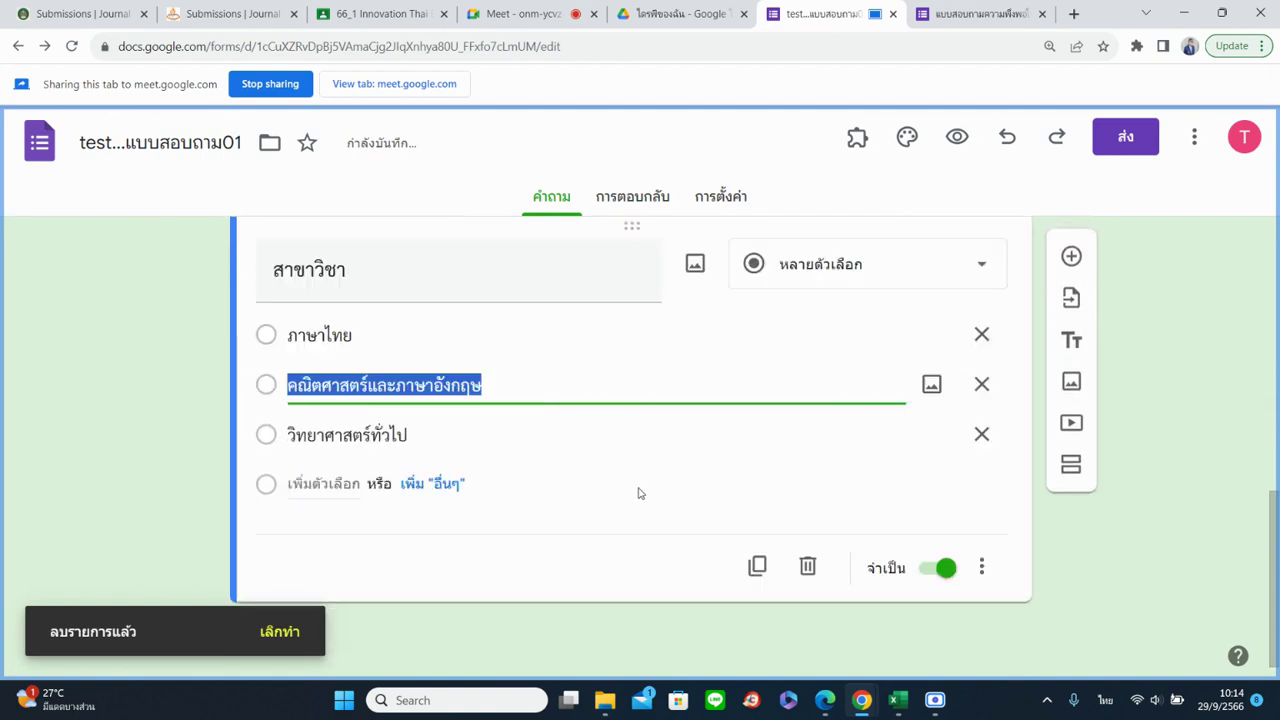
{"action": "left_click", "coordinate": [809, 566]}
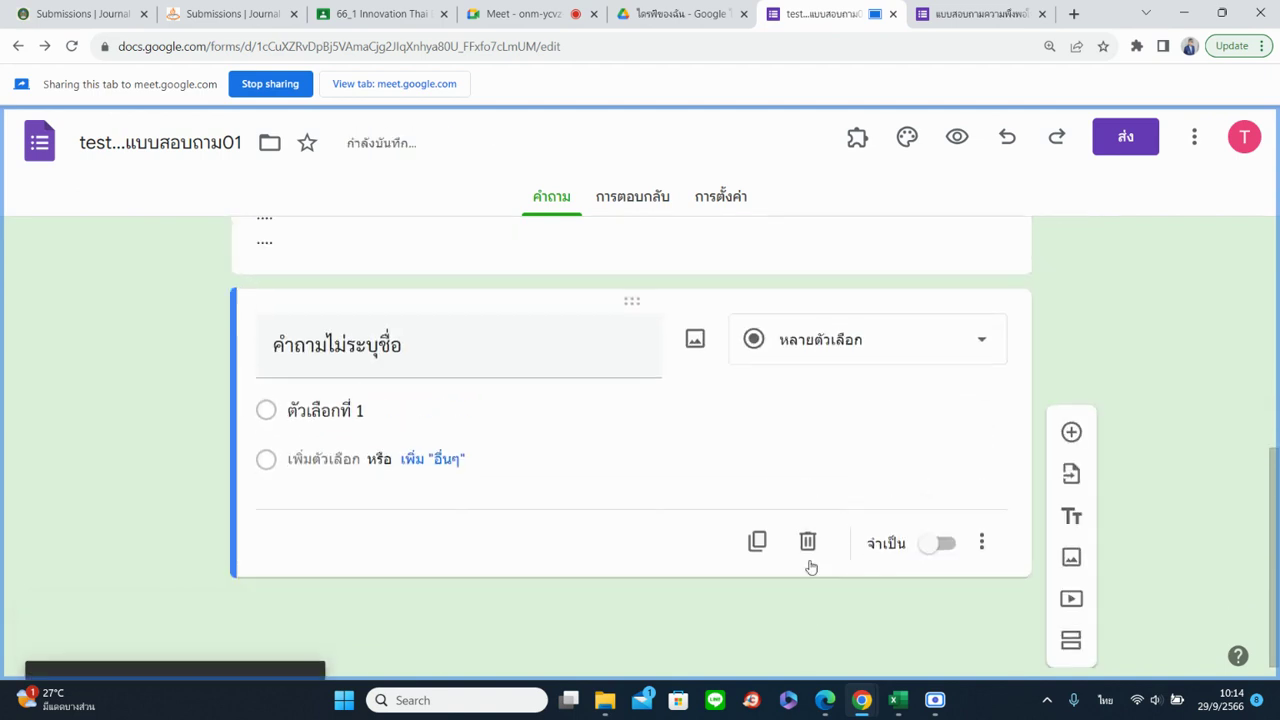
{"action": "scroll", "coordinate": [560, 543], "scroll_direction": "up", "scroll_amount": 2}
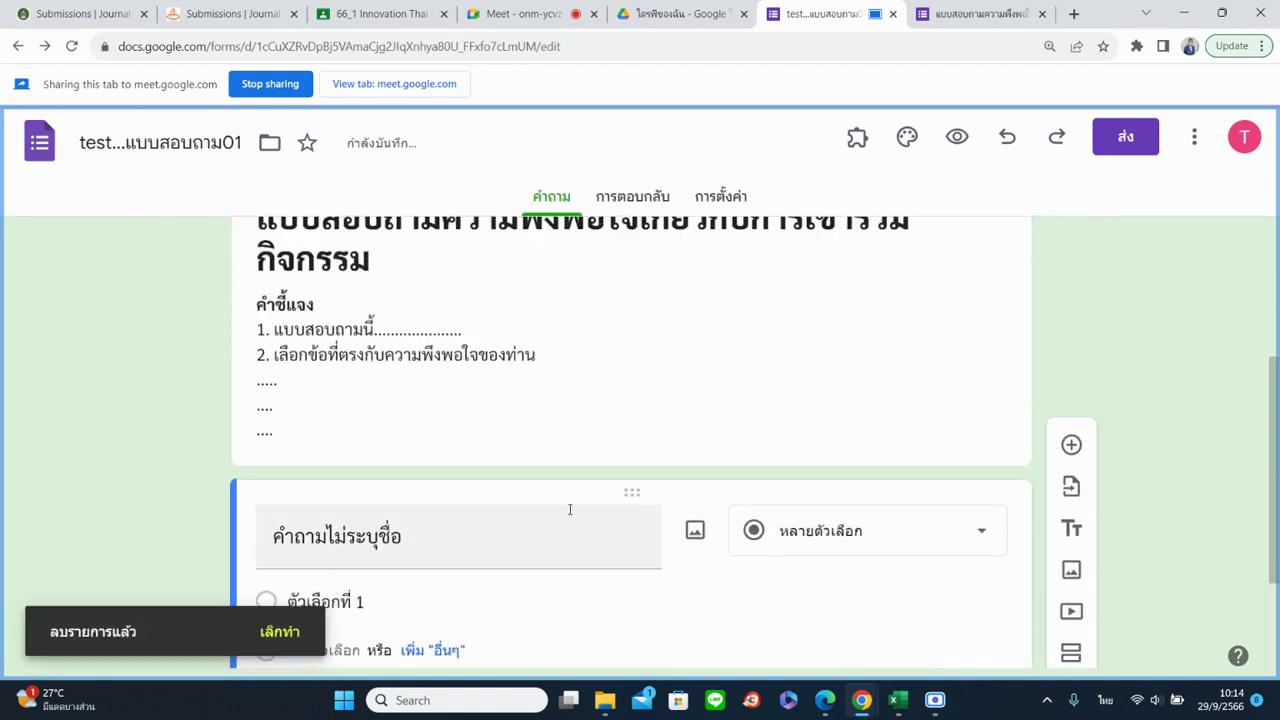
{"action": "scroll", "coordinate": [570, 510], "scroll_direction": "down", "scroll_amount": 2}
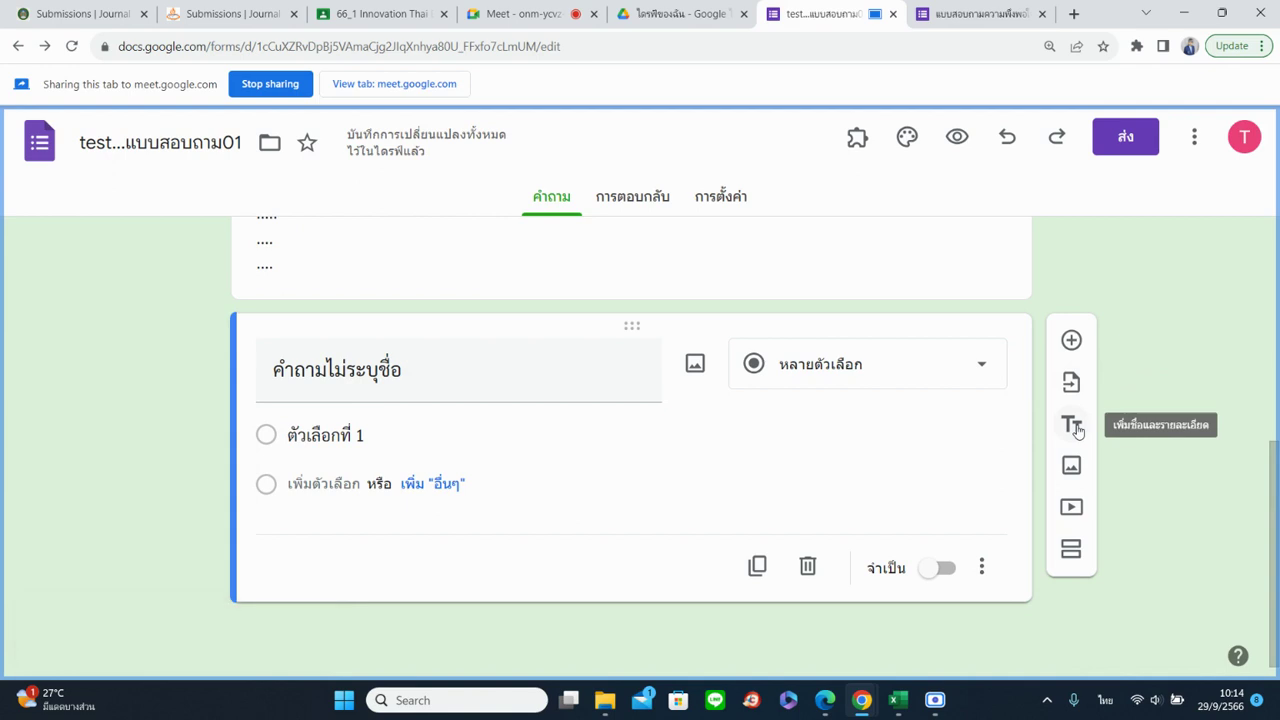
{"action": "left_click", "coordinate": [1076, 430]}
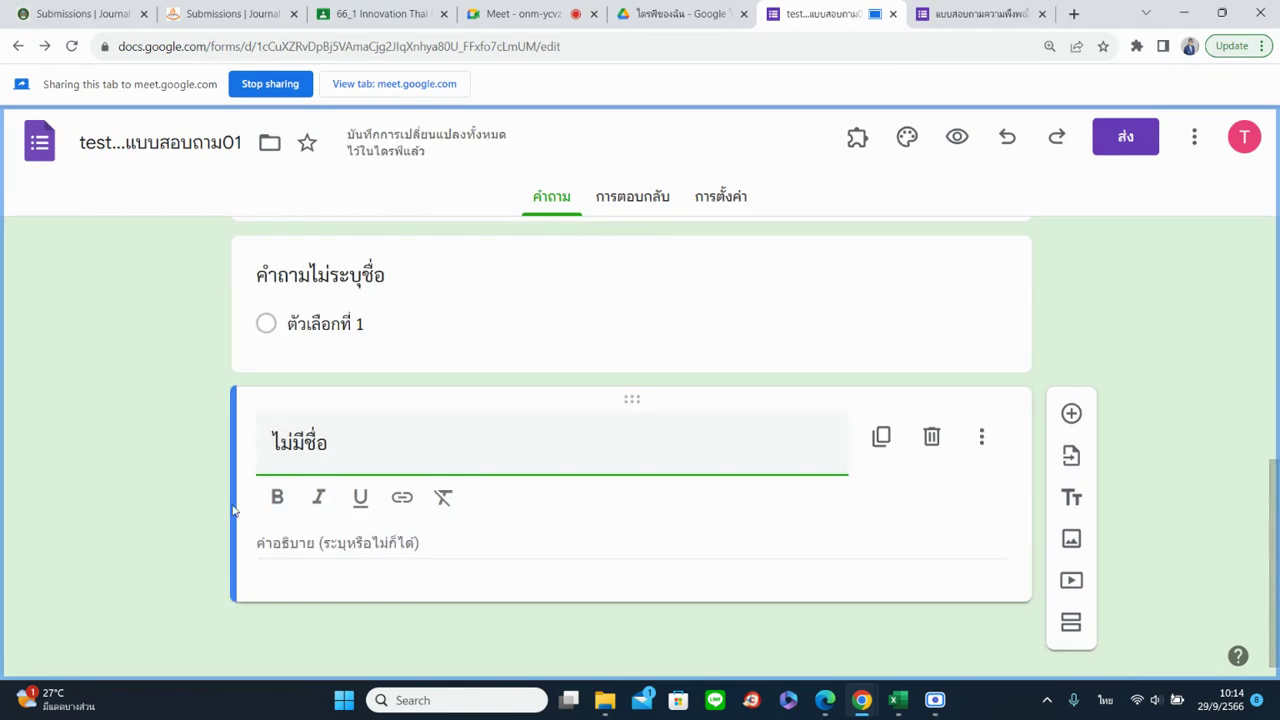
{"action": "left_click", "coordinate": [186, 491]}
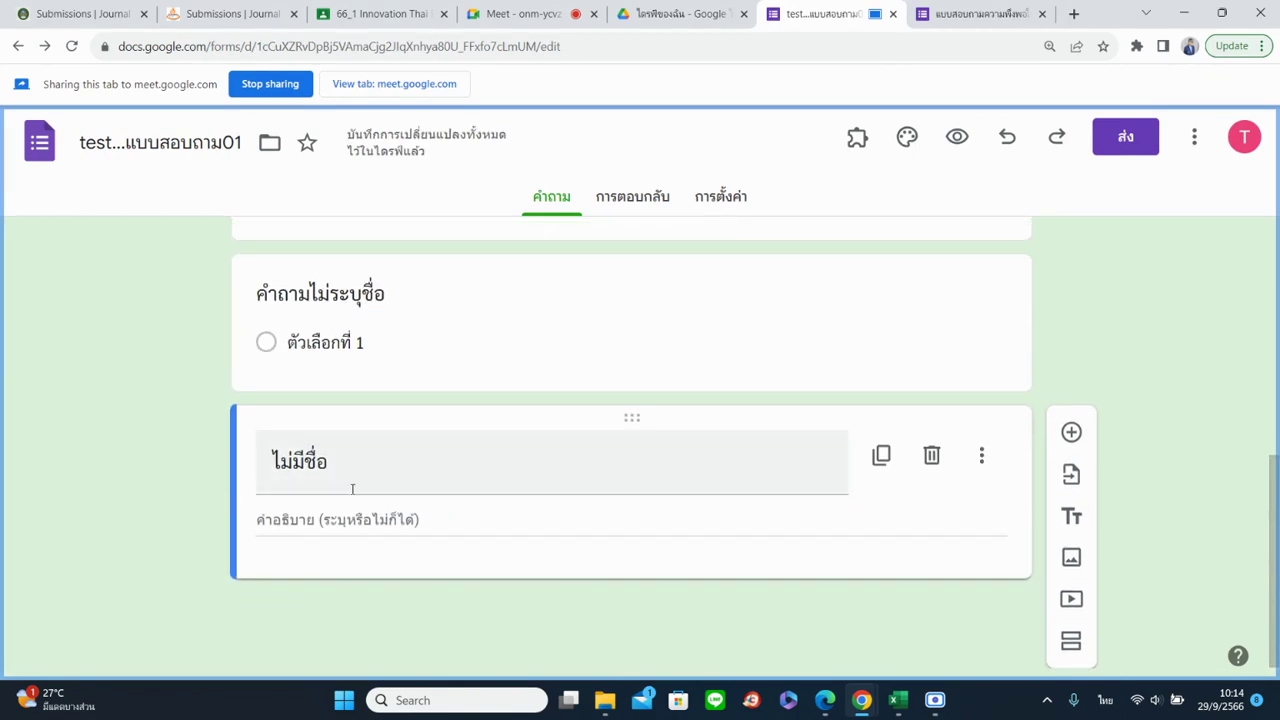
{"action": "left_click", "coordinate": [366, 521]}
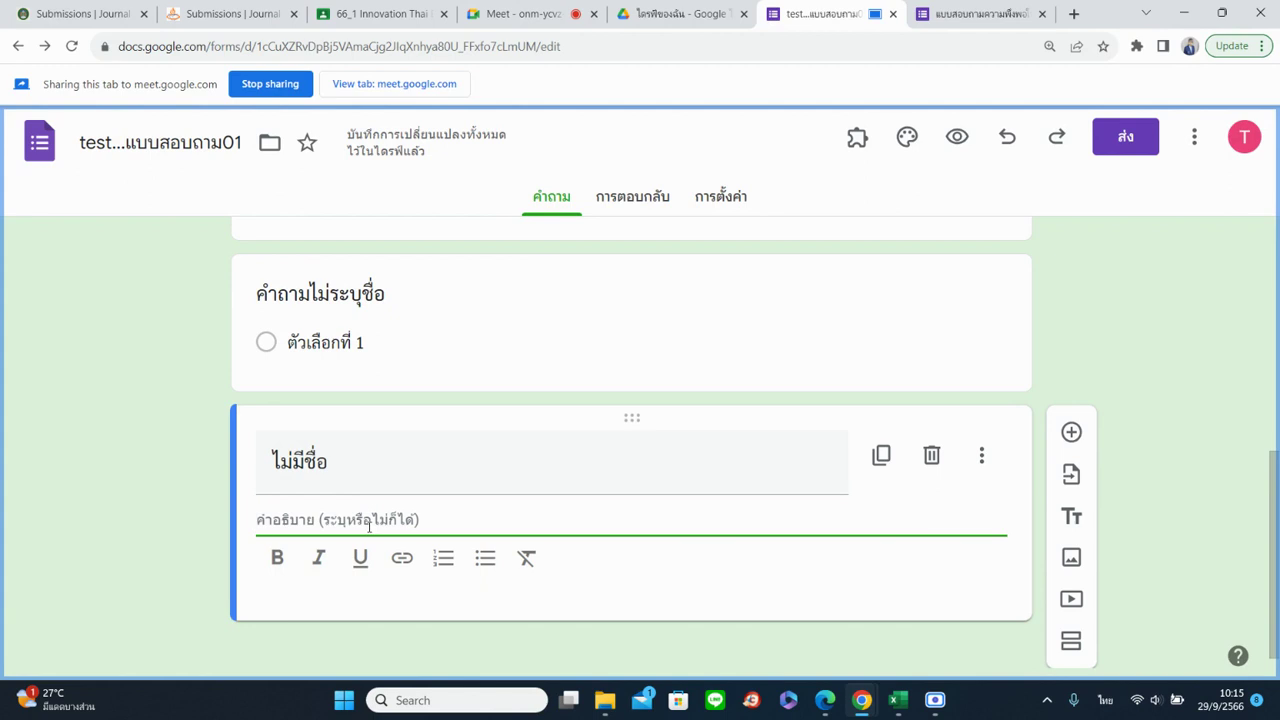
{"action": "left_click", "coordinate": [506, 474]}
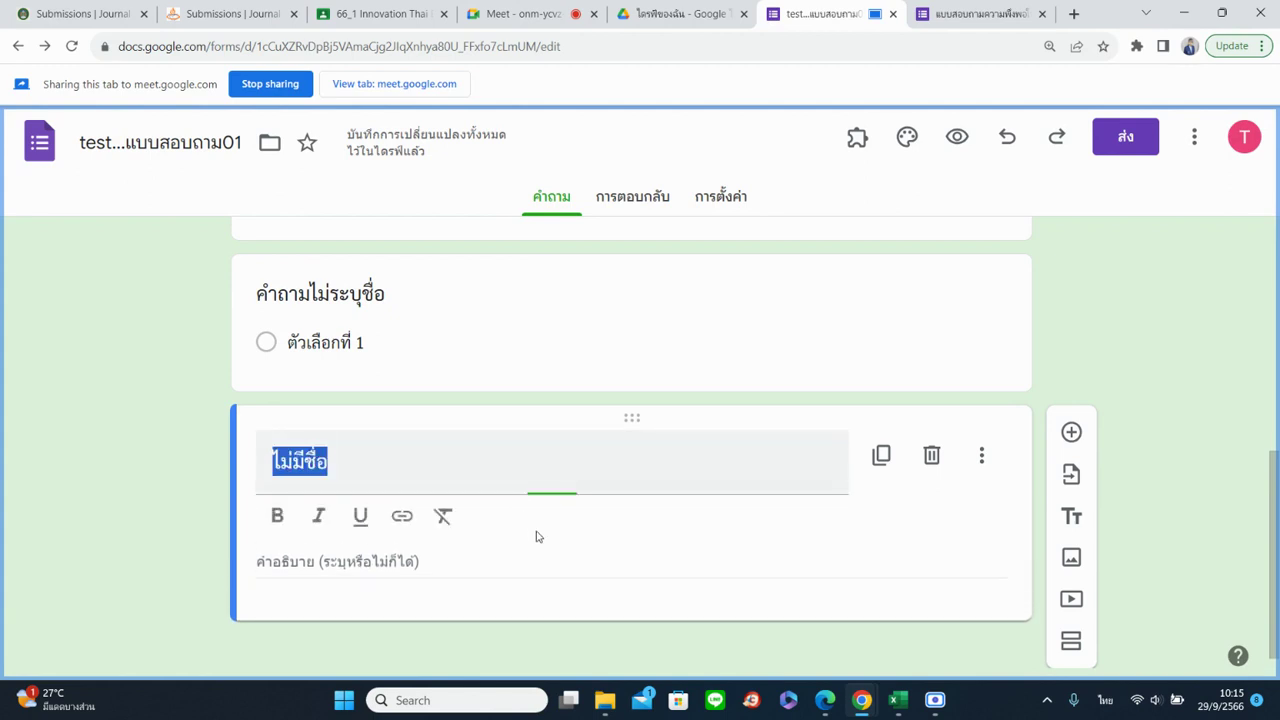
{"action": "left_click", "coordinate": [952, 458]}
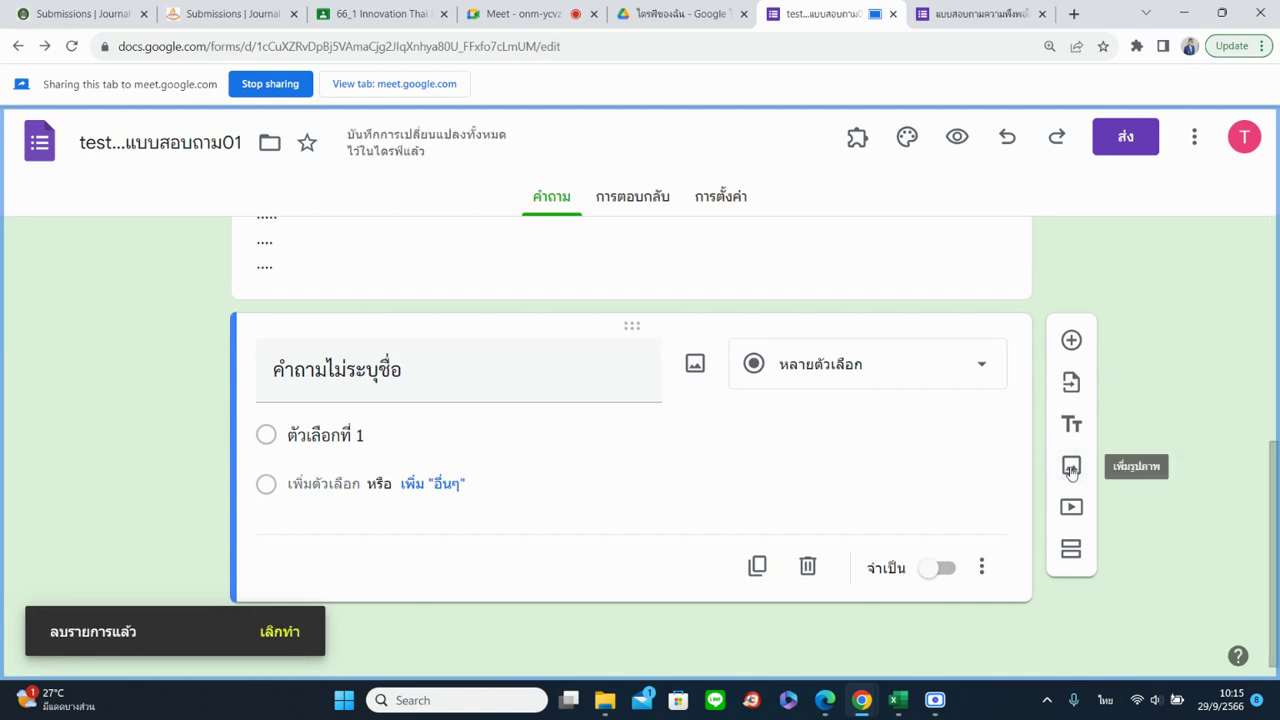
Open the Add image window, try Webcam with camera access allowed, then switch to By URL
{"action": "left_click", "coordinate": [1071, 467]}
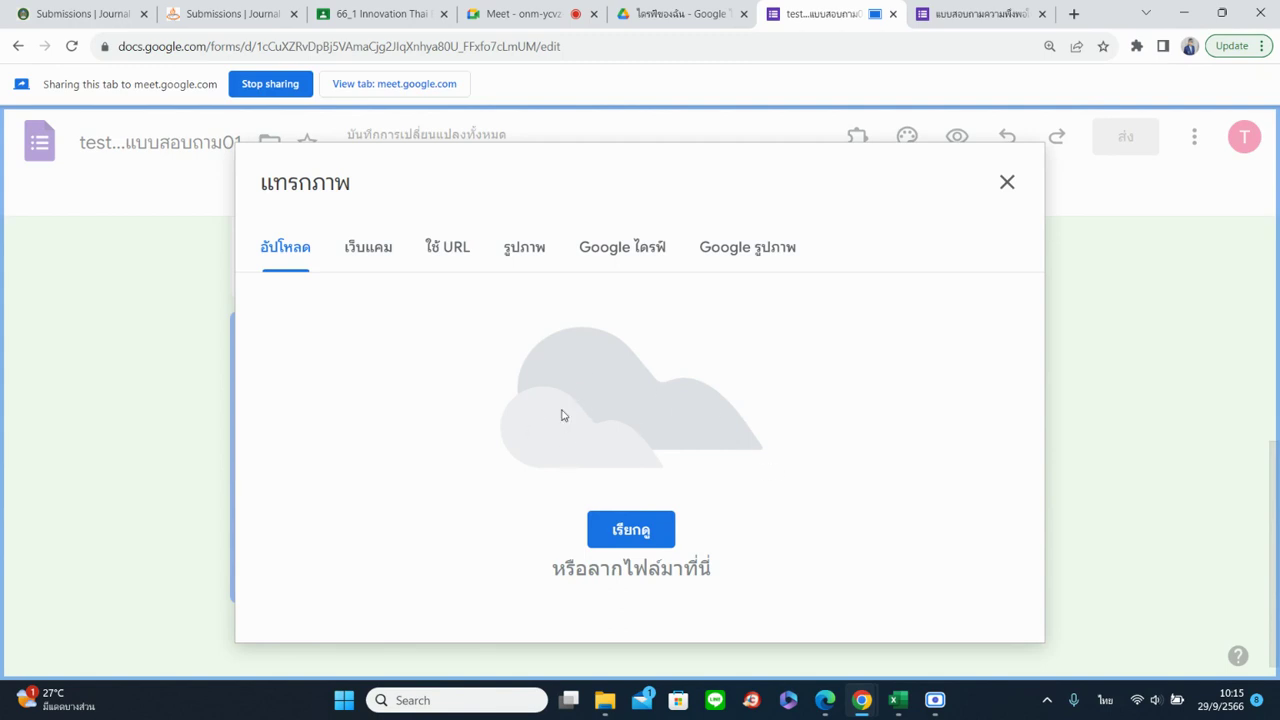
{"action": "left_click", "coordinate": [370, 256]}
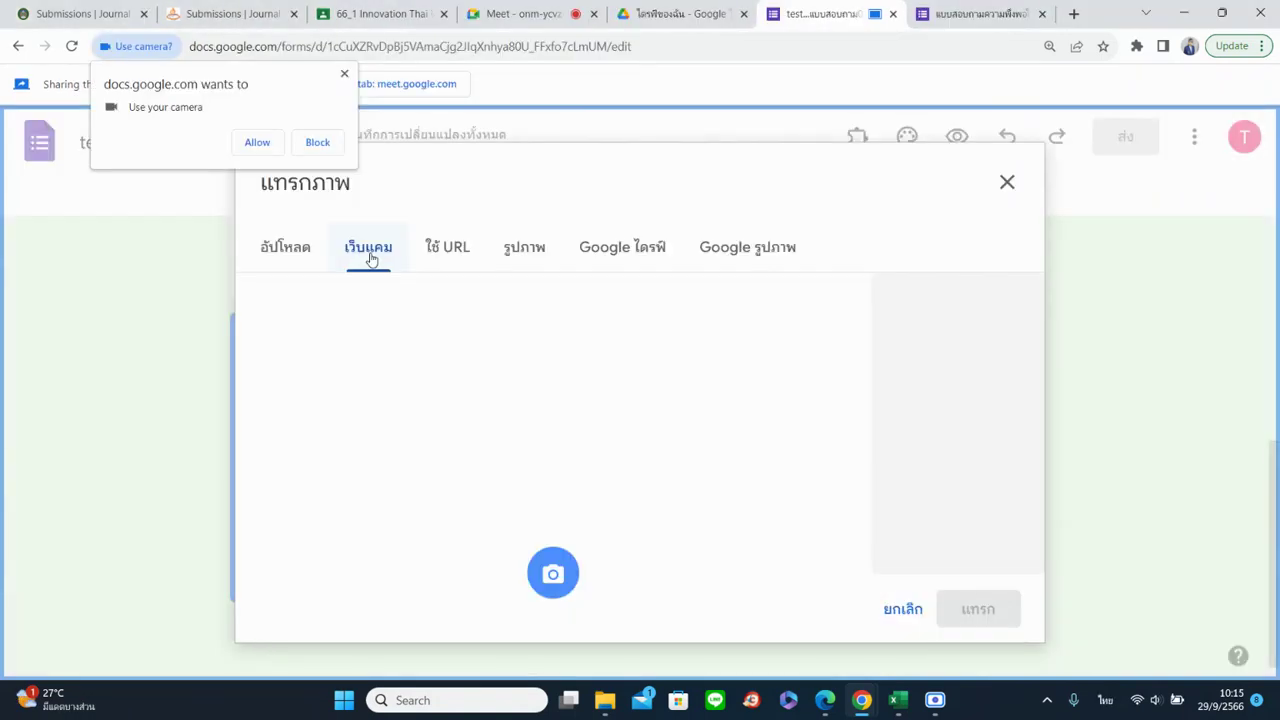
{"action": "left_click", "coordinate": [255, 146]}
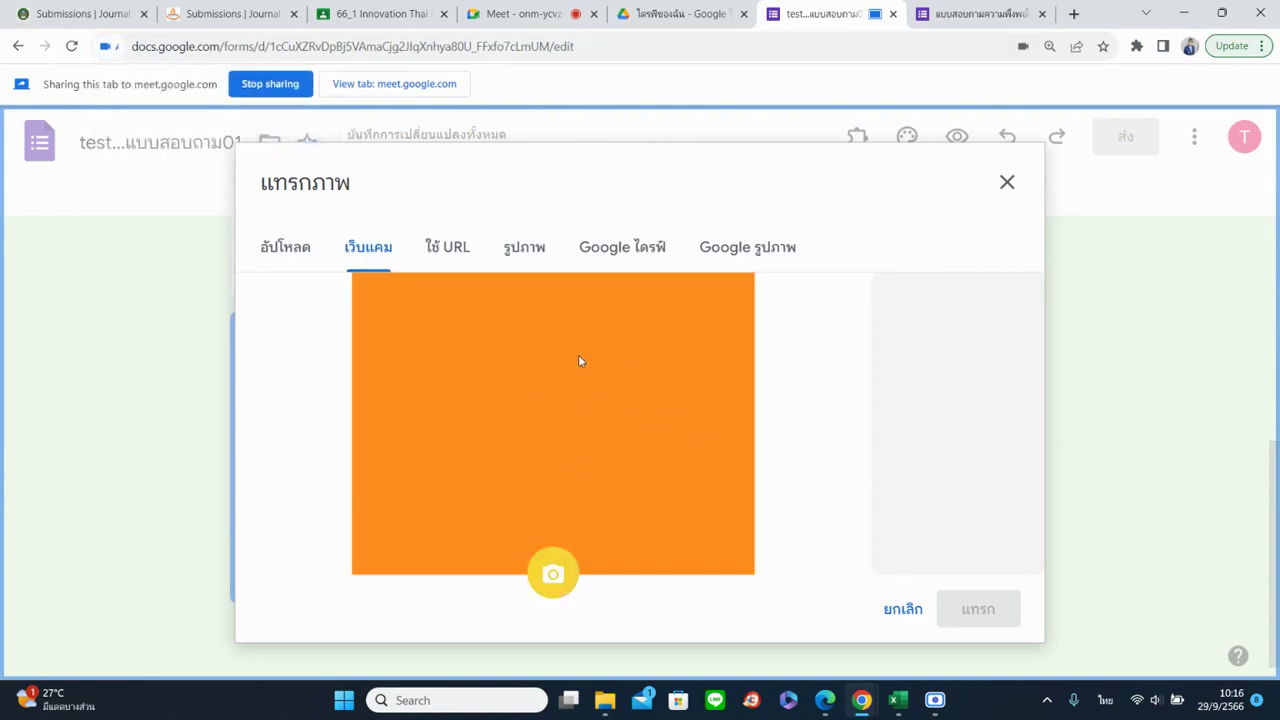
{"action": "left_click", "coordinate": [430, 246]}
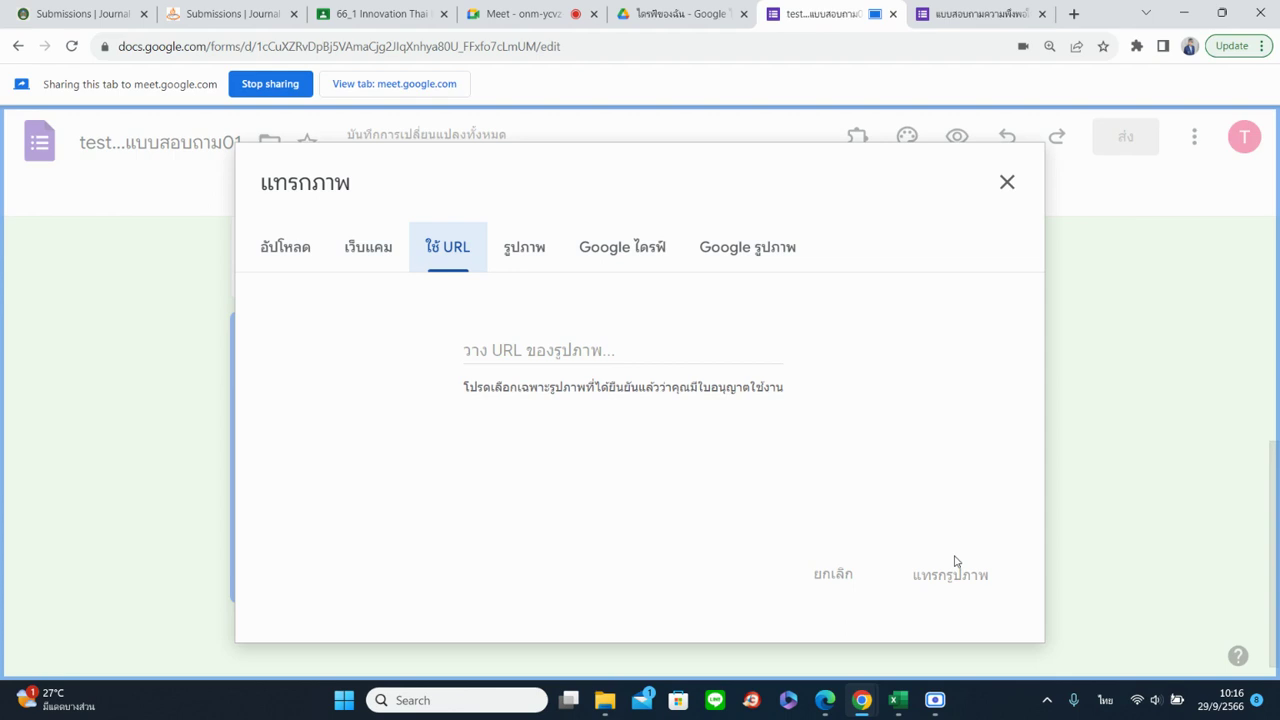
In a new tab, search Google Images for ดอกกุหลาบ
{"action": "left_click", "coordinate": [1074, 13]}
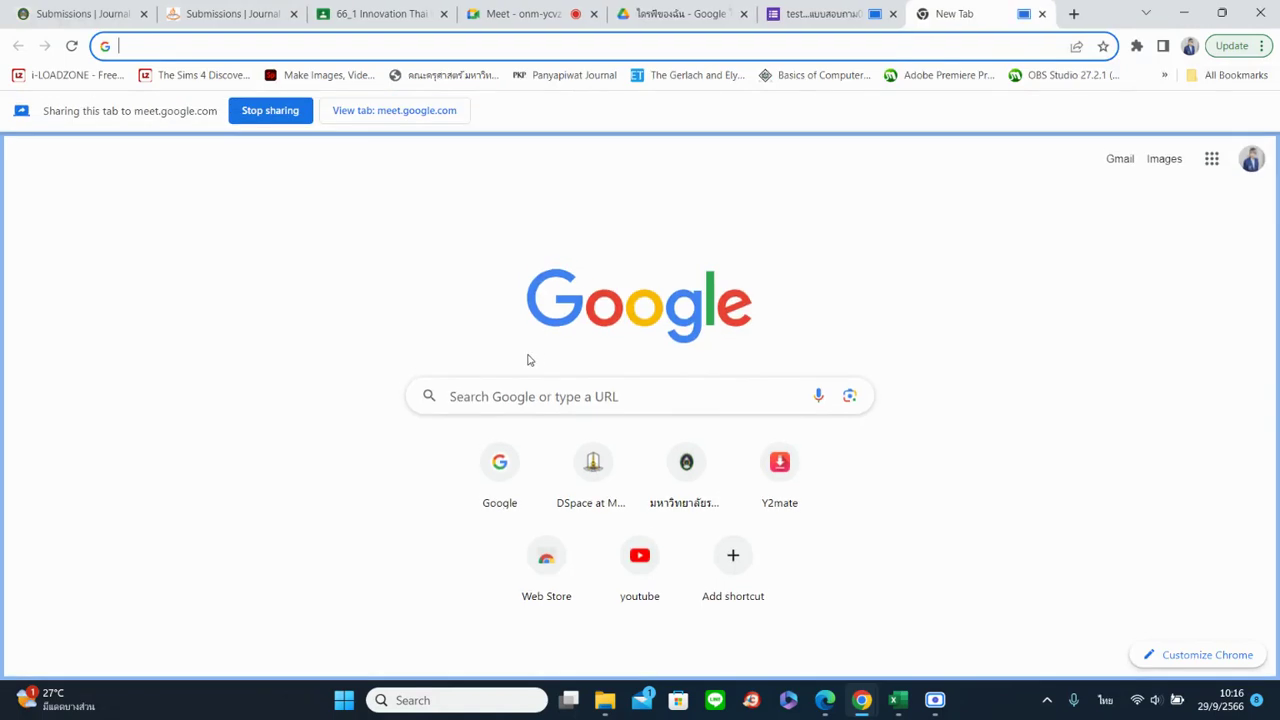
{"action": "left_click", "coordinate": [500, 465]}
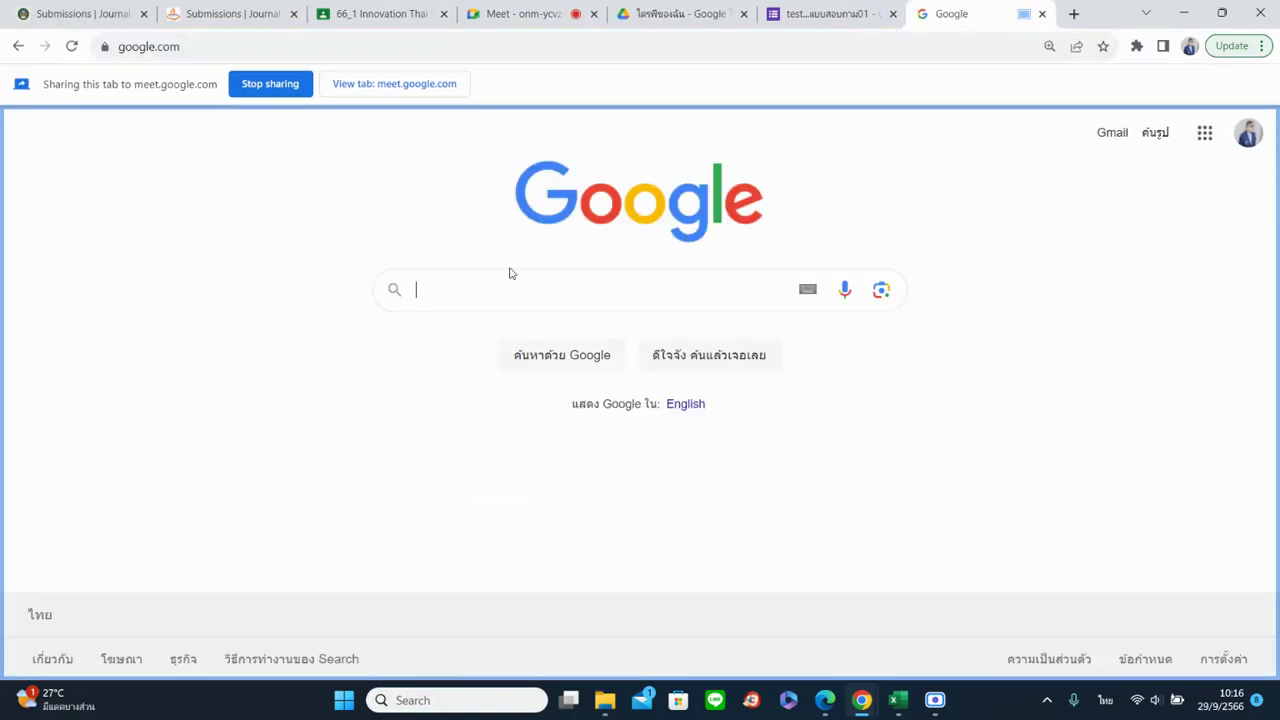
{"action": "type", "text": "ดอ"}
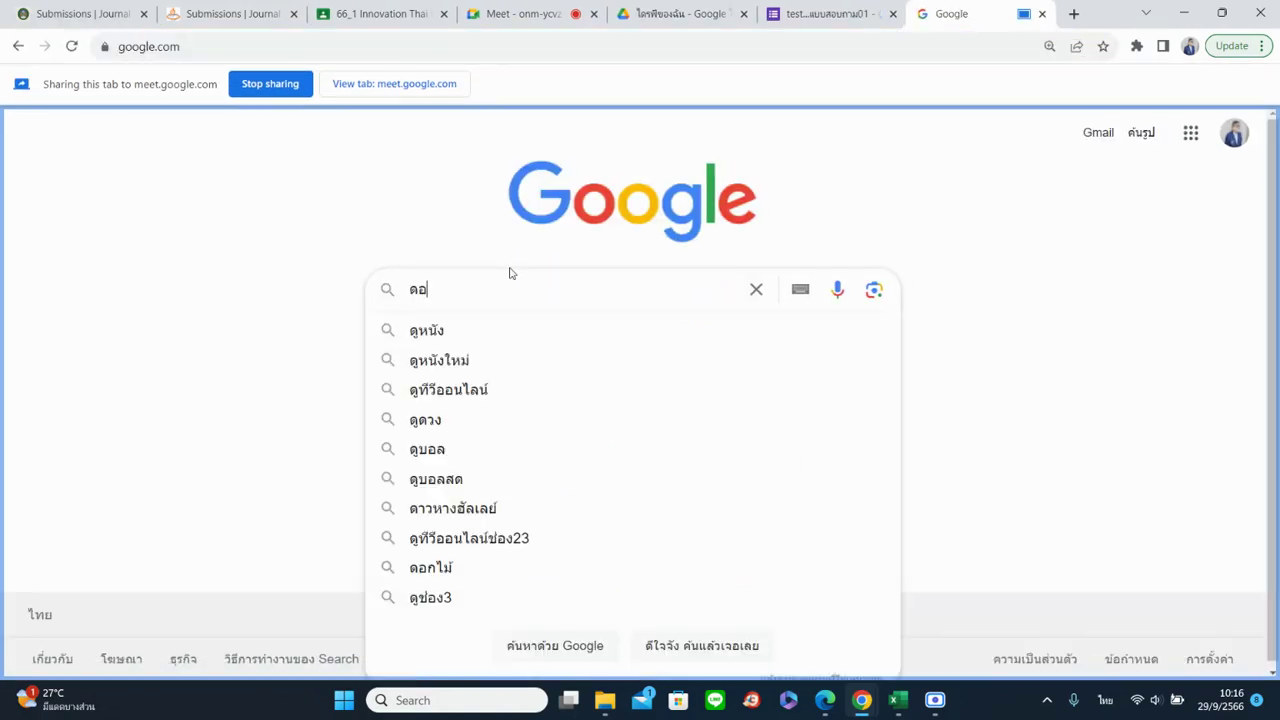
{"action": "type", "text": "กกุหลาบ"}
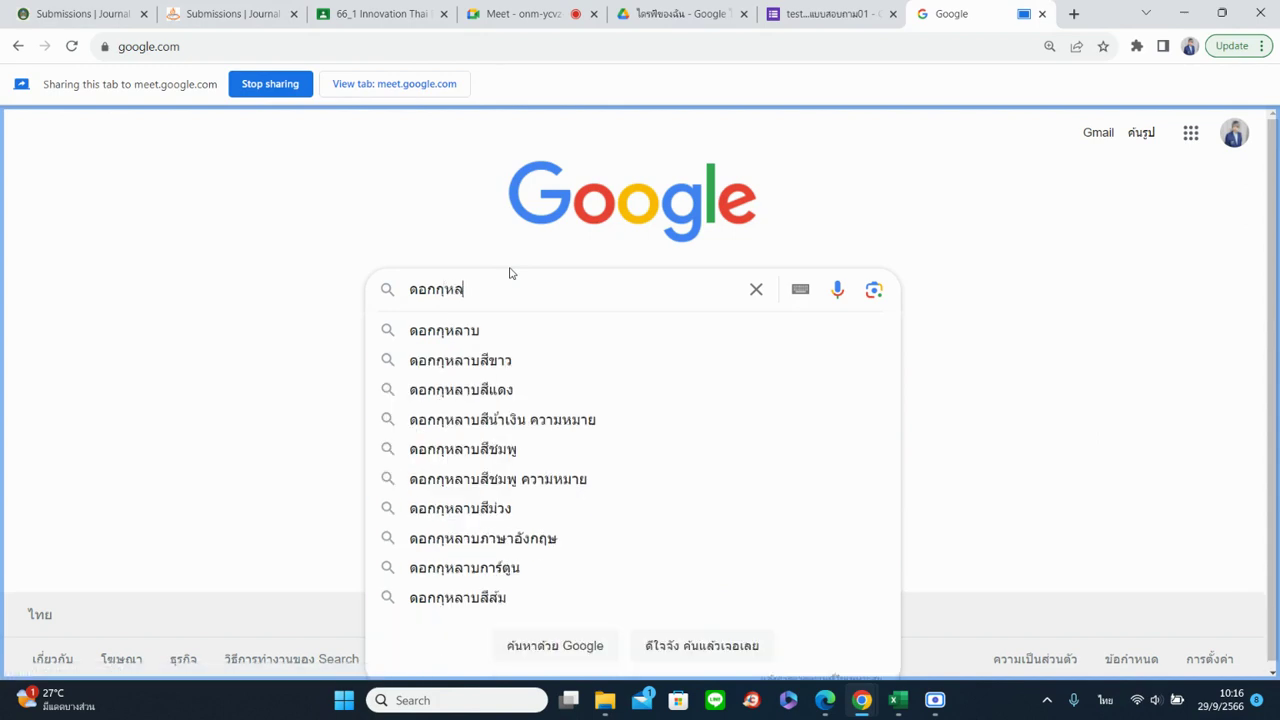
{"action": "key", "text": "Return"}
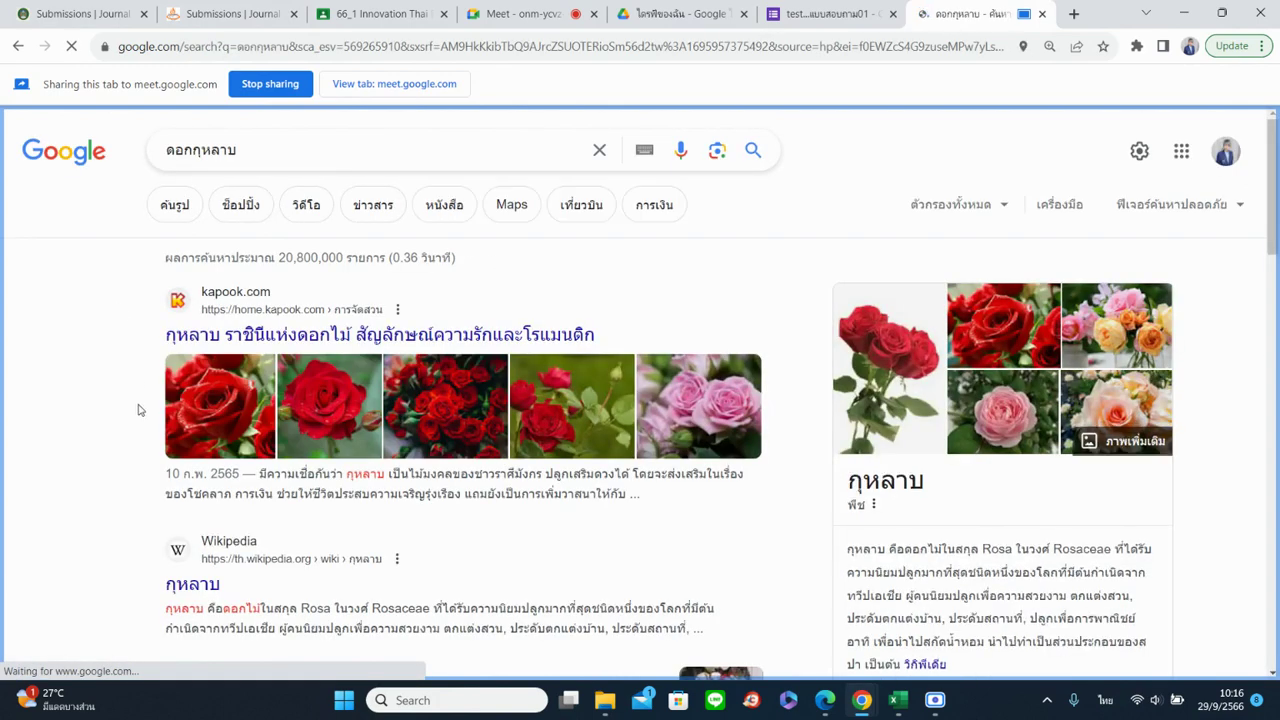
{"action": "left_click", "coordinate": [163, 215]}
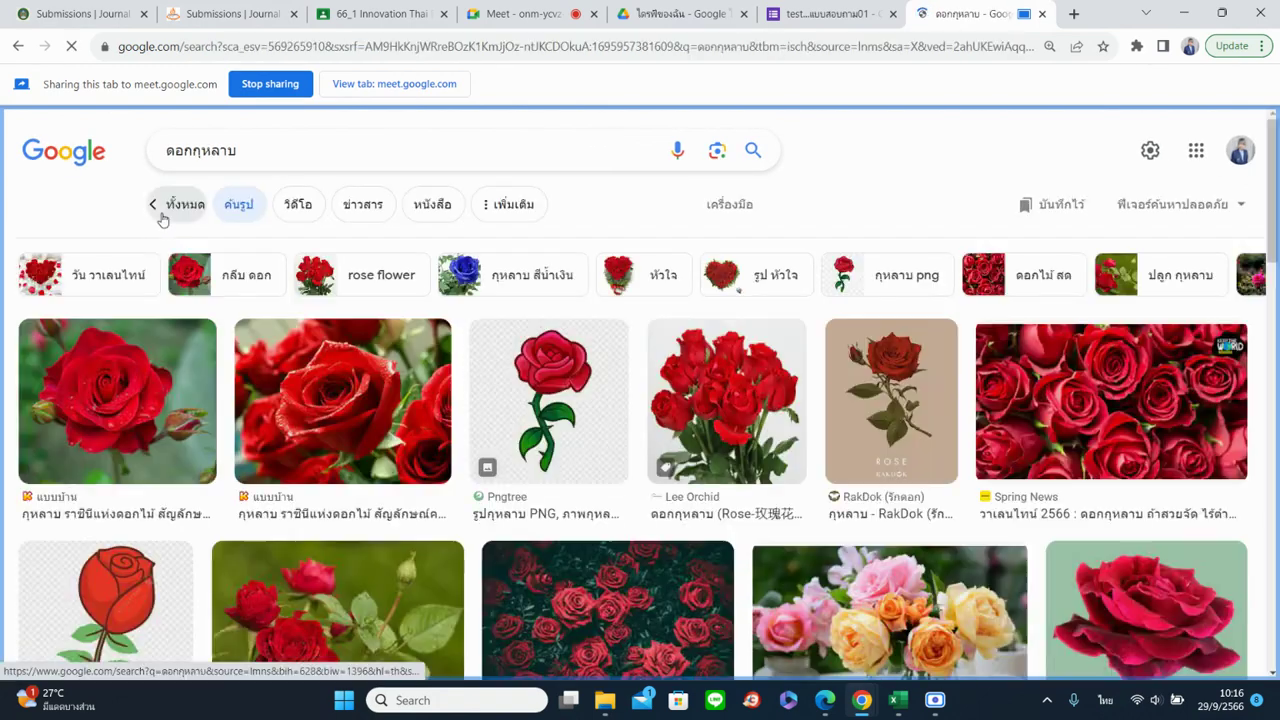
Filter the results to Creative Commons usage rights and open a red roses photo on PxHere
{"action": "left_click", "coordinate": [741, 216]}
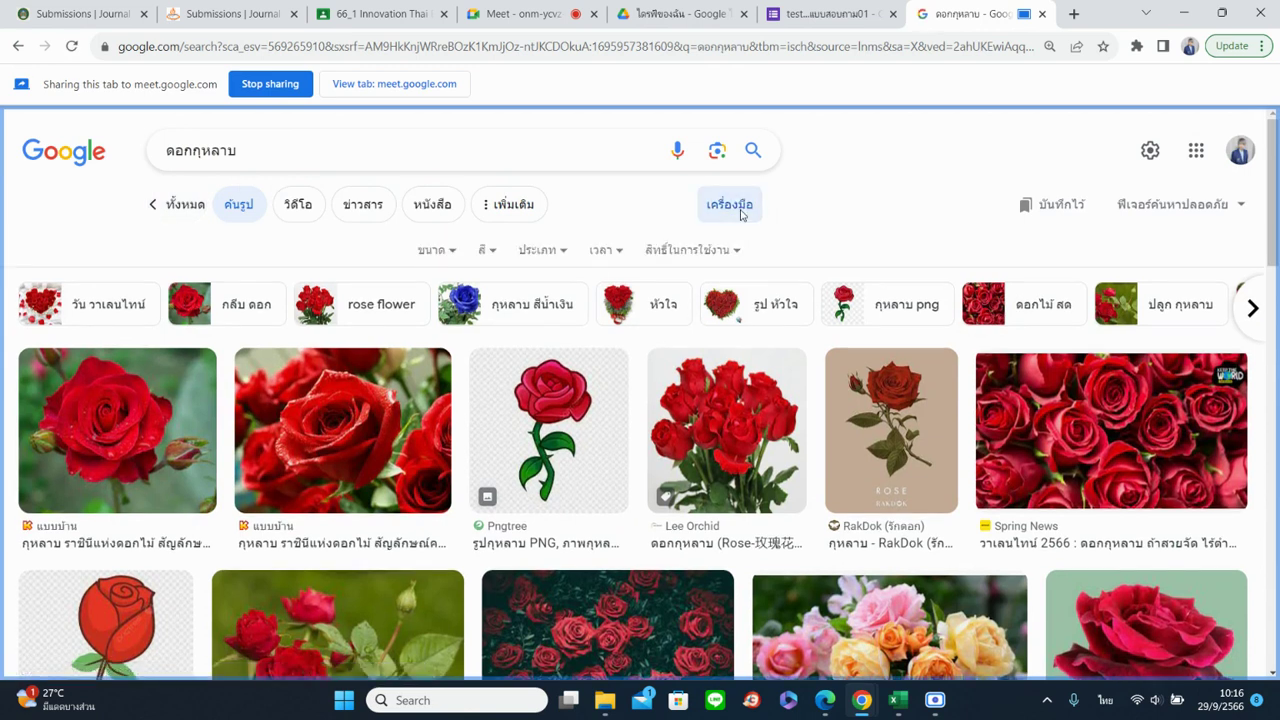
{"action": "left_click", "coordinate": [739, 253]}
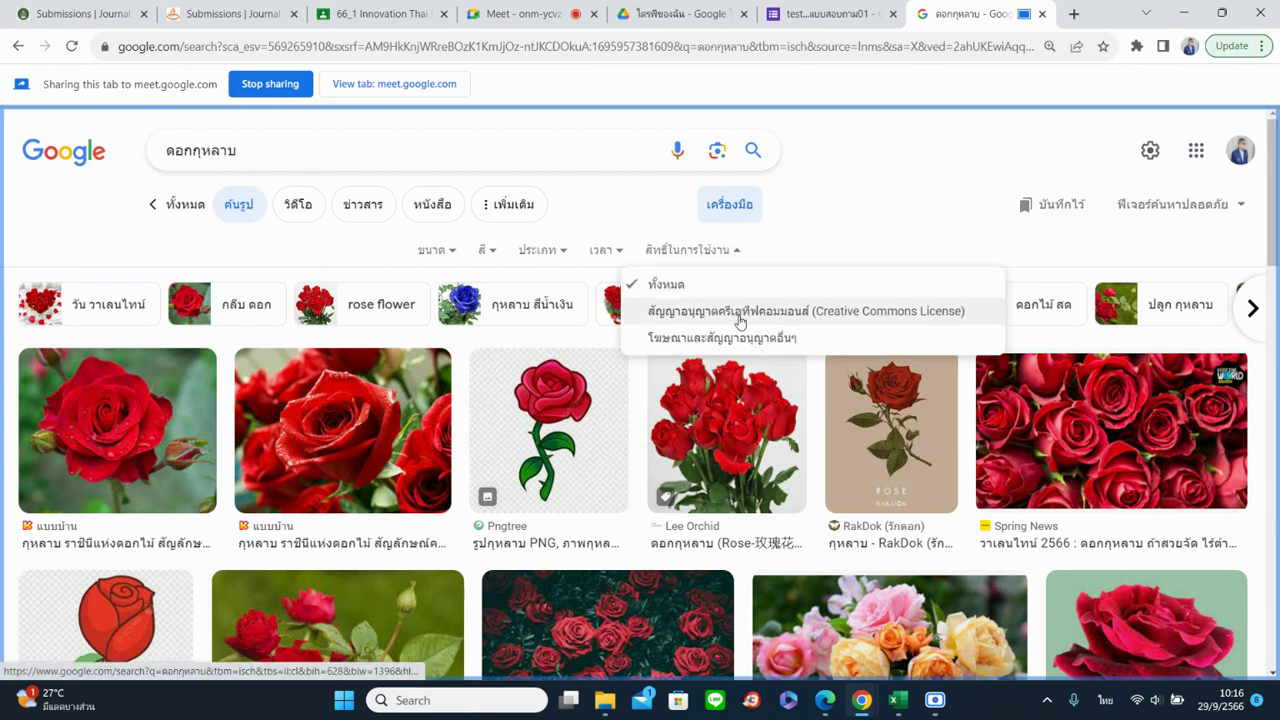
{"action": "left_click", "coordinate": [739, 318]}
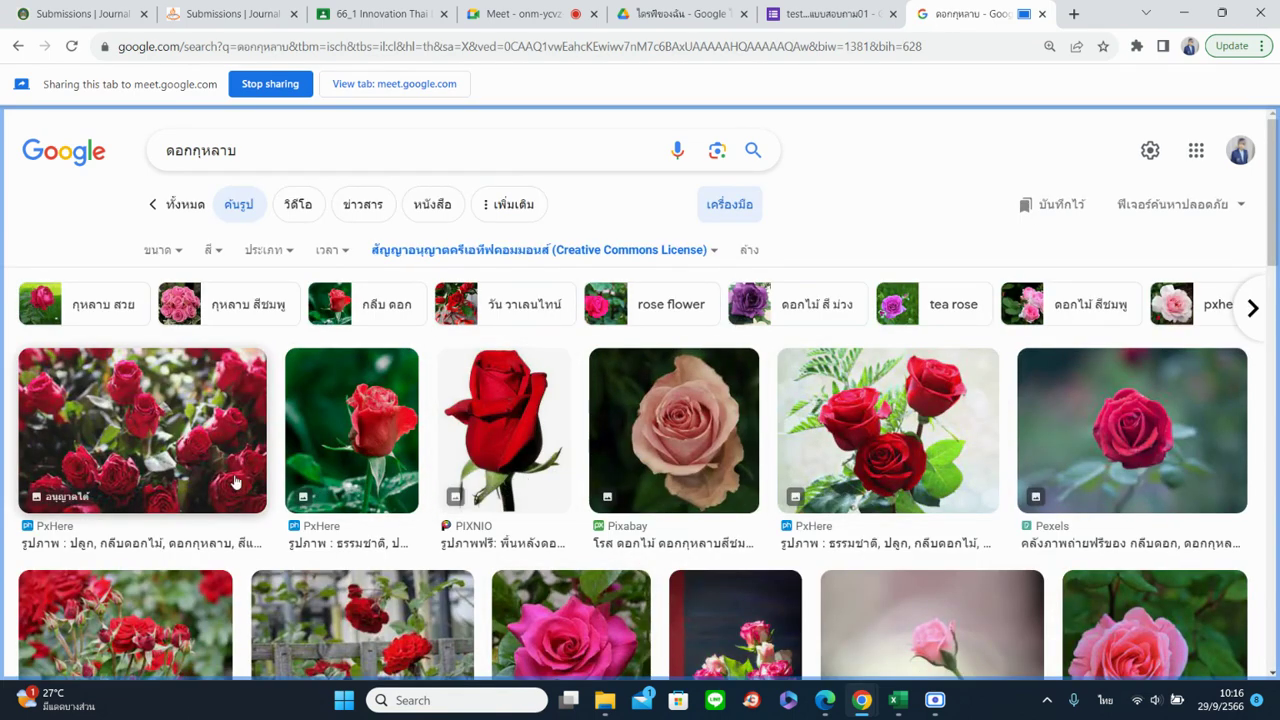
{"action": "left_click", "coordinate": [160, 437]}
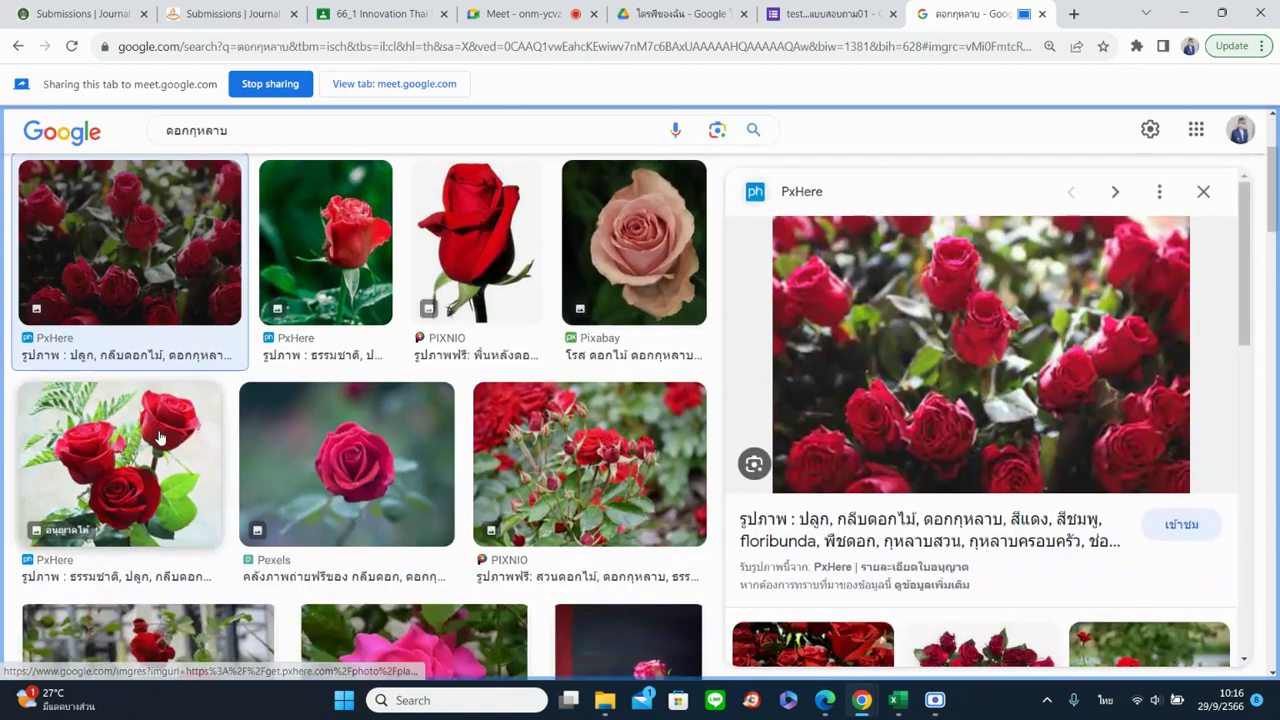
{"action": "left_click", "coordinate": [930, 342]}
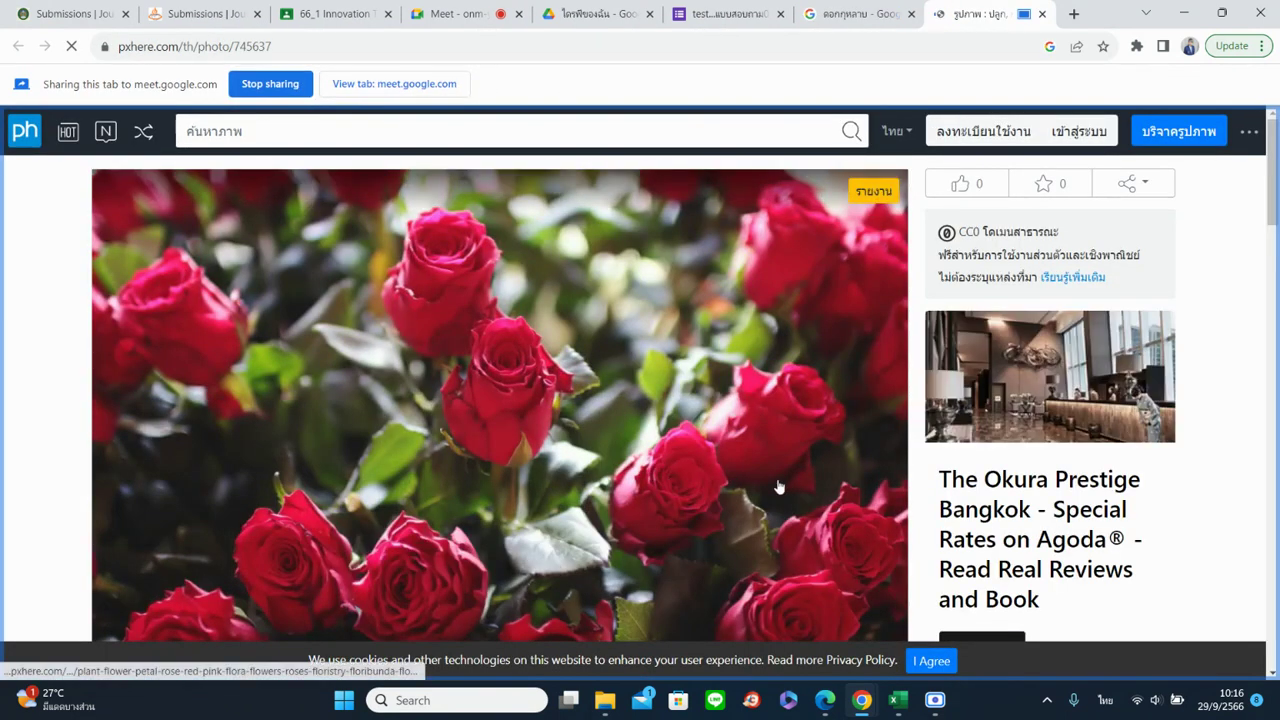
Copy the red roses photo's image address and return to the Google Forms tab
{"action": "right_click", "coordinate": [427, 358]}
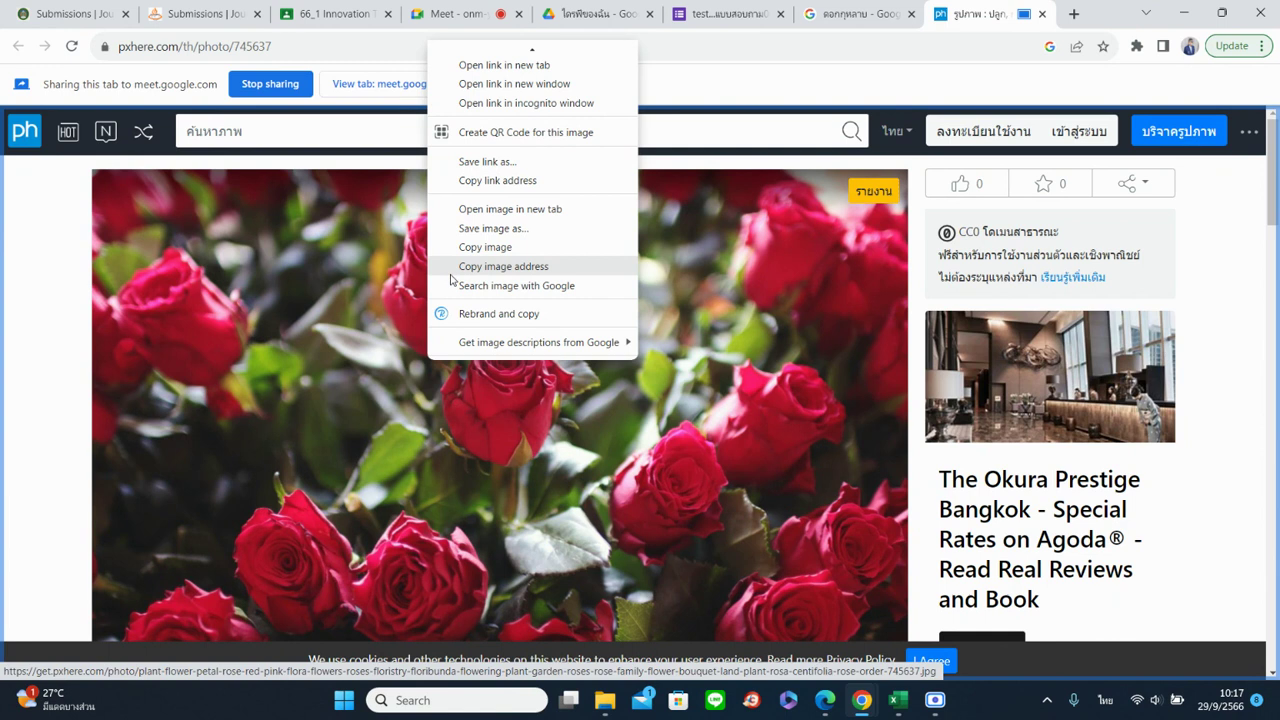
{"action": "left_click", "coordinate": [450, 268]}
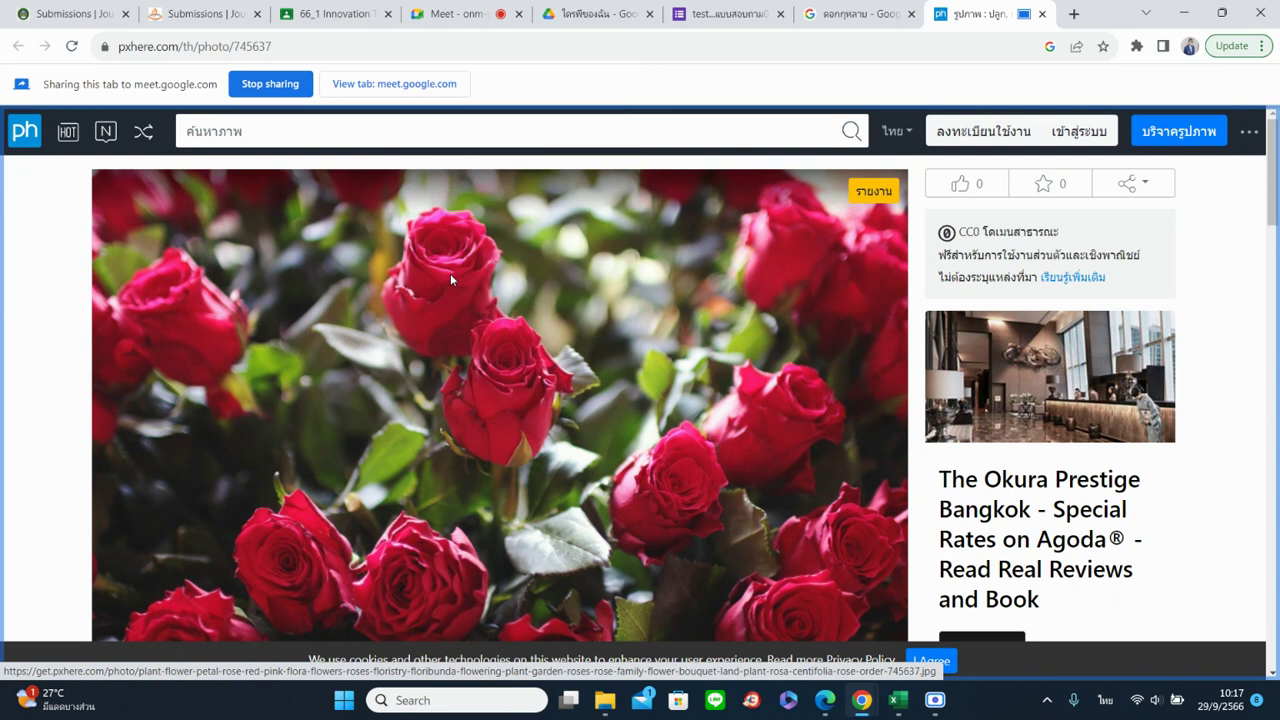
{"action": "left_click", "coordinate": [681, 12]}
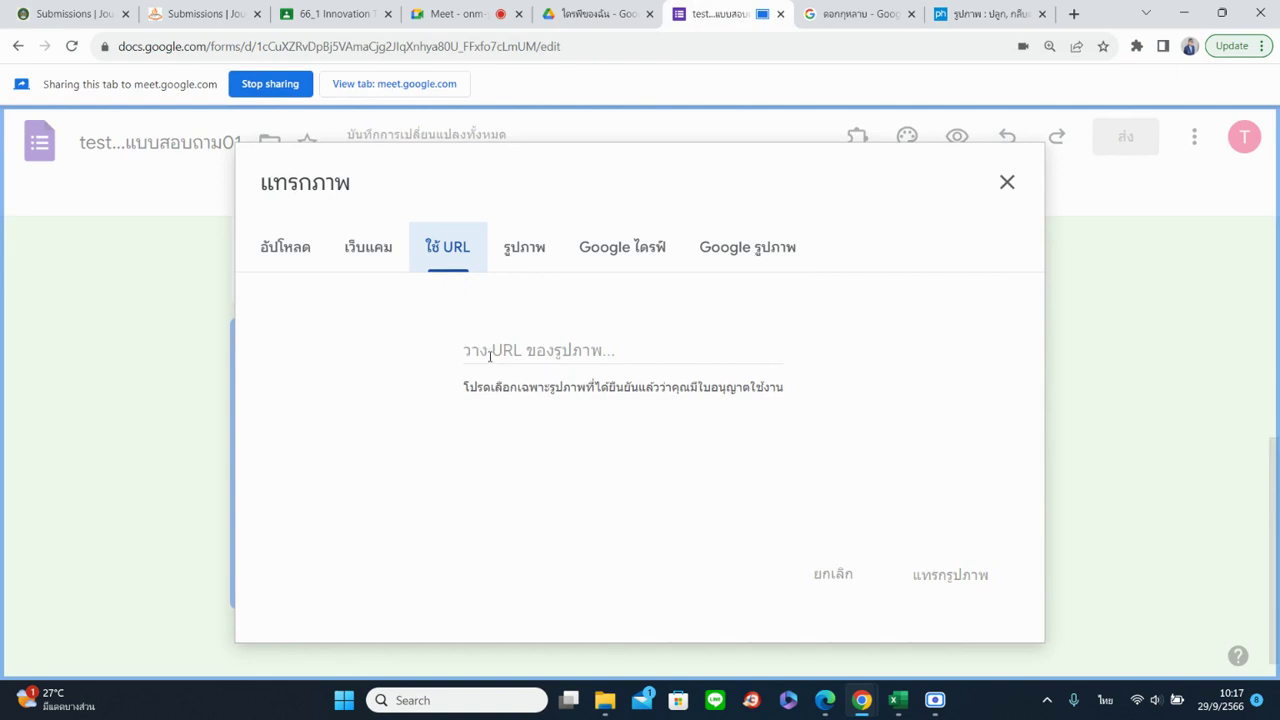
Paste the red roses photo's web address and insert the photo into the form
{"action": "left_click", "coordinate": [490, 356]}
{"action": "right_click", "coordinate": [490, 356]}
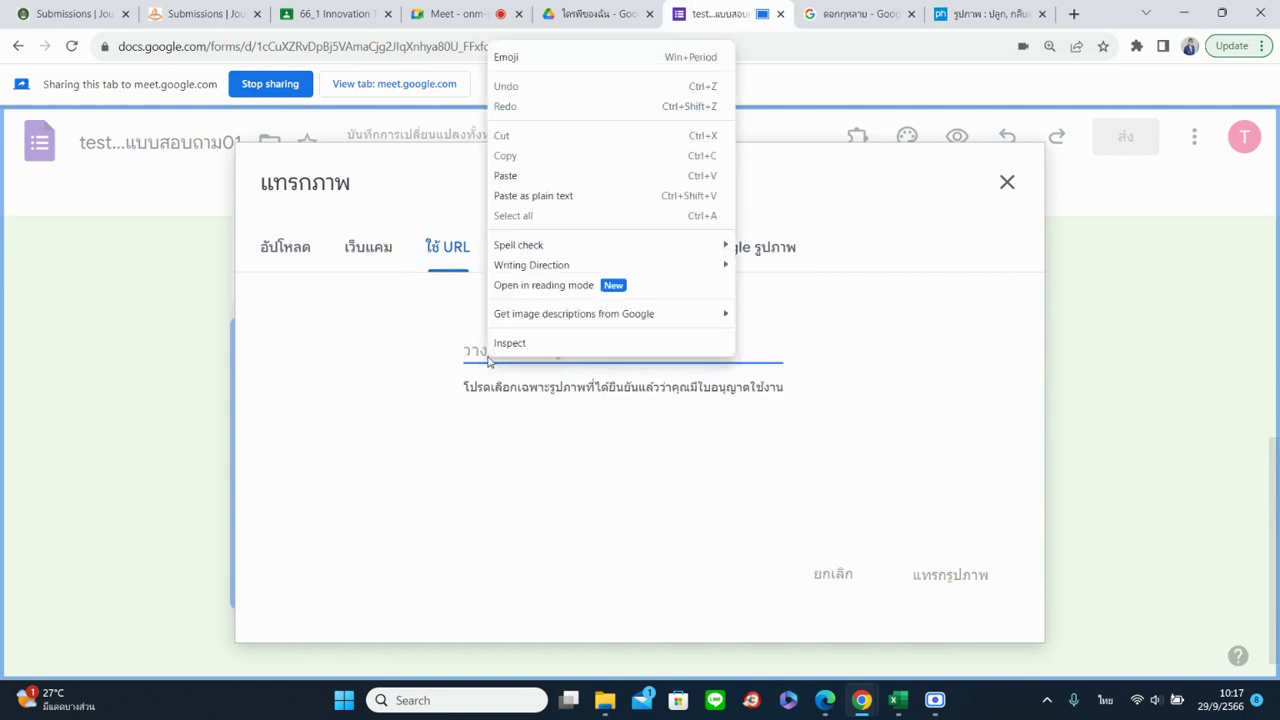
{"action": "left_click", "coordinate": [506, 176]}
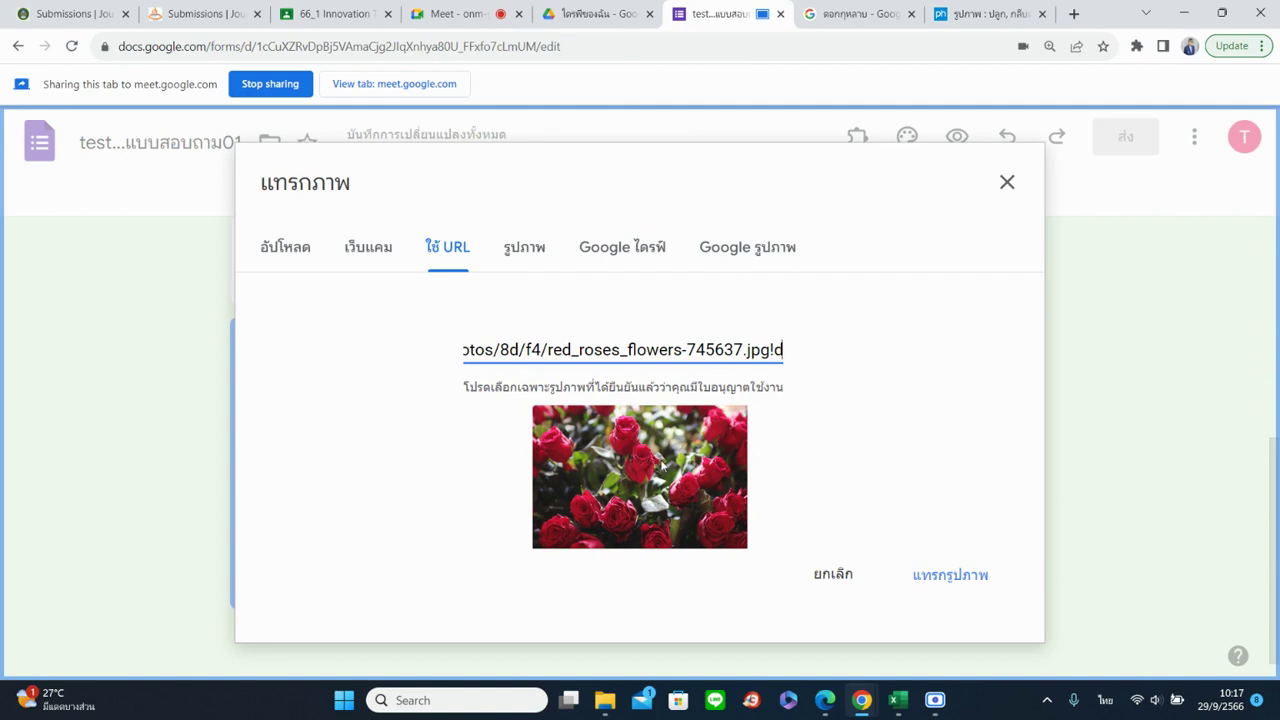
{"action": "left_click", "coordinate": [945, 577]}
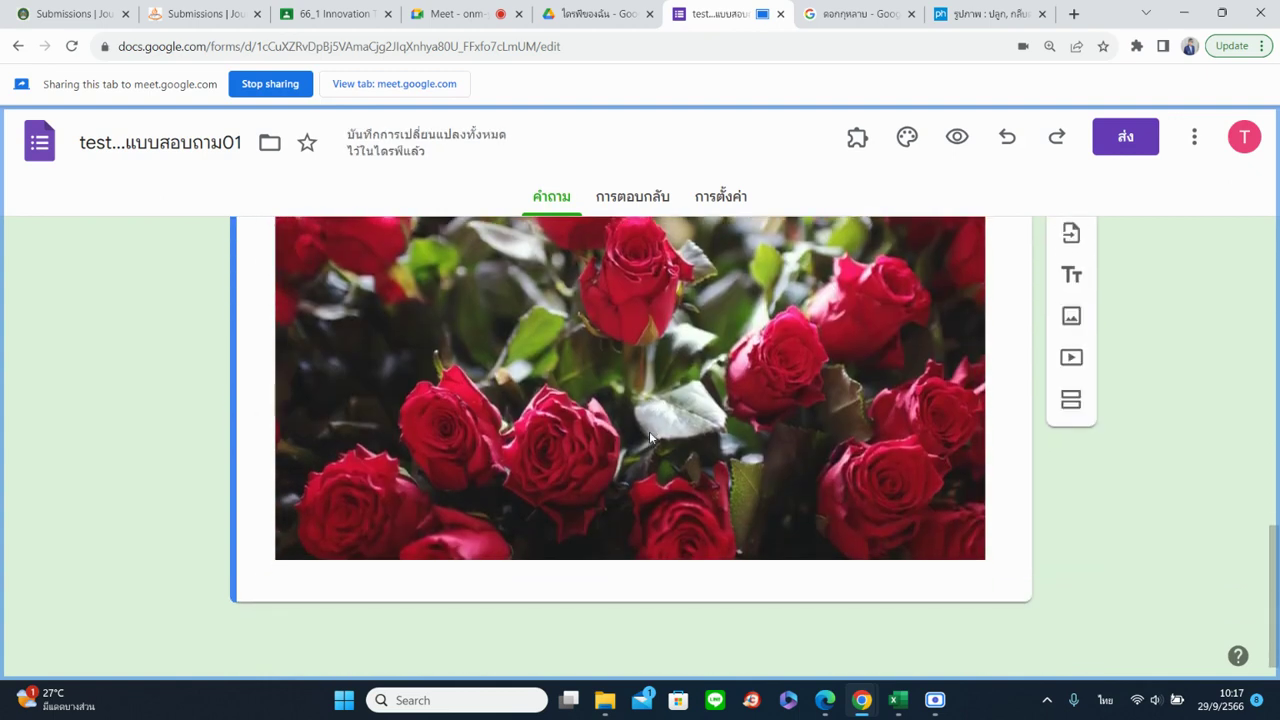
{"action": "scroll", "coordinate": [696, 500], "scroll_direction": "down", "scroll_amount": 2}
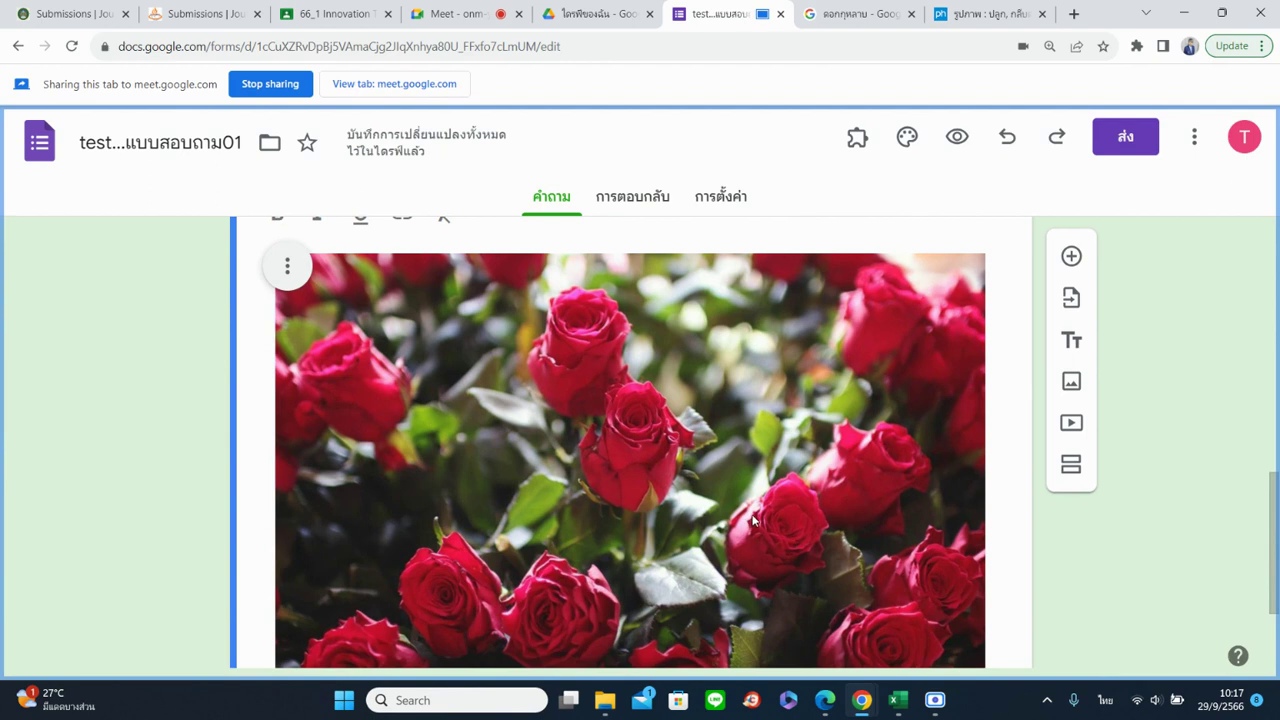
{"action": "scroll", "coordinate": [754, 520], "scroll_direction": "up", "scroll_amount": 2}
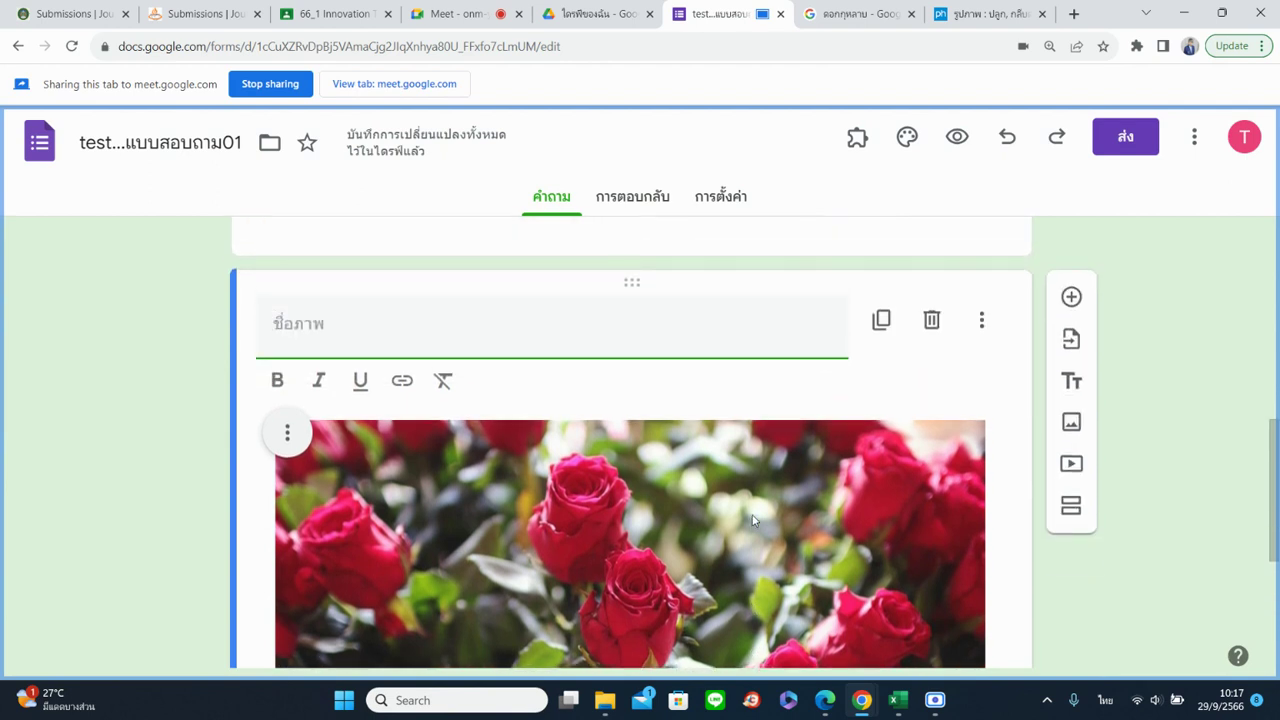
{"action": "scroll", "coordinate": [754, 520], "scroll_direction": "down", "scroll_amount": 1}
{"action": "scroll", "coordinate": [529, 463], "scroll_direction": "down", "scroll_amount": 1}
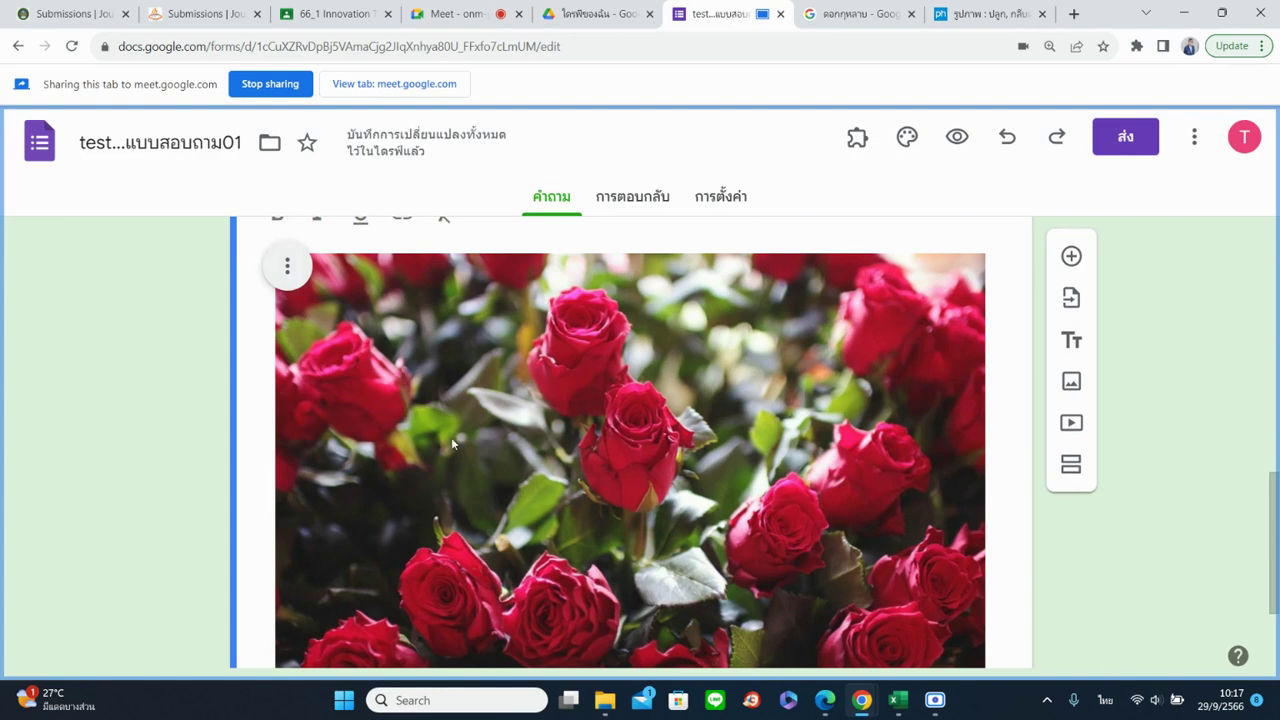
{"action": "scroll", "coordinate": [247, 425], "scroll_direction": "down", "scroll_amount": 1}
{"action": "scroll", "coordinate": [249, 433], "scroll_direction": "up", "scroll_amount": 3}
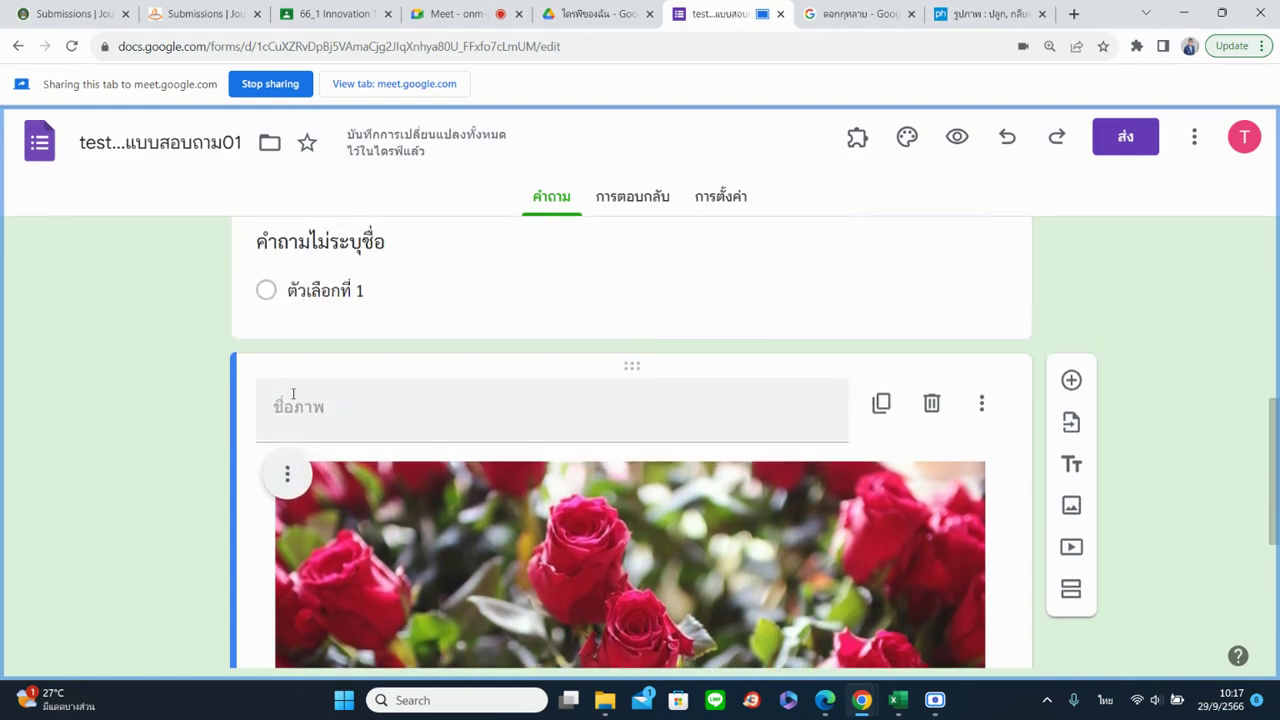
{"action": "left_click", "coordinate": [307, 398]}
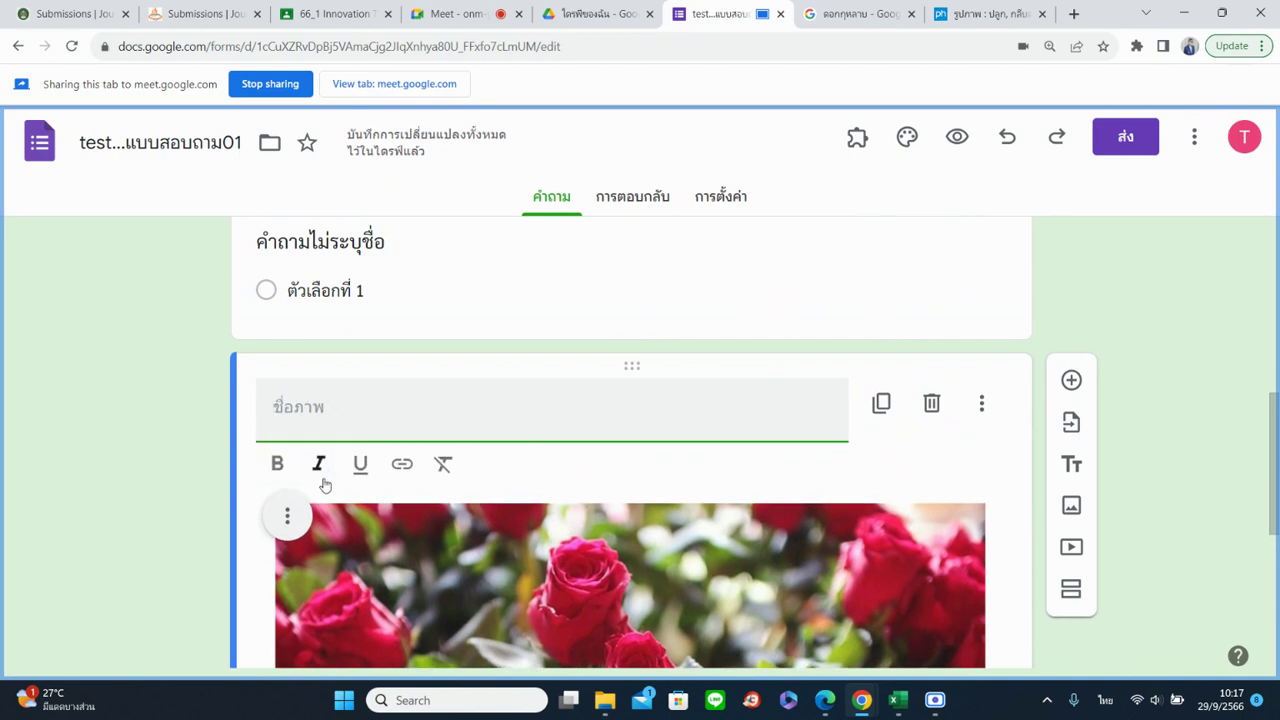
{"action": "left_click", "coordinate": [290, 520]}
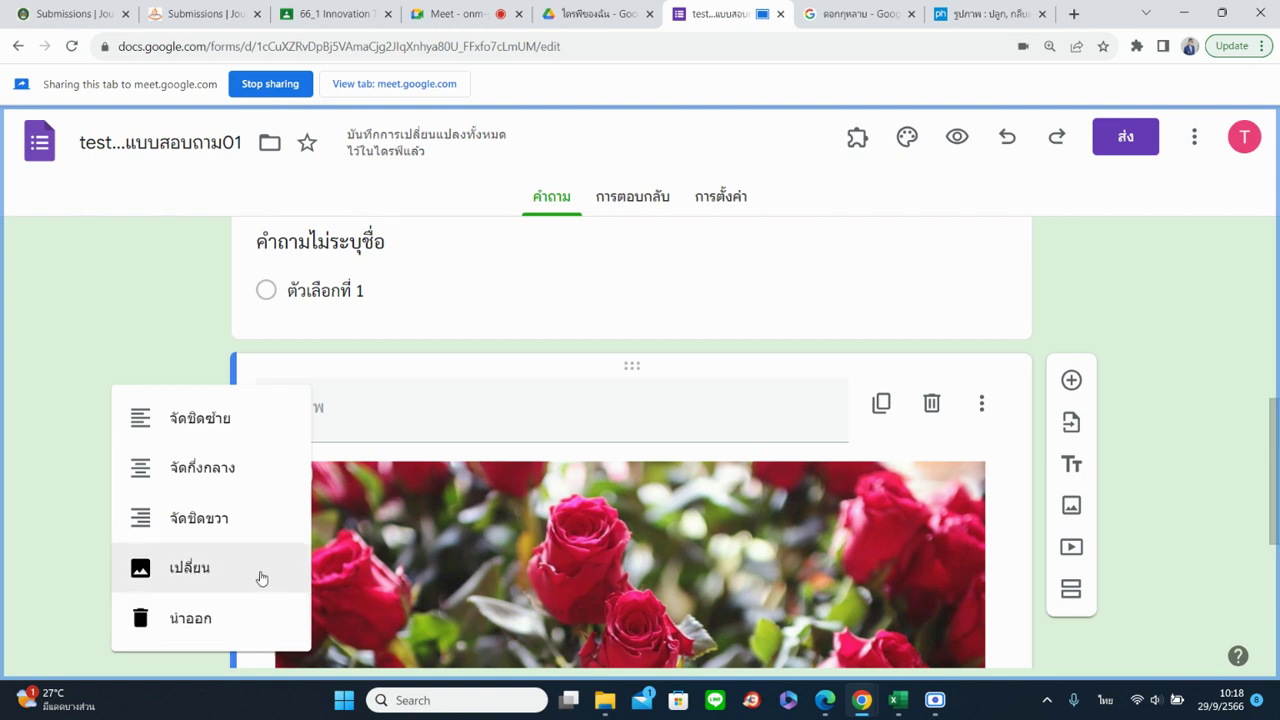
{"action": "left_click", "coordinate": [739, 569]}
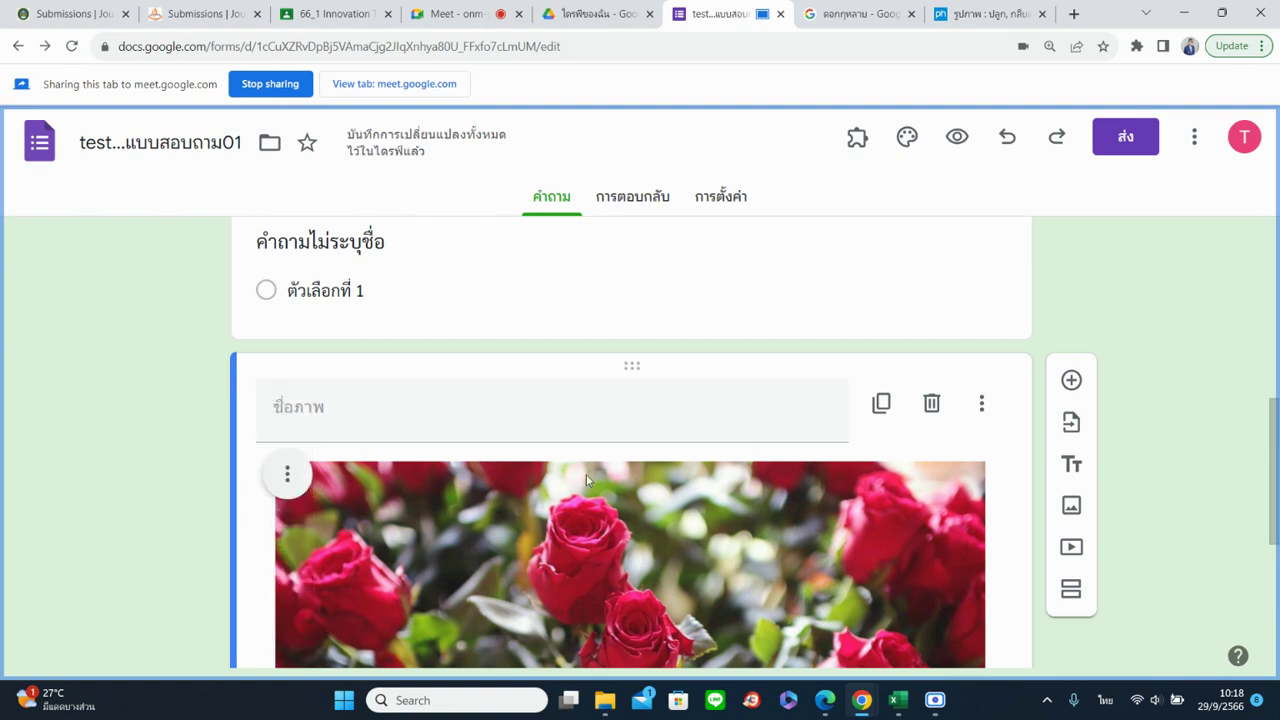
{"action": "scroll", "coordinate": [586, 474], "scroll_direction": "down", "scroll_amount": 2}
Shrink the rose photo to about half its width
{"action": "left_click", "coordinate": [622, 415]}
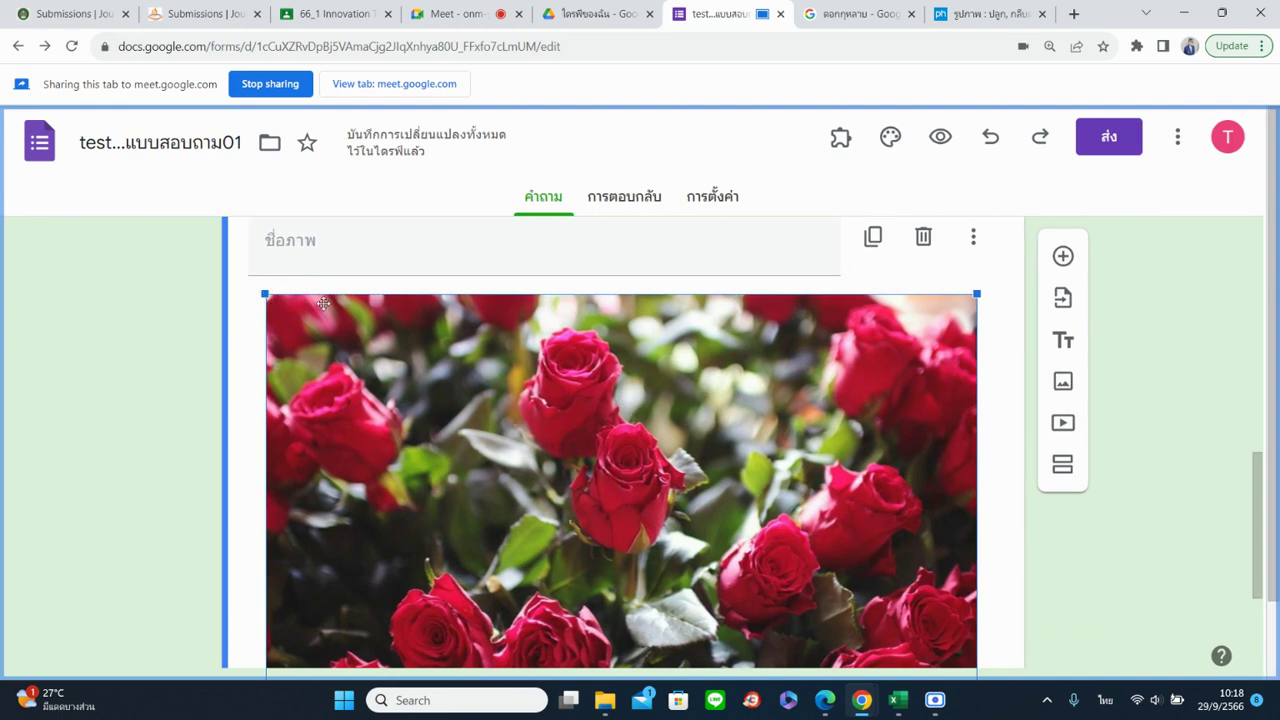
{"action": "left_click_drag", "start_coordinate": [977, 293], "coordinate": [660, 505]}
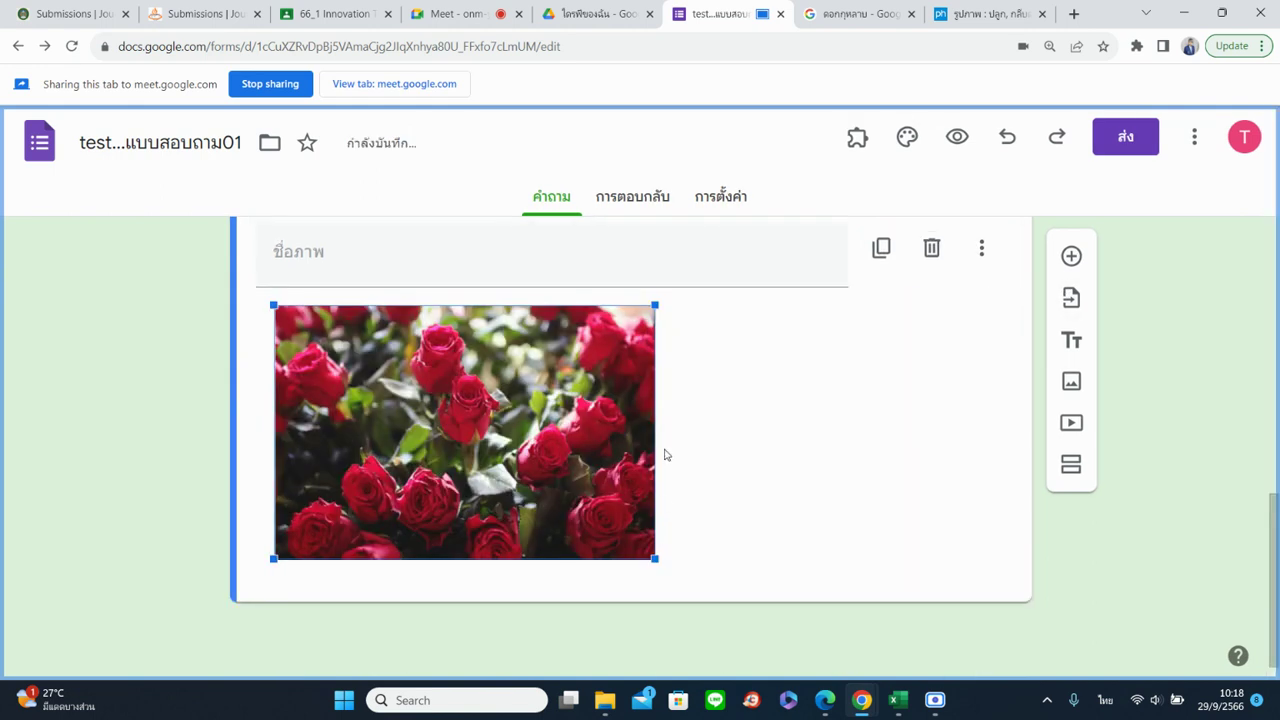
{"action": "left_click_drag", "start_coordinate": [655, 305], "coordinate": [1074, 231]}
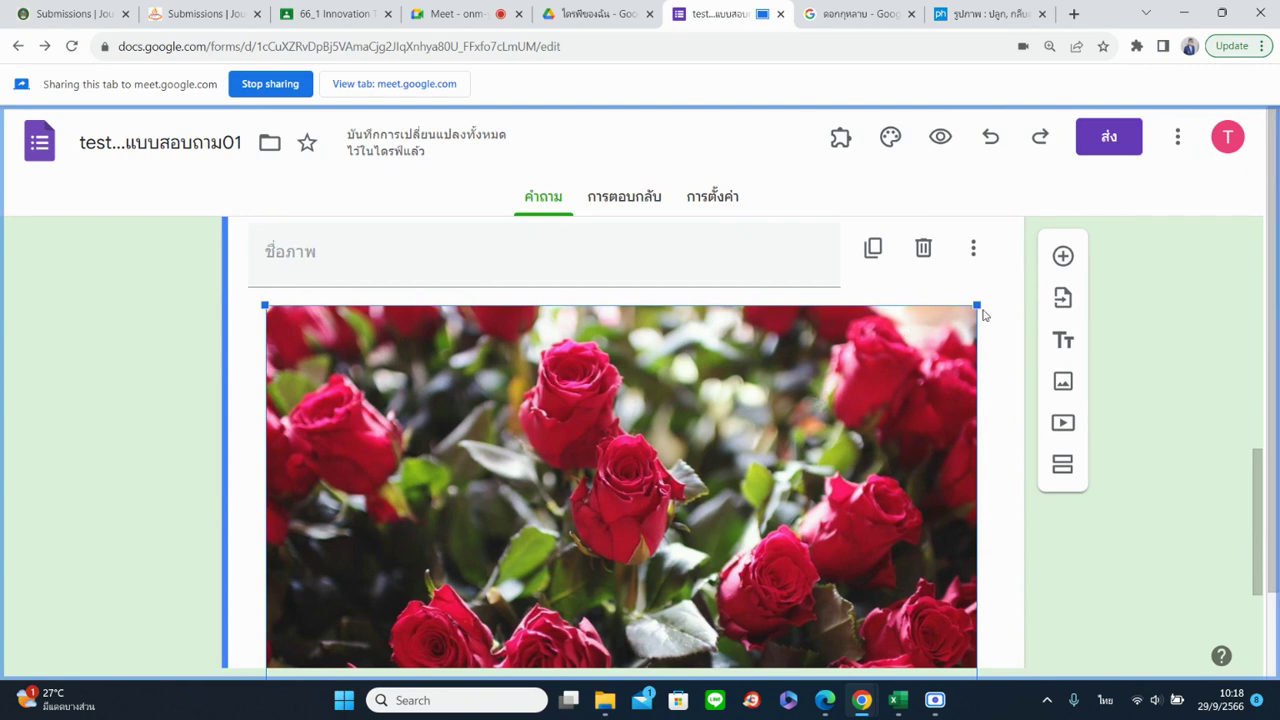
{"action": "left_click_drag", "start_coordinate": [976, 305], "coordinate": [603, 550]}
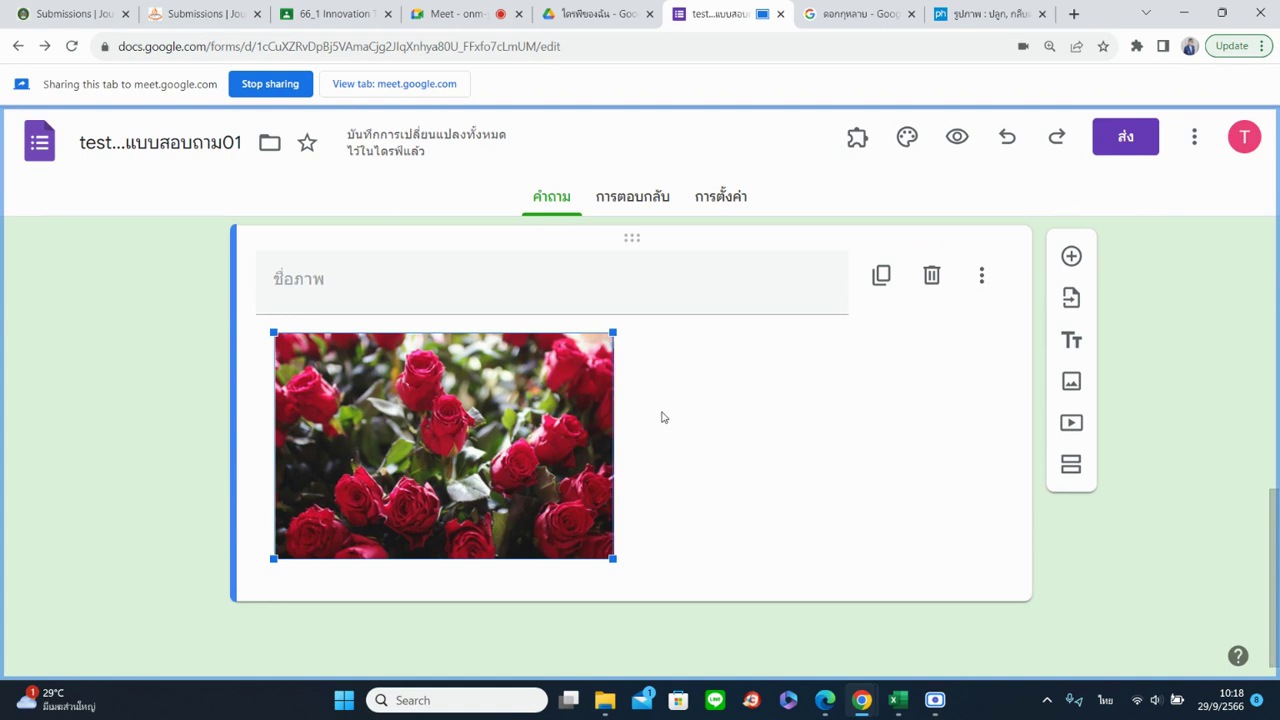
{"action": "left_click", "coordinate": [665, 417]}
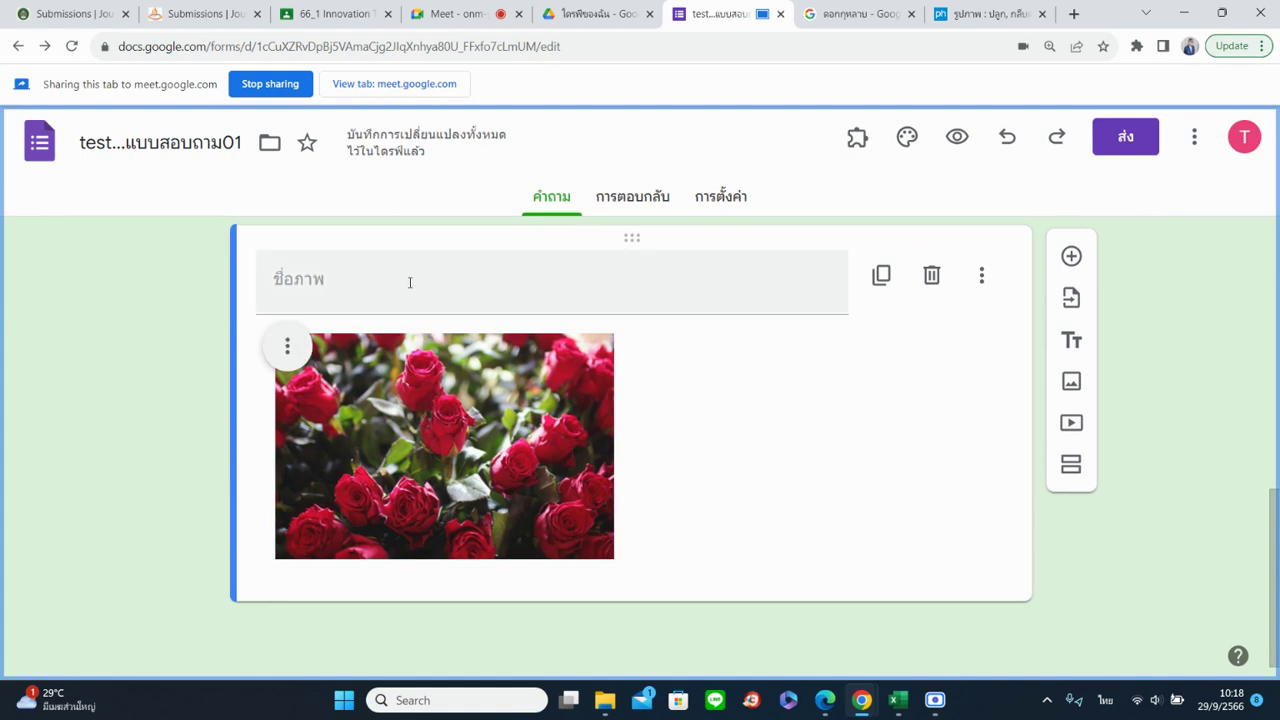
Centre-align the rose photo within its image block
{"action": "left_click", "coordinate": [293, 346]}
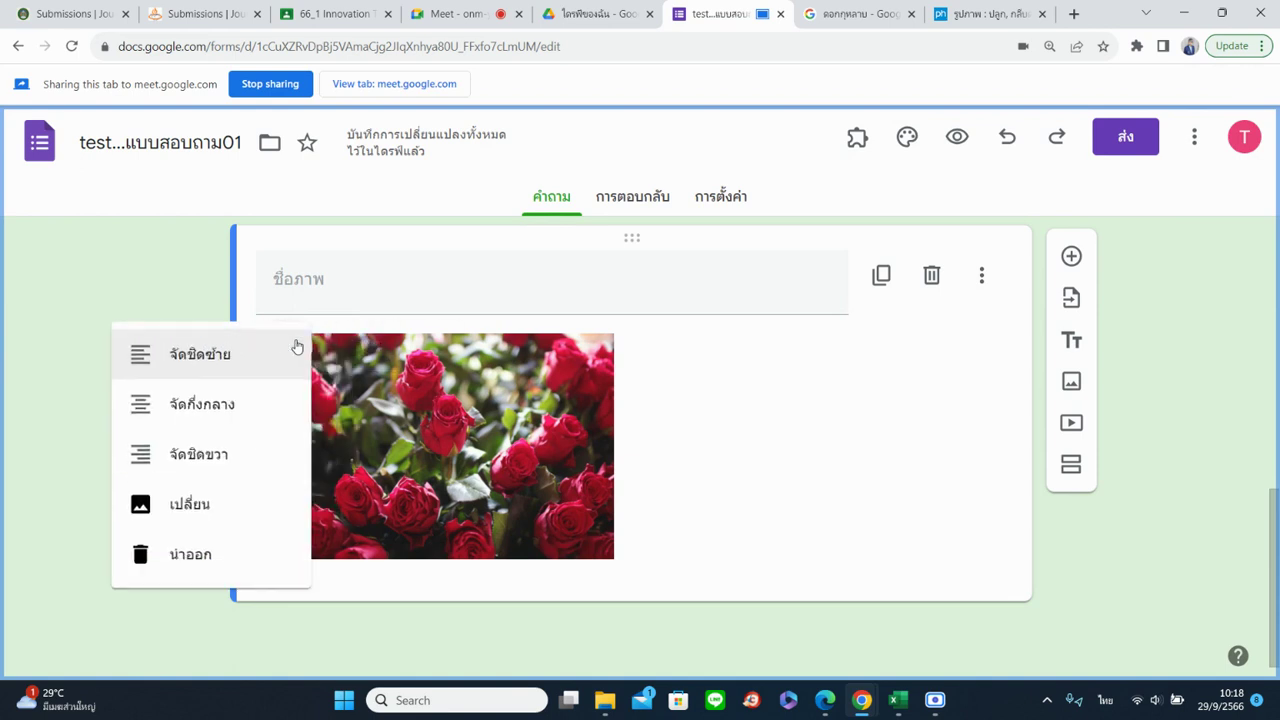
{"action": "left_click", "coordinate": [254, 403]}
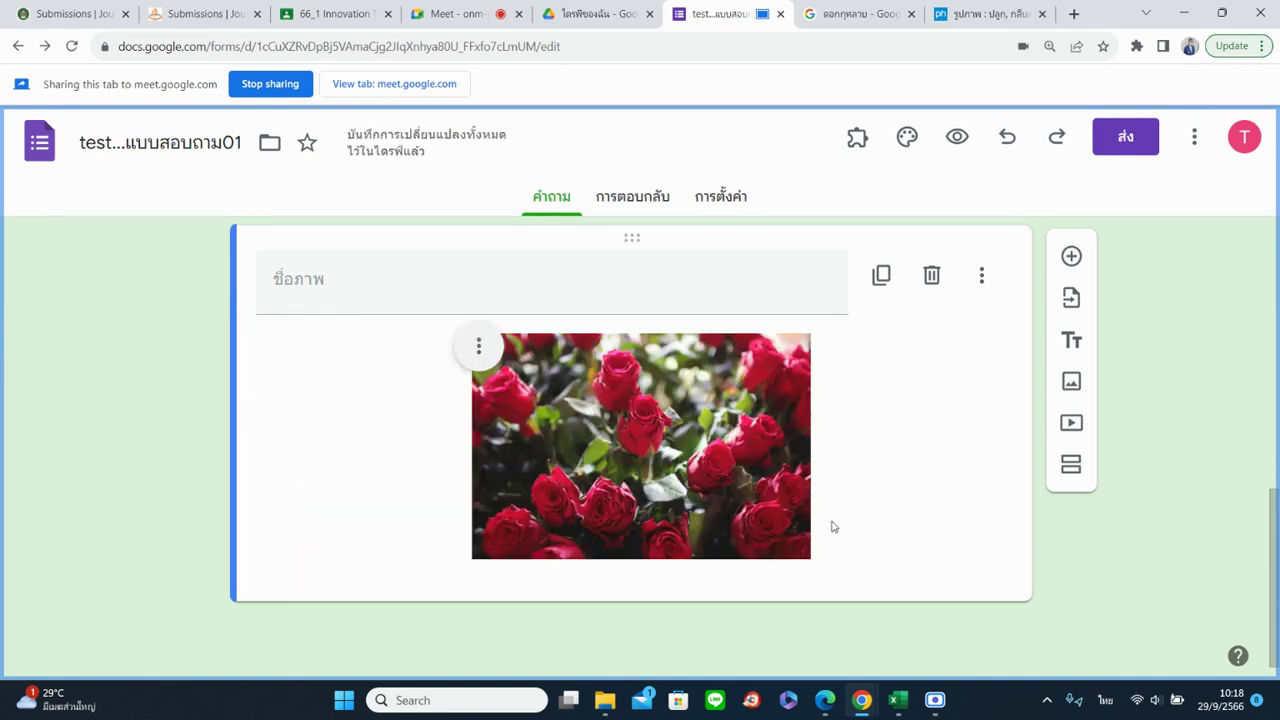
{"action": "left_click", "coordinate": [481, 347]}
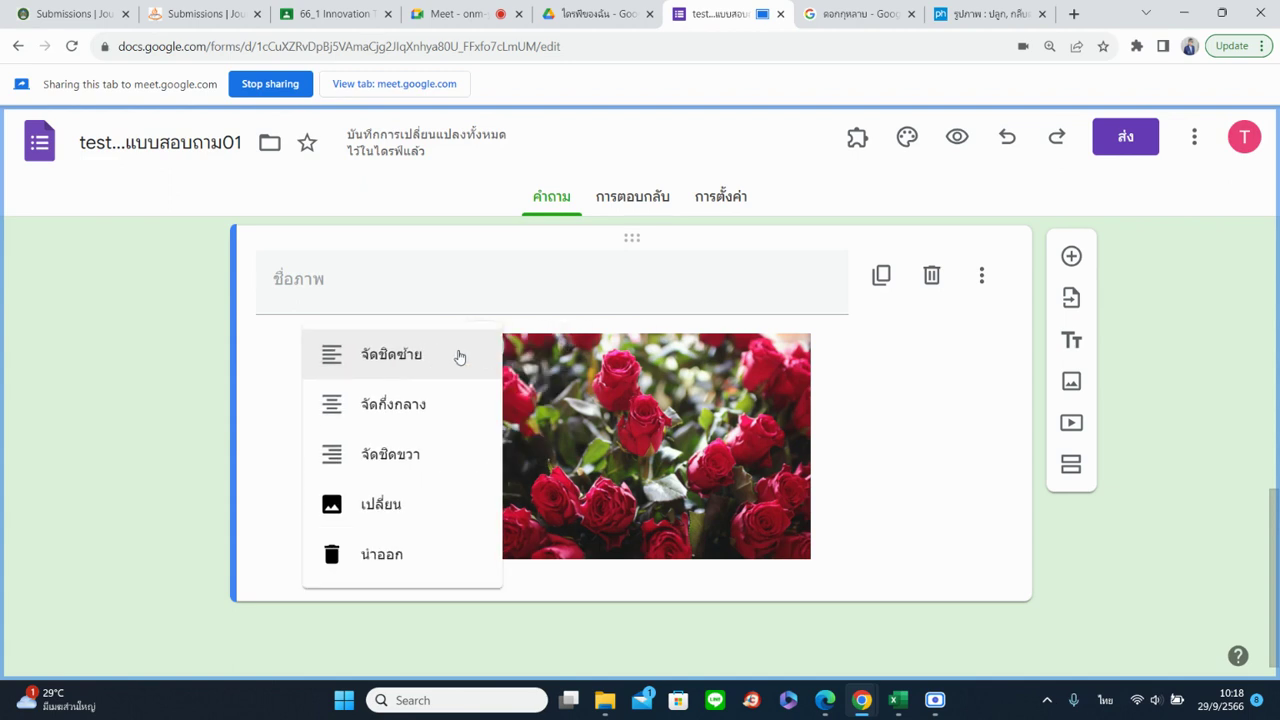
Browse the URL, Photos and Google Drive sources for a replacement image
{"action": "left_click", "coordinate": [445, 494]}
{"action": "left_click", "coordinate": [462, 255]}
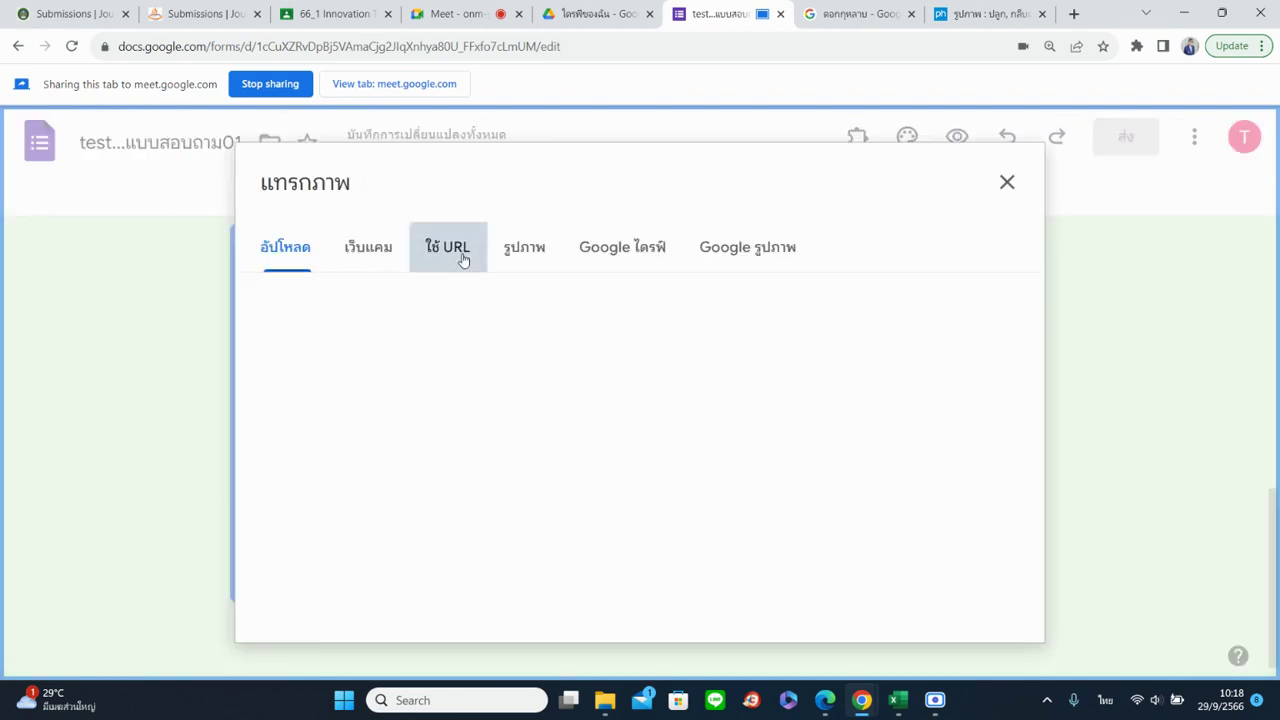
{"action": "left_click", "coordinate": [520, 259]}
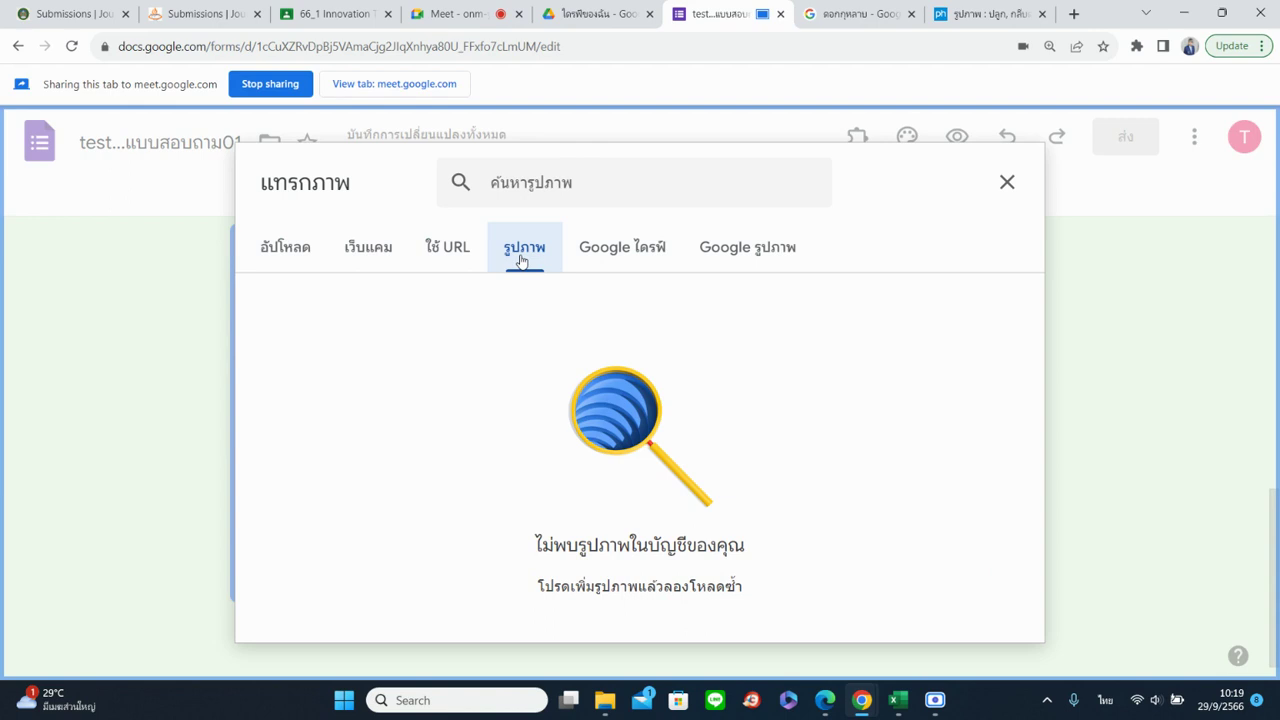
{"action": "left_click", "coordinate": [604, 268]}
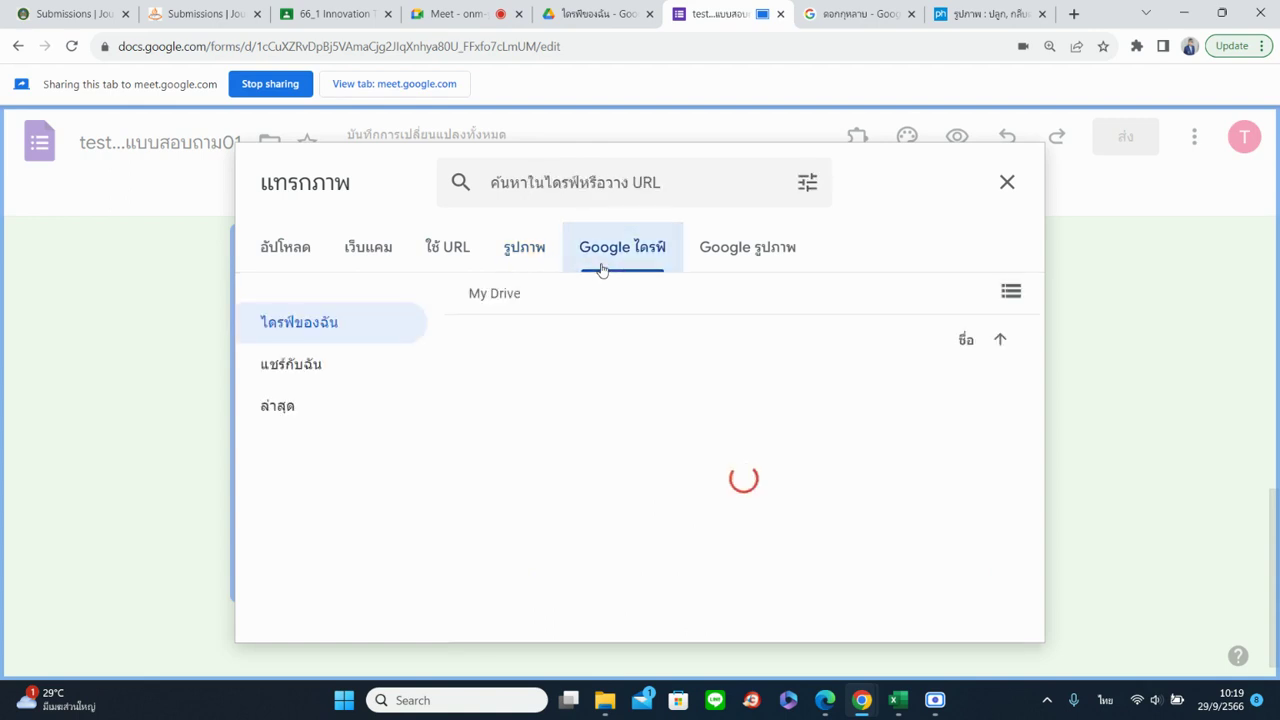
{"action": "scroll", "coordinate": [637, 485], "scroll_direction": "down", "scroll_amount": 10}
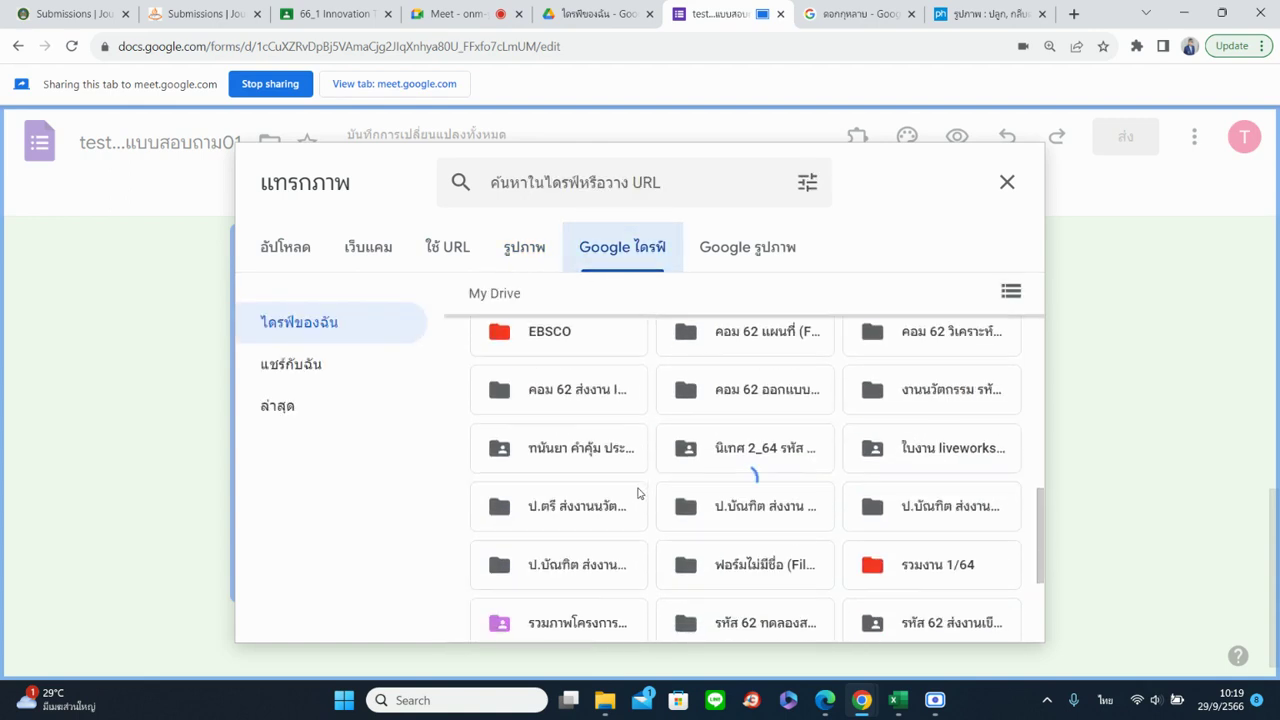
{"action": "scroll", "coordinate": [637, 492], "scroll_direction": "down", "scroll_amount": 5}
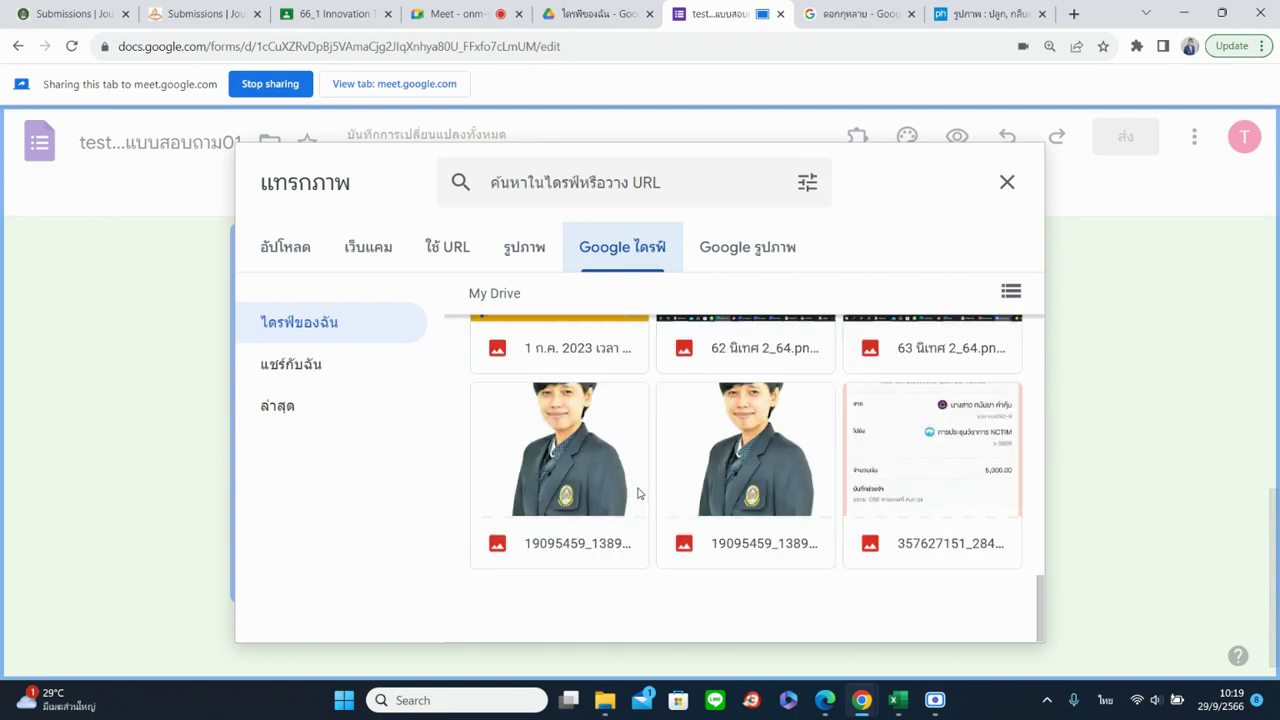
{"action": "scroll", "coordinate": [638, 493], "scroll_direction": "up", "scroll_amount": 1}
{"action": "scroll", "coordinate": [638, 493], "scroll_direction": "down", "scroll_amount": 1}
{"action": "scroll", "coordinate": [777, 528], "scroll_direction": "up", "scroll_amount": 2}
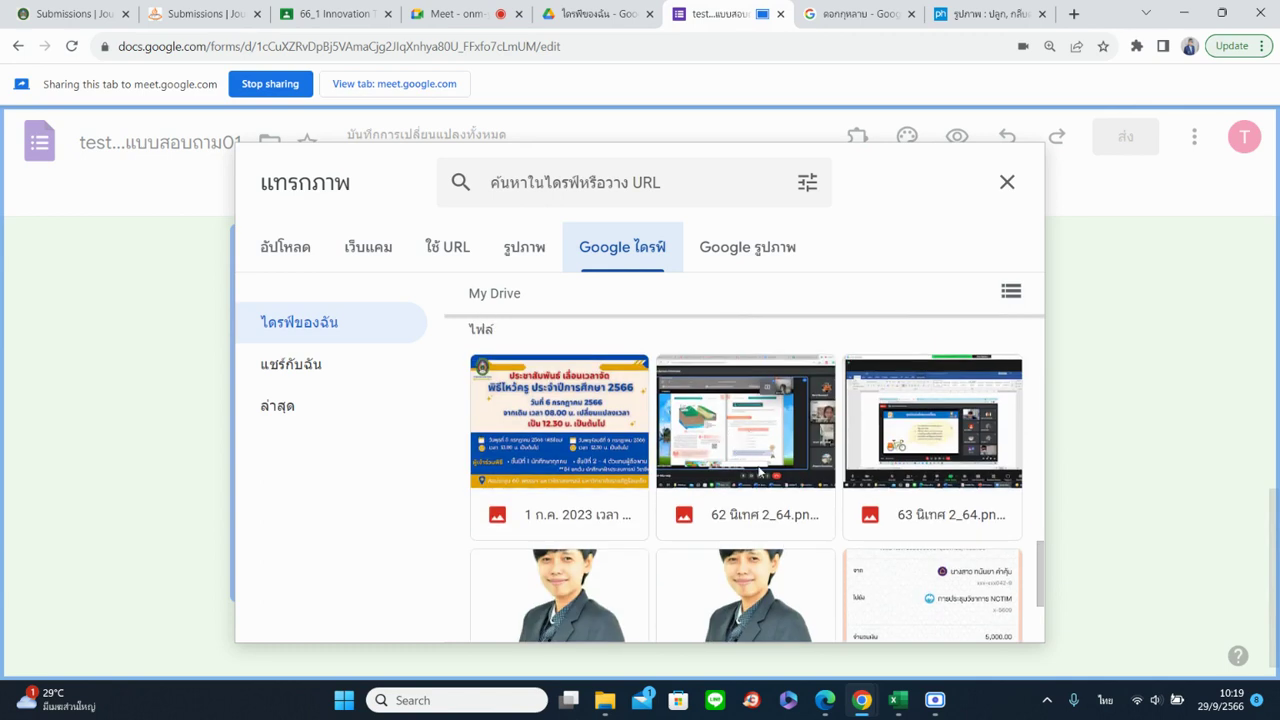
{"action": "scroll", "coordinate": [760, 470], "scroll_direction": "up", "scroll_amount": 2}
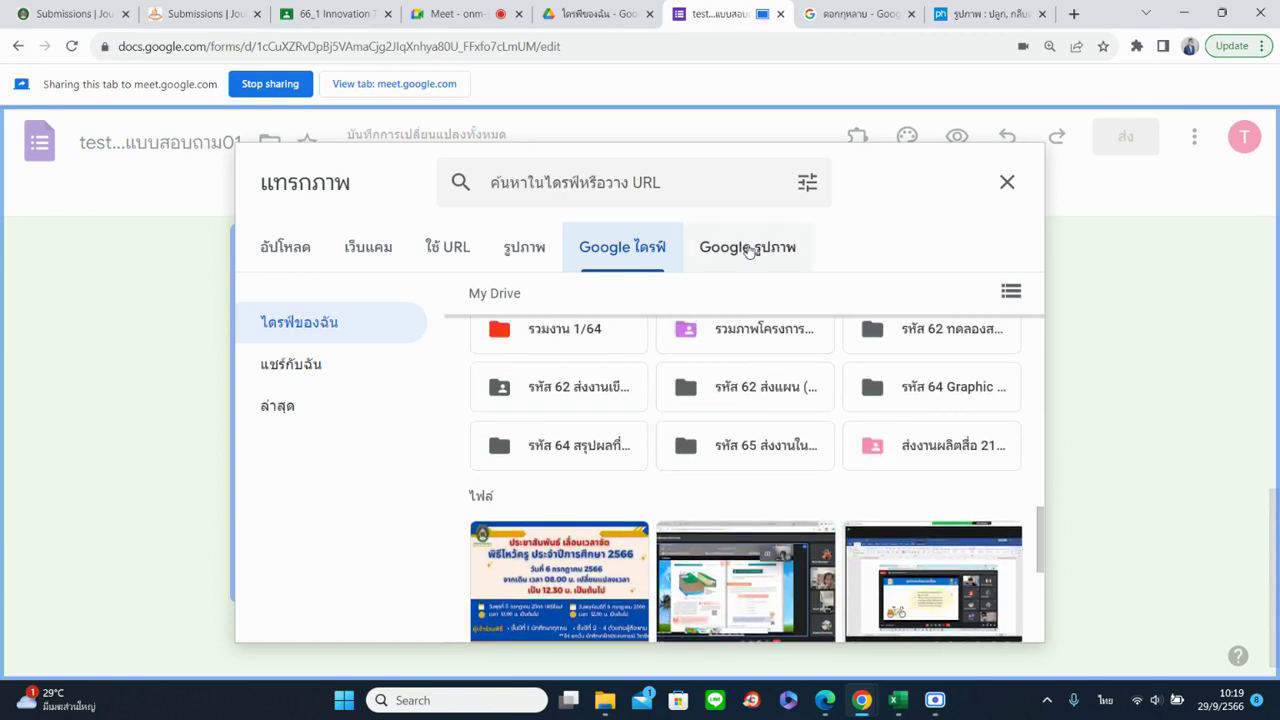
{"action": "left_click", "coordinate": [327, 366]}
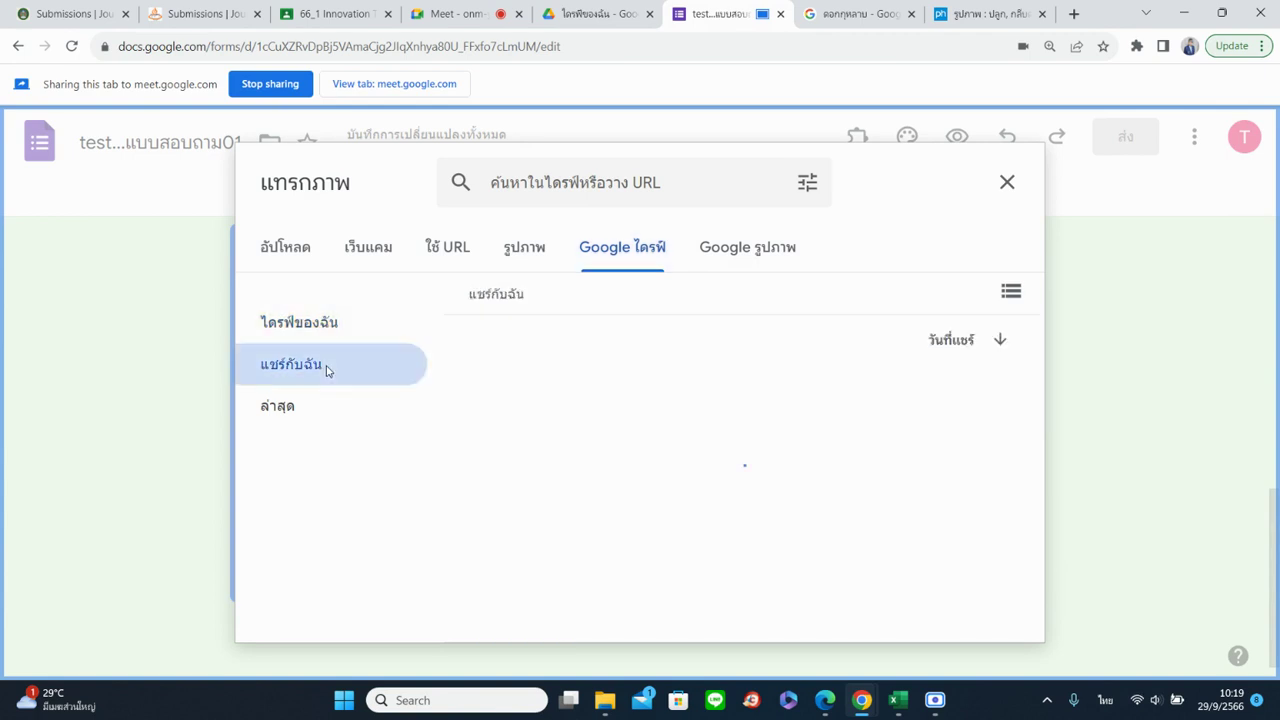
{"action": "left_click", "coordinate": [309, 409]}
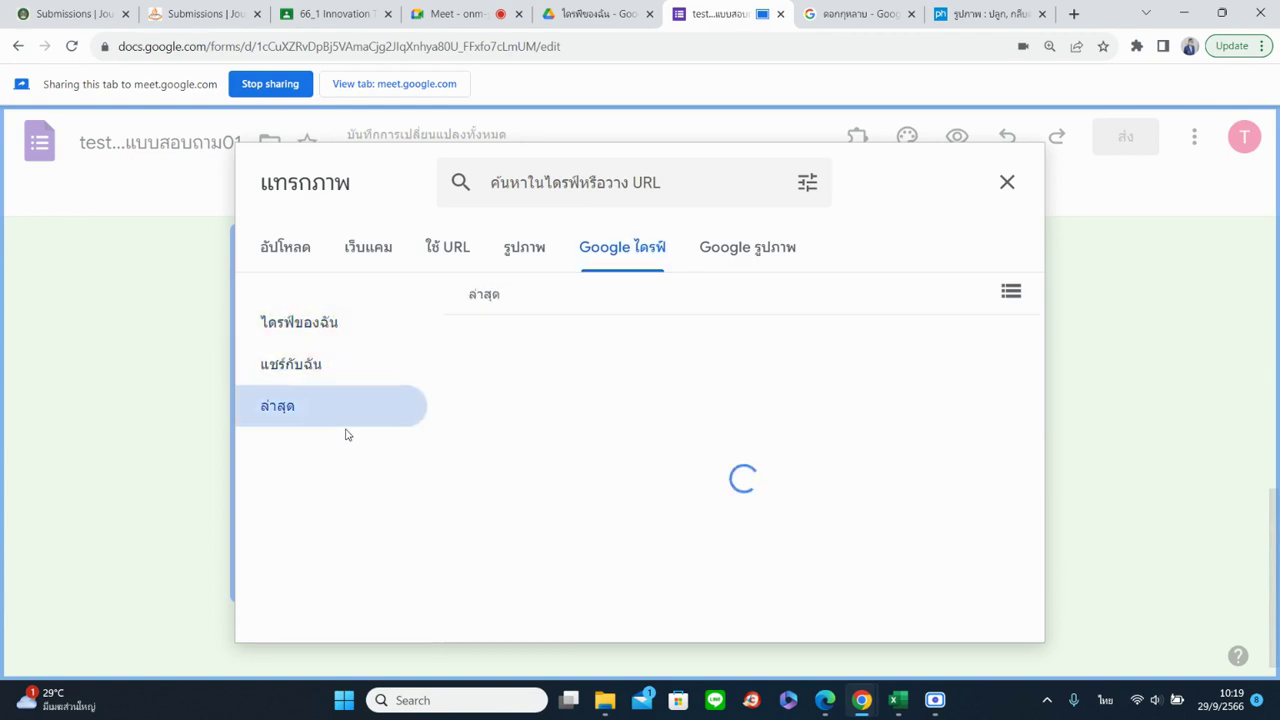
Search Google Images for ดอกทานตะวัน and insert the first sunflower photo
{"action": "left_click", "coordinate": [727, 259]}
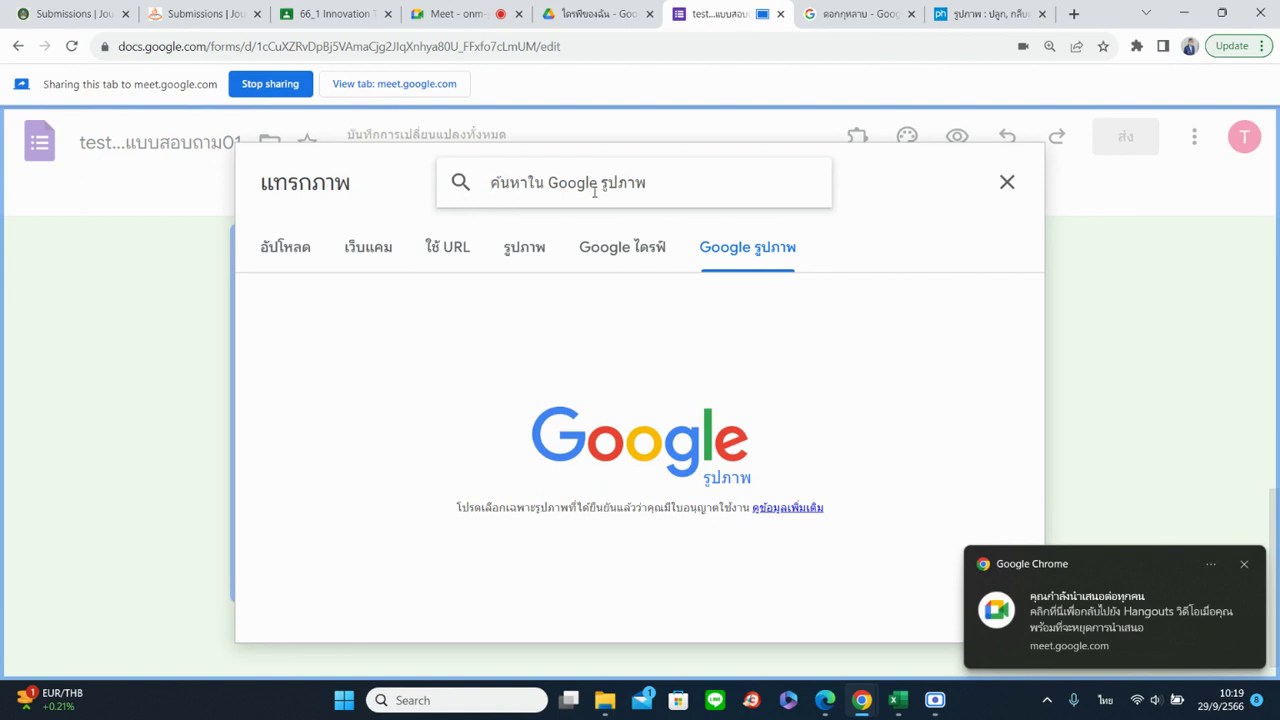
{"action": "type", "text": "ดอกทานต"}
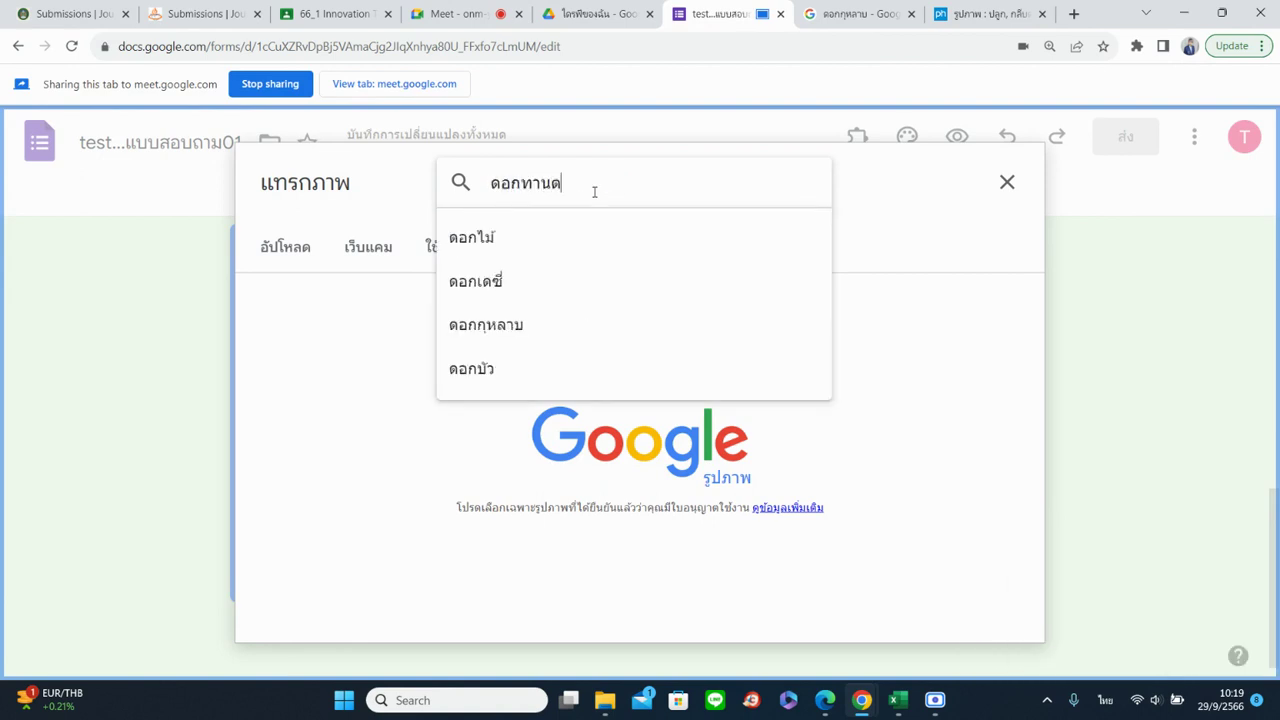
{"action": "type", "text": "ะวัน"}
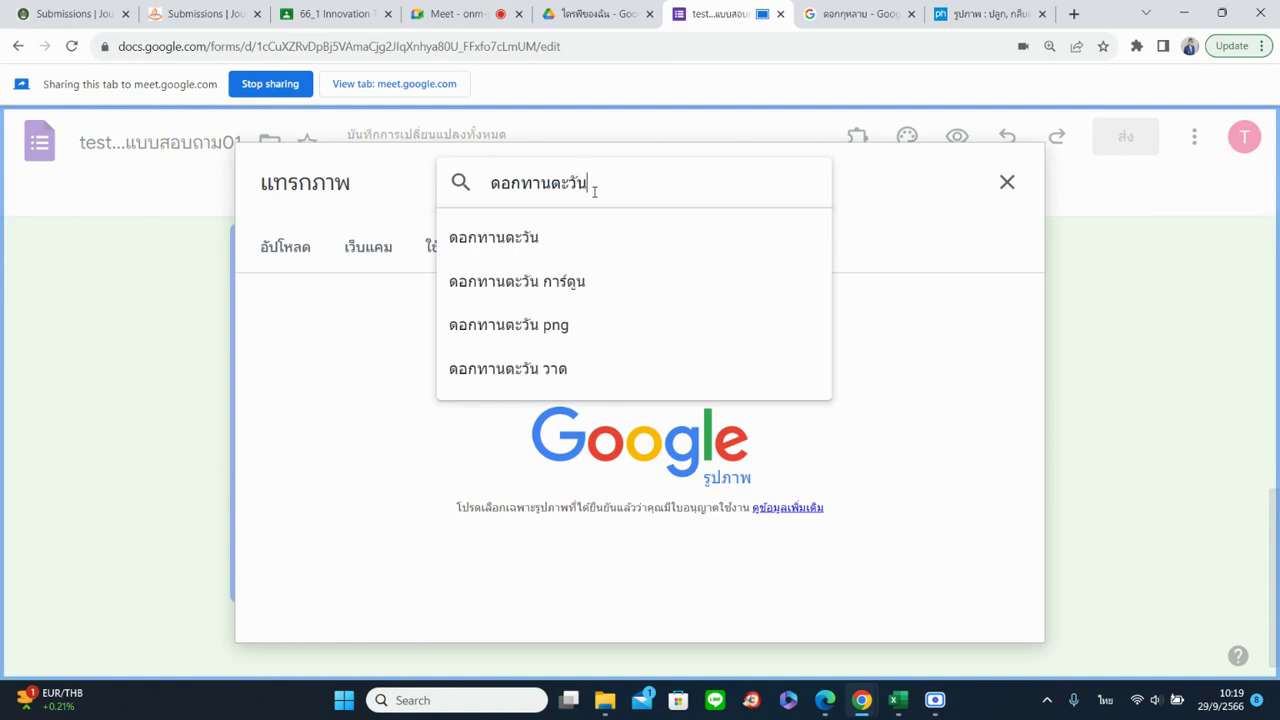
{"action": "key", "text": "Return"}
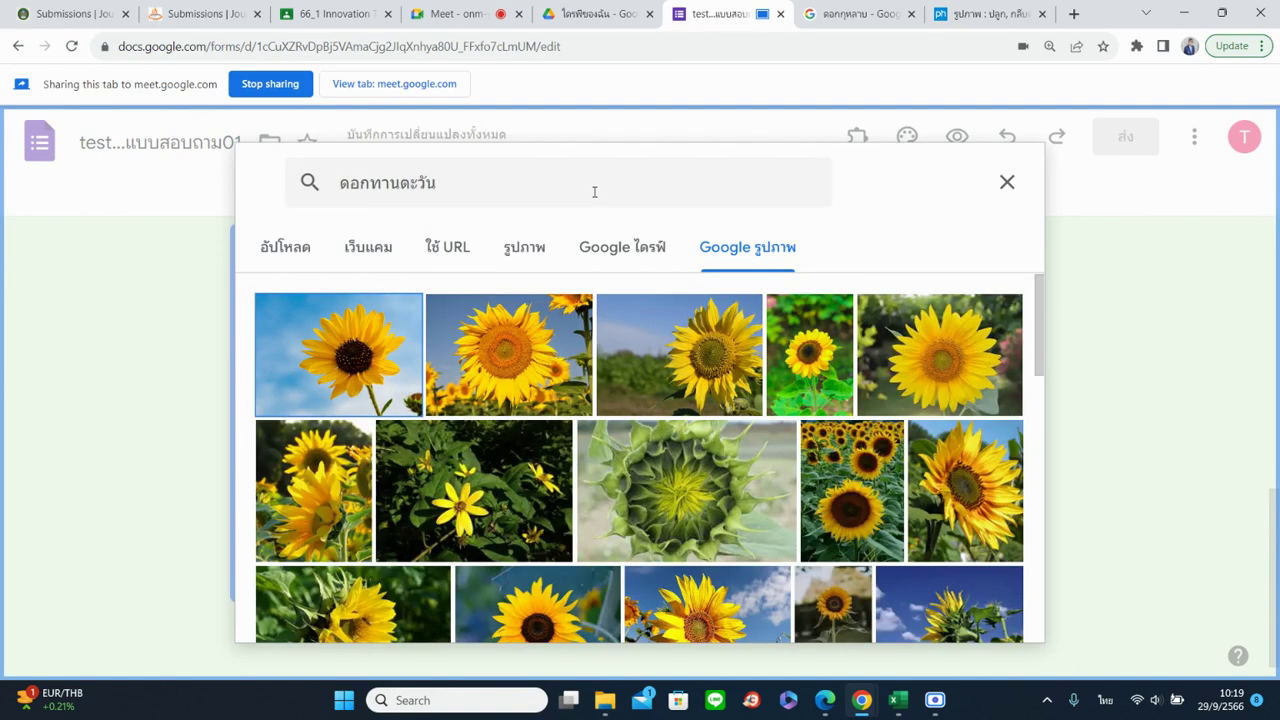
{"action": "left_click", "coordinate": [386, 337]}
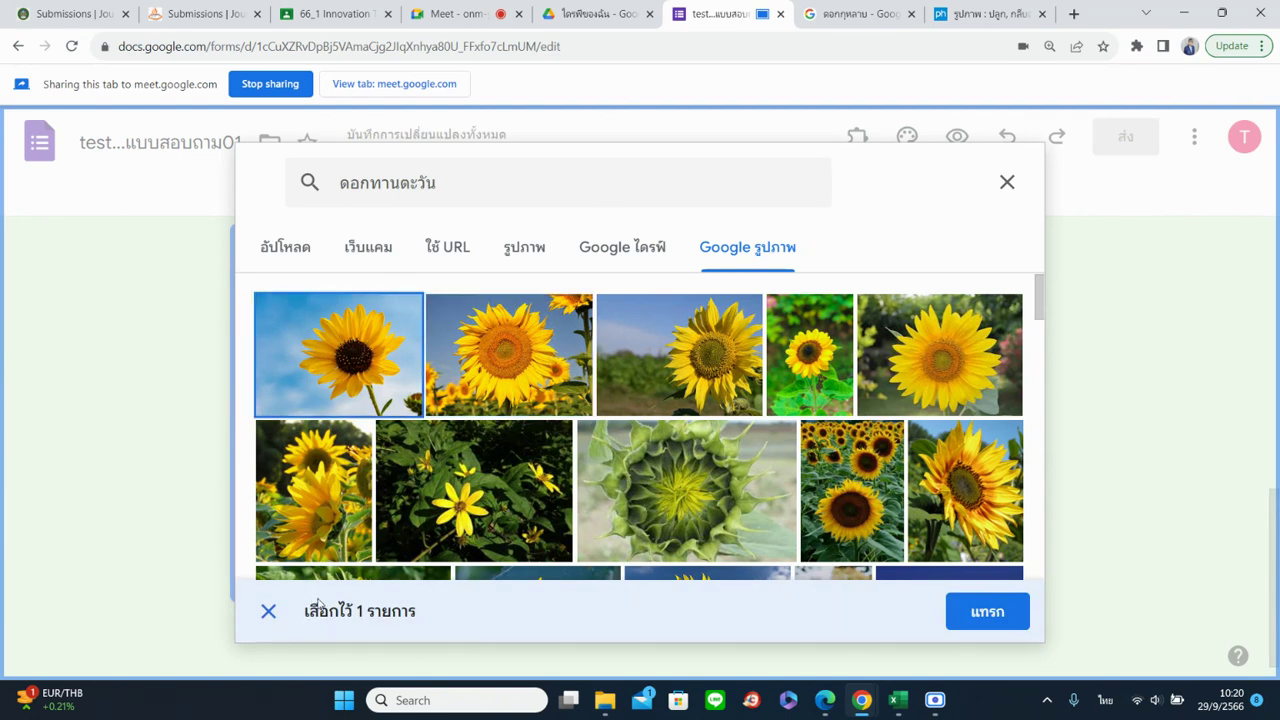
{"action": "left_click", "coordinate": [980, 612]}
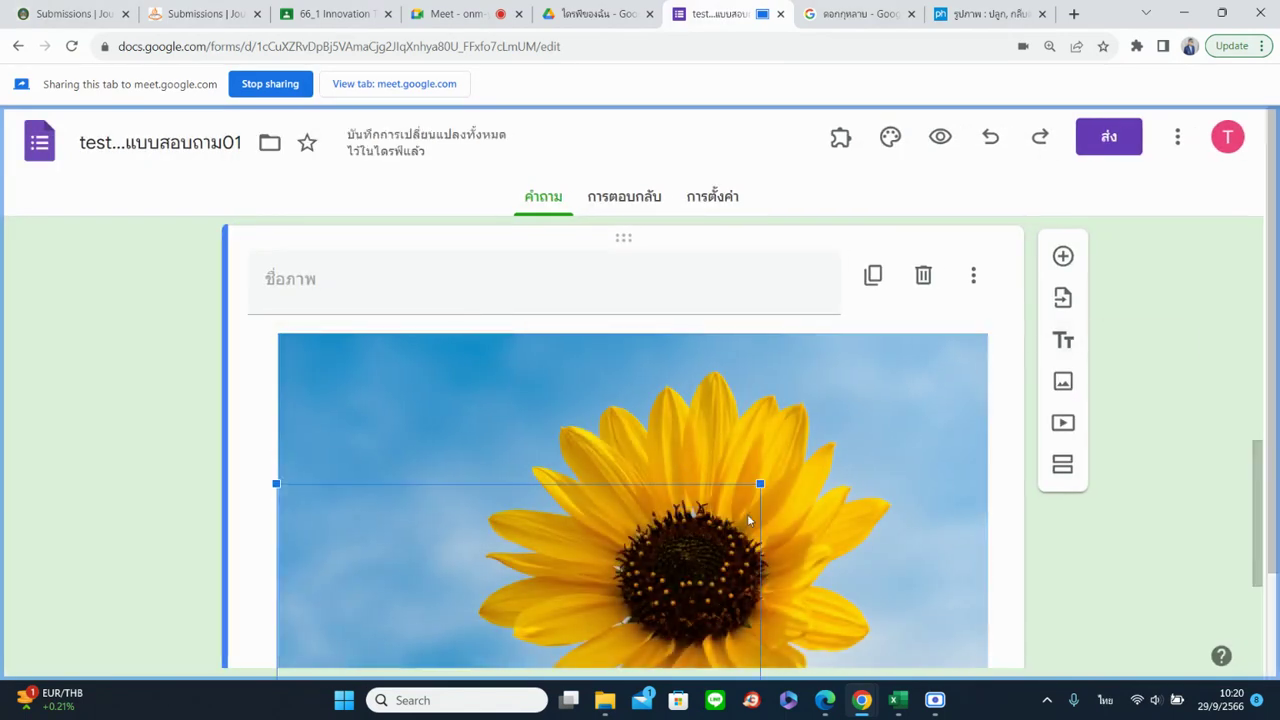
{"action": "left_click", "coordinate": [1116, 549]}
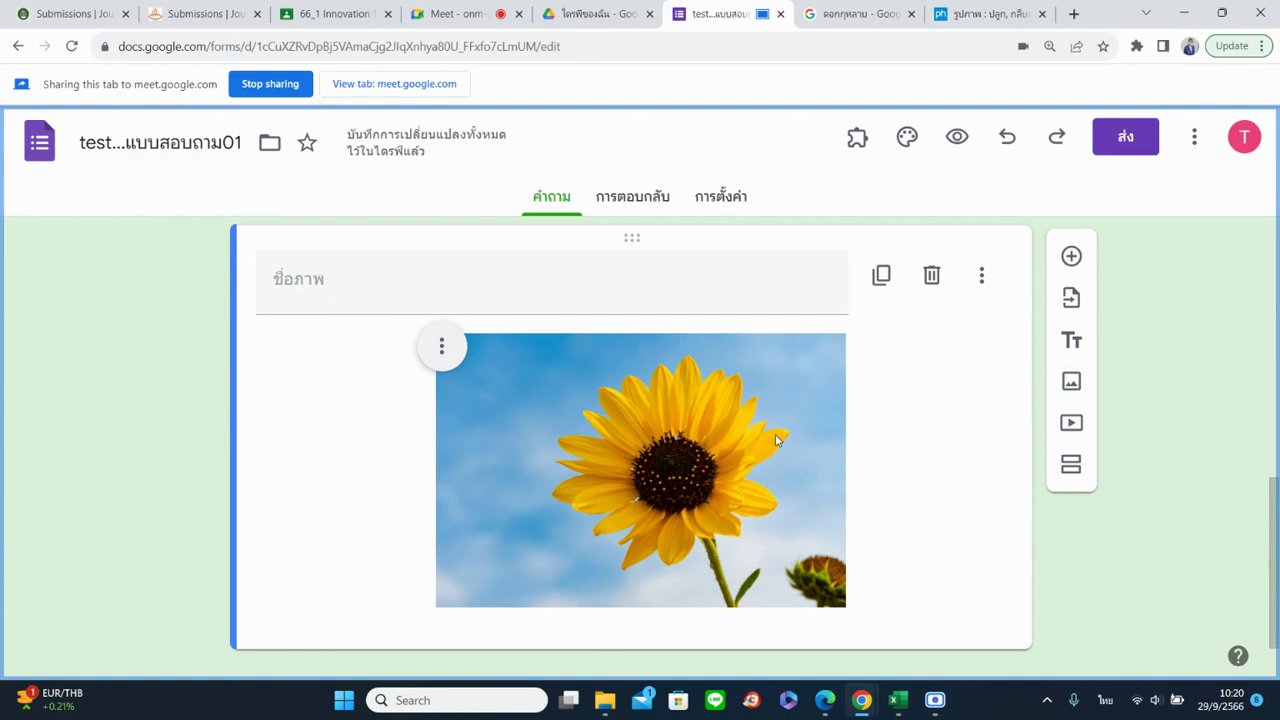
Search YouTube for 'english' and insert the Advanced English Conversation video
{"action": "left_click", "coordinate": [1071, 424]}
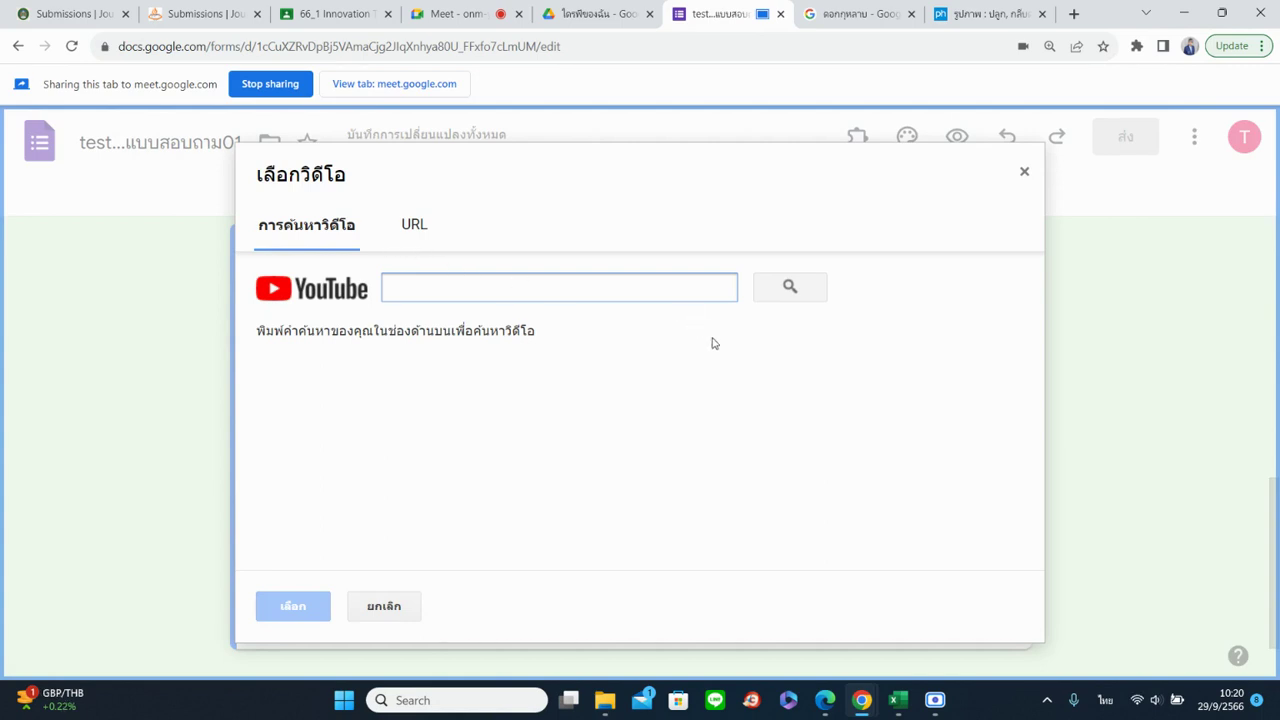
{"action": "type", "text": "ไ"}
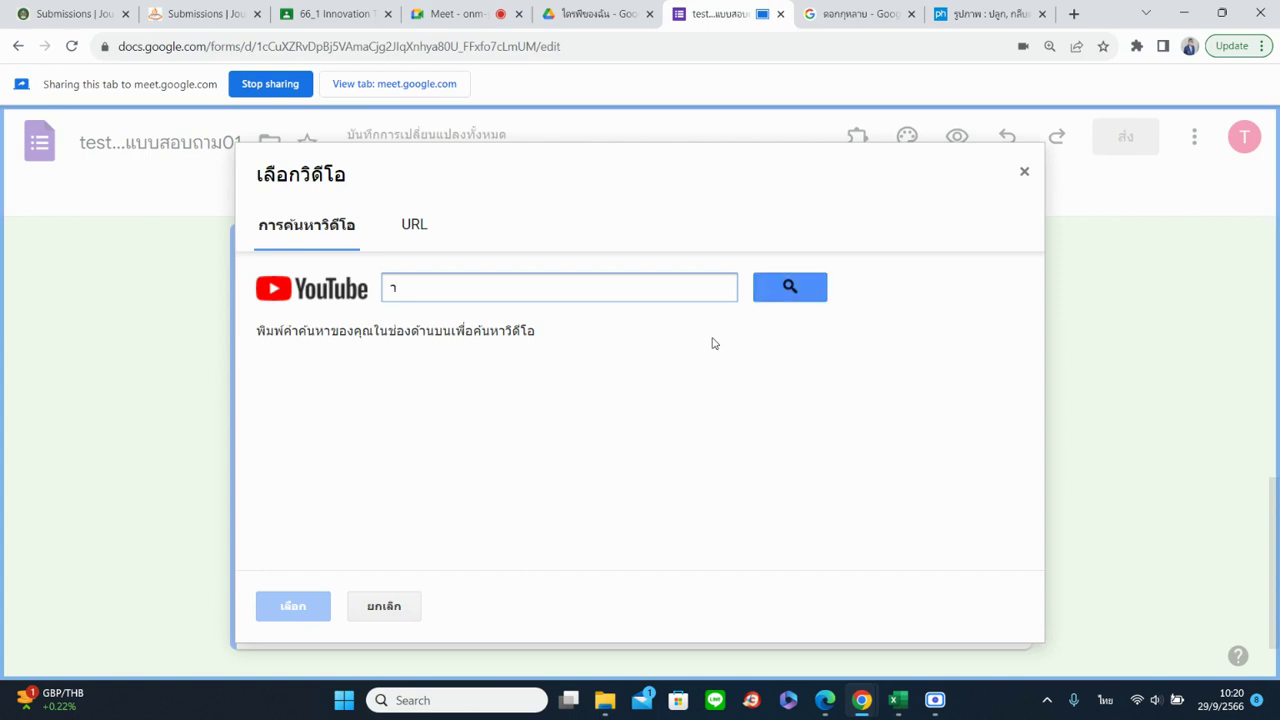
{"action": "key", "text": "BackSpace"}
{"action": "key", "text": "grave"}
{"action": "type", "text": "english"}
{"action": "key", "text": "Return"}
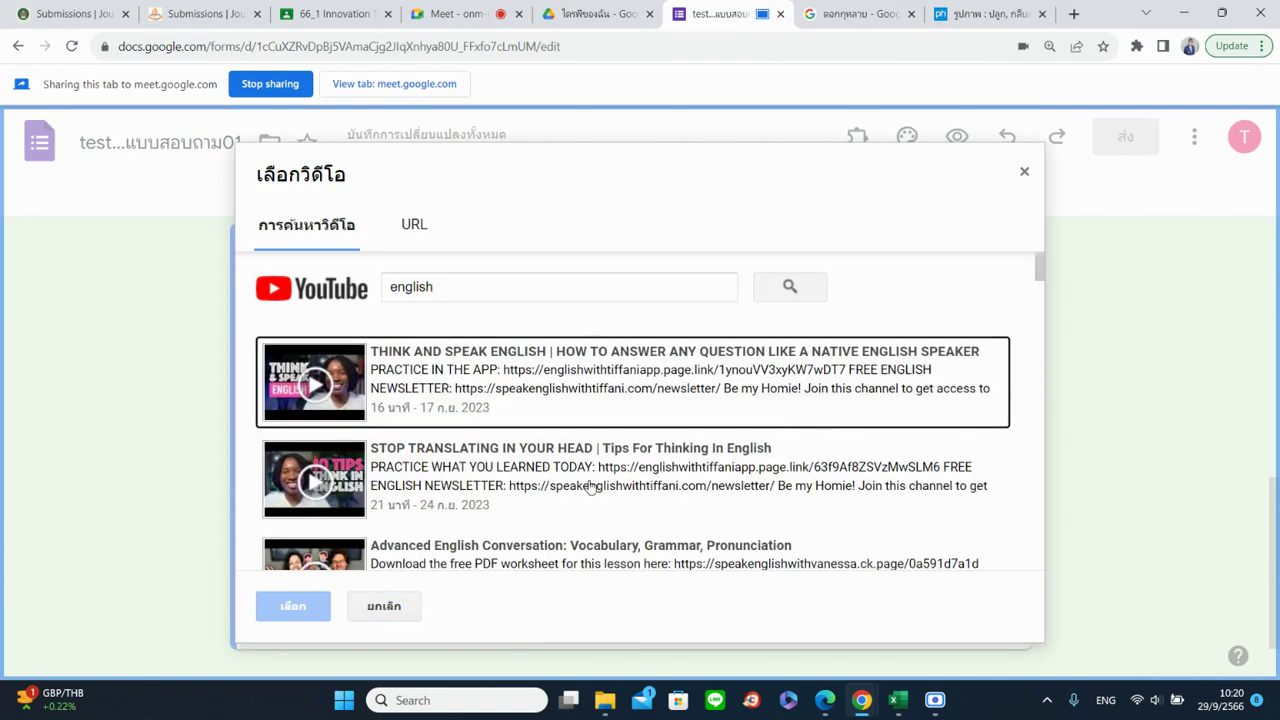
{"action": "scroll", "coordinate": [590, 486], "scroll_direction": "down", "scroll_amount": 5}
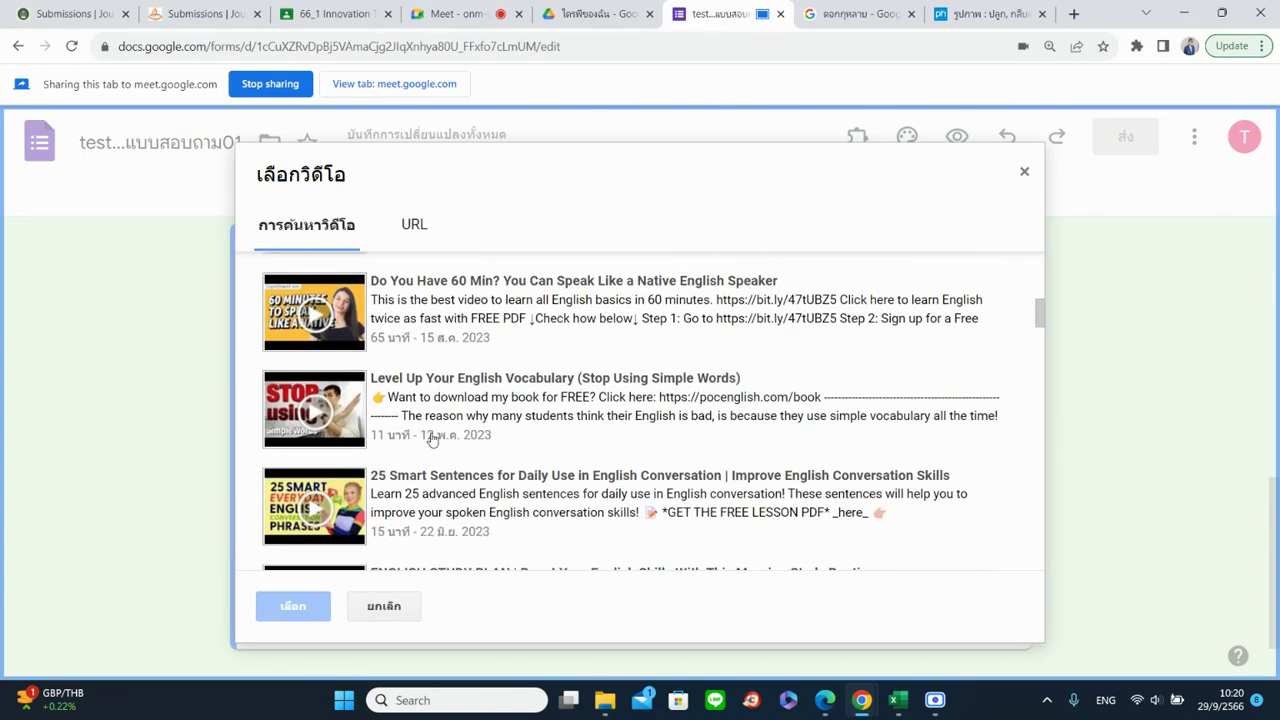
{"action": "scroll", "coordinate": [500, 471], "scroll_direction": "up", "scroll_amount": 3}
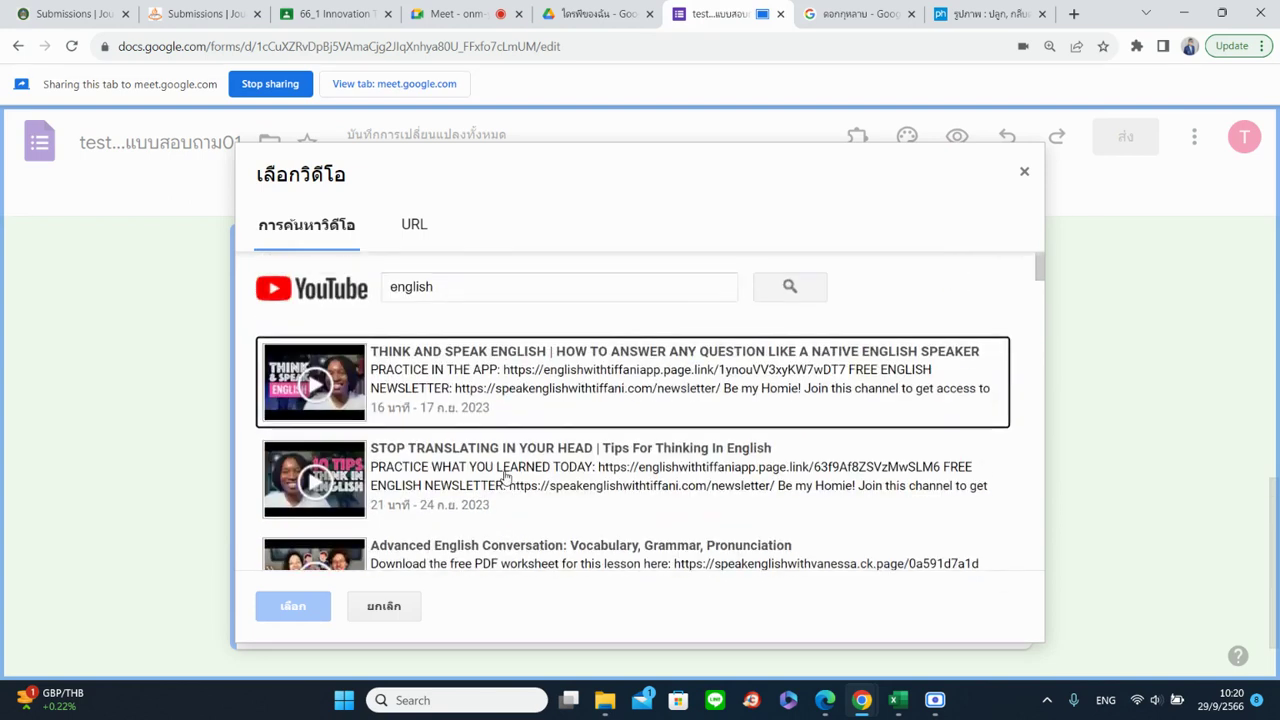
{"action": "scroll", "coordinate": [500, 471], "scroll_direction": "down", "scroll_amount": 1}
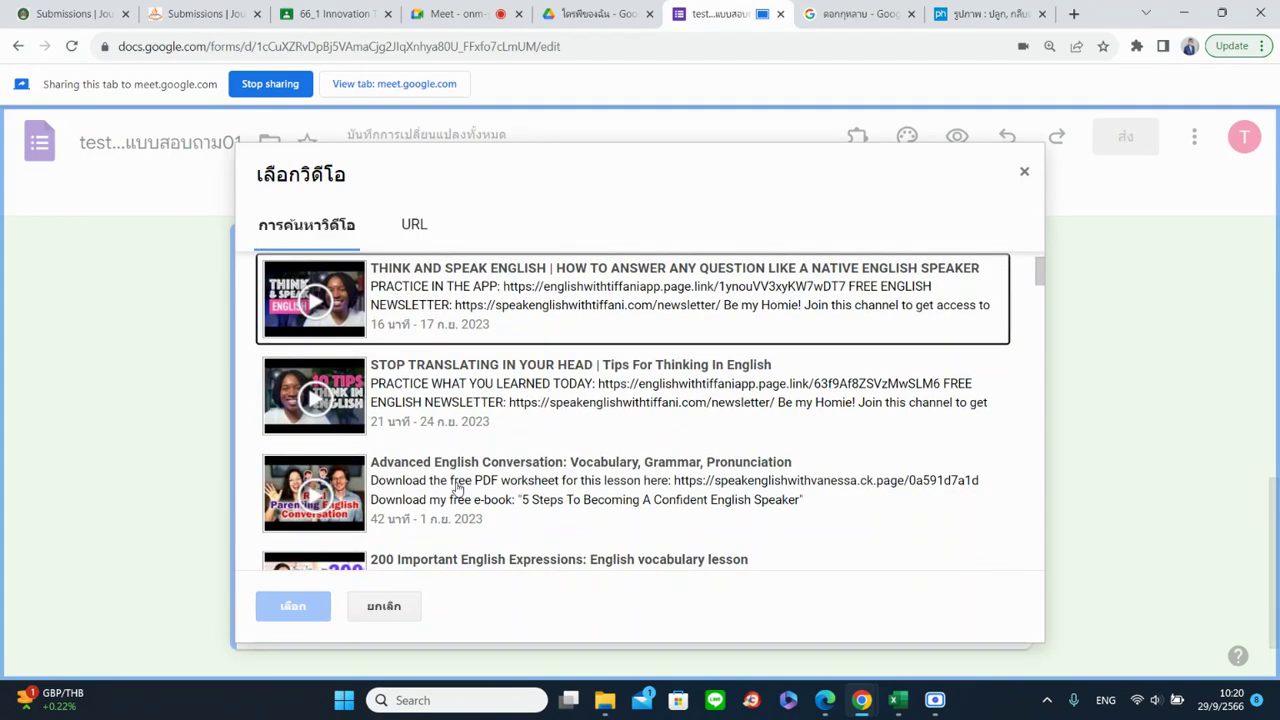
{"action": "left_click", "coordinate": [457, 487]}
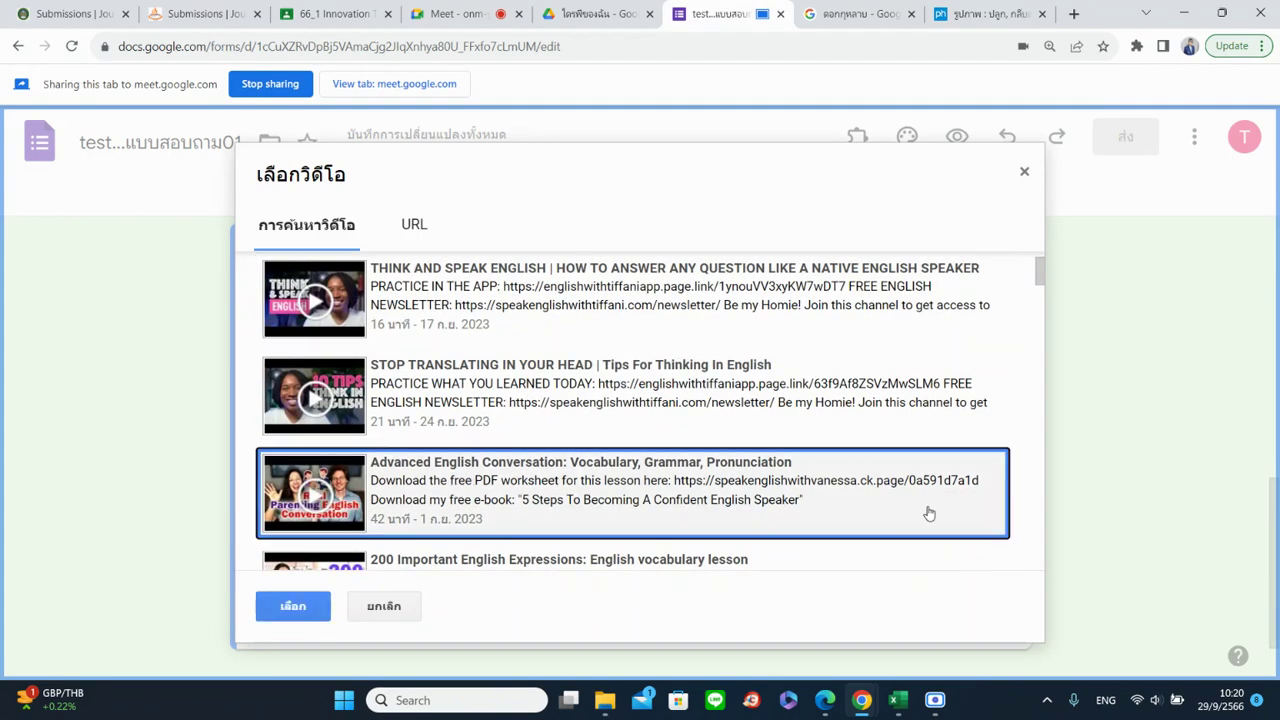
{"action": "left_click", "coordinate": [291, 606]}
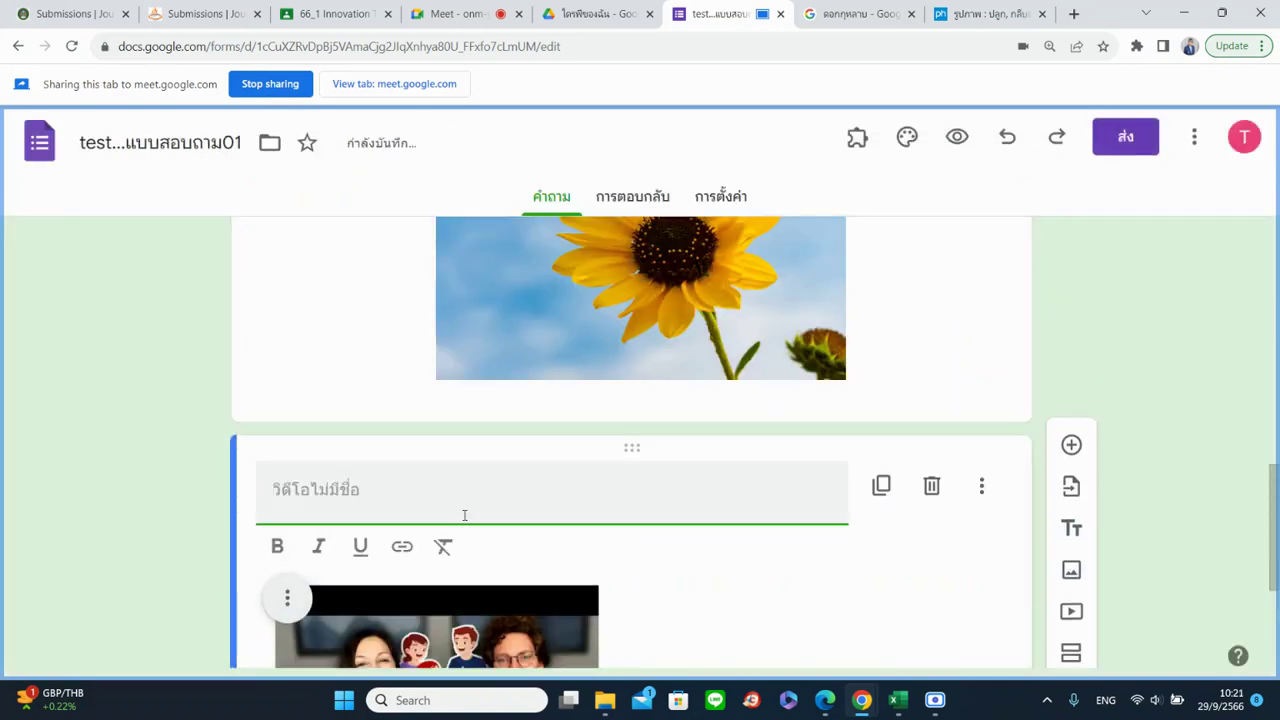
Open the video's Change picker, then close it without replacing the video
{"action": "scroll", "coordinate": [464, 515], "scroll_direction": "down", "scroll_amount": 3}
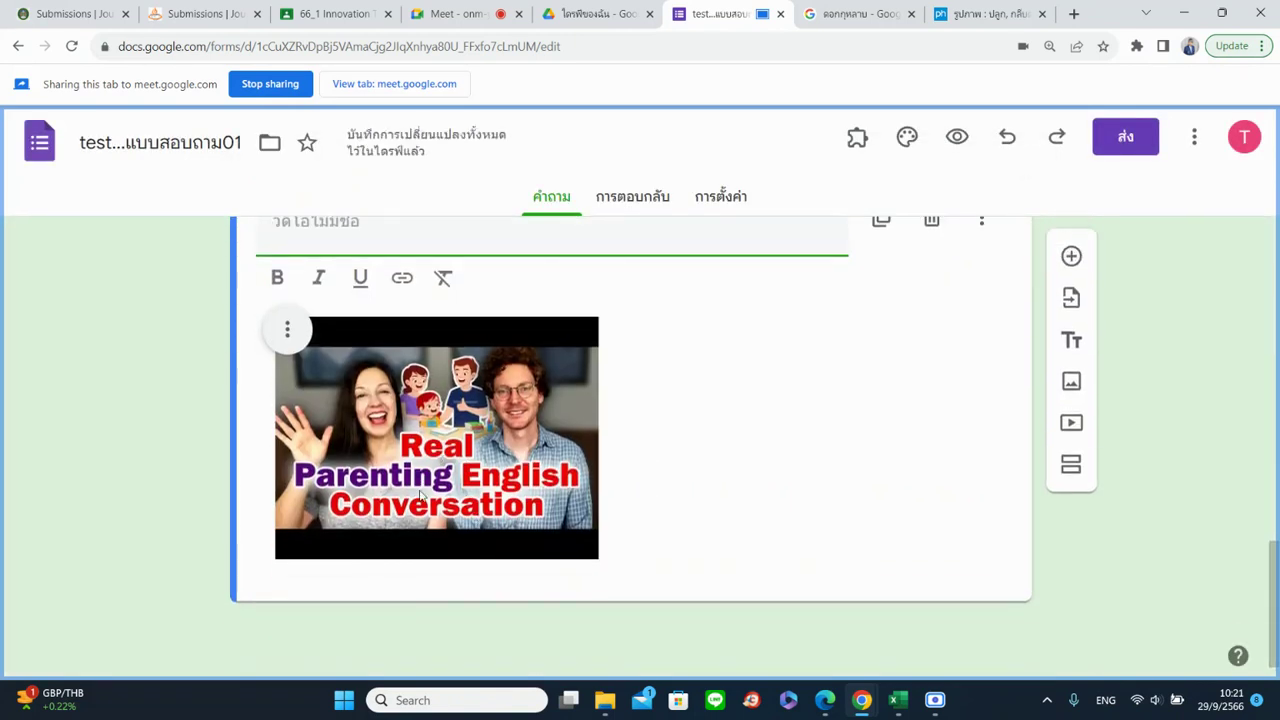
{"action": "scroll", "coordinate": [422, 494], "scroll_direction": "up", "scroll_amount": 1}
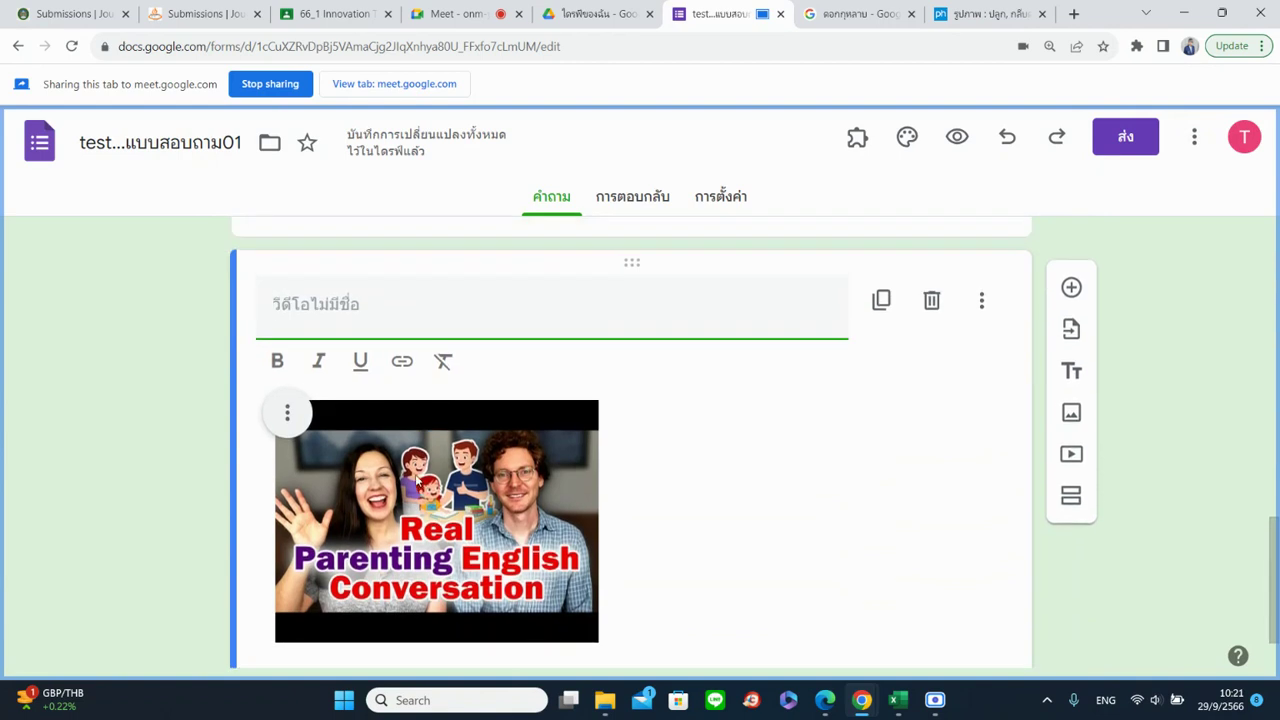
{"action": "scroll", "coordinate": [414, 391], "scroll_direction": "up", "scroll_amount": 6}
{"action": "left_click", "coordinate": [414, 391]}
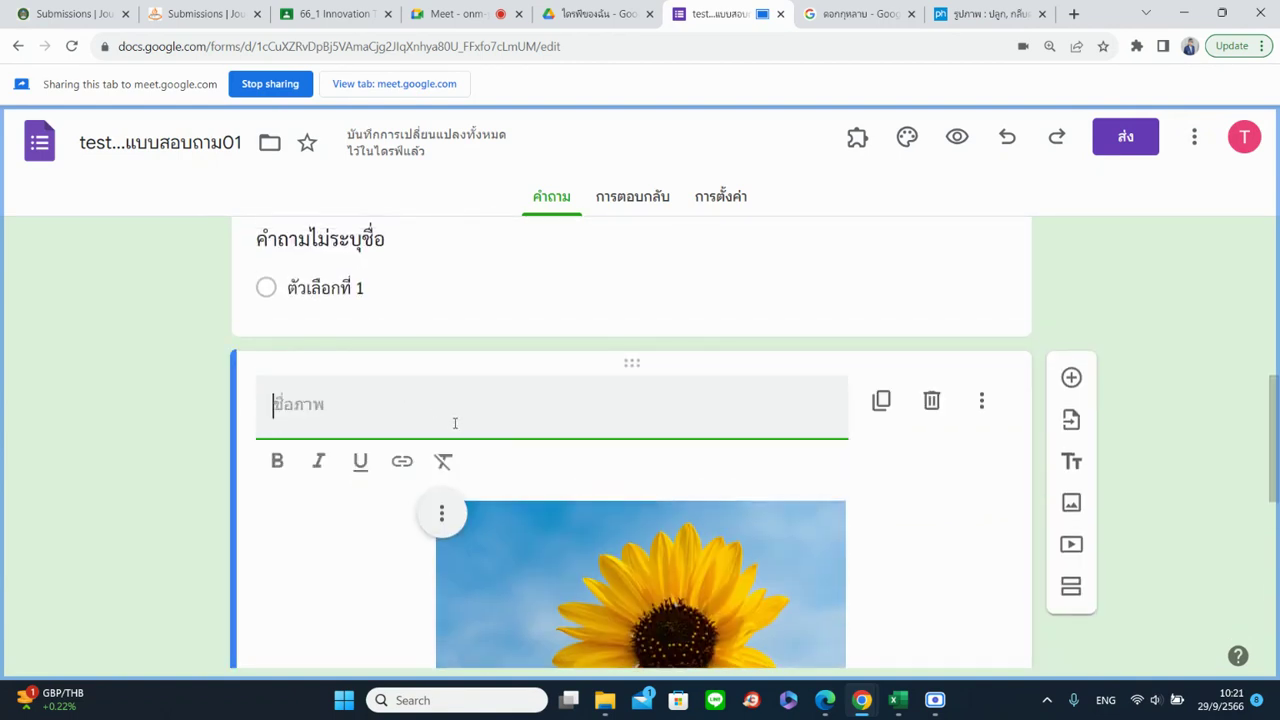
{"action": "scroll", "coordinate": [452, 428], "scroll_direction": "down", "scroll_amount": 6}
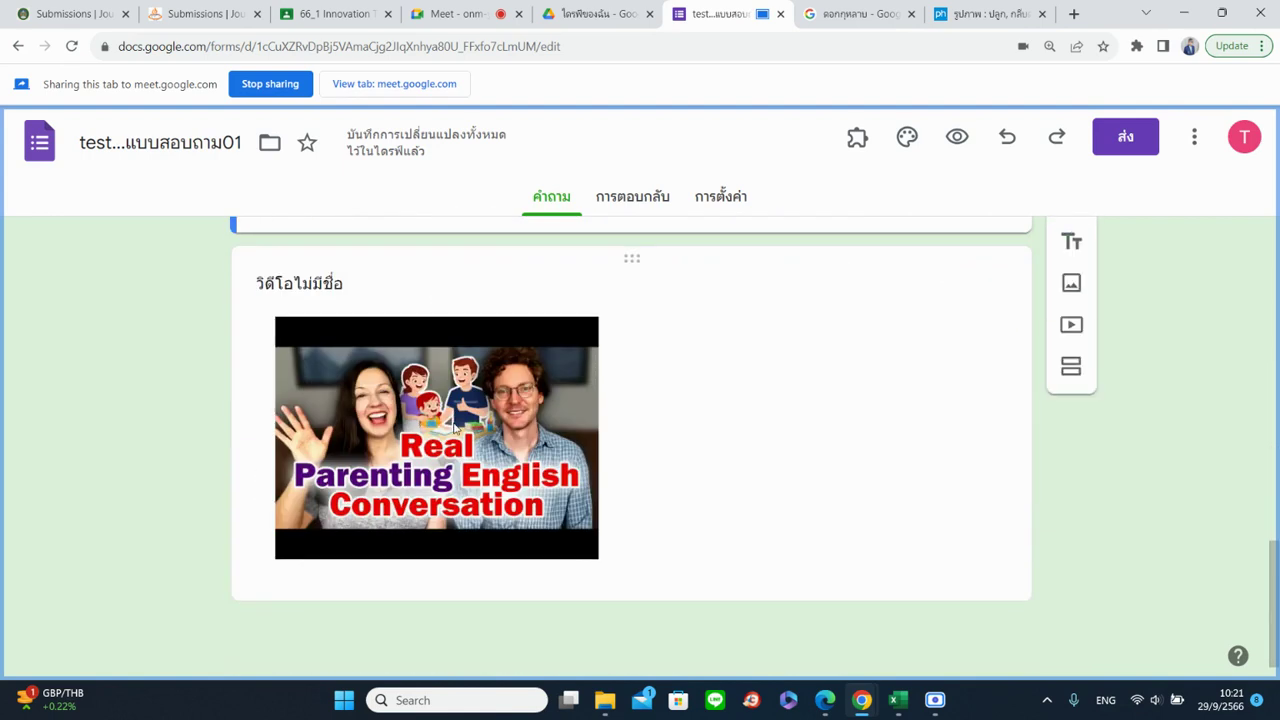
{"action": "left_click", "coordinate": [648, 516]}
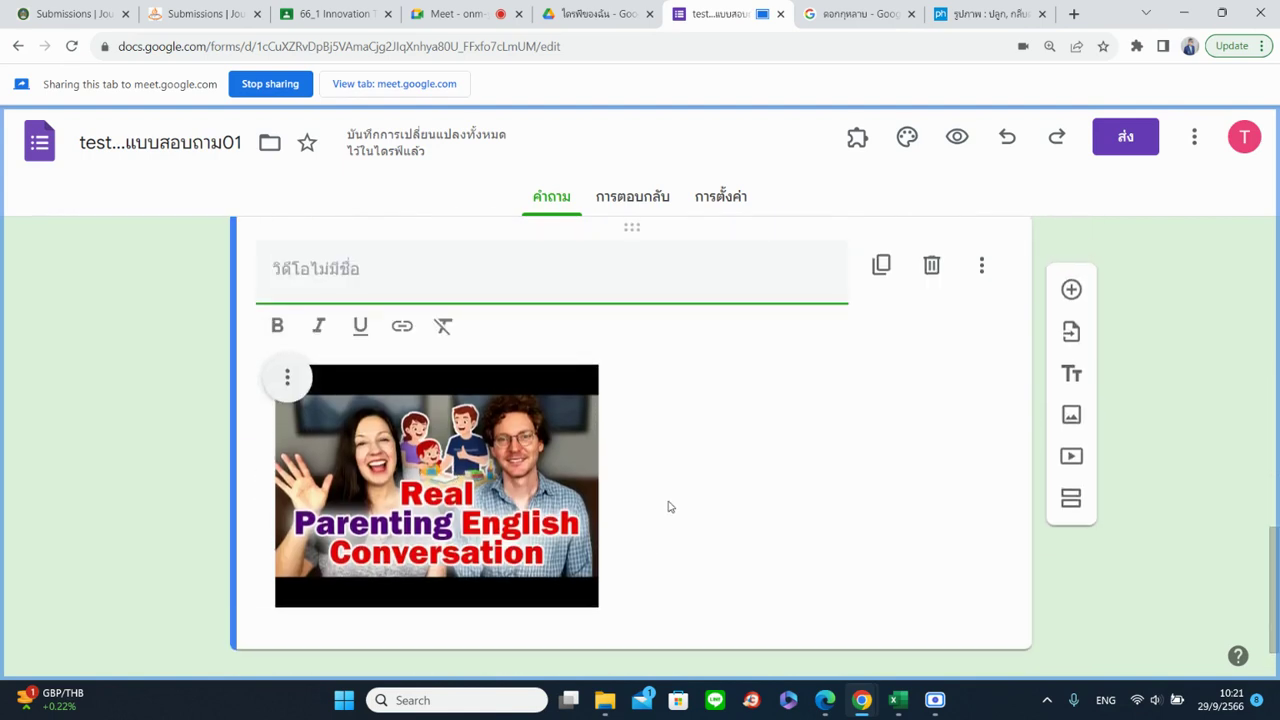
{"action": "left_click", "coordinate": [289, 378]}
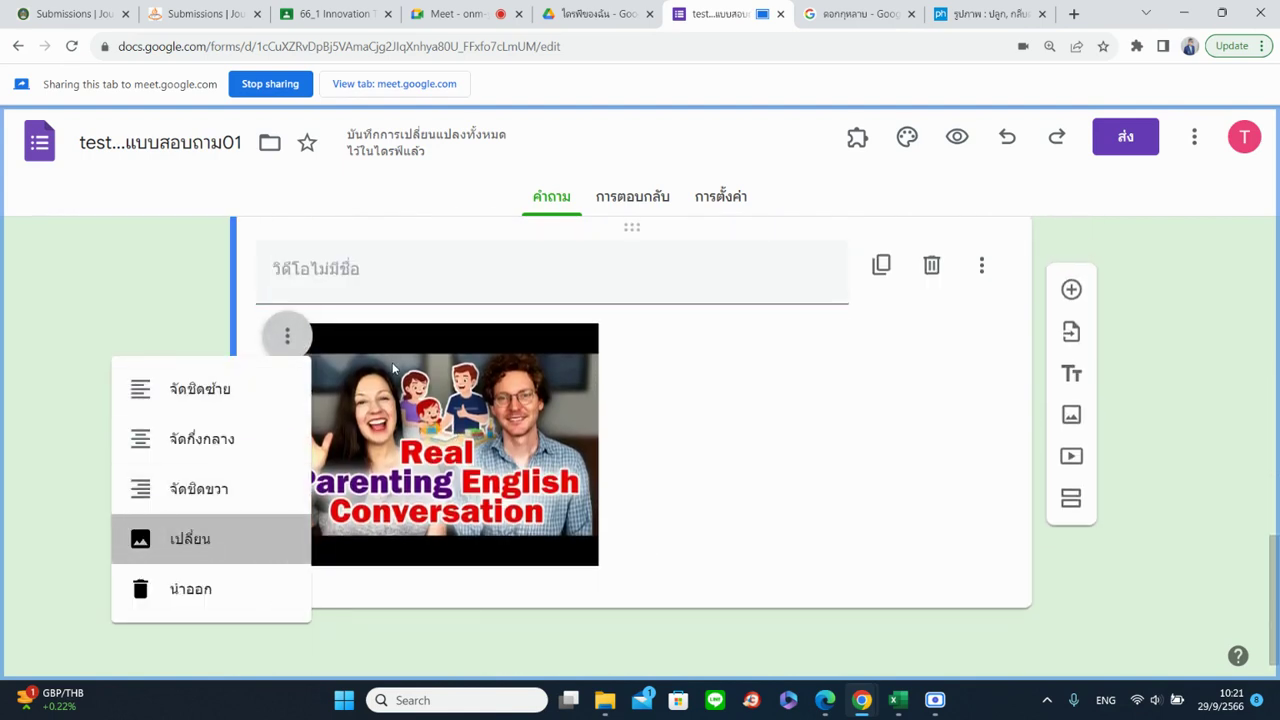
{"action": "left_click", "coordinate": [186, 535]}
{"action": "left_click", "coordinate": [410, 226]}
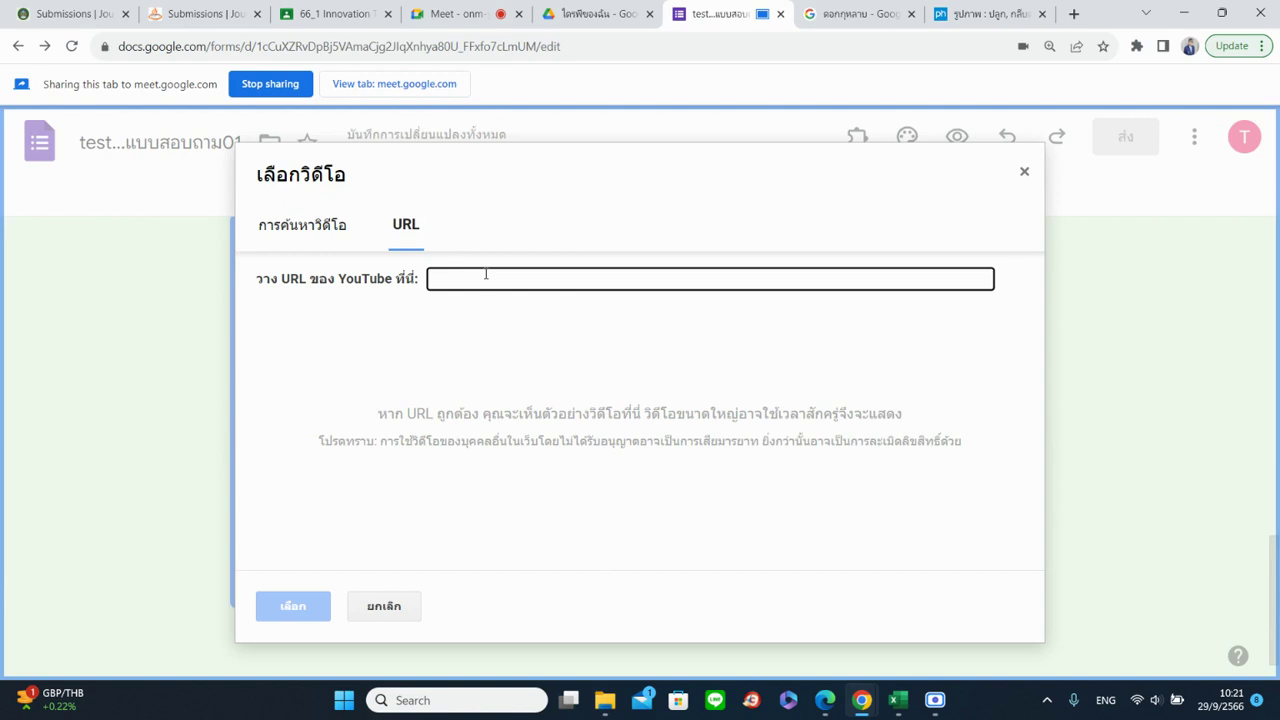
{"action": "left_click", "coordinate": [284, 220]}
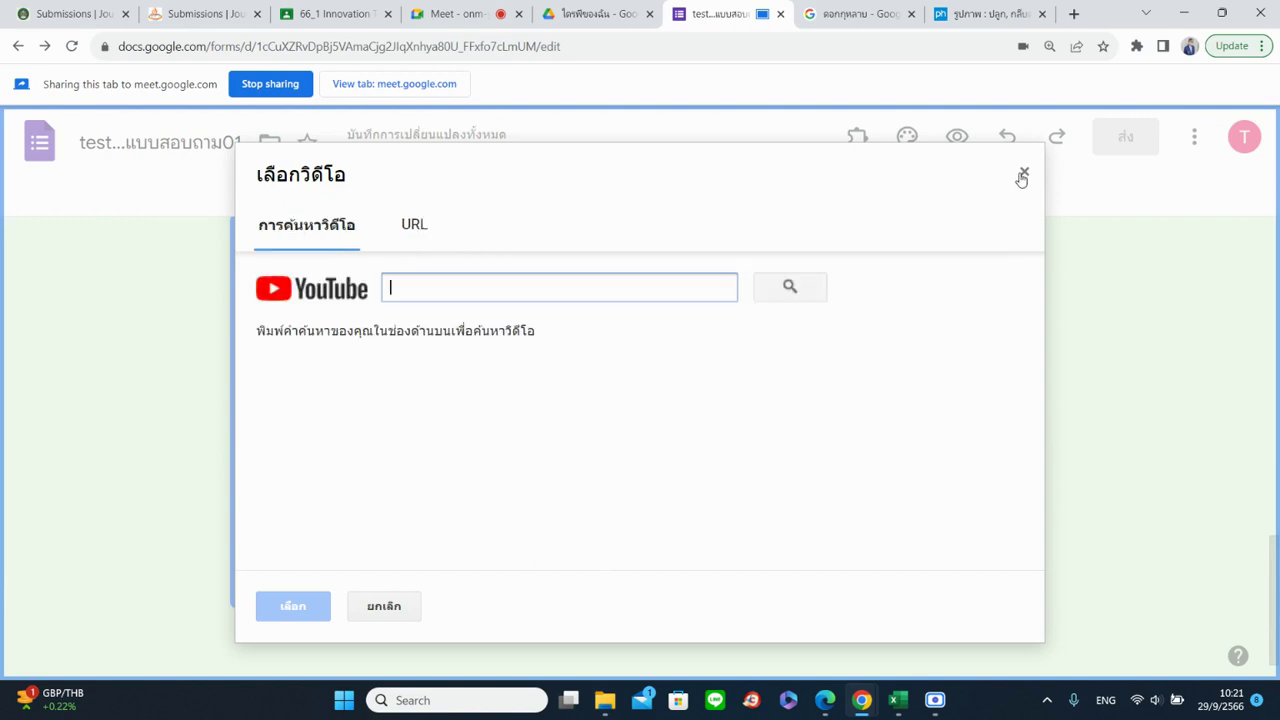
{"action": "left_click", "coordinate": [1024, 172]}
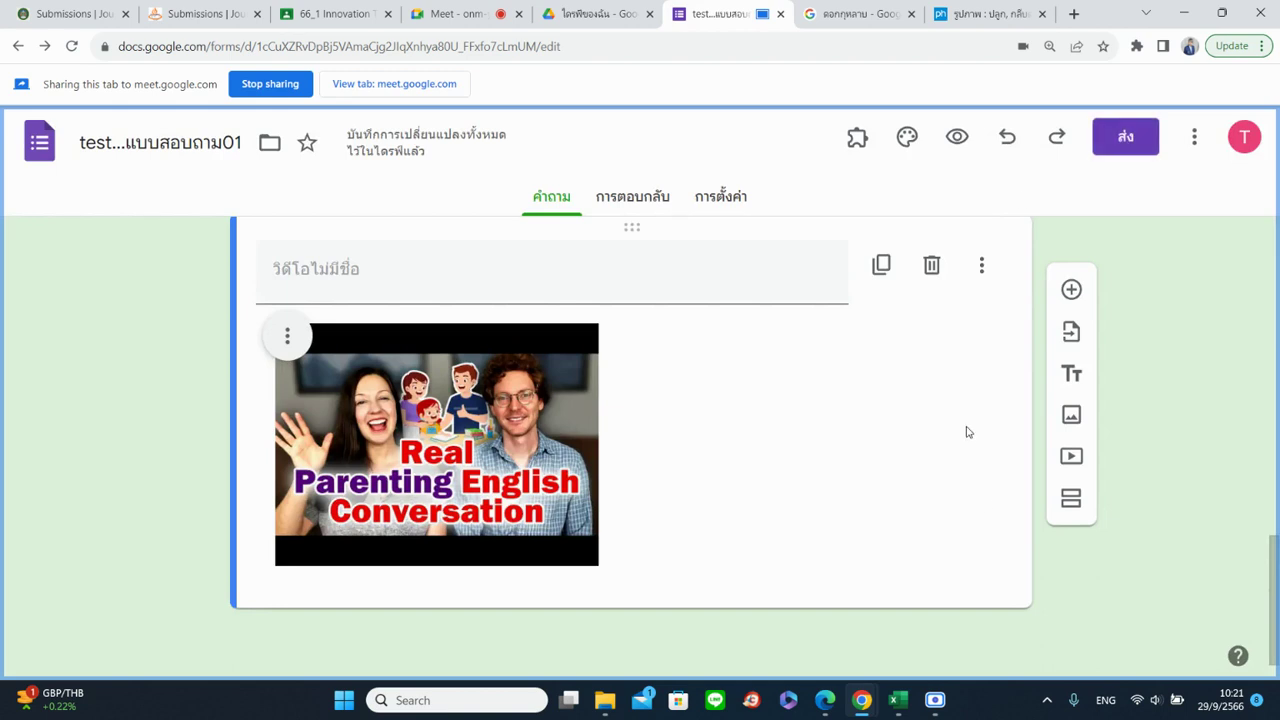
{"action": "left_click", "coordinate": [957, 136]}
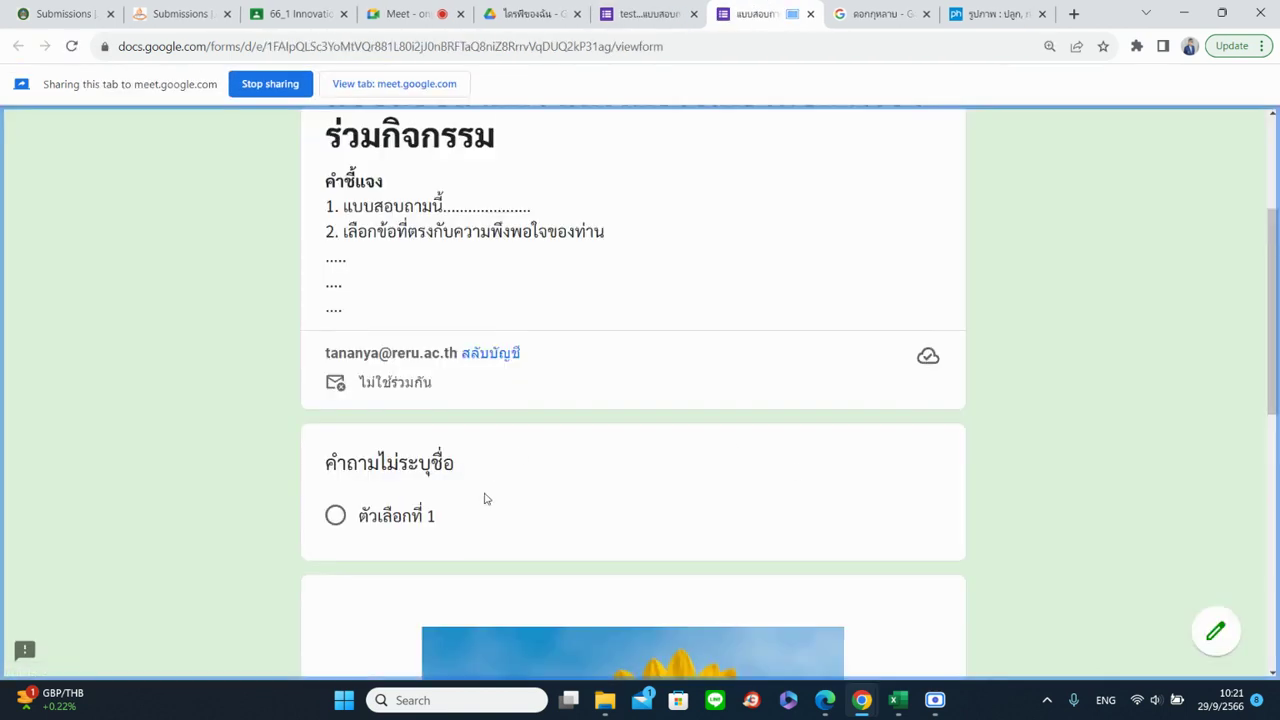
In the preview, play and pause the embedded video, then return to the editor
{"action": "scroll", "coordinate": [486, 480], "scroll_direction": "down", "scroll_amount": 3}
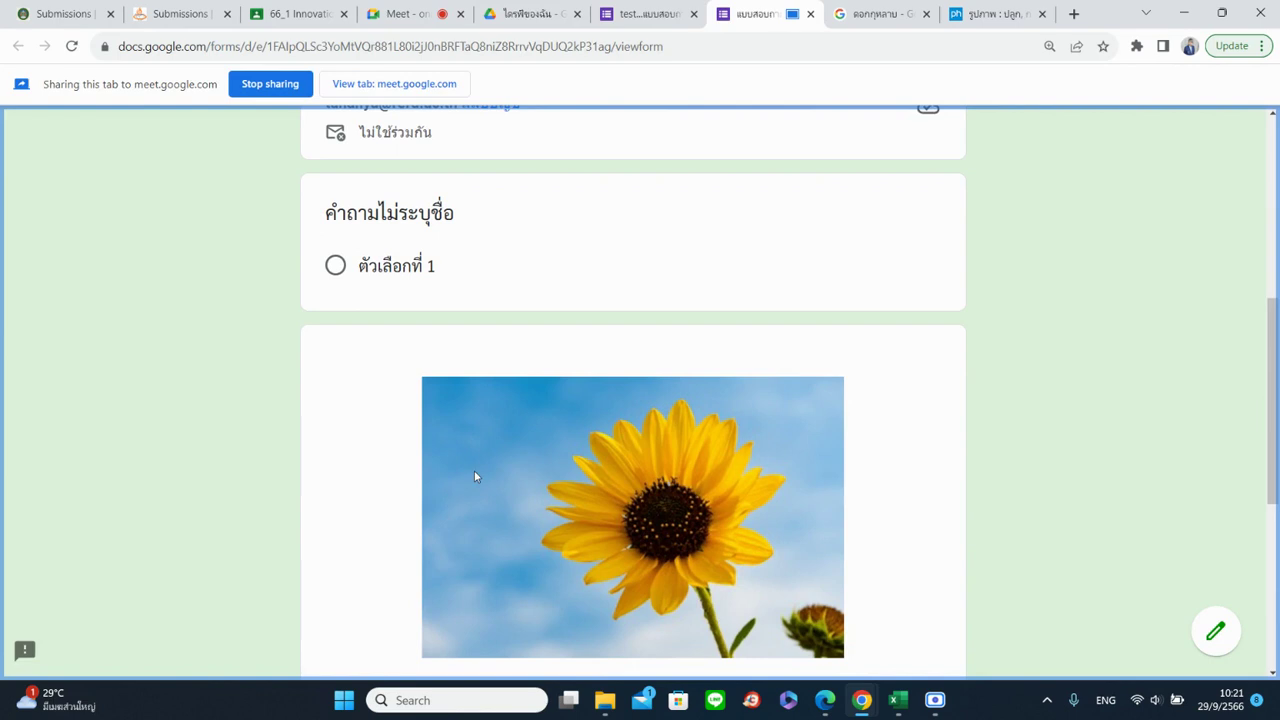
{"action": "scroll", "coordinate": [474, 474], "scroll_direction": "down", "scroll_amount": 2}
{"action": "scroll", "coordinate": [503, 400], "scroll_direction": "up", "scroll_amount": 2}
{"action": "scroll", "coordinate": [427, 448], "scroll_direction": "down", "scroll_amount": 3}
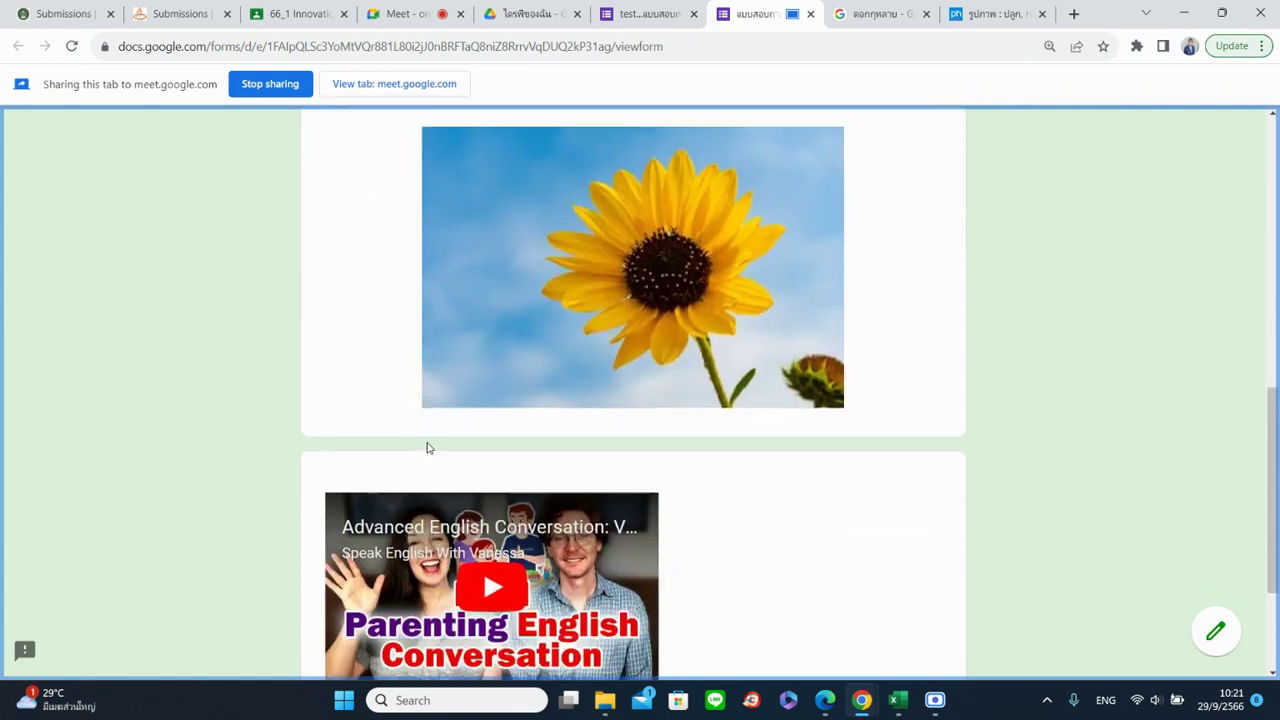
{"action": "scroll", "coordinate": [485, 485], "scroll_direction": "down", "scroll_amount": 2}
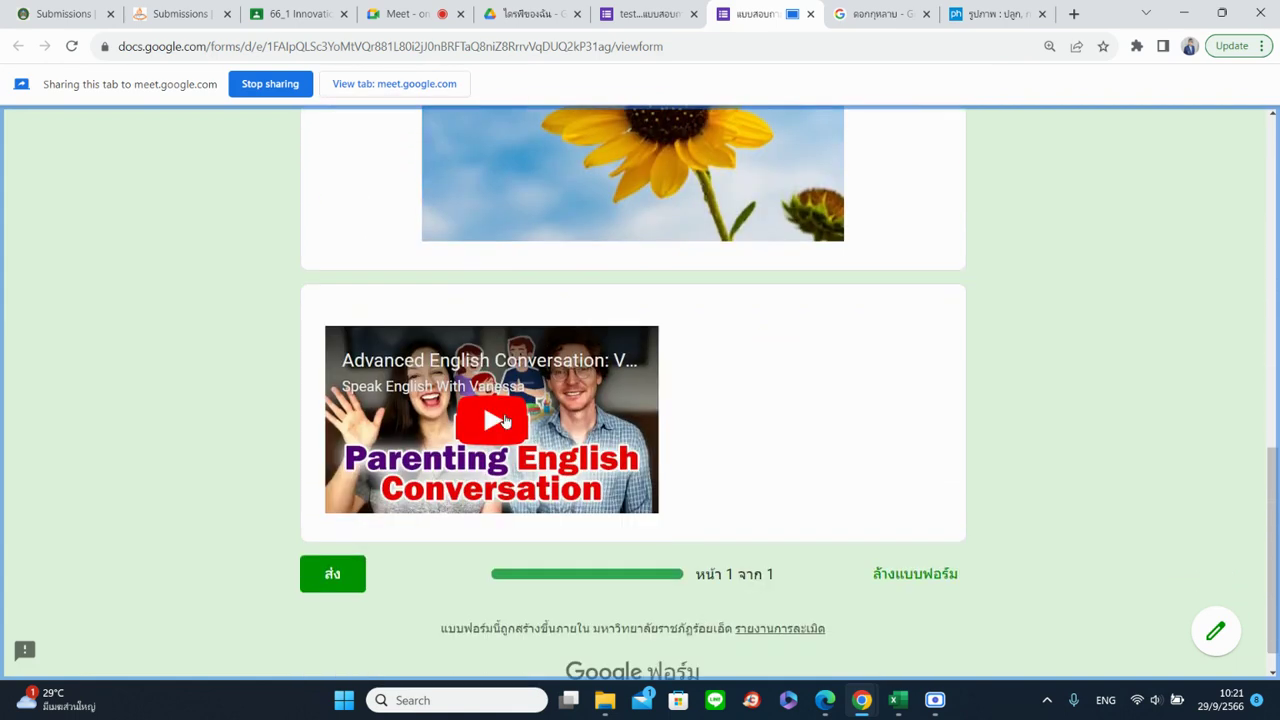
{"action": "left_click", "coordinate": [505, 421]}
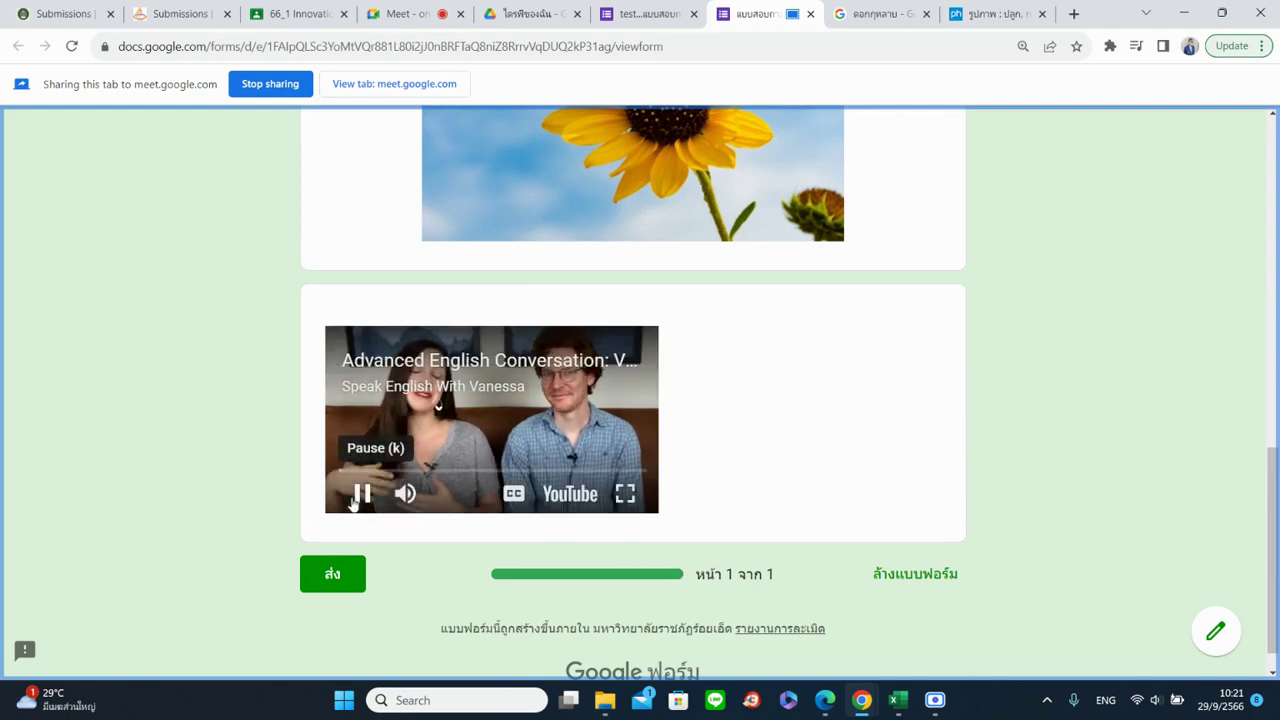
{"action": "left_click", "coordinate": [356, 496]}
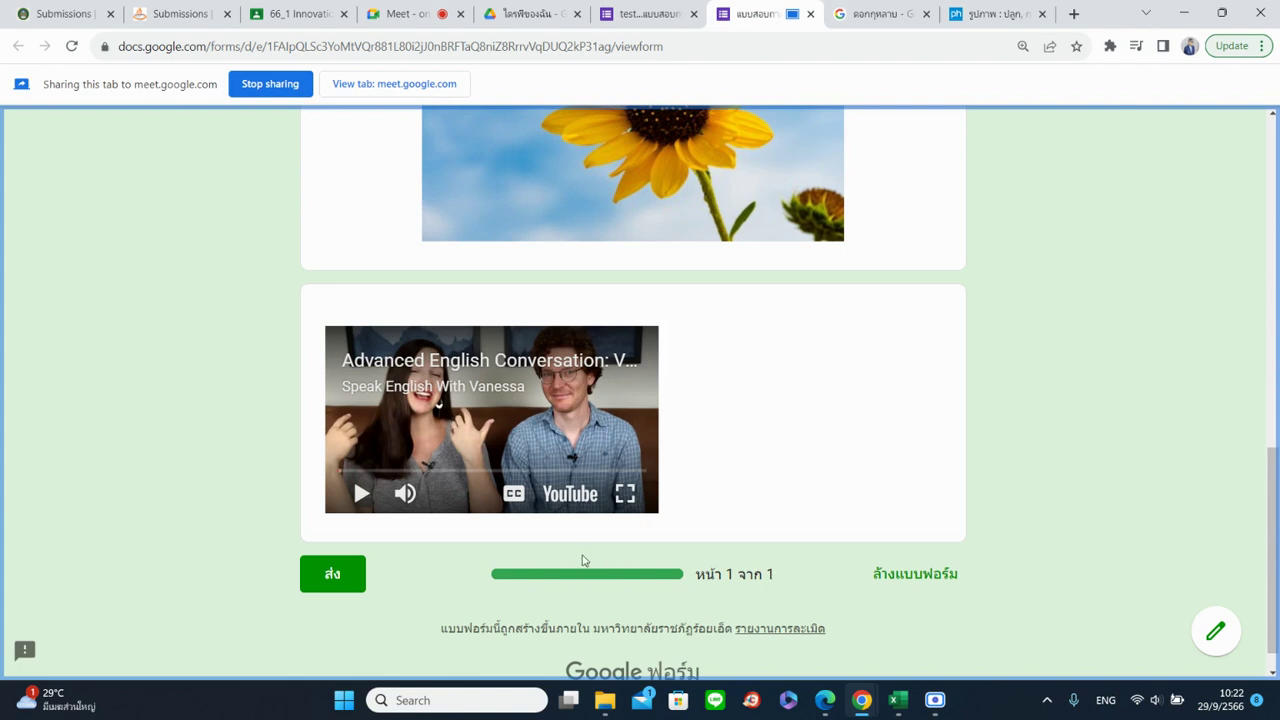
{"action": "scroll", "coordinate": [717, 554], "scroll_direction": "up", "scroll_amount": 6}
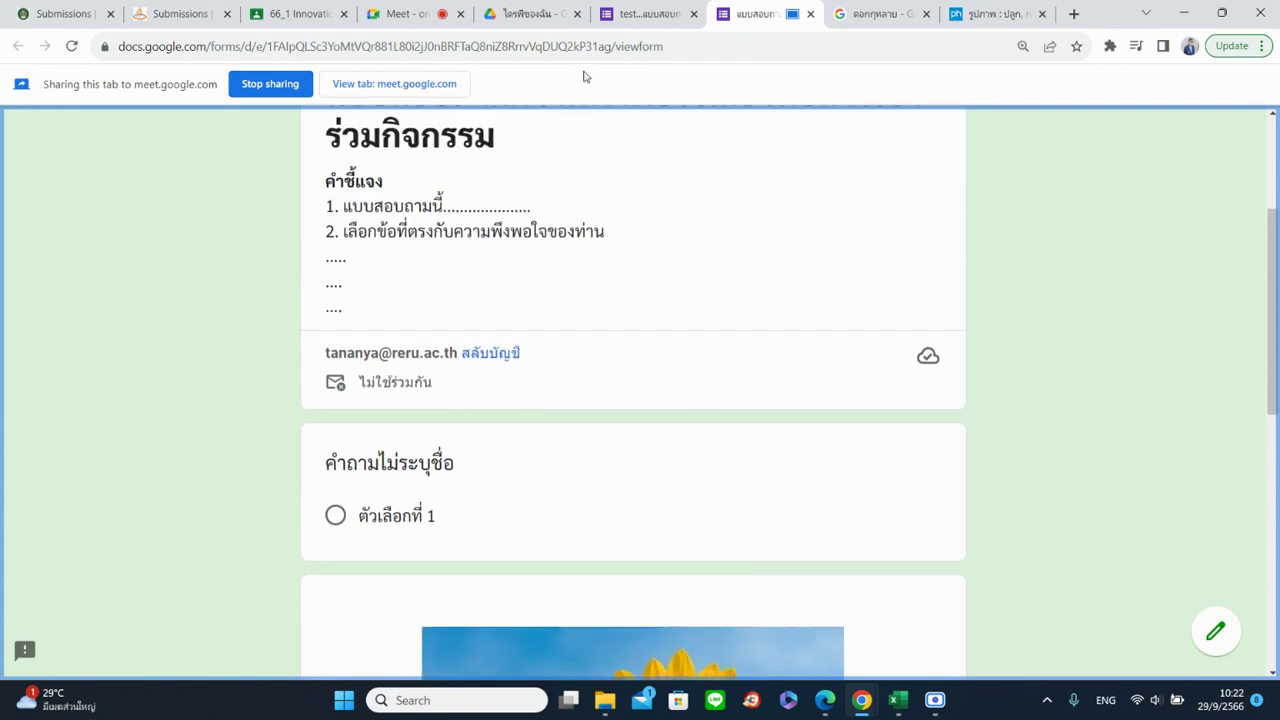
{"action": "left_click", "coordinate": [627, 14]}
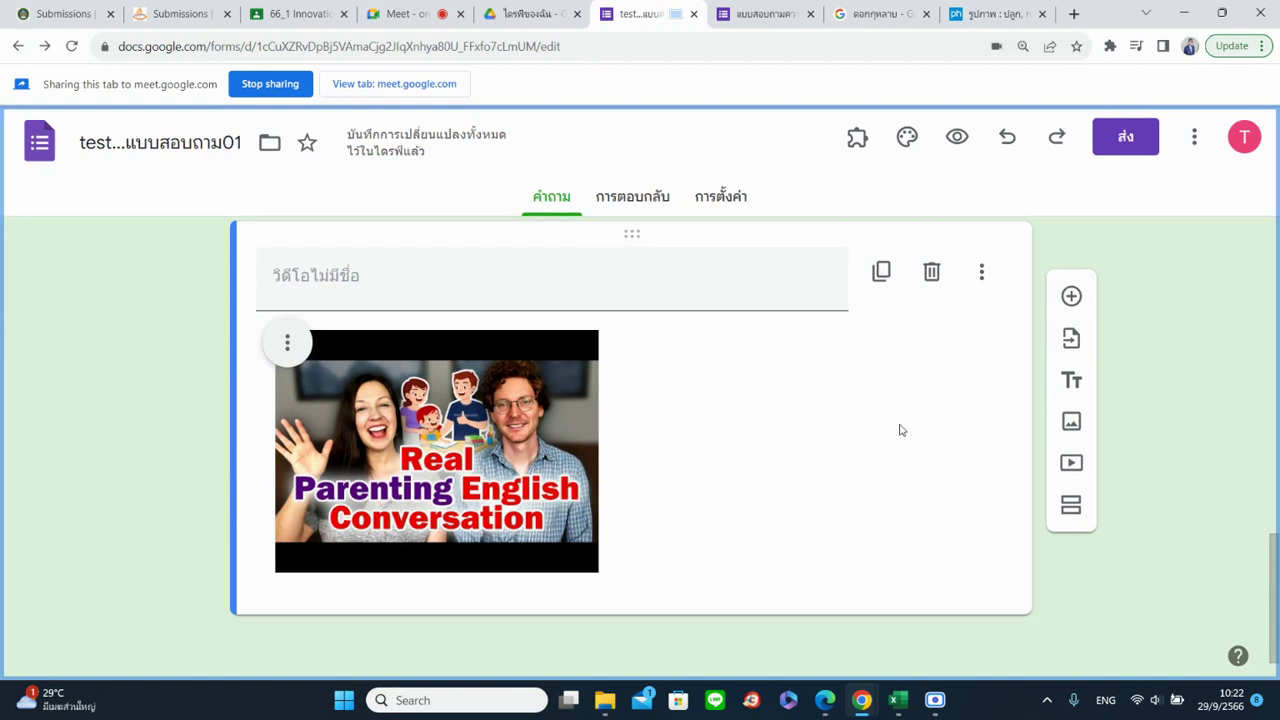
Drag the sunflower image item to reposition it in the form
{"action": "scroll", "coordinate": [779, 458], "scroll_direction": "up", "scroll_amount": 5}
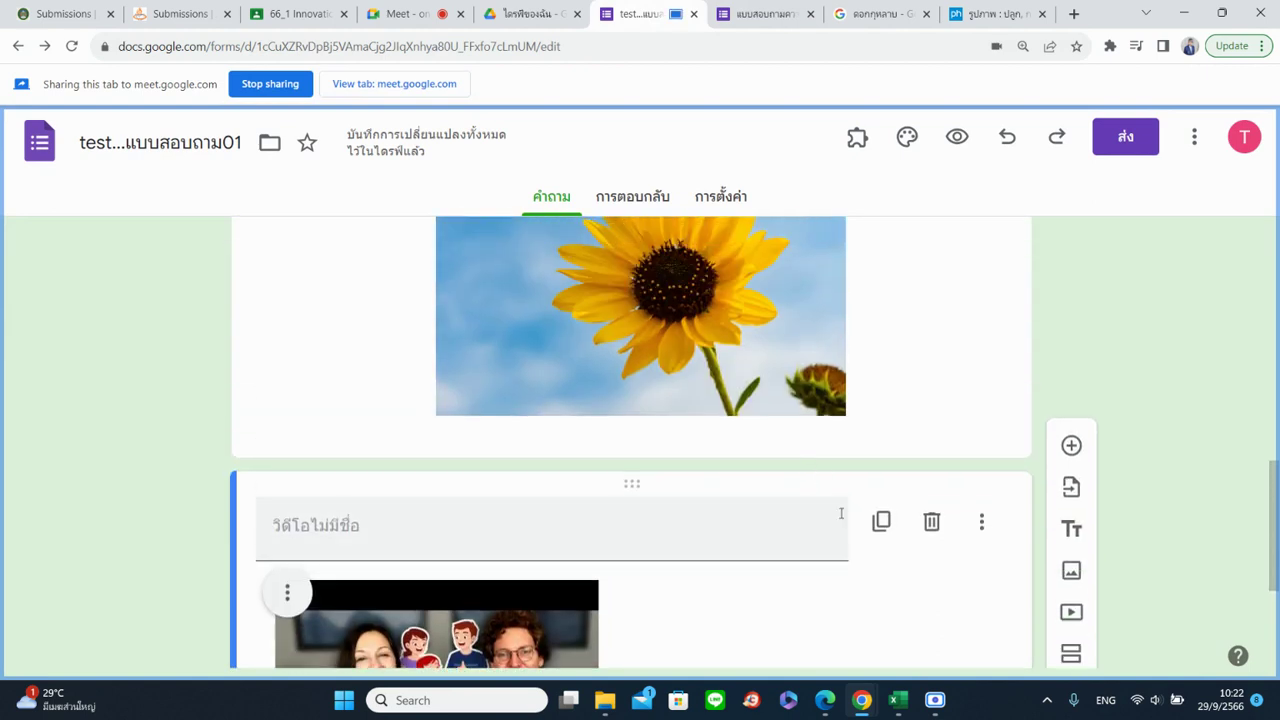
{"action": "scroll", "coordinate": [776, 524], "scroll_direction": "up", "scroll_amount": 3}
{"action": "scroll", "coordinate": [606, 460], "scroll_direction": "down", "scroll_amount": 2}
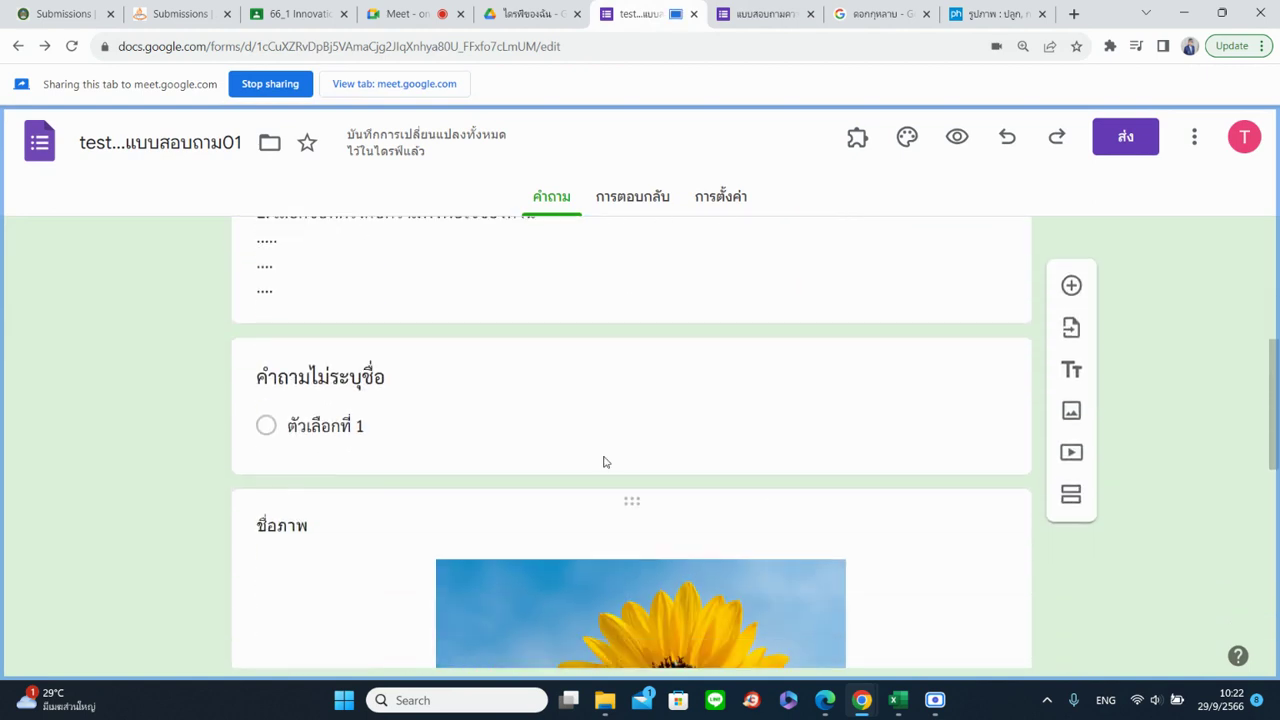
{"action": "scroll", "coordinate": [680, 474], "scroll_direction": "down", "scroll_amount": 4}
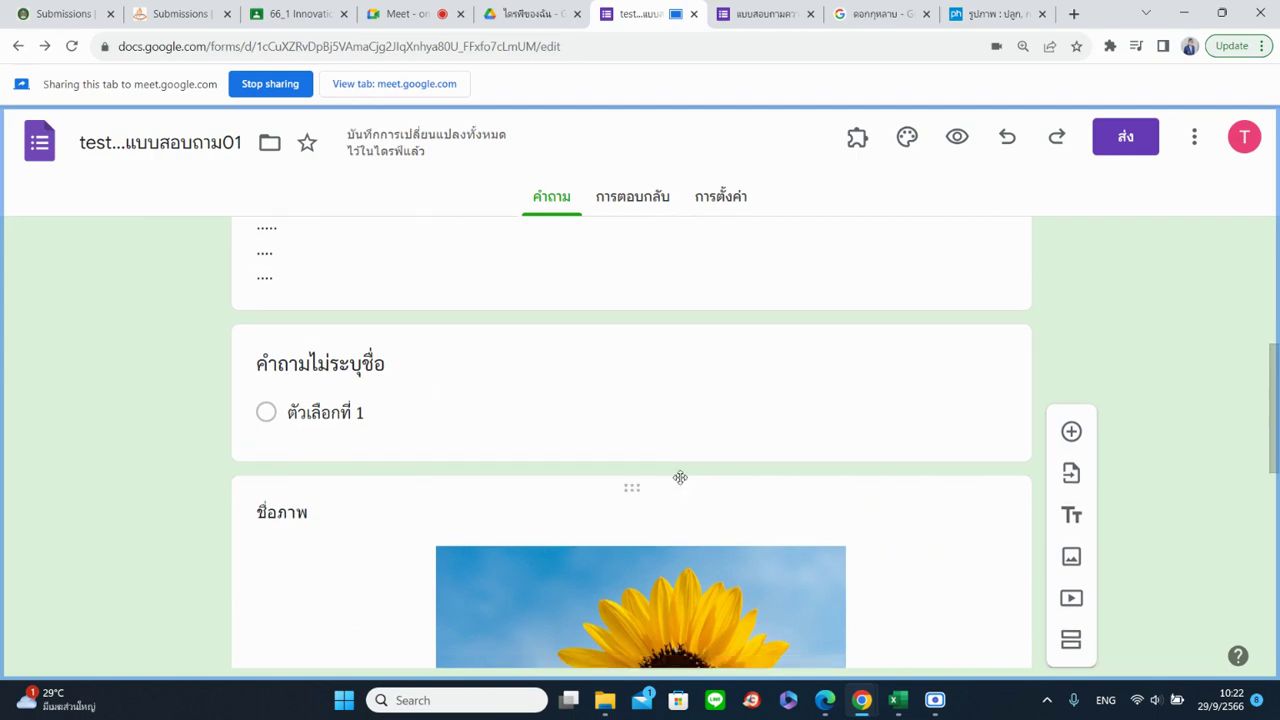
{"action": "scroll", "coordinate": [846, 486], "scroll_direction": "up", "scroll_amount": 2}
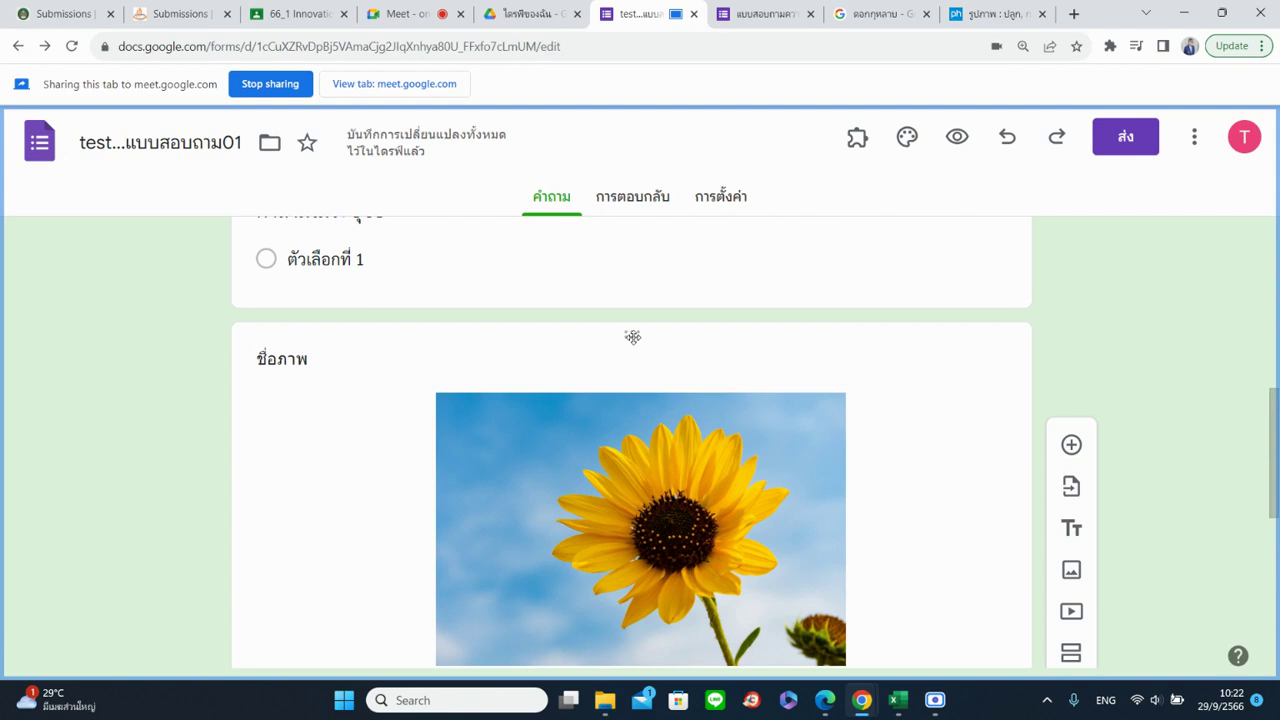
{"action": "left_click_drag", "start_coordinate": [633, 337], "coordinate": [600, 450]}
{"action": "left_click", "coordinate": [606, 502]}
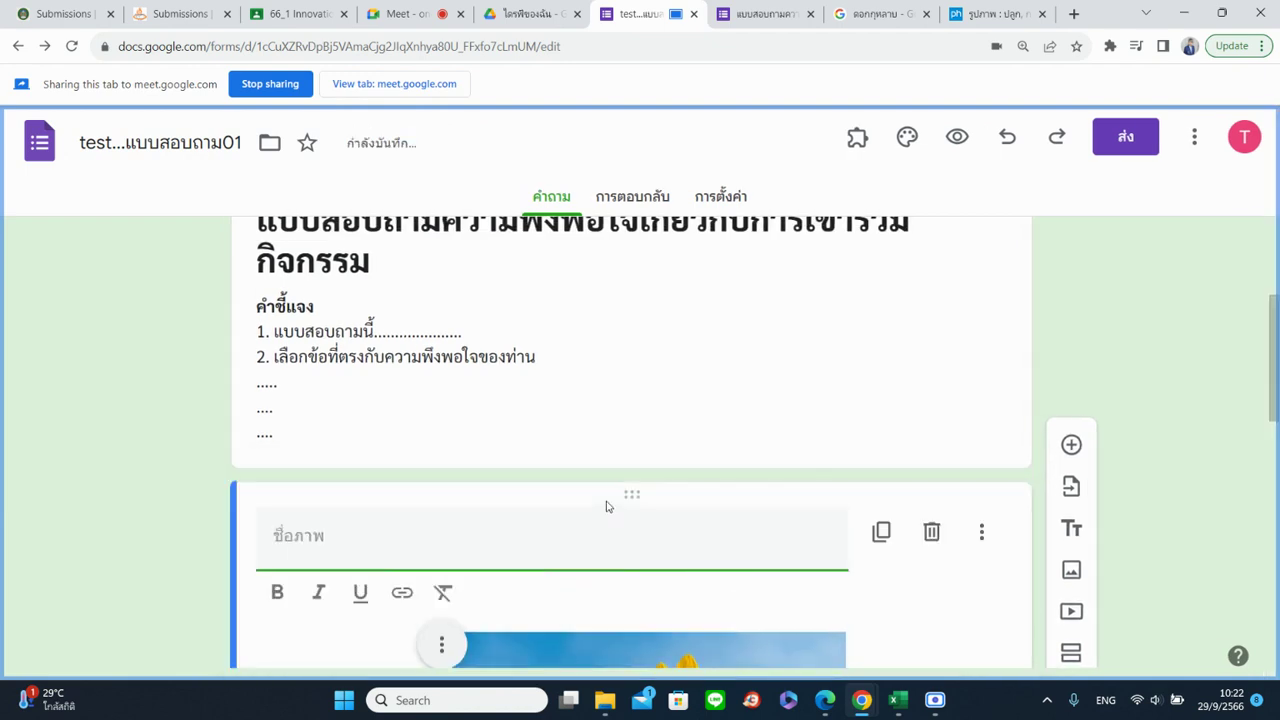
Drag the video up so it sits above the untitled question
{"action": "scroll", "coordinate": [625, 503], "scroll_direction": "down", "scroll_amount": 10}
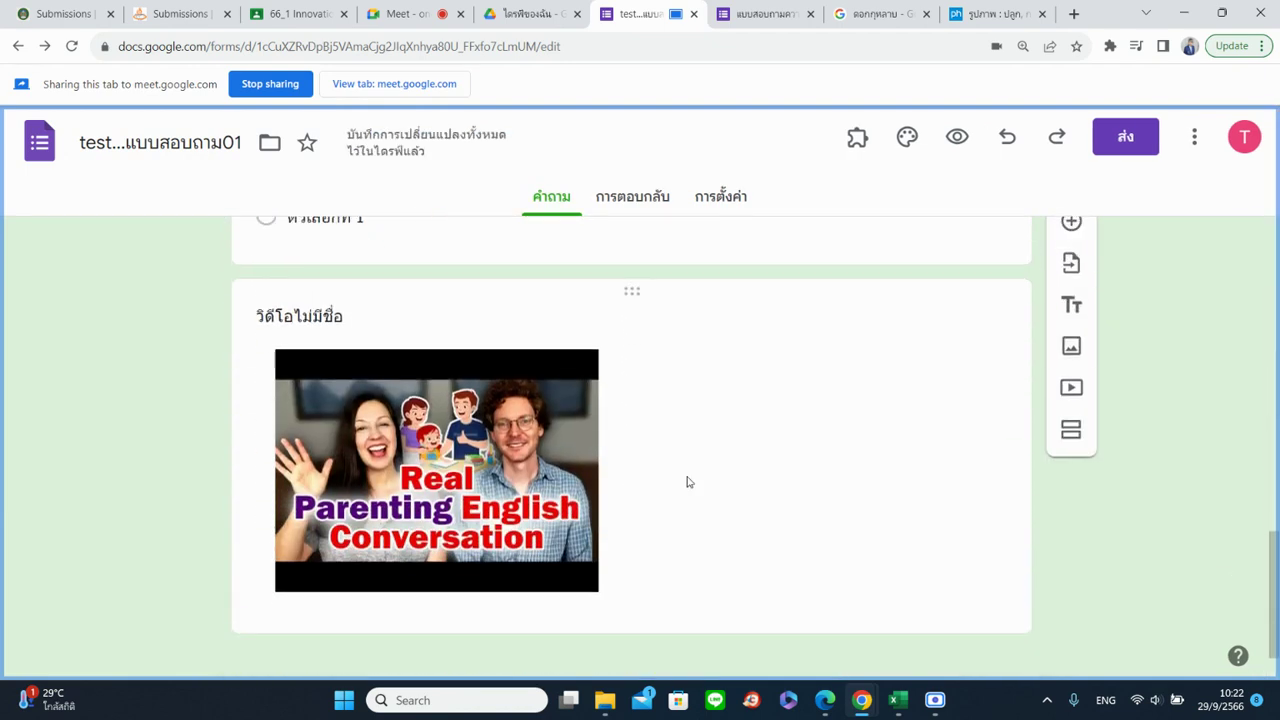
{"action": "left_click", "coordinate": [889, 449]}
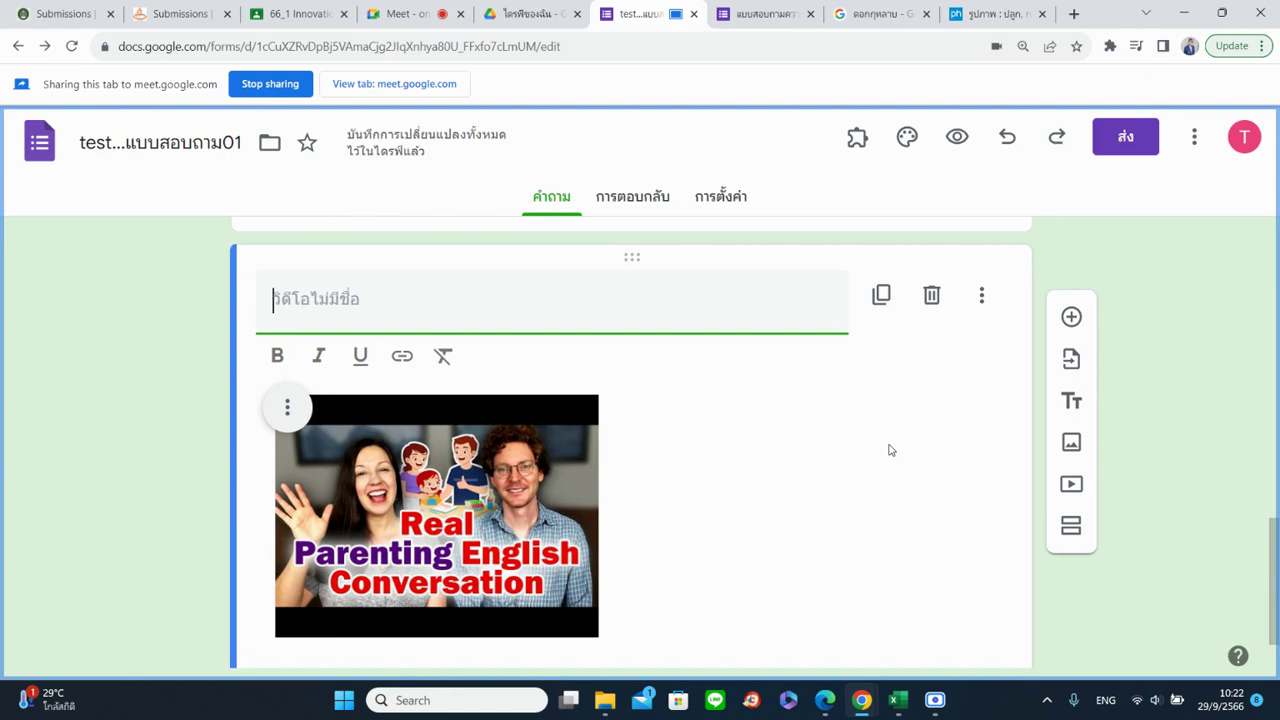
{"action": "left_click", "coordinate": [815, 458]}
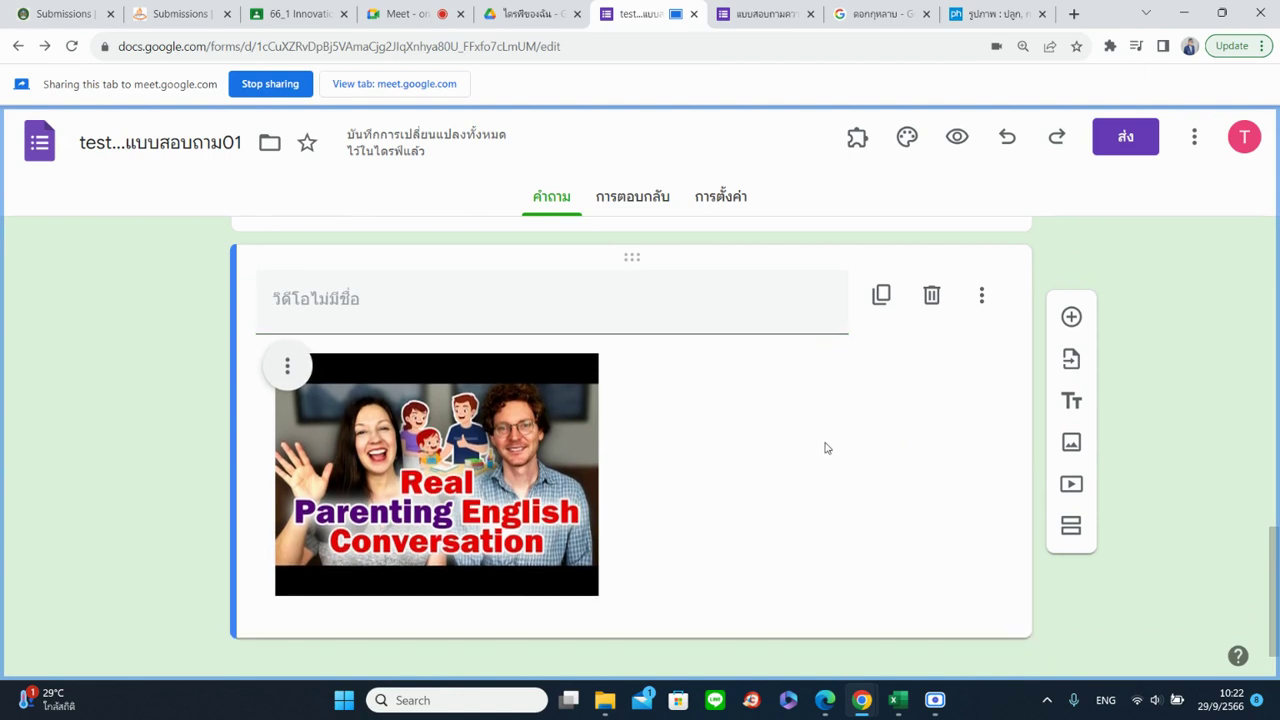
{"action": "left_click", "coordinate": [979, 297]}
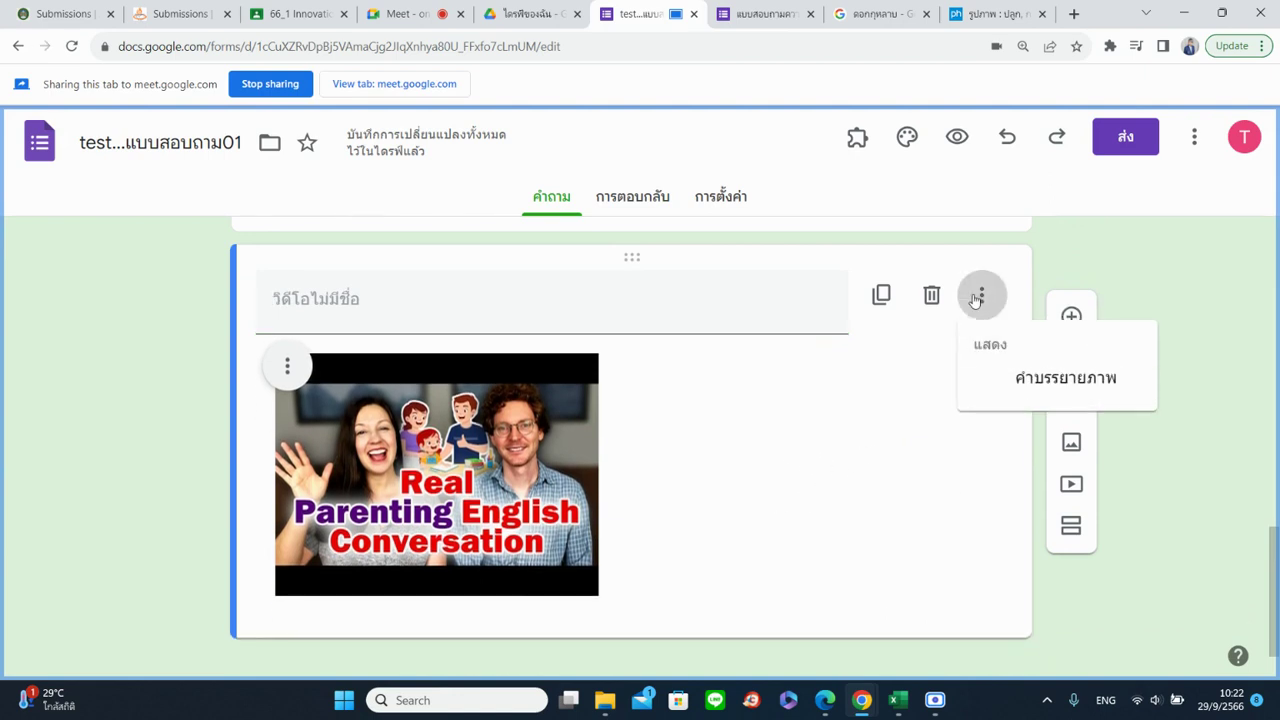
{"action": "left_click", "coordinate": [814, 428]}
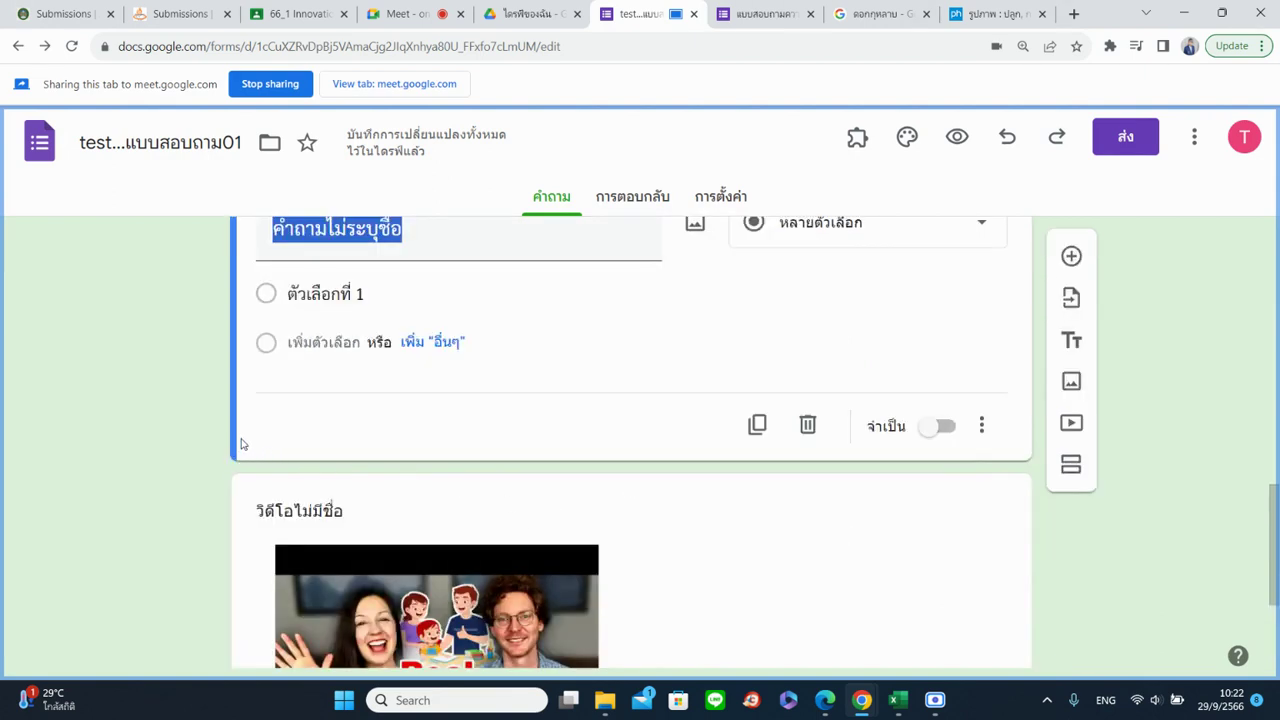
{"action": "left_click", "coordinate": [903, 612]}
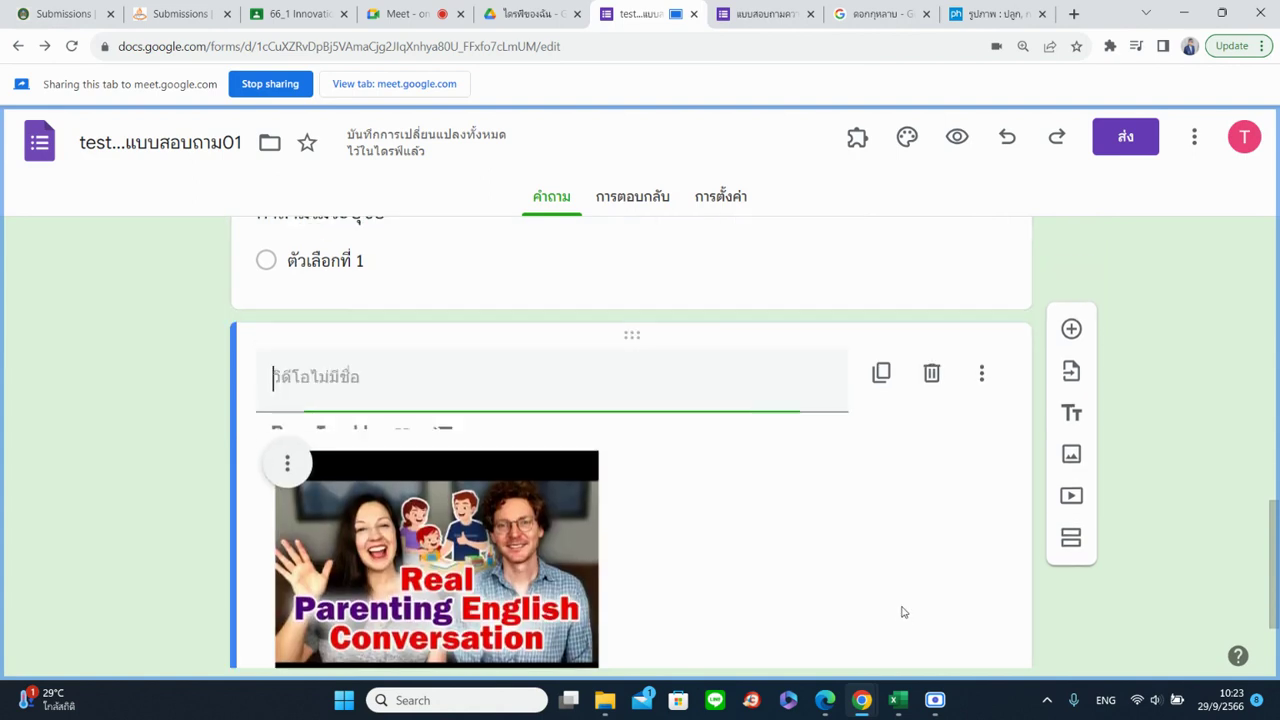
{"action": "scroll", "coordinate": [735, 520], "scroll_direction": "up", "scroll_amount": 2}
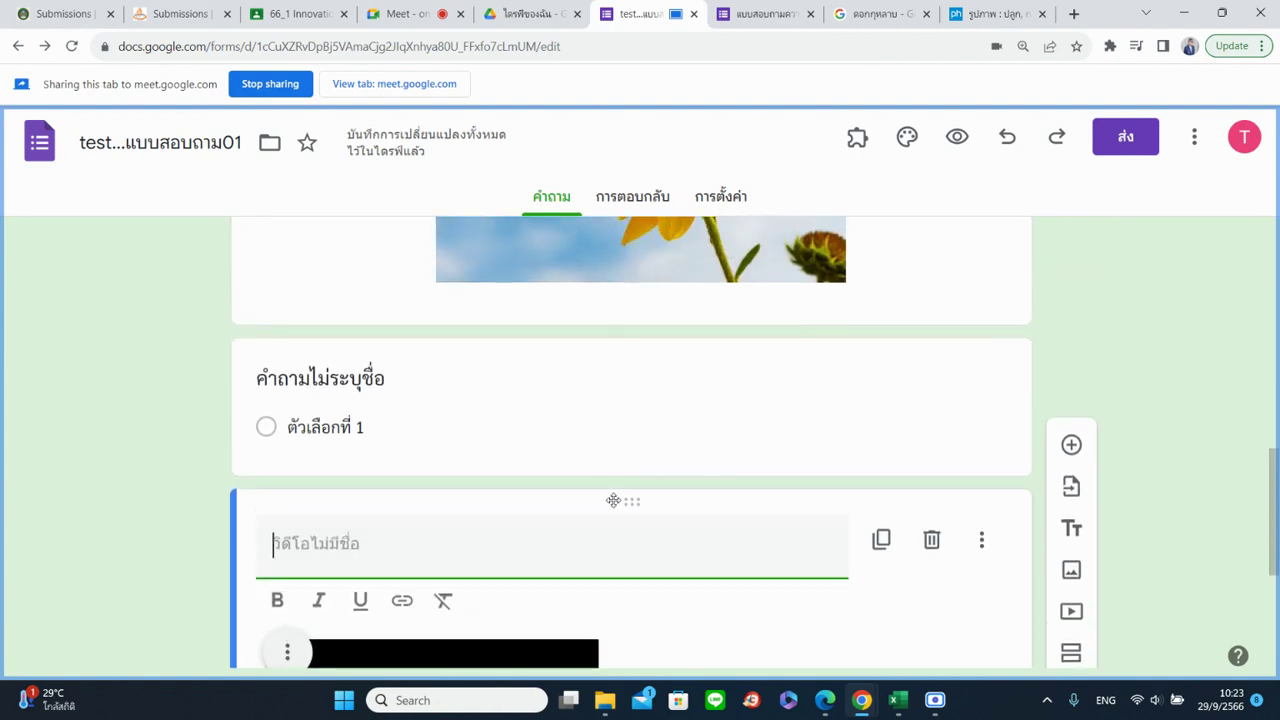
{"action": "left_click_drag", "start_coordinate": [630, 481], "coordinate": [694, 463]}
{"action": "scroll", "coordinate": [725, 465], "scroll_direction": "down", "scroll_amount": 3}
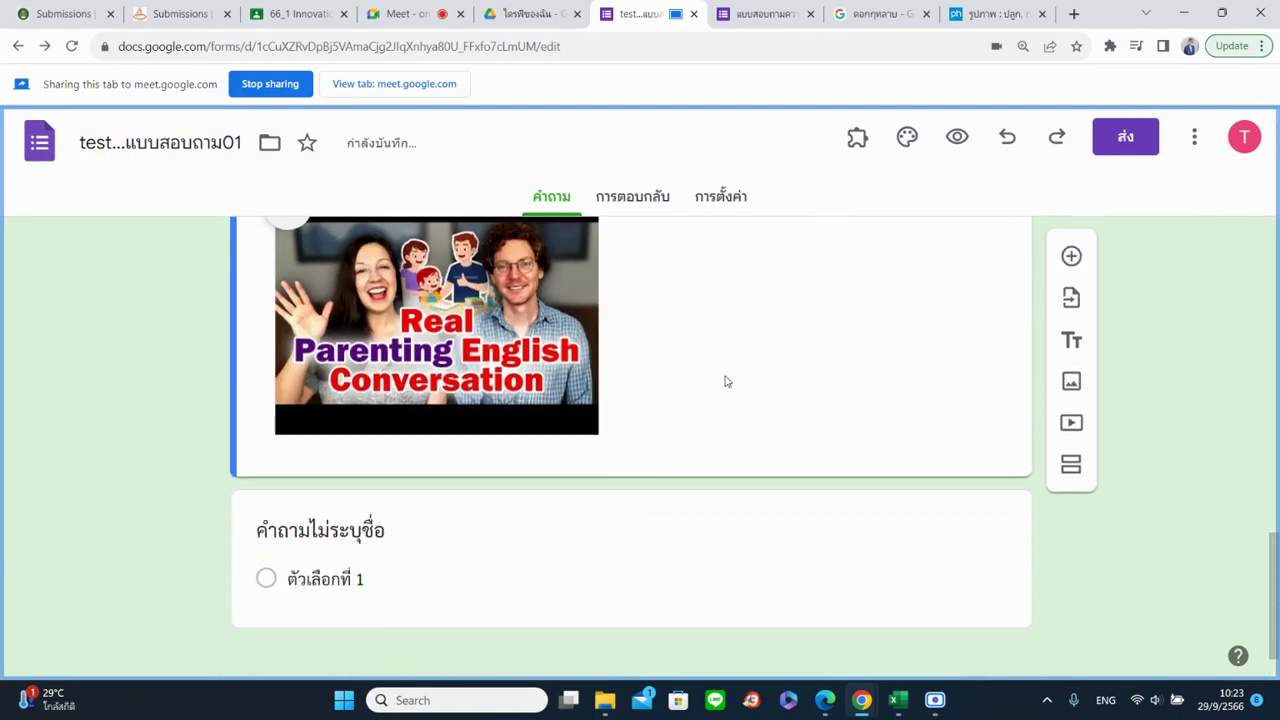
{"action": "scroll", "coordinate": [866, 463], "scroll_direction": "up", "scroll_amount": 3}
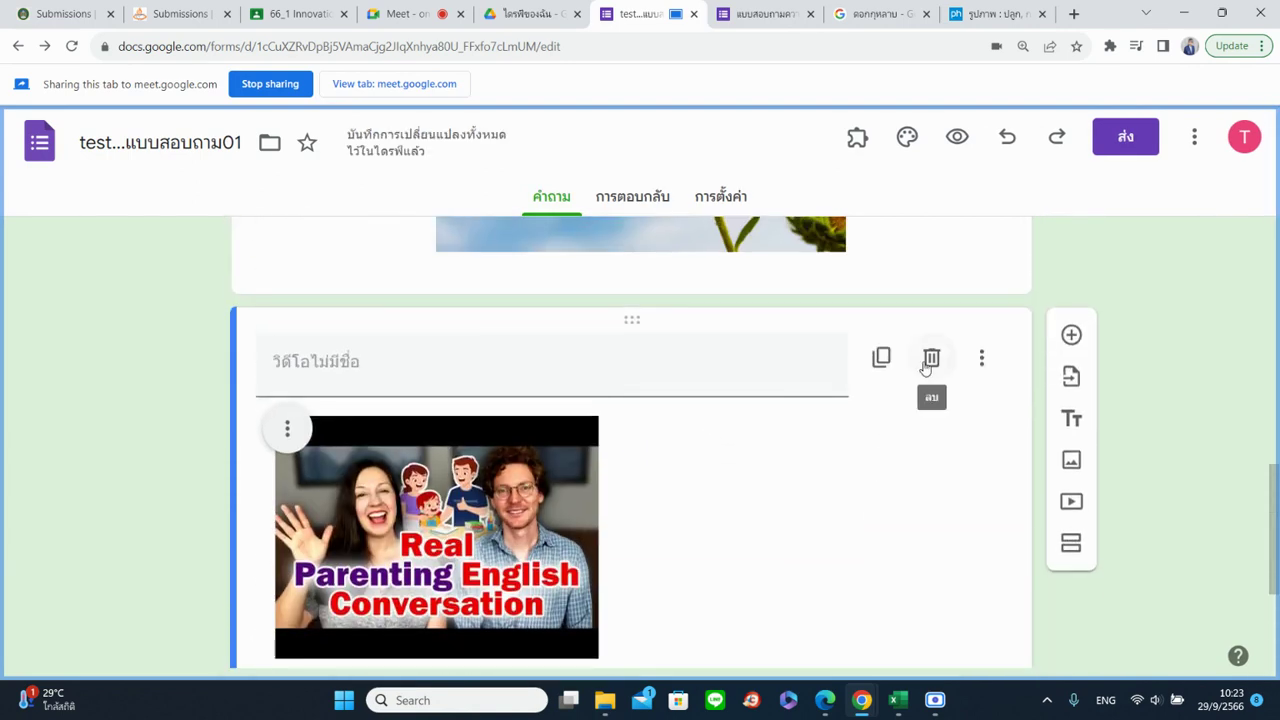
Delete the untitled video and the untitled multiple-choice question
{"action": "left_click", "coordinate": [931, 358]}
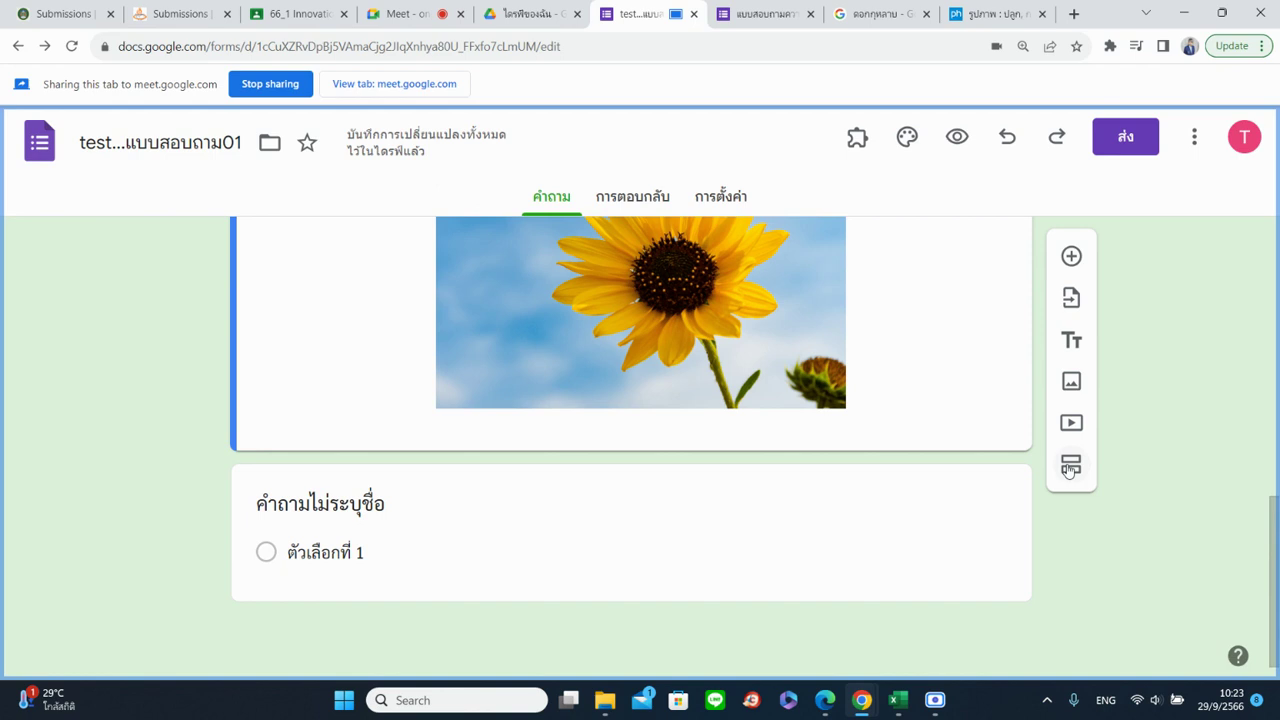
{"action": "scroll", "coordinate": [1014, 505], "scroll_direction": "up", "scroll_amount": 3}
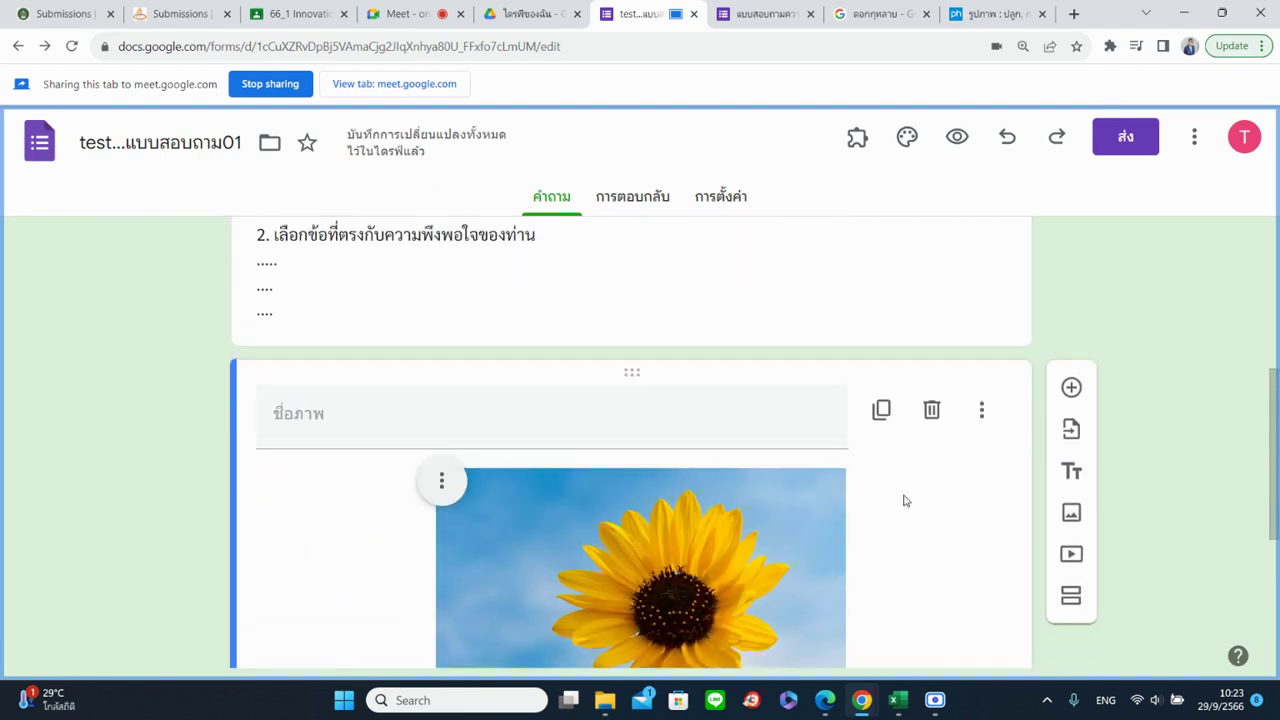
{"action": "scroll", "coordinate": [260, 310], "scroll_direction": "down", "scroll_amount": 3}
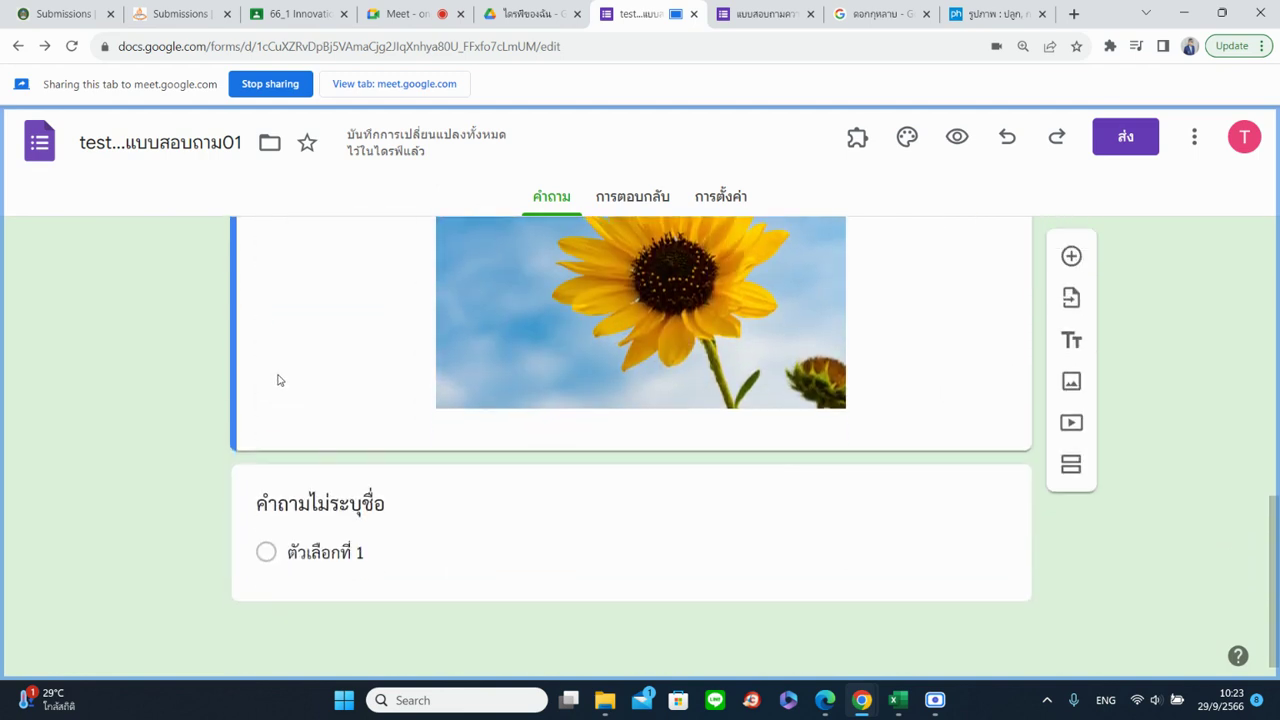
{"action": "left_click", "coordinate": [368, 568]}
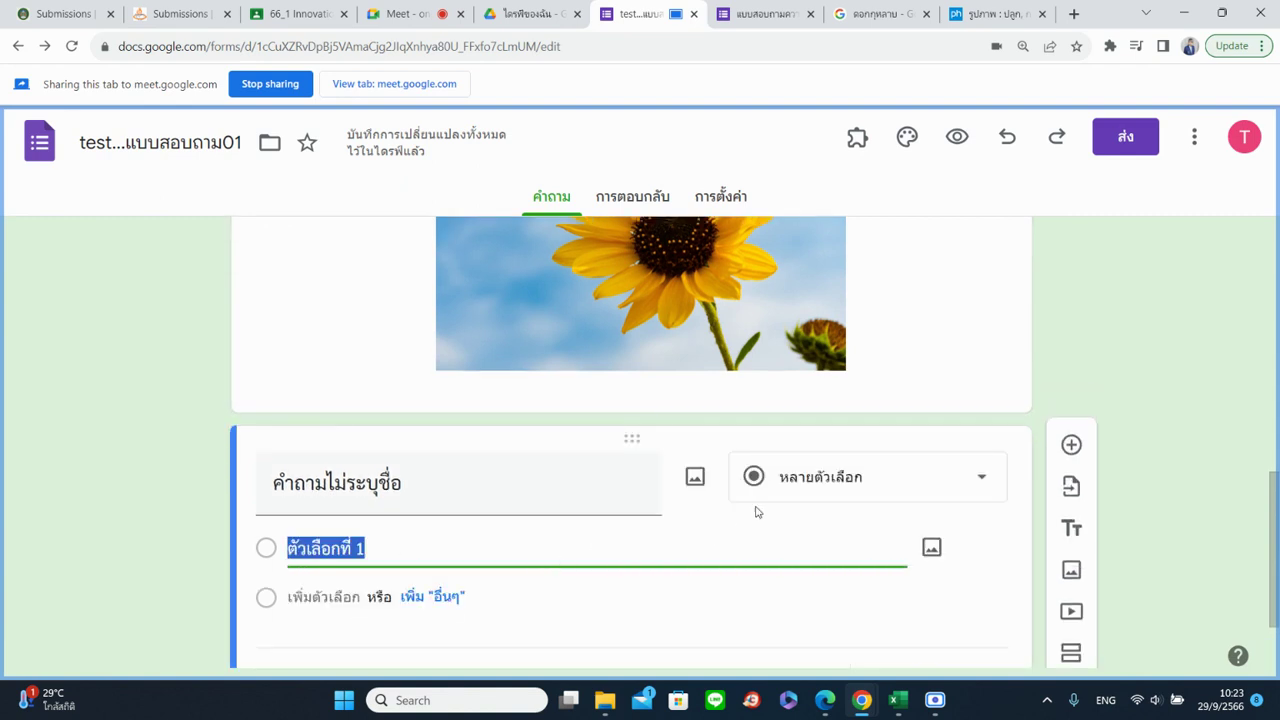
{"action": "scroll", "coordinate": [606, 534], "scroll_direction": "down", "scroll_amount": 2}
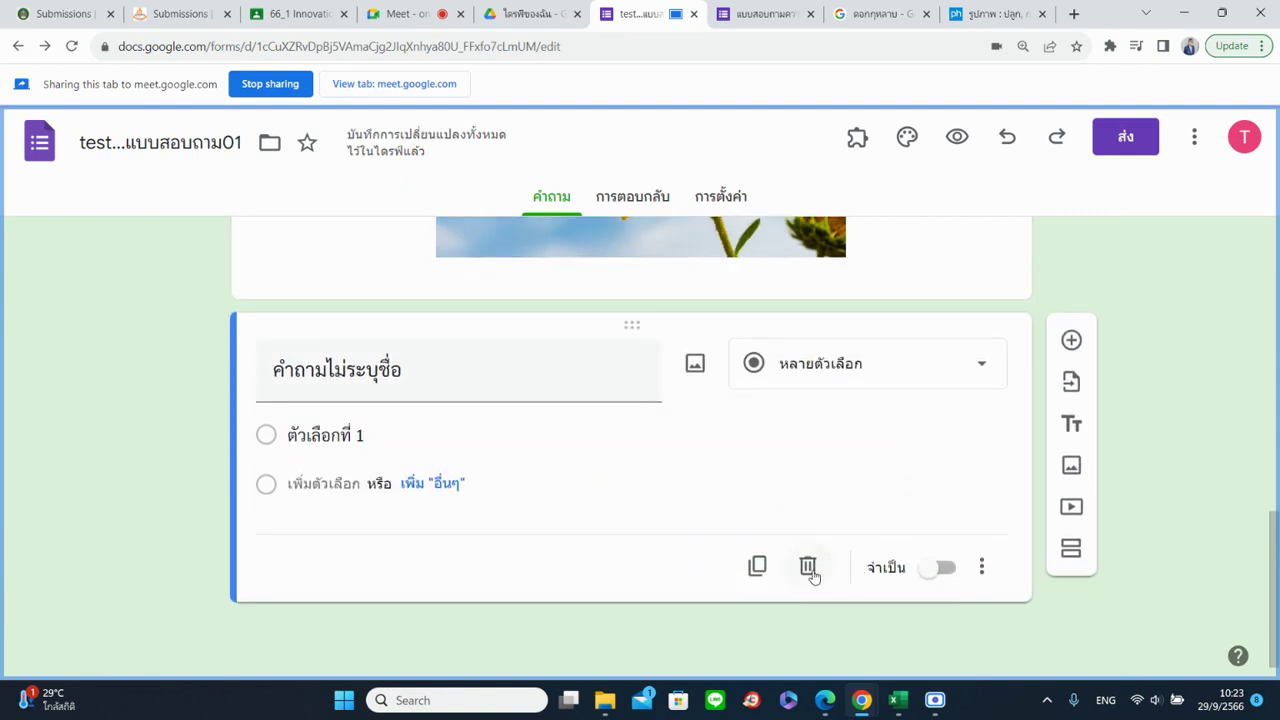
{"action": "left_click", "coordinate": [810, 567]}
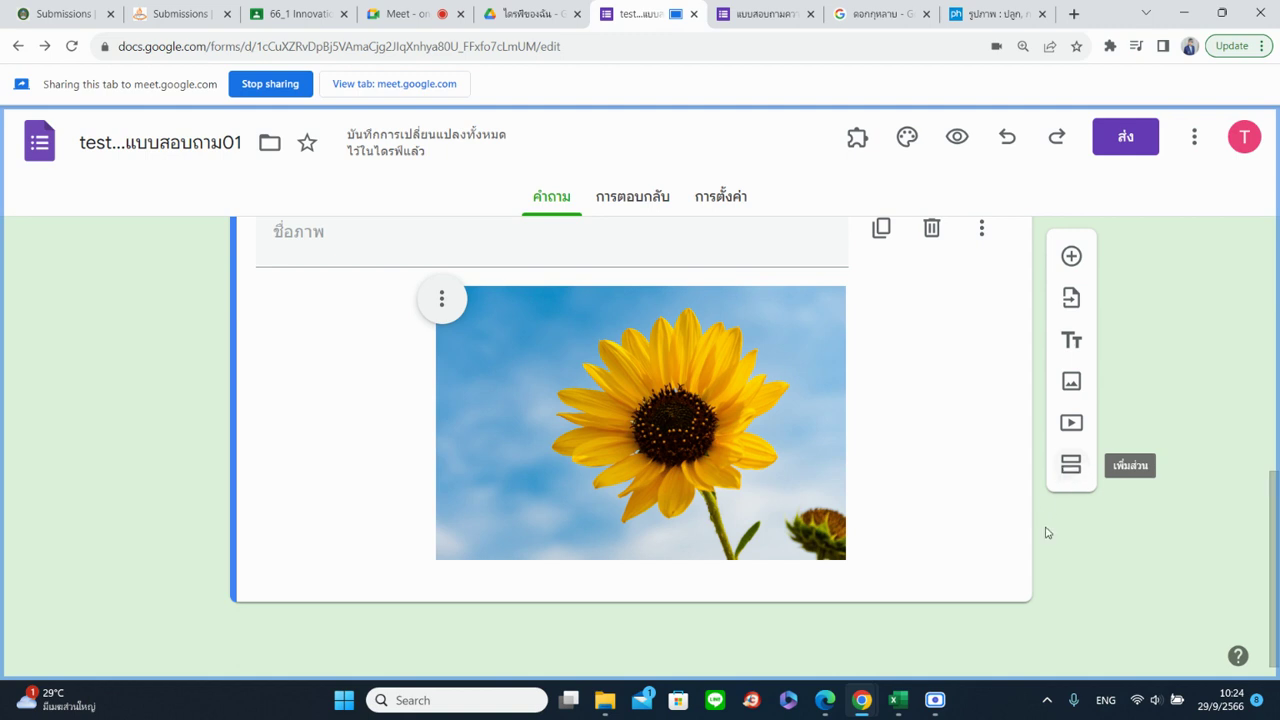
Add a new section after the sunflower image
{"action": "left_click", "coordinate": [1071, 465]}
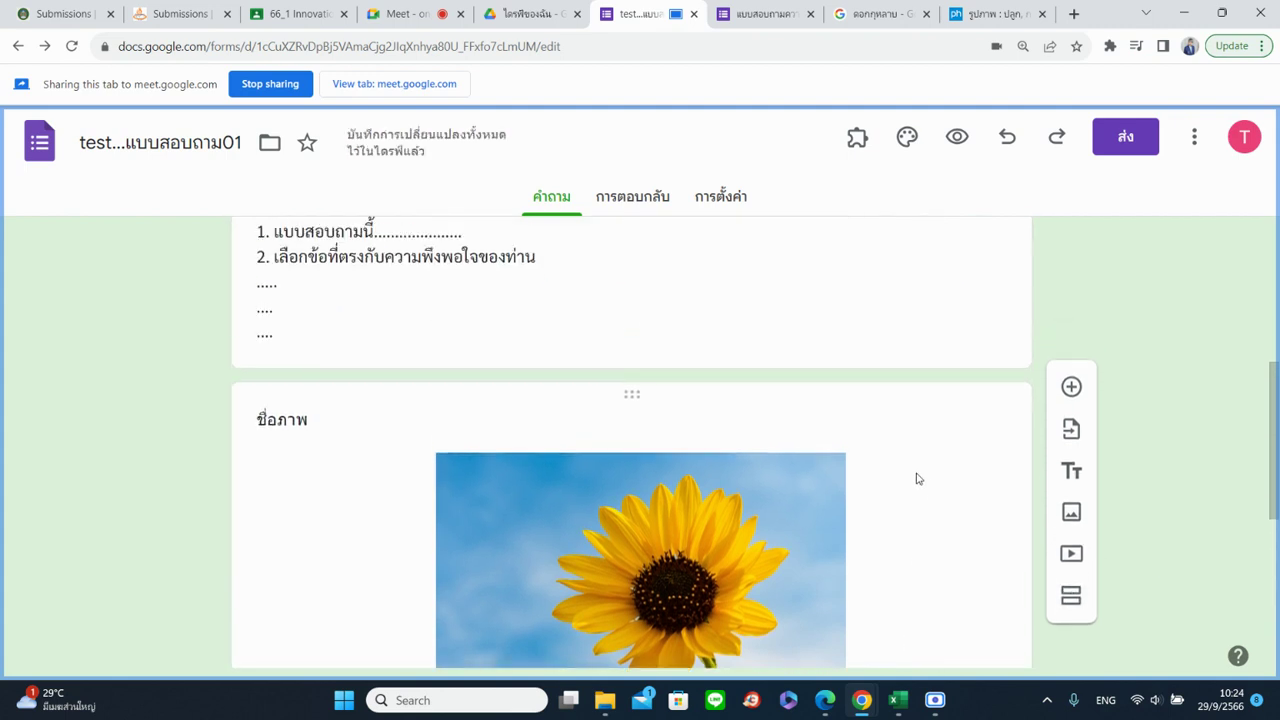
{"action": "scroll", "coordinate": [925, 484], "scroll_direction": "up", "scroll_amount": 10}
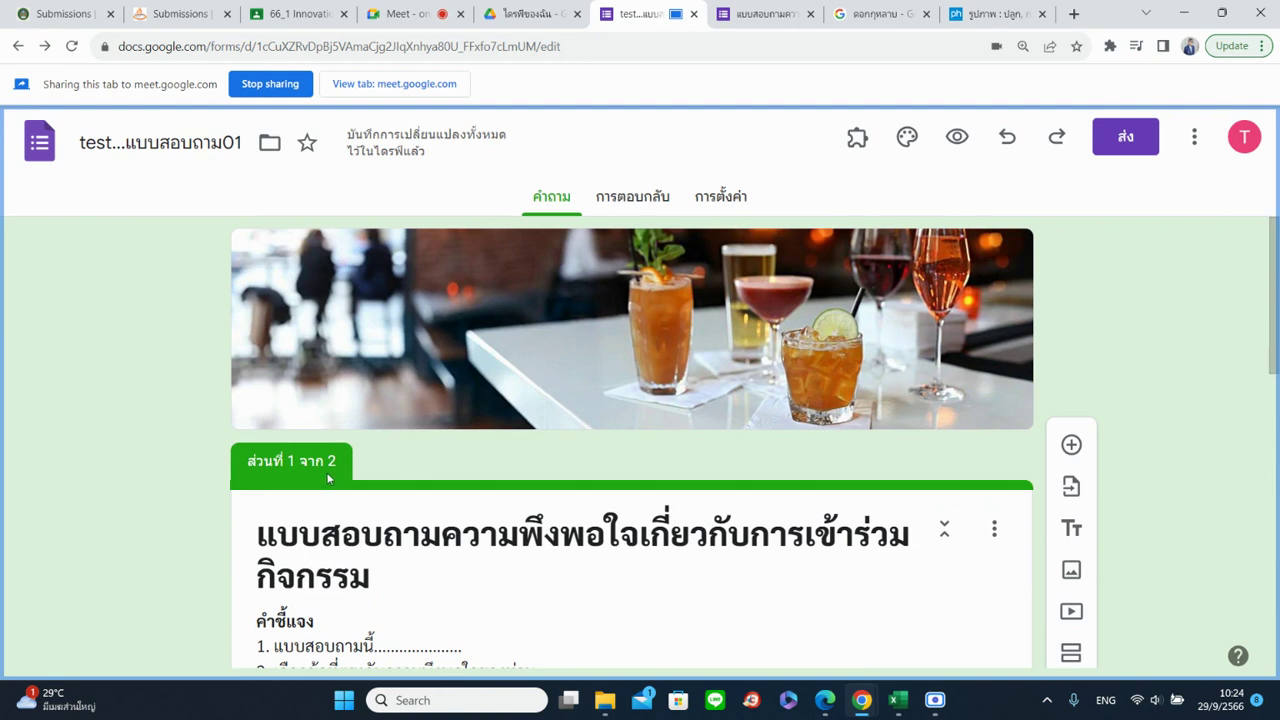
{"action": "scroll", "coordinate": [327, 478], "scroll_direction": "down", "scroll_amount": 1}
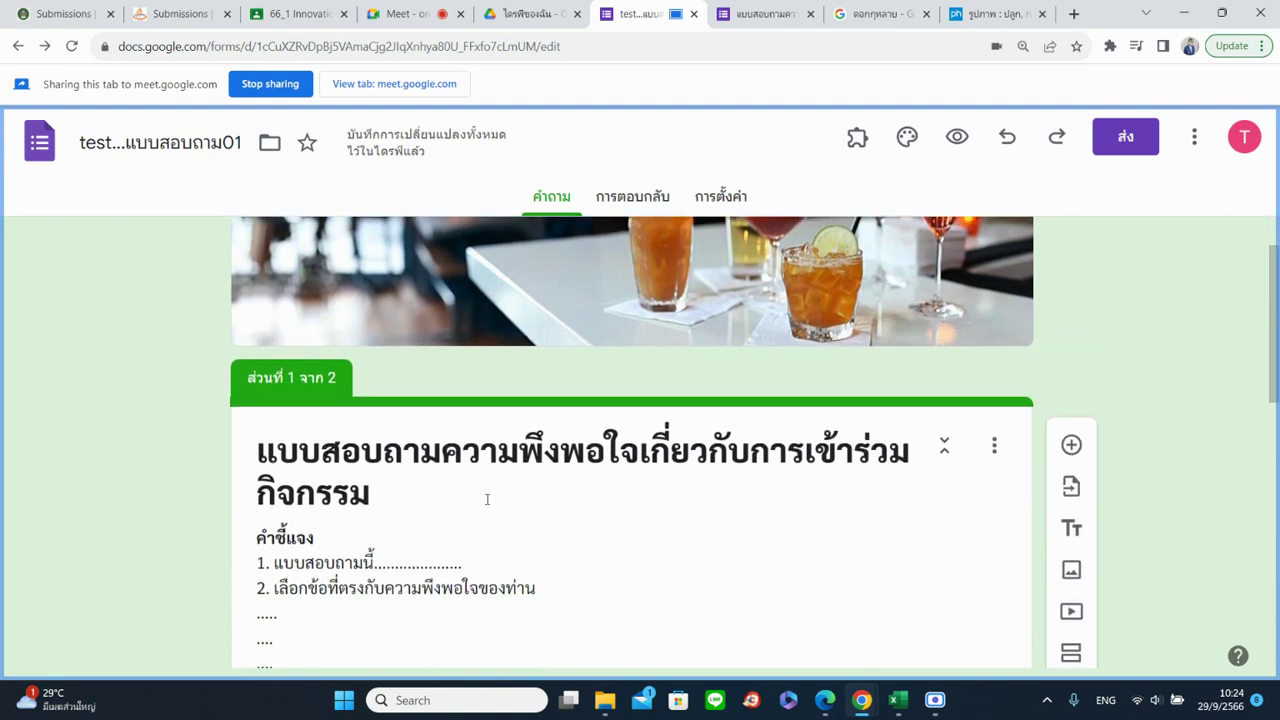
{"action": "scroll", "coordinate": [487, 499], "scroll_direction": "down", "scroll_amount": 6}
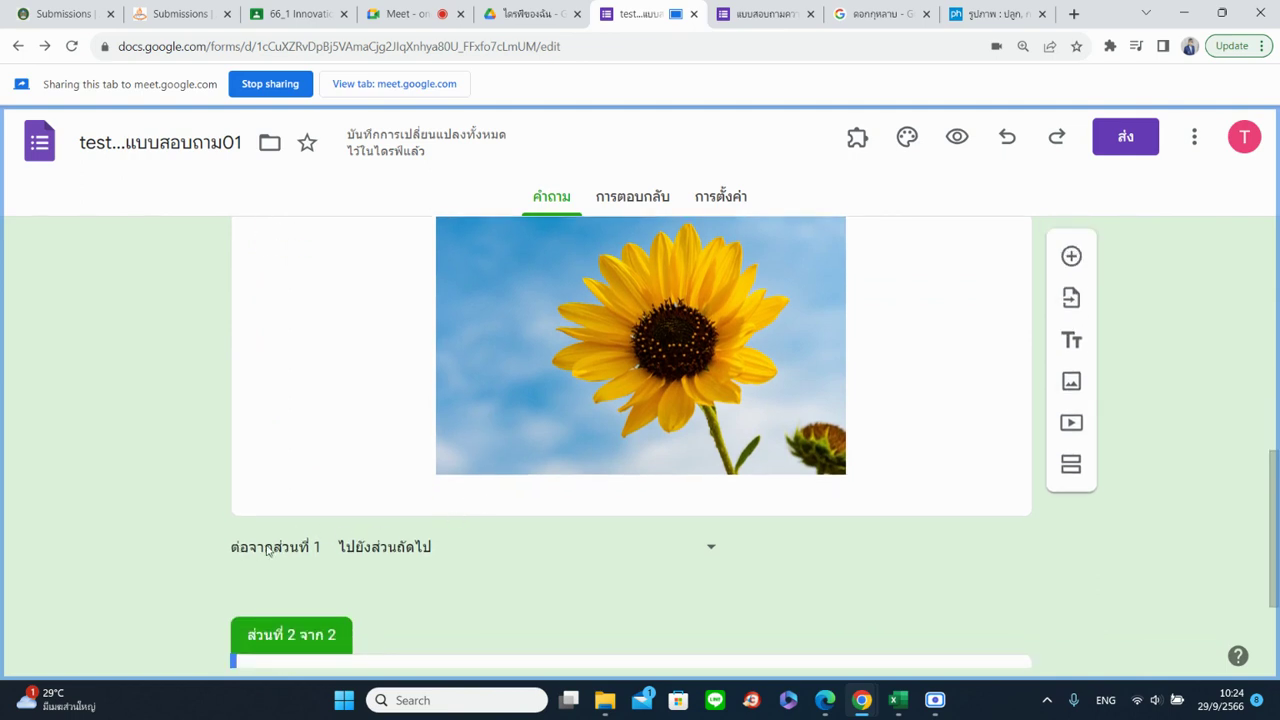
Set 'After section 1' to 'Go to section 2'
{"action": "left_click", "coordinate": [352, 557]}
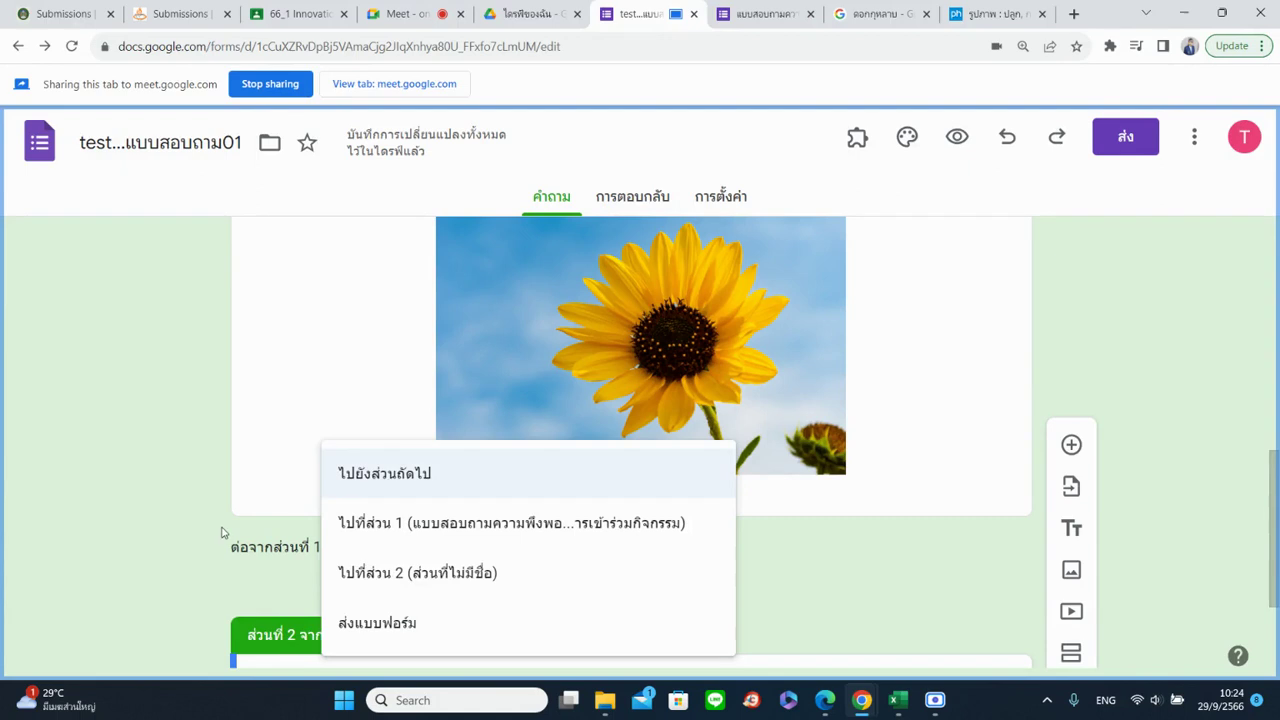
{"action": "left_click", "coordinate": [223, 531]}
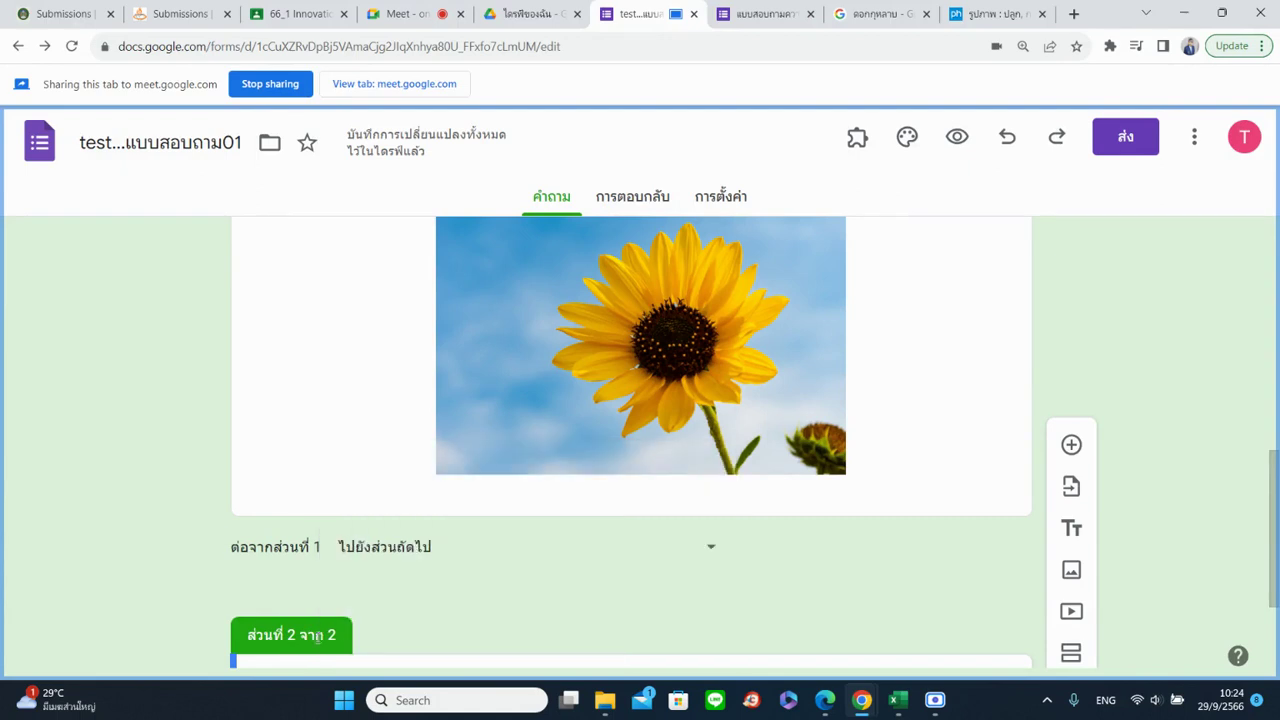
{"action": "left_click", "coordinate": [355, 545]}
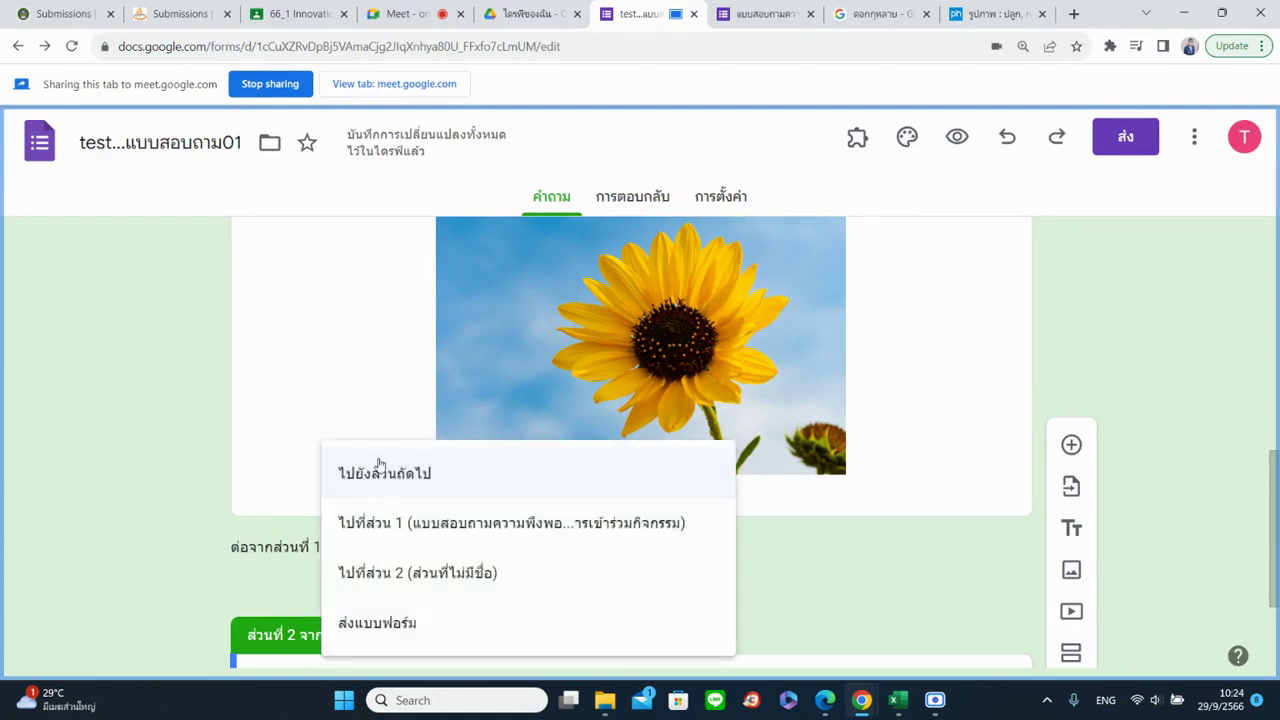
{"action": "left_click", "coordinate": [386, 574]}
{"action": "scroll", "coordinate": [629, 583], "scroll_direction": "down", "scroll_amount": 2}
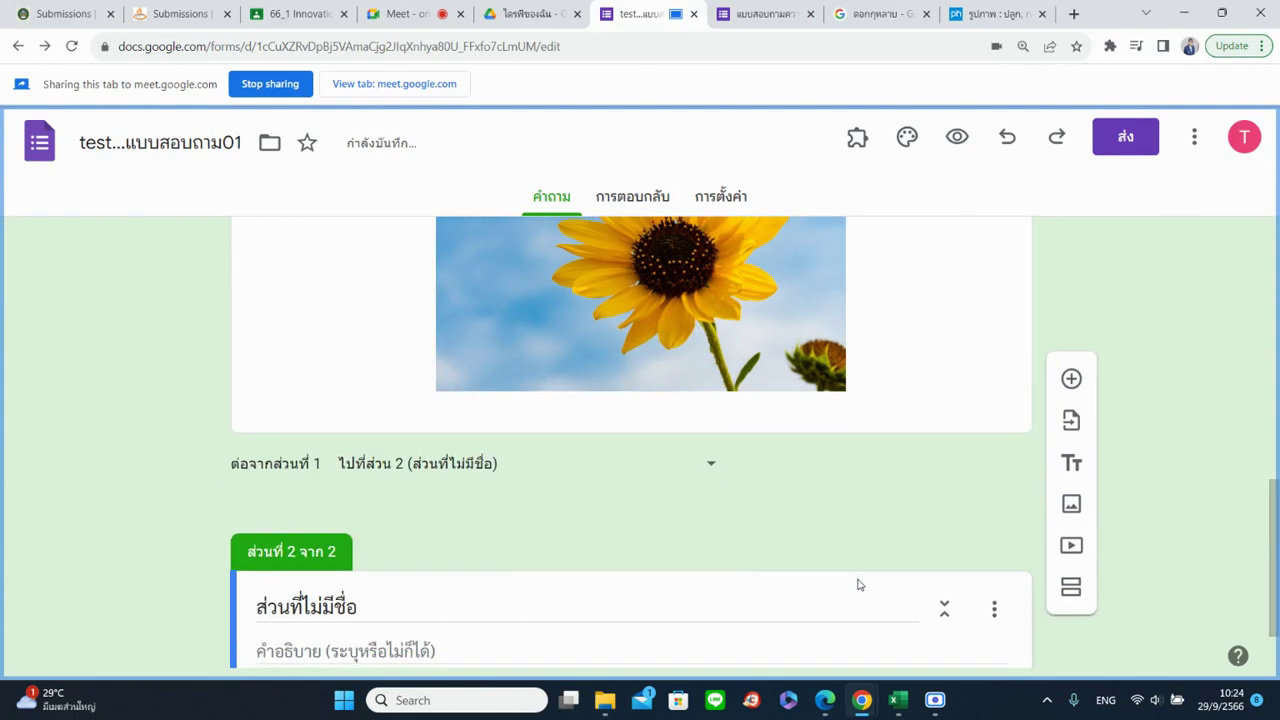
{"action": "scroll", "coordinate": [629, 583], "scroll_direction": "down", "scroll_amount": 1}
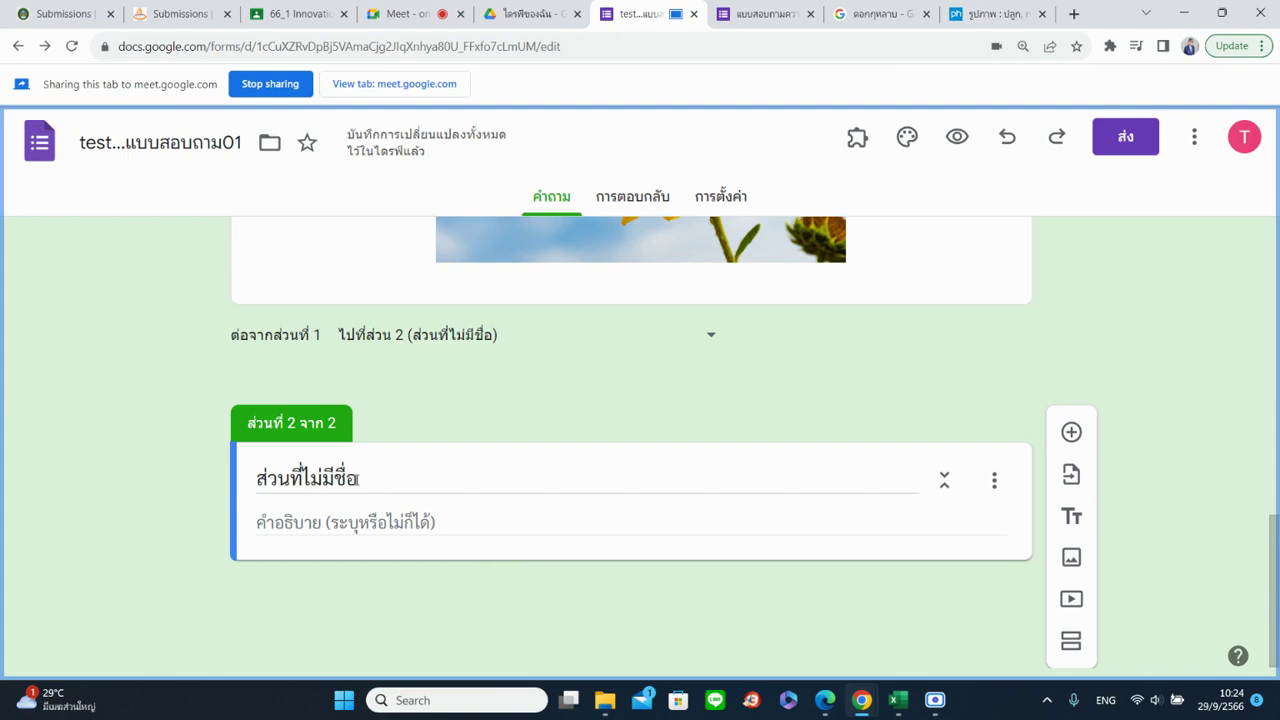
Title section 2 "ข้อมูลทั่วไปของผู้ตอบแบบสอบถาม"
{"action": "left_click_drag", "start_coordinate": [358, 479], "coordinate": [235, 480]}
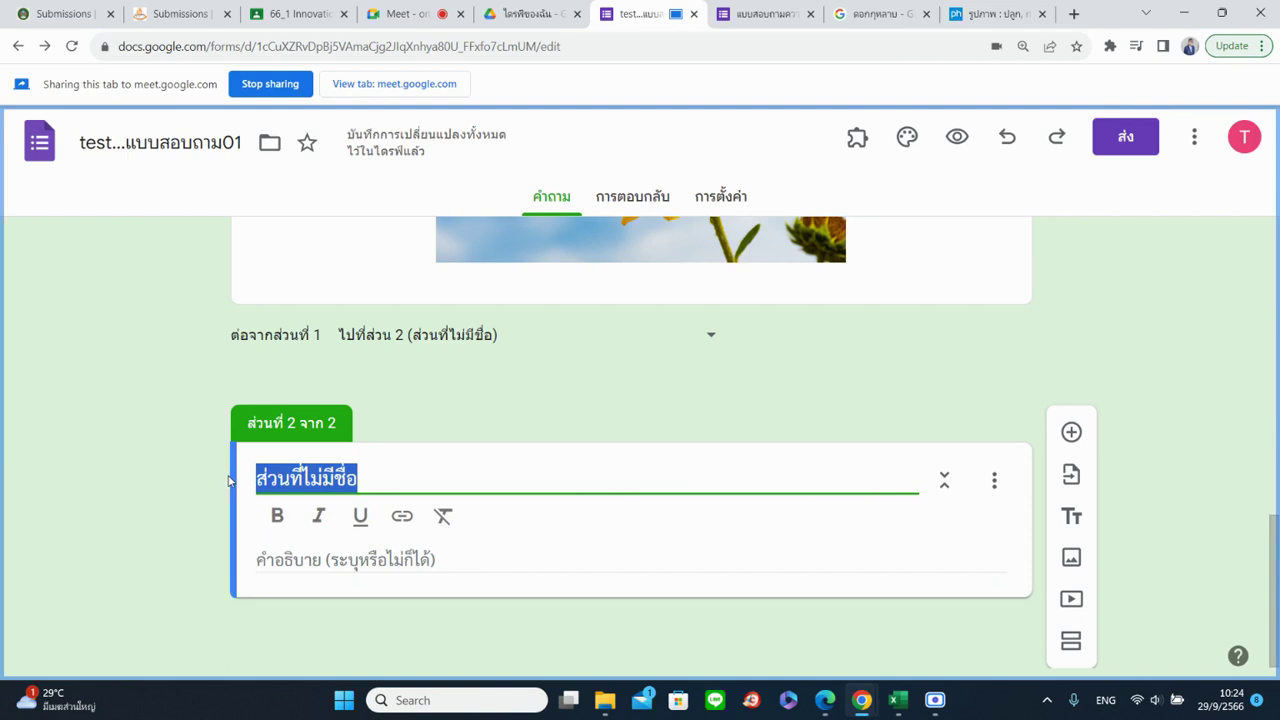
{"action": "key", "text": "BackSpace"}
{"action": "key", "text": "grave"}
{"action": "type", "text": "ข้อมูลทั่วไปของผู้ตอบแบบส"}
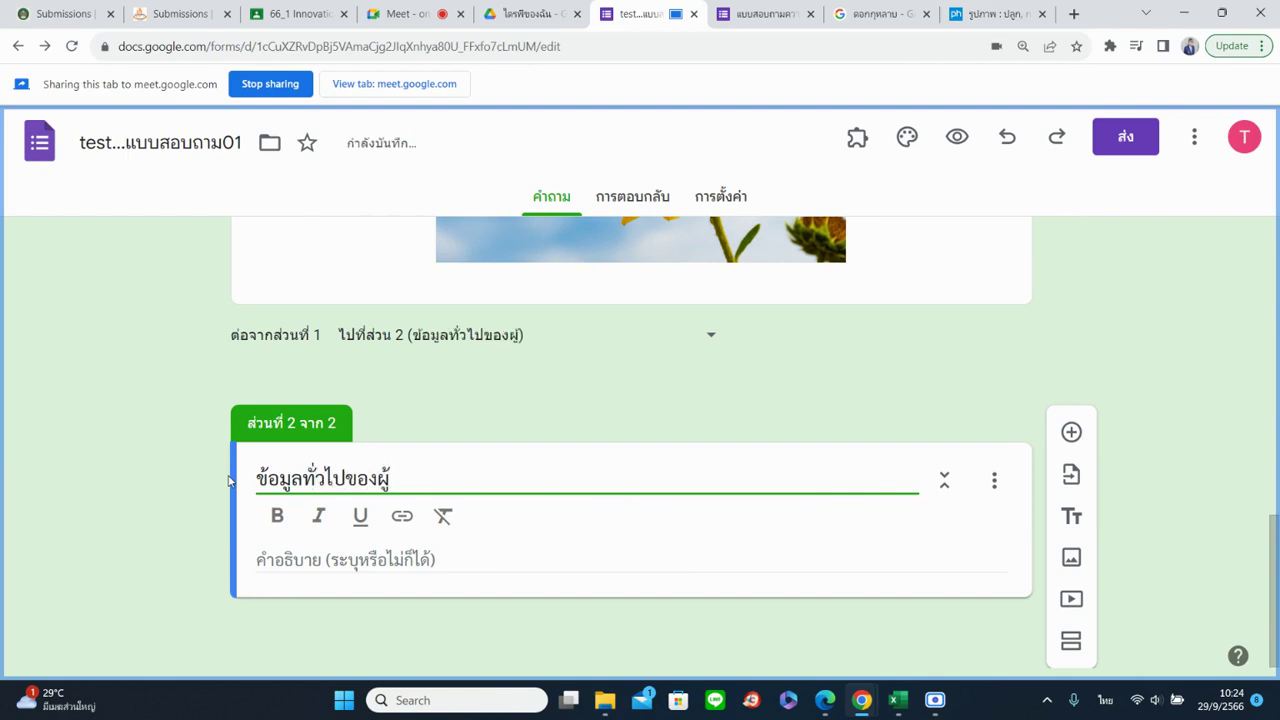
{"action": "type", "text": "อบถาม"}
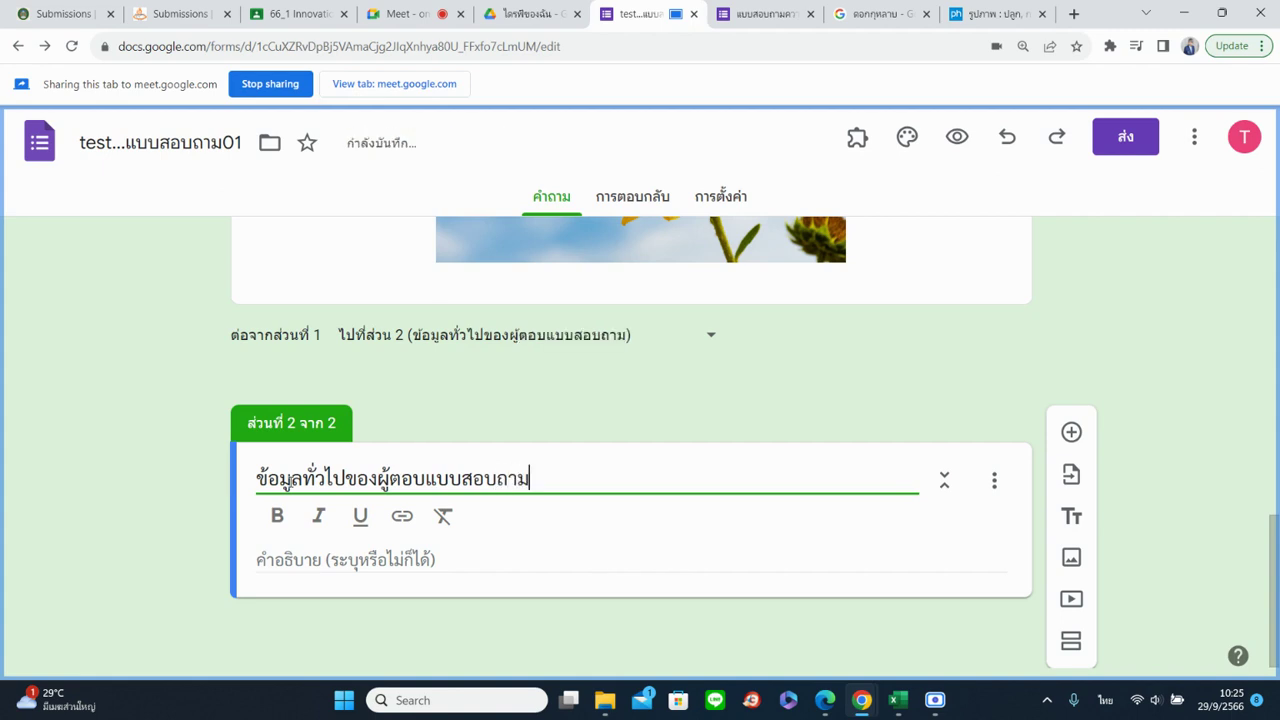
{"action": "left_click", "coordinate": [1071, 432]}
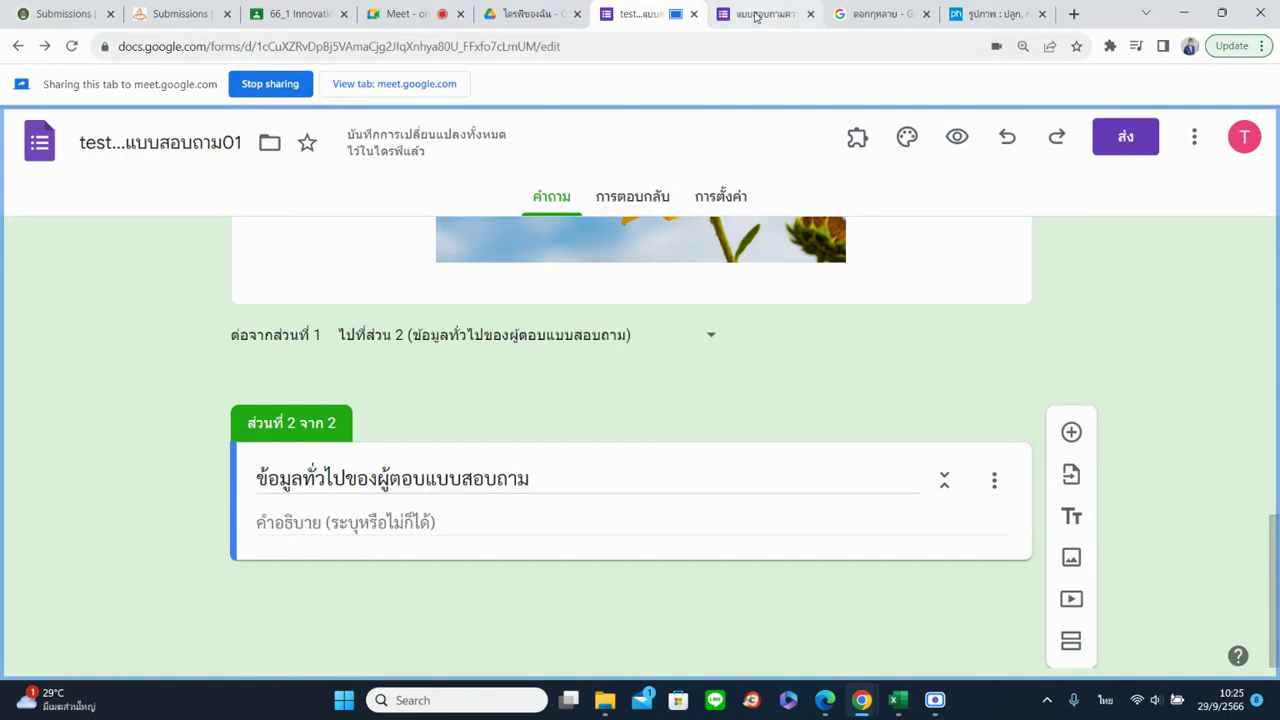
Reload the live form tab and share it in the meeting
{"action": "left_click", "coordinate": [760, 14]}
{"action": "left_click", "coordinate": [72, 48]}
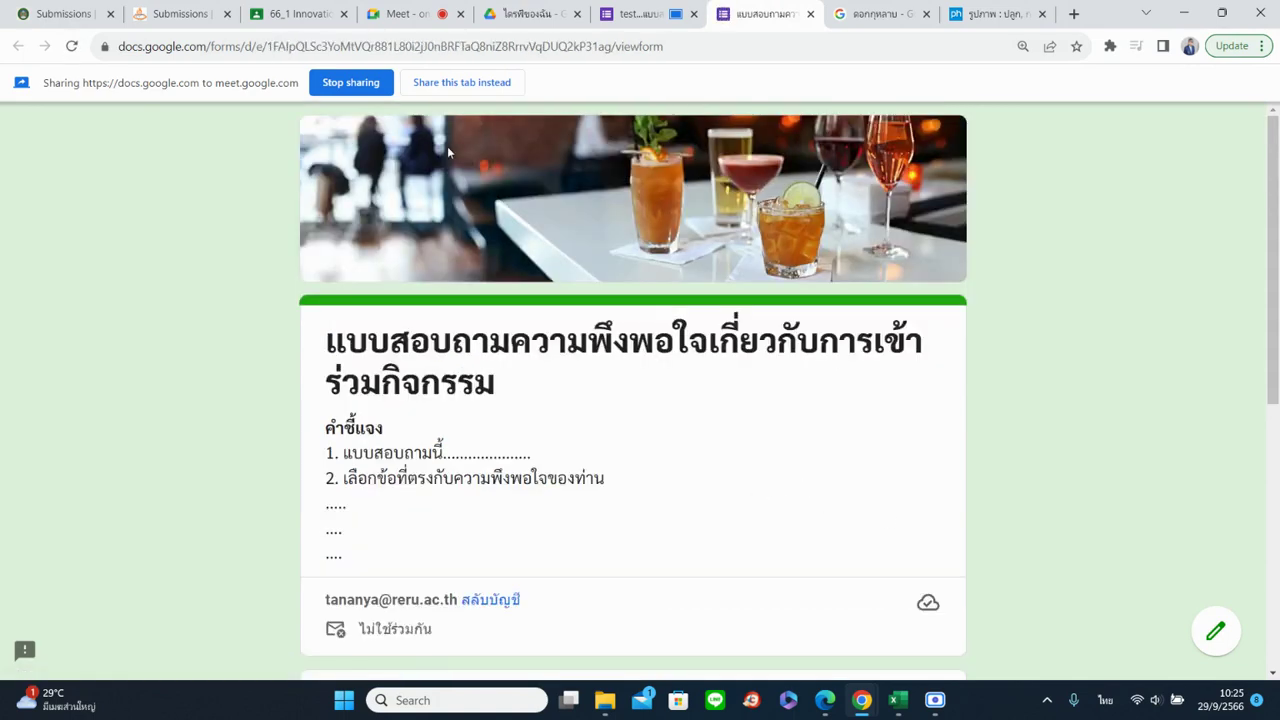
{"action": "left_click", "coordinate": [450, 84]}
{"action": "scroll", "coordinate": [651, 422], "scroll_direction": "down", "scroll_amount": 2}
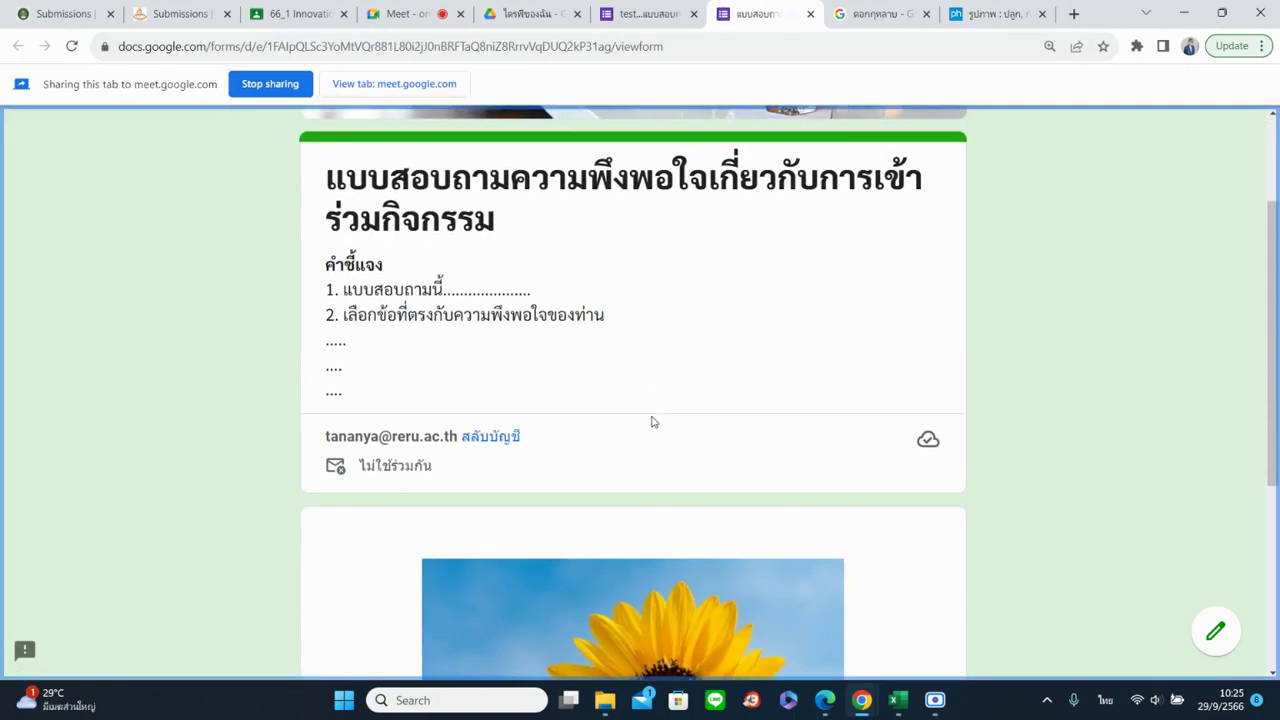
{"action": "scroll", "coordinate": [614, 423], "scroll_direction": "down", "scroll_amount": 3}
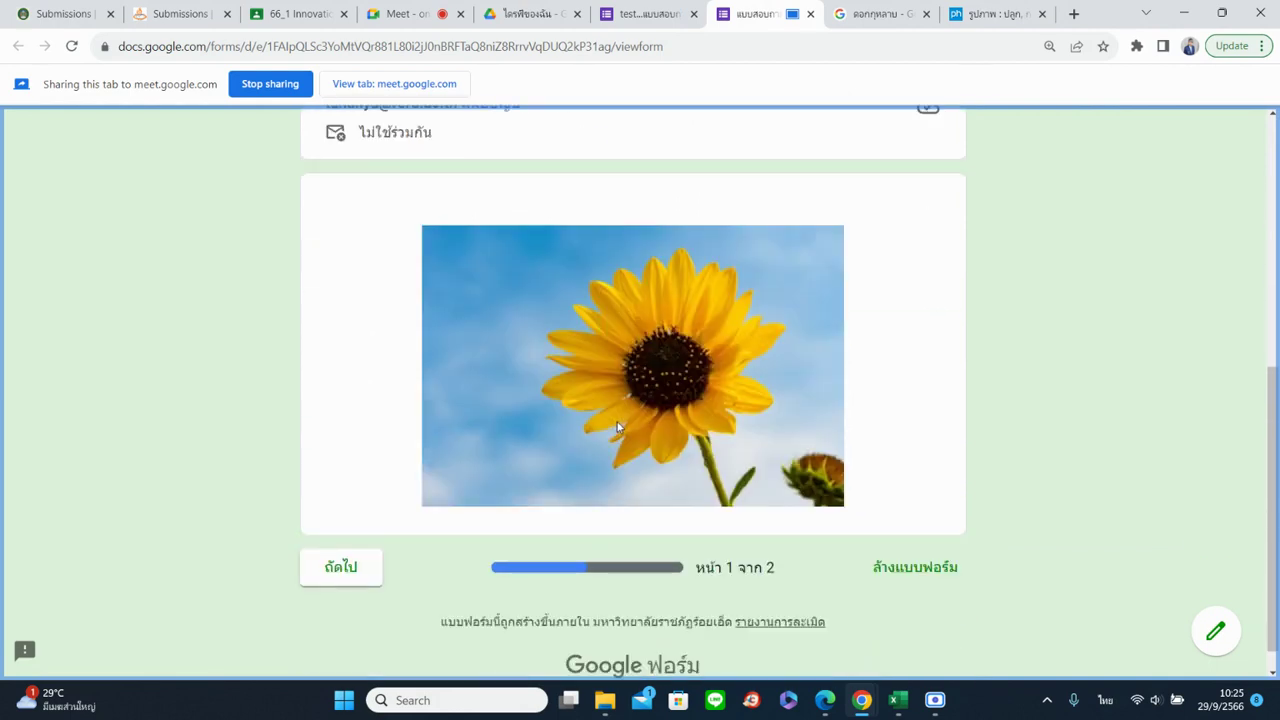
Page through the preview to section 2 and back, then return to the editor
{"action": "left_click", "coordinate": [332, 580]}
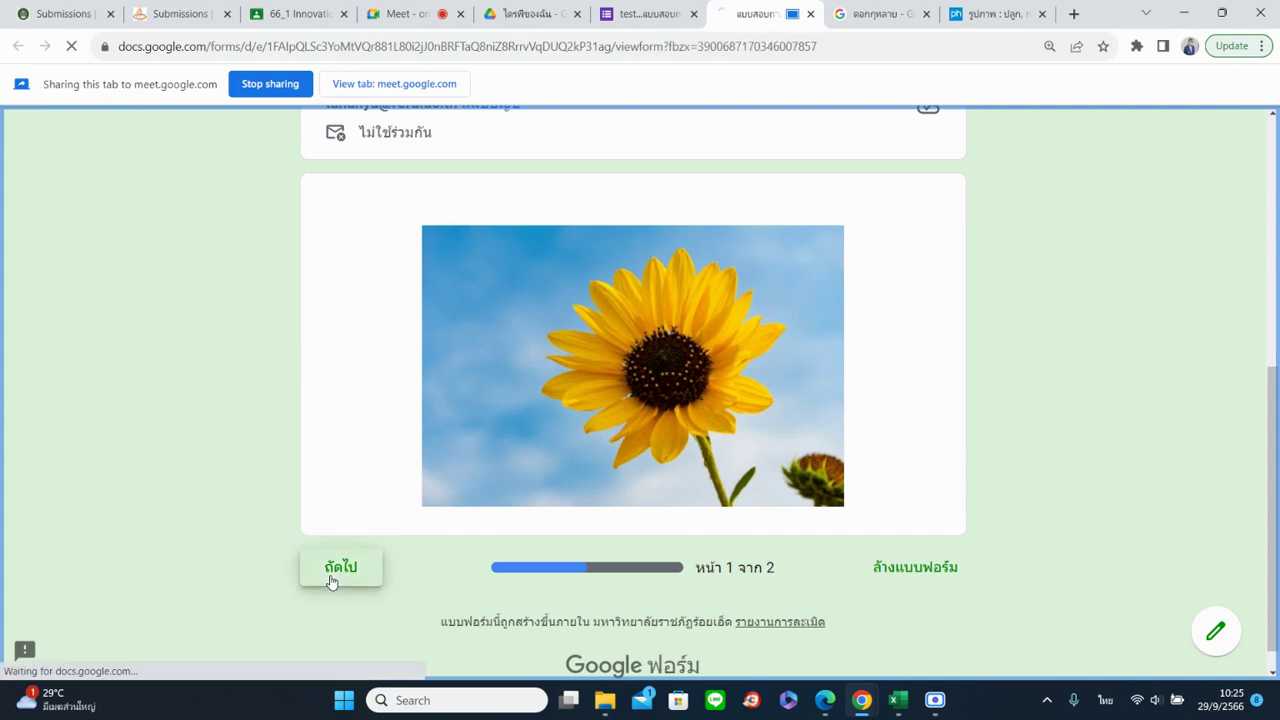
{"action": "scroll", "coordinate": [241, 388], "scroll_direction": "down", "scroll_amount": 1}
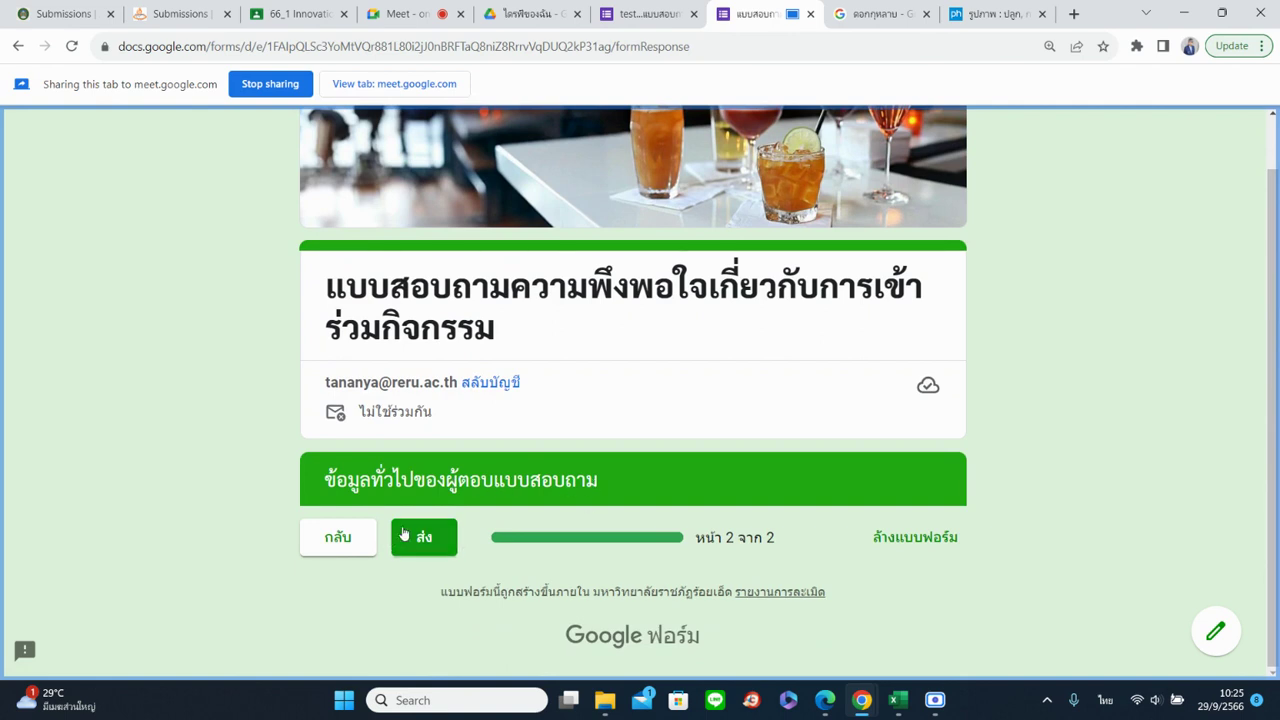
{"action": "left_click", "coordinate": [348, 541]}
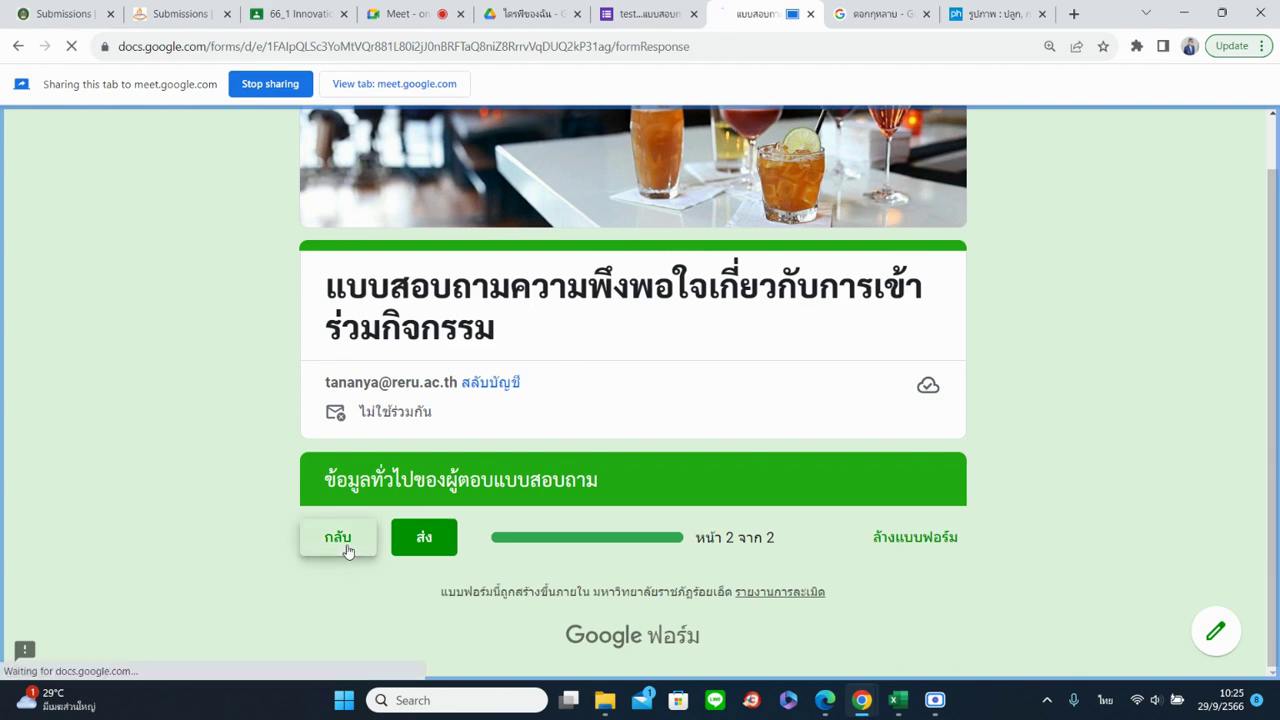
{"action": "scroll", "coordinate": [618, 530], "scroll_direction": "down", "scroll_amount": 4}
{"action": "scroll", "coordinate": [616, 530], "scroll_direction": "up", "scroll_amount": 3}
{"action": "scroll", "coordinate": [614, 530], "scroll_direction": "down", "scroll_amount": 2}
{"action": "scroll", "coordinate": [614, 530], "scroll_direction": "up", "scroll_amount": 1}
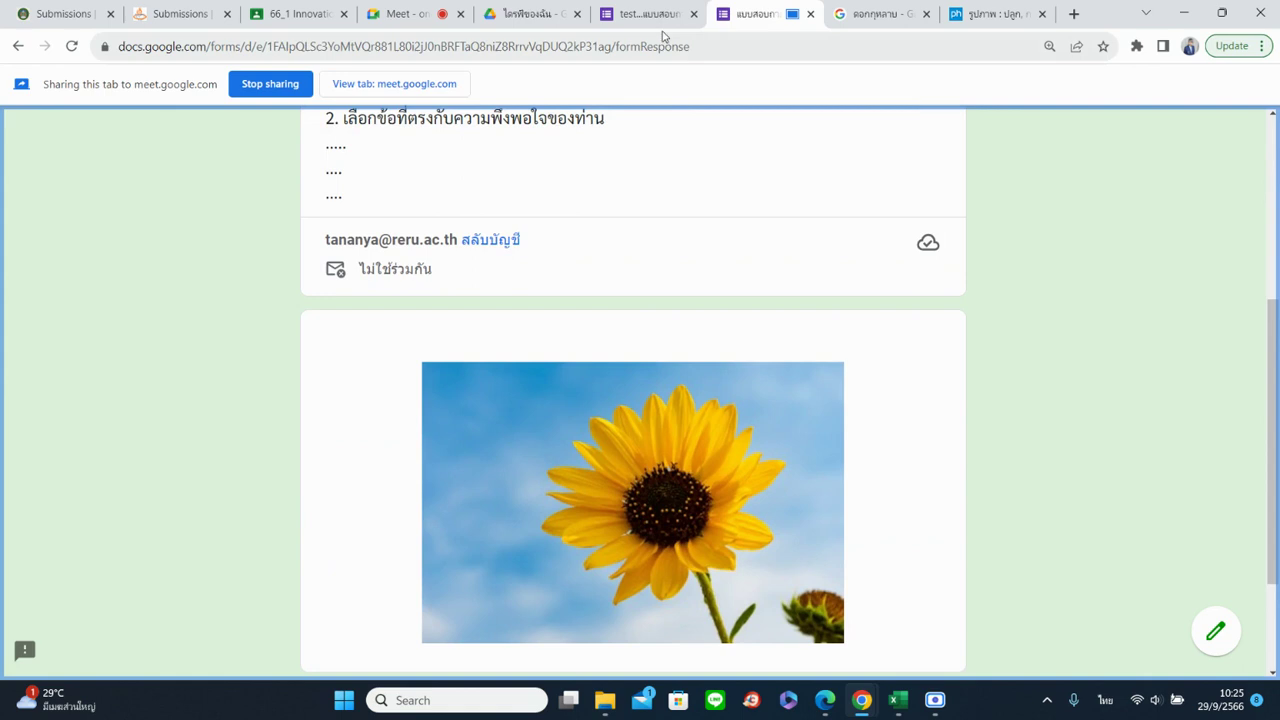
{"action": "left_click", "coordinate": [655, 28]}
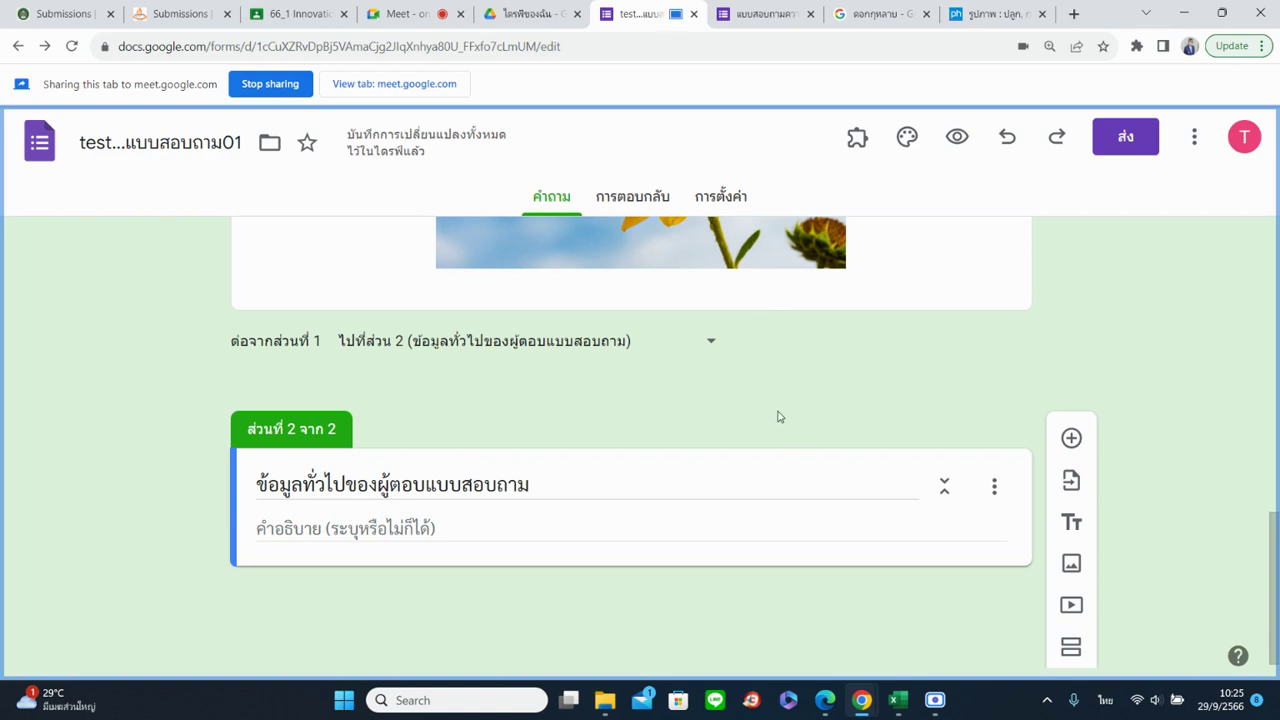
Add a blank multiple-choice question below section 2's title
{"action": "scroll", "coordinate": [780, 418], "scroll_direction": "down", "scroll_amount": 1}
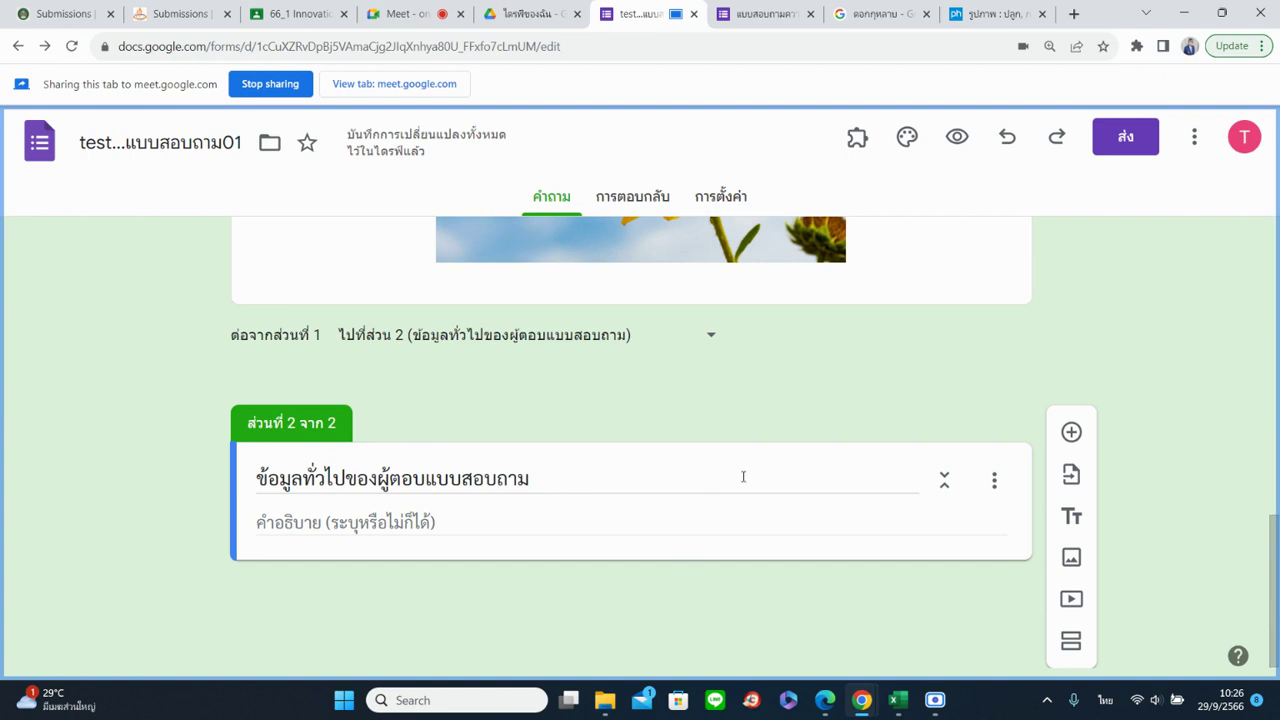
{"action": "left_click", "coordinate": [1071, 432]}
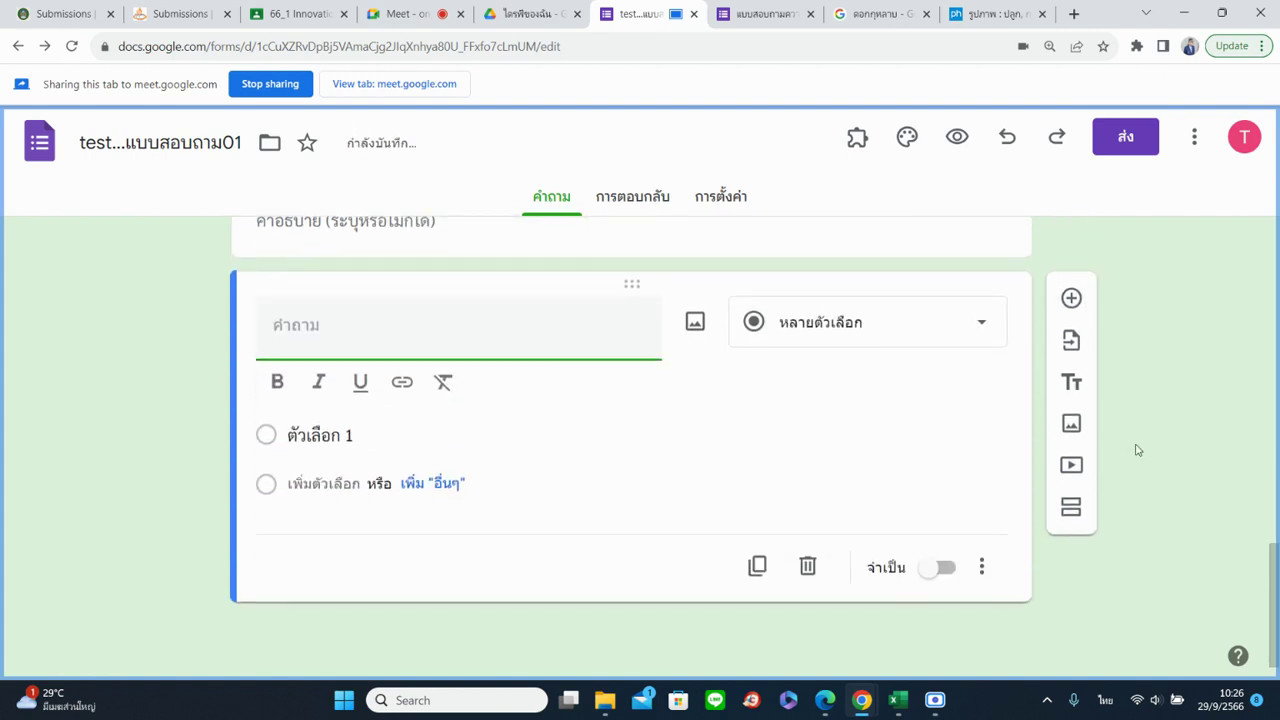
Title the section-2 question 'ระบุเพศ', fixing typos, and keep it as multiple choice
{"action": "type", "text": "ระเ"}
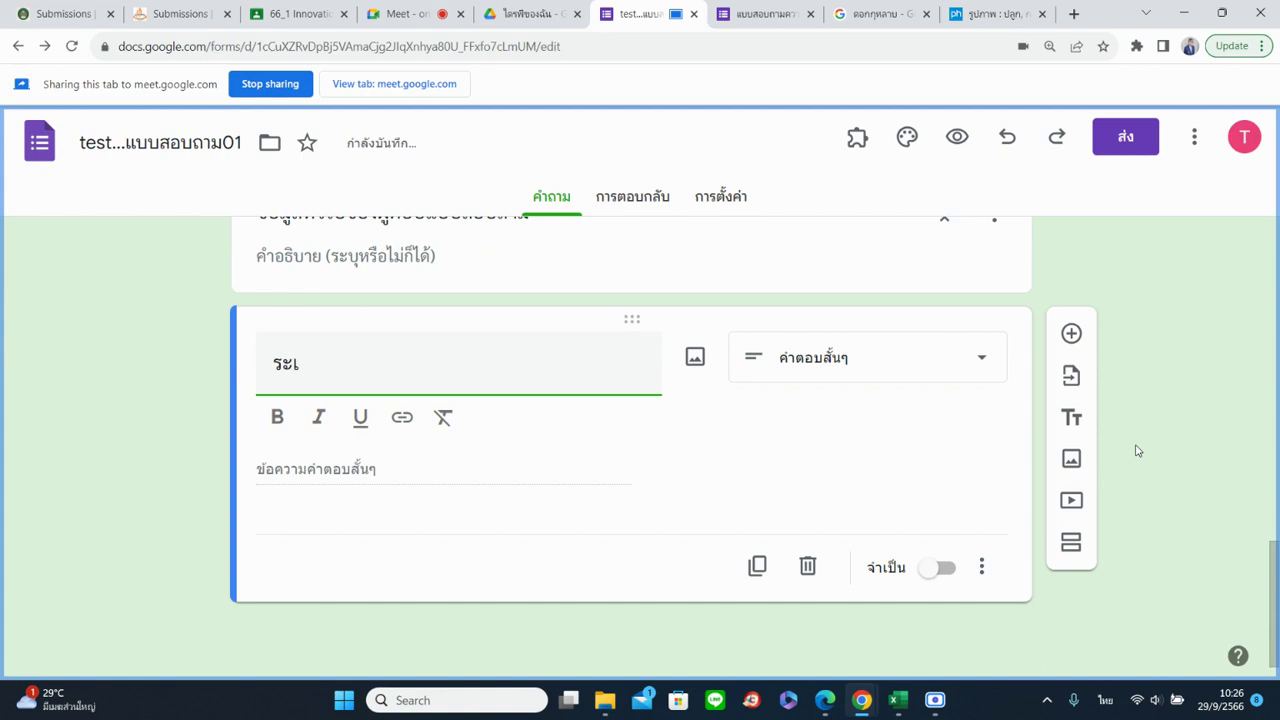
{"action": "type", "text": "พ"}
{"action": "key", "text": "BackSpace"}
{"action": "key", "text": "BackSpace"}
{"action": "type", "text": "บุศ"}
{"action": "key", "text": "BackSpace"}
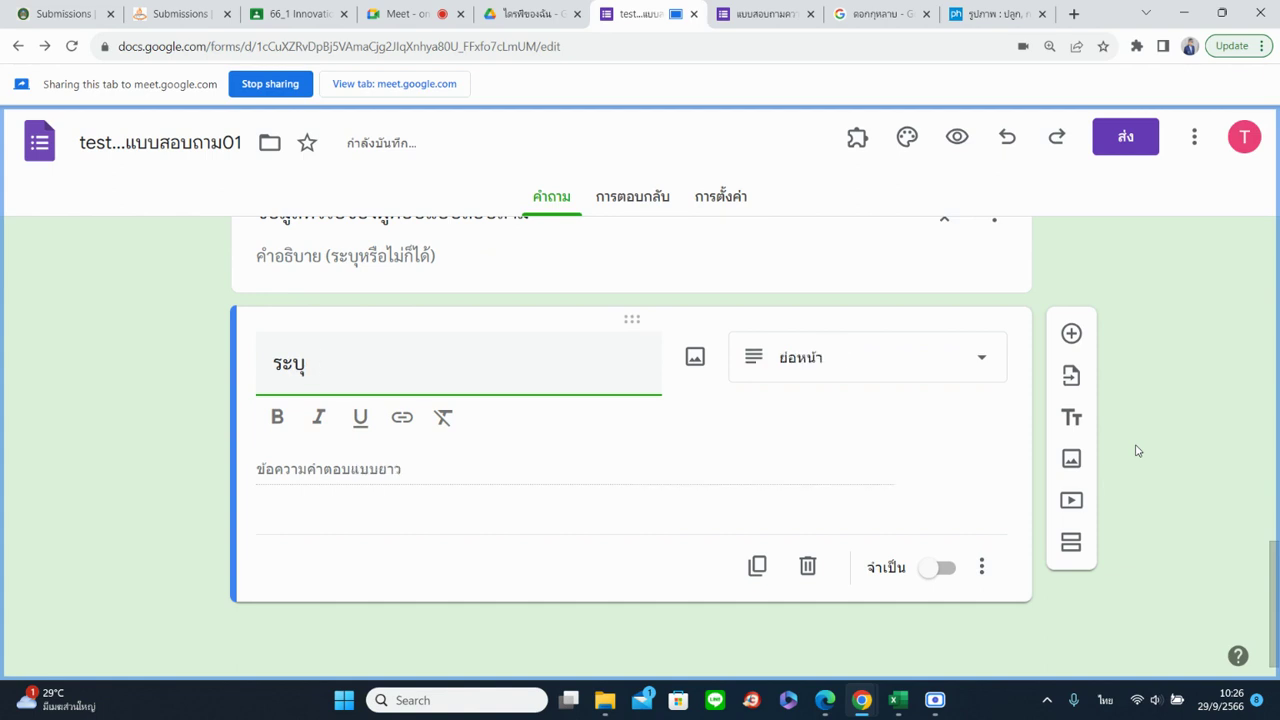
{"action": "type", "text": "เพศ"}
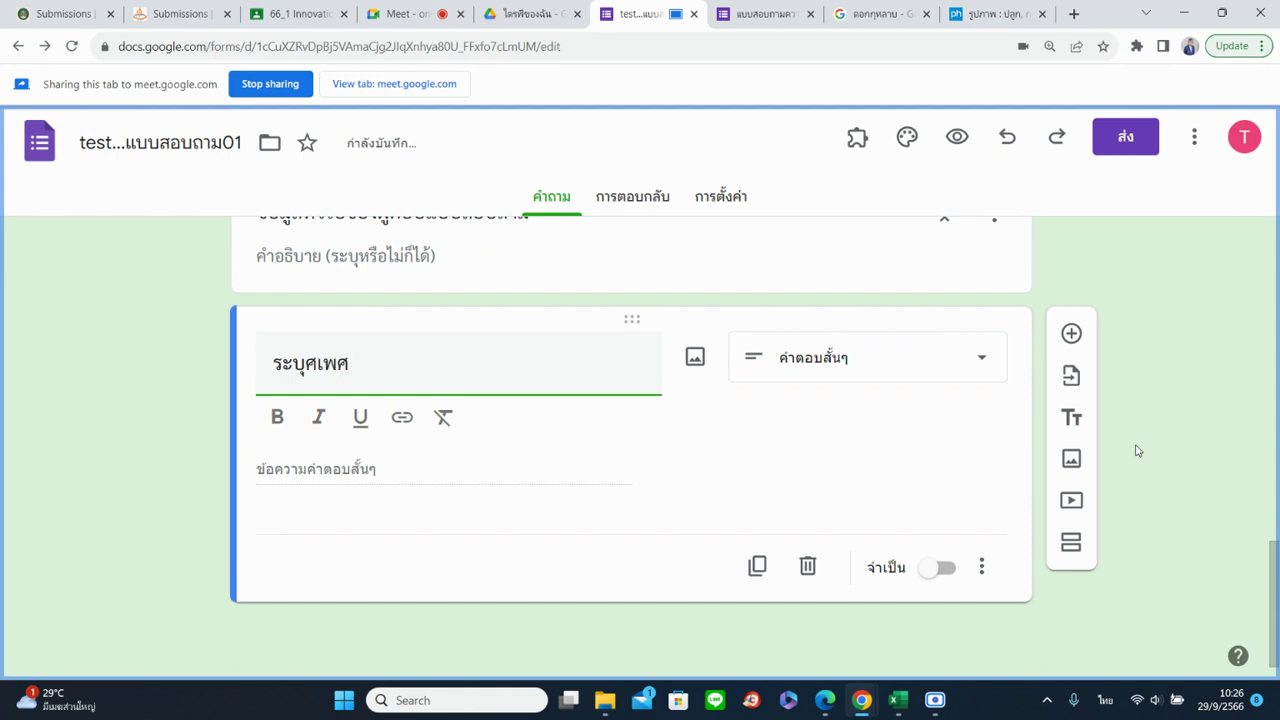
{"action": "left_click", "coordinate": [804, 440]}
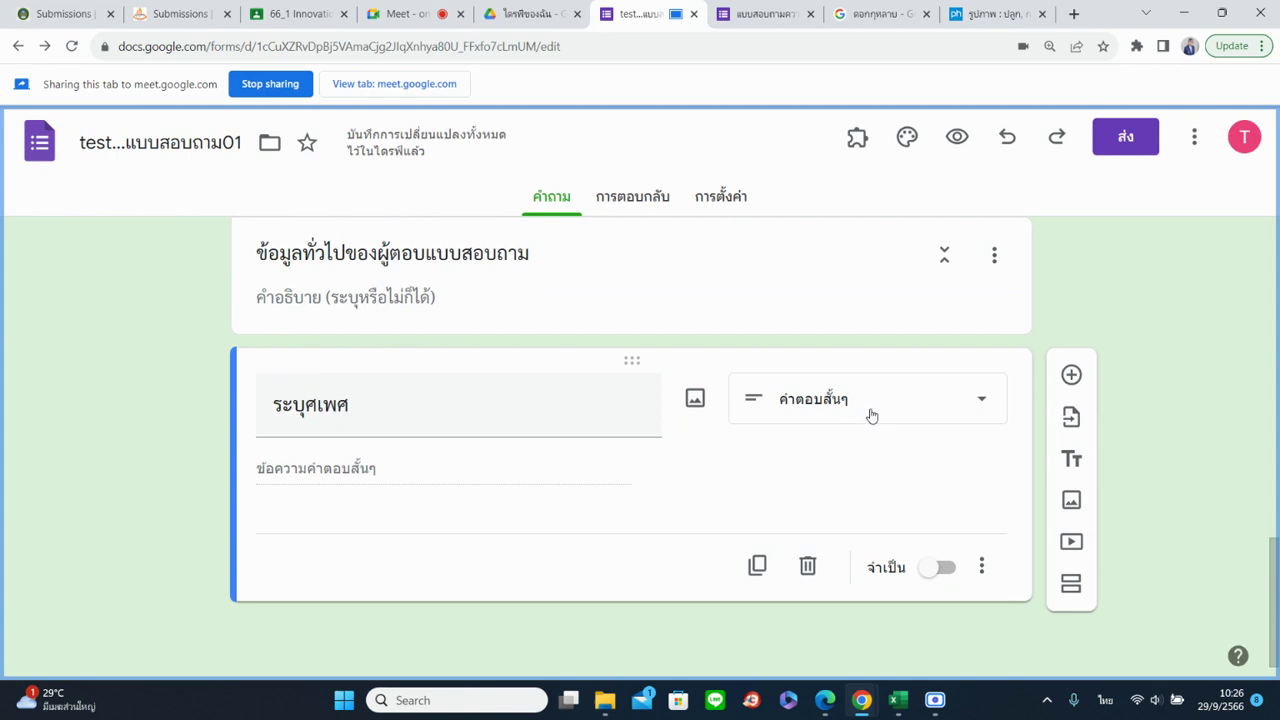
{"action": "left_click", "coordinate": [317, 405]}
{"action": "left_click", "coordinate": [317, 405]}
{"action": "key", "text": "BackSpace"}
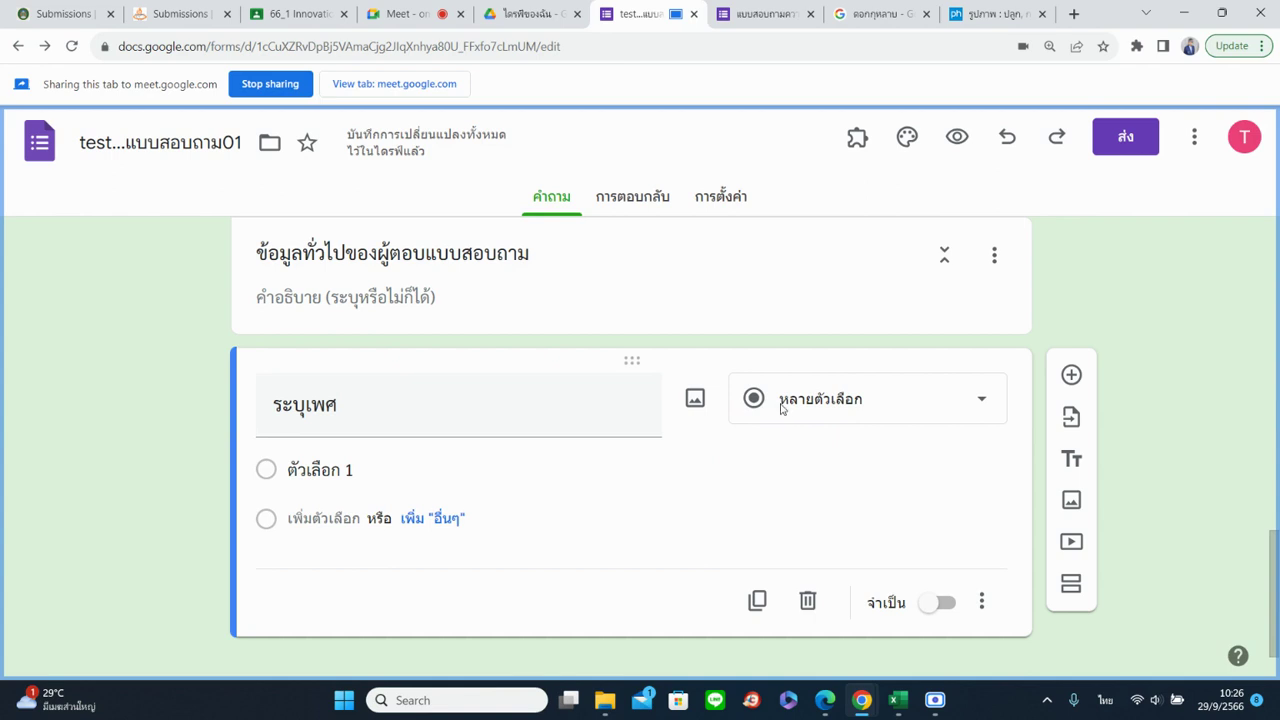
{"action": "left_click", "coordinate": [781, 410]}
{"action": "scroll", "coordinate": [840, 465], "scroll_direction": "down", "scroll_amount": 1}
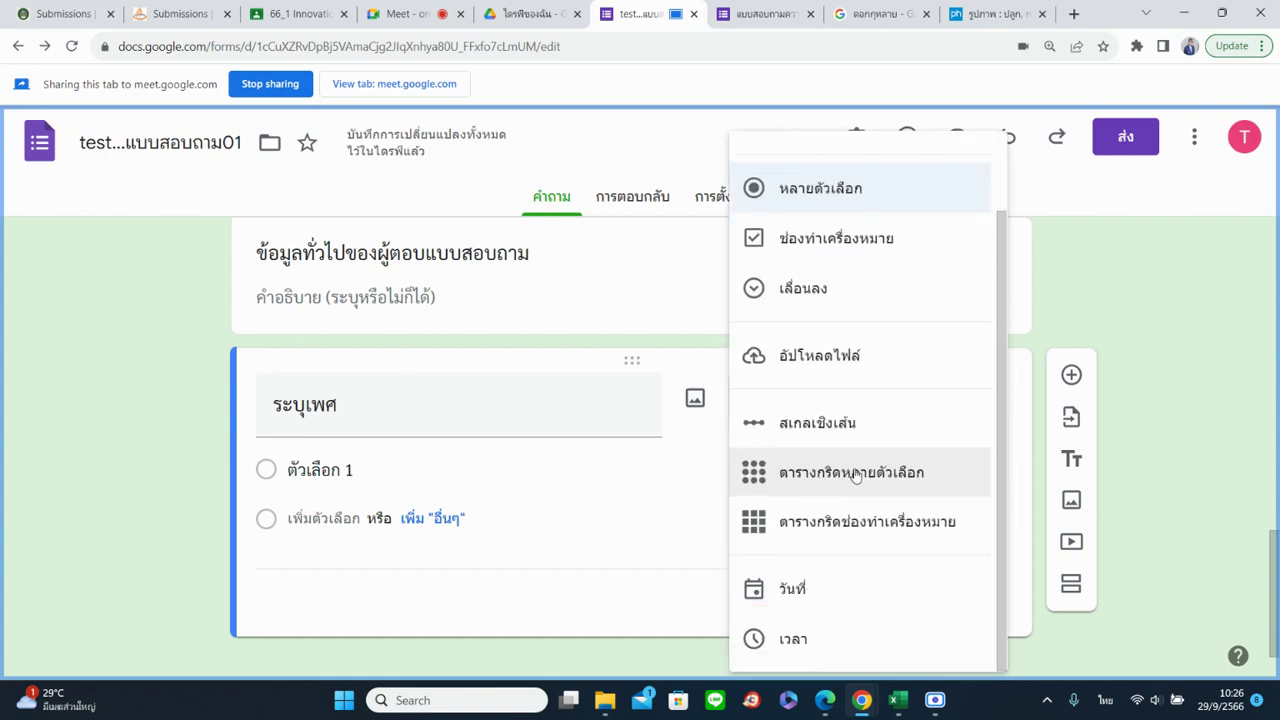
{"action": "scroll", "coordinate": [830, 500], "scroll_direction": "up", "scroll_amount": 1}
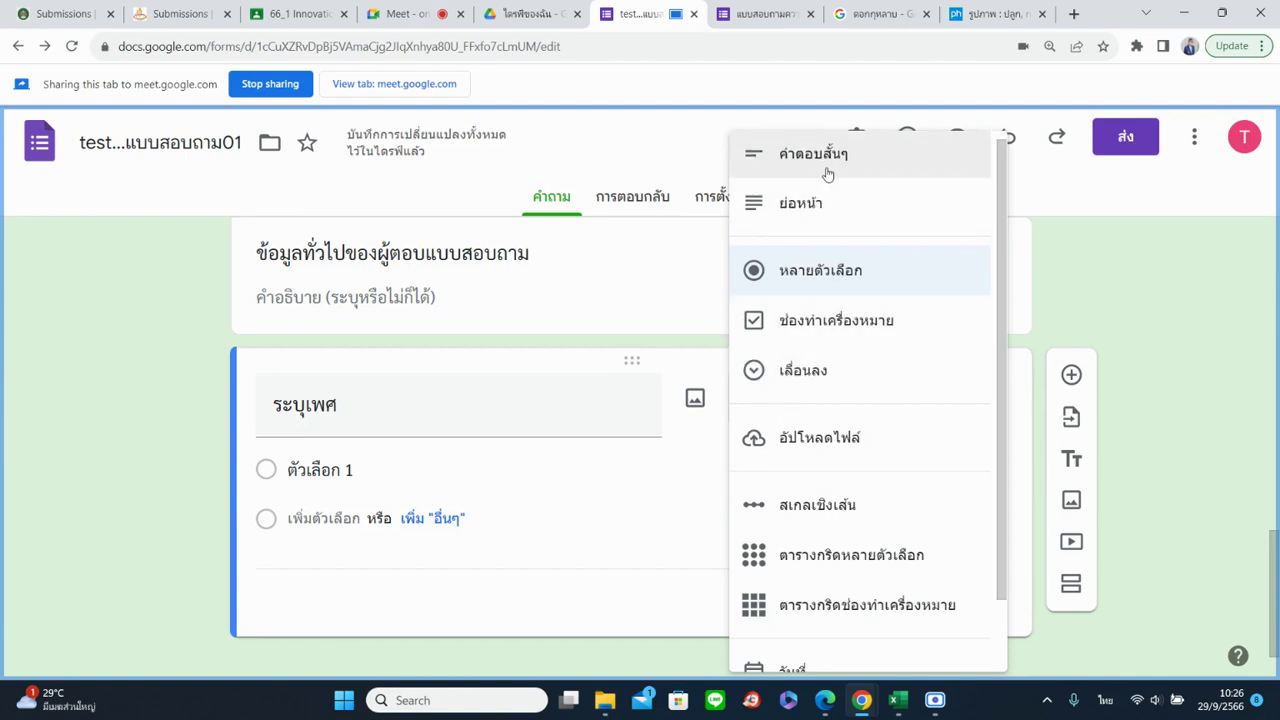
{"action": "left_click", "coordinate": [857, 170]}
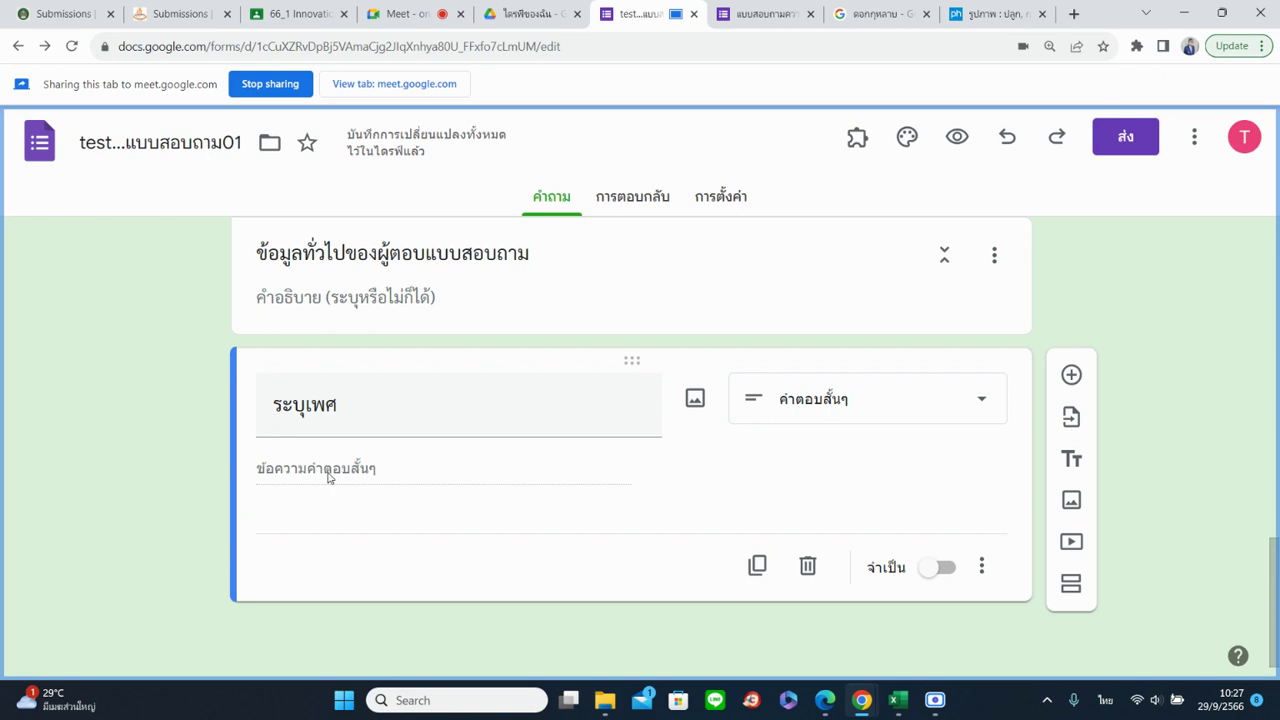
{"action": "left_click", "coordinate": [850, 399]}
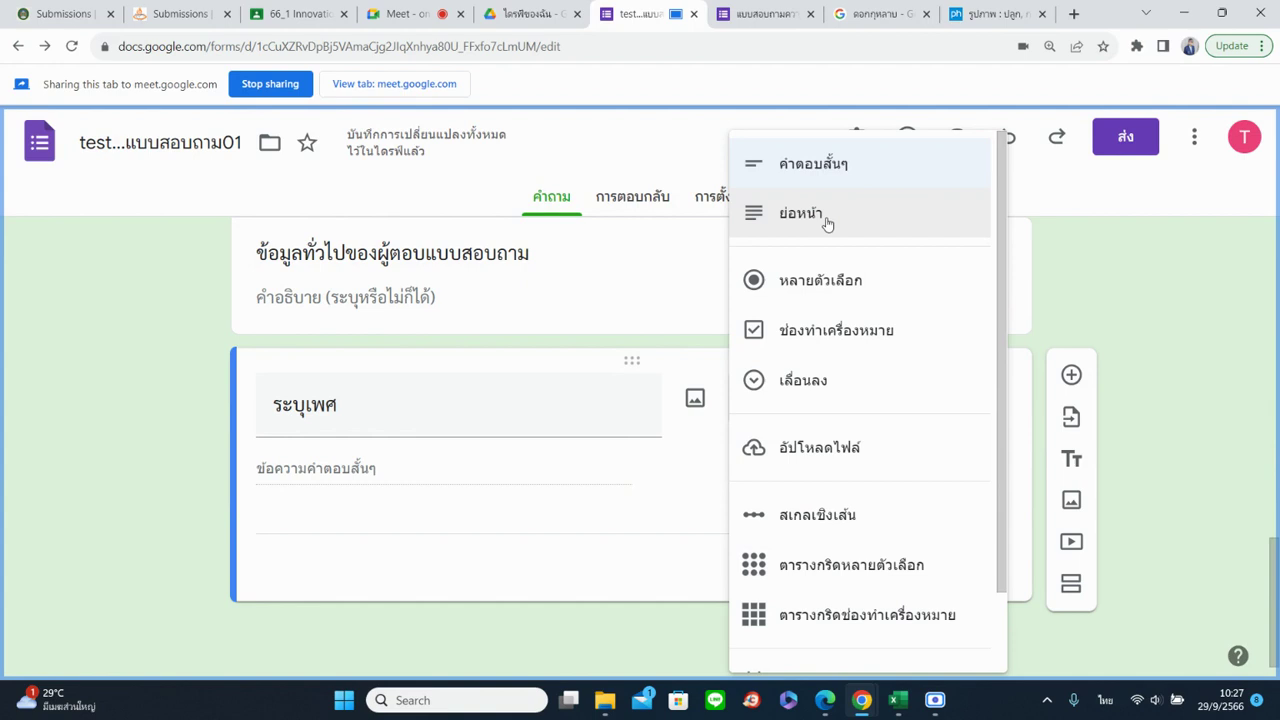
{"action": "left_click", "coordinate": [842, 282]}
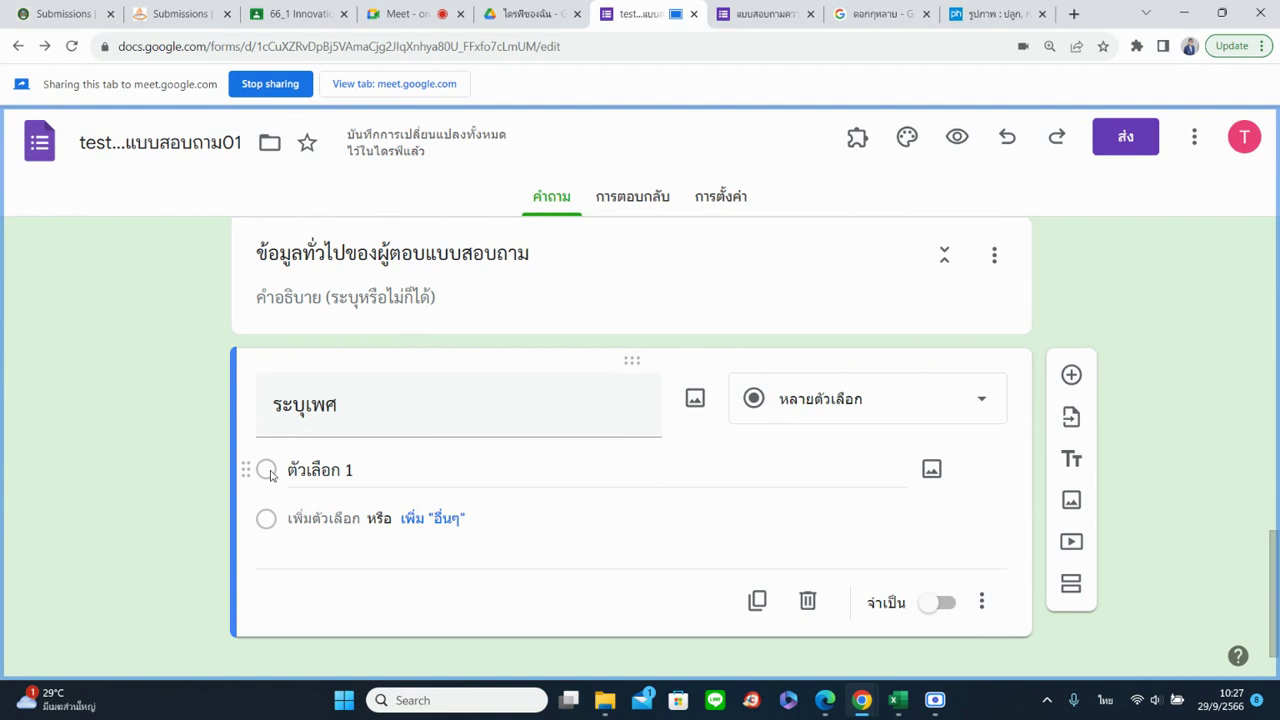
{"action": "left_click", "coordinate": [800, 408]}
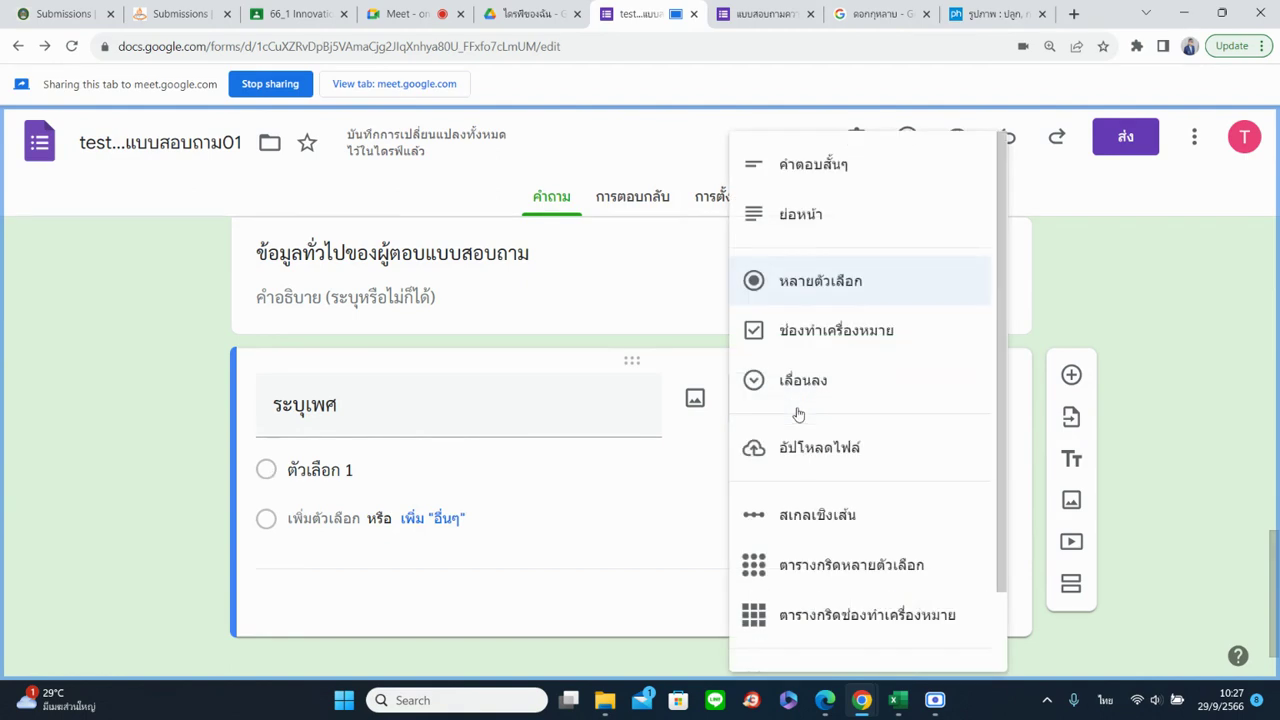
{"action": "left_click", "coordinate": [805, 338]}
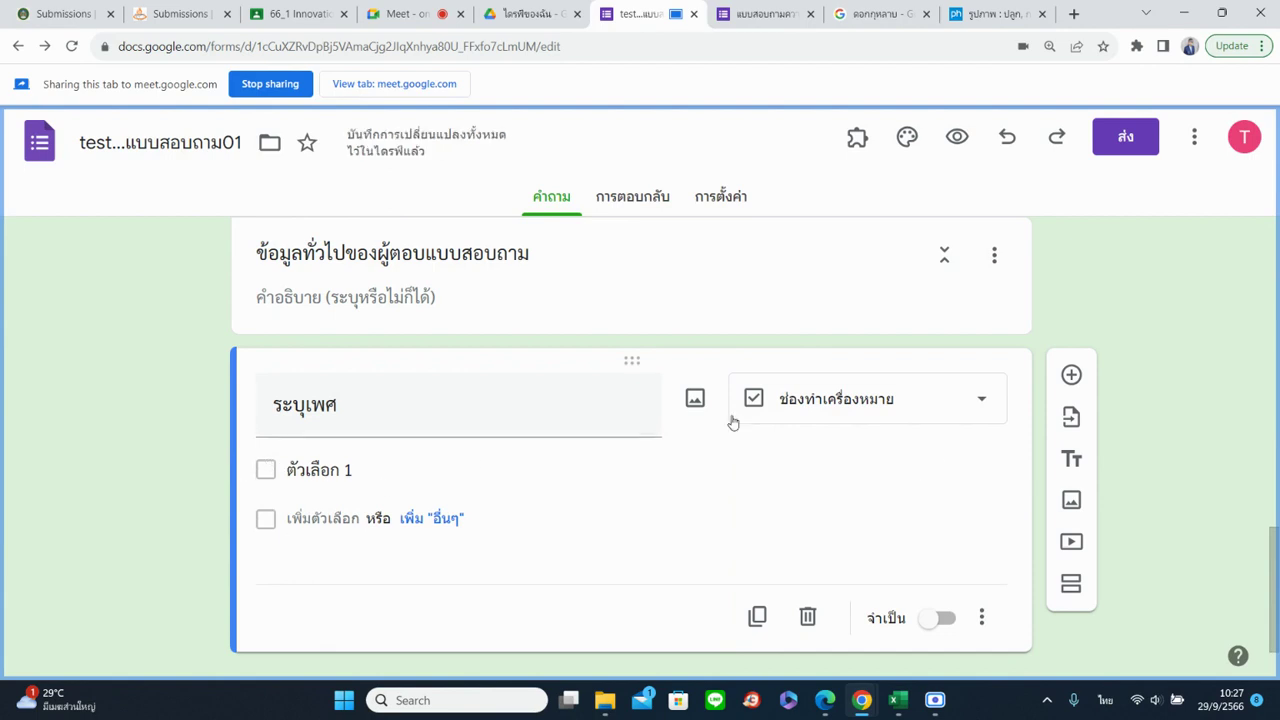
{"action": "left_click", "coordinate": [864, 406]}
{"action": "left_click", "coordinate": [857, 387]}
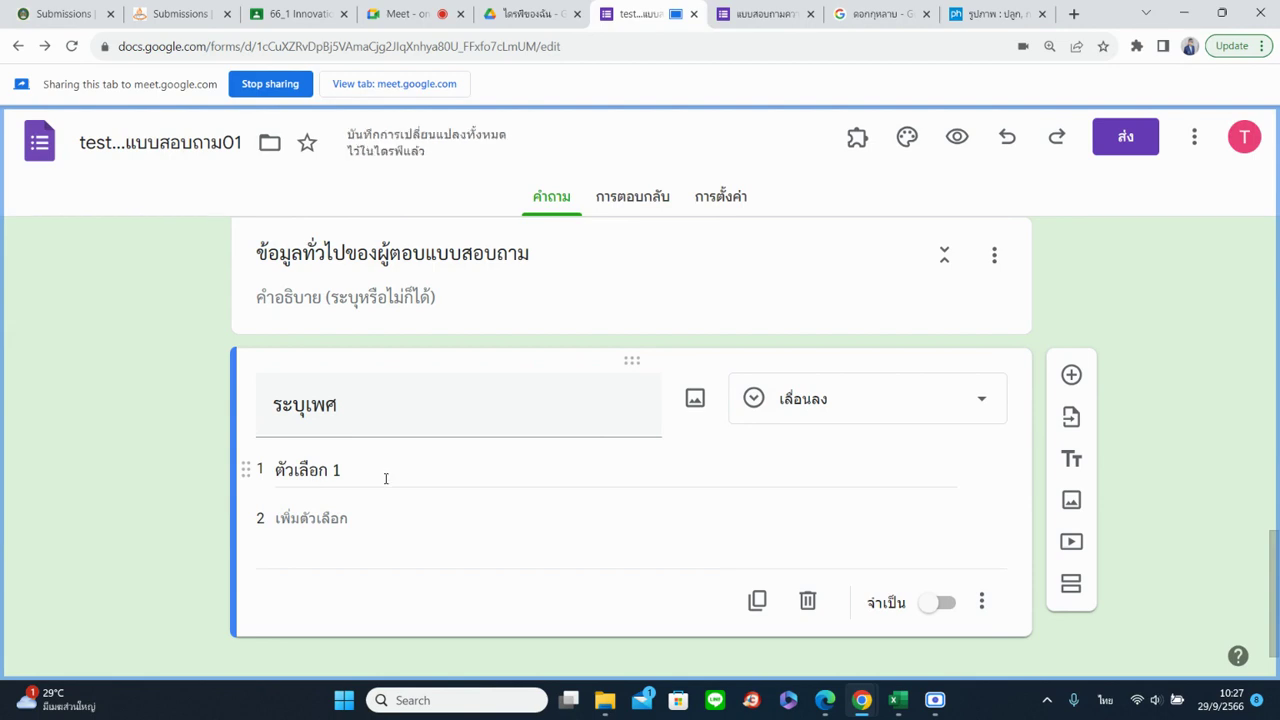
{"action": "left_click", "coordinate": [797, 421]}
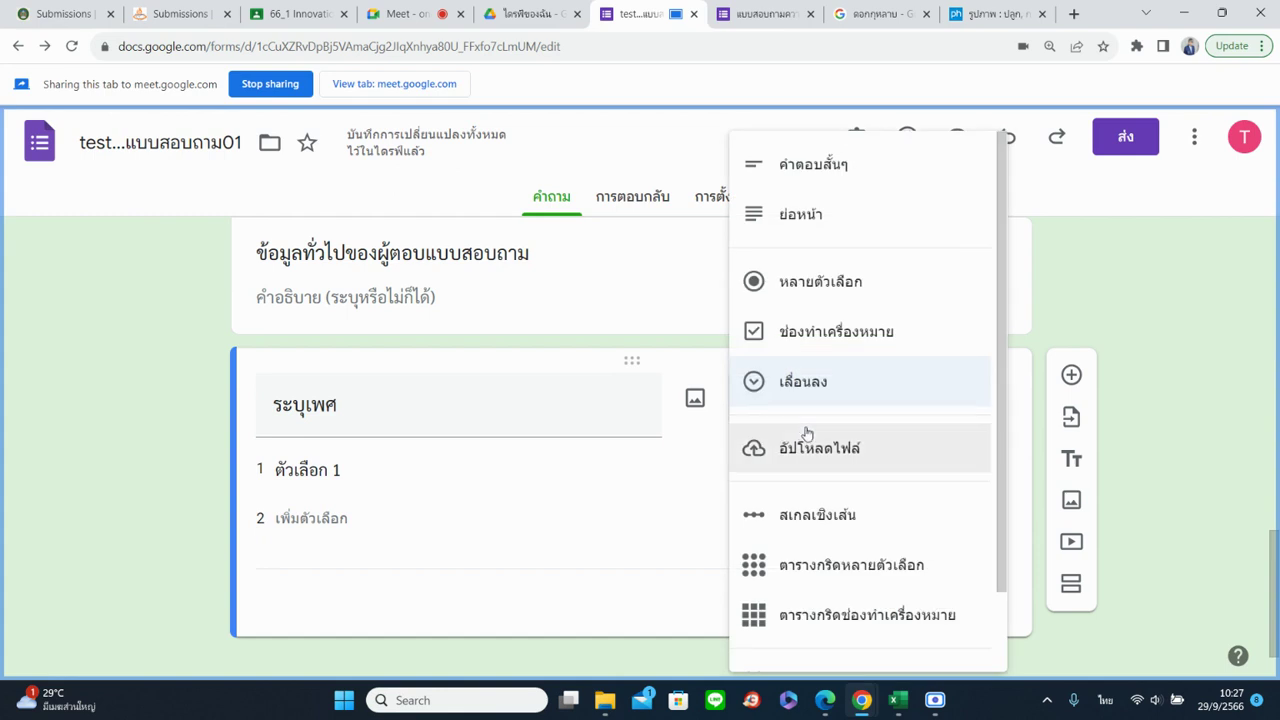
{"action": "scroll", "coordinate": [855, 533], "scroll_direction": "down", "scroll_amount": 1}
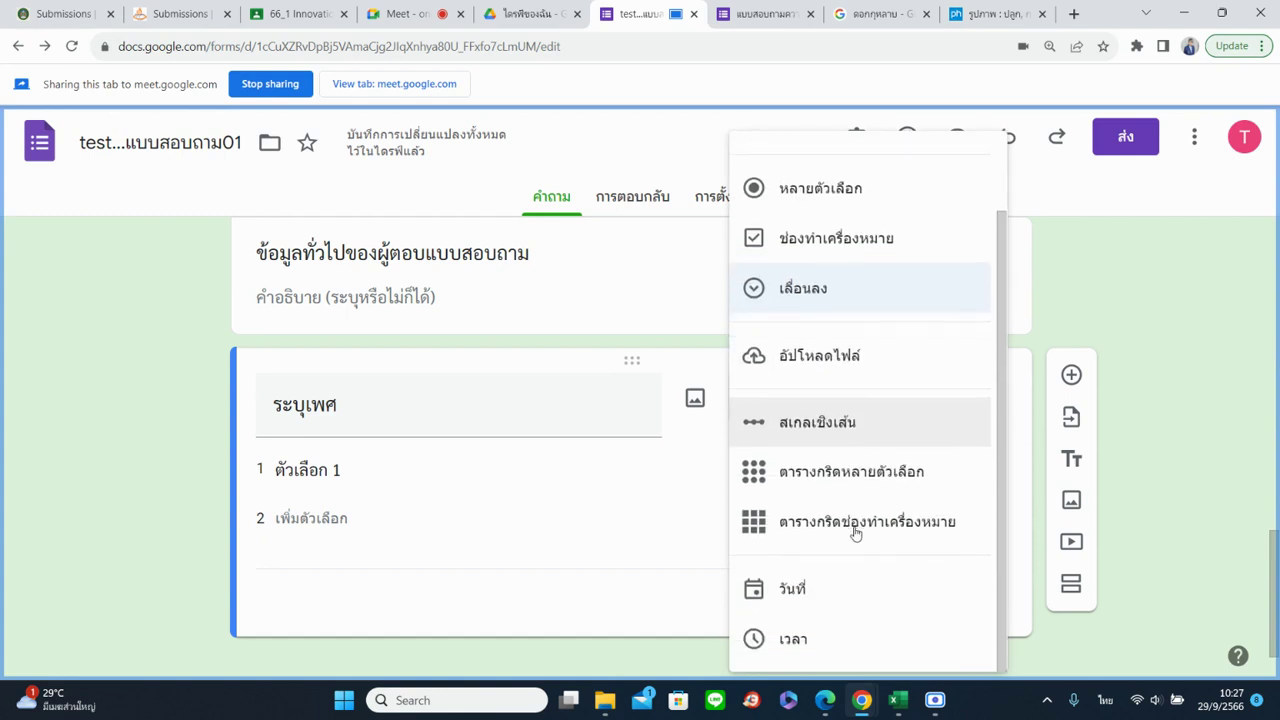
{"action": "left_click", "coordinate": [152, 455]}
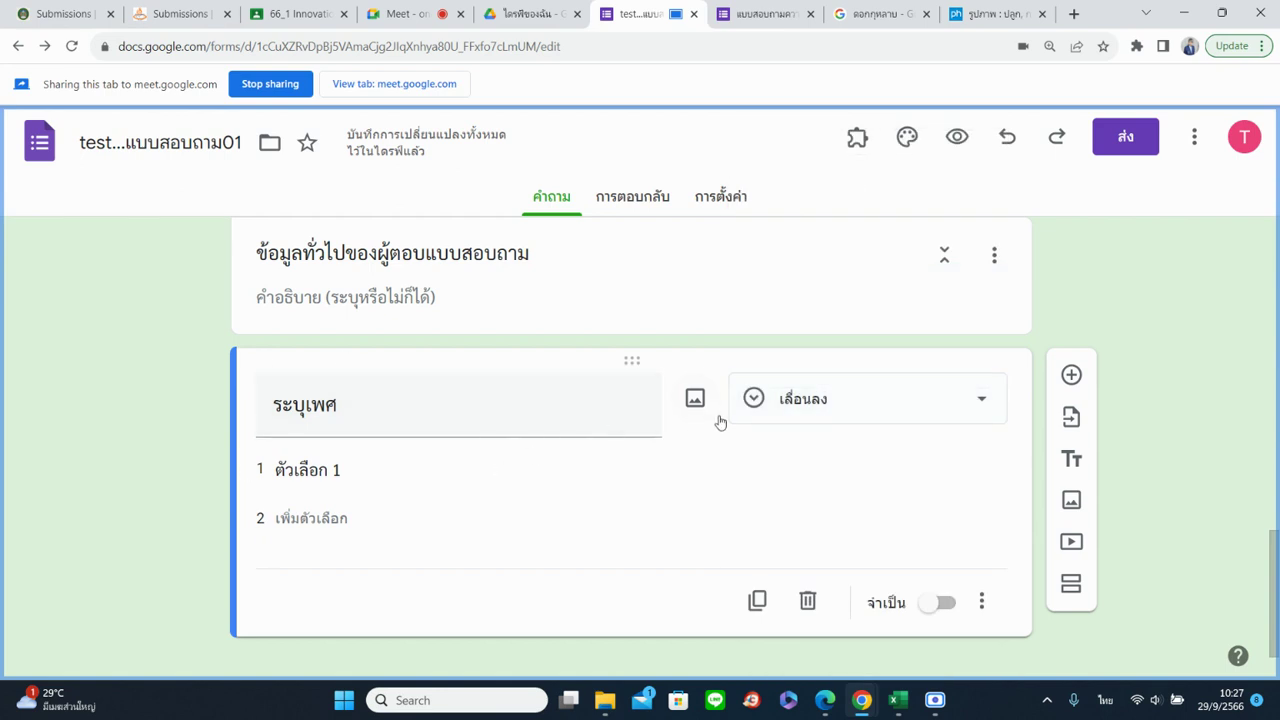
{"action": "left_click", "coordinate": [781, 418]}
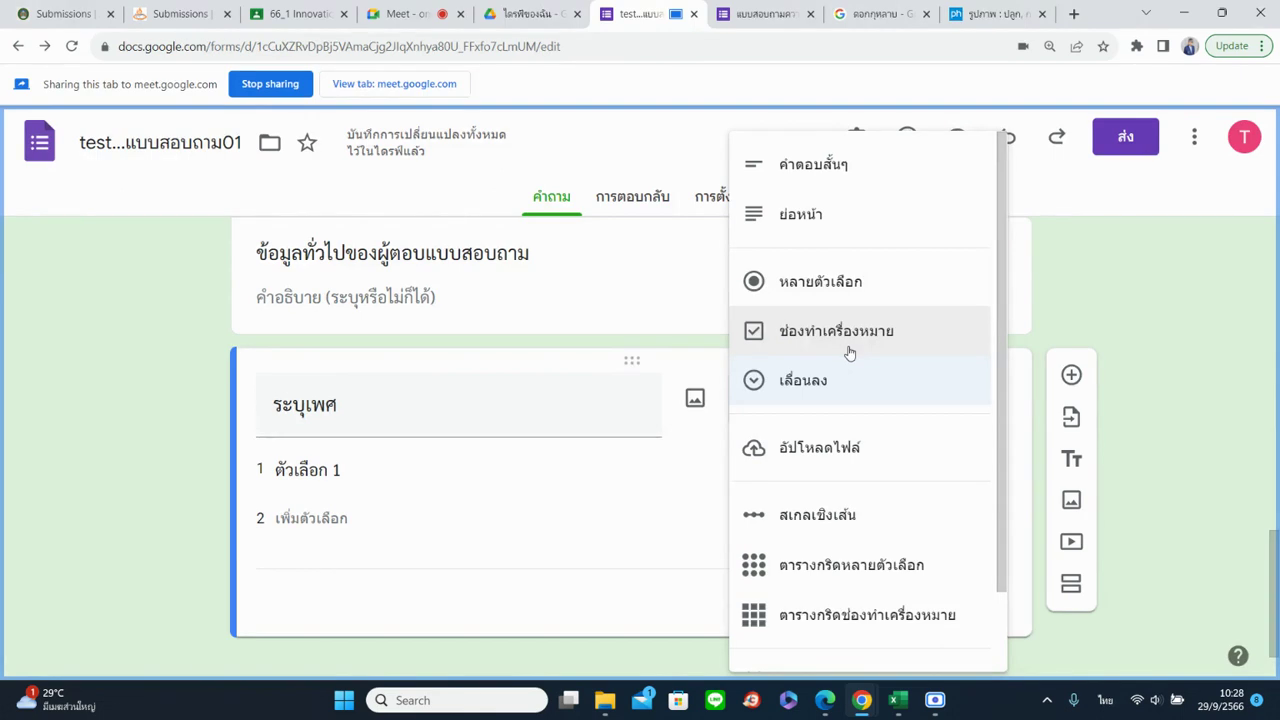
{"action": "left_click", "coordinate": [822, 282]}
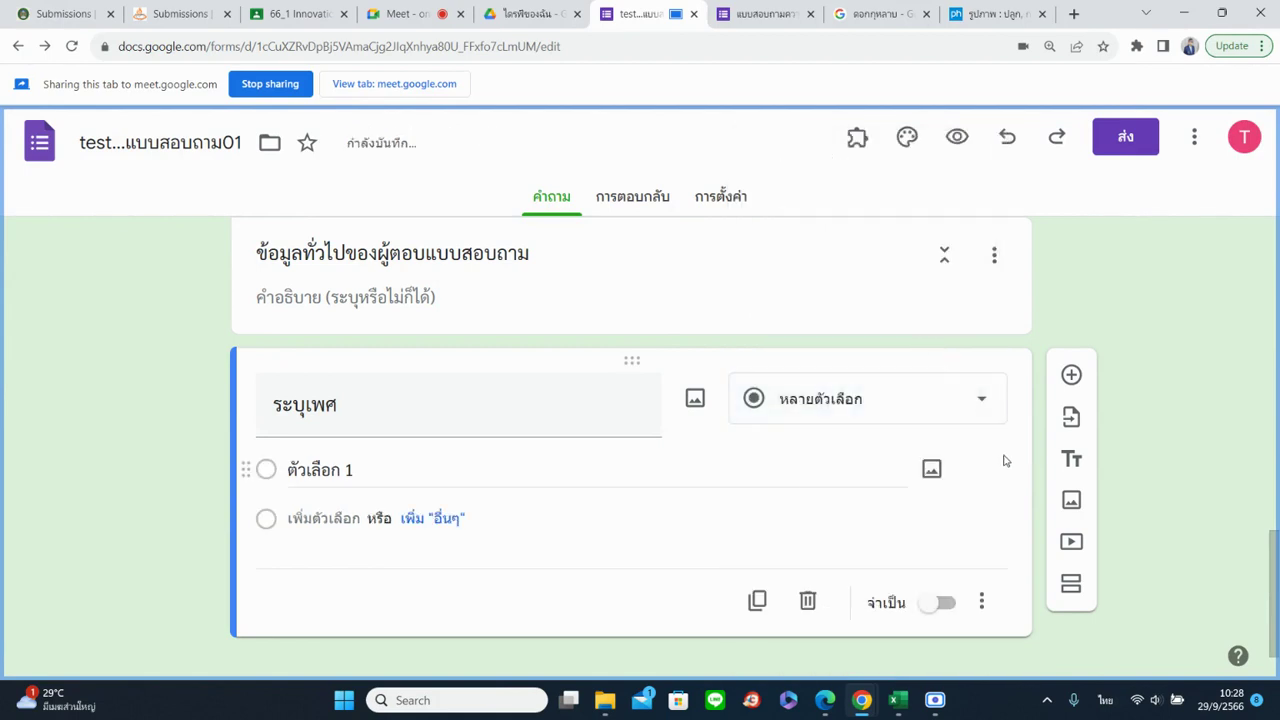
Enter หญิง and ชาย as the first two answer choices
{"action": "left_click", "coordinate": [443, 480]}
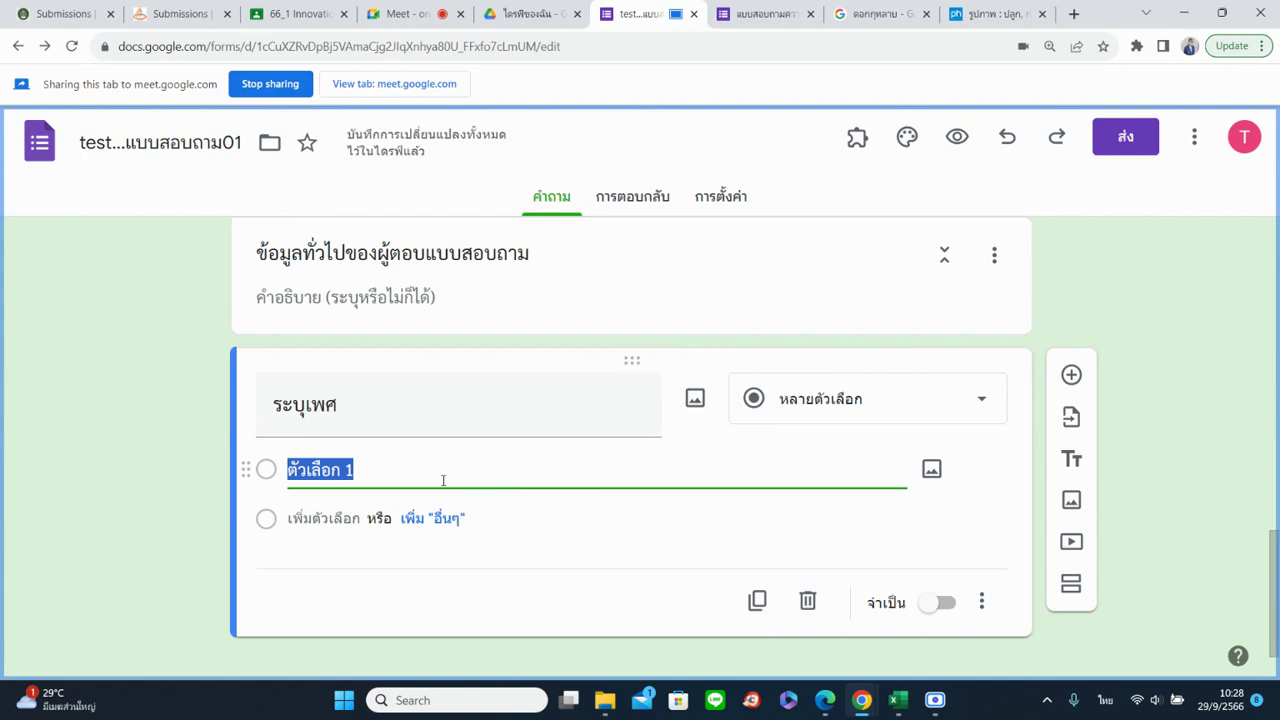
{"action": "type", "text": "ห"}
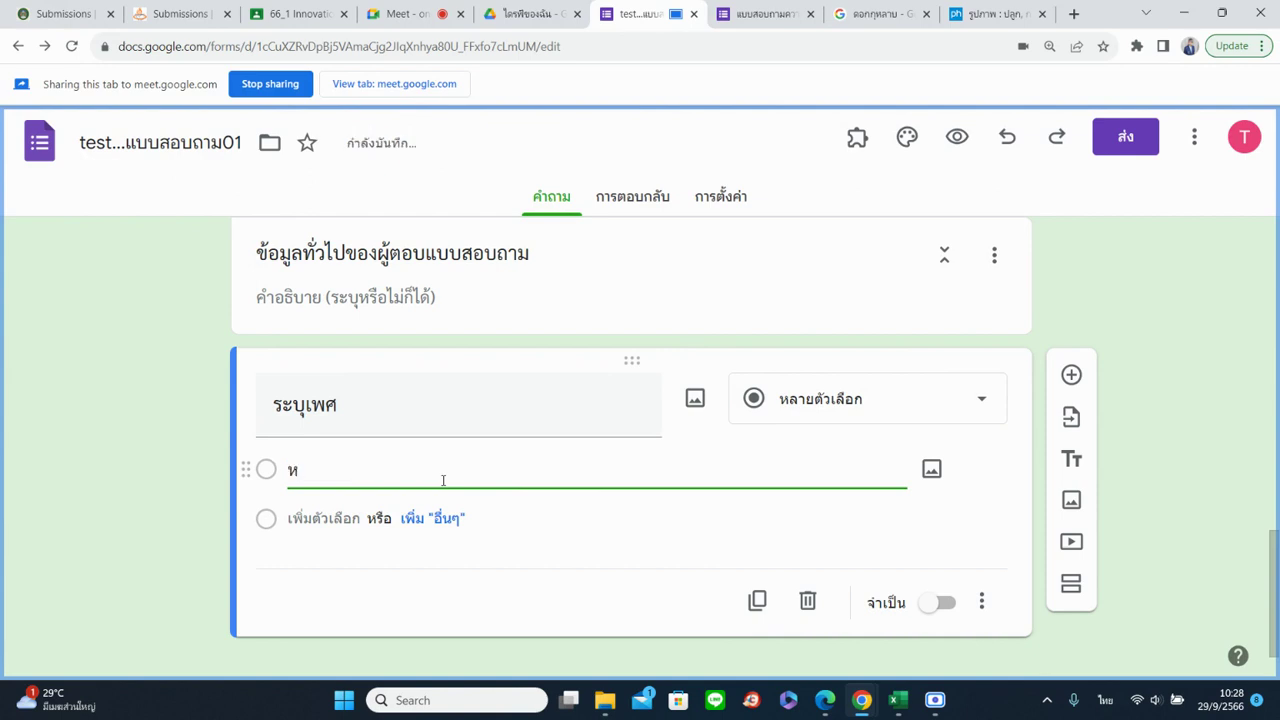
{"action": "type", "text": "ญิง"}
{"action": "key", "text": "Return"}
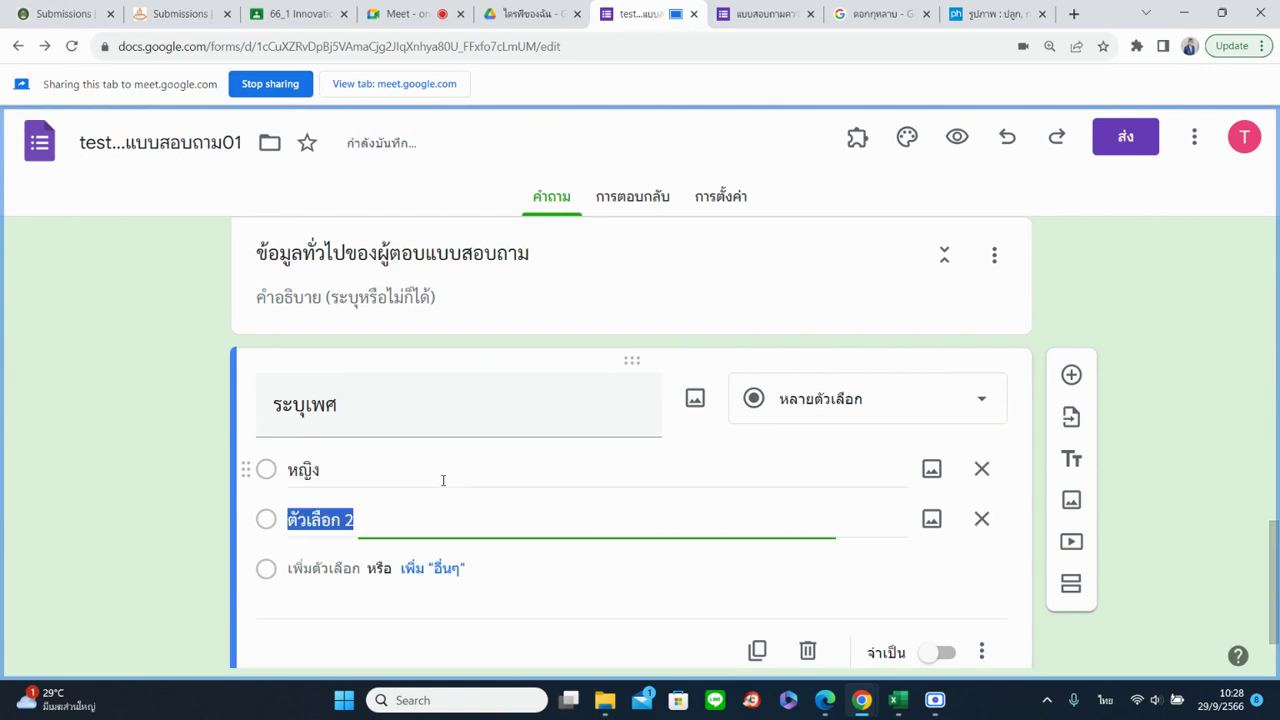
{"action": "type", "text": "ชาย"}
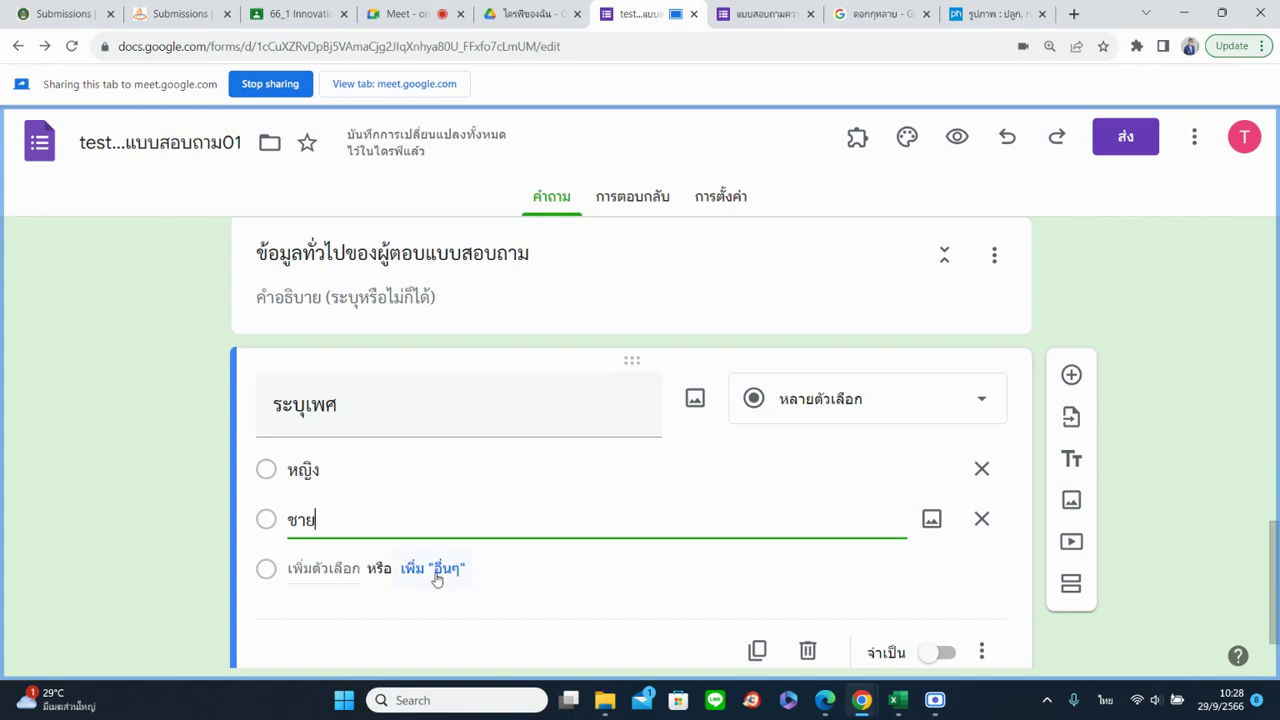
Add placeholder choices ตัวเลือก 3 and ตัวเลือก 4, then delete both
{"action": "left_click", "coordinate": [303, 569]}
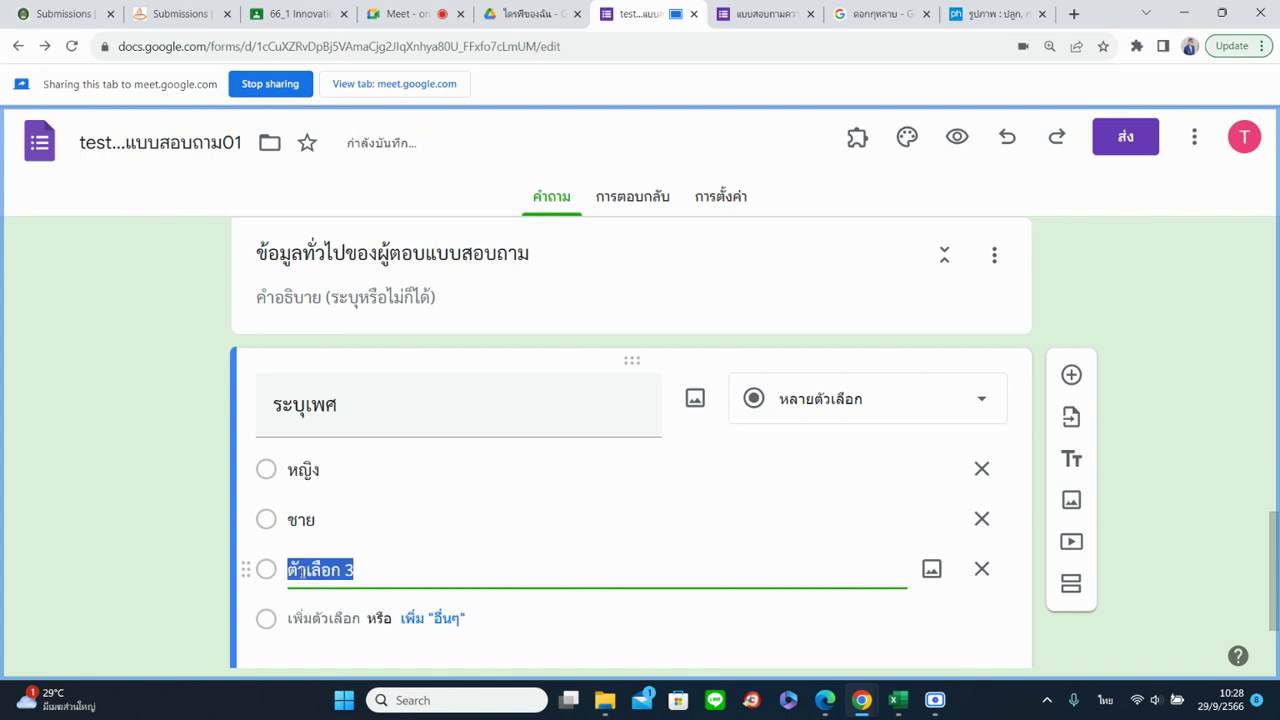
{"action": "left_click", "coordinate": [310, 617]}
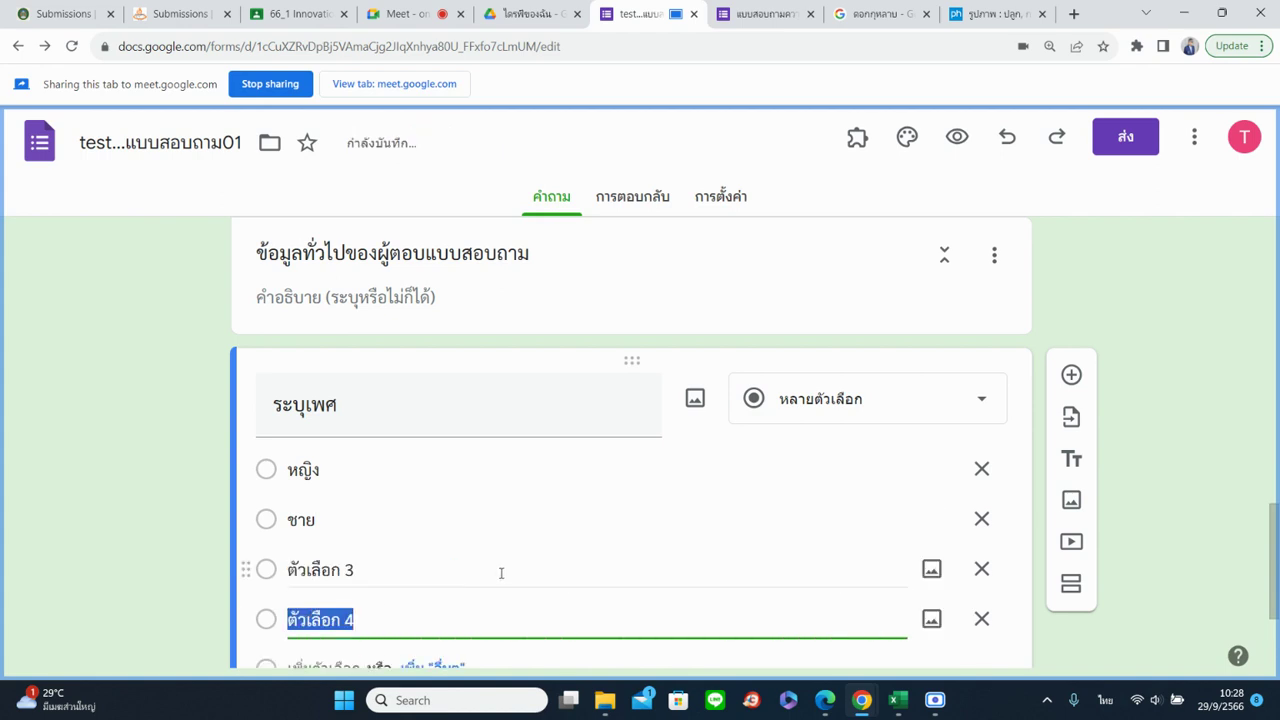
{"action": "scroll", "coordinate": [480, 530], "scroll_direction": "down", "scroll_amount": 2}
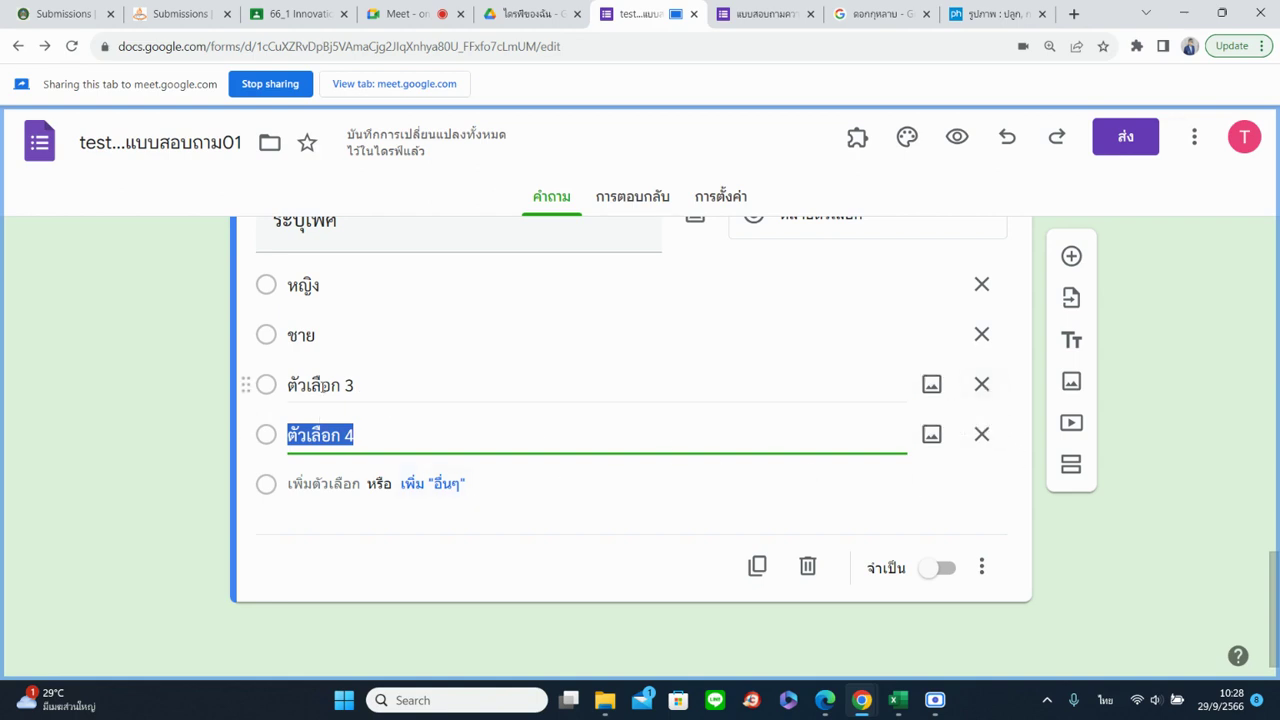
{"action": "left_click", "coordinate": [323, 386]}
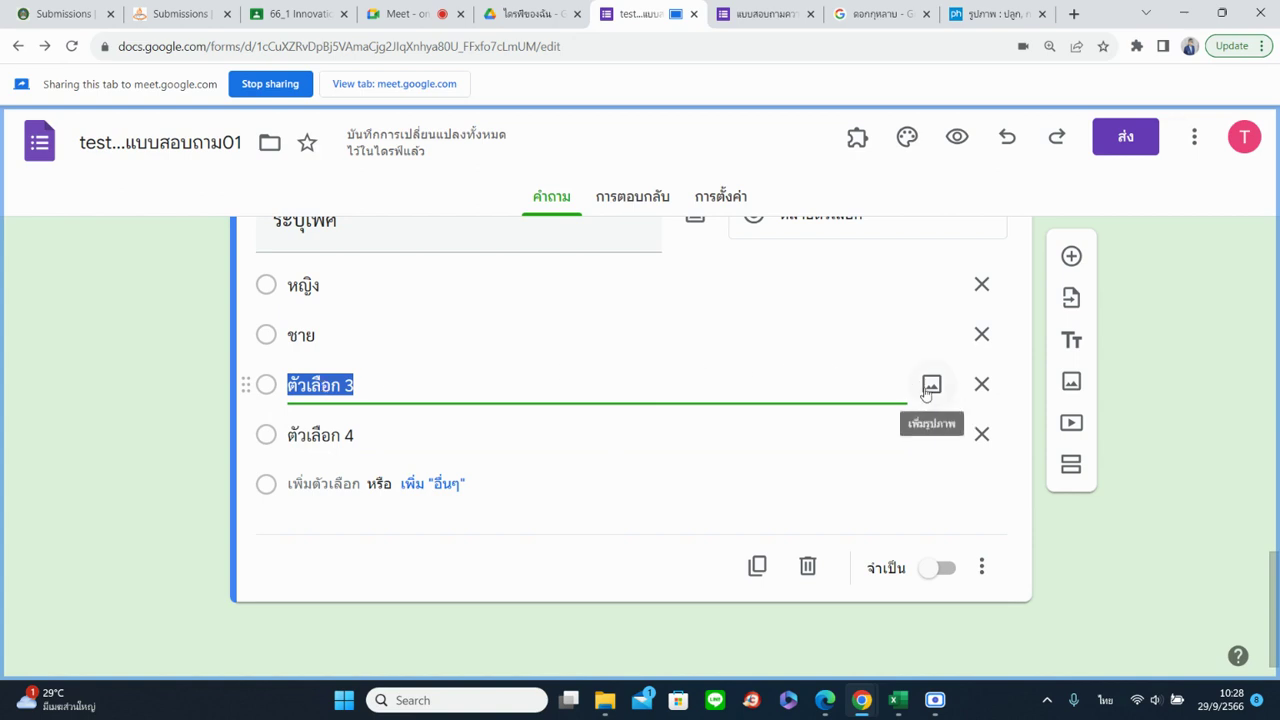
{"action": "left_click", "coordinate": [981, 386]}
{"action": "left_click", "coordinate": [946, 435]}
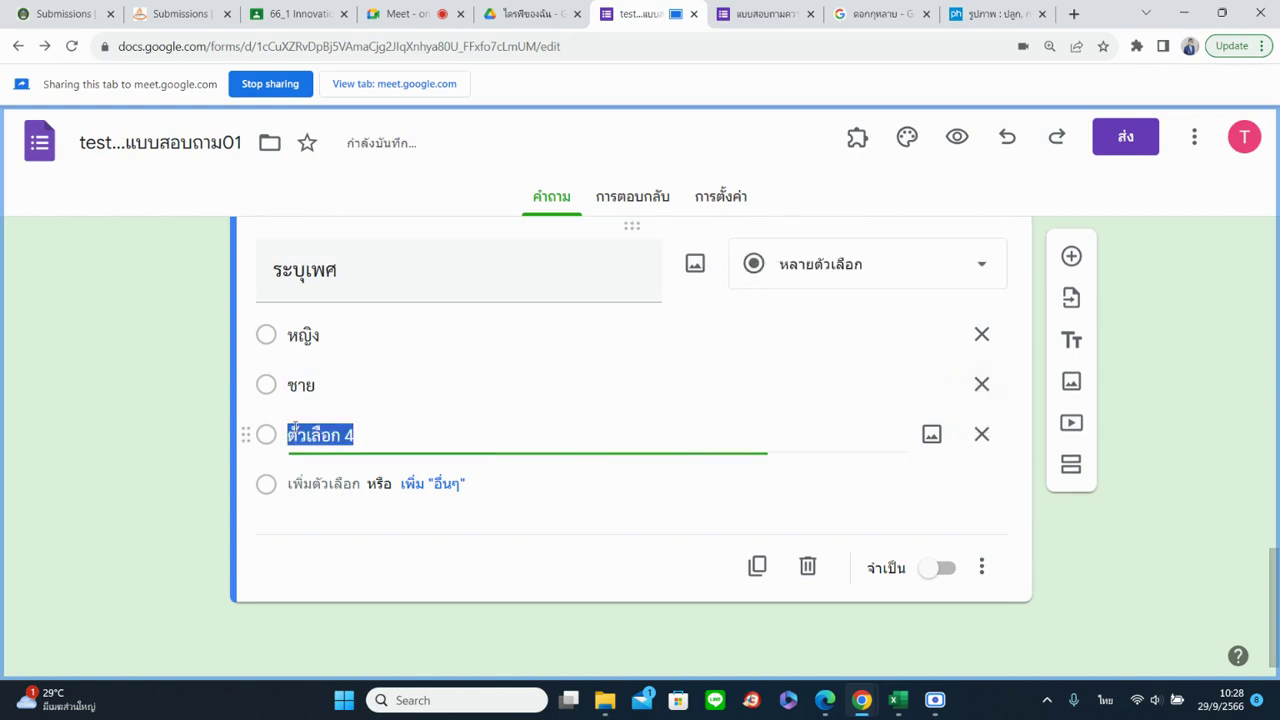
{"action": "left_click", "coordinate": [981, 434]}
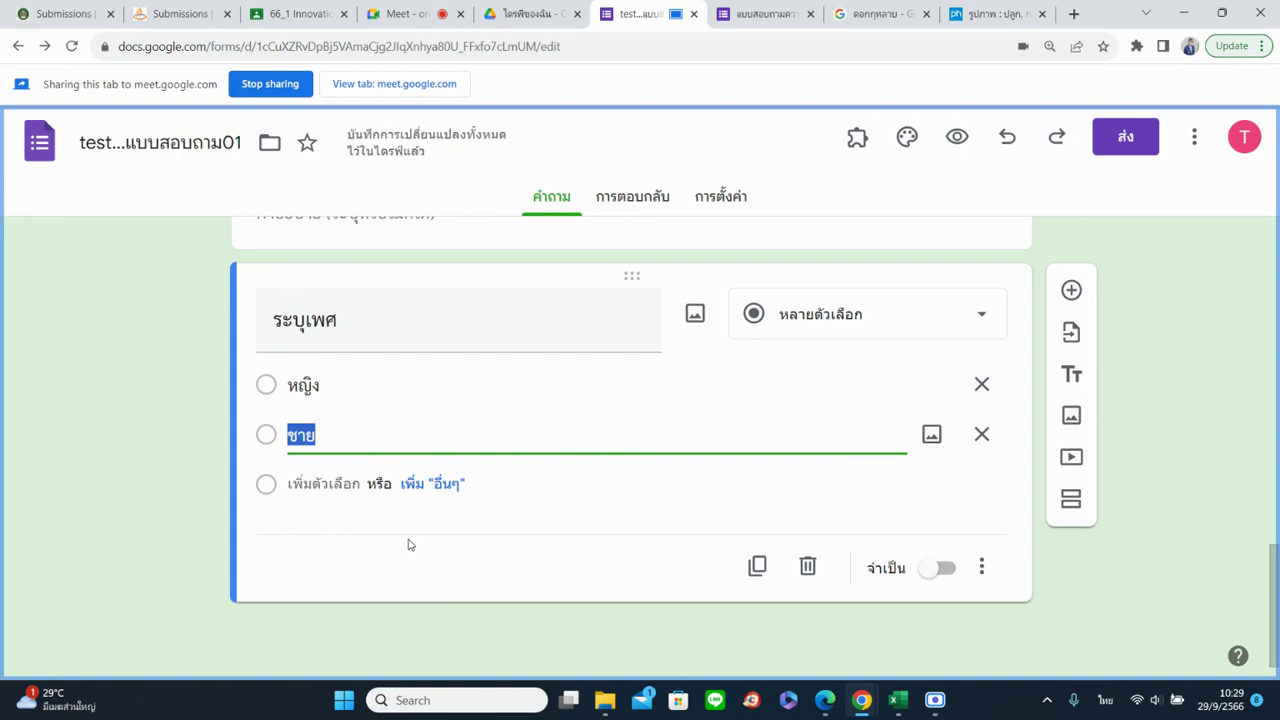
Add an 'Other' choice and remove it again, leaving only หญิง and ชาย
{"action": "left_click", "coordinate": [421, 486]}
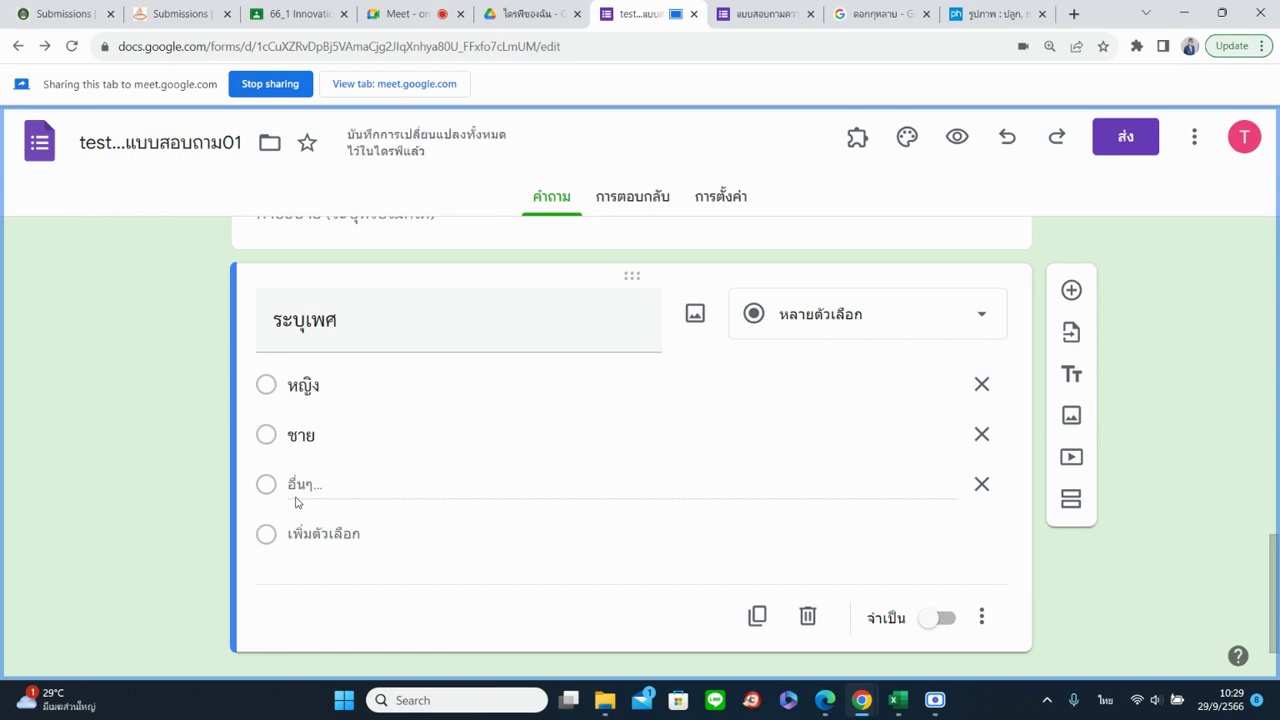
{"action": "left_click", "coordinate": [983, 486]}
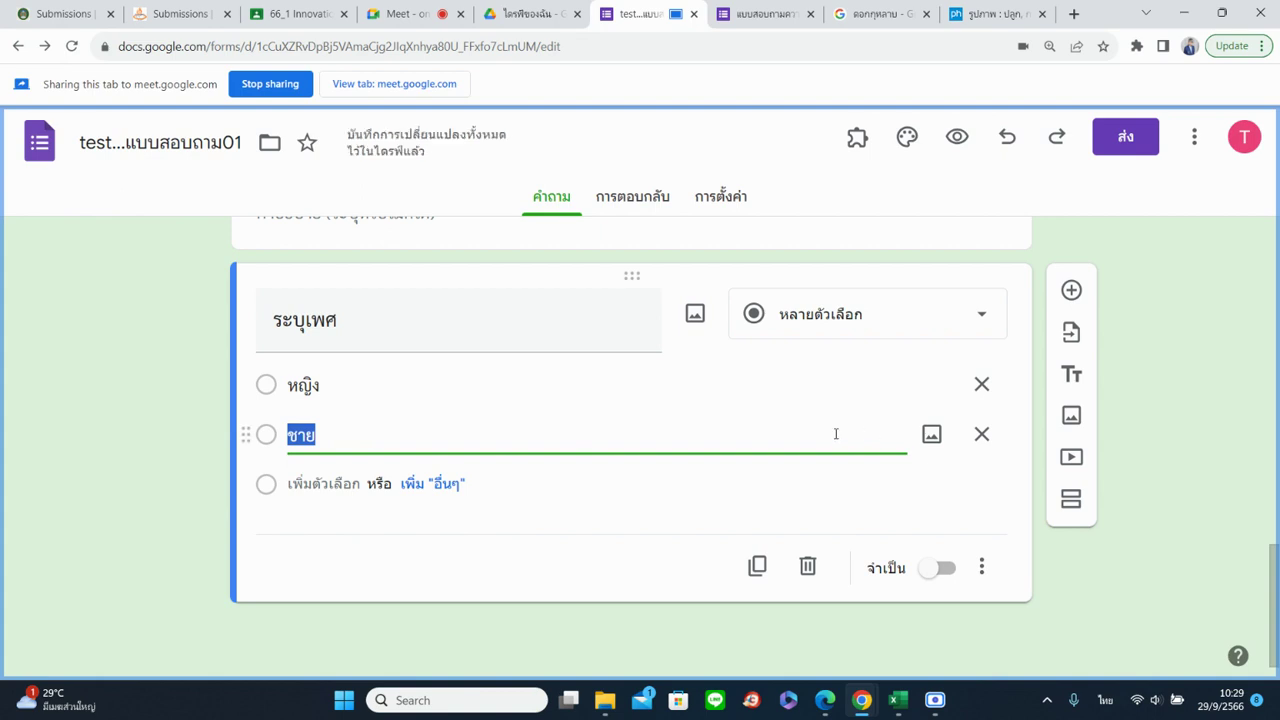
{"action": "left_click", "coordinate": [551, 390]}
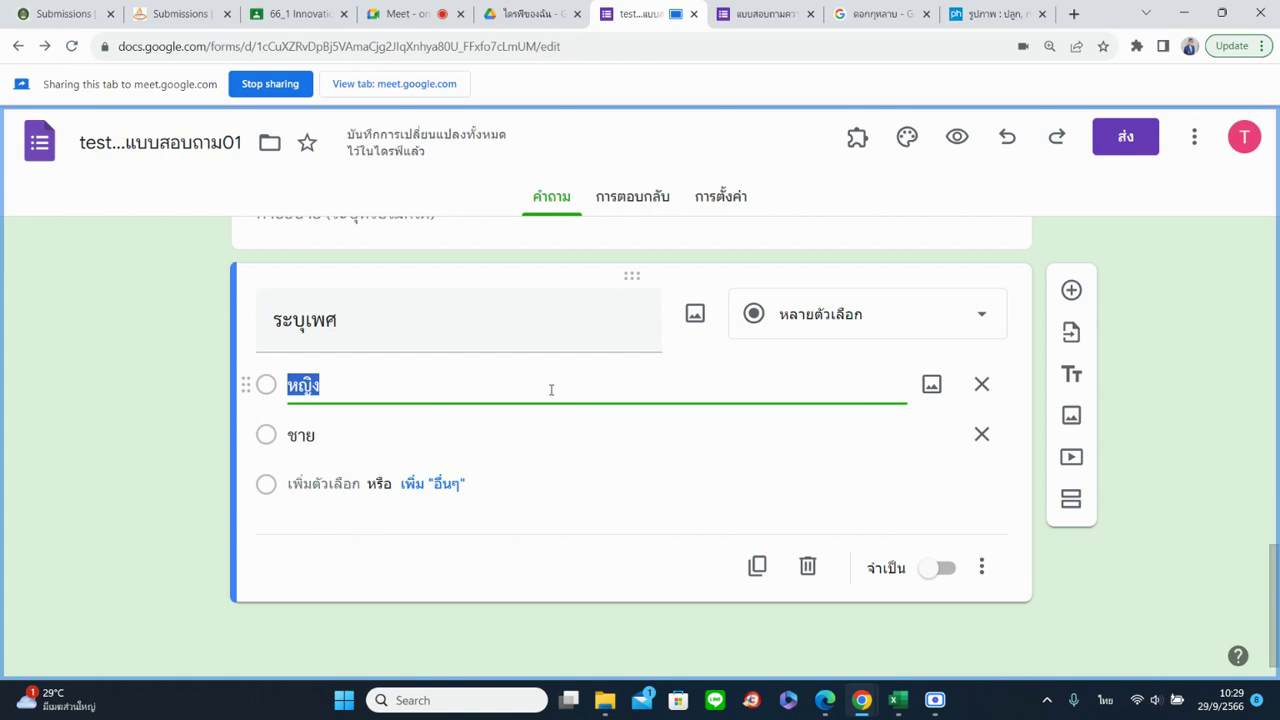
{"action": "left_click", "coordinate": [397, 373]}
Insert a glowing female-symbol image from a Google Images search for 'เพศหญิง' under หญิง
{"action": "left_click", "coordinate": [928, 388]}
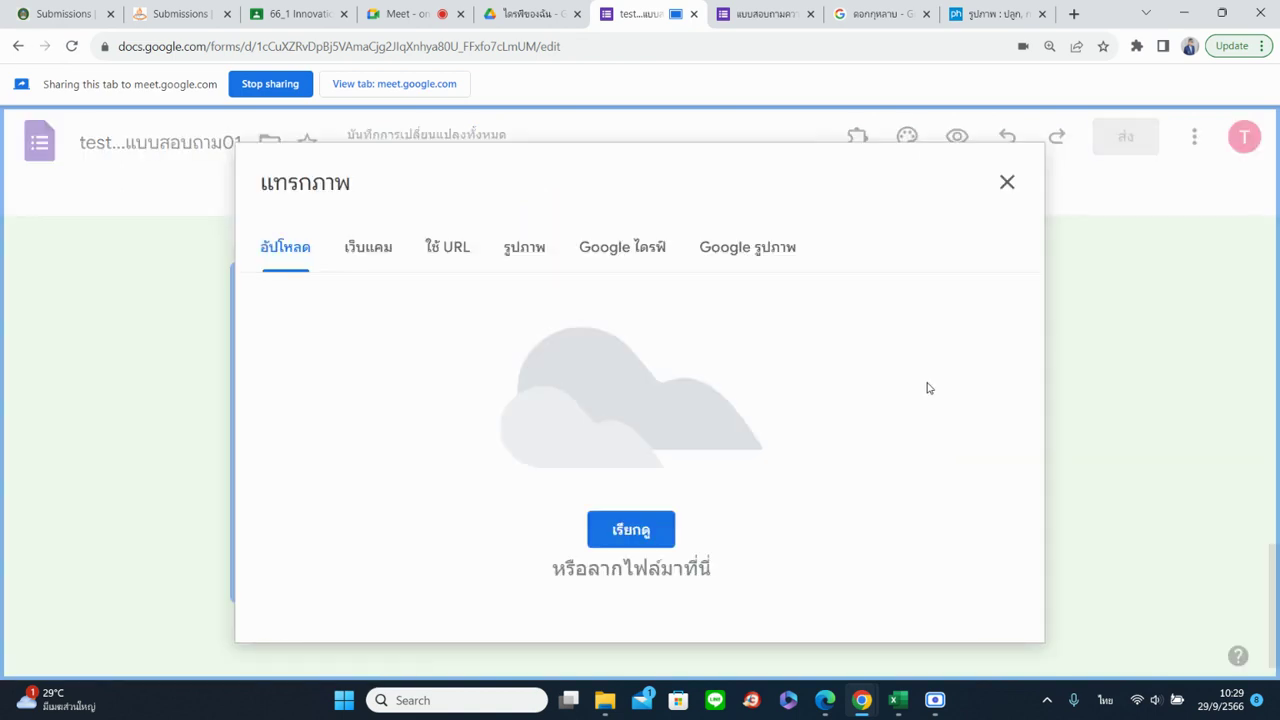
{"action": "left_click", "coordinate": [520, 255]}
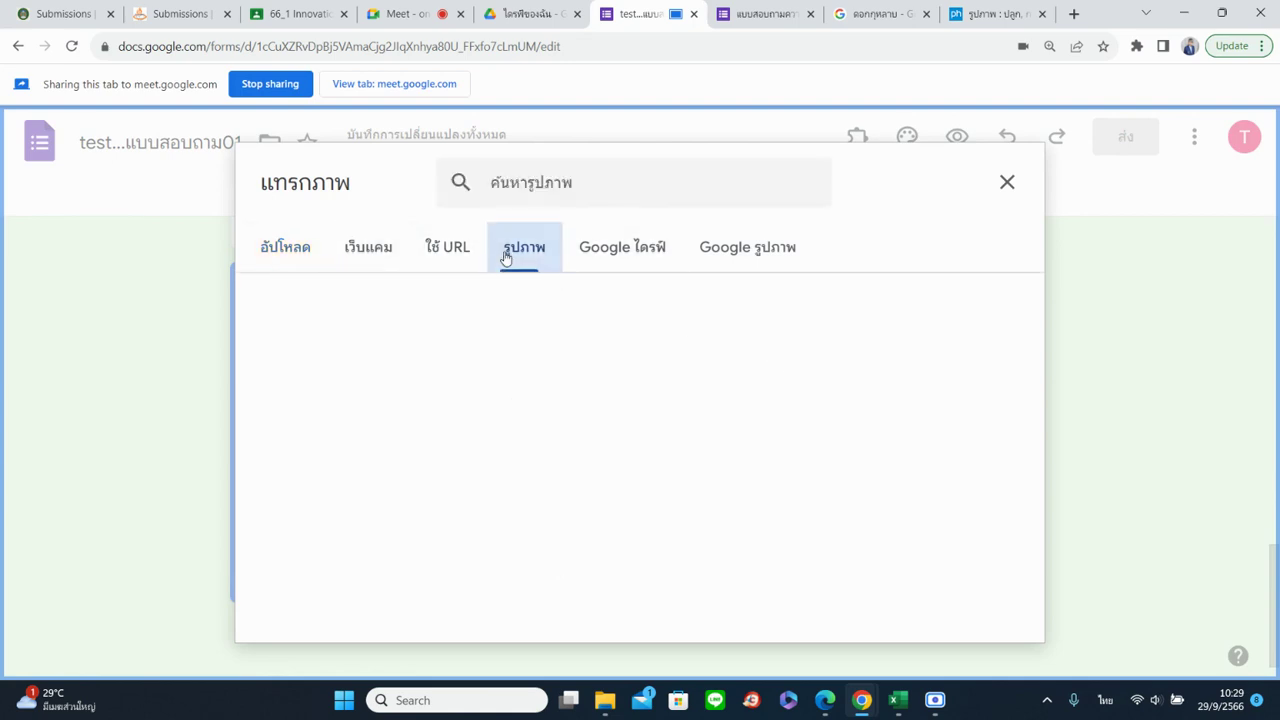
{"action": "left_click", "coordinate": [757, 251]}
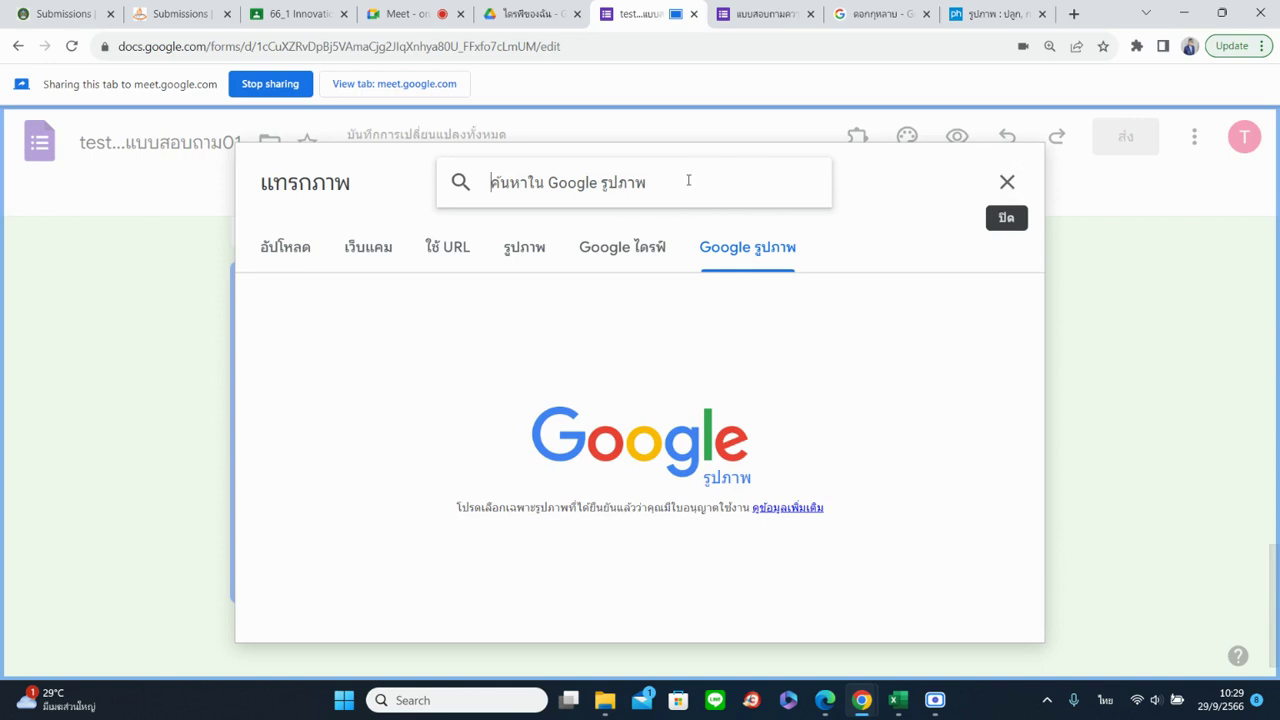
{"action": "type", "text": "เพ"}
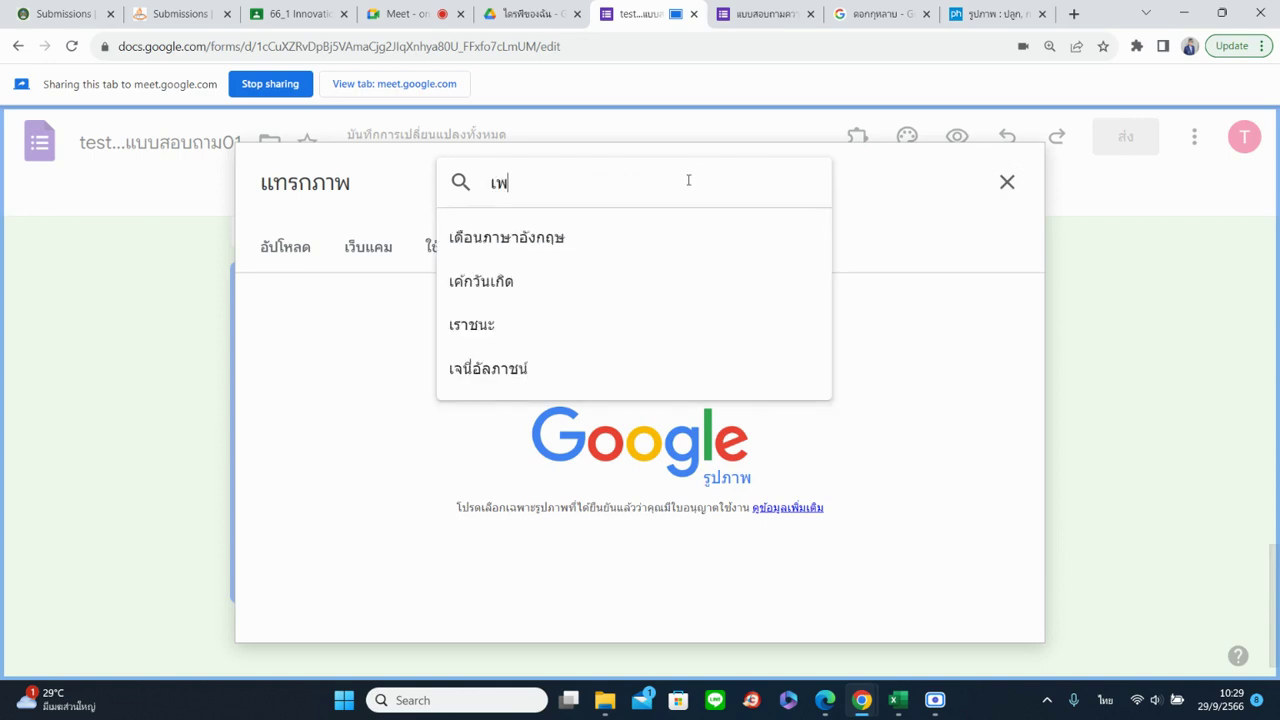
{"action": "type", "text": "ศหญิง"}
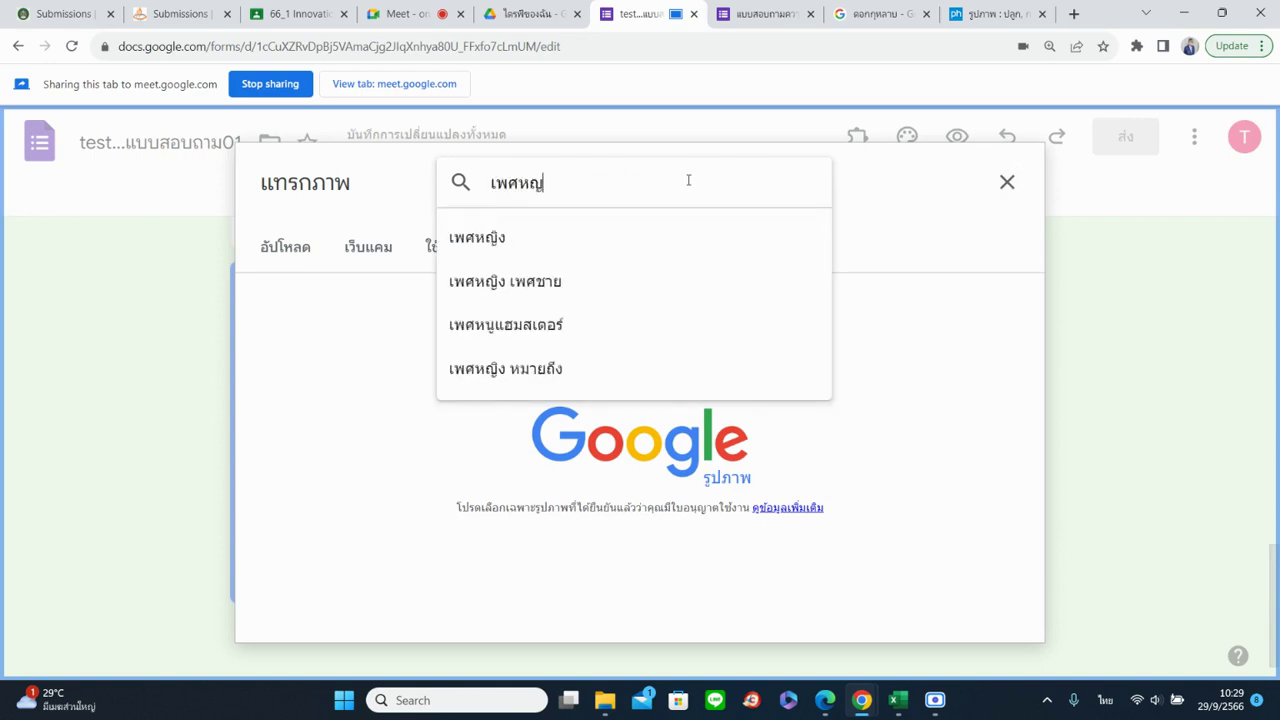
{"action": "key", "text": "Return"}
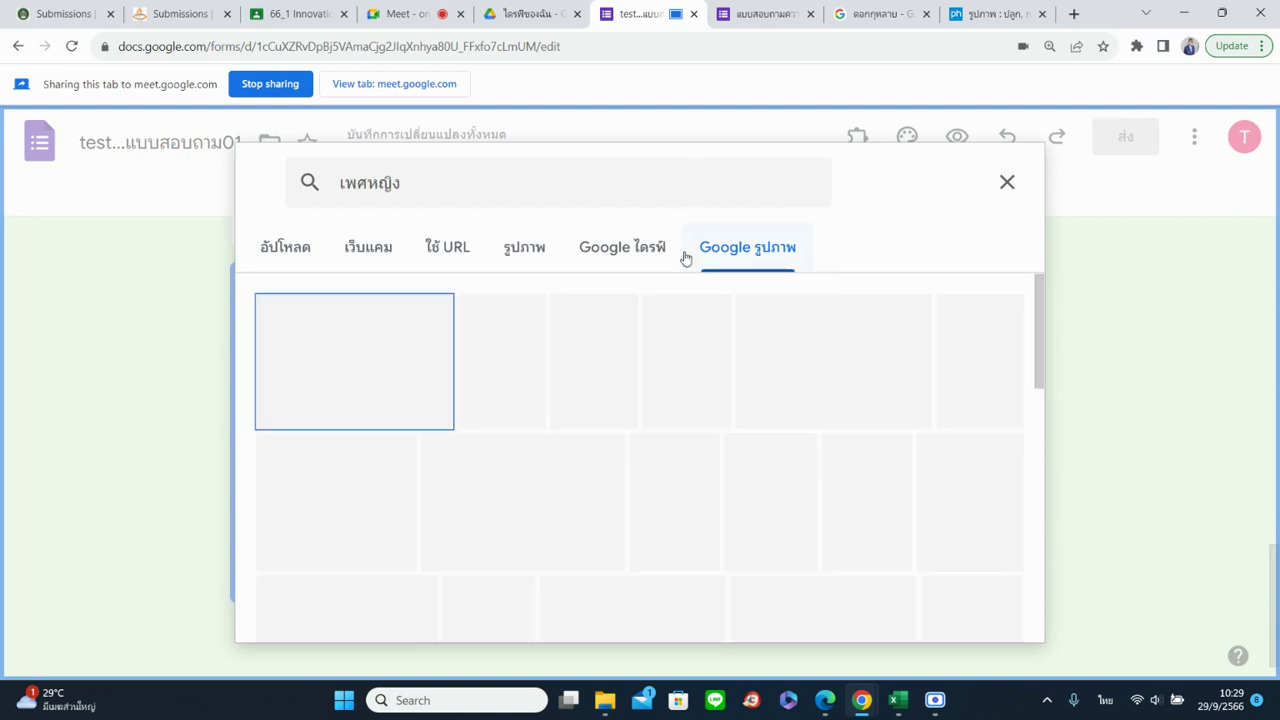
{"action": "left_click", "coordinate": [343, 354]}
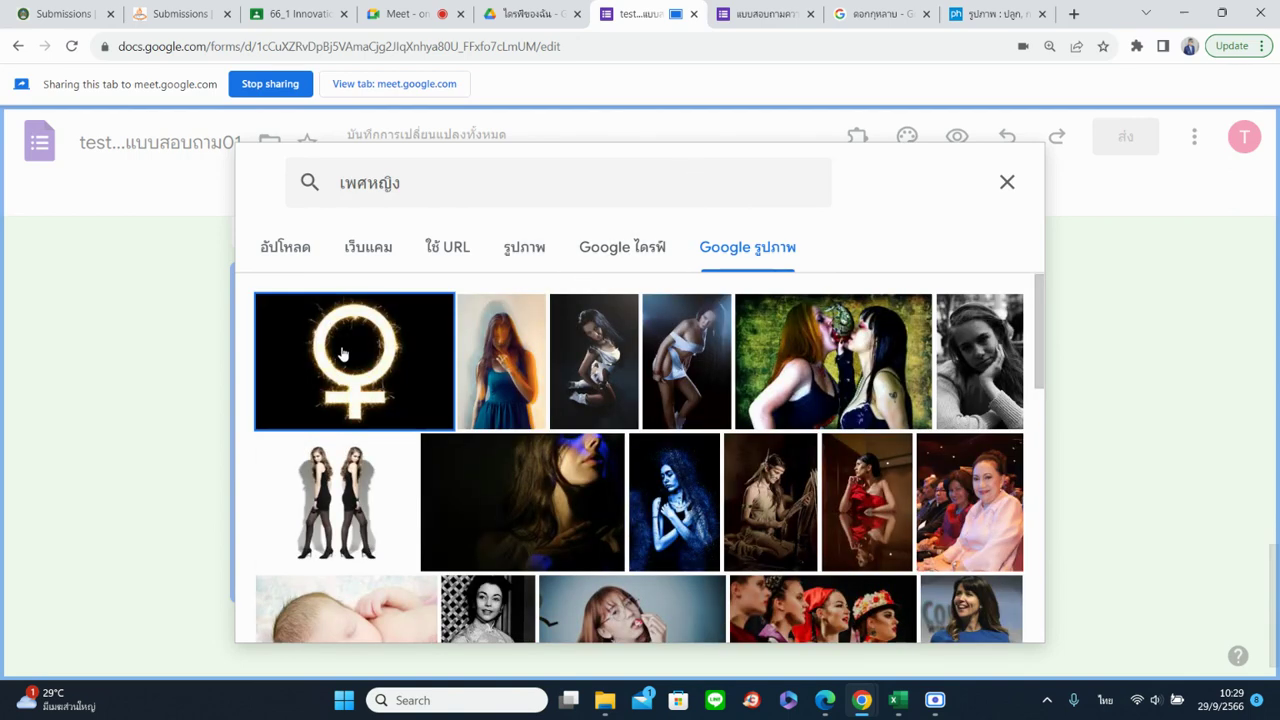
{"action": "left_click", "coordinate": [987, 610]}
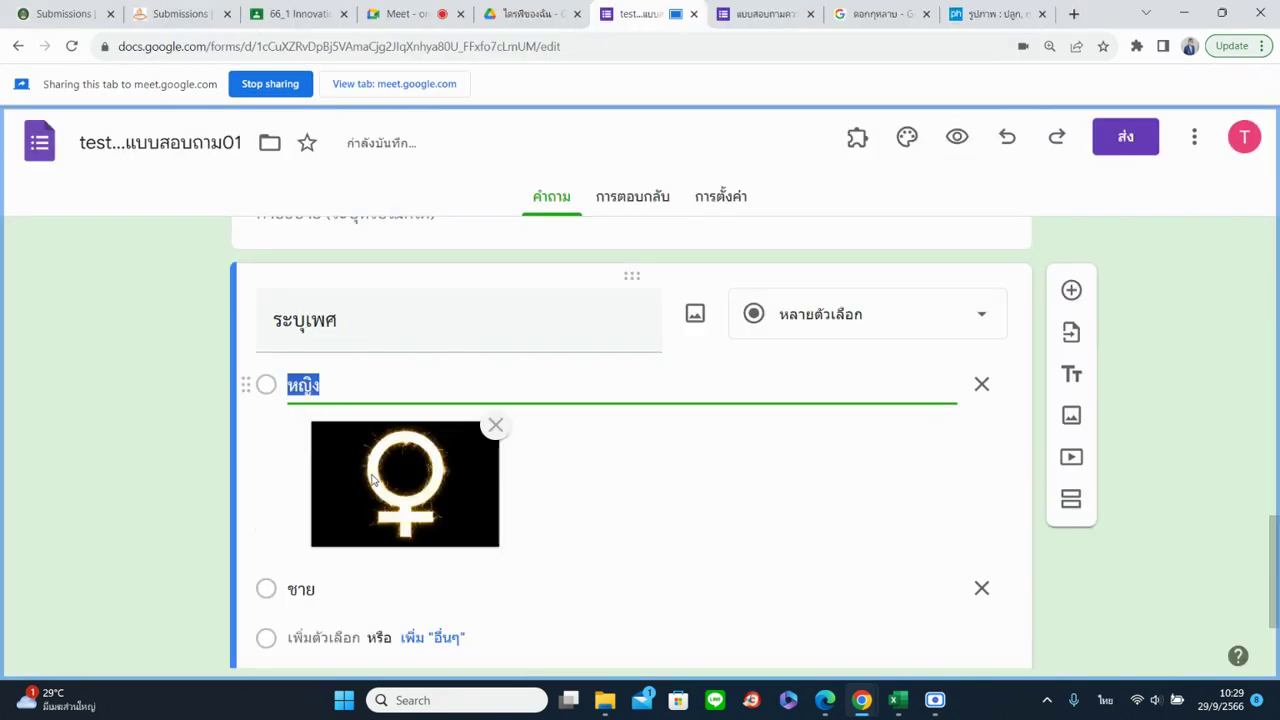
{"action": "left_click", "coordinate": [831, 590]}
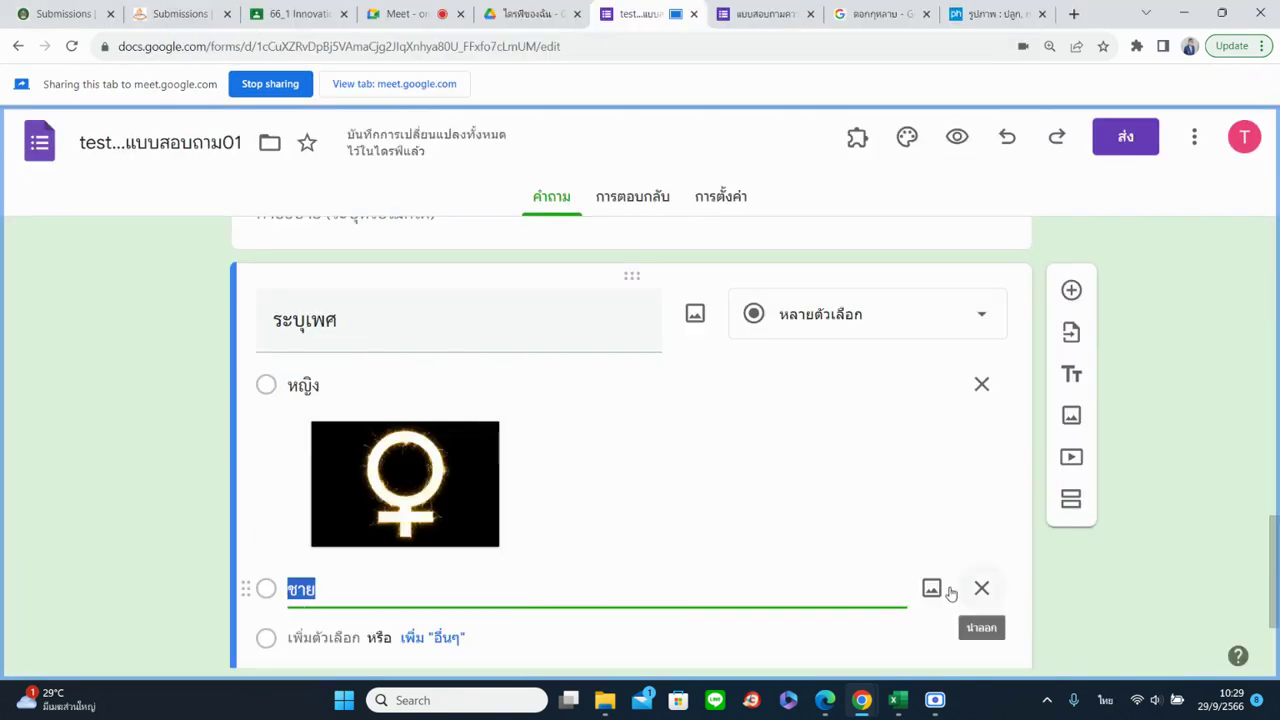
{"action": "left_click", "coordinate": [936, 589]}
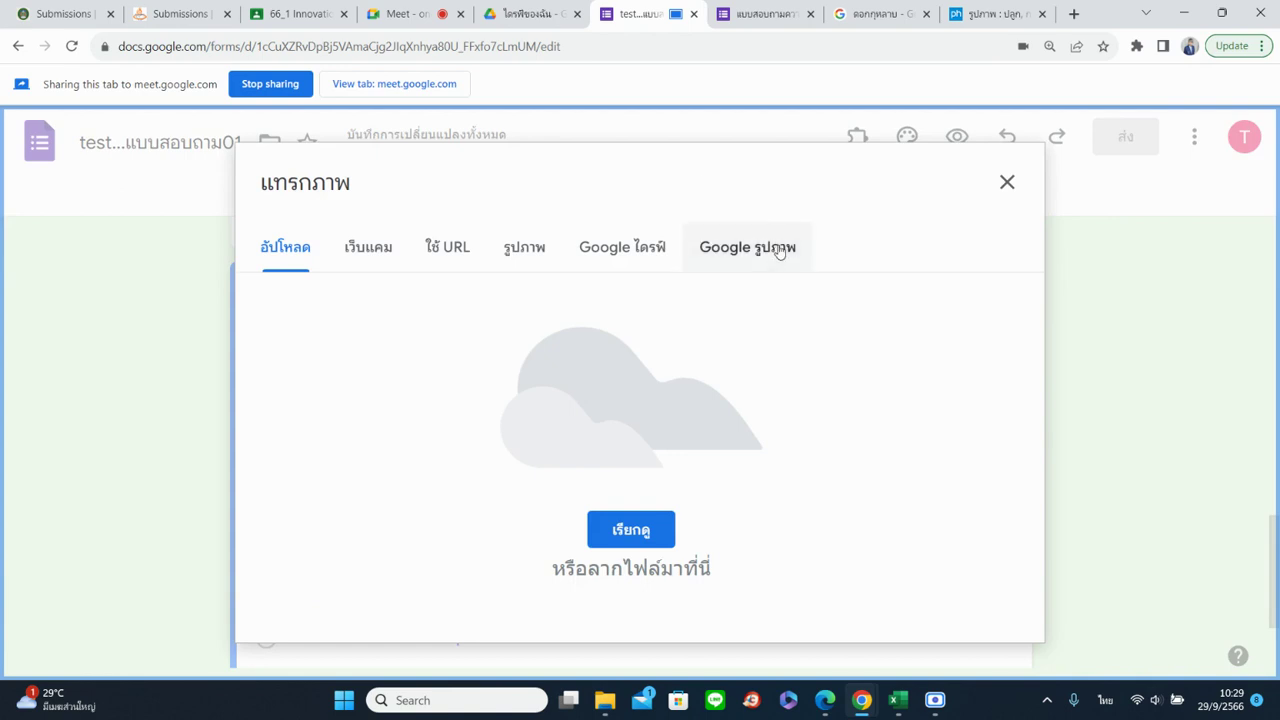
{"action": "left_click", "coordinate": [780, 250]}
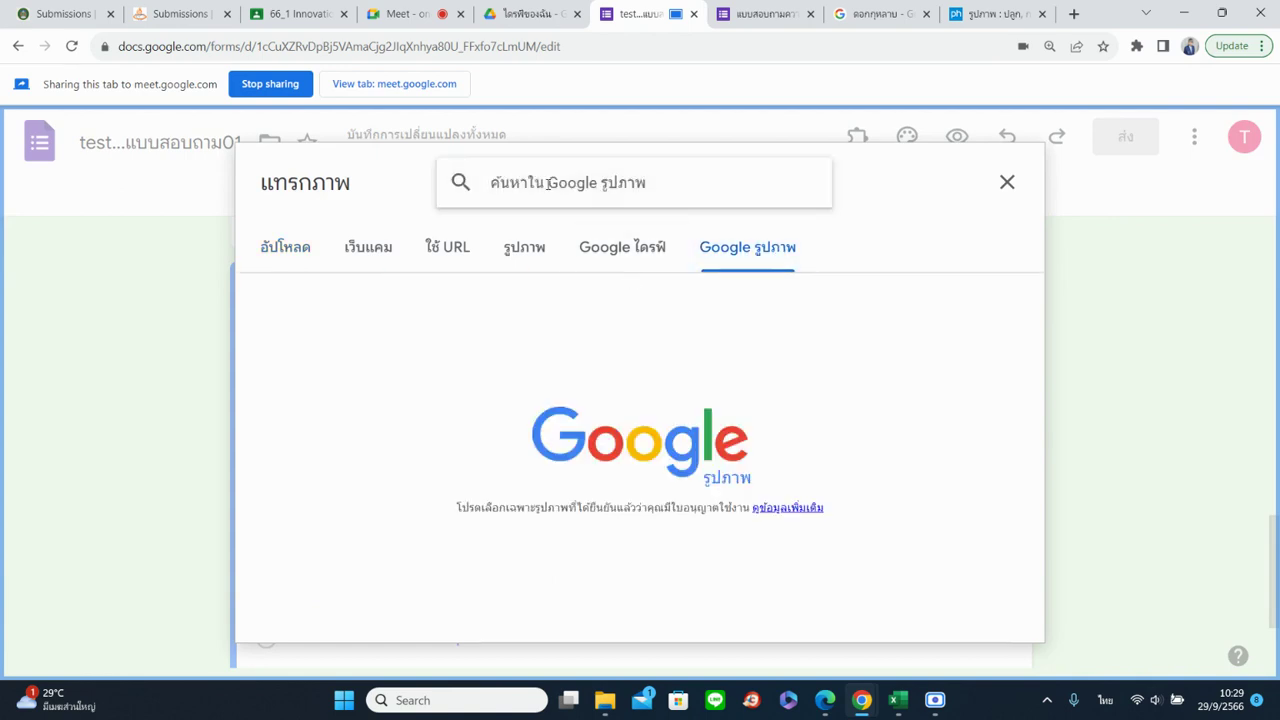
{"action": "type", "text": "เพศชาย"}
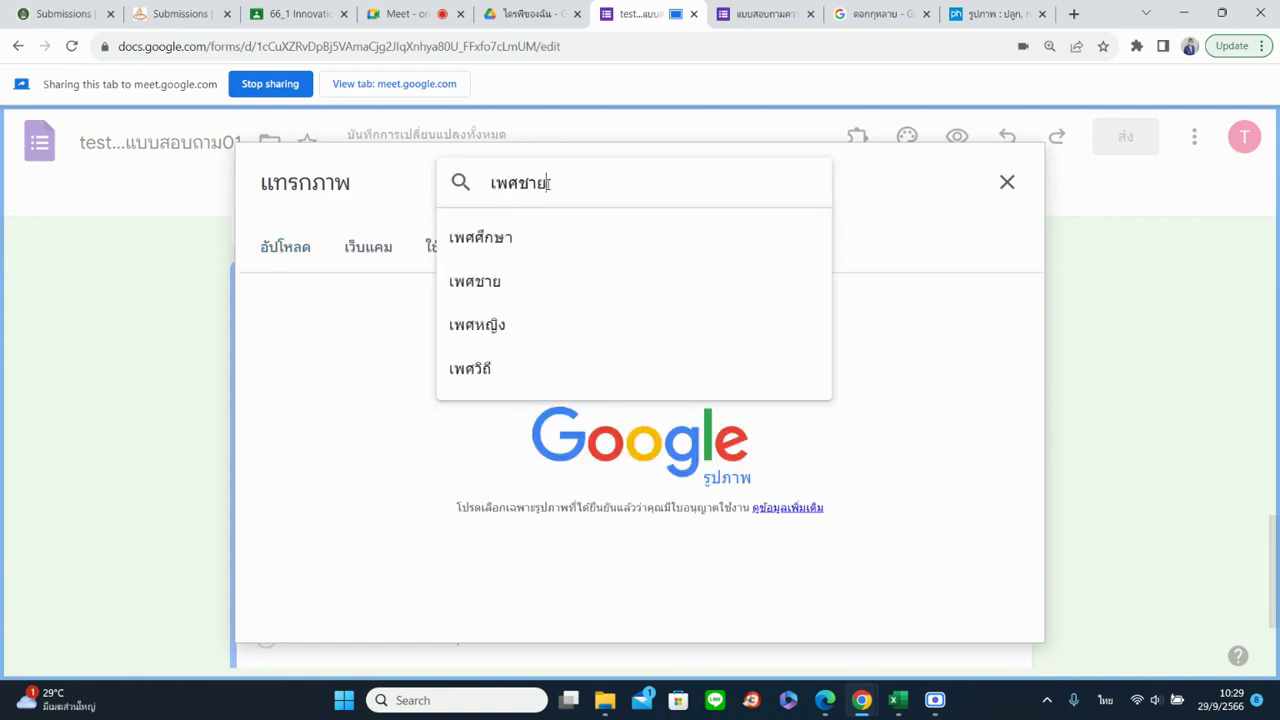
{"action": "key", "text": "Return"}
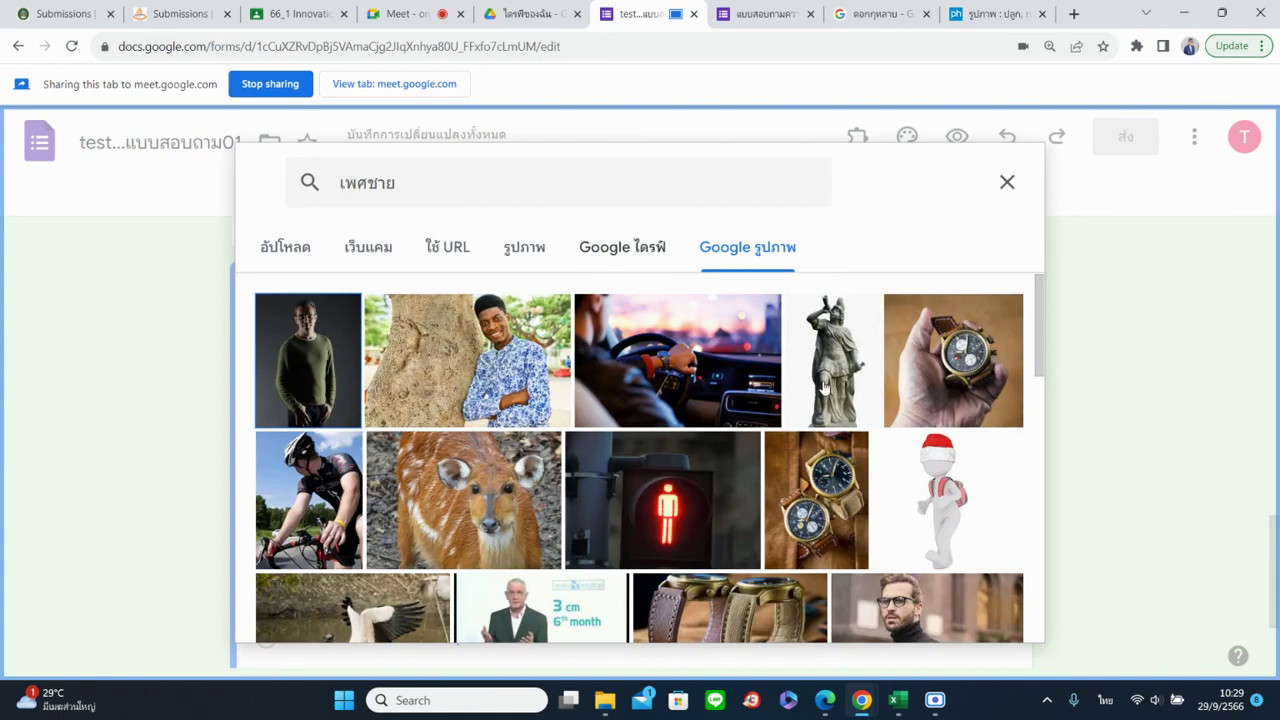
{"action": "scroll", "coordinate": [825, 388], "scroll_direction": "down", "scroll_amount": 10}
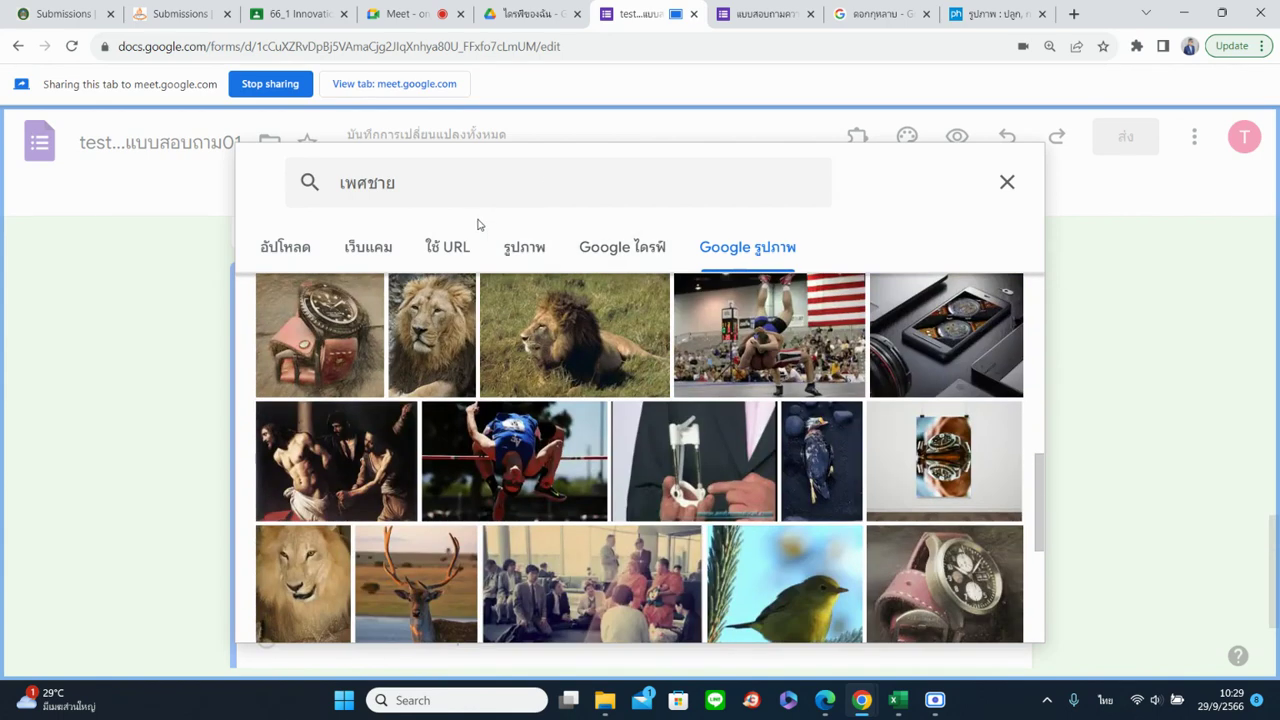
{"action": "left_click", "coordinate": [344, 184]}
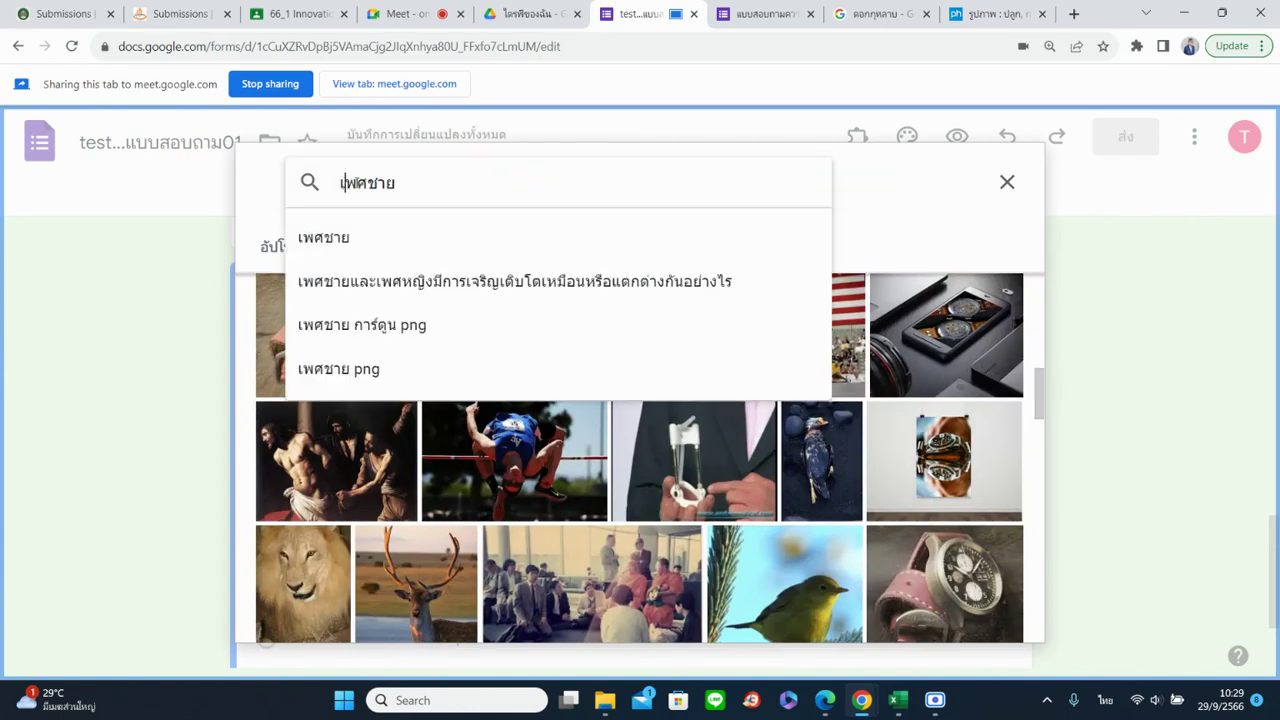
{"action": "scroll", "coordinate": [949, 487], "scroll_direction": "down", "scroll_amount": 3}
{"action": "scroll", "coordinate": [949, 487], "scroll_direction": "down", "scroll_amount": 10}
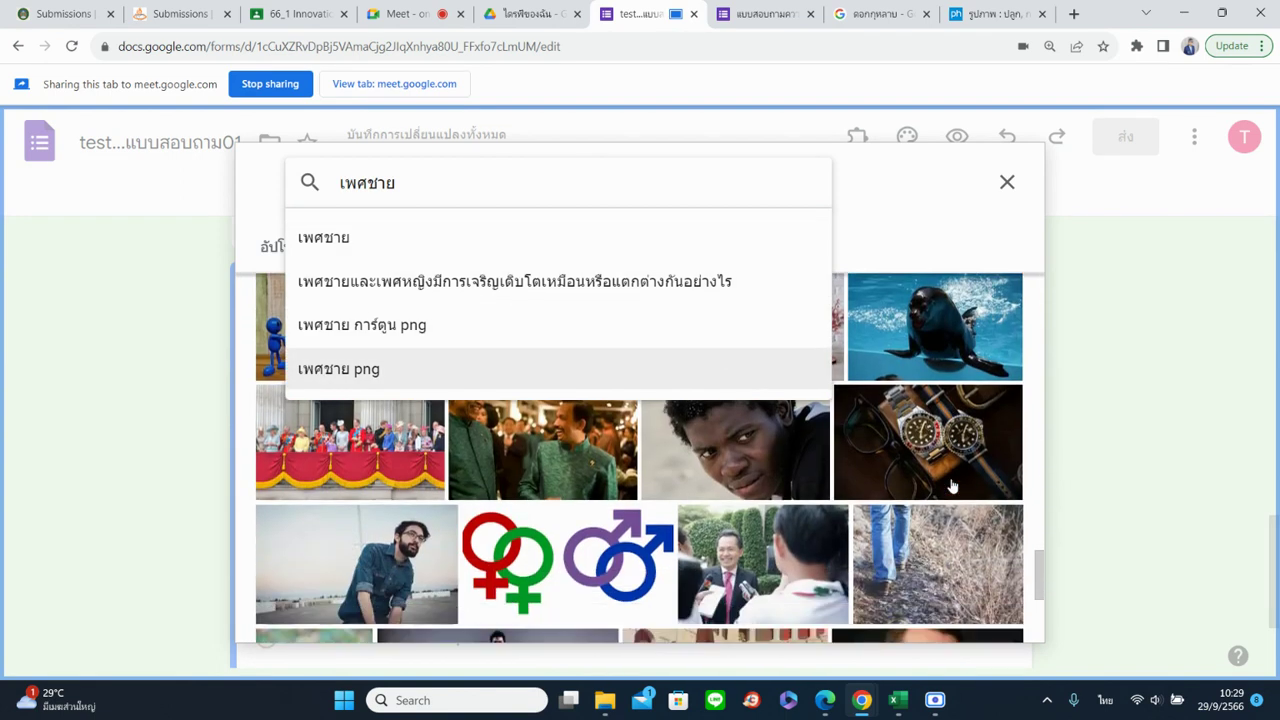
{"action": "scroll", "coordinate": [952, 487], "scroll_direction": "down", "scroll_amount": 10}
{"action": "scroll", "coordinate": [952, 487], "scroll_direction": "up", "scroll_amount": 10}
{"action": "left_click", "coordinate": [600, 558]}
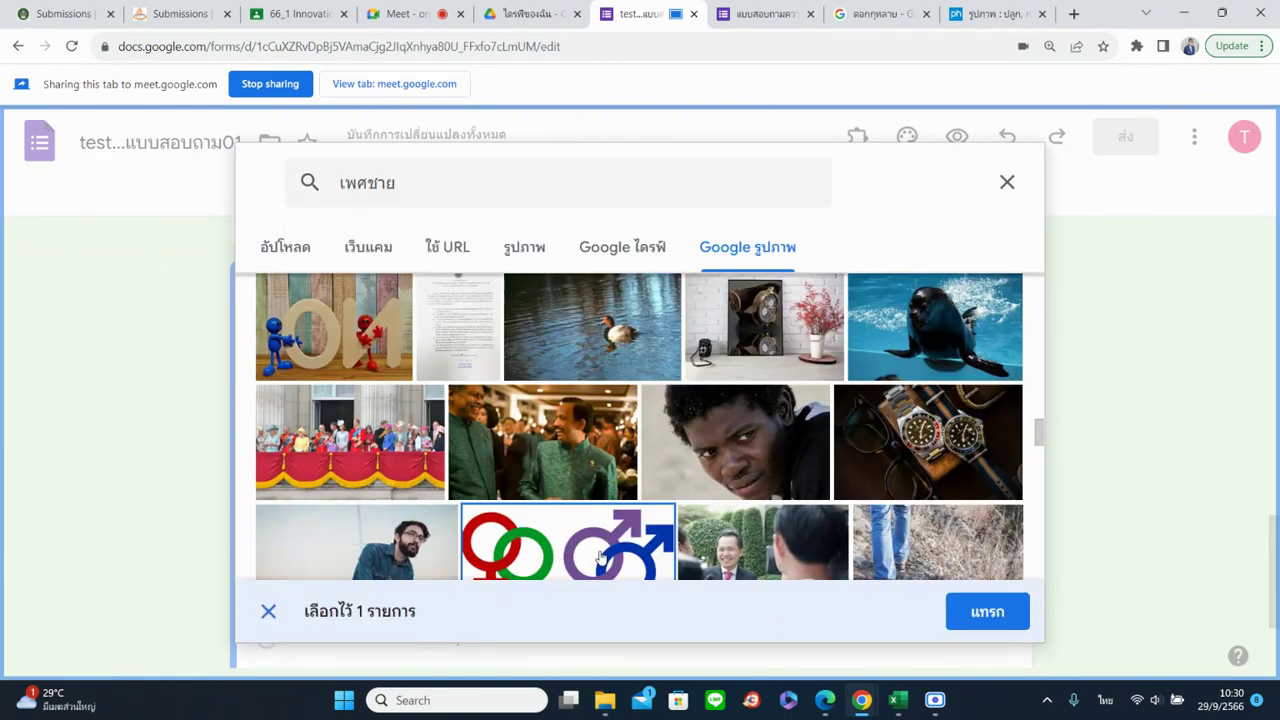
{"action": "left_click", "coordinate": [1008, 182]}
{"action": "scroll", "coordinate": [1224, 447], "scroll_direction": "down", "scroll_amount": 2}
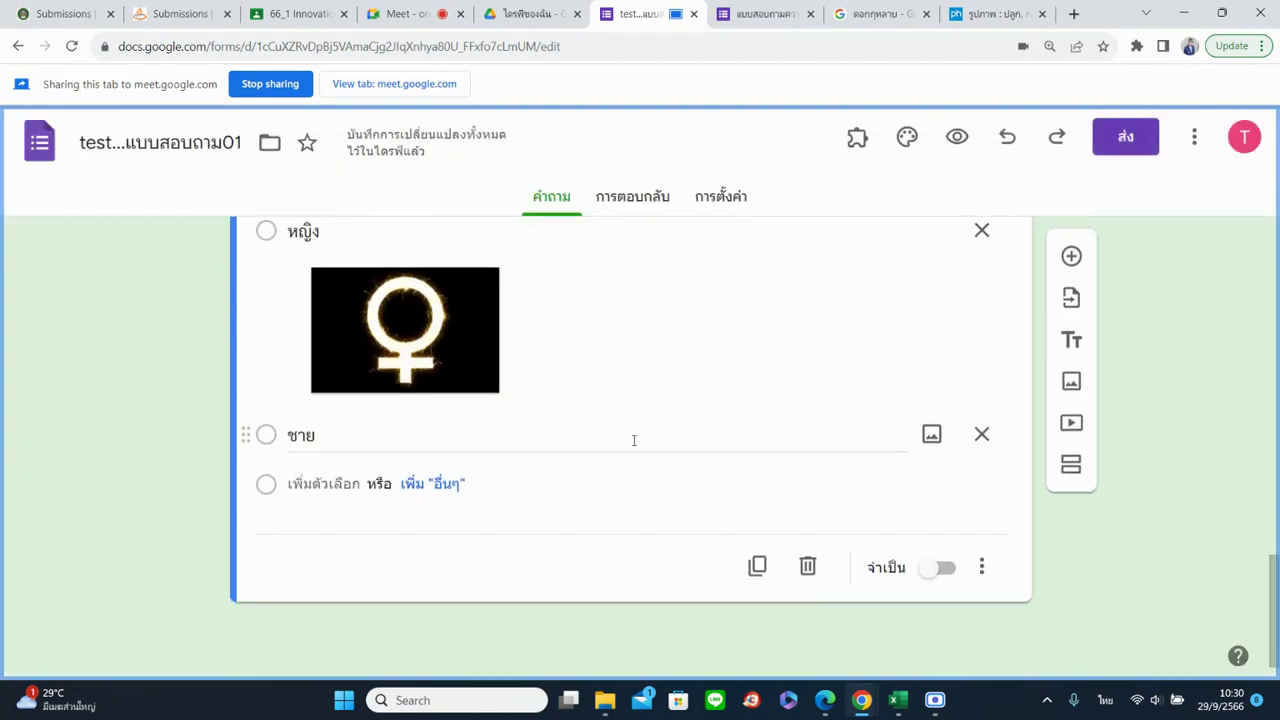
{"action": "left_click", "coordinate": [620, 366]}
Remove the female-symbol picture from หญิง, discard a duplicate, and make ระบุเพศ required
{"action": "left_click", "coordinate": [496, 273]}
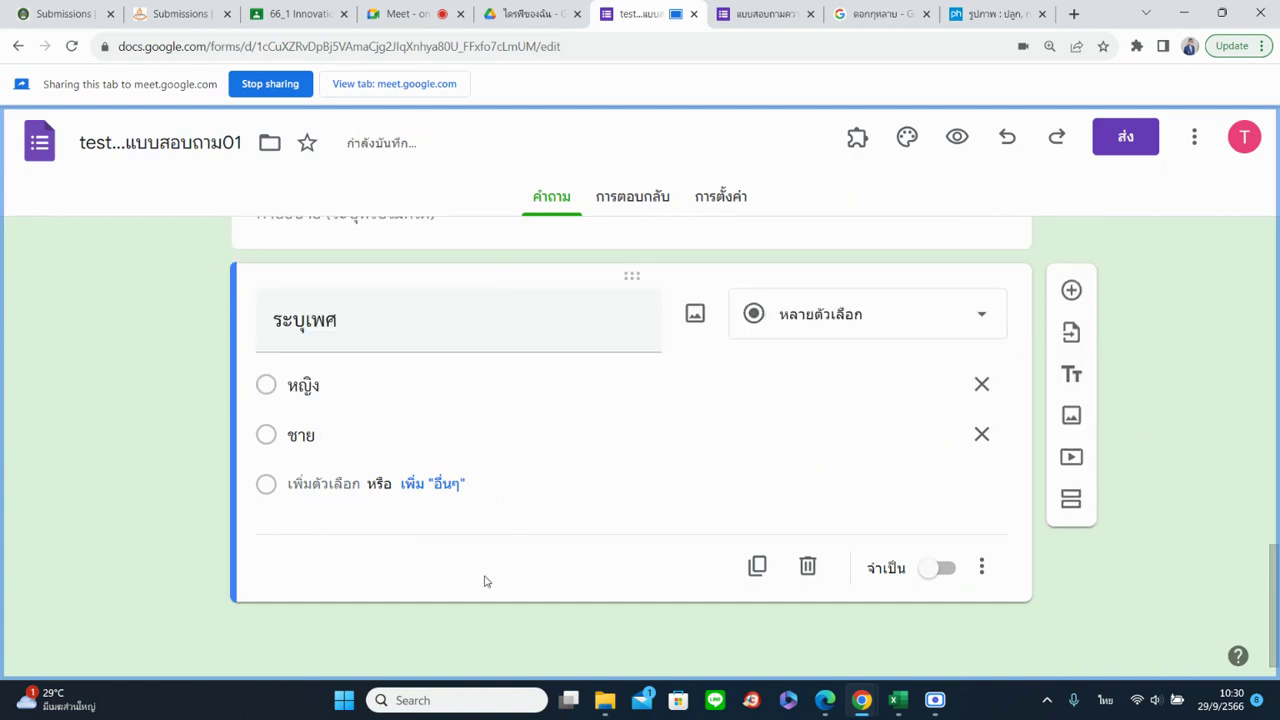
{"action": "left_click", "coordinate": [757, 568]}
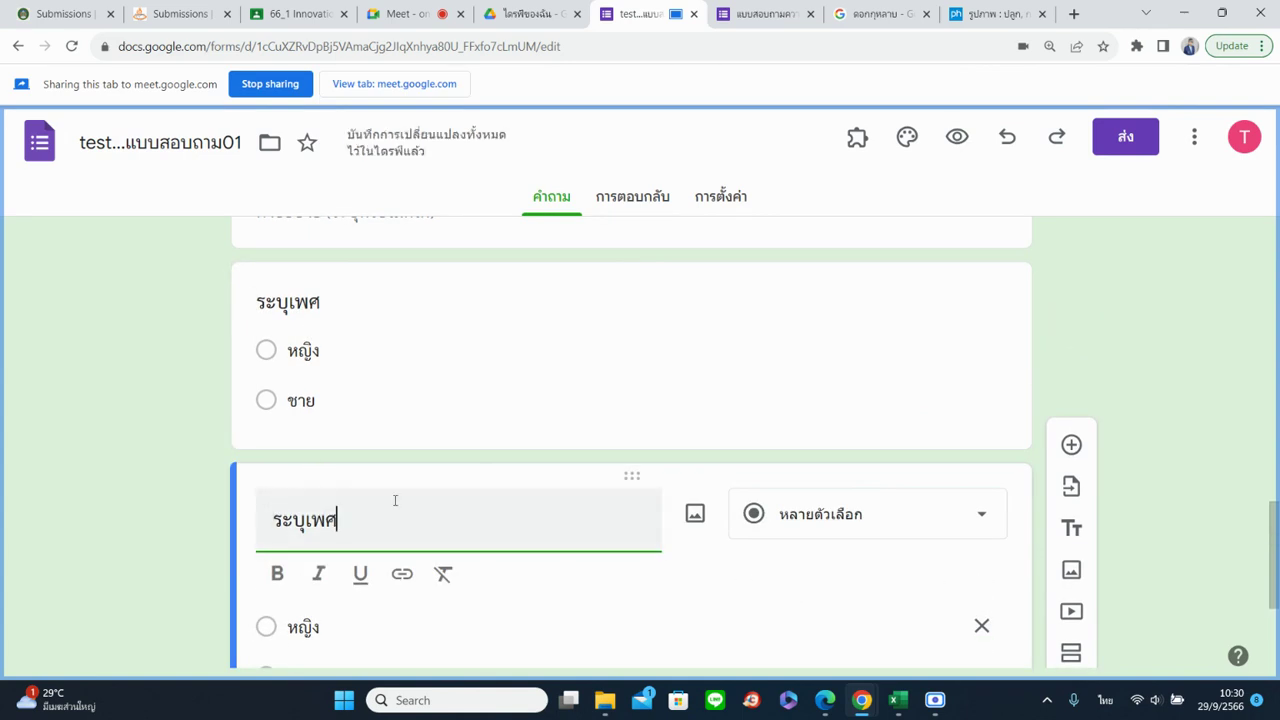
{"action": "scroll", "coordinate": [395, 500], "scroll_direction": "down", "scroll_amount": 2}
{"action": "left_click", "coordinate": [808, 566]}
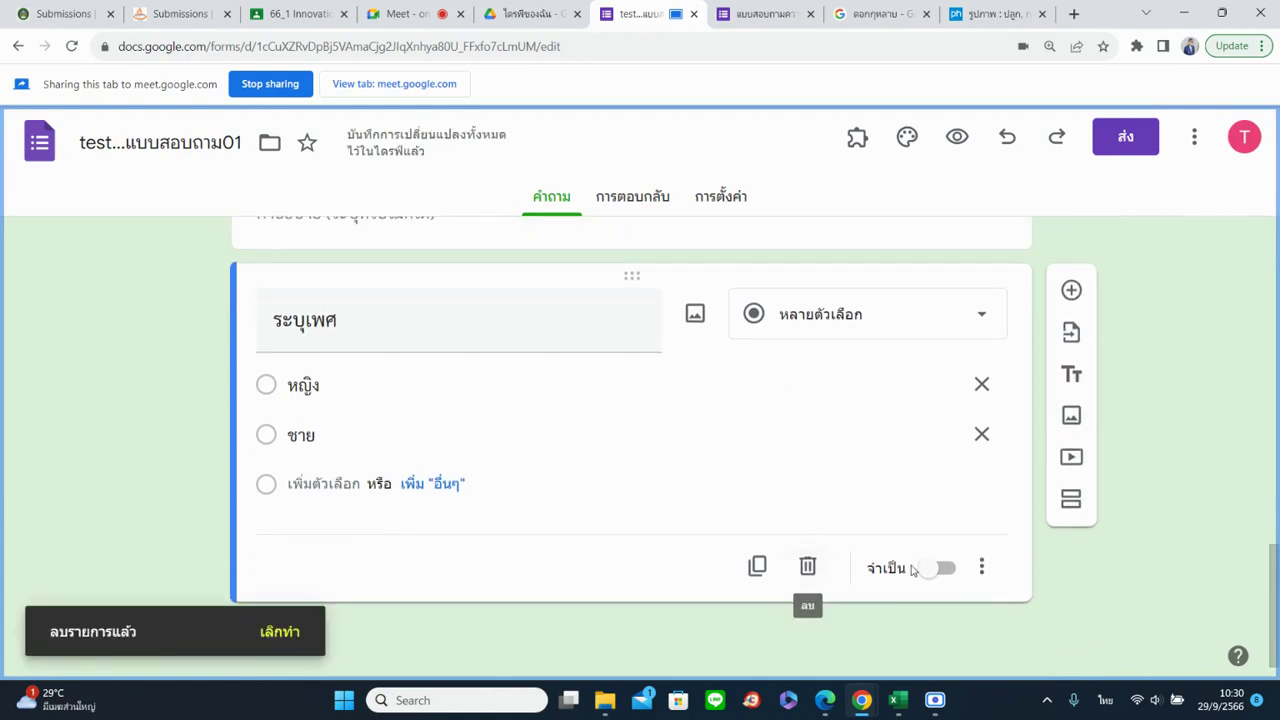
{"action": "left_click", "coordinate": [942, 570]}
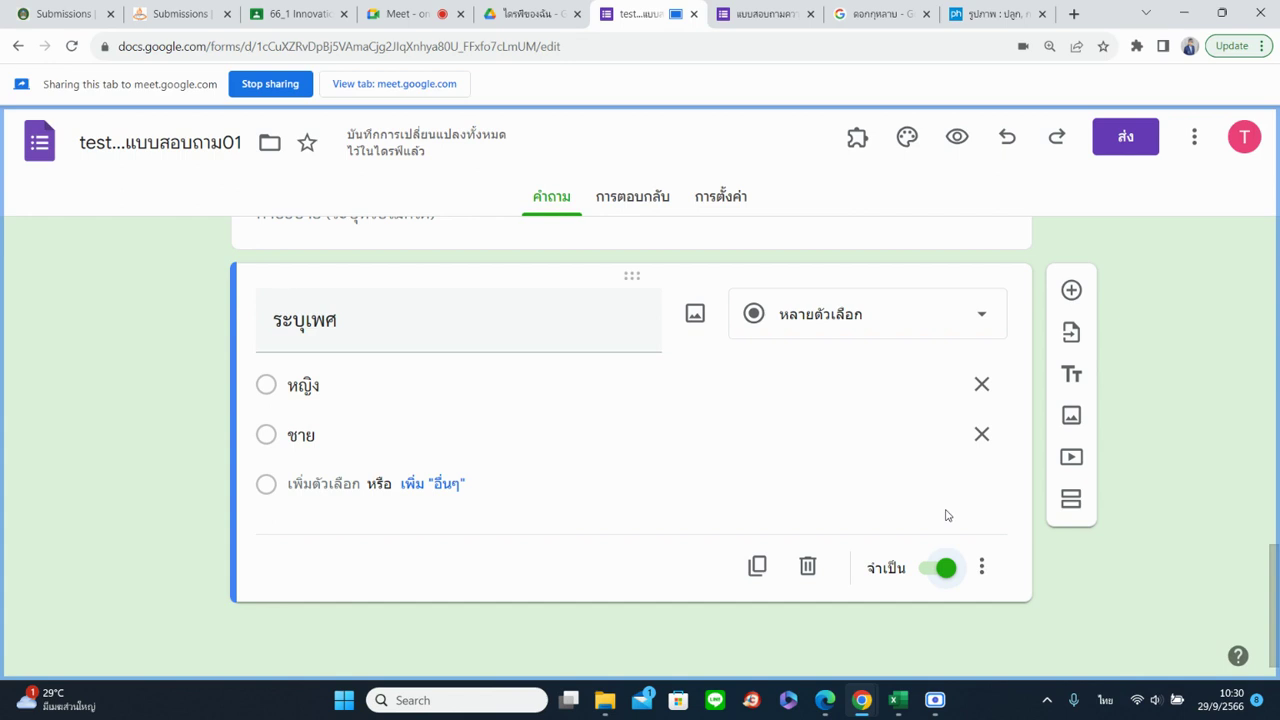
{"action": "left_click", "coordinate": [983, 570]}
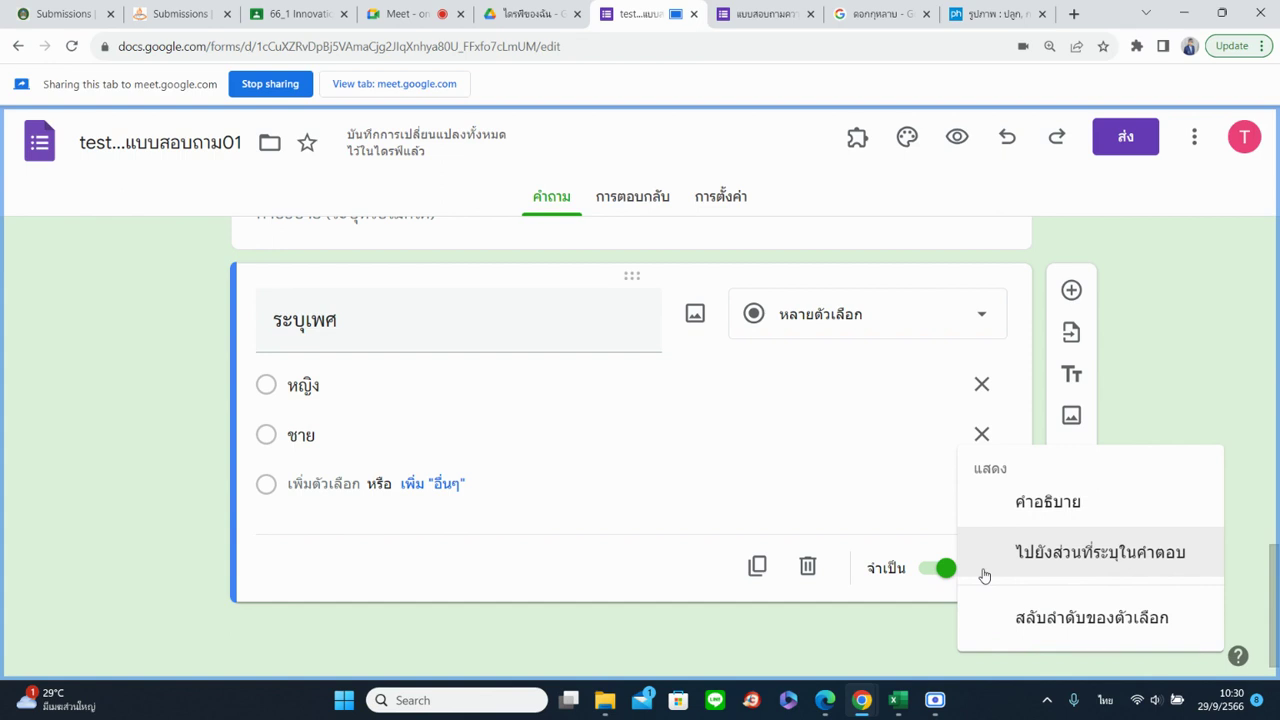
Add the description 'ให้ผู้ตอบแบบสอบถามระบุเพศของตนเอง' under the ระบุเพศ question
{"action": "left_click", "coordinate": [1064, 513]}
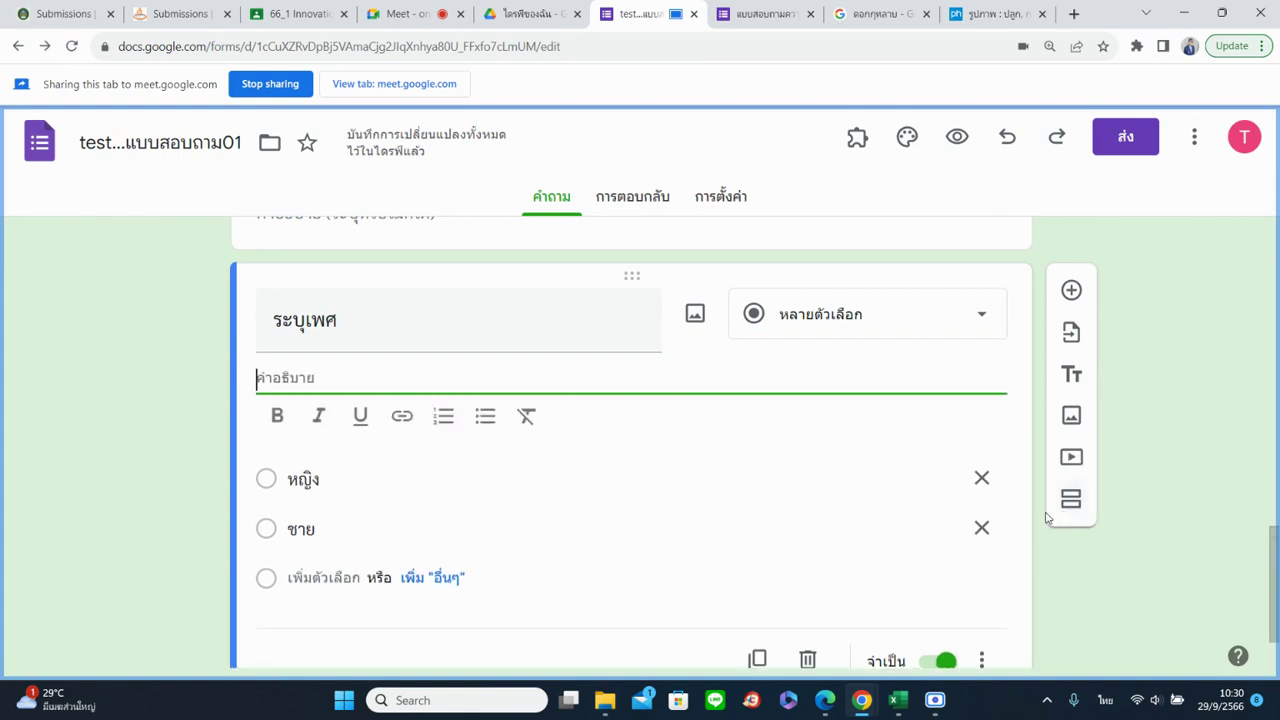
{"action": "left_click", "coordinate": [631, 505]}
{"action": "left_click", "coordinate": [344, 380]}
{"action": "type", "text": "ให้ผู้ตอบแบ"}
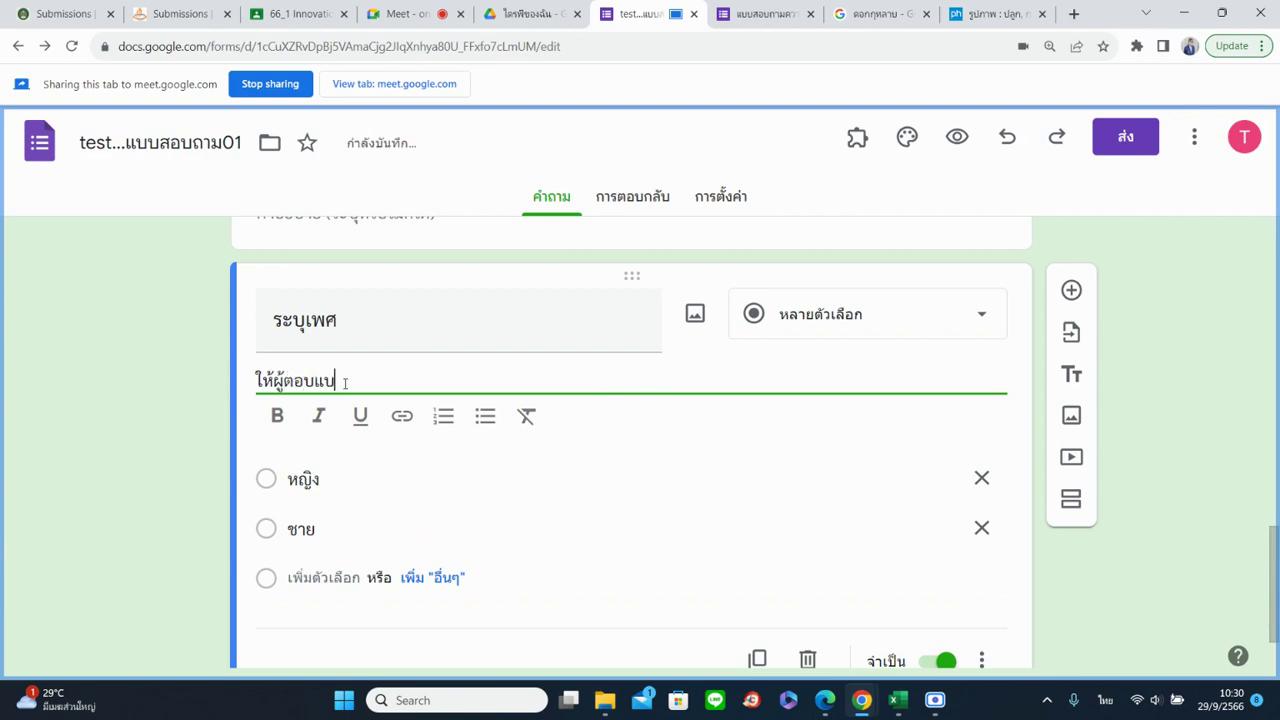
{"action": "type", "text": "บสอบถามระ"}
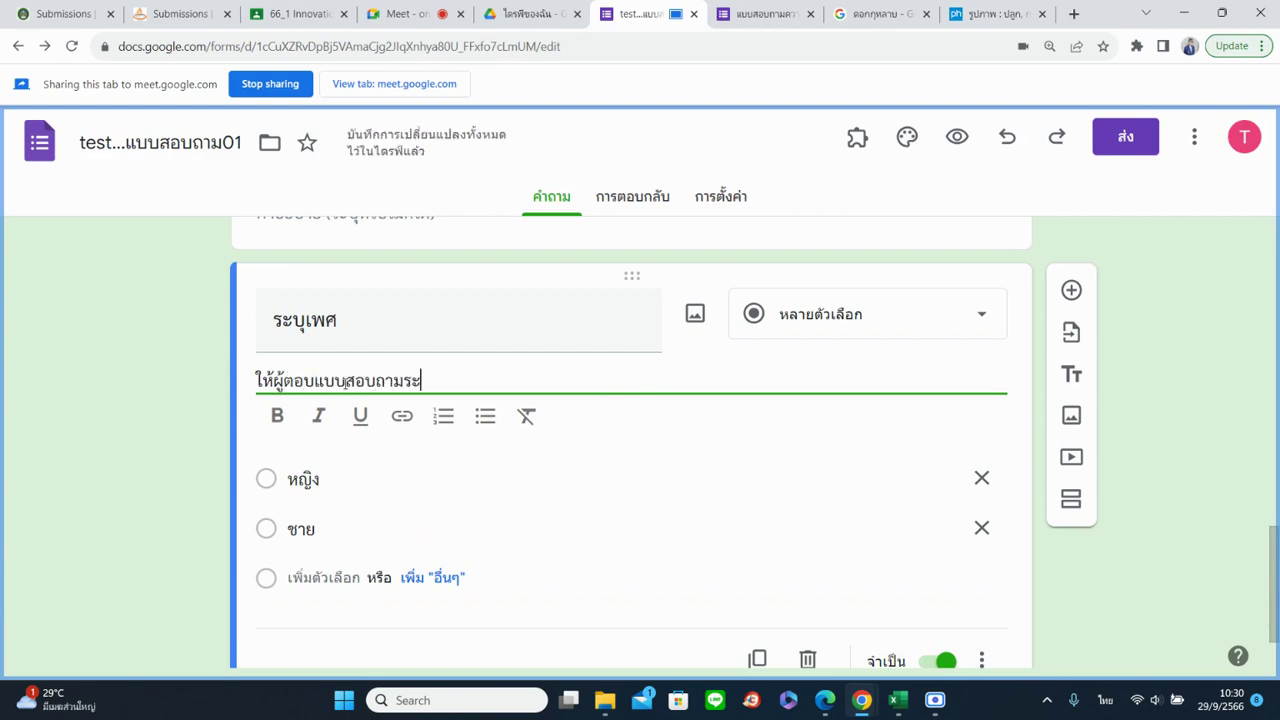
{"action": "type", "text": "บุเพศของตนเอง"}
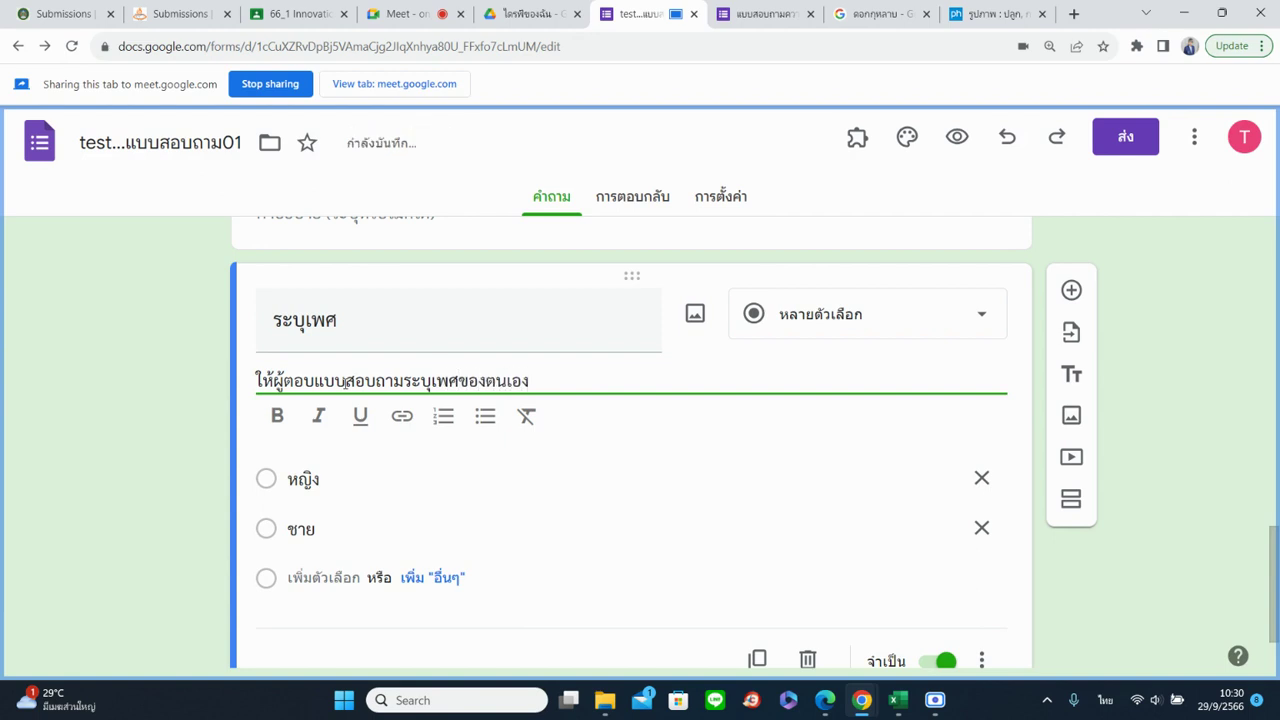
{"action": "left_click", "coordinate": [84, 411]}
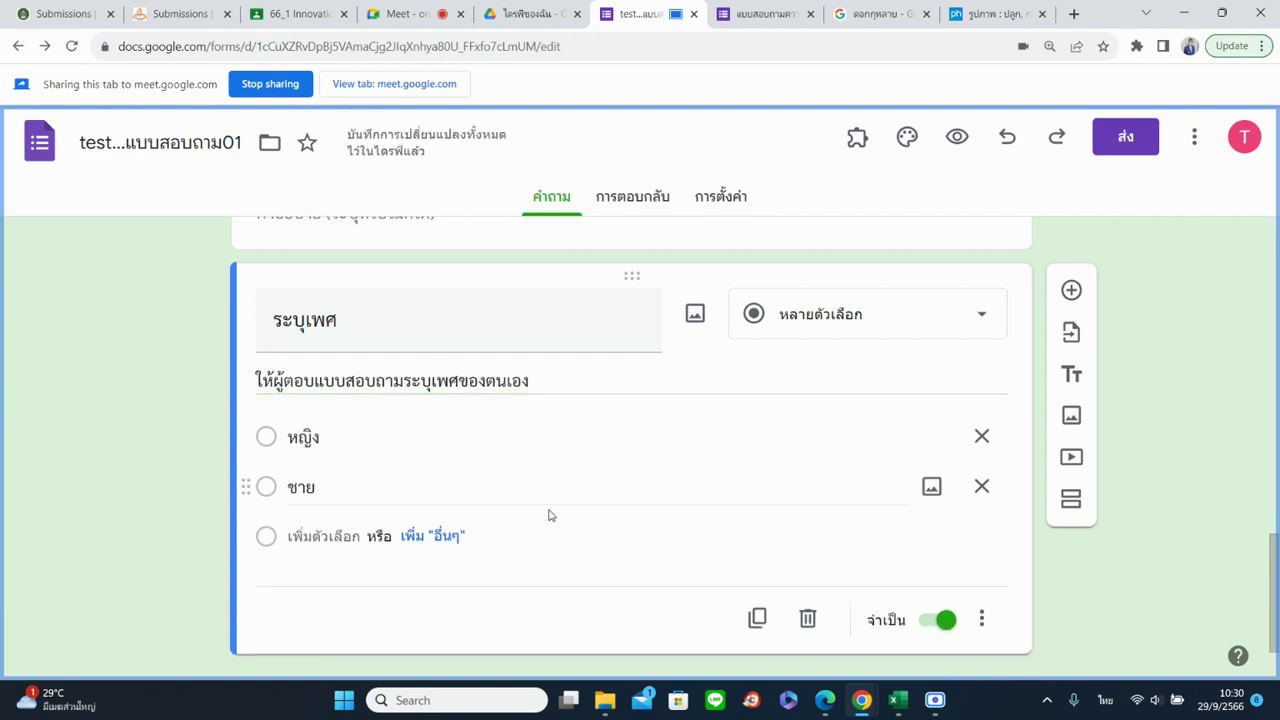
{"action": "left_click", "coordinate": [571, 386]}
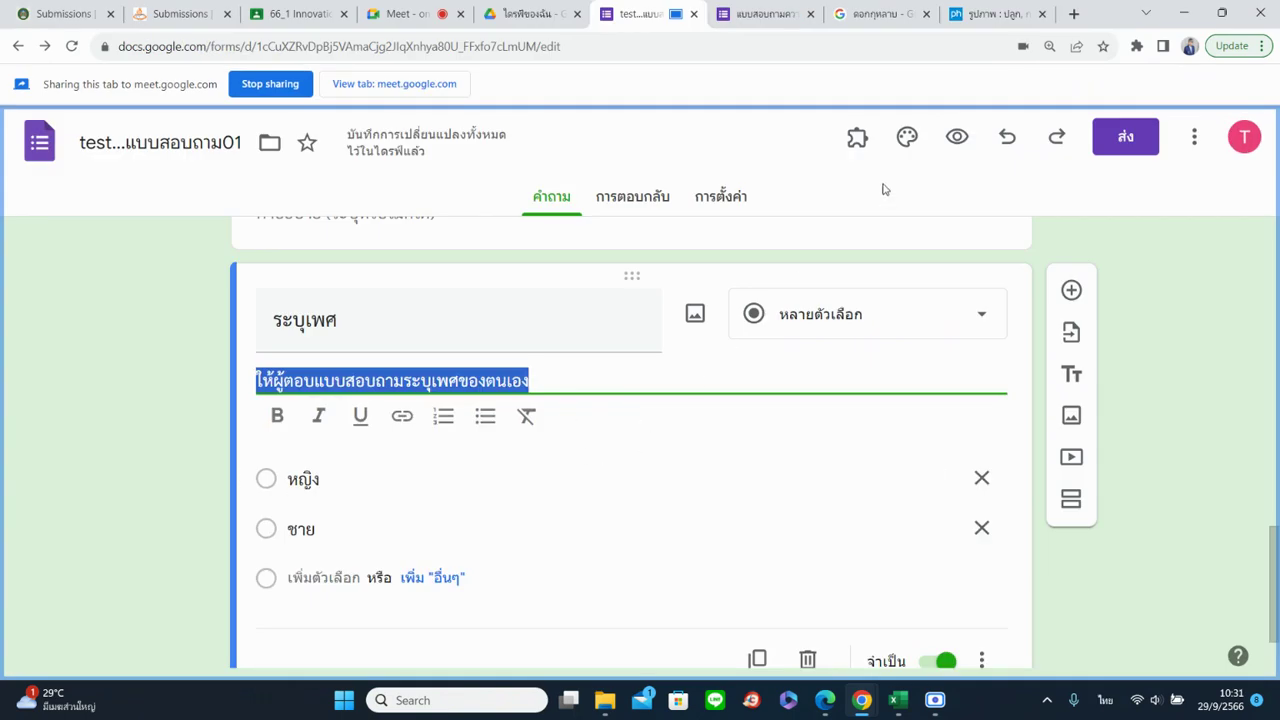
{"action": "left_click", "coordinate": [907, 137]}
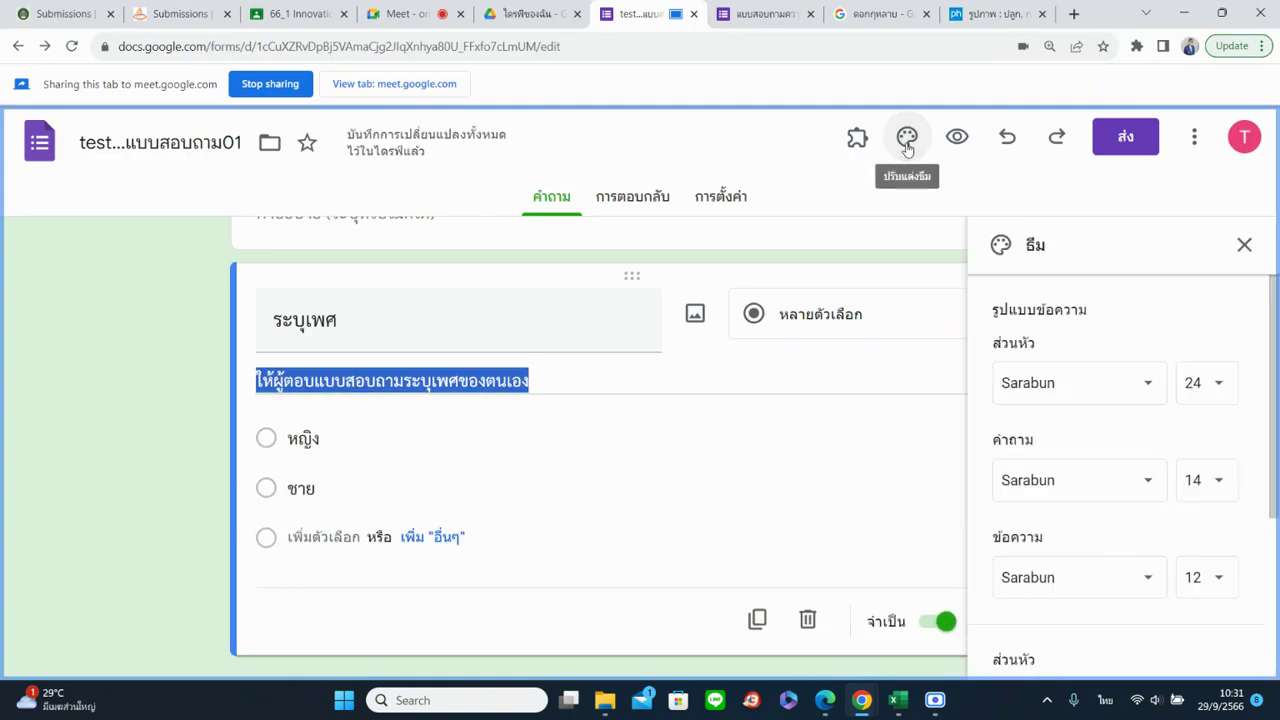
Set the theme's body text size to 11
{"action": "left_click", "coordinate": [1222, 577]}
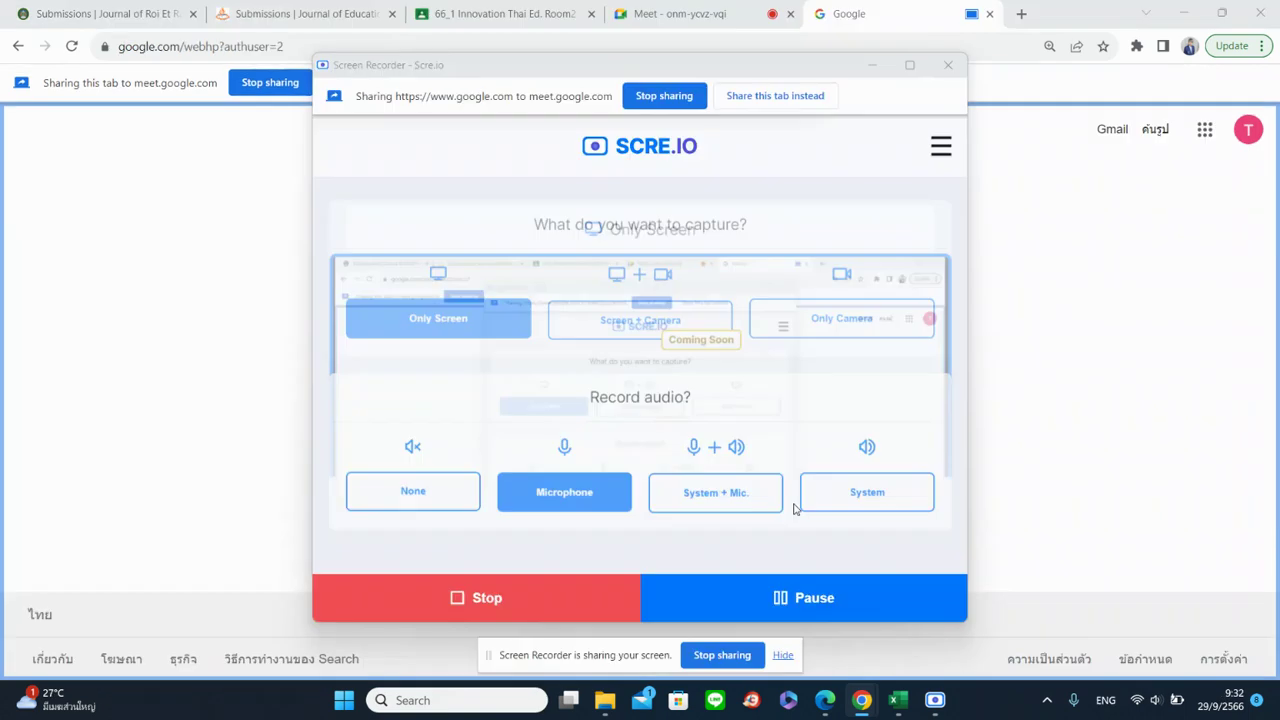
{"action": "left_click", "coordinate": [1207, 499]}
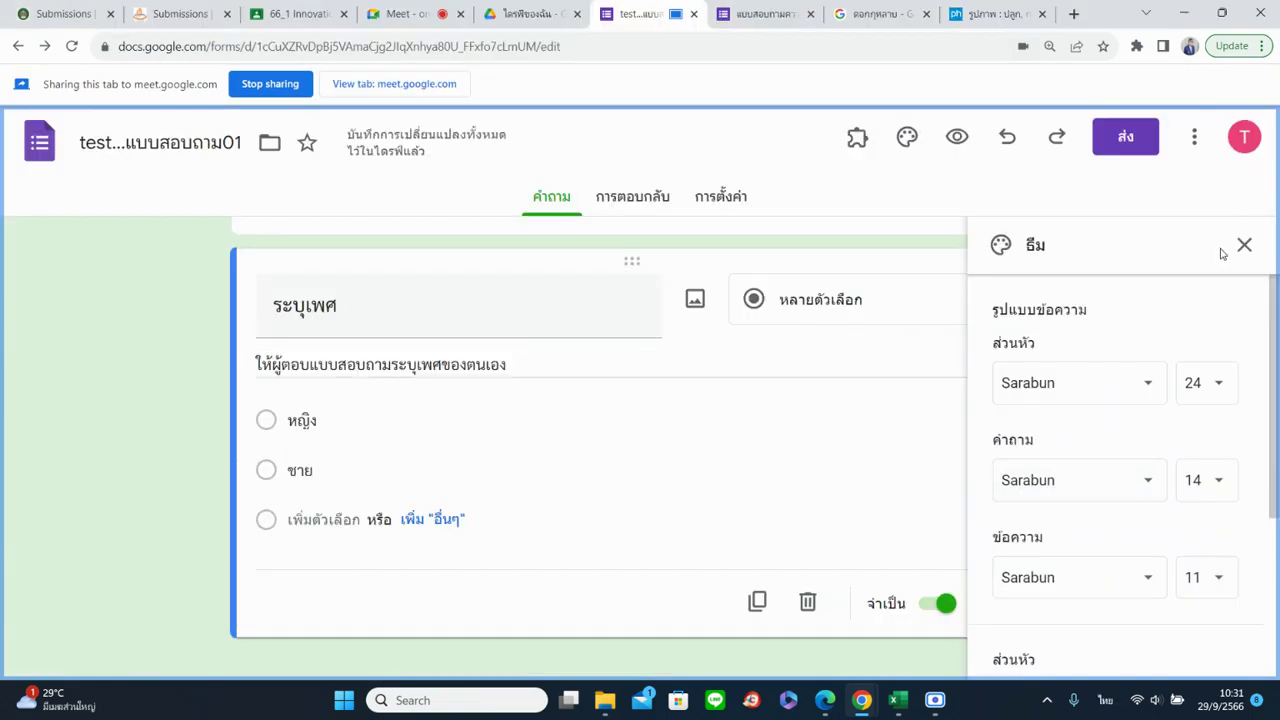
{"action": "left_click", "coordinate": [1244, 245]}
Turn on Shuffle option order for ระบุเพศ, keeping หญิง above ชาย
{"action": "left_click", "coordinate": [982, 603]}
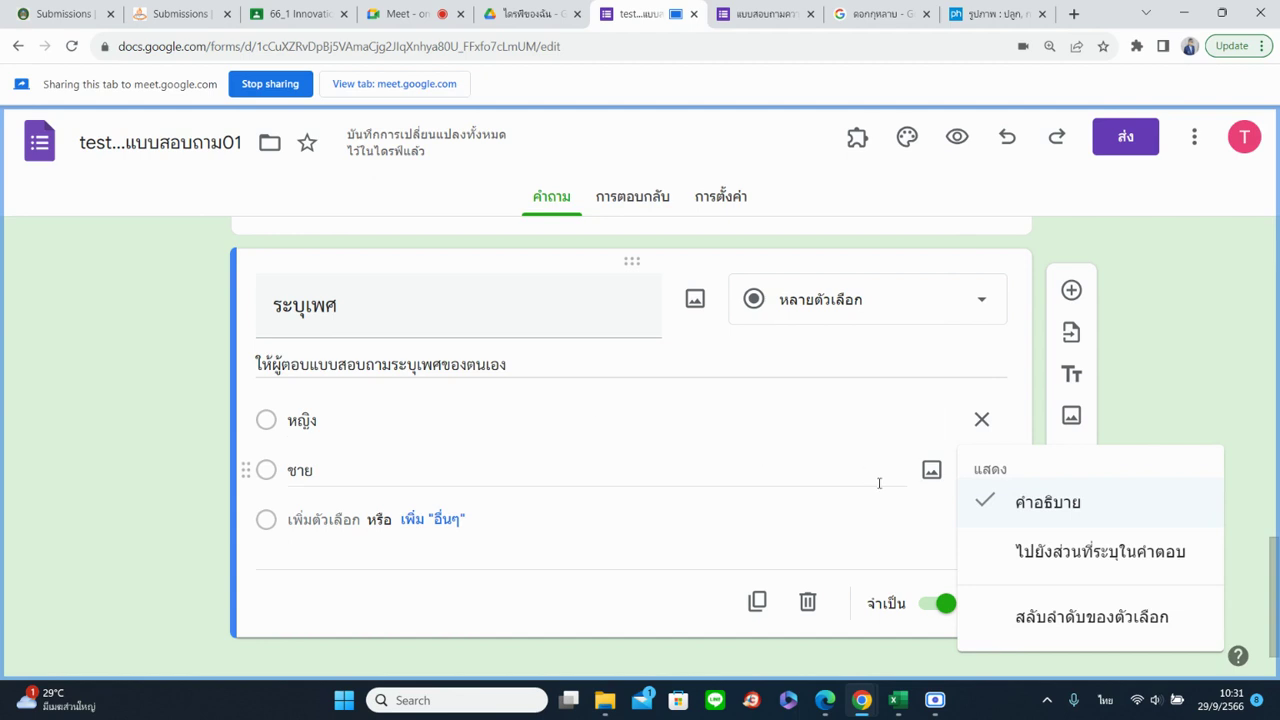
{"action": "left_click", "coordinate": [1107, 628]}
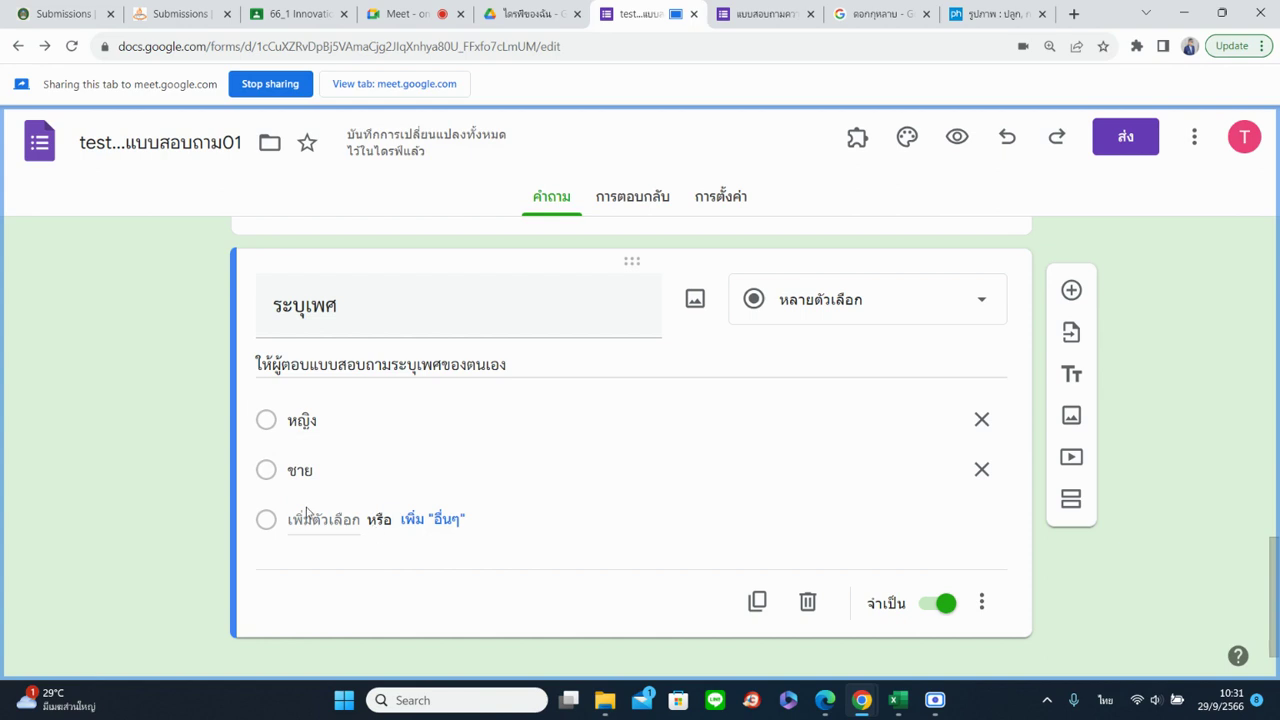
{"action": "mouse_move", "coordinate": [244, 419]}
{"action": "left_mouse_down"}
{"action": "mouse_move", "coordinate": [250, 477]}
{"action": "mouse_move", "coordinate": [252, 424]}
{"action": "left_mouse_up"}
{"action": "left_click_drag", "start_coordinate": [246, 469], "coordinate": [245, 411]}
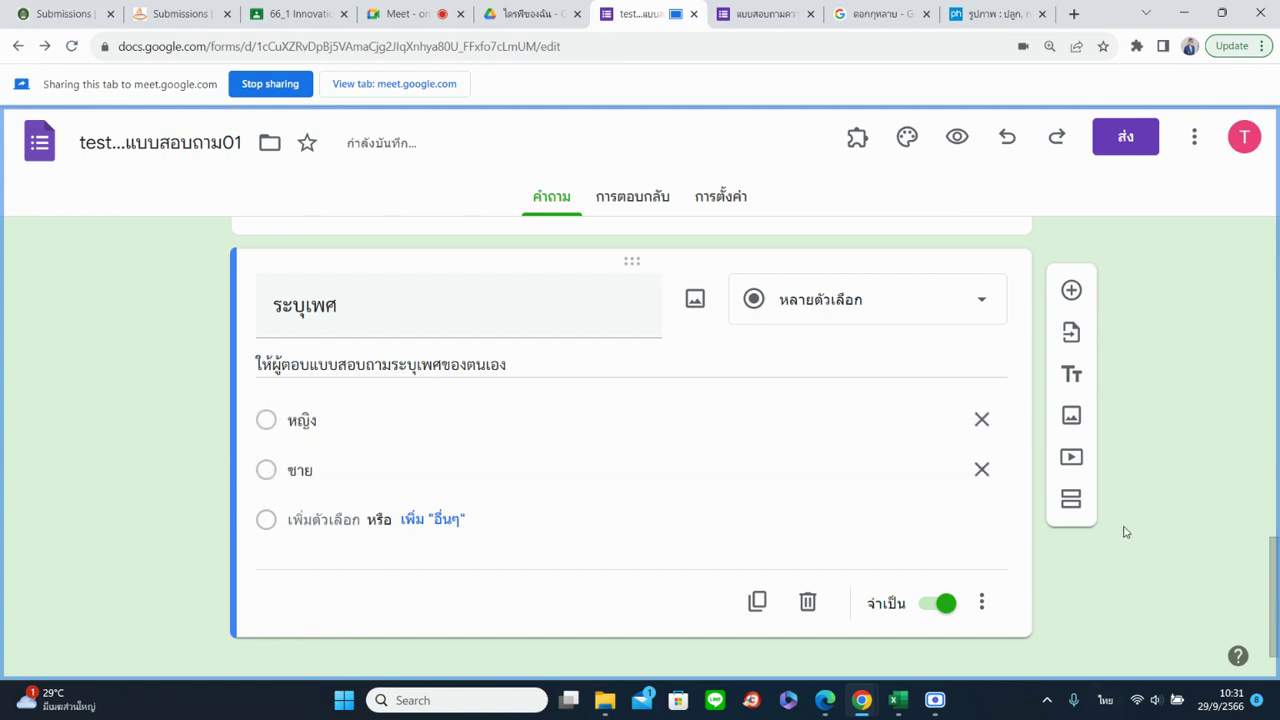
Duplicate the gender question and make the copy a Checkboxes question
{"action": "left_click", "coordinate": [982, 602]}
{"action": "left_click", "coordinate": [1005, 607]}
{"action": "left_click", "coordinate": [763, 597]}
{"action": "scroll", "coordinate": [401, 426], "scroll_direction": "up", "scroll_amount": 4}
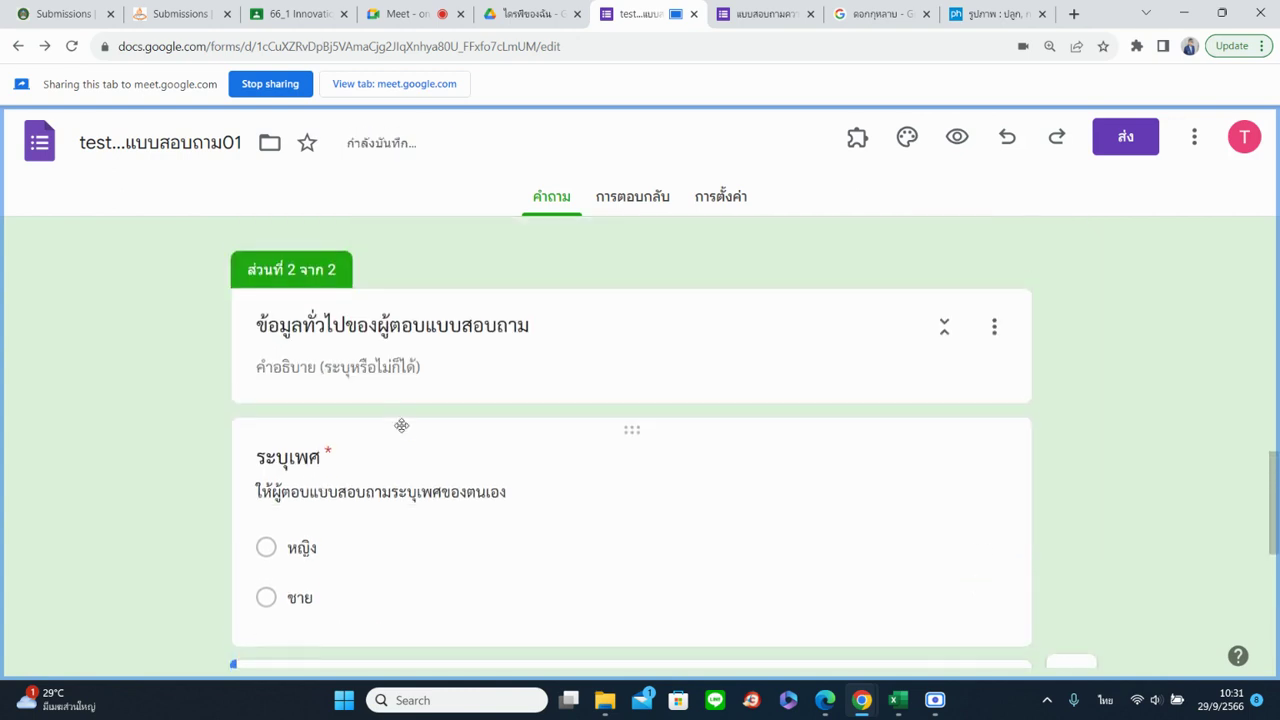
{"action": "scroll", "coordinate": [401, 426], "scroll_direction": "down", "scroll_amount": 3}
{"action": "left_click", "coordinate": [866, 399]}
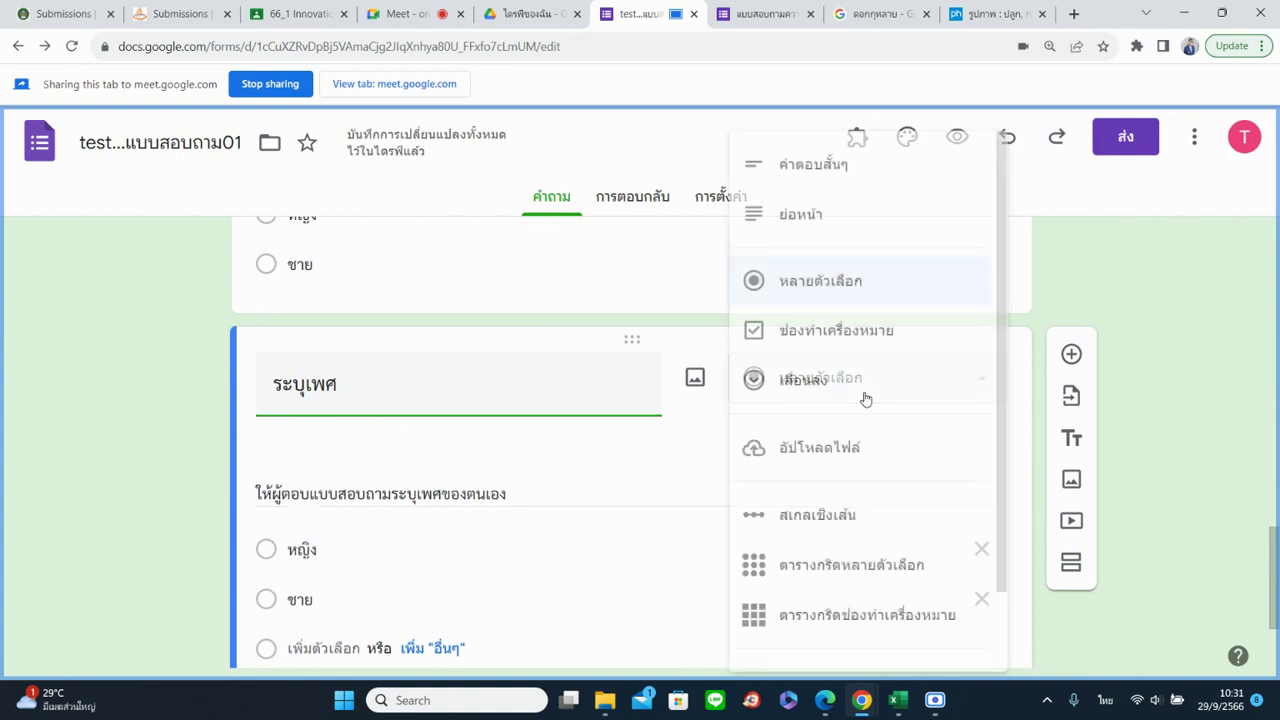
{"action": "left_click", "coordinate": [825, 331]}
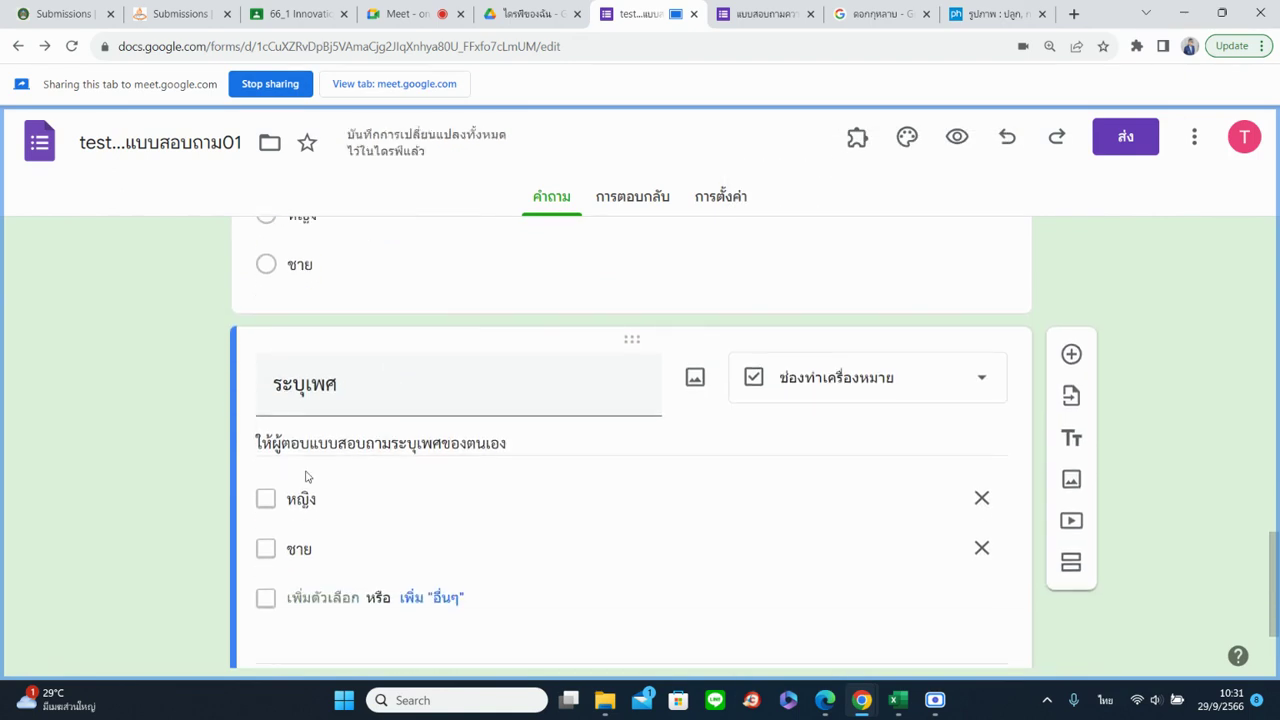
Duplicate the checkbox version and make that copy a Dropdown question
{"action": "scroll", "coordinate": [589, 503], "scroll_direction": "down", "scroll_amount": 1}
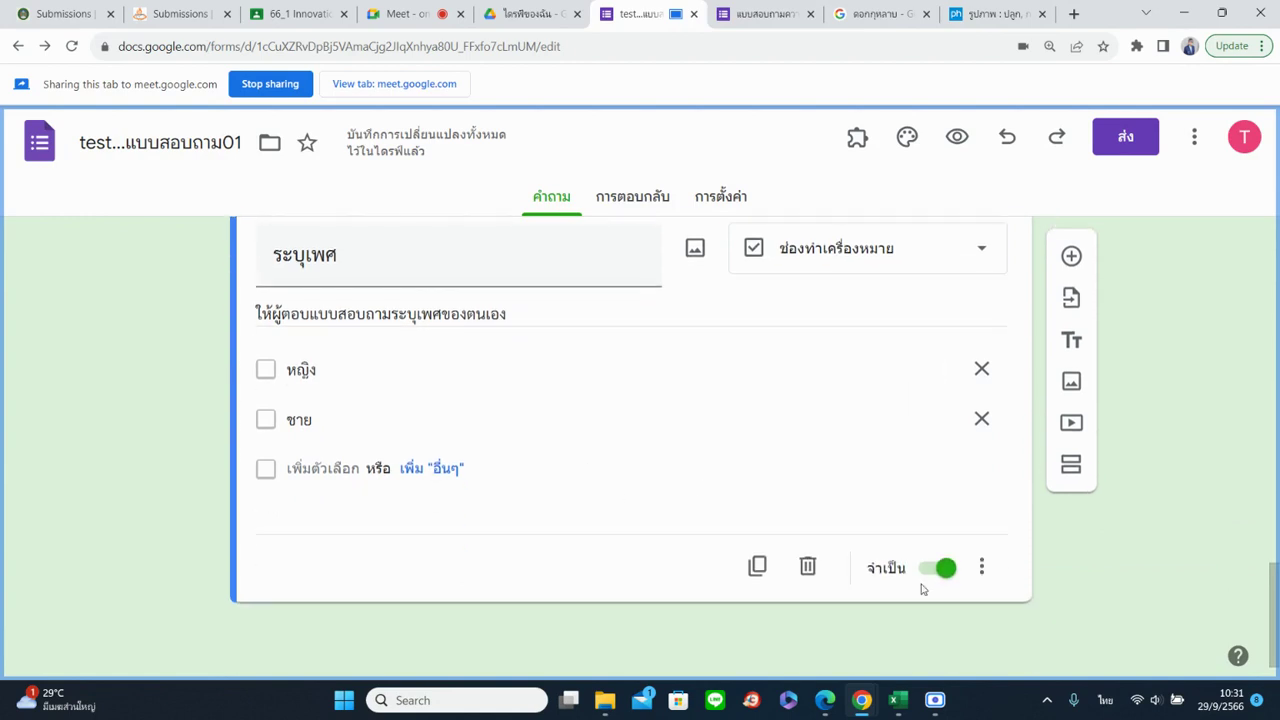
{"action": "left_click", "coordinate": [757, 567]}
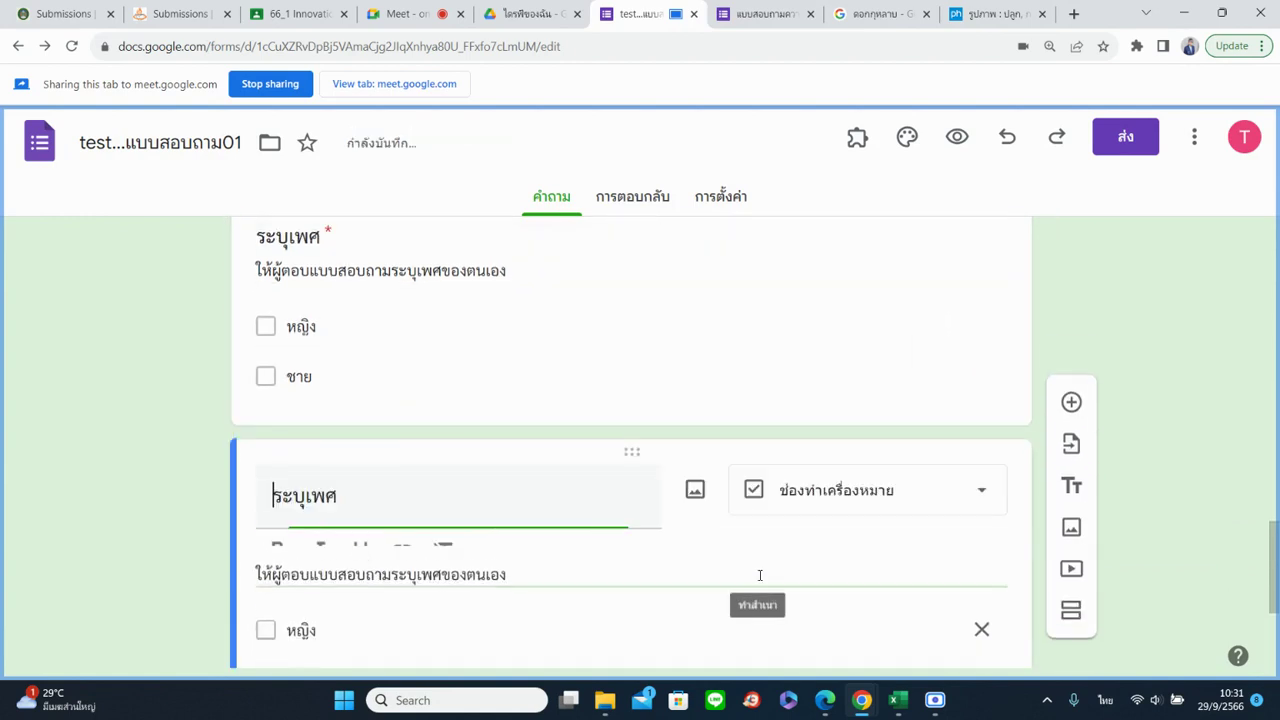
{"action": "left_click", "coordinate": [833, 497]}
{"action": "left_click", "coordinate": [813, 380]}
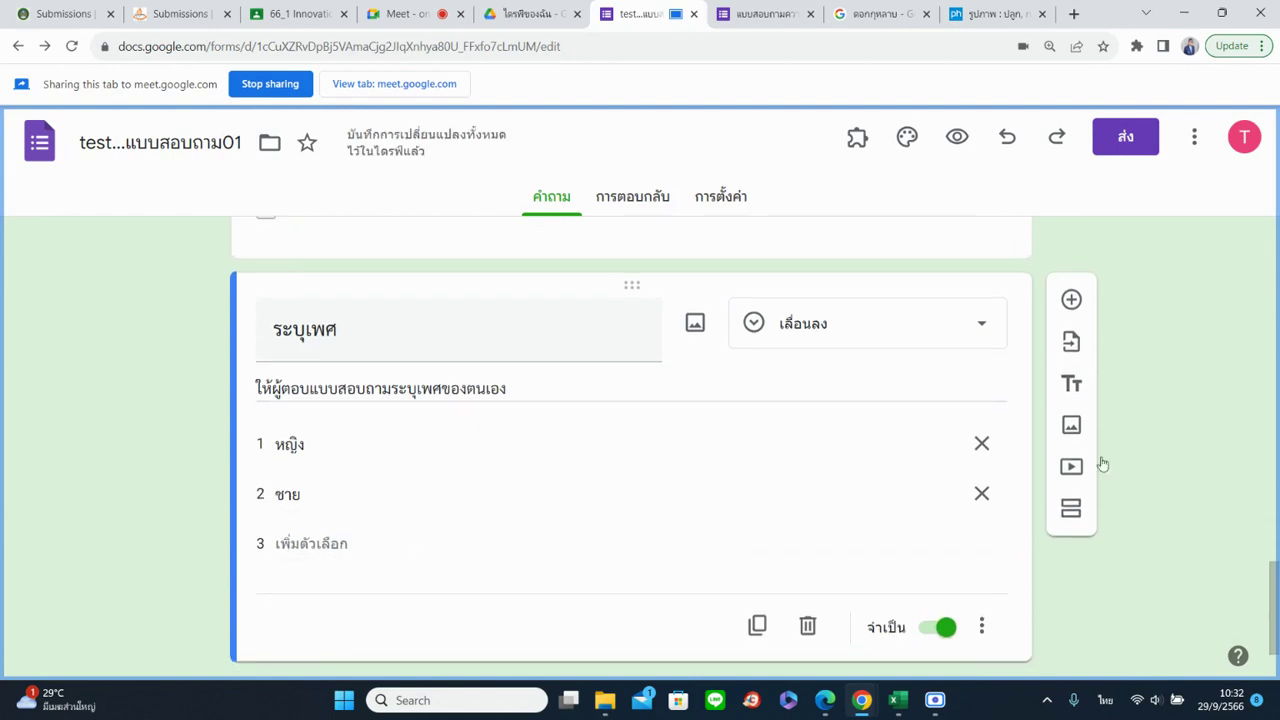
{"action": "left_click", "coordinate": [783, 16]}
Advance the form preview to the survey's second page (ถัดไป)
{"action": "scroll", "coordinate": [768, 460], "scroll_direction": "down", "scroll_amount": 5}
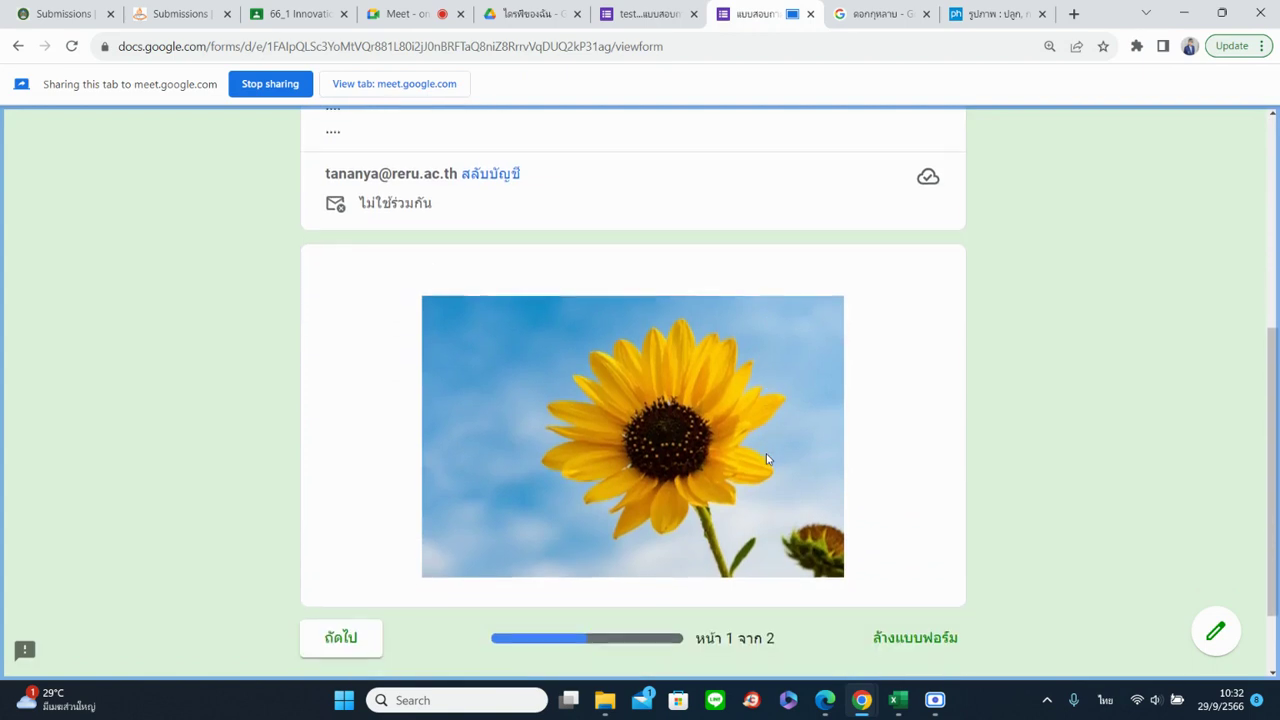
{"action": "left_click", "coordinate": [338, 554]}
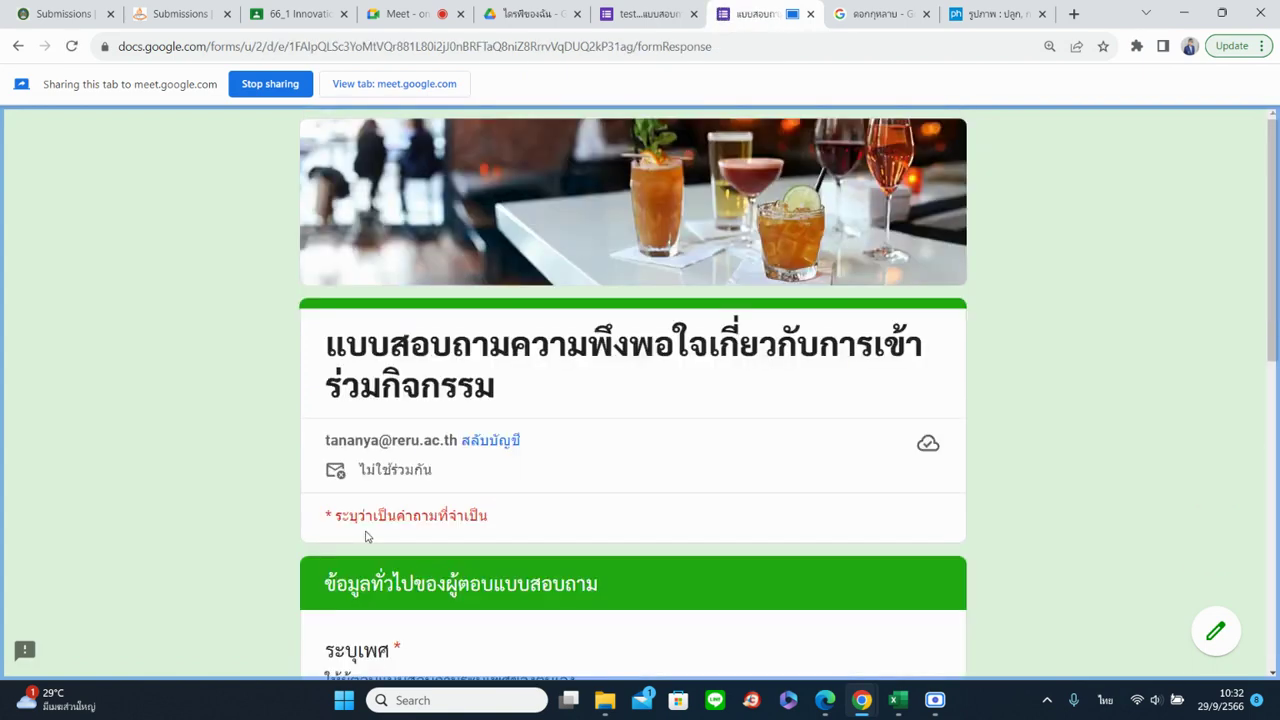
{"action": "scroll", "coordinate": [405, 503], "scroll_direction": "down", "scroll_amount": 1}
{"action": "scroll", "coordinate": [400, 470], "scroll_direction": "down", "scroll_amount": 1}
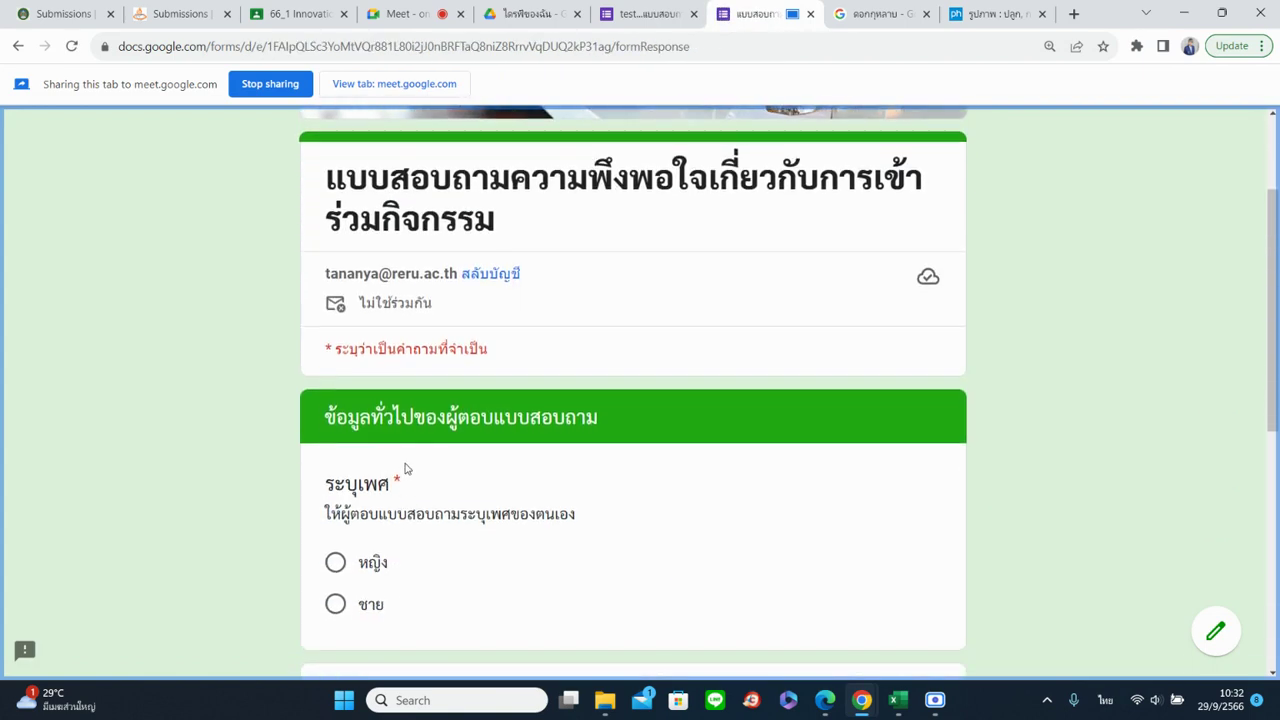
{"action": "scroll", "coordinate": [520, 440], "scroll_direction": "down", "scroll_amount": 3}
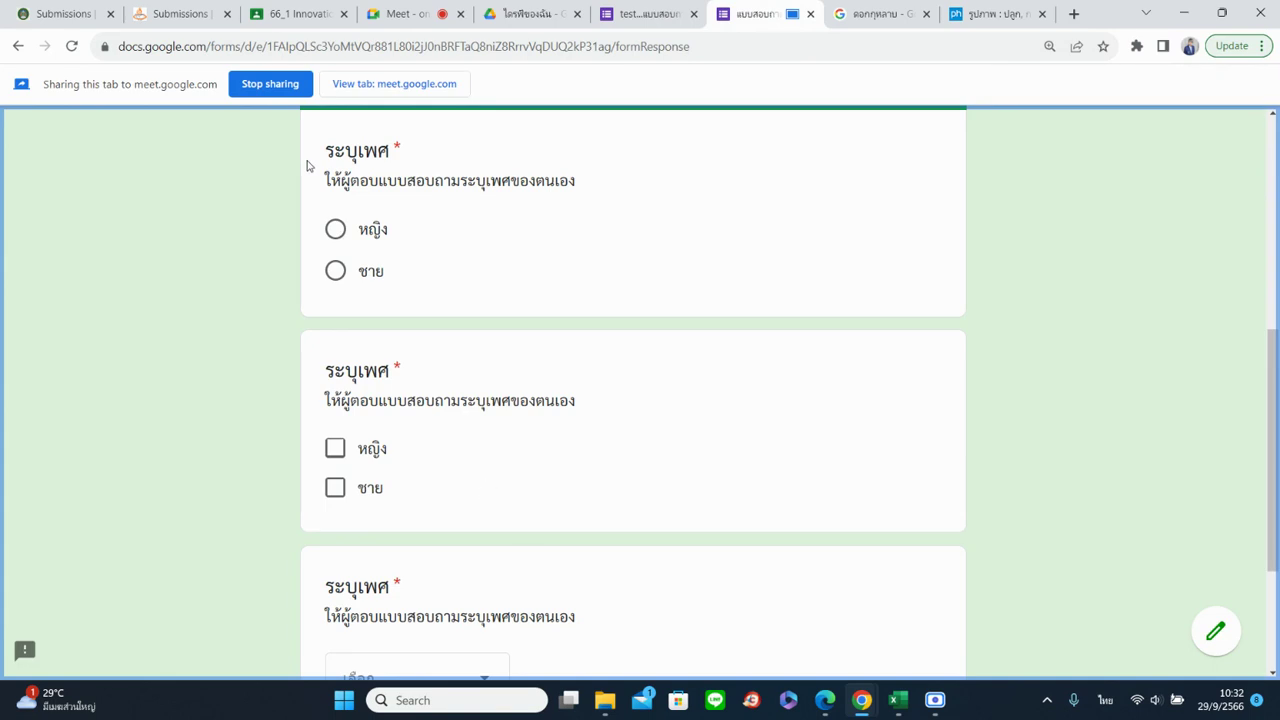
Choose หญิง in the radio question and tick both หญิง and ชาย checkboxes
{"action": "left_click", "coordinate": [337, 231]}
{"action": "left_click", "coordinate": [337, 271]}
{"action": "left_click", "coordinate": [336, 230]}
{"action": "left_click", "coordinate": [337, 271]}
{"action": "left_click", "coordinate": [340, 232]}
{"action": "left_click", "coordinate": [334, 450]}
{"action": "left_click", "coordinate": [336, 488]}
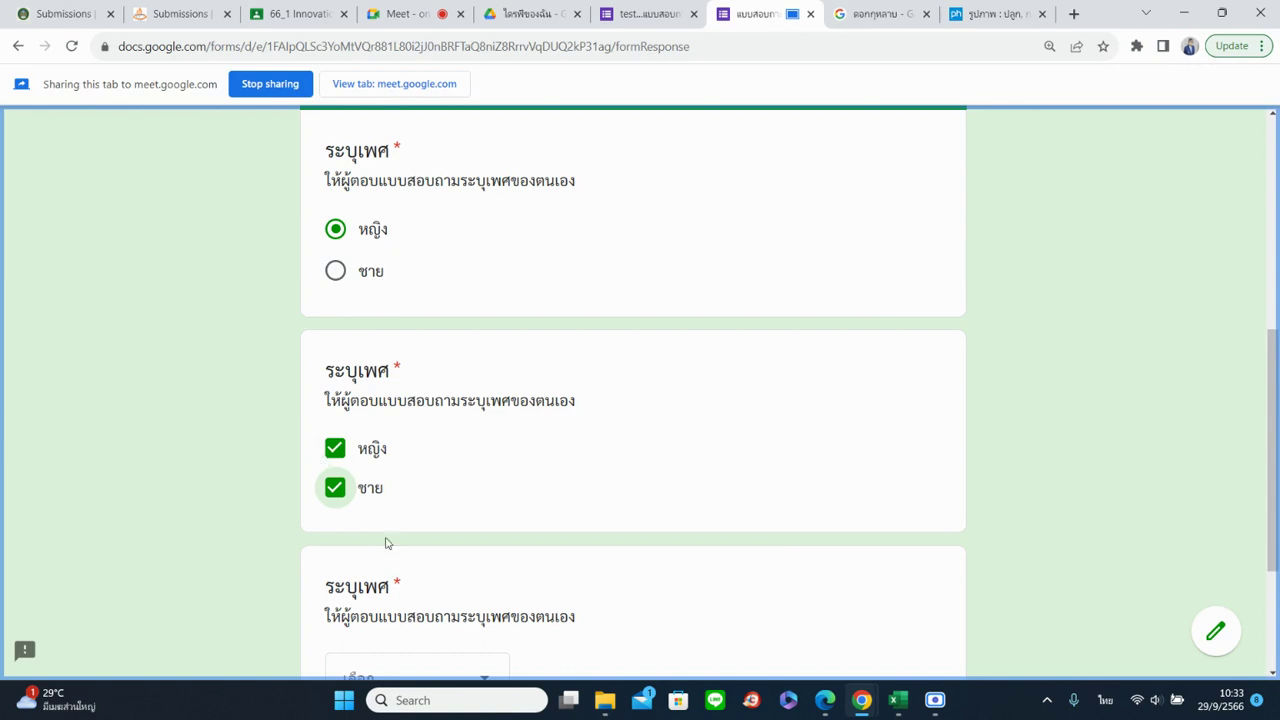
Trigger the dropdown's required-answer warning, then answer it หญิง and change it to ชาย
{"action": "scroll", "coordinate": [434, 462], "scroll_direction": "down", "scroll_amount": 3}
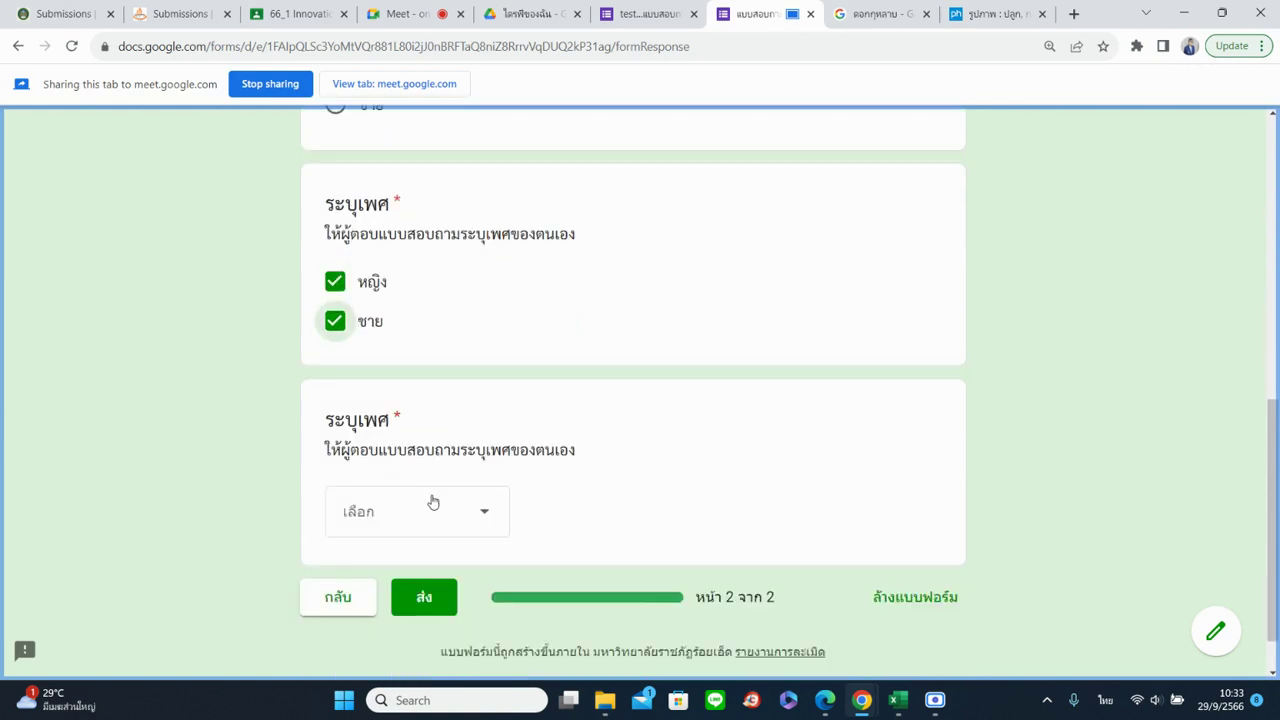
{"action": "left_click", "coordinate": [433, 502]}
{"action": "left_click", "coordinate": [684, 519]}
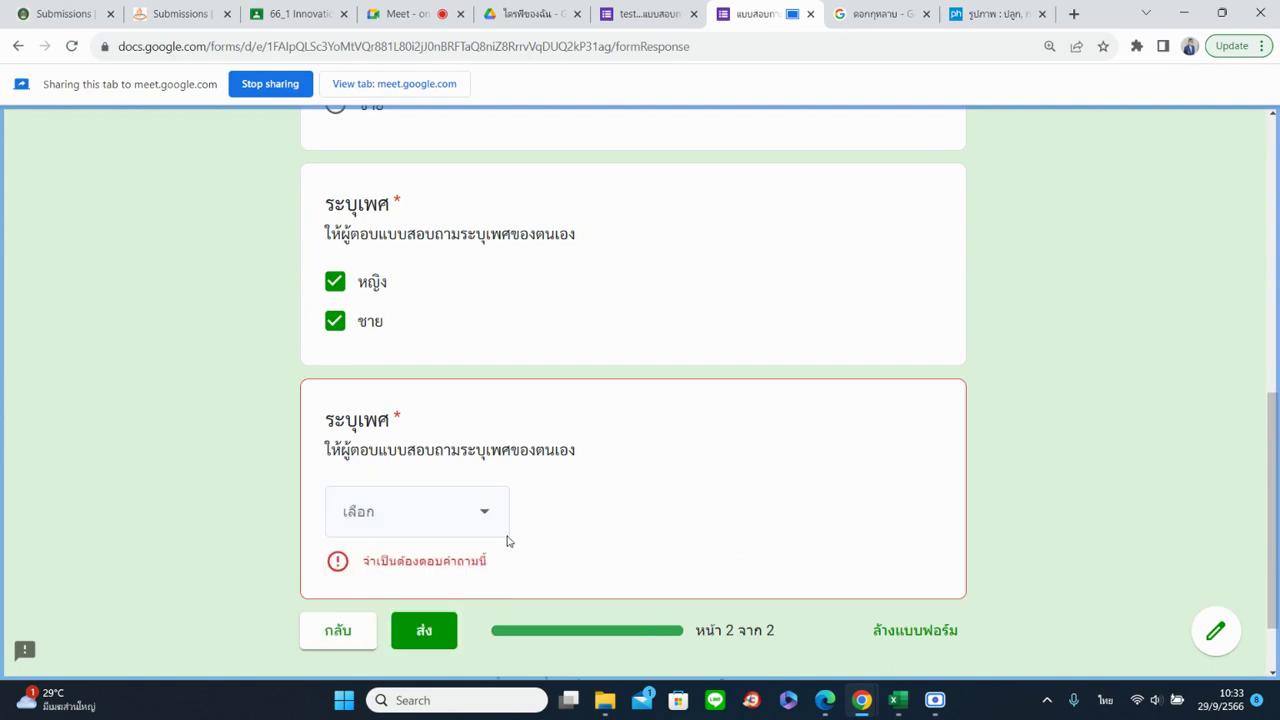
{"action": "left_click", "coordinate": [395, 502]}
{"action": "left_click", "coordinate": [403, 588]}
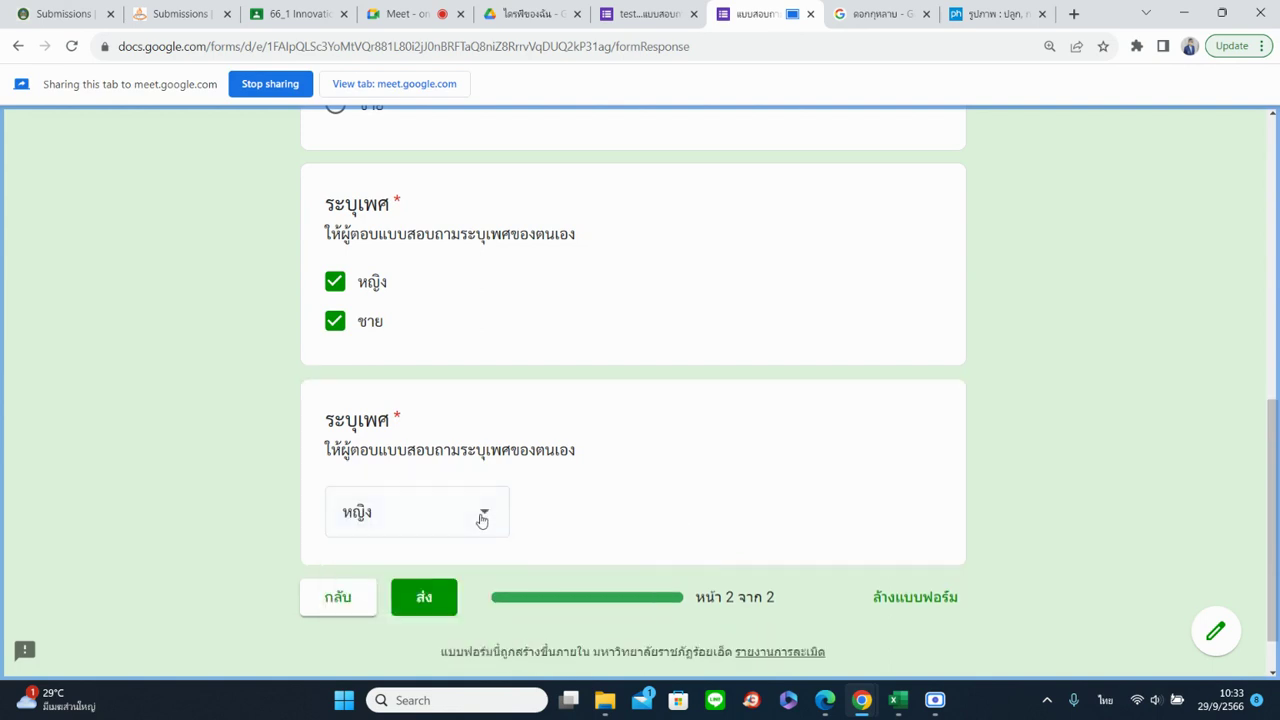
{"action": "left_click", "coordinate": [481, 519]}
{"action": "left_click", "coordinate": [449, 578]}
{"action": "double_click", "coordinate": [397, 414]}
{"action": "left_click", "coordinate": [688, 465]}
{"action": "scroll", "coordinate": [694, 476], "scroll_direction": "up", "scroll_amount": 3}
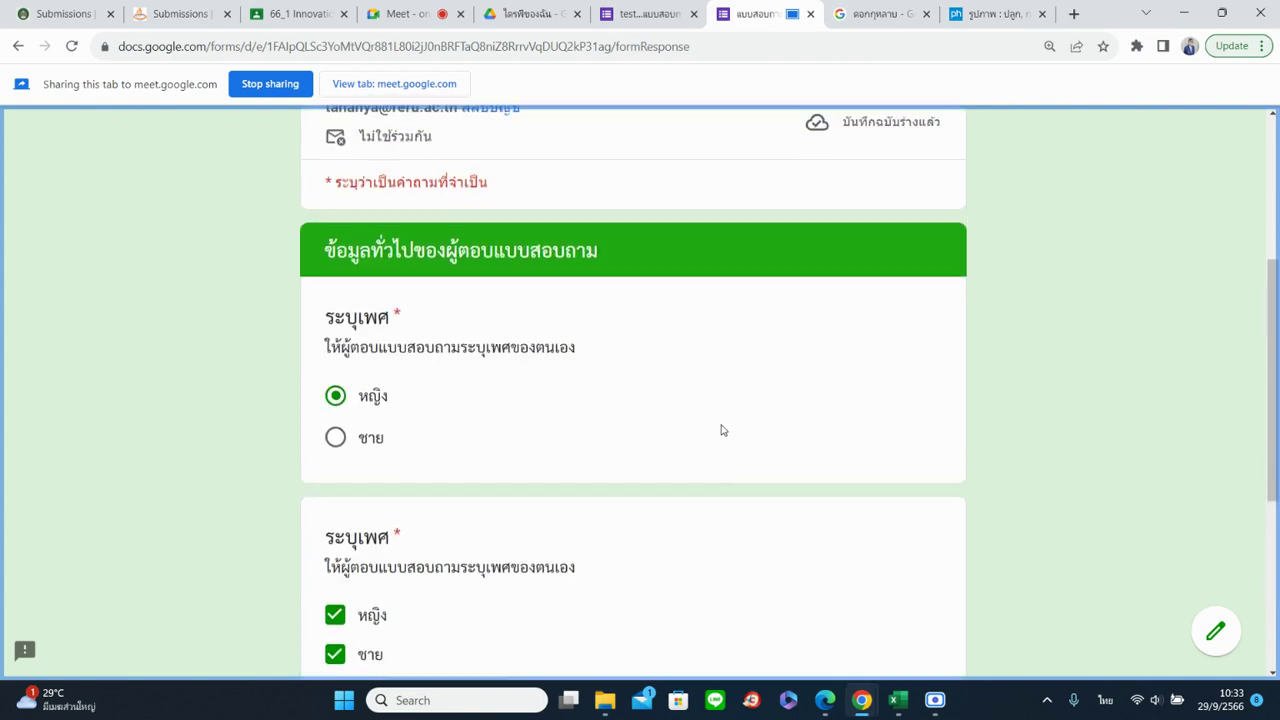
Delete the dropdown and checkbox copies of the gender question in the editor
{"action": "left_click", "coordinate": [645, 13]}
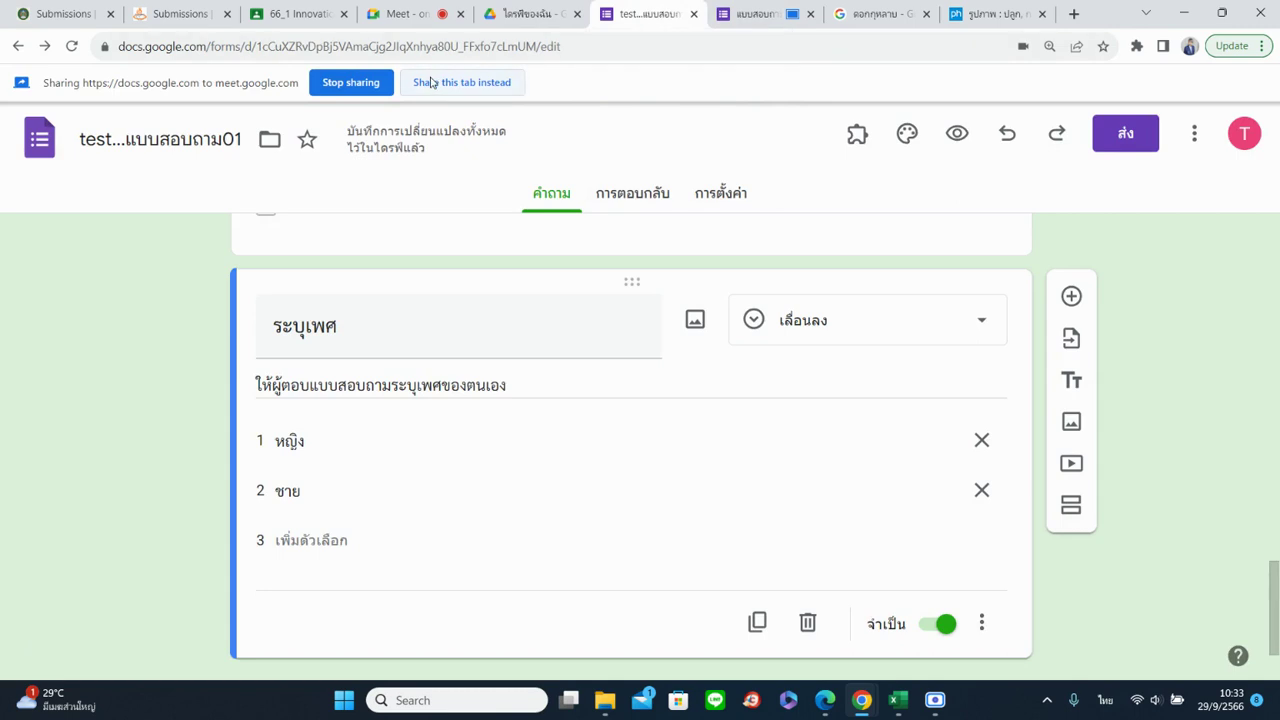
{"action": "left_click", "coordinate": [432, 83]}
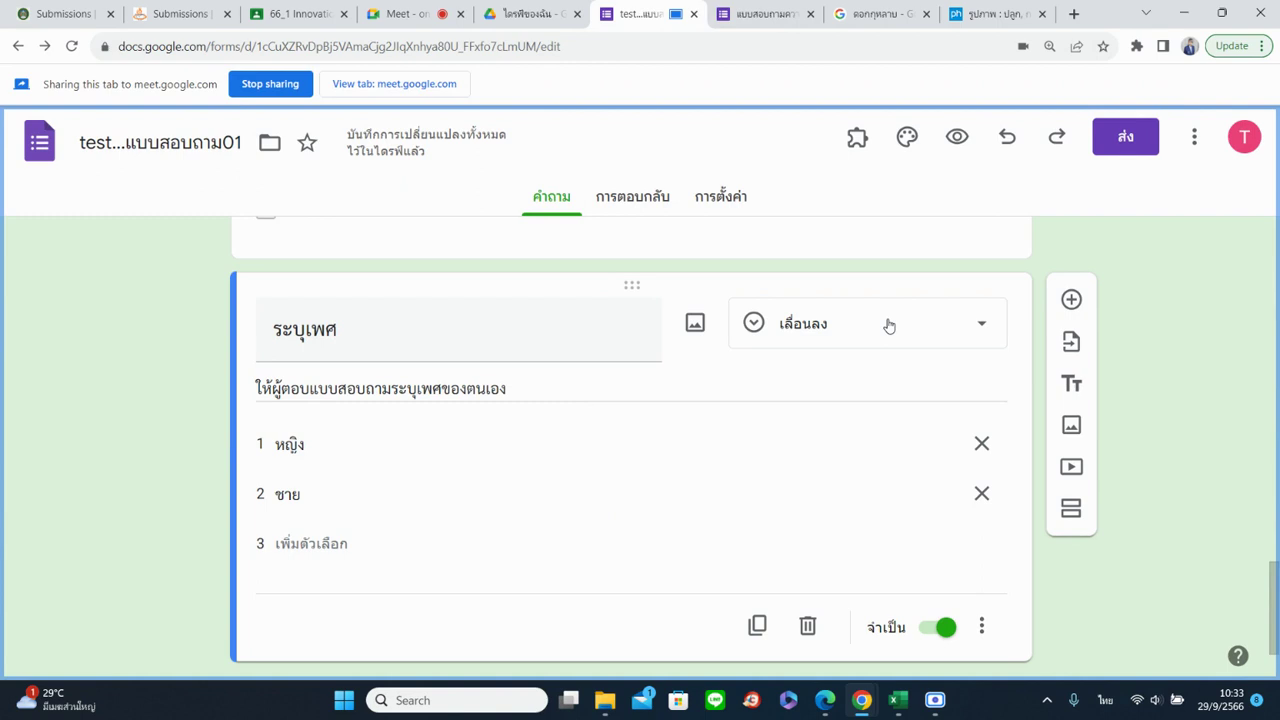
{"action": "left_click", "coordinate": [818, 630]}
{"action": "left_click", "coordinate": [810, 567]}
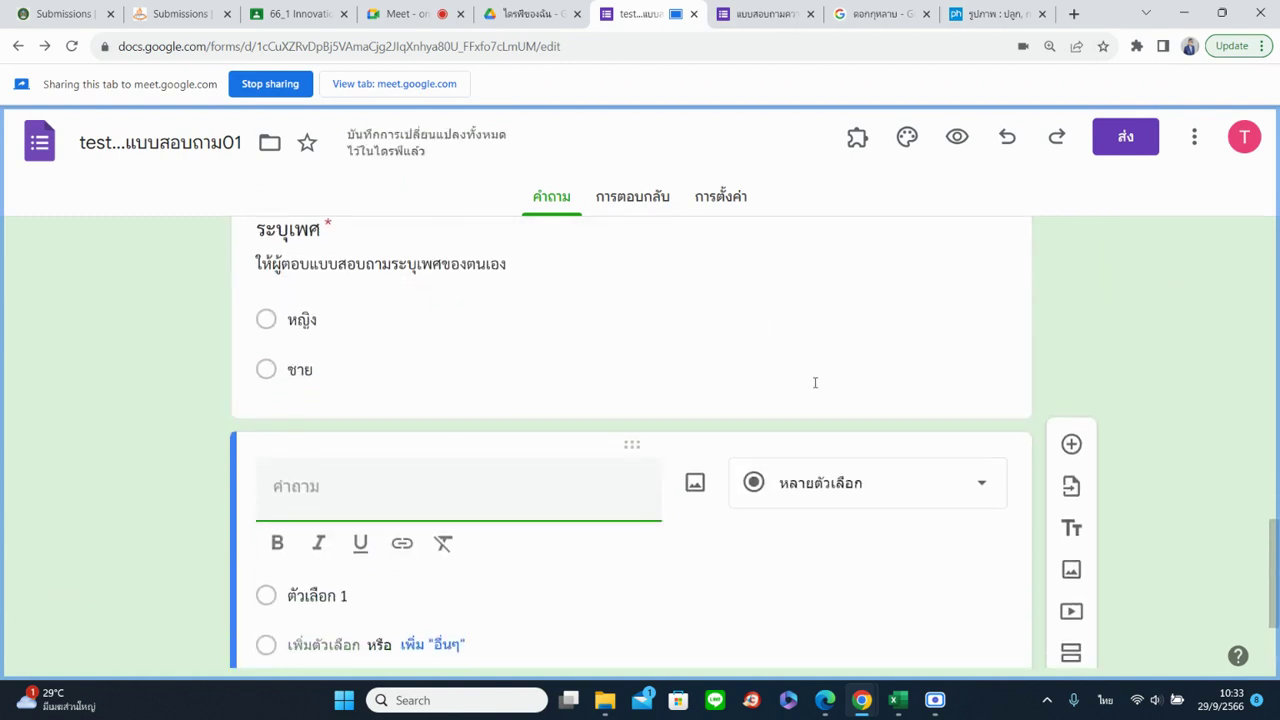
Title the question ชั้นปีที่ศึกษา with options ปี 1, ปี 2, ปี 3 and ปี 4
{"action": "type", "text": "ชั้น"}
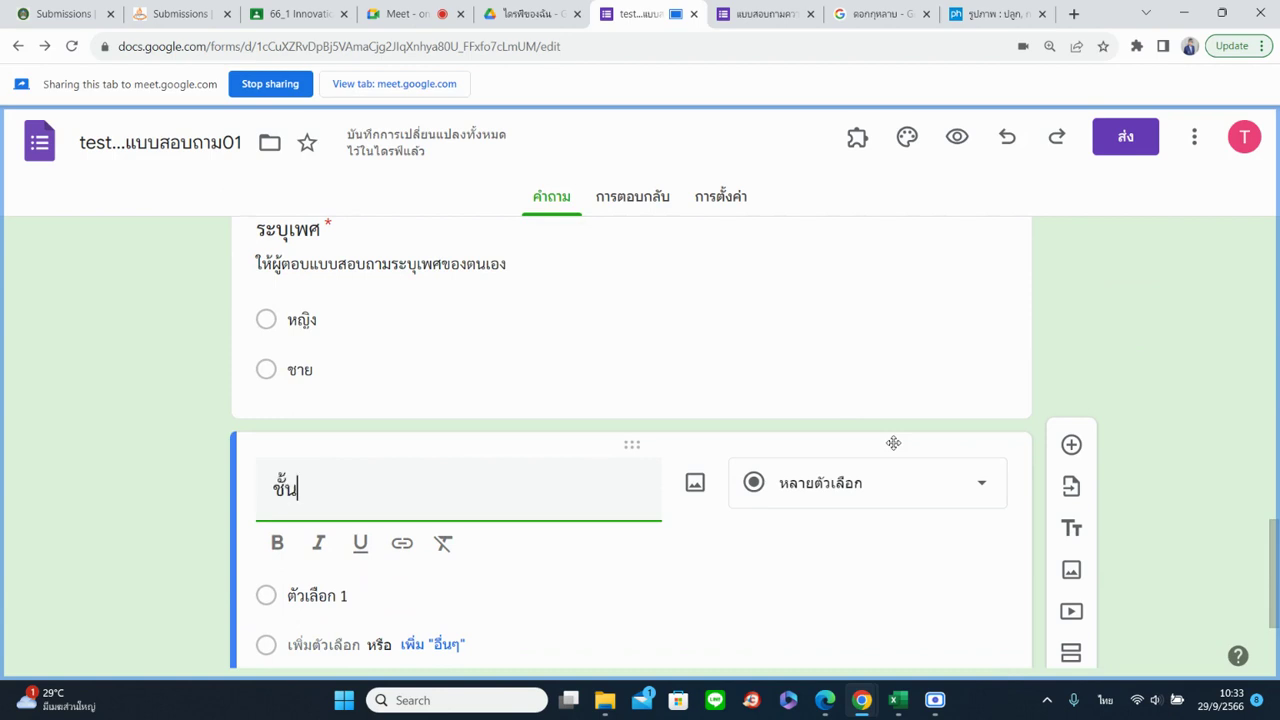
{"action": "type", "text": "ปีที่ศึกษา"}
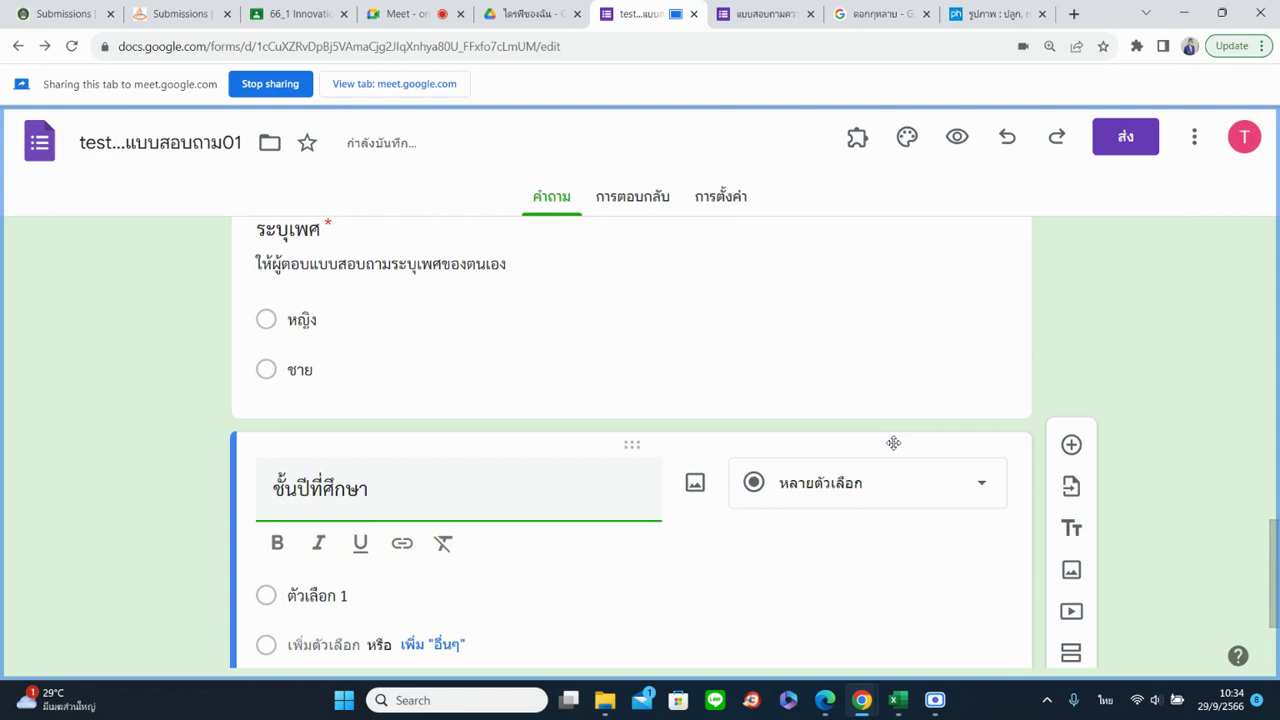
{"action": "scroll", "coordinate": [443, 500], "scroll_direction": "down", "scroll_amount": 1}
{"action": "left_click", "coordinate": [423, 447]}
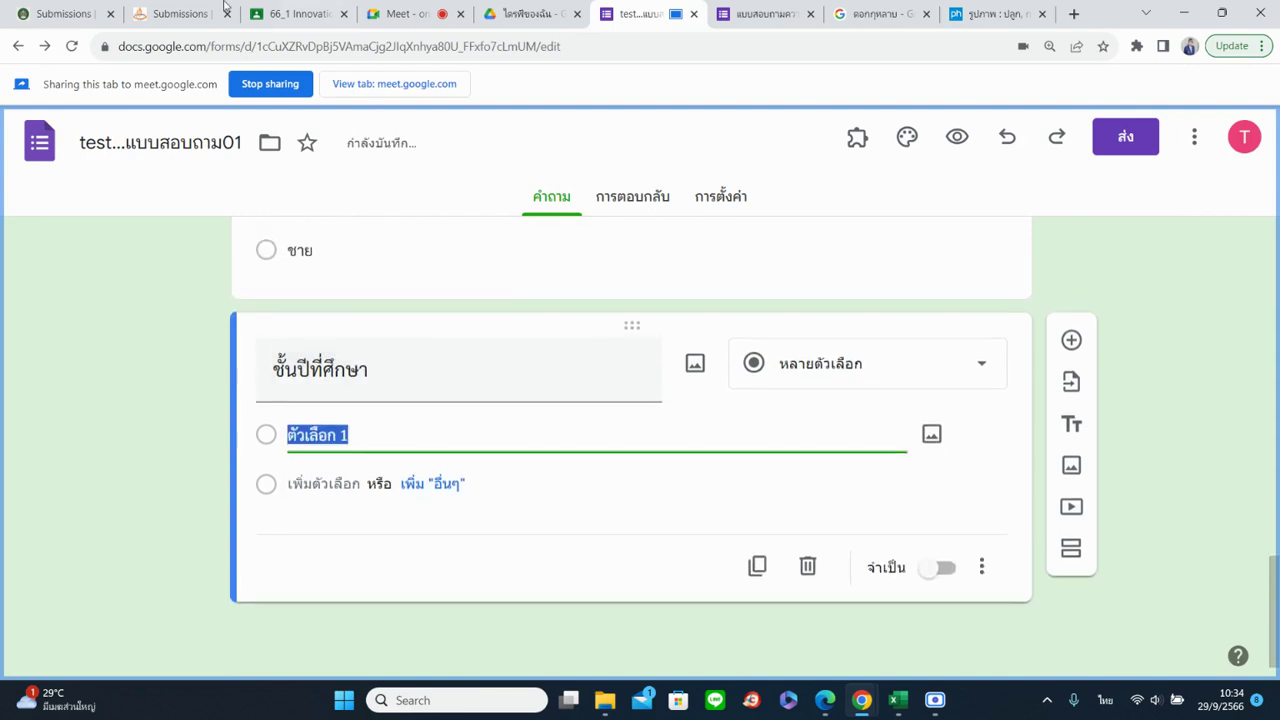
{"action": "type", "text": "ปี 1"}
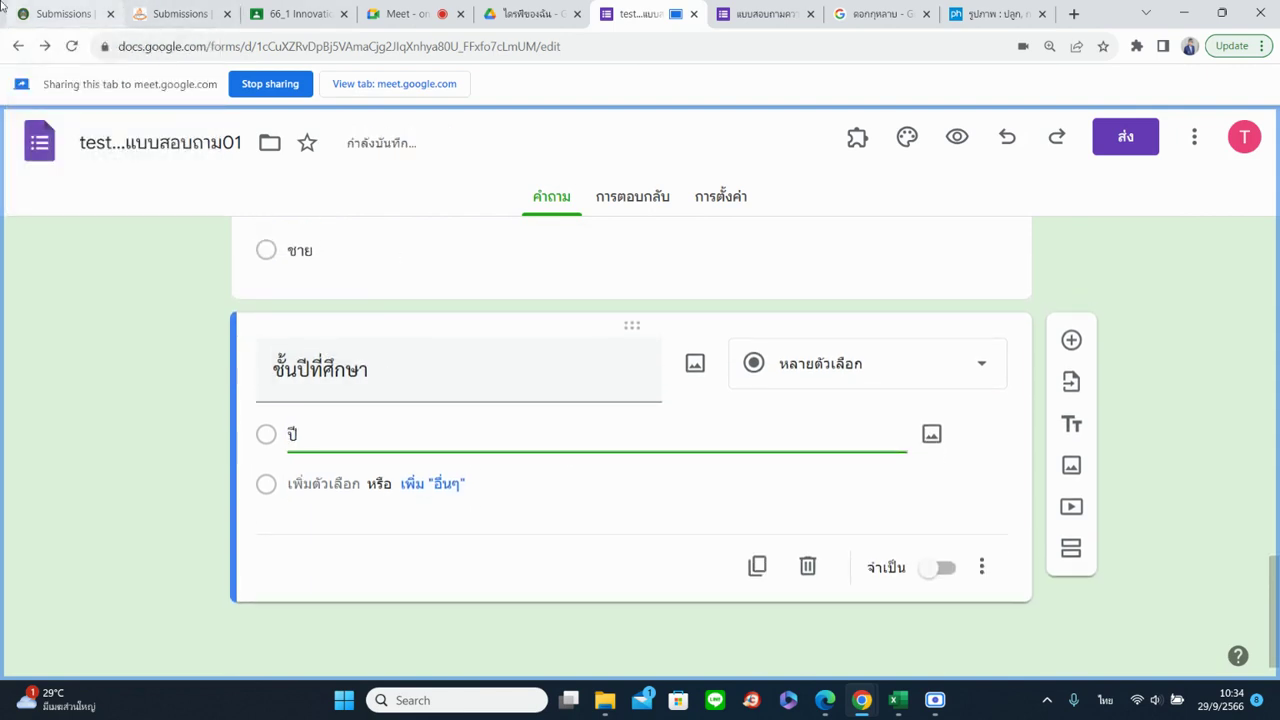
{"action": "key", "text": "Return"}
{"action": "type", "text": "ปี 2"}
{"action": "key", "text": "Return"}
{"action": "type", "text": "ปี"}
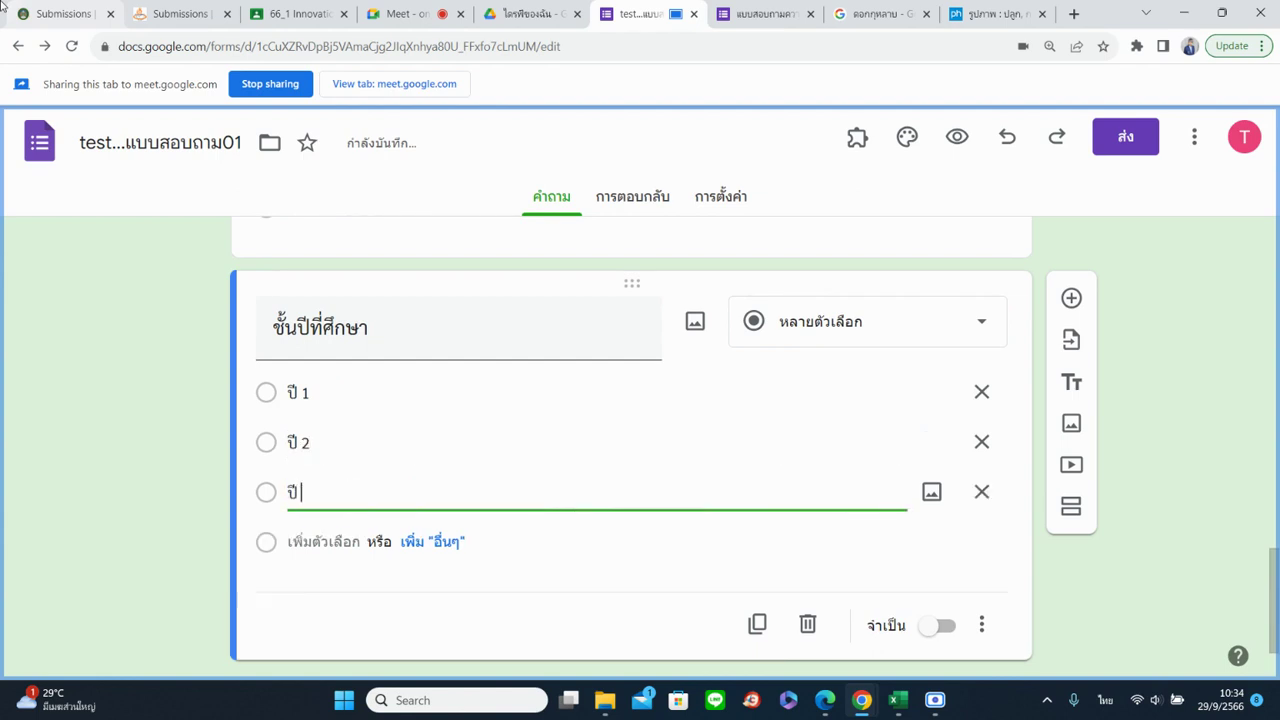
{"action": "type", "text": " 3"}
{"action": "key", "text": "Return"}
{"action": "type", "text": "ปี 4"}
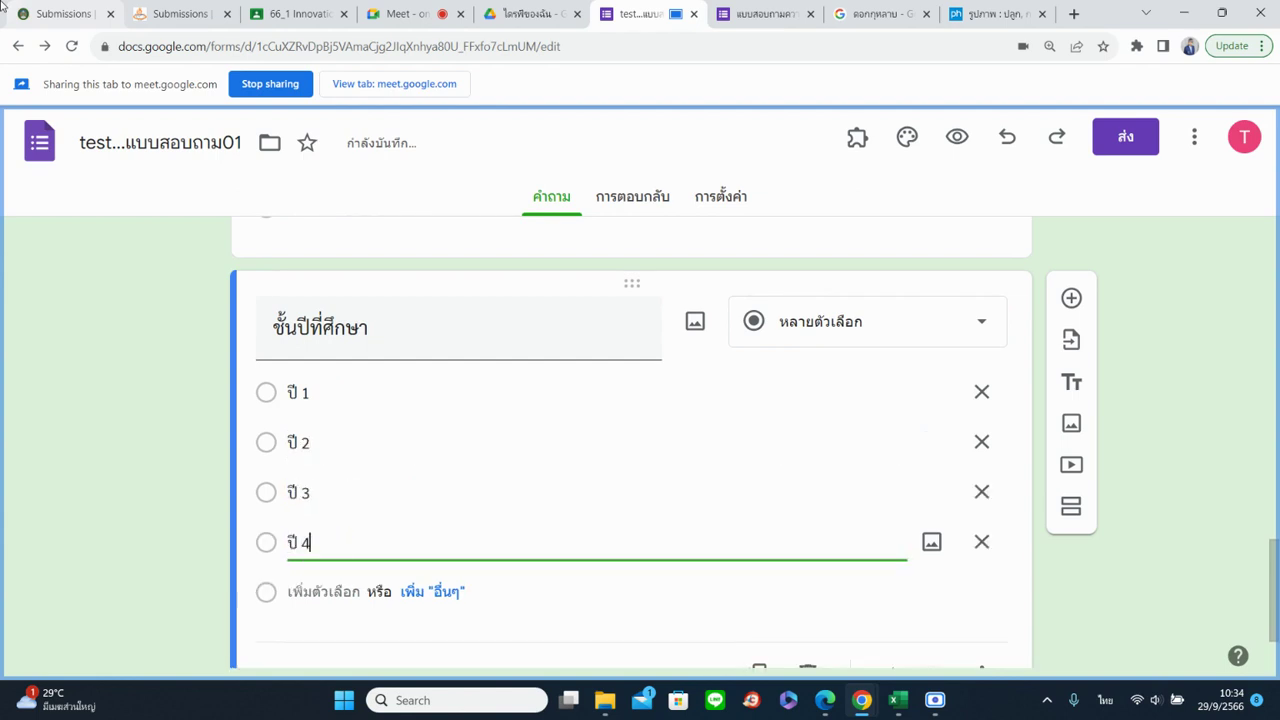
Add an Other option and make the year-of-study question required
{"action": "left_click", "coordinate": [433, 597]}
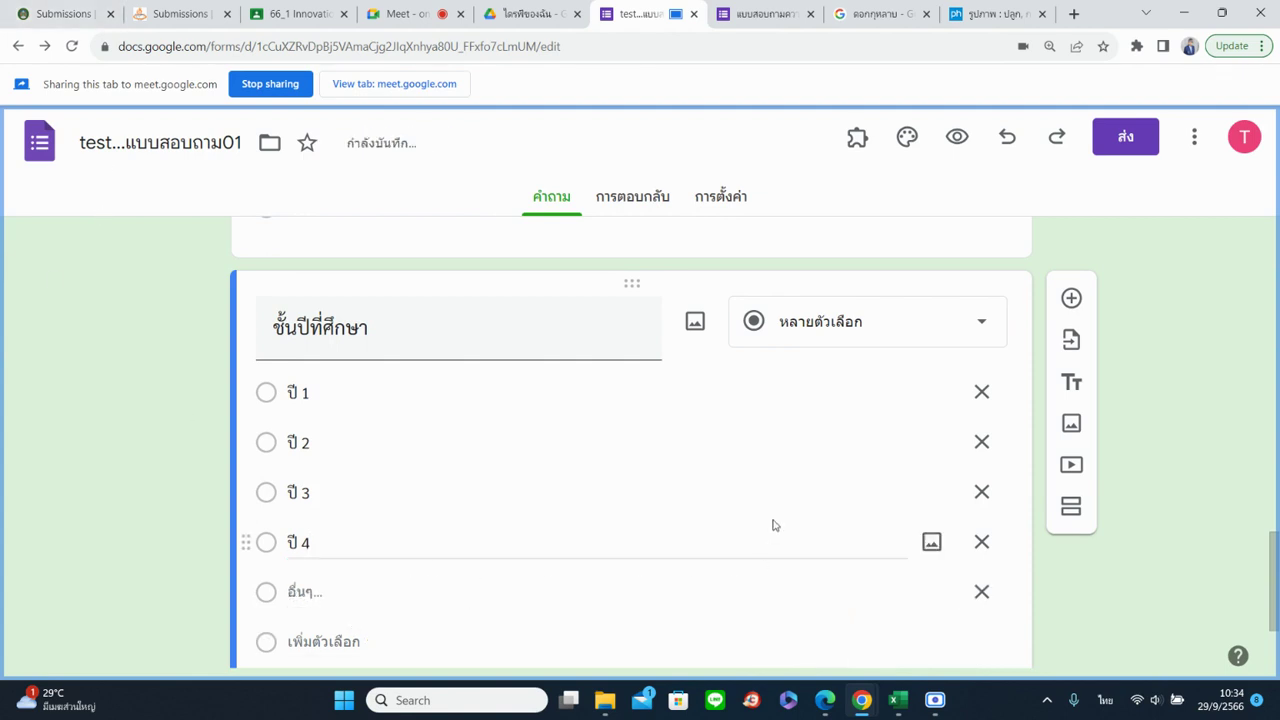
{"action": "scroll", "coordinate": [772, 525], "scroll_direction": "down", "scroll_amount": 2}
{"action": "left_click", "coordinate": [932, 577]}
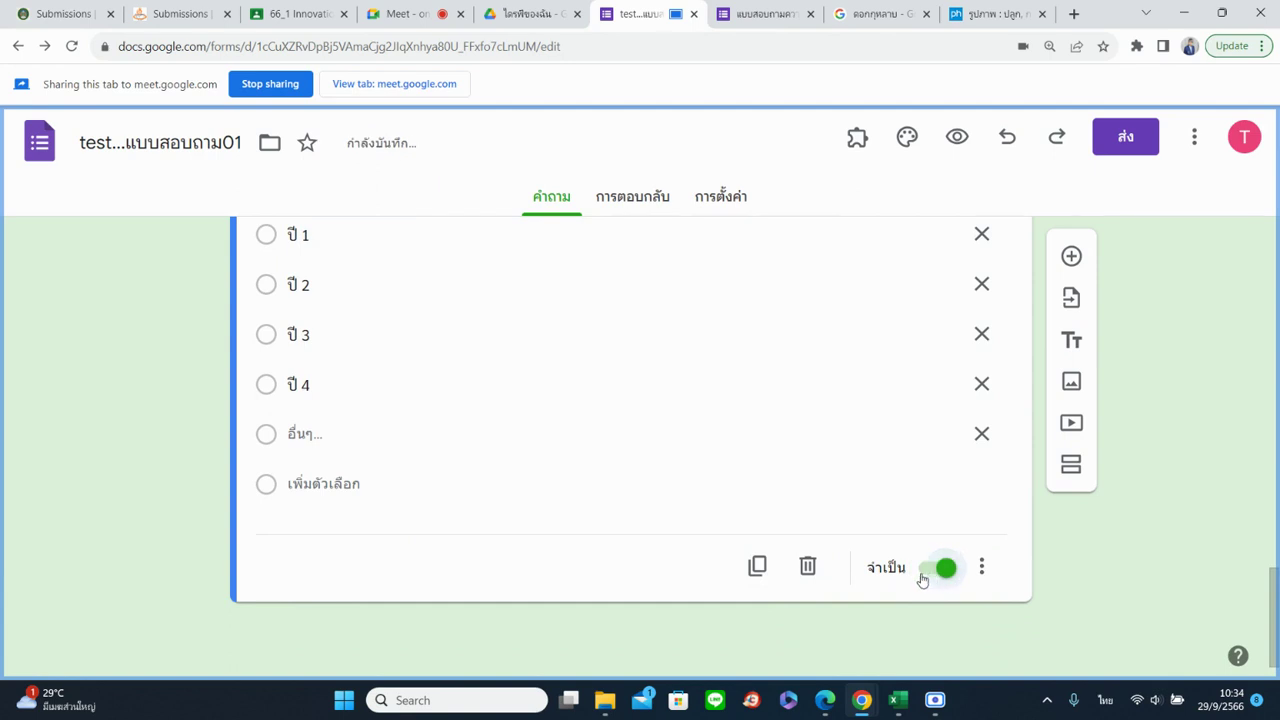
Add a new short-answer question titled คณะที่สังกัด
{"action": "left_click", "coordinate": [1071, 256]}
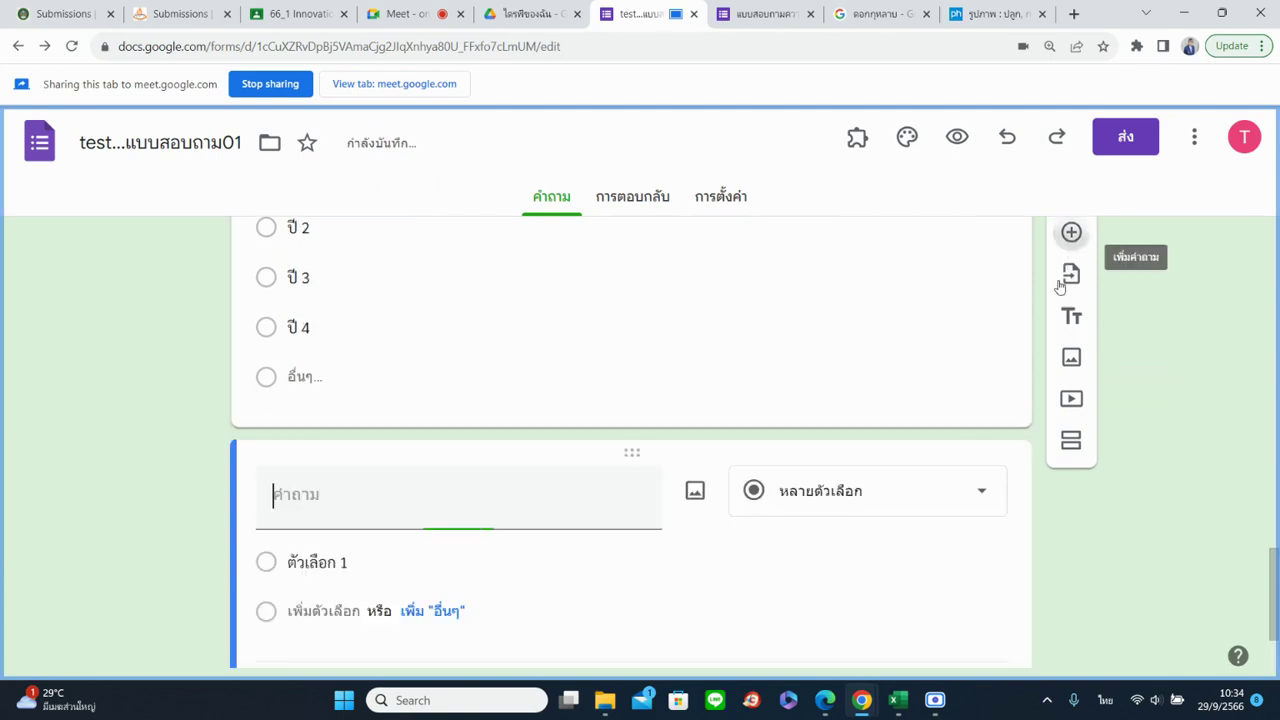
{"action": "type", "text": "คณะ"}
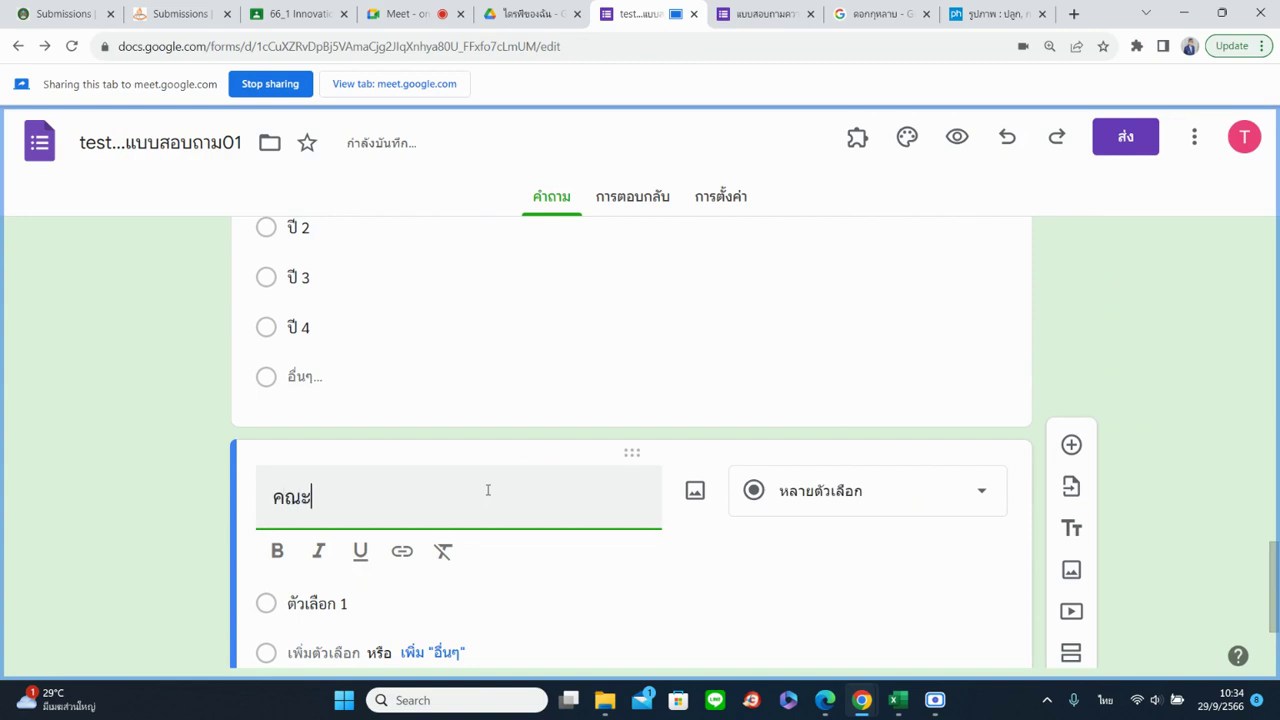
{"action": "type", "text": "ที่สังก"}
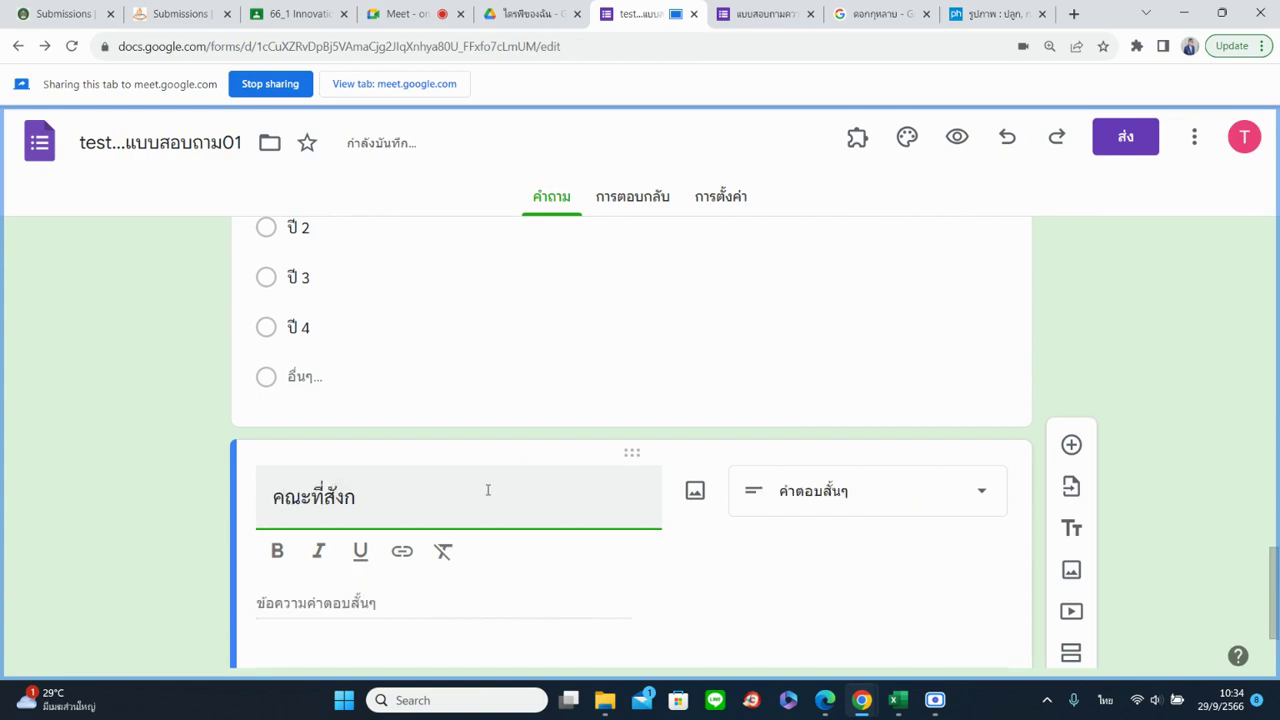
{"action": "type", "text": "ัด"}
{"action": "left_click", "coordinate": [866, 507]}
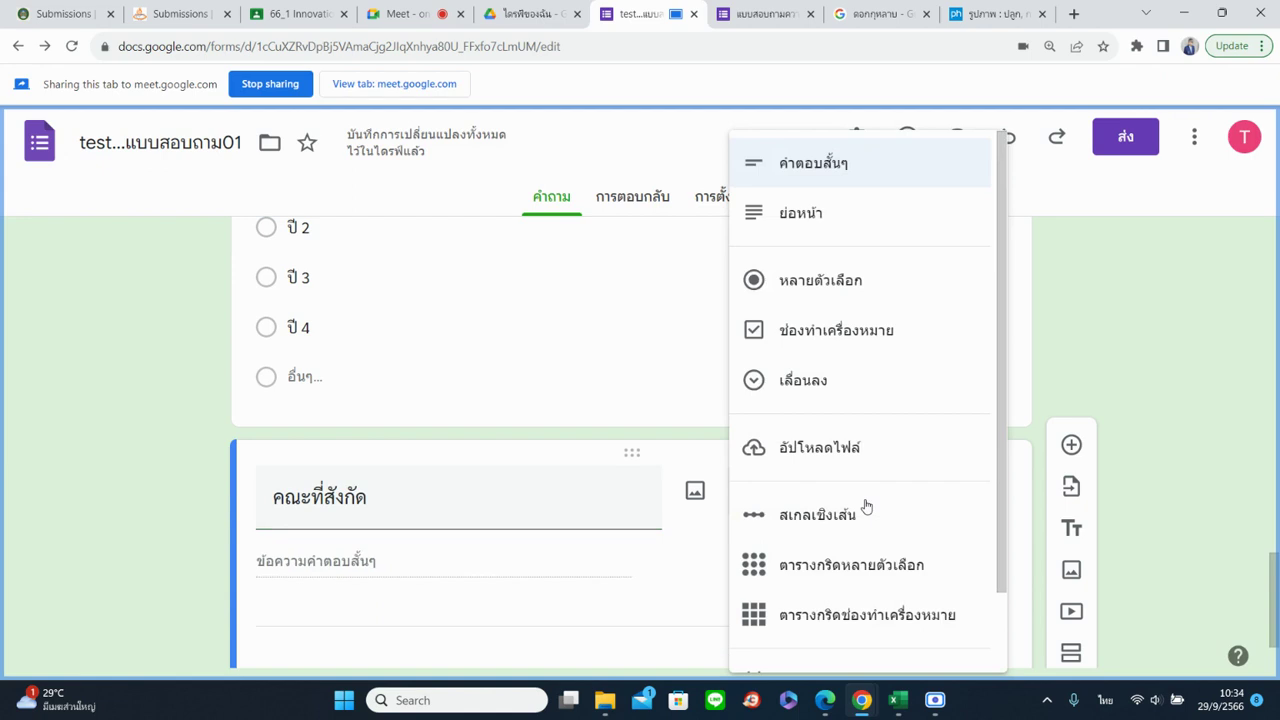
{"action": "left_click", "coordinate": [840, 166]}
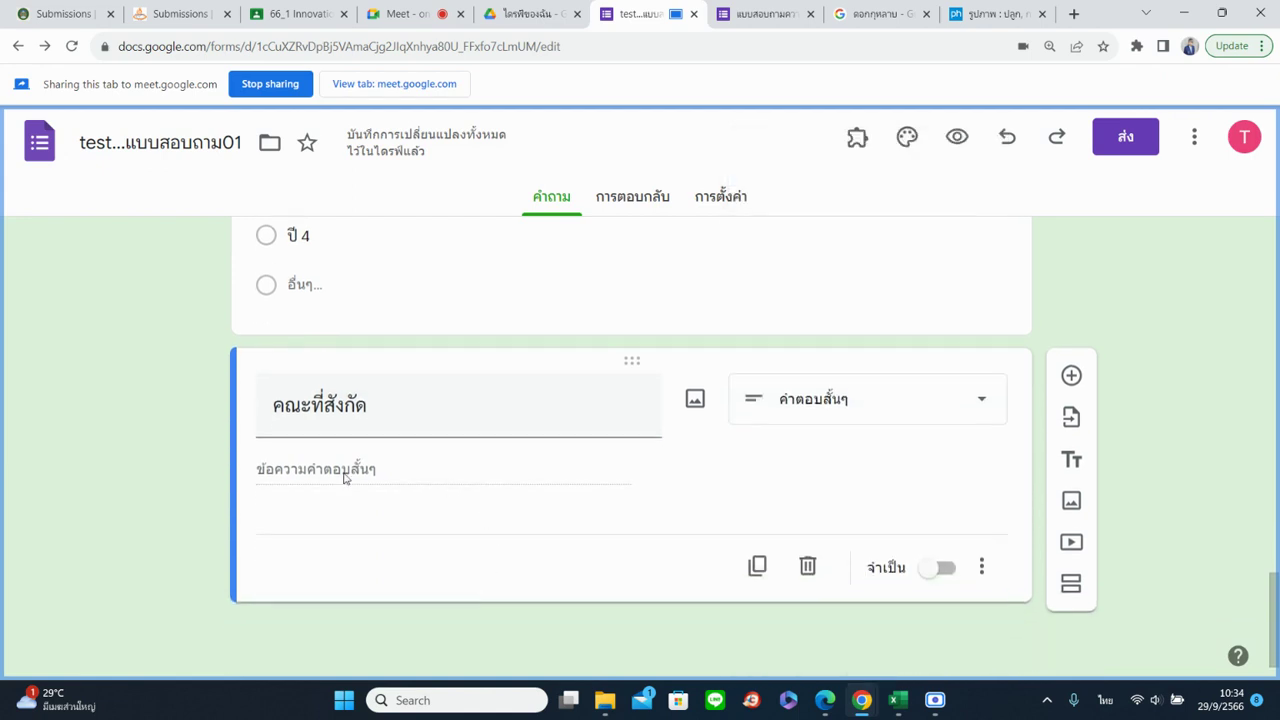
Describe it as ให้นักศึกษาระบุคณะของตนเอง เช่น คณะครุศาสตร์ and make it required
{"action": "left_click", "coordinate": [979, 568]}
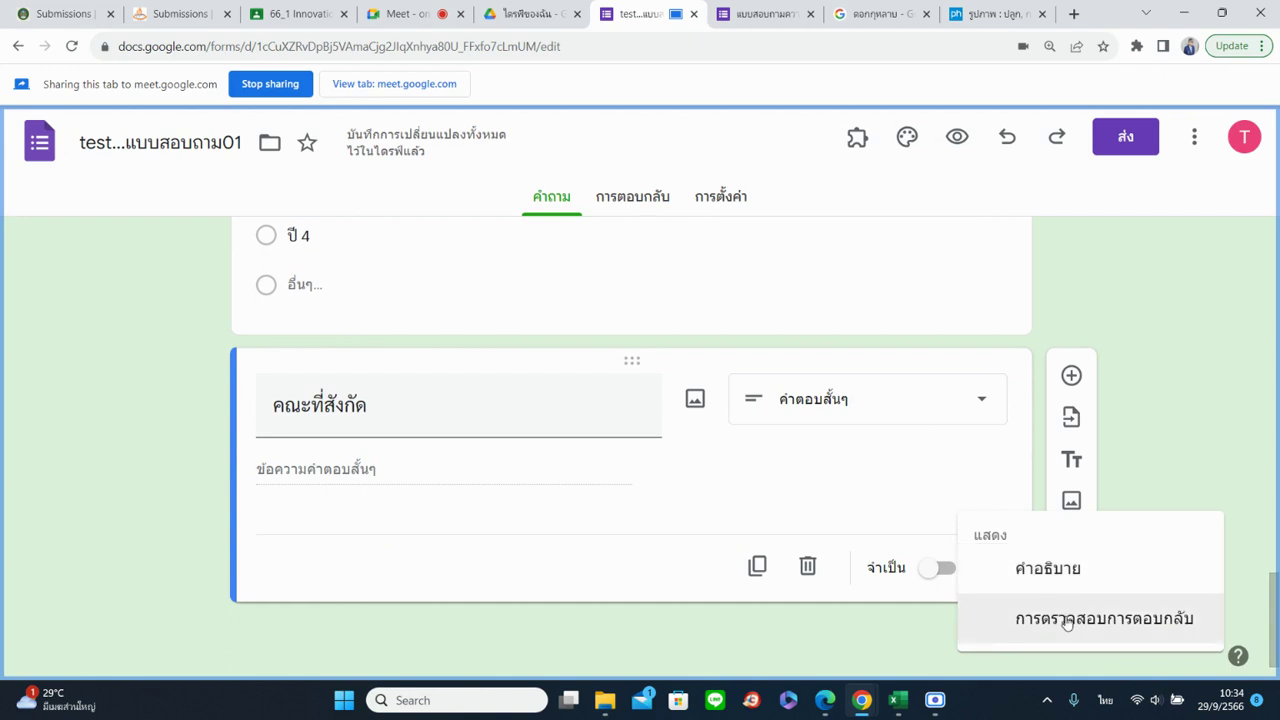
{"action": "left_click", "coordinate": [1043, 576]}
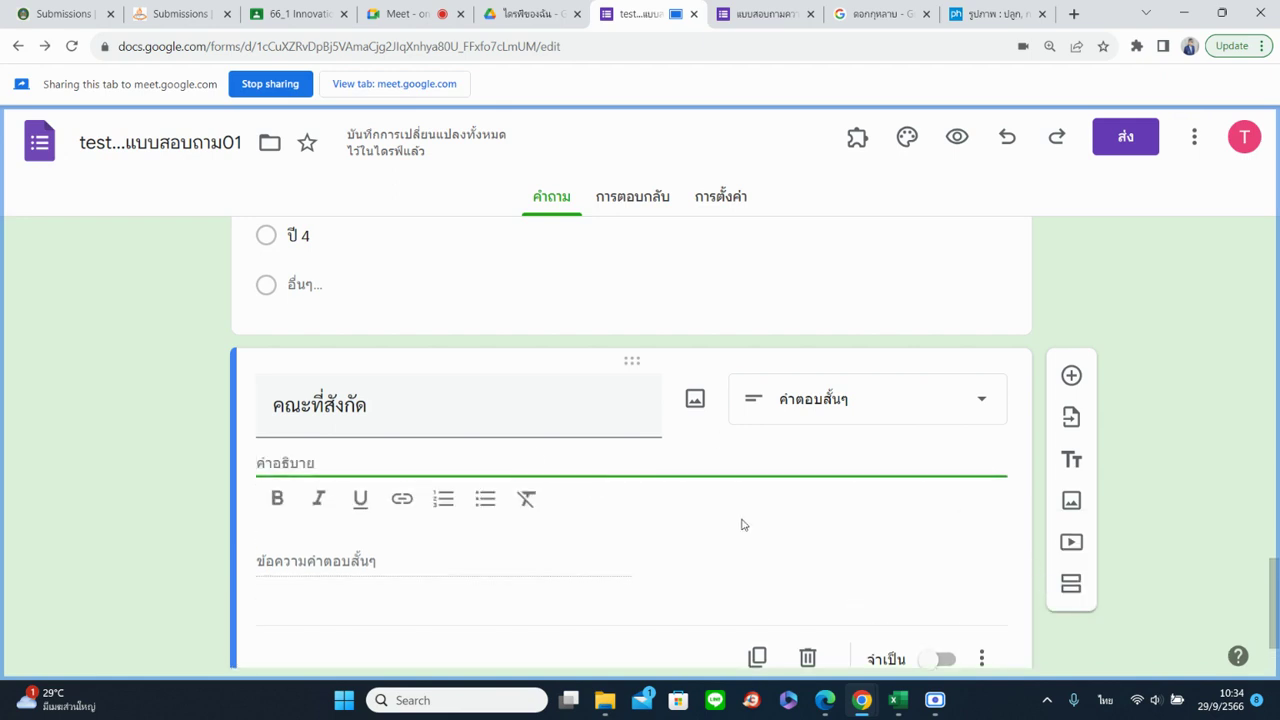
{"action": "type", "text": "ให้นักศึกษาร"}
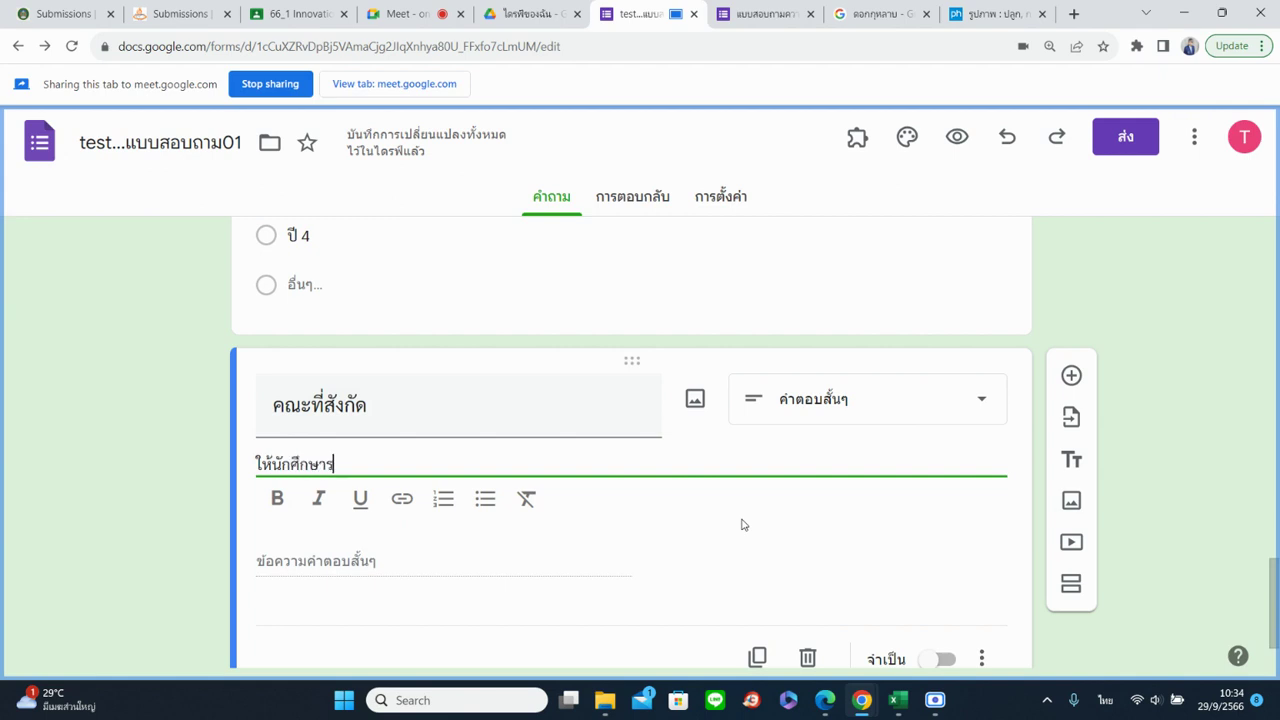
{"action": "type", "text": "ะบุคณะของค"}
{"action": "key", "text": "BackSpace"}
{"action": "type", "text": "ตนเอง"}
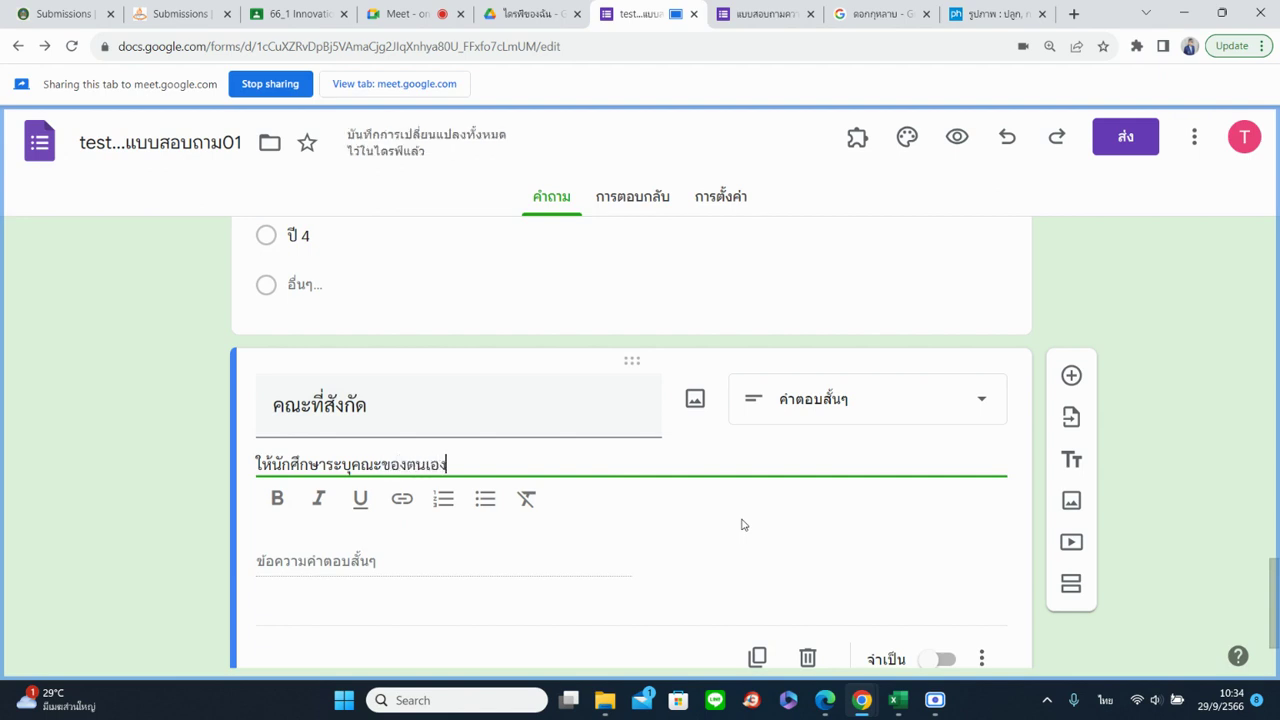
{"action": "type", "text": " เช่น คณัครุศาสตร์"}
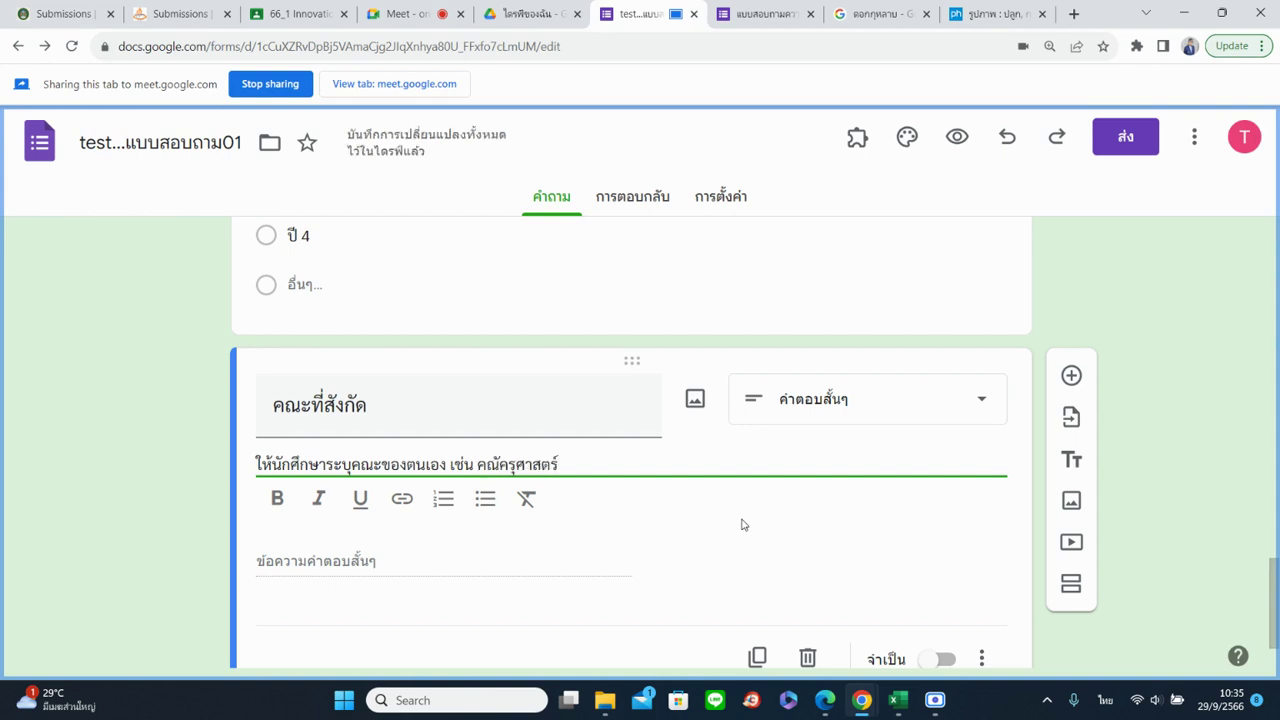
{"action": "key", "text": "BackSpace"}
{"action": "key", "text": "BackSpace"}
{"action": "key", "text": "BackSpace"}
{"action": "key", "text": "BackSpace"}
{"action": "key", "text": "BackSpace"}
{"action": "key", "text": "BackSpace"}
{"action": "key", "text": "BackSpace"}
{"action": "key", "text": "BackSpace"}
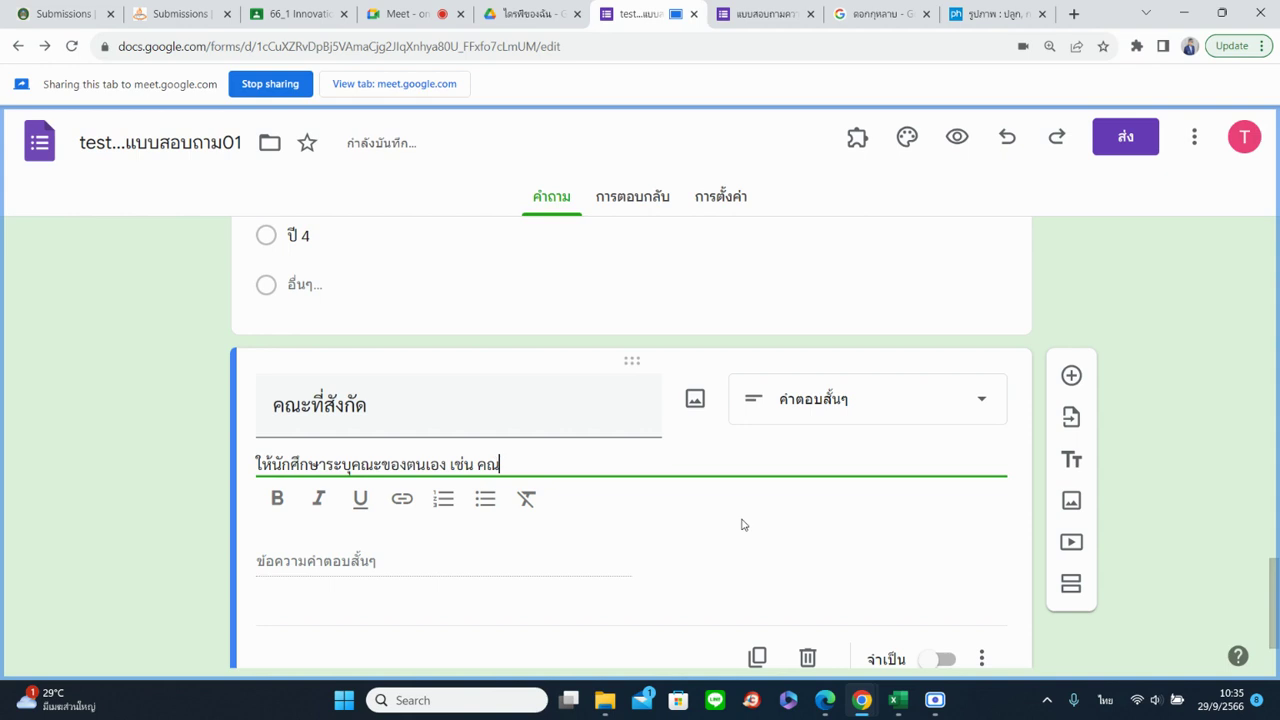
{"action": "type", "text": "ะครุศาสตร์"}
{"action": "left_click", "coordinate": [417, 567]}
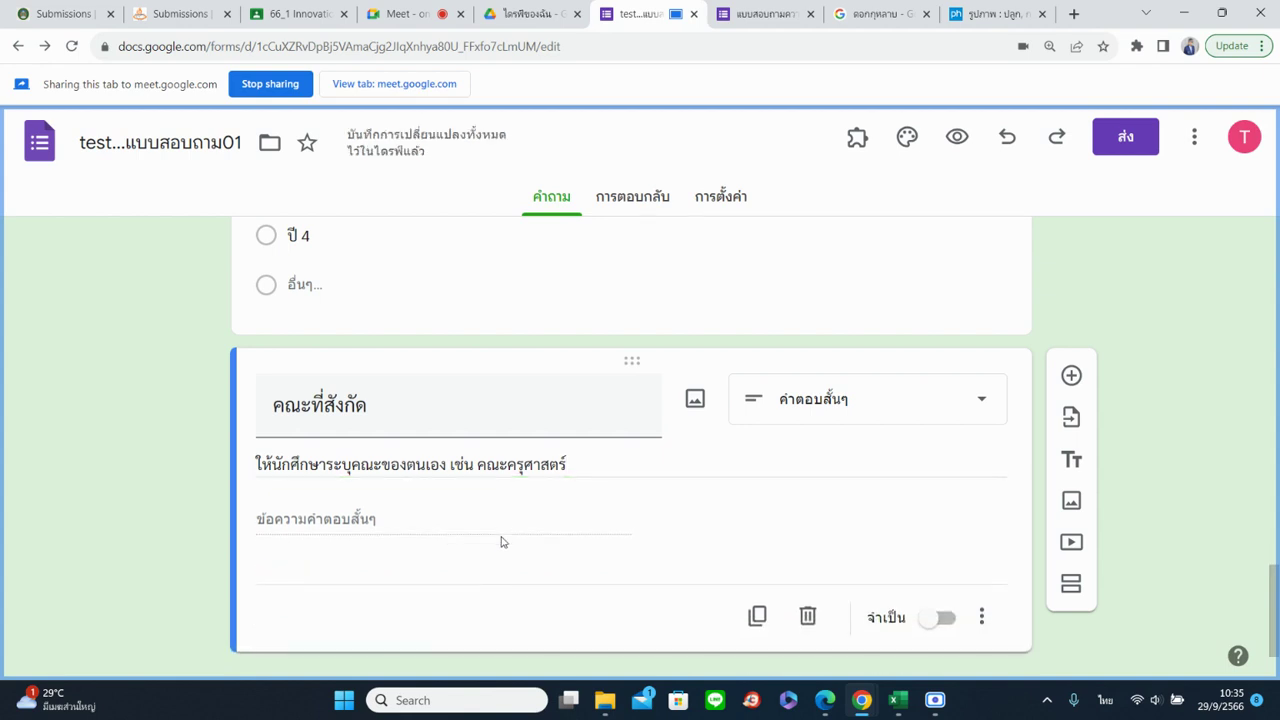
{"action": "left_click", "coordinate": [943, 617]}
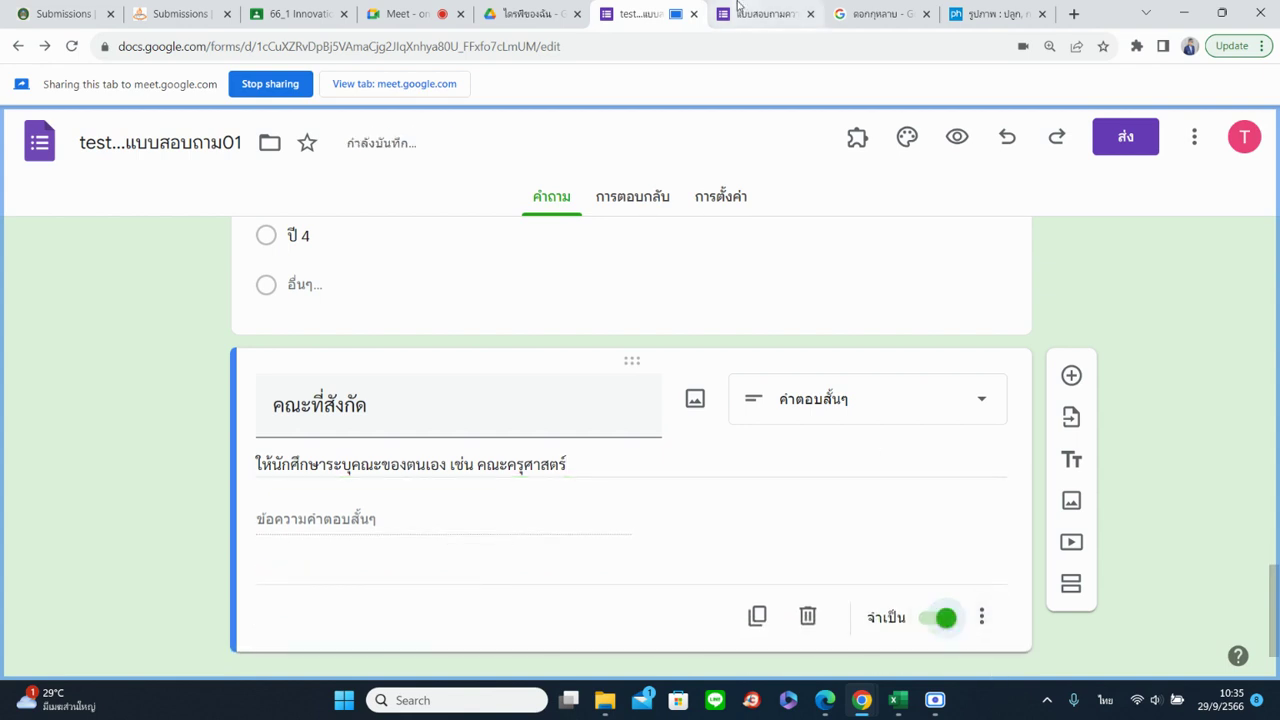
{"action": "left_click", "coordinate": [752, 14]}
Reload the live form and go on to its second page
{"action": "left_click", "coordinate": [73, 47]}
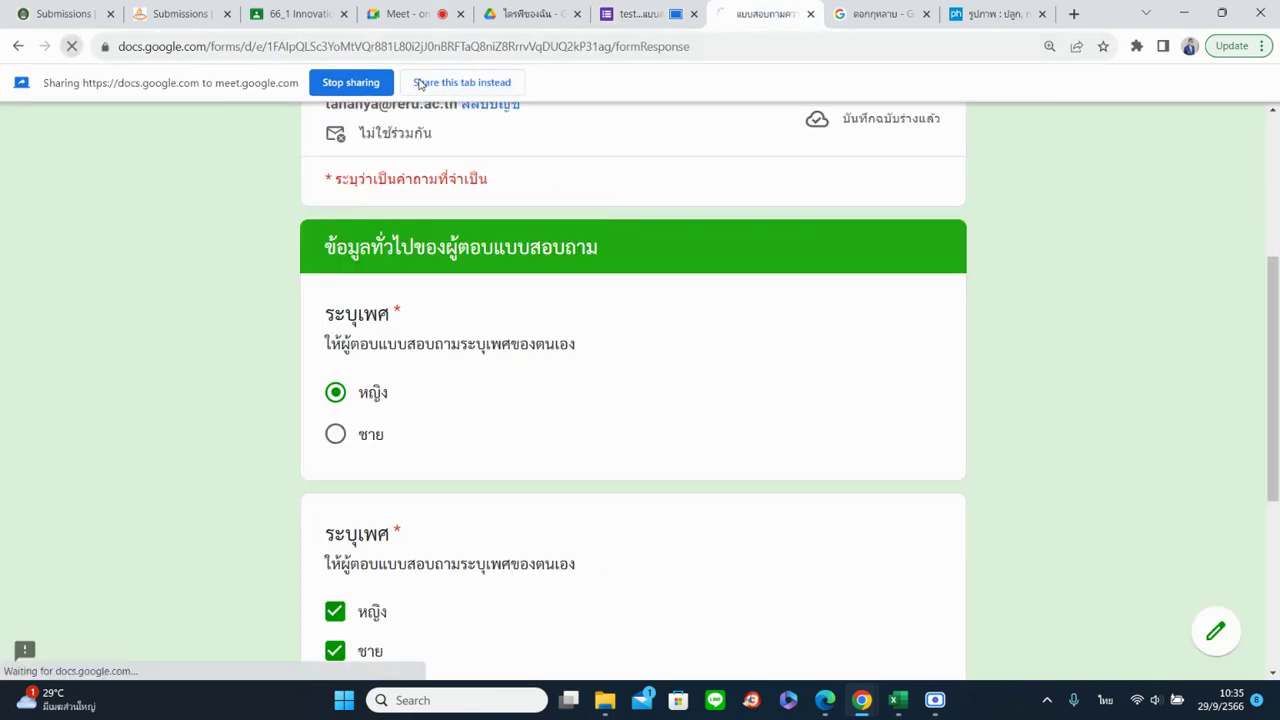
{"action": "left_click", "coordinate": [447, 83]}
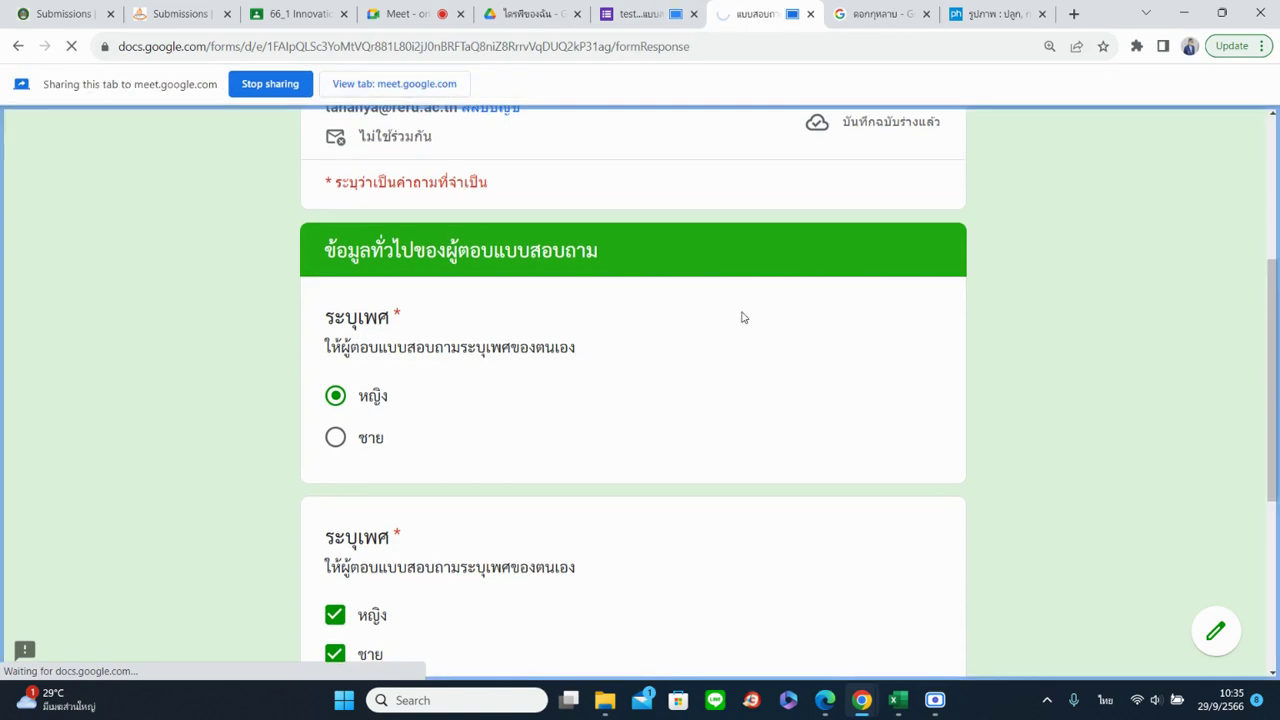
{"action": "scroll", "coordinate": [686, 420], "scroll_direction": "down", "scroll_amount": 5}
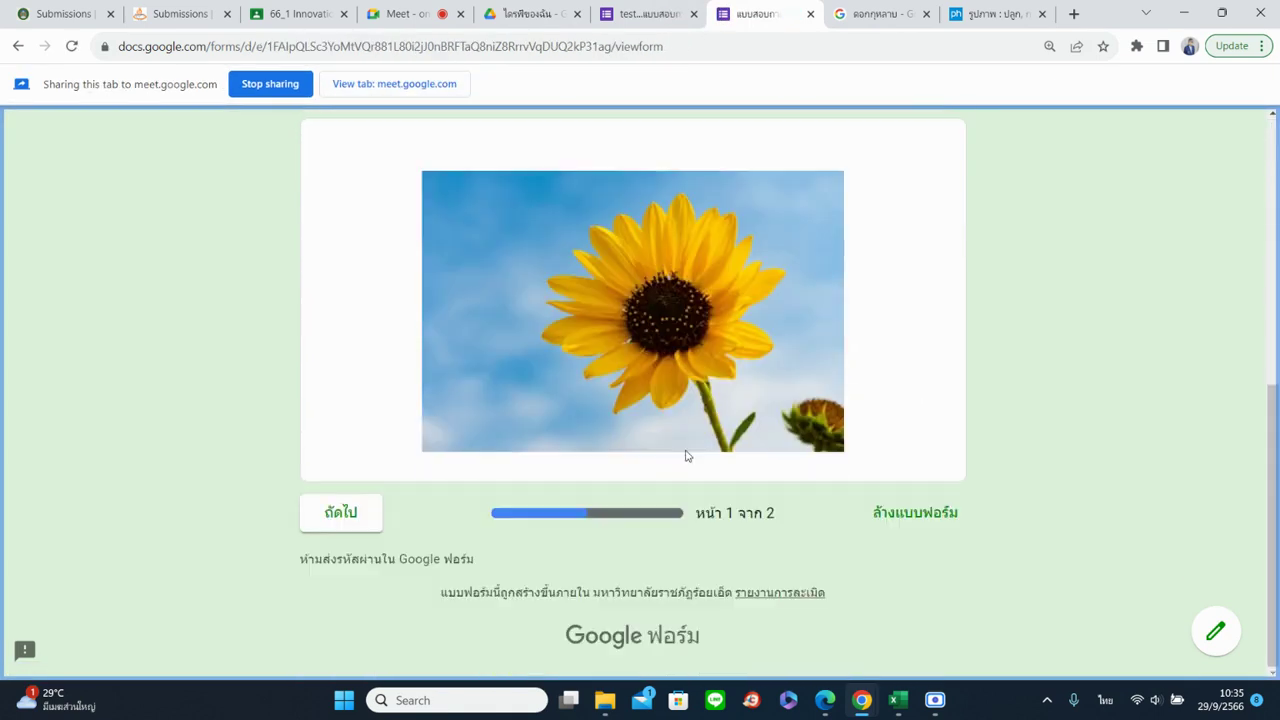
{"action": "left_click", "coordinate": [366, 523]}
Answer ชั้นปีที่ศึกษา with Other: รหัส 60
{"action": "scroll", "coordinate": [663, 457], "scroll_direction": "down", "scroll_amount": 3}
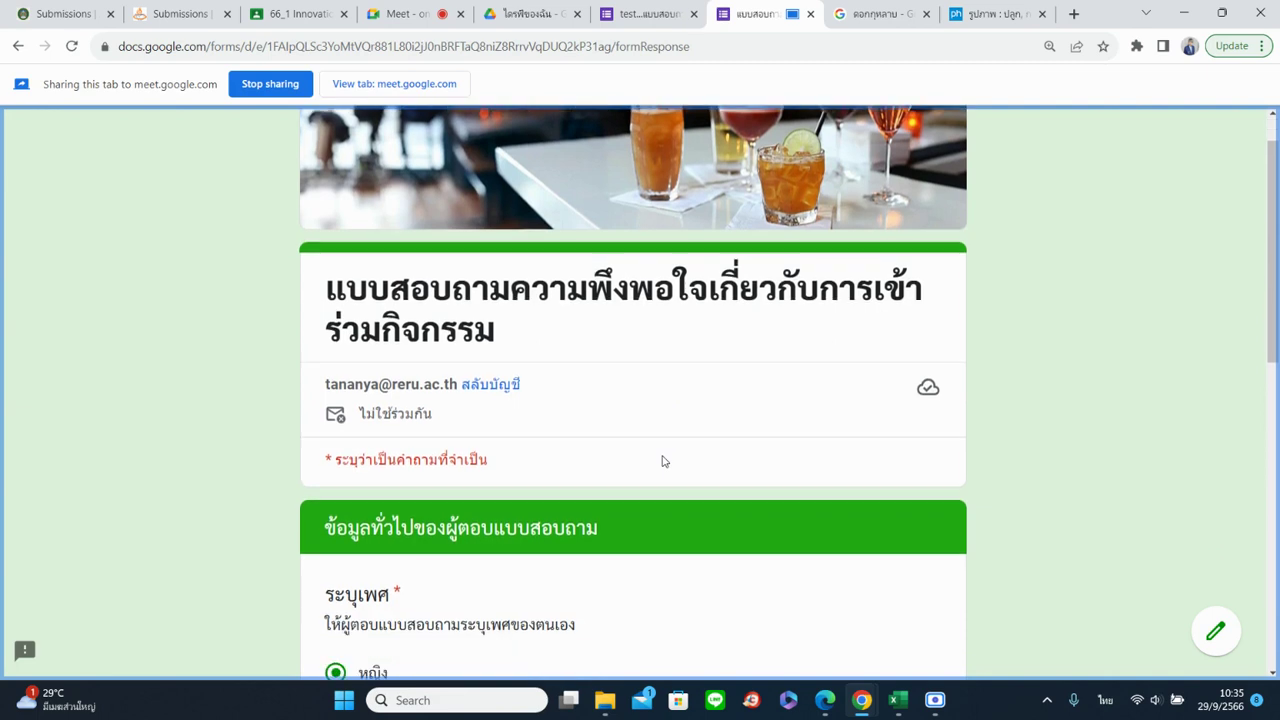
{"action": "scroll", "coordinate": [400, 563], "scroll_direction": "down", "scroll_amount": 2}
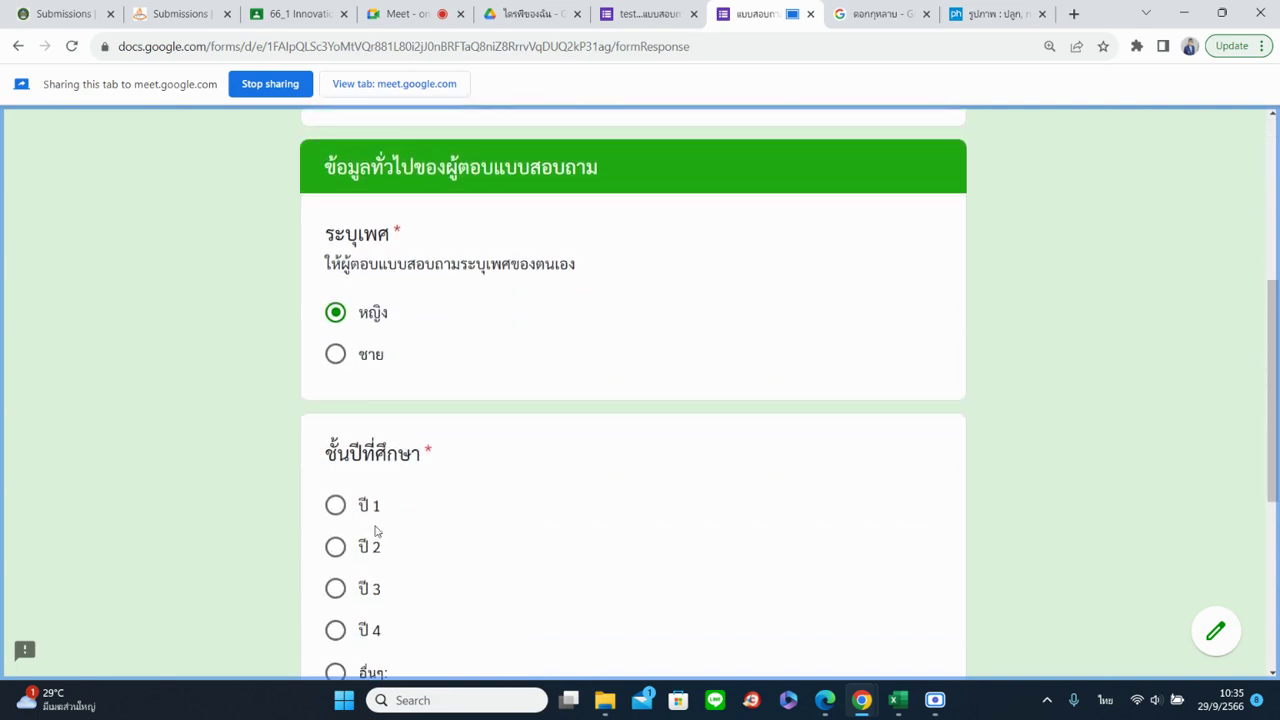
{"action": "scroll", "coordinate": [377, 531], "scroll_direction": "down", "scroll_amount": 2}
{"action": "left_click", "coordinate": [334, 508]}
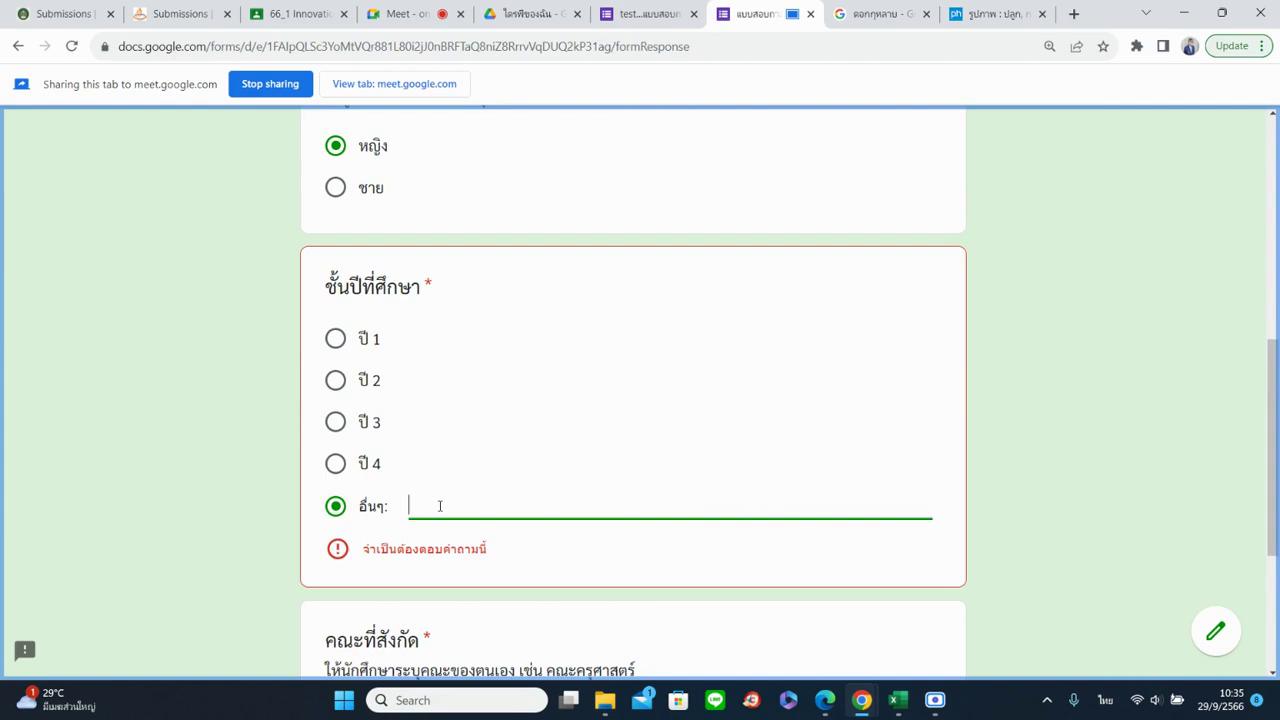
{"action": "type", "text": "รหัส60"}
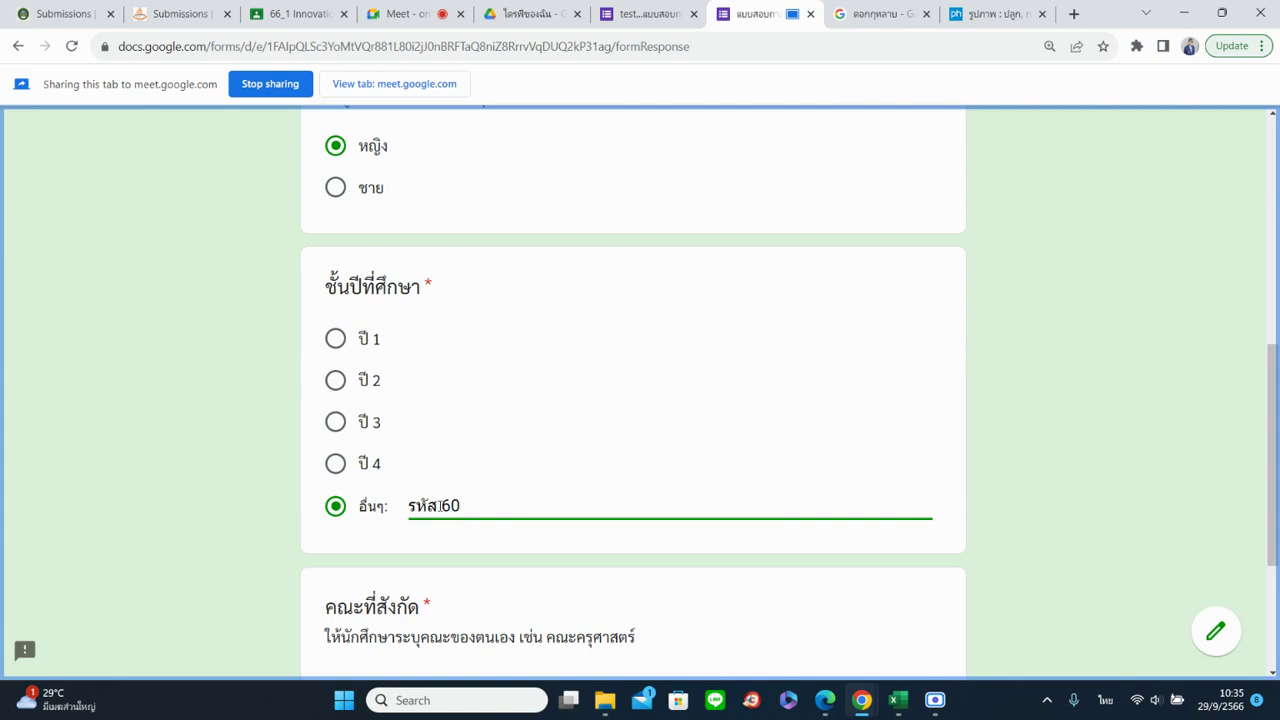
{"action": "scroll", "coordinate": [455, 500], "scroll_direction": "down", "scroll_amount": 3}
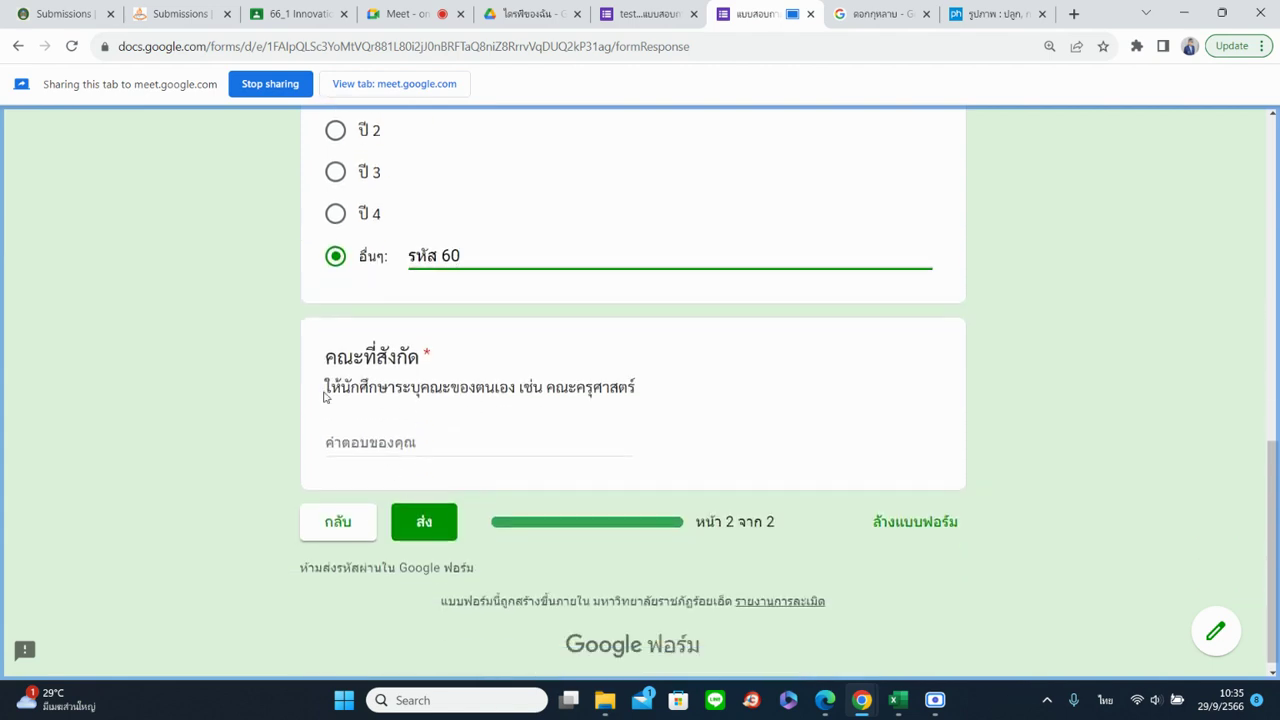
{"action": "left_click", "coordinate": [329, 391]}
{"action": "left_click_drag", "start_coordinate": [400, 402], "coordinate": [646, 404]}
{"action": "left_click", "coordinate": [689, 425]}
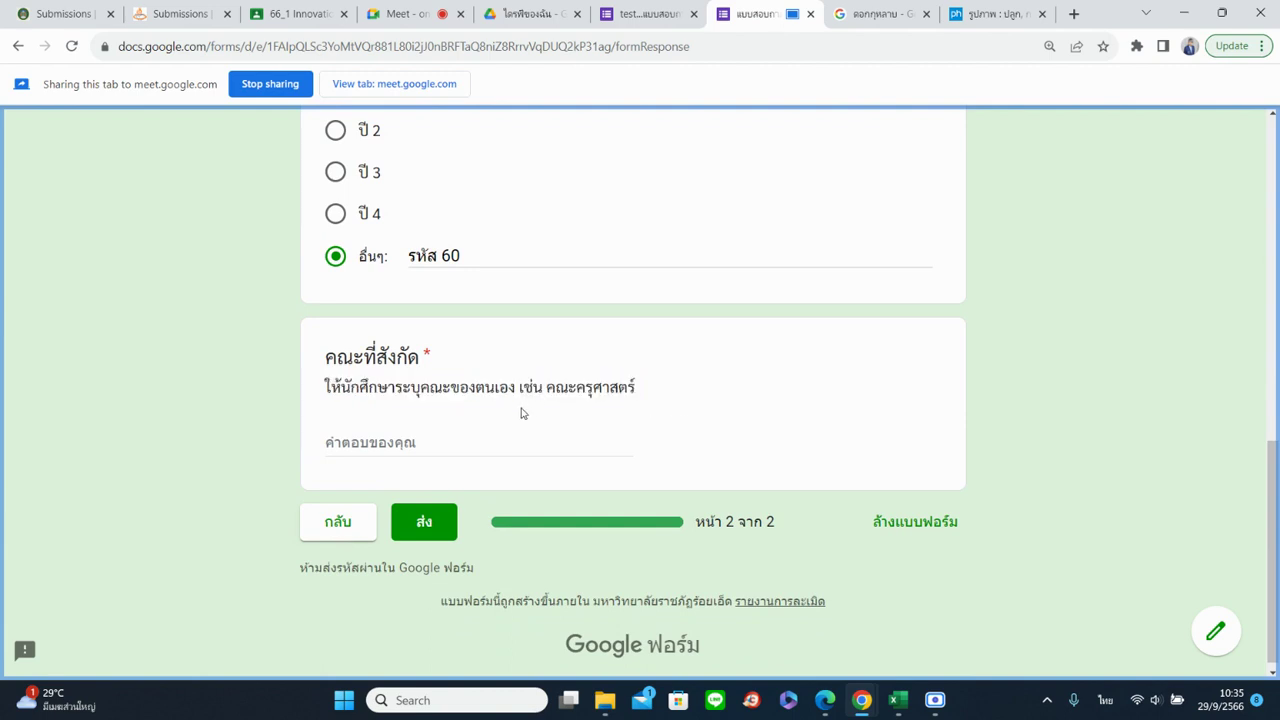
Turn on response validation for the คณะที่สังกัด question
{"action": "left_click", "coordinate": [632, 14]}
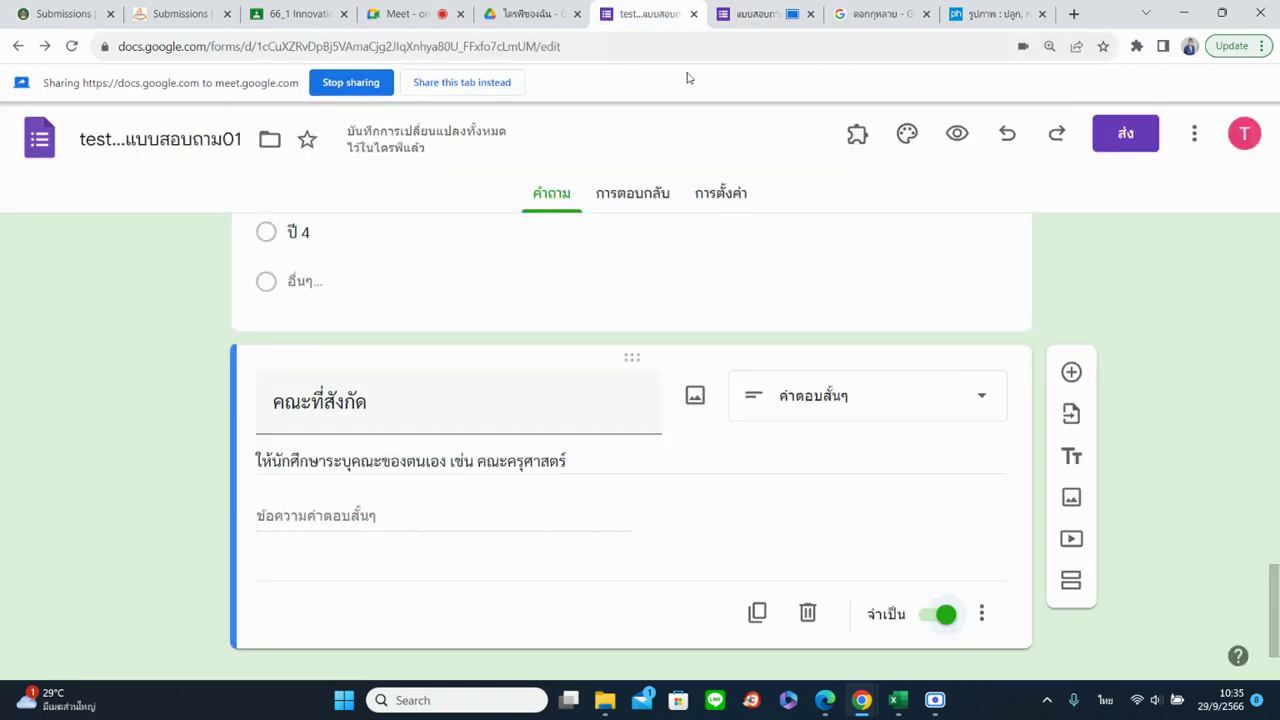
{"action": "left_click", "coordinate": [430, 86]}
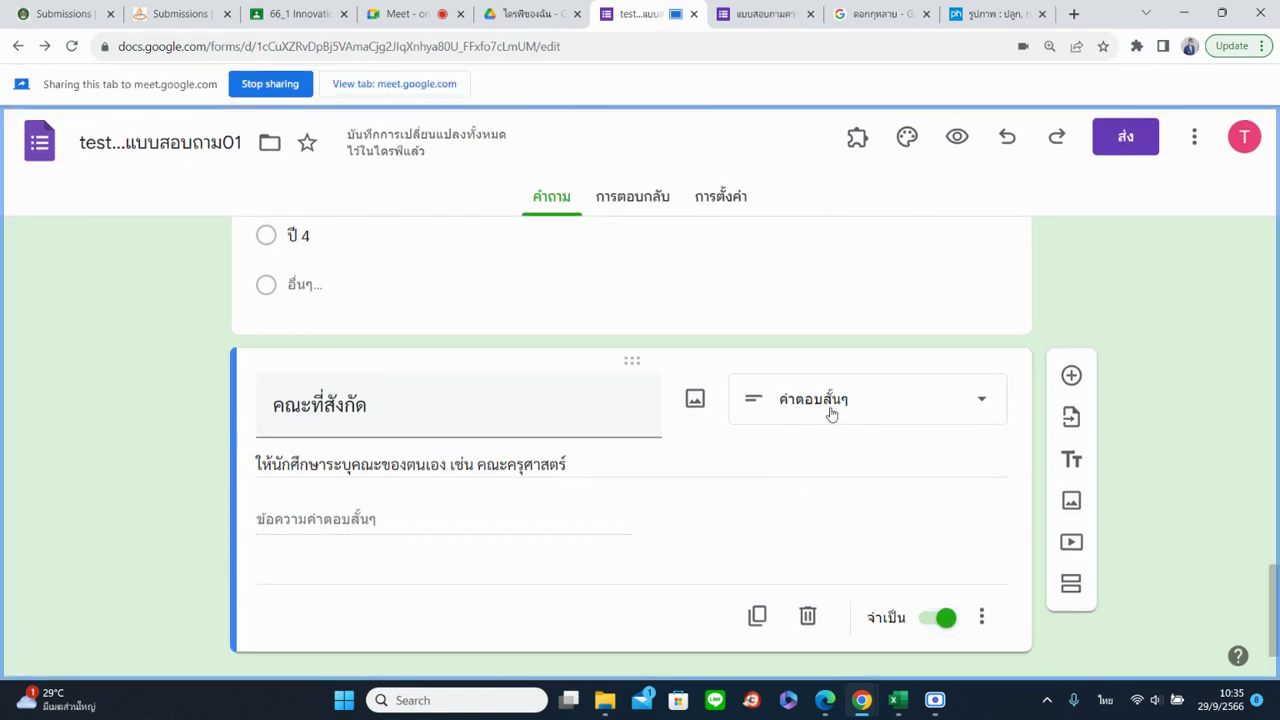
{"action": "left_click", "coordinate": [981, 617]}
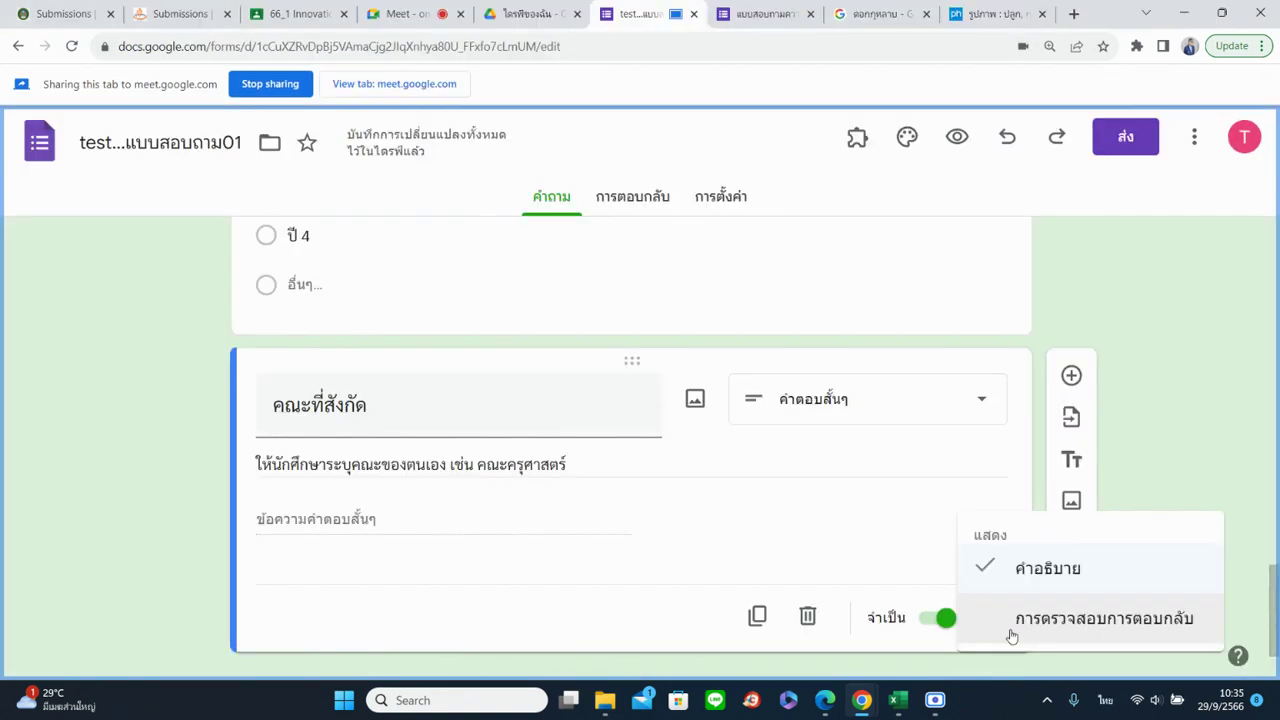
{"action": "left_click", "coordinate": [1012, 634]}
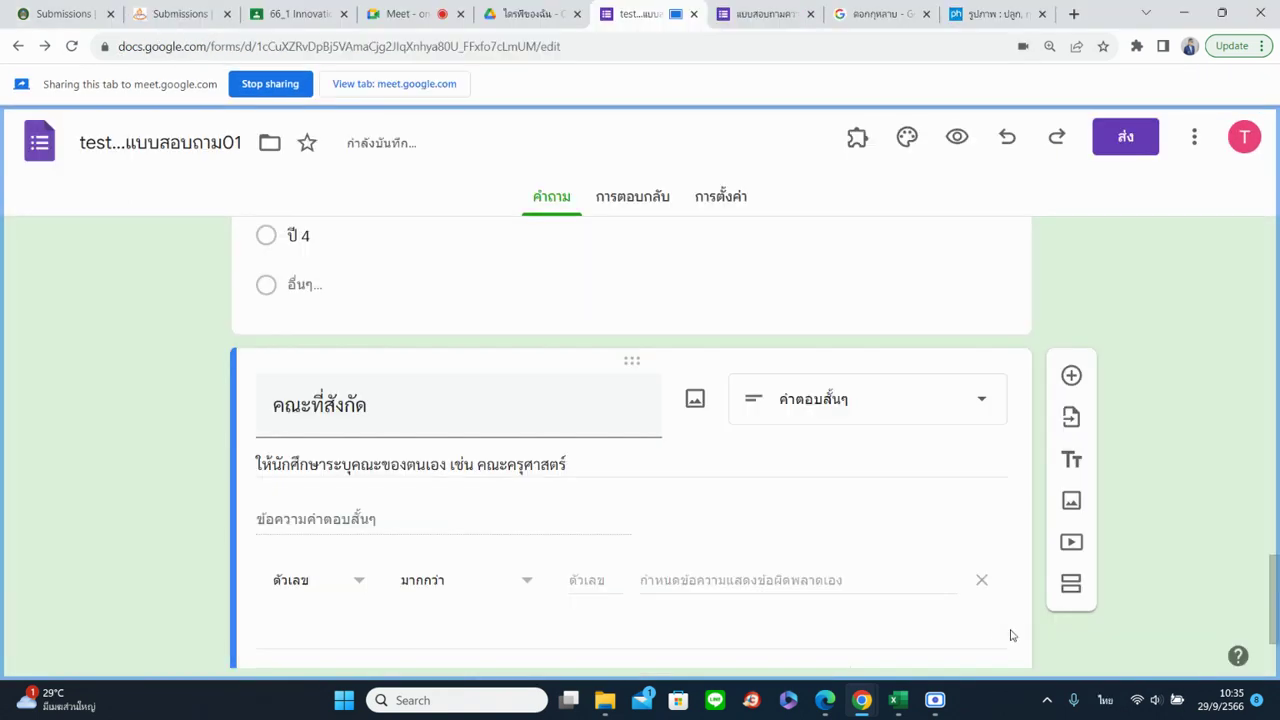
{"action": "scroll", "coordinate": [966, 594], "scroll_direction": "down", "scroll_amount": 1}
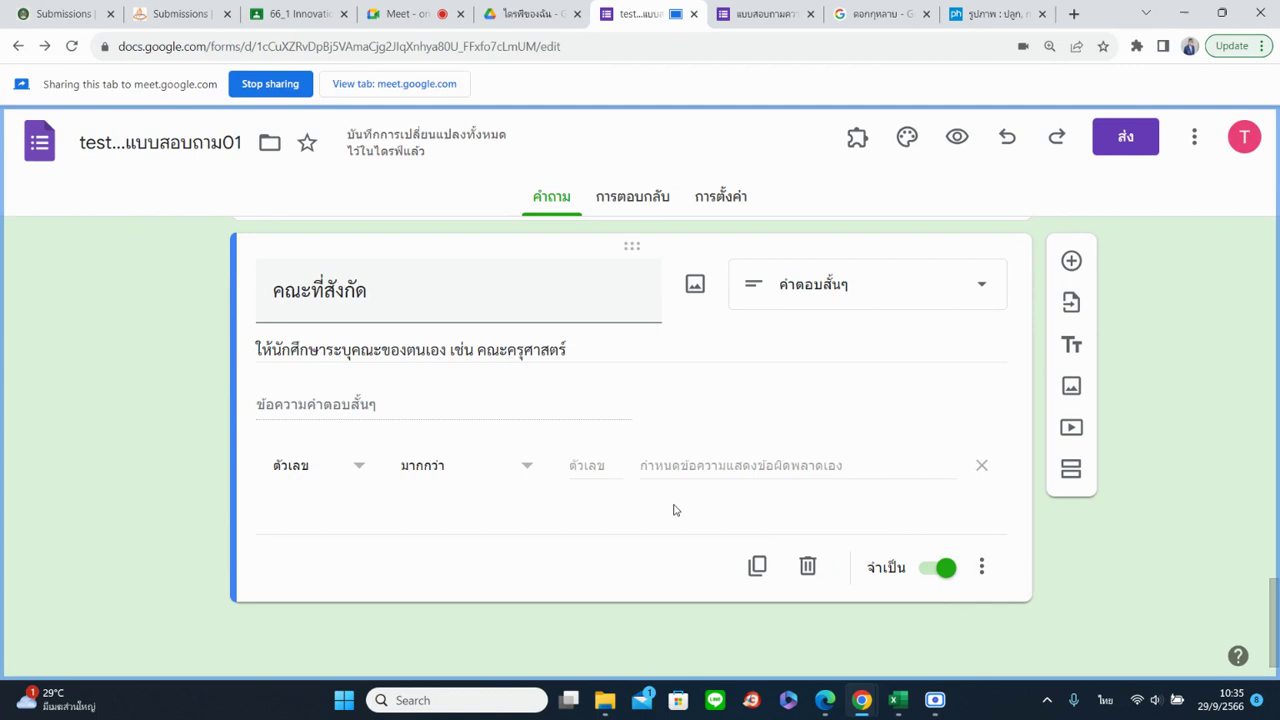
After trying length and regex rules, set validation to ข้อความ with the มี rule
{"action": "left_click", "coordinate": [358, 468]}
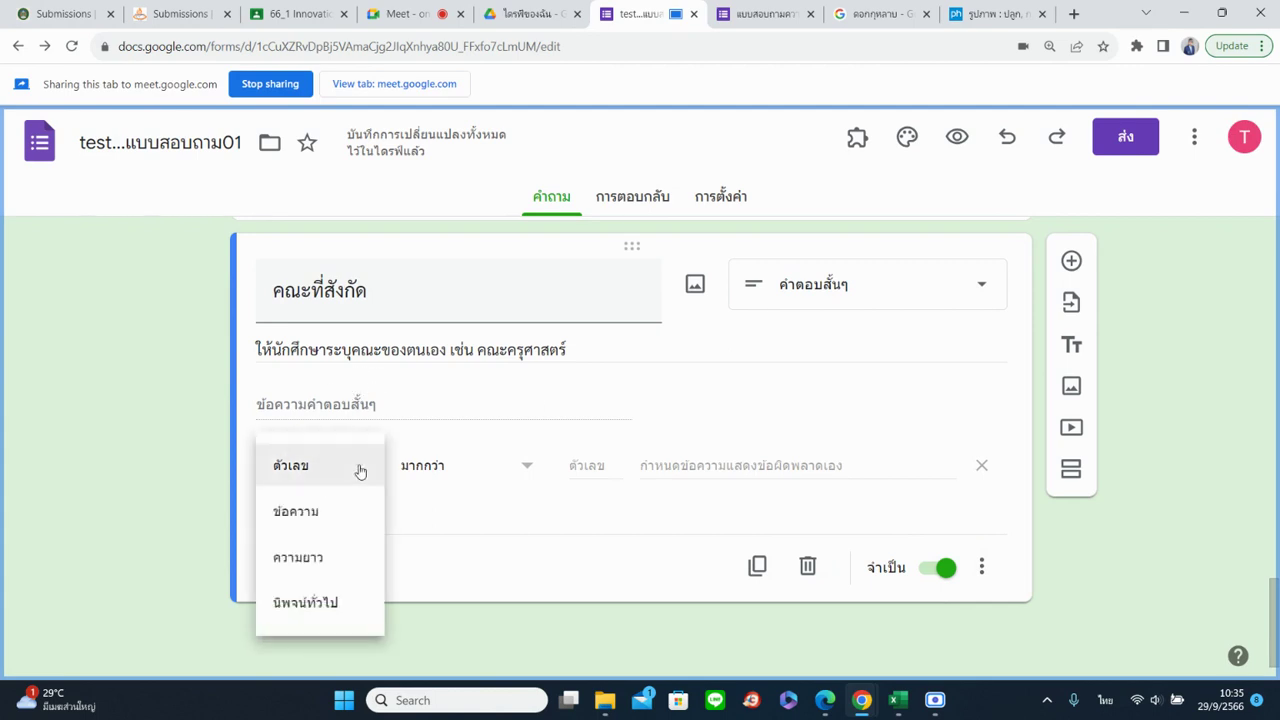
{"action": "left_click", "coordinate": [328, 563]}
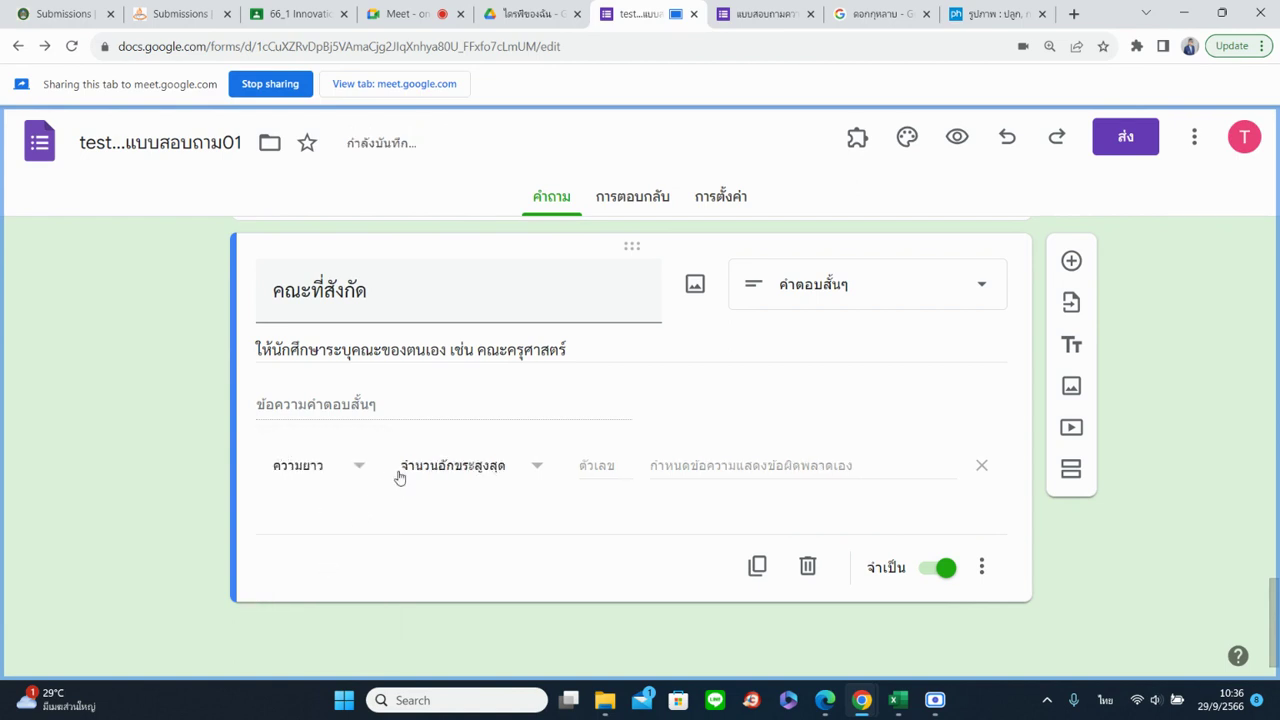
{"action": "left_click", "coordinate": [531, 469]}
{"action": "left_click", "coordinate": [531, 473]}
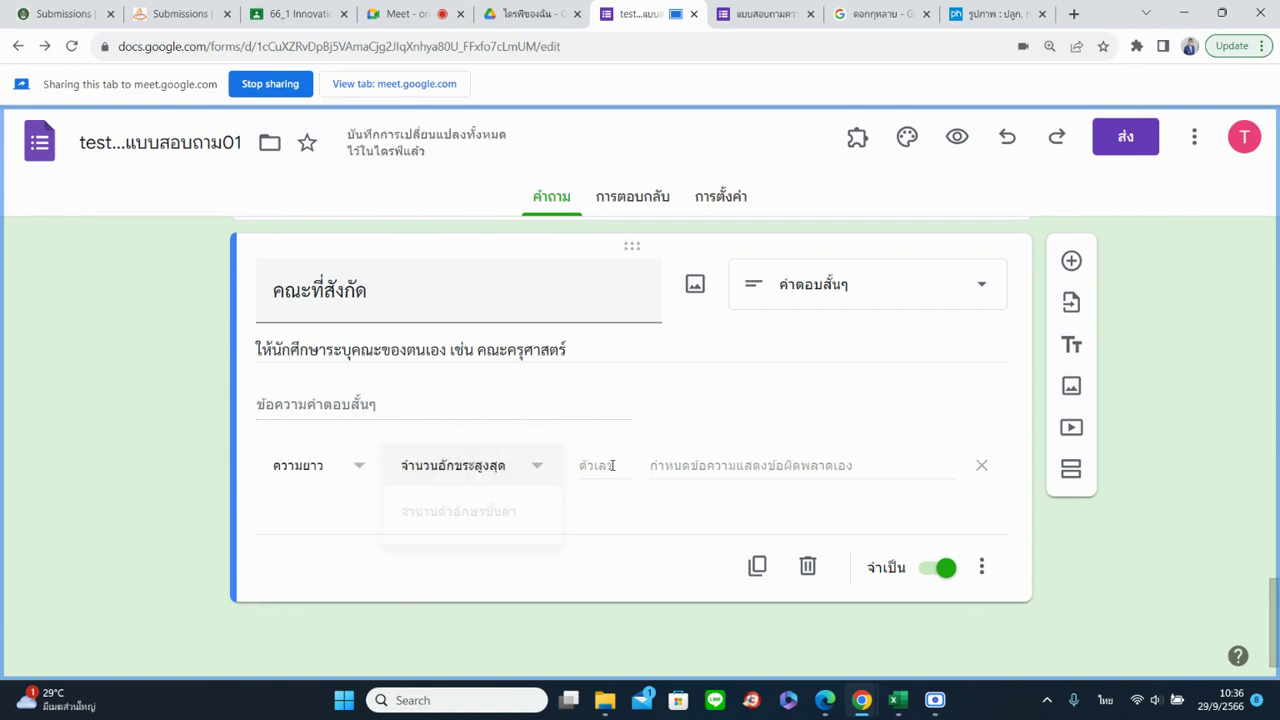
{"action": "left_click", "coordinate": [612, 465]}
{"action": "left_click", "coordinate": [720, 465]}
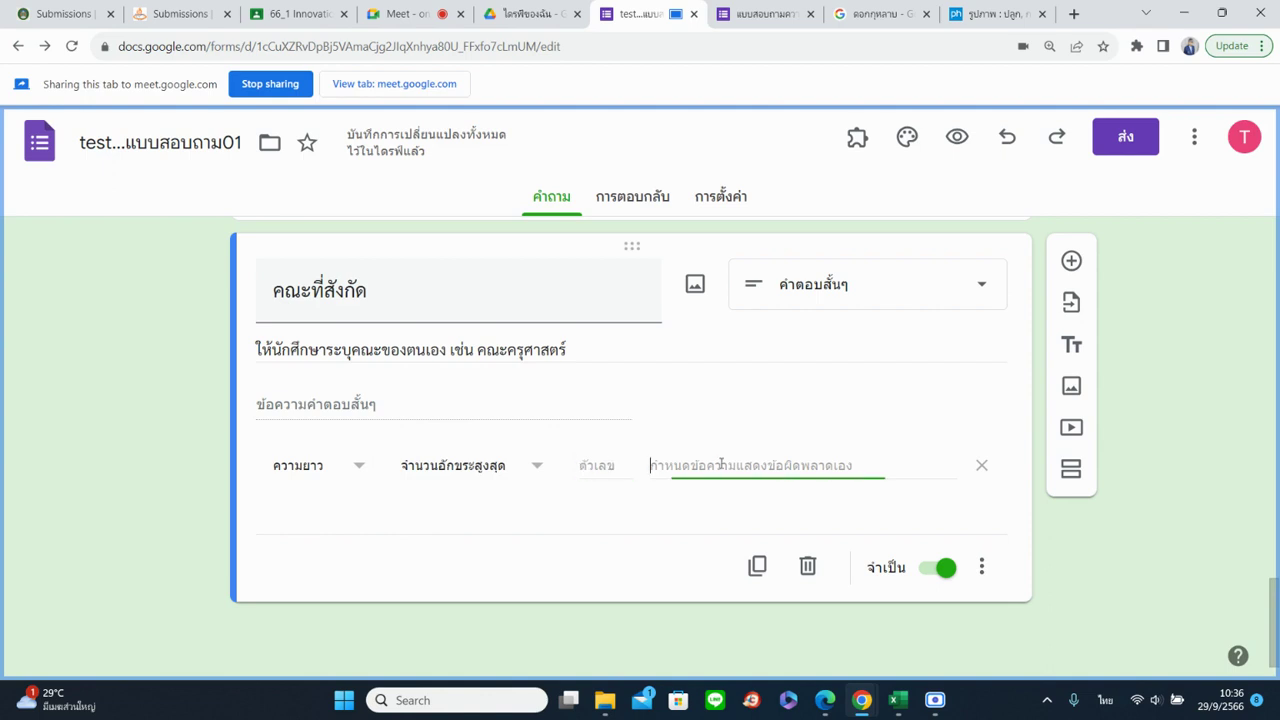
{"action": "left_click", "coordinate": [329, 466]}
{"action": "left_click", "coordinate": [332, 518]}
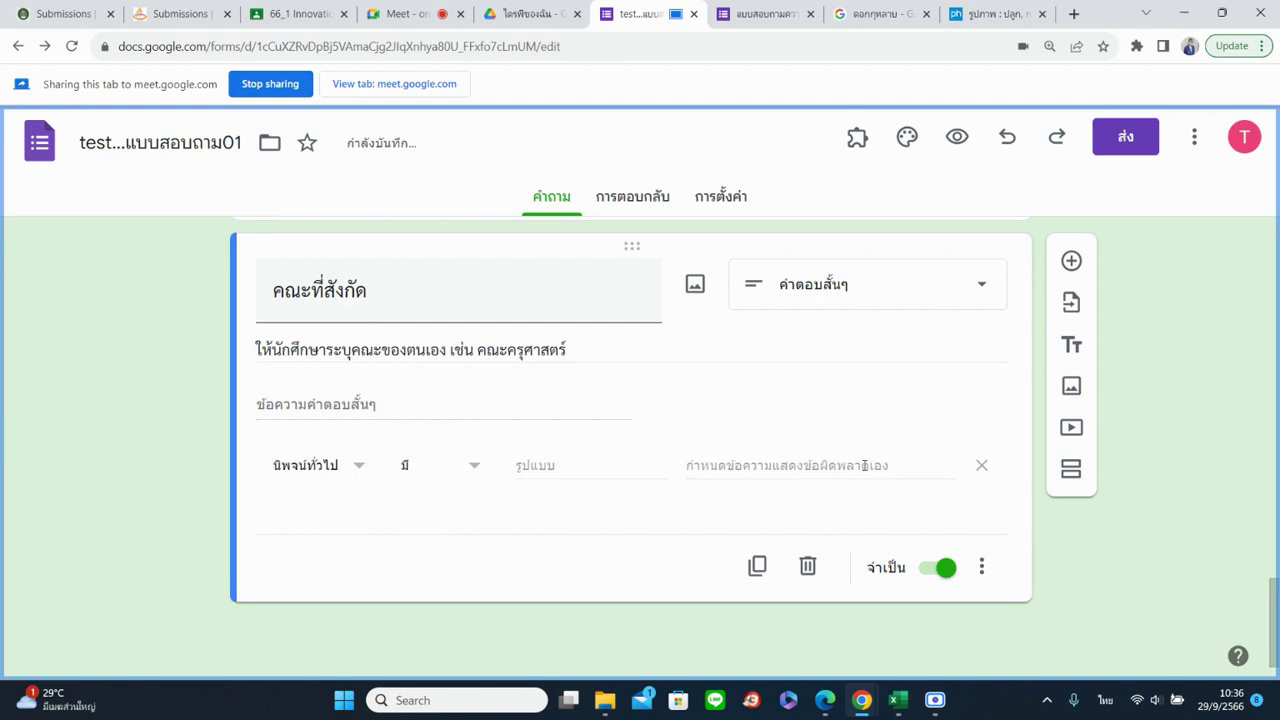
{"action": "left_click", "coordinate": [349, 476]}
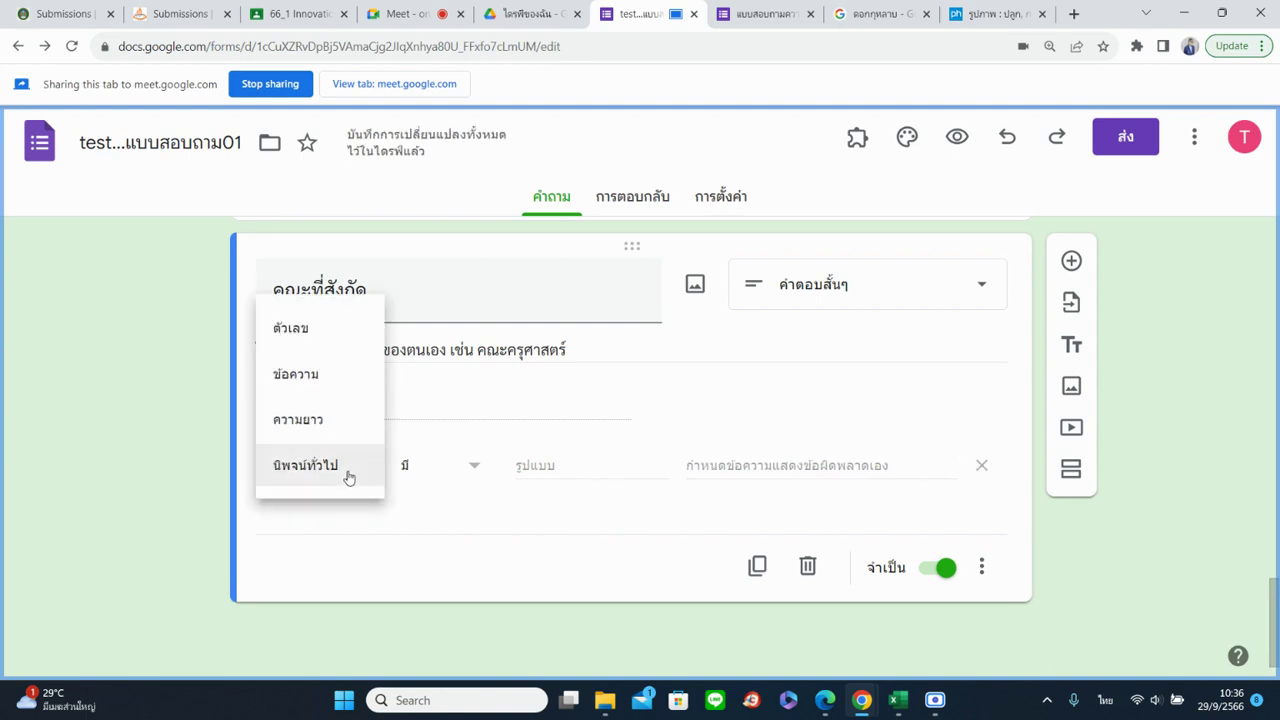
{"action": "left_click", "coordinate": [335, 378]}
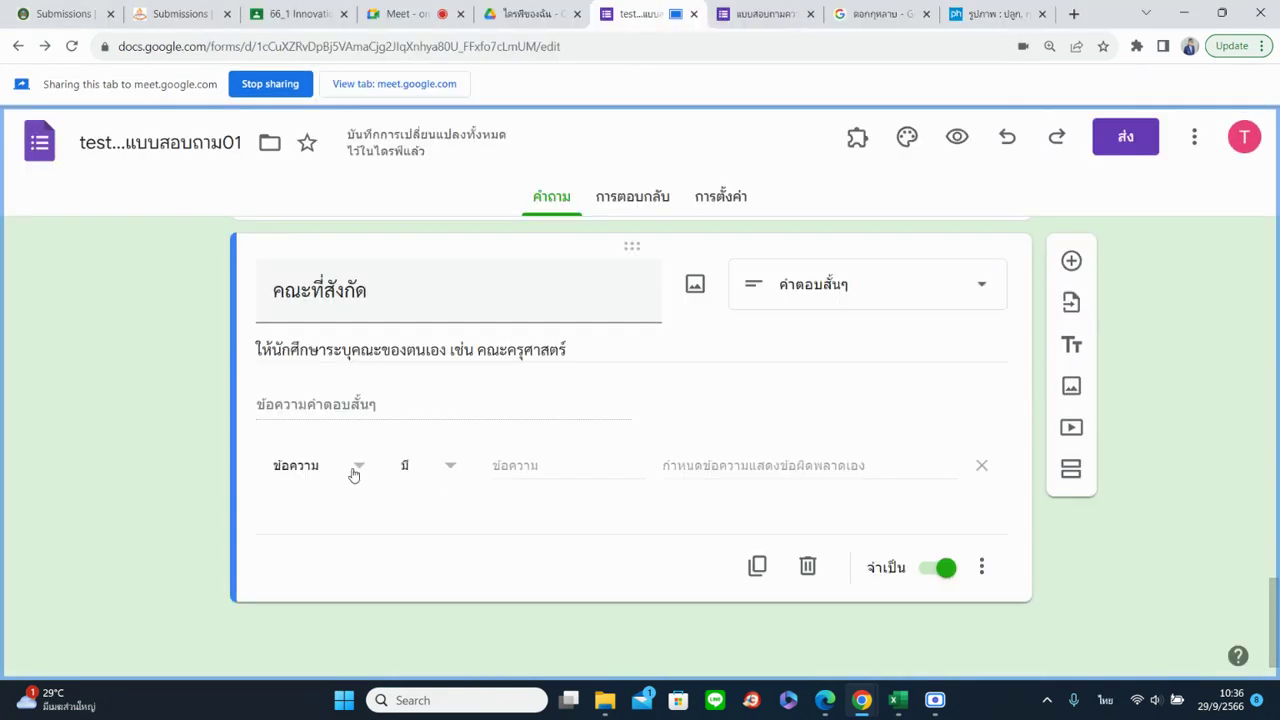
Duplicate the faculty question and retitle the copy เบอร์โทรศัพท์
{"action": "left_click", "coordinate": [752, 563]}
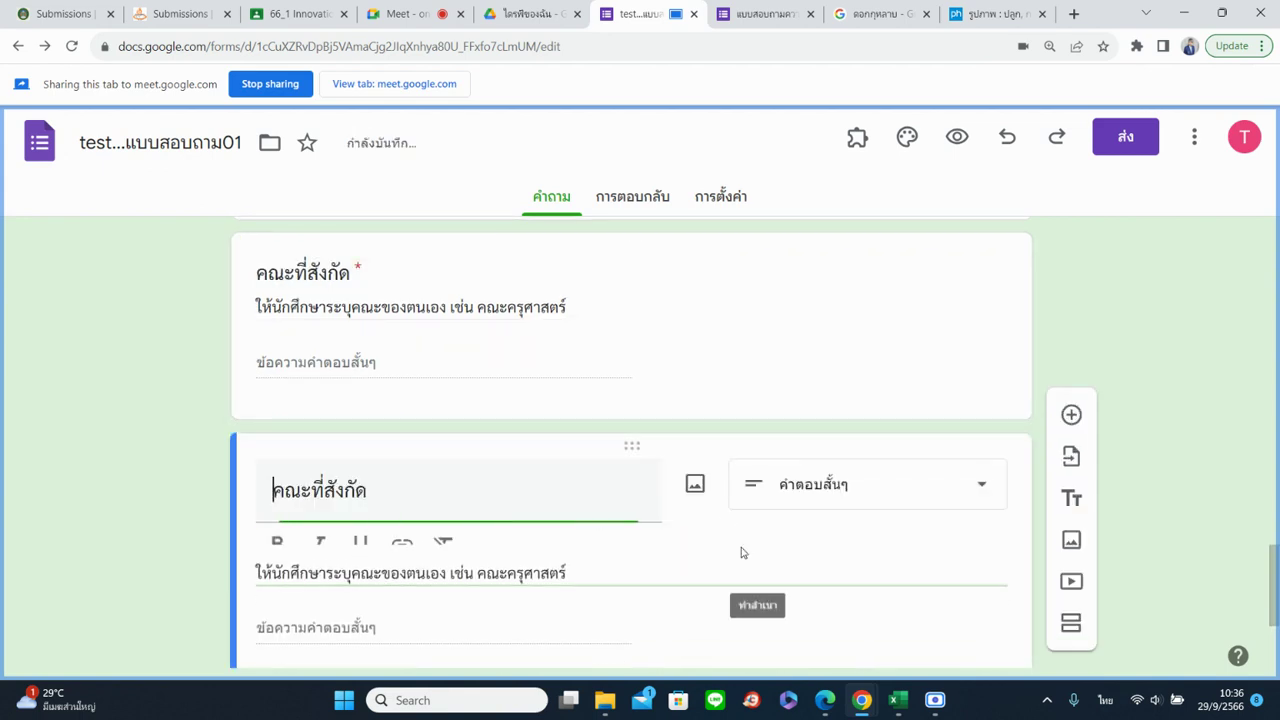
{"action": "left_click_drag", "start_coordinate": [540, 500], "coordinate": [237, 491]}
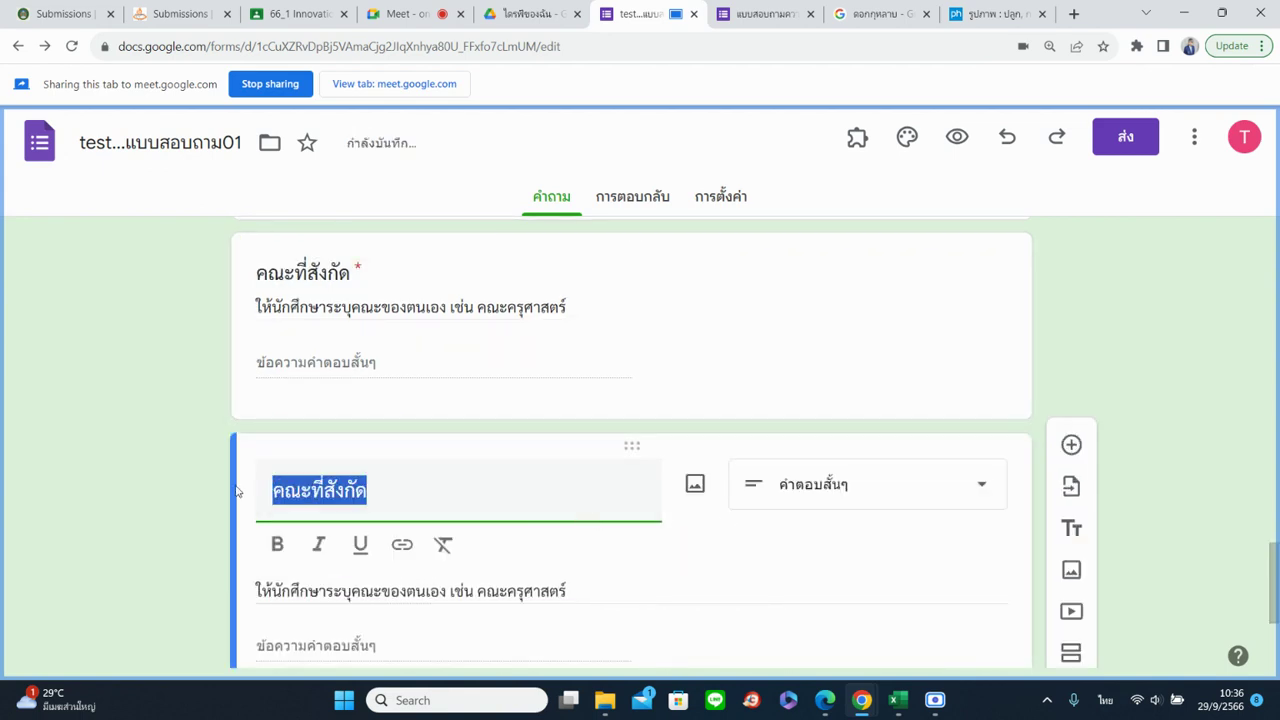
{"action": "type", "text": "เบอร์โทรศัพท์"}
Remove the description from the เบอร์โทรศัพท์ question
{"action": "scroll", "coordinate": [291, 500], "scroll_direction": "down", "scroll_amount": 2}
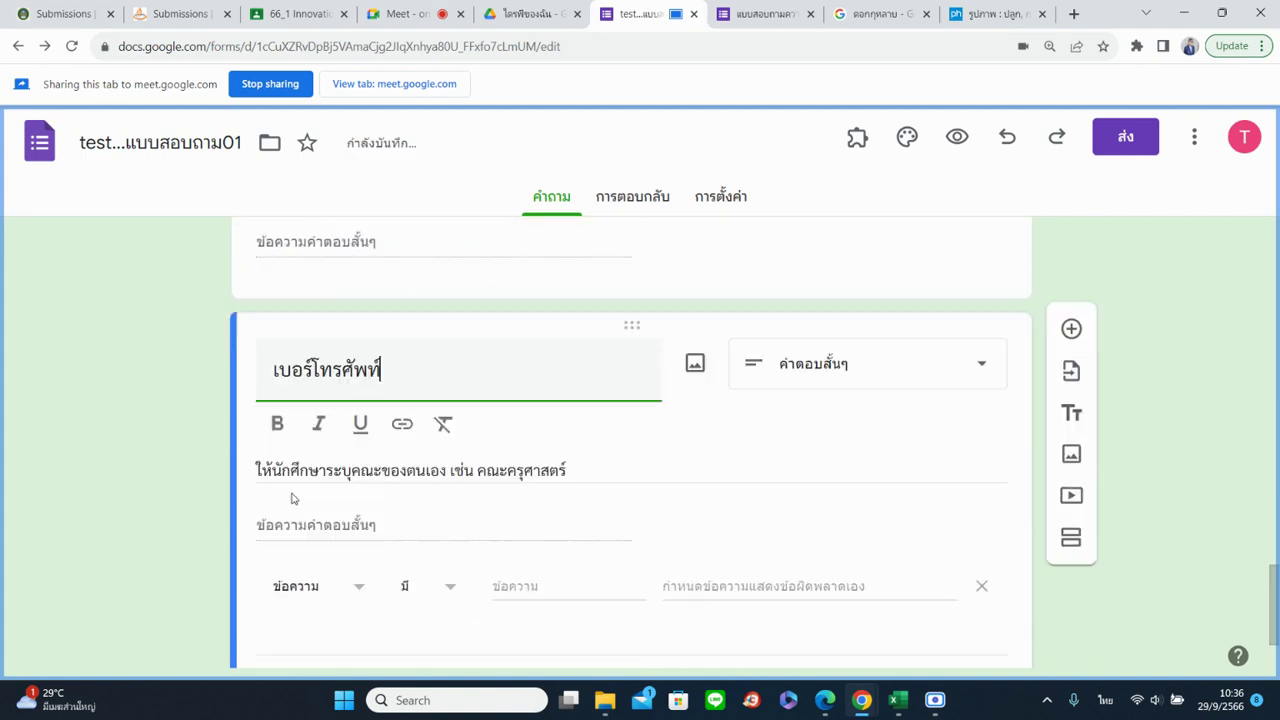
{"action": "left_click", "coordinate": [325, 428]}
{"action": "scroll", "coordinate": [980, 603], "scroll_direction": "down", "scroll_amount": 1}
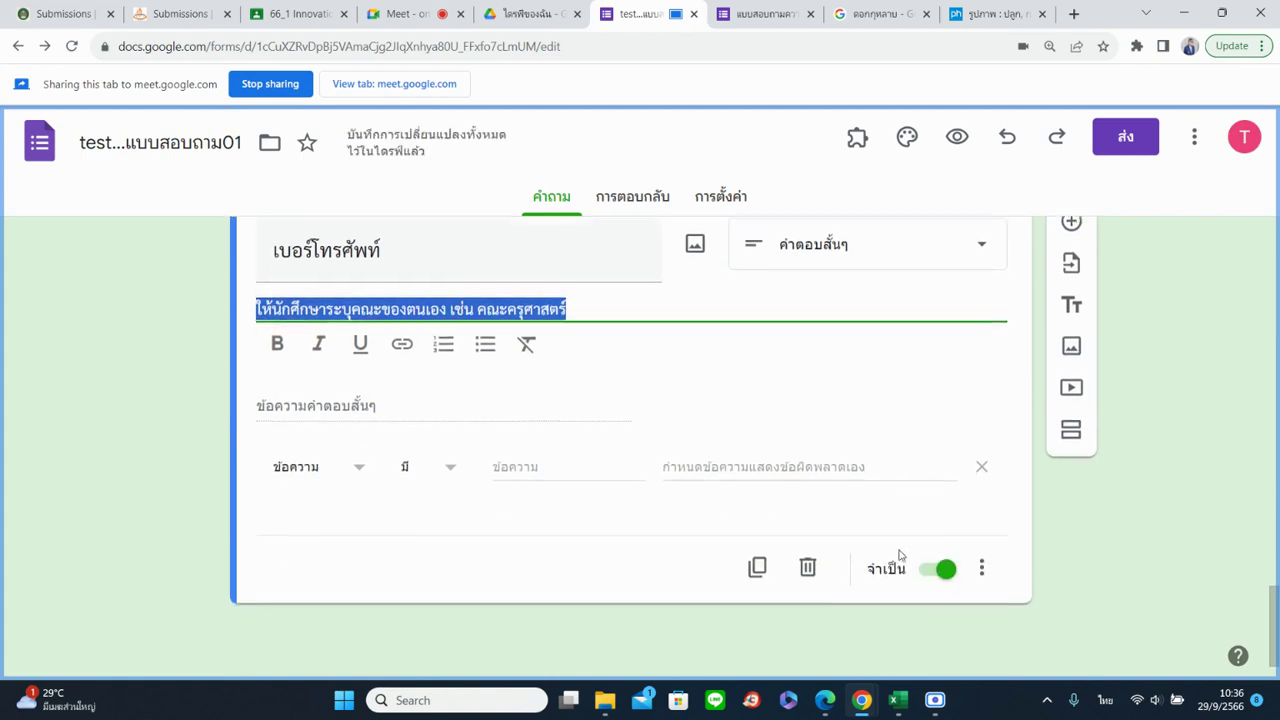
{"action": "left_click", "coordinate": [980, 552]}
{"action": "left_click", "coordinate": [1047, 591]}
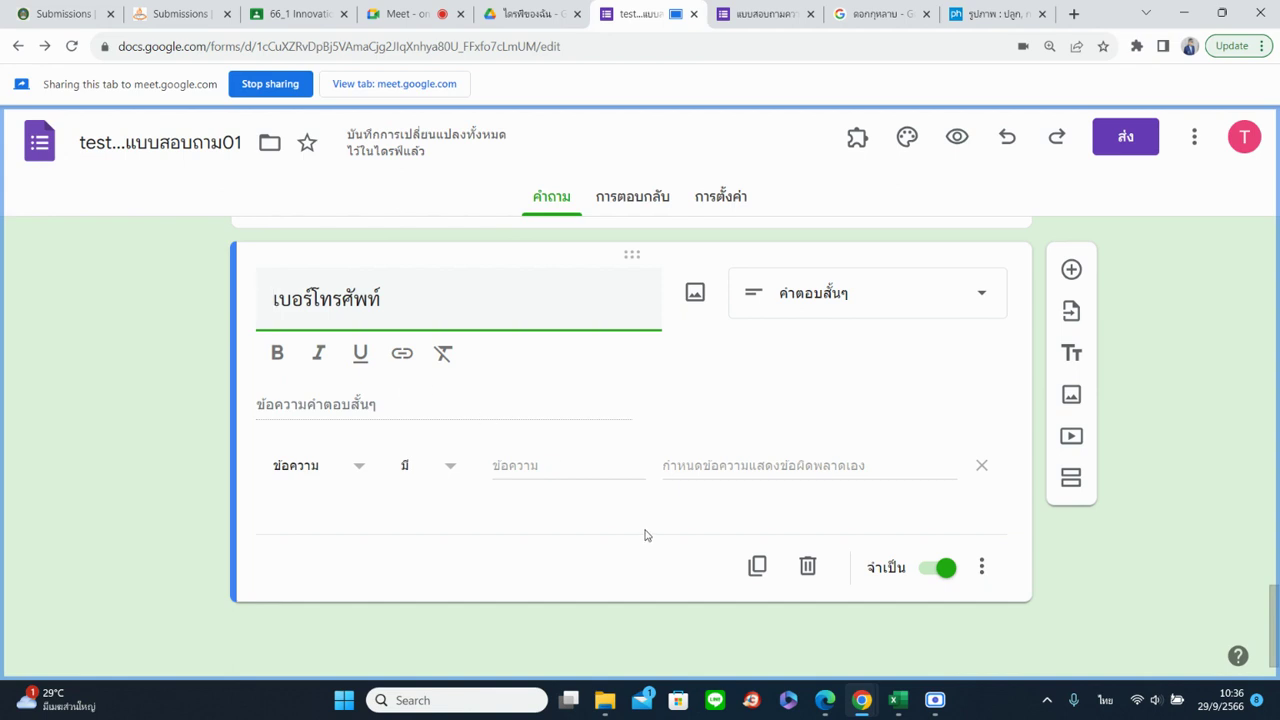
{"action": "left_click", "coordinate": [981, 567]}
Set the phone question's response validation to Number, Is number
{"action": "left_click", "coordinate": [990, 632]}
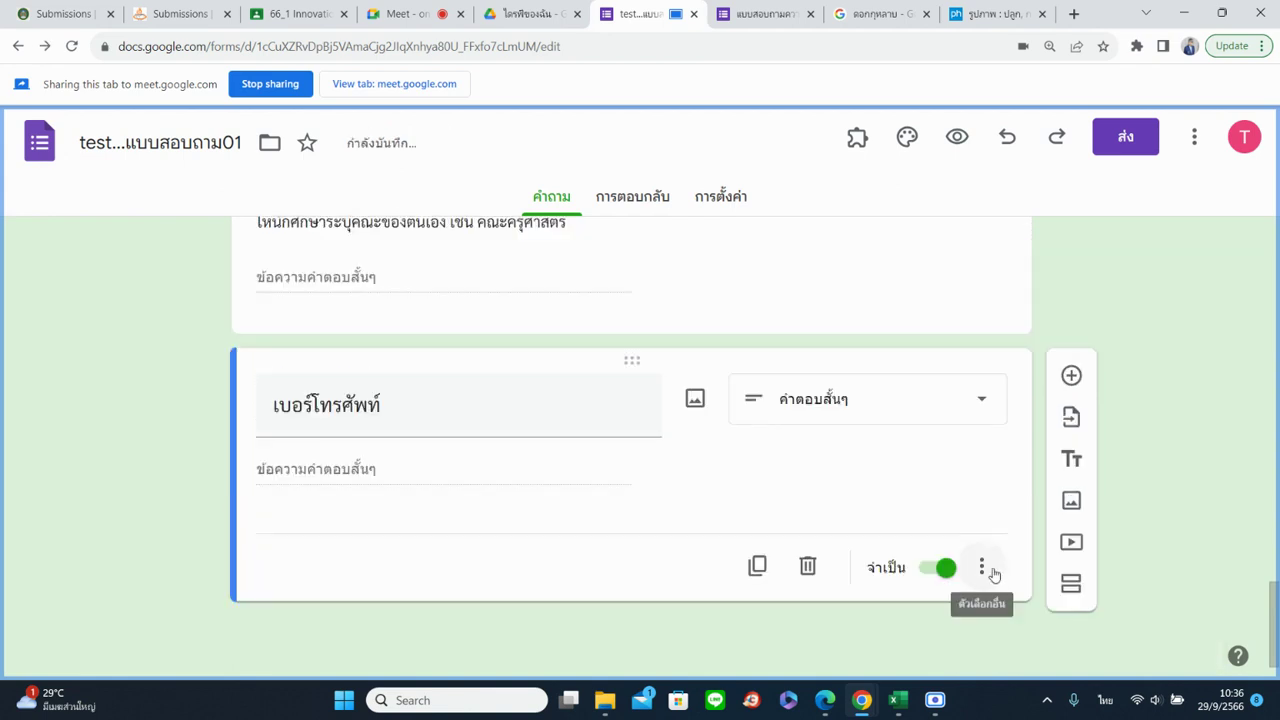
{"action": "left_click", "coordinate": [982, 567]}
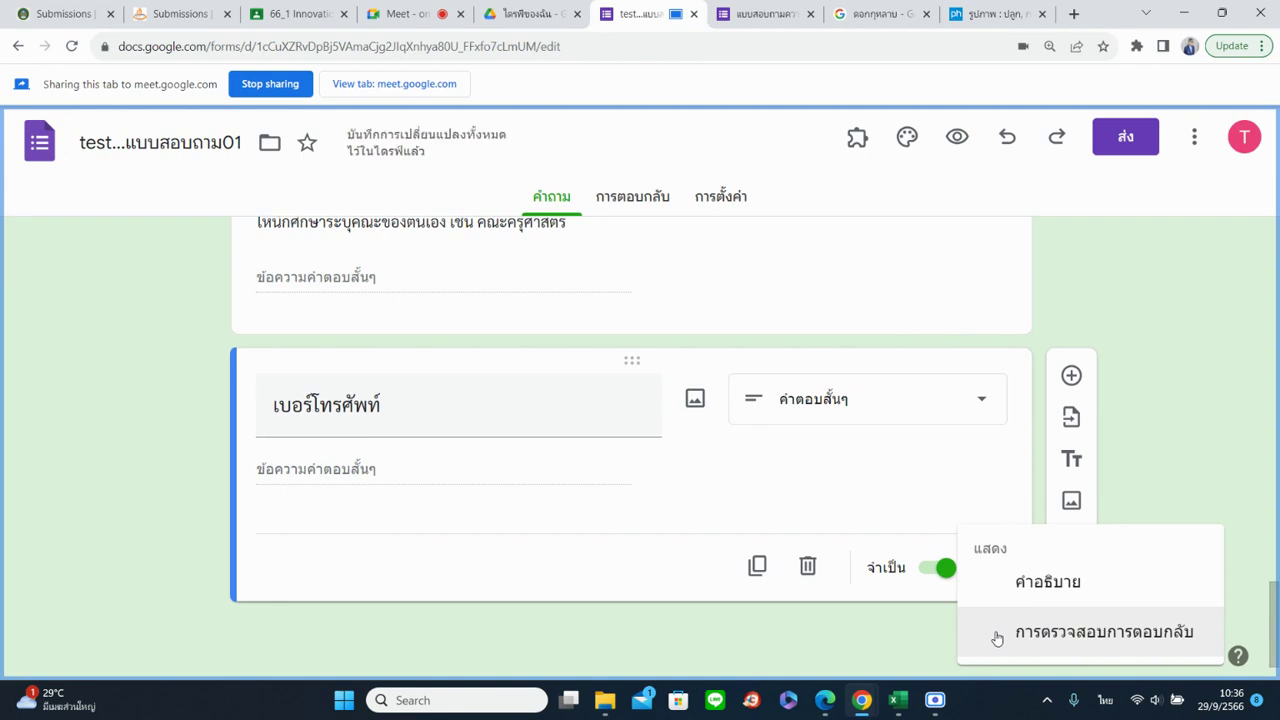
{"action": "left_click", "coordinate": [997, 636]}
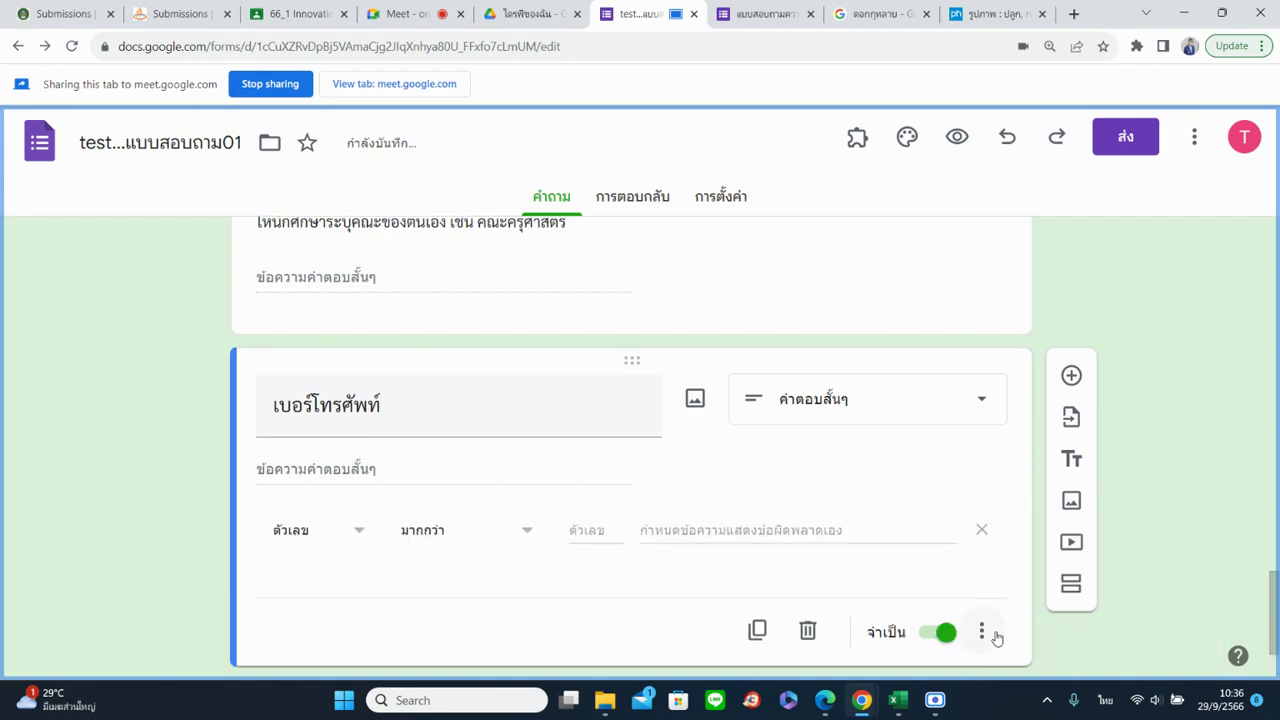
{"action": "left_click", "coordinate": [351, 537]}
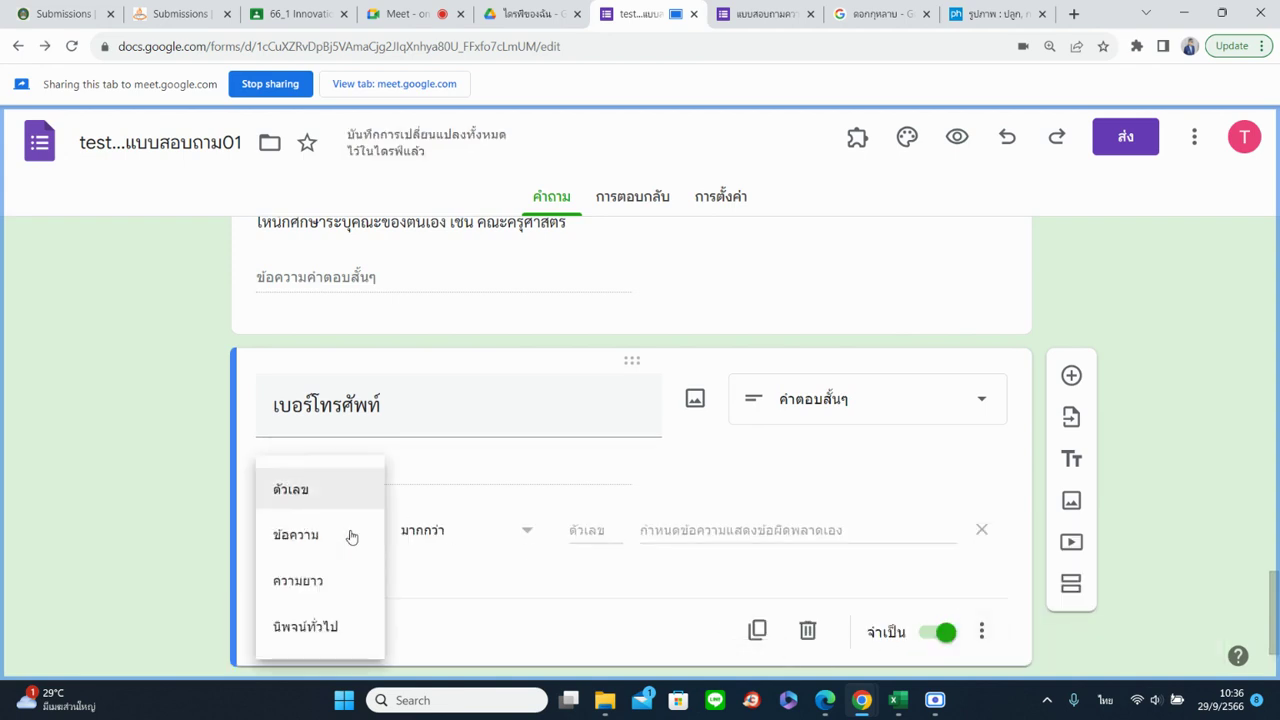
{"action": "left_click", "coordinate": [336, 506]}
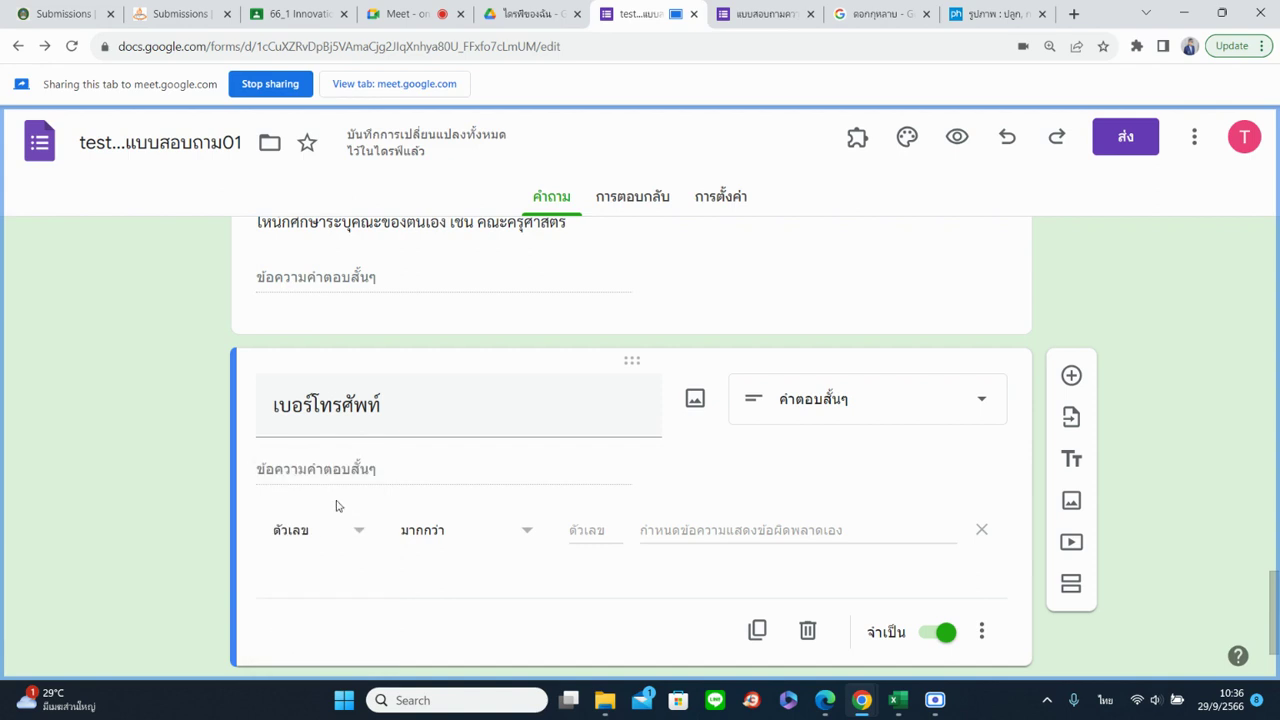
{"action": "left_click", "coordinate": [540, 546]}
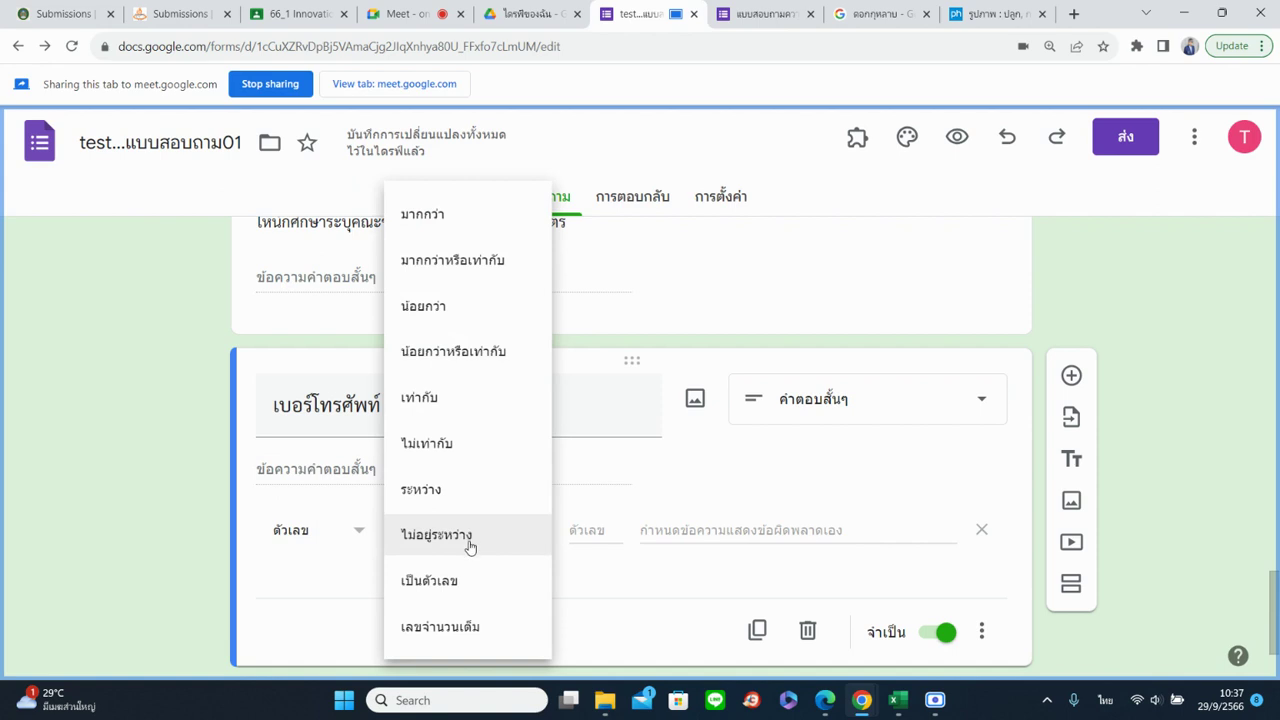
{"action": "left_click", "coordinate": [472, 590]}
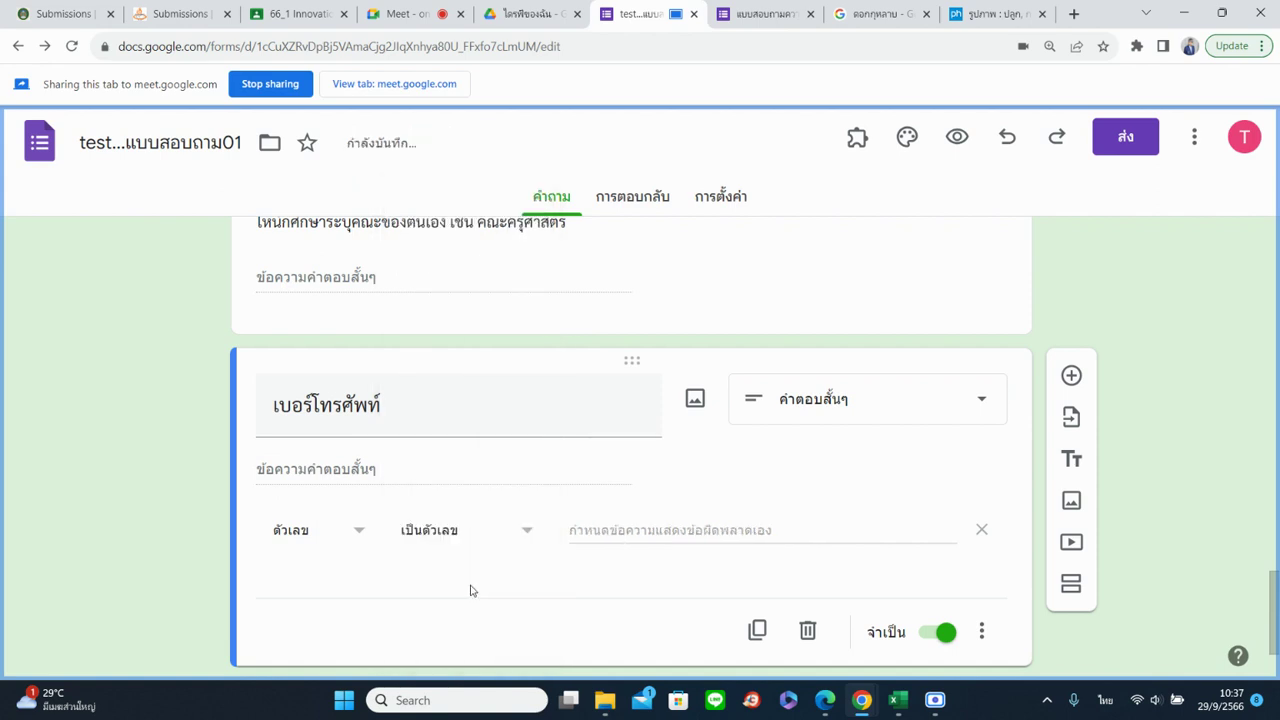
Give the number rule the error message กรุณาใส่ข้อมูลที่เป็นตัวเลขเท่านั้น
{"action": "left_click", "coordinate": [603, 530]}
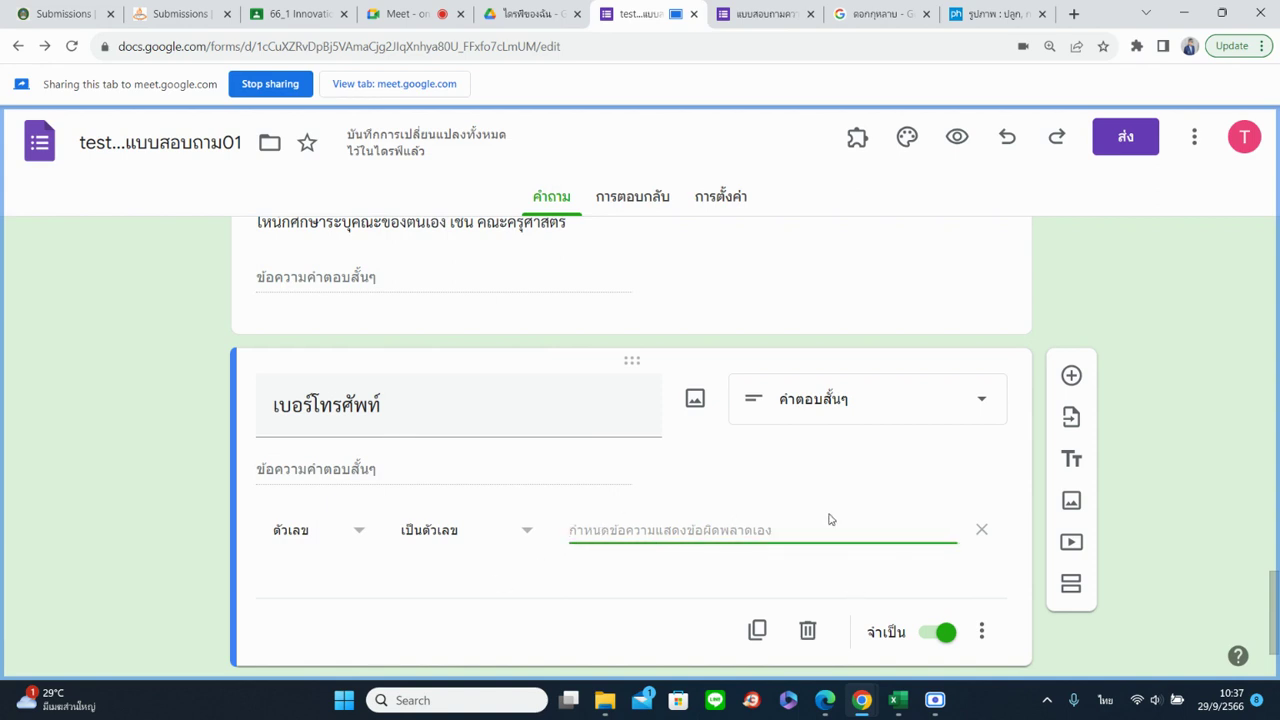
{"action": "type", "text": "กรุ"}
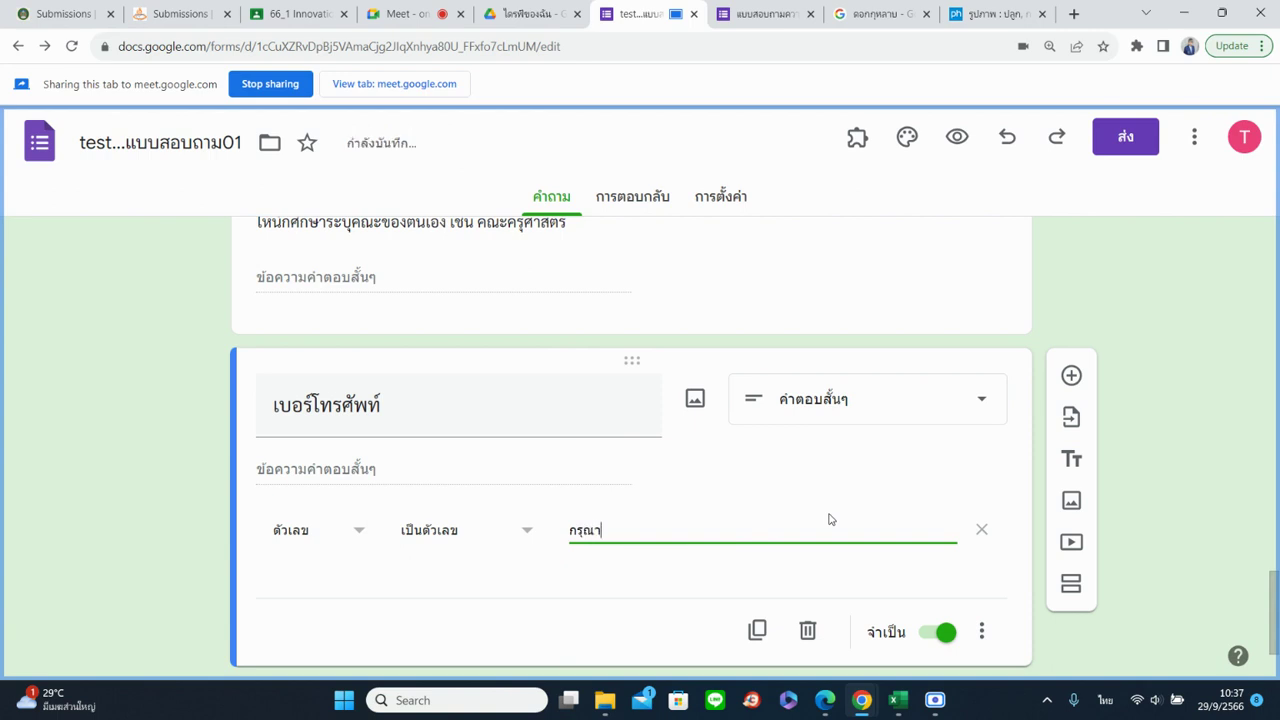
{"action": "type", "text": "ณาใส่ขขอมูลที่เป็นตัวเลขเท่านั้น"}
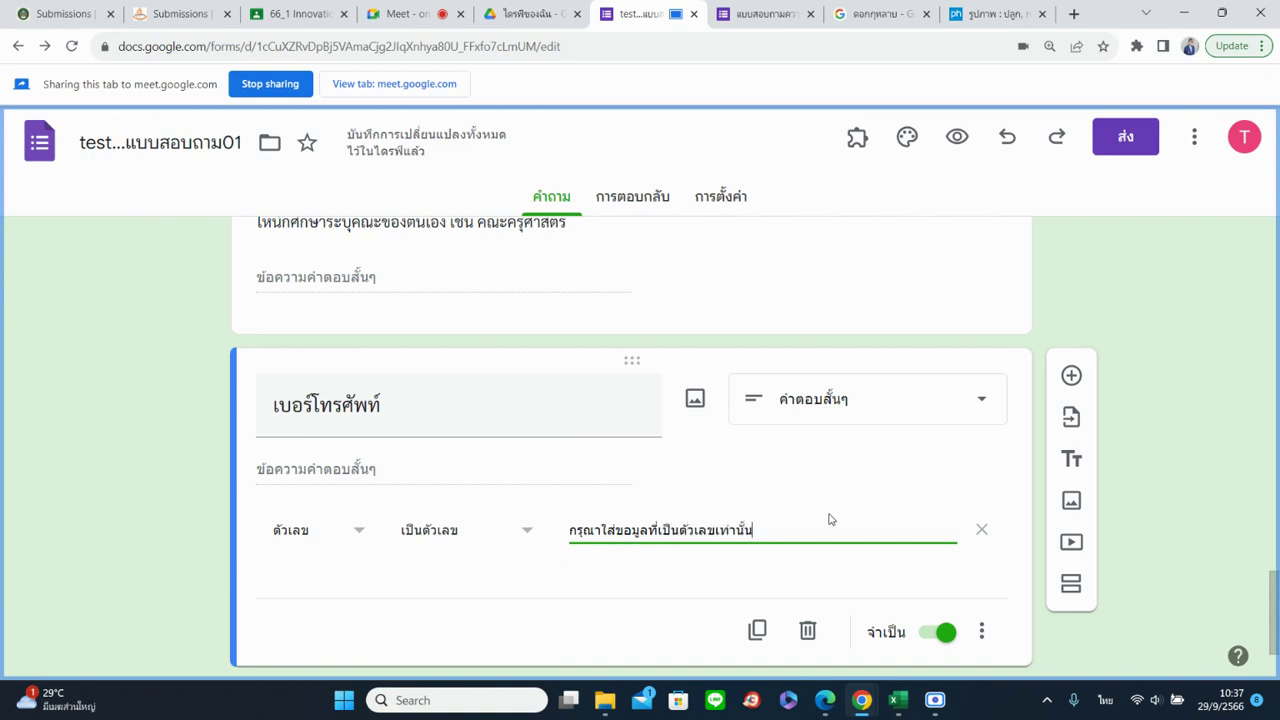
{"action": "left_click", "coordinate": [768, 13]}
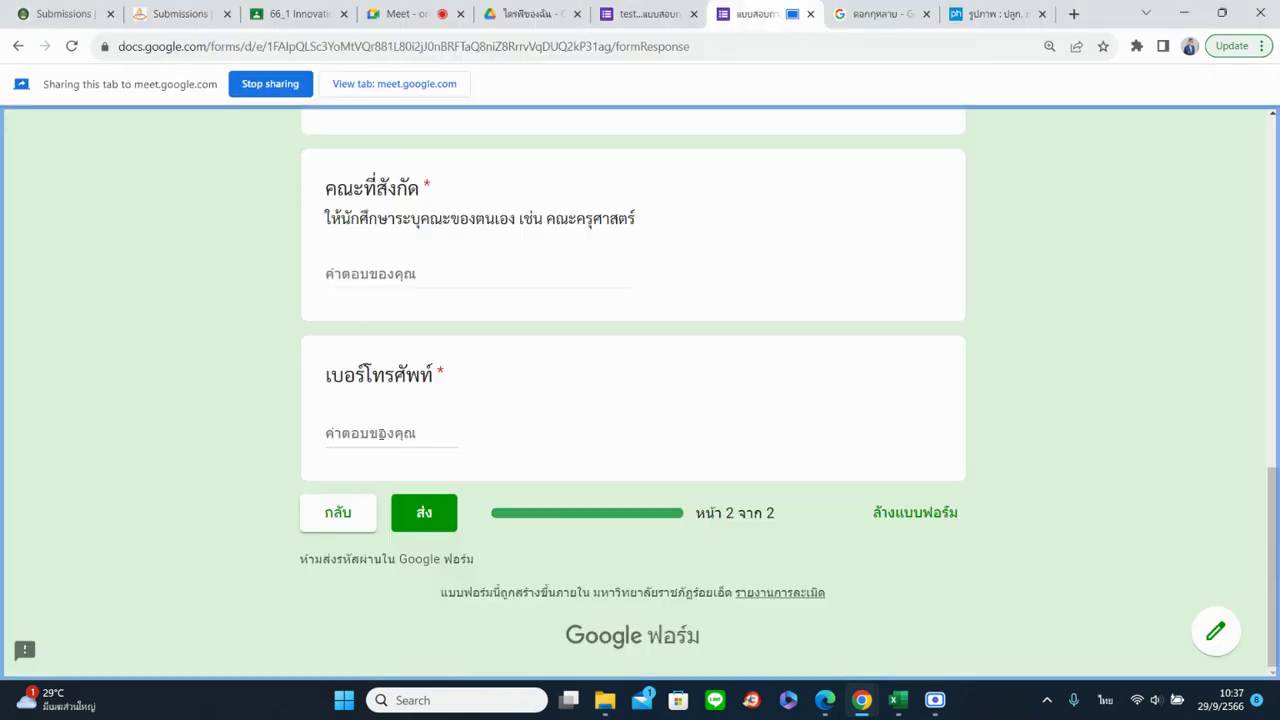
Enter a digits-only phone number in the live form's เบอร์โทรศัพท์ answer
{"action": "left_click", "coordinate": [380, 433]}
{"action": "type", "text": "น"}
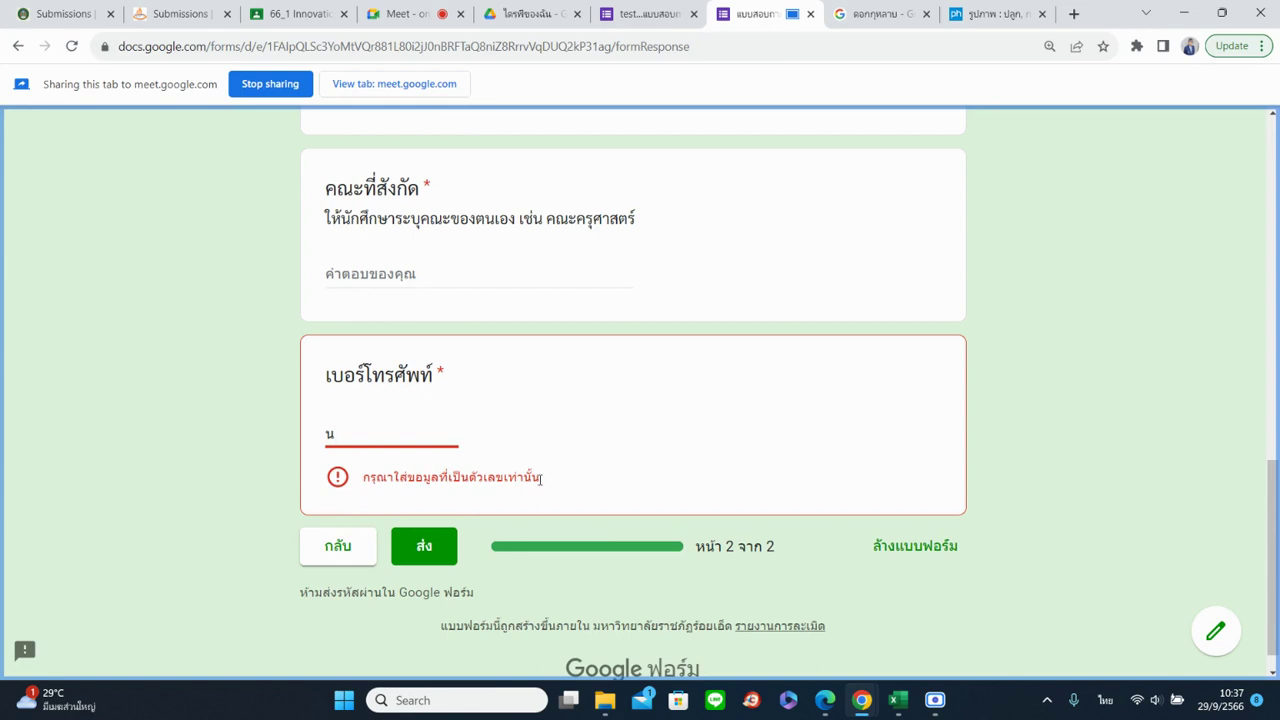
{"action": "key", "text": "BackSpace"}
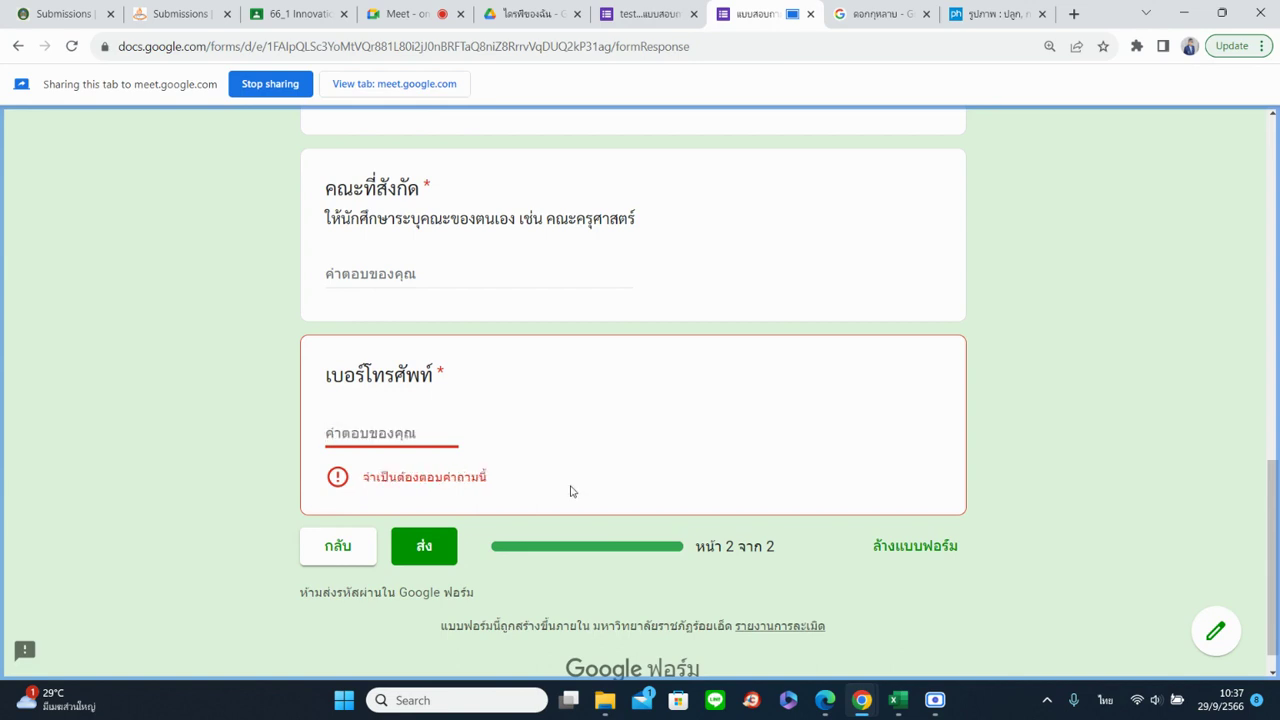
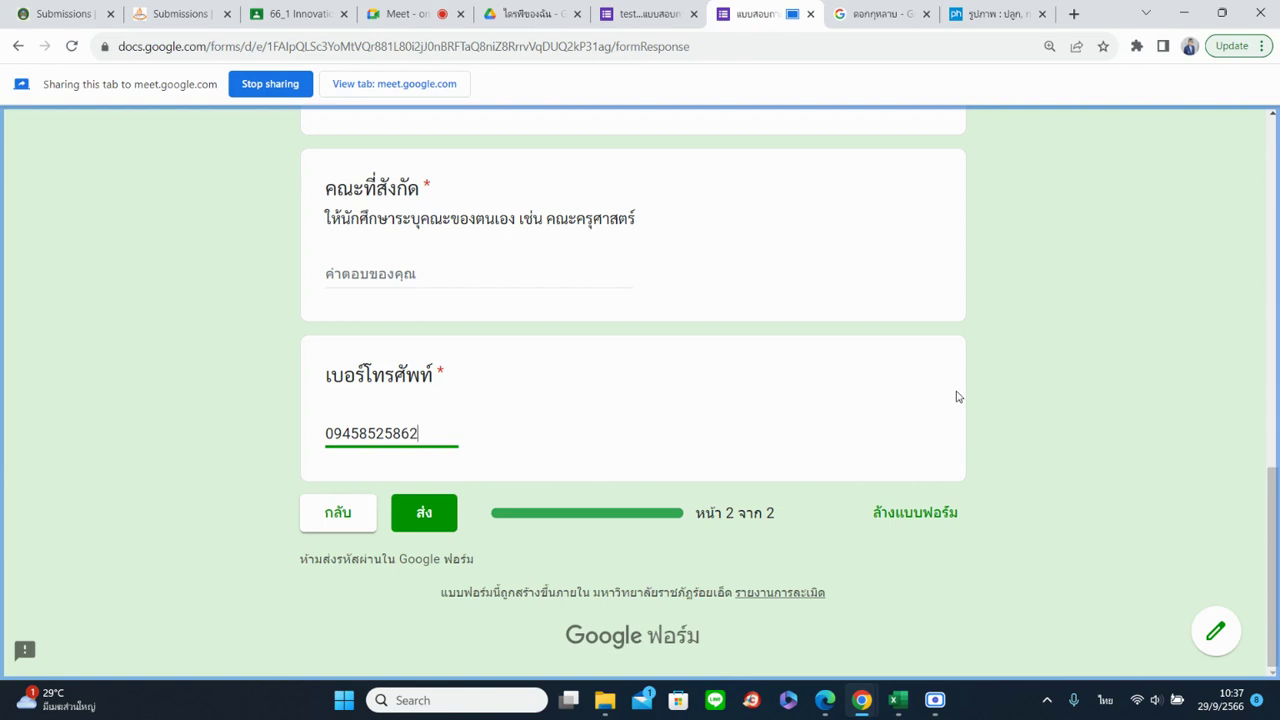
Fill the faculty answer and replace the phone number with letters to raise the error
{"action": "left_click", "coordinate": [437, 275]}
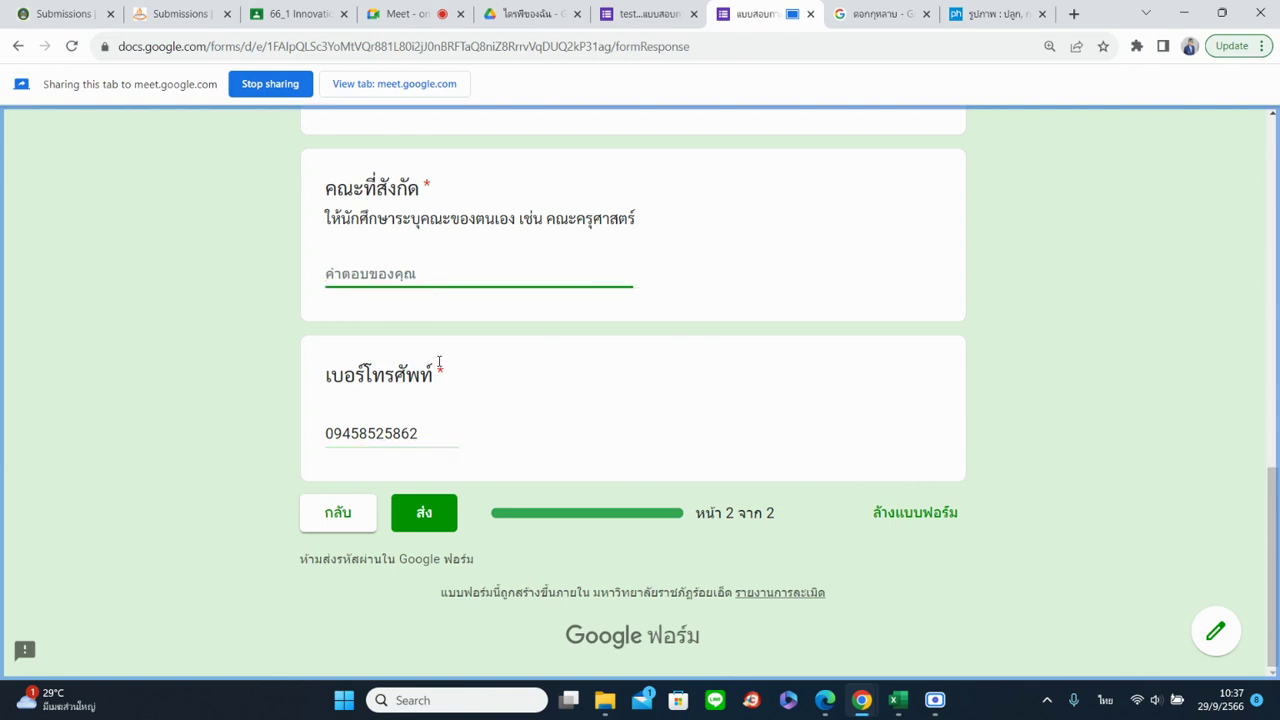
{"action": "type", "text": "156156ทวน้รดะพแอำสรี"}
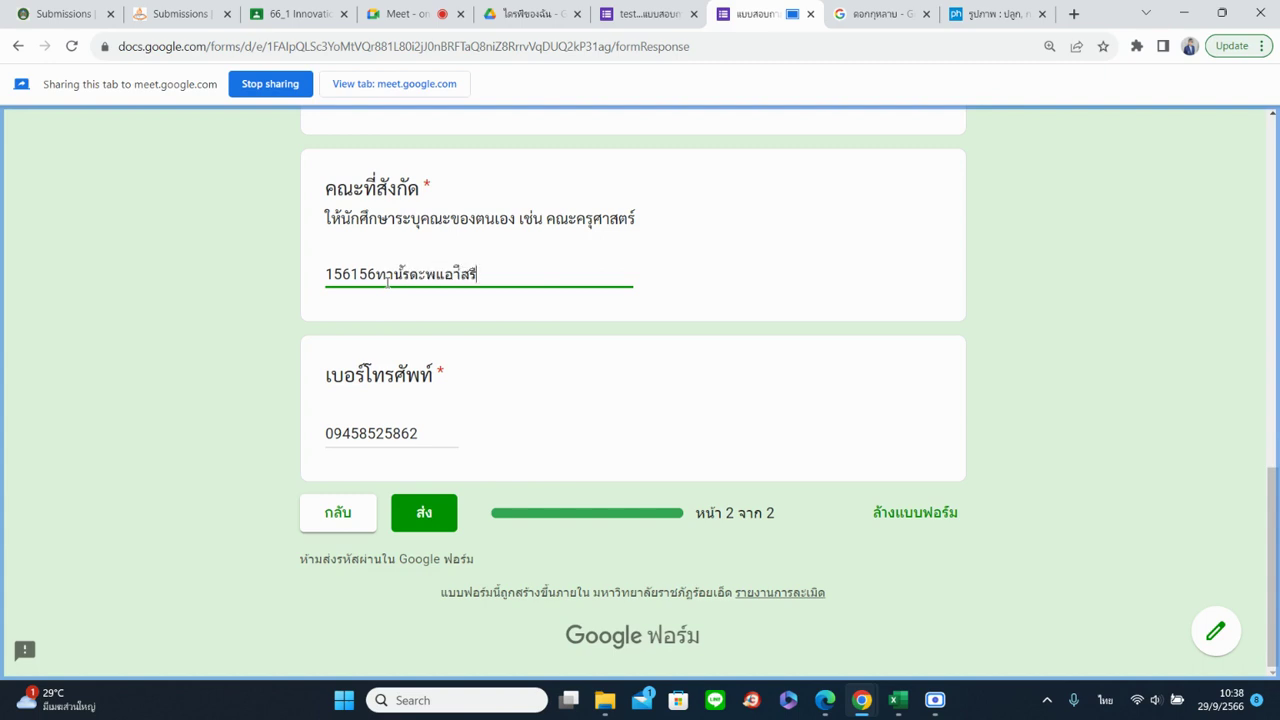
{"action": "left_click_drag", "start_coordinate": [434, 433], "coordinate": [306, 419]}
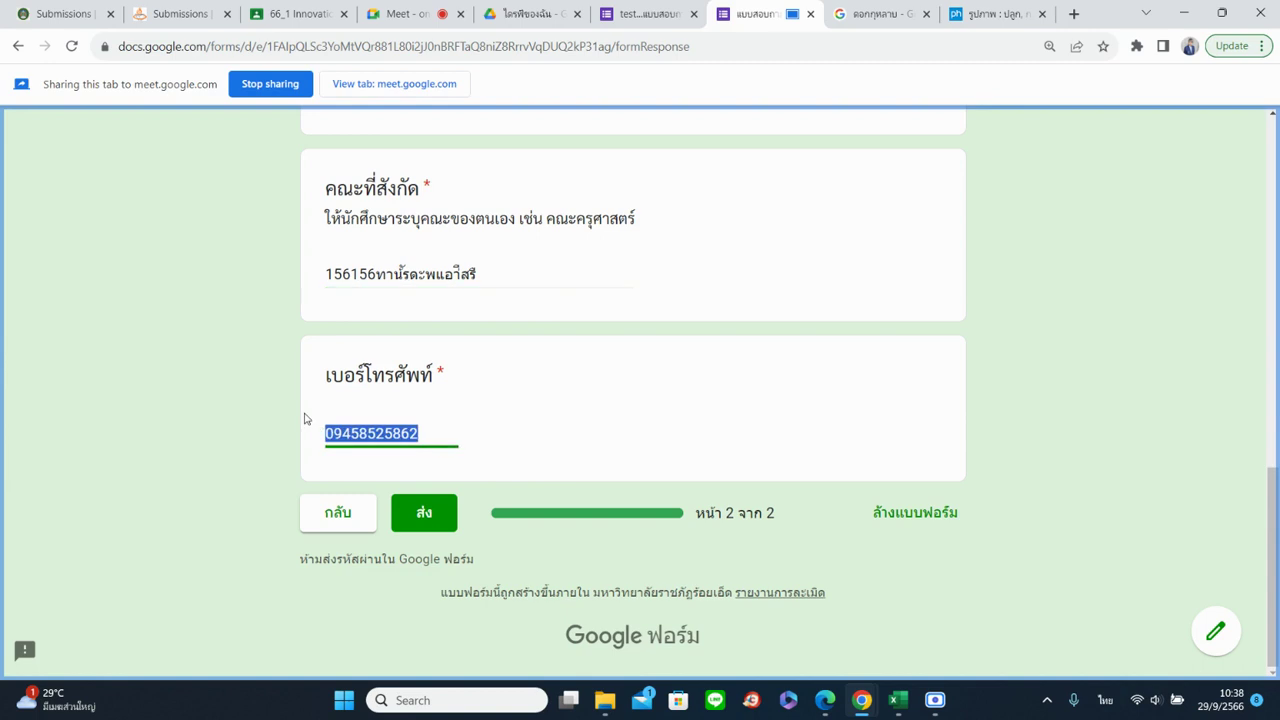
{"action": "key", "text": "BackSpace"}
{"action": "type", "text": "ยยพททาร"}
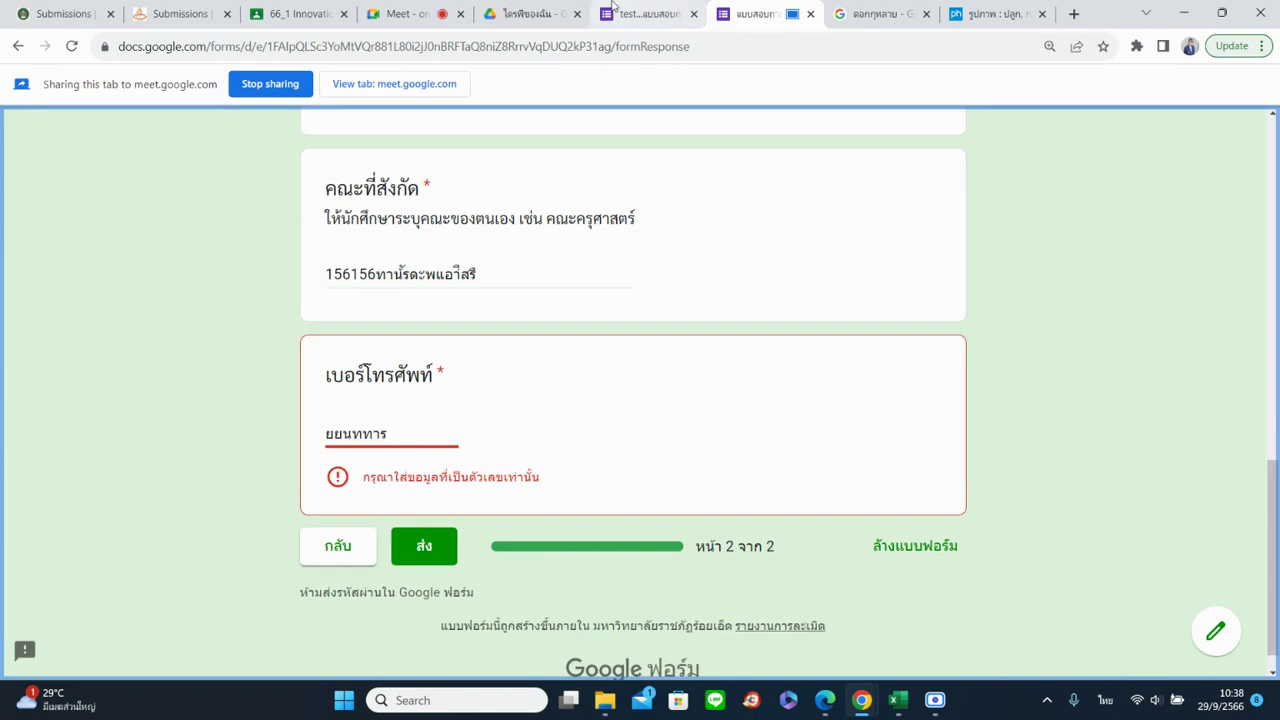
{"action": "left_click", "coordinate": [614, 8]}
Switch validation to Text > Email and rename the question ระบุอีเมล
{"action": "left_click", "coordinate": [488, 84]}
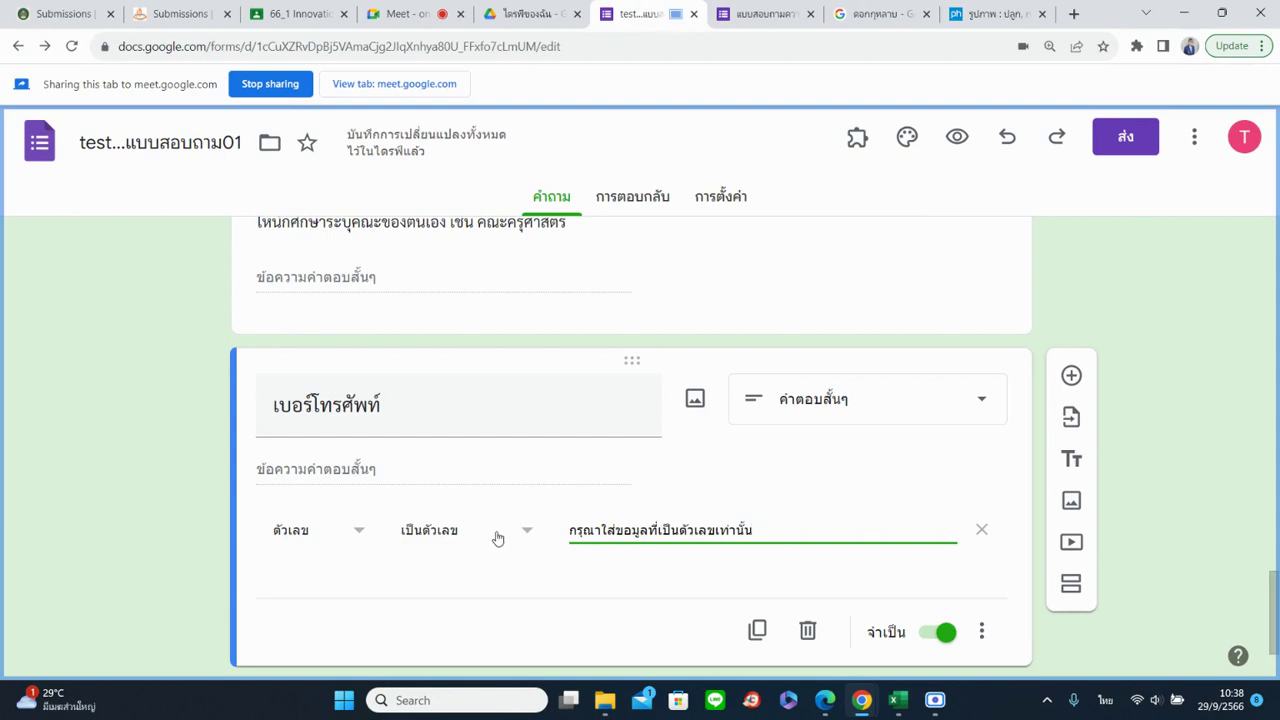
{"action": "left_click", "coordinate": [357, 531]}
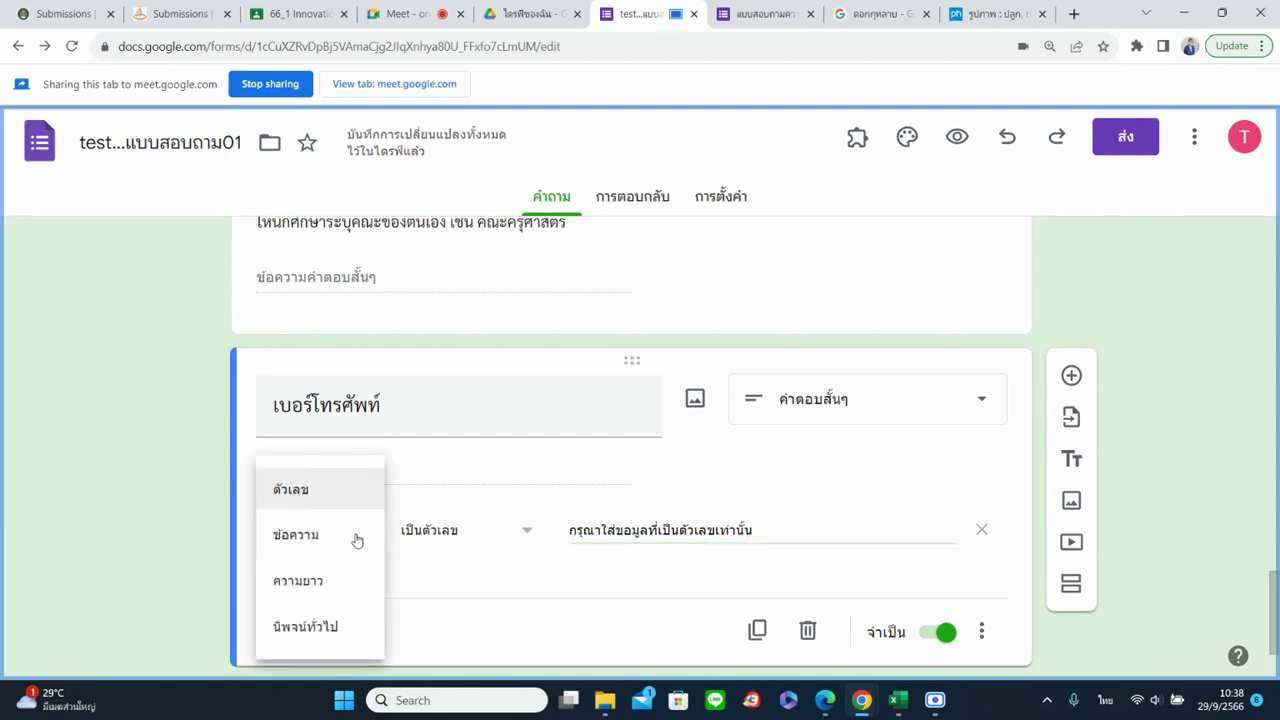
{"action": "left_click", "coordinate": [357, 536]}
{"action": "left_click", "coordinate": [450, 541]}
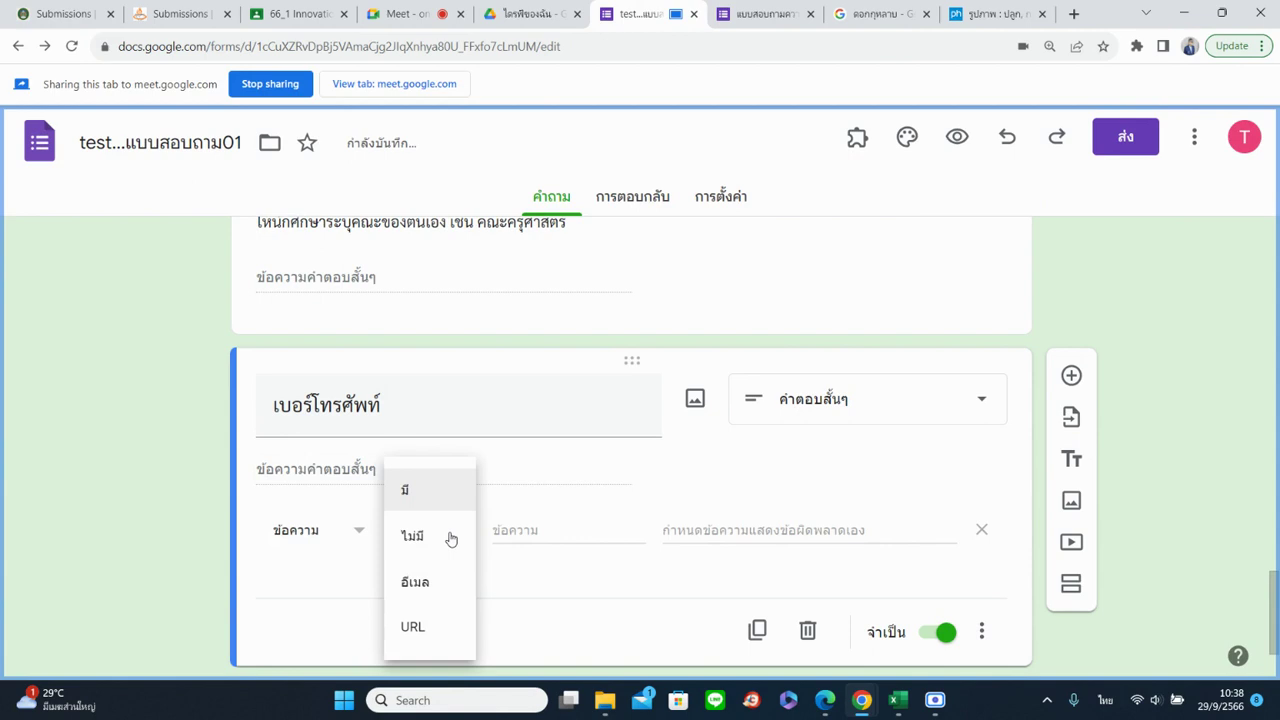
{"action": "left_click", "coordinate": [567, 568]}
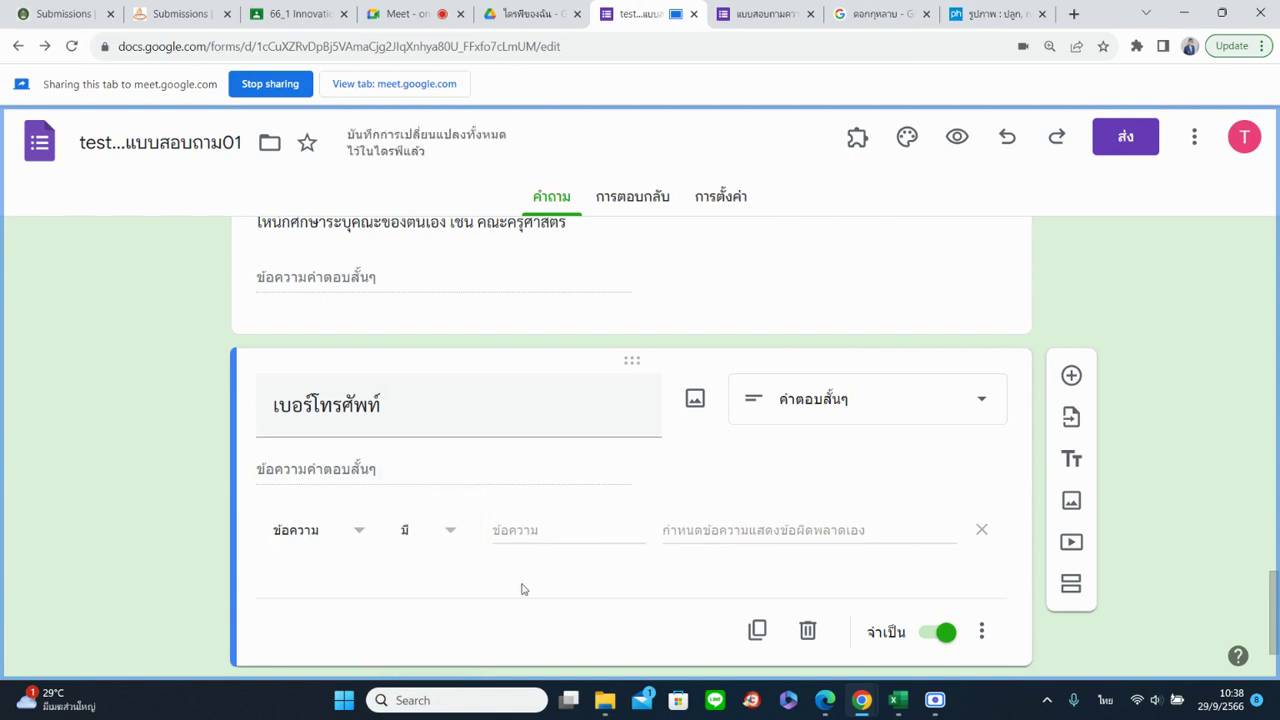
{"action": "left_click", "coordinate": [450, 541]}
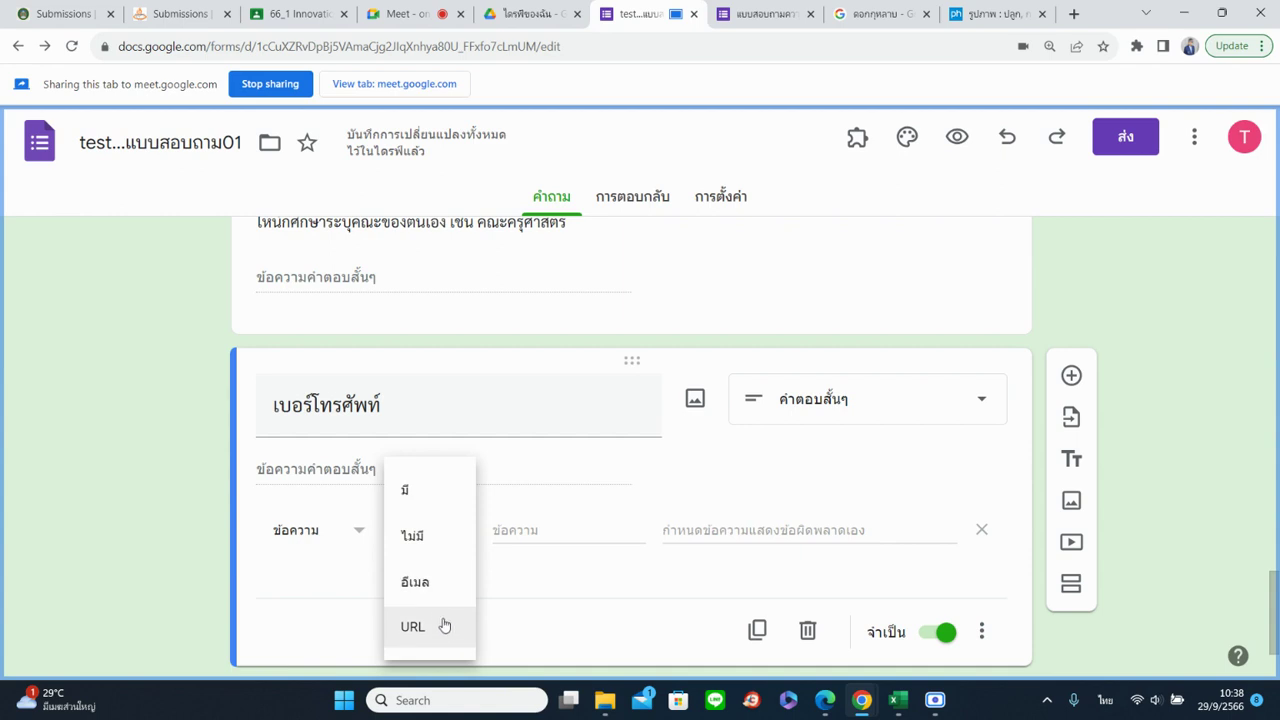
{"action": "left_click", "coordinate": [431, 587]}
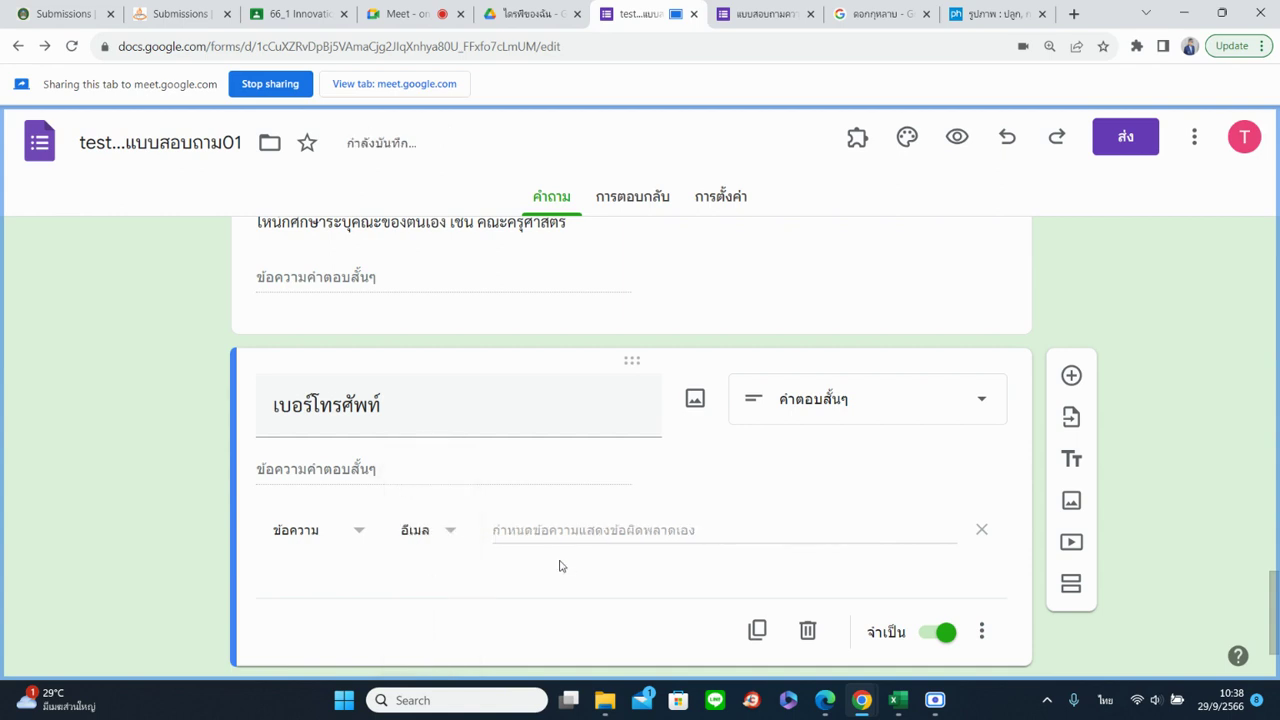
{"action": "left_click", "coordinate": [399, 404]}
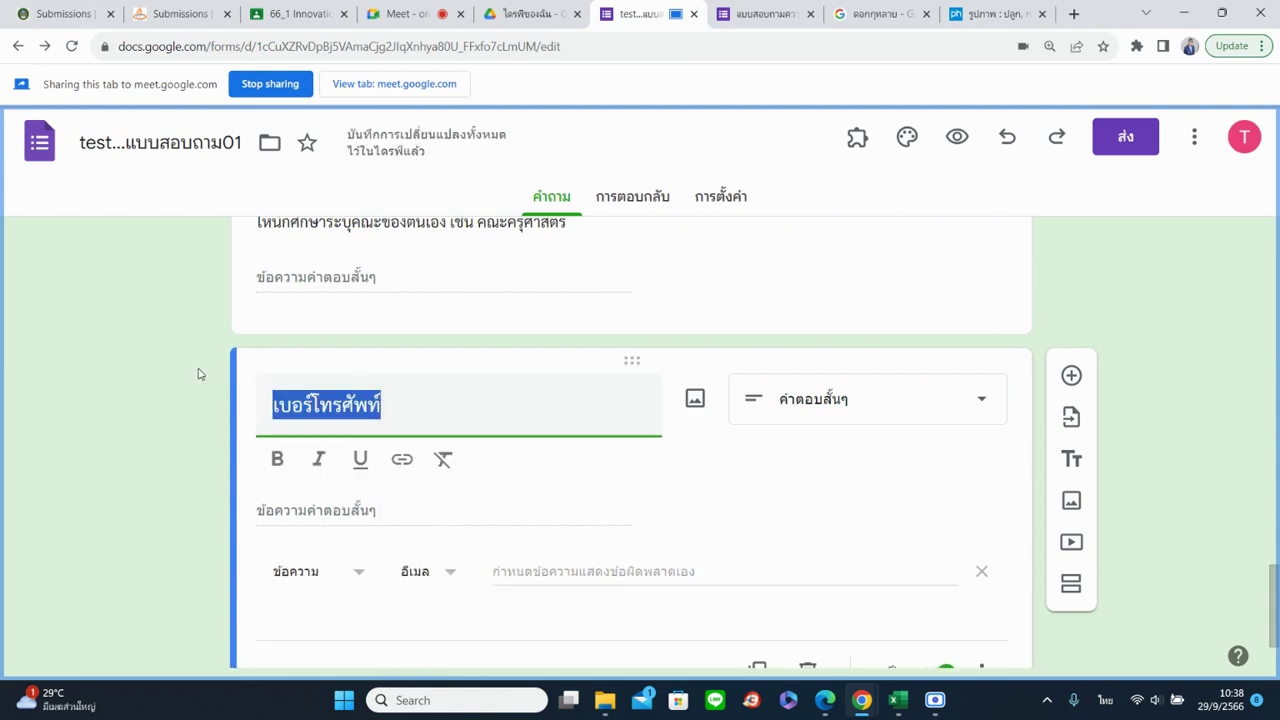
{"action": "type", "text": "ระบุอี"}
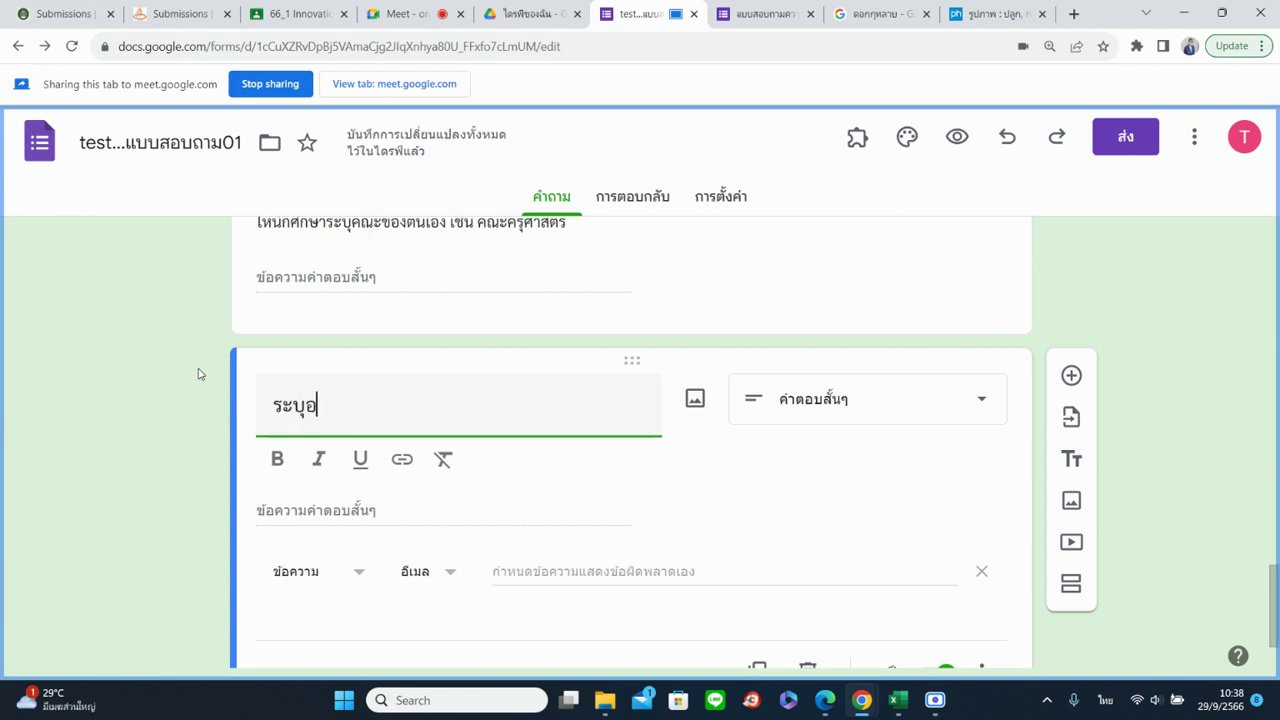
{"action": "type", "text": "เมล"}
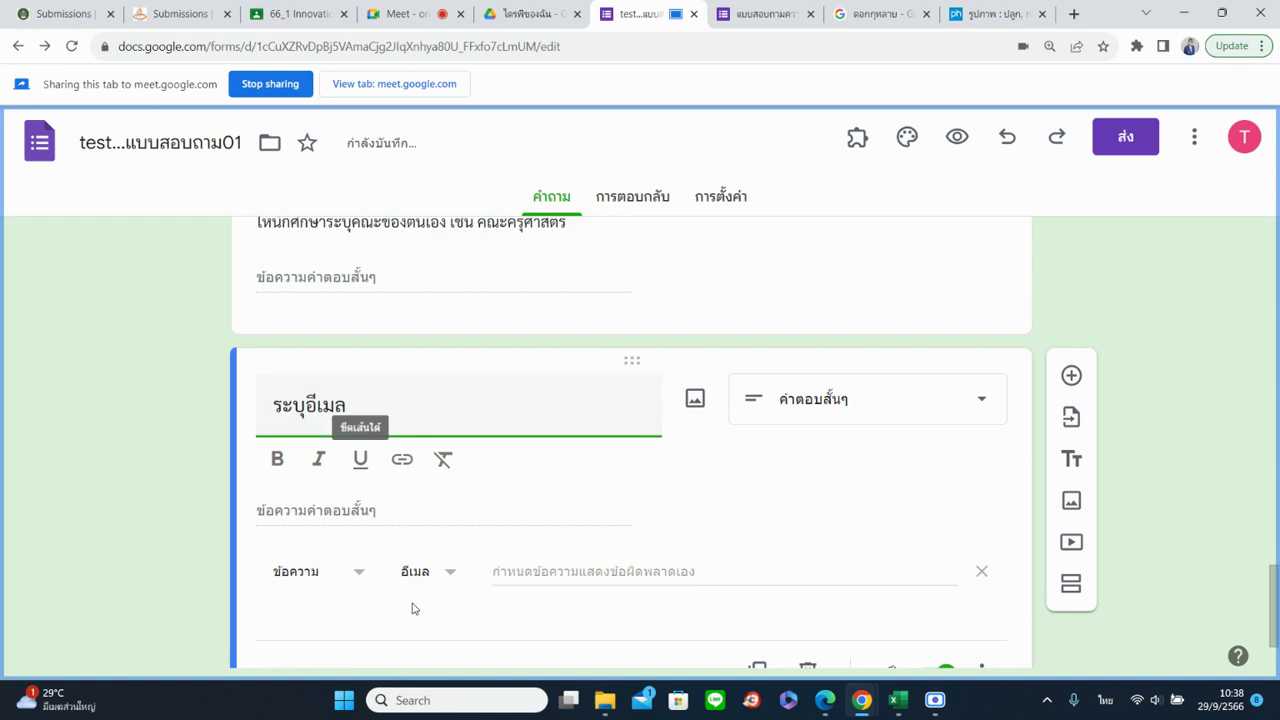
{"action": "left_click", "coordinate": [405, 600]}
Give the email validation the error message ให้ใส่อีเมลที่ถูกต้อง
{"action": "left_click", "coordinate": [342, 541]}
{"action": "left_click", "coordinate": [325, 545]}
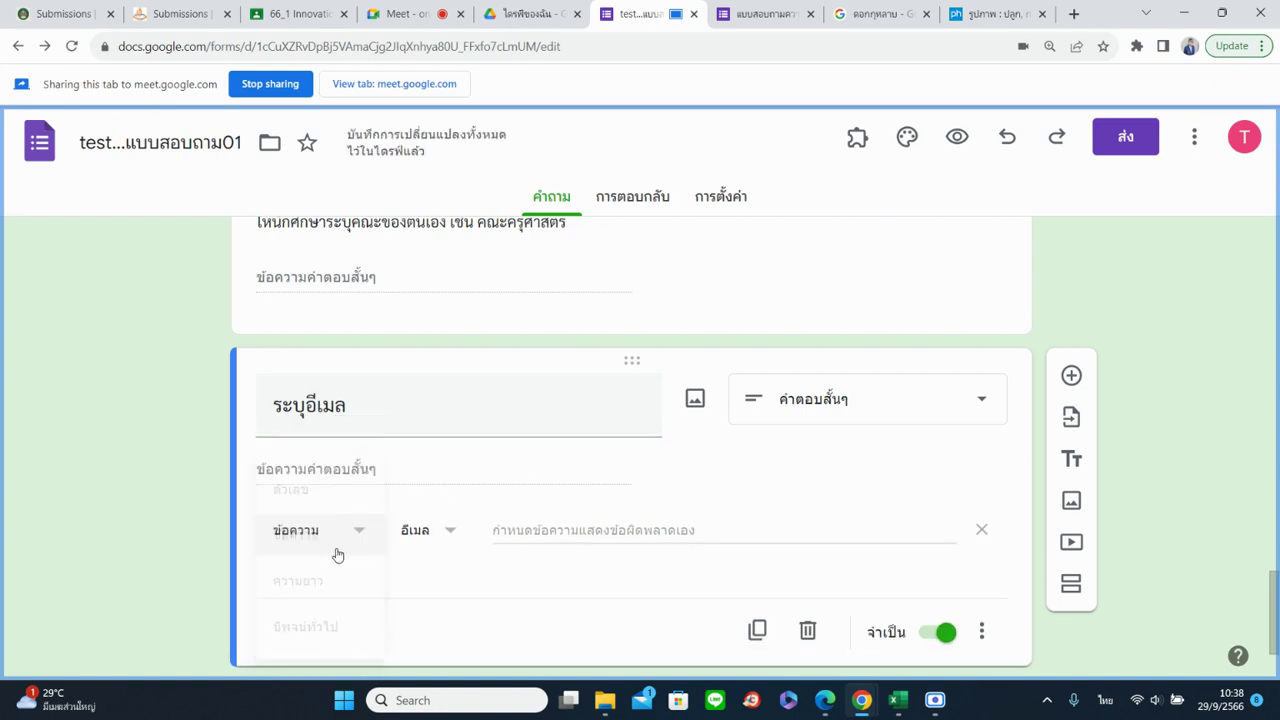
{"action": "left_click", "coordinate": [448, 538]}
{"action": "left_click", "coordinate": [431, 531]}
{"action": "left_click", "coordinate": [545, 535]}
{"action": "type", "text": "ให้ใส่อีเมลที่ถูกต้อง"}
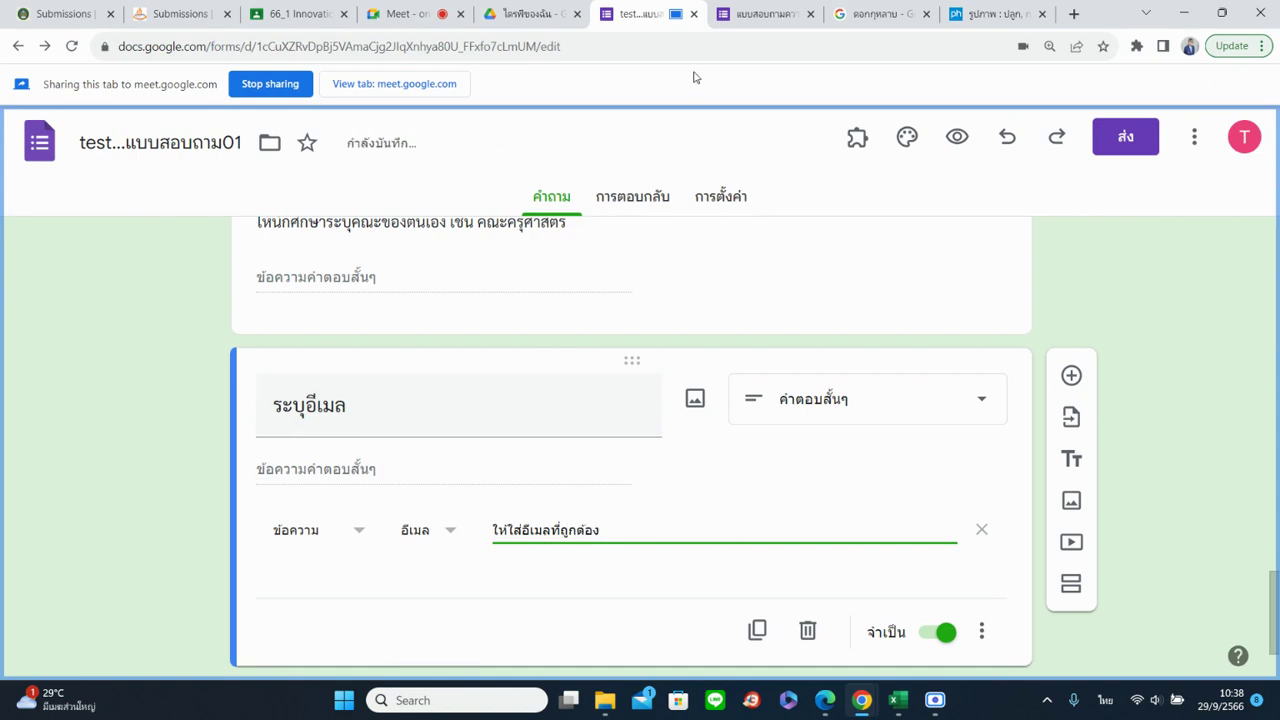
{"action": "left_click", "coordinate": [750, 14]}
Reload the live form, go to page 2 and clear the old email answer
{"action": "left_click", "coordinate": [72, 46]}
{"action": "left_click", "coordinate": [455, 88]}
{"action": "left_click", "coordinate": [337, 543]}
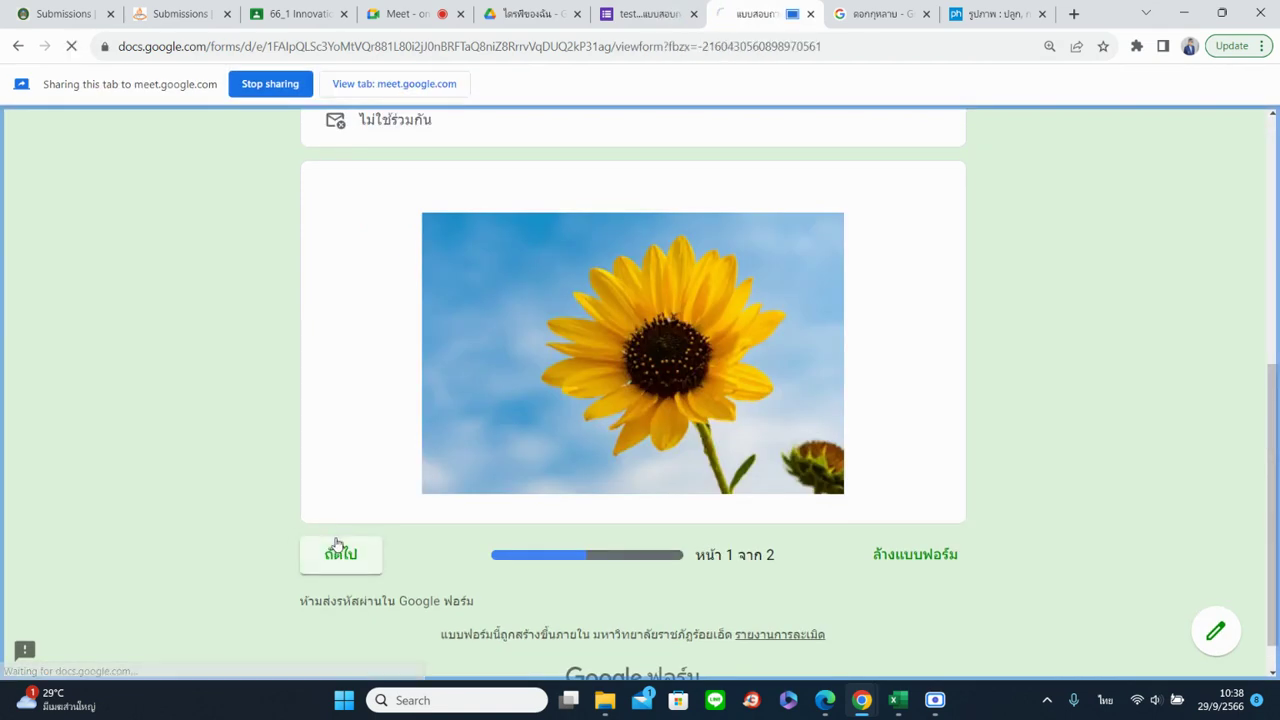
{"action": "scroll", "coordinate": [345, 543], "scroll_direction": "down", "scroll_amount": 5}
{"action": "scroll", "coordinate": [345, 543], "scroll_direction": "down", "scroll_amount": 5}
{"action": "left_click", "coordinate": [403, 440]}
{"action": "key", "text": "ctrl+a"}
{"action": "key", "text": "BackSpace"}
Enter a partial e-mail address to trigger the validation error
{"action": "left_click", "coordinate": [937, 519]}
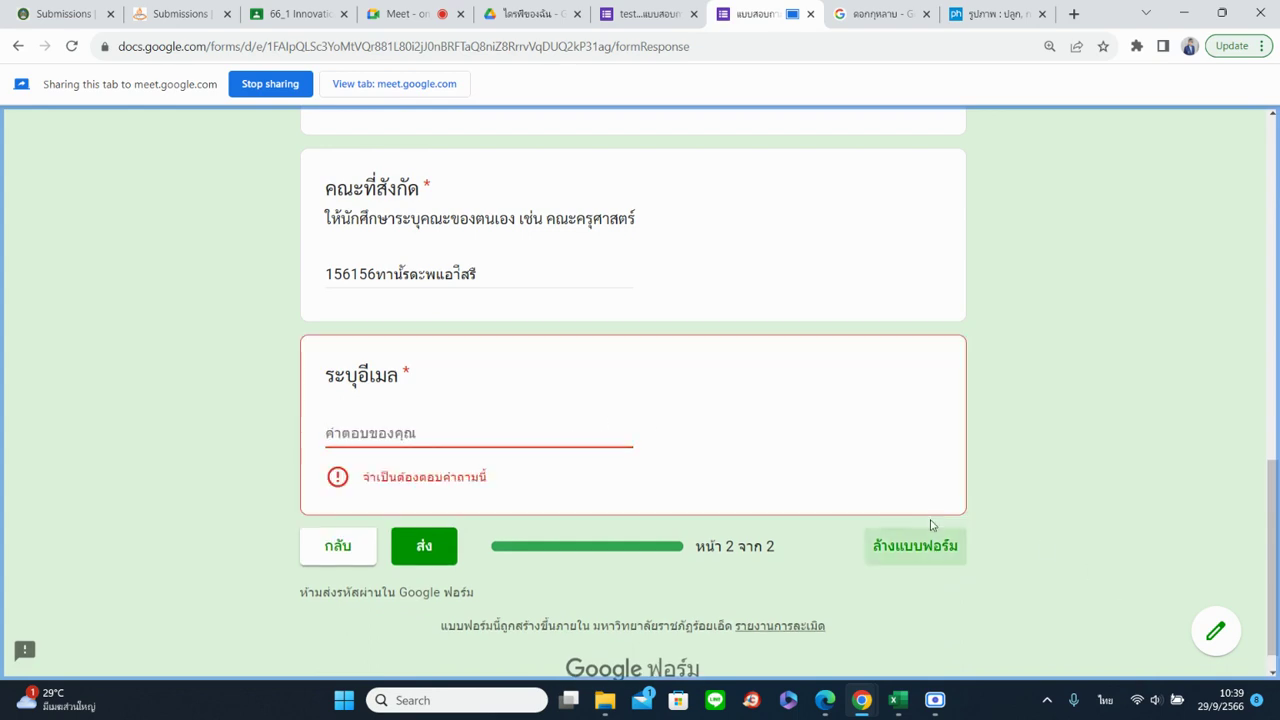
{"action": "left_click", "coordinate": [392, 430]}
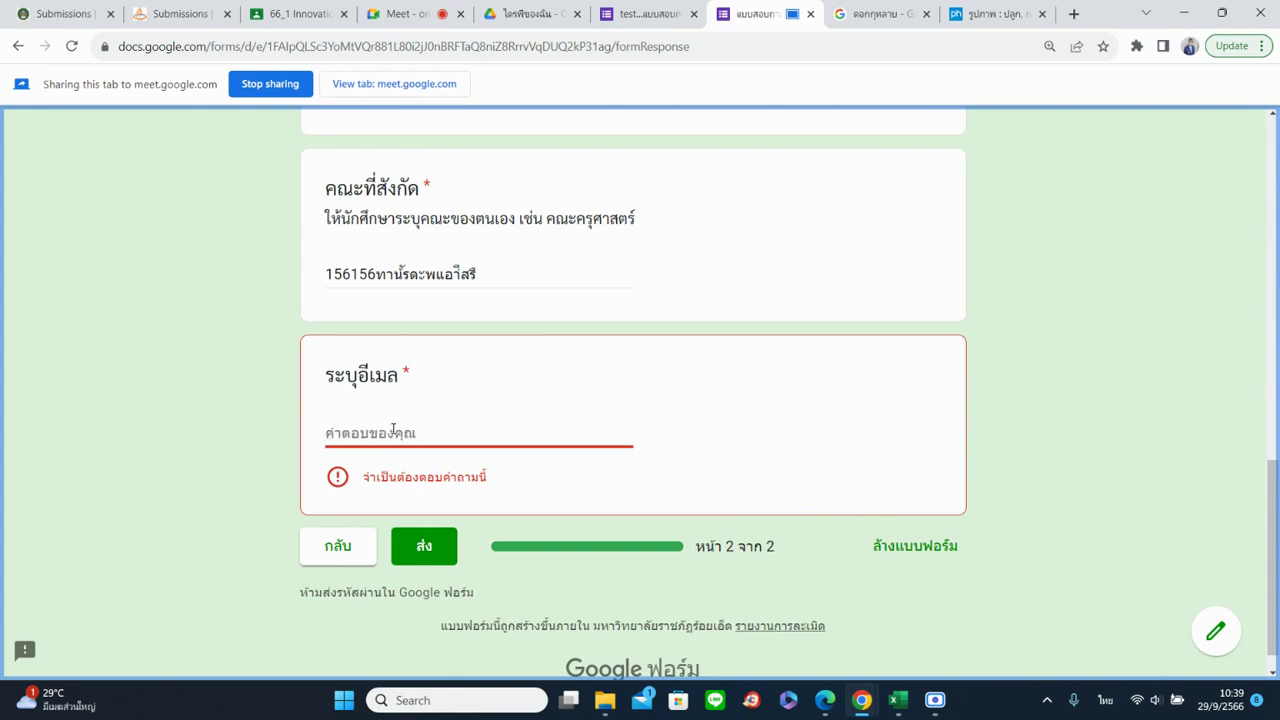
{"action": "left_click", "coordinate": [280, 472]}
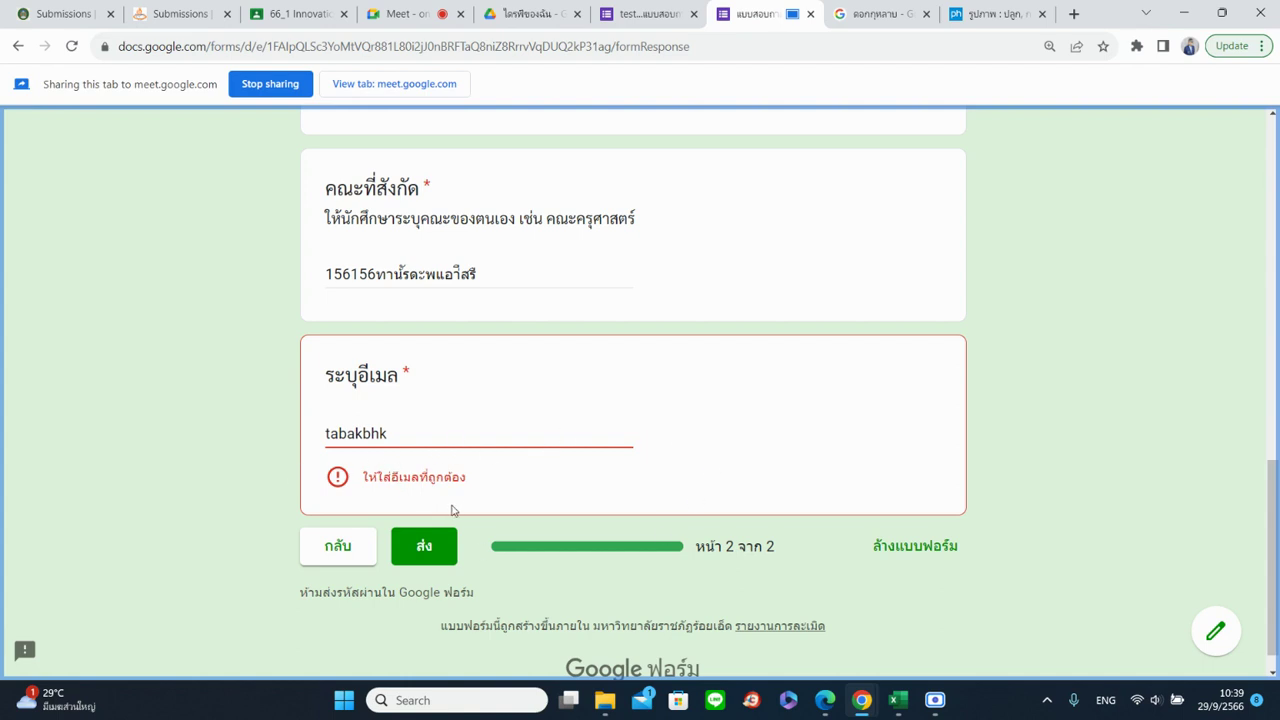
Complete it into a full e-mail address, clearing the error
{"action": "left_click", "coordinate": [418, 432]}
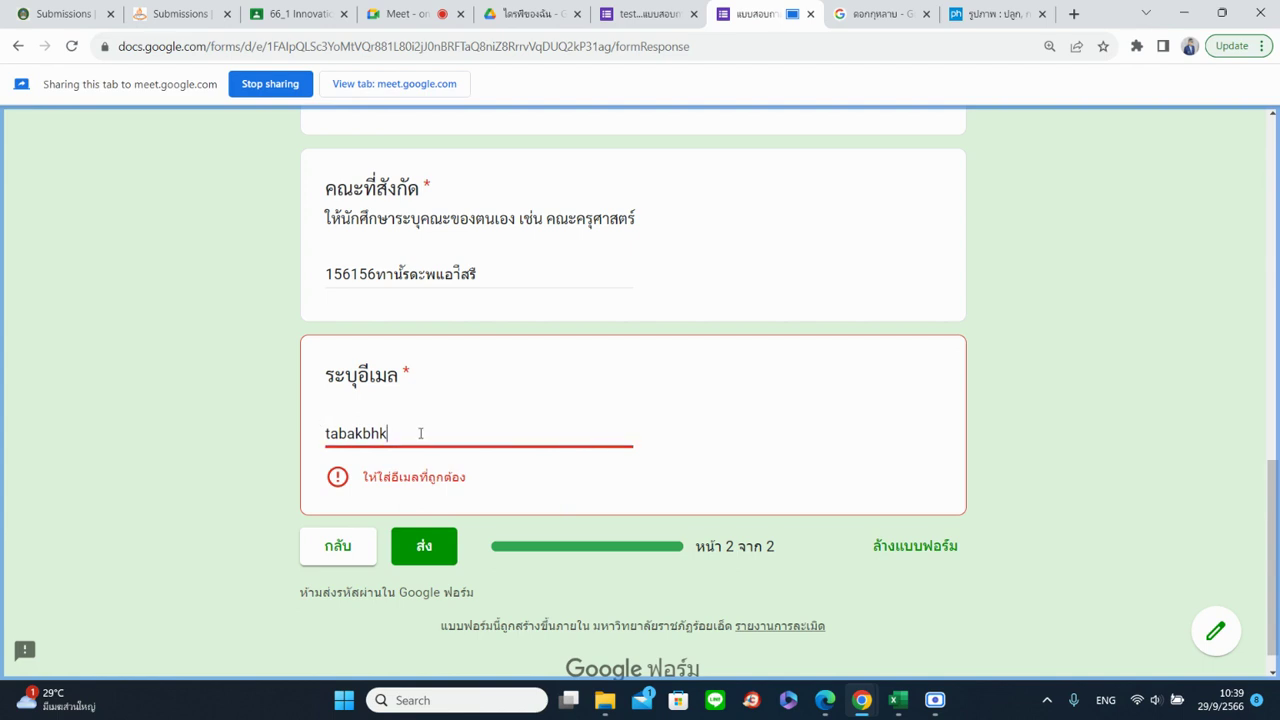
{"action": "type", "text": "@"}
{"action": "type", "text": "gmail.com"}
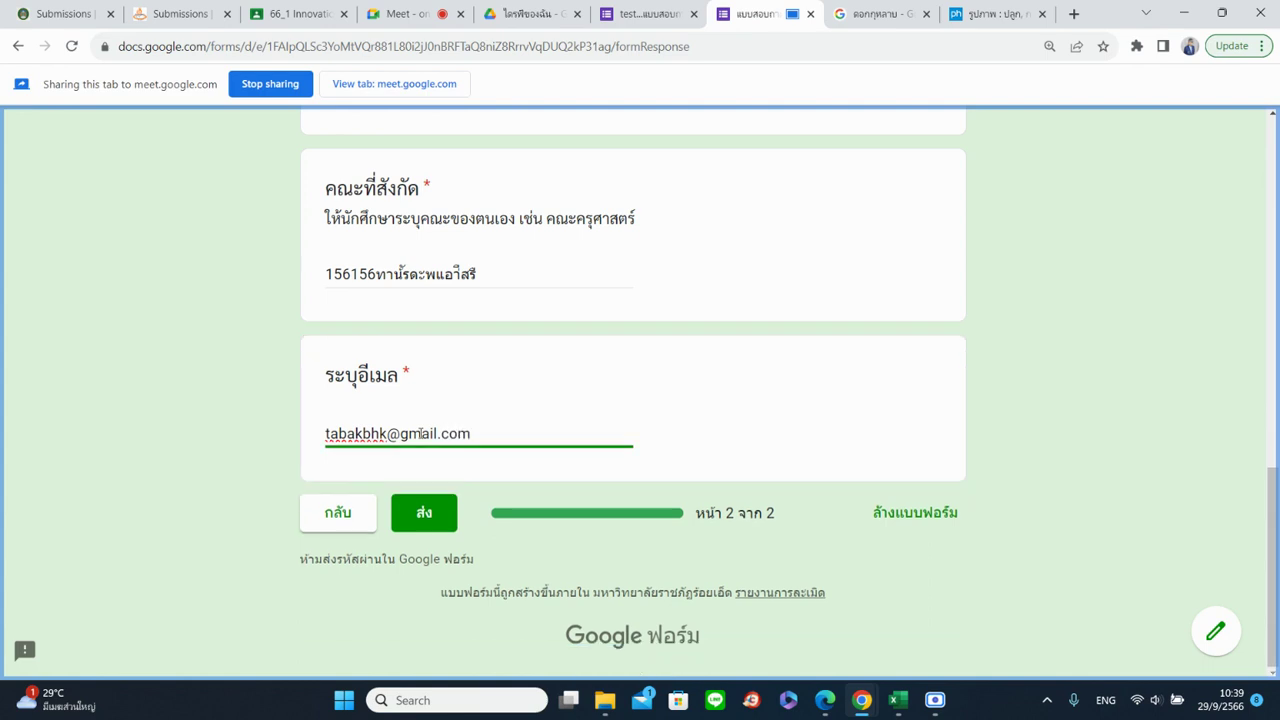
{"action": "left_click", "coordinate": [712, 287]}
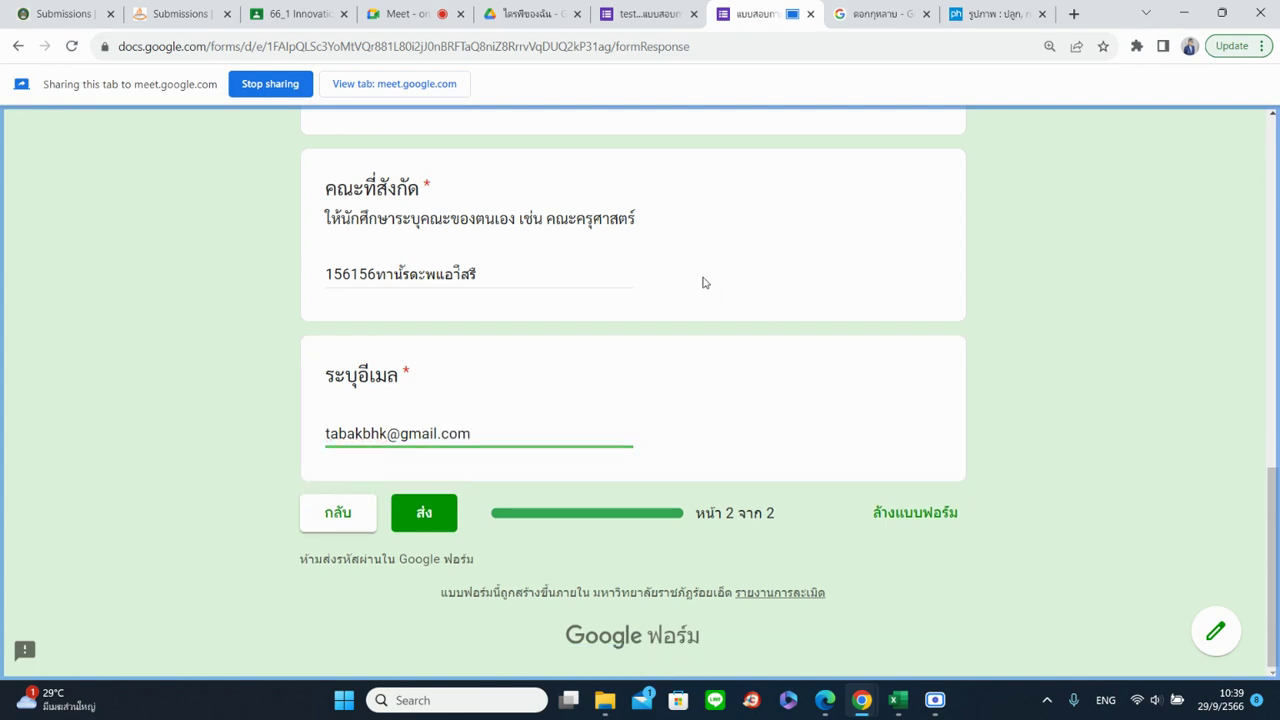
{"action": "left_click", "coordinate": [437, 434]}
{"action": "left_click_drag", "start_coordinate": [390, 433], "coordinate": [401, 433]}
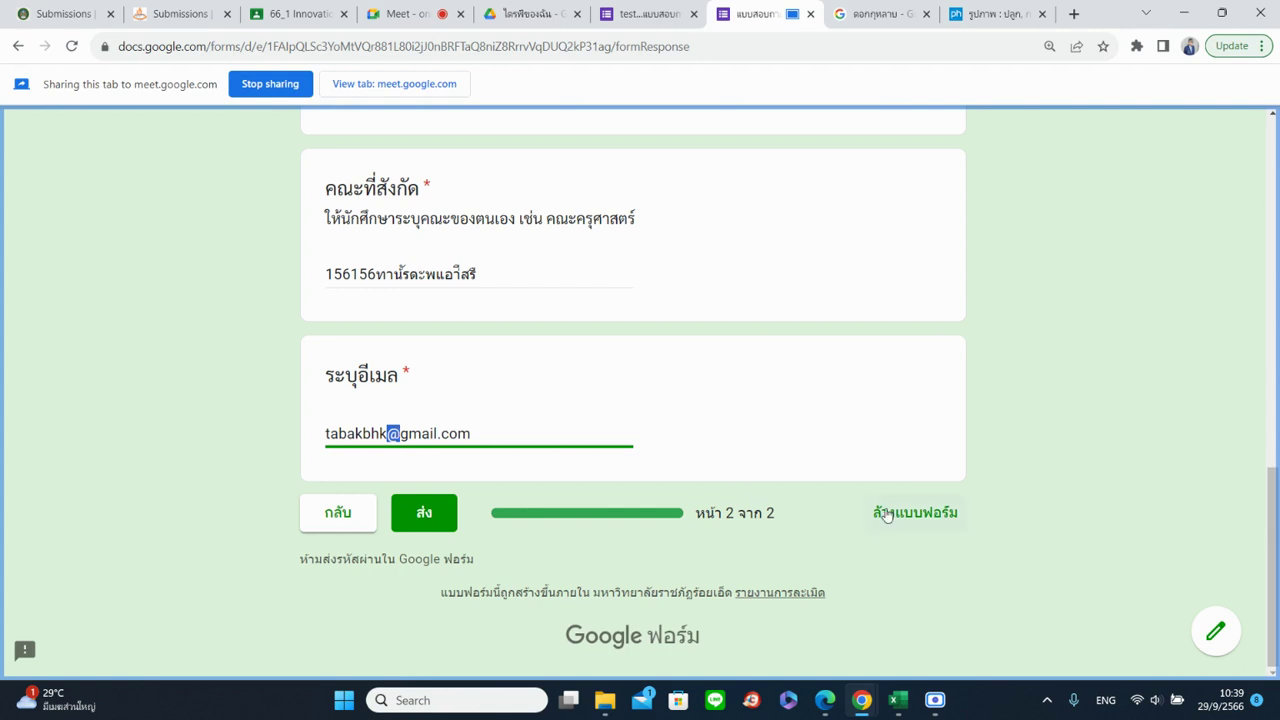
{"action": "left_click", "coordinate": [640, 14]}
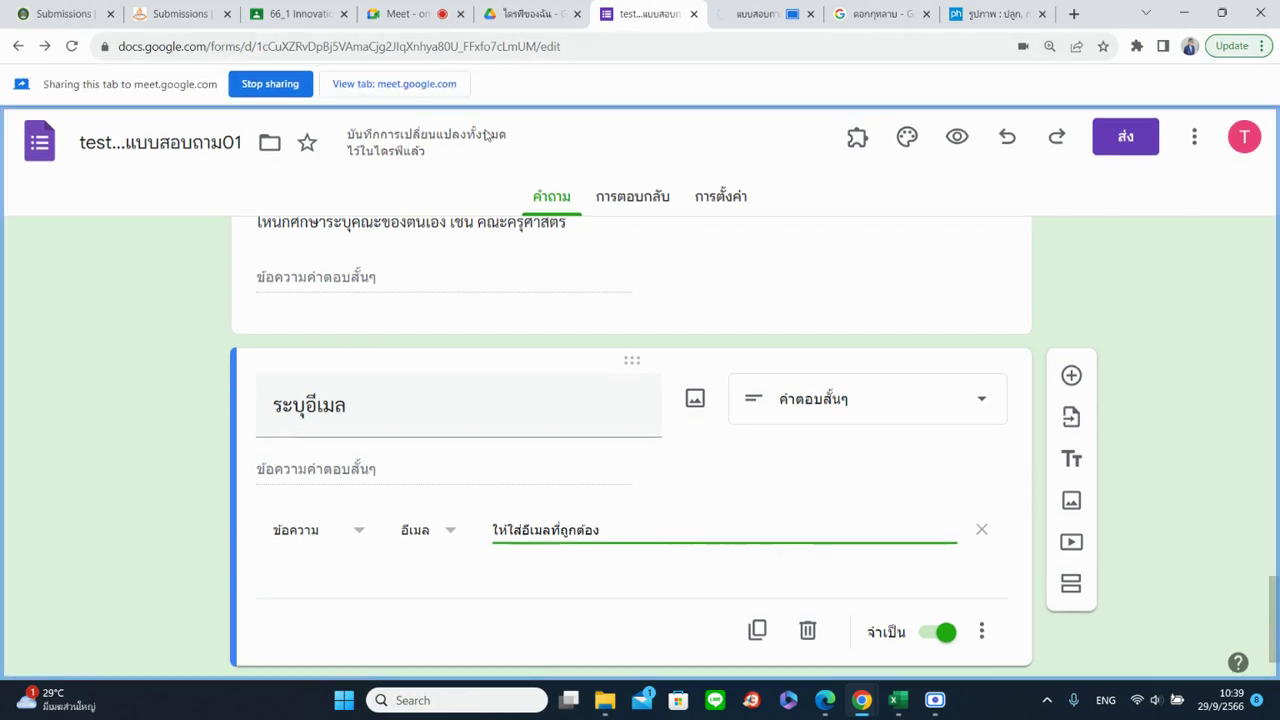
Switch the email question's text validation rule from Email to URL
{"action": "left_click", "coordinate": [340, 530]}
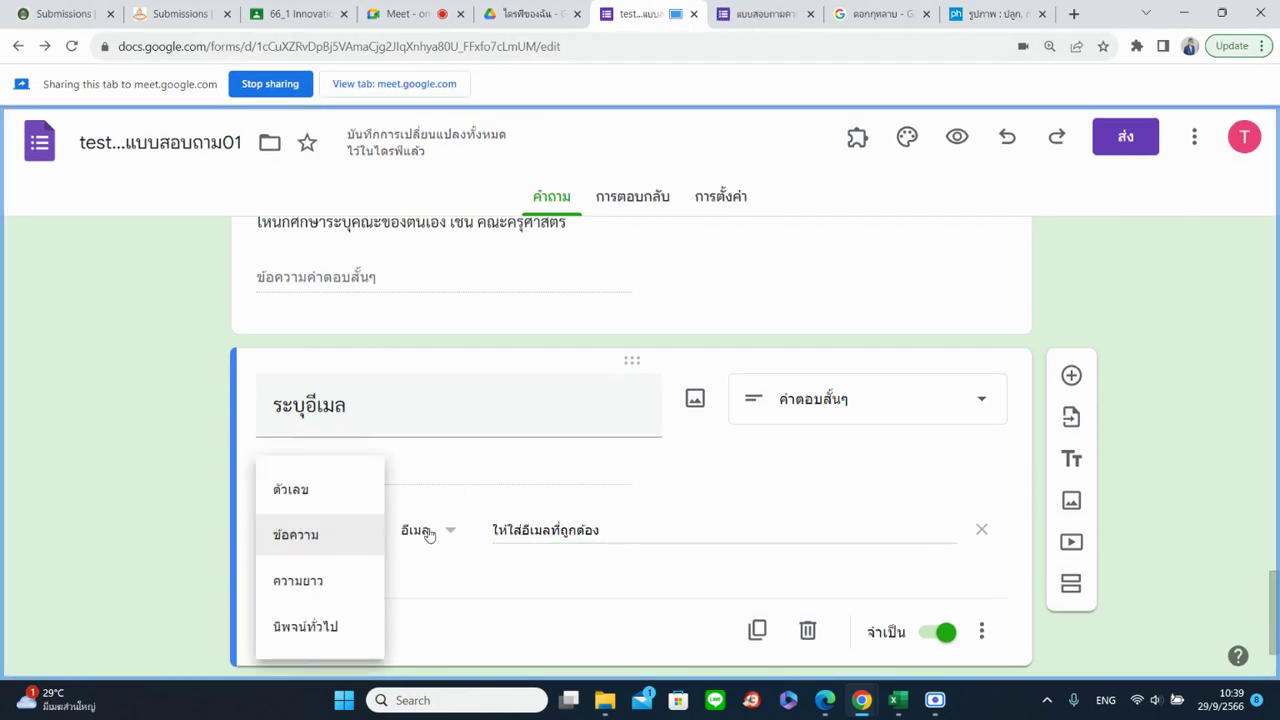
{"action": "left_click", "coordinate": [428, 532]}
{"action": "left_click", "coordinate": [428, 586]}
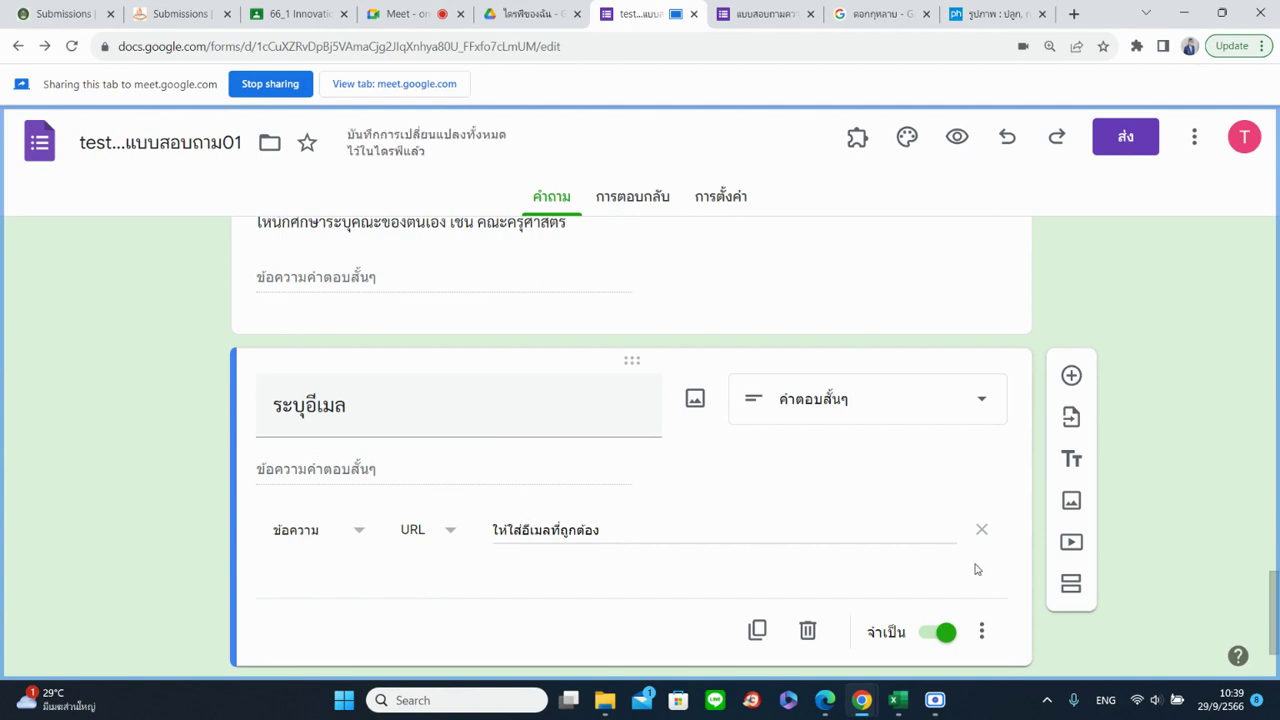
{"action": "scroll", "coordinate": [677, 537], "scroll_direction": "up", "scroll_amount": 1}
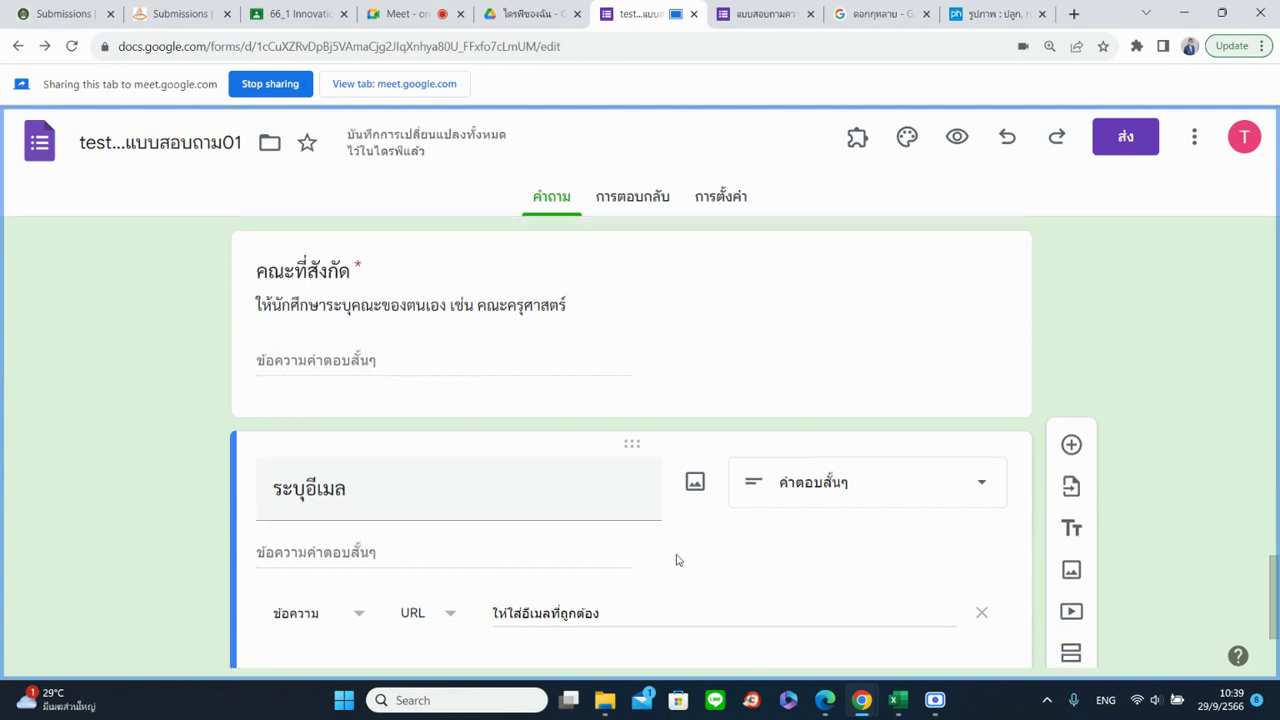
{"action": "scroll", "coordinate": [677, 557], "scroll_direction": "down", "scroll_amount": 2}
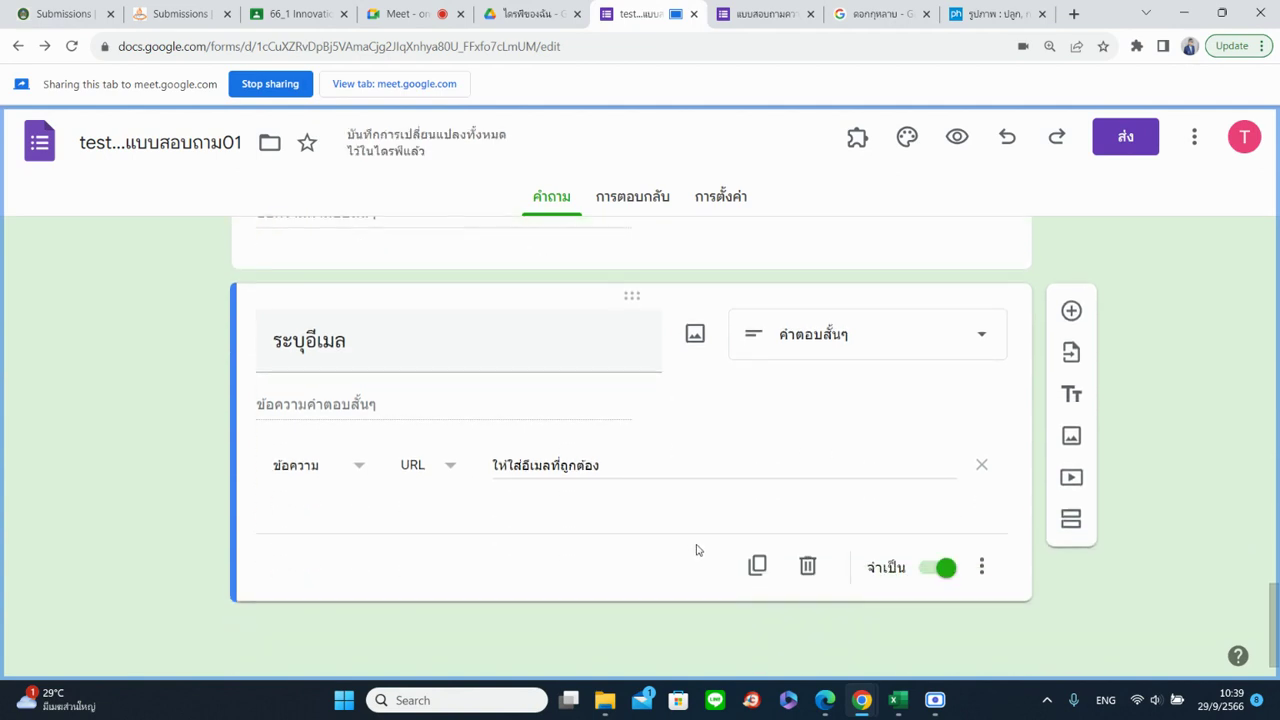
Delete the ระบุอีเมล question, leaving คณะที่สังกัด as the last question
{"action": "left_click", "coordinate": [982, 568]}
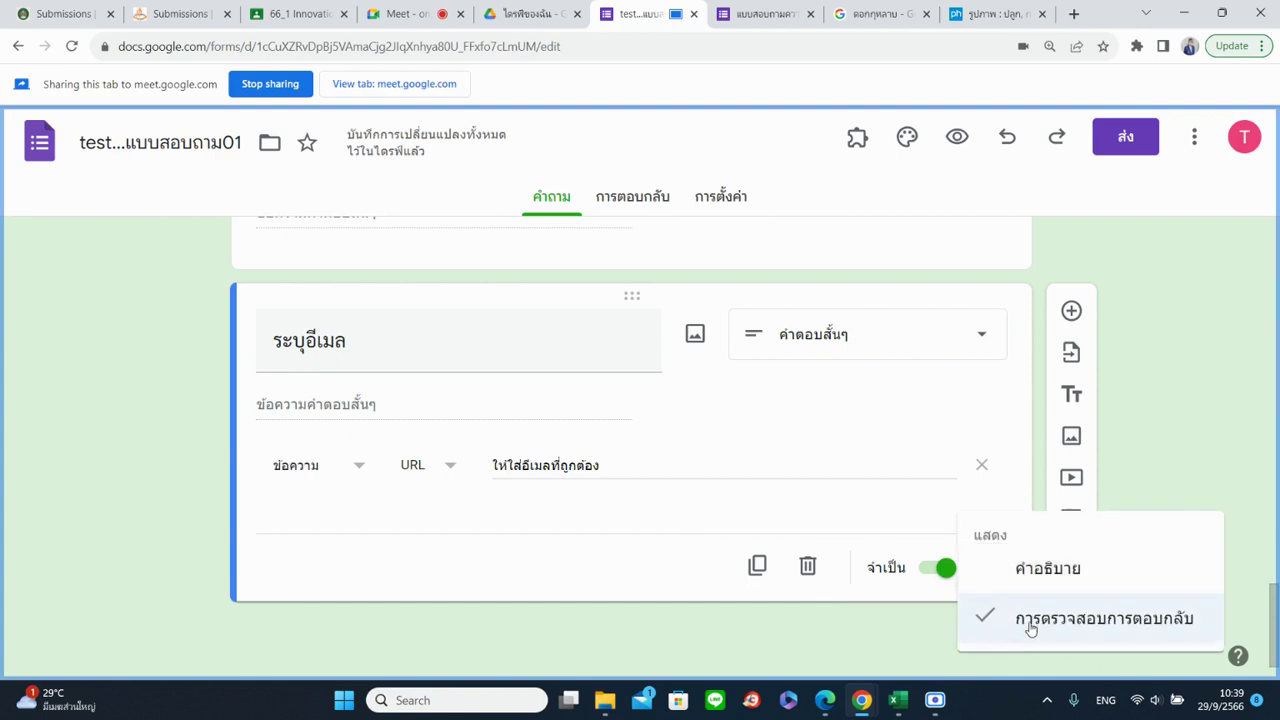
{"action": "left_click", "coordinate": [799, 576]}
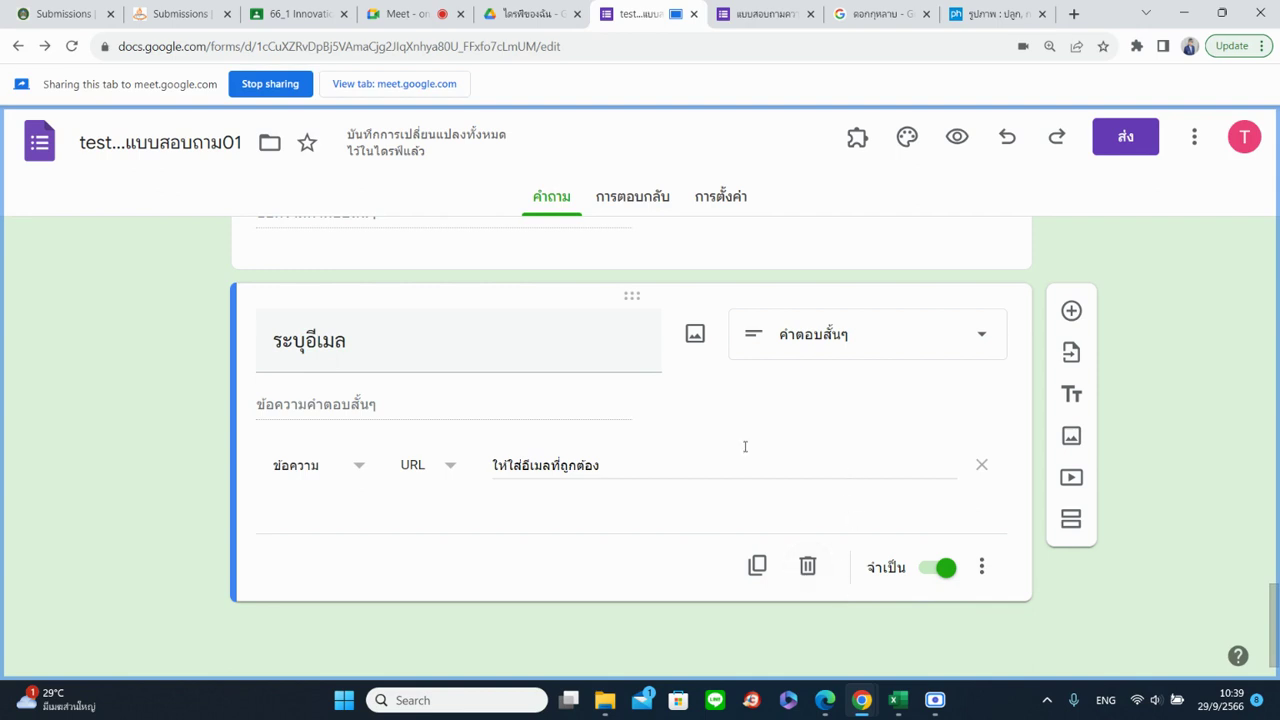
{"action": "left_click", "coordinate": [808, 567]}
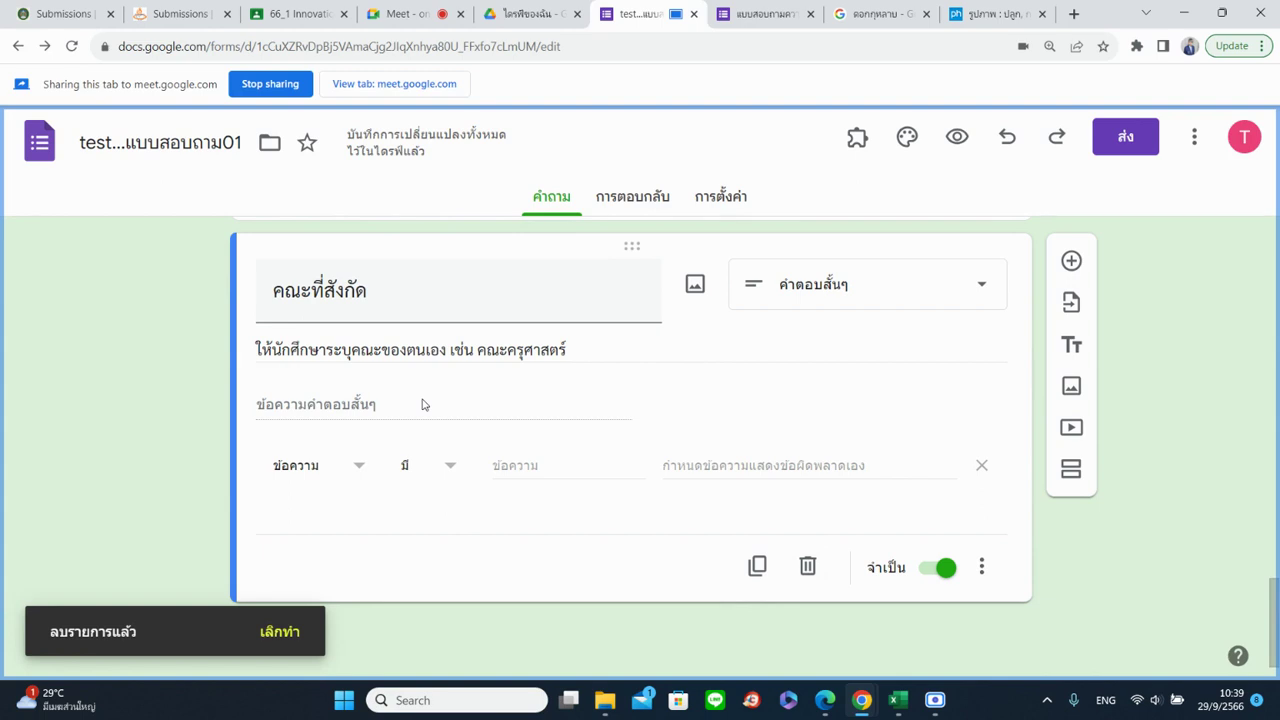
{"action": "scroll", "coordinate": [426, 400], "scroll_direction": "up", "scroll_amount": 10}
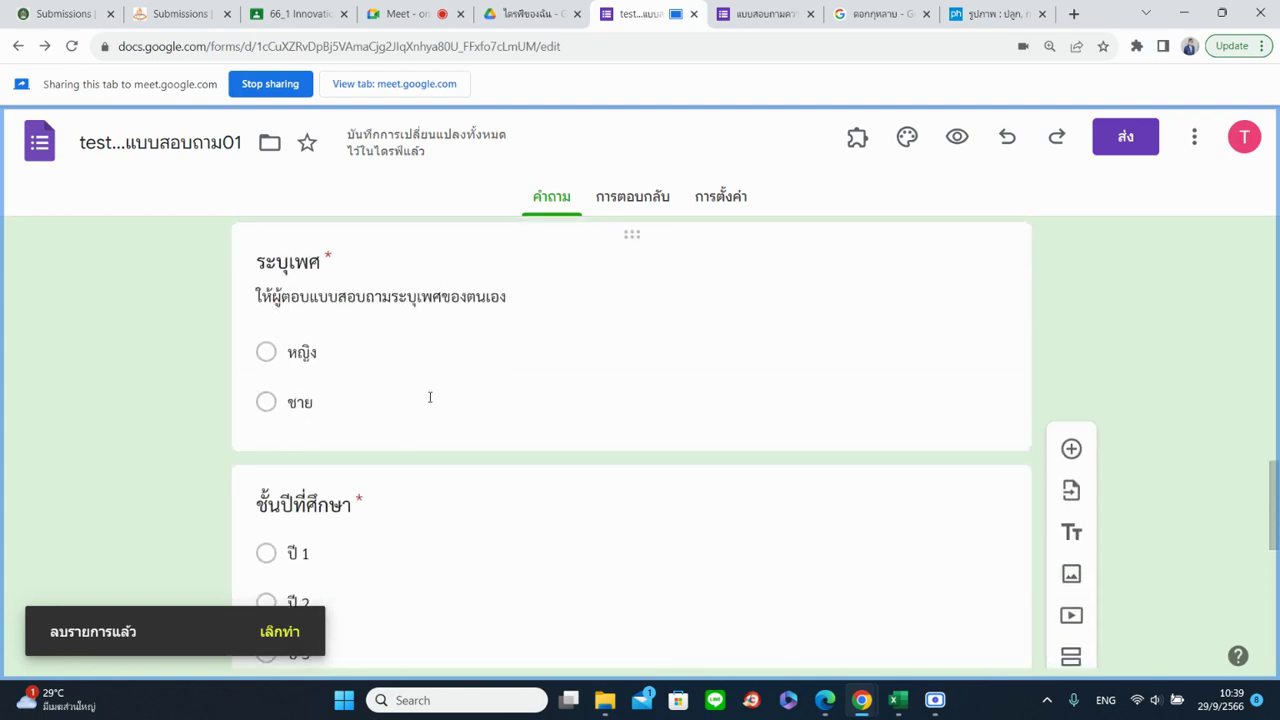
{"action": "scroll", "coordinate": [430, 405], "scroll_direction": "down", "scroll_amount": 10}
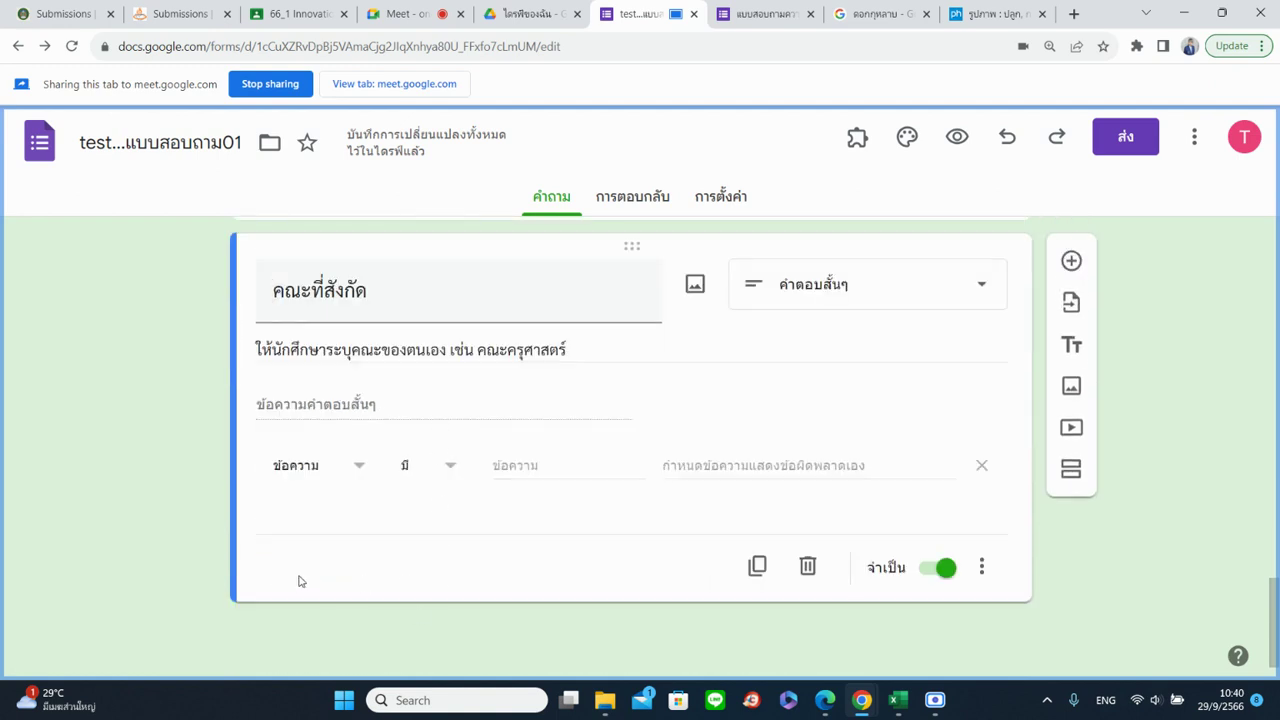
Insert a section after คณะที่สังกัด and replace its placeholder title with ความพึงพอใจ
{"action": "left_click", "coordinate": [1069, 470]}
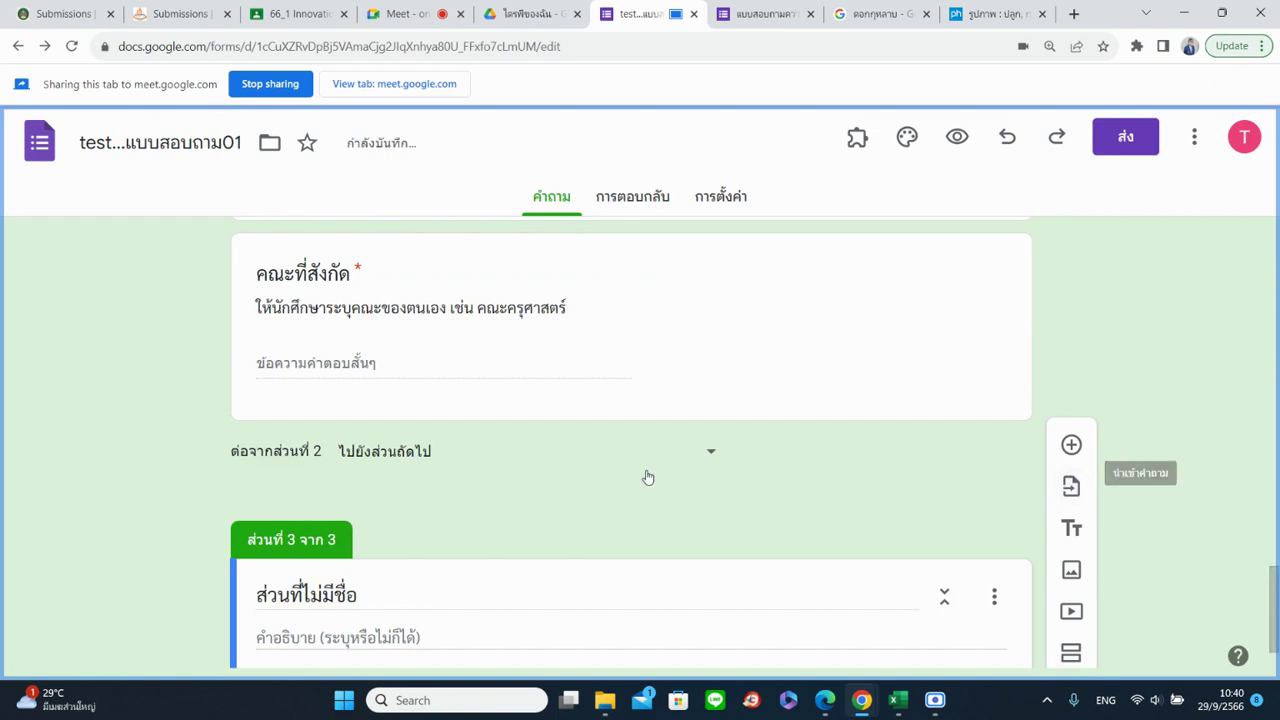
{"action": "scroll", "coordinate": [354, 325], "scroll_direction": "down", "scroll_amount": 1}
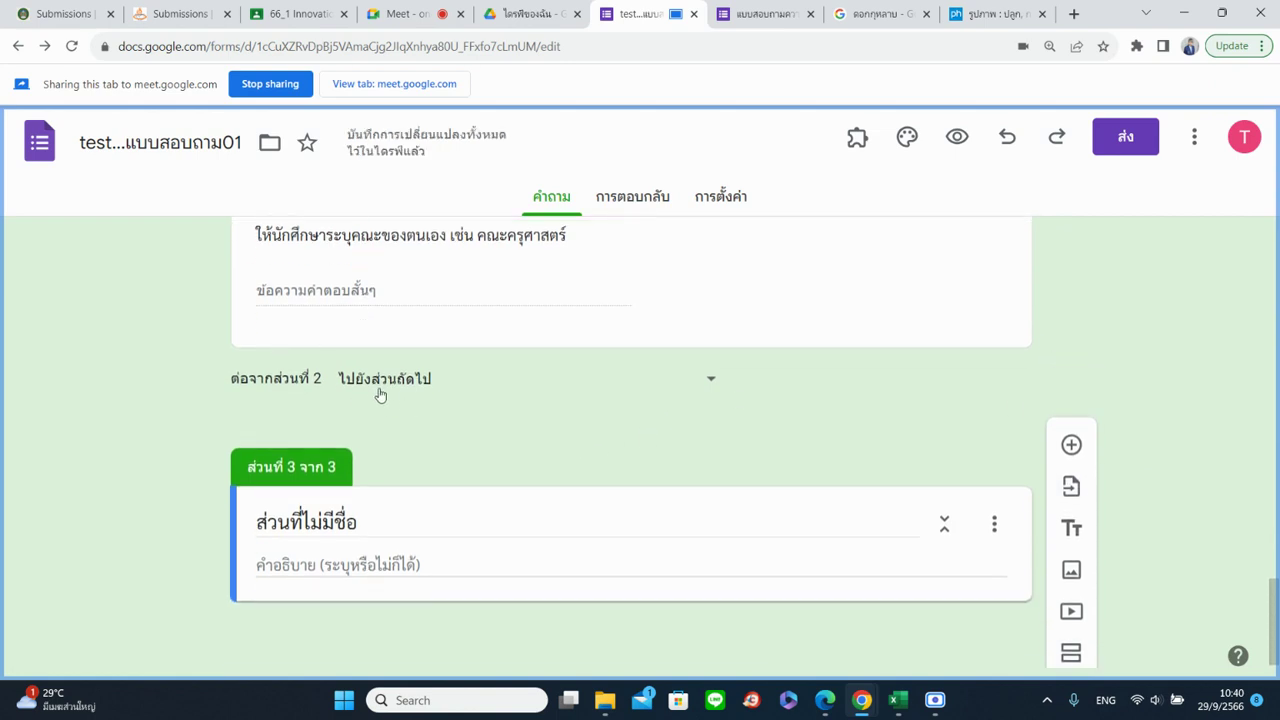
{"action": "left_click", "coordinate": [302, 521]}
{"action": "left_click_drag", "start_coordinate": [369, 520], "coordinate": [226, 514]}
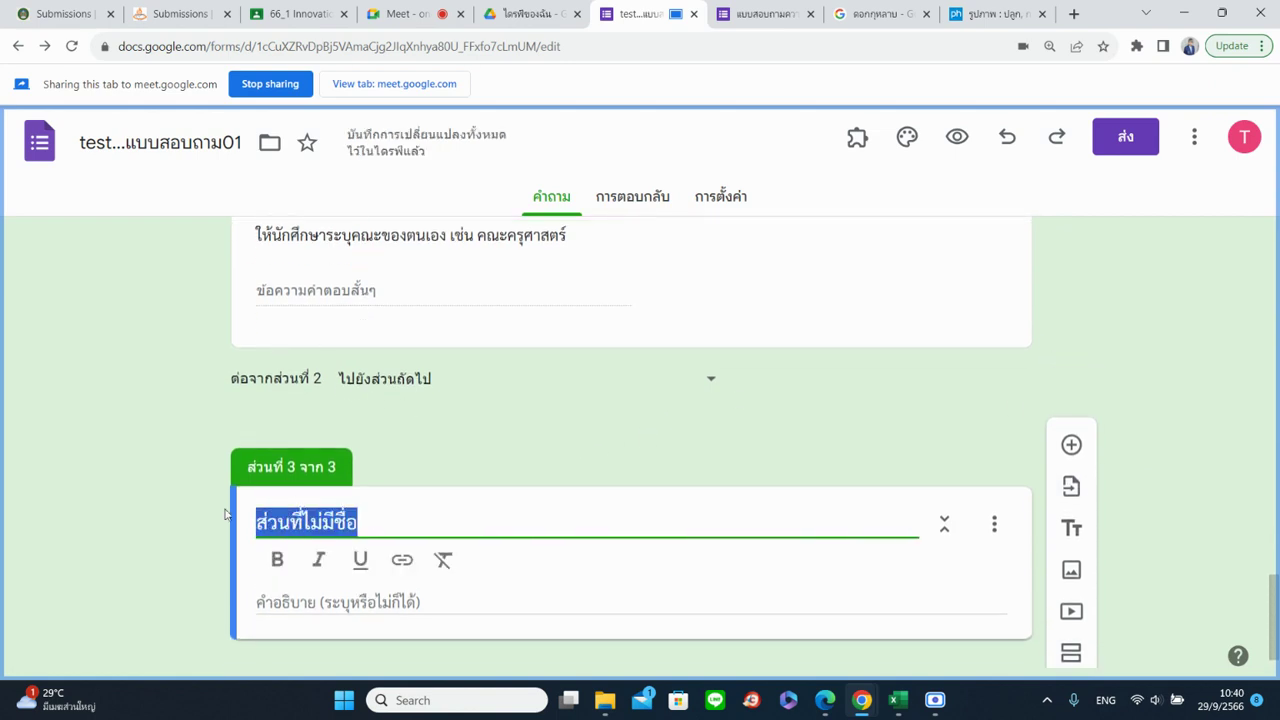
{"action": "type", "text": "8;"}
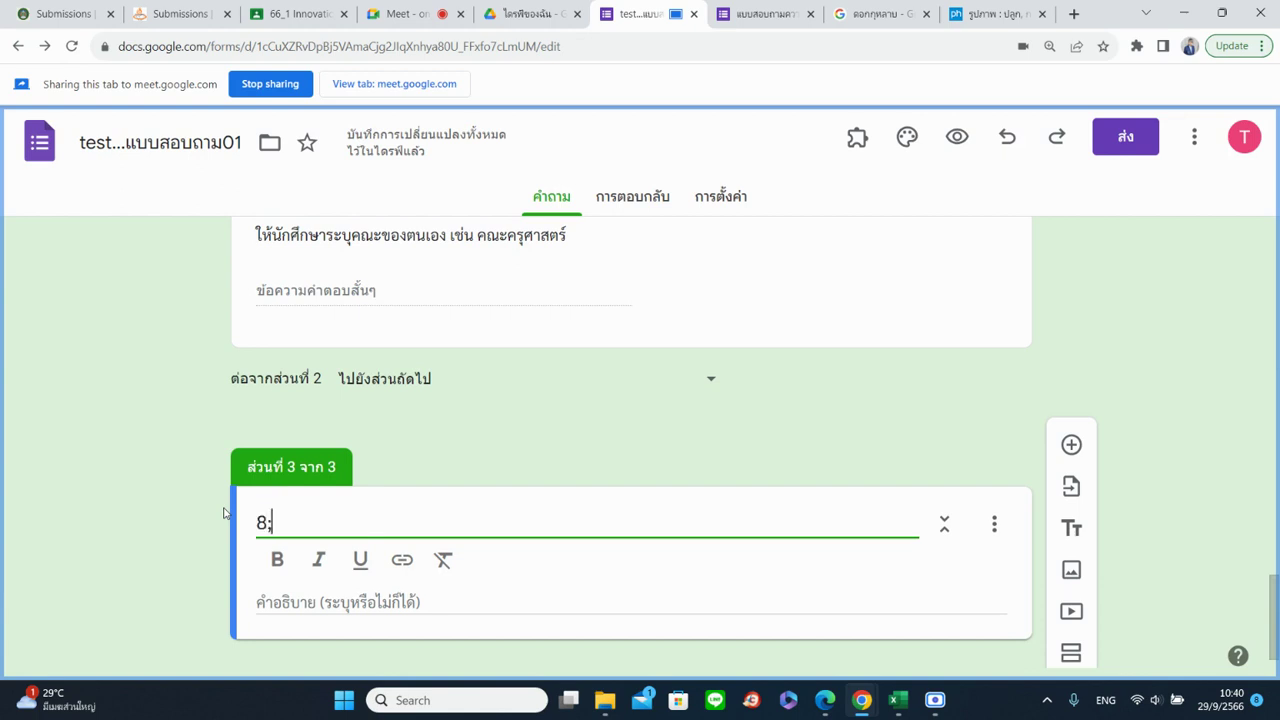
{"action": "type", "text": "k,r7'ru"}
{"action": "key", "text": "BackSpace"}
{"action": "key", "text": "BackSpace"}
{"action": "key", "text": "BackSpace"}
{"action": "key", "text": "BackSpace"}
{"action": "key", "text": "BackSpace"}
{"action": "key", "text": "BackSpace"}
{"action": "key", "text": "BackSpace"}
{"action": "key", "text": "BackSpace"}
{"action": "key", "text": "BackSpace"}
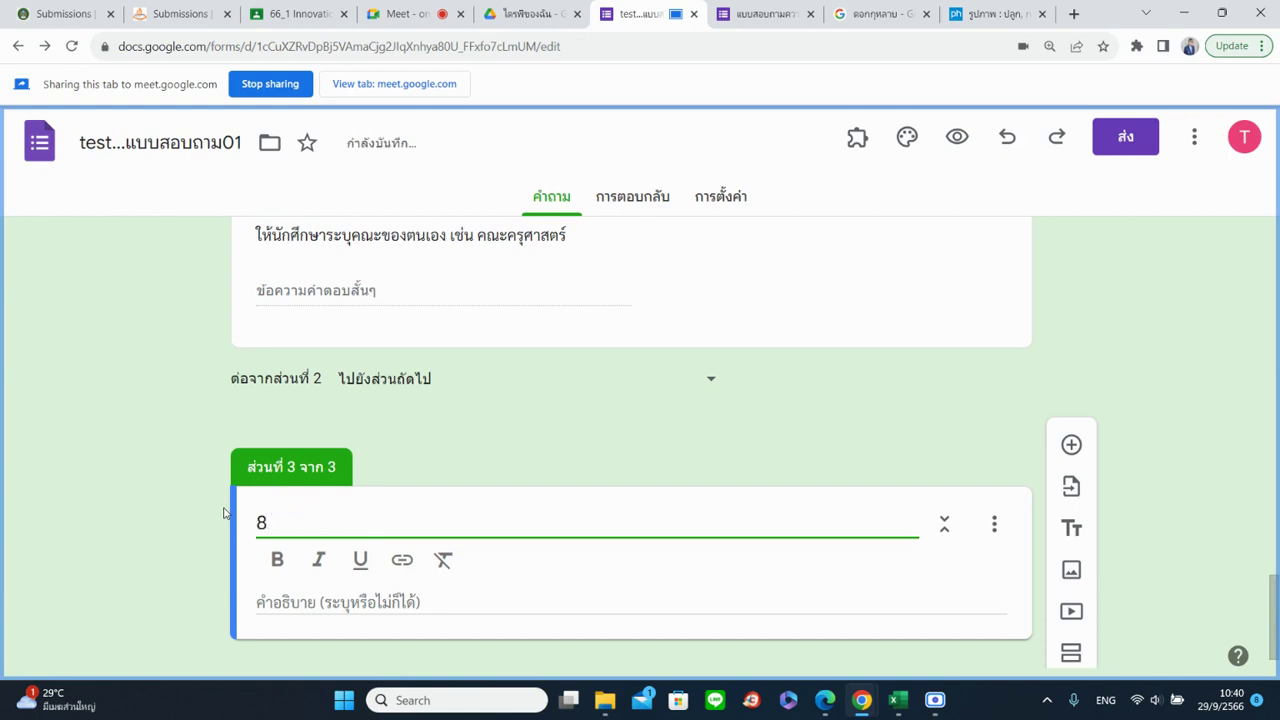
{"action": "key", "text": "grave"}
{"action": "type", "text": "ความพึงพอใจ"}
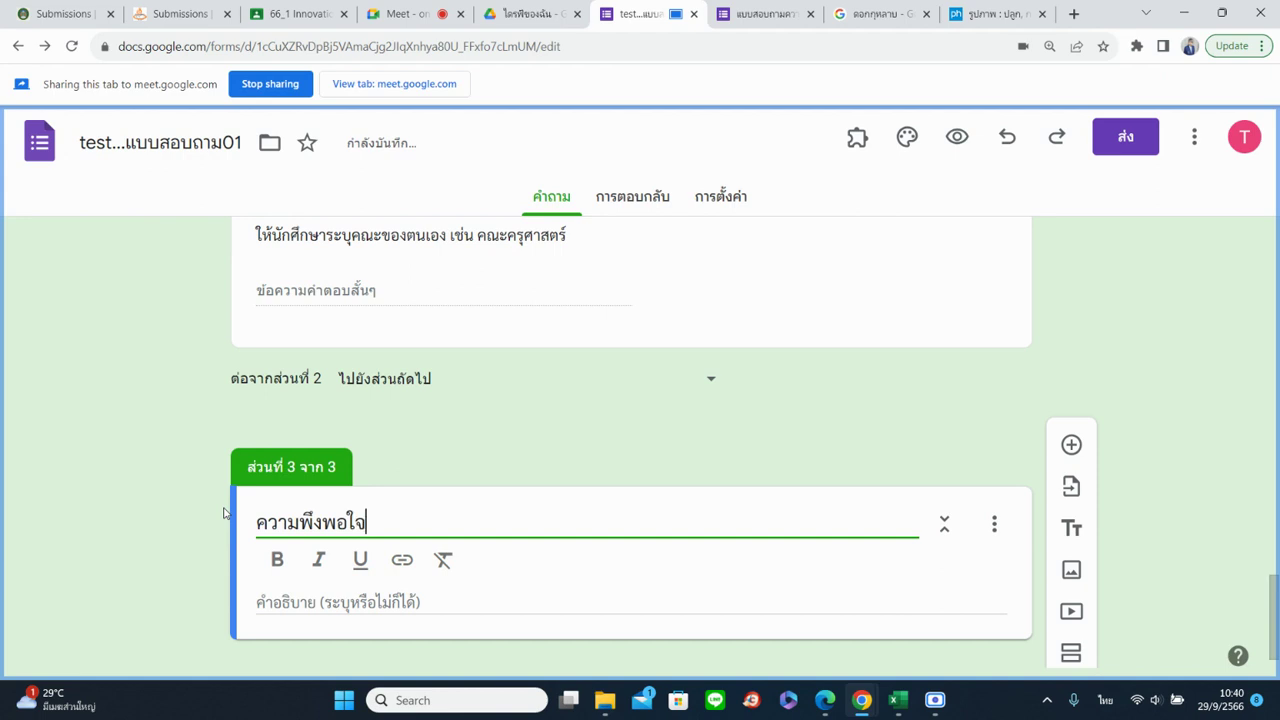
{"action": "left_click", "coordinate": [966, 363]}
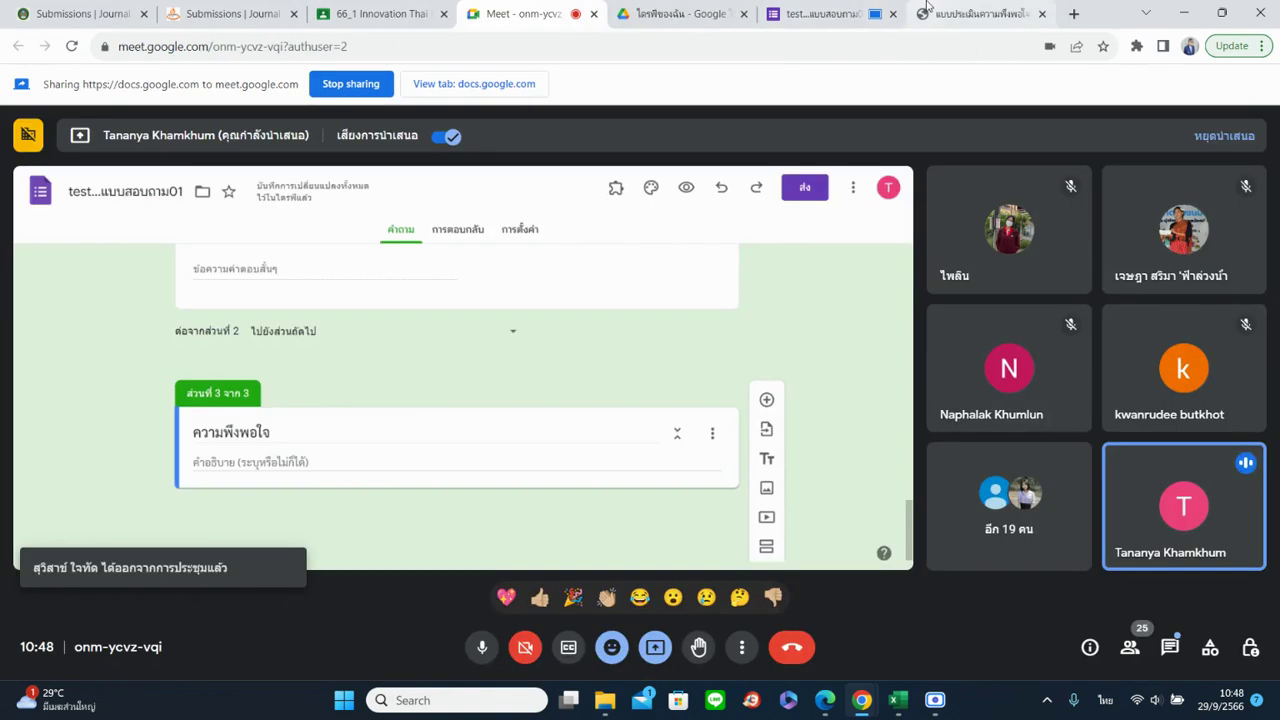
Share the satisfaction-survey PDF in the meeting, then share the form tab instead
{"action": "left_click", "coordinate": [928, 12]}
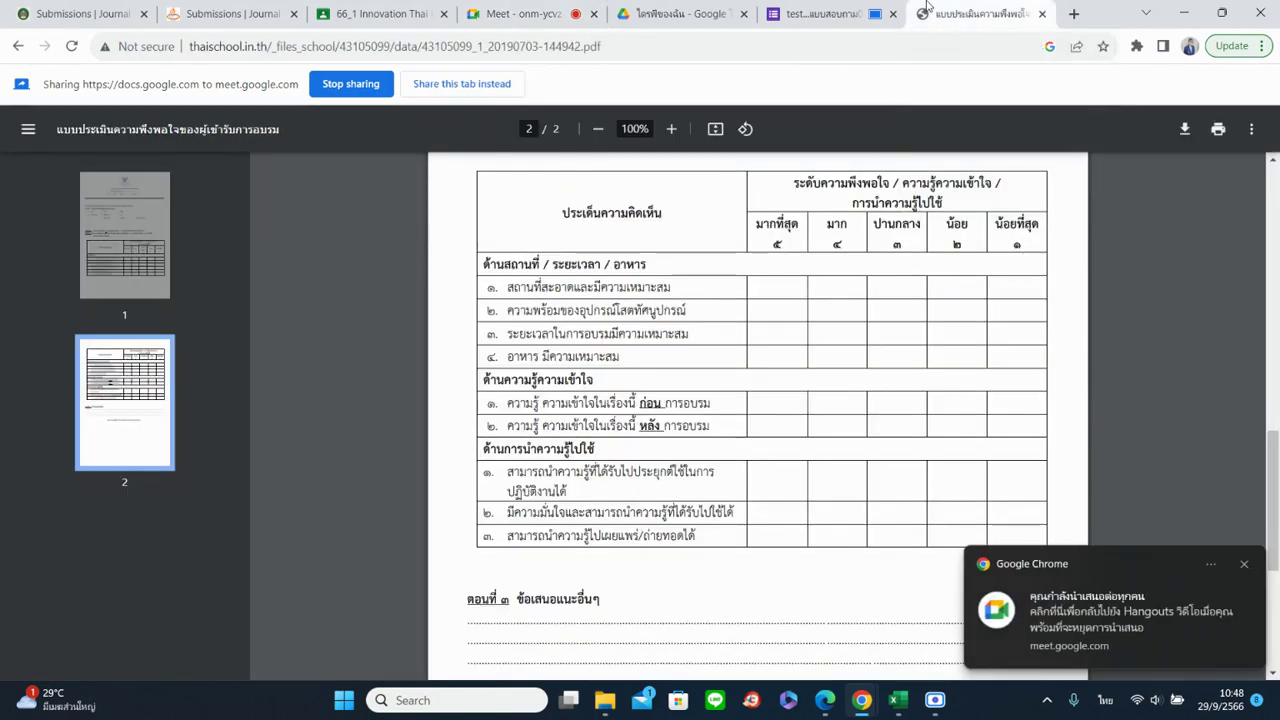
{"action": "left_click", "coordinate": [493, 88]}
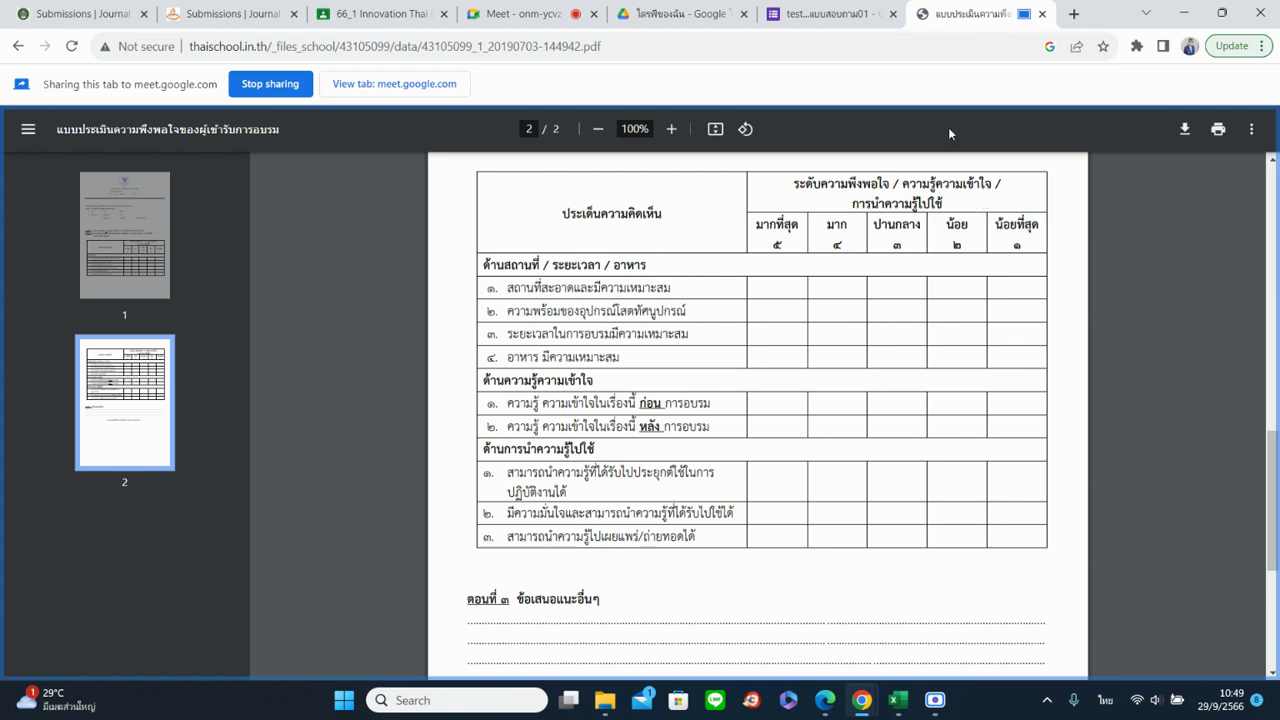
{"action": "left_click", "coordinate": [830, 12]}
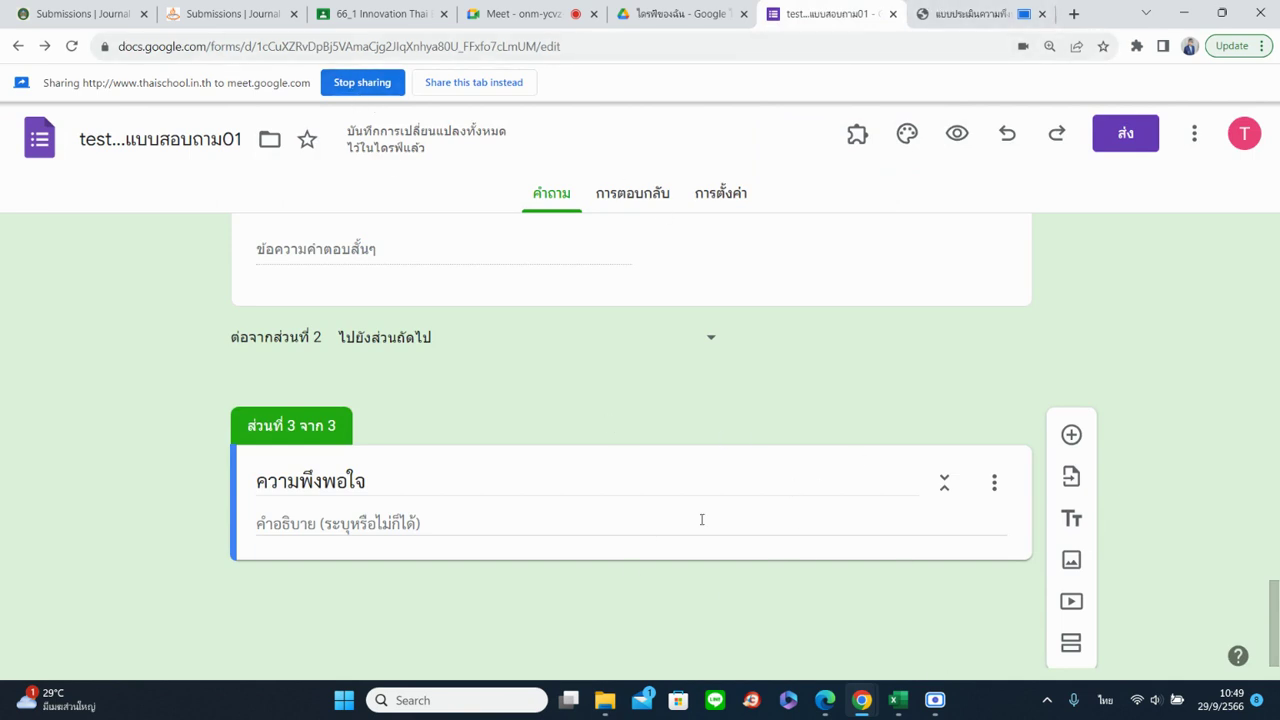
{"action": "left_click", "coordinate": [468, 83]}
Glance at the PDF's rating table again and return to the form's ความพึงพอใจ section
{"action": "scroll", "coordinate": [771, 451], "scroll_direction": "up", "scroll_amount": 3}
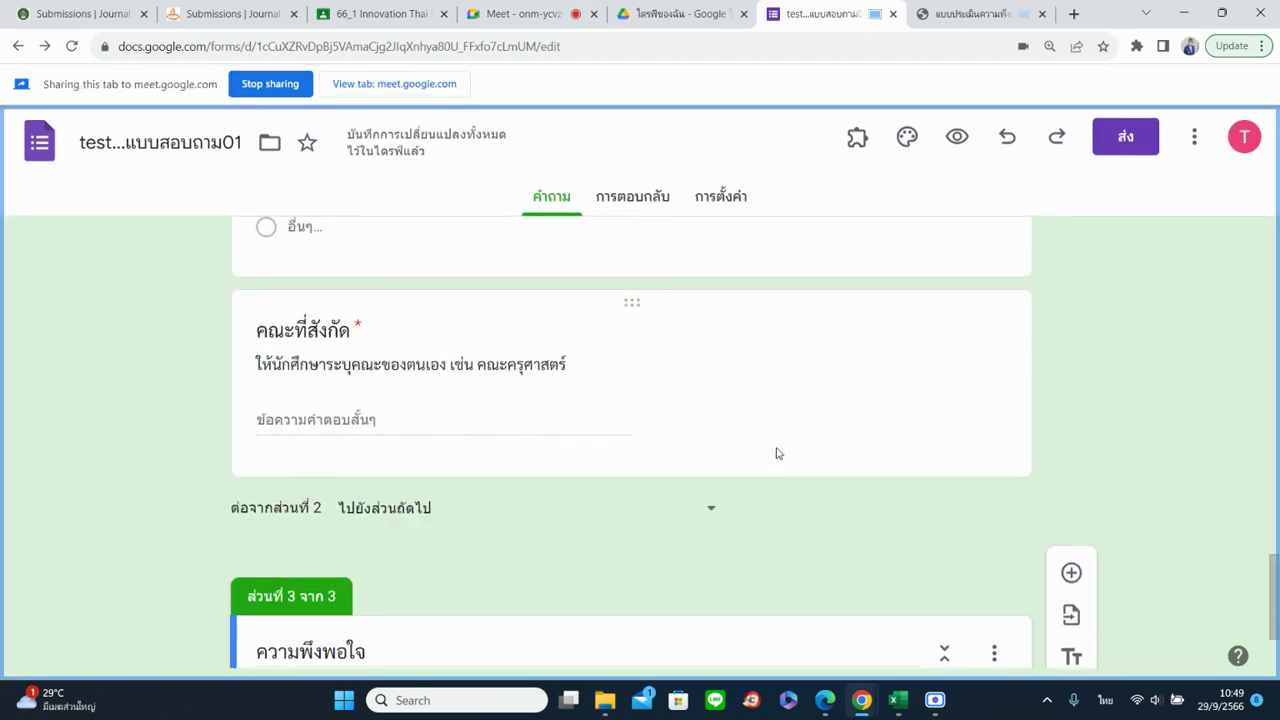
{"action": "scroll", "coordinate": [778, 457], "scroll_direction": "down", "scroll_amount": 3}
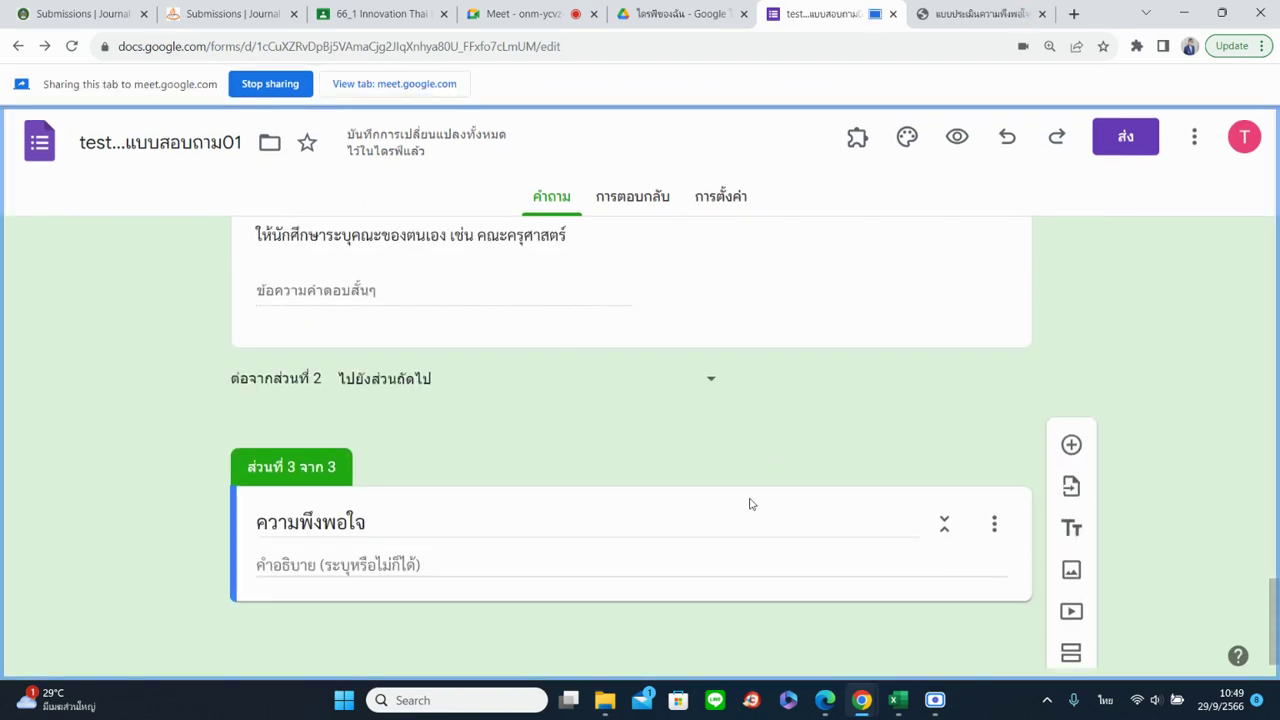
{"action": "left_click", "coordinate": [960, 15]}
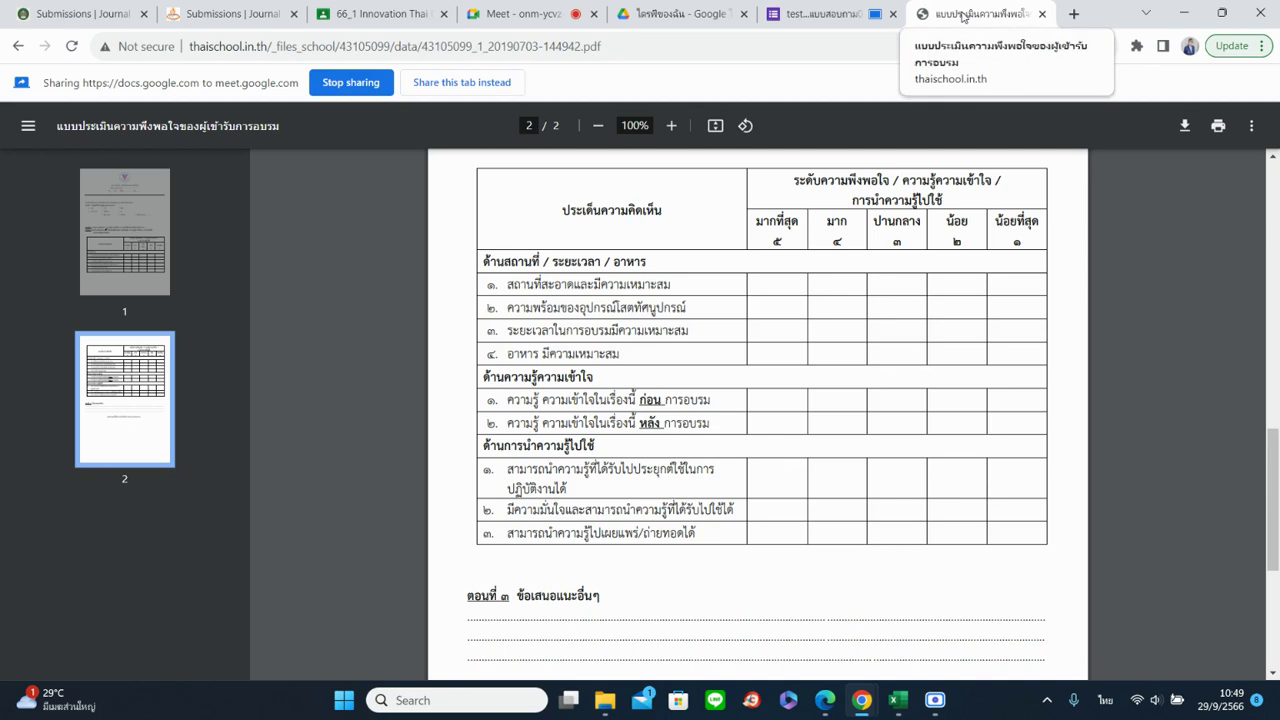
{"action": "left_click", "coordinate": [824, 14]}
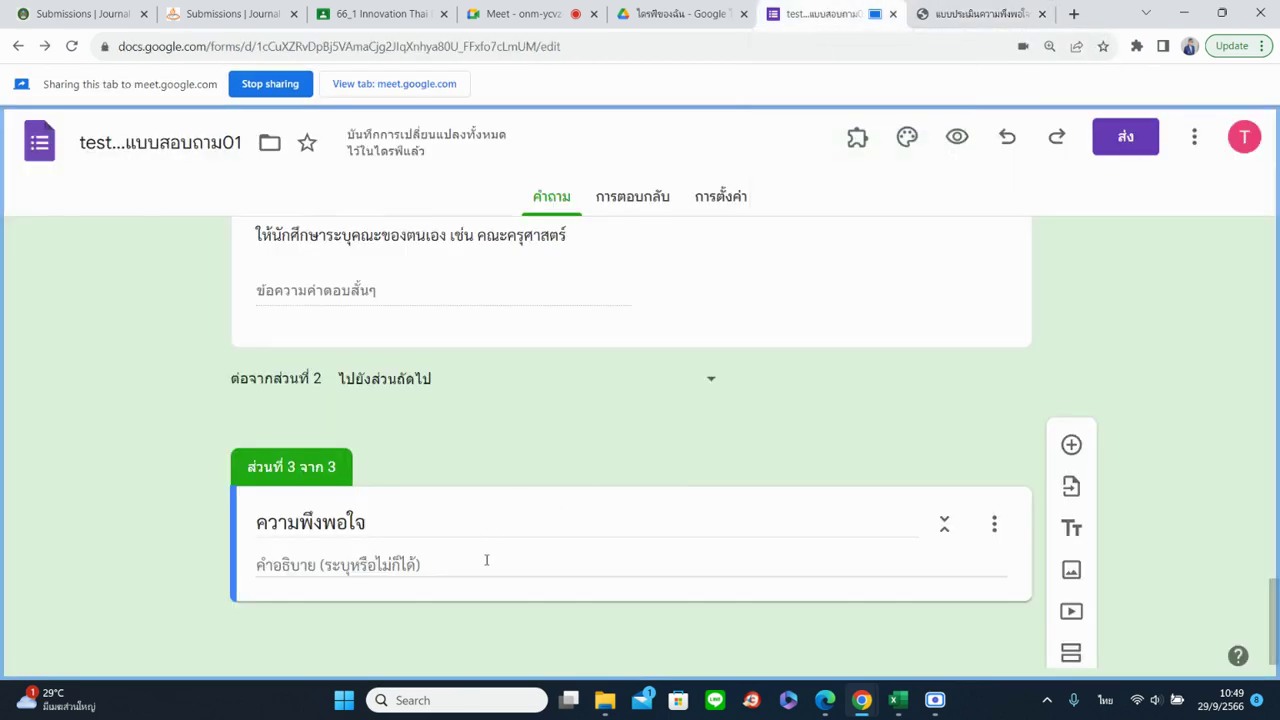
{"action": "scroll", "coordinate": [665, 511], "scroll_direction": "down", "scroll_amount": 1}
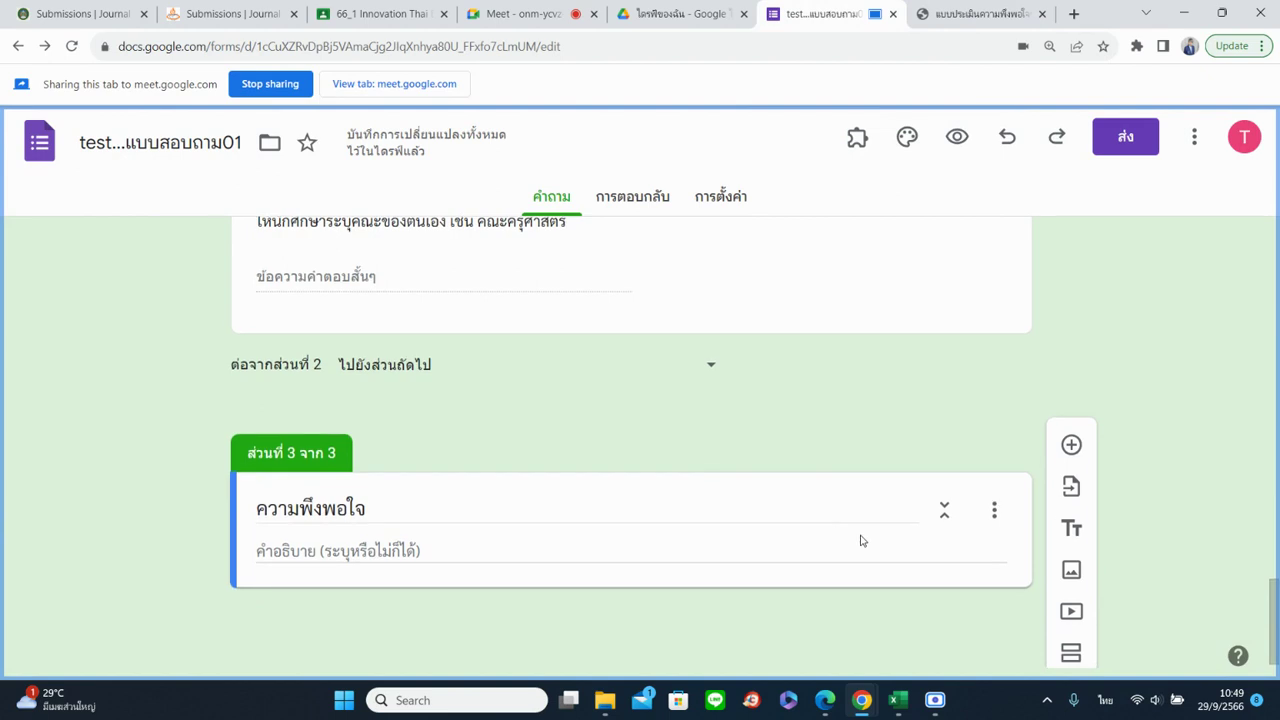
Add a question titled สถานที่มีความสะอาดและเหมาะสม to ความพึงพอใจ and set it to Multiple choice
{"action": "left_click", "coordinate": [1072, 446]}
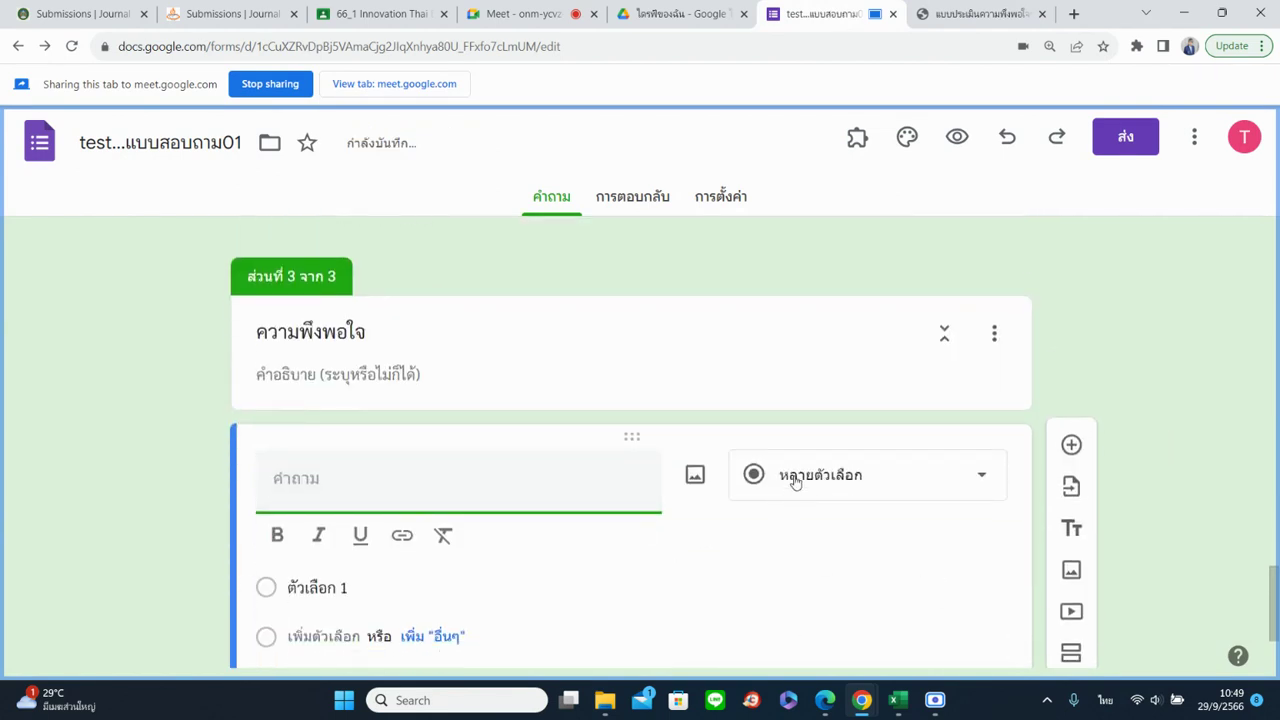
{"action": "left_click", "coordinate": [955, 13]}
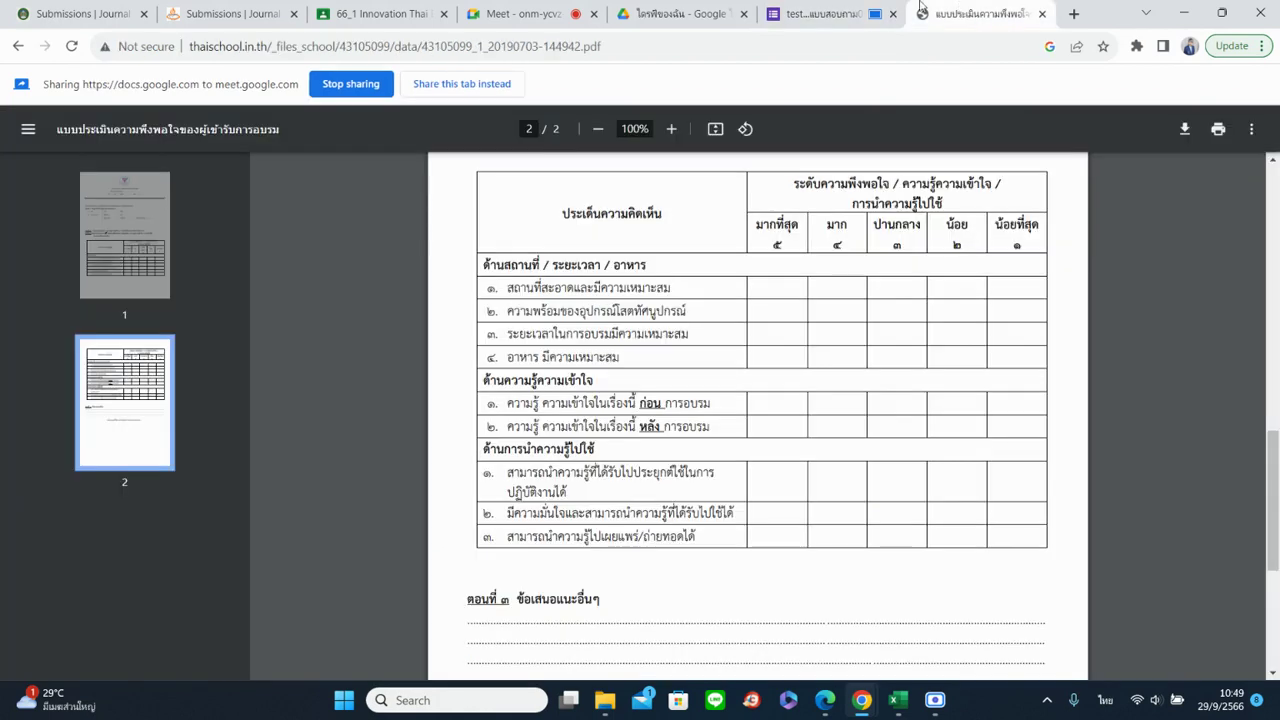
{"action": "left_click", "coordinate": [831, 13]}
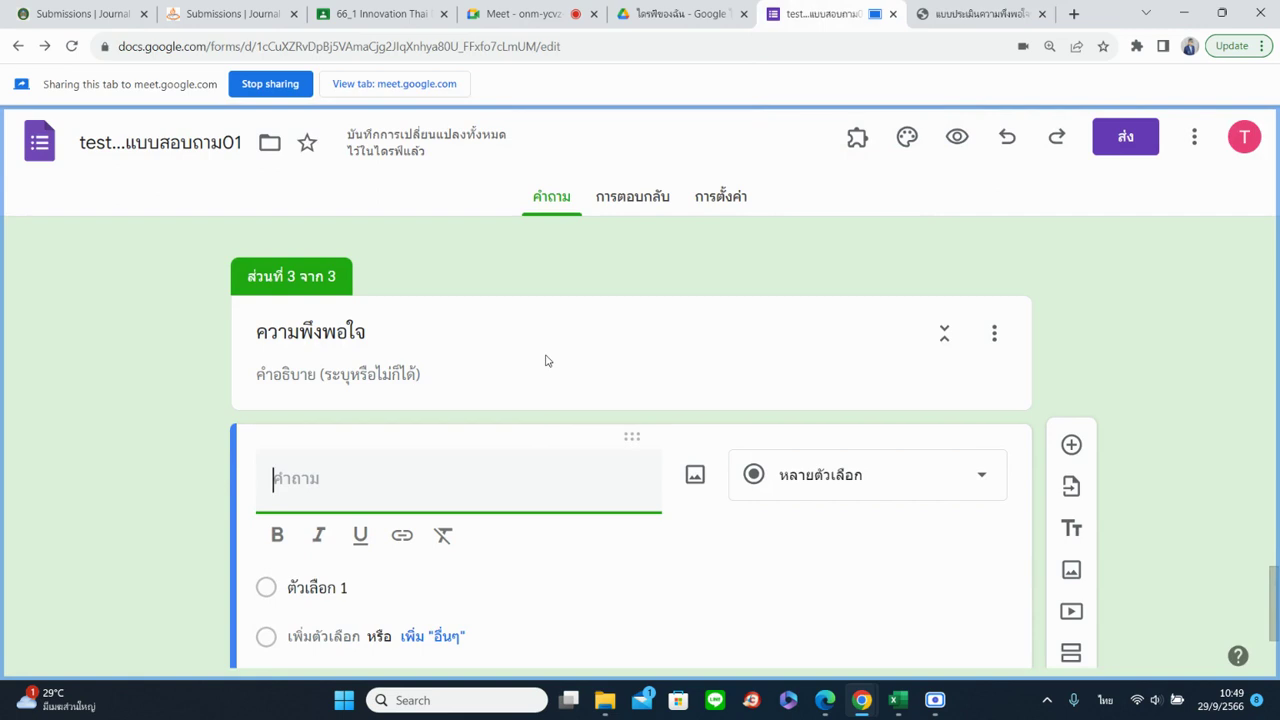
{"action": "type", "text": "สถาน"}
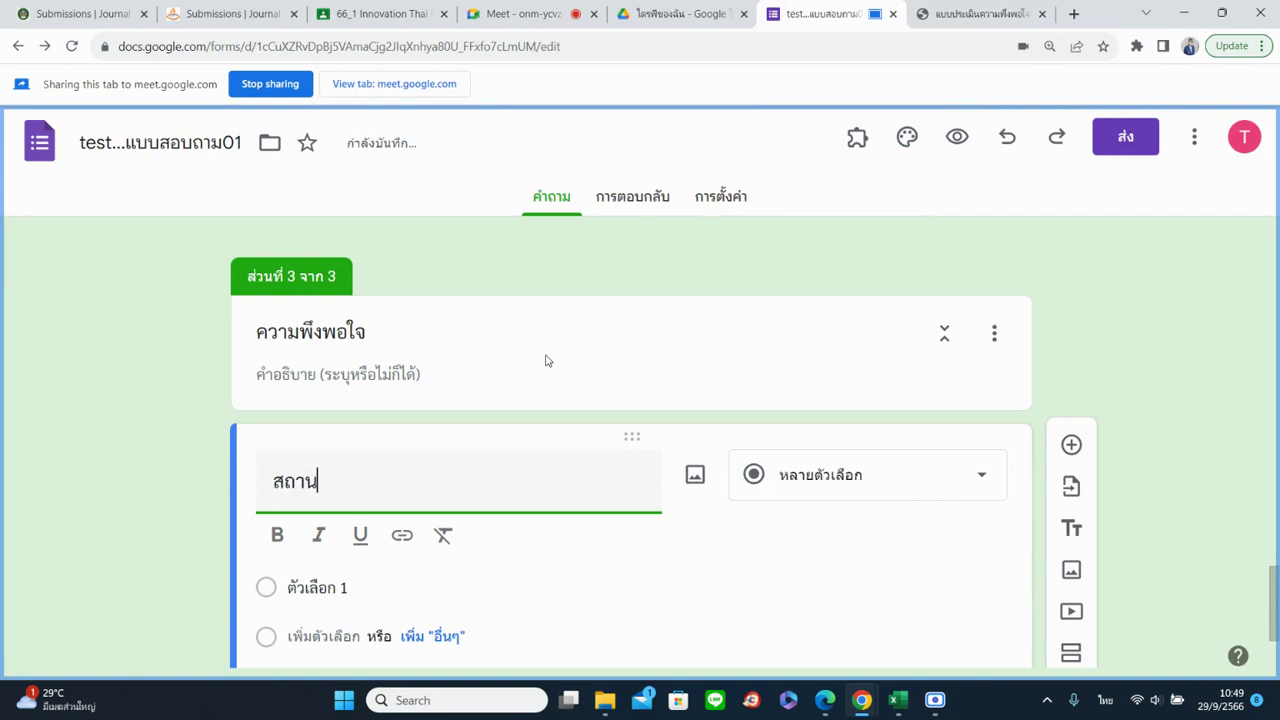
{"action": "type", "text": "ที่มีความสะอาดแล"}
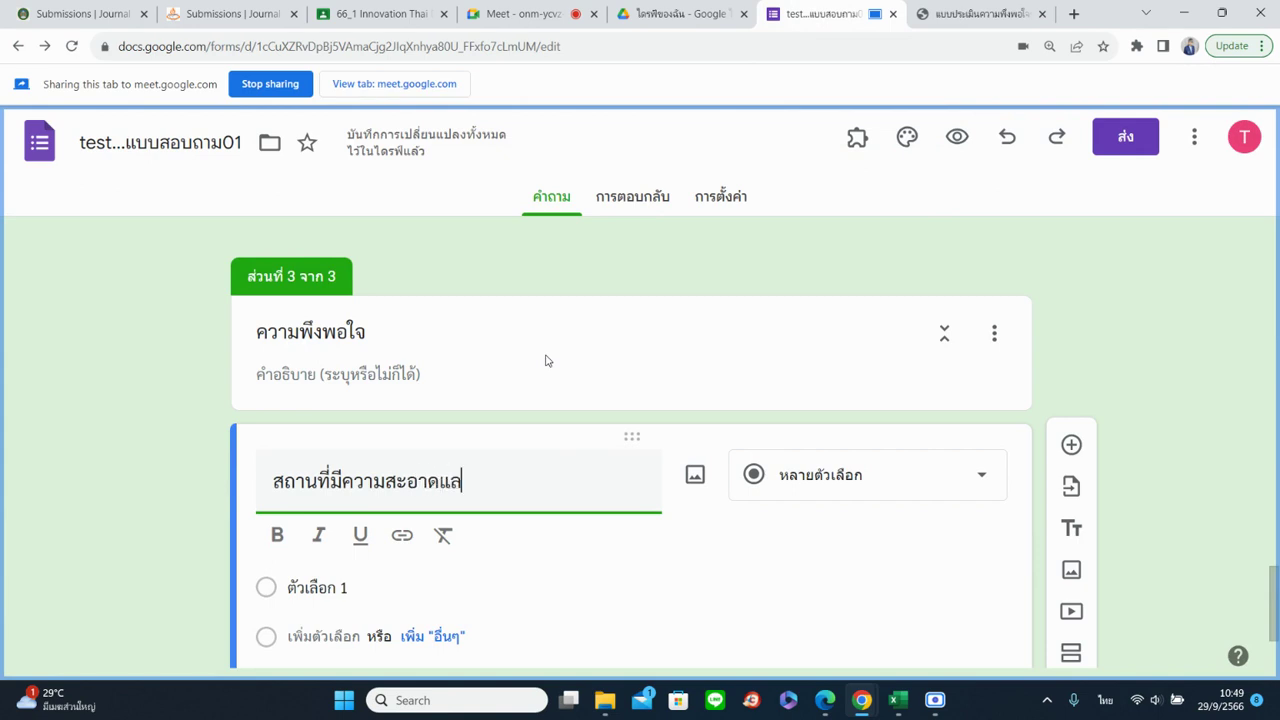
{"action": "type", "text": "ะเหมาะสม"}
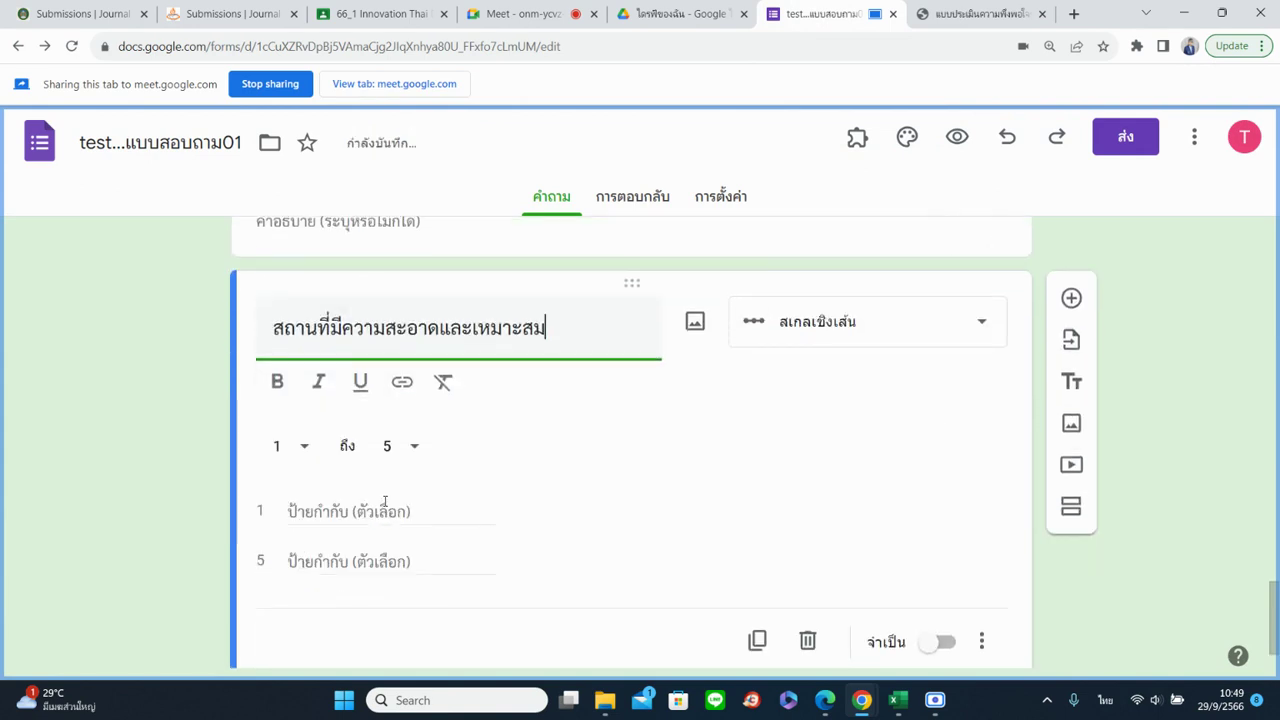
{"action": "left_click", "coordinate": [870, 350]}
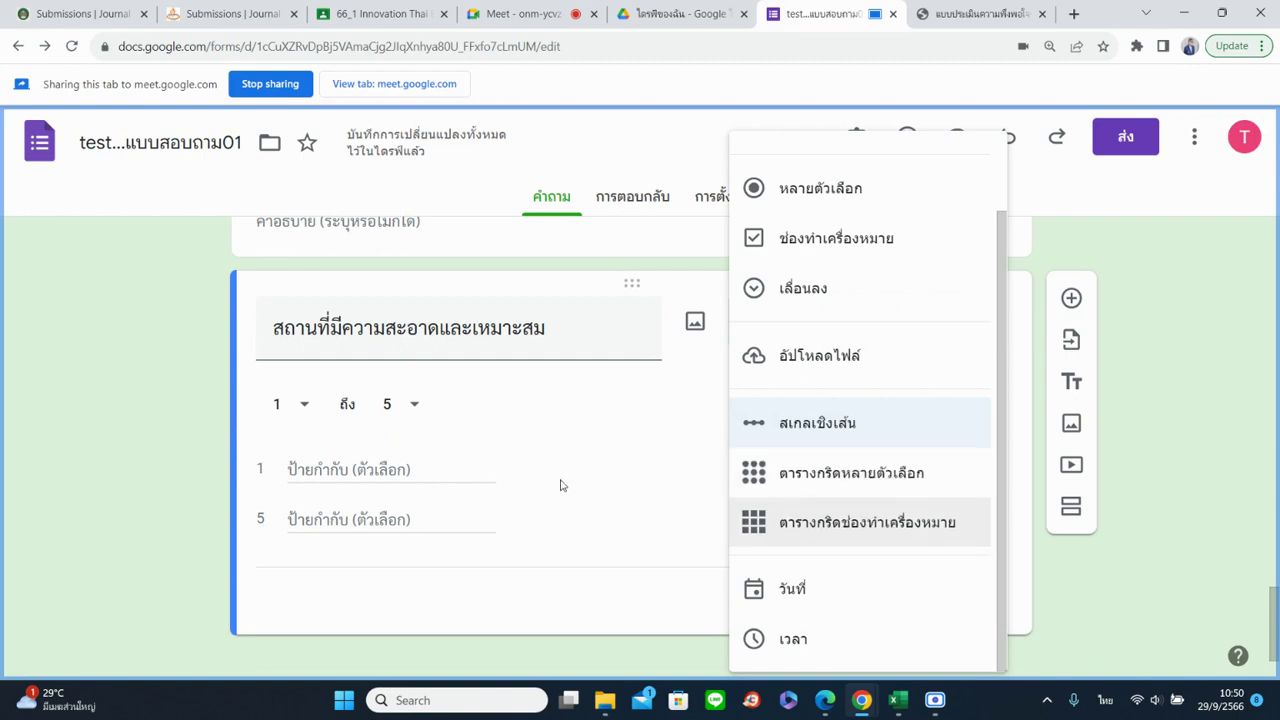
{"action": "left_click", "coordinate": [131, 374]}
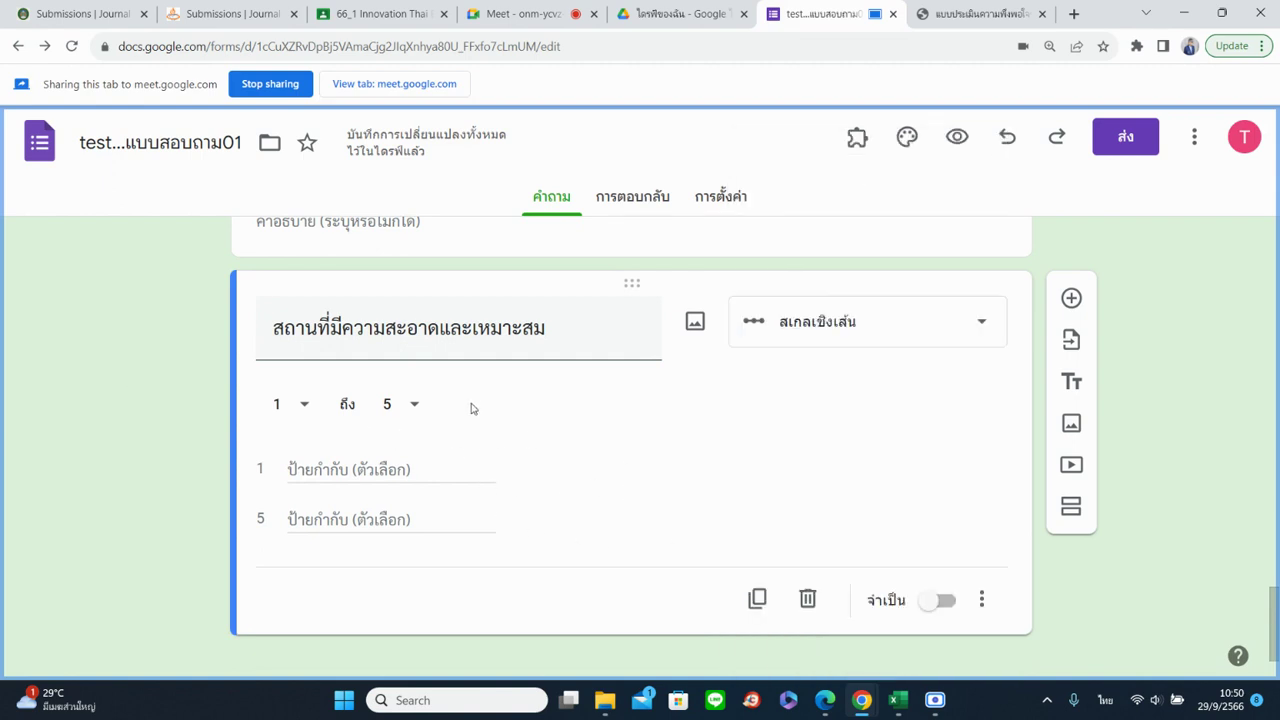
{"action": "left_click", "coordinate": [783, 339]}
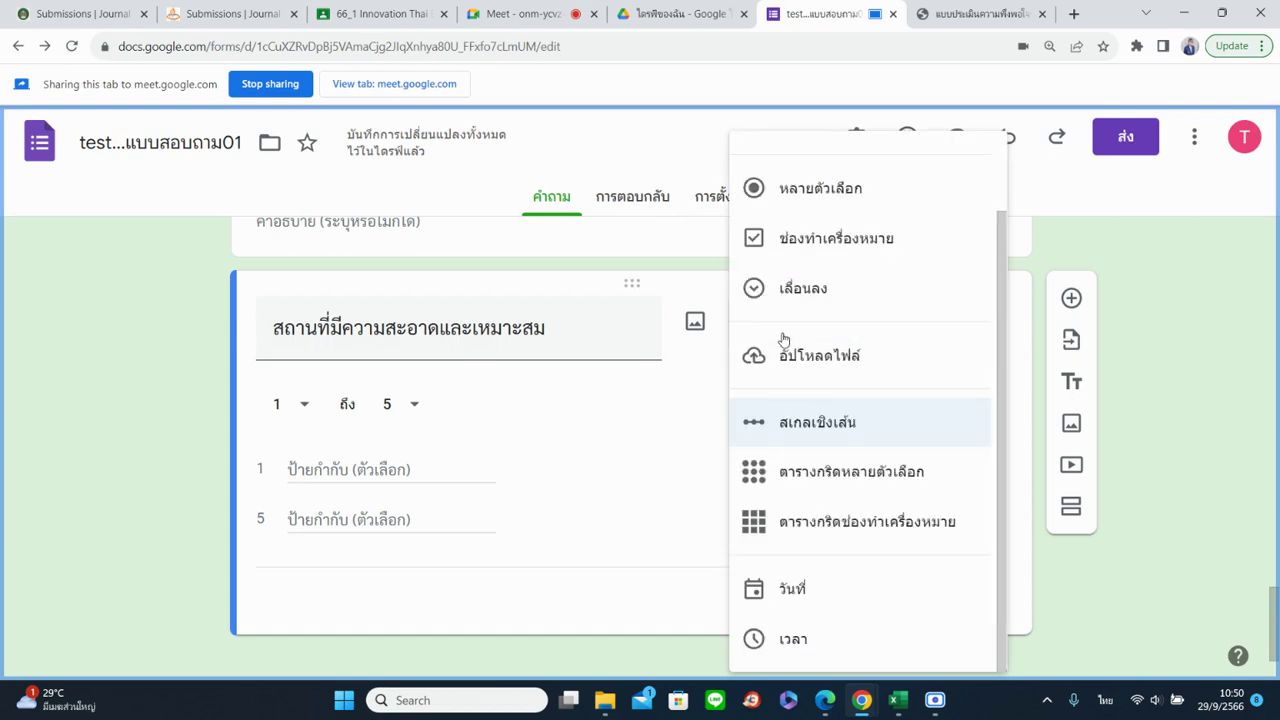
{"action": "left_click", "coordinate": [790, 189]}
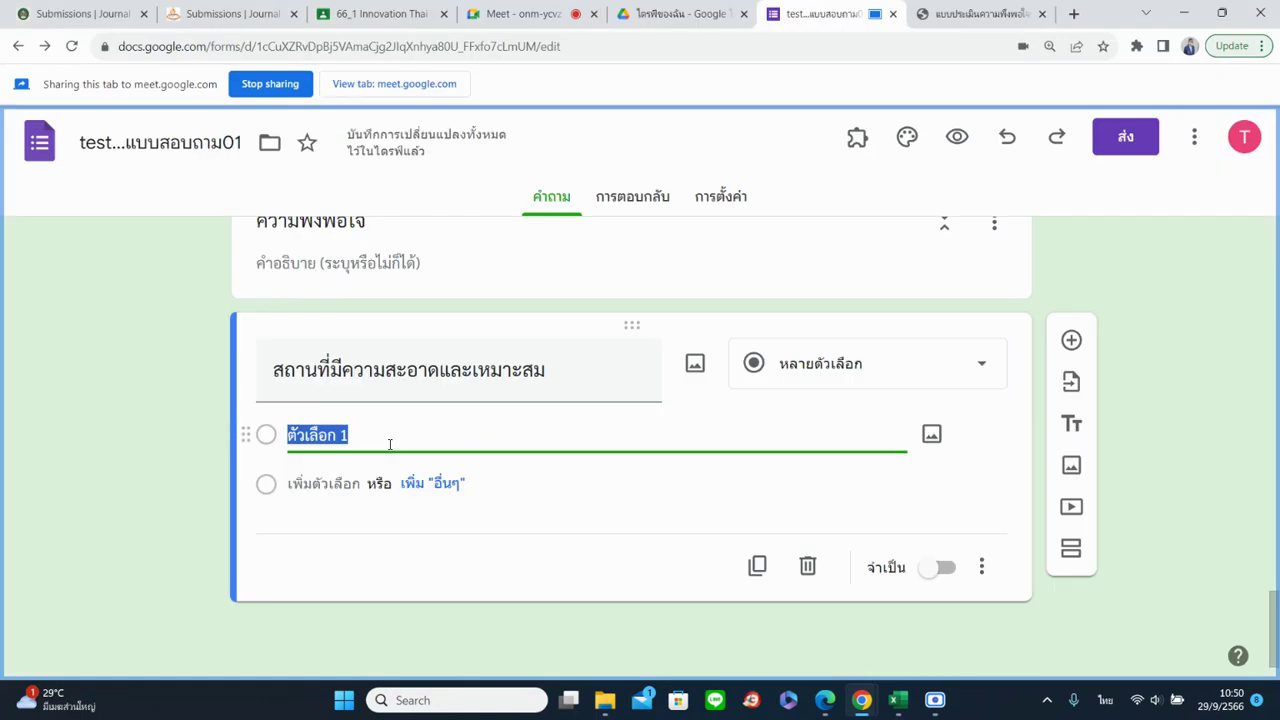
Enter the answer options พึงพอใจมาก, ปานกลาง and พึงพอใจน้อย
{"action": "left_click", "coordinate": [515, 14]}
{"action": "left_click", "coordinate": [820, 14]}
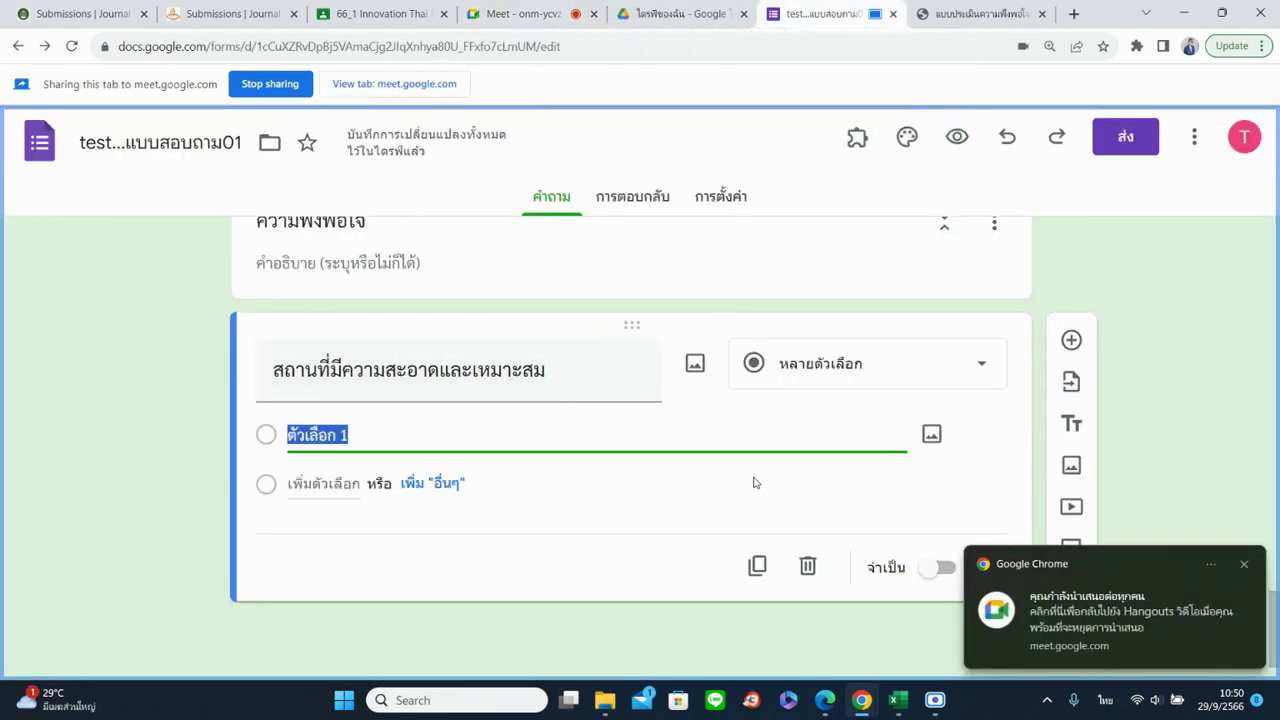
{"action": "type", "text": "พึงพอใจมาก"}
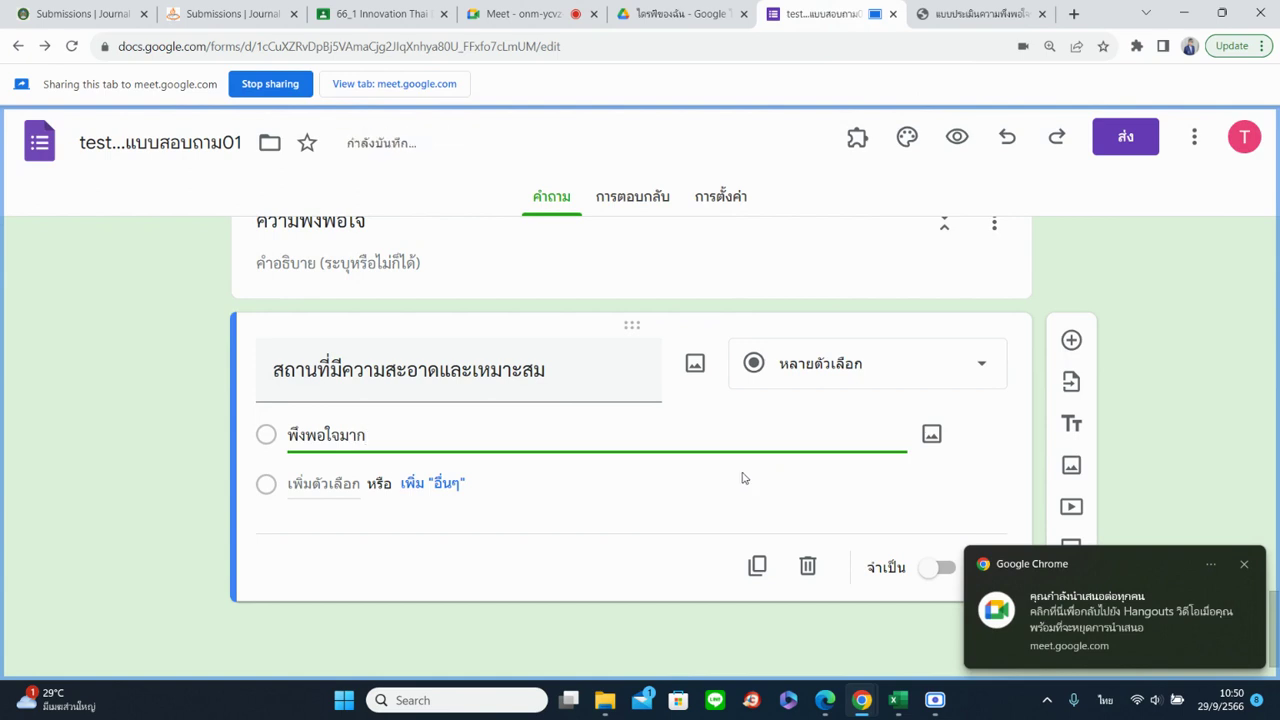
{"action": "left_click", "coordinate": [343, 485]}
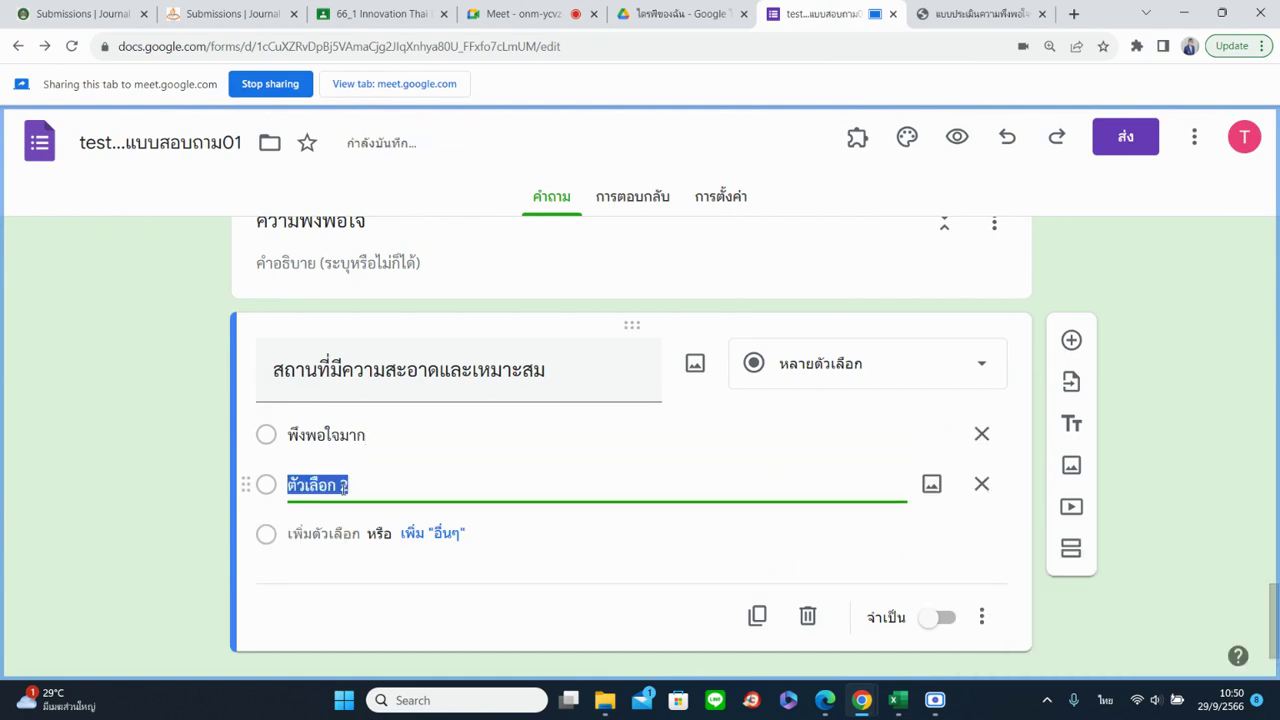
{"action": "type", "text": "ป"}
{"action": "type", "text": "กลาง"}
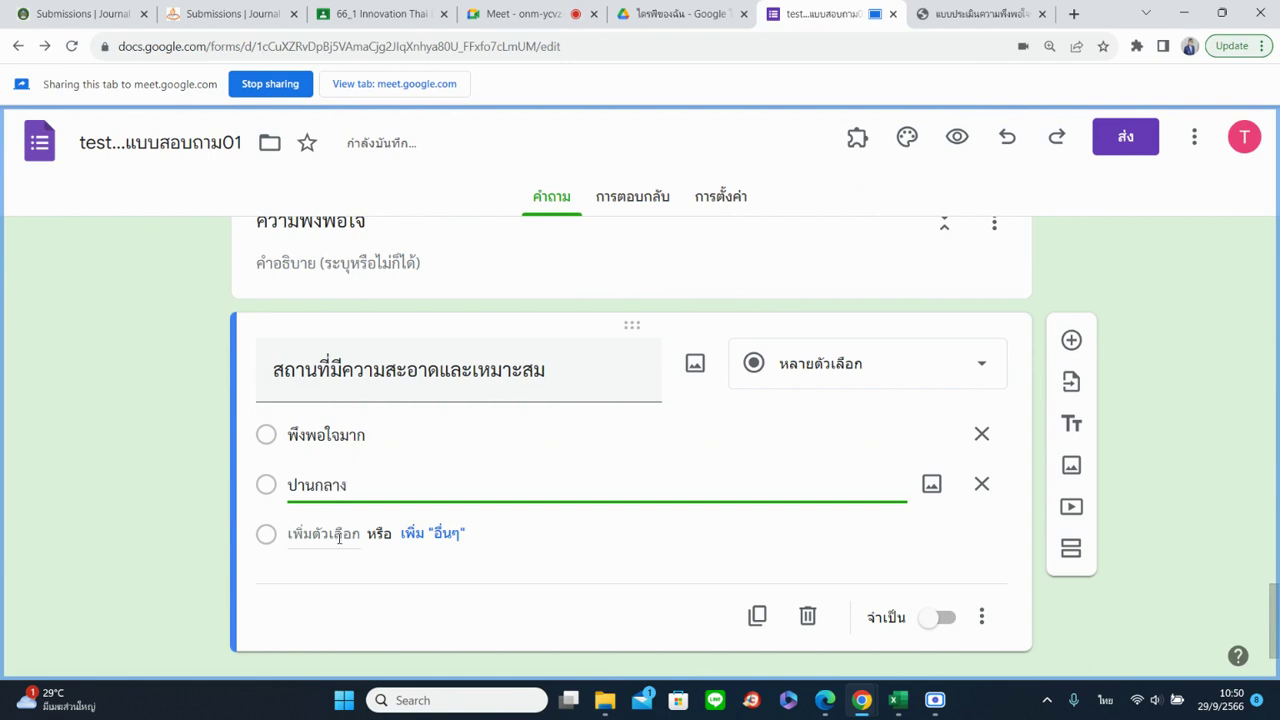
{"action": "left_click", "coordinate": [338, 535]}
{"action": "type", "text": "พึงพอใจน้อ"}
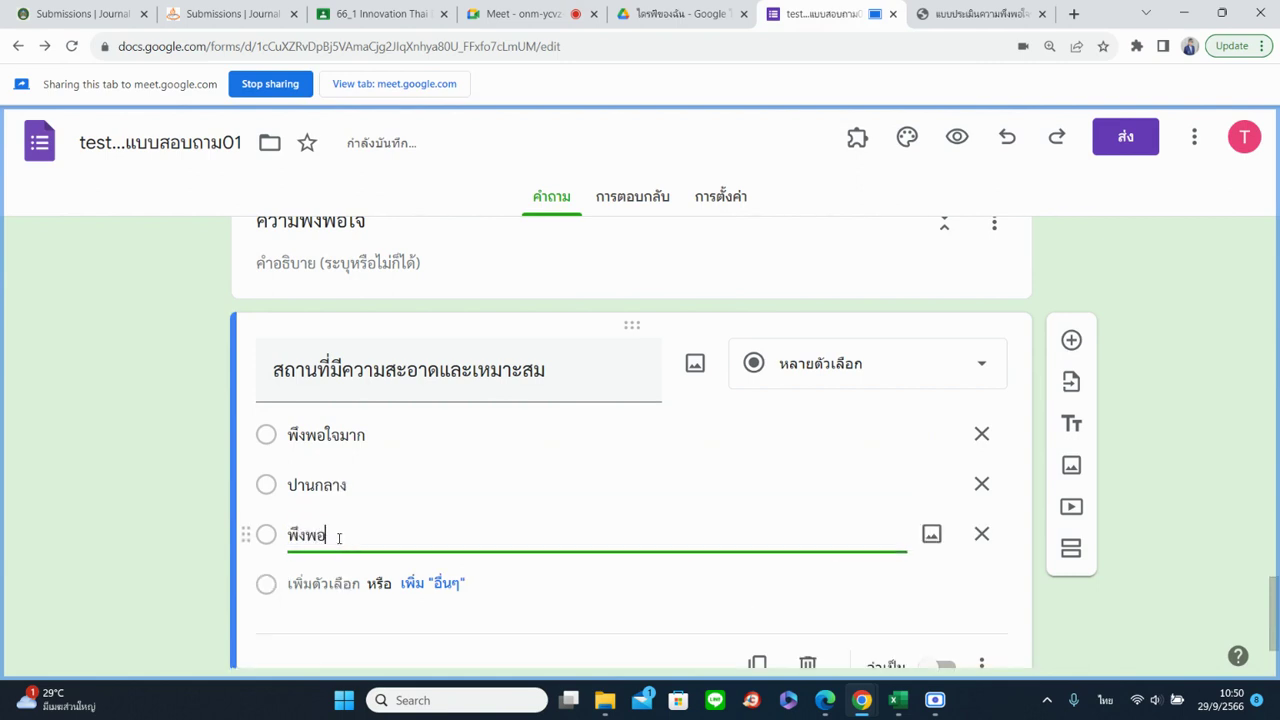
{"action": "type", "text": "ย"}
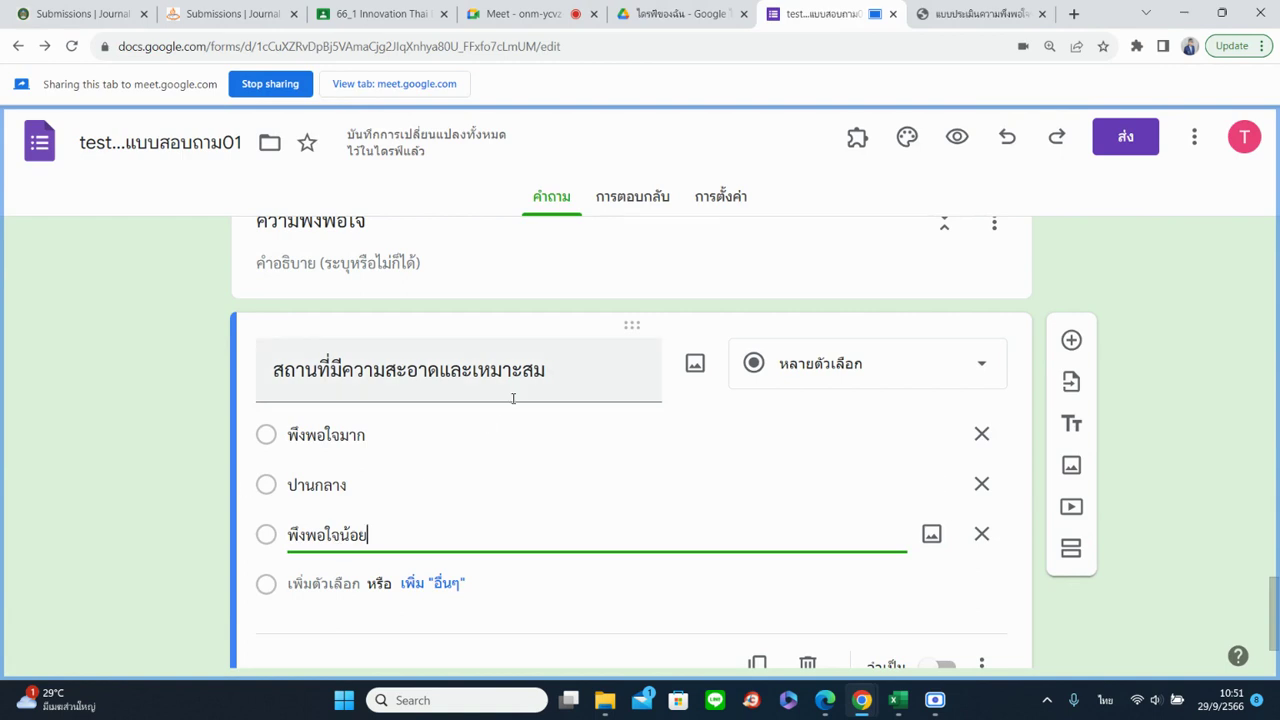
Change the question type to Dropdown
{"action": "scroll", "coordinate": [829, 397], "scroll_direction": "down", "scroll_amount": 1}
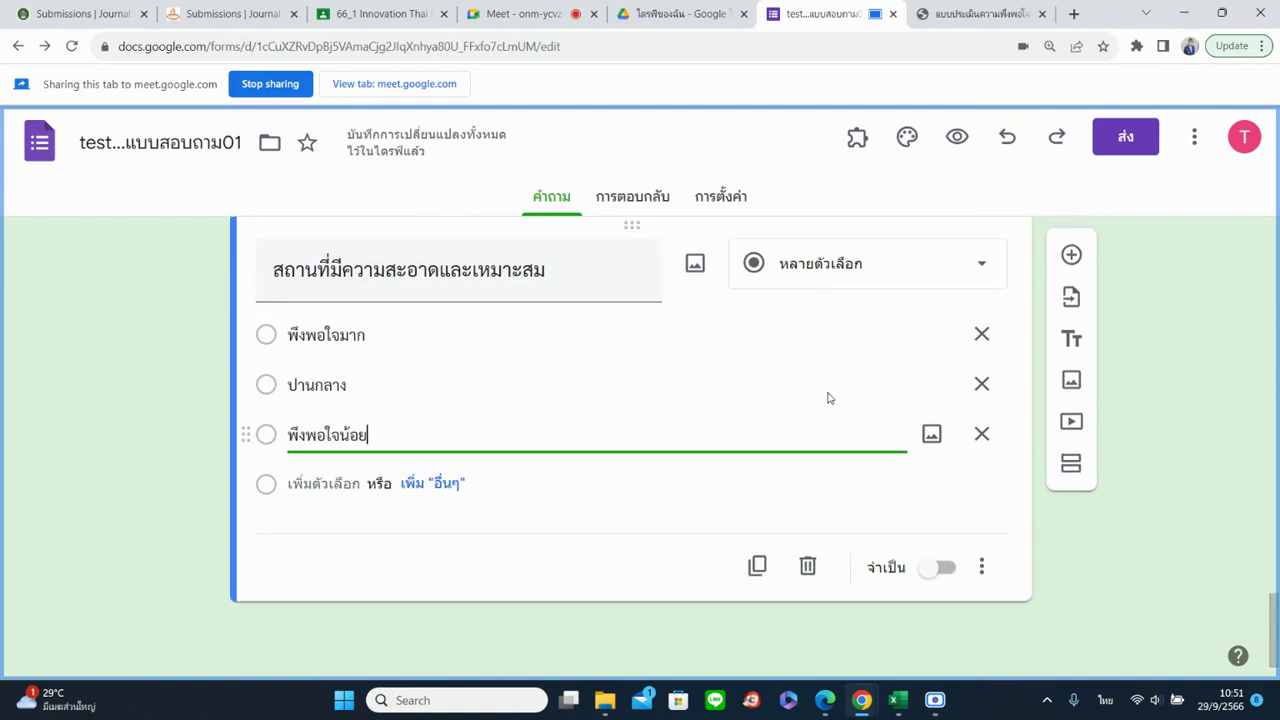
{"action": "left_click", "coordinate": [931, 275]}
{"action": "left_click", "coordinate": [886, 360]}
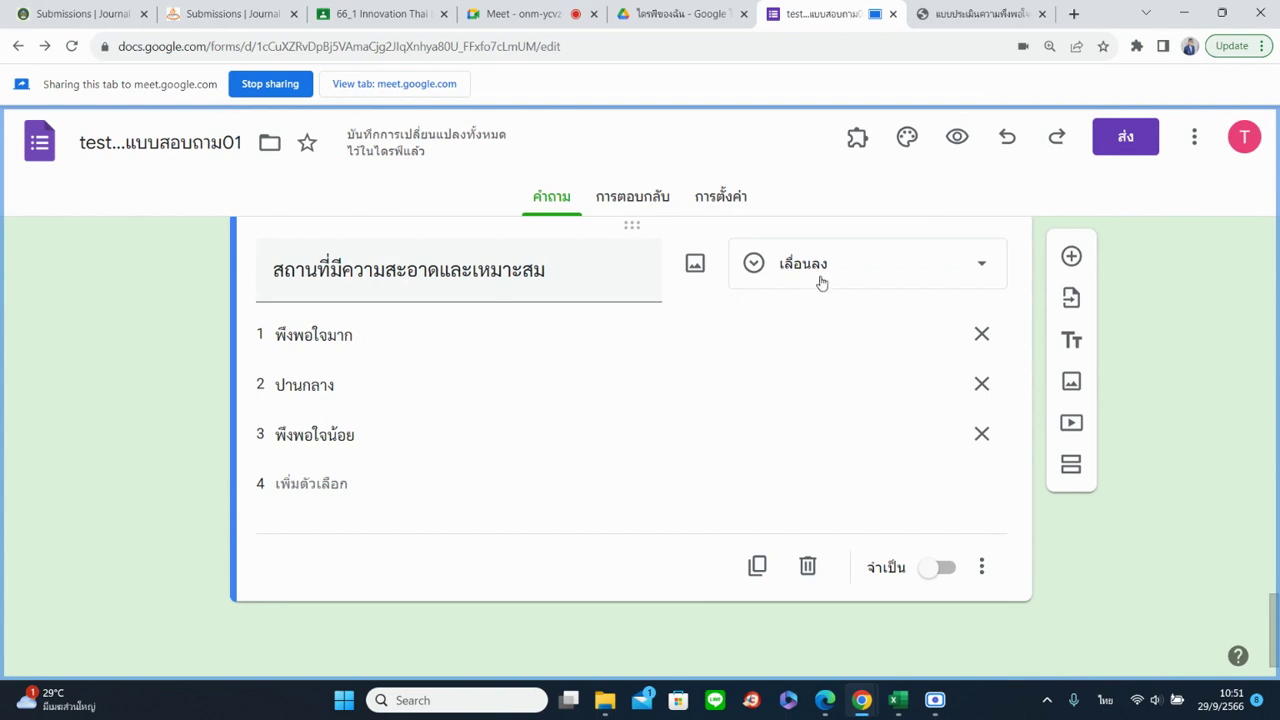
Remove the พึงพอใจมาก and ปานกลาง options and switch the question to Linear scale
{"action": "left_click", "coordinate": [981, 334]}
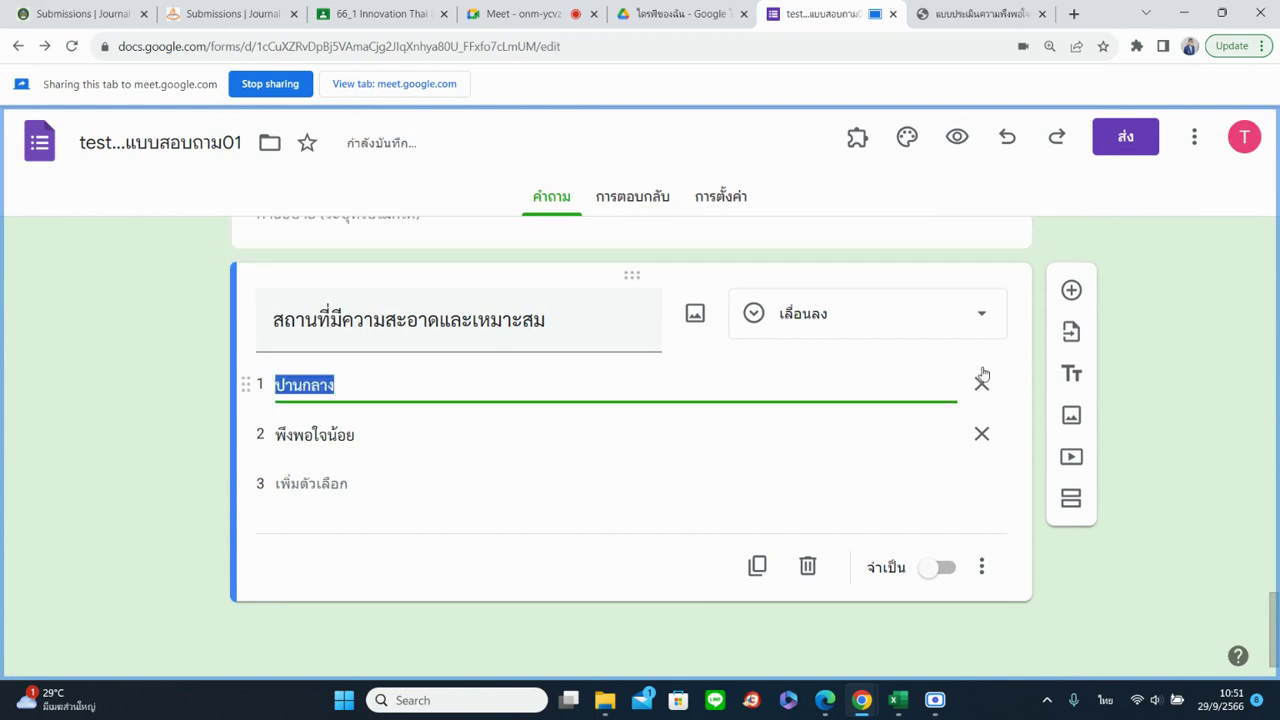
{"action": "left_click", "coordinate": [981, 374]}
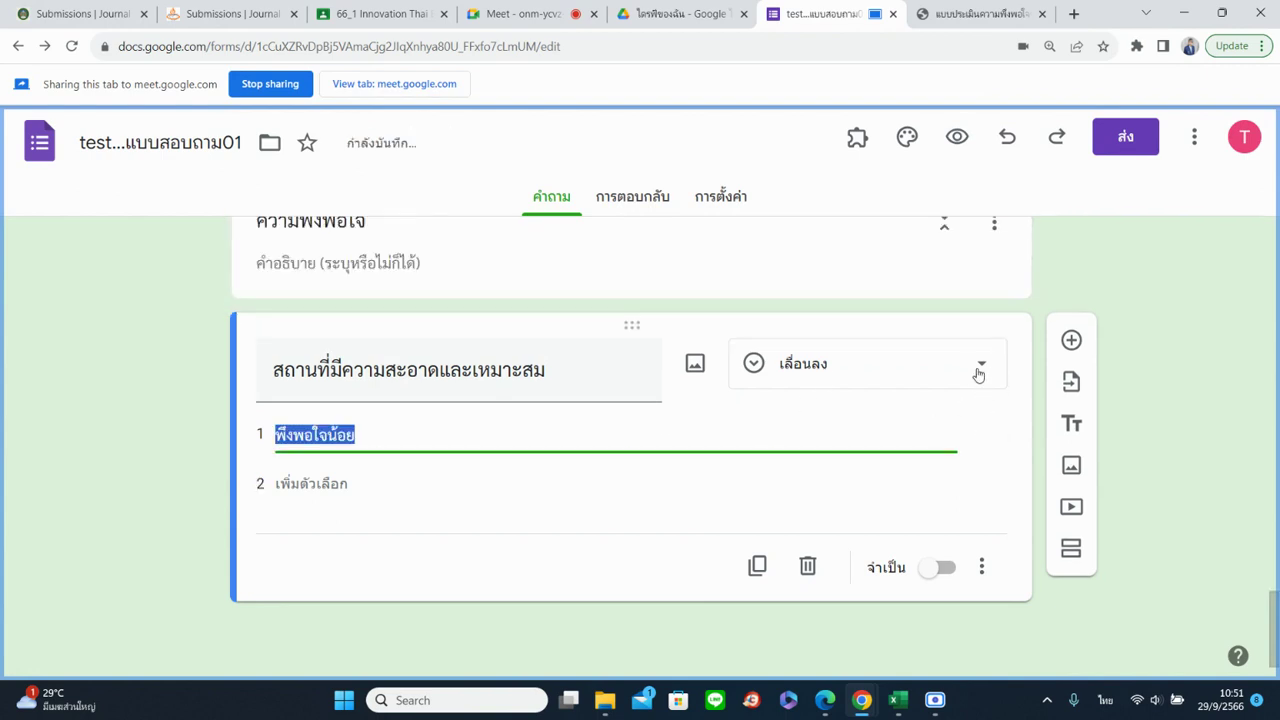
{"action": "left_click", "coordinate": [979, 374]}
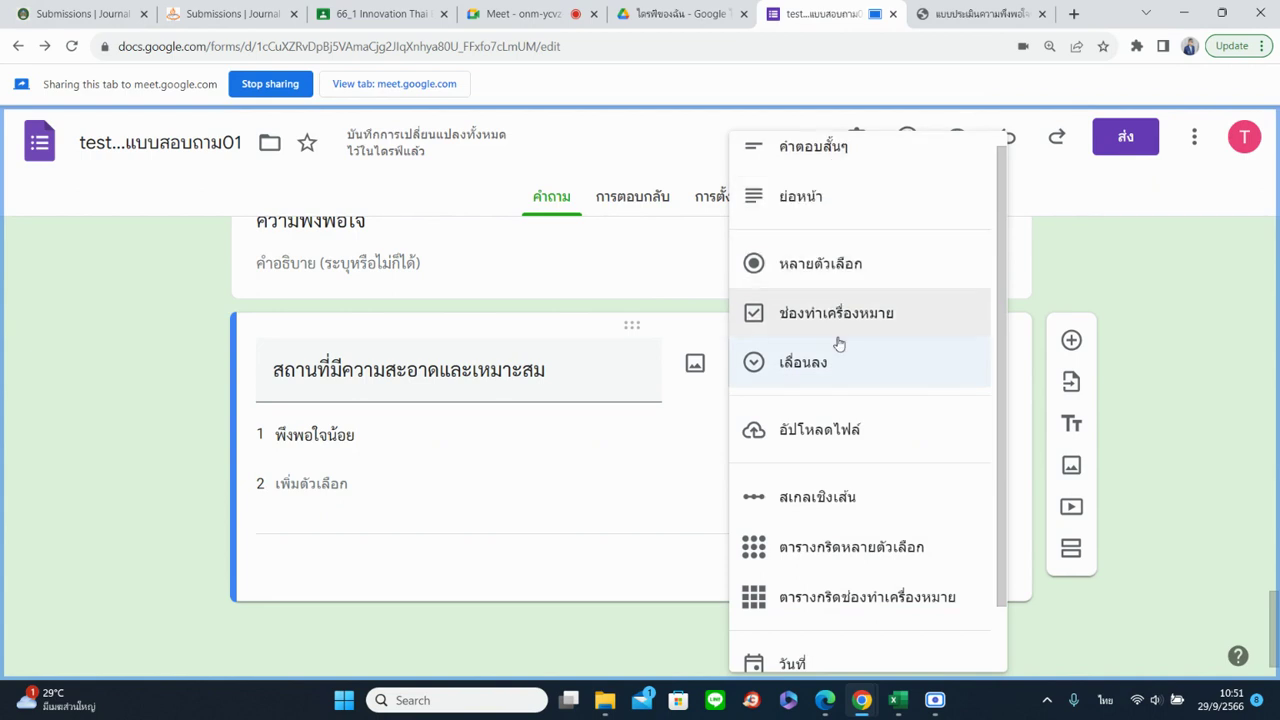
{"action": "left_click", "coordinate": [840, 510]}
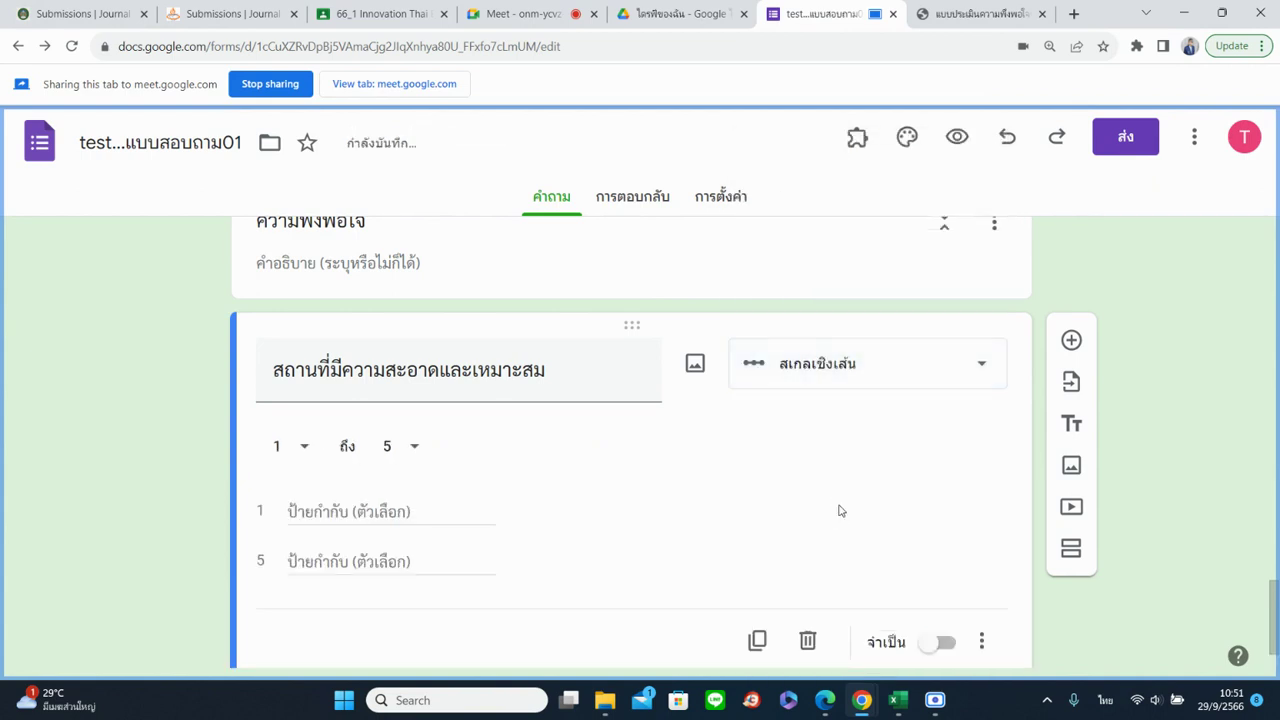
Set the linear scale range from 1 to 3
{"action": "scroll", "coordinate": [1180, 428], "scroll_direction": "down", "scroll_amount": 1}
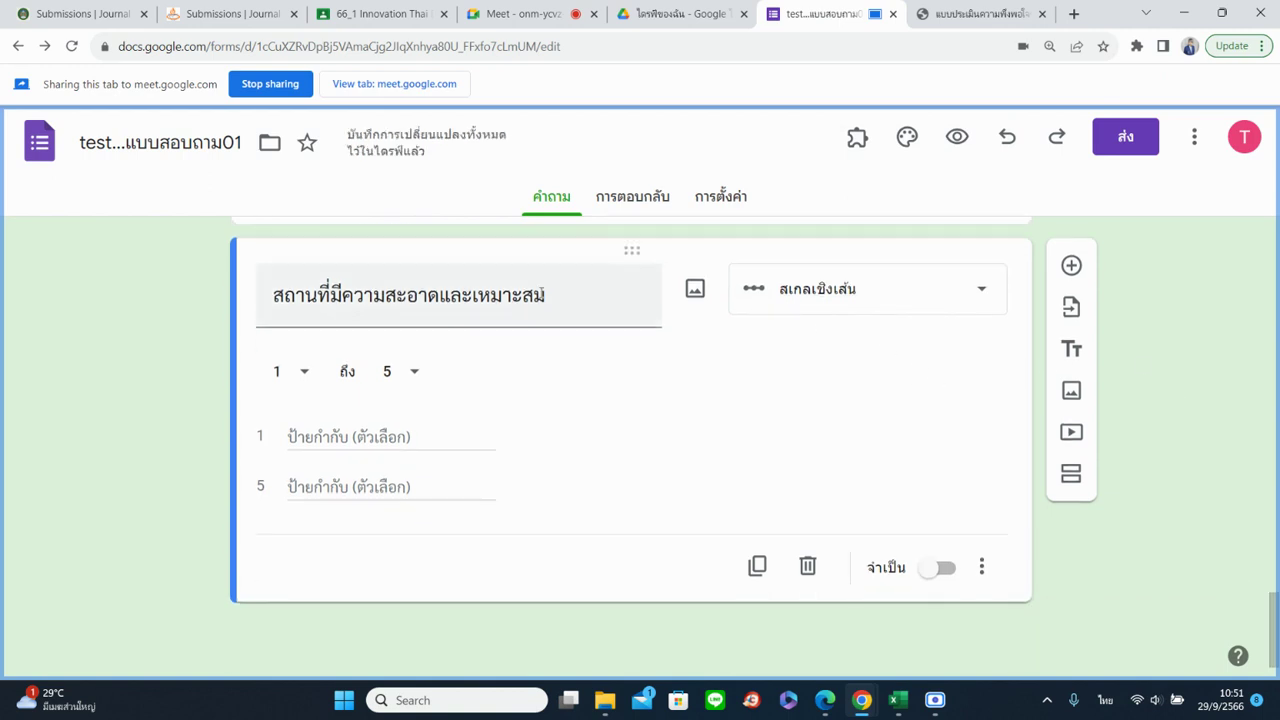
{"action": "left_click", "coordinate": [302, 371]}
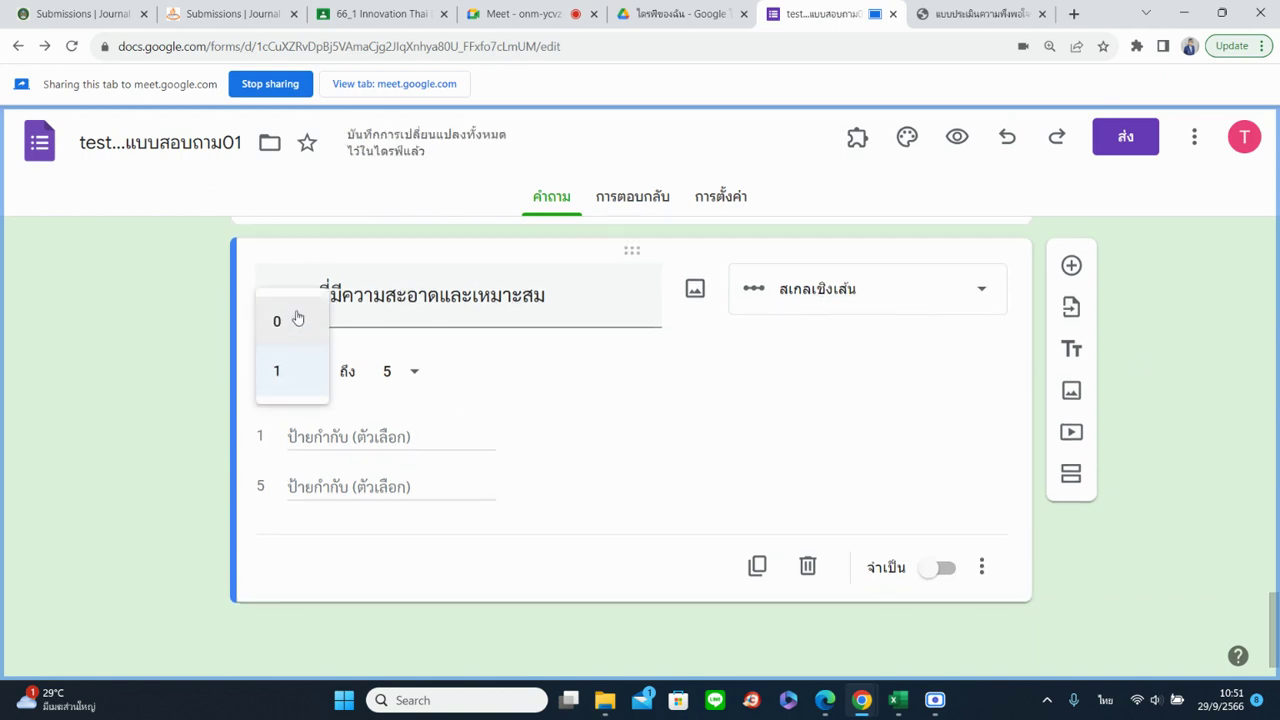
{"action": "left_click", "coordinate": [308, 381]}
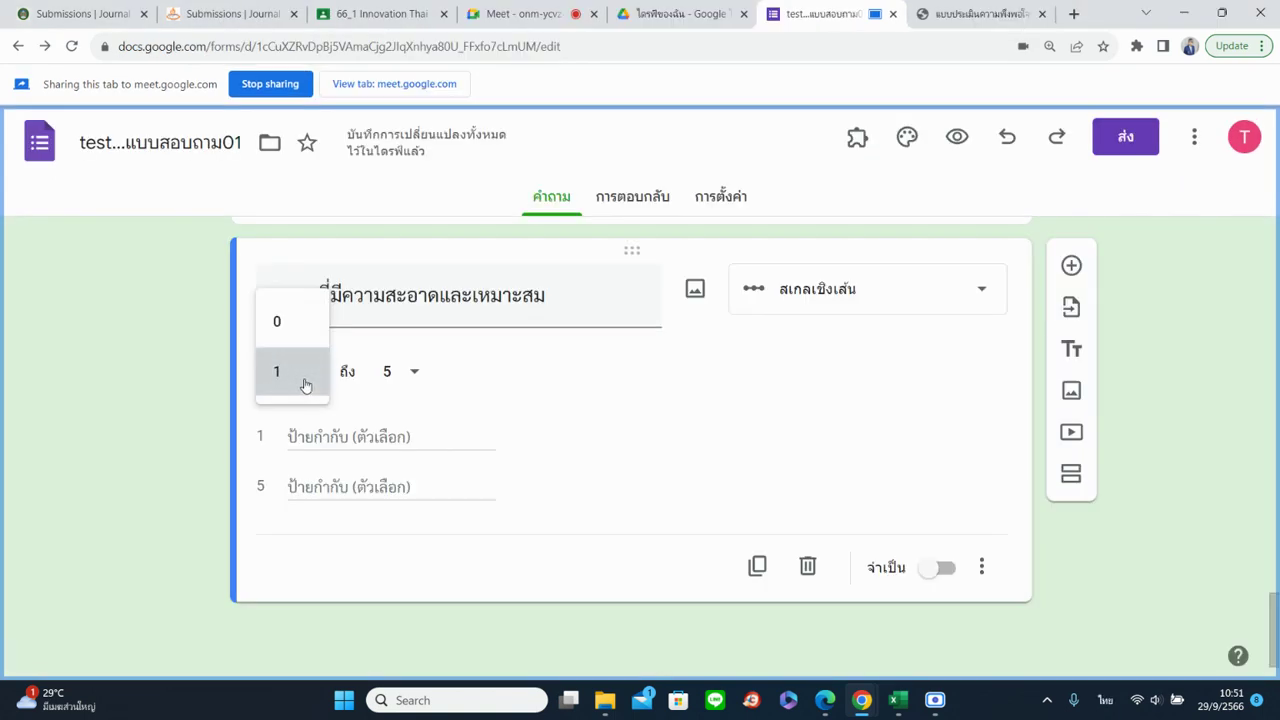
{"action": "left_click", "coordinate": [417, 377]}
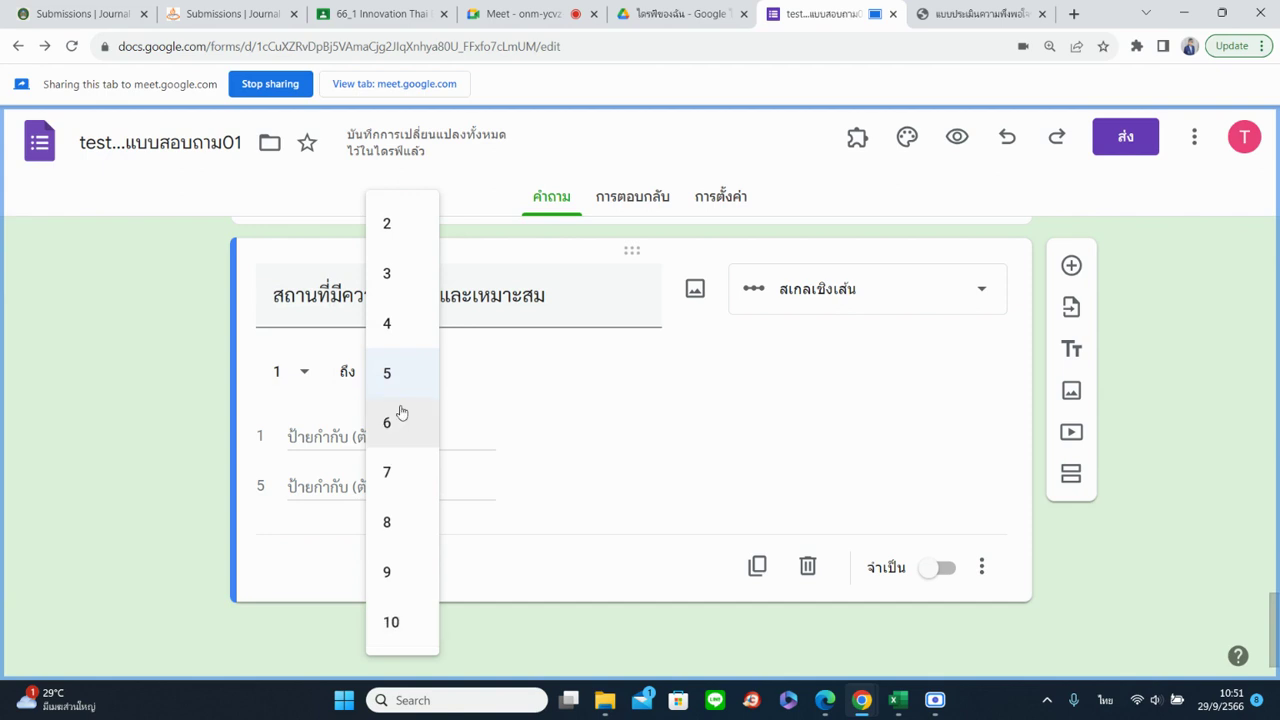
{"action": "left_click", "coordinate": [386, 274]}
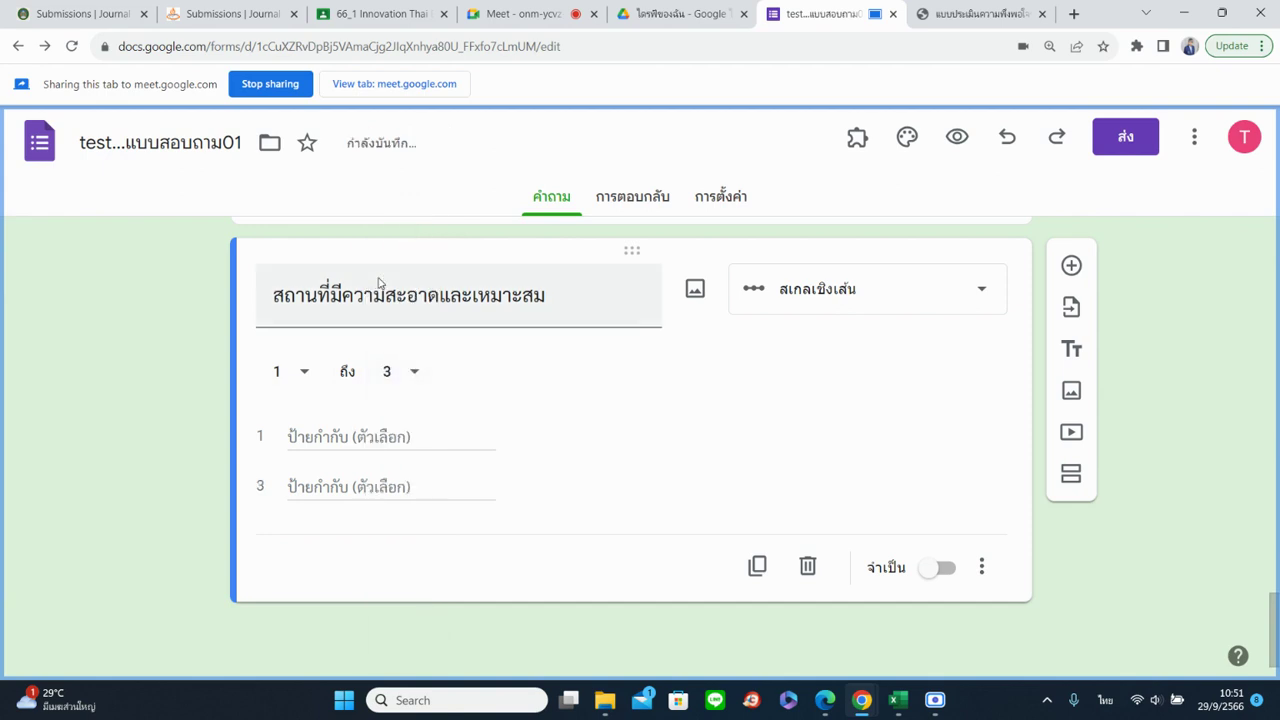
Label the scale ends พึงพอใจน้อย at 1 and พึงพอใจมาก at 3
{"action": "left_click", "coordinate": [335, 432]}
{"action": "type", "text": "พึ"}
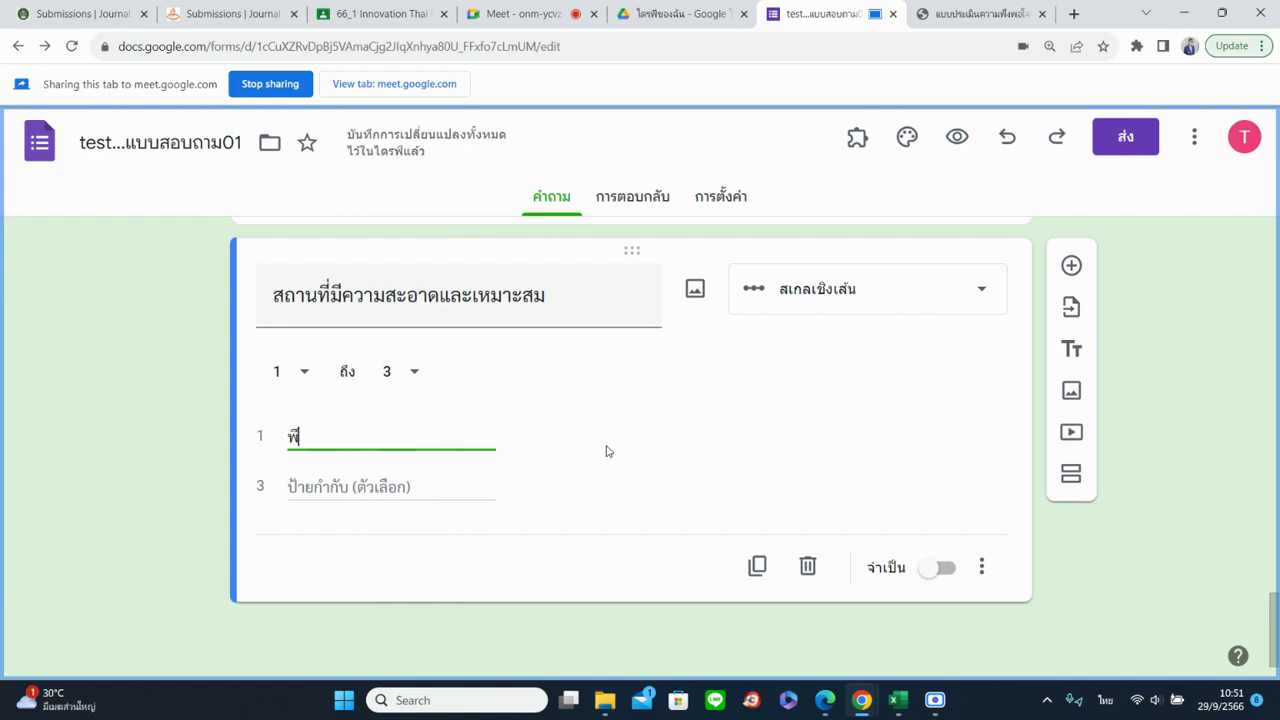
{"action": "type", "text": "งพอใจน้อย"}
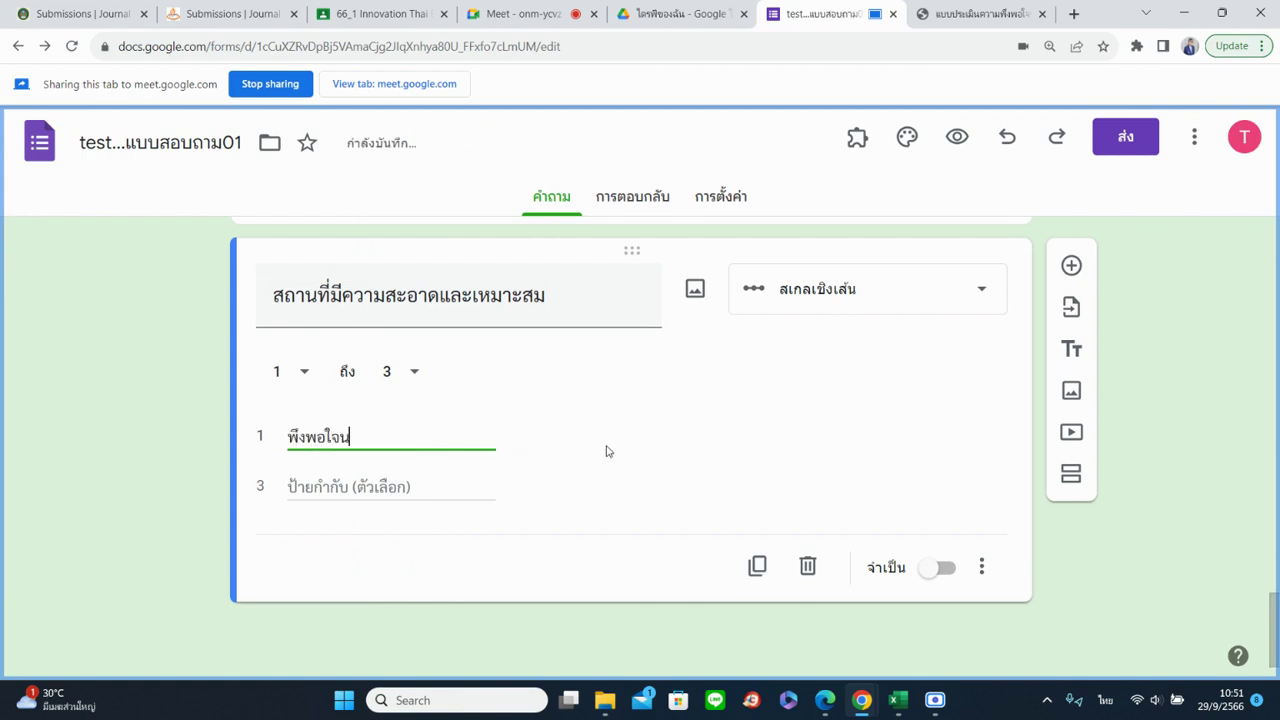
{"action": "left_click", "coordinate": [430, 486]}
{"action": "type", "text": "พึงพอใจมาก"}
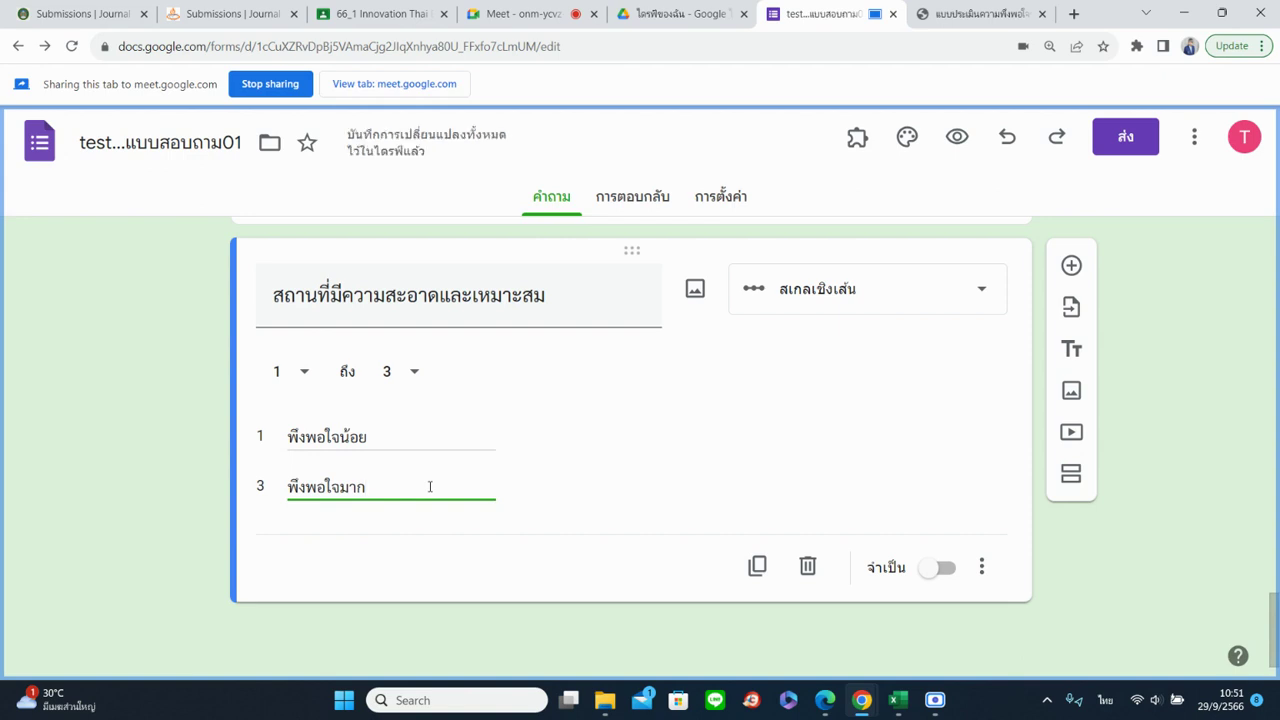
{"action": "left_click", "coordinate": [1131, 564]}
Preview the form and answer the respondent-info page with หญิง, ปี 1 and a faculty entry
{"action": "left_click", "coordinate": [957, 139]}
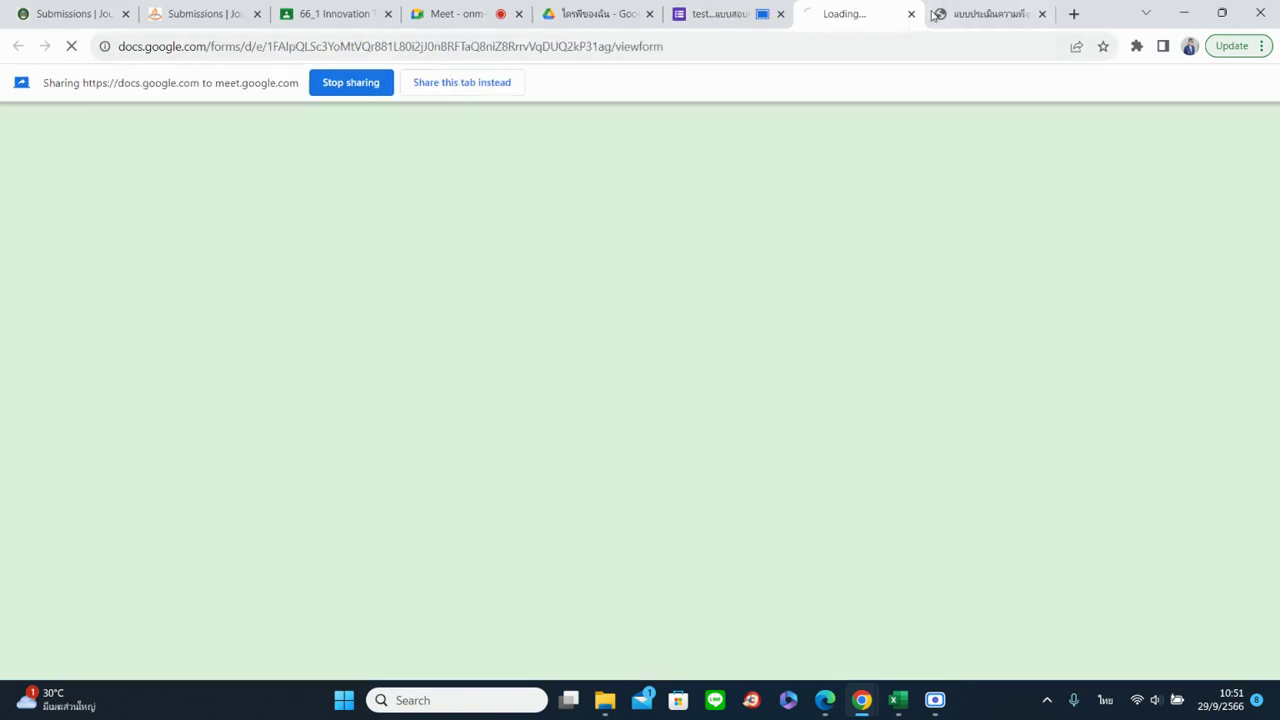
{"action": "scroll", "coordinate": [500, 375], "scroll_direction": "down", "scroll_amount": 5}
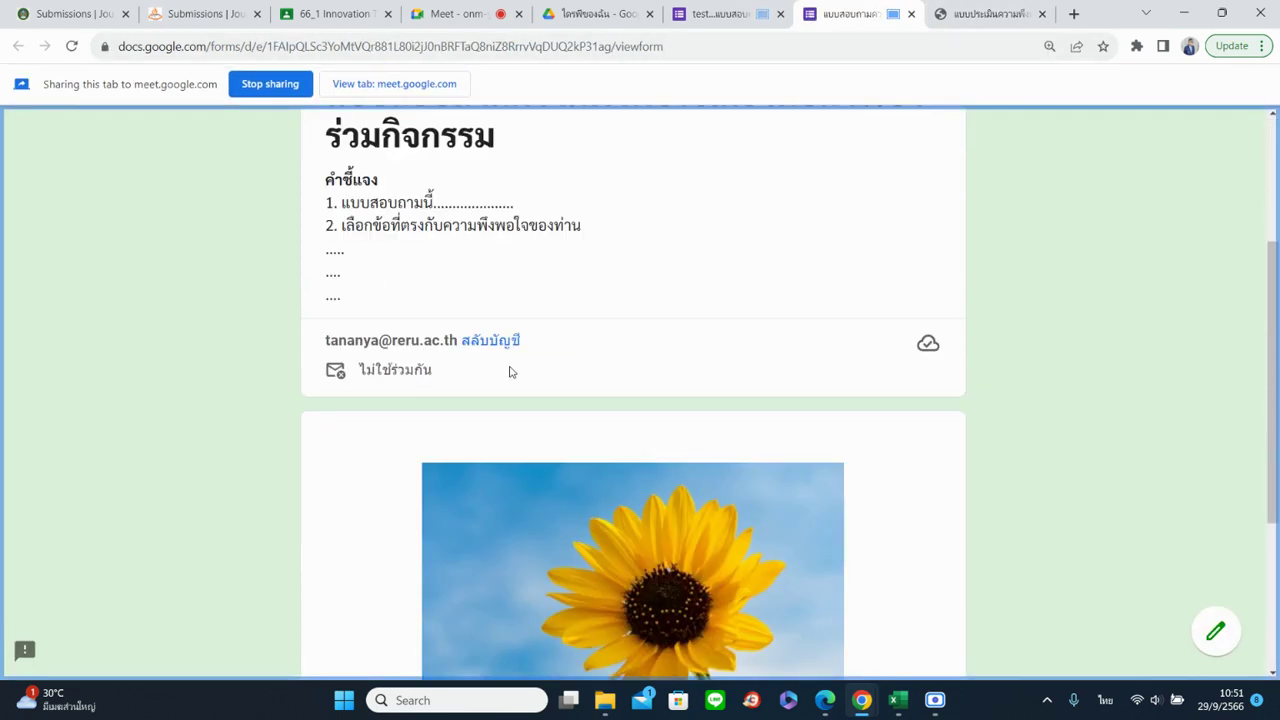
{"action": "left_click", "coordinate": [348, 518]}
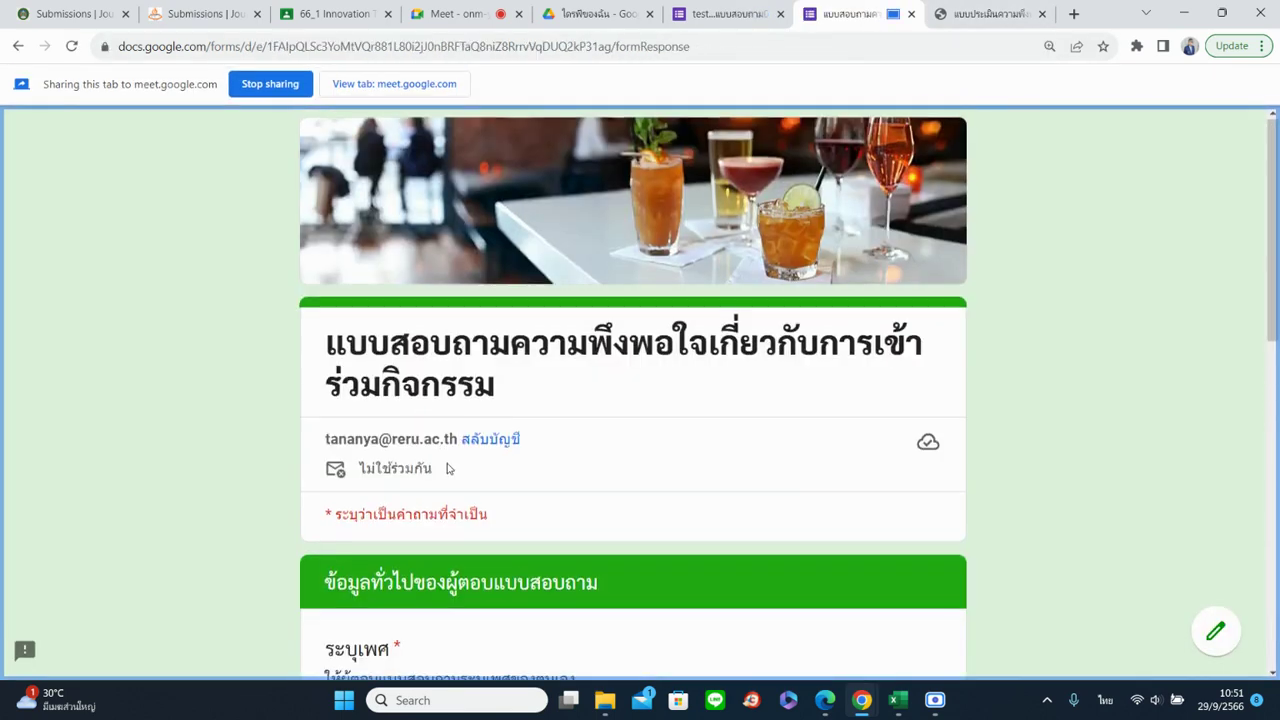
{"action": "scroll", "coordinate": [432, 444], "scroll_direction": "down", "scroll_amount": 4}
{"action": "left_click", "coordinate": [337, 313]}
{"action": "left_click", "coordinate": [360, 506]}
{"action": "scroll", "coordinate": [363, 519], "scroll_direction": "down", "scroll_amount": 3}
{"action": "left_click", "coordinate": [366, 536]}
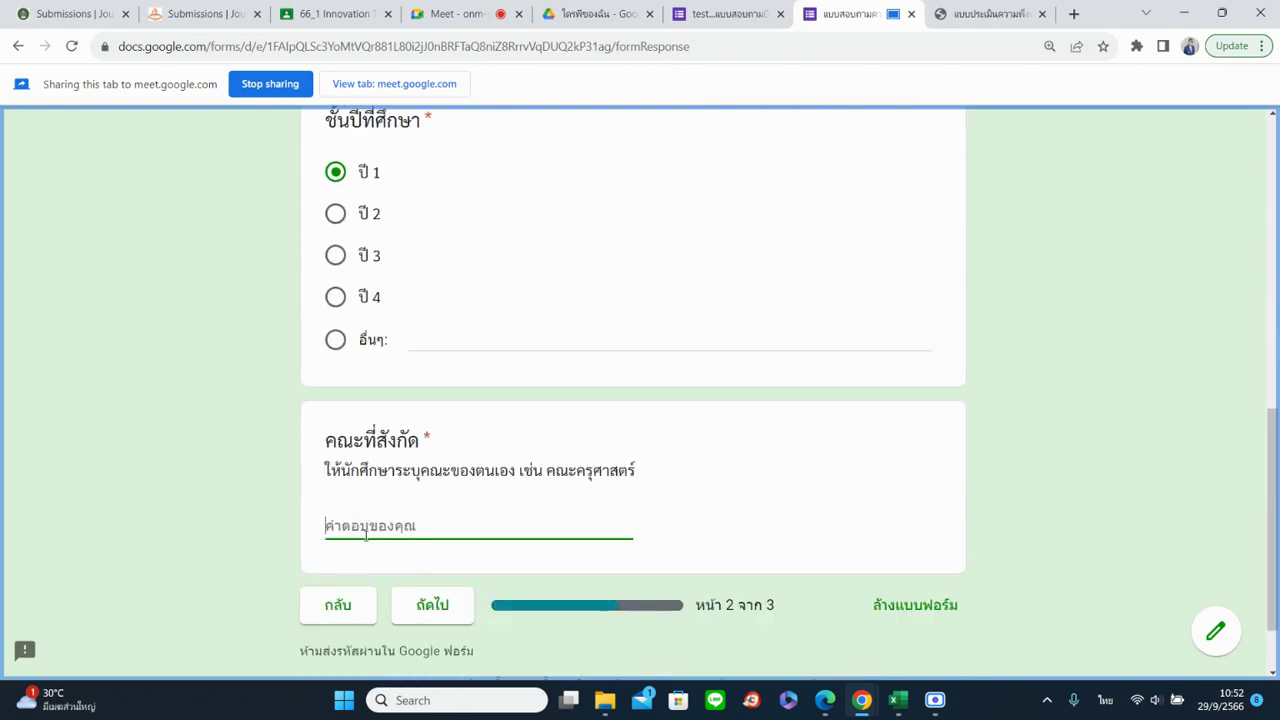
{"action": "type", "text": "เด้จะ"}
{"action": "left_click", "coordinate": [438, 610]}
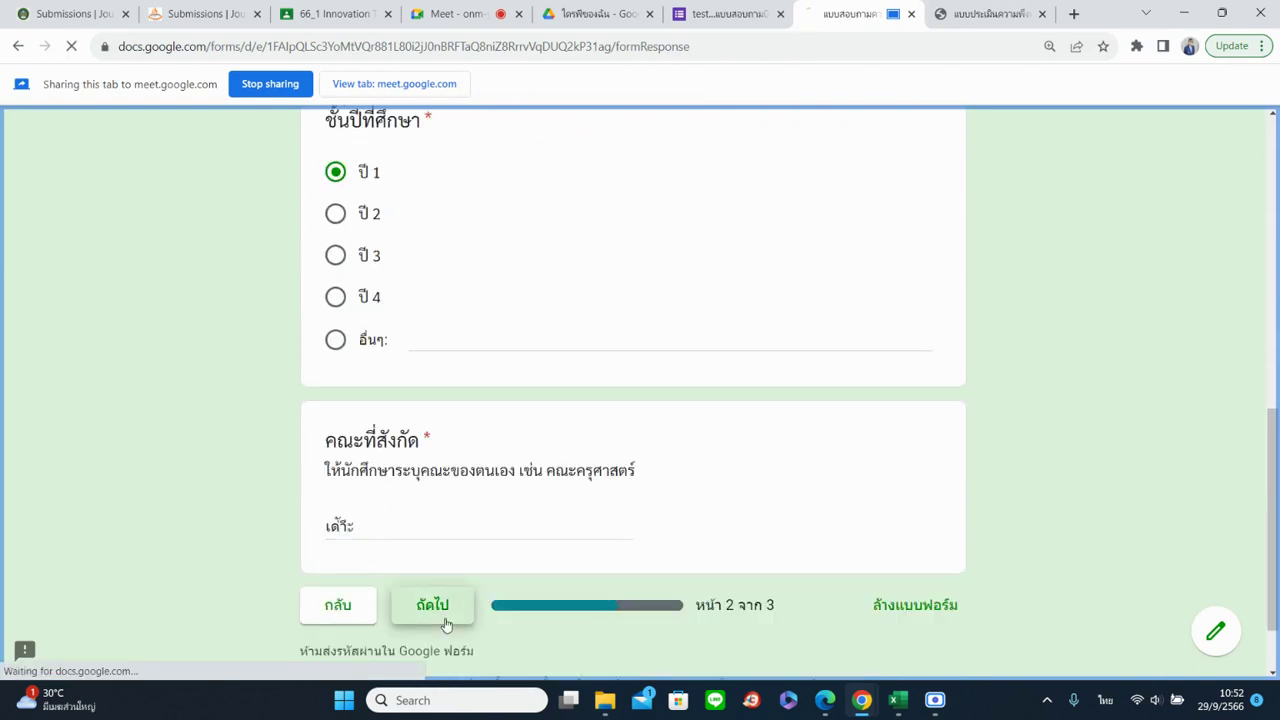
Rate the cleanliness question 3 on page 3, then return to the editor
{"action": "scroll", "coordinate": [886, 457], "scroll_direction": "down", "scroll_amount": 2}
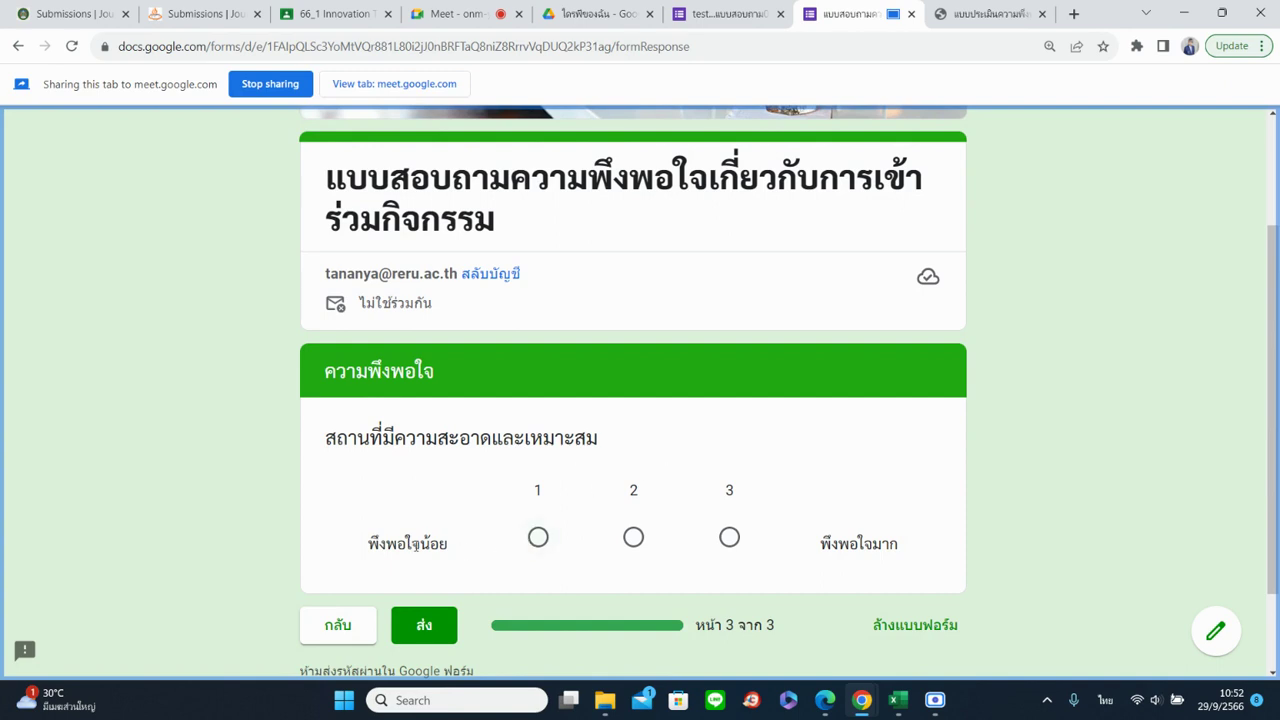
{"action": "left_click", "coordinate": [536, 539]}
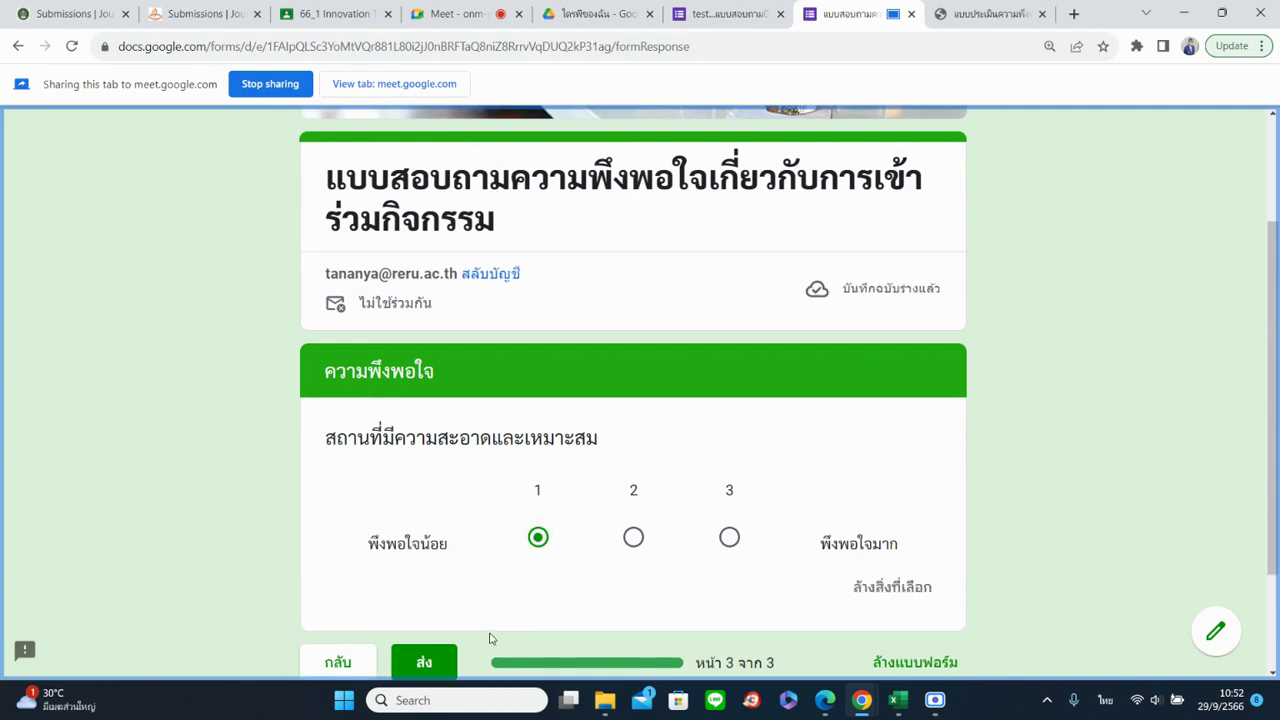
{"action": "left_click", "coordinate": [636, 538]}
{"action": "left_click", "coordinate": [730, 538]}
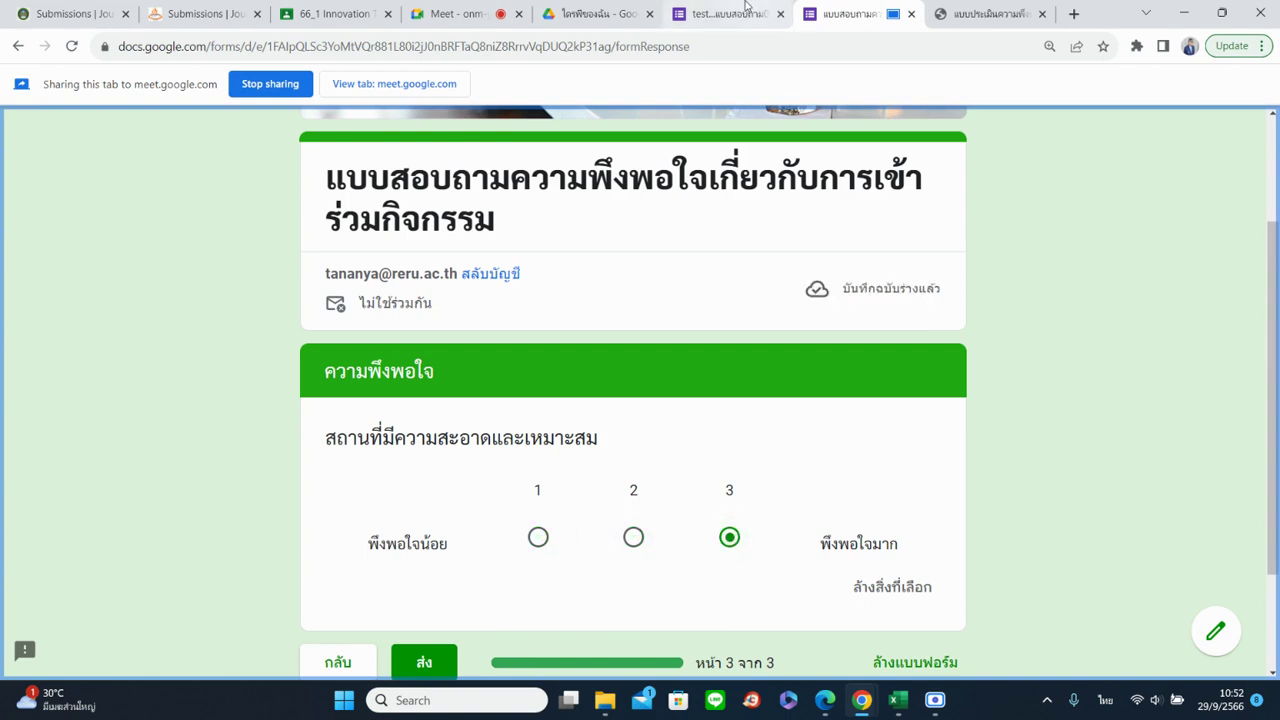
{"action": "left_click", "coordinate": [745, 8]}
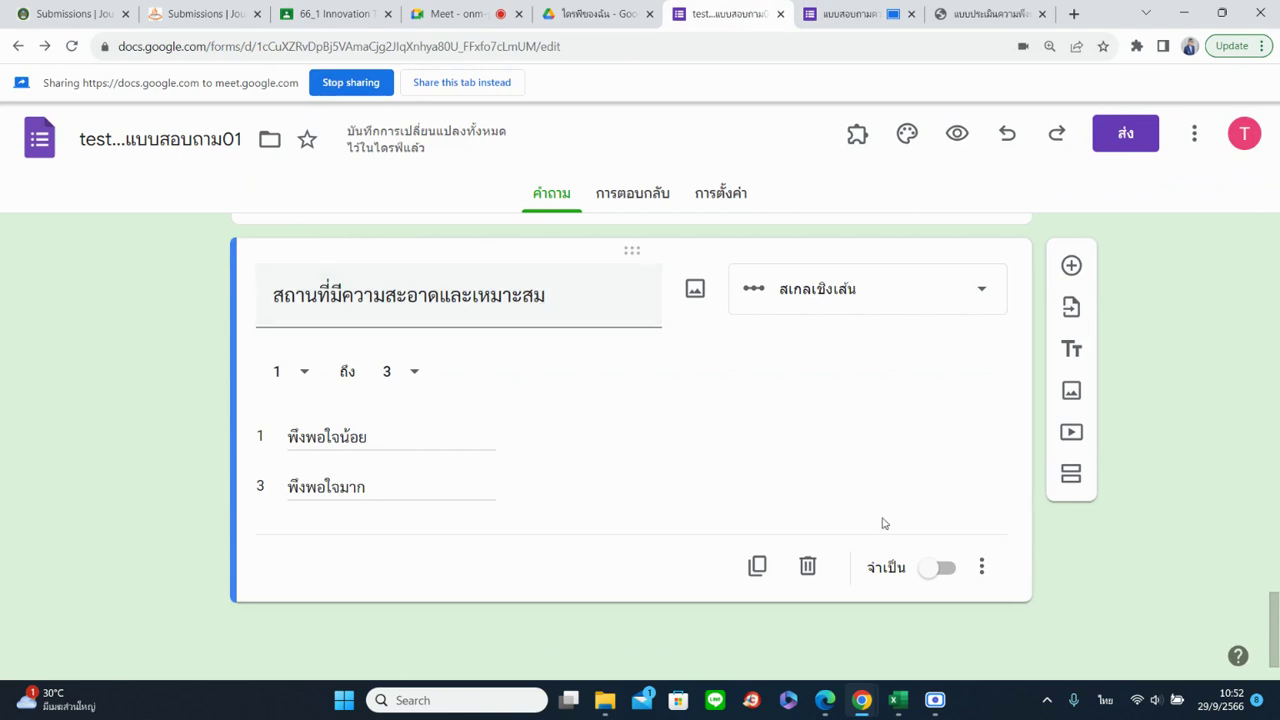
Duplicate the cleanliness question and retitle the copy ความพร้อมของอุปกรณ์ในการทำกิจกรรม
{"action": "left_click", "coordinate": [757, 566]}
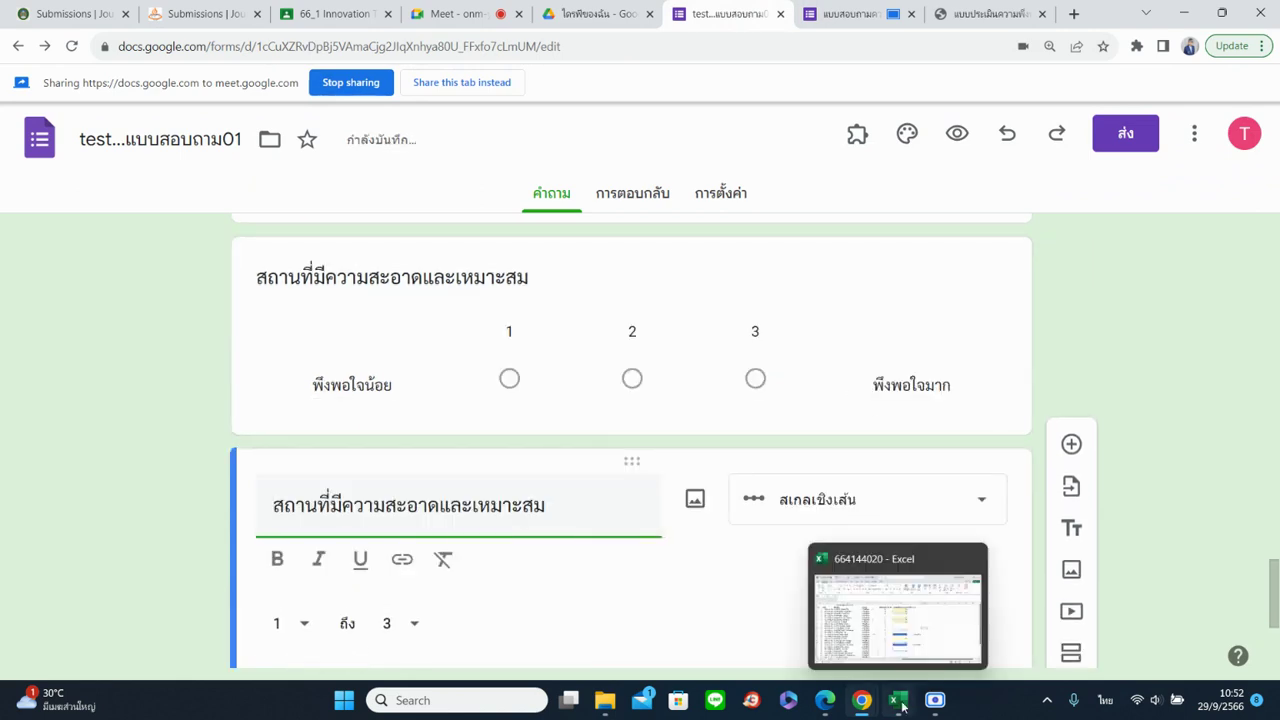
{"action": "left_click", "coordinate": [946, 12]}
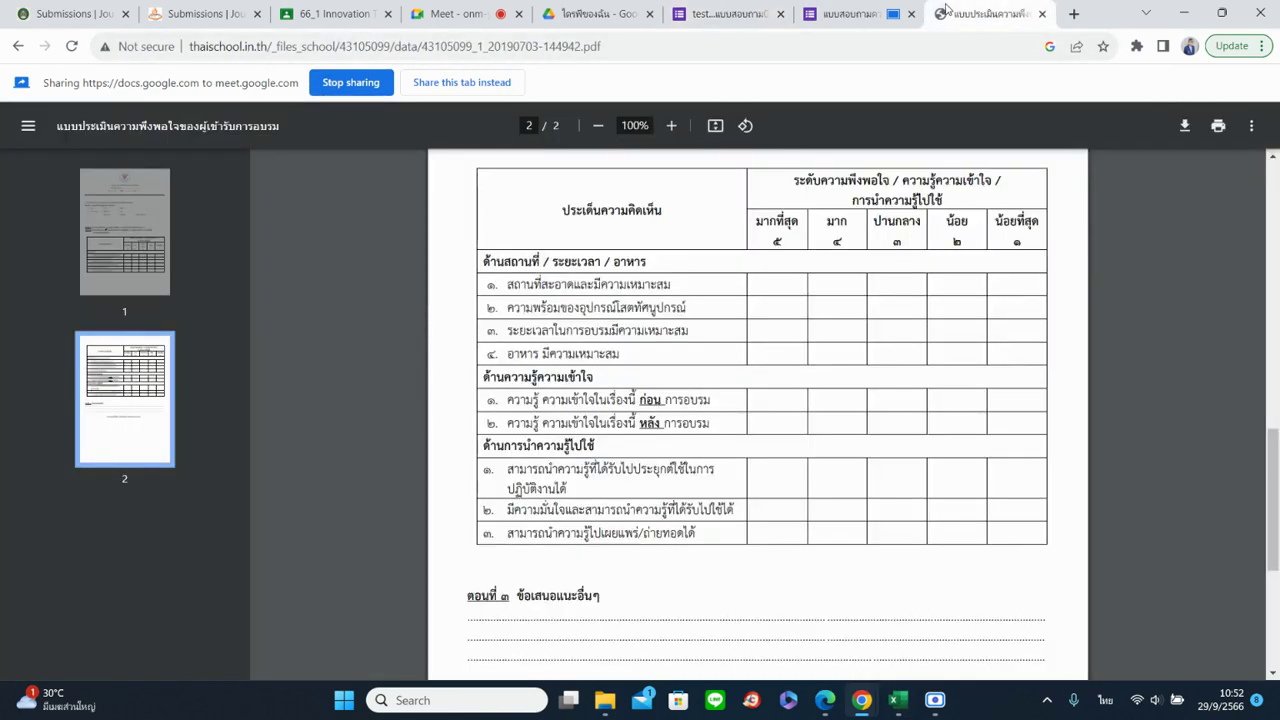
{"action": "left_click", "coordinate": [736, 12]}
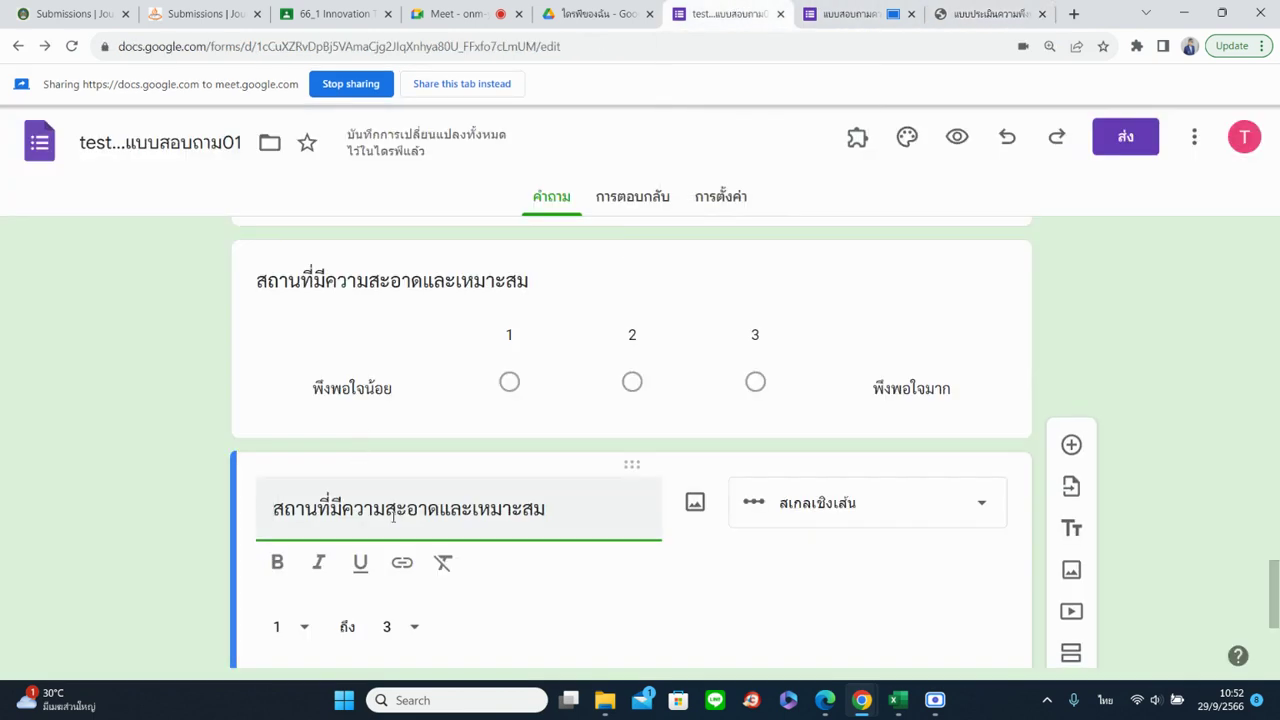
{"action": "left_click_drag", "start_coordinate": [272, 511], "coordinate": [592, 517]}
{"action": "type", "text": "คึวาม"}
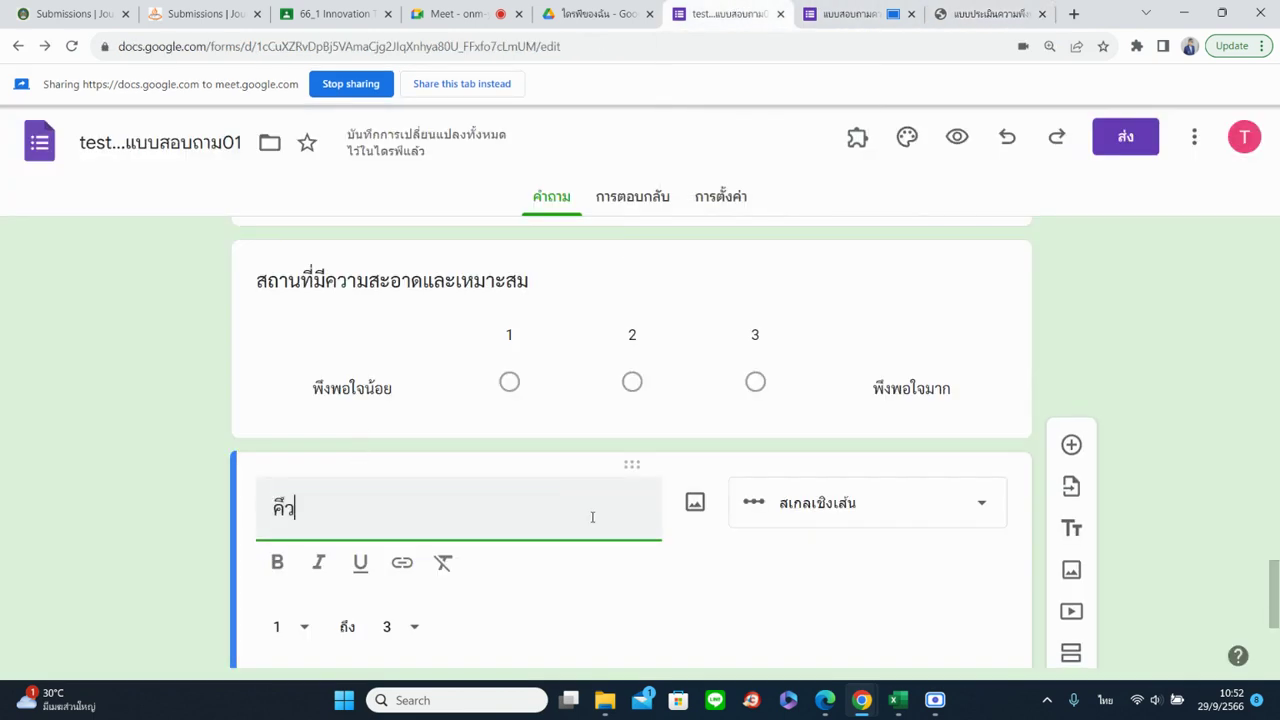
{"action": "key", "text": "BackSpace"}
{"action": "key", "text": "BackSpace"}
{"action": "type", "text": "วามพร้อมของ"}
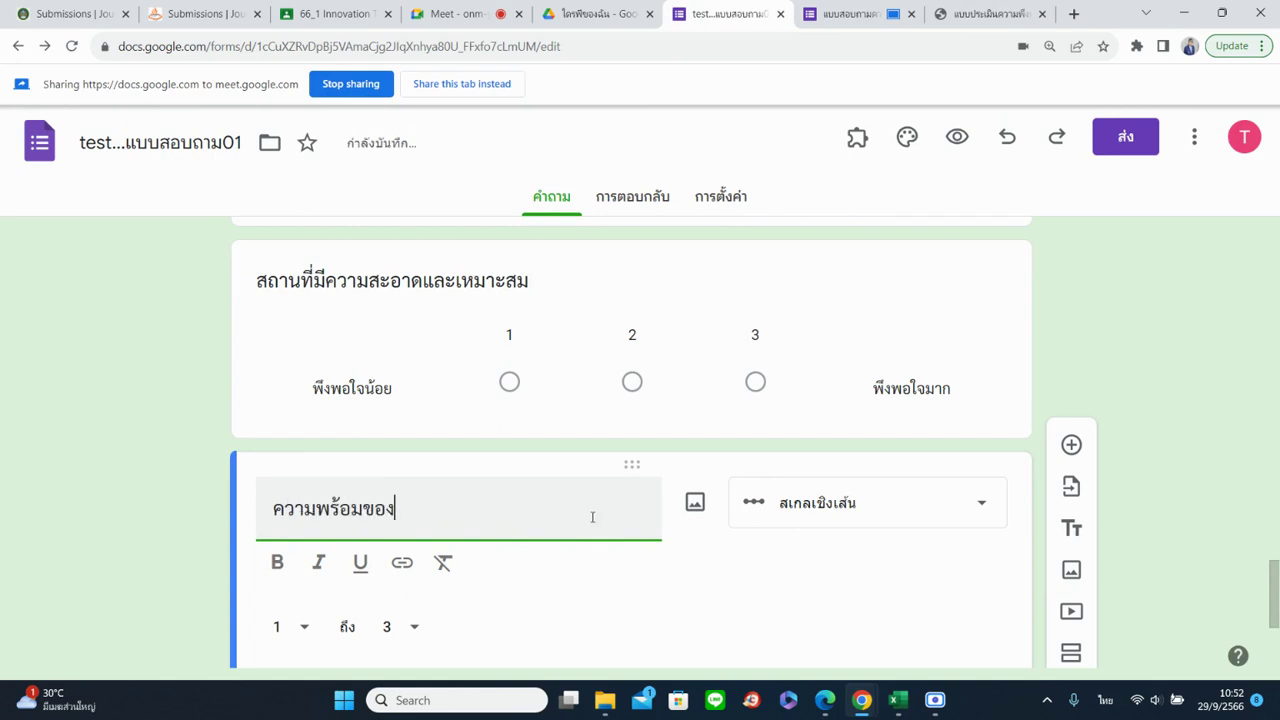
{"action": "type", "text": "อุปกรณ"}
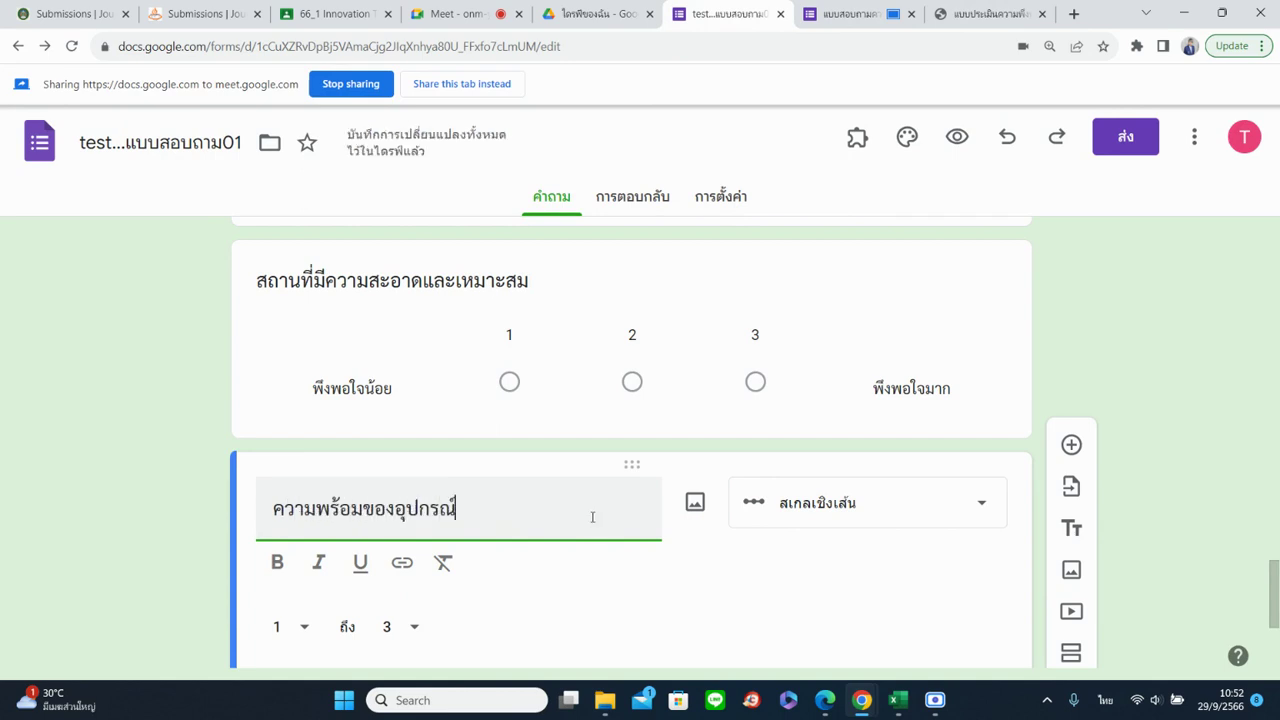
{"action": "type", "text": "์ในการ"}
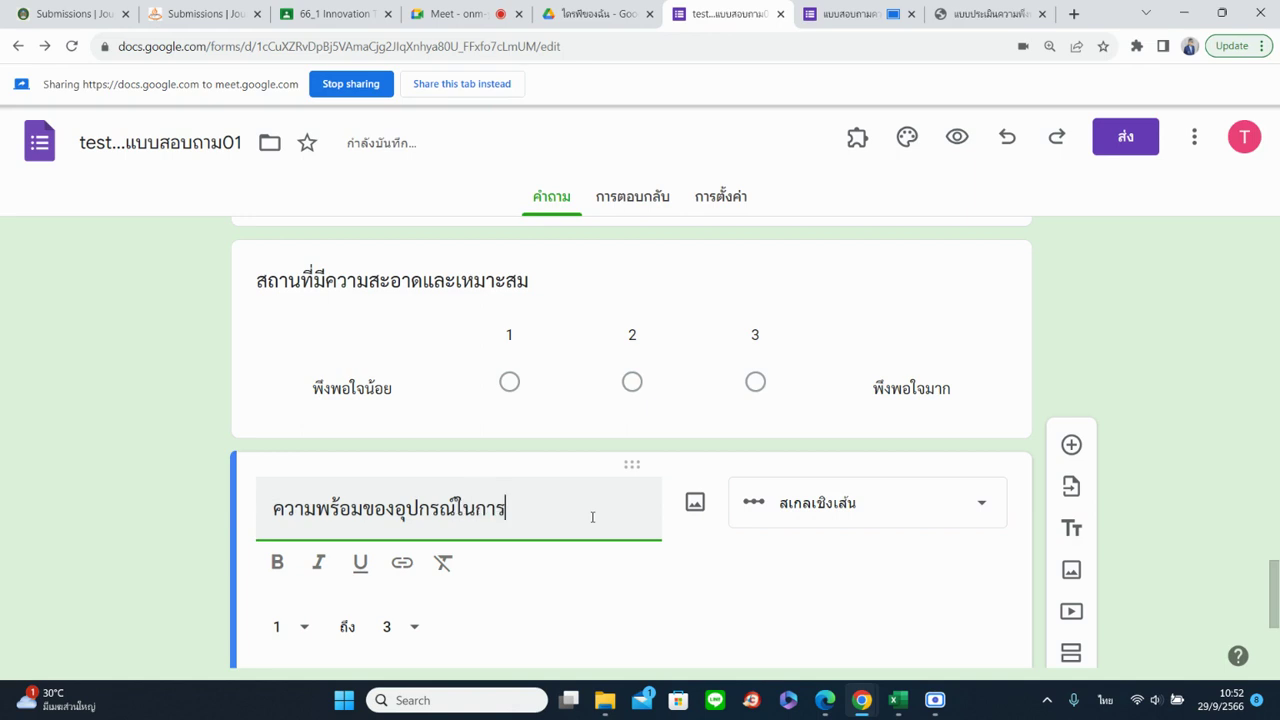
{"action": "type", "text": "ทำกิจกรรม"}
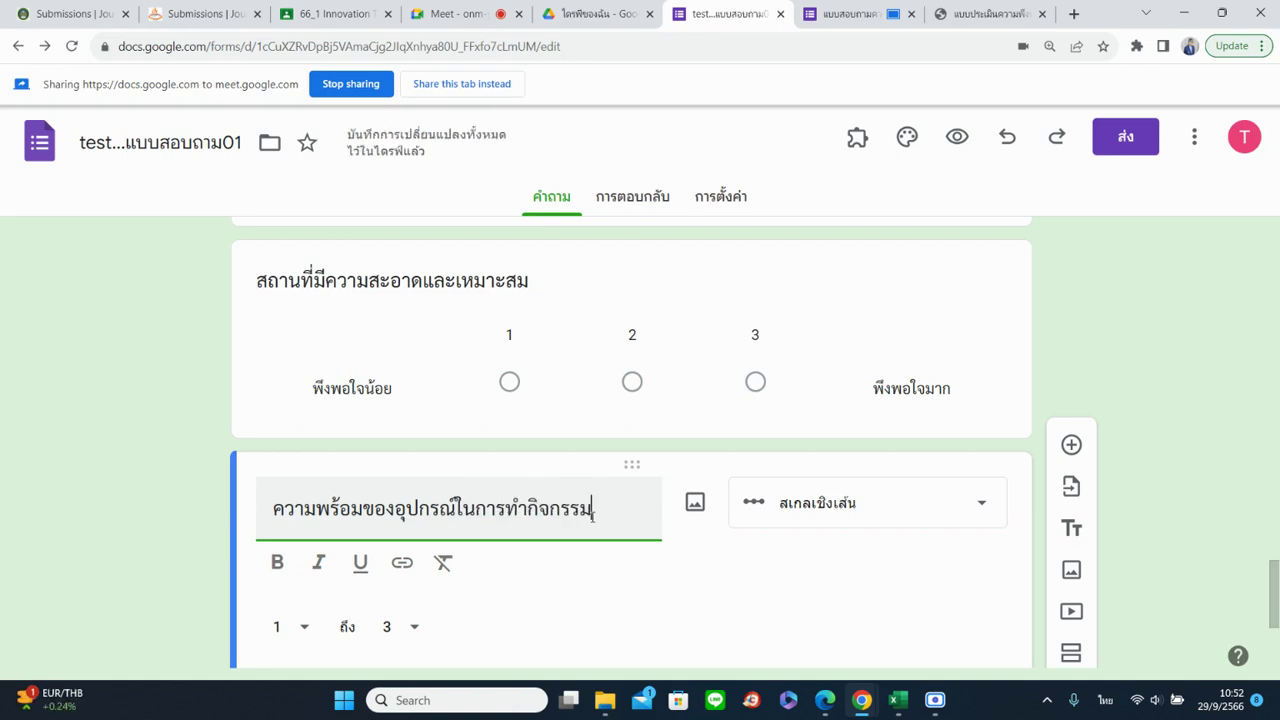
{"action": "scroll", "coordinate": [592, 512], "scroll_direction": "down", "scroll_amount": 3}
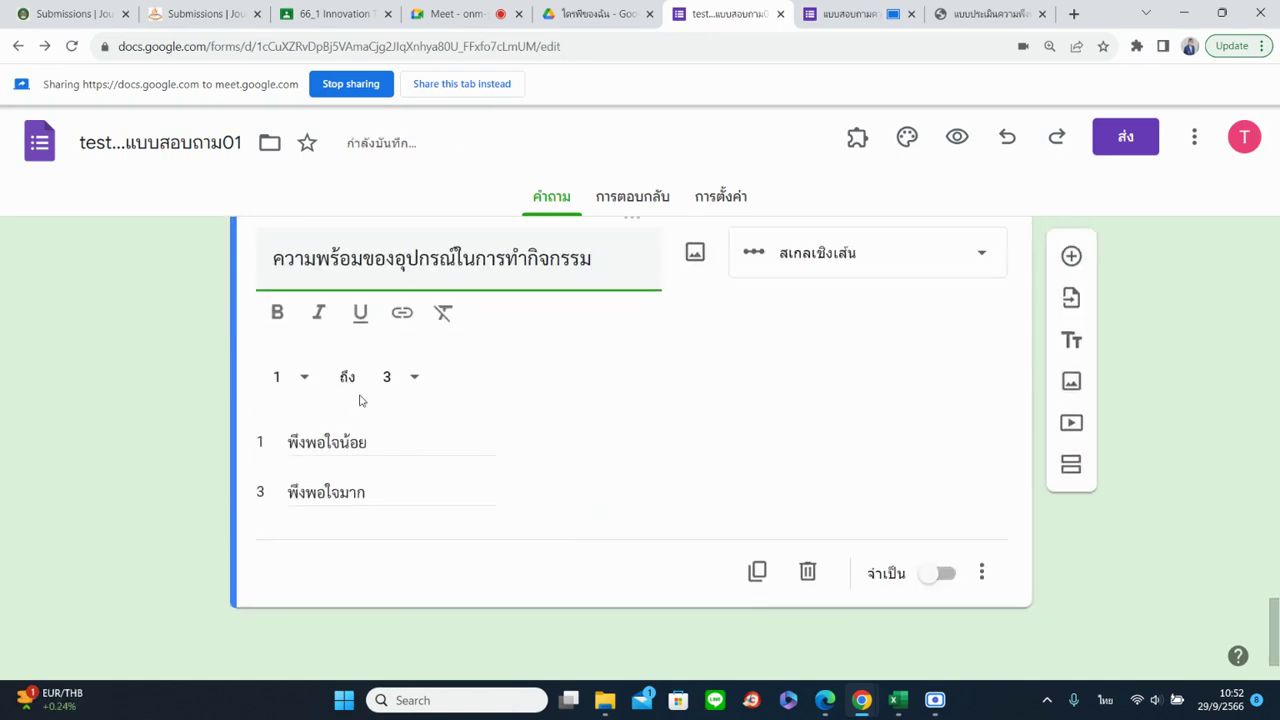
Reload the live form and advance through the respondent-info page to the satisfaction page
{"action": "left_click", "coordinate": [850, 14]}
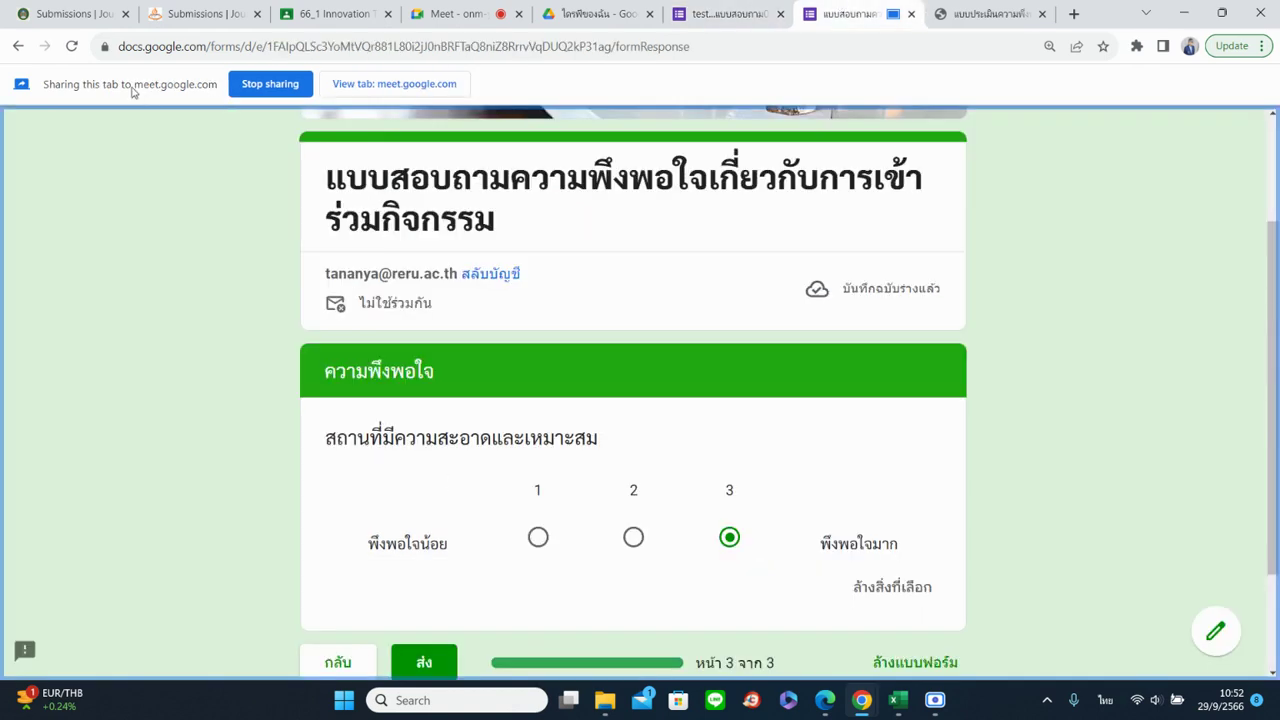
{"action": "left_click", "coordinate": [71, 46]}
{"action": "left_click", "coordinate": [330, 513]}
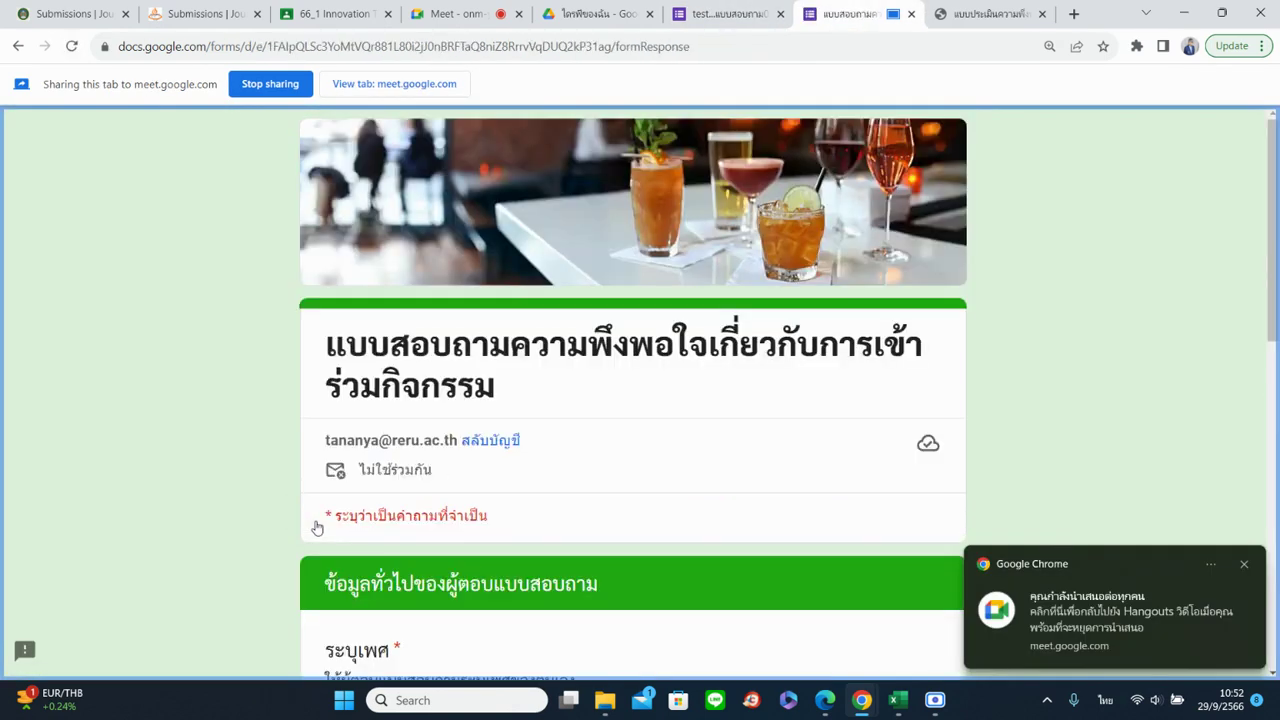
{"action": "scroll", "coordinate": [371, 510], "scroll_direction": "down", "scroll_amount": 9}
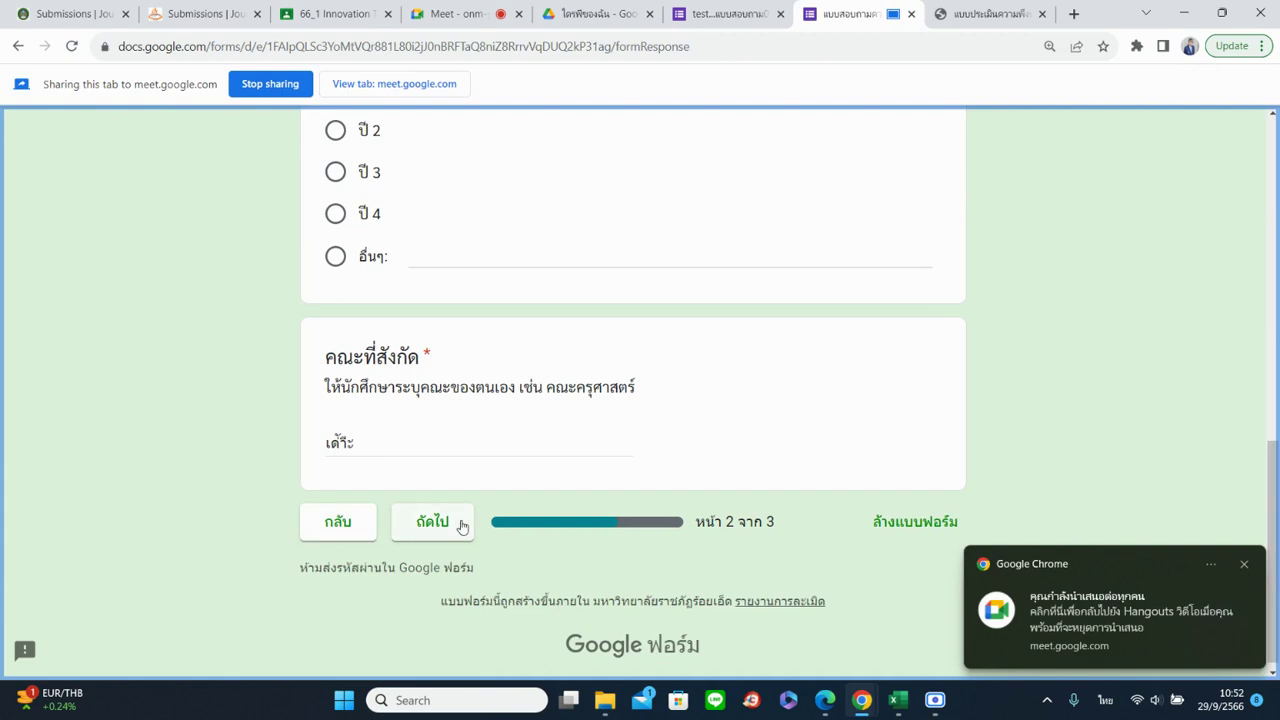
{"action": "left_click", "coordinate": [462, 527]}
{"action": "scroll", "coordinate": [462, 528], "scroll_direction": "down", "scroll_amount": 2}
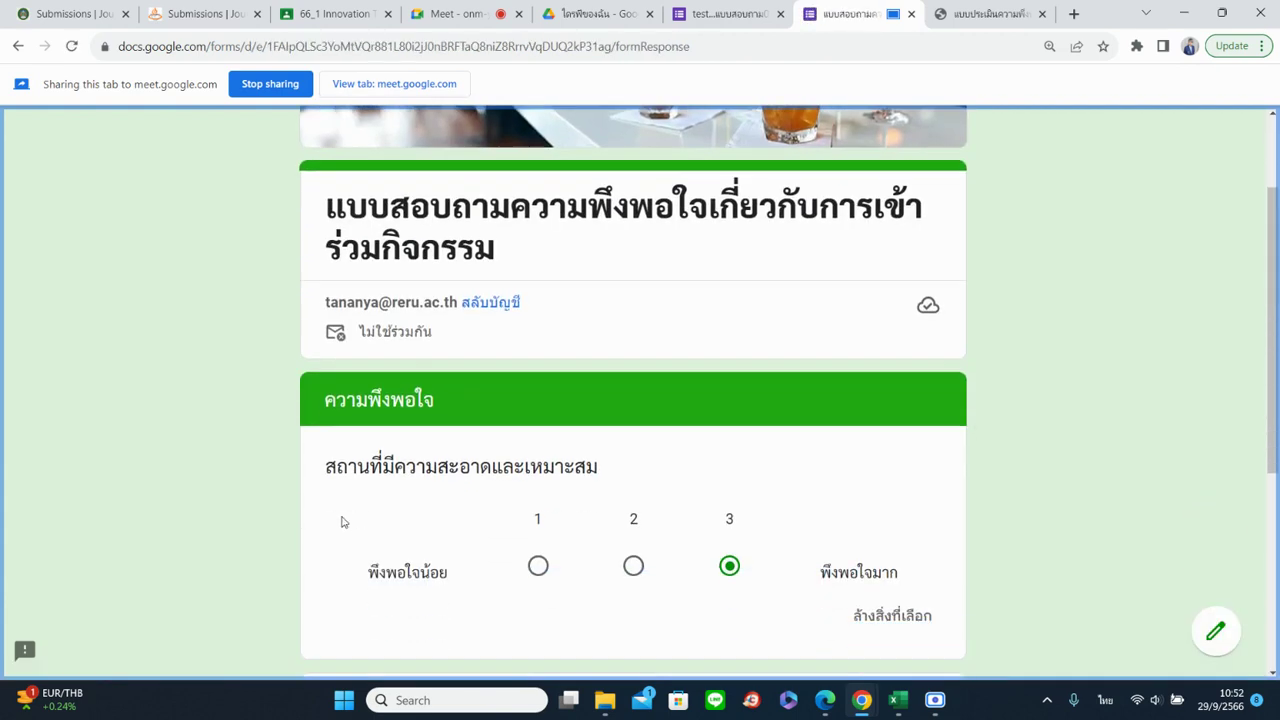
{"action": "scroll", "coordinate": [580, 534], "scroll_direction": "down", "scroll_amount": 2}
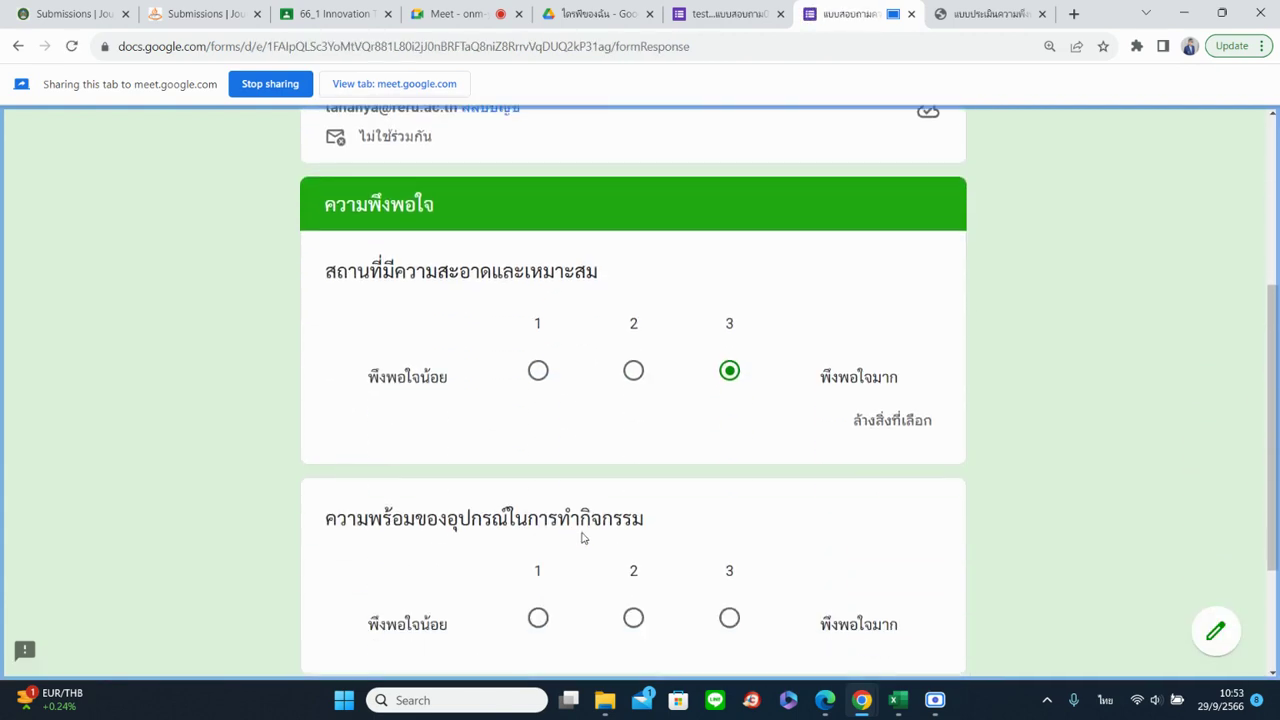
{"action": "scroll", "coordinate": [508, 517], "scroll_direction": "down", "scroll_amount": 2}
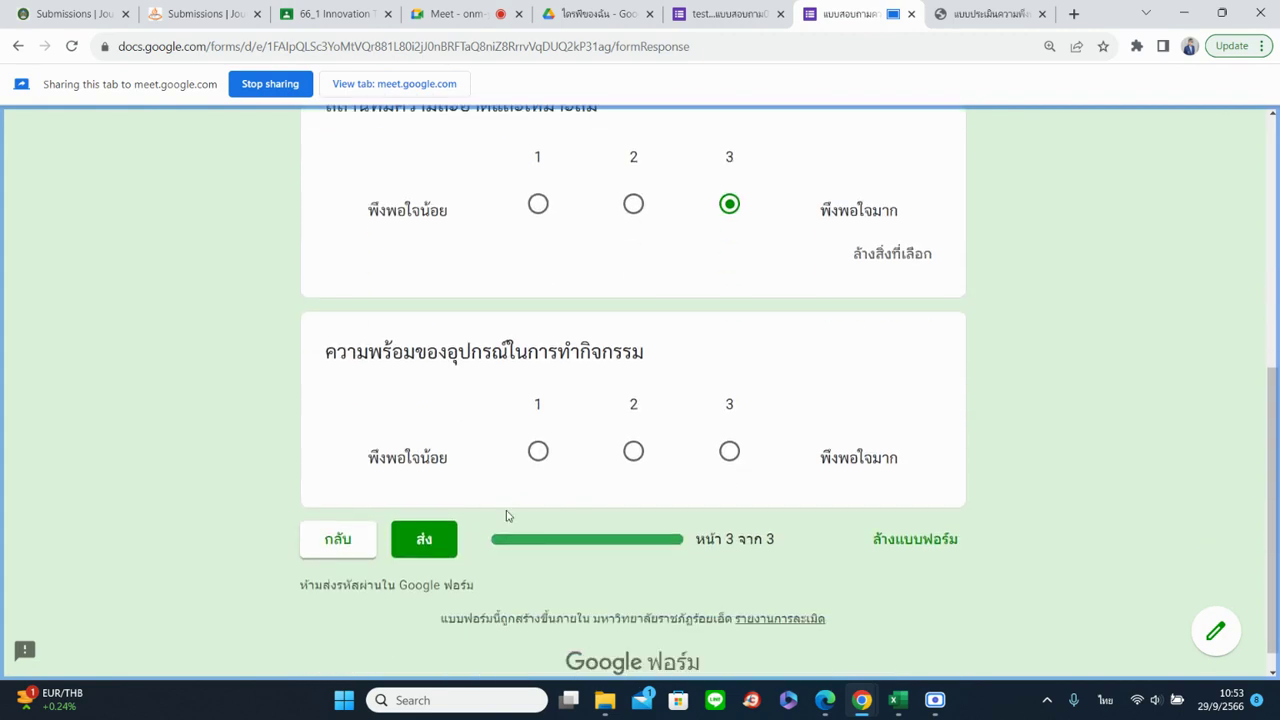
Answer the equipment-readiness question with 3 and return to the editor
{"action": "left_click", "coordinate": [538, 452]}
{"action": "left_click", "coordinate": [729, 452]}
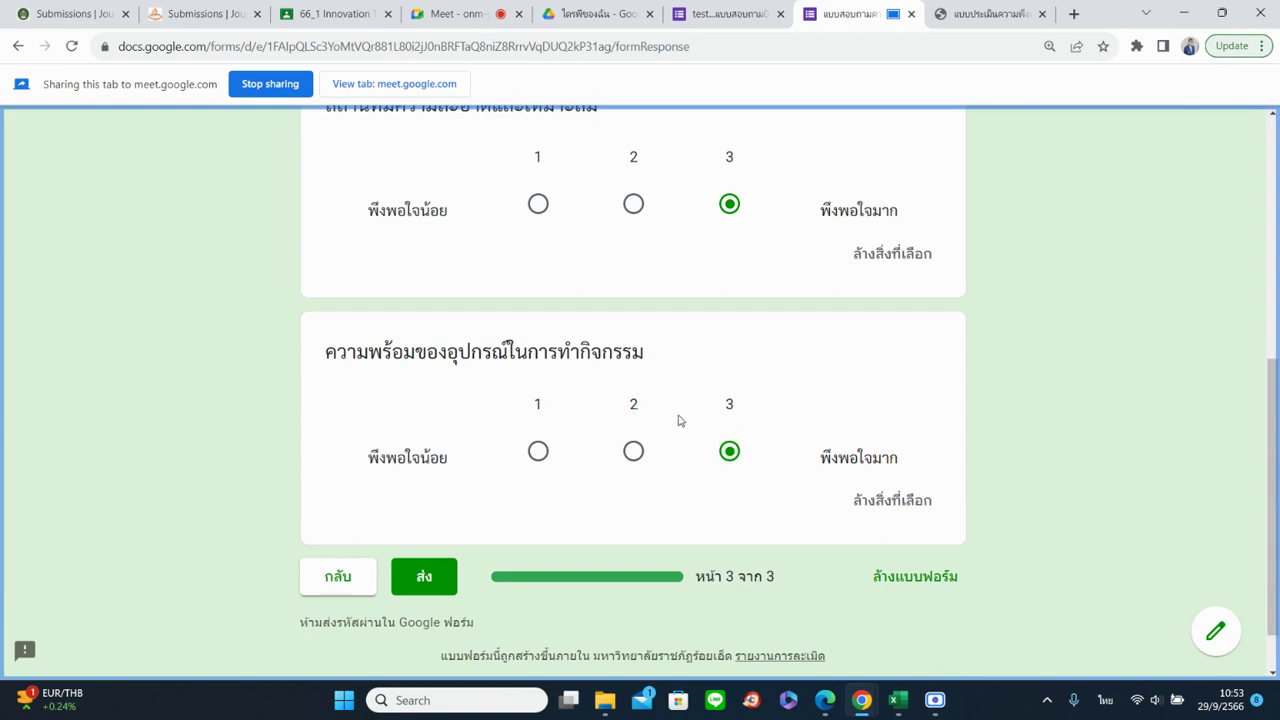
{"action": "scroll", "coordinate": [637, 543], "scroll_direction": "up", "scroll_amount": 2}
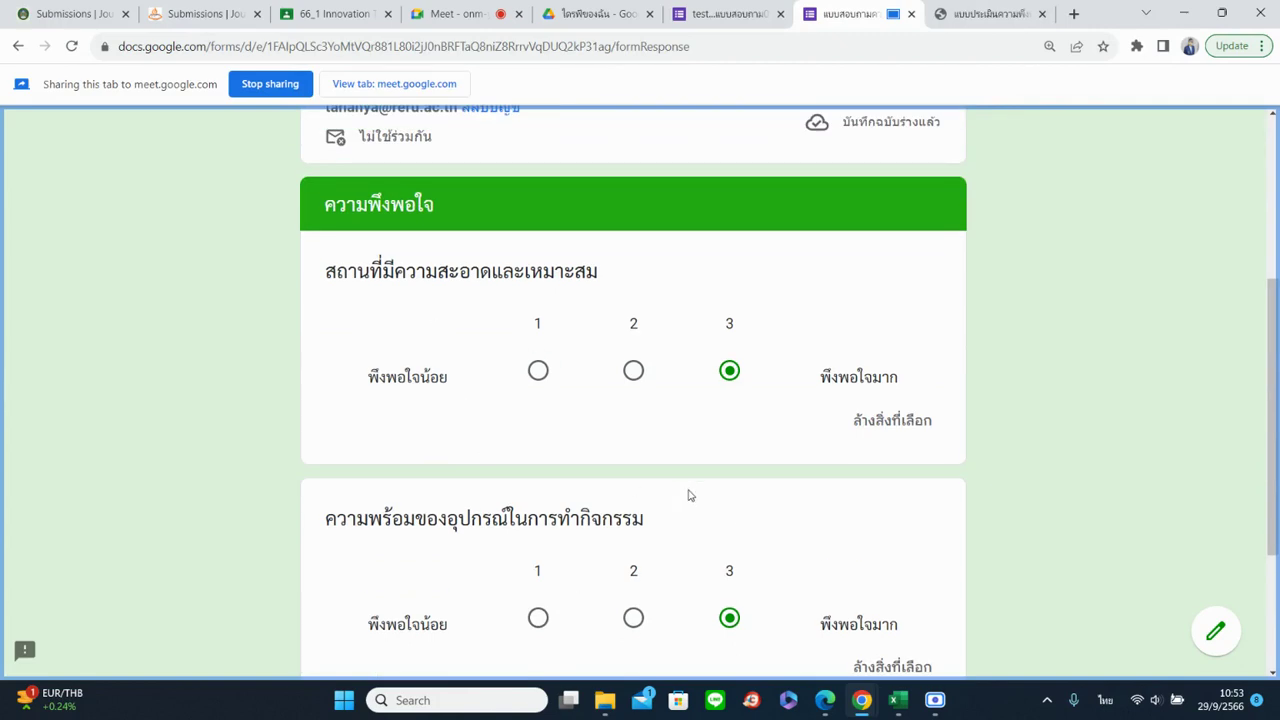
{"action": "left_click", "coordinate": [750, 14]}
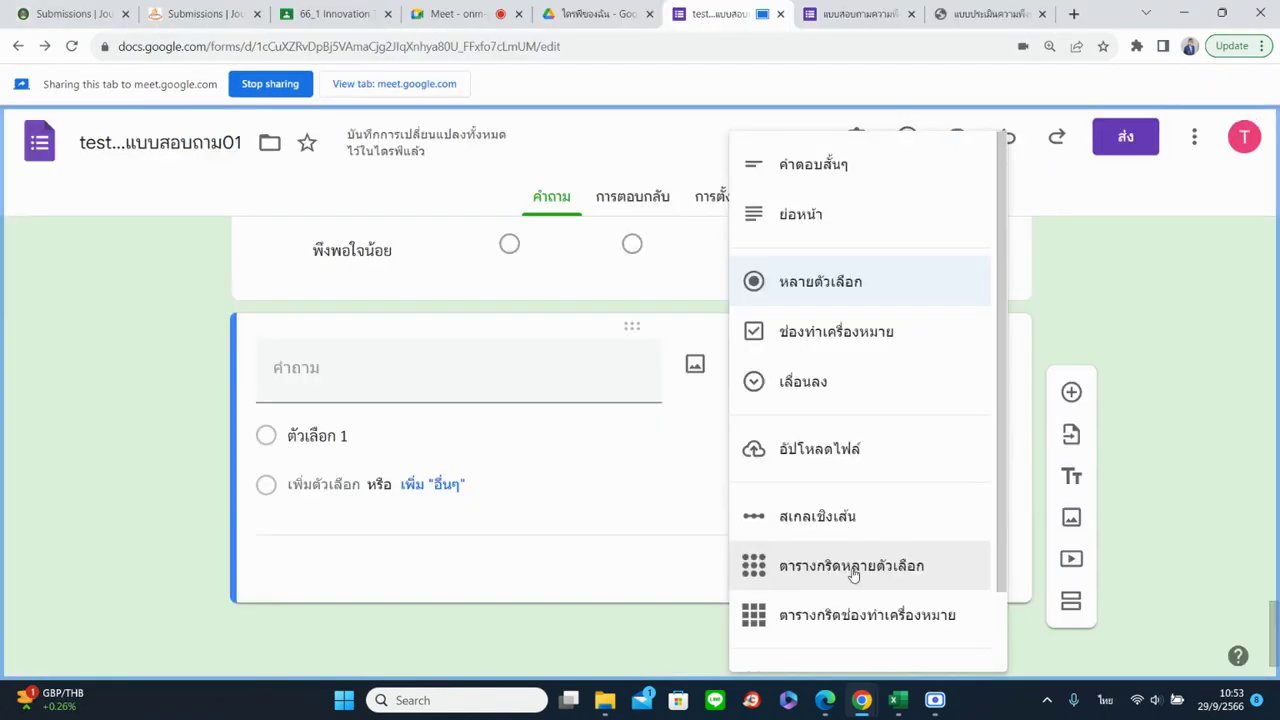
Set the new untitled question's type to ตารางกริดหลายตัวเลือก (Multiple choice grid)
{"action": "left_click", "coordinate": [853, 566]}
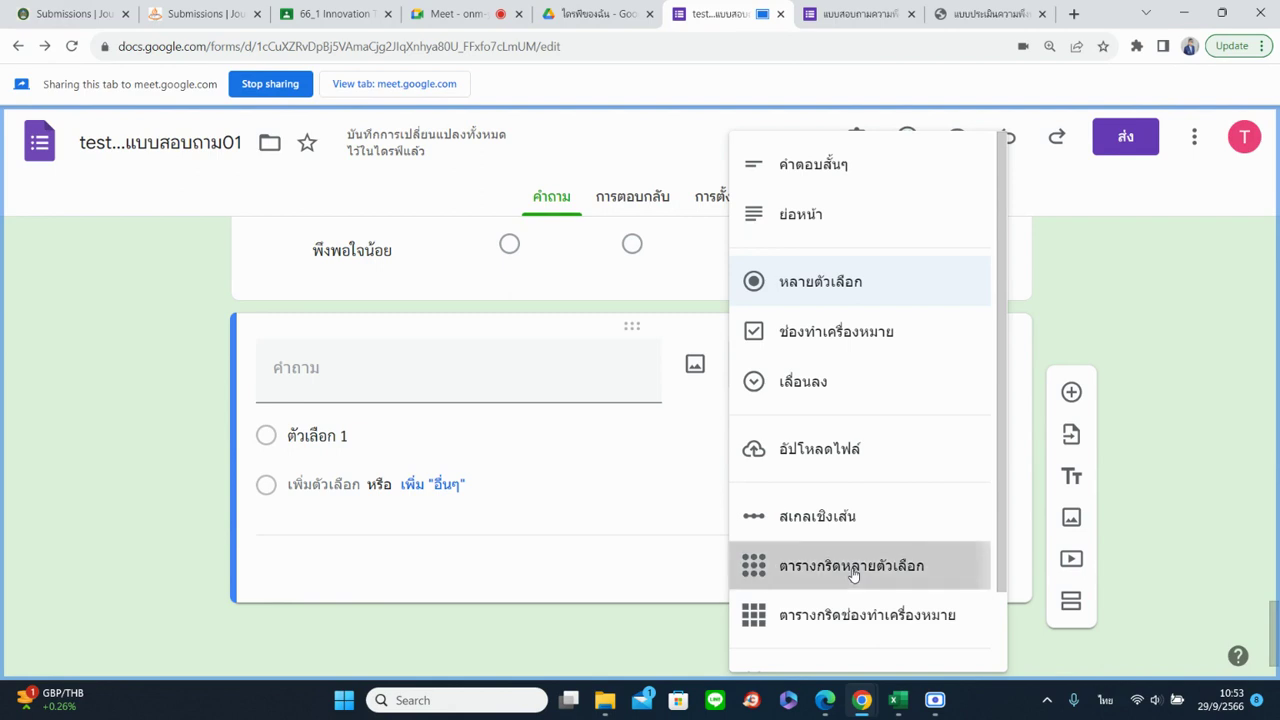
{"action": "left_click", "coordinate": [455, 13]}
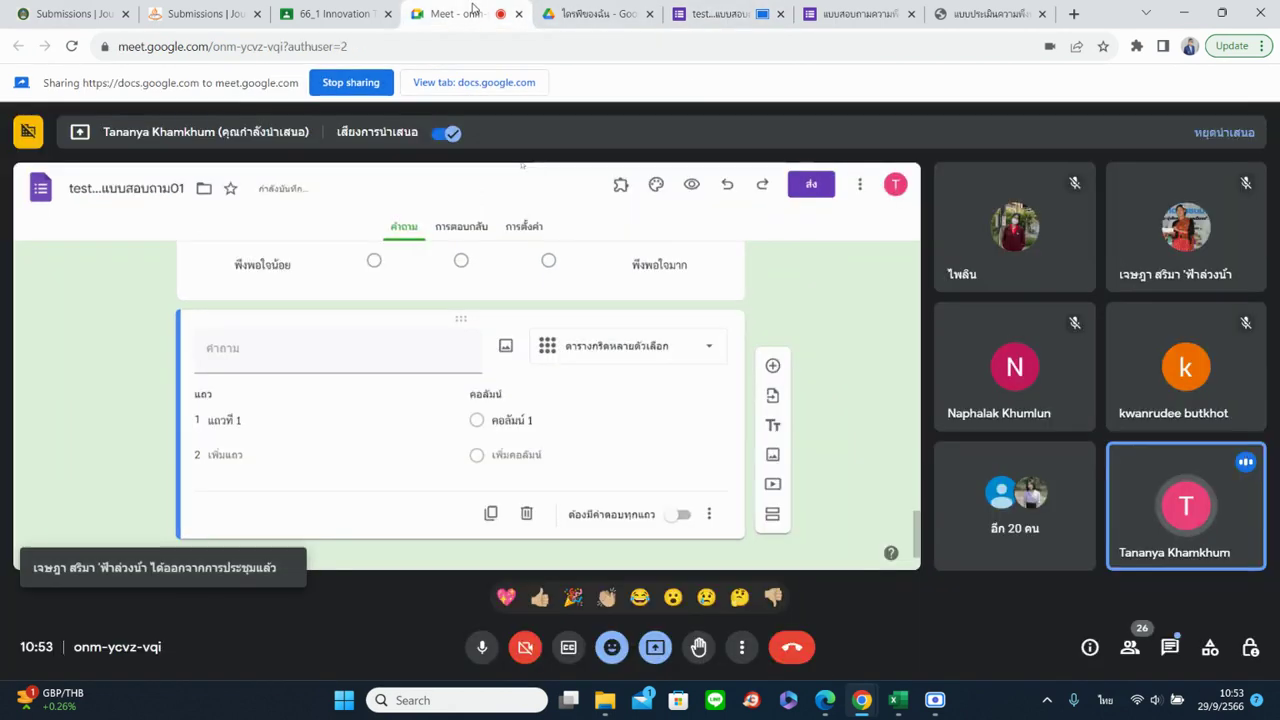
{"action": "left_click", "coordinate": [733, 10]}
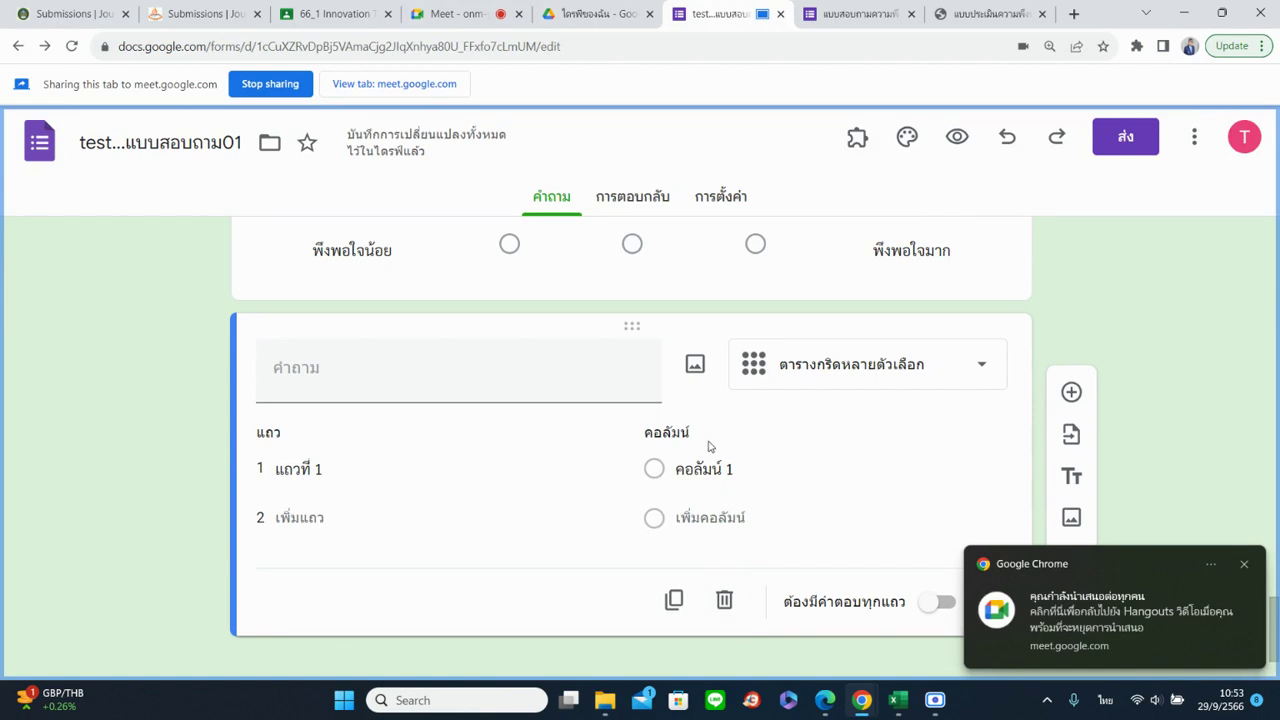
Share the PDF evaluation form tab and highlight its first two statement rows
{"action": "left_click", "coordinate": [990, 14]}
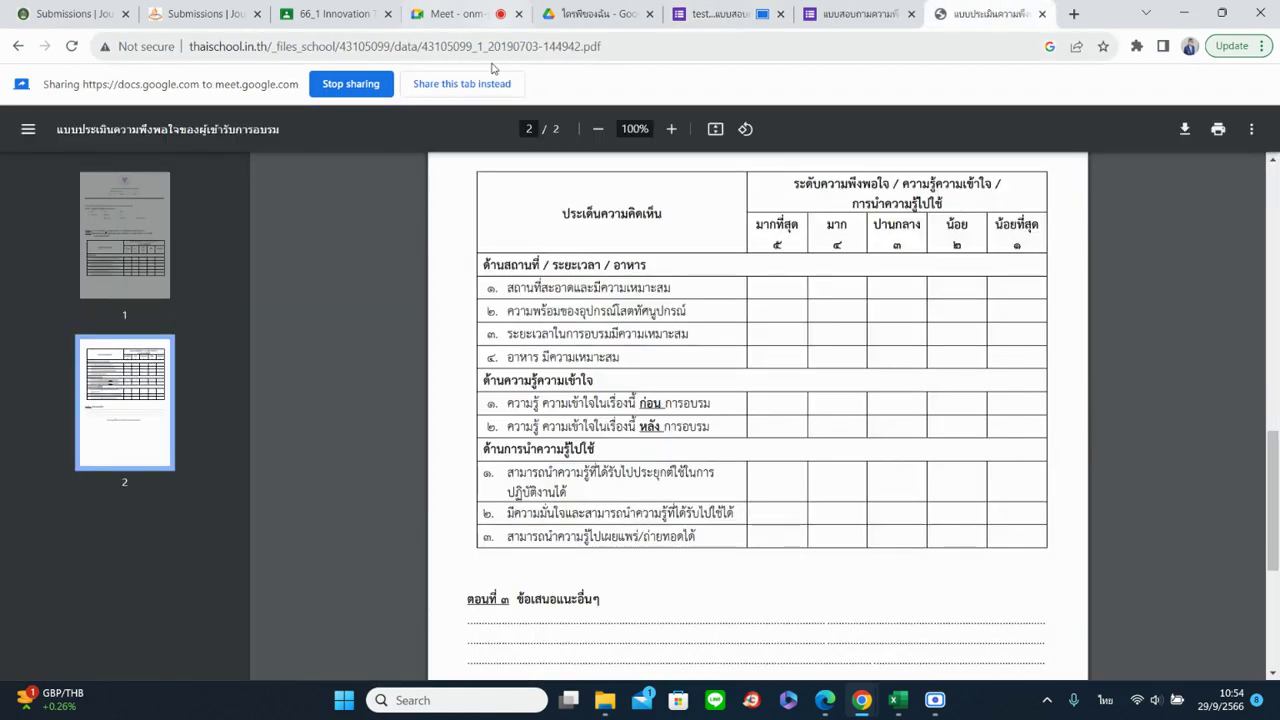
{"action": "left_click", "coordinate": [438, 84]}
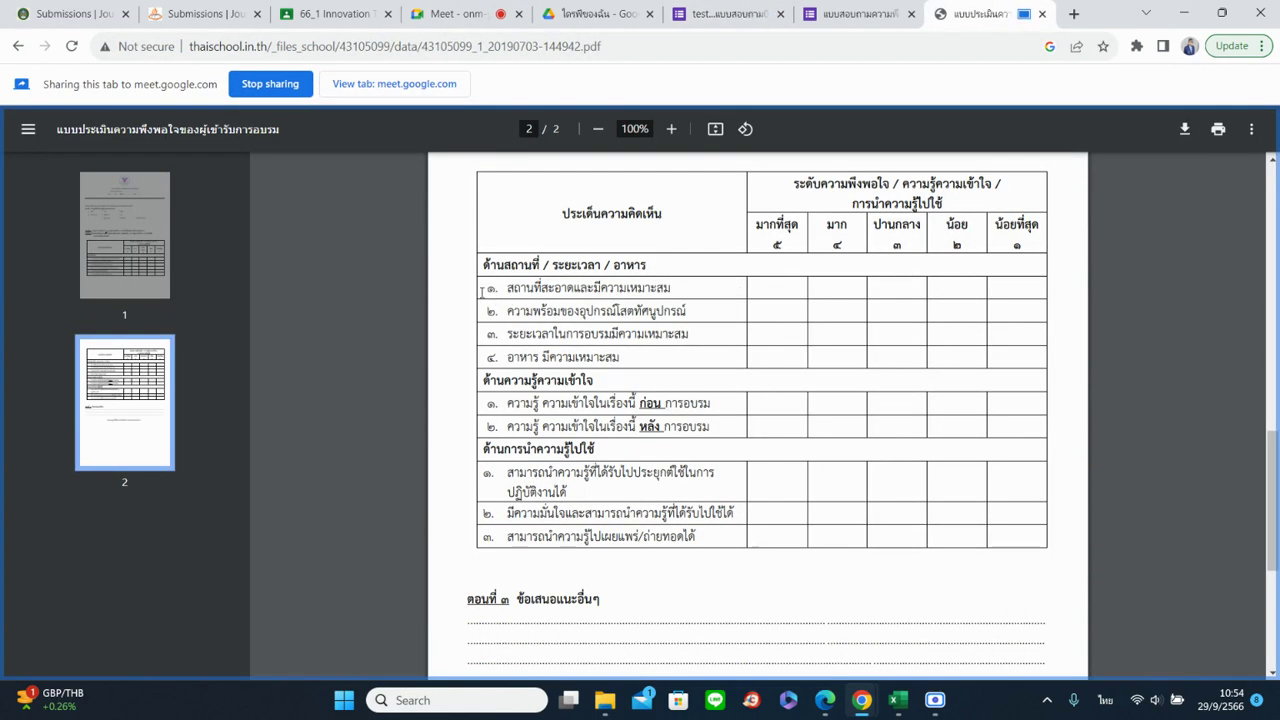
{"action": "left_click_drag", "start_coordinate": [483, 291], "coordinate": [669, 290]}
{"action": "left_click_drag", "start_coordinate": [483, 313], "coordinate": [554, 378]}
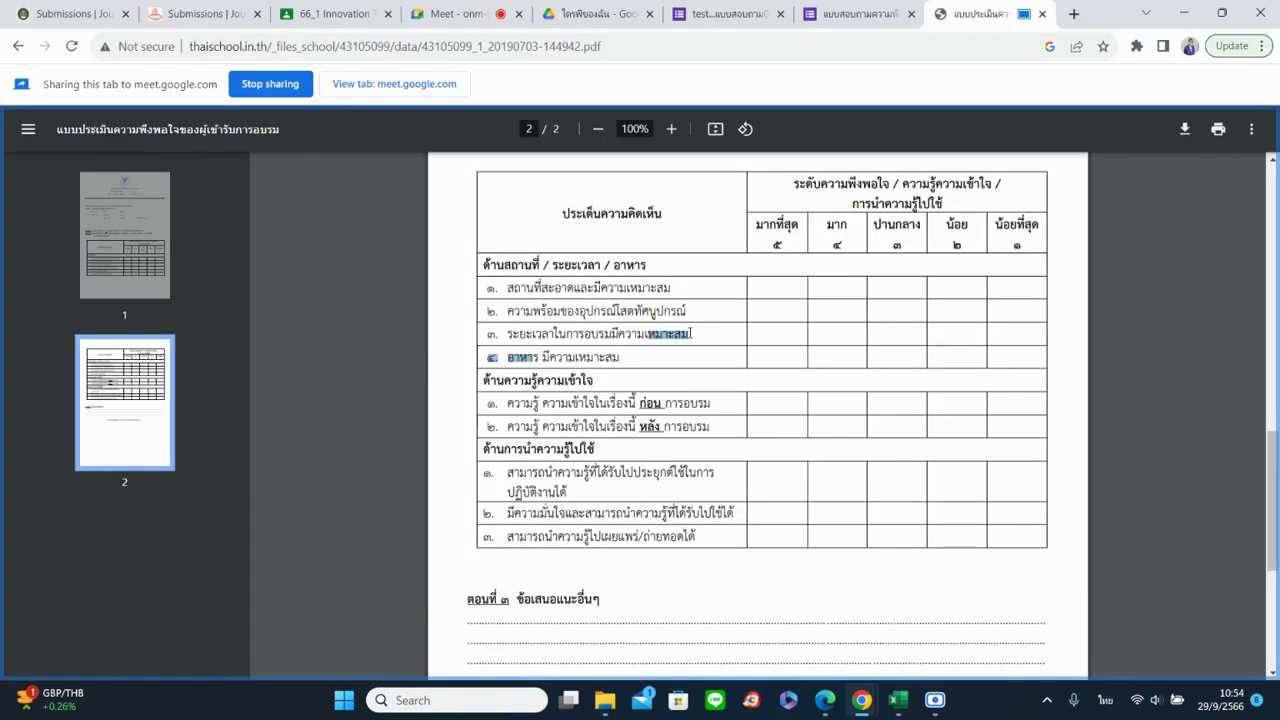
{"action": "left_click", "coordinate": [583, 322]}
Briefly share the form tab, then highlight the PDF table's three section headings
{"action": "left_click", "coordinate": [725, 14]}
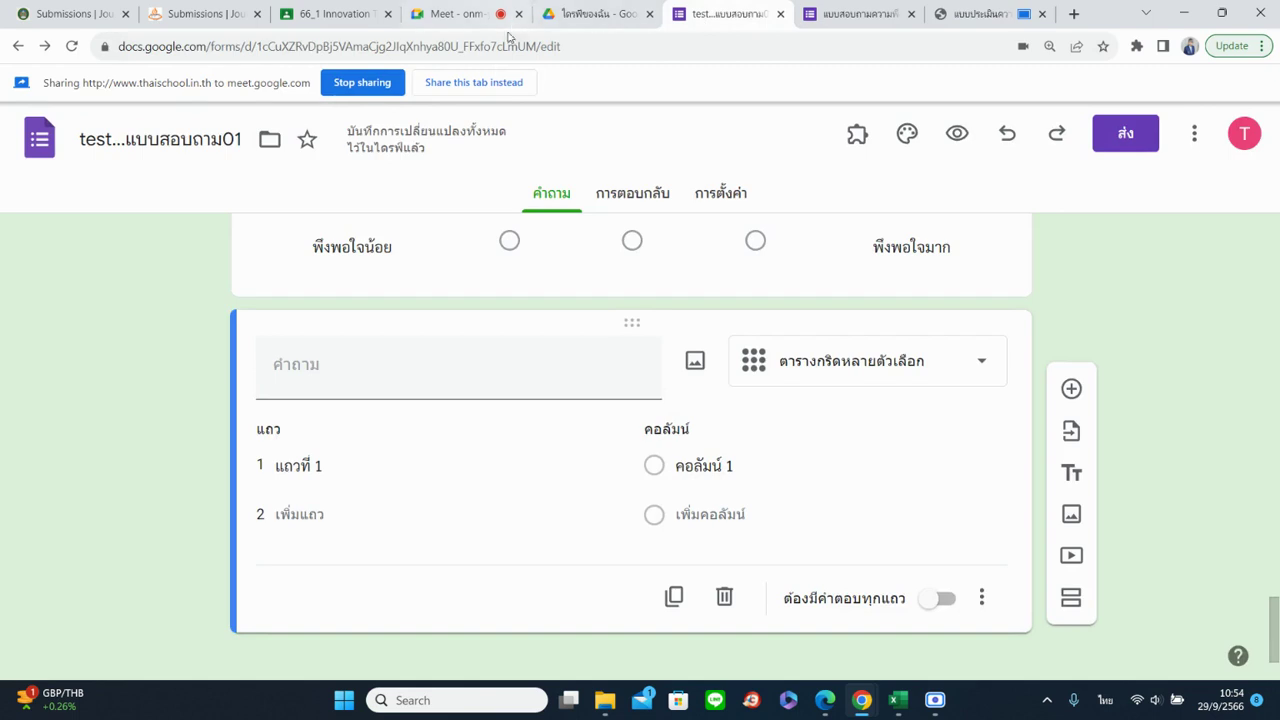
{"action": "left_click", "coordinate": [497, 82]}
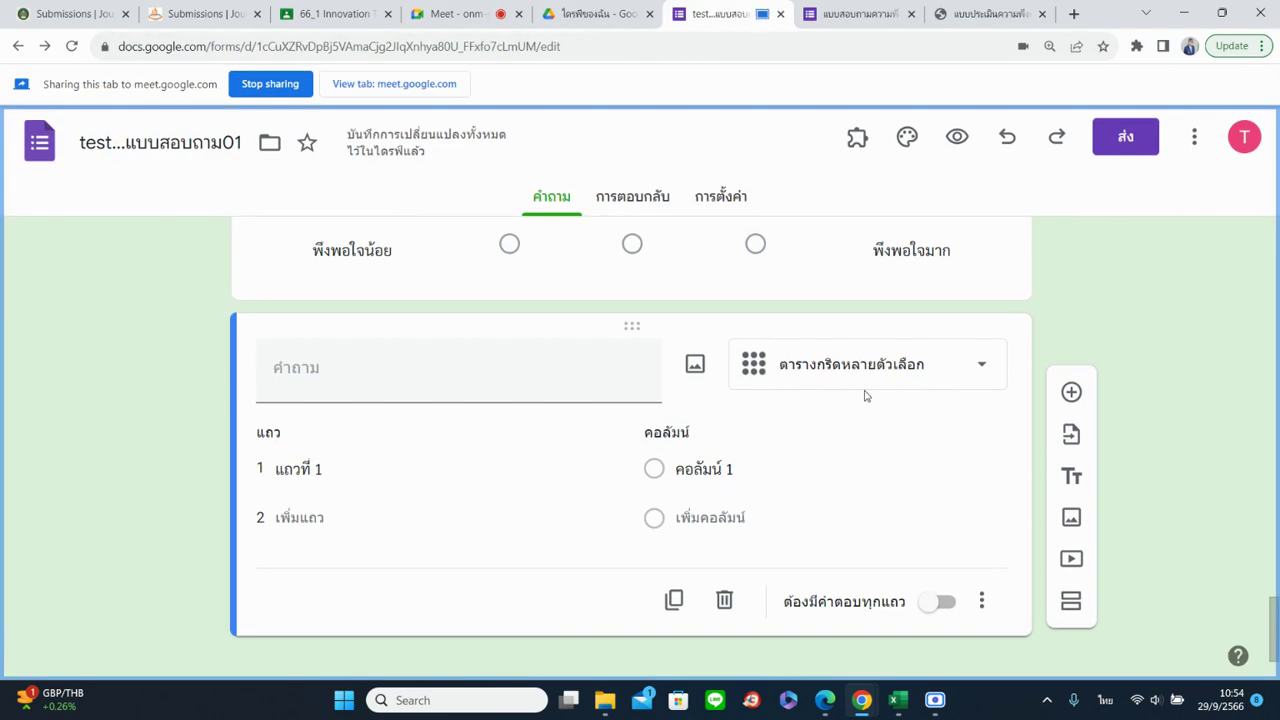
{"action": "left_click", "coordinate": [968, 12]}
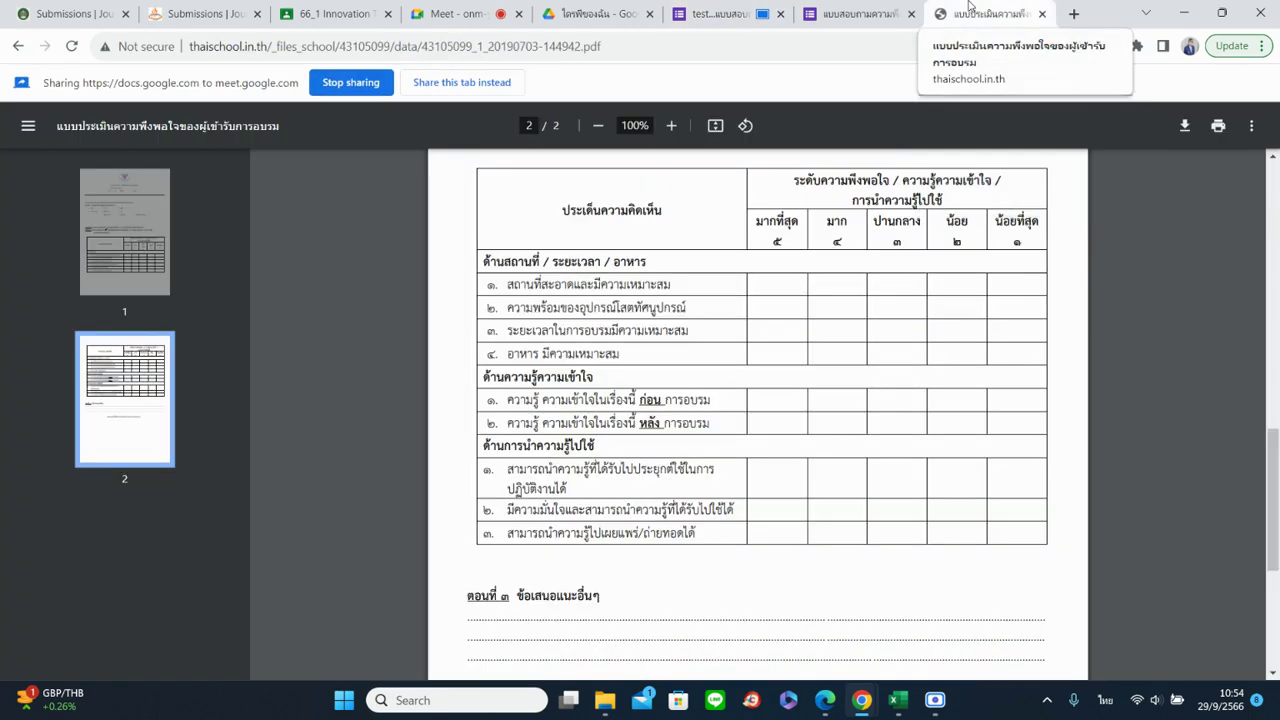
{"action": "left_click", "coordinate": [497, 80]}
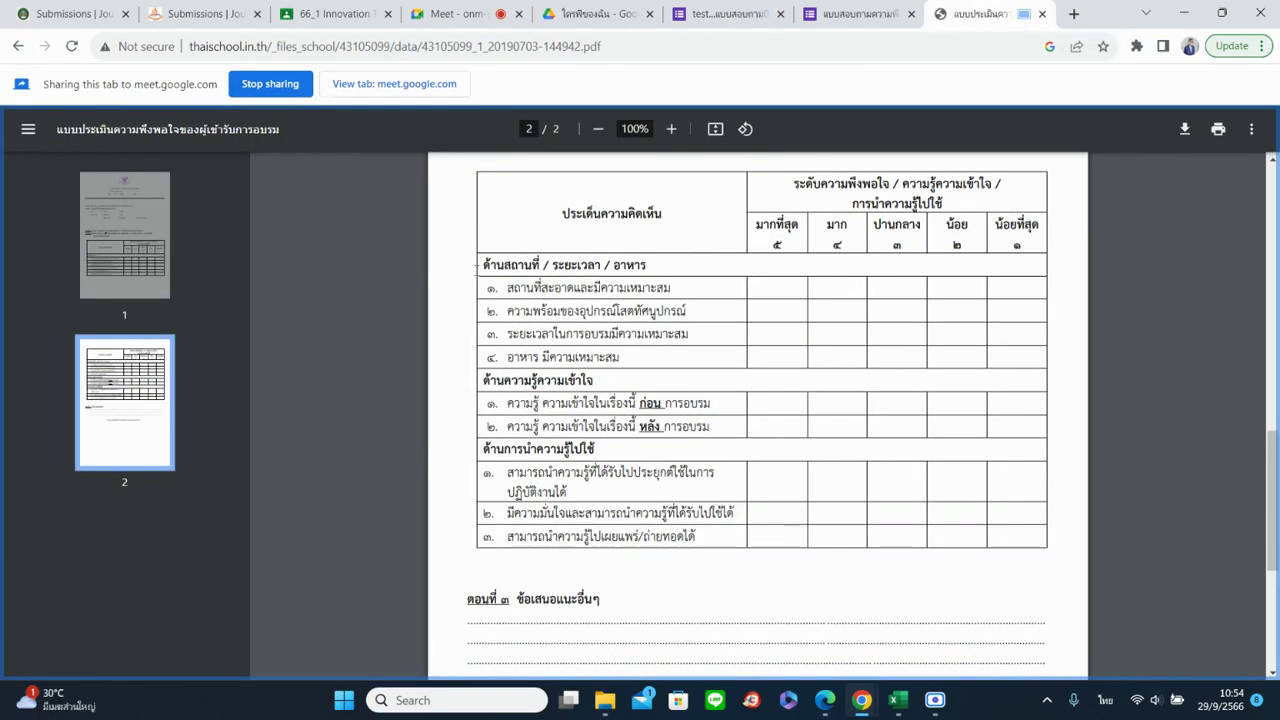
{"action": "left_click_drag", "start_coordinate": [481, 265], "coordinate": [657, 273]}
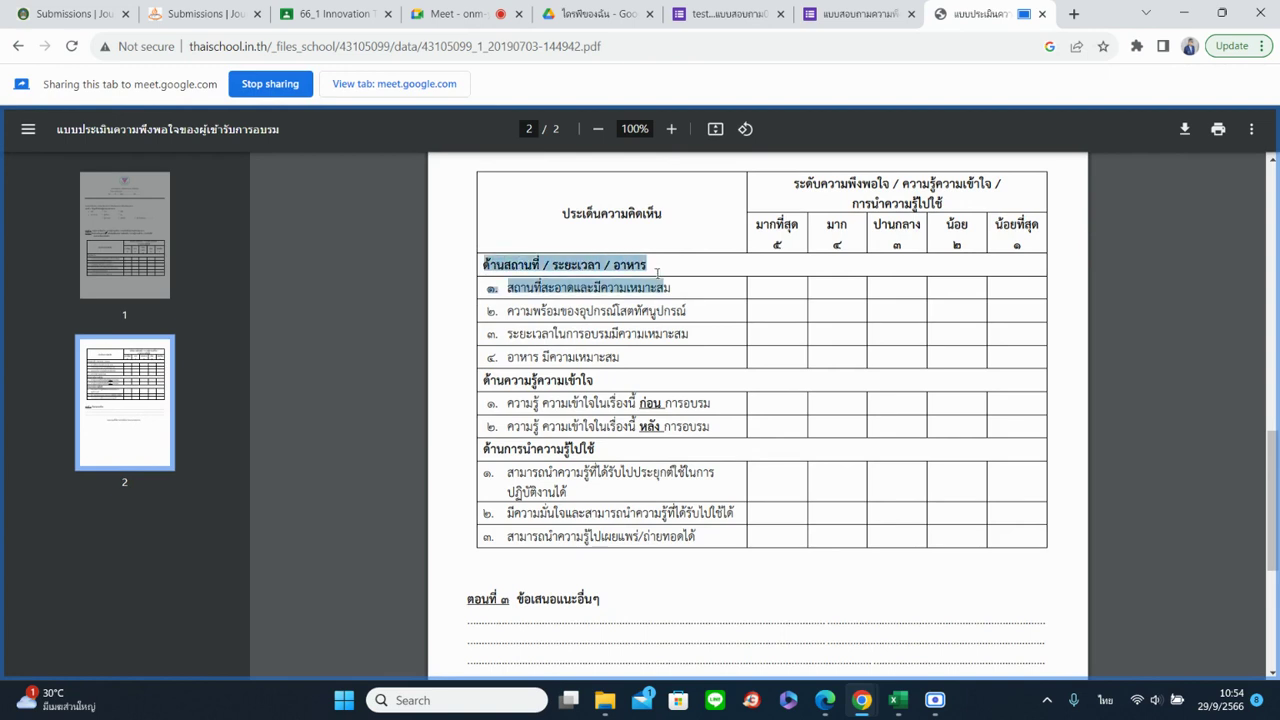
{"action": "left_click", "coordinate": [490, 357]}
{"action": "left_click_drag", "start_coordinate": [492, 380], "coordinate": [600, 381]}
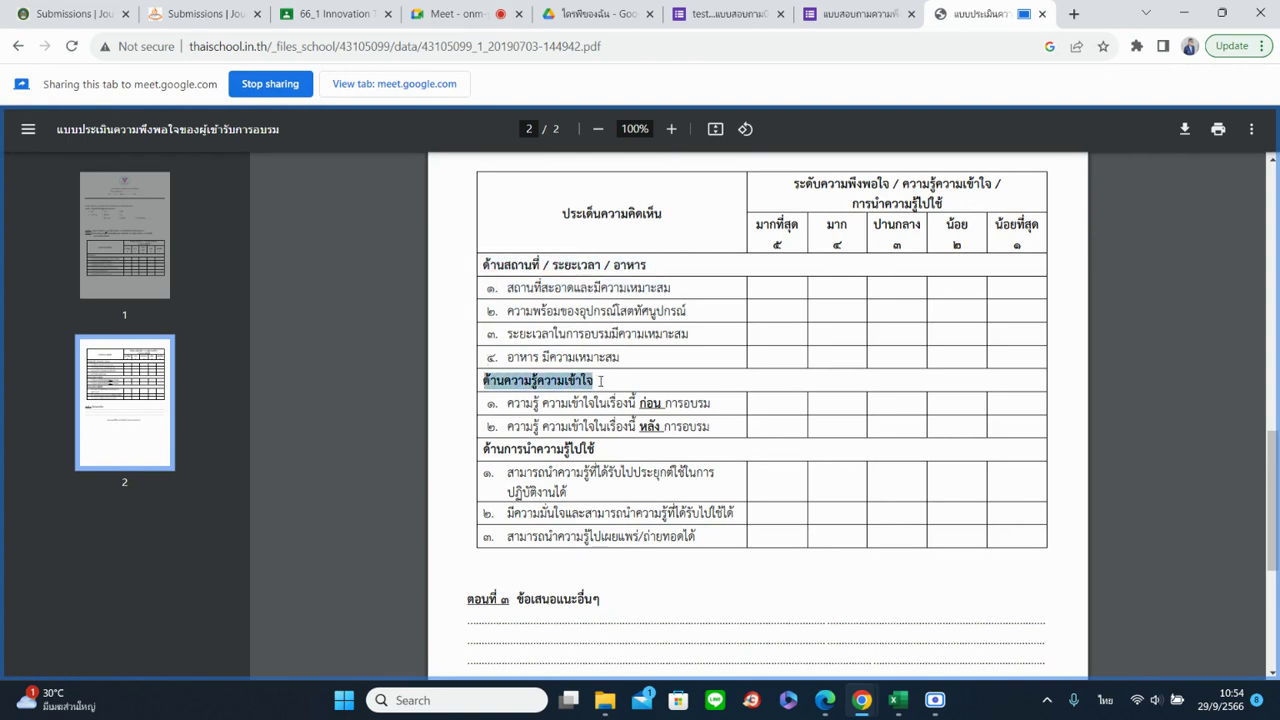
{"action": "left_click_drag", "start_coordinate": [485, 450], "coordinate": [612, 455]}
{"action": "left_click", "coordinate": [625, 557]}
Re-highlight the ด้านความรู้ความเข้าใจ and ด้านการนำความรู้ไปใช้ headings while comparing with the form
{"action": "left_click", "coordinate": [720, 14]}
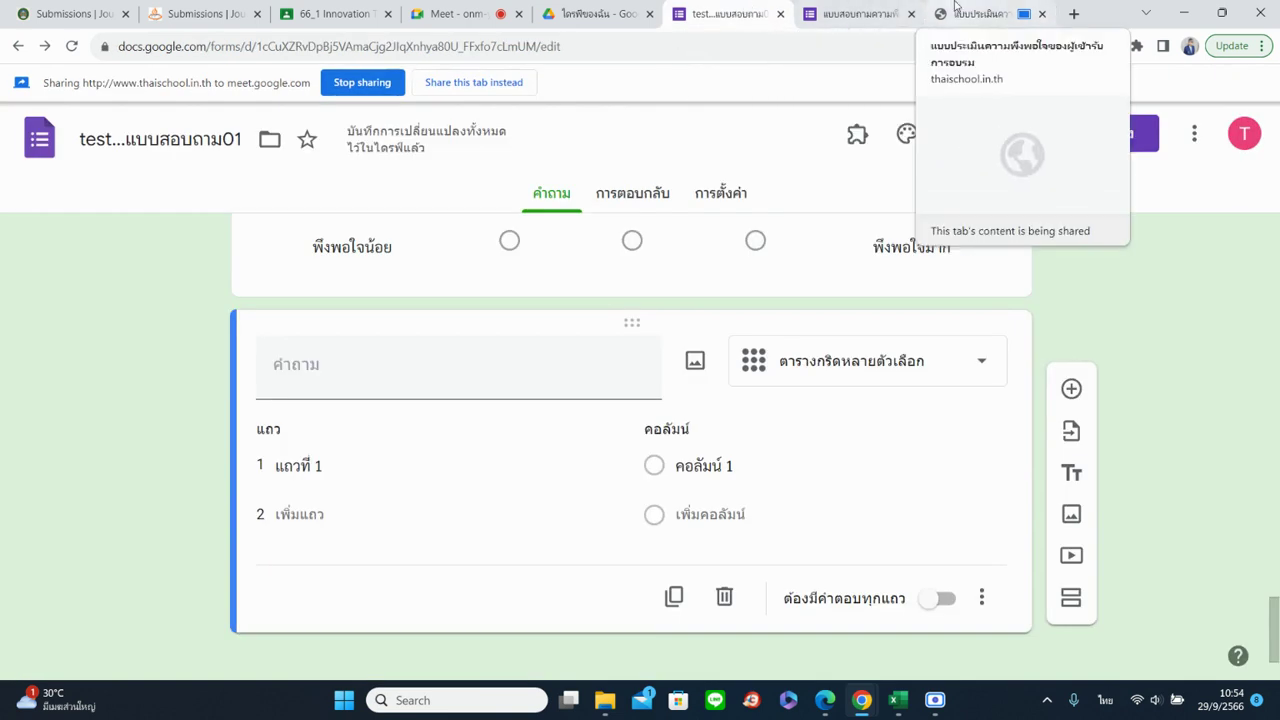
{"action": "left_click", "coordinate": [955, 10]}
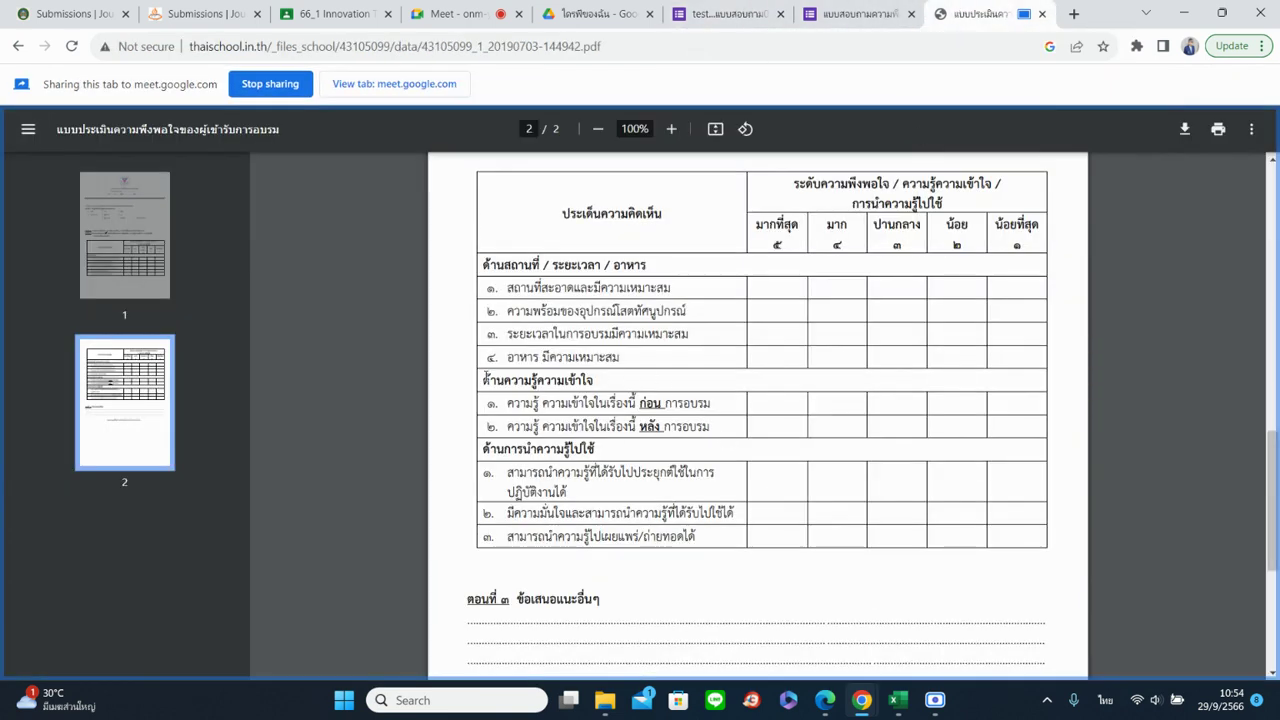
{"action": "left_click_drag", "start_coordinate": [484, 380], "coordinate": [599, 385]}
{"action": "left_click_drag", "start_coordinate": [484, 450], "coordinate": [607, 455]}
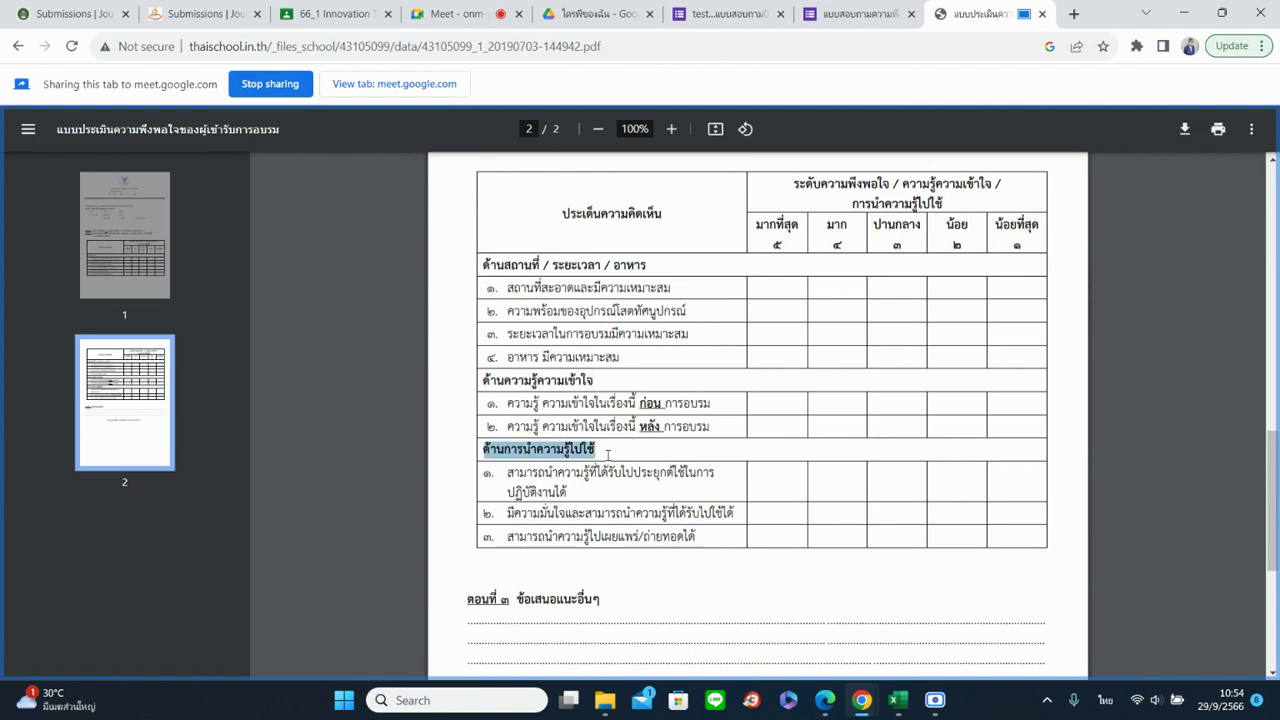
{"action": "left_click", "coordinate": [696, 20]}
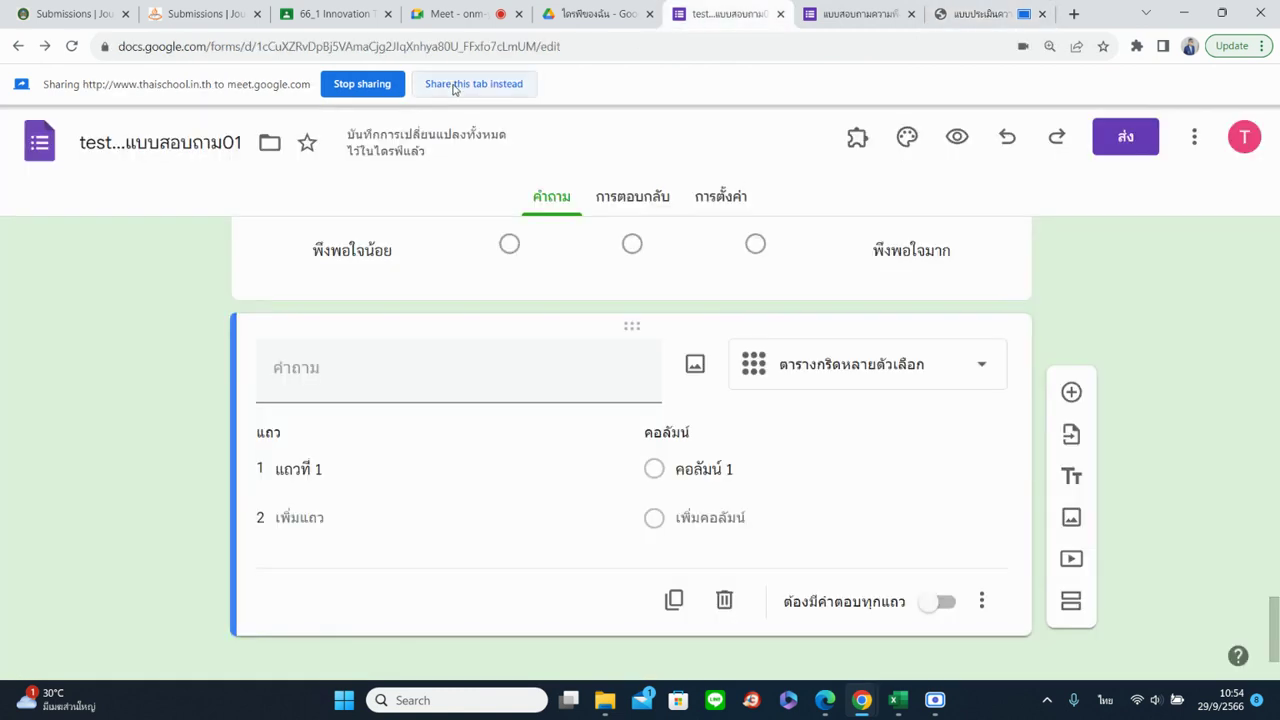
{"action": "left_click", "coordinate": [962, 8]}
{"action": "left_click", "coordinate": [635, 417]}
{"action": "left_click_drag", "start_coordinate": [484, 380], "coordinate": [597, 381]}
{"action": "left_click_drag", "start_coordinate": [484, 449], "coordinate": [609, 447]}
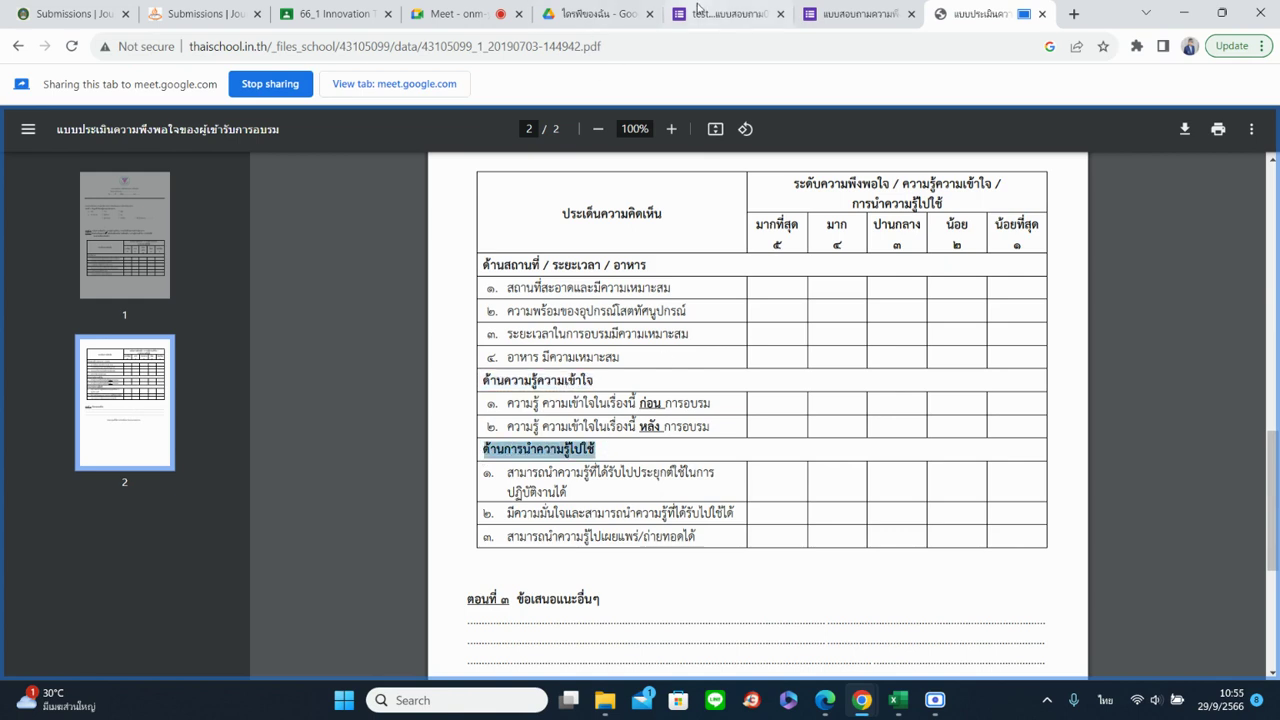
Share the survey form tab and keep the question as a multiple-choice grid
{"action": "left_click", "coordinate": [700, 13]}
{"action": "left_click", "coordinate": [450, 84]}
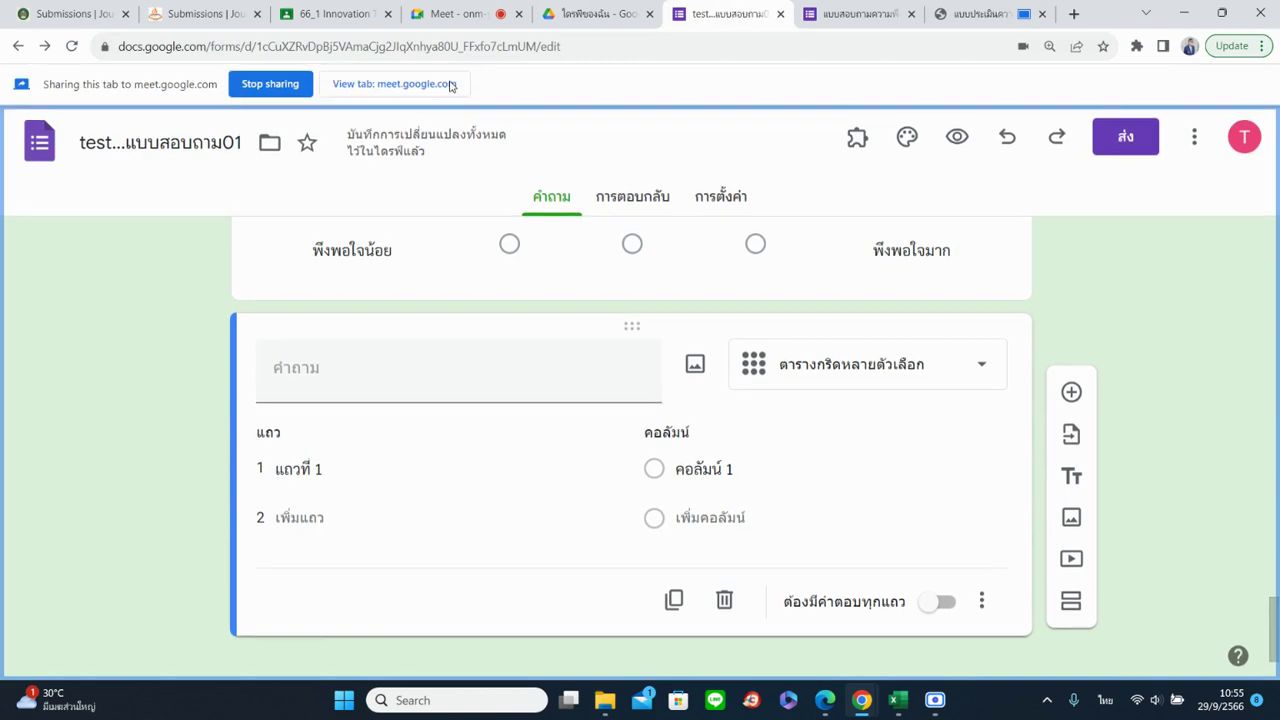
{"action": "left_click", "coordinate": [910, 362]}
{"action": "left_click", "coordinate": [860, 469]}
Title the grid question ด้านความรู้ความเข้าใจ and enter columns 5, 4, 3, 2 and 1
{"action": "left_click", "coordinate": [437, 362]}
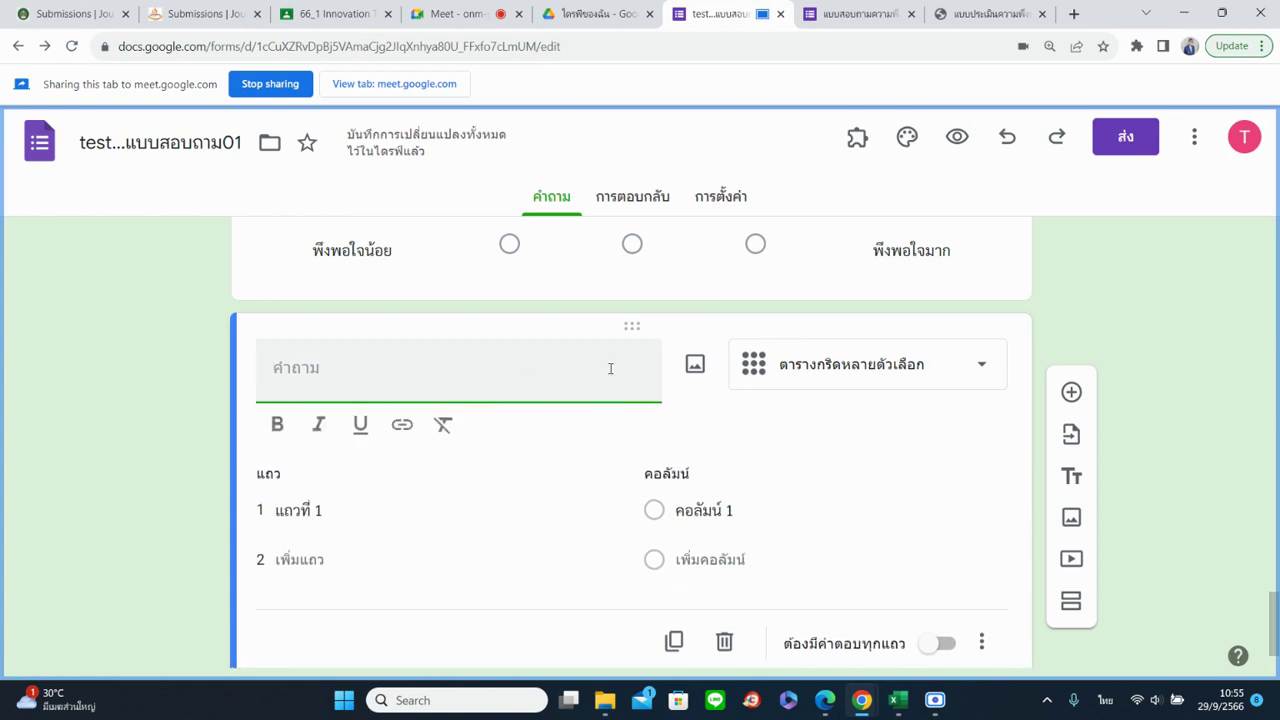
{"action": "type", "text": "ด้าน"}
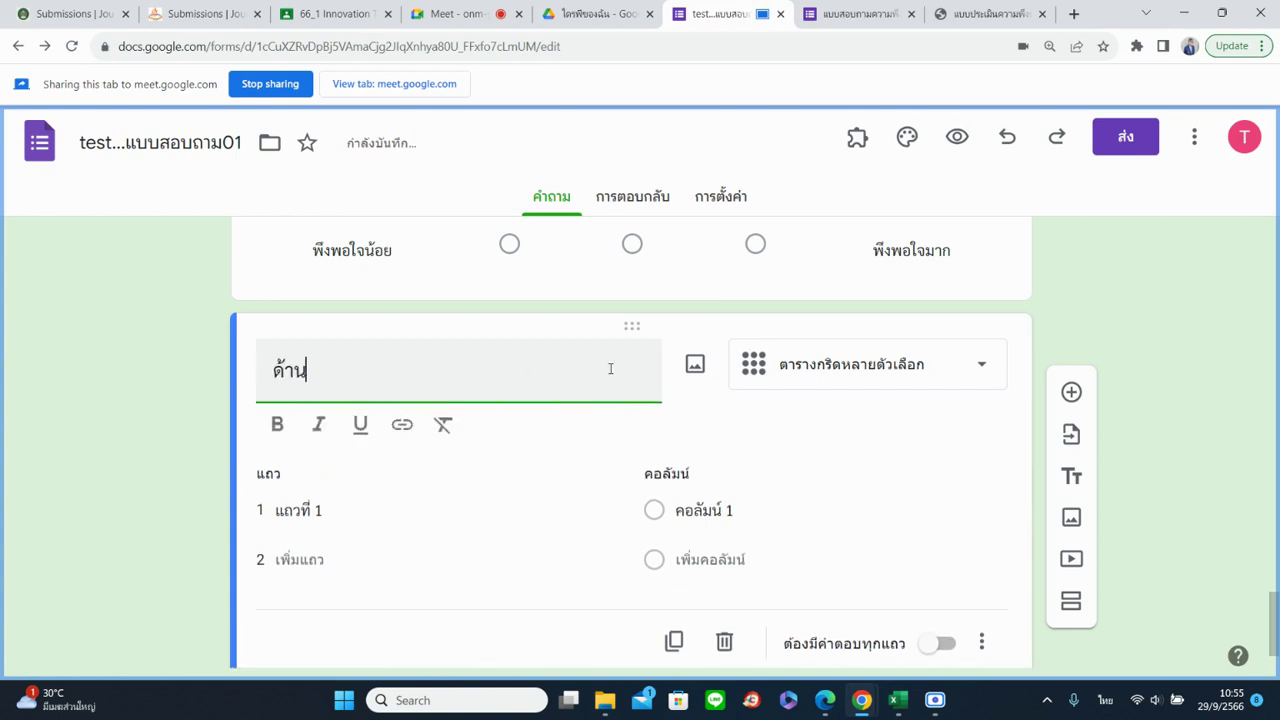
{"action": "type", "text": "ความรู้ความเข้าใจ"}
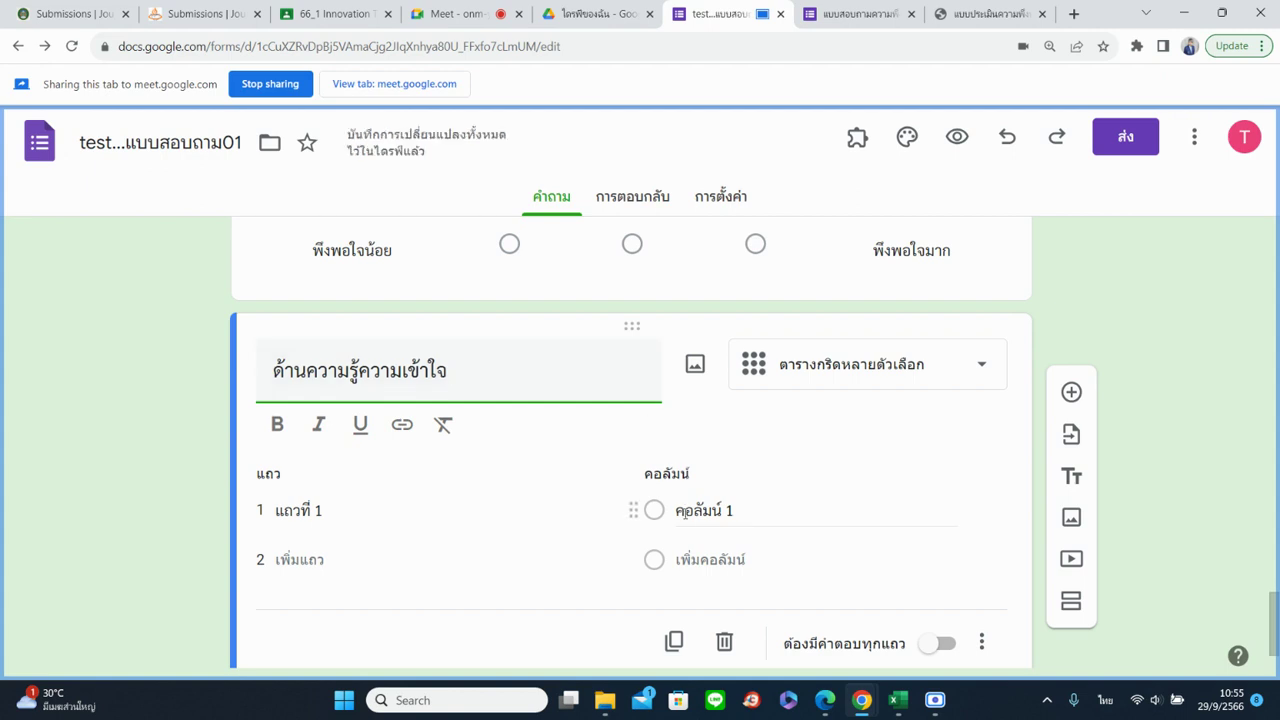
{"action": "left_click", "coordinate": [720, 510]}
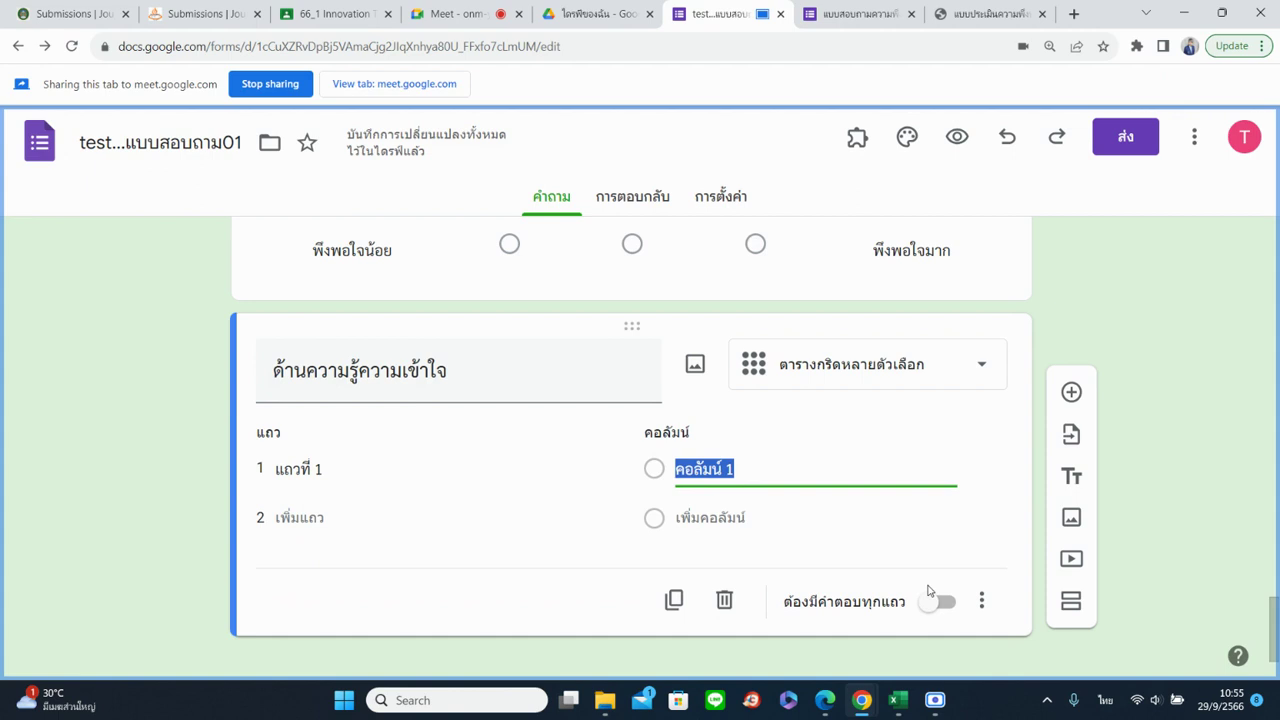
{"action": "type", "text": "5"}
{"action": "key", "text": "Return"}
{"action": "type", "text": "4"}
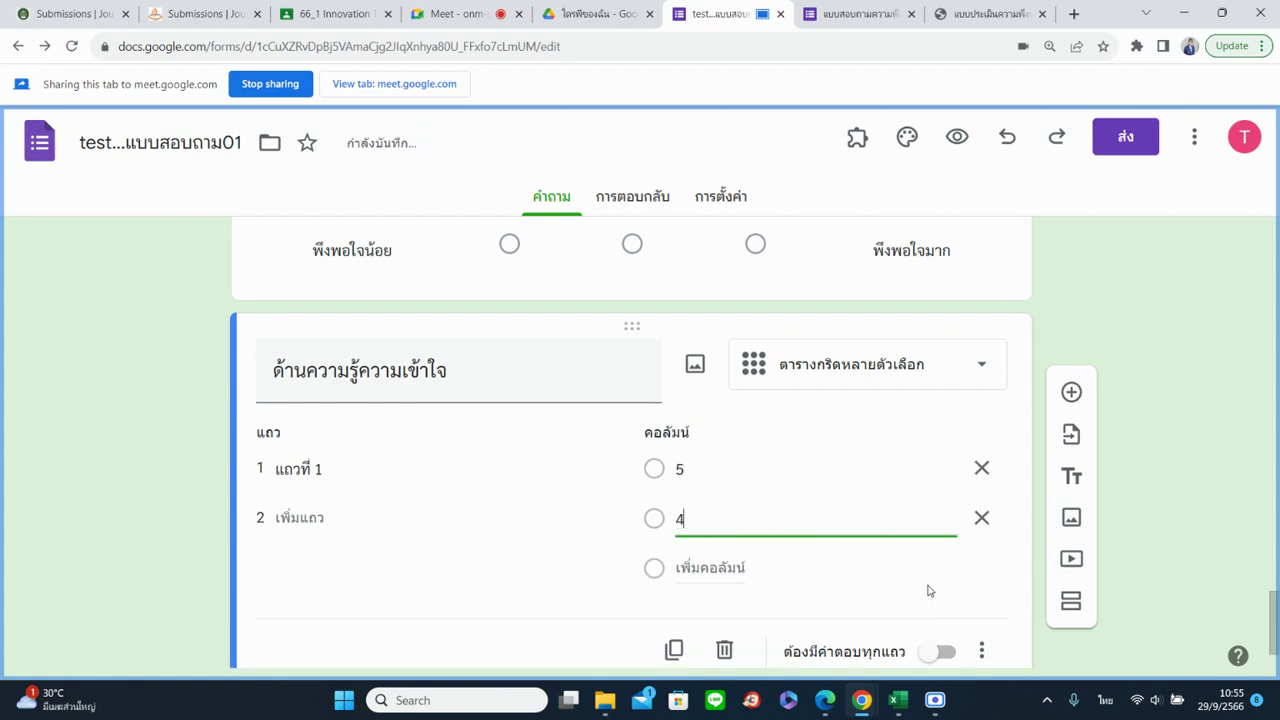
{"action": "key", "text": "Return"}
{"action": "type", "text": "3"}
{"action": "key", "text": "Return"}
{"action": "type", "text": "2"}
{"action": "key", "text": "Return"}
{"action": "type", "text": "1"}
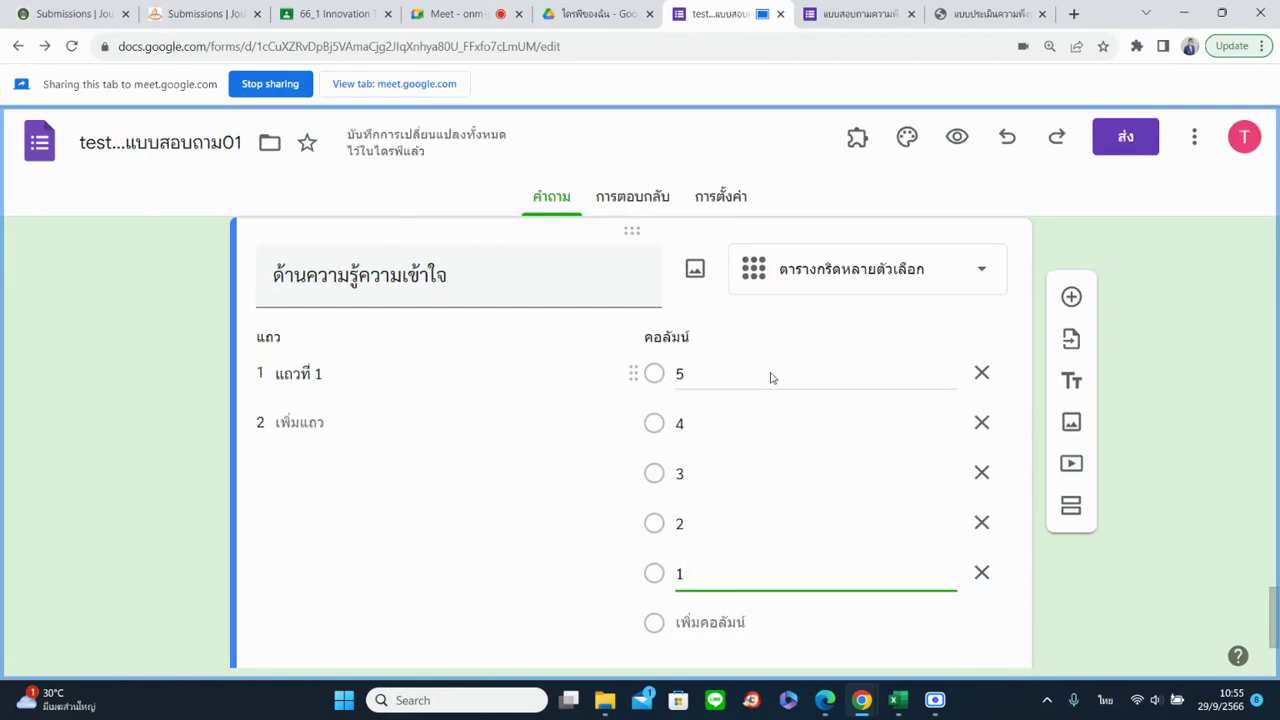
{"action": "scroll", "coordinate": [800, 410], "scroll_direction": "down", "scroll_amount": 1}
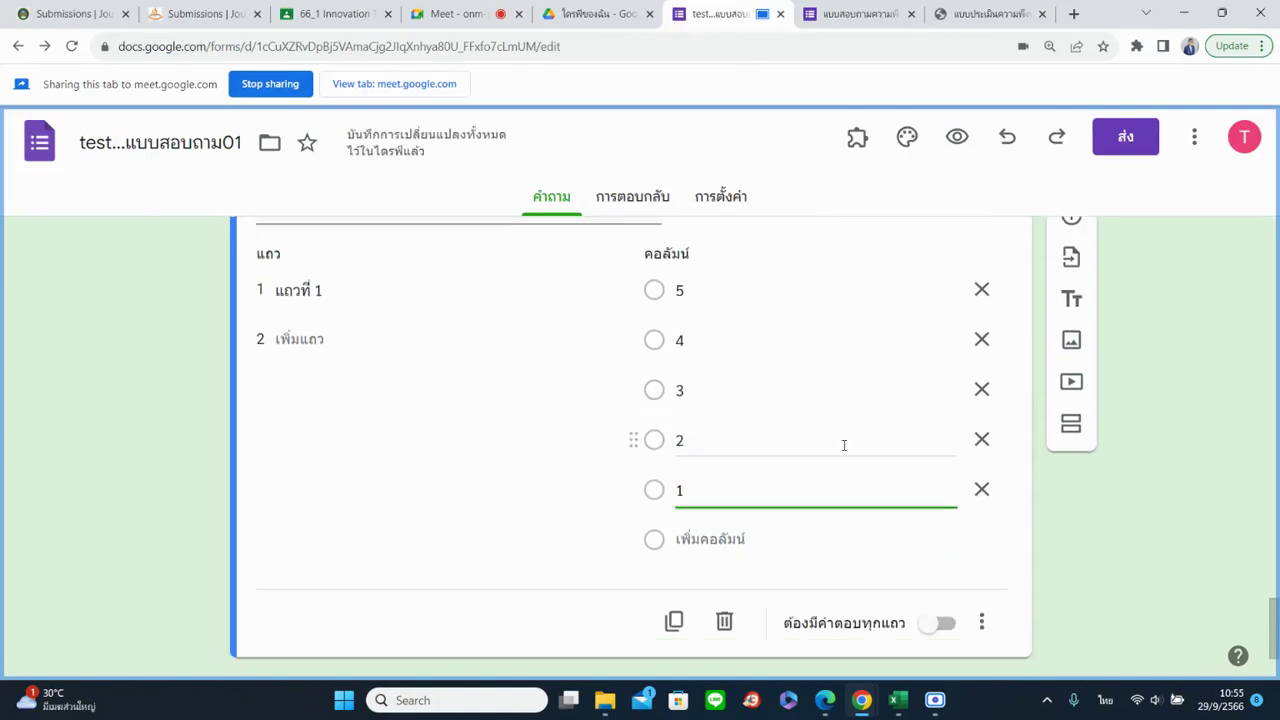
Add the description ระดับความพึงพอใจ to the grid and delete columns 5 and 4
{"action": "left_click", "coordinate": [984, 622]}
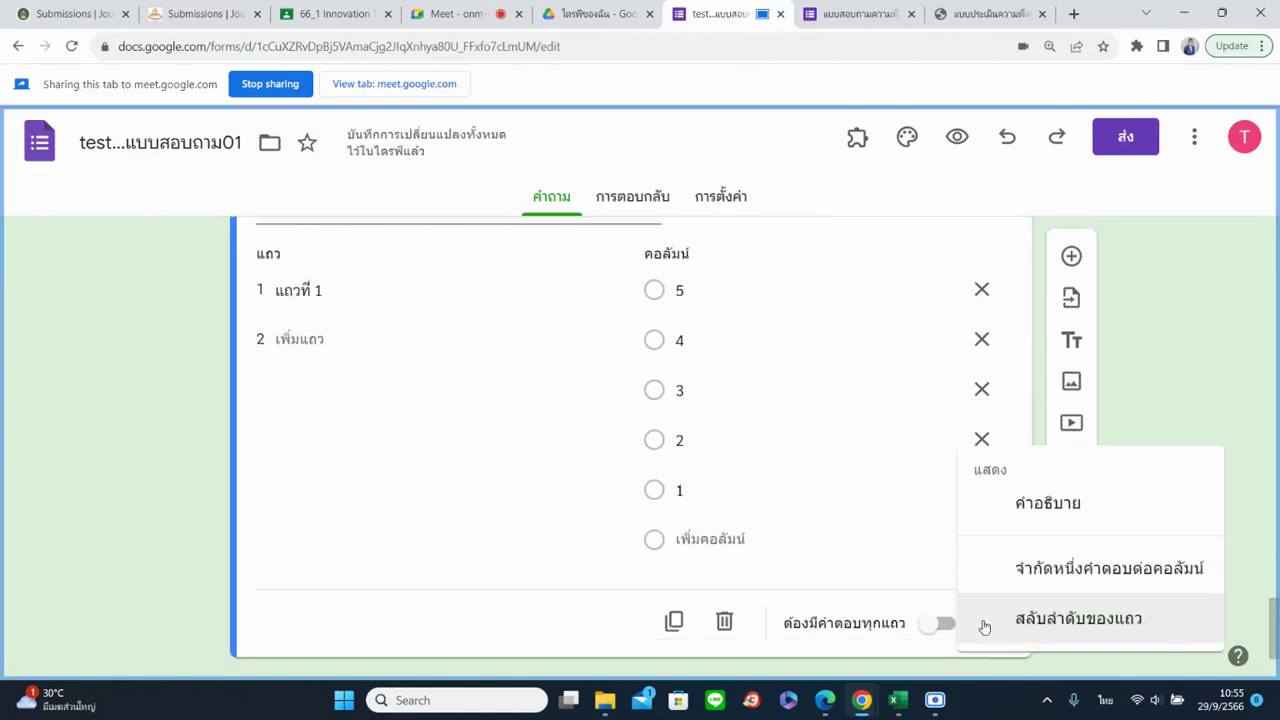
{"action": "left_click", "coordinate": [1006, 508]}
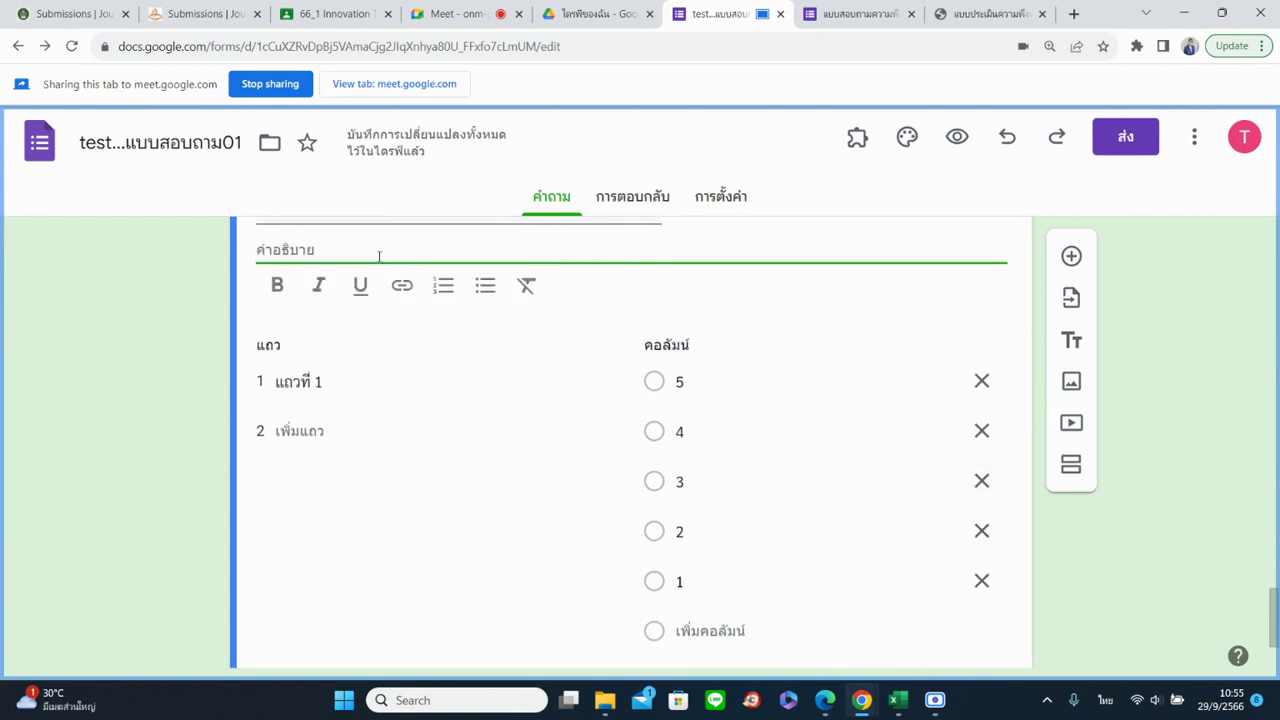
{"action": "type", "text": "ระดับค"}
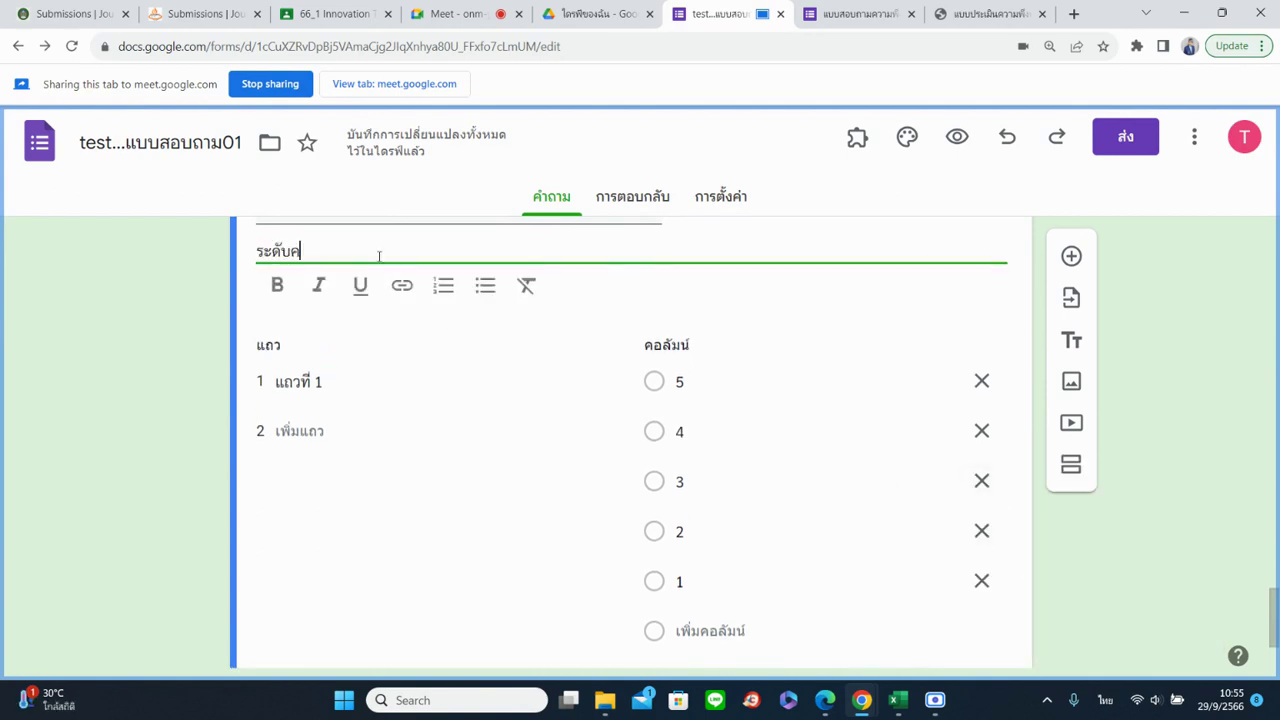
{"action": "type", "text": "วามพึงพอใจ"}
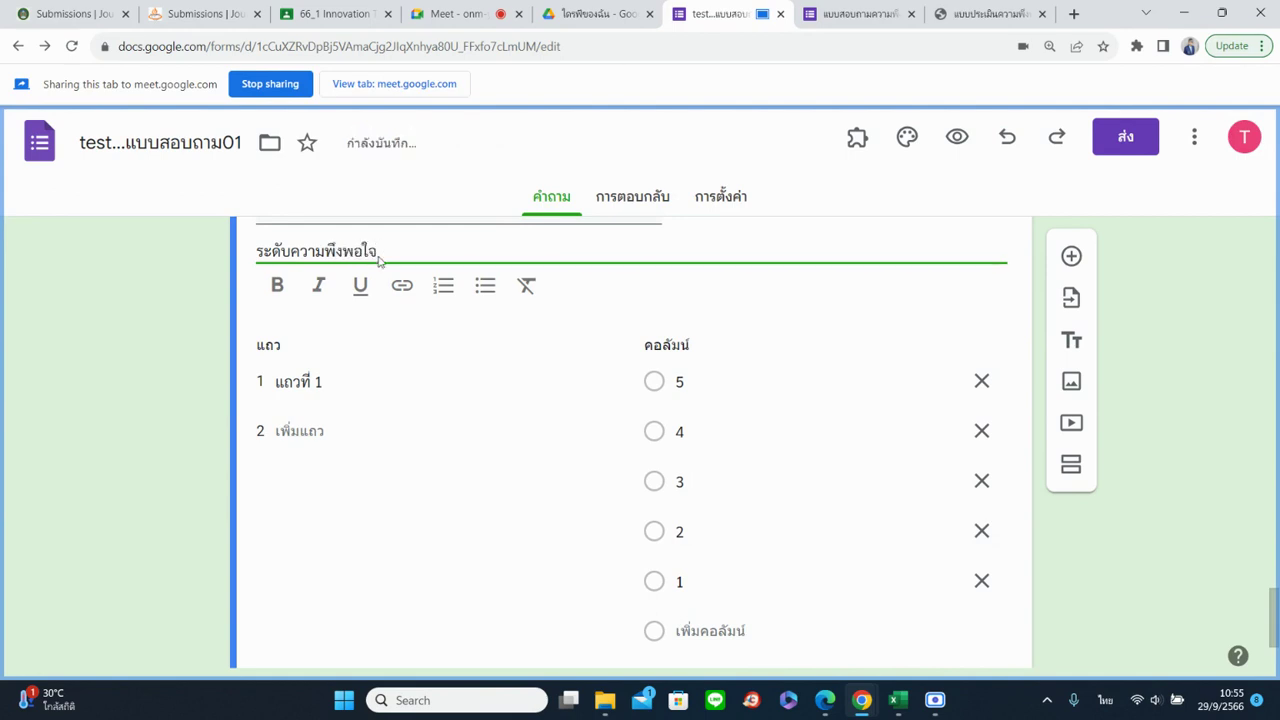
{"action": "left_click", "coordinate": [982, 384]}
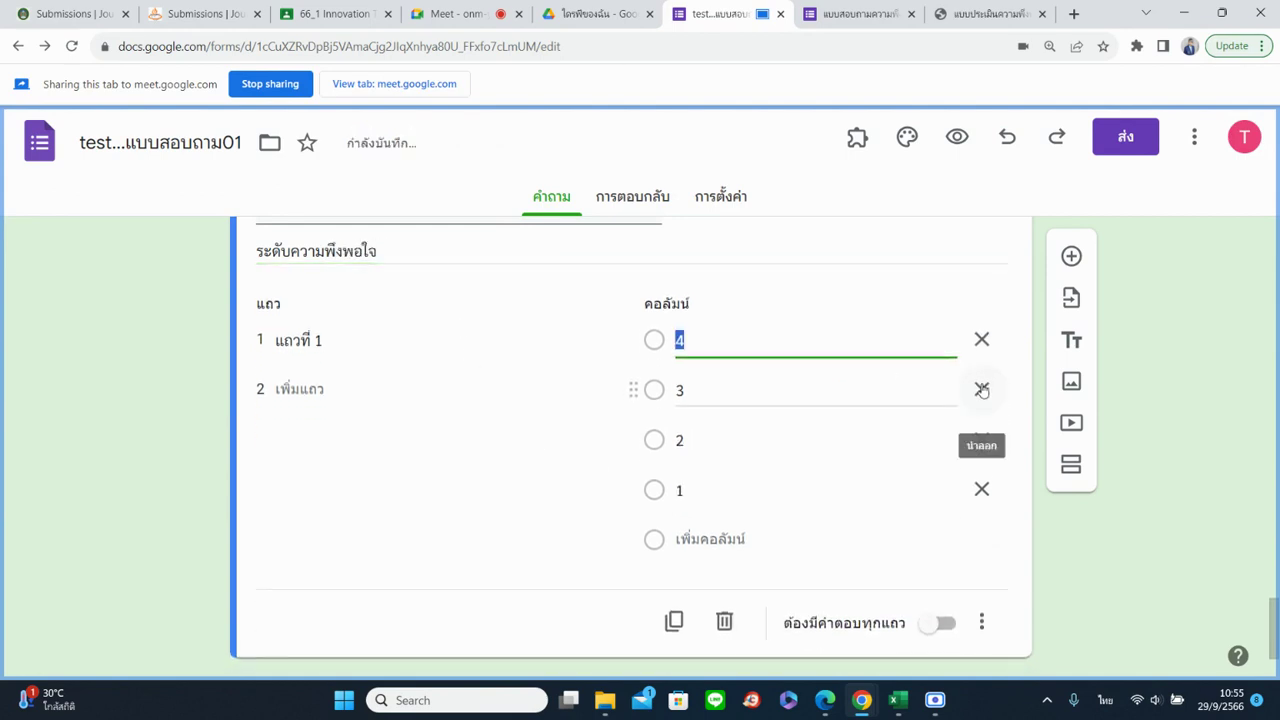
{"action": "left_click", "coordinate": [981, 340]}
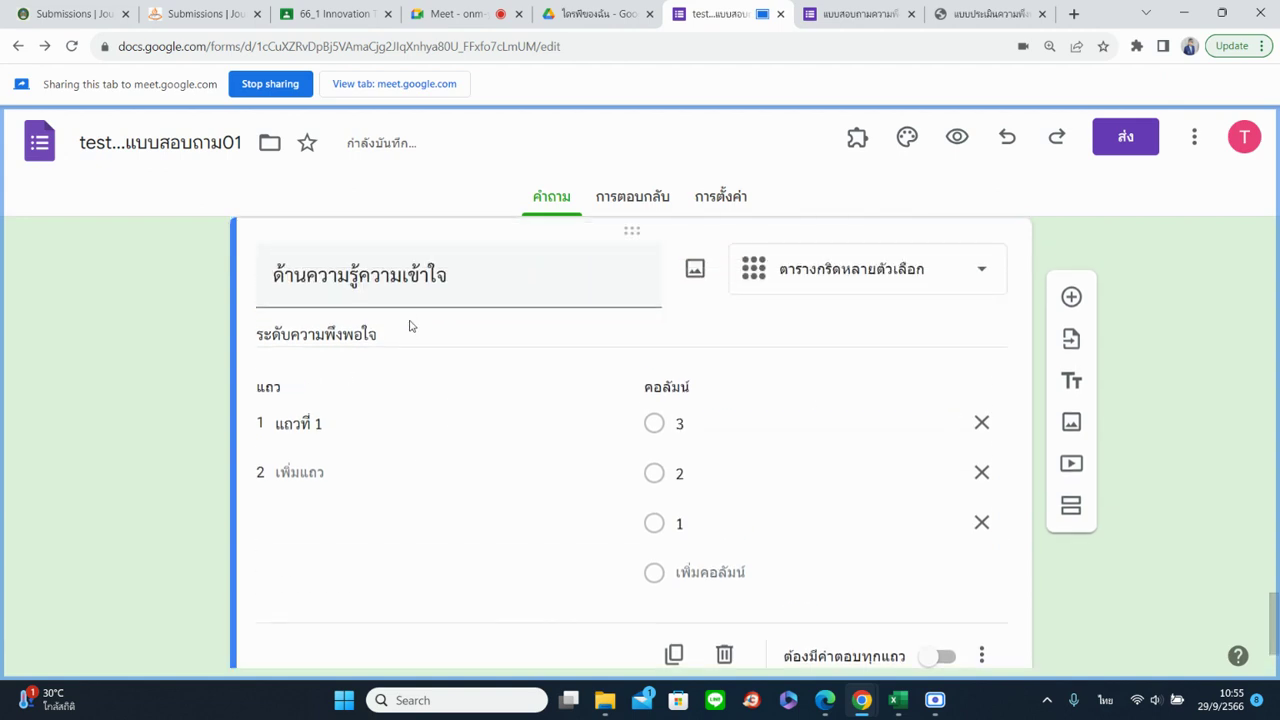
Add description lines 3 แสดงว่าพึงพอใจมาก, 2 แสดงว่าพึงพอใจปานกลาง and 1 แสดงว่าพึงพอใจน้อย
{"action": "triple_click", "coordinate": [414, 330]}
{"action": "left_click", "coordinate": [416, 335]}
{"action": "key", "text": "Return"}
{"action": "type", "text": "3"}
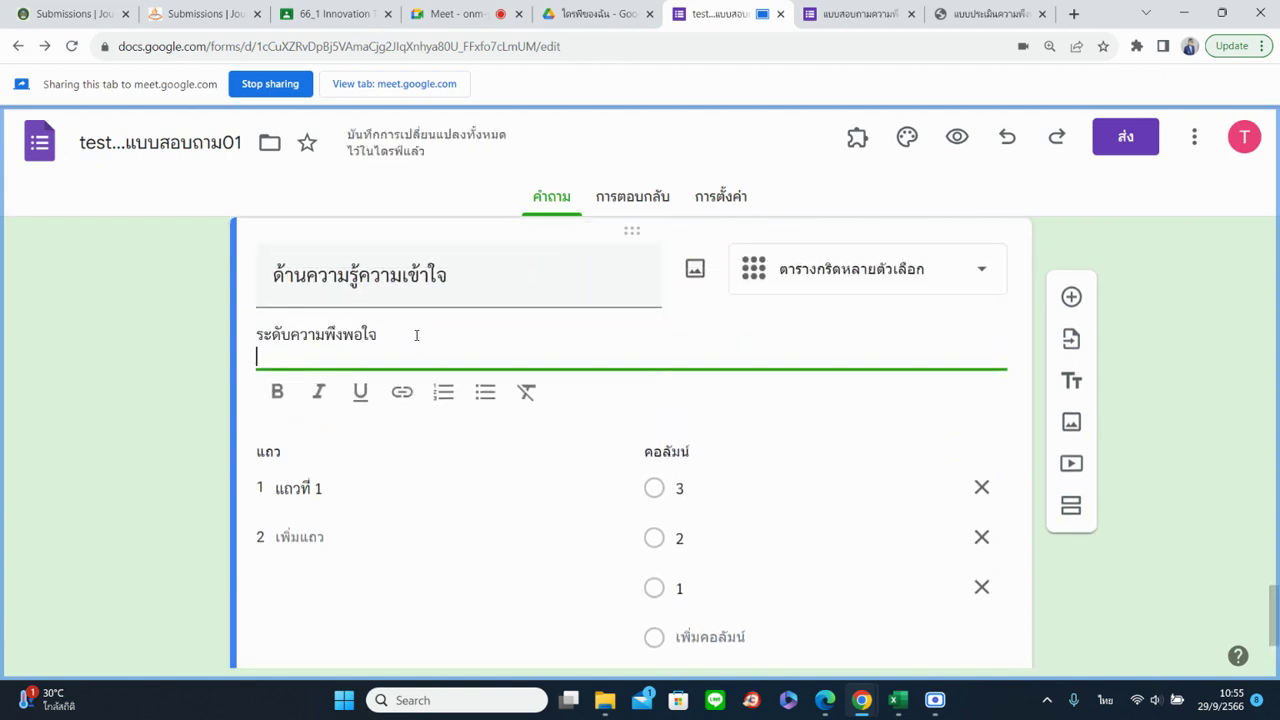
{"action": "type", "text": " แ"}
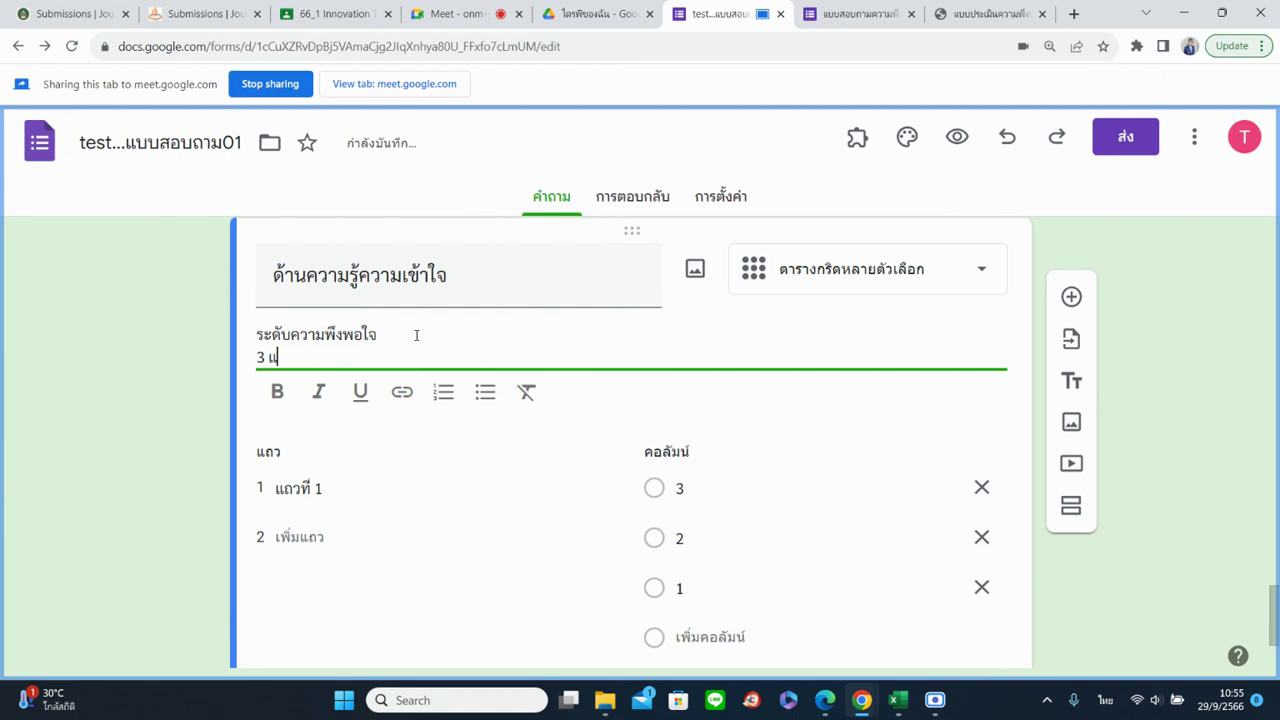
{"action": "type", "text": "สดงว่าพึฟ"}
{"action": "type", "text": "อใจมาก"}
{"action": "key", "text": "Return"}
{"action": "type", "text": "2 แสดล"}
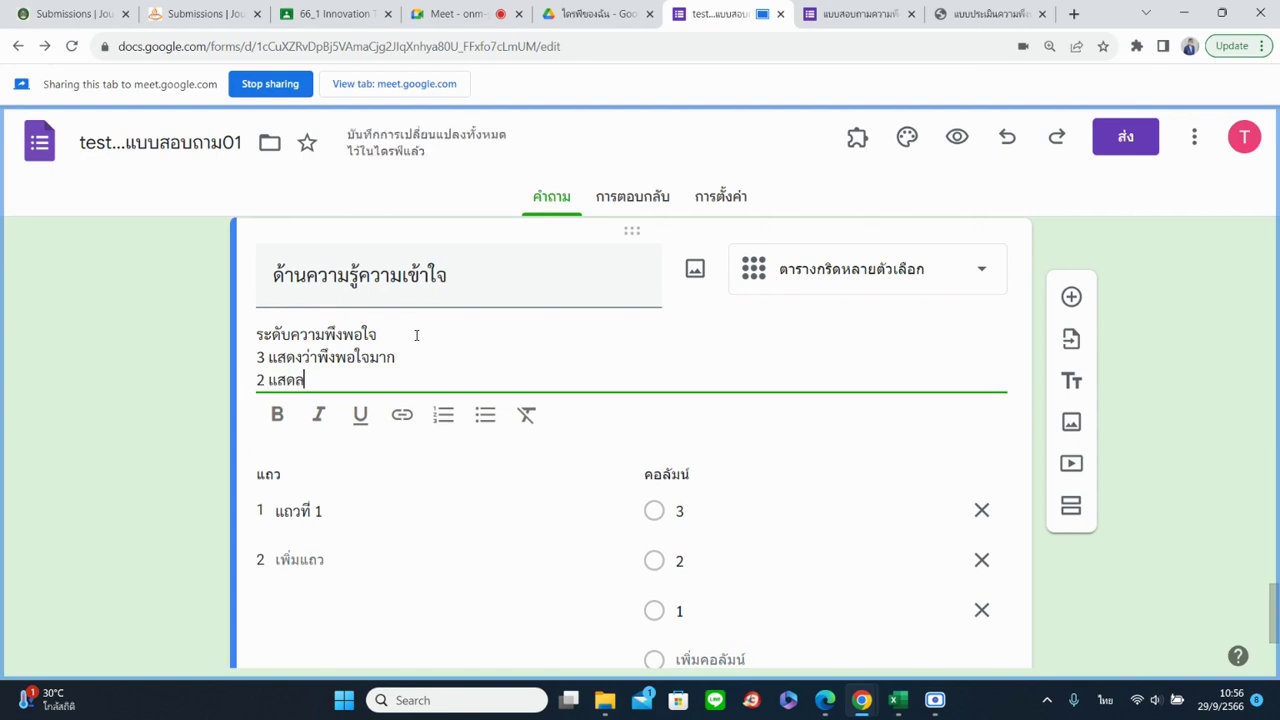
{"action": "type", "text": "ว่าพึงพอใจปานกลาง"}
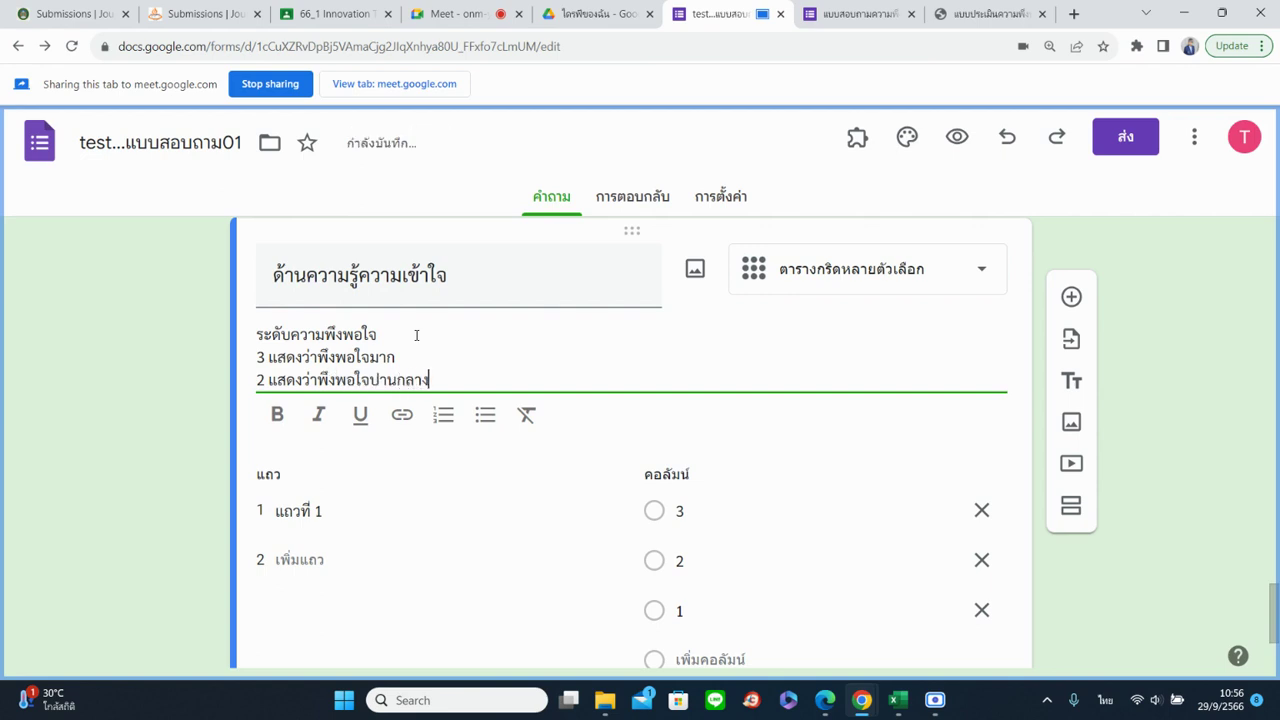
{"action": "key", "text": "Return"}
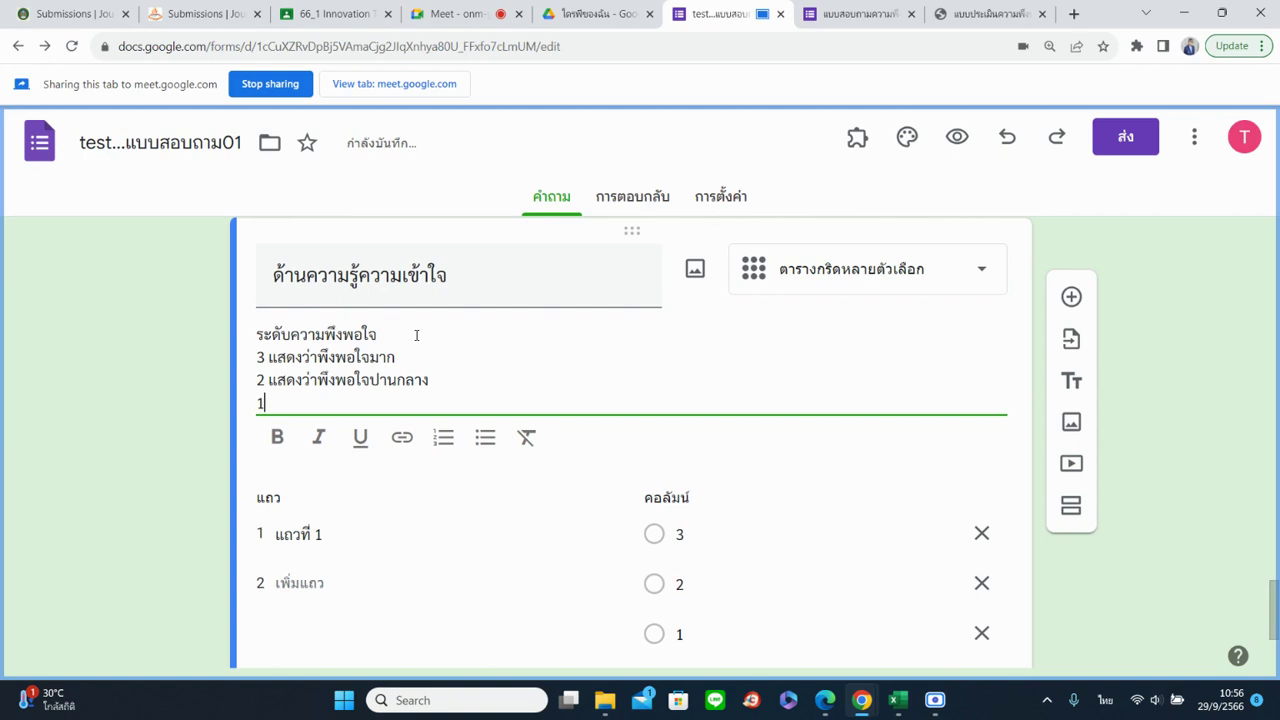
{"action": "type", "text": "1 แสดงว่าพึงพอใจน้อย"}
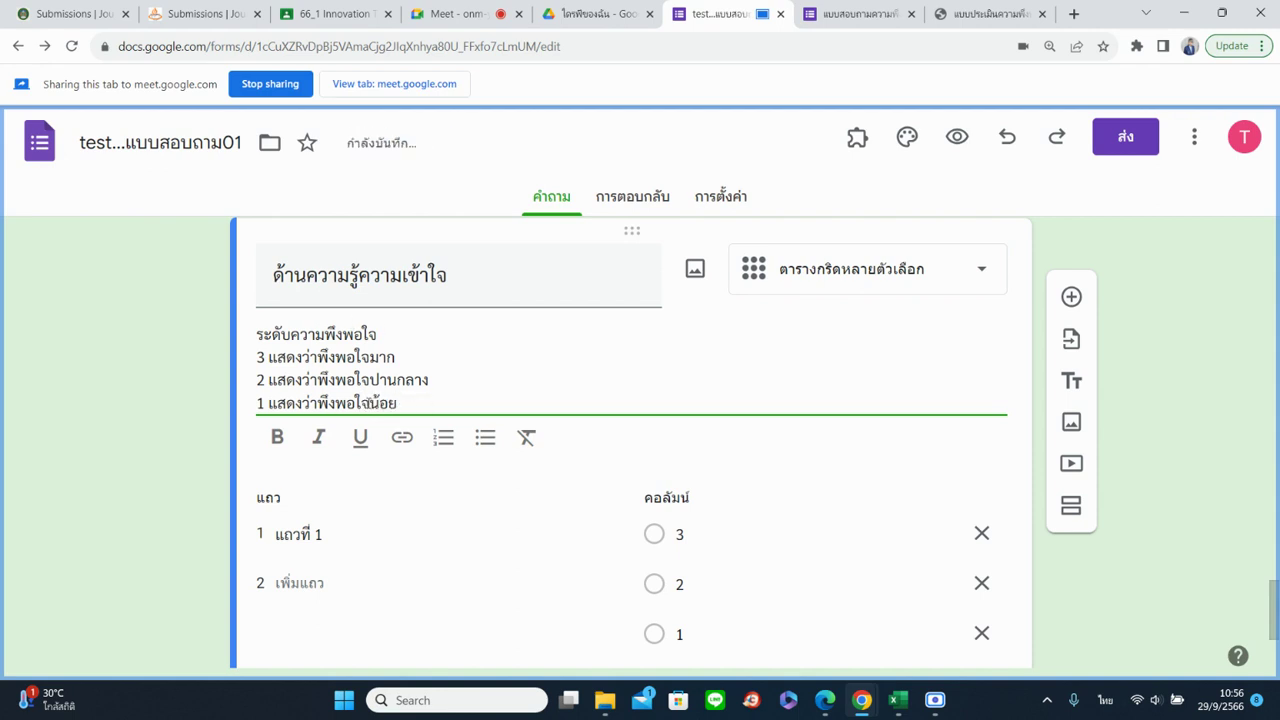
{"action": "scroll", "coordinate": [600, 434], "scroll_direction": "down", "scroll_amount": 2}
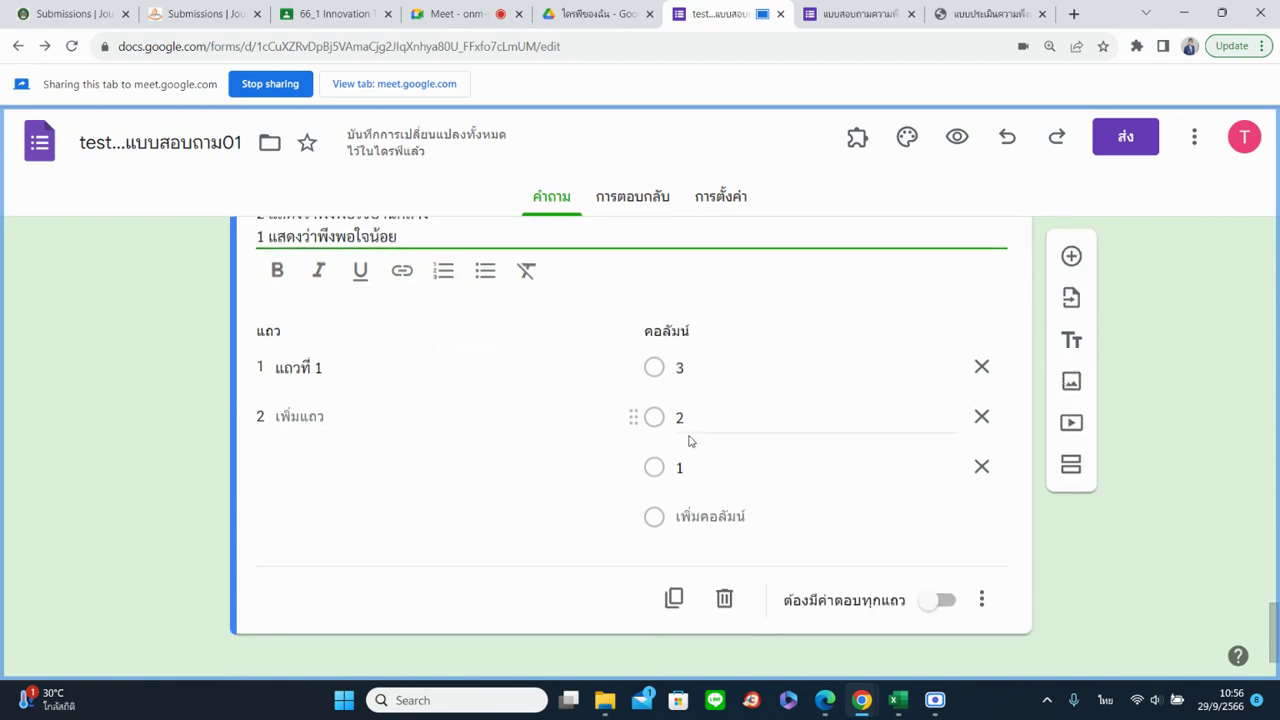
{"action": "scroll", "coordinate": [557, 449], "scroll_direction": "up", "scroll_amount": 1}
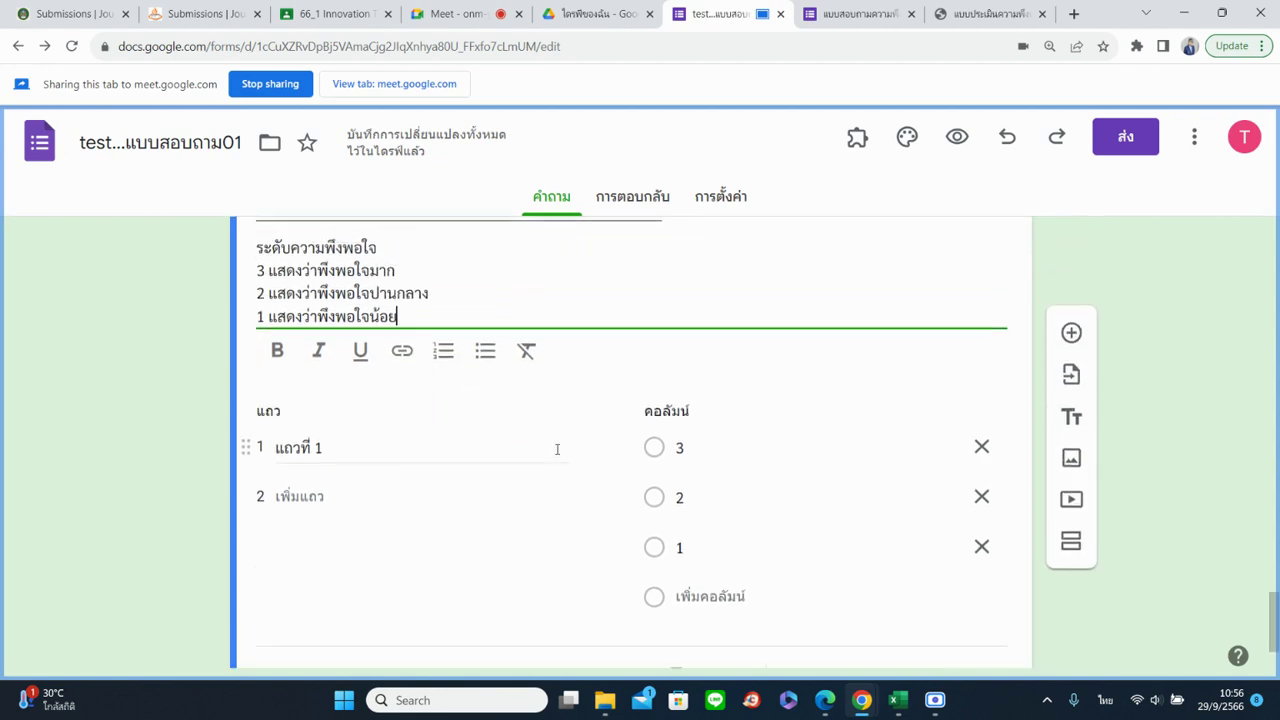
{"action": "scroll", "coordinate": [557, 449], "scroll_direction": "up", "scroll_amount": 4}
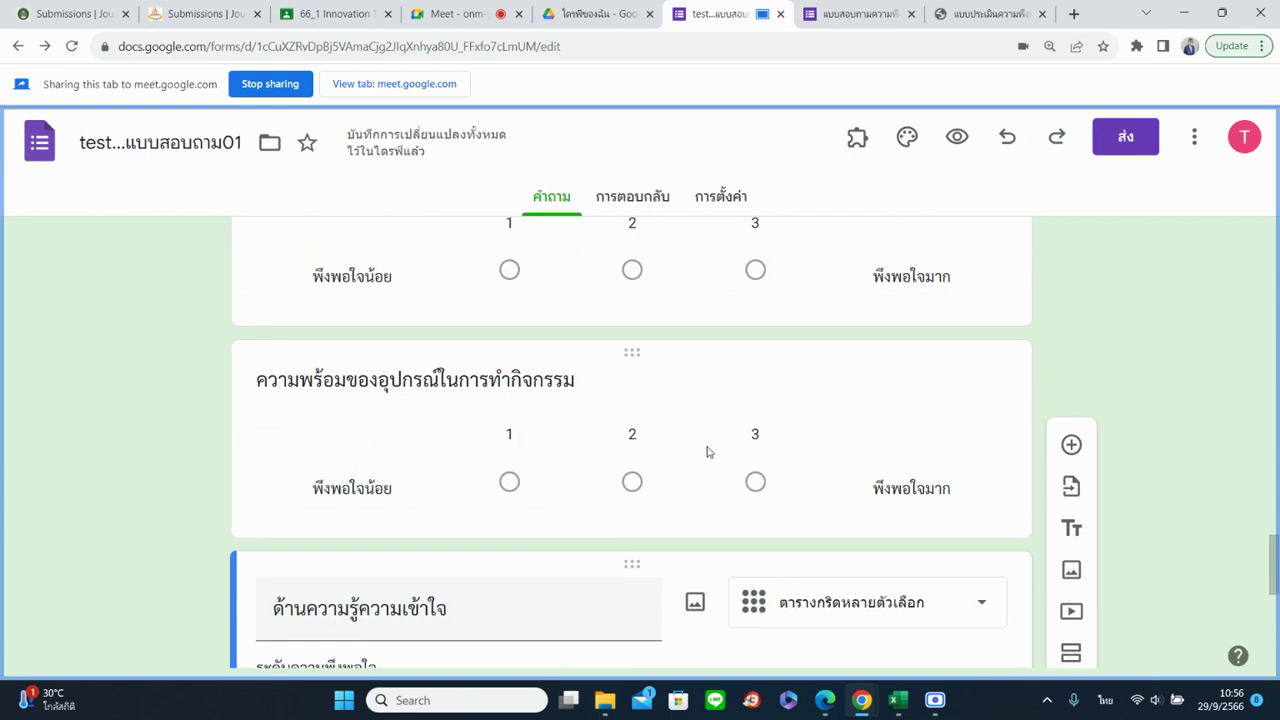
{"action": "scroll", "coordinate": [707, 452], "scroll_direction": "down", "scroll_amount": 2}
{"action": "scroll", "coordinate": [707, 452], "scroll_direction": "down", "scroll_amount": 2}
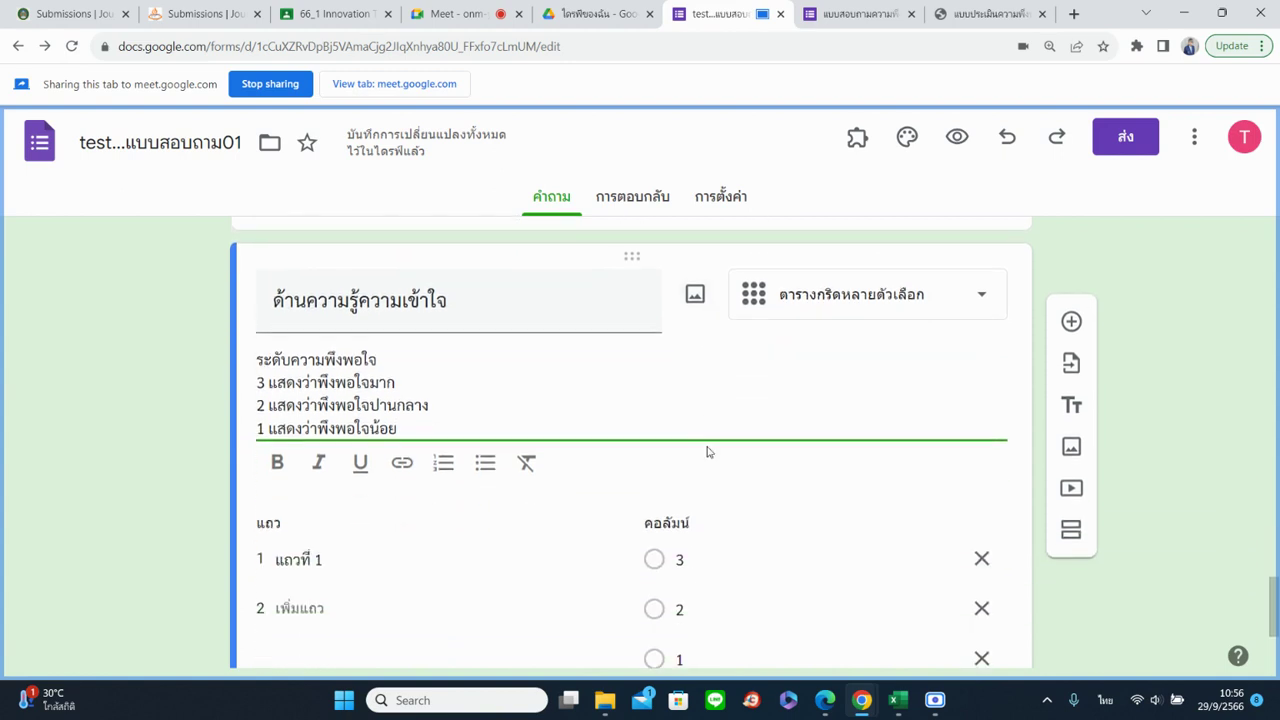
{"action": "scroll", "coordinate": [712, 451], "scroll_direction": "down", "scroll_amount": 1}
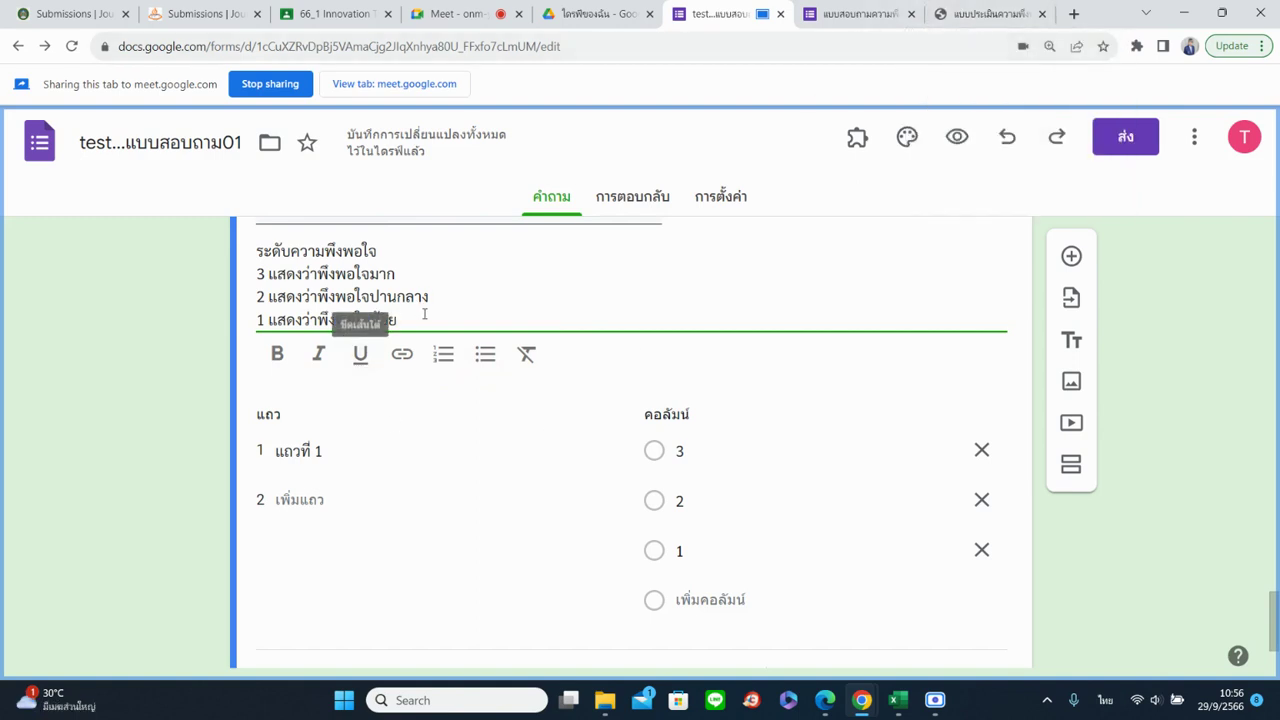
Copy the before-training knowledge statement from the PDF into grid row 1
{"action": "left_click", "coordinate": [326, 442]}
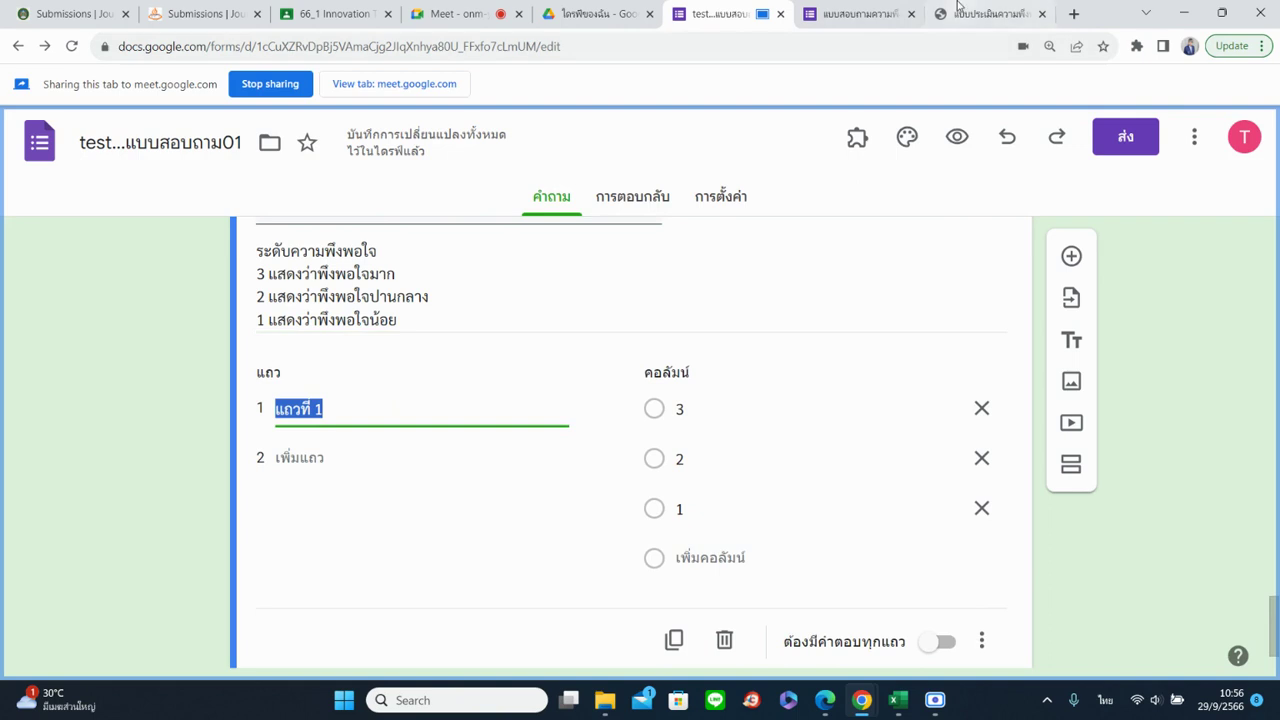
{"action": "left_click", "coordinate": [935, 14]}
{"action": "left_click", "coordinate": [462, 82]}
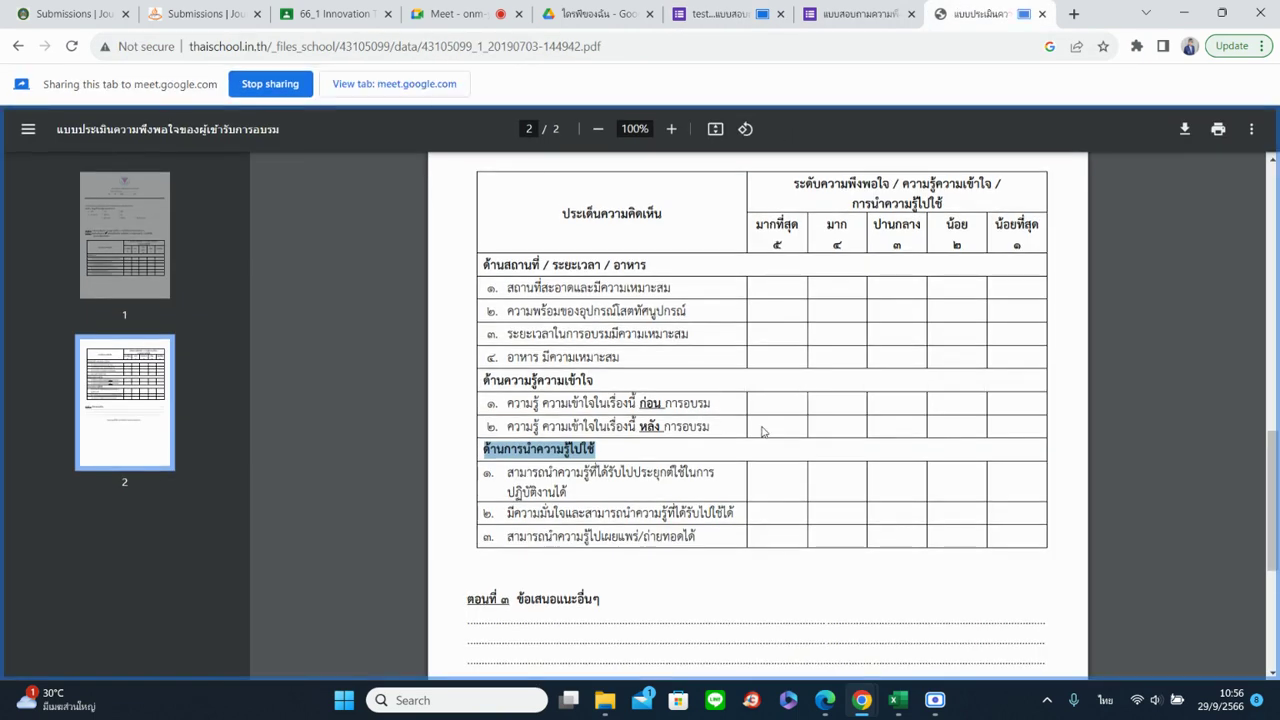
{"action": "left_click_drag", "start_coordinate": [508, 403], "coordinate": [710, 404]}
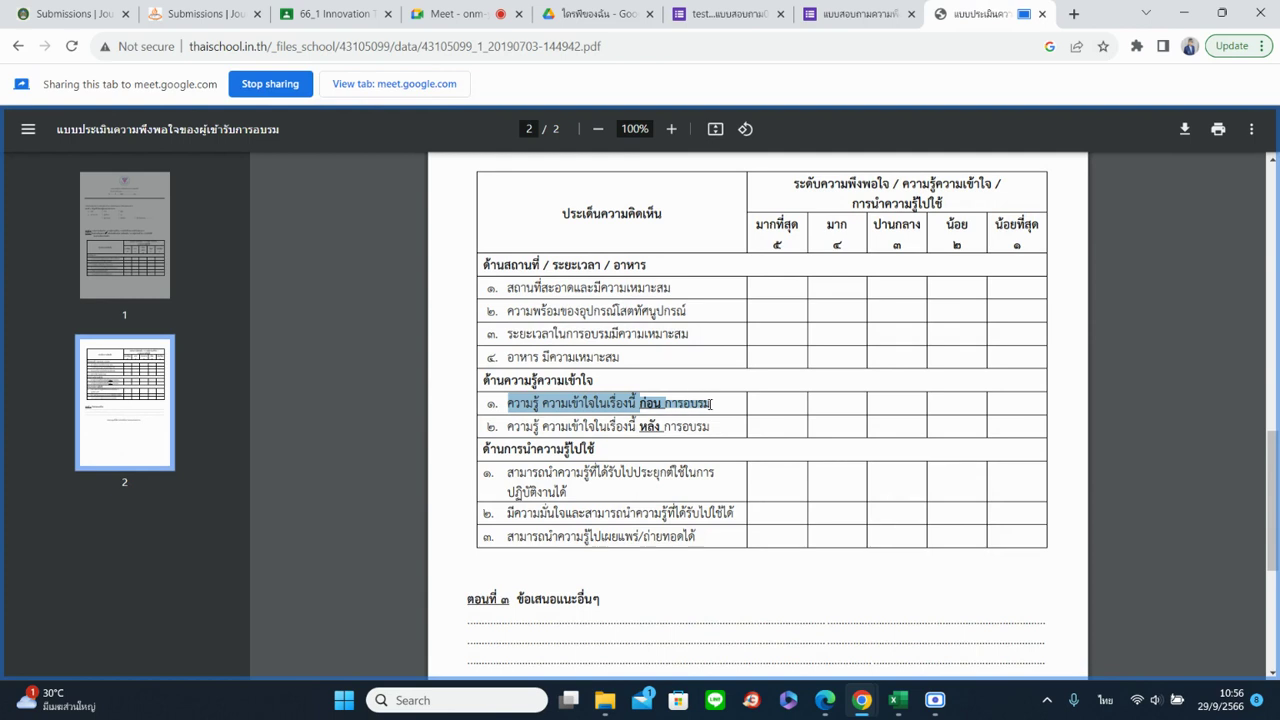
{"action": "right_click", "coordinate": [588, 413]}
{"action": "left_click", "coordinate": [608, 424]}
{"action": "left_click", "coordinate": [720, 14]}
{"action": "key", "text": "ctrl+v"}
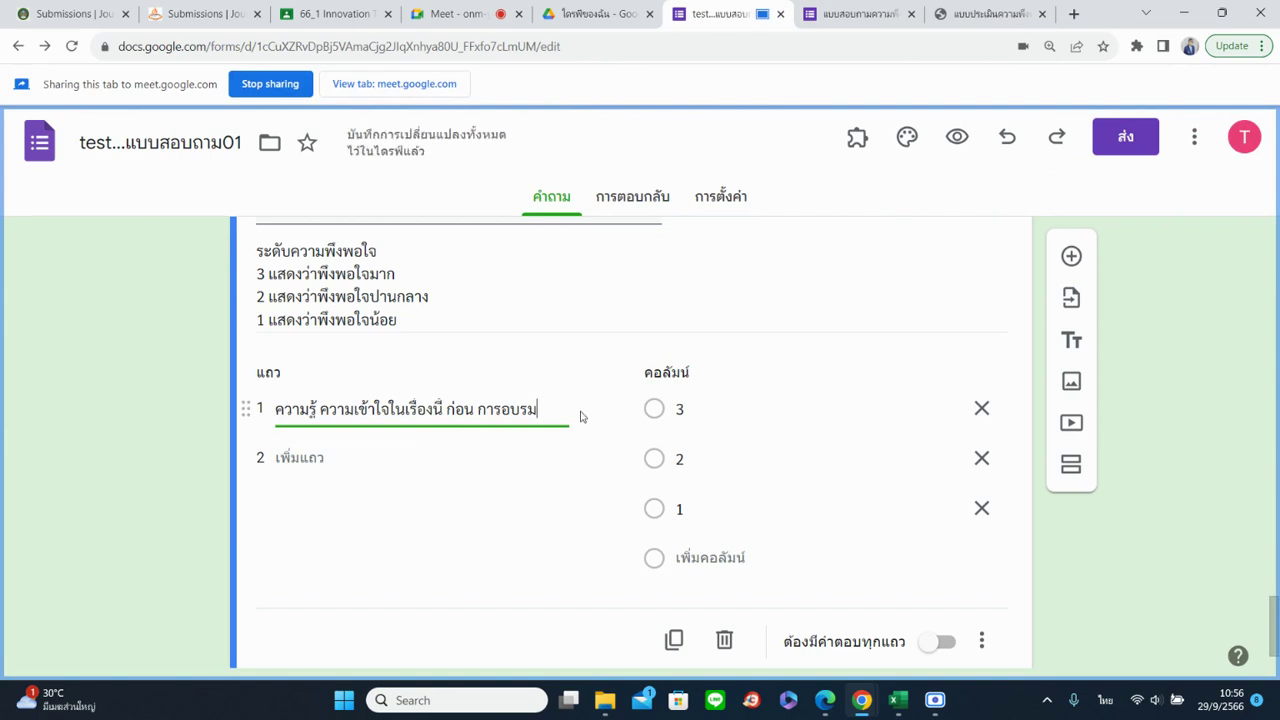
Add row 2 and paste in the after-training knowledge statement from the PDF
{"action": "left_click", "coordinate": [345, 458]}
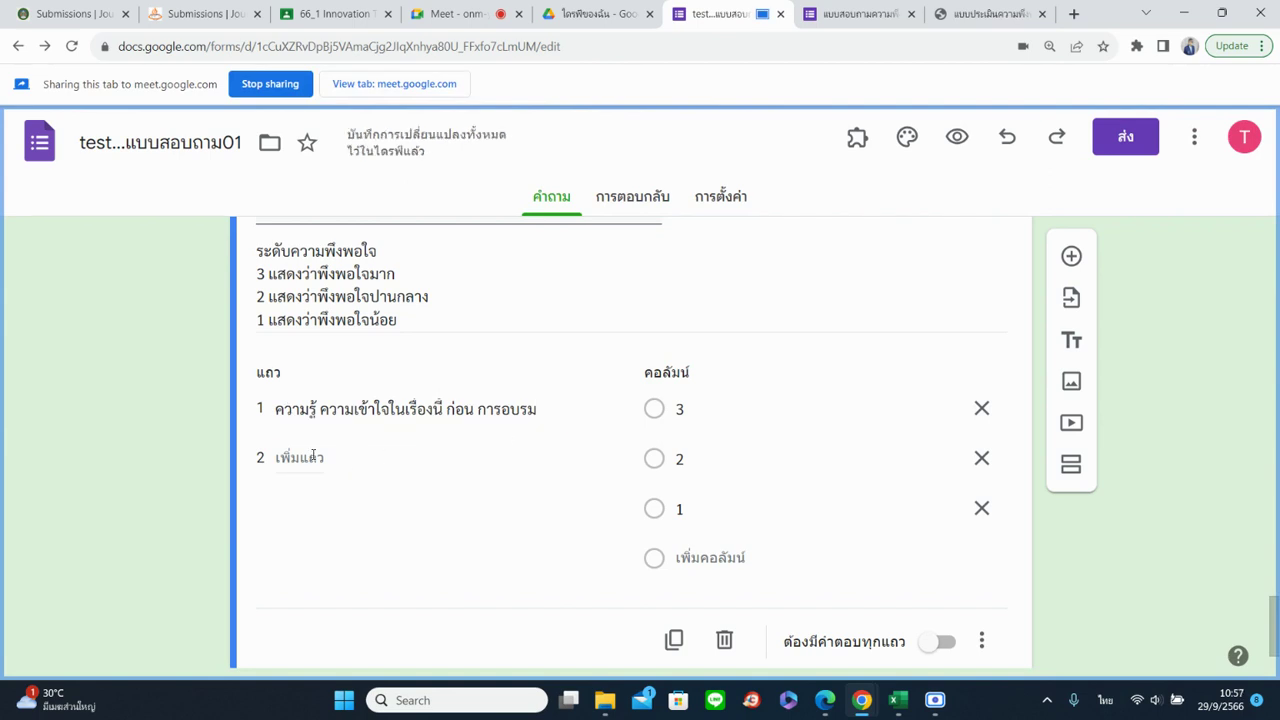
{"action": "left_click", "coordinate": [313, 457]}
{"action": "left_click", "coordinate": [985, 13]}
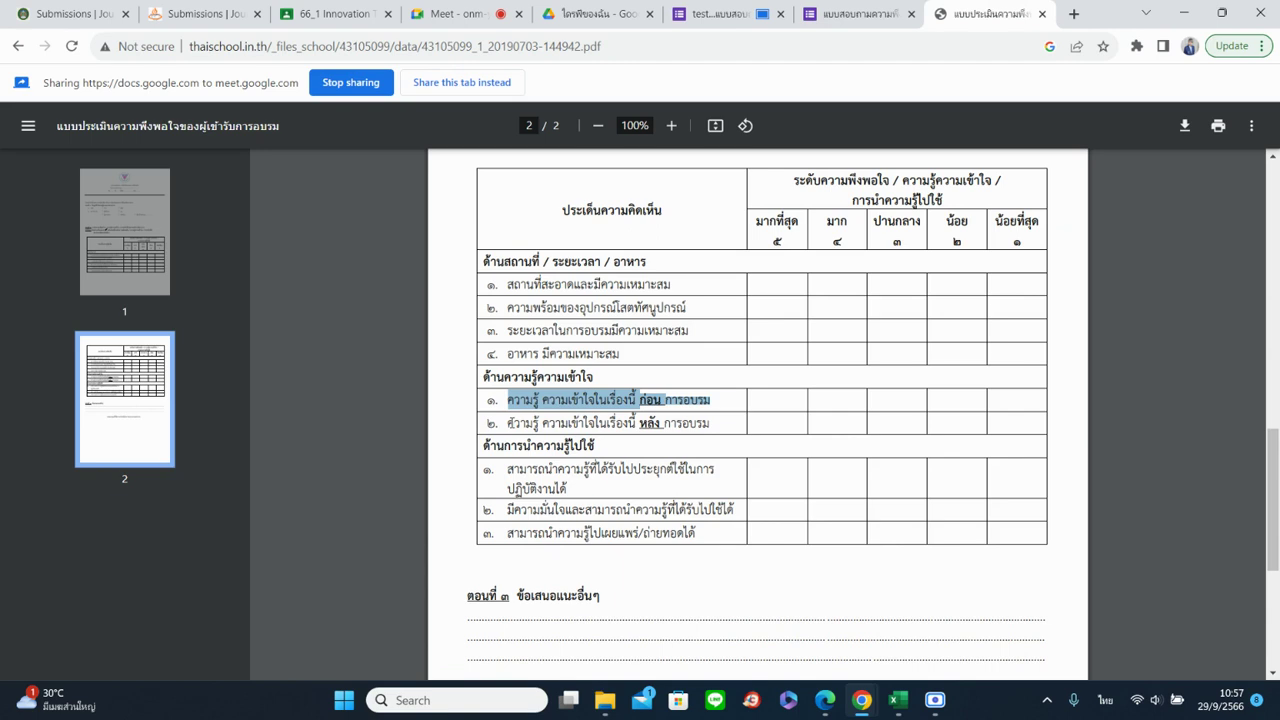
{"action": "left_click_drag", "start_coordinate": [508, 422], "coordinate": [710, 424]}
{"action": "right_click", "coordinate": [586, 420]}
{"action": "left_click", "coordinate": [612, 434]}
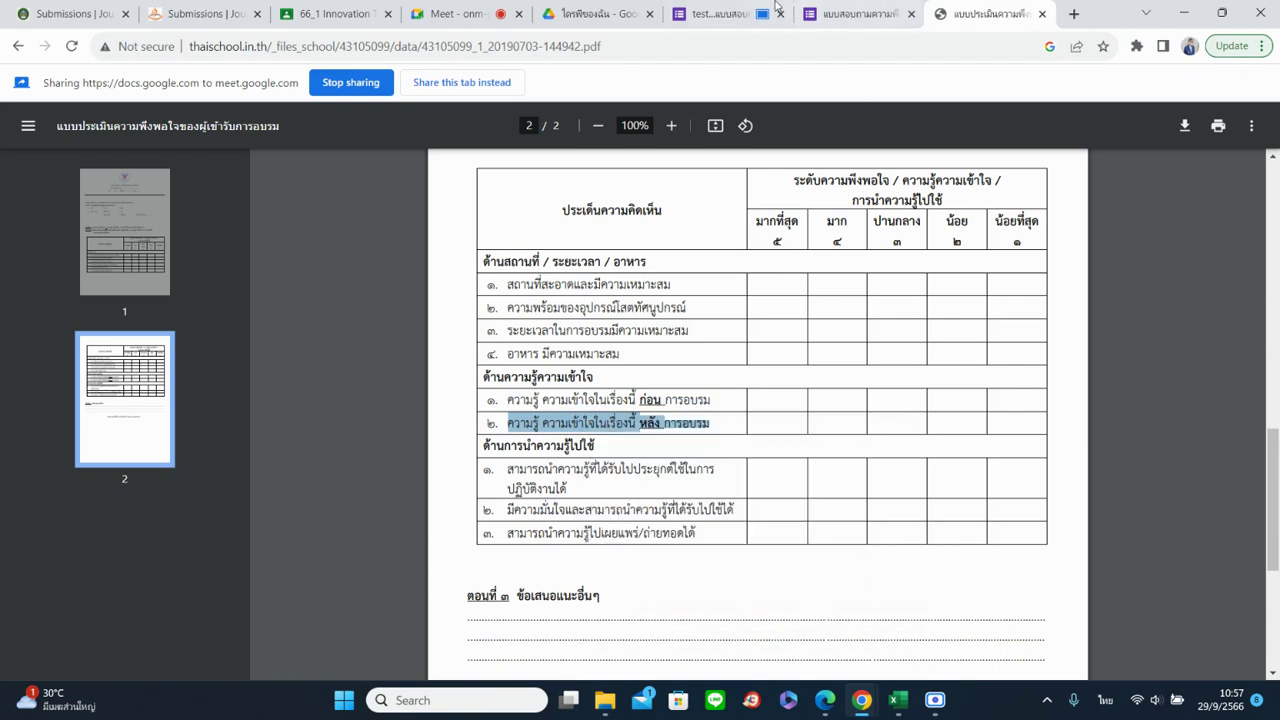
{"action": "left_click", "coordinate": [779, 8]}
{"action": "key", "text": "ctrl+v"}
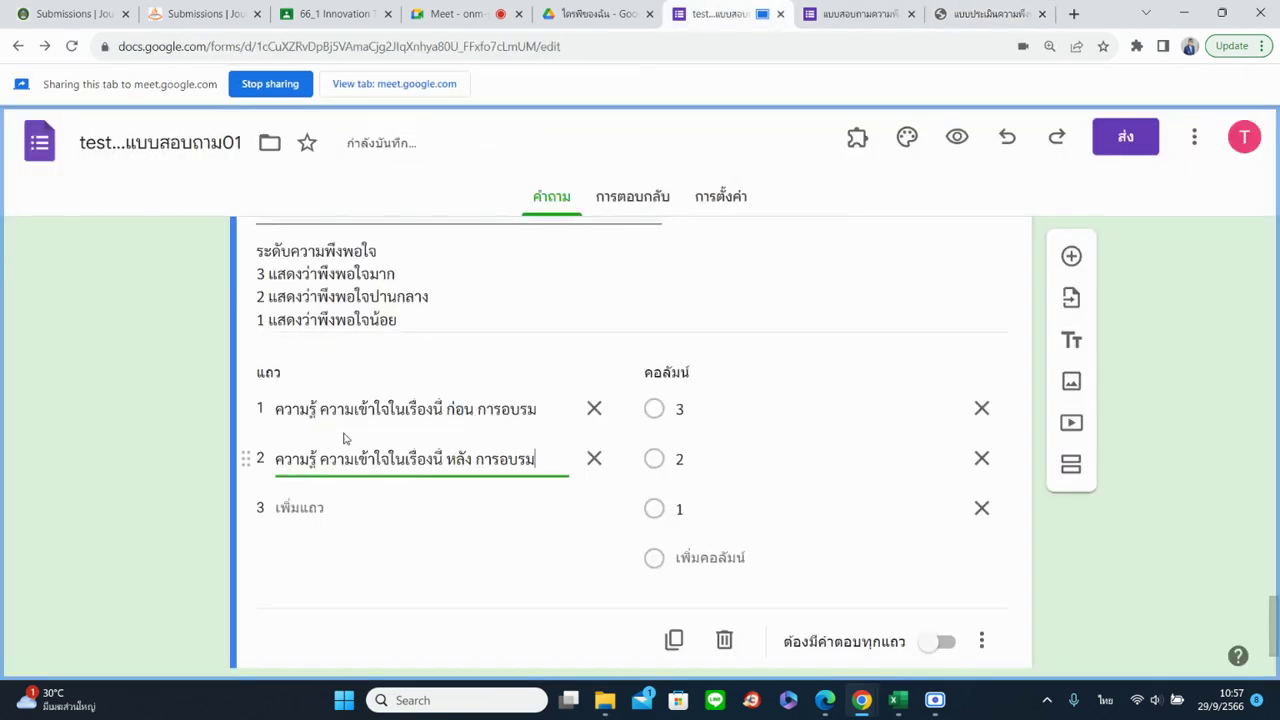
{"action": "left_click", "coordinate": [1091, 553]}
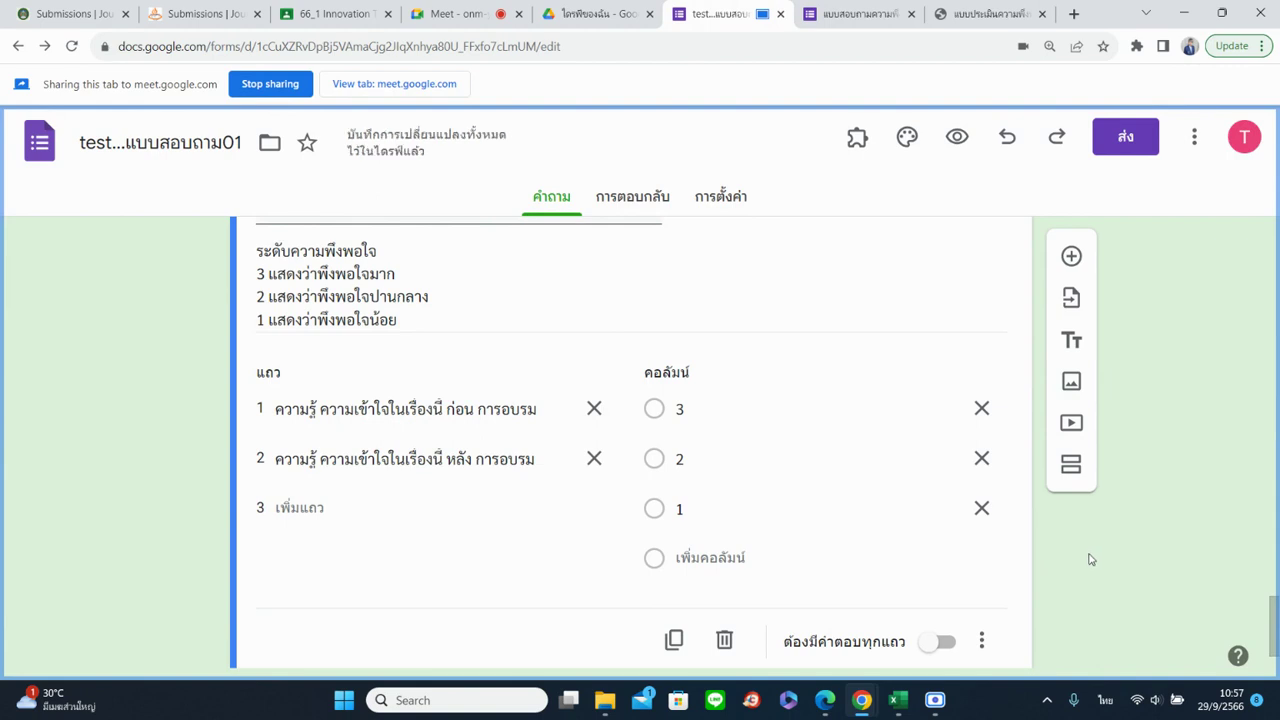
Add a new question below the grid, then glance at the reference tabs
{"action": "scroll", "coordinate": [1108, 578], "scroll_direction": "down", "scroll_amount": 1}
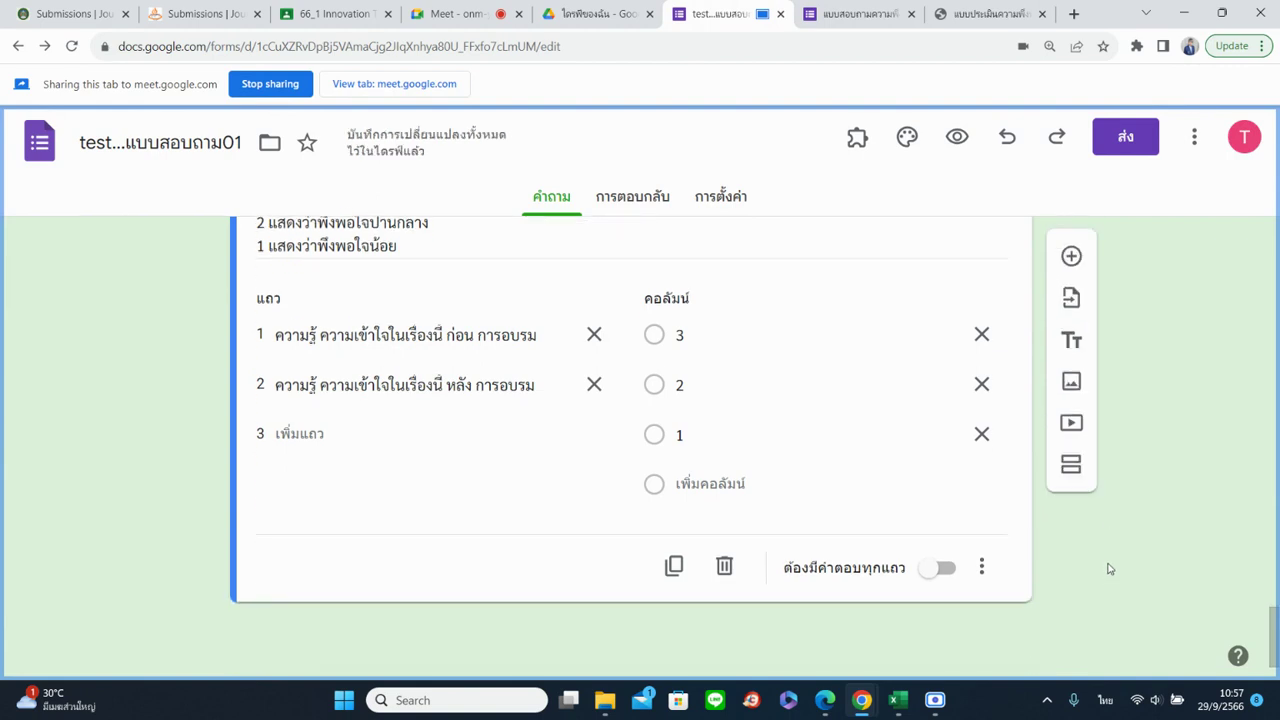
{"action": "scroll", "coordinate": [1108, 568], "scroll_direction": "up", "scroll_amount": 3}
{"action": "scroll", "coordinate": [352, 503], "scroll_direction": "down", "scroll_amount": 3}
{"action": "left_click", "coordinate": [1071, 257]}
{"action": "left_click", "coordinate": [860, 14]}
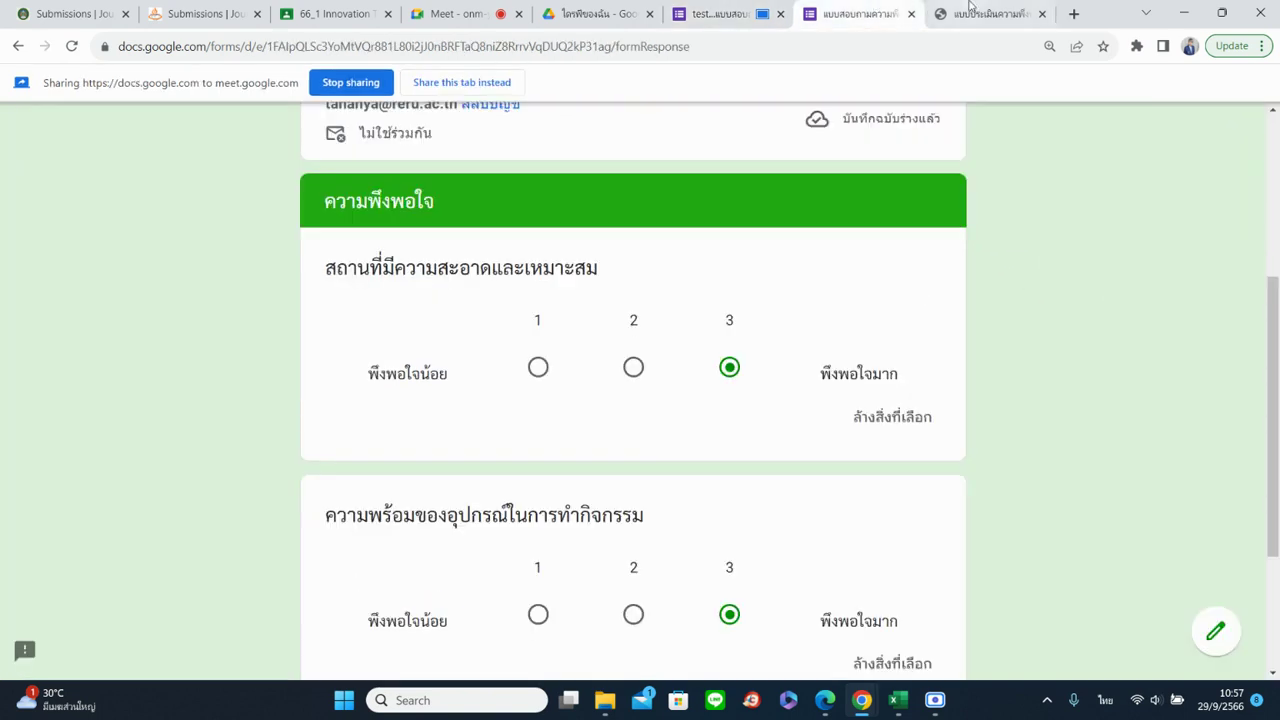
{"action": "left_click", "coordinate": [967, 8]}
{"action": "left_click", "coordinate": [720, 14]}
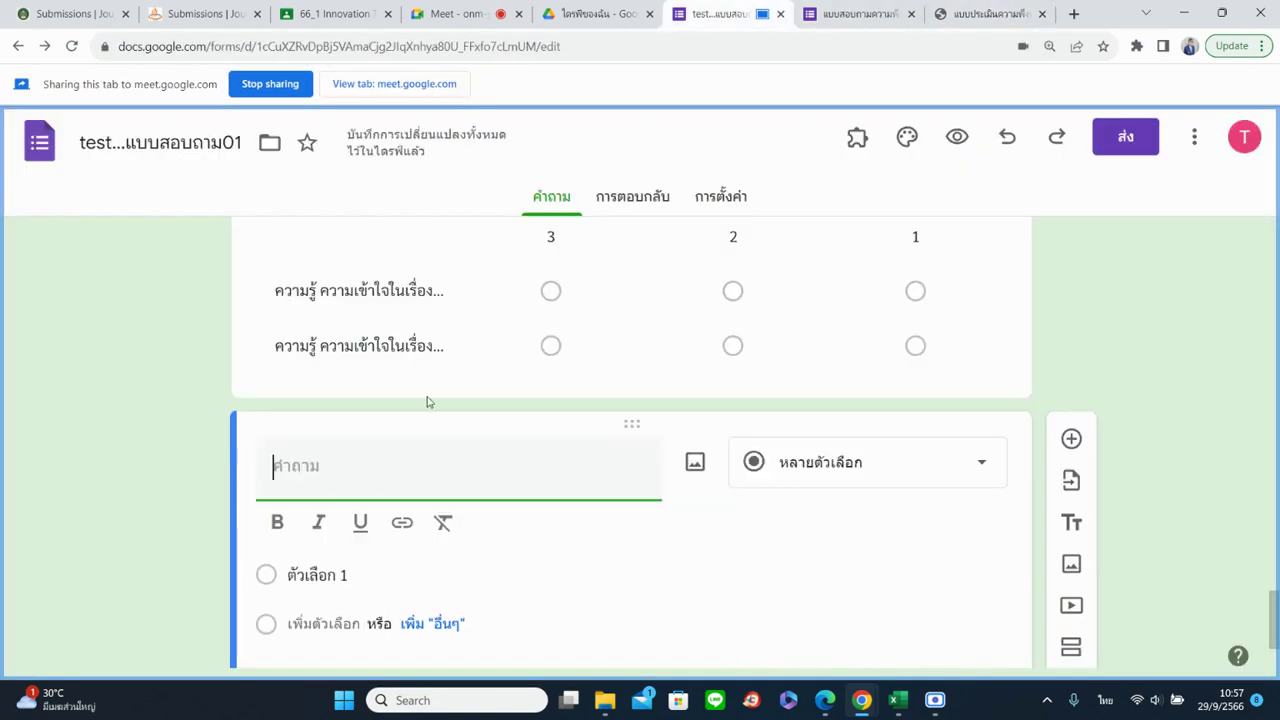
Title the new question ด้านการนำความรู้ไปใช้
{"action": "type", "text": "ด้านก"}
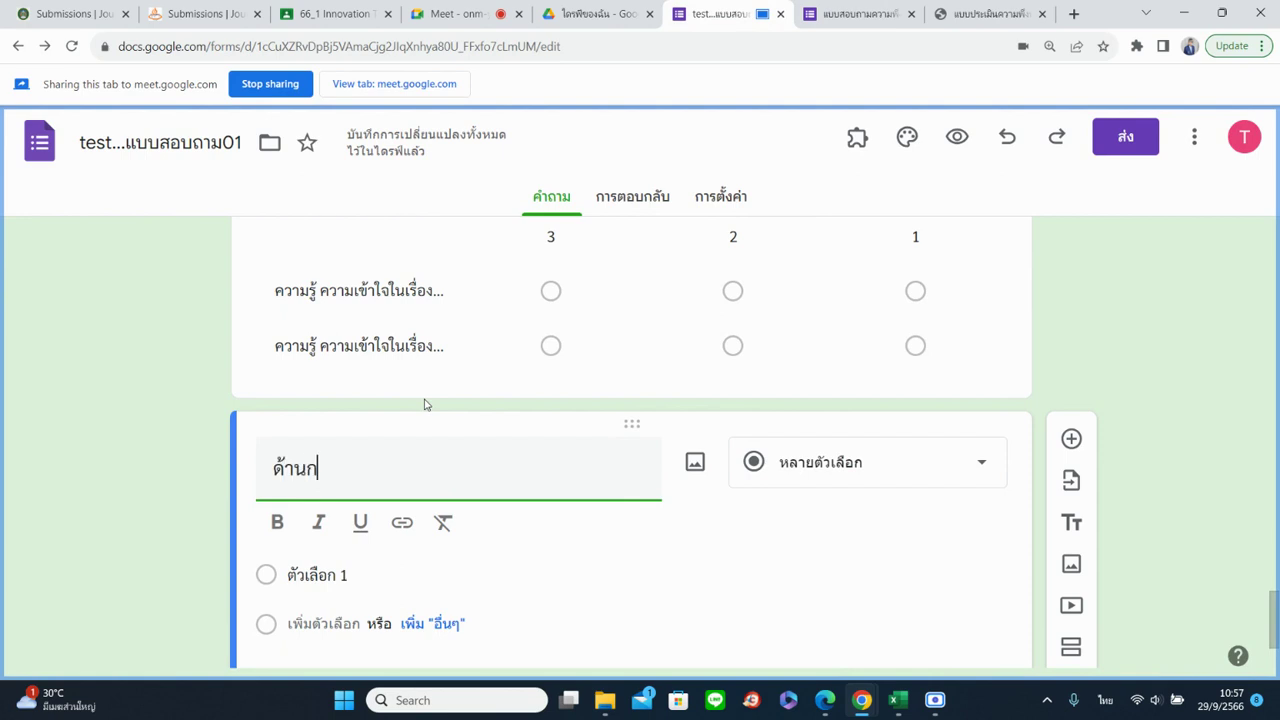
{"action": "type", "text": "ารนำความ"}
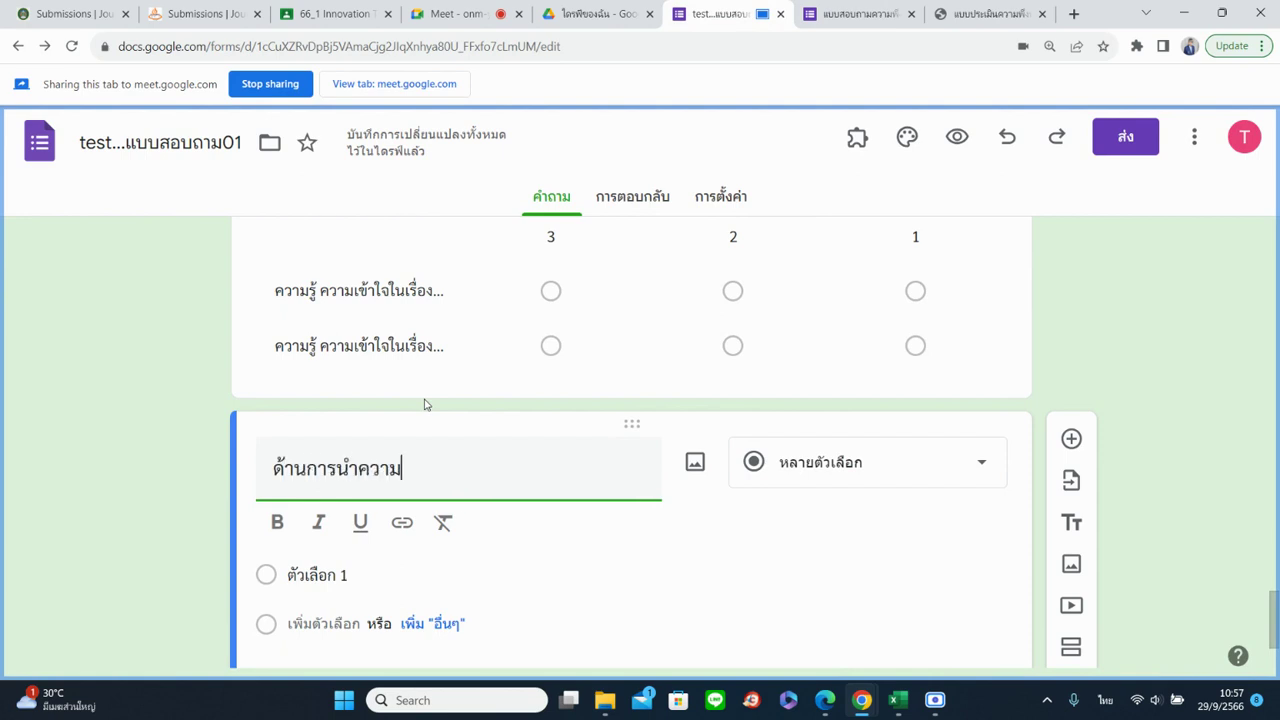
{"action": "type", "text": "รู้ไปใช้"}
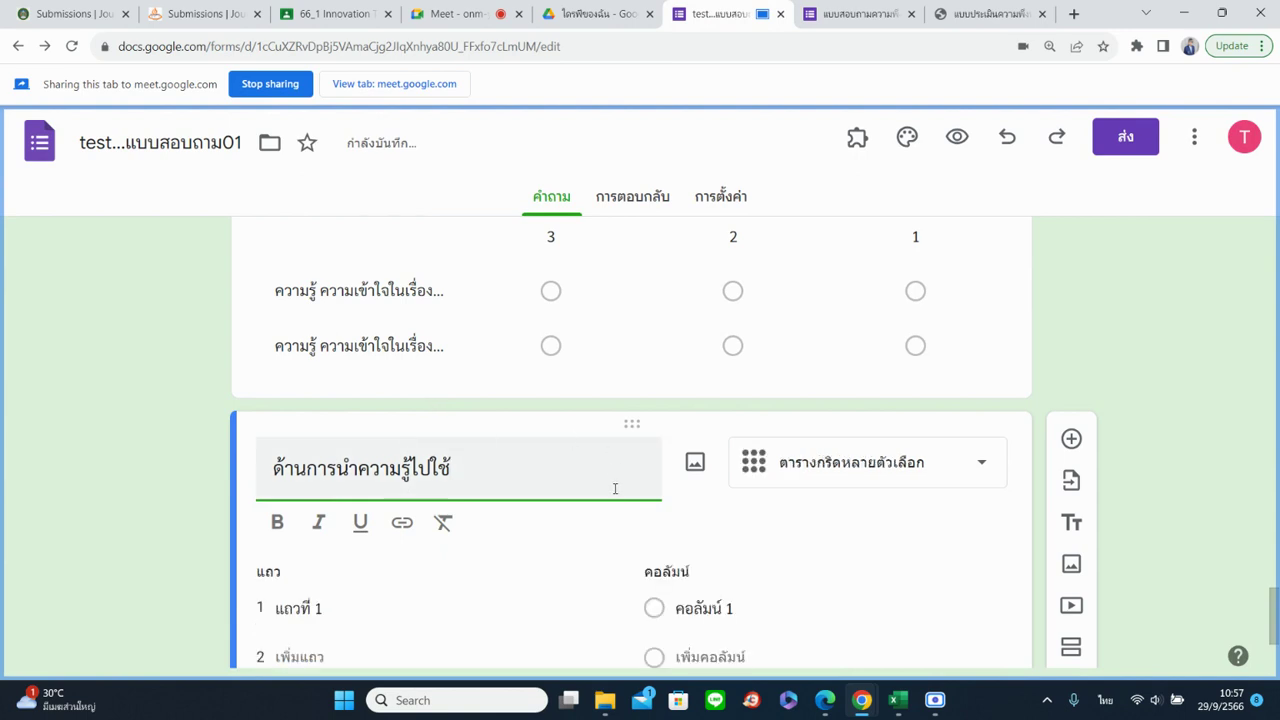
{"action": "scroll", "coordinate": [588, 496], "scroll_direction": "down", "scroll_amount": 1}
{"action": "scroll", "coordinate": [531, 471], "scroll_direction": "up", "scroll_amount": 3}
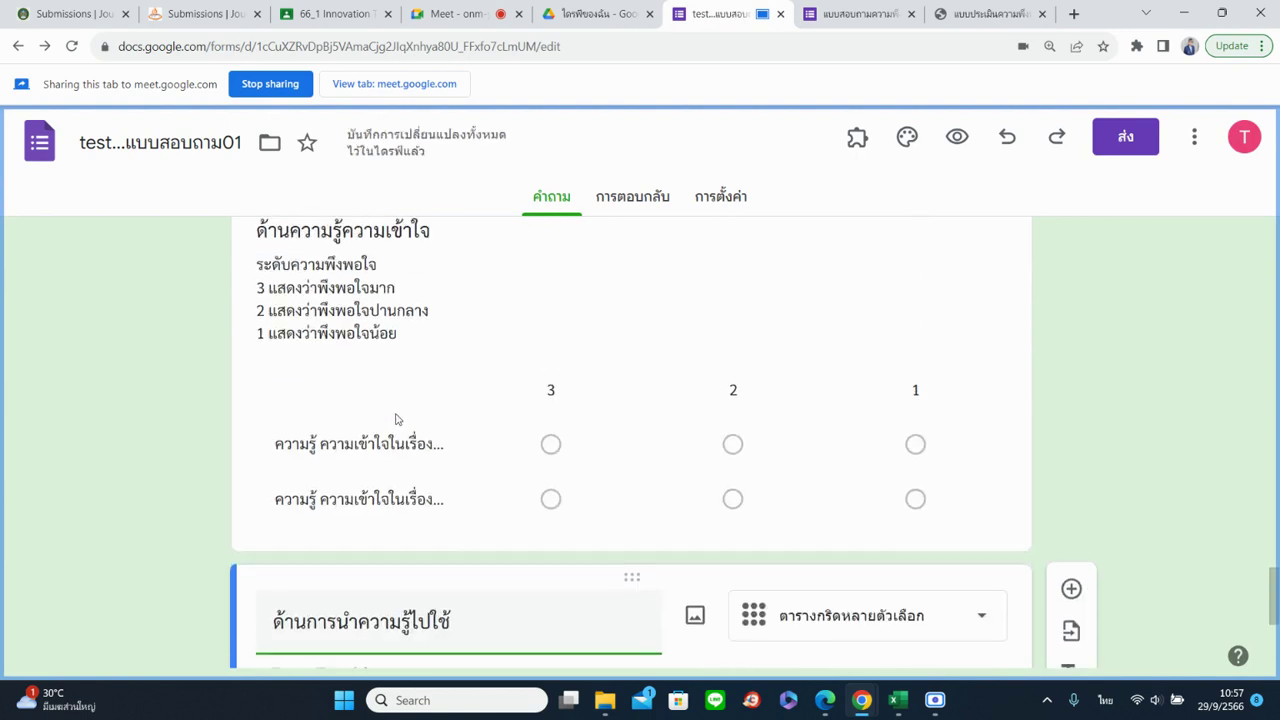
Copy the first grid's 3-2-1 satisfaction description into this question's description
{"action": "triple_click", "coordinate": [309, 284]}
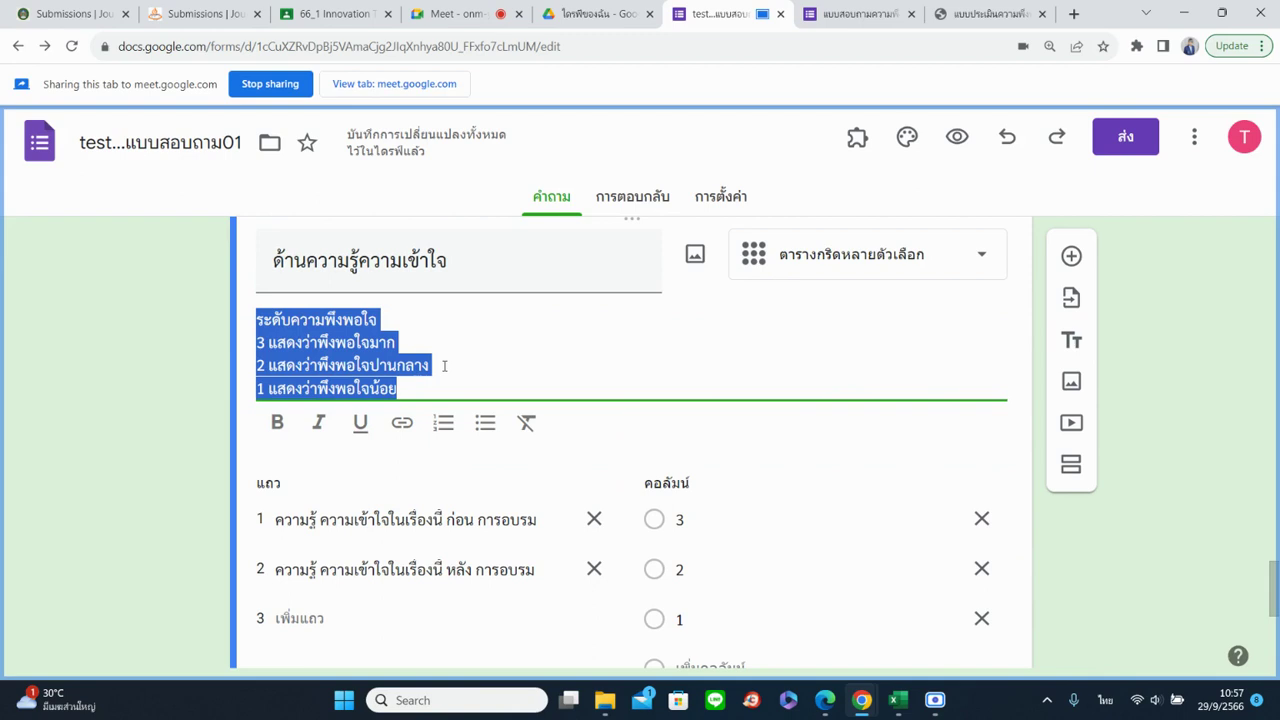
{"action": "scroll", "coordinate": [614, 394], "scroll_direction": "down", "scroll_amount": 3}
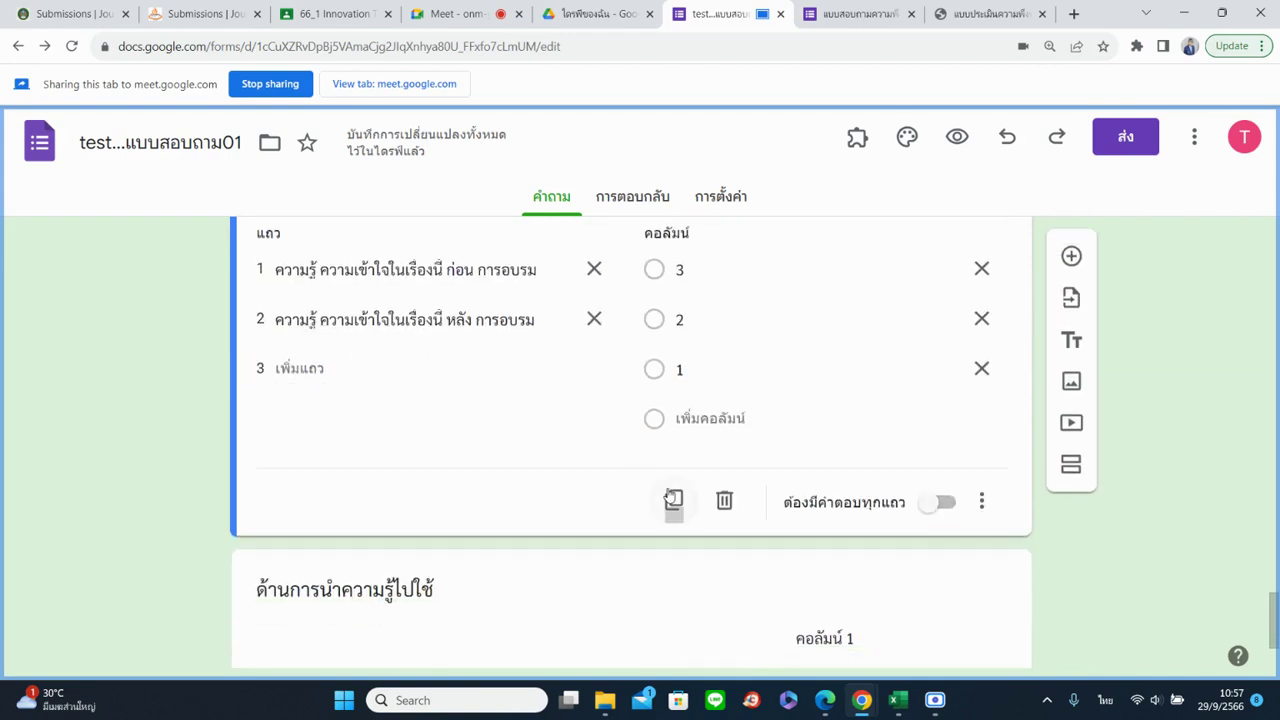
{"action": "scroll", "coordinate": [400, 420], "scroll_direction": "up", "scroll_amount": 2}
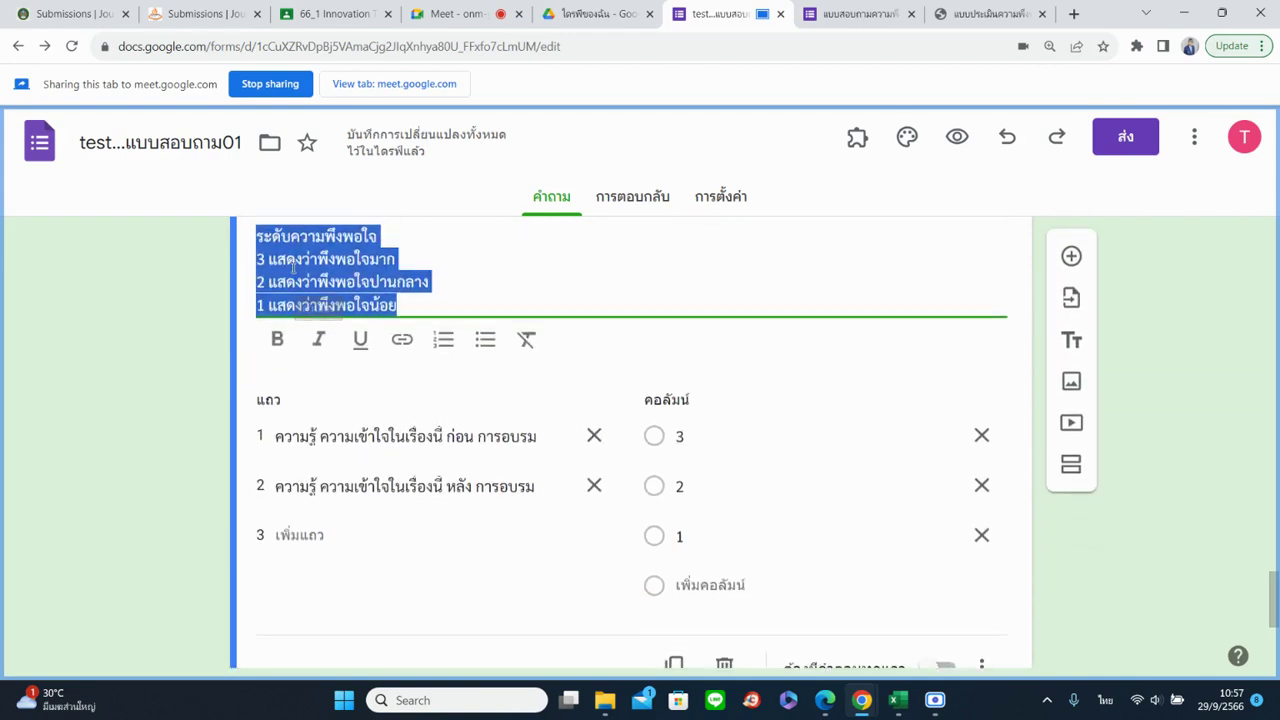
{"action": "right_click", "coordinate": [310, 287]}
{"action": "left_click", "coordinate": [333, 333]}
{"action": "scroll", "coordinate": [348, 465], "scroll_direction": "down", "scroll_amount": 3}
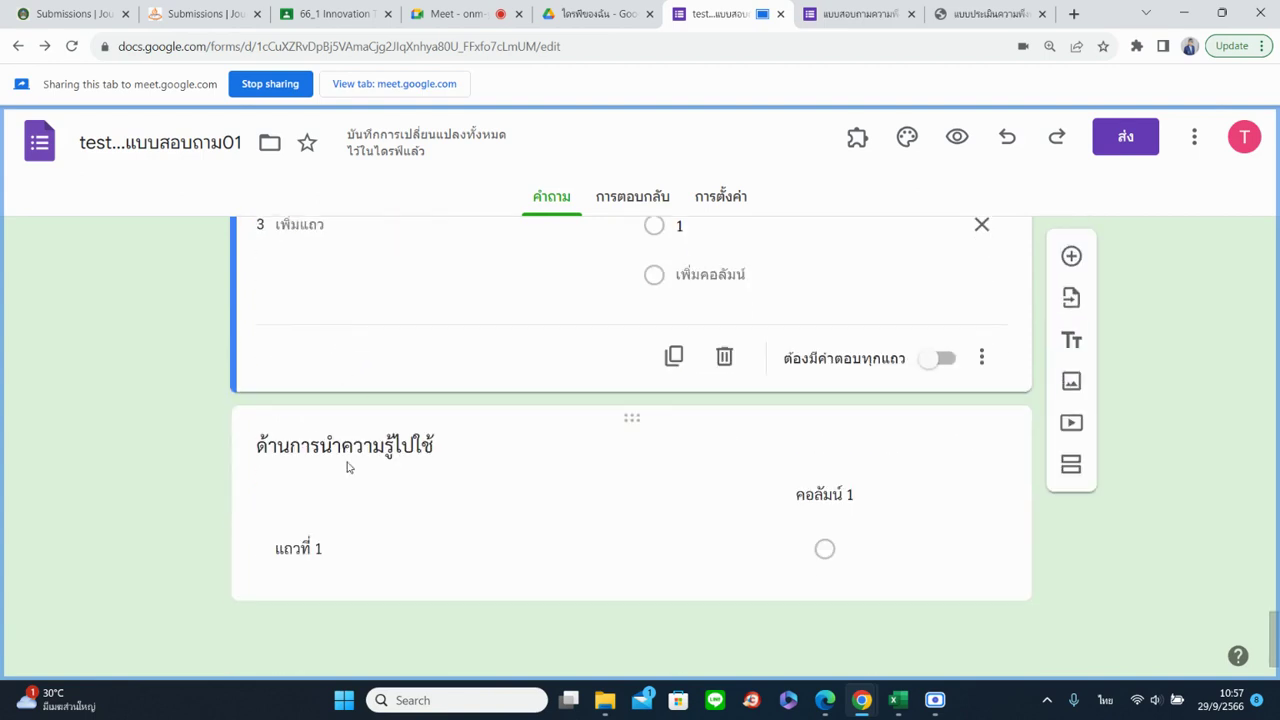
{"action": "left_click", "coordinate": [341, 485]}
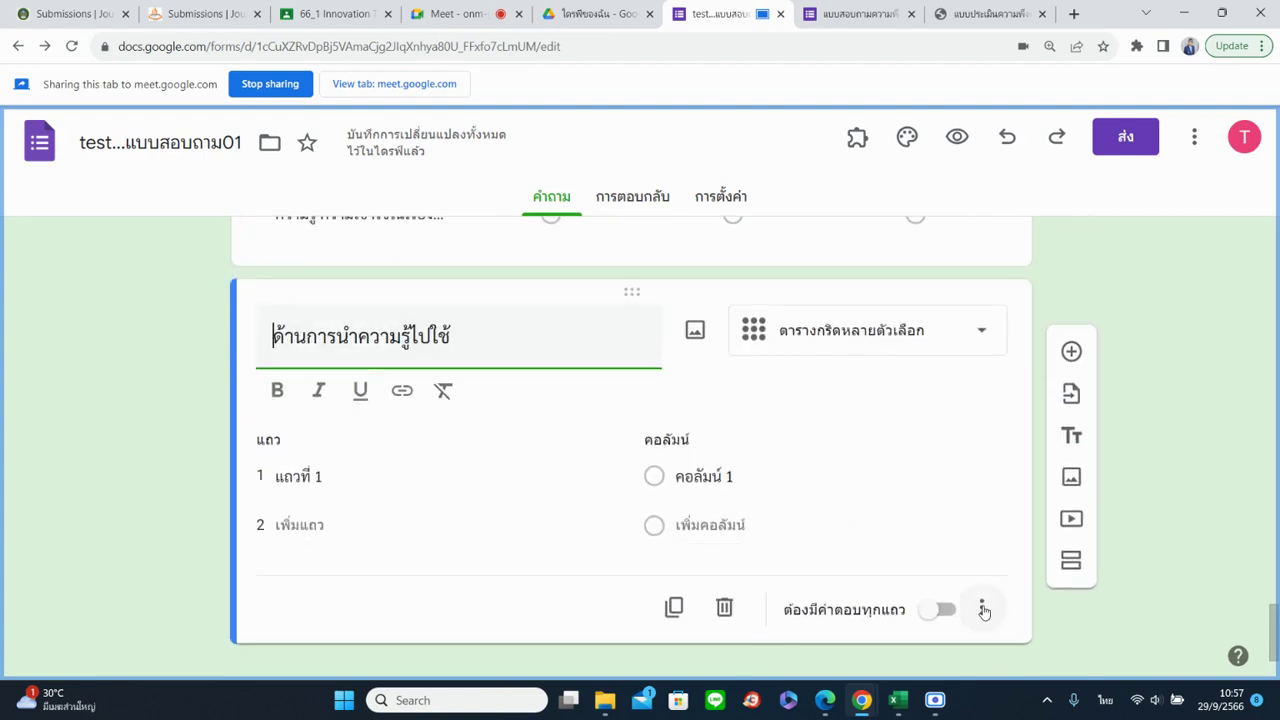
{"action": "left_click", "coordinate": [981, 568]}
{"action": "left_click", "coordinate": [1030, 502]}
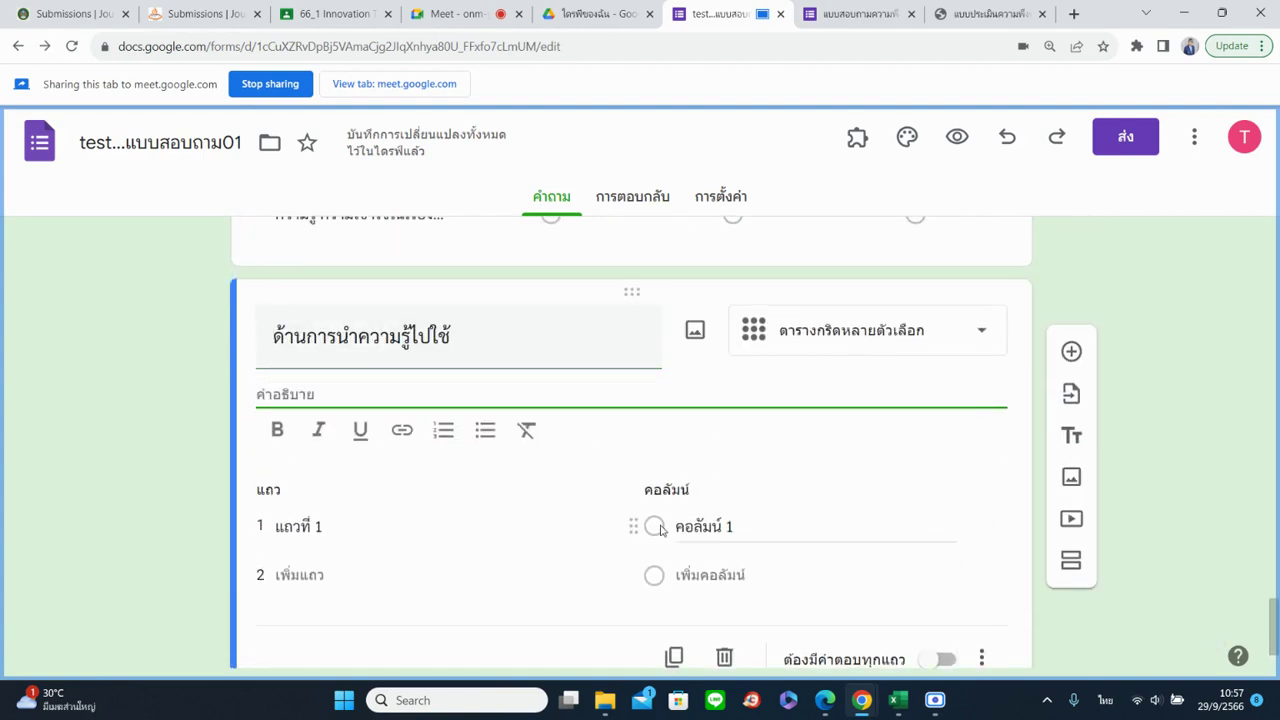
{"action": "key", "text": "ctrl+v"}
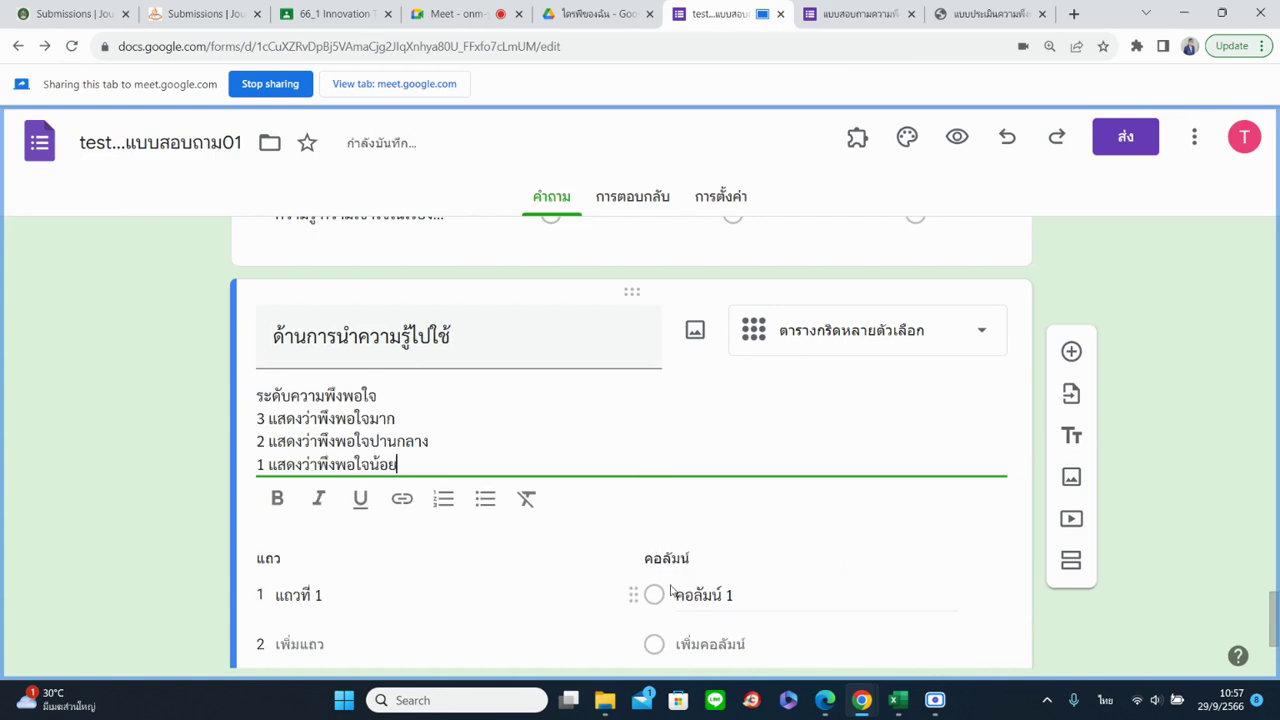
Enter rating columns 3, 2 and 1, then review both grid cards
{"action": "left_click", "coordinate": [671, 592]}
{"action": "type", "text": "3"}
{"action": "key", "text": "Return"}
{"action": "type", "text": "2"}
{"action": "key", "text": "Return"}
{"action": "type", "text": "1"}
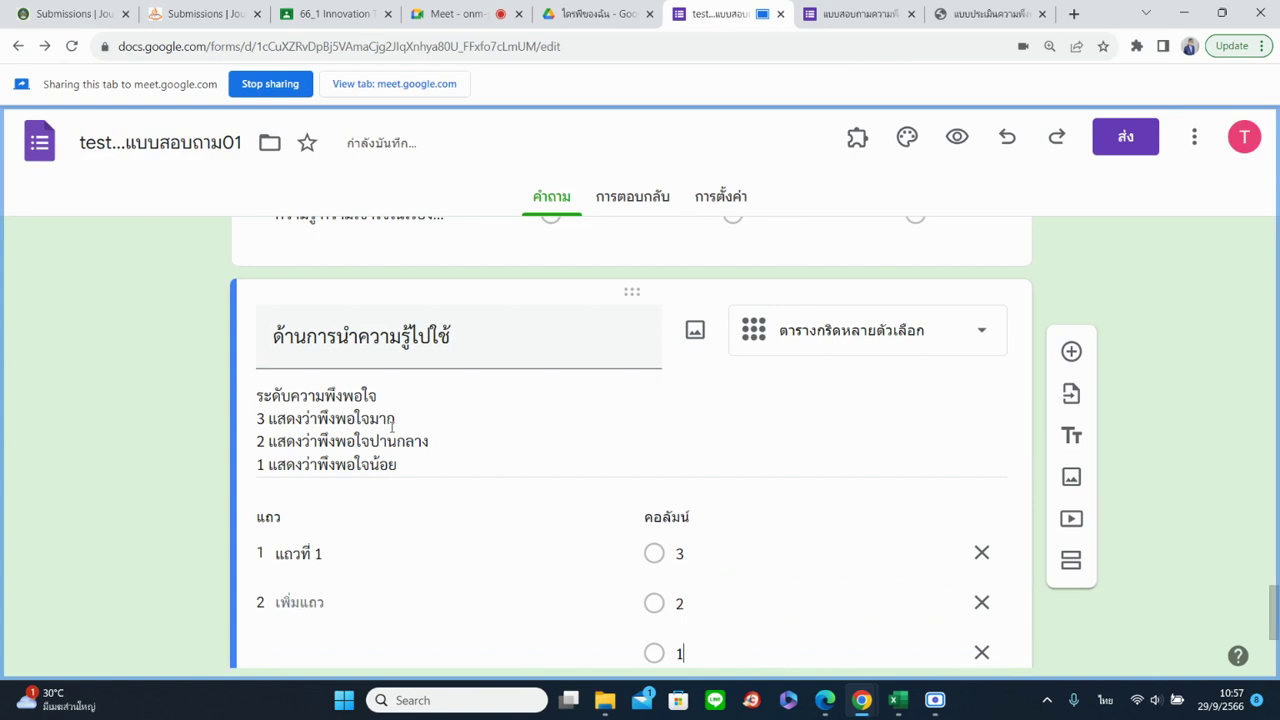
{"action": "scroll", "coordinate": [810, 470], "scroll_direction": "up", "scroll_amount": 3}
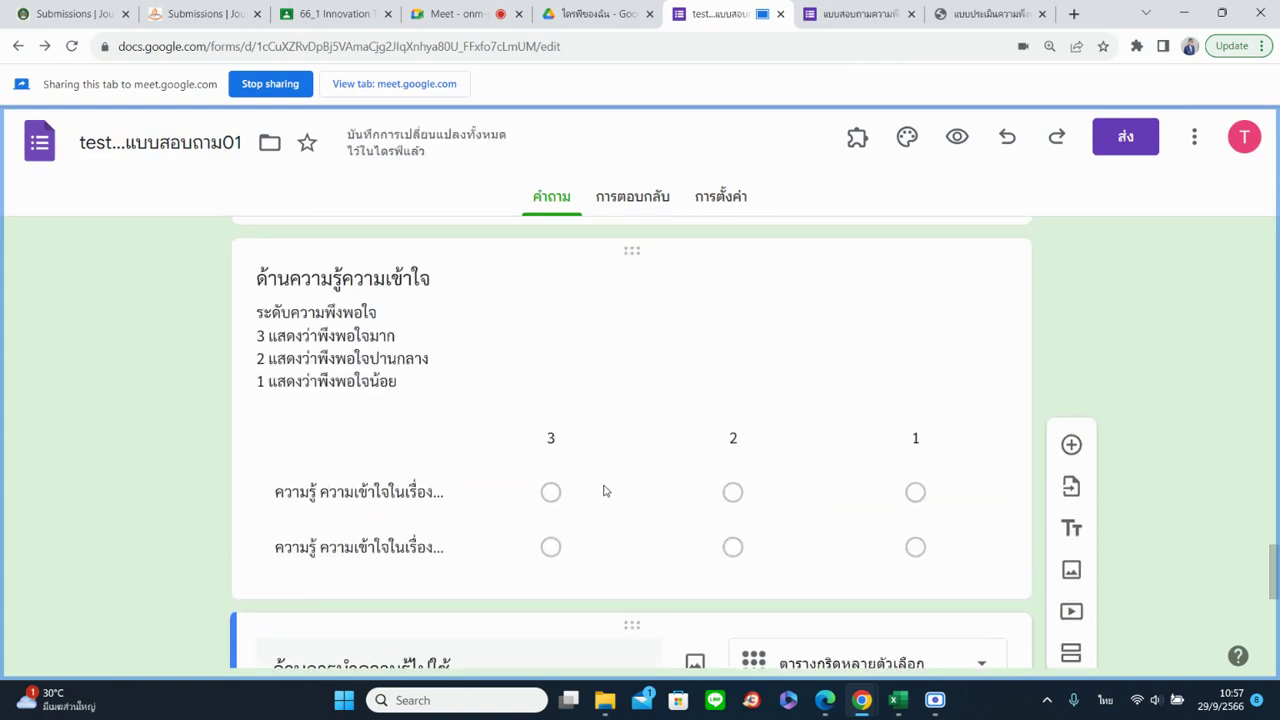
{"action": "scroll", "coordinate": [423, 457], "scroll_direction": "down", "scroll_amount": 3}
{"action": "scroll", "coordinate": [400, 420], "scroll_direction": "up", "scroll_amount": 2}
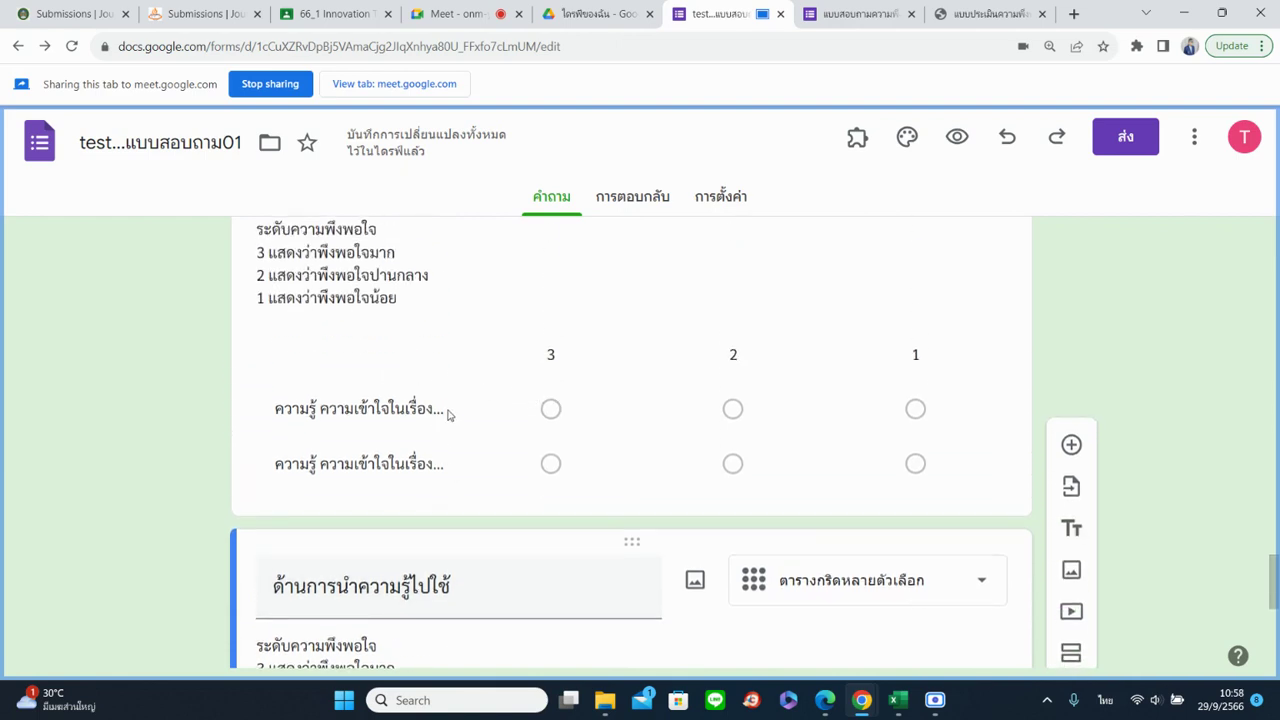
{"action": "scroll", "coordinate": [504, 434], "scroll_direction": "down", "scroll_amount": 3}
Paste the first application statement from the PDF into row 1, completing its ending with ำงานได้
{"action": "left_click", "coordinate": [386, 389]}
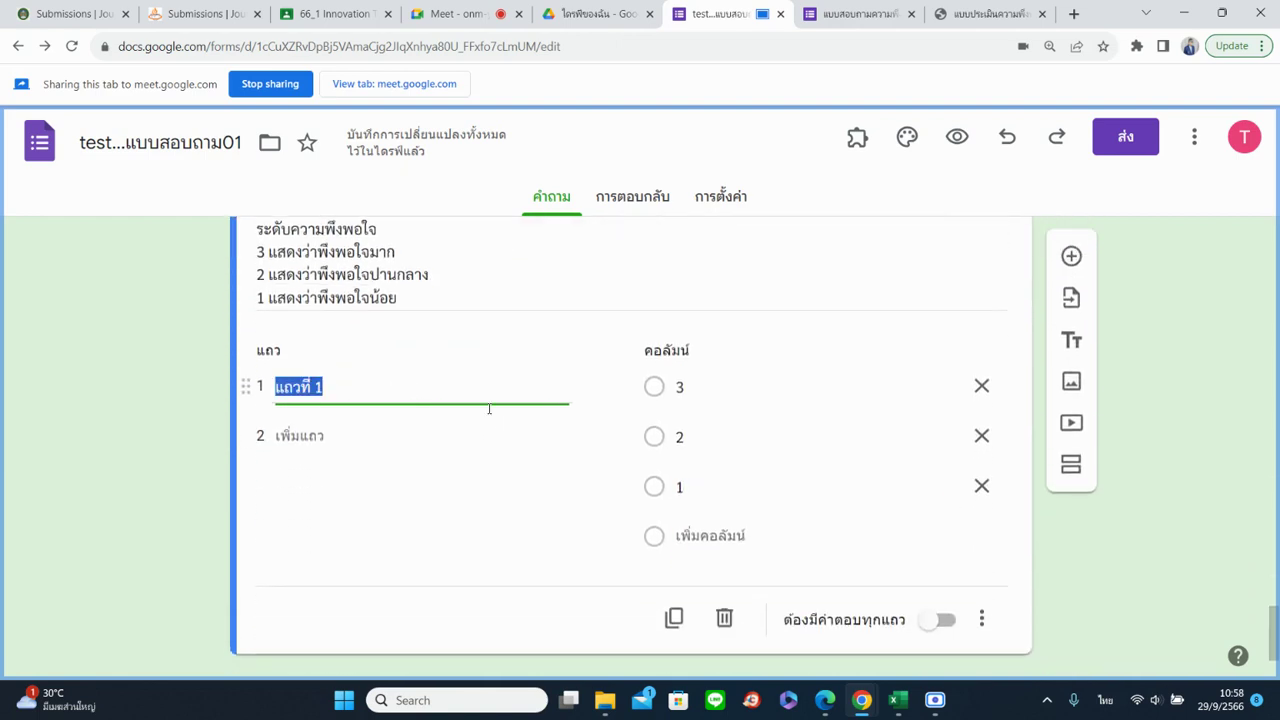
{"action": "left_click", "coordinate": [985, 13]}
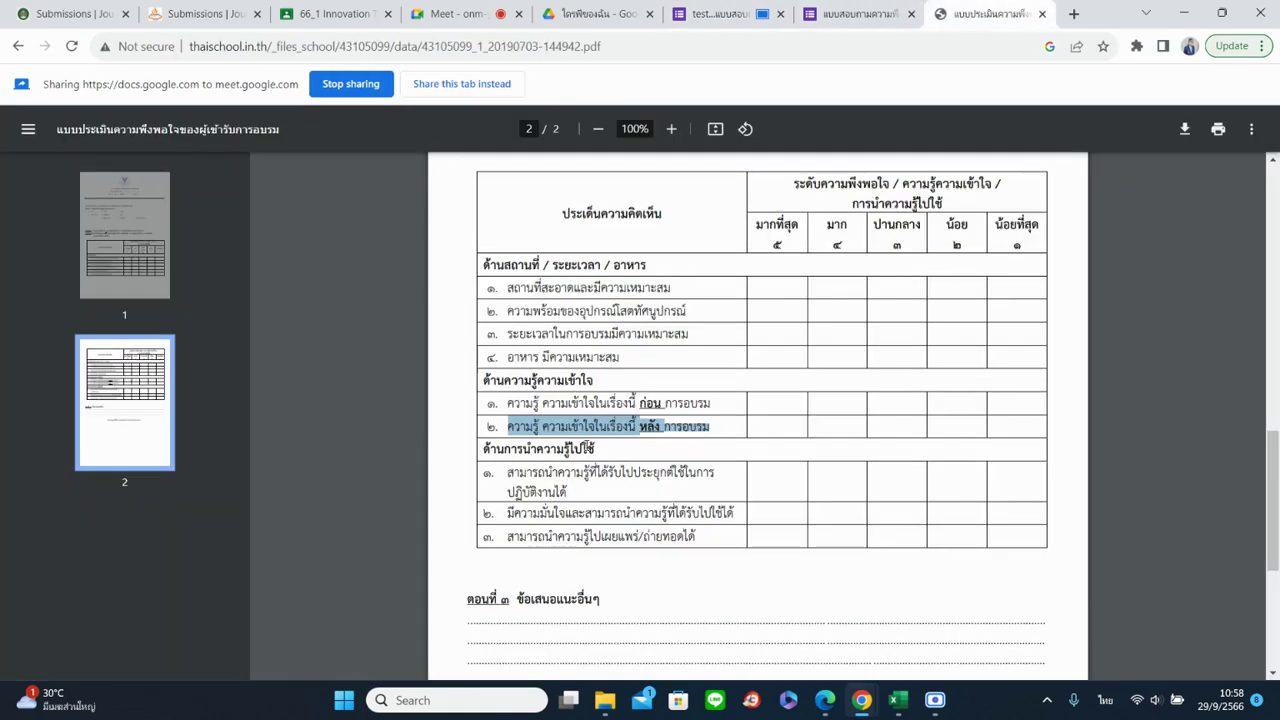
{"action": "left_click", "coordinate": [566, 458]}
{"action": "left_click_drag", "start_coordinate": [508, 470], "coordinate": [566, 492]}
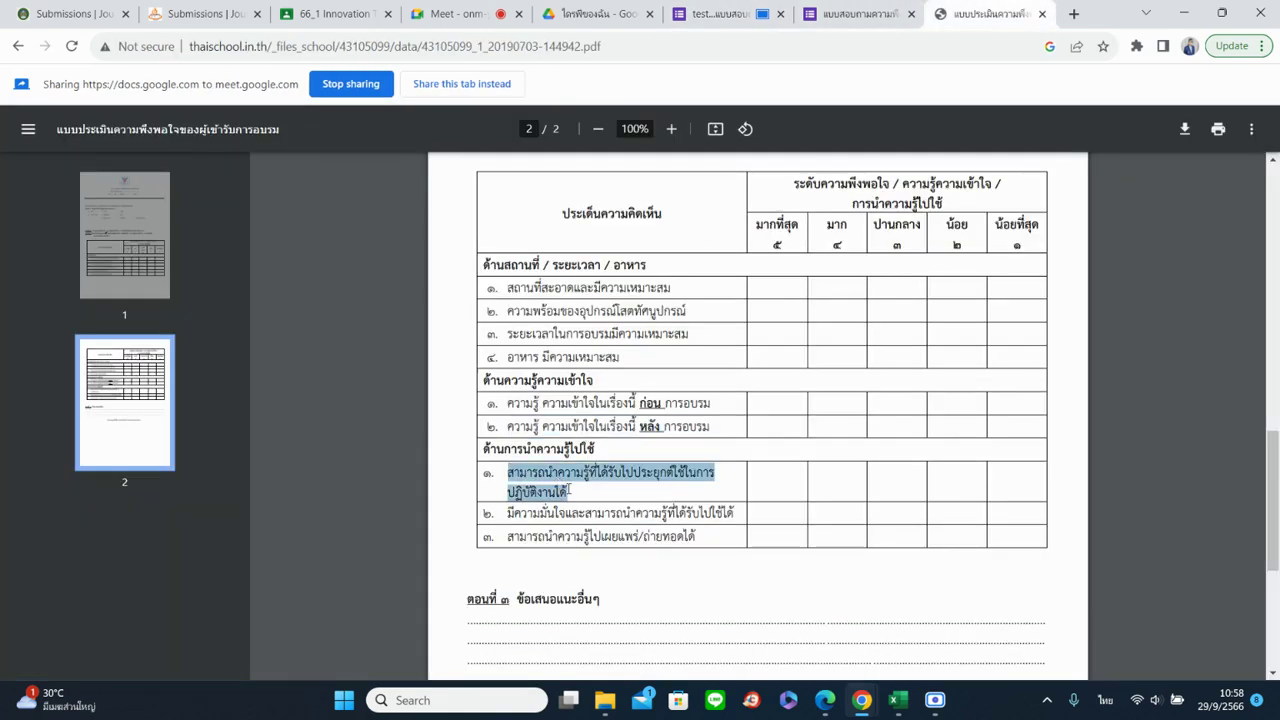
{"action": "right_click", "coordinate": [566, 494]}
{"action": "left_click", "coordinate": [592, 300]}
{"action": "left_click", "coordinate": [712, 13]}
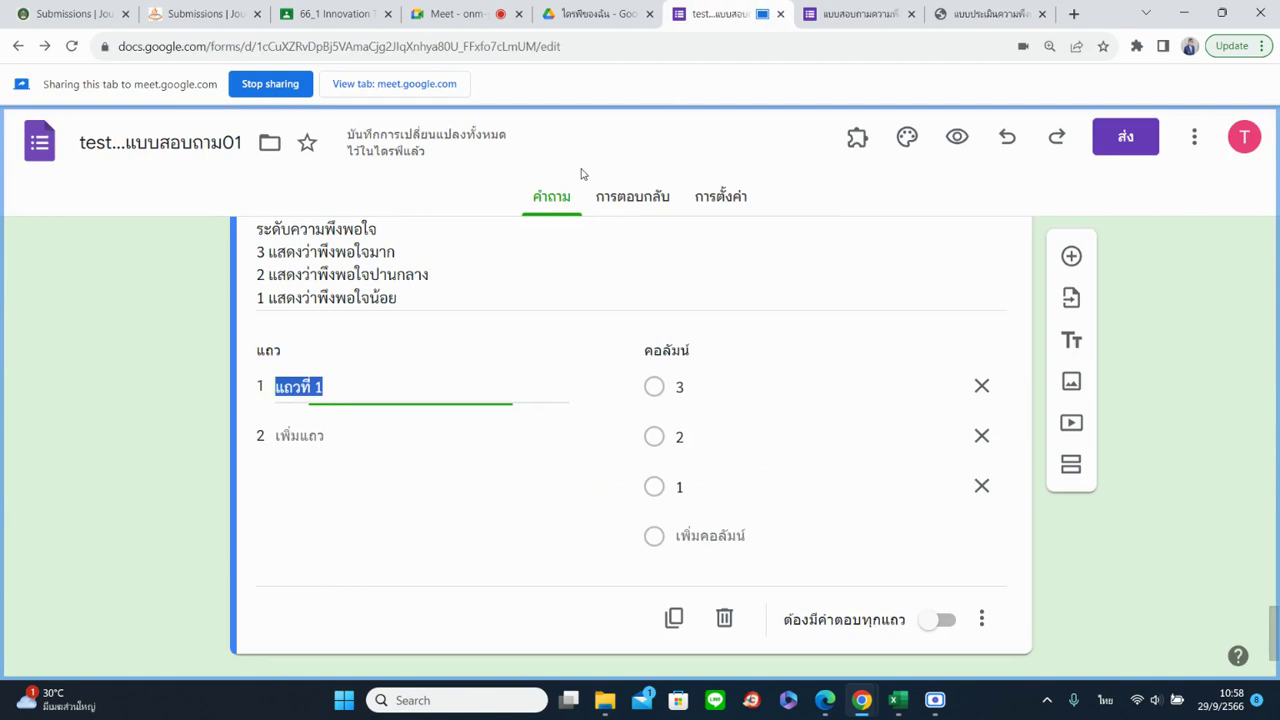
{"action": "key", "text": "ctrl+v"}
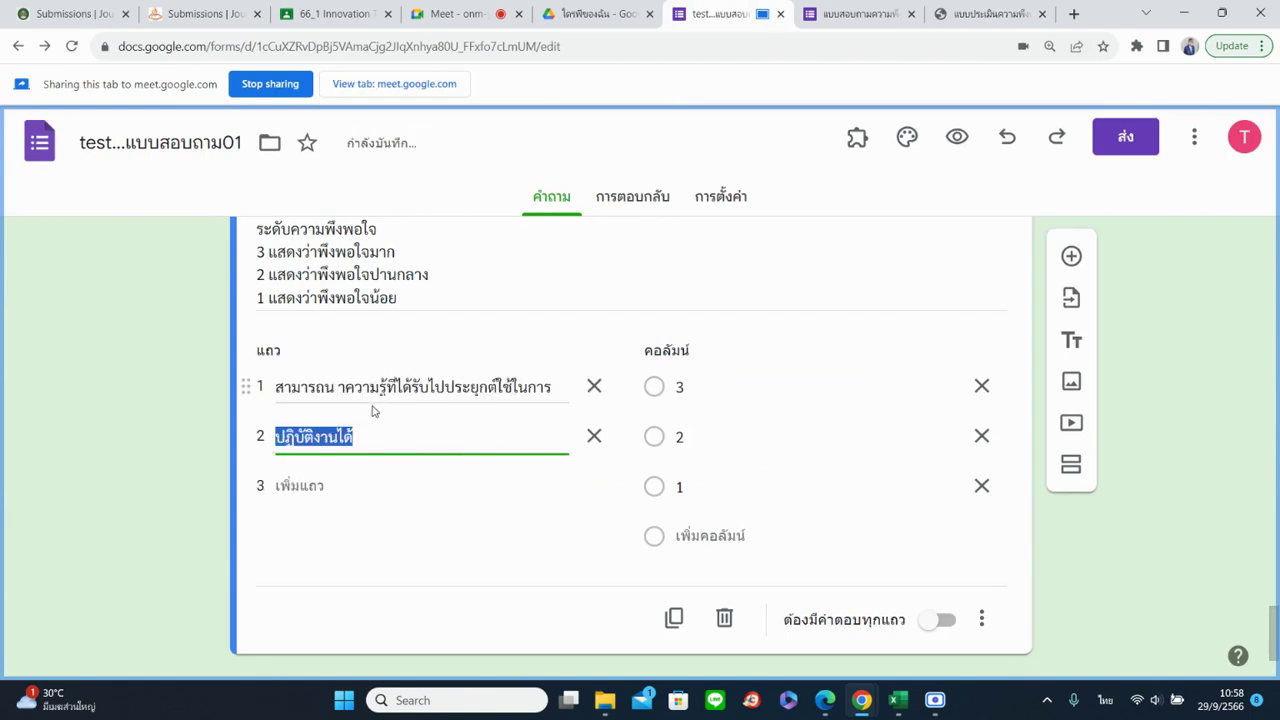
{"action": "key", "text": "ctrl+x"}
{"action": "left_click", "coordinate": [518, 390]}
{"action": "left_click", "coordinate": [561, 390]}
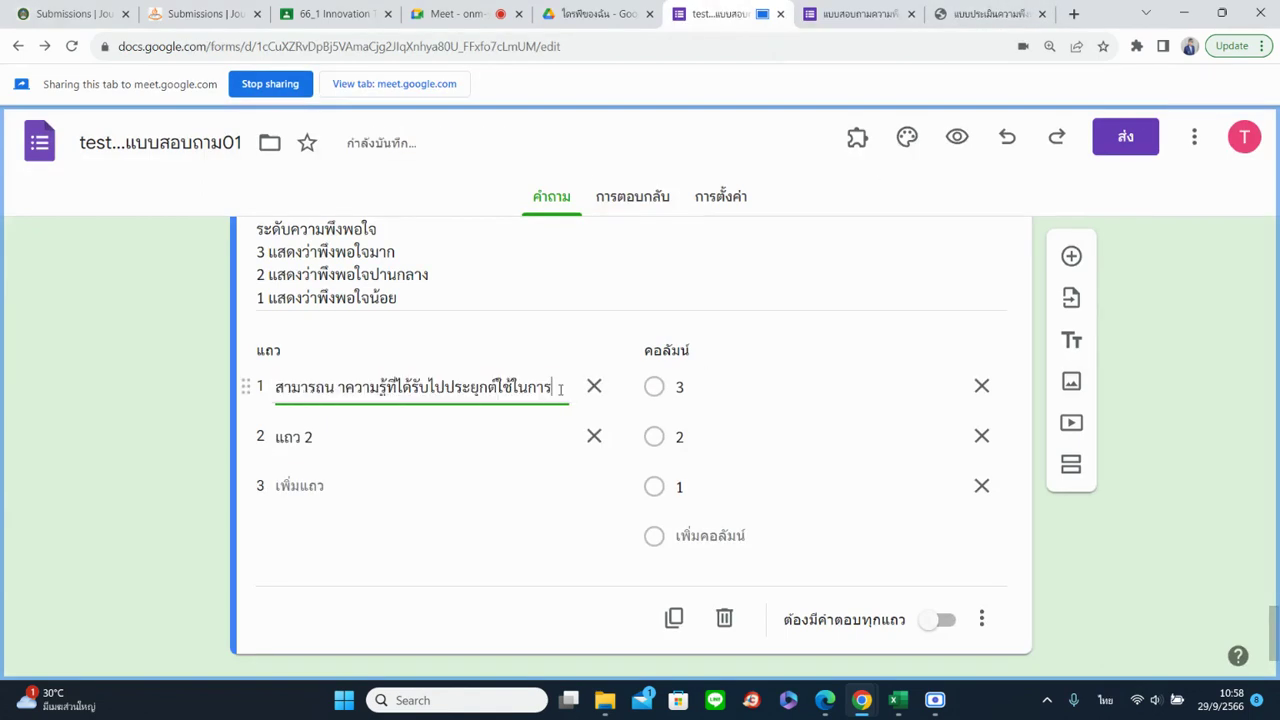
{"action": "type", "text": "ำงานได้"}
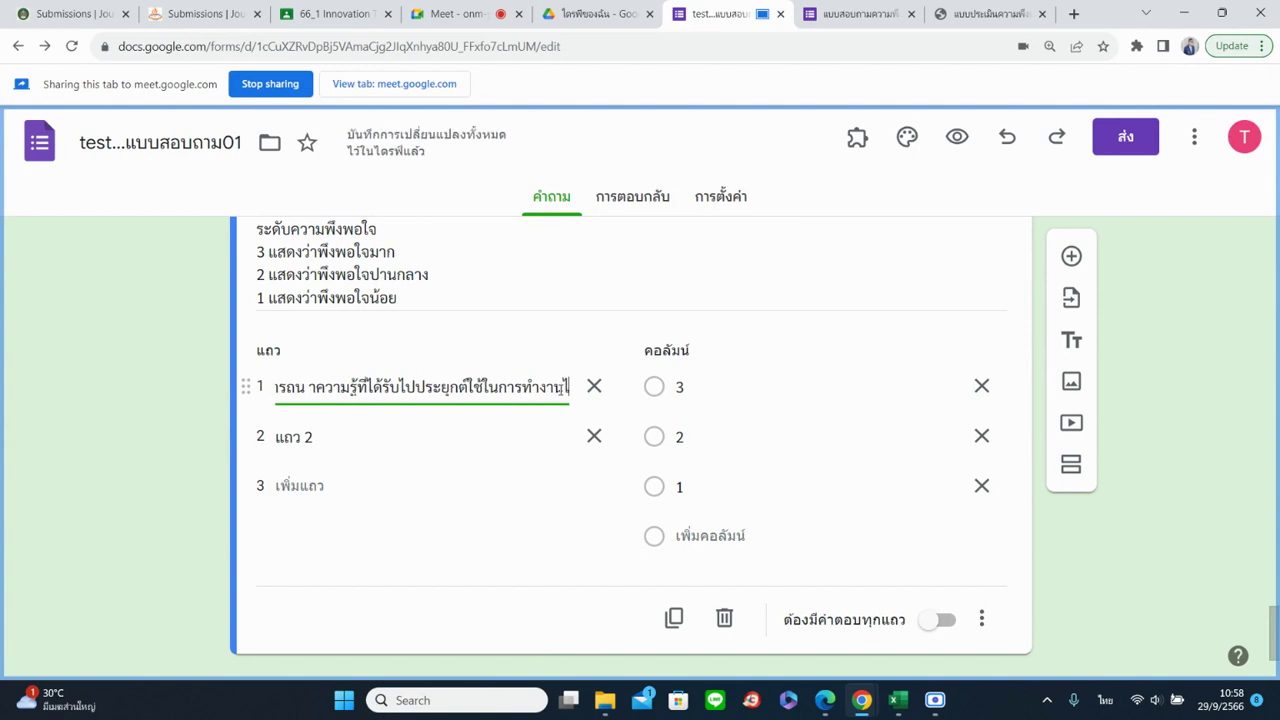
Copy the second application statement from the PDF into row 2
{"action": "left_click", "coordinate": [500, 444]}
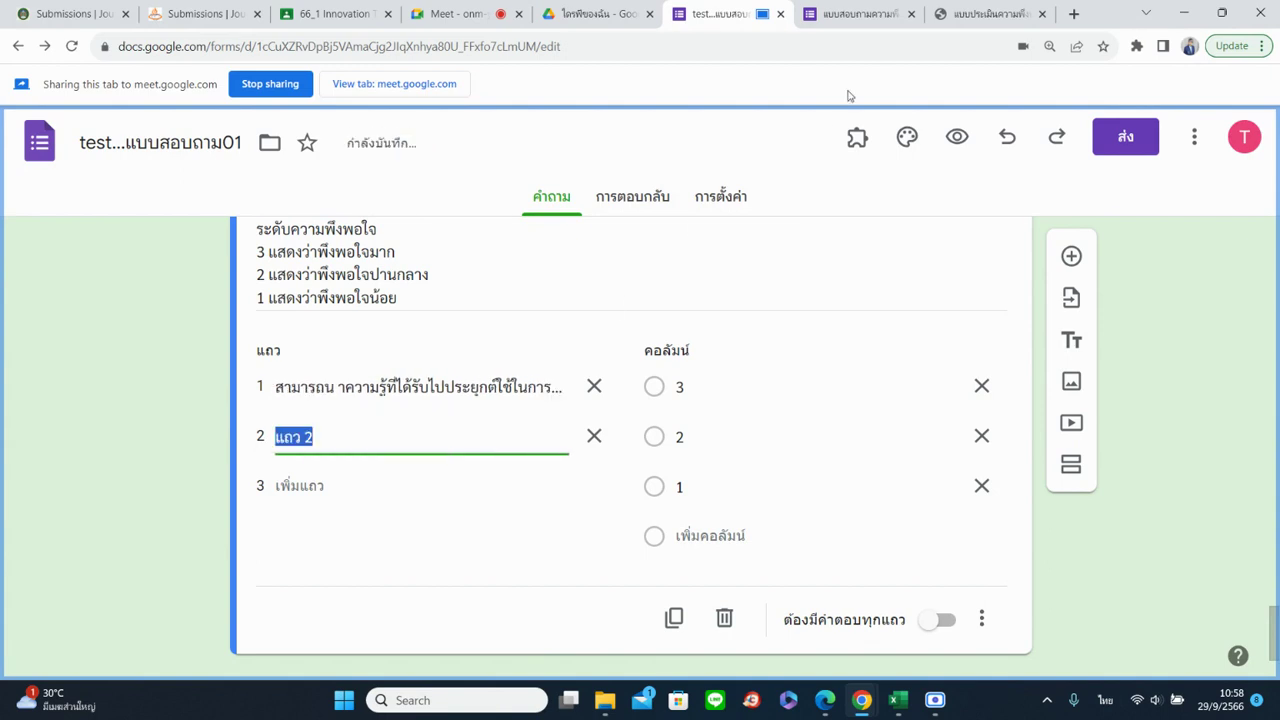
{"action": "left_click", "coordinate": [988, 14]}
{"action": "left_click_drag", "start_coordinate": [510, 514], "coordinate": [736, 521]}
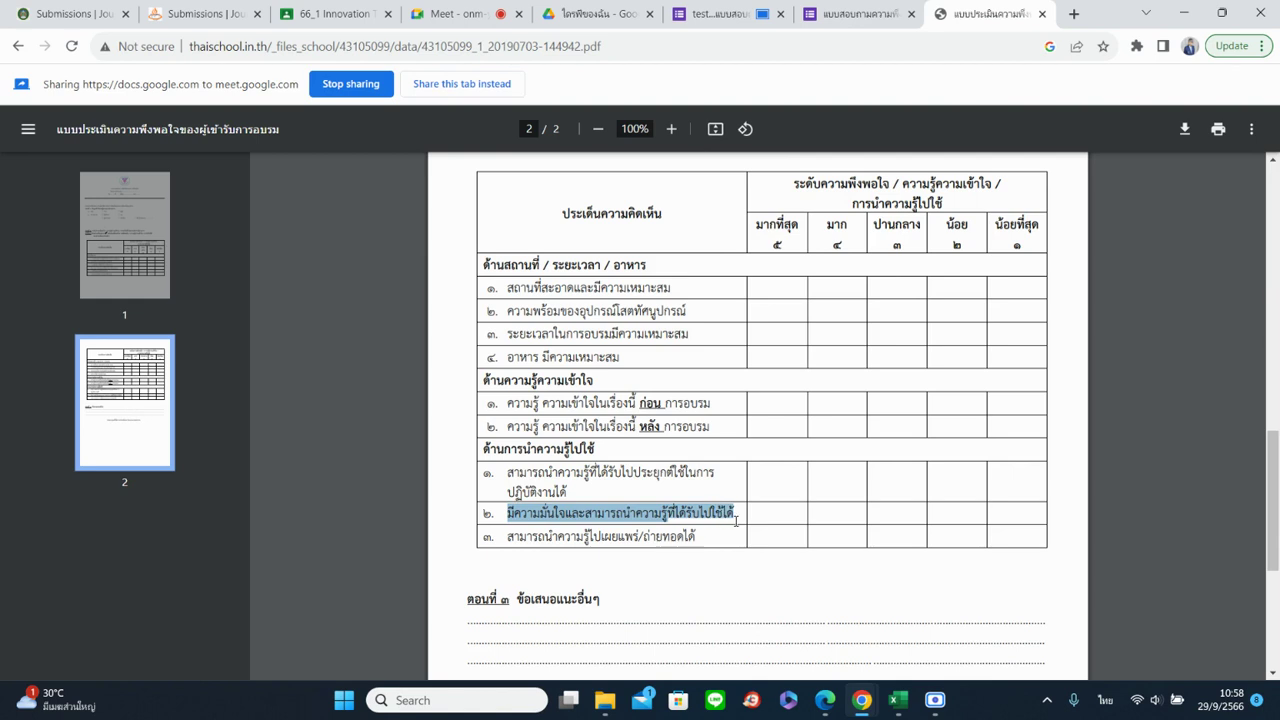
{"action": "key", "text": "ctrl+c"}
{"action": "left_click", "coordinate": [720, 14]}
{"action": "key", "text": "ctrl+v"}
Add a third grid row and share the PDF tab with the meeting
{"action": "left_click", "coordinate": [988, 14]}
{"action": "left_click", "coordinate": [720, 14]}
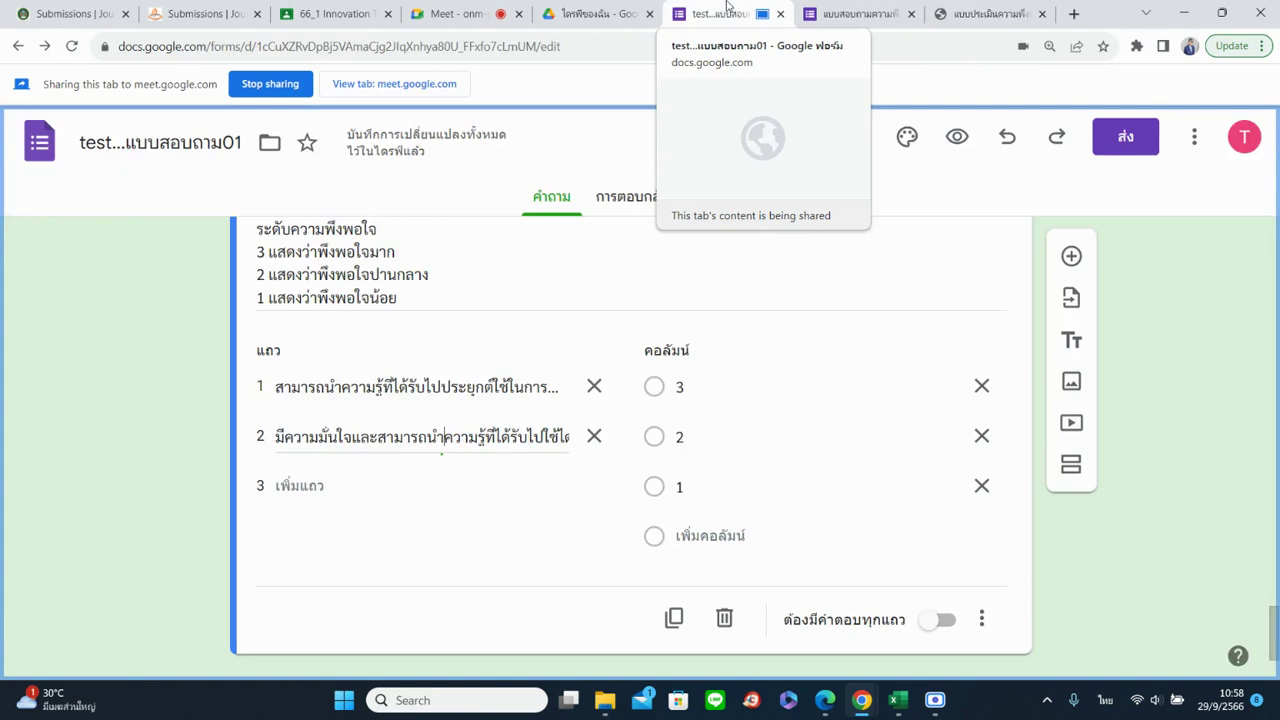
{"action": "left_click", "coordinate": [420, 489]}
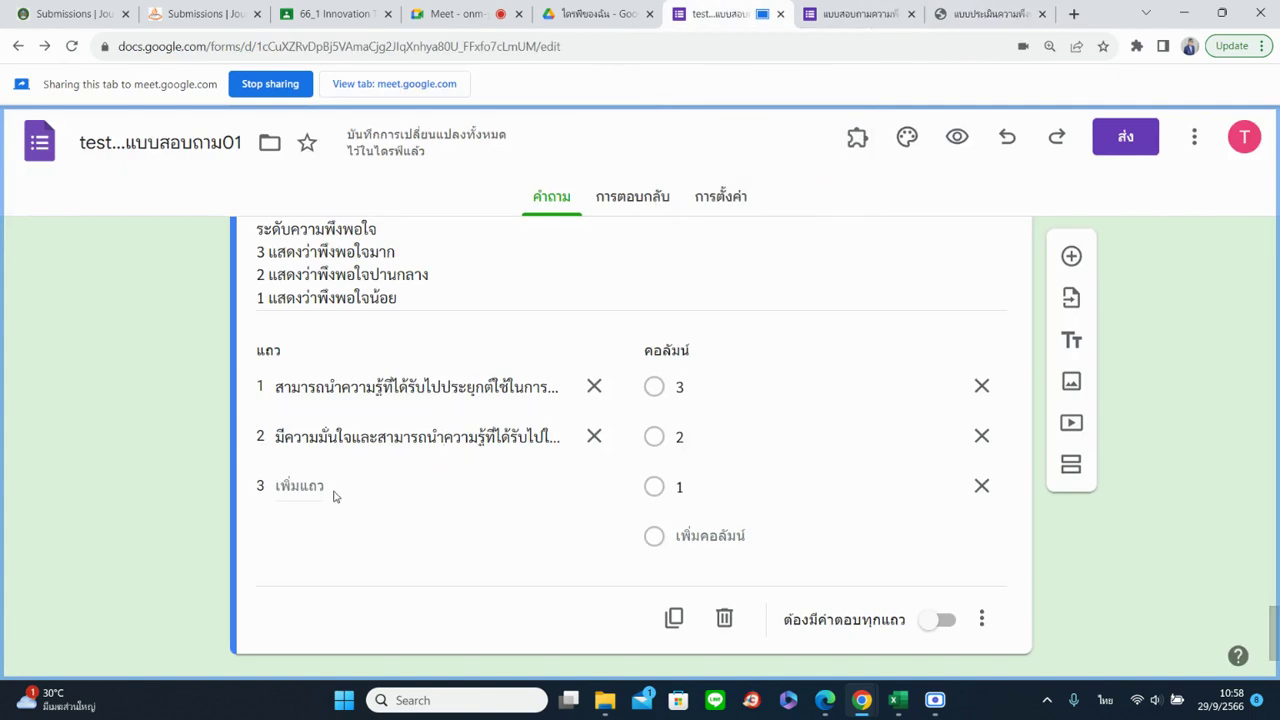
{"action": "left_click", "coordinate": [940, 14]}
{"action": "left_click", "coordinate": [455, 84]}
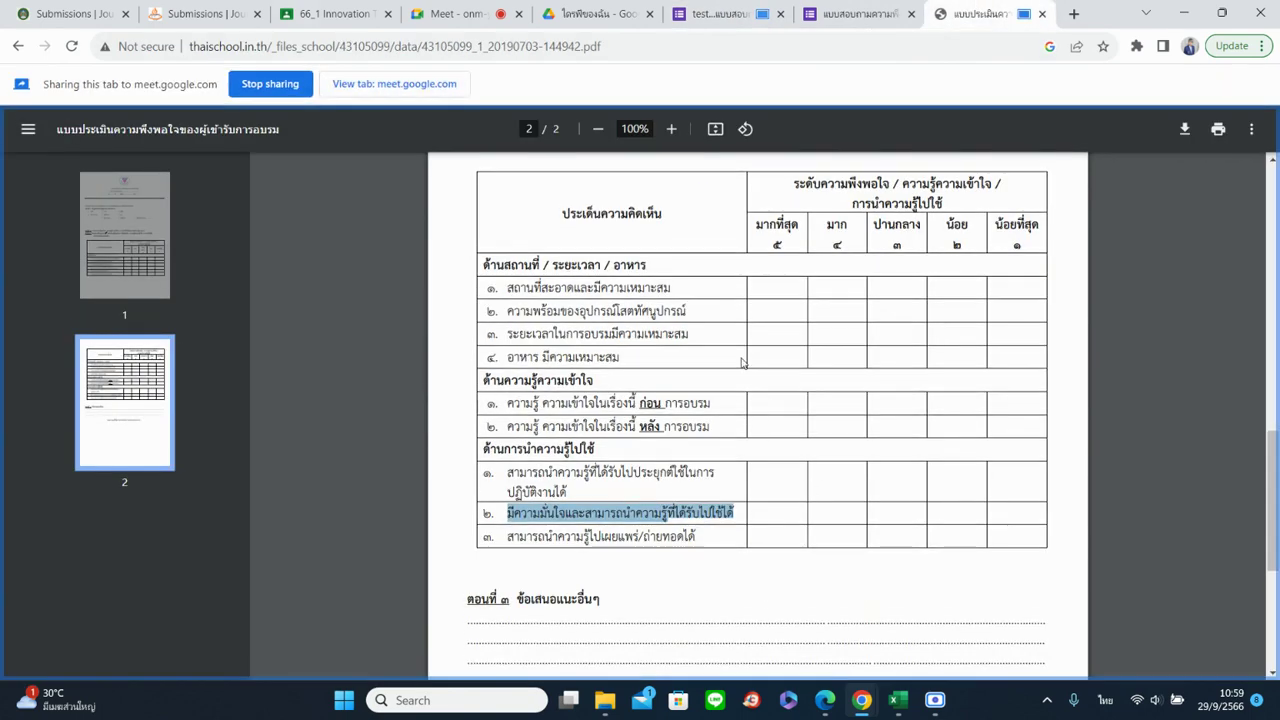
{"action": "left_click", "coordinate": [455, 14]}
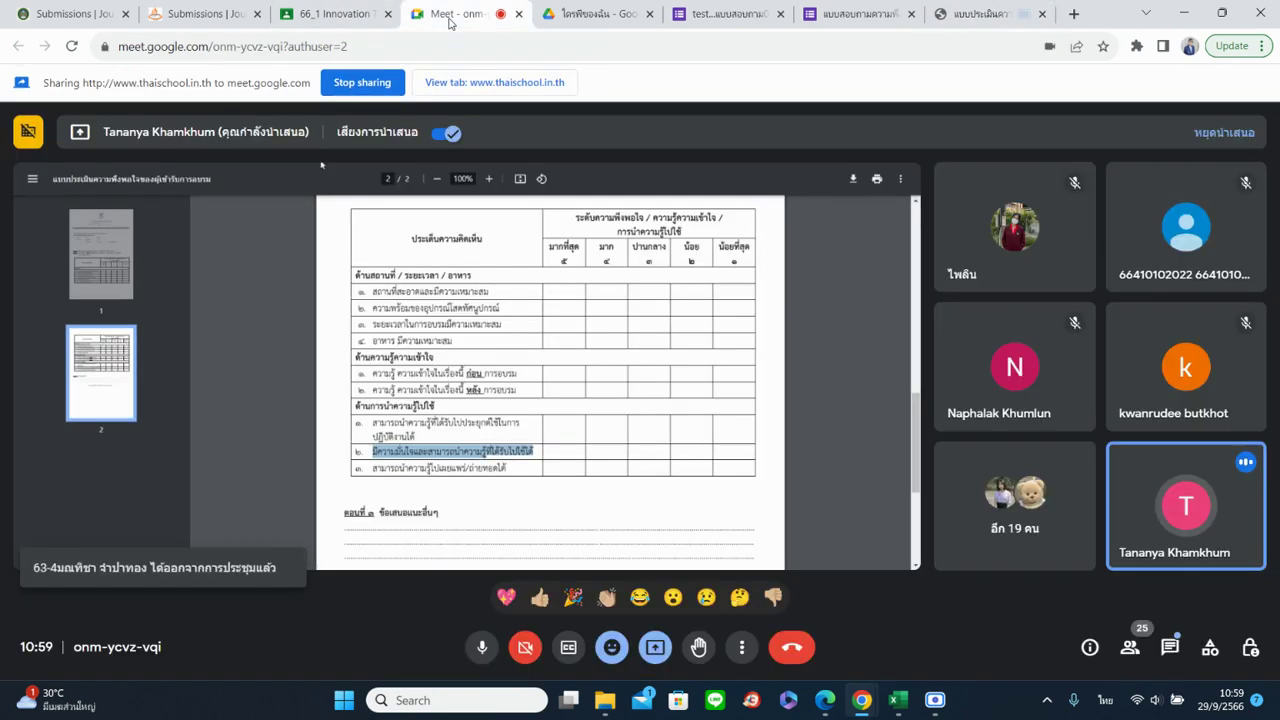
{"action": "left_click", "coordinate": [725, 14]}
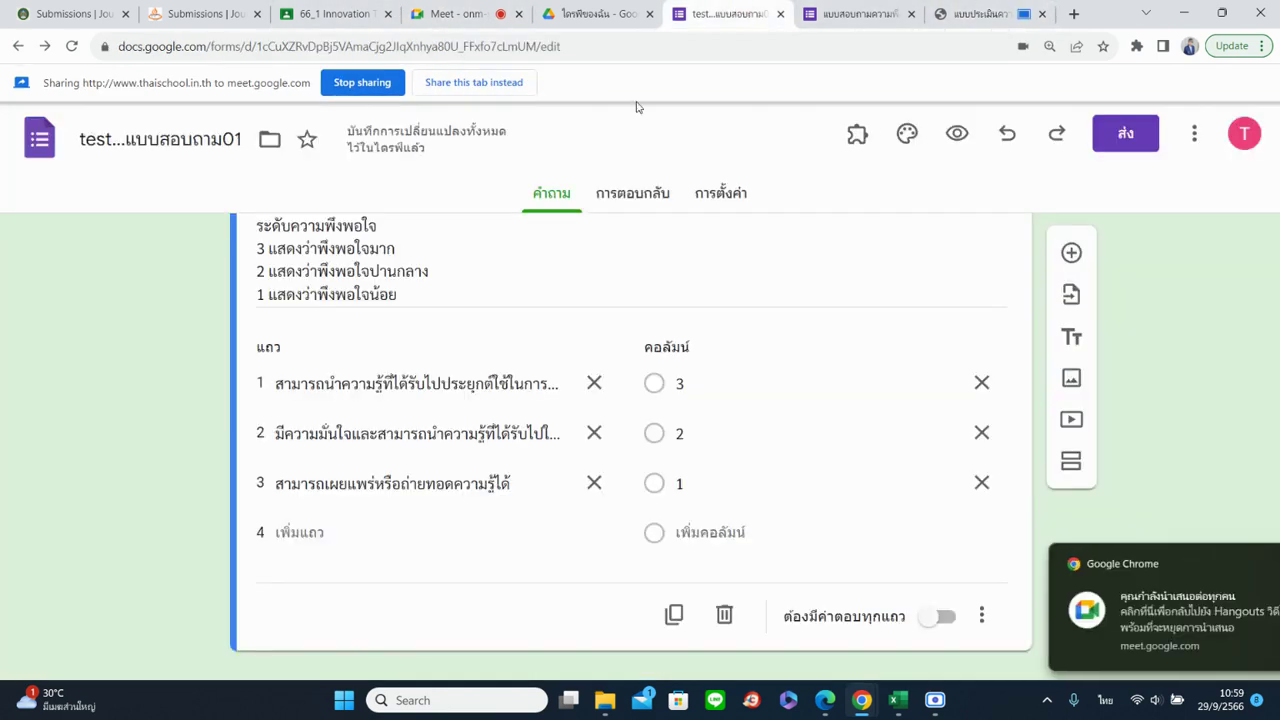
Reload and share the survey response tab, then rate the cleanliness question 2
{"action": "left_click", "coordinate": [447, 86]}
{"action": "left_click", "coordinate": [860, 14]}
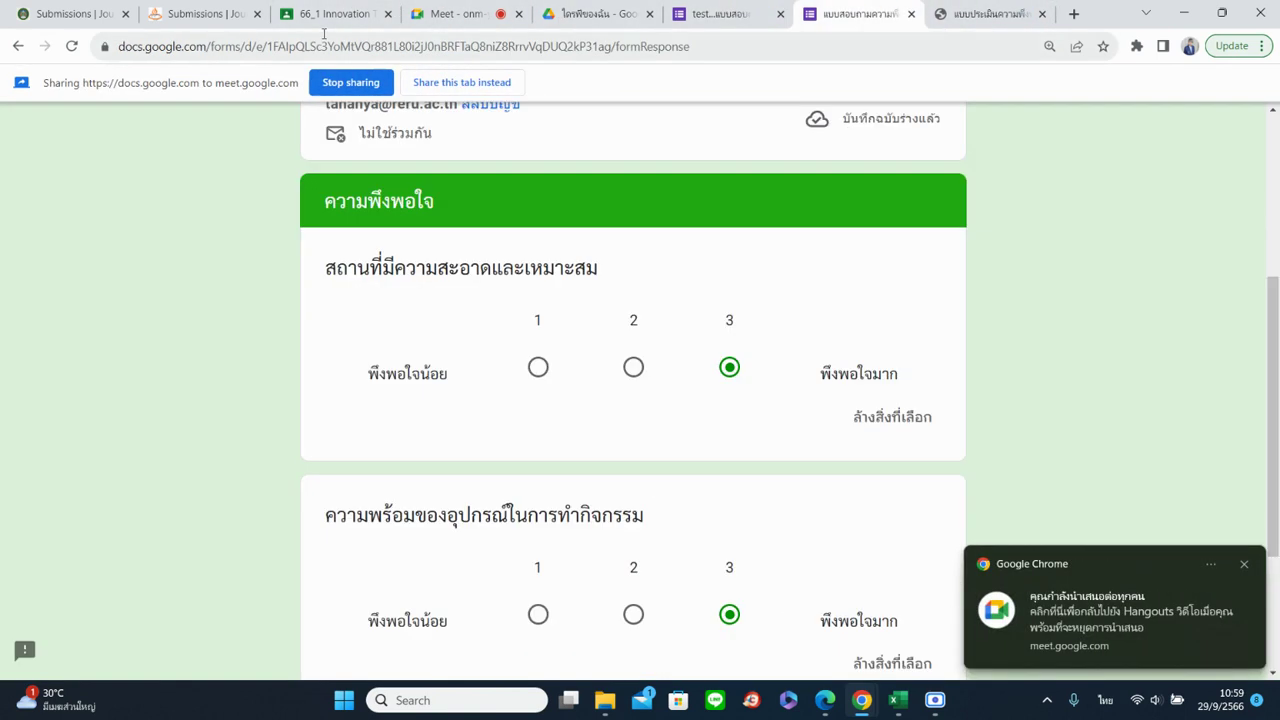
{"action": "left_click", "coordinate": [66, 50]}
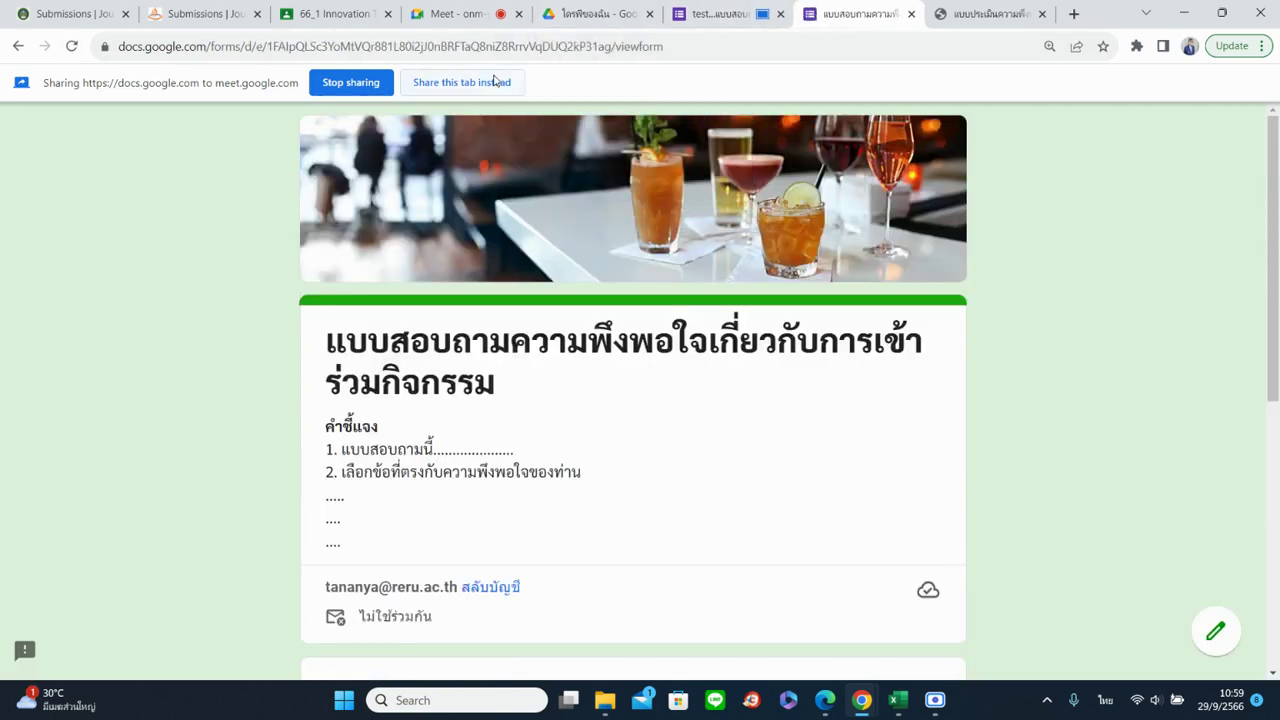
{"action": "left_click", "coordinate": [494, 81]}
{"action": "left_click", "coordinate": [632, 538]}
Scroll to the ด้านความรู้ความเข้าใจ grid and select the 3 in its rating legend
{"action": "scroll", "coordinate": [700, 530], "scroll_direction": "down", "scroll_amount": 2}
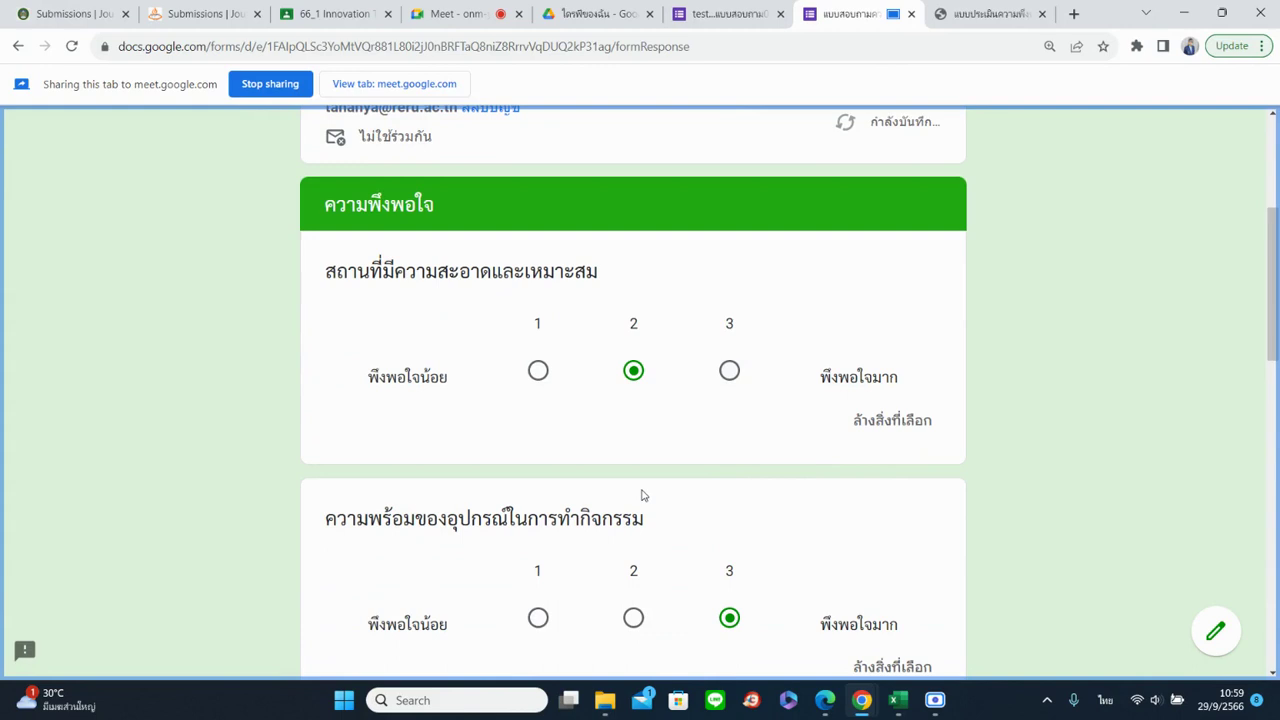
{"action": "scroll", "coordinate": [605, 471], "scroll_direction": "down", "scroll_amount": 2}
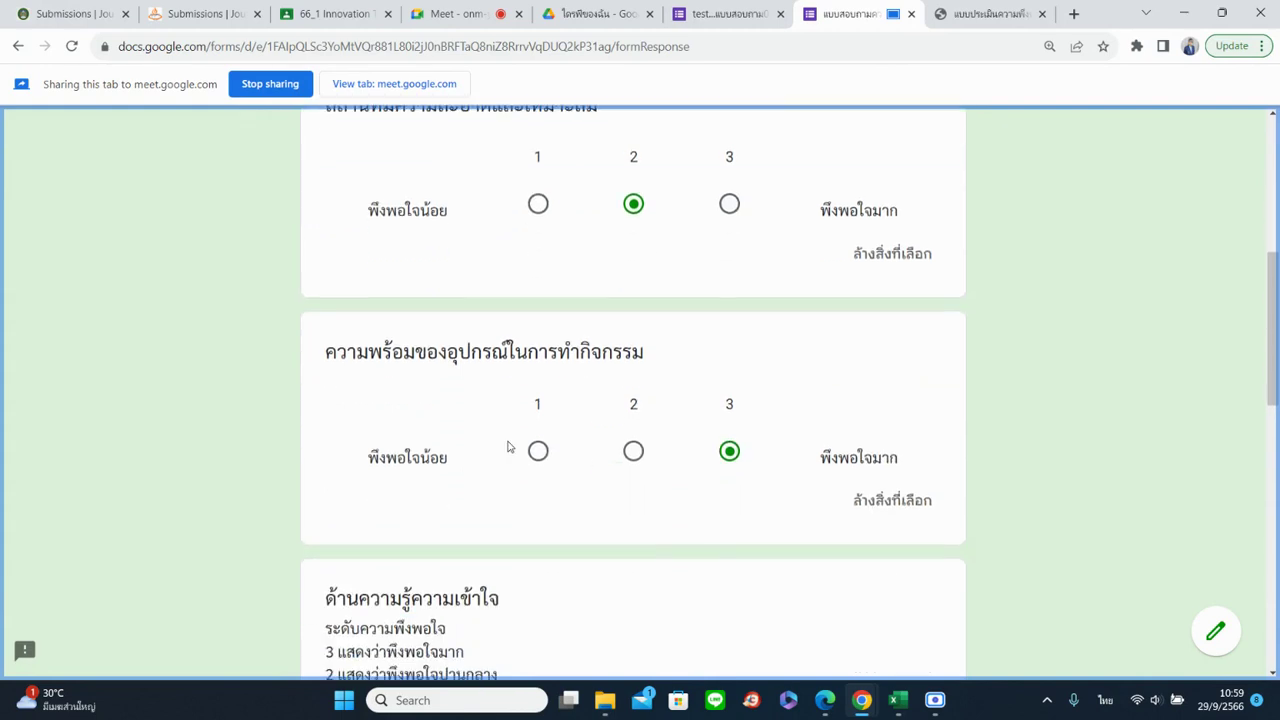
{"action": "scroll", "coordinate": [446, 404], "scroll_direction": "up", "scroll_amount": 2}
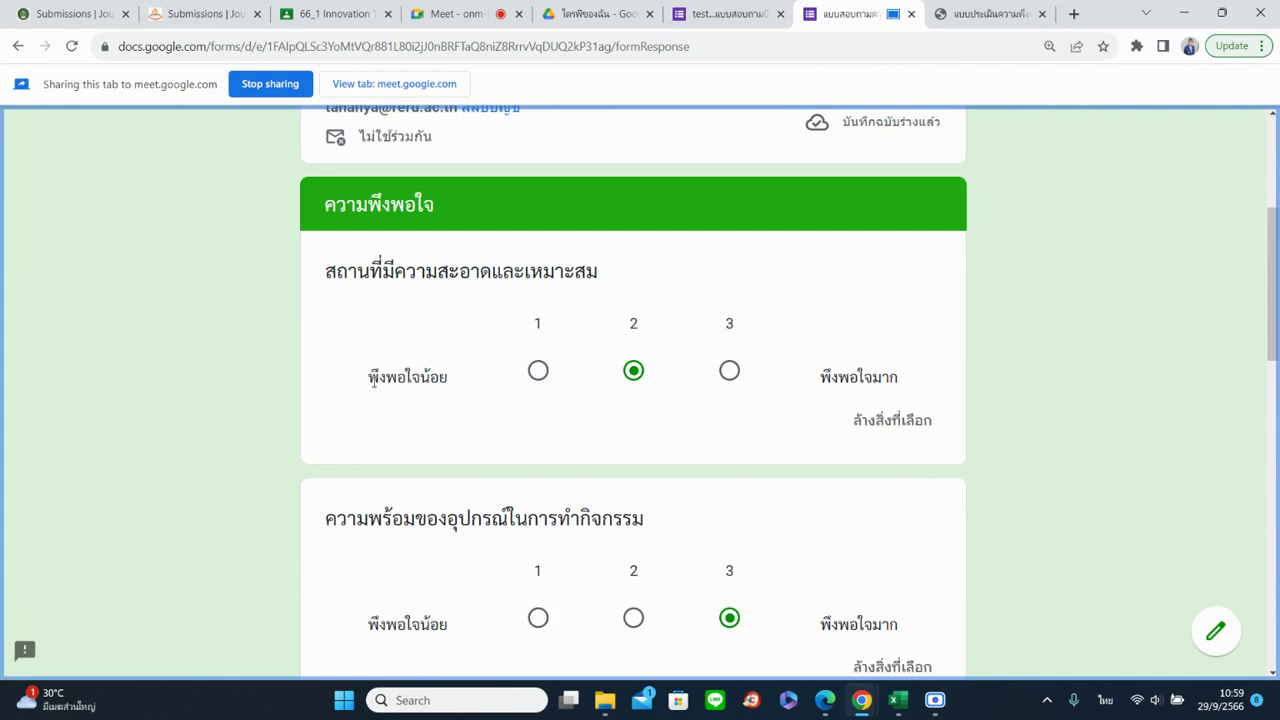
{"action": "scroll", "coordinate": [366, 305], "scroll_direction": "down", "scroll_amount": 2}
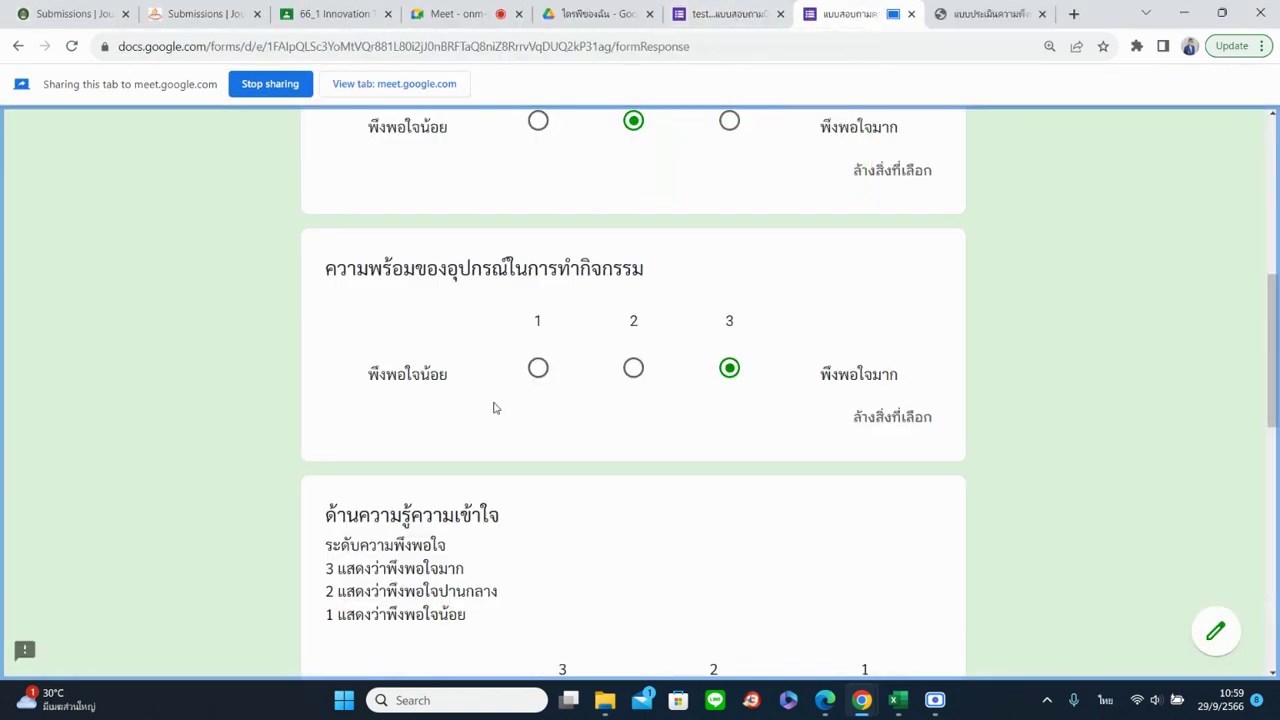
{"action": "scroll", "coordinate": [493, 408], "scroll_direction": "down", "scroll_amount": 2}
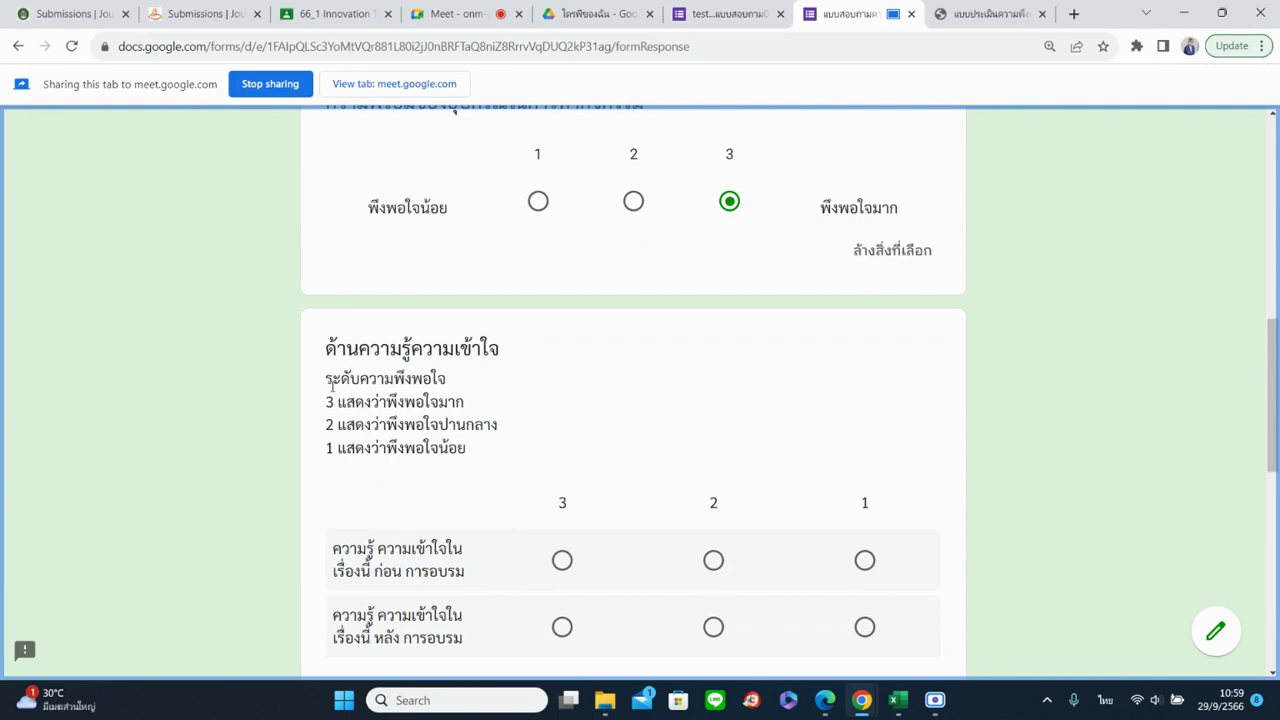
{"action": "double_click", "coordinate": [328, 402]}
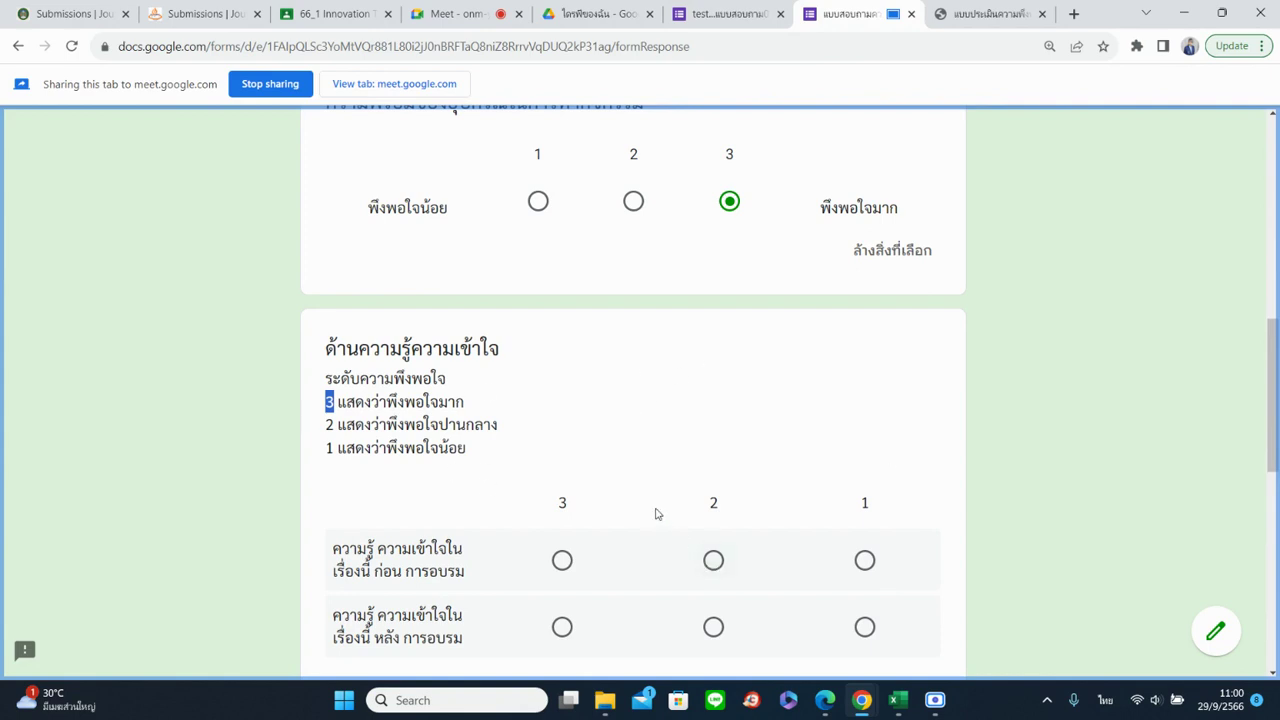
In the knowledge grid, rate before training 2 and after training 3
{"action": "scroll", "coordinate": [657, 514], "scroll_direction": "down", "scroll_amount": 2}
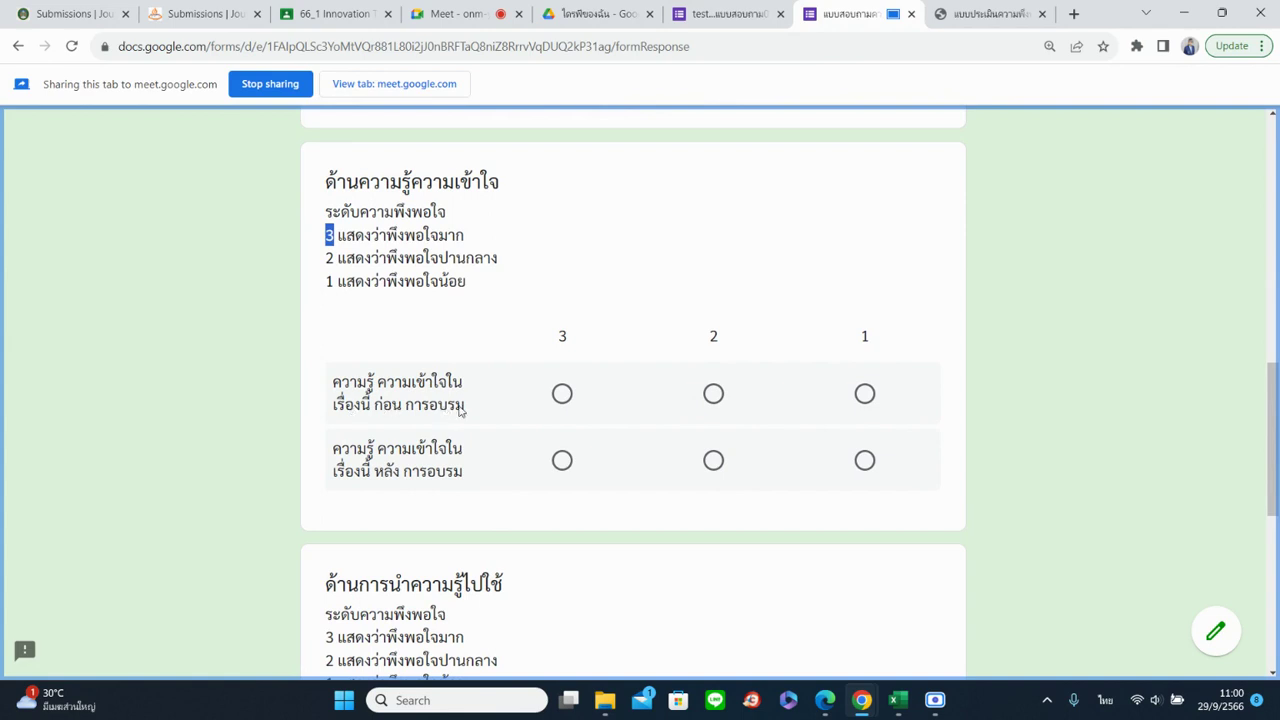
{"action": "left_click", "coordinate": [561, 395]}
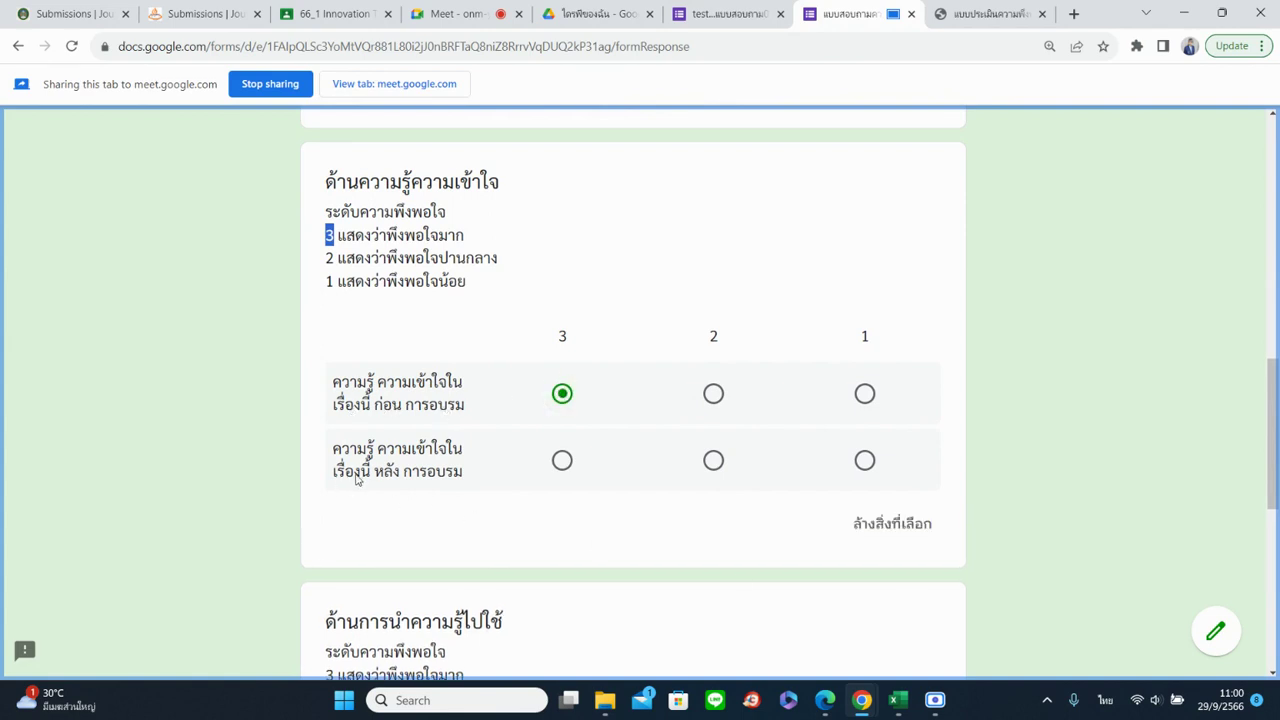
{"action": "left_click", "coordinate": [713, 462]}
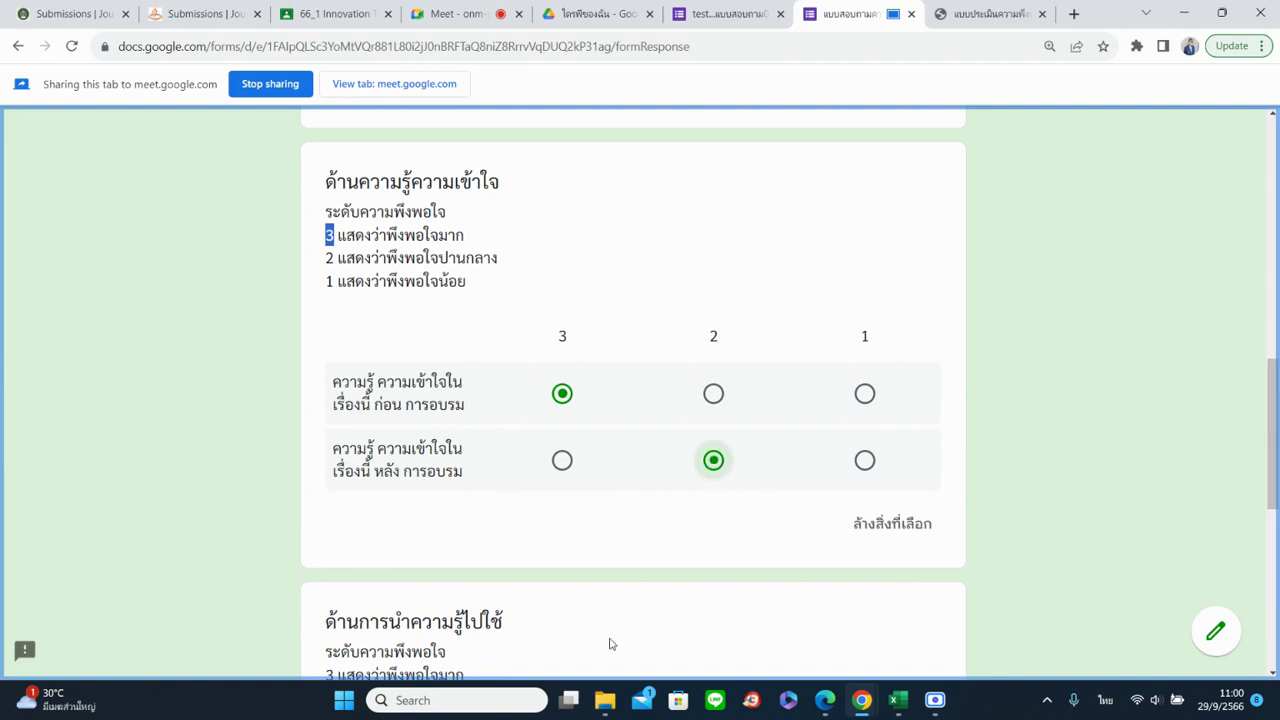
{"action": "left_click", "coordinate": [712, 398]}
{"action": "left_click", "coordinate": [563, 460]}
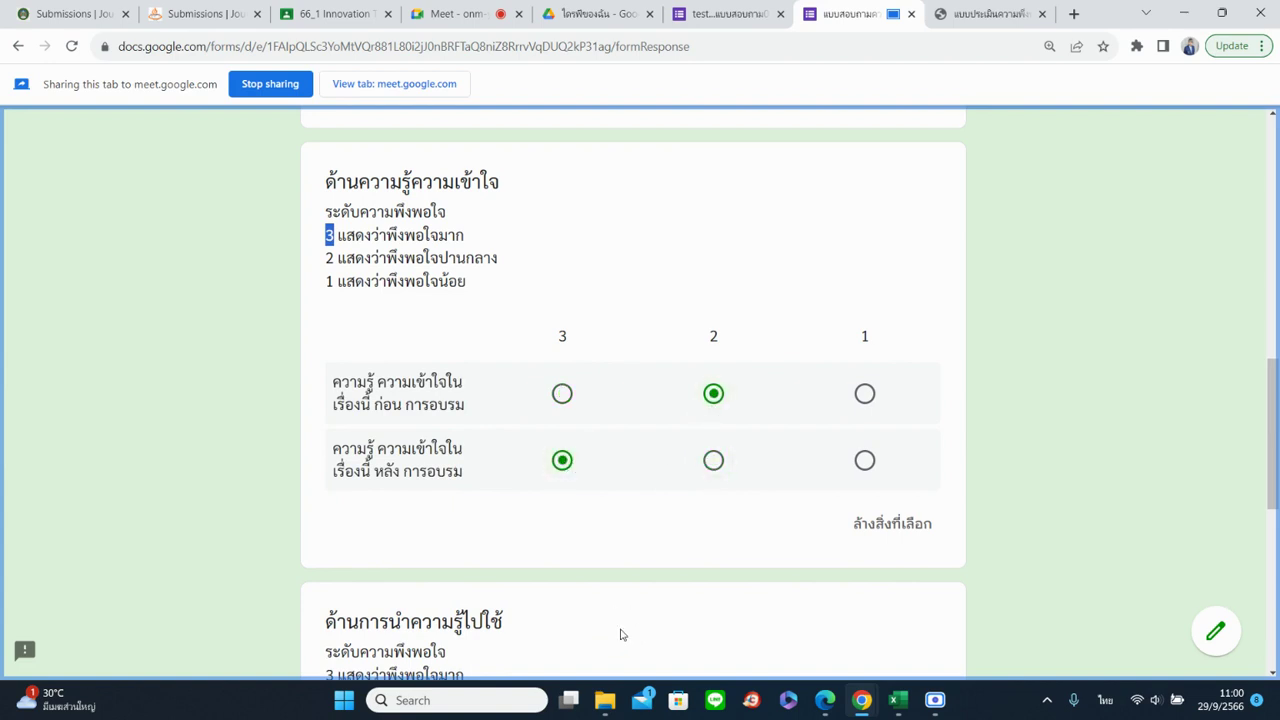
{"action": "scroll", "coordinate": [619, 504], "scroll_direction": "down", "scroll_amount": 1}
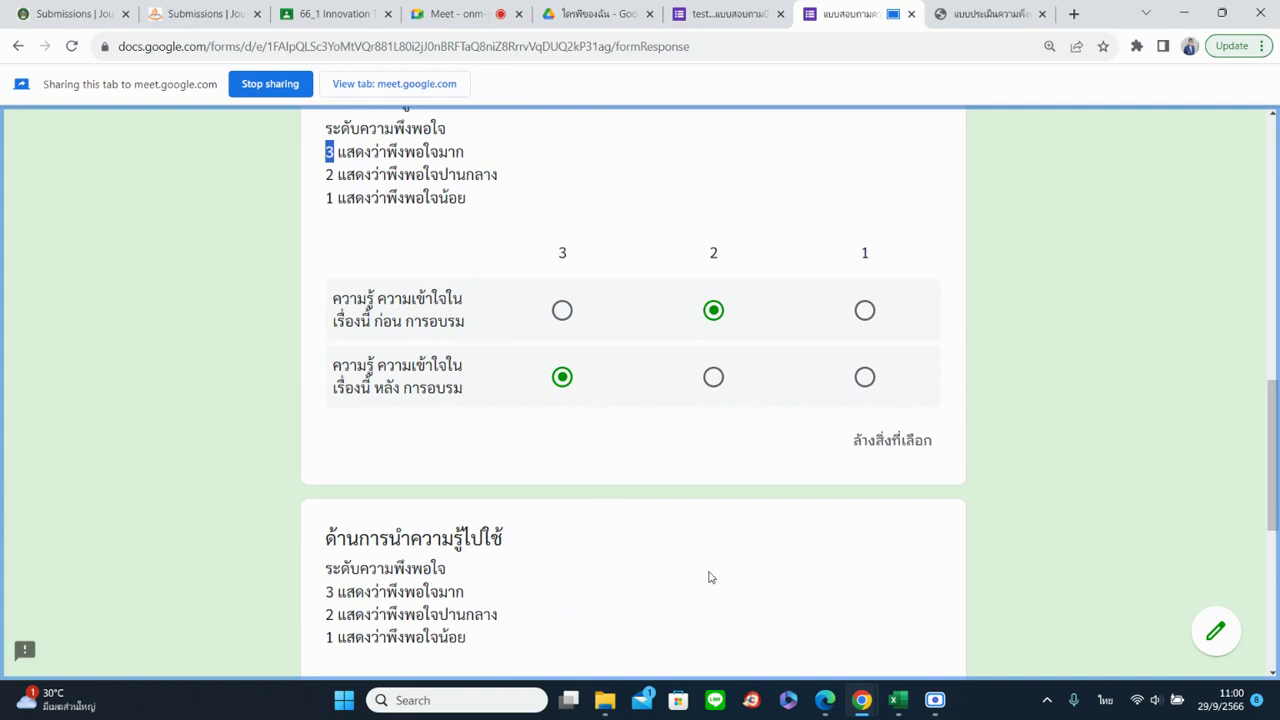
{"action": "scroll", "coordinate": [731, 491], "scroll_direction": "up", "scroll_amount": 3}
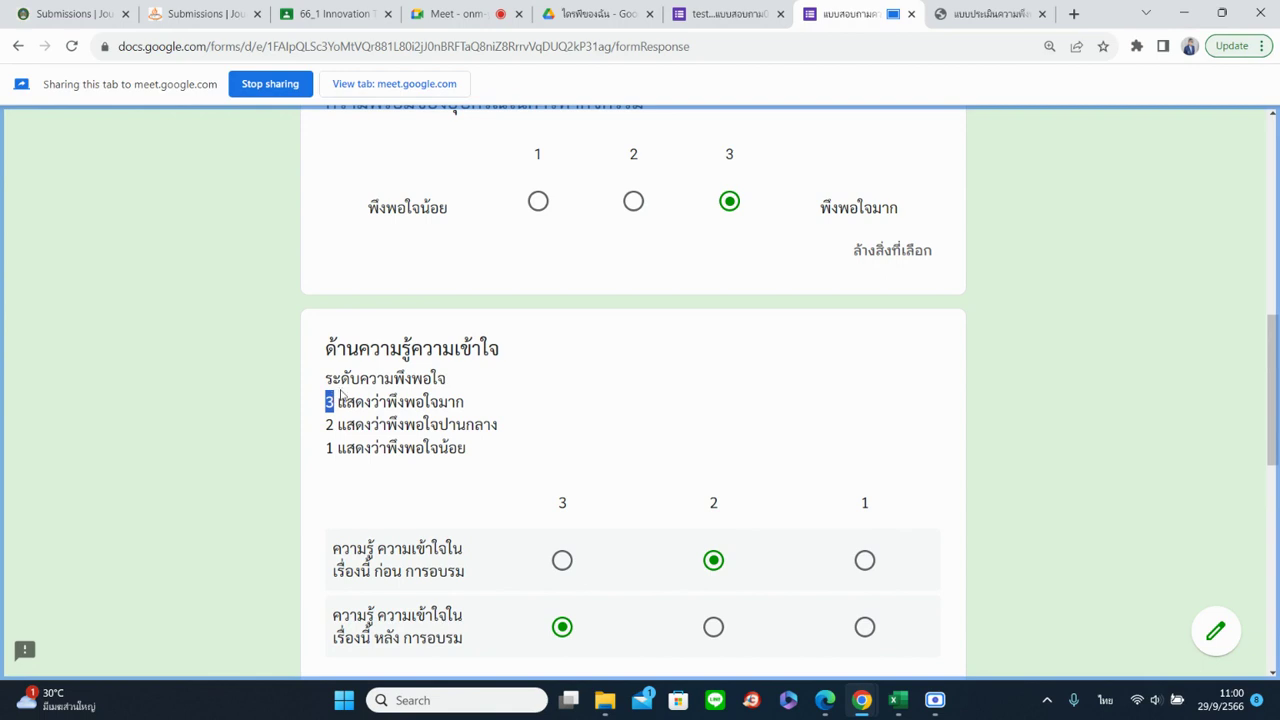
Rate all three application statements 3, then go back to the form editor
{"action": "scroll", "coordinate": [625, 520], "scroll_direction": "down", "scroll_amount": 2}
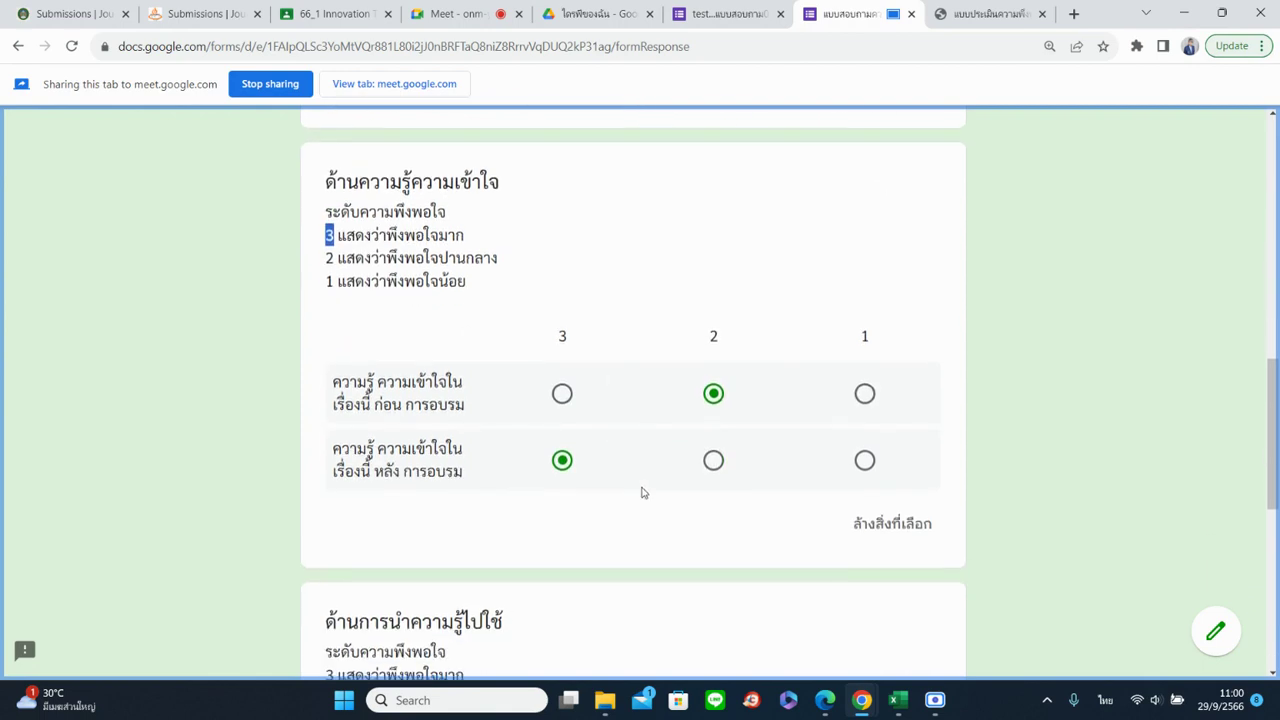
{"action": "scroll", "coordinate": [563, 434], "scroll_direction": "down", "scroll_amount": 3}
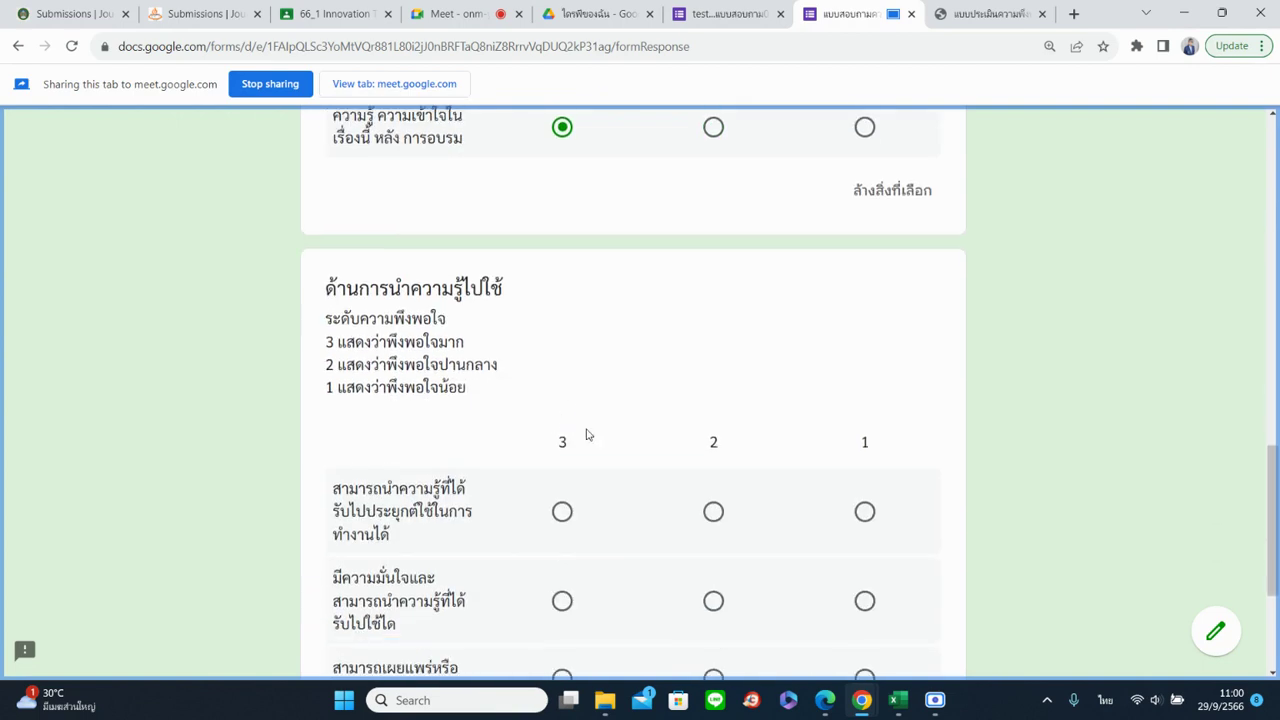
{"action": "scroll", "coordinate": [588, 446], "scroll_direction": "down", "scroll_amount": 2}
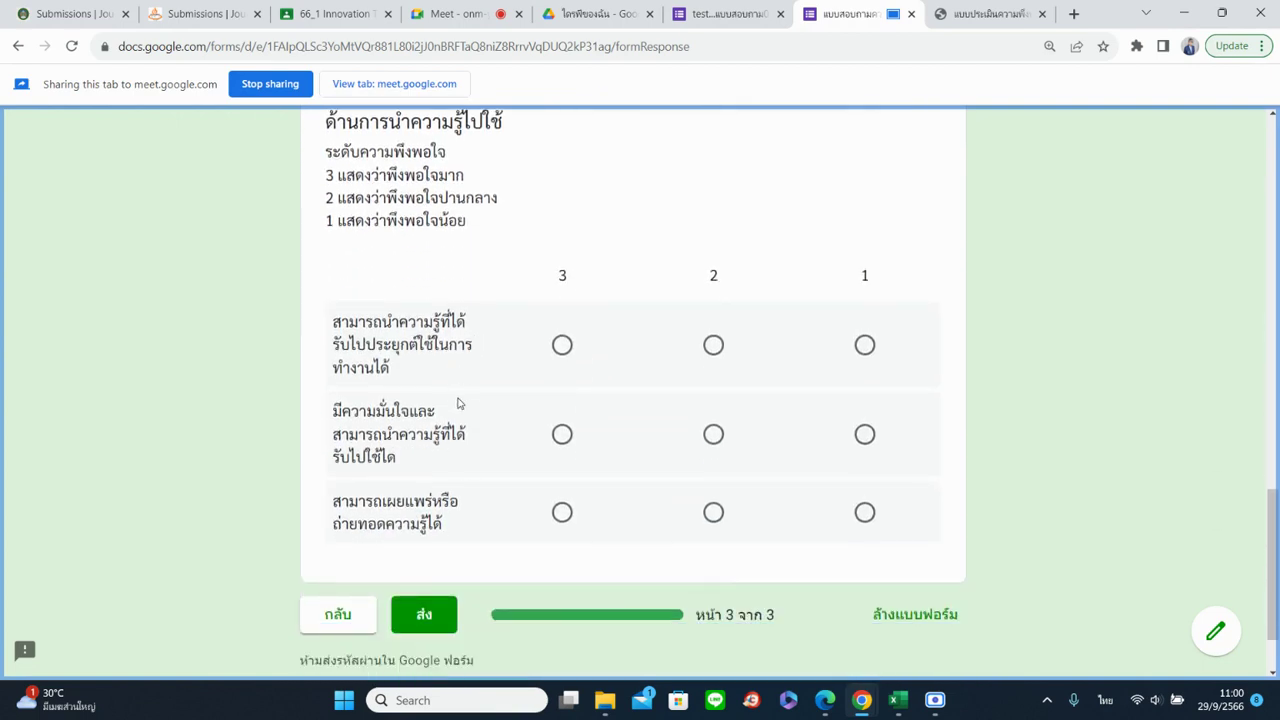
{"action": "left_click", "coordinate": [562, 345]}
{"action": "left_click", "coordinate": [562, 434]}
{"action": "left_click", "coordinate": [562, 512]}
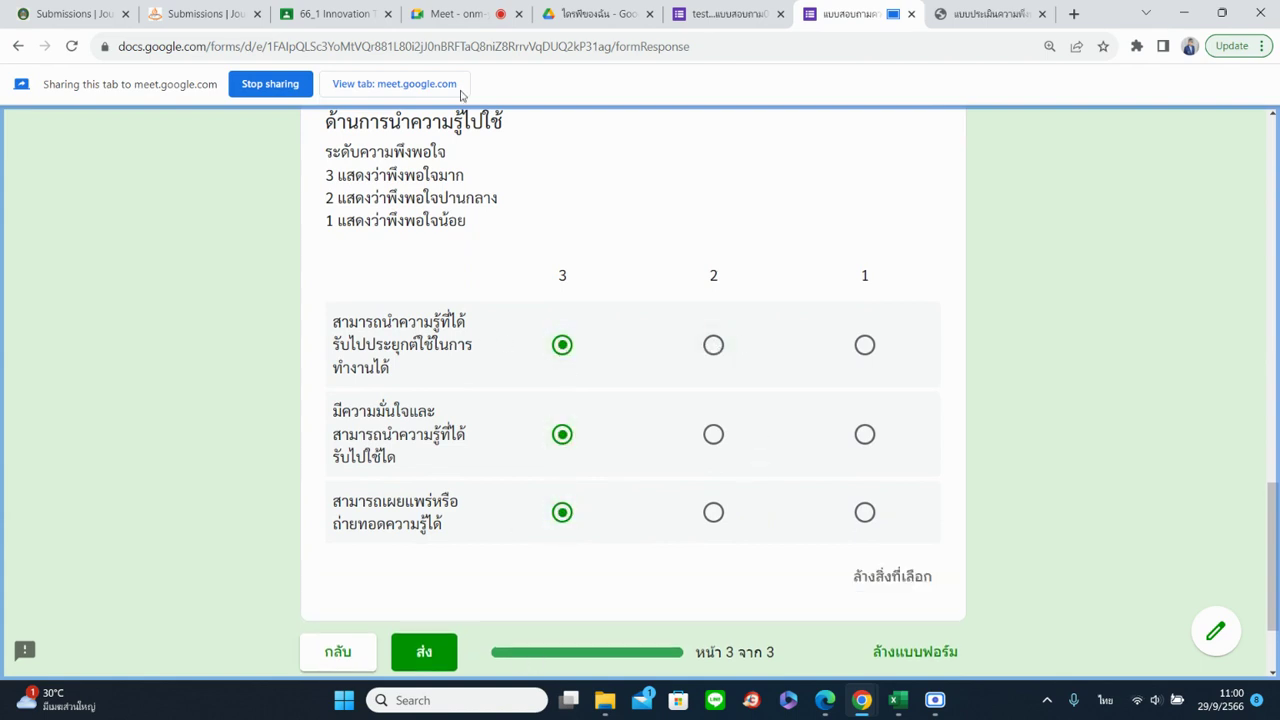
{"action": "left_click", "coordinate": [716, 7]}
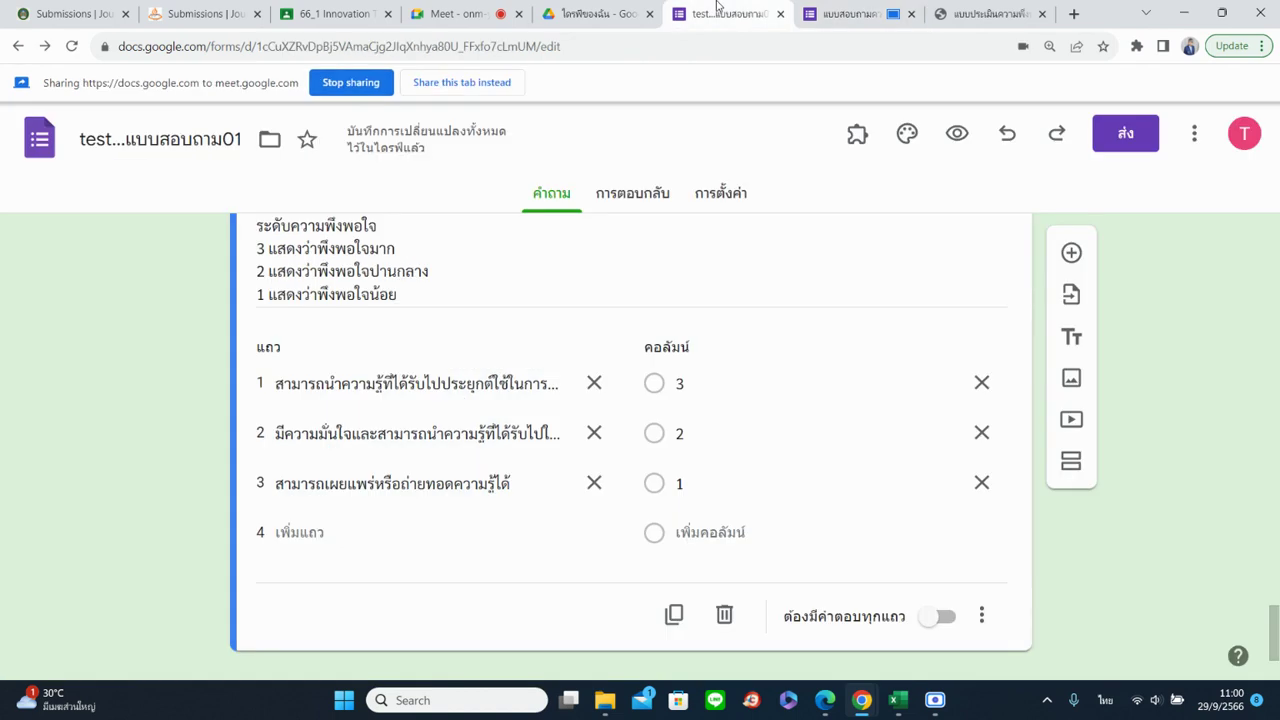
Make the application grid require a response in each row and toggle 'Limit to one response per column'
{"action": "left_click", "coordinate": [450, 84]}
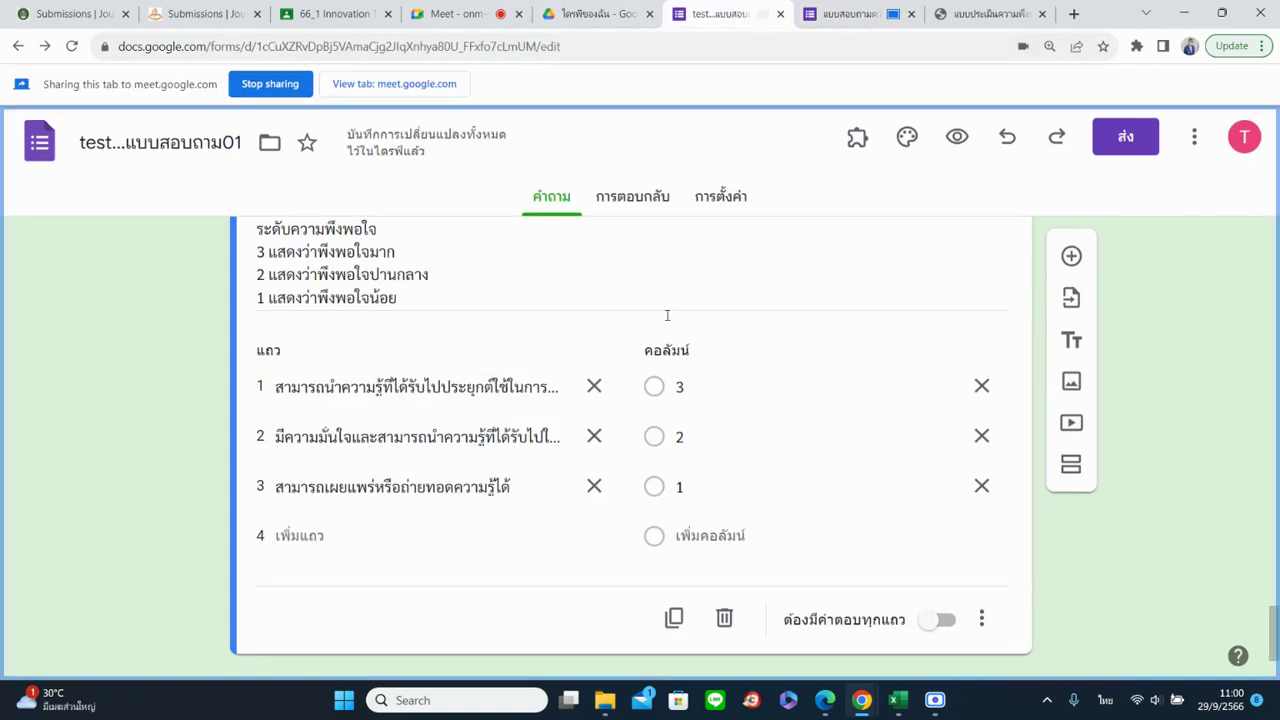
{"action": "scroll", "coordinate": [645, 495], "scroll_direction": "down", "scroll_amount": 1}
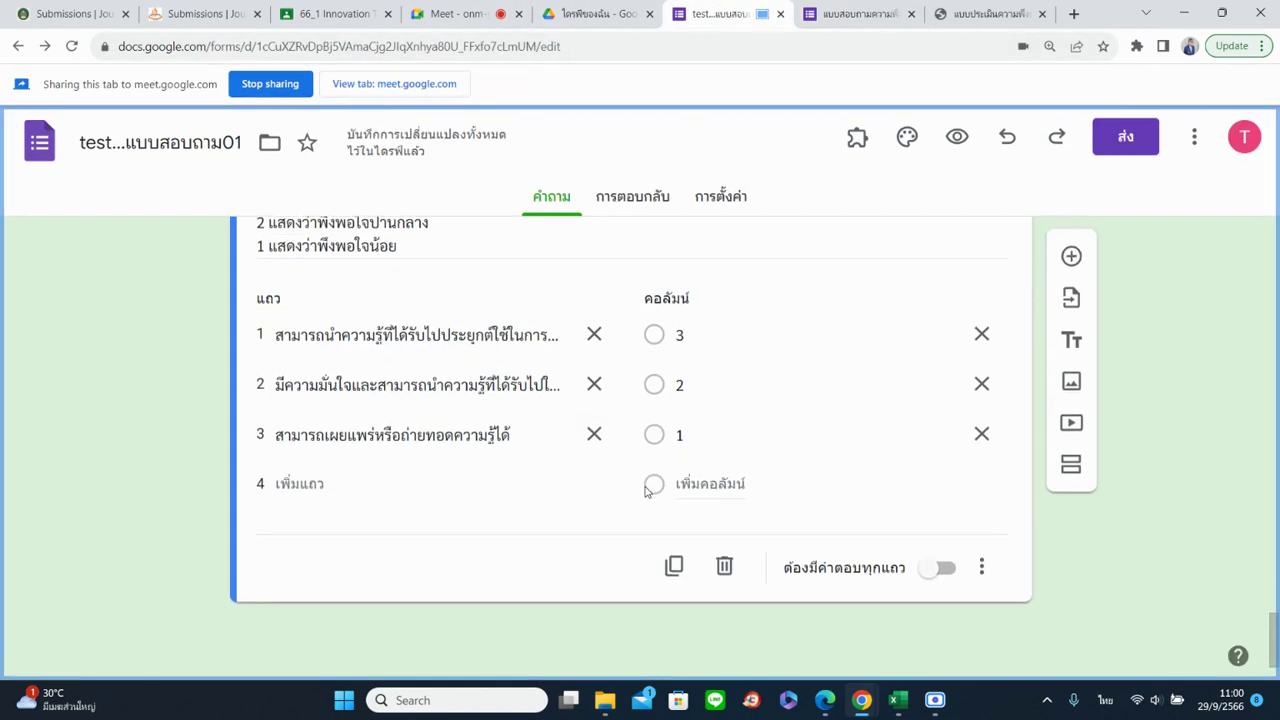
{"action": "scroll", "coordinate": [648, 493], "scroll_direction": "up", "scroll_amount": 3}
{"action": "scroll", "coordinate": [648, 493], "scroll_direction": "down", "scroll_amount": 3}
{"action": "left_click", "coordinate": [938, 572]}
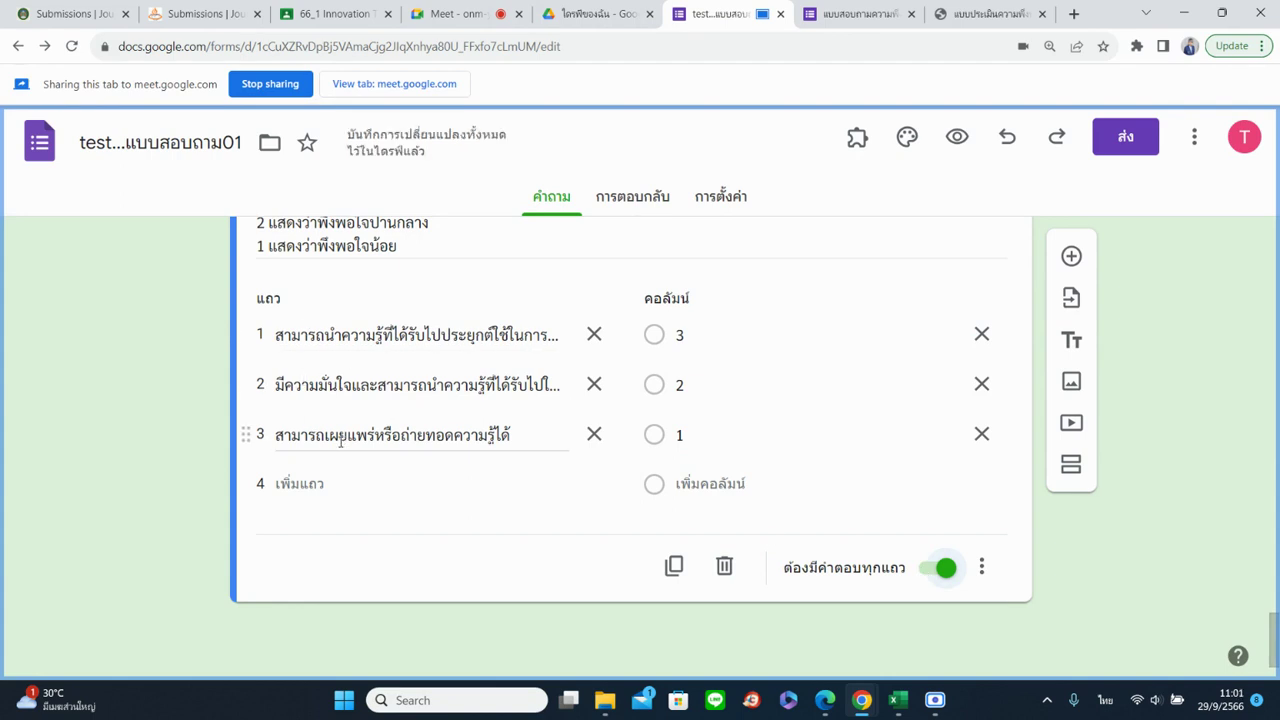
{"action": "left_click", "coordinate": [981, 567]}
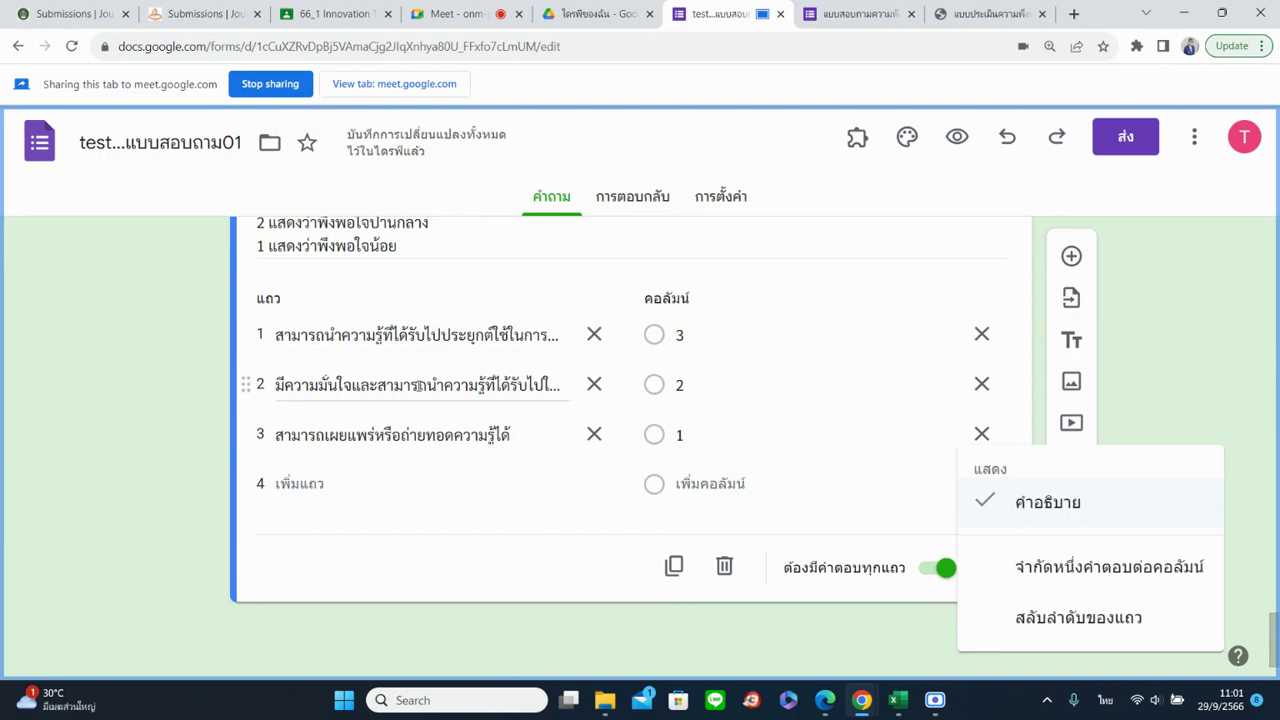
{"action": "left_click", "coordinate": [1065, 582]}
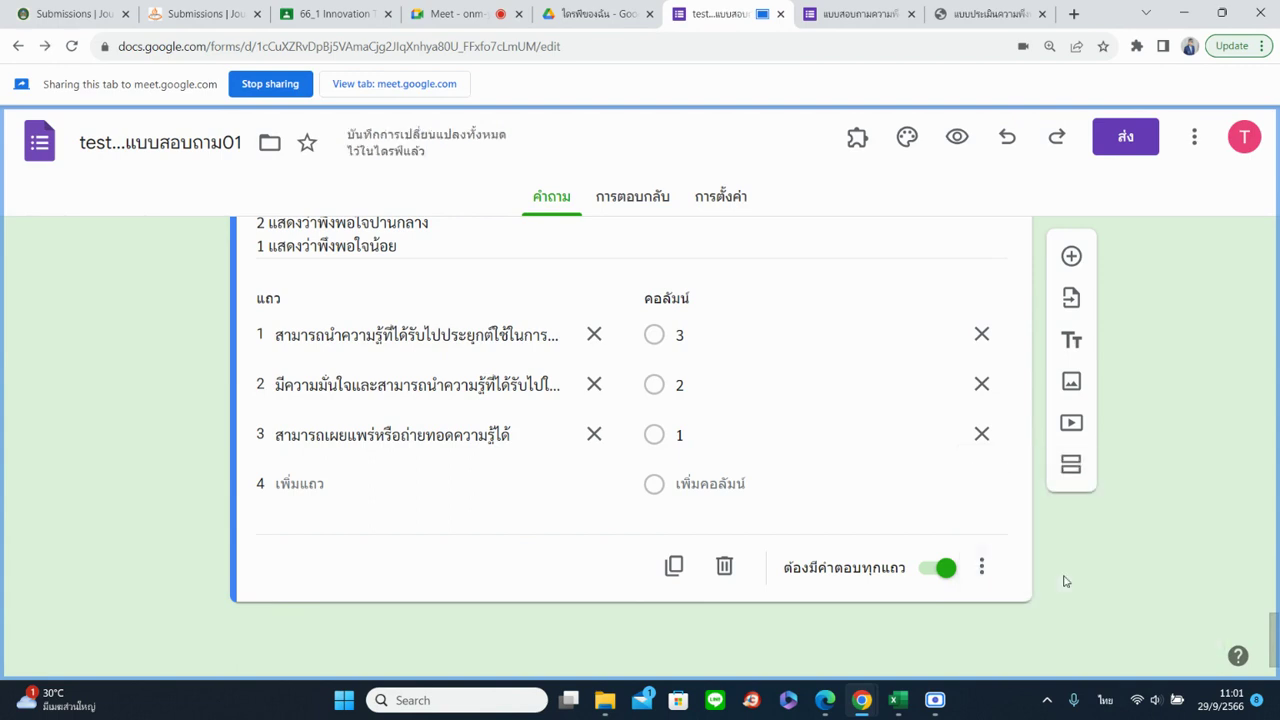
{"action": "scroll", "coordinate": [931, 523], "scroll_direction": "up", "scroll_amount": 2}
Switch the grid to a checkbox grid, toggle the column limit, then restore a multiple-choice grid
{"action": "left_click", "coordinate": [800, 300]}
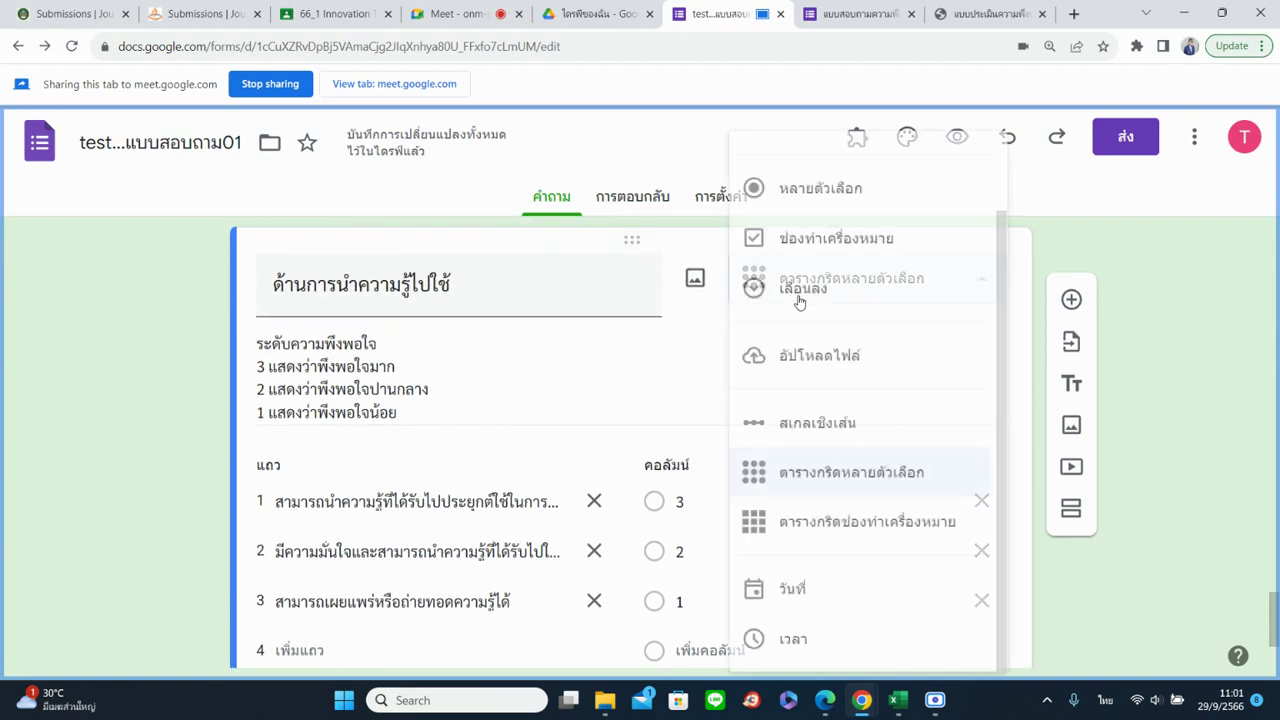
{"action": "left_click", "coordinate": [796, 537]}
{"action": "scroll", "coordinate": [763, 466], "scroll_direction": "down", "scroll_amount": 1}
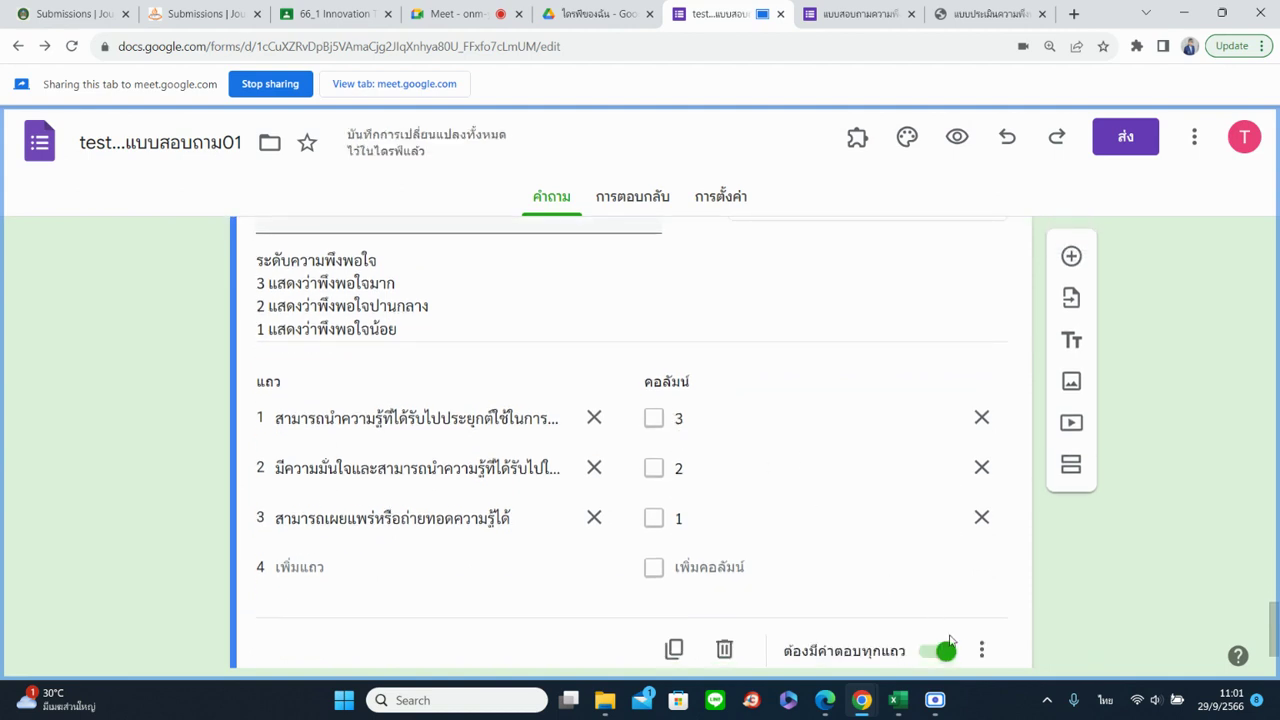
{"action": "left_click", "coordinate": [981, 649]}
{"action": "left_click", "coordinate": [995, 567]}
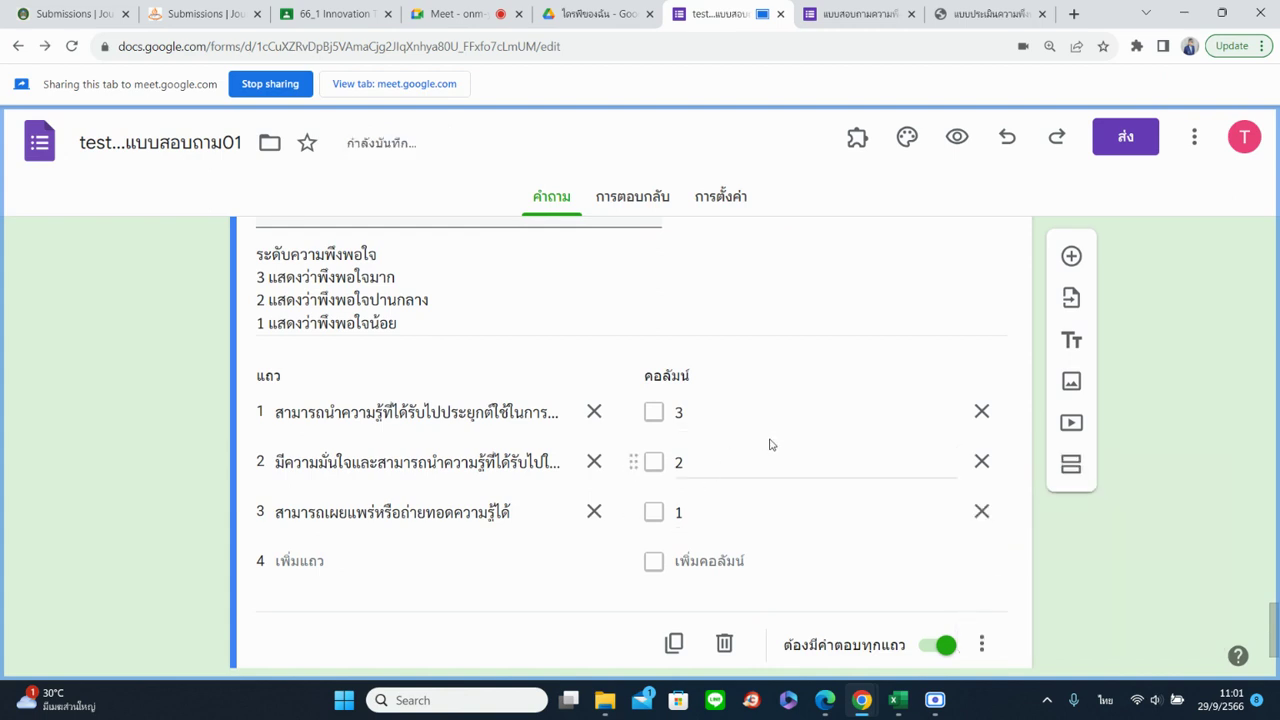
{"action": "scroll", "coordinate": [820, 435], "scroll_direction": "up", "scroll_amount": 2}
{"action": "left_click", "coordinate": [830, 350]}
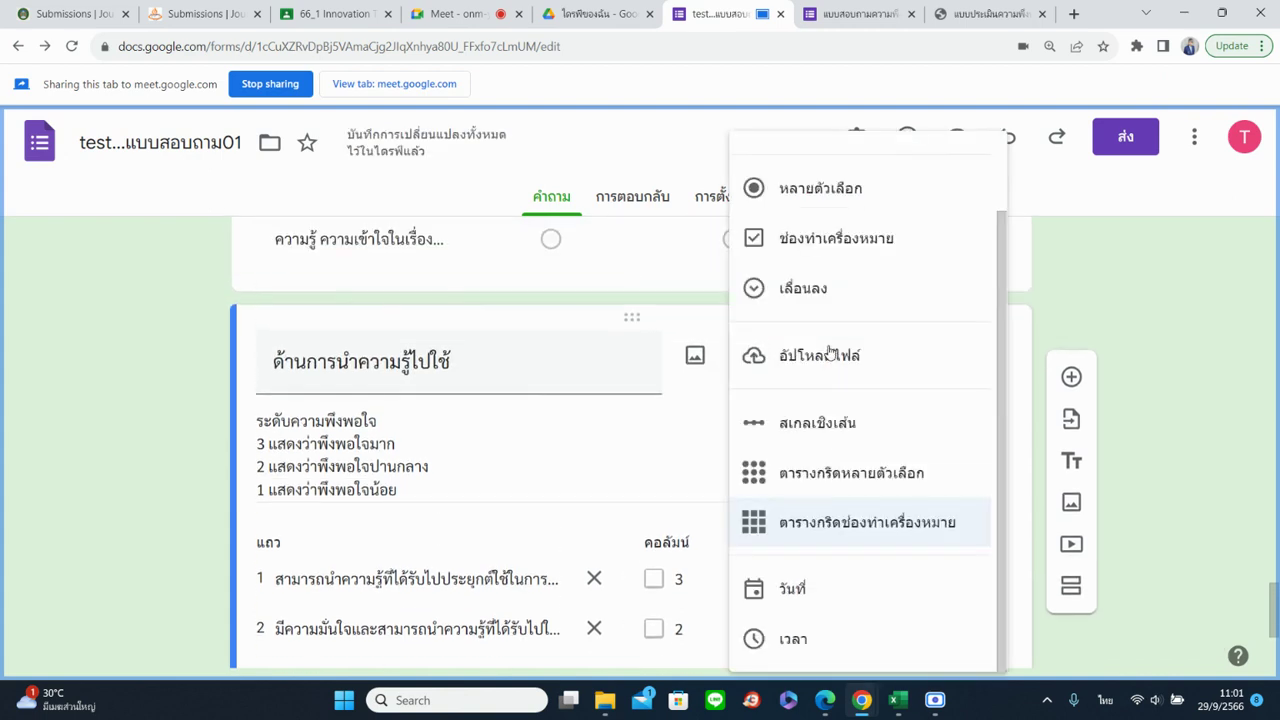
{"action": "left_click", "coordinate": [810, 473]}
{"action": "scroll", "coordinate": [818, 473], "scroll_direction": "down", "scroll_amount": 2}
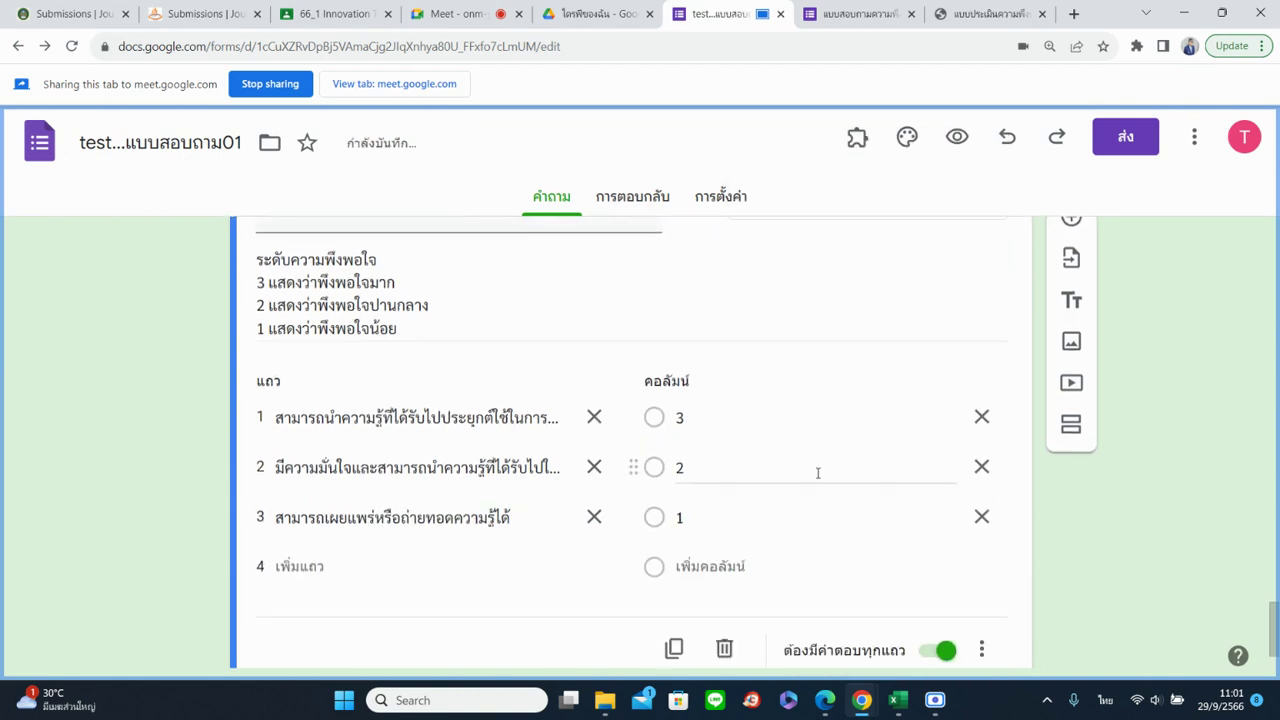
{"action": "scroll", "coordinate": [818, 473], "scroll_direction": "down", "scroll_amount": 1}
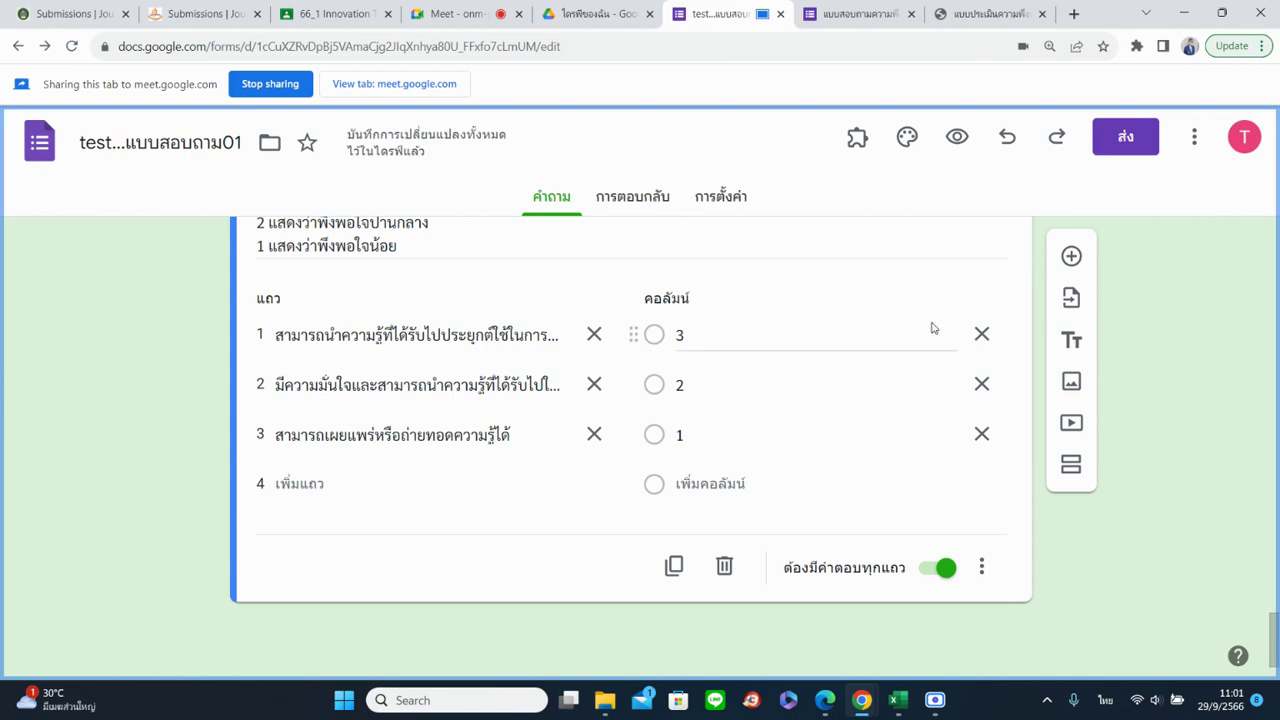
Add a paragraph question titled 'ข้อเสนอเพิ่มเติม' below the grid
{"action": "left_click", "coordinate": [1071, 258]}
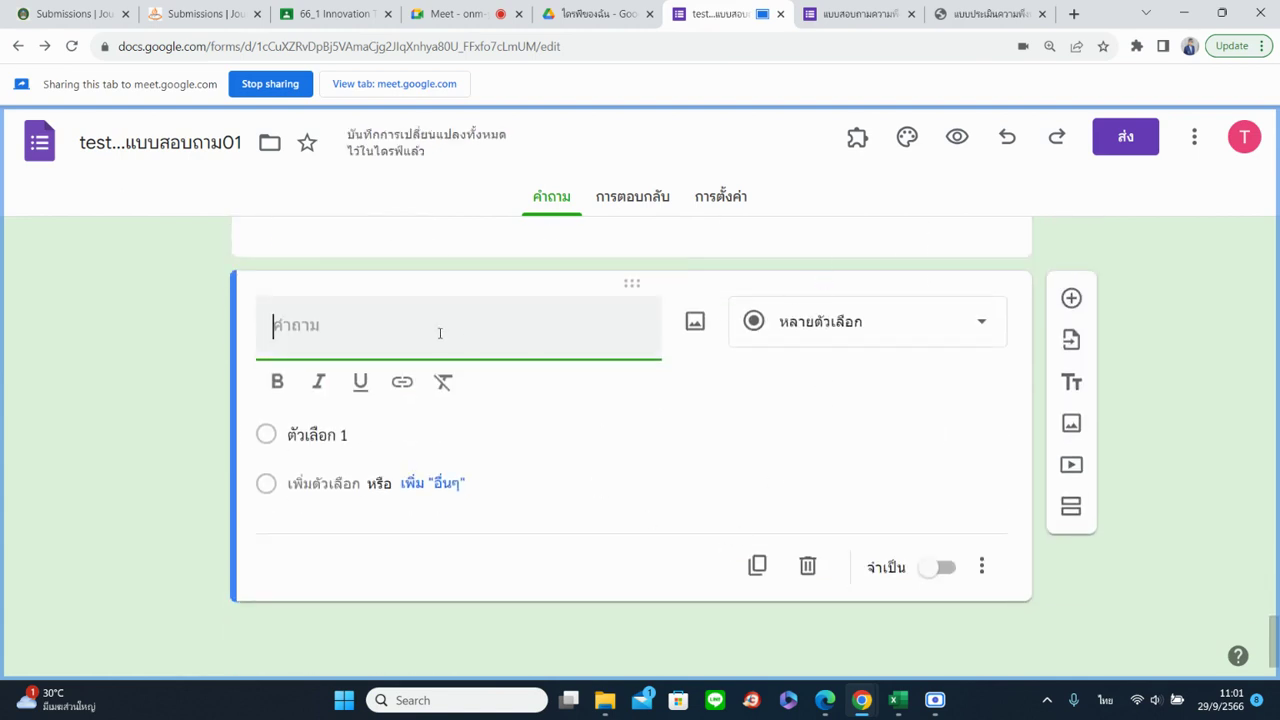
{"action": "type", "text": "ข้อเสนอ"}
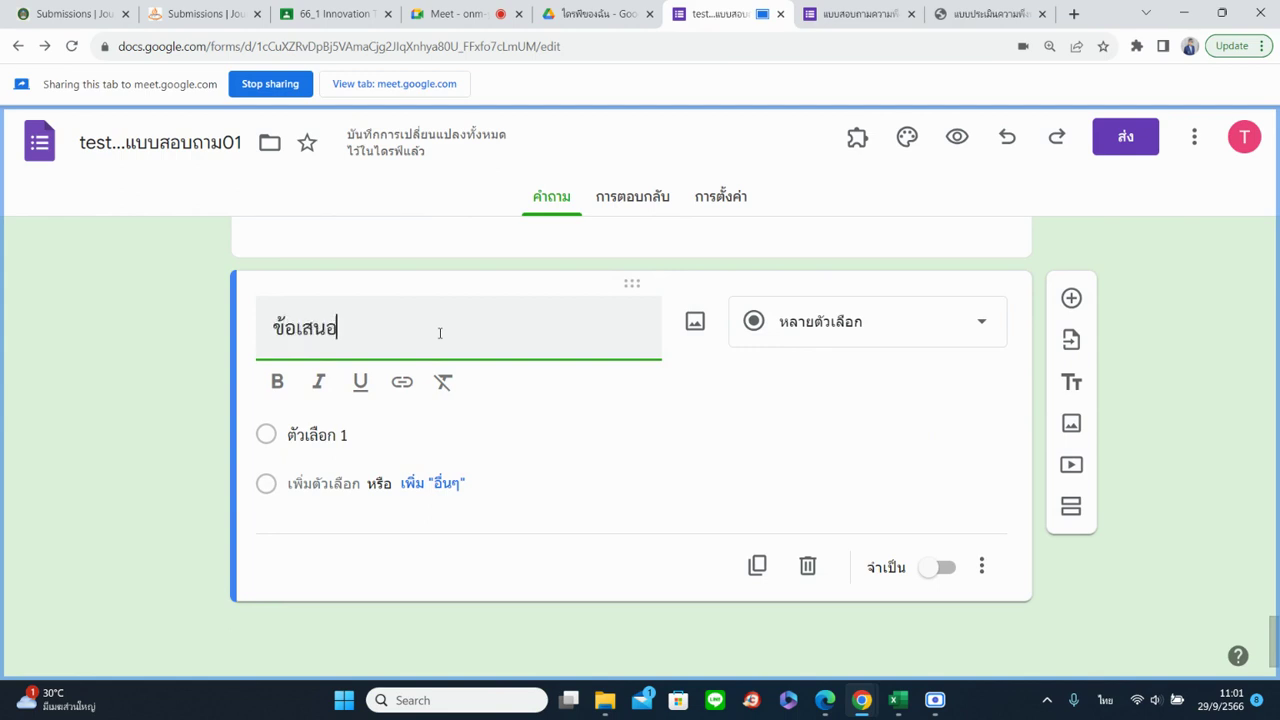
{"action": "type", "text": "เพิ่มเติม"}
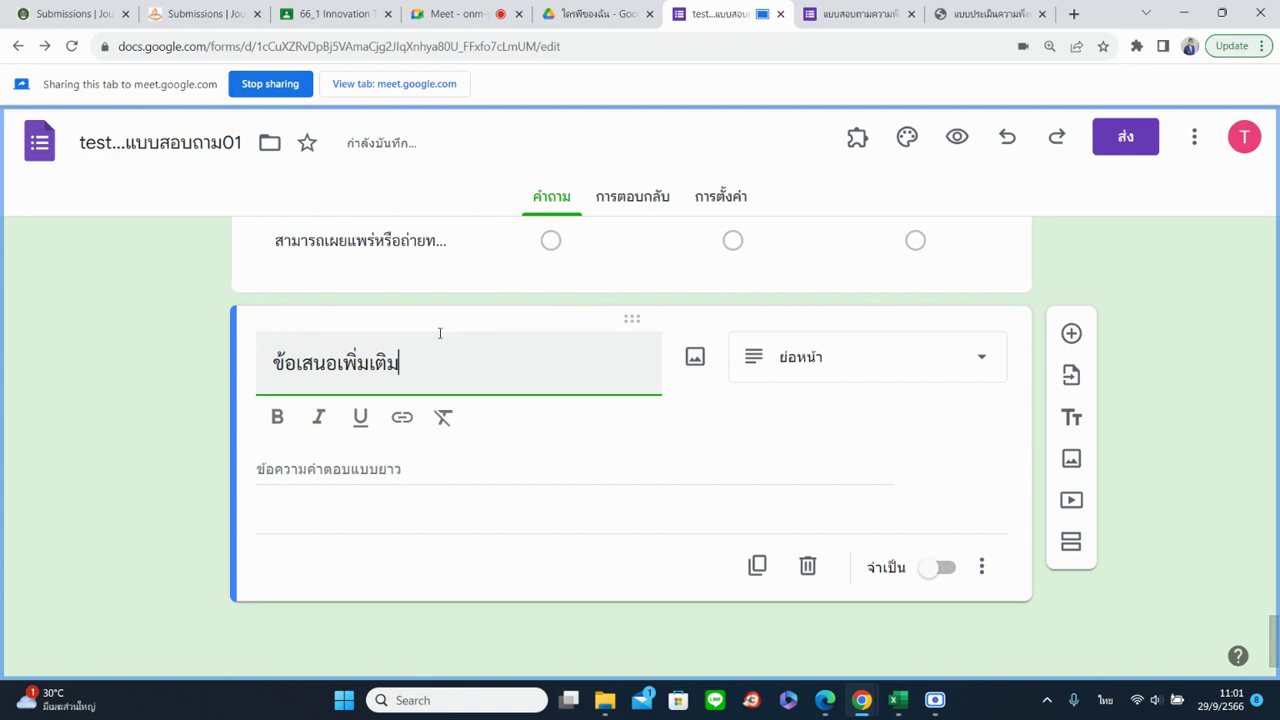
{"action": "left_click", "coordinate": [758, 364]}
{"action": "left_click", "coordinate": [780, 212]}
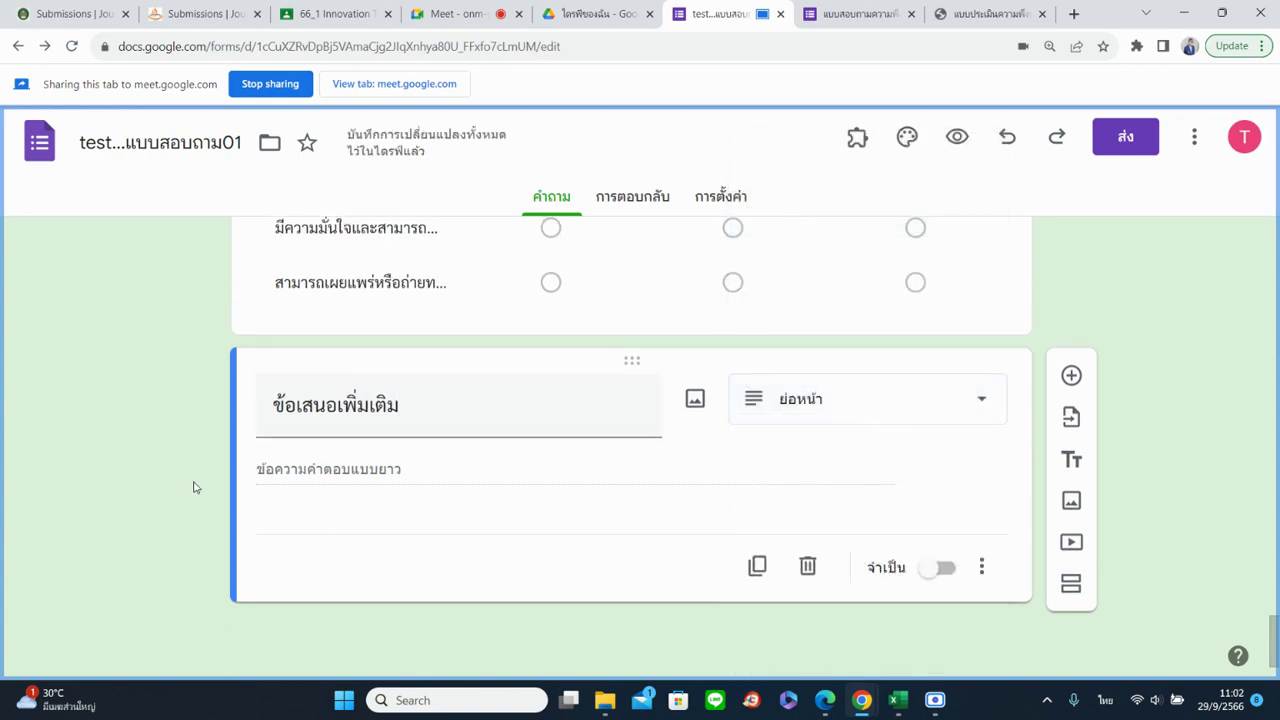
Add a date question below the suggestions question
{"action": "left_click", "coordinate": [1071, 375]}
{"action": "left_click", "coordinate": [840, 558]}
{"action": "scroll", "coordinate": [863, 531], "scroll_direction": "down", "scroll_amount": 1}
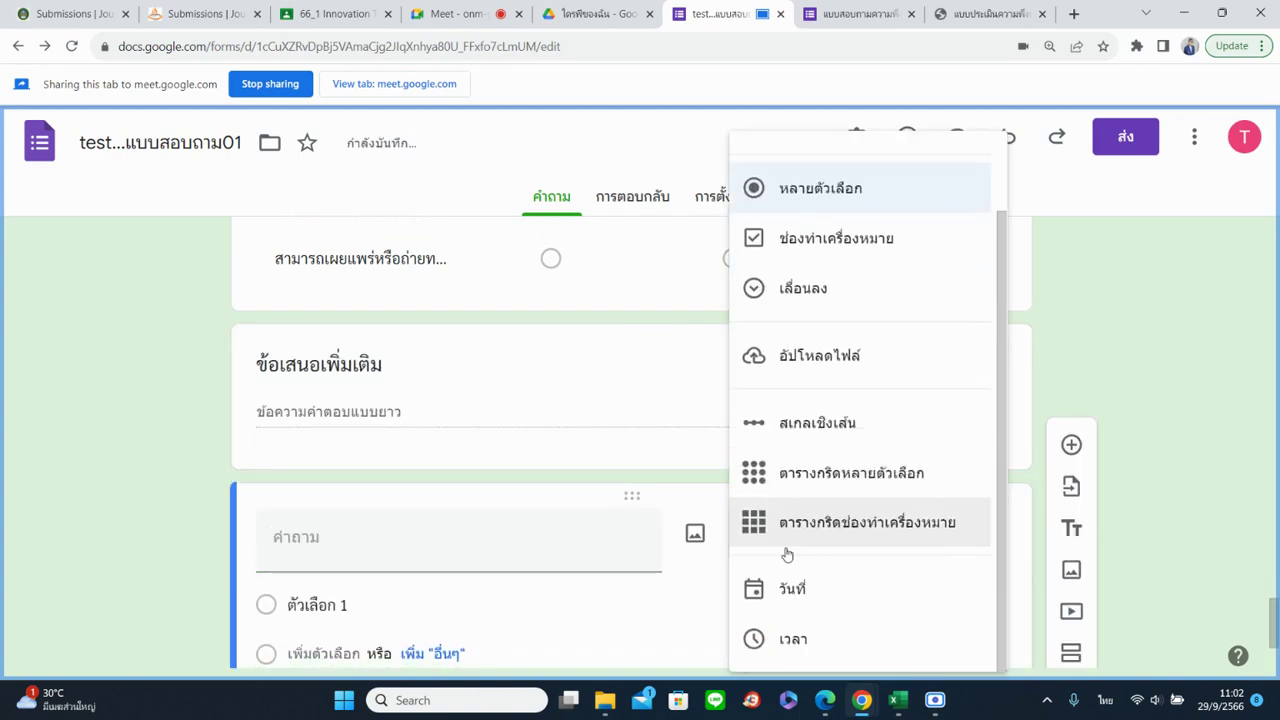
{"action": "left_click", "coordinate": [791, 592]}
{"action": "left_click", "coordinate": [412, 425]}
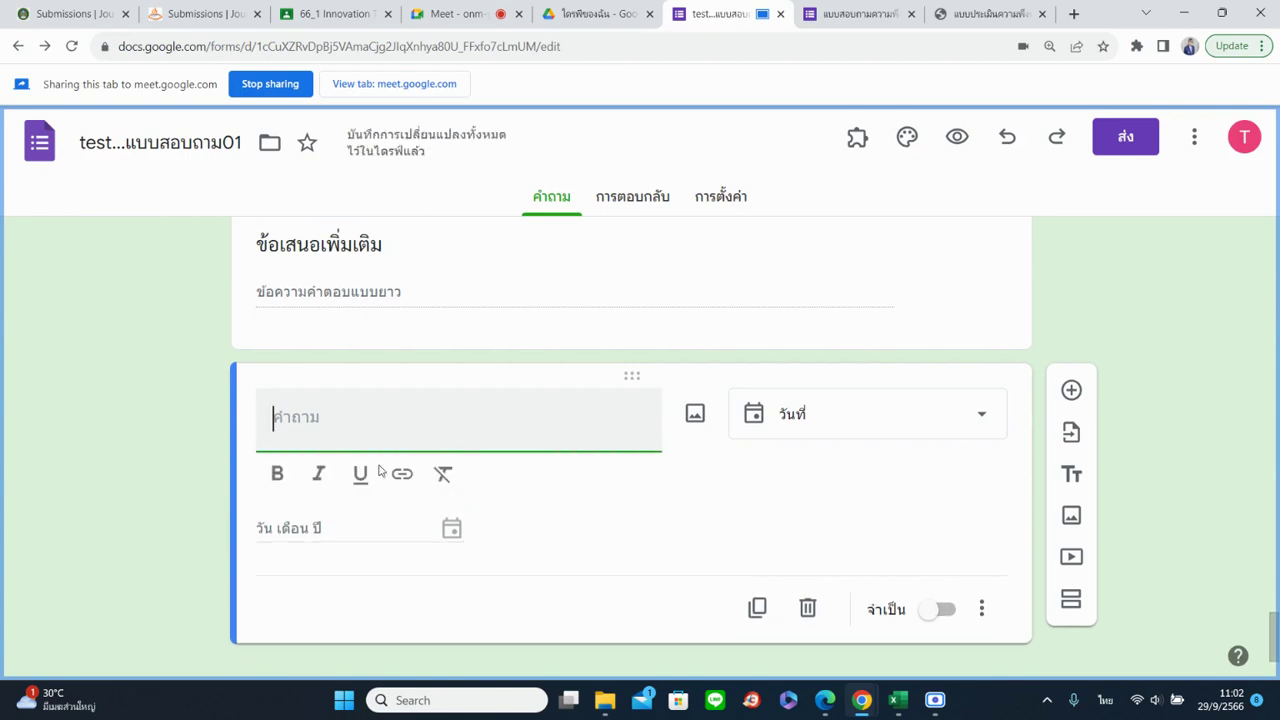
{"action": "left_click", "coordinate": [329, 531]}
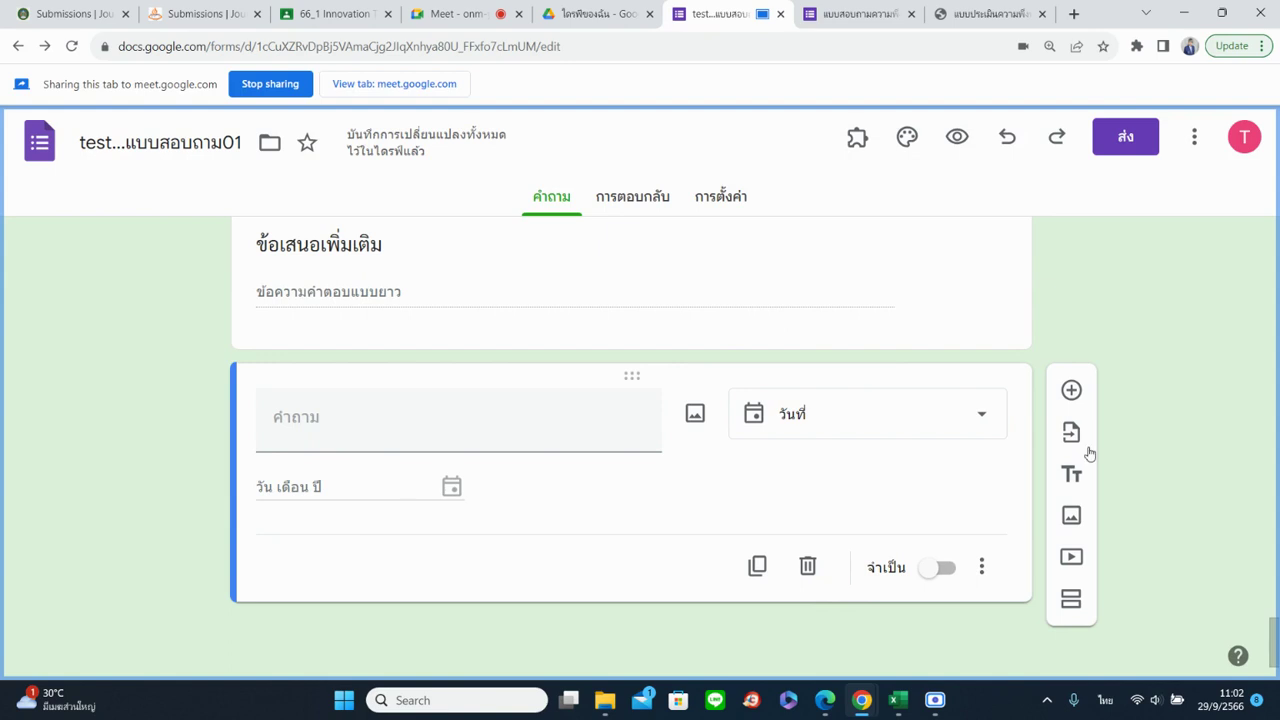
Add a time question right after the date question
{"action": "left_click", "coordinate": [1071, 390]}
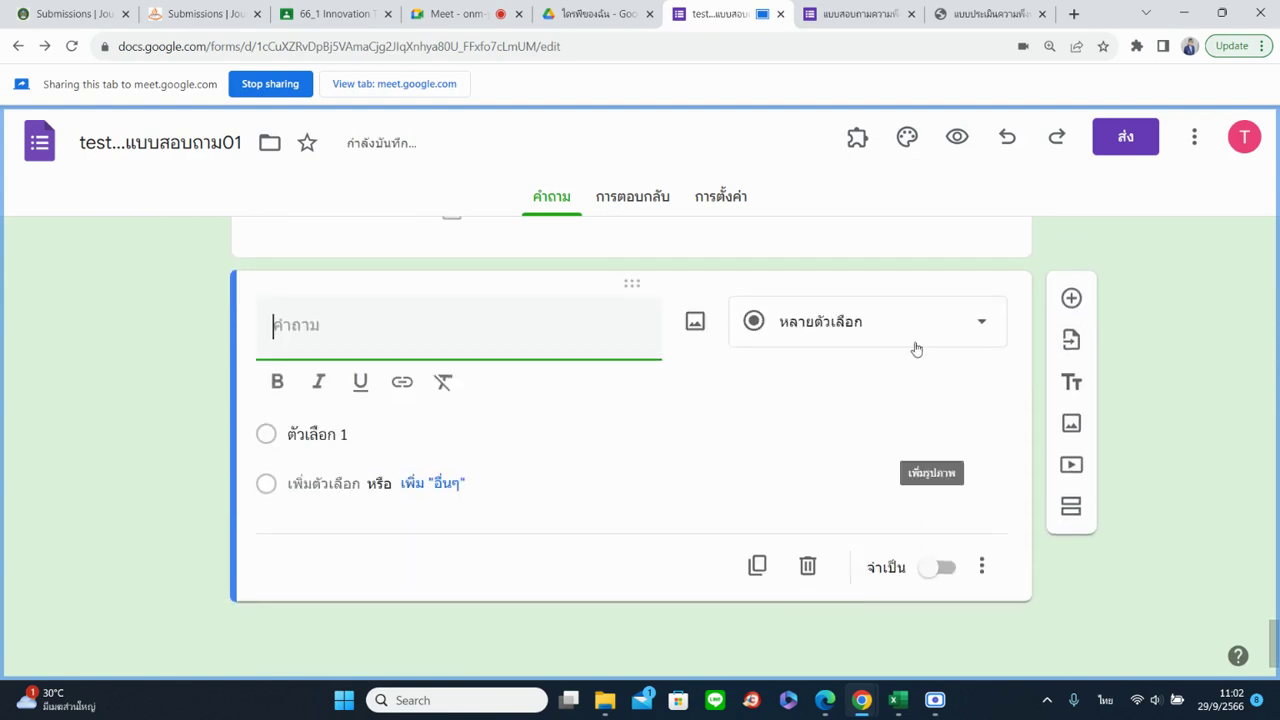
{"action": "left_click", "coordinate": [916, 348]}
{"action": "scroll", "coordinate": [843, 417], "scroll_direction": "down", "scroll_amount": 2}
{"action": "left_click", "coordinate": [792, 643]}
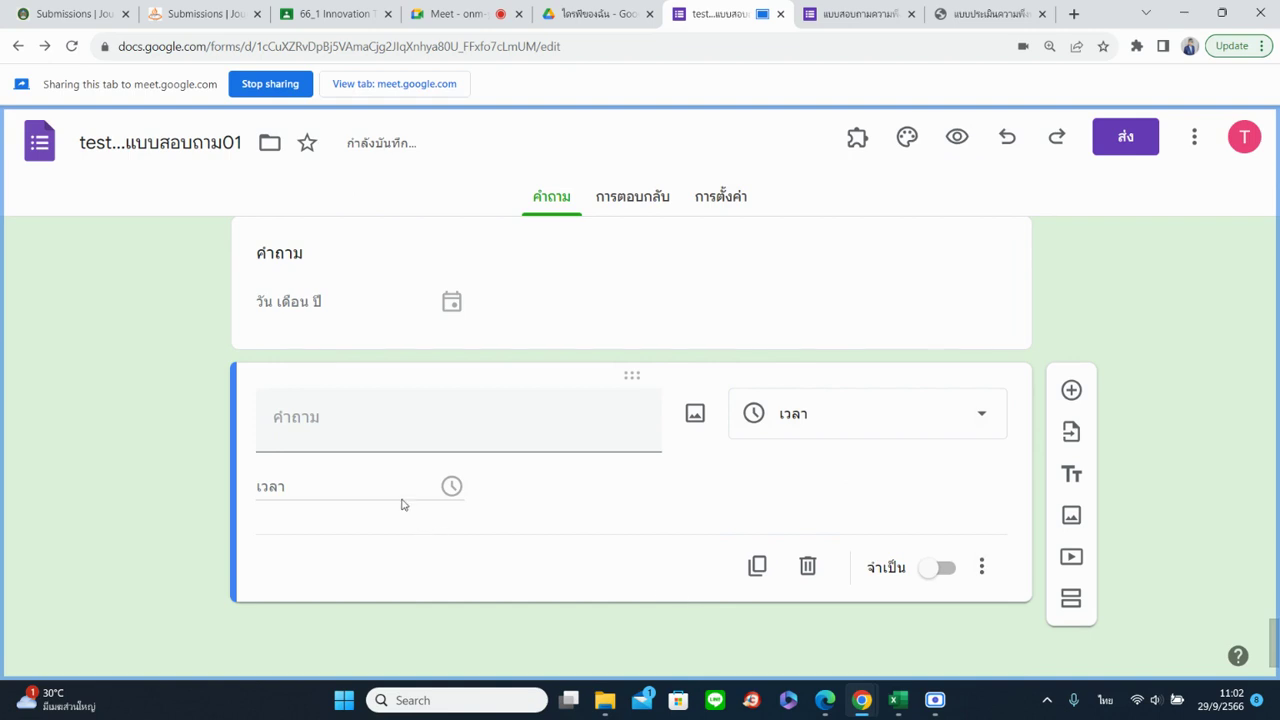
{"action": "left_click", "coordinate": [824, 20]}
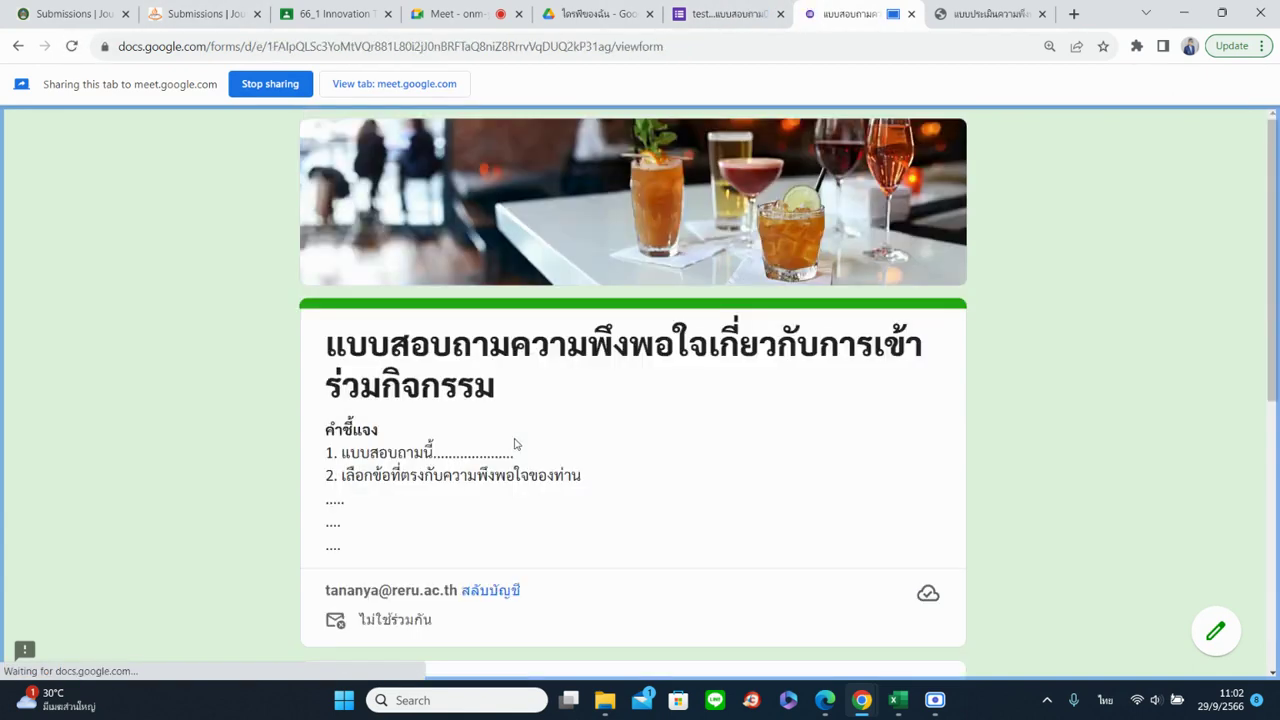
On the live form's last page, try the date calendar and enter 10:45 as the time
{"action": "scroll", "coordinate": [518, 444], "scroll_direction": "down", "scroll_amount": 5}
{"action": "left_click", "coordinate": [374, 509]}
{"action": "scroll", "coordinate": [403, 449], "scroll_direction": "down", "scroll_amount": 2}
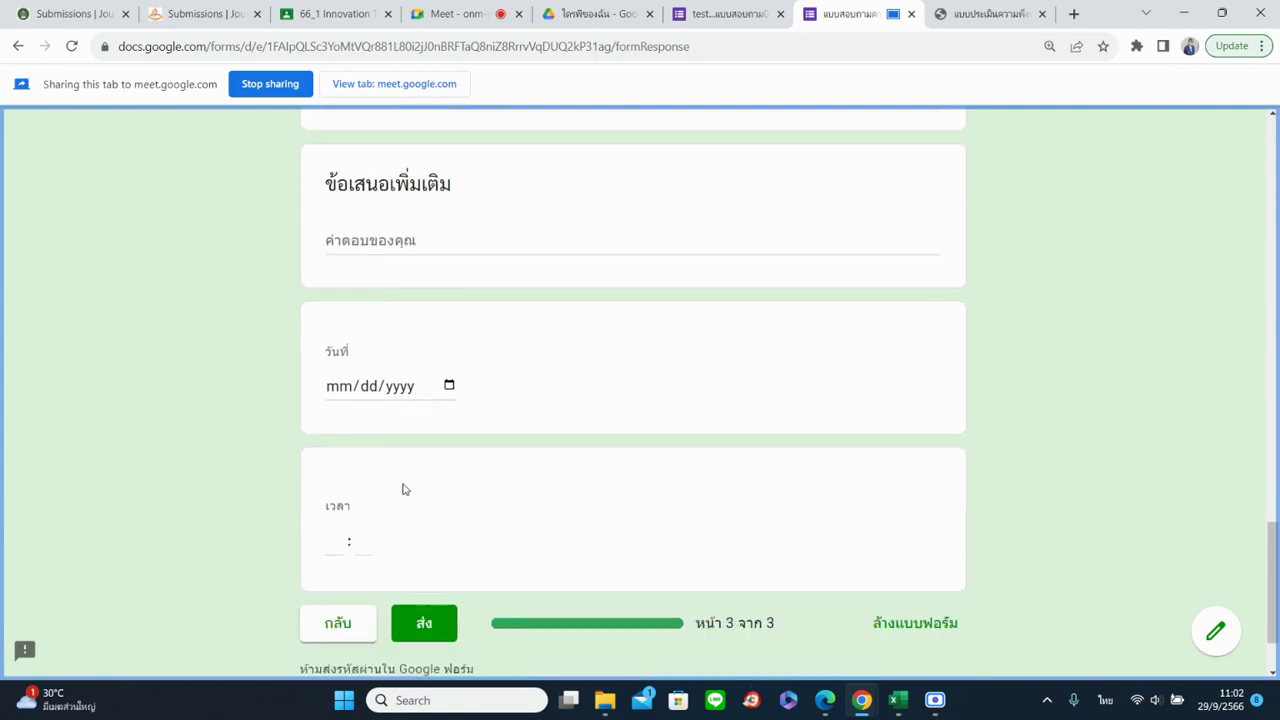
{"action": "left_click", "coordinate": [449, 384]}
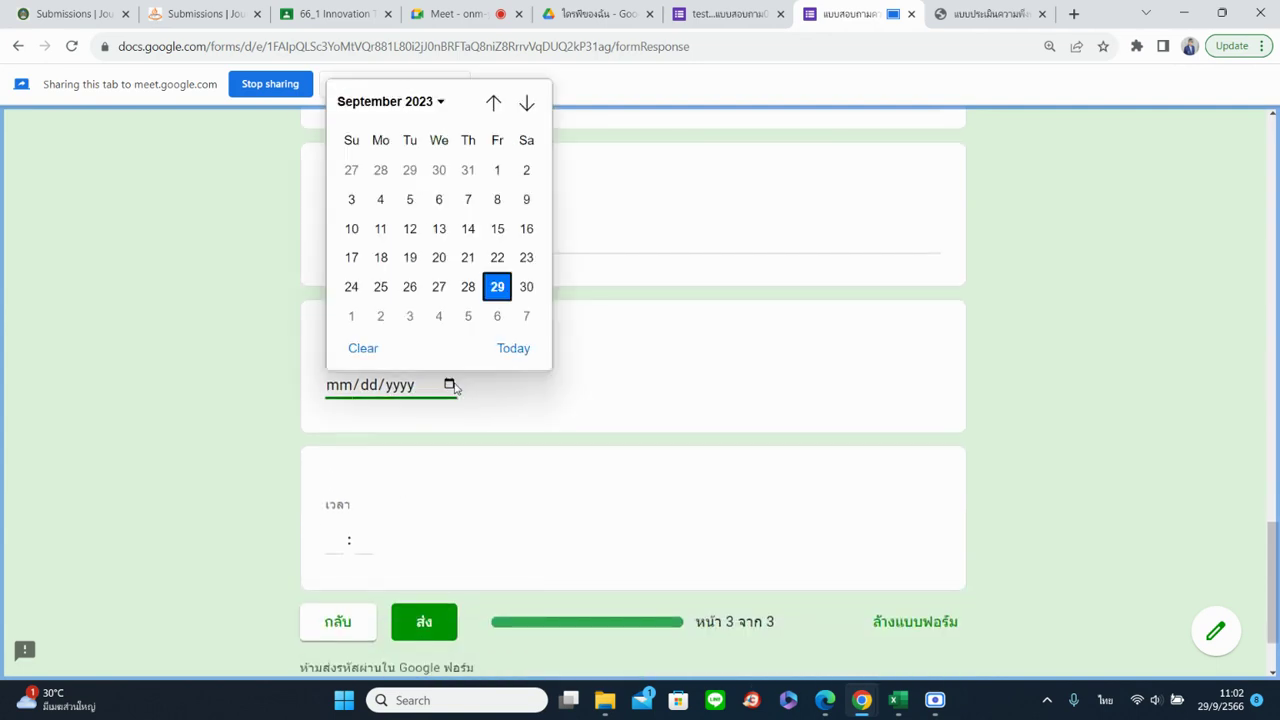
{"action": "left_click", "coordinate": [408, 103]}
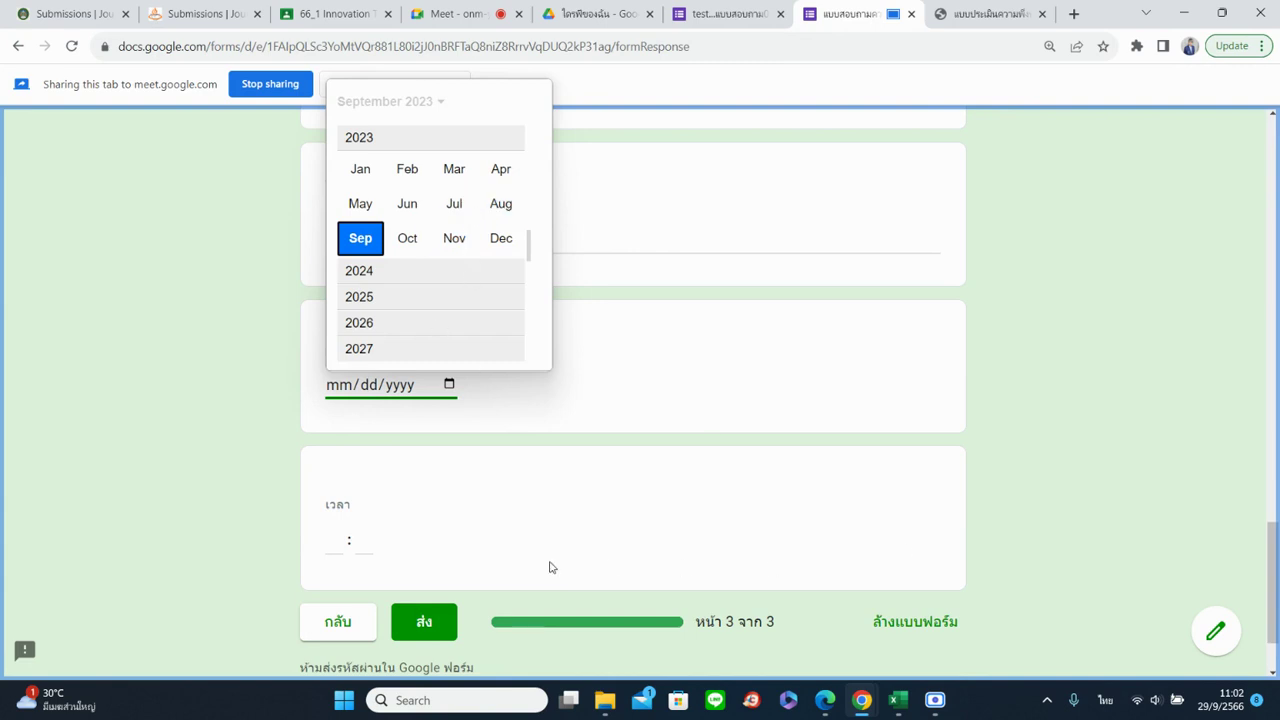
{"action": "left_click", "coordinate": [347, 553]}
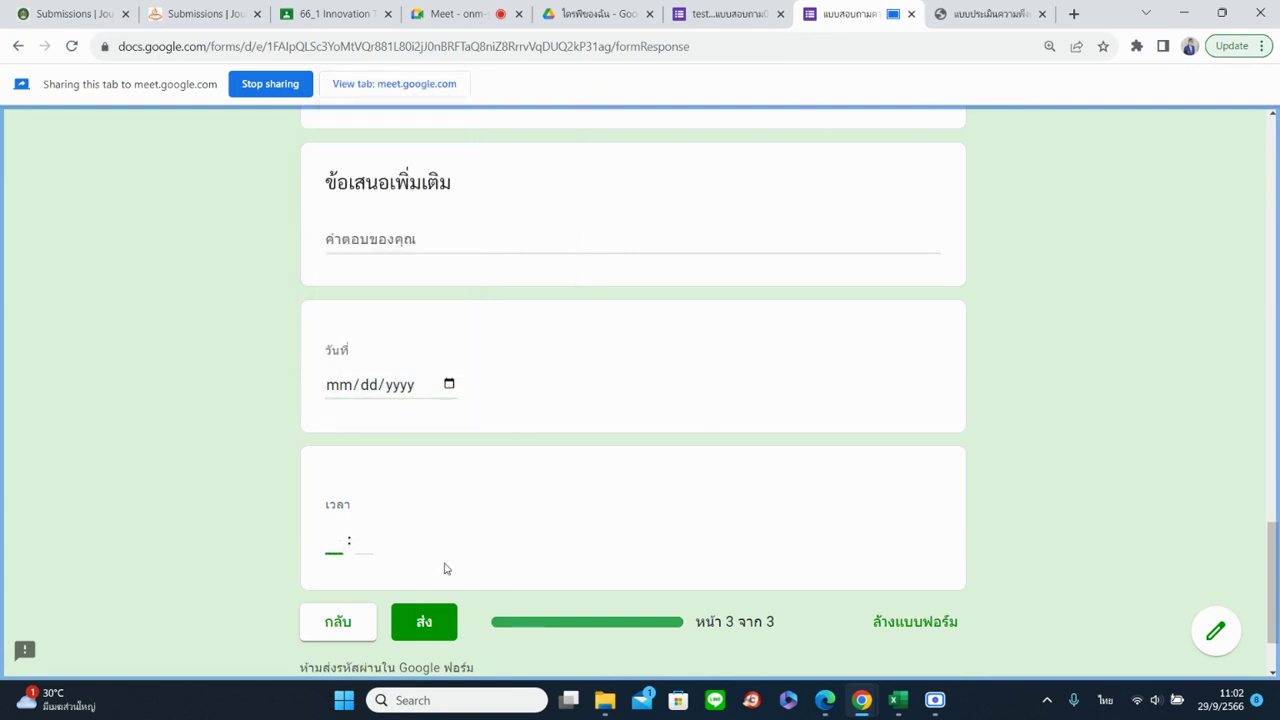
{"action": "type", "text": "1045"}
Add a file upload question below the time question and accept the upload notice
{"action": "left_click", "coordinate": [700, 12]}
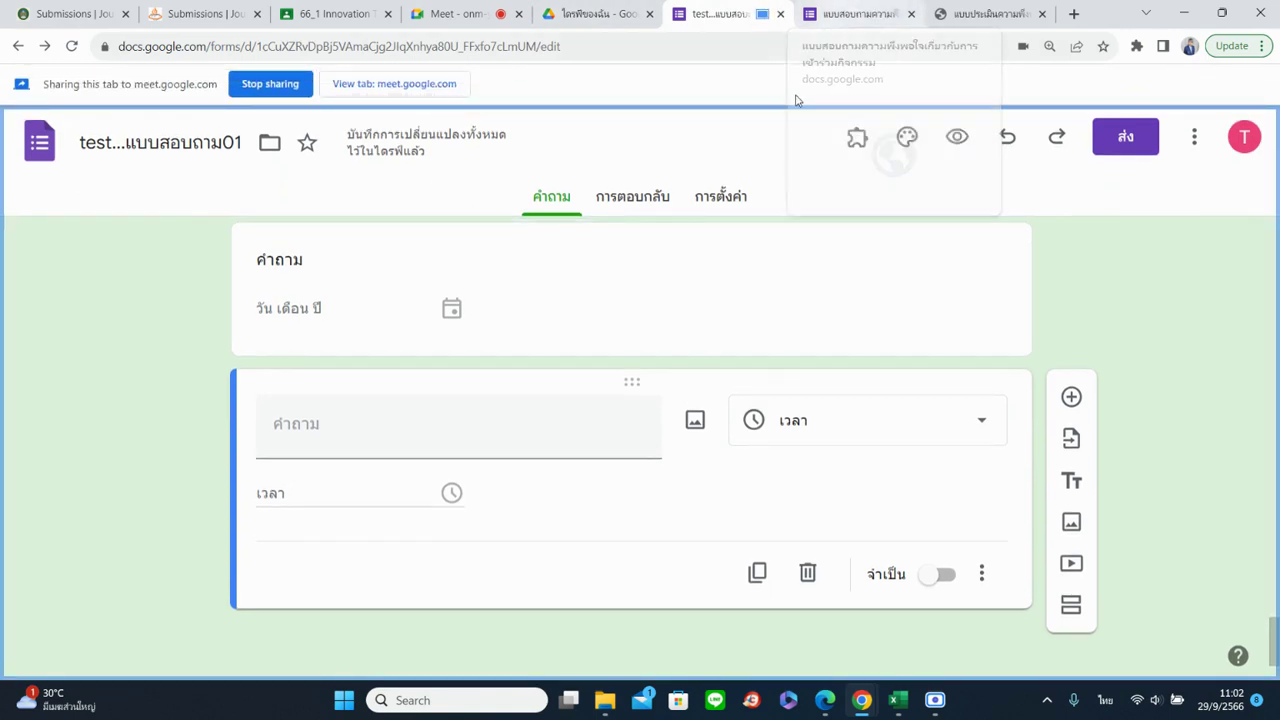
{"action": "left_click", "coordinate": [1073, 396]}
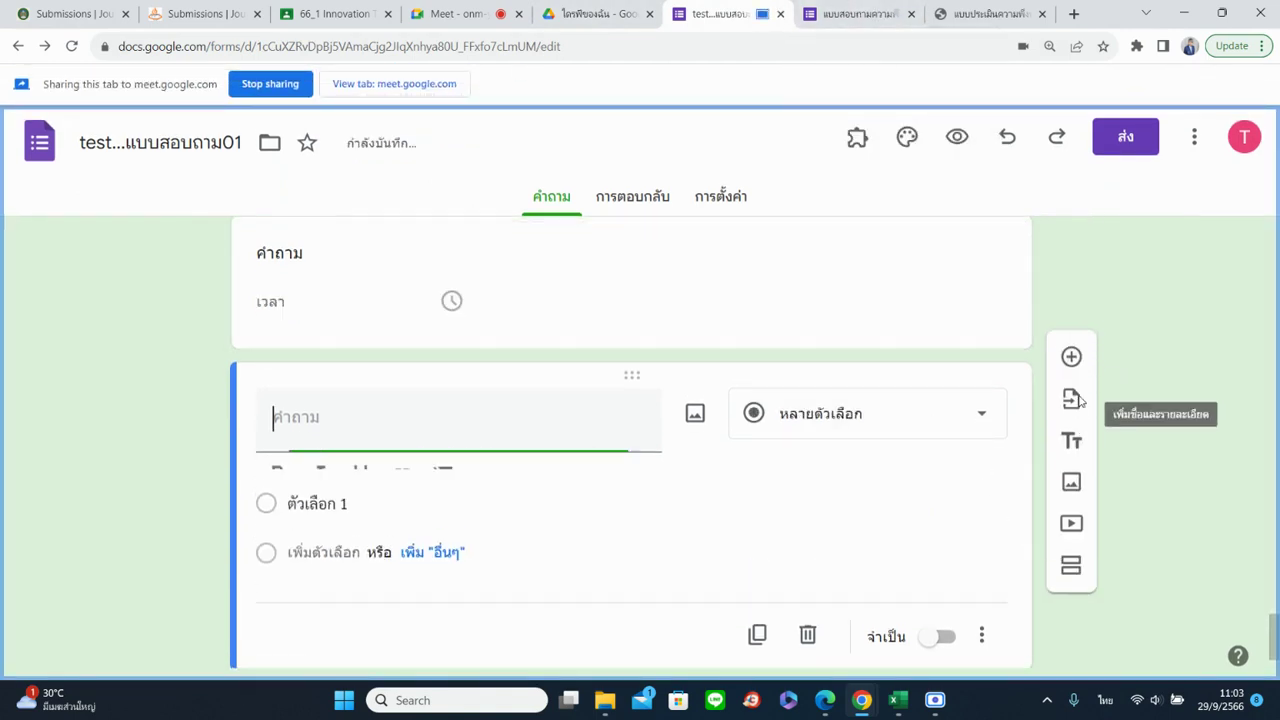
{"action": "left_click", "coordinate": [829, 414]}
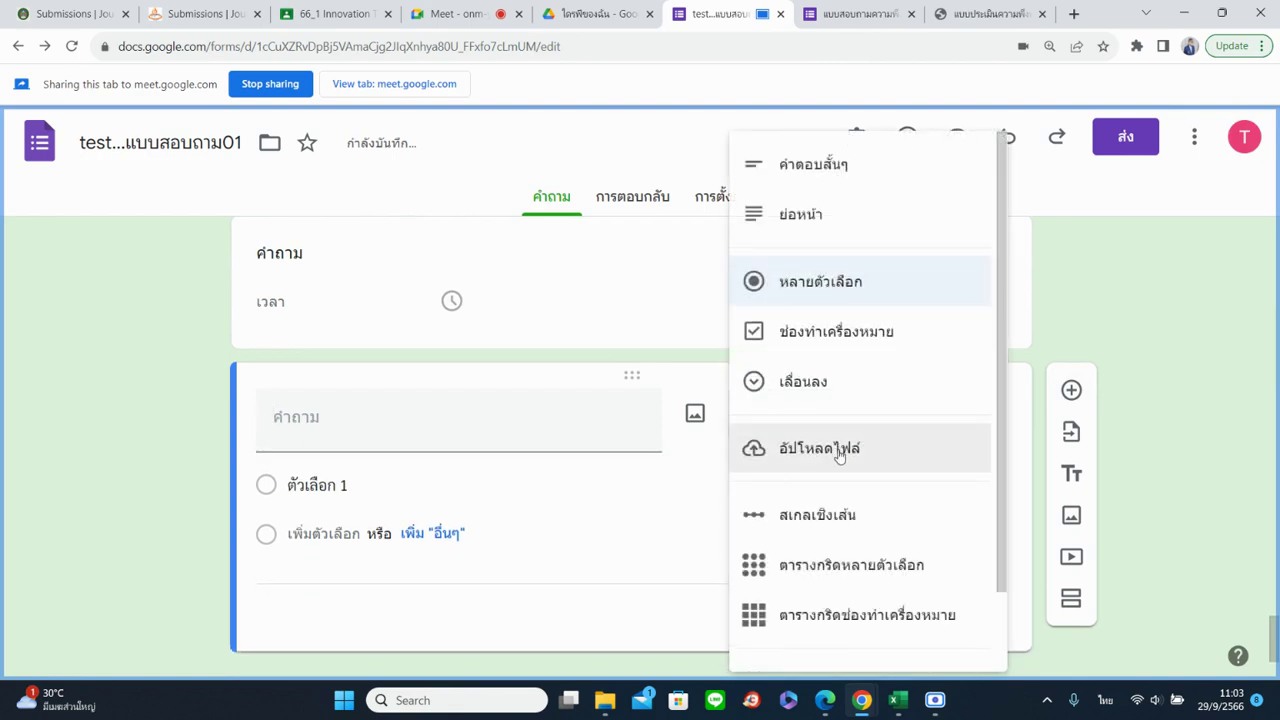
{"action": "left_click", "coordinate": [840, 455]}
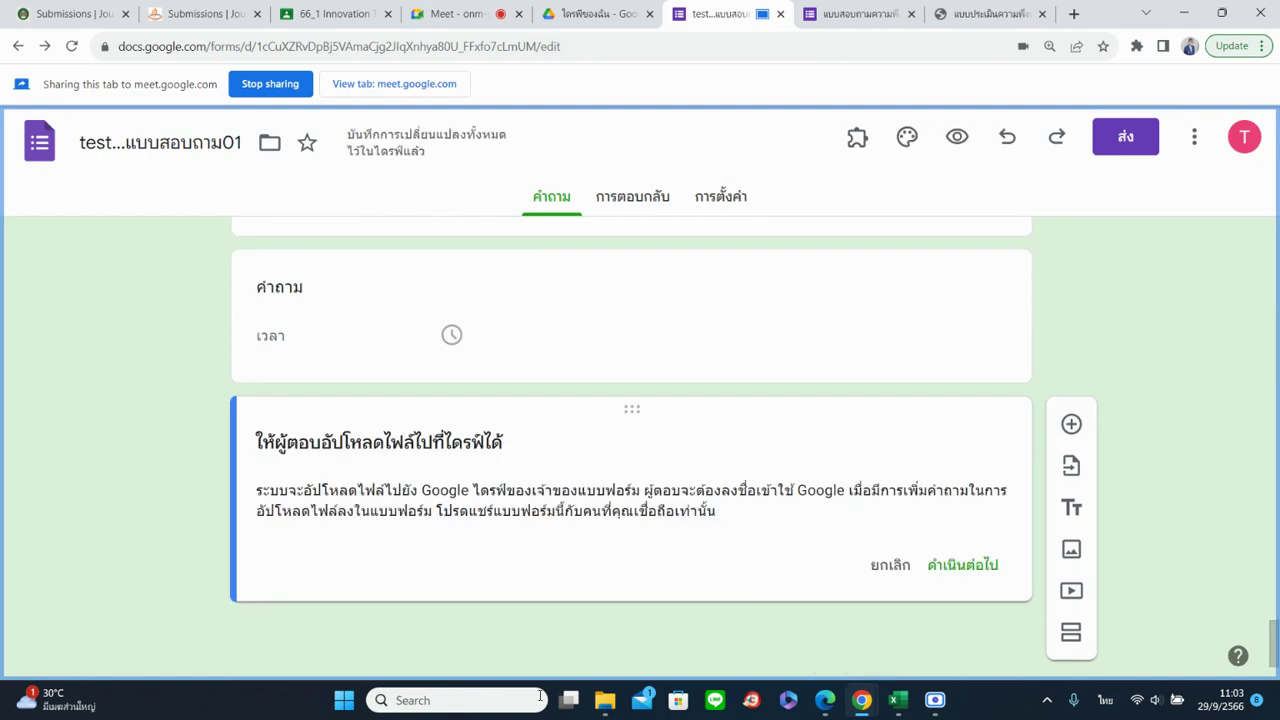
{"action": "left_click_drag", "start_coordinate": [257, 441], "coordinate": [514, 446]}
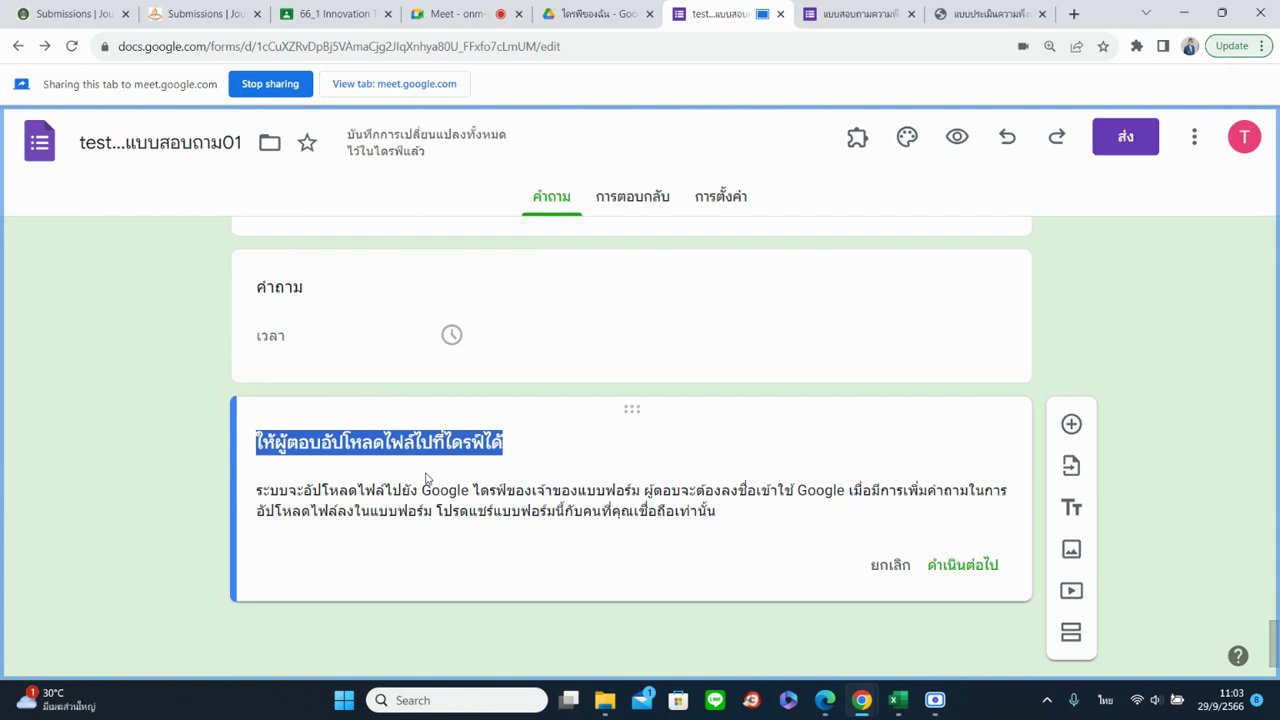
{"action": "left_click", "coordinate": [961, 566]}
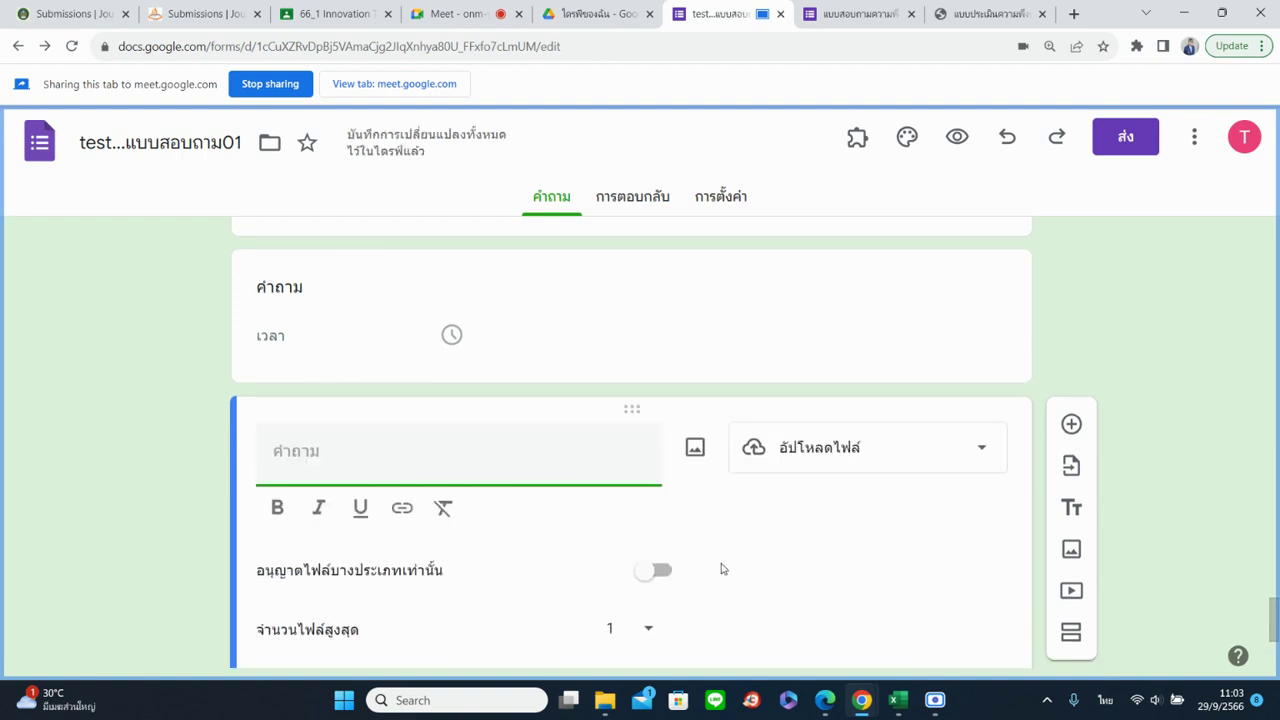
Restrict uploads to PDF files, keeping a maximum of 1 file and 10 MB
{"action": "scroll", "coordinate": [712, 565], "scroll_direction": "down", "scroll_amount": 3}
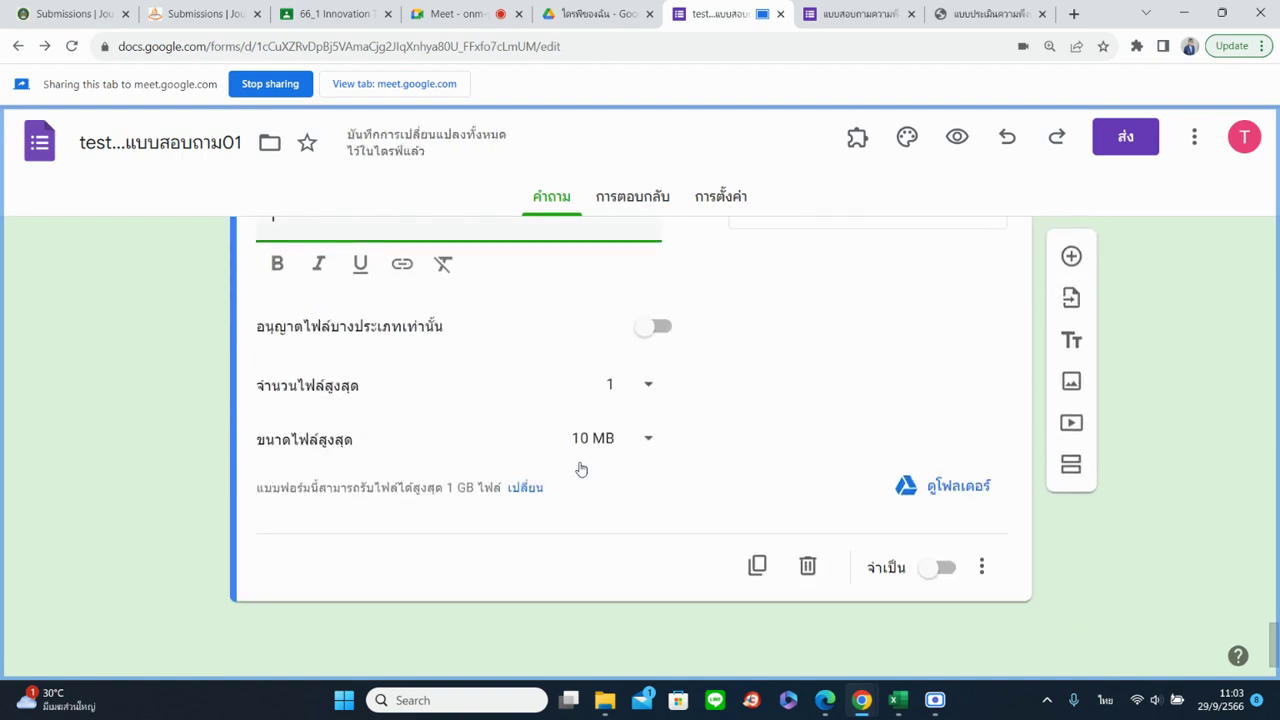
{"action": "left_click", "coordinate": [648, 336]}
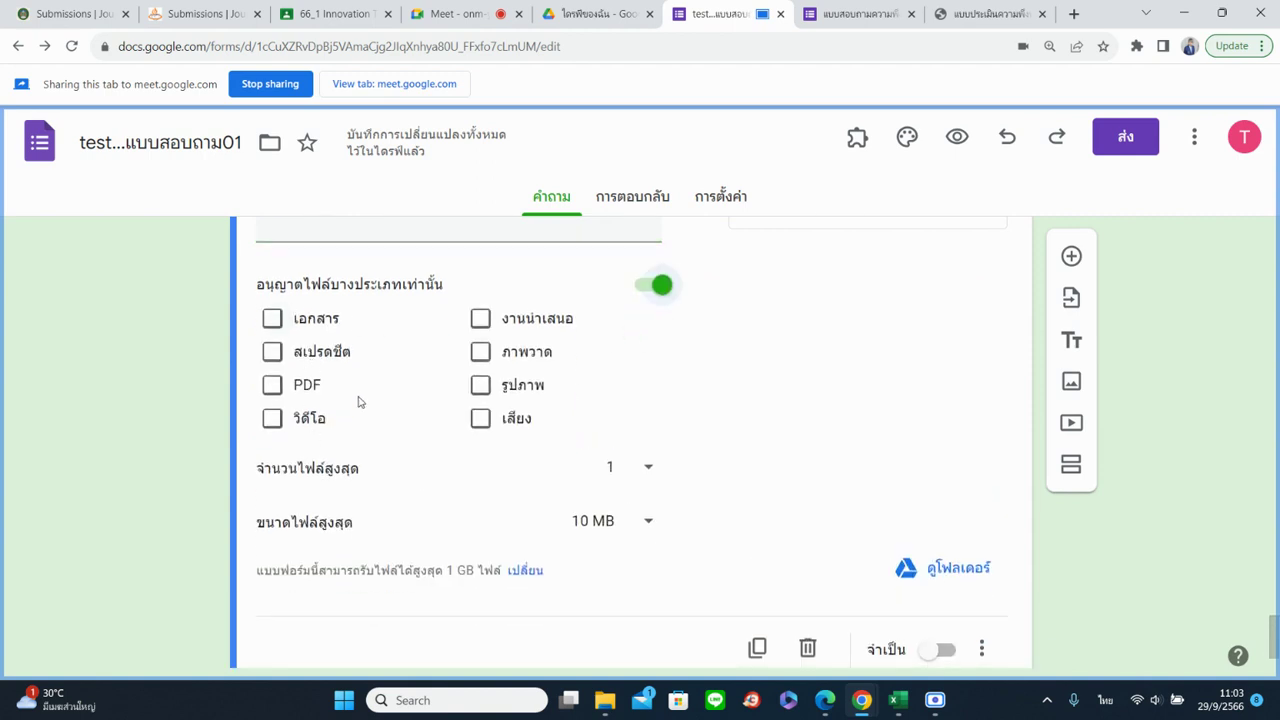
{"action": "left_click", "coordinate": [272, 387]}
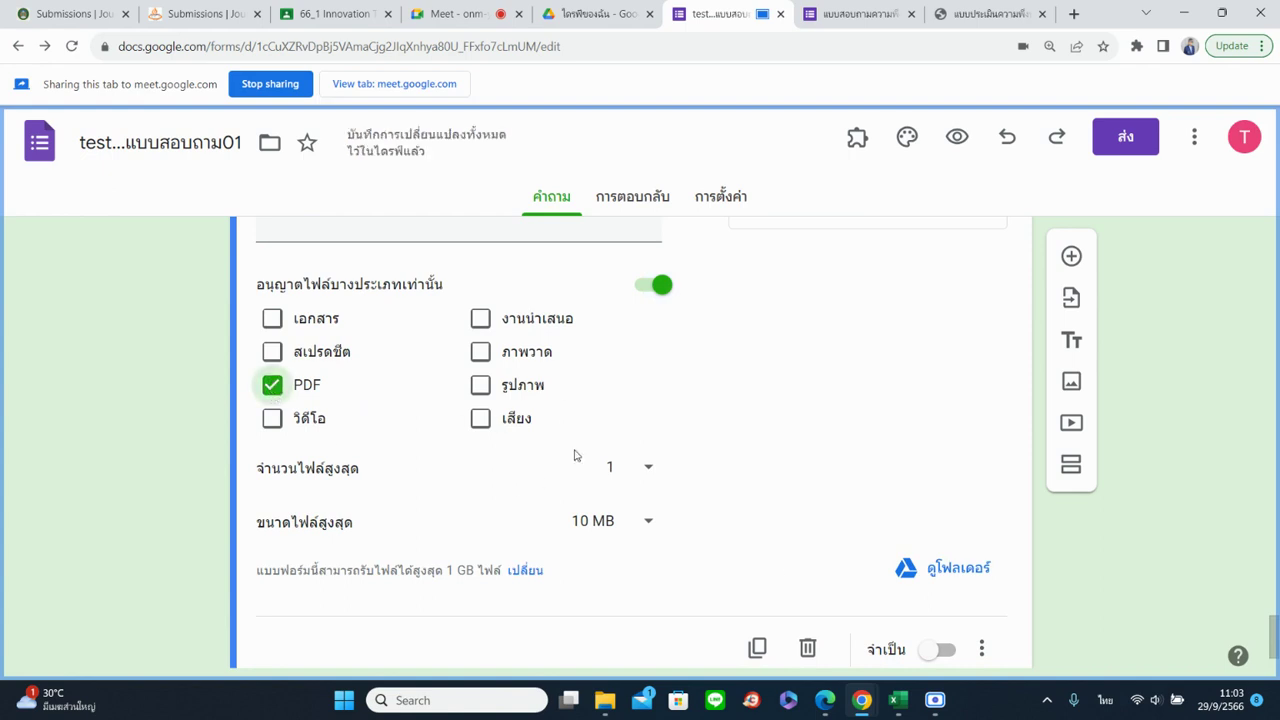
{"action": "left_click", "coordinate": [651, 473]}
{"action": "left_click", "coordinate": [645, 471]}
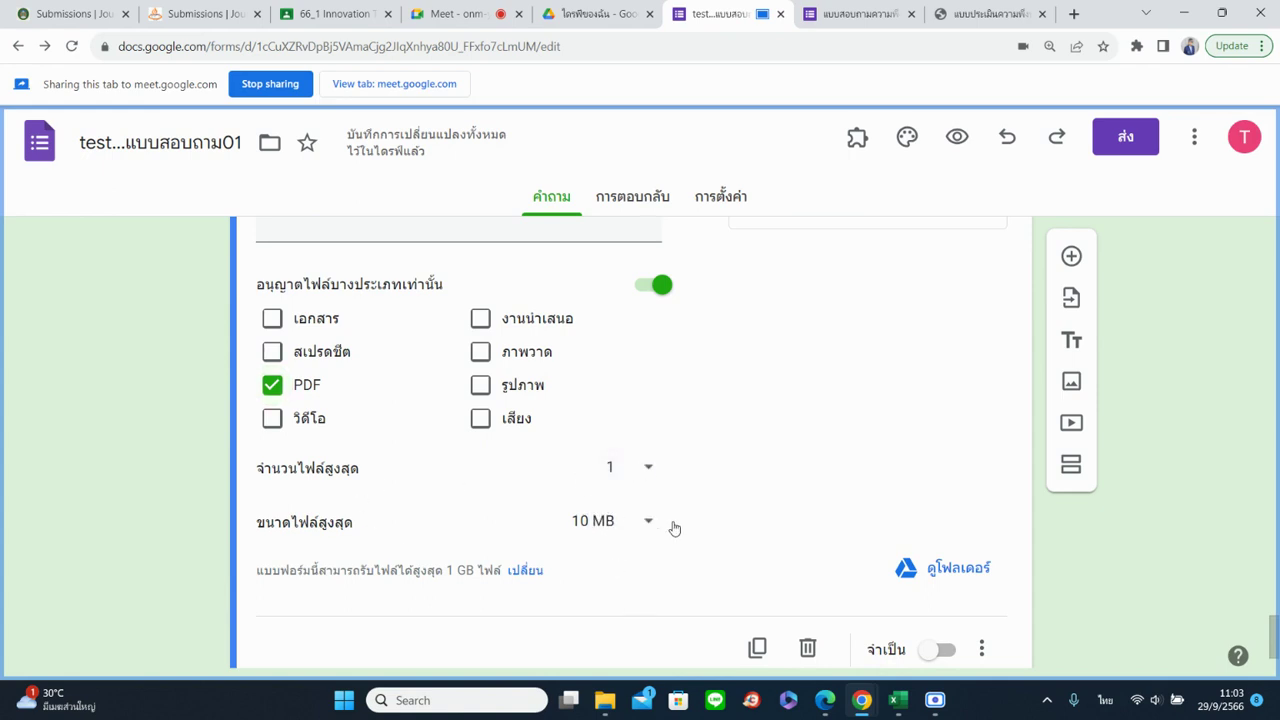
{"action": "left_click", "coordinate": [621, 520]}
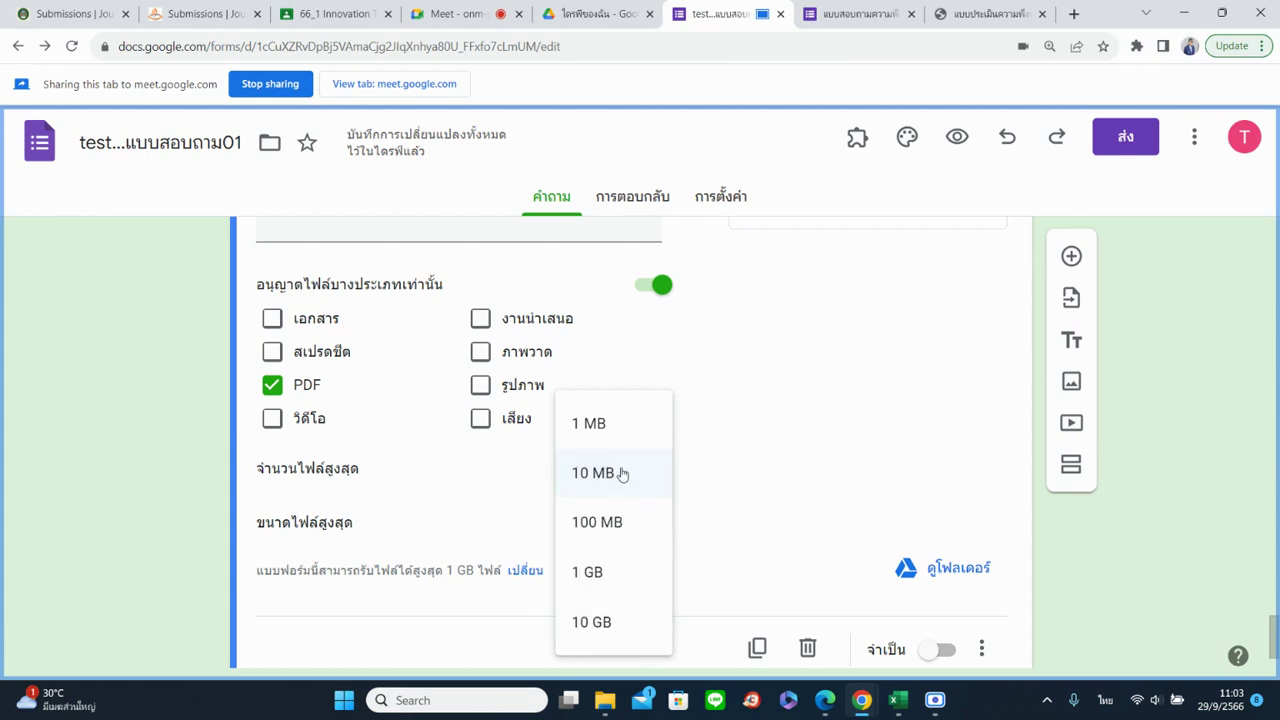
{"action": "left_click", "coordinate": [1122, 615]}
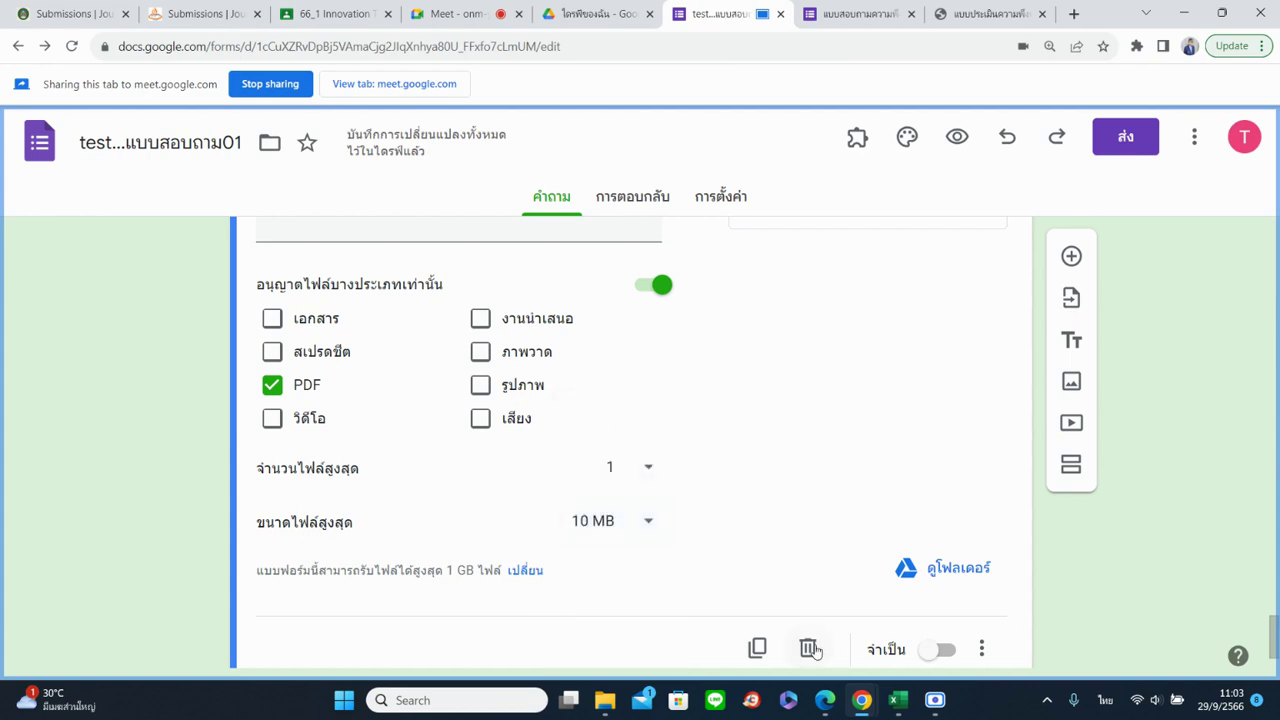
Delete the file upload, time and date questions, then open the Send form dialog
{"action": "left_click", "coordinate": [810, 648]}
{"action": "left_click", "coordinate": [807, 566]}
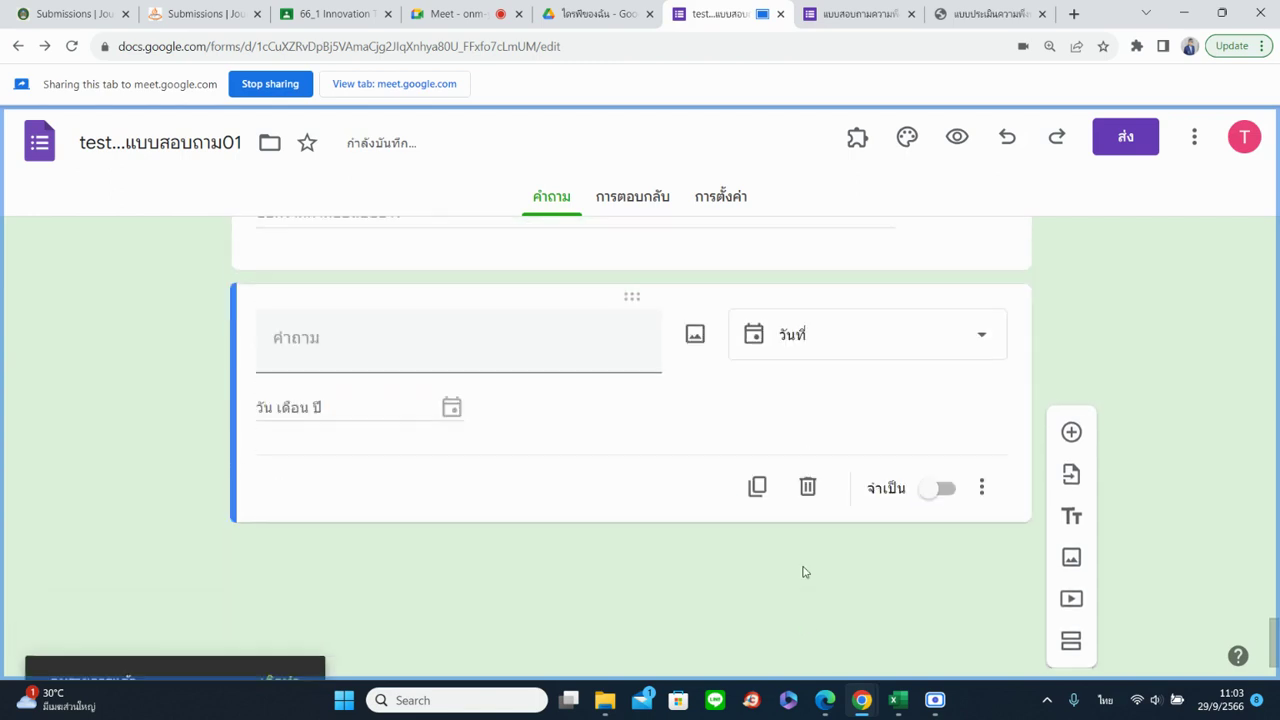
{"action": "left_click", "coordinate": [808, 566]}
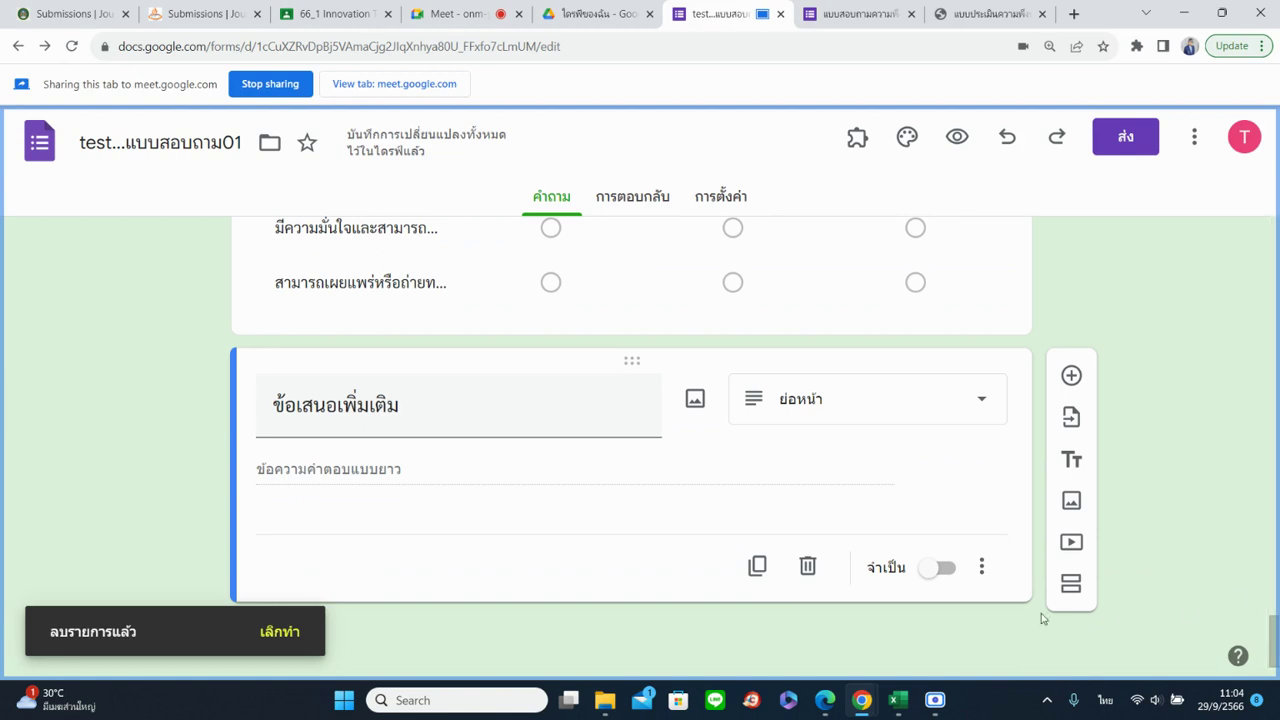
{"action": "left_click", "coordinate": [1120, 140]}
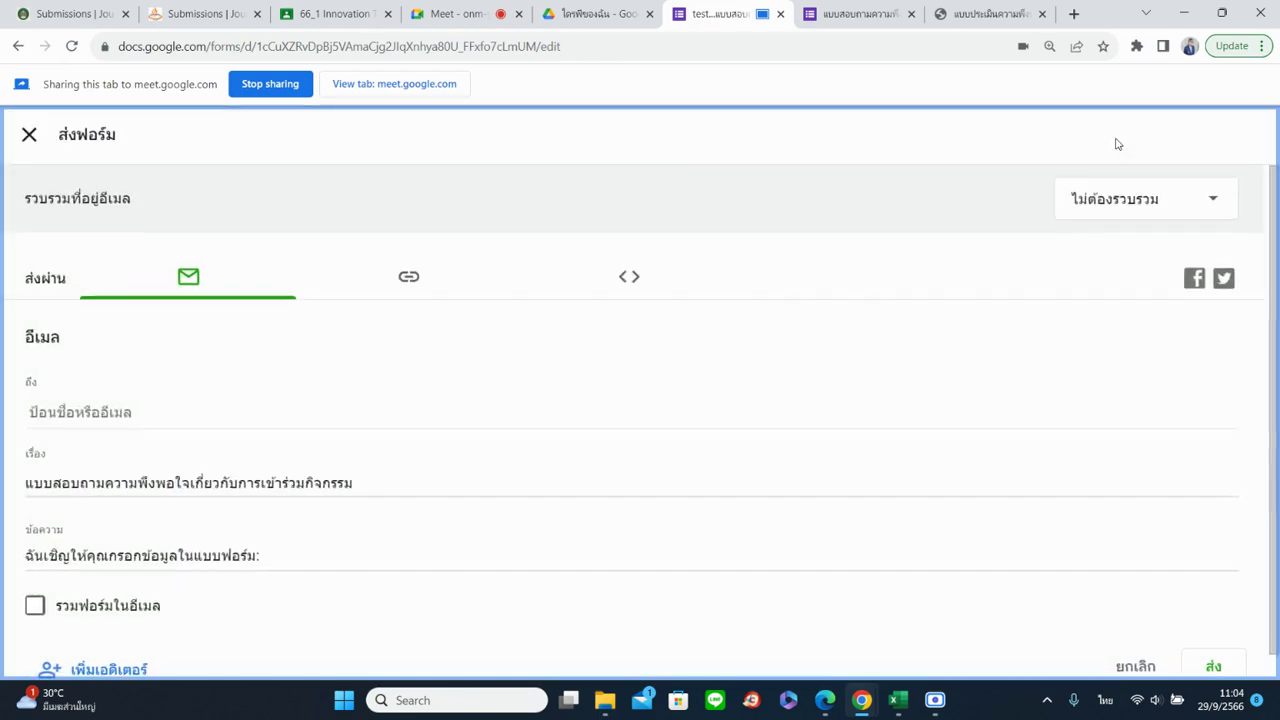
Copy the shortened form link from the Link tab and close the Send form dialog
{"action": "left_click", "coordinate": [408, 276]}
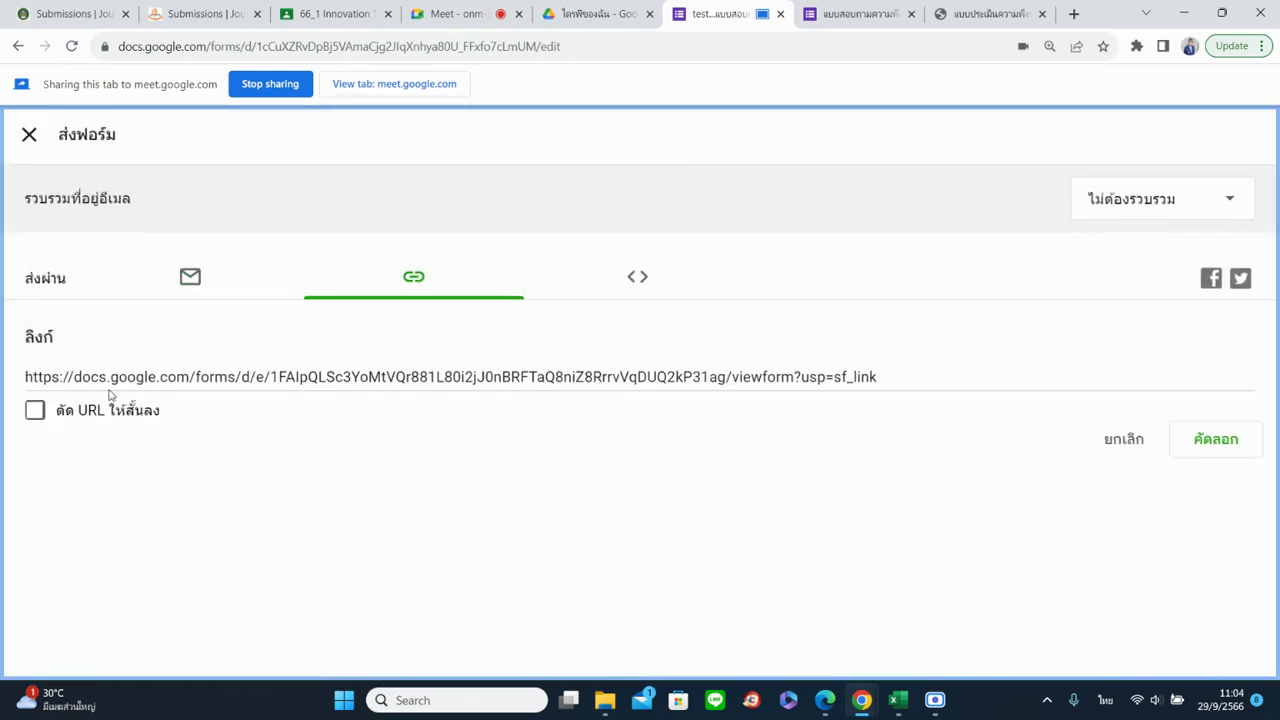
{"action": "left_click", "coordinate": [46, 409]}
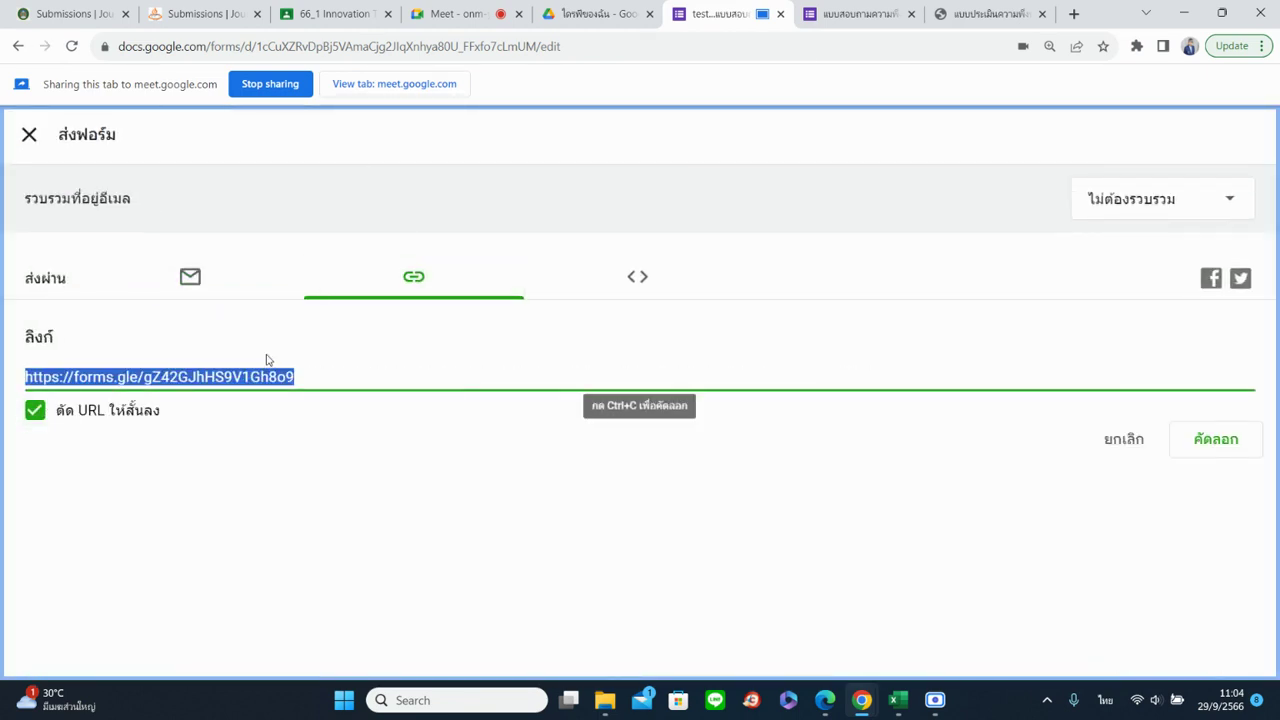
{"action": "left_click", "coordinate": [1208, 450]}
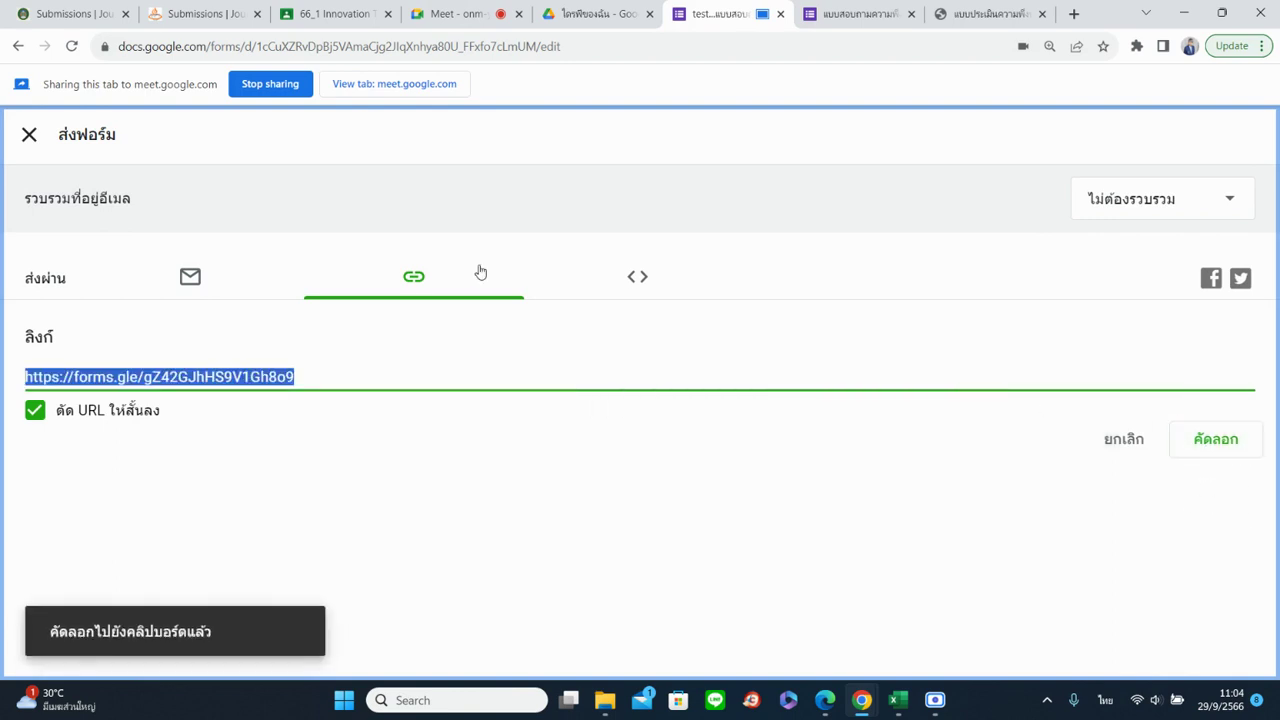
{"action": "left_click", "coordinate": [173, 280]}
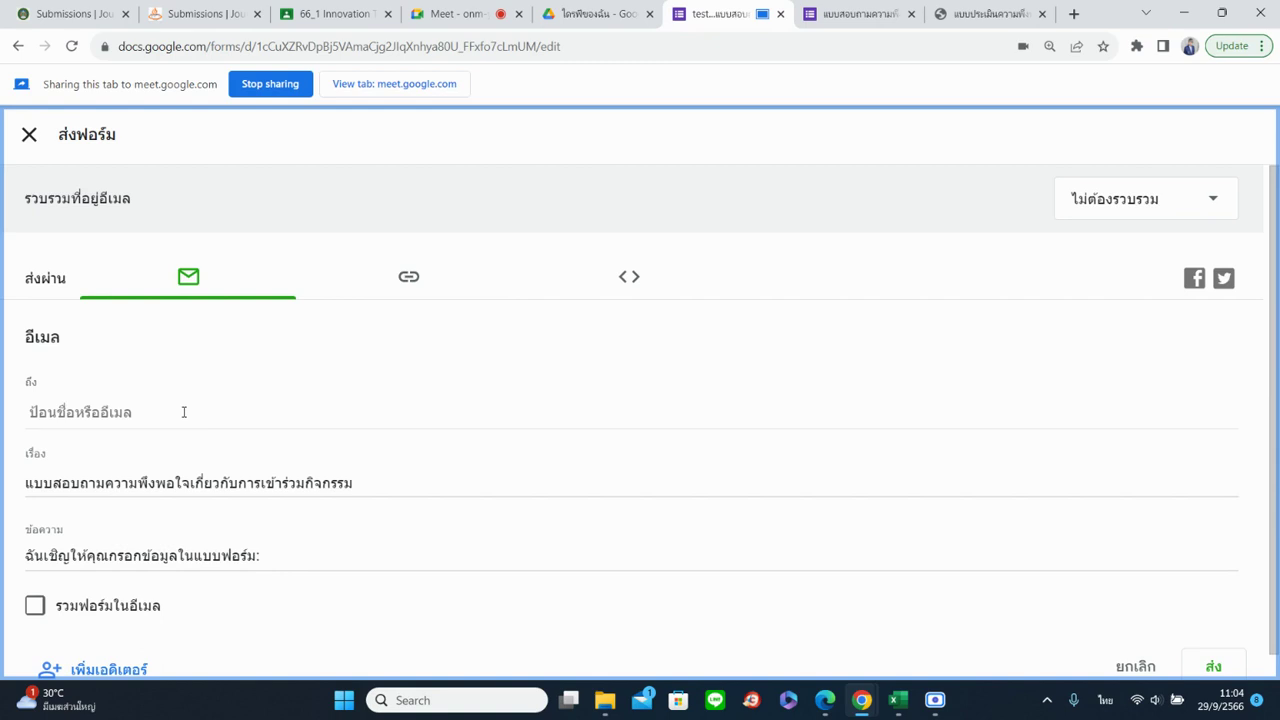
{"action": "left_click", "coordinate": [29, 134]}
{"action": "scroll", "coordinate": [669, 465], "scroll_direction": "up", "scroll_amount": 15}
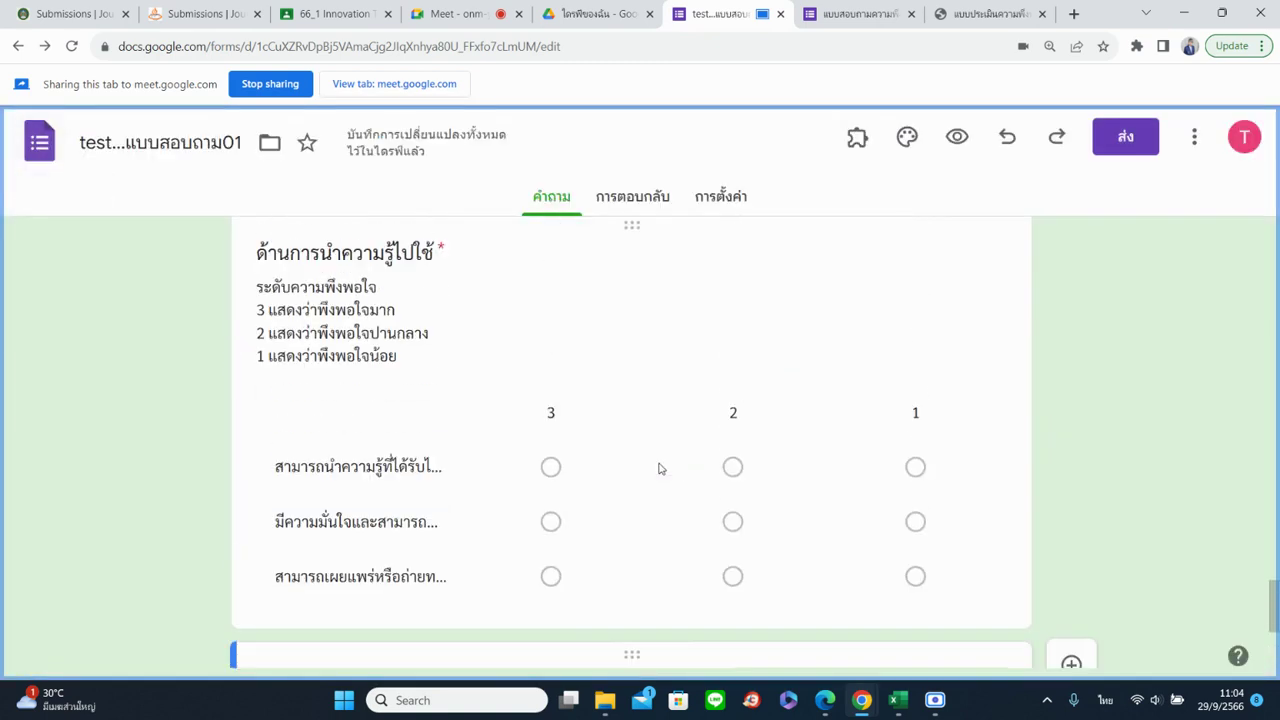
Check the form's Responses tab, then return to the live survey form
{"action": "scroll", "coordinate": [663, 460], "scroll_direction": "up", "scroll_amount": 10}
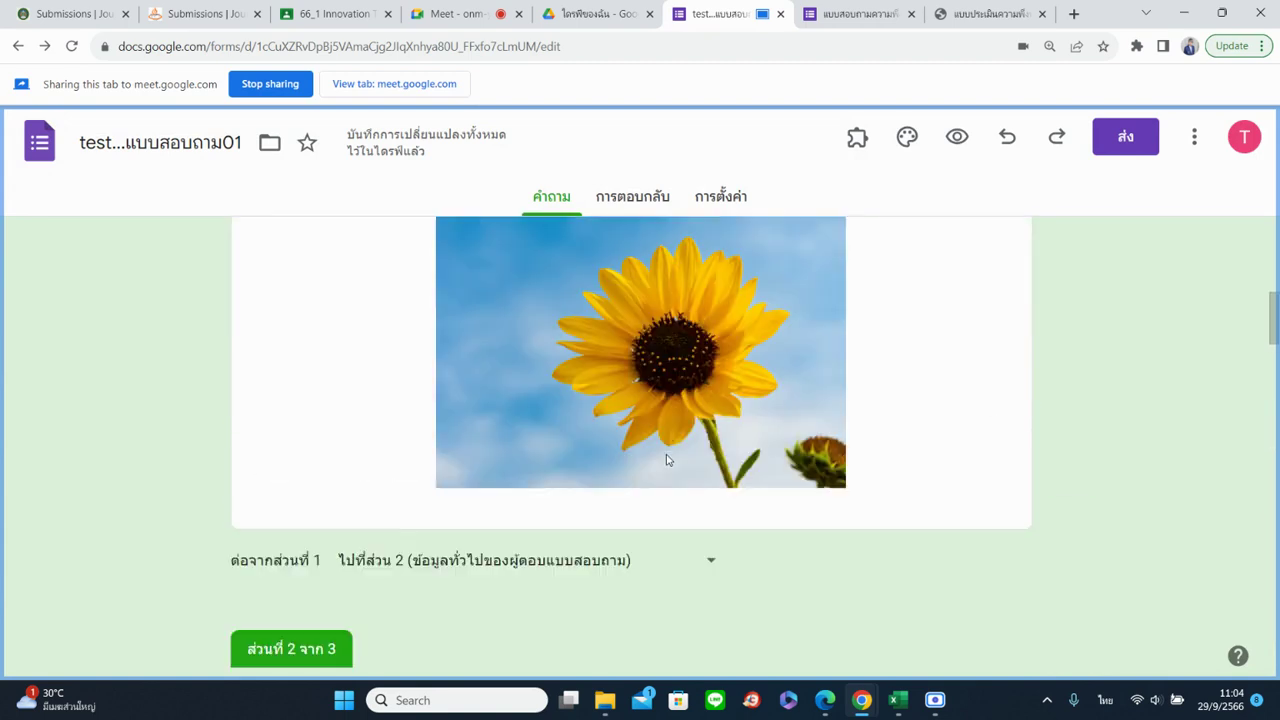
{"action": "left_click", "coordinate": [635, 200]}
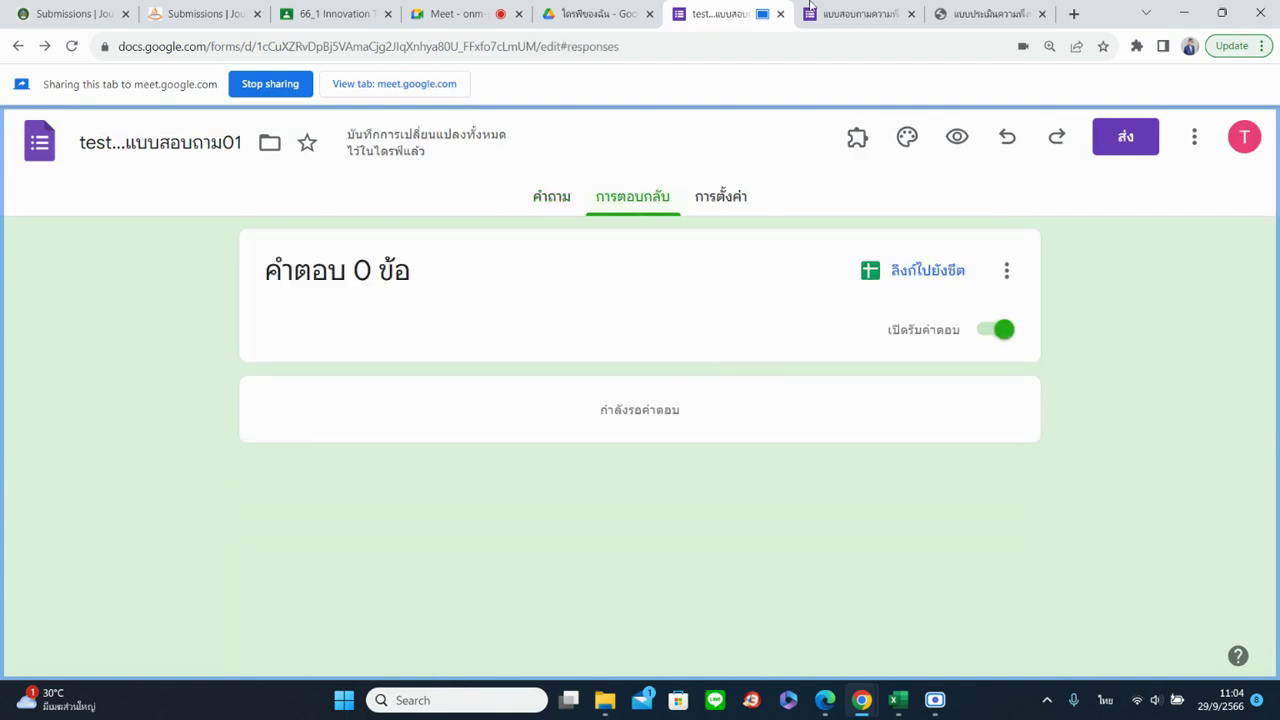
{"action": "left_click", "coordinate": [850, 13]}
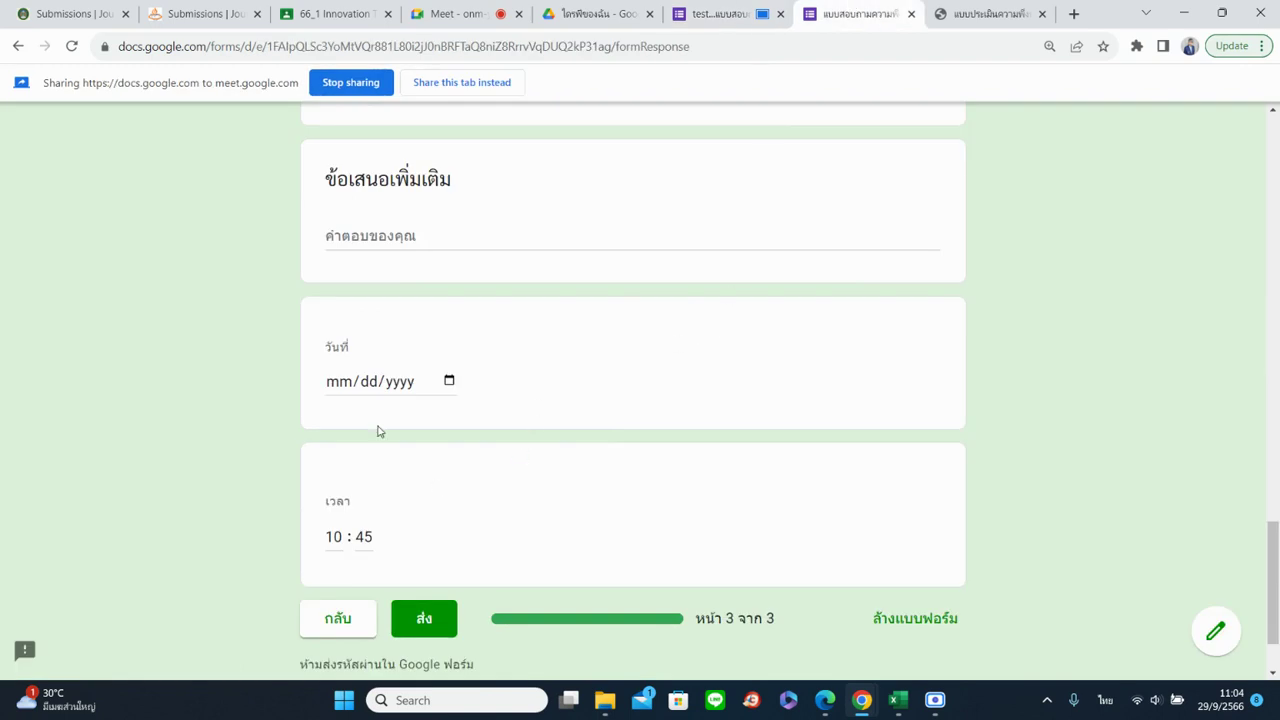
{"action": "left_click", "coordinate": [711, 12]}
{"action": "left_click", "coordinate": [838, 8]}
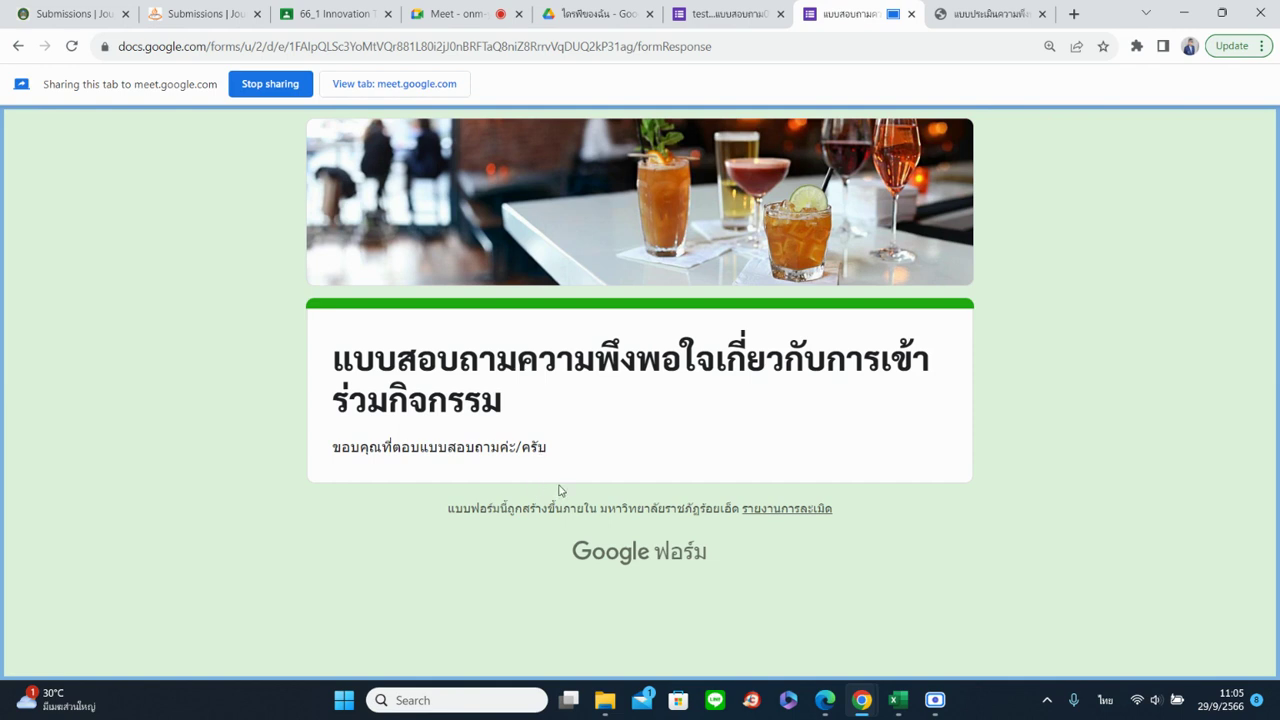
{"action": "left_click", "coordinate": [712, 10]}
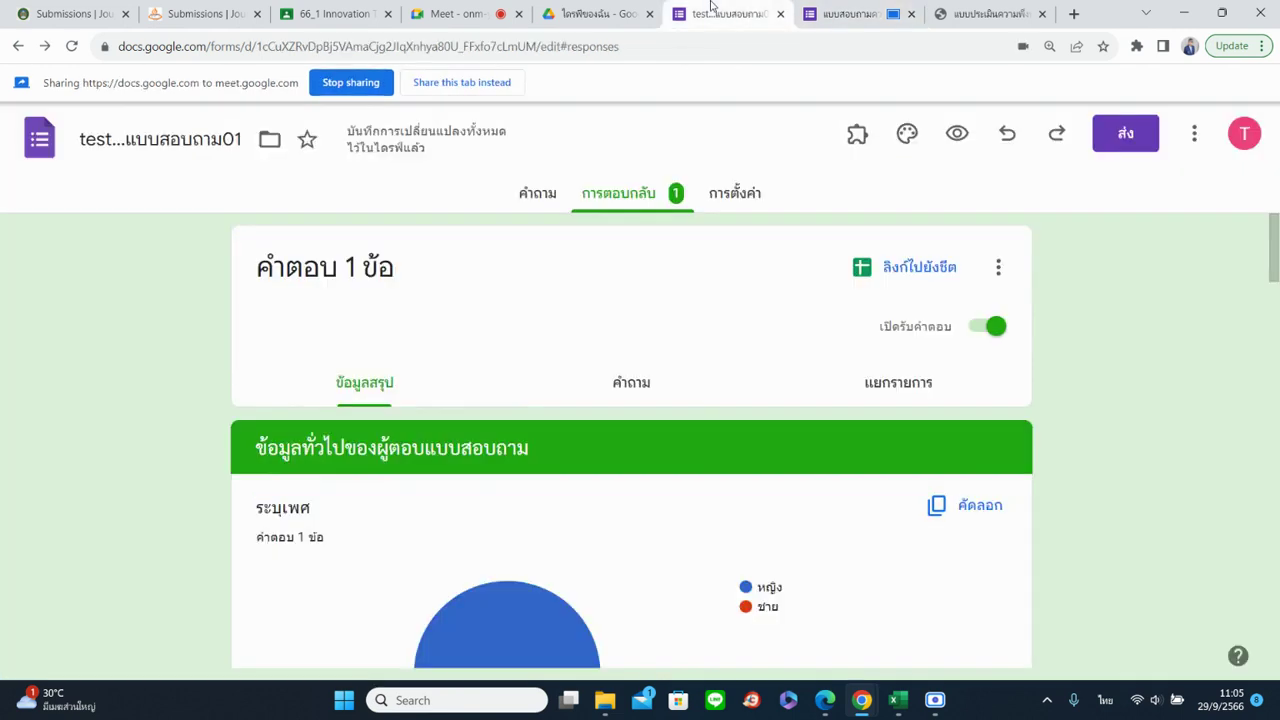
{"action": "left_click", "coordinate": [450, 82]}
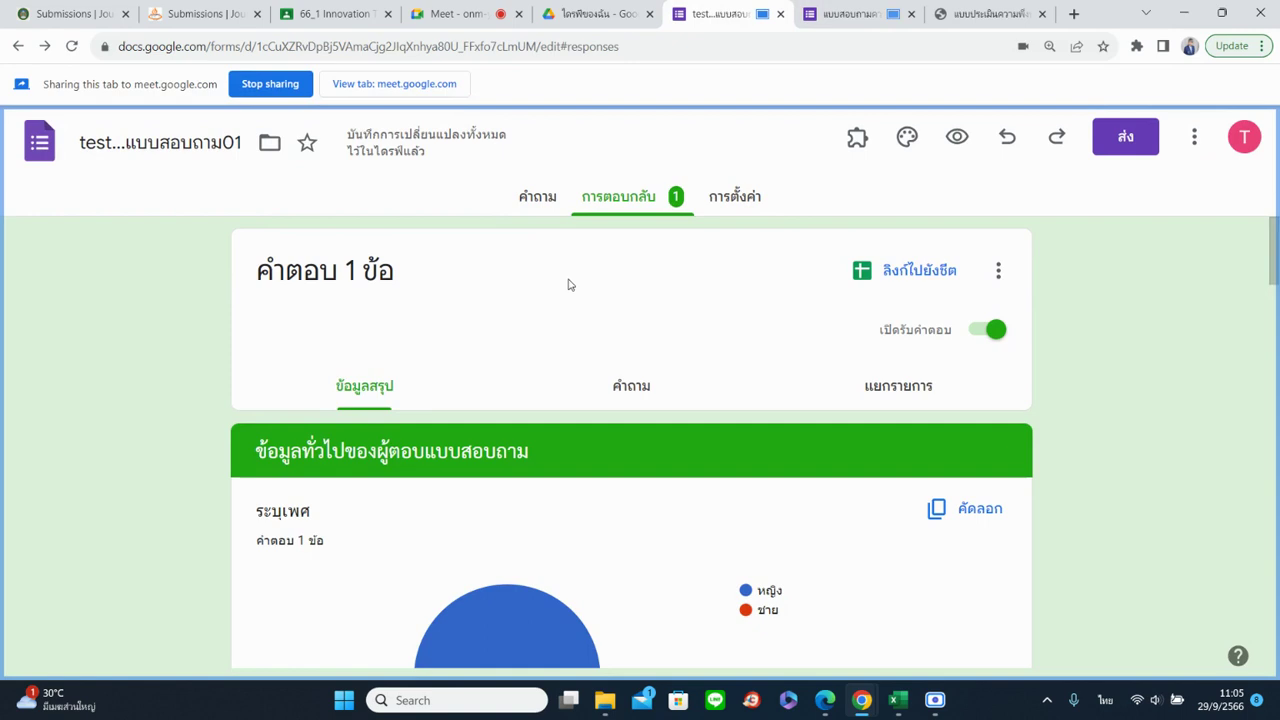
{"action": "left_click", "coordinate": [539, 196]}
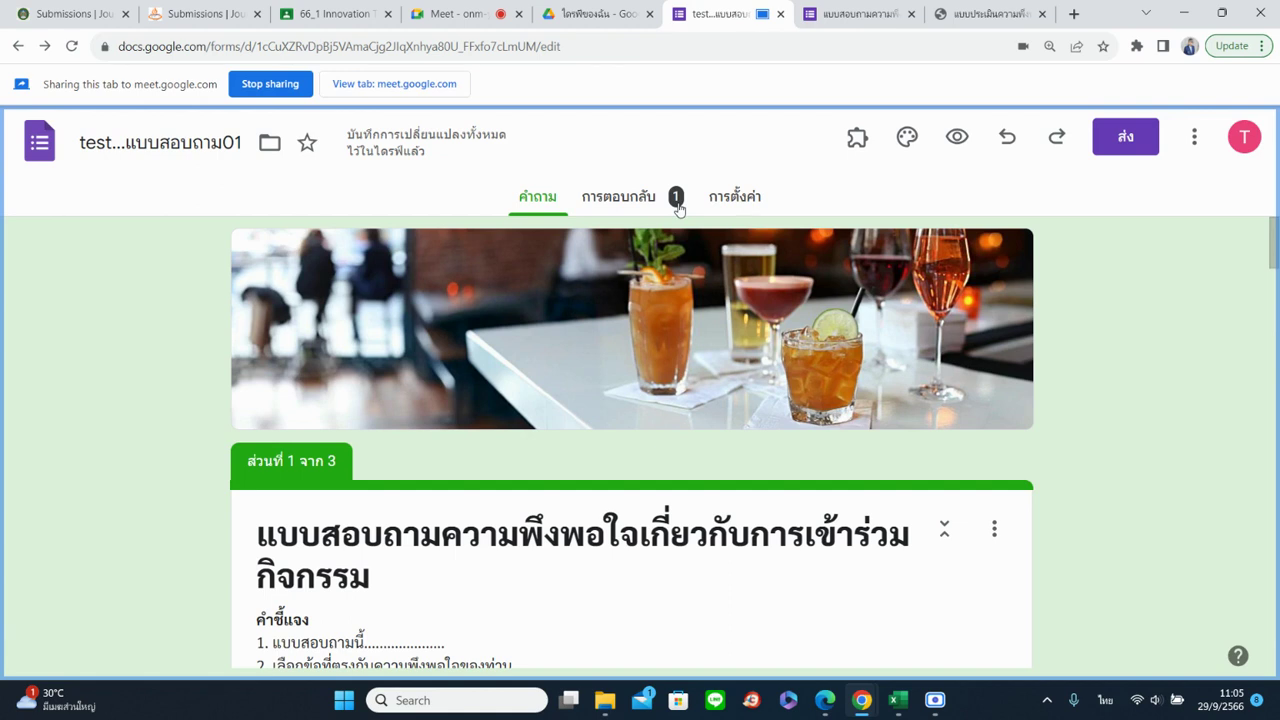
{"action": "left_click", "coordinate": [677, 205]}
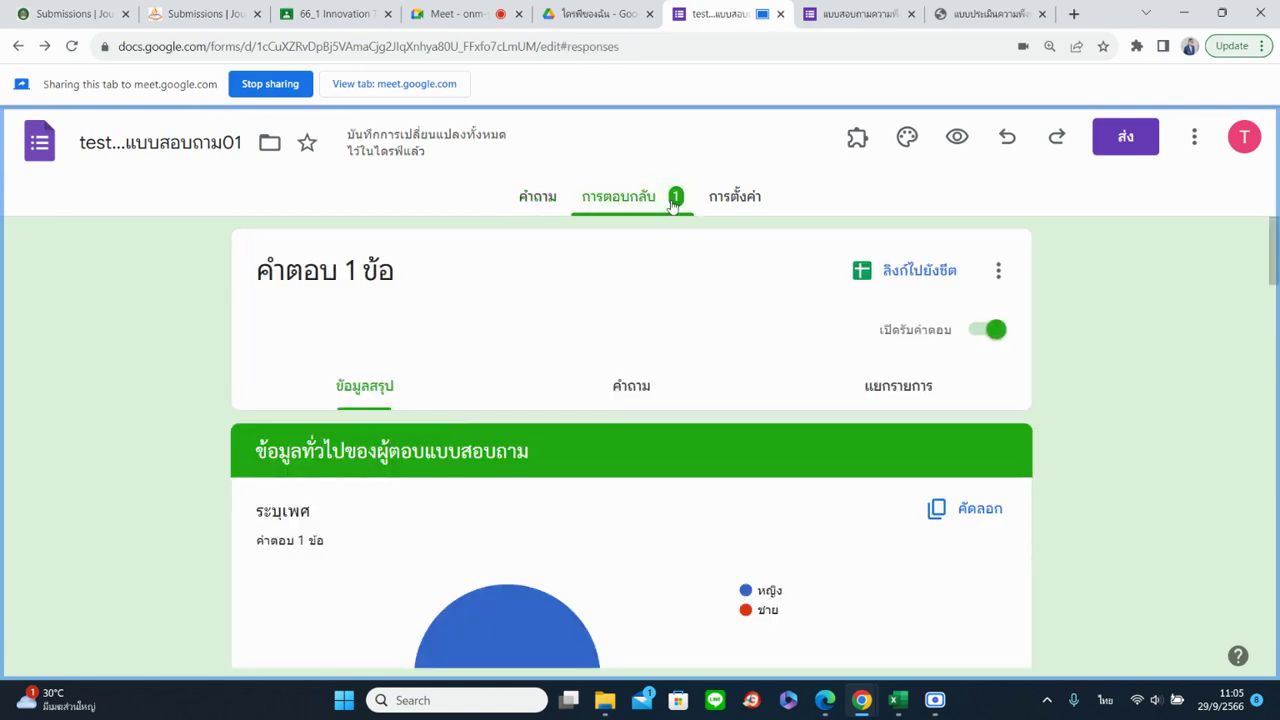
{"action": "scroll", "coordinate": [666, 383], "scroll_direction": "down", "scroll_amount": 2}
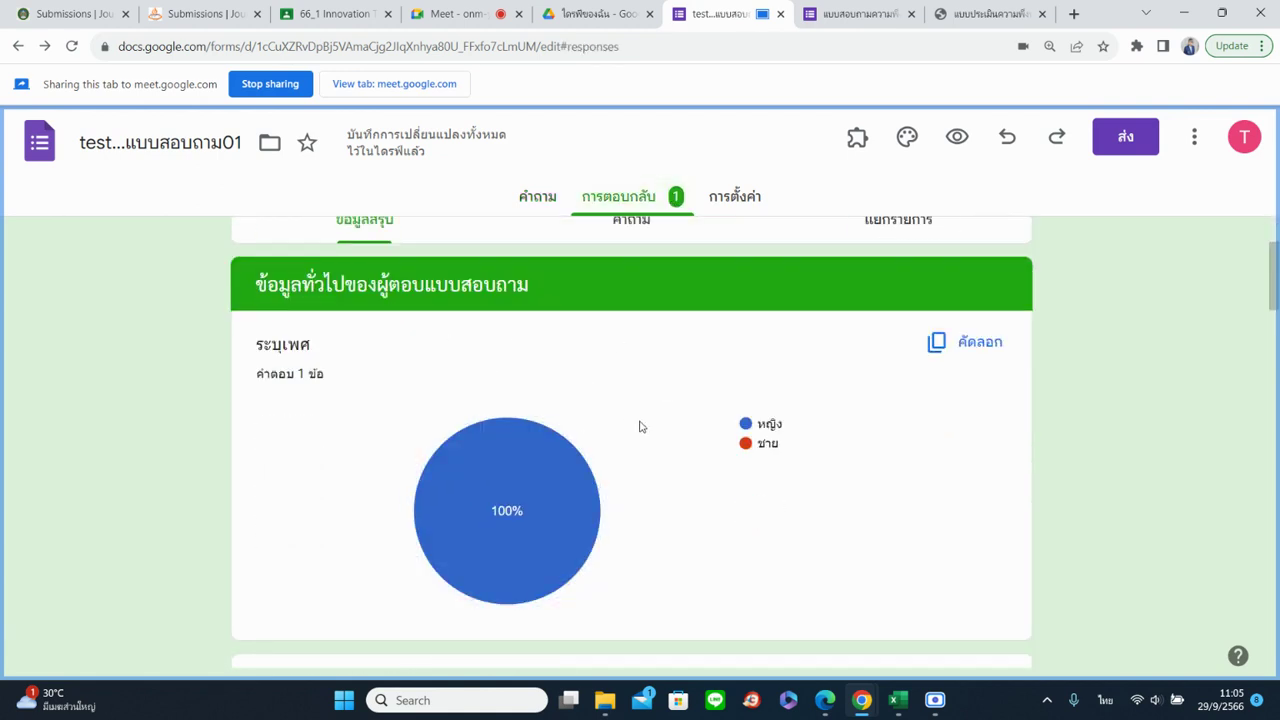
{"action": "scroll", "coordinate": [753, 449], "scroll_direction": "down", "scroll_amount": 8}
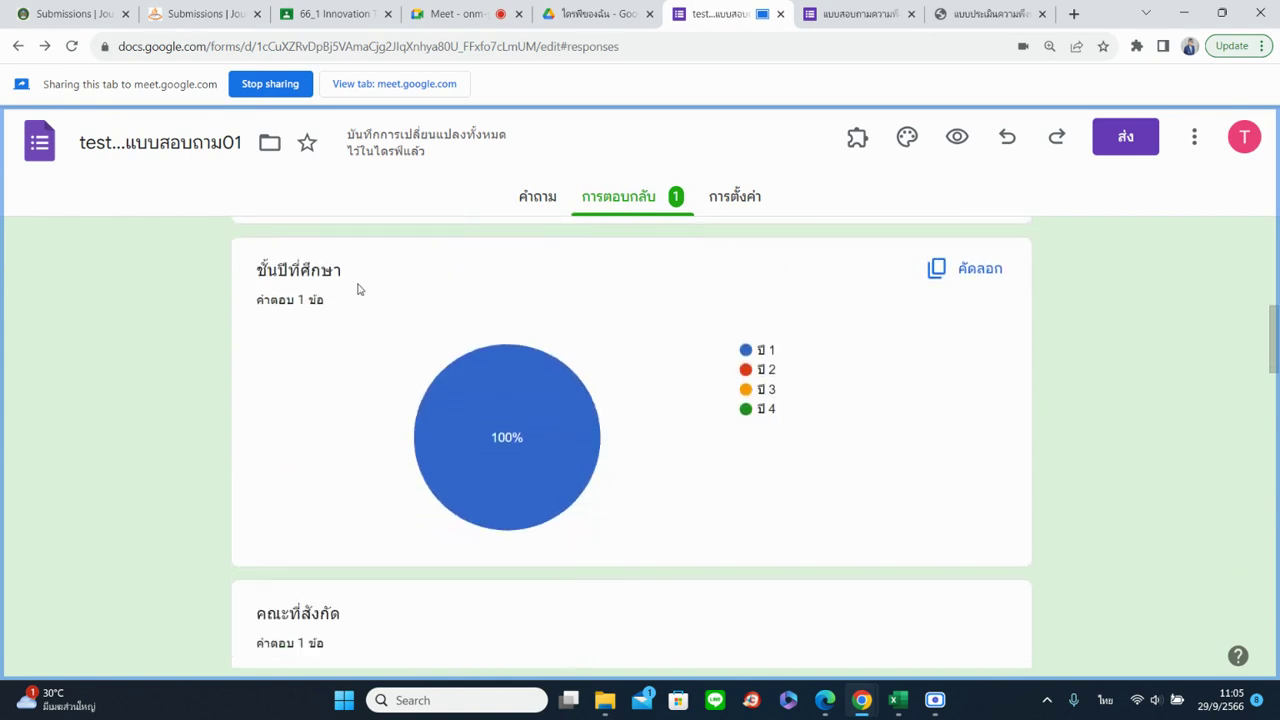
{"action": "scroll", "coordinate": [363, 312], "scroll_direction": "down", "scroll_amount": 2}
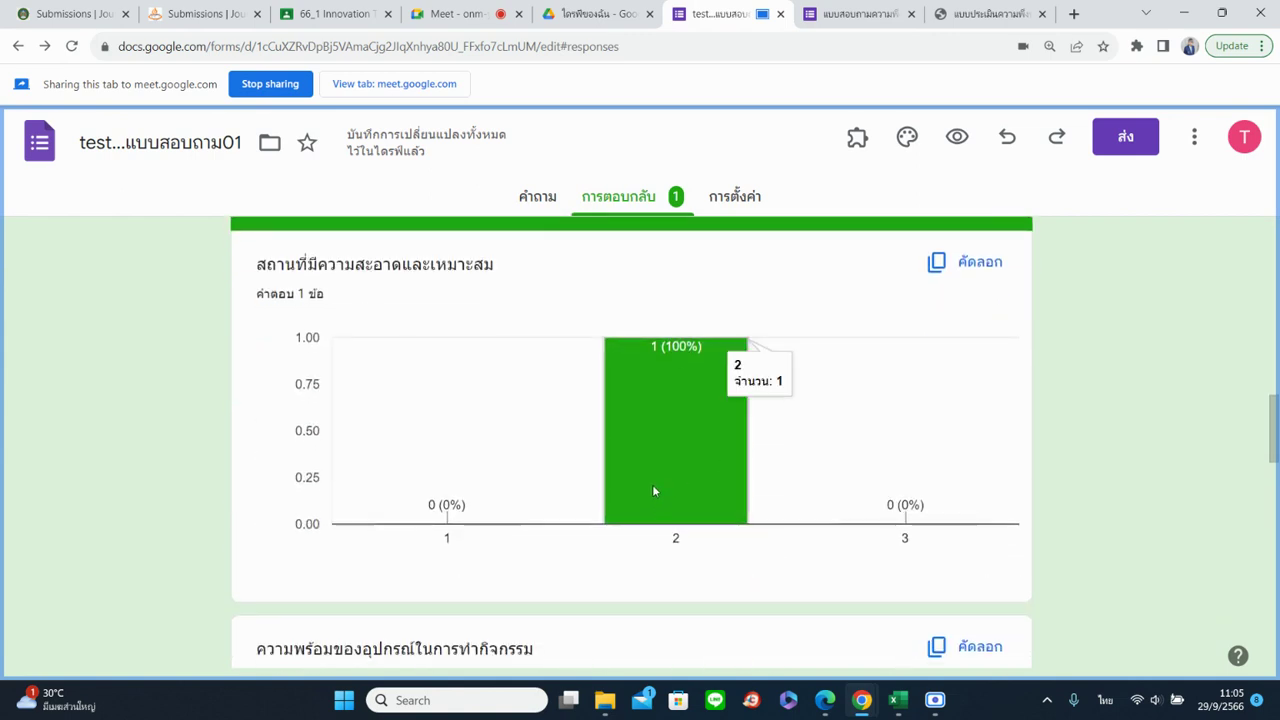
{"action": "scroll", "coordinate": [503, 420], "scroll_direction": "down", "scroll_amount": 3}
{"action": "scroll", "coordinate": [508, 450], "scroll_direction": "down", "scroll_amount": 4}
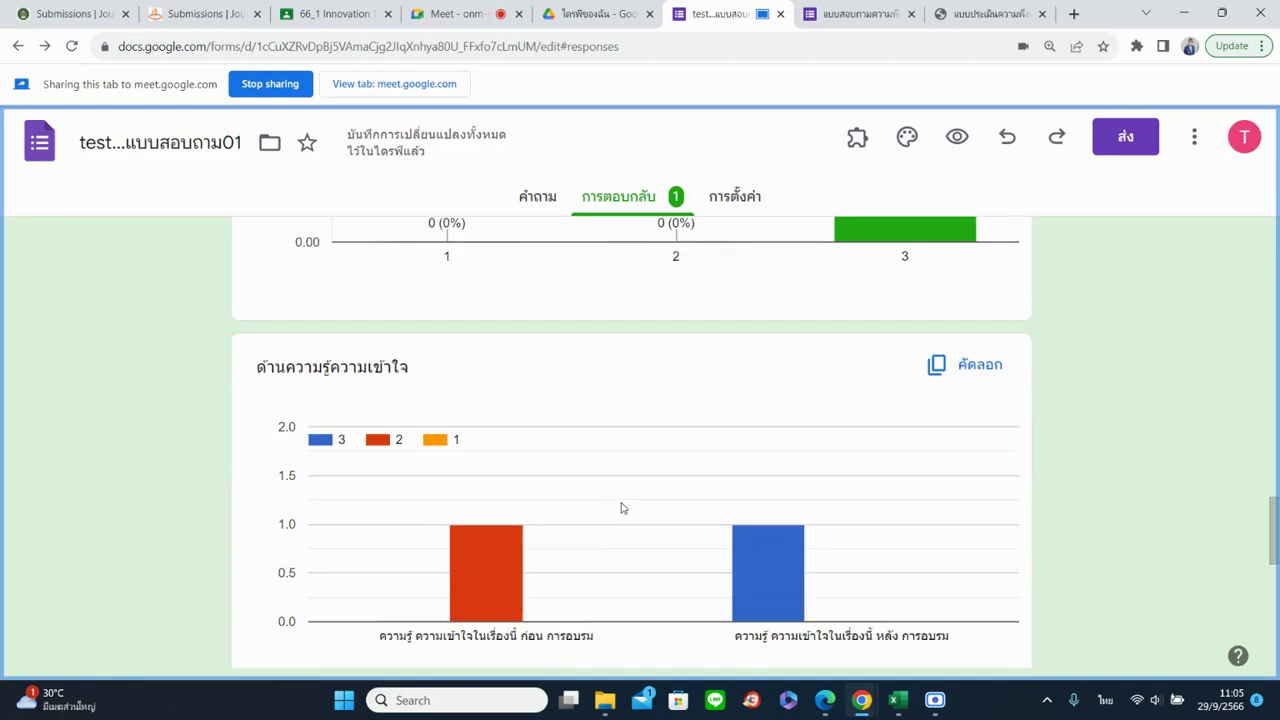
{"action": "scroll", "coordinate": [450, 350], "scroll_direction": "down", "scroll_amount": 3}
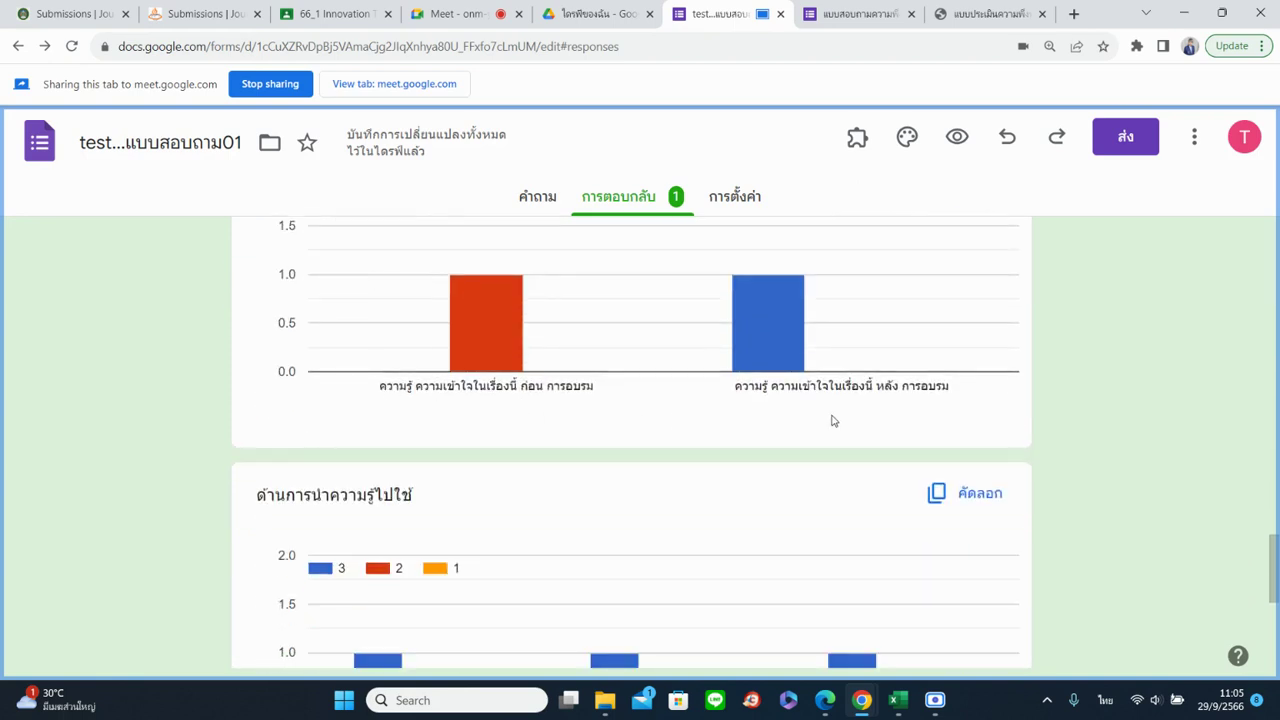
{"action": "scroll", "coordinate": [560, 534], "scroll_direction": "down", "scroll_amount": 3}
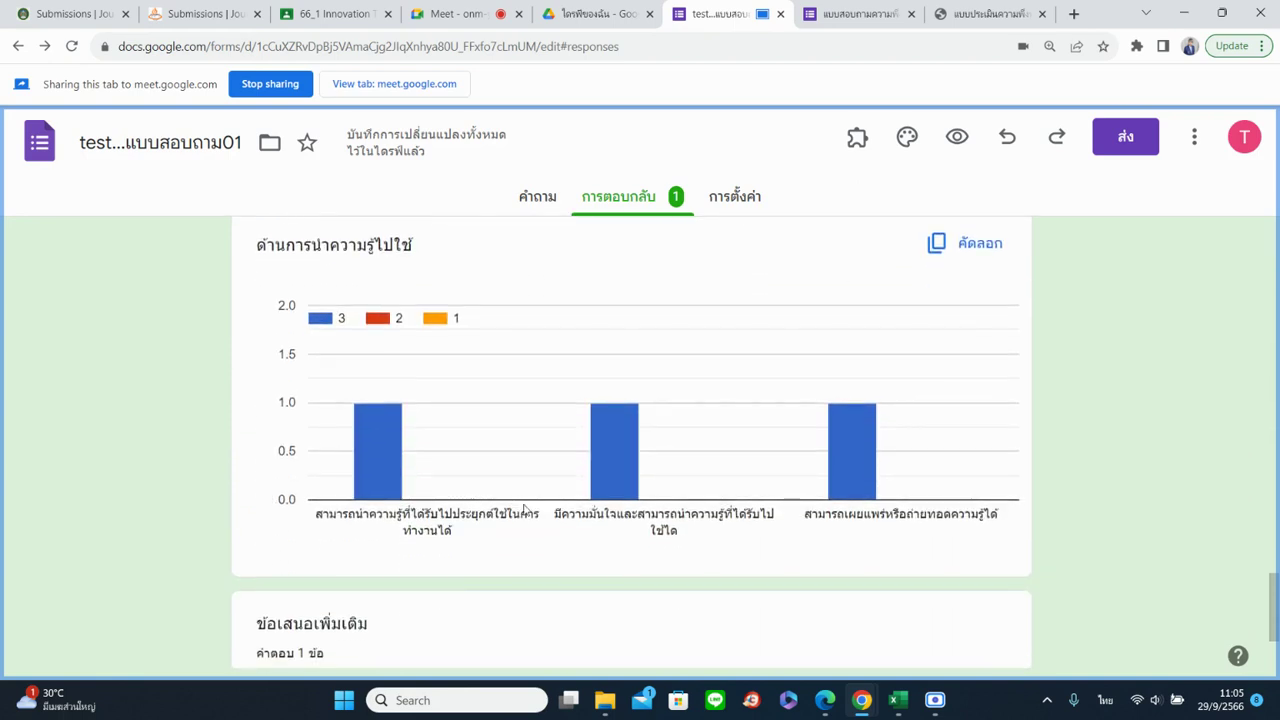
{"action": "scroll", "coordinate": [551, 506], "scroll_direction": "down", "scroll_amount": 2}
{"action": "scroll", "coordinate": [840, 569], "scroll_direction": "up", "scroll_amount": 12}
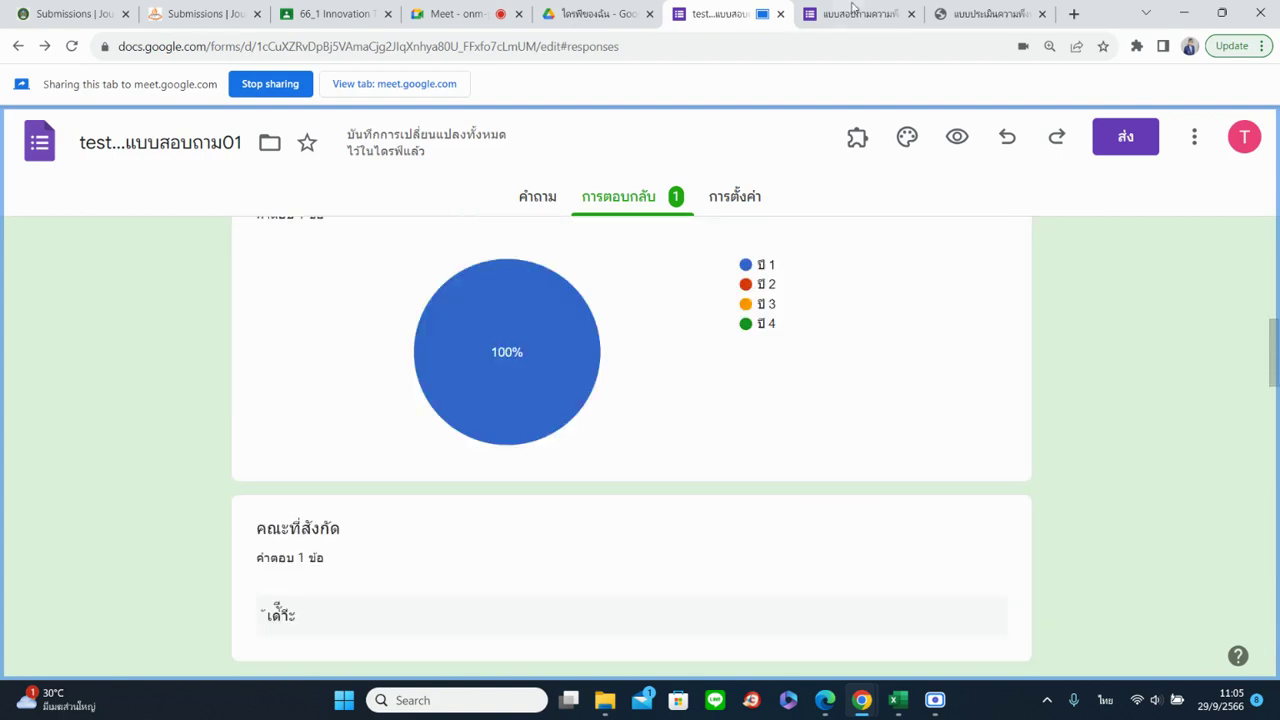
{"action": "left_click", "coordinate": [852, 12]}
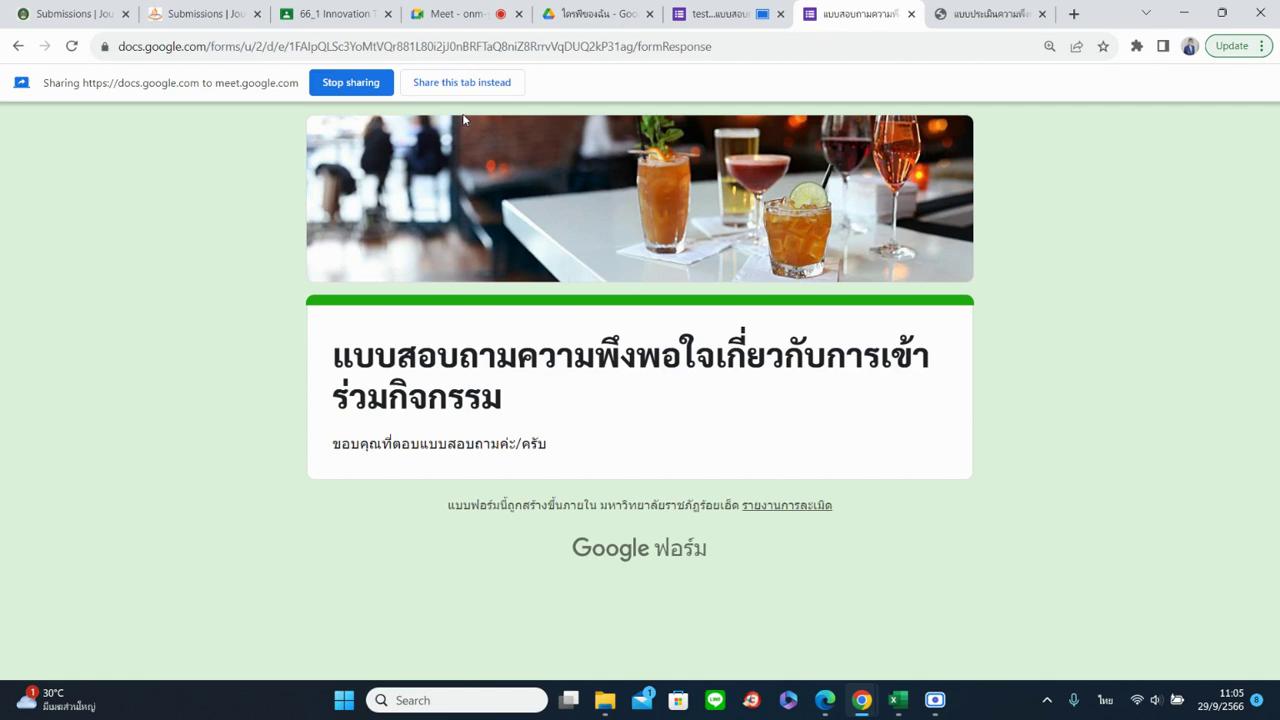
Open the form Settings and expand the Responses, question defaults and form defaults sections
{"action": "left_click", "coordinate": [715, 13]}
{"action": "left_click", "coordinate": [734, 196]}
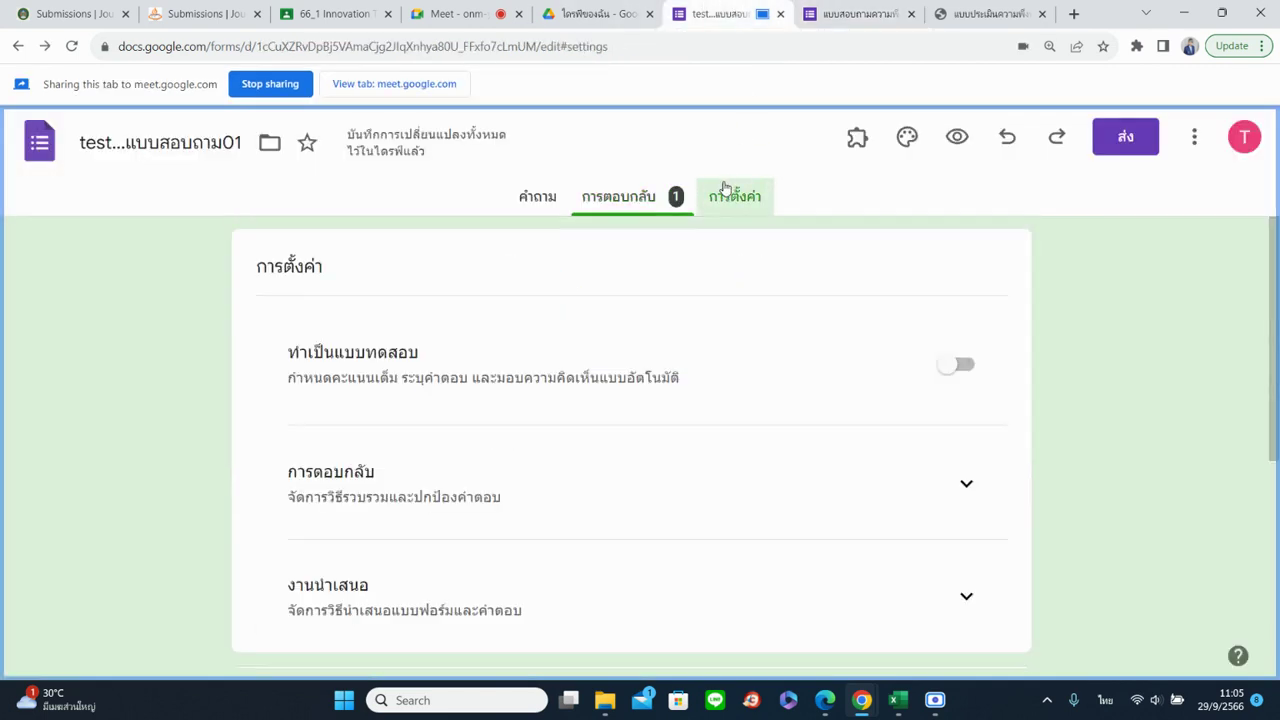
{"action": "left_click", "coordinate": [958, 525]}
{"action": "scroll", "coordinate": [926, 503], "scroll_direction": "down", "scroll_amount": 5}
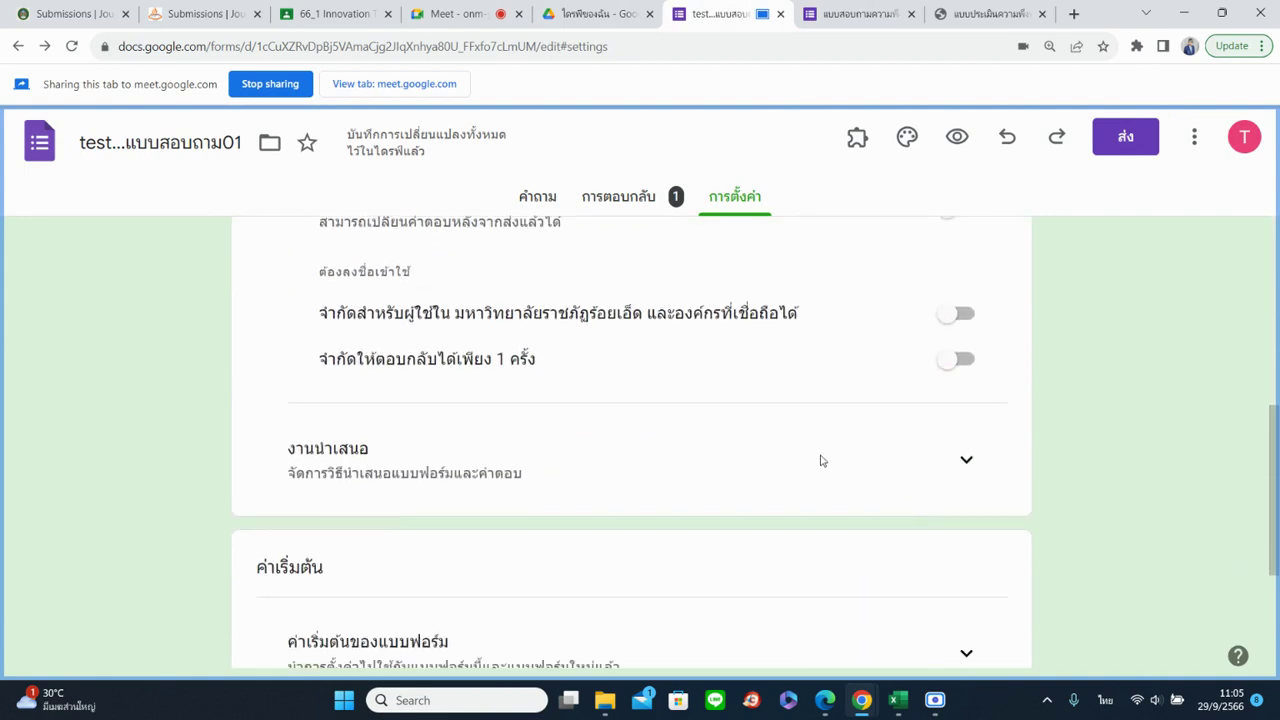
{"action": "scroll", "coordinate": [790, 473], "scroll_direction": "down", "scroll_amount": 2}
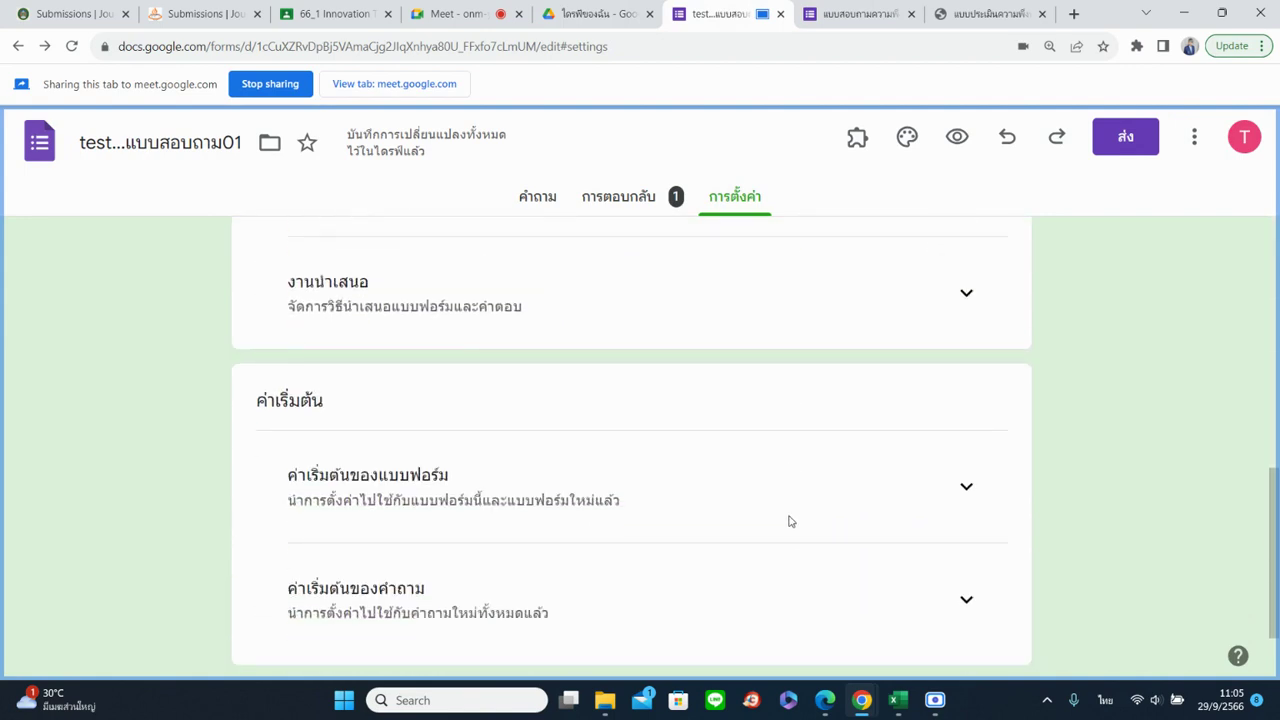
{"action": "left_click", "coordinate": [966, 600]}
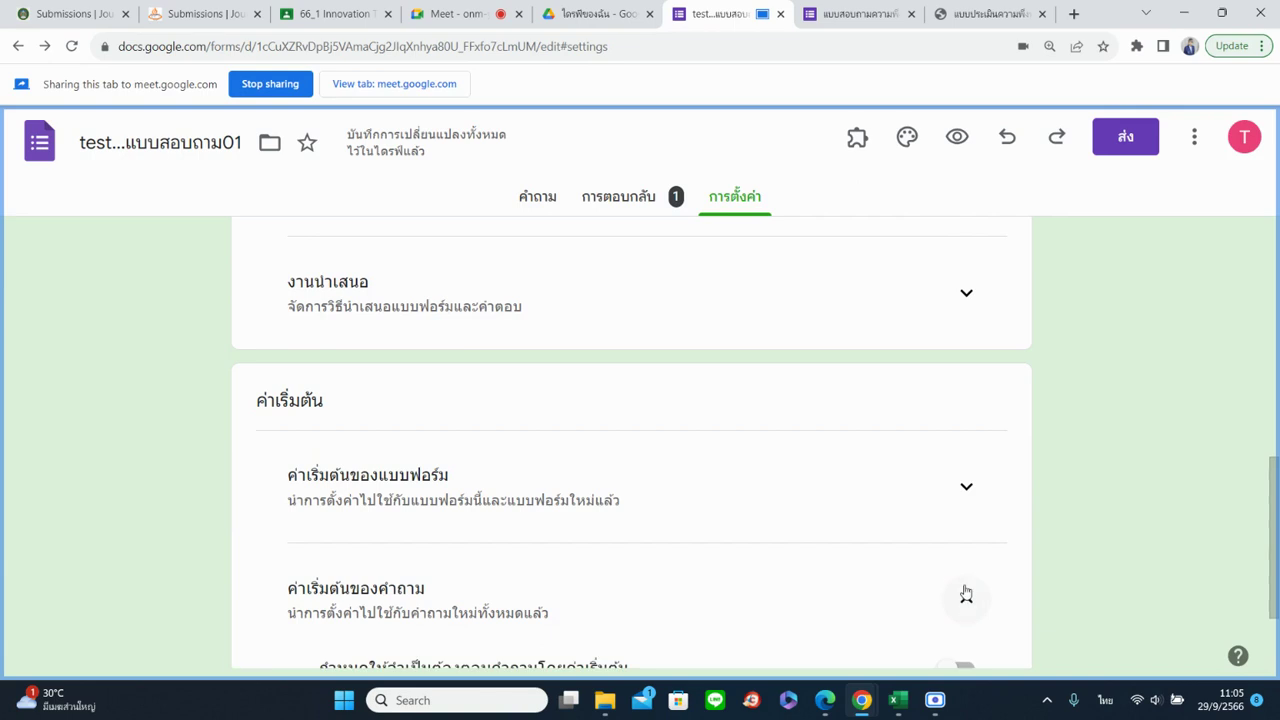
{"action": "left_click", "coordinate": [962, 490]}
{"action": "scroll", "coordinate": [940, 494], "scroll_direction": "up", "scroll_amount": 2}
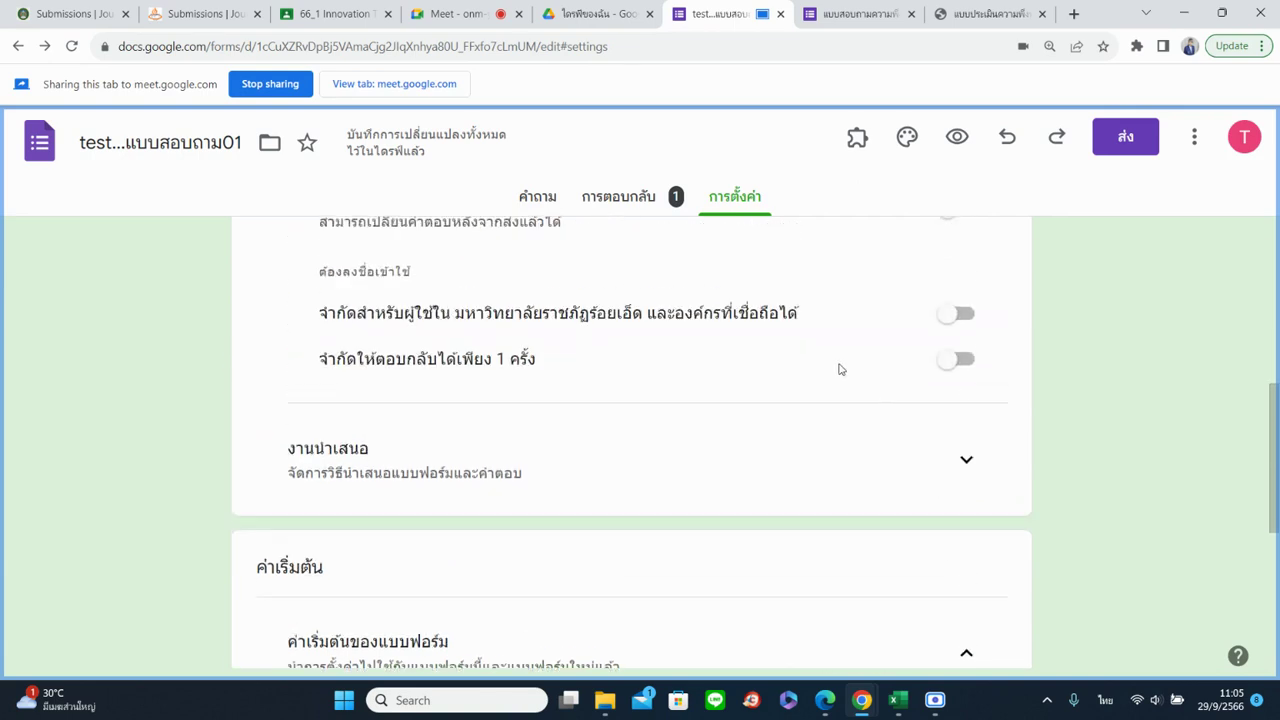
Under Presentation, enable 'Show link to submit another response', then reload the live survey
{"action": "left_click", "coordinate": [956, 461]}
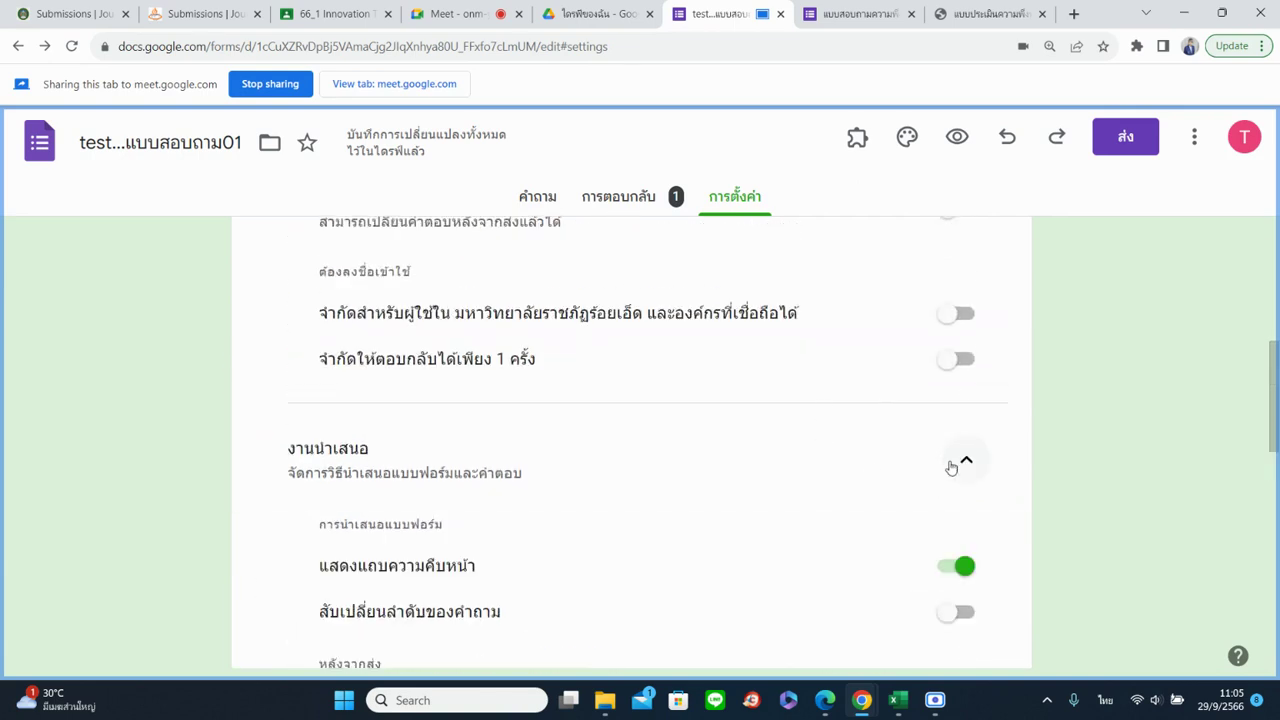
{"action": "scroll", "coordinate": [921, 466], "scroll_direction": "down", "scroll_amount": 3}
{"action": "scroll", "coordinate": [921, 469], "scroll_direction": "down", "scroll_amount": 1}
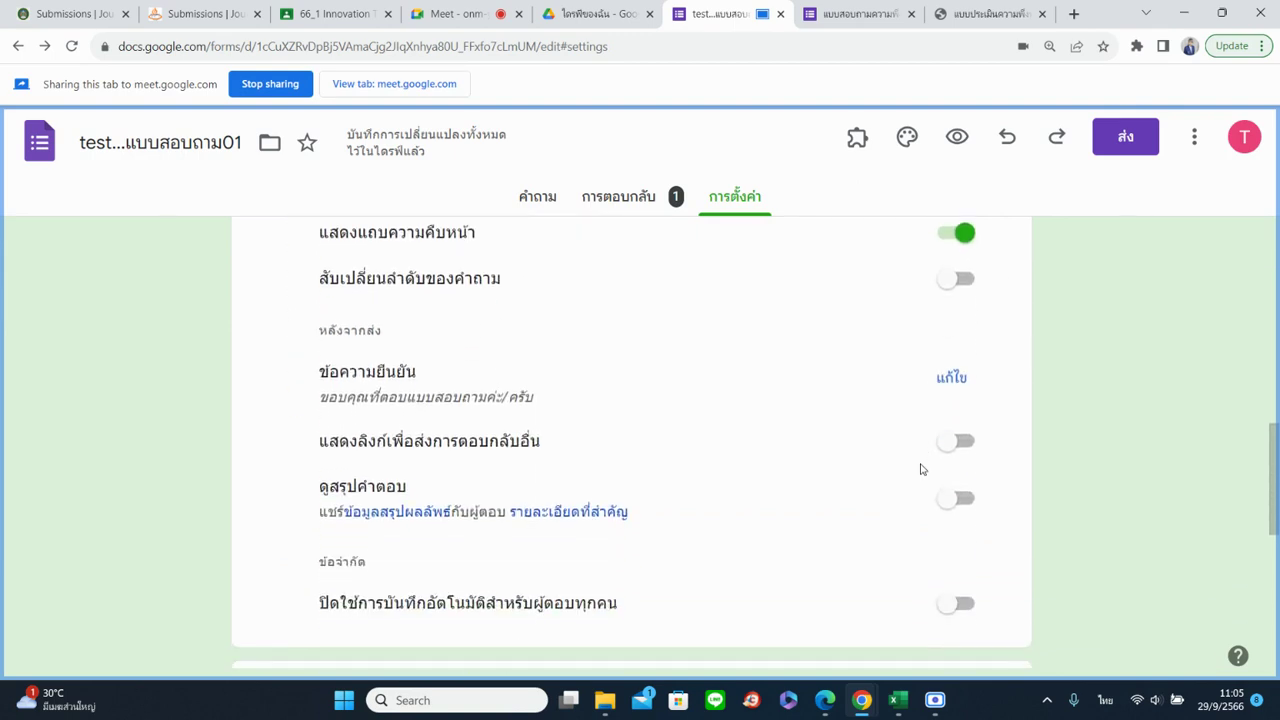
{"action": "left_click", "coordinate": [952, 443]}
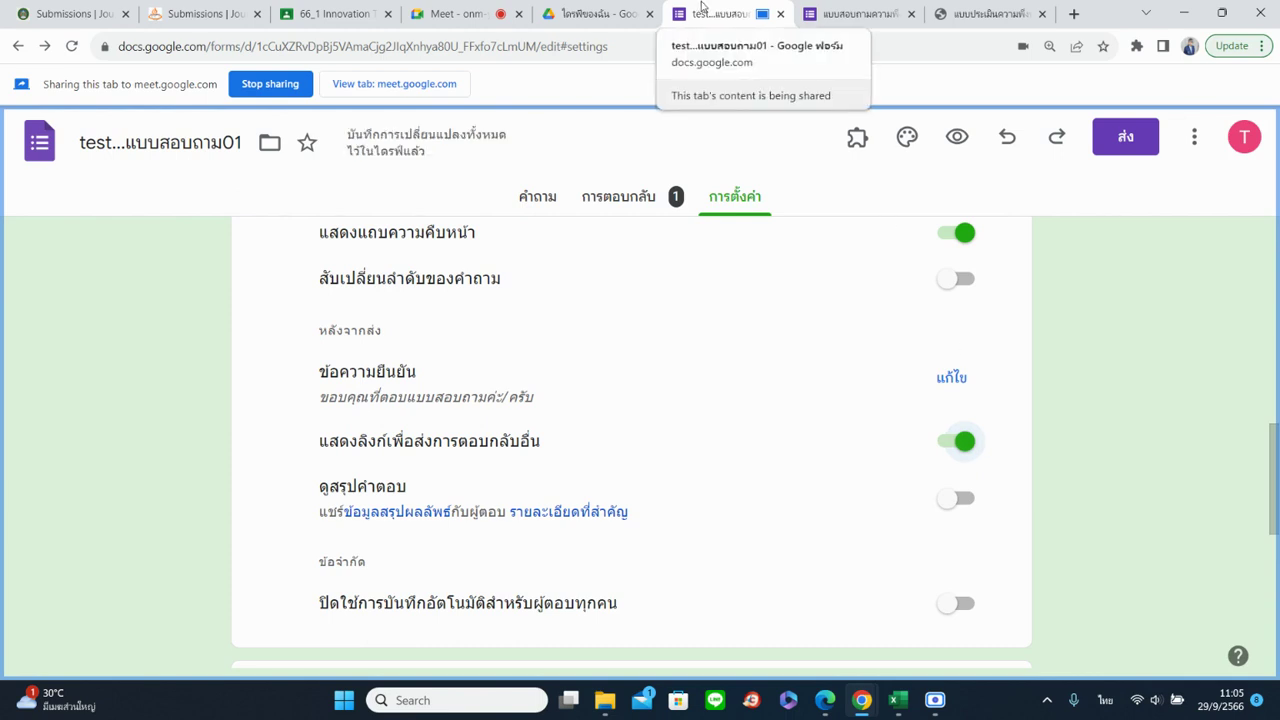
{"action": "left_click", "coordinate": [852, 13]}
{"action": "left_click", "coordinate": [71, 46]}
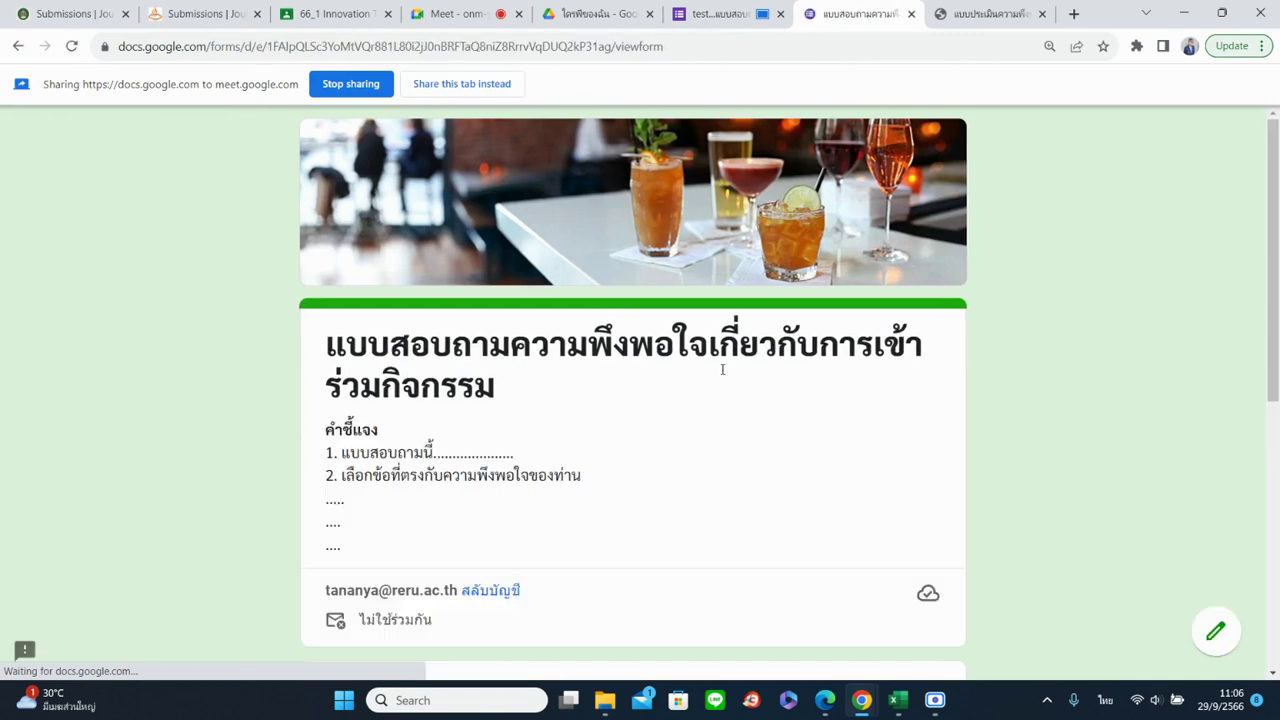
Glance at the response summary, then return to the live survey and advance to the next section
{"action": "left_click", "coordinate": [740, 13]}
{"action": "left_click", "coordinate": [618, 196]}
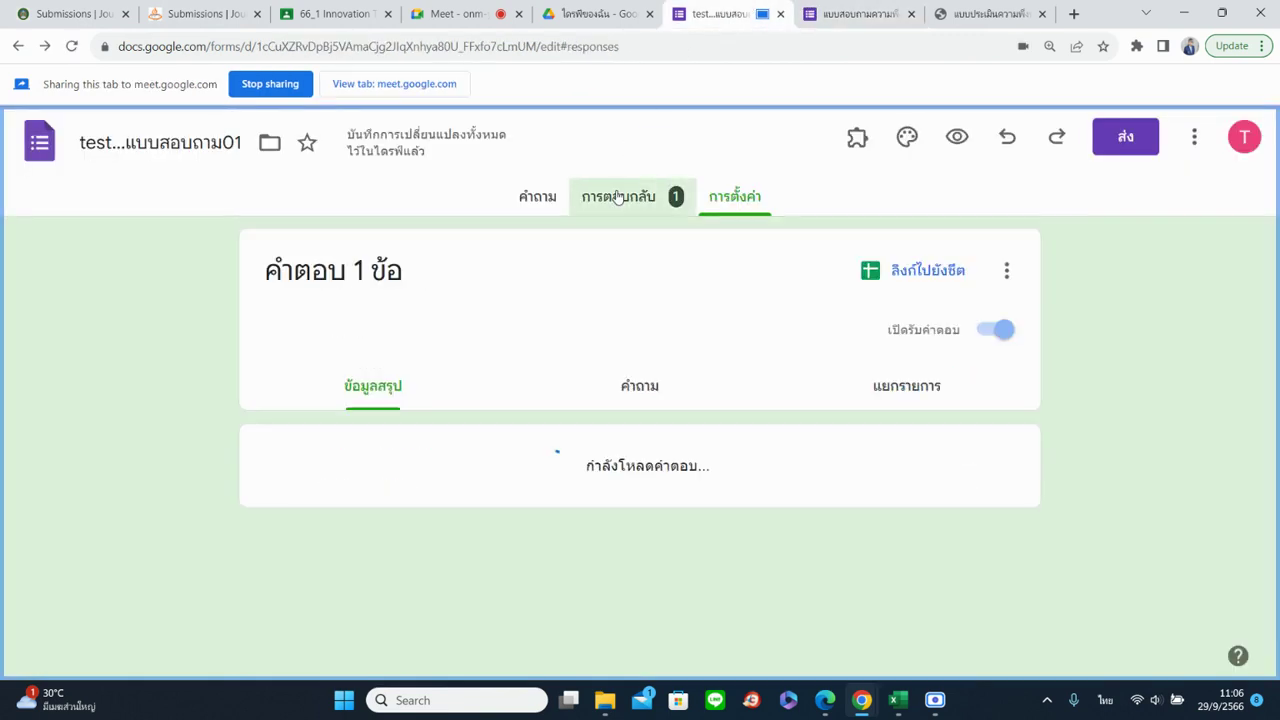
{"action": "left_click", "coordinate": [835, 13]}
{"action": "scroll", "coordinate": [471, 493], "scroll_direction": "down", "scroll_amount": 6}
{"action": "scroll", "coordinate": [470, 522], "scroll_direction": "down", "scroll_amount": 1}
{"action": "left_click", "coordinate": [358, 530]}
{"action": "scroll", "coordinate": [443, 493], "scroll_direction": "down", "scroll_amount": 4}
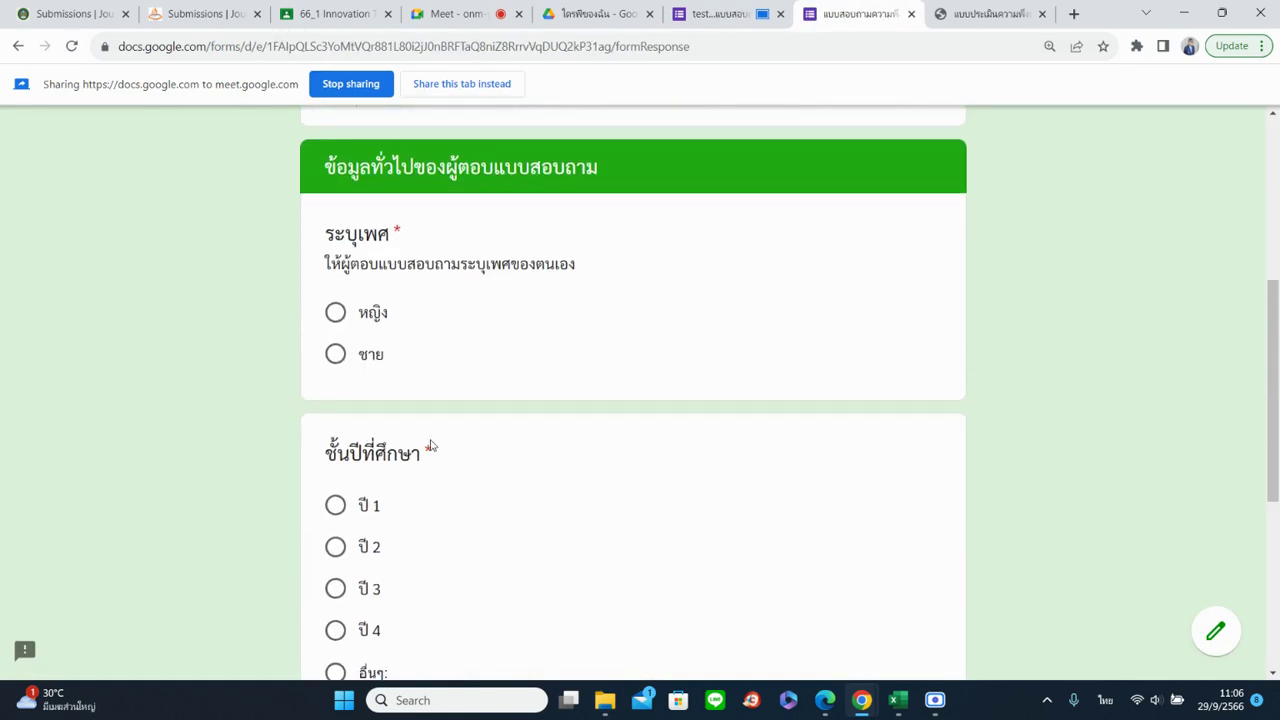
Answer gender ชาย, year ปี 1 and faculty 'ด้าร่วน', then continue to the last page
{"action": "left_click", "coordinate": [368, 358]}
{"action": "left_click", "coordinate": [352, 512]}
{"action": "scroll", "coordinate": [386, 543], "scroll_direction": "down", "scroll_amount": 4}
{"action": "left_click", "coordinate": [396, 441]}
{"action": "type", "text": "ด้าร่วนยง"}
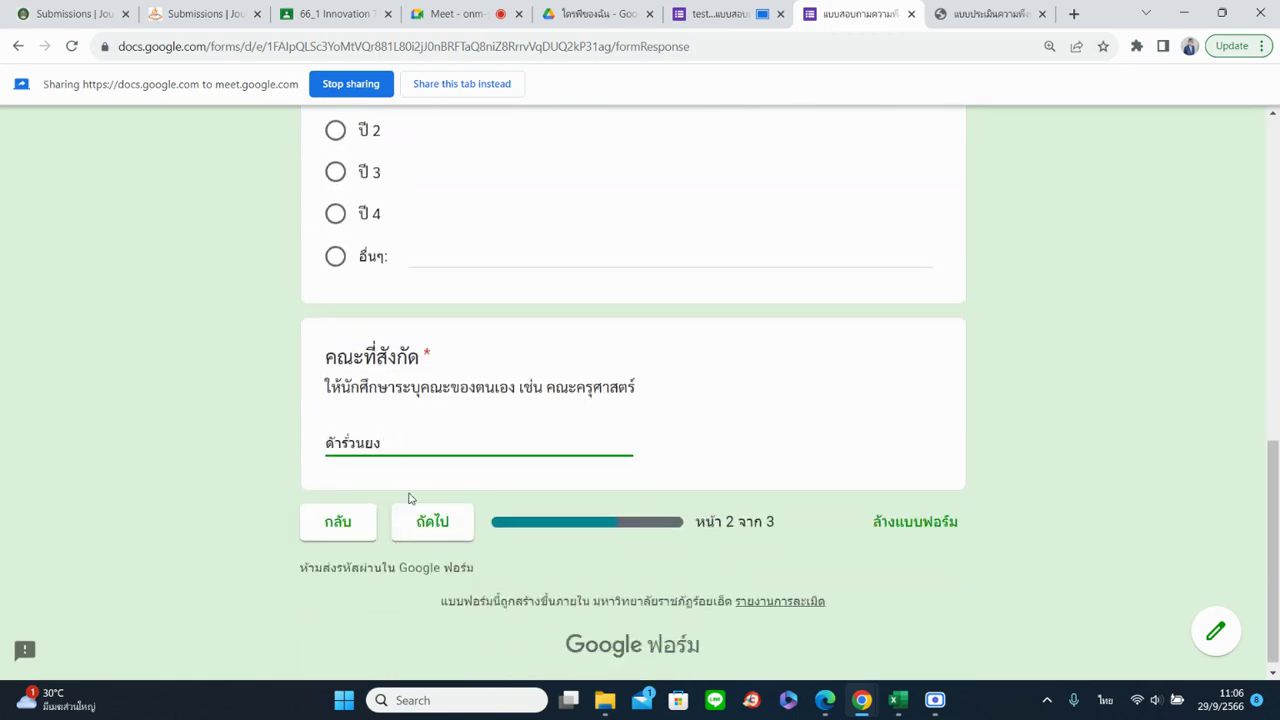
{"action": "left_click", "coordinate": [429, 522]}
Rate venue cleanliness 2, equipment readiness 2, knowledge before training 3 and after training 2
{"action": "scroll", "coordinate": [430, 480], "scroll_direction": "down", "scroll_amount": 4}
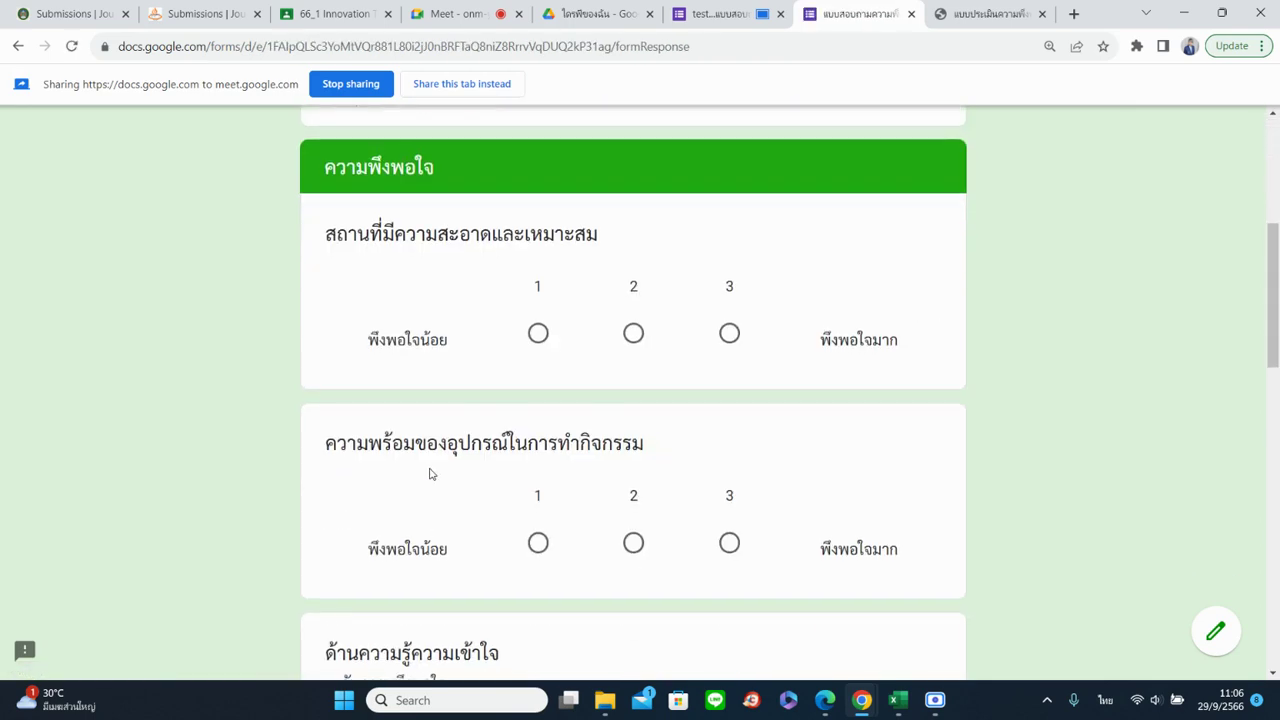
{"action": "left_click", "coordinate": [633, 335]}
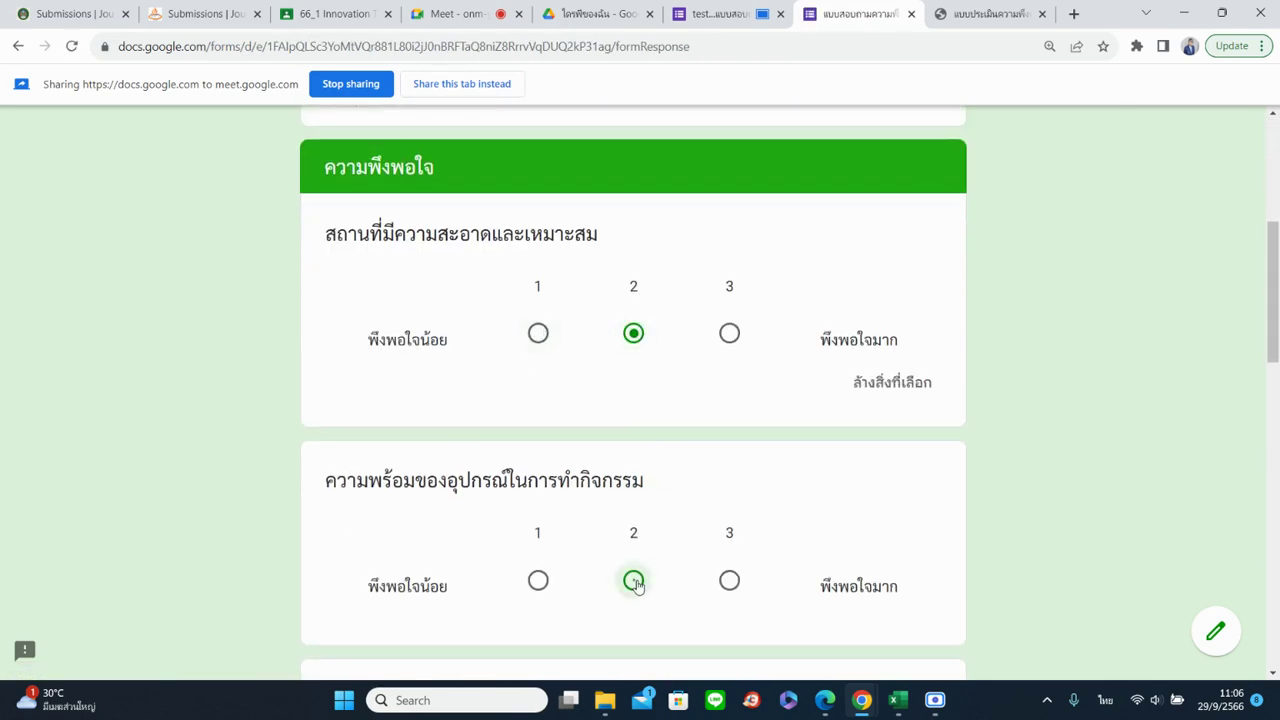
{"action": "left_click", "coordinate": [633, 581]}
{"action": "scroll", "coordinate": [633, 581], "scroll_direction": "down", "scroll_amount": 3}
{"action": "left_click", "coordinate": [563, 601]}
{"action": "scroll", "coordinate": [718, 447], "scroll_direction": "down", "scroll_amount": 2}
{"action": "left_click", "coordinate": [714, 432]}
{"action": "scroll", "coordinate": [697, 489], "scroll_direction": "down", "scroll_amount": 3}
{"action": "scroll", "coordinate": [595, 482], "scroll_direction": "up", "scroll_amount": 4}
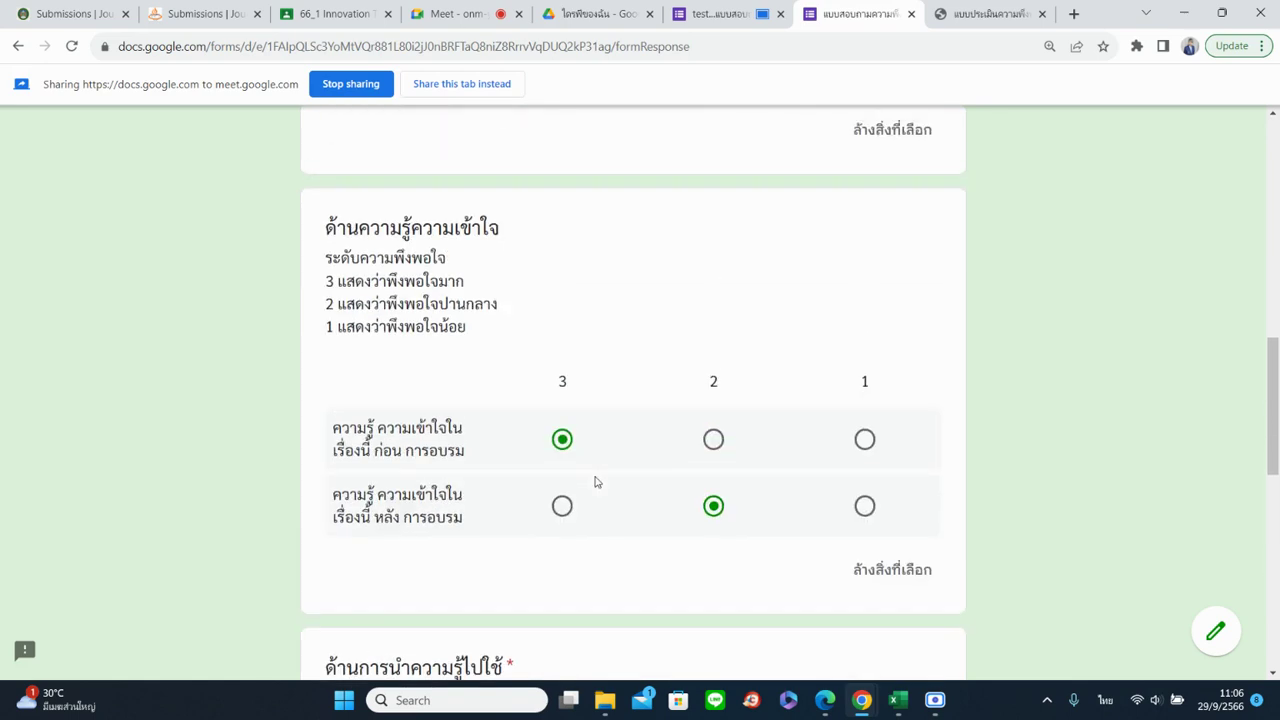
{"action": "left_click", "coordinate": [562, 506]}
{"action": "scroll", "coordinate": [575, 520], "scroll_direction": "down", "scroll_amount": 4}
Rate the next question's three statements 3, 3 and 2, then submit the test response
{"action": "left_click", "coordinate": [562, 474]}
{"action": "left_click", "coordinate": [562, 563]}
{"action": "scroll", "coordinate": [566, 591], "scroll_direction": "down", "scroll_amount": 2}
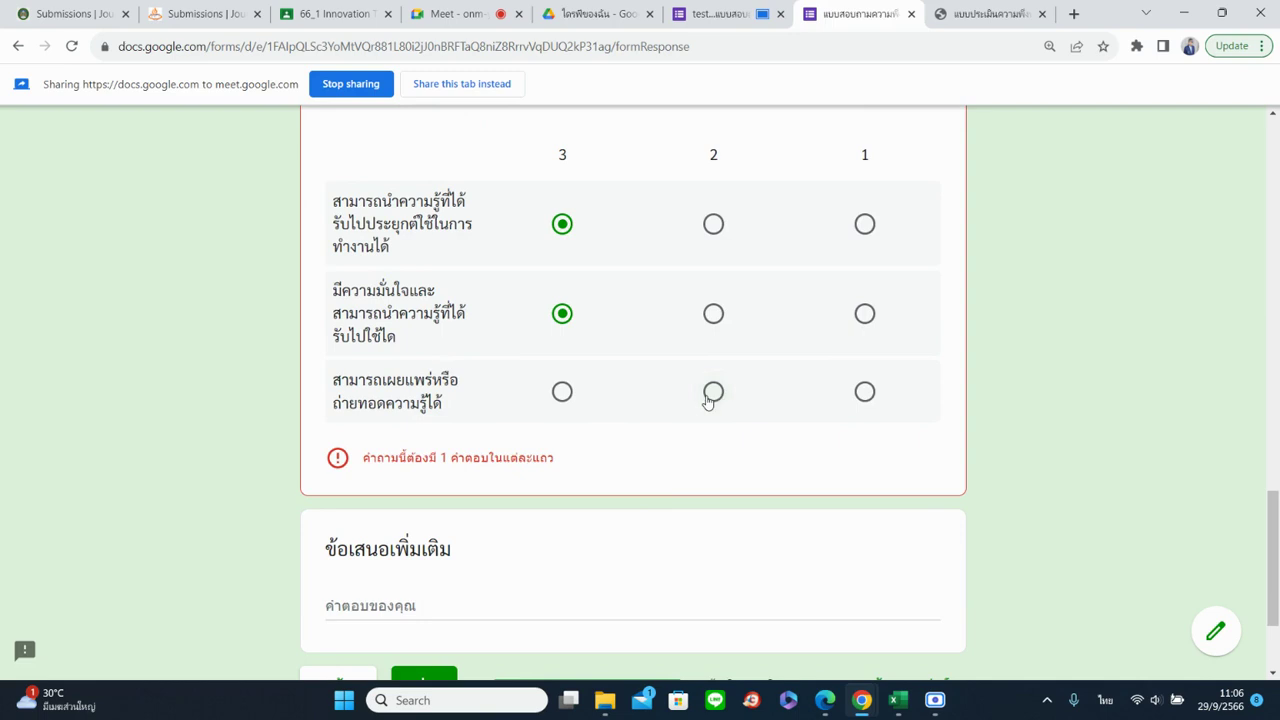
{"action": "left_click", "coordinate": [712, 392]}
{"action": "scroll", "coordinate": [654, 528], "scroll_direction": "down", "scroll_amount": 2}
{"action": "left_click", "coordinate": [360, 424]}
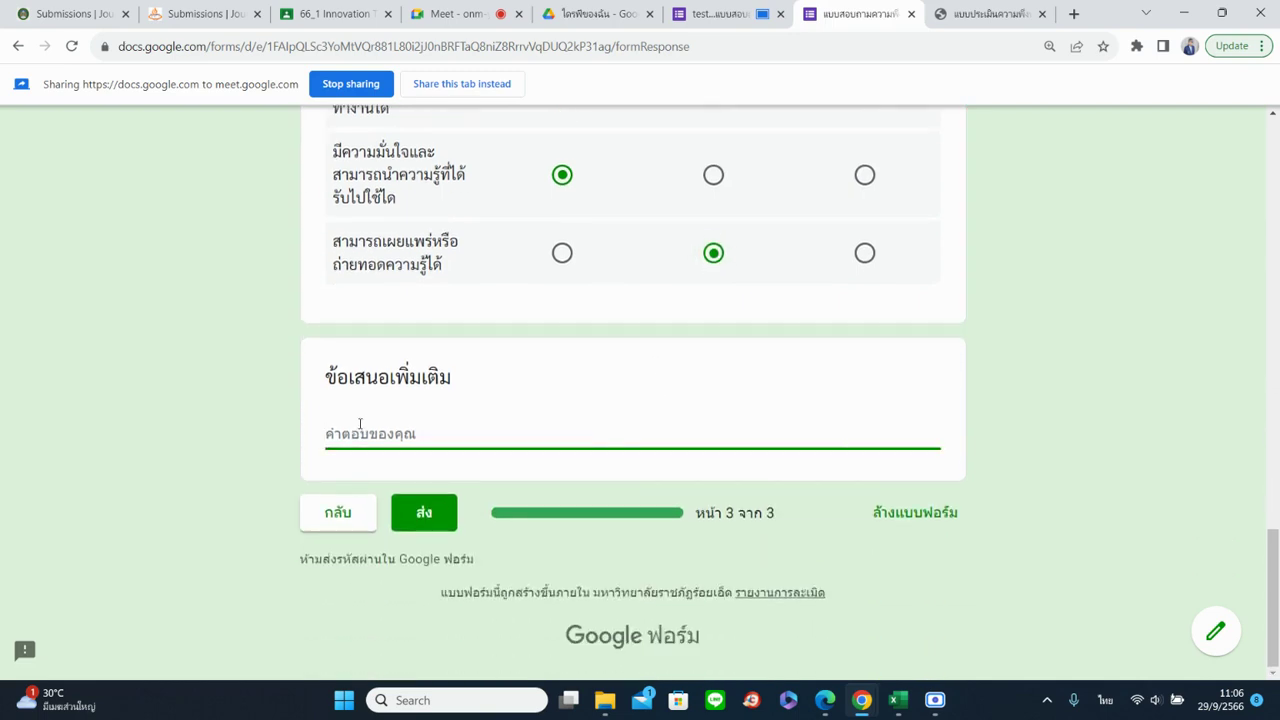
{"action": "left_click", "coordinate": [420, 510]}
Scroll through the Responses summary charts, now counting 2 responses with ปี 1 at 100%
{"action": "left_click", "coordinate": [718, 14]}
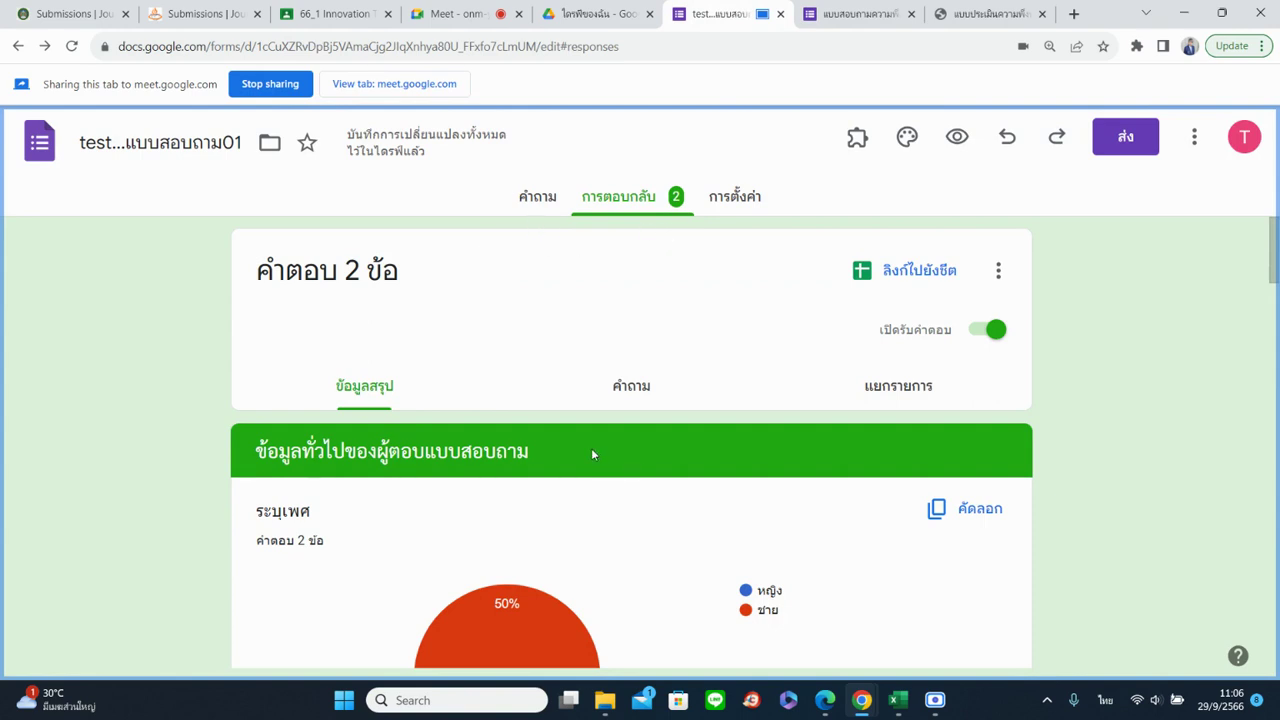
{"action": "scroll", "coordinate": [591, 453], "scroll_direction": "down", "scroll_amount": 4}
{"action": "scroll", "coordinate": [551, 449], "scroll_direction": "up", "scroll_amount": 2}
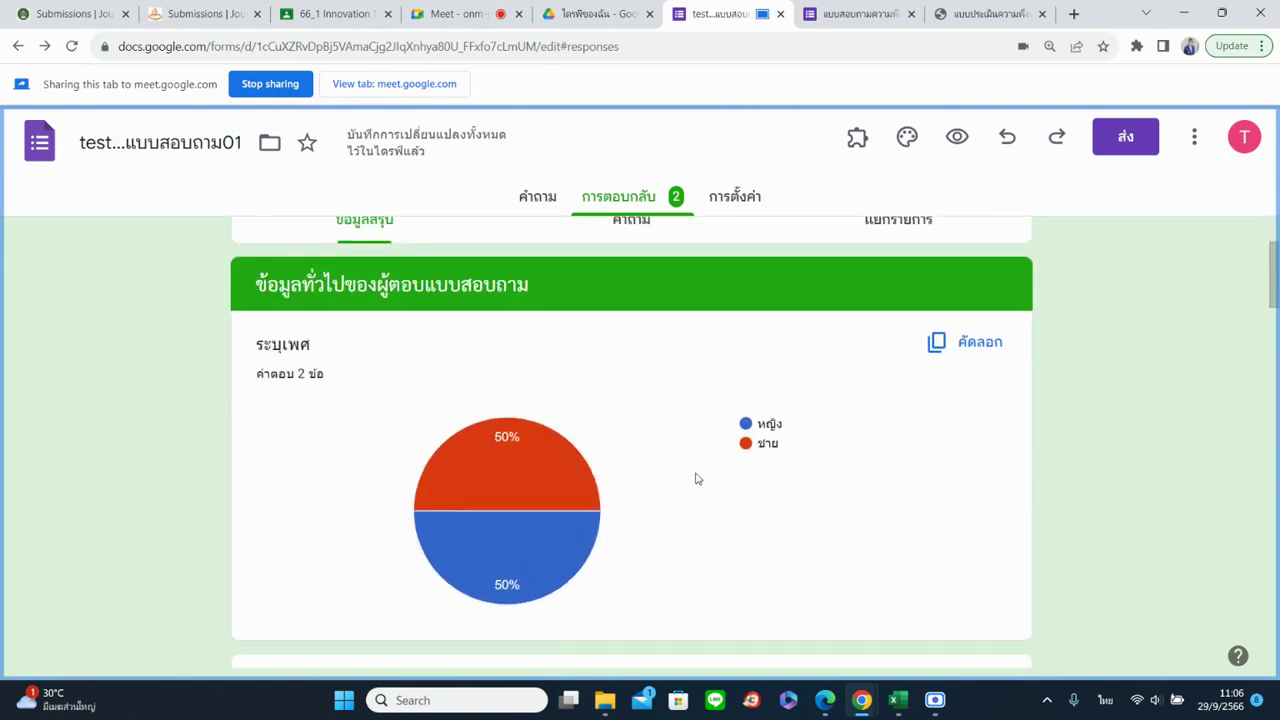
{"action": "scroll", "coordinate": [679, 468], "scroll_direction": "down", "scroll_amount": 6}
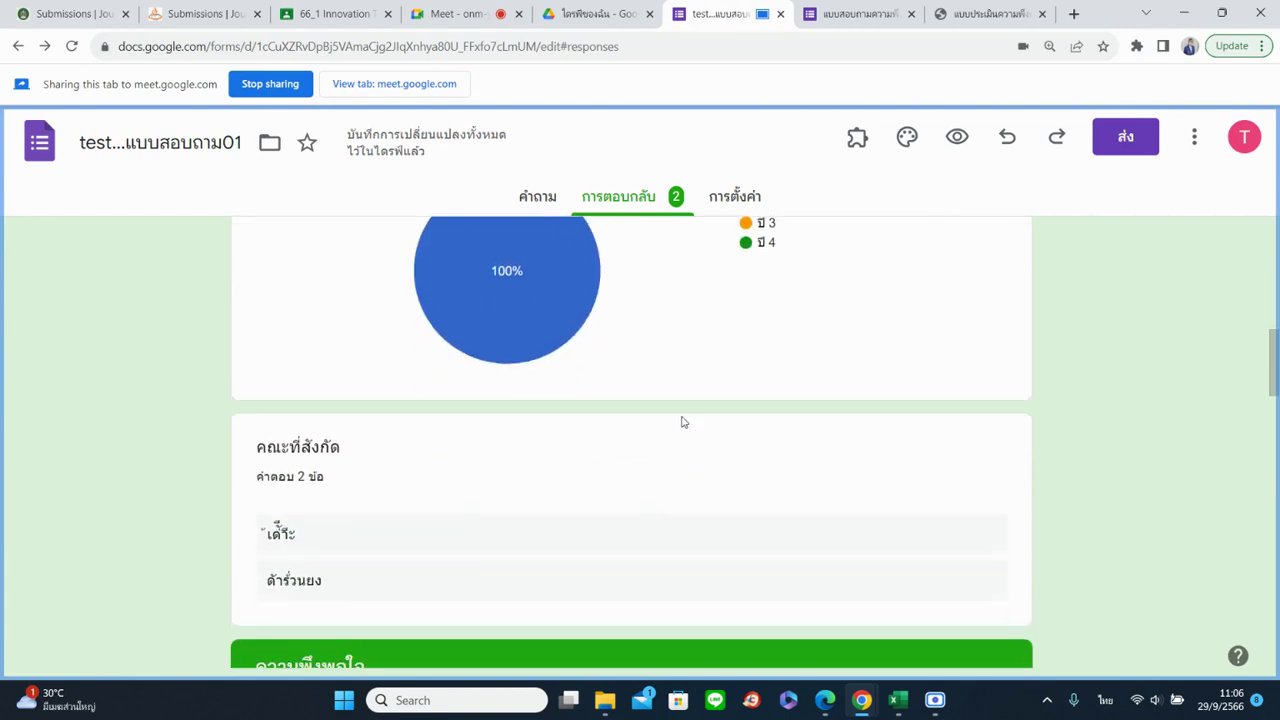
{"action": "scroll", "coordinate": [675, 441], "scroll_direction": "up", "scroll_amount": 3}
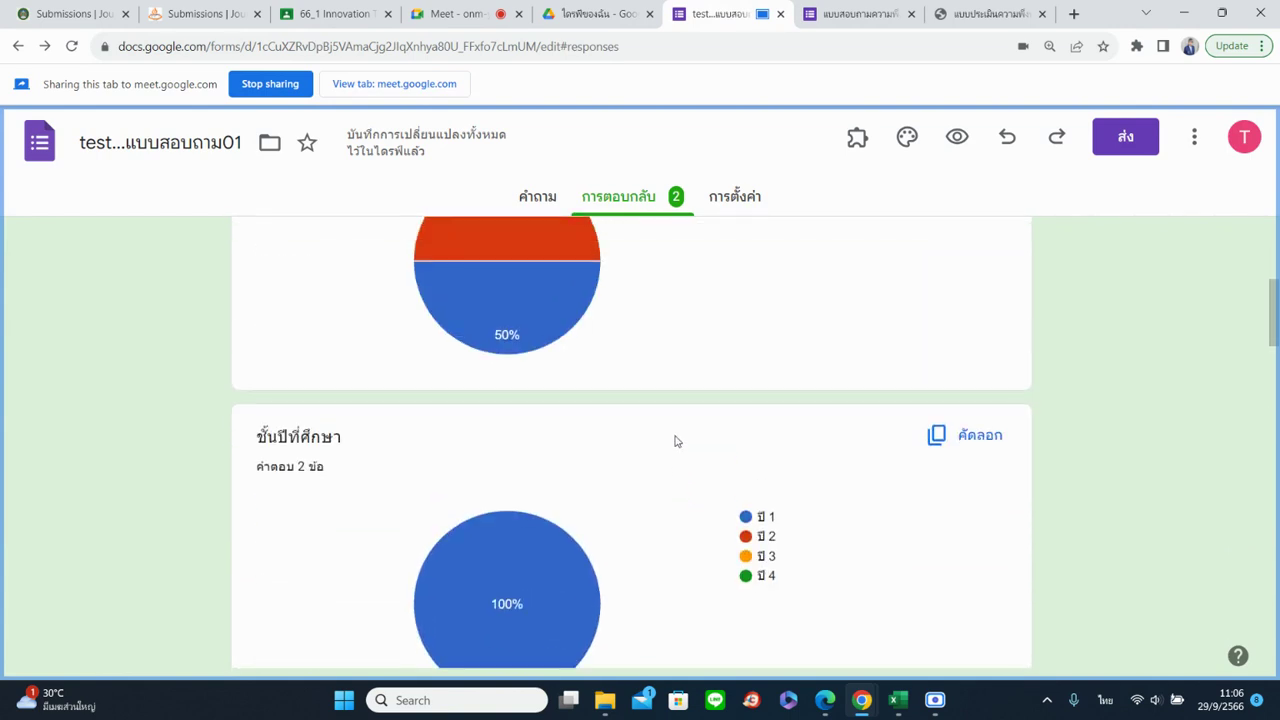
{"action": "scroll", "coordinate": [675, 441], "scroll_direction": "down", "scroll_amount": 4}
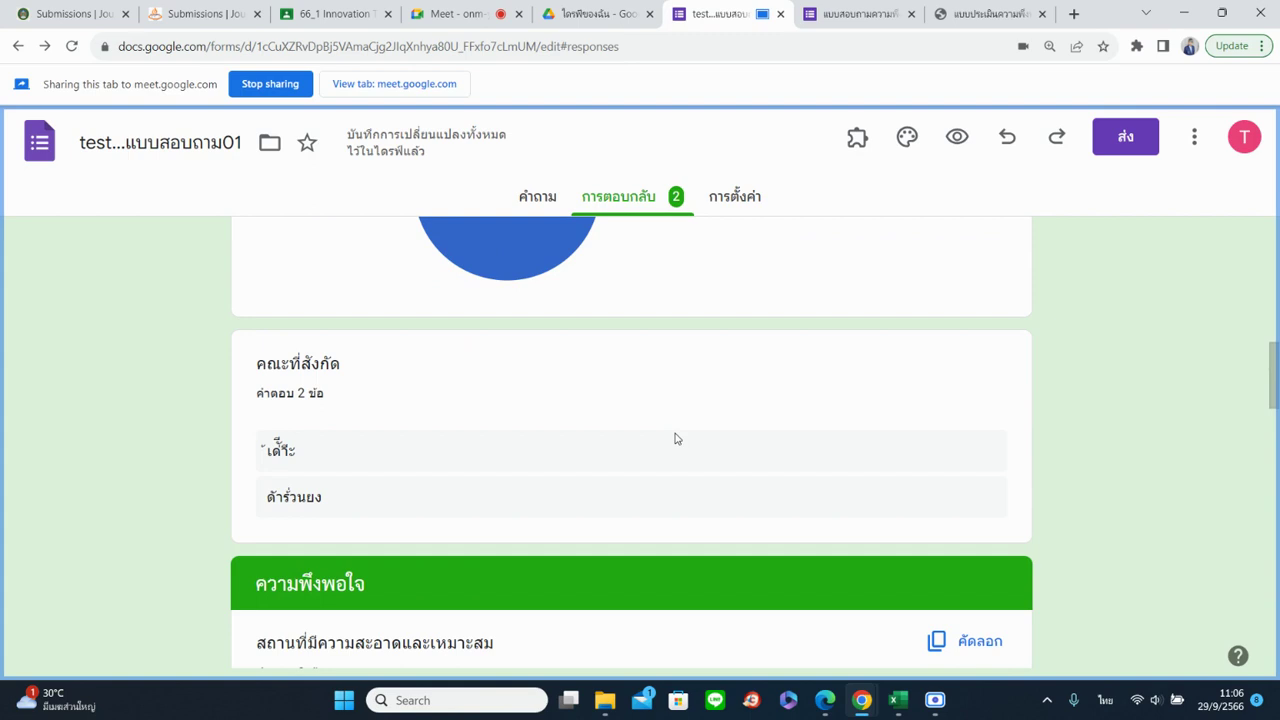
{"action": "scroll", "coordinate": [675, 439], "scroll_direction": "up", "scroll_amount": 4}
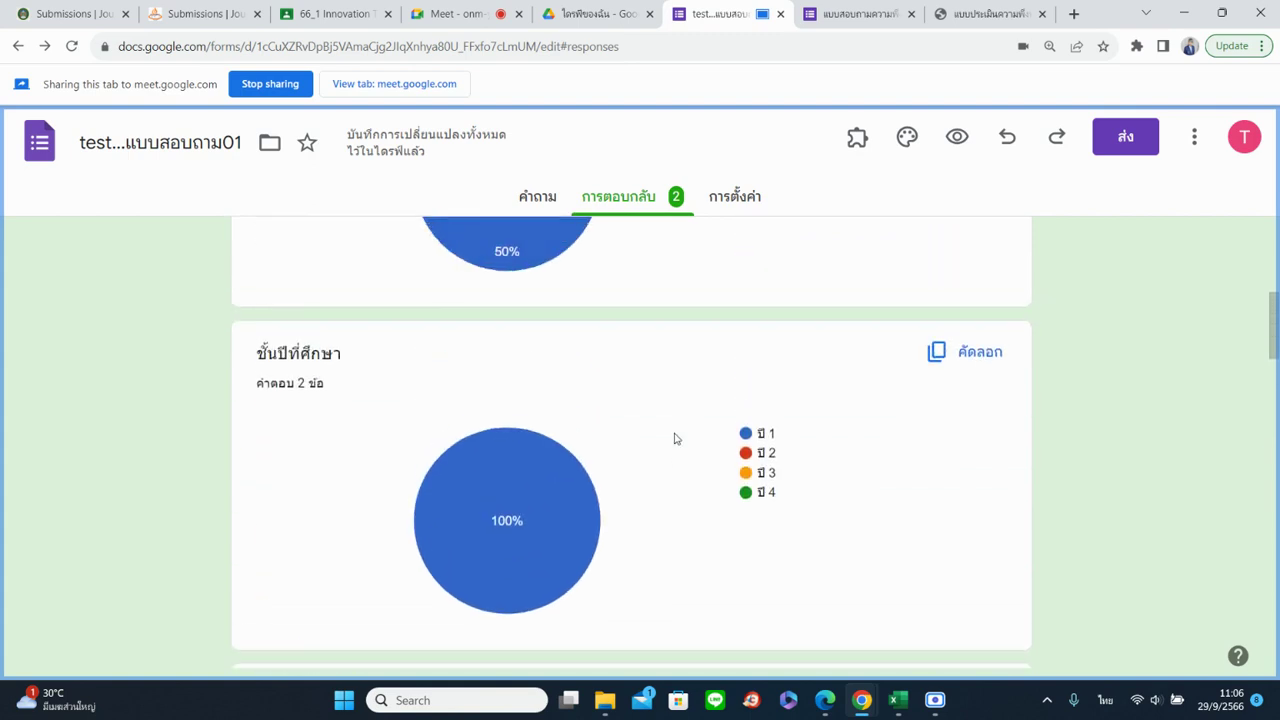
{"action": "mouse_move", "coordinate": [533, 502]}
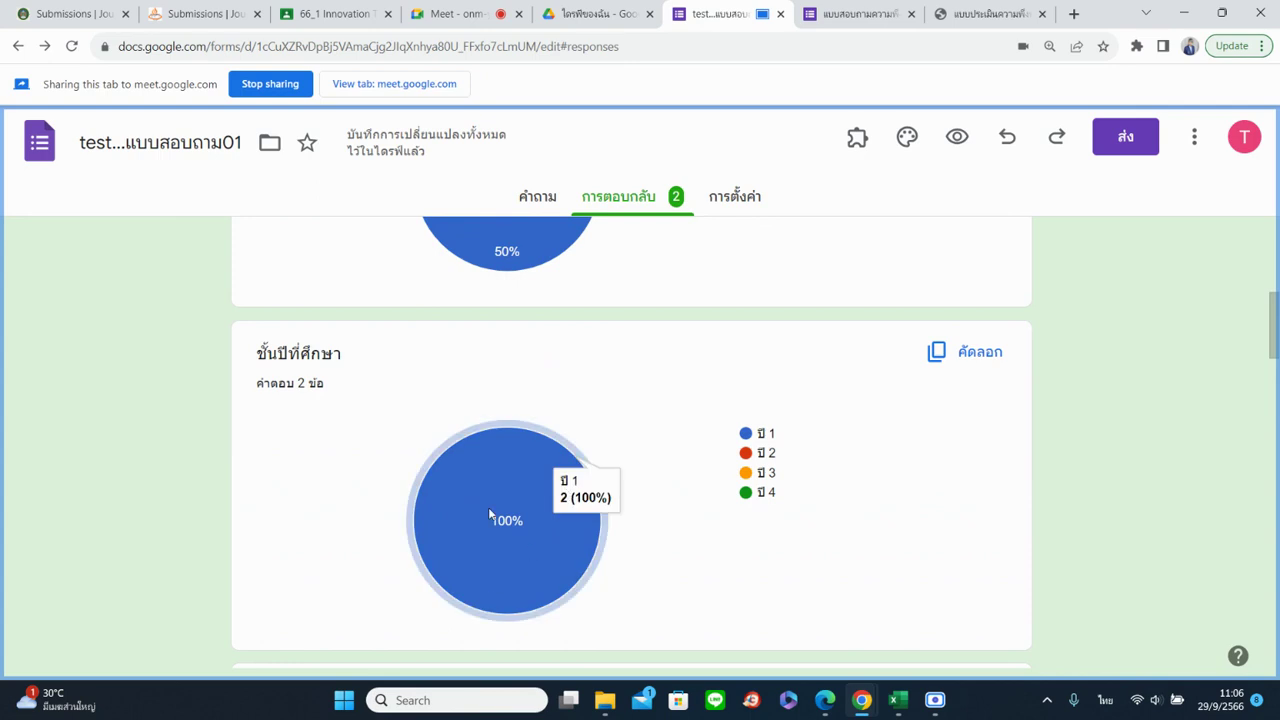
{"action": "scroll", "coordinate": [505, 515], "scroll_direction": "down", "scroll_amount": 6}
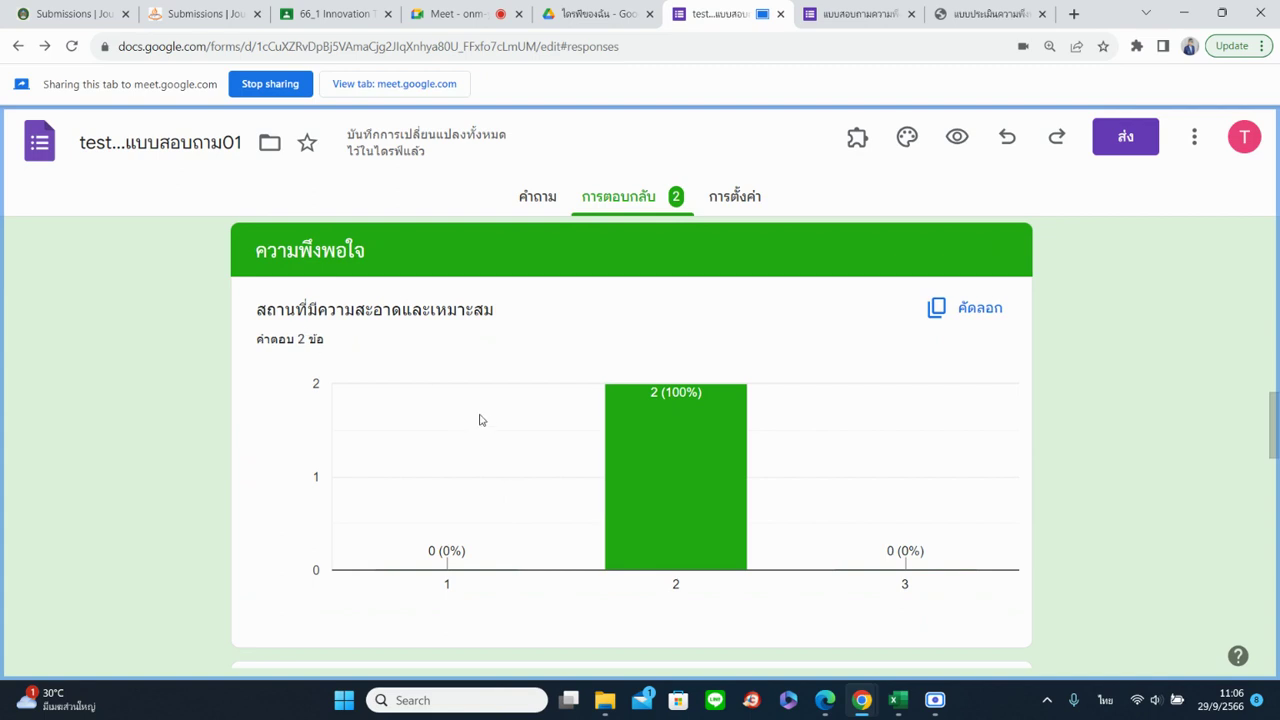
{"action": "scroll", "coordinate": [655, 402], "scroll_direction": "down", "scroll_amount": 2}
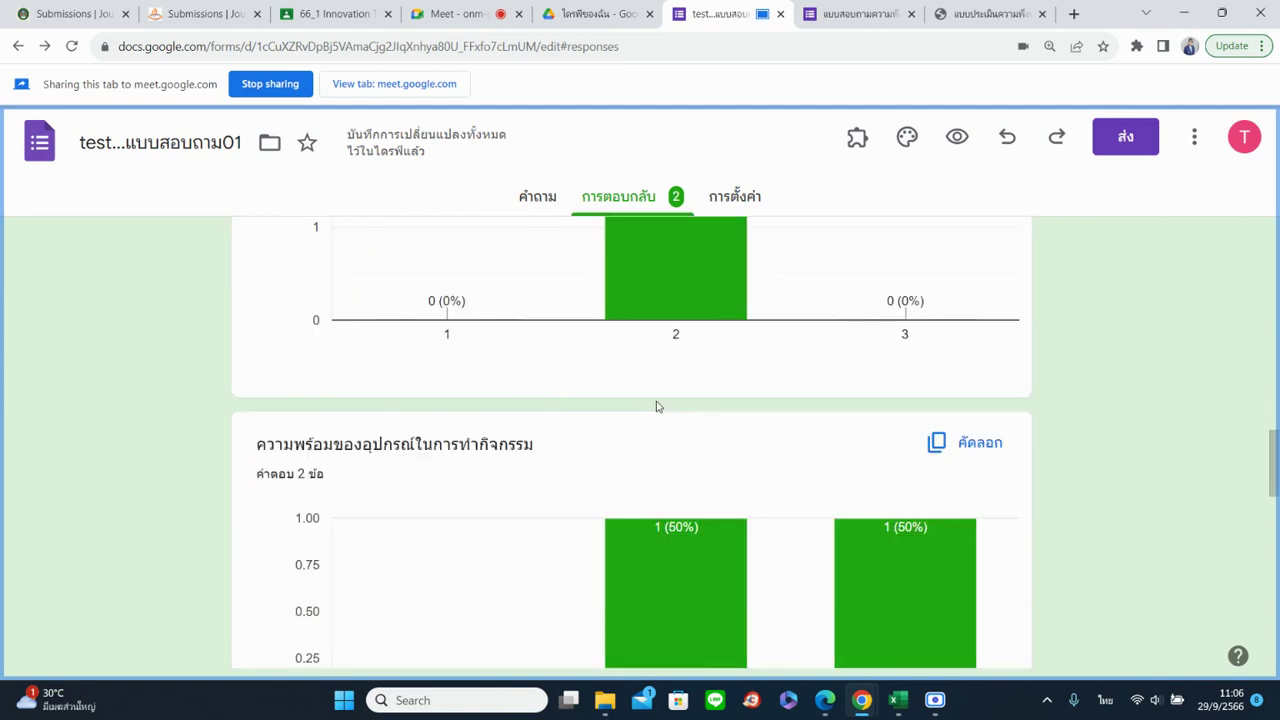
{"action": "scroll", "coordinate": [656, 406], "scroll_direction": "down", "scroll_amount": 2}
{"action": "scroll", "coordinate": [808, 500], "scroll_direction": "down", "scroll_amount": 1}
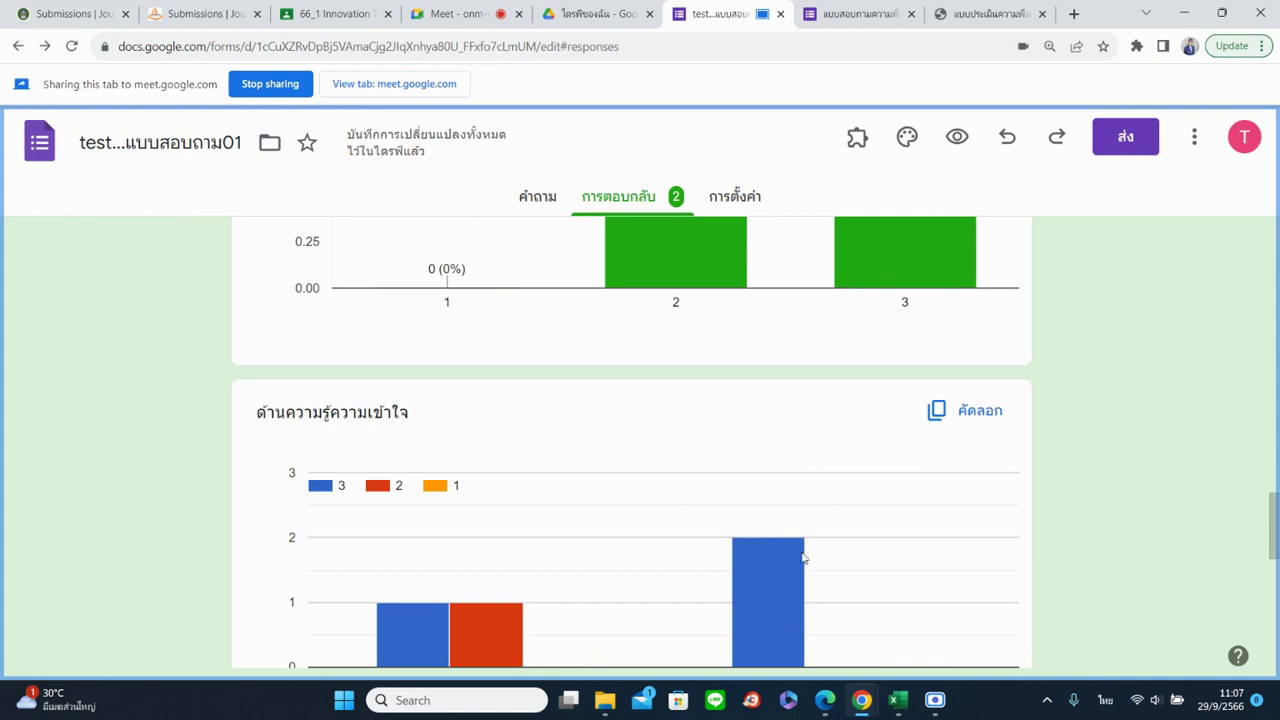
{"action": "scroll", "coordinate": [803, 558], "scroll_direction": "down", "scroll_amount": 3}
{"action": "scroll", "coordinate": [743, 509], "scroll_direction": "up", "scroll_amount": 2}
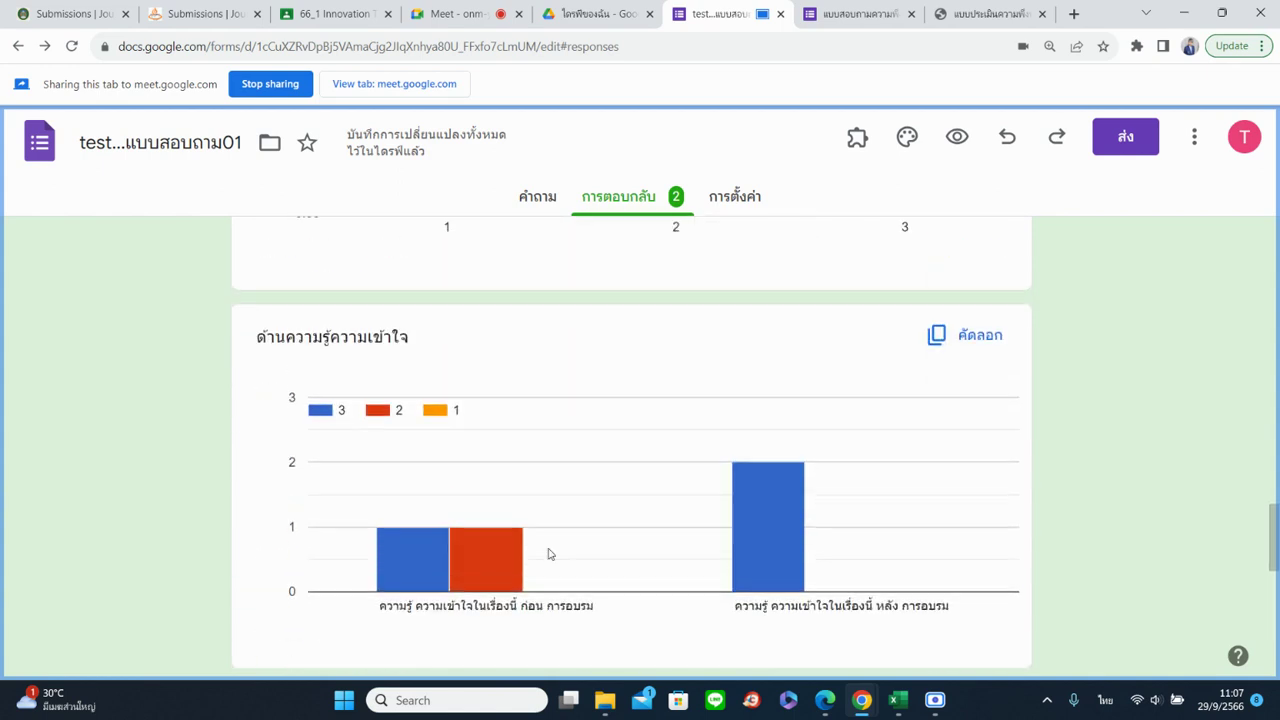
{"action": "scroll", "coordinate": [548, 554], "scroll_direction": "up", "scroll_amount": 1}
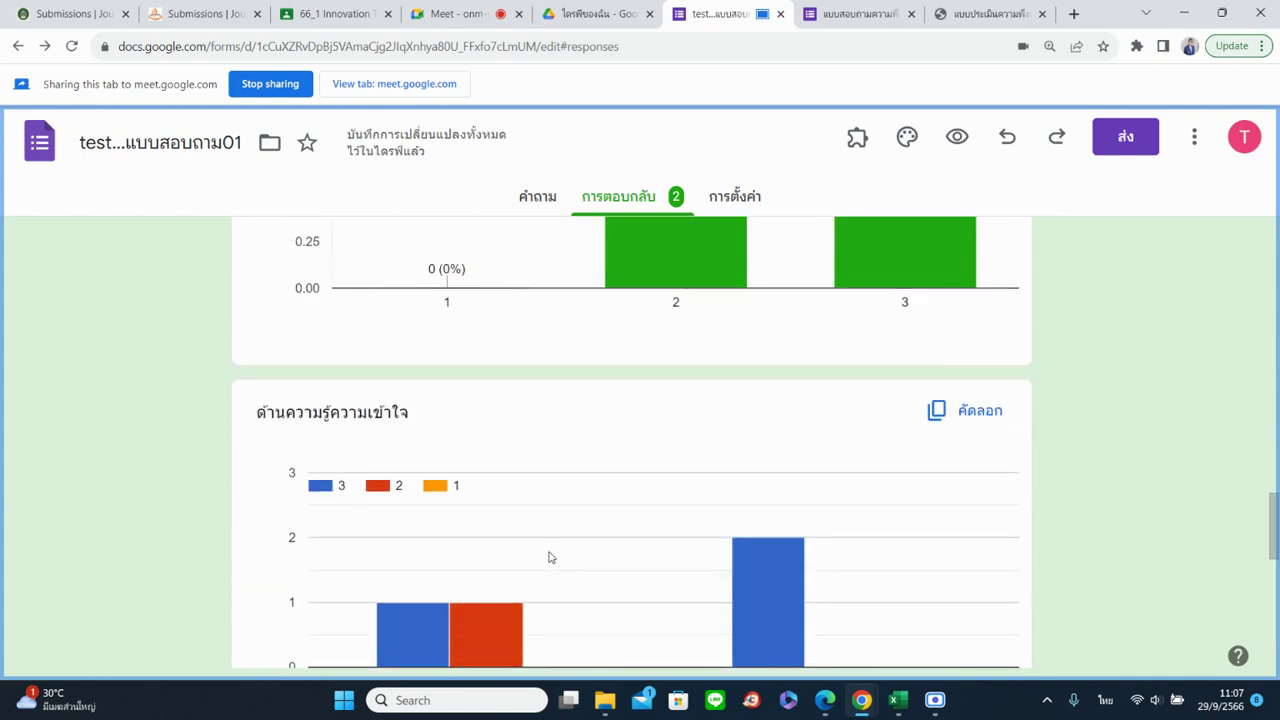
{"action": "scroll", "coordinate": [549, 557], "scroll_direction": "up", "scroll_amount": 15}
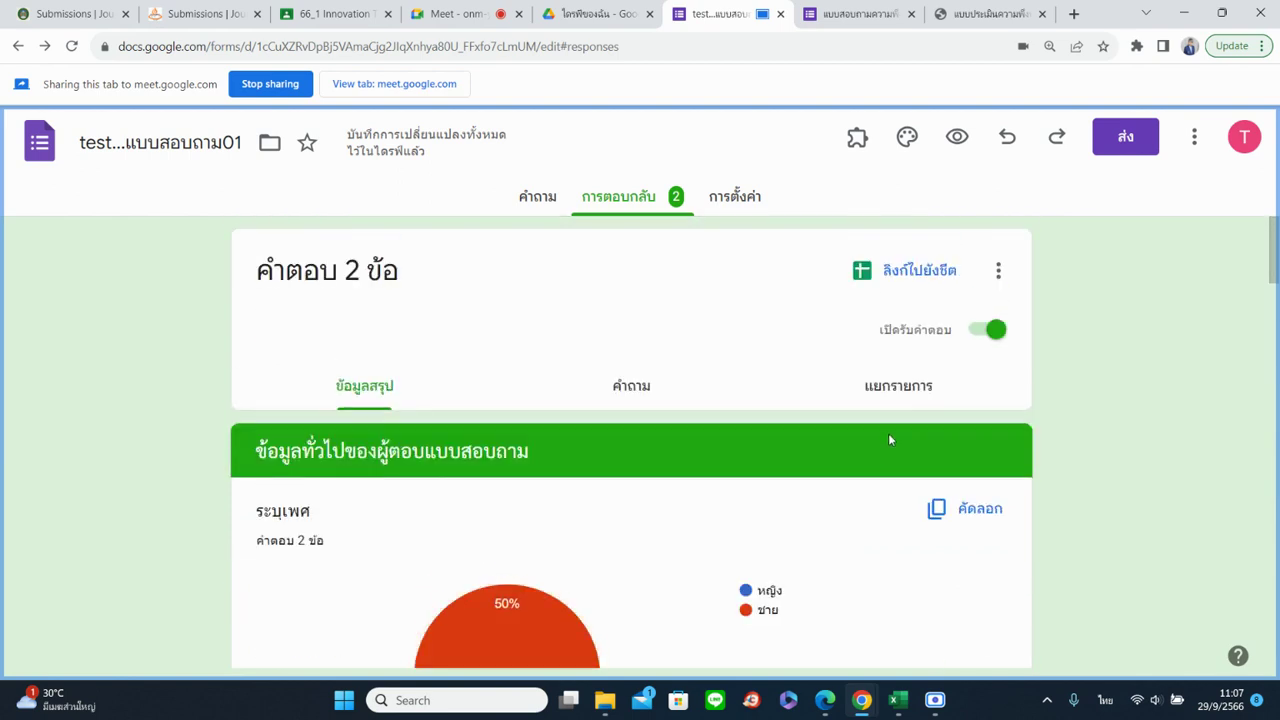
Create a new linked spreadsheet under the default name test...แบบสอบถาม01 (การตอบกลับ...)
{"action": "left_click", "coordinate": [917, 284]}
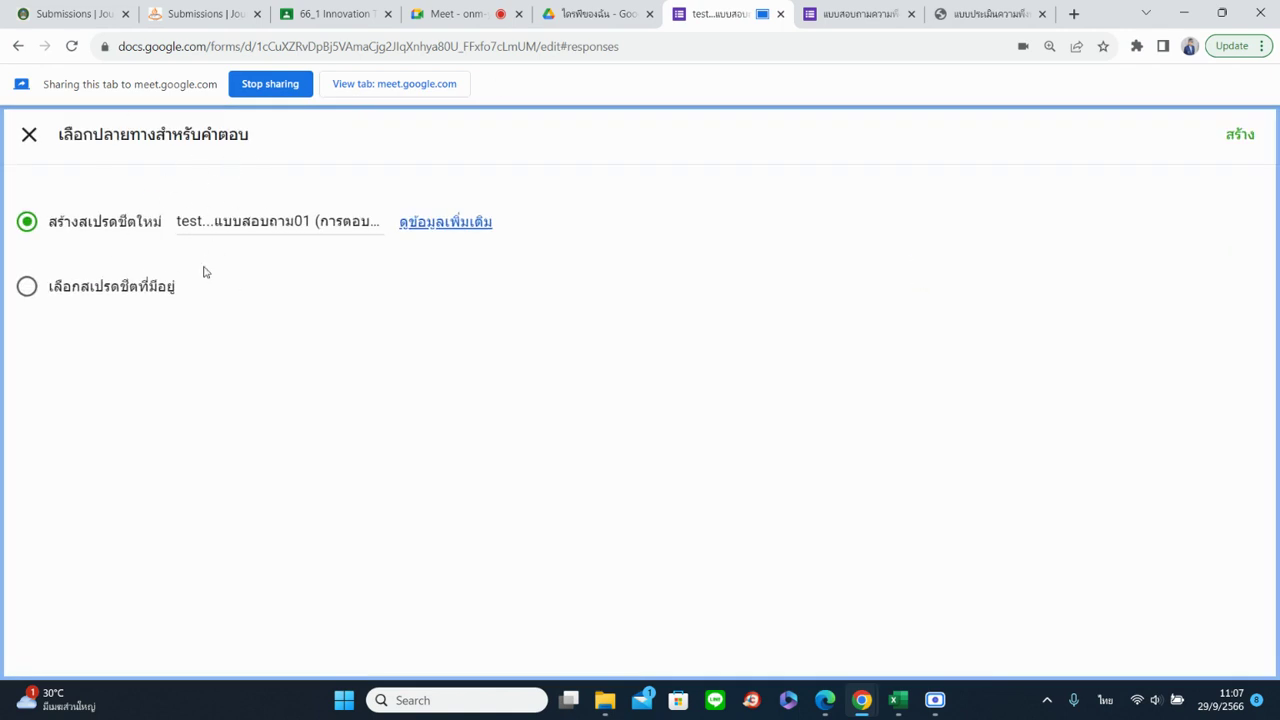
{"action": "left_click", "coordinate": [215, 221]}
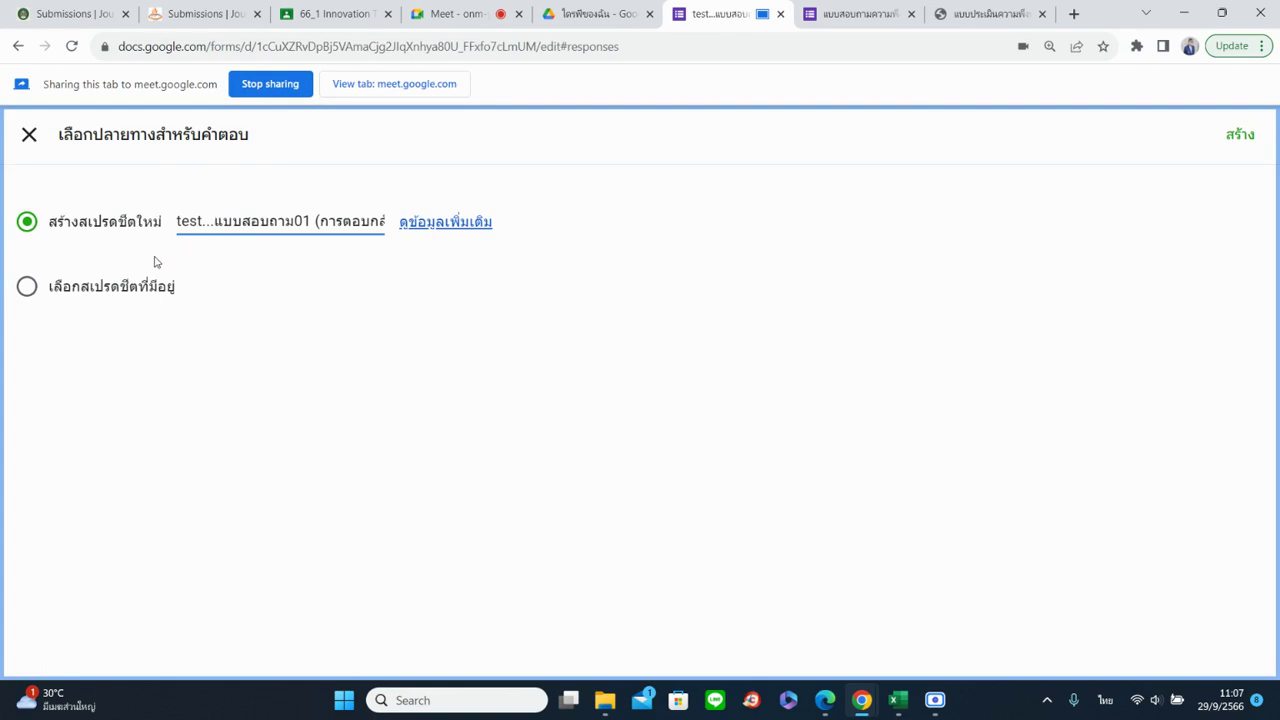
{"action": "left_click", "coordinate": [1237, 134]}
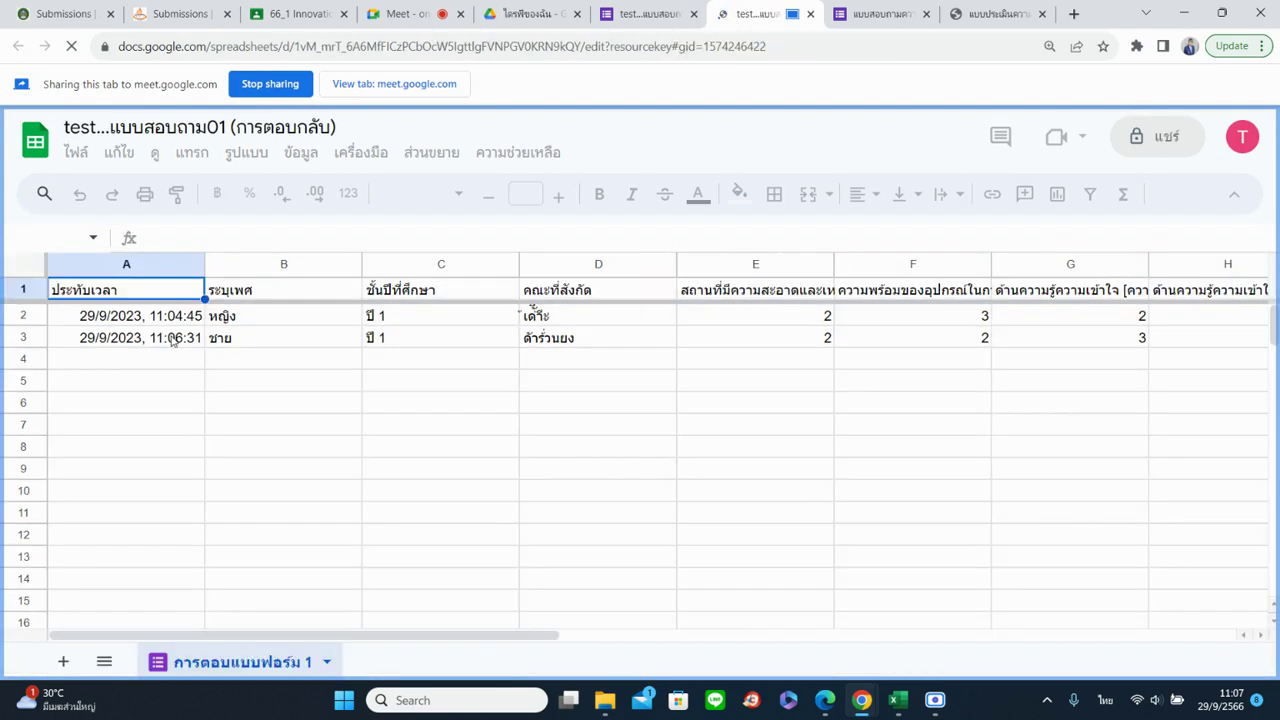
Compare both responses' timestamps, gender, year of study and faculty in the sheet
{"action": "left_click", "coordinate": [168, 318]}
{"action": "left_click", "coordinate": [176, 340]}
{"action": "left_click", "coordinate": [165, 316]}
{"action": "left_click", "coordinate": [167, 339]}
{"action": "left_click", "coordinate": [162, 317]}
{"action": "left_click", "coordinate": [167, 341]}
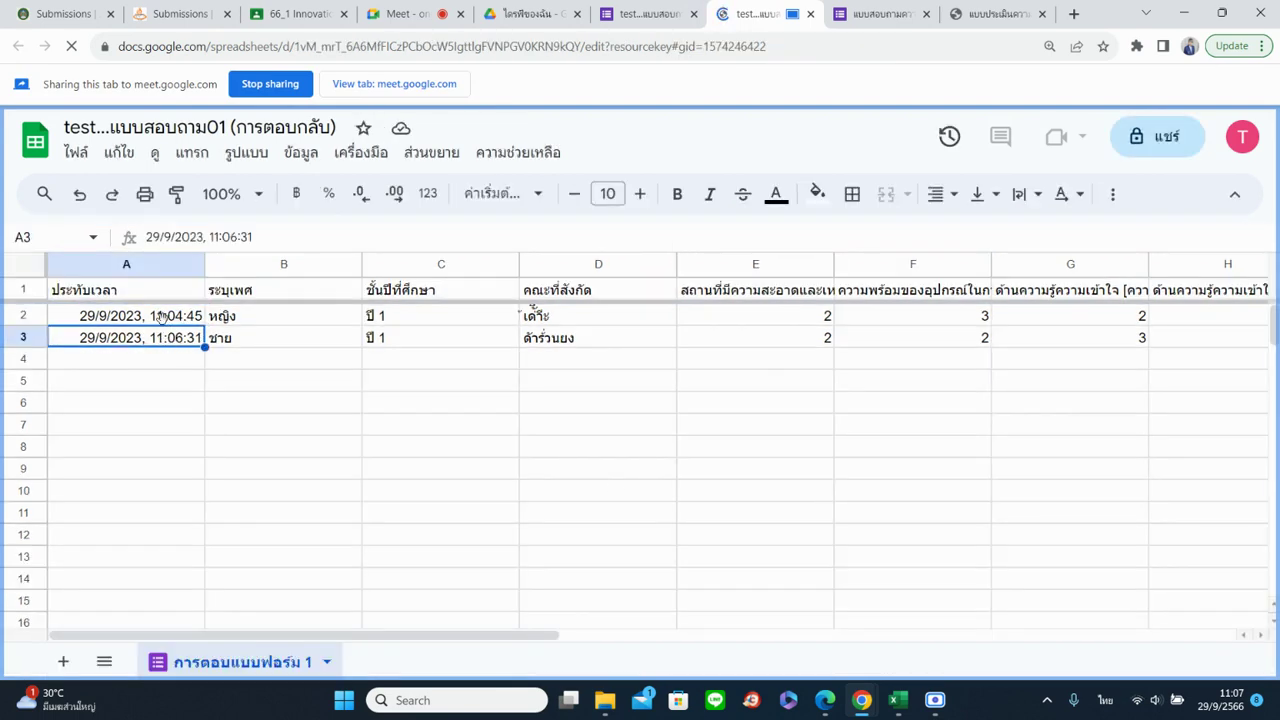
{"action": "left_click", "coordinate": [265, 335]}
{"action": "left_click", "coordinate": [403, 316]}
{"action": "left_click", "coordinate": [398, 339]}
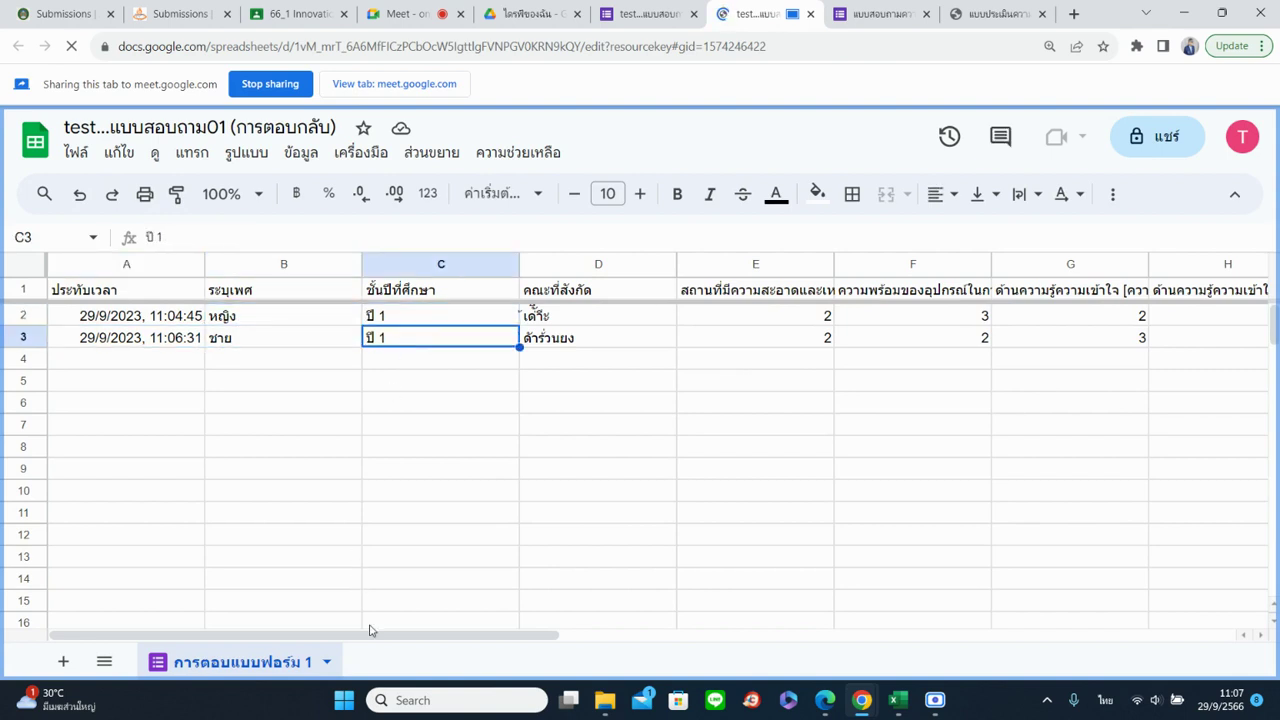
{"action": "left_click_drag", "start_coordinate": [369, 629], "coordinate": [527, 643]}
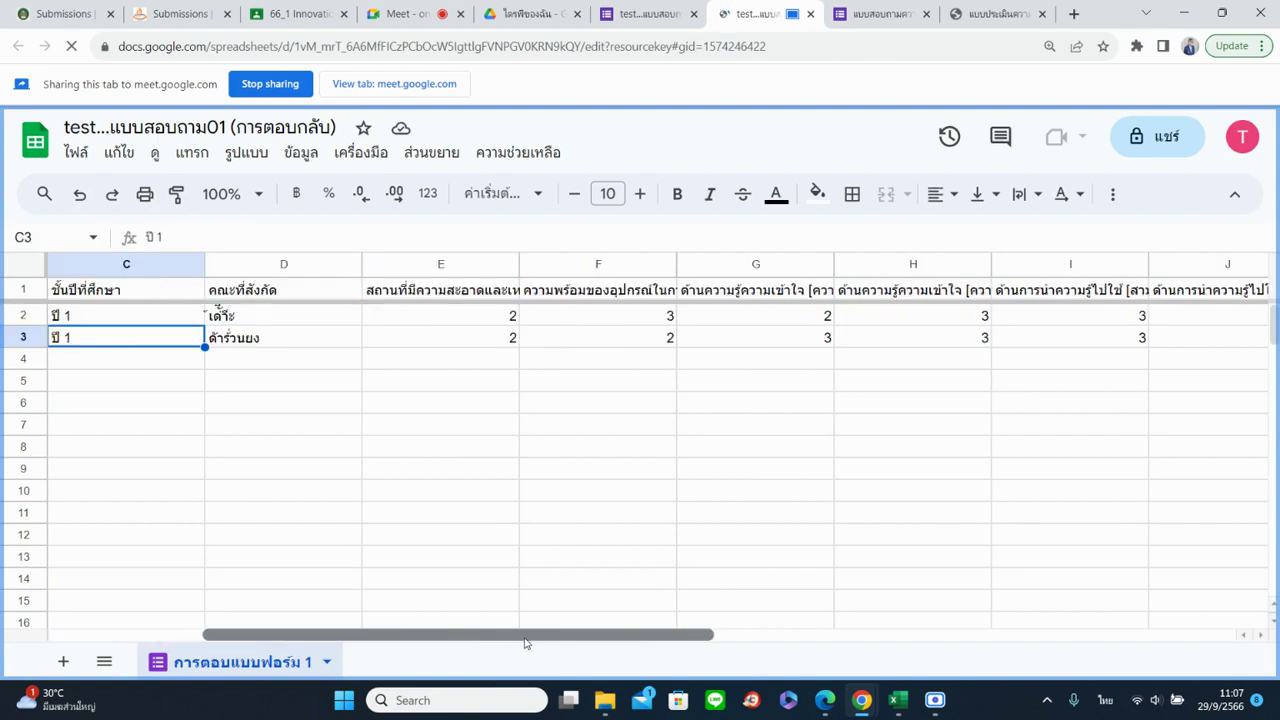
{"action": "left_click", "coordinate": [240, 316]}
{"action": "left_click", "coordinate": [250, 338]}
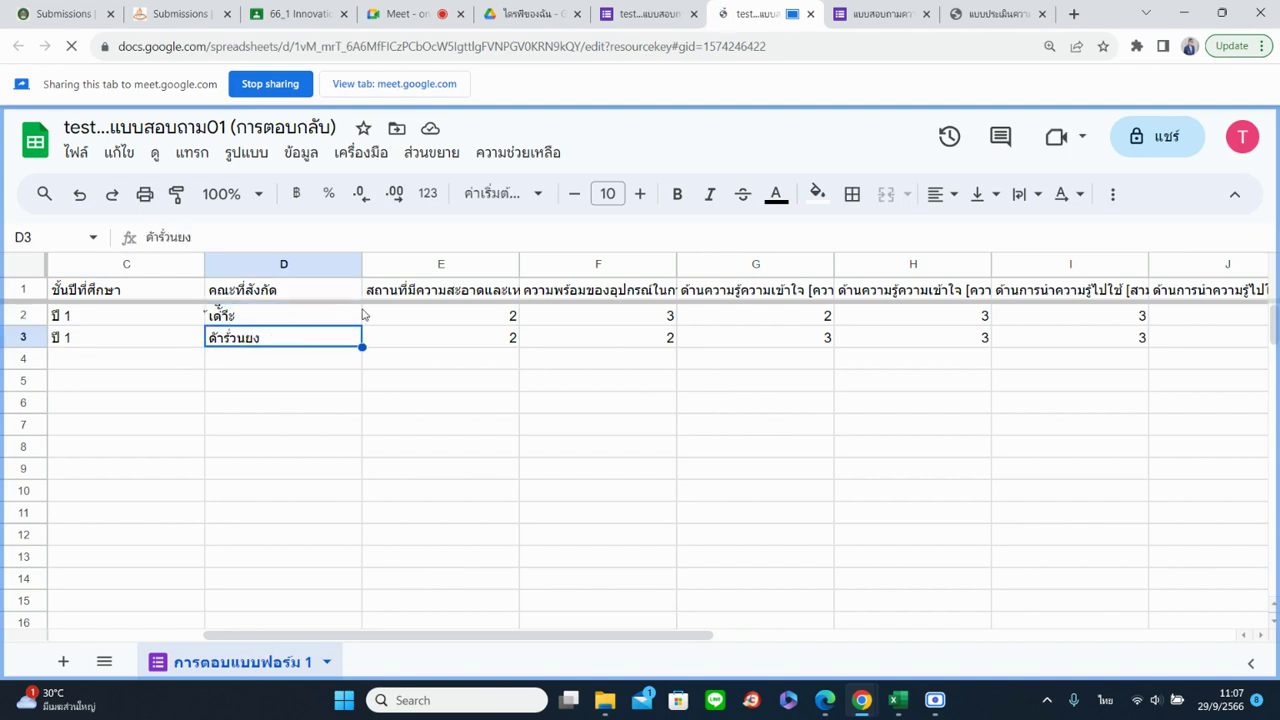
Check both responses' cleanliness, equipment and understanding ratings
{"action": "left_click", "coordinate": [478, 318]}
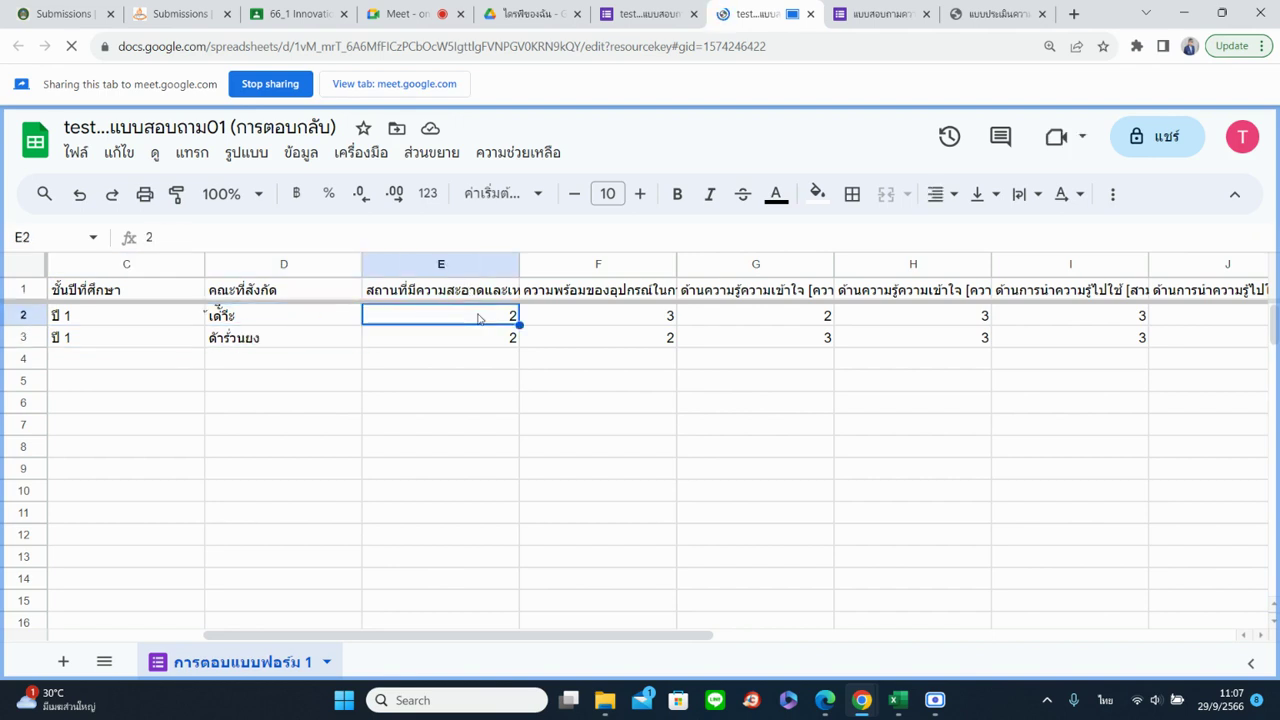
{"action": "left_click", "coordinate": [505, 345]}
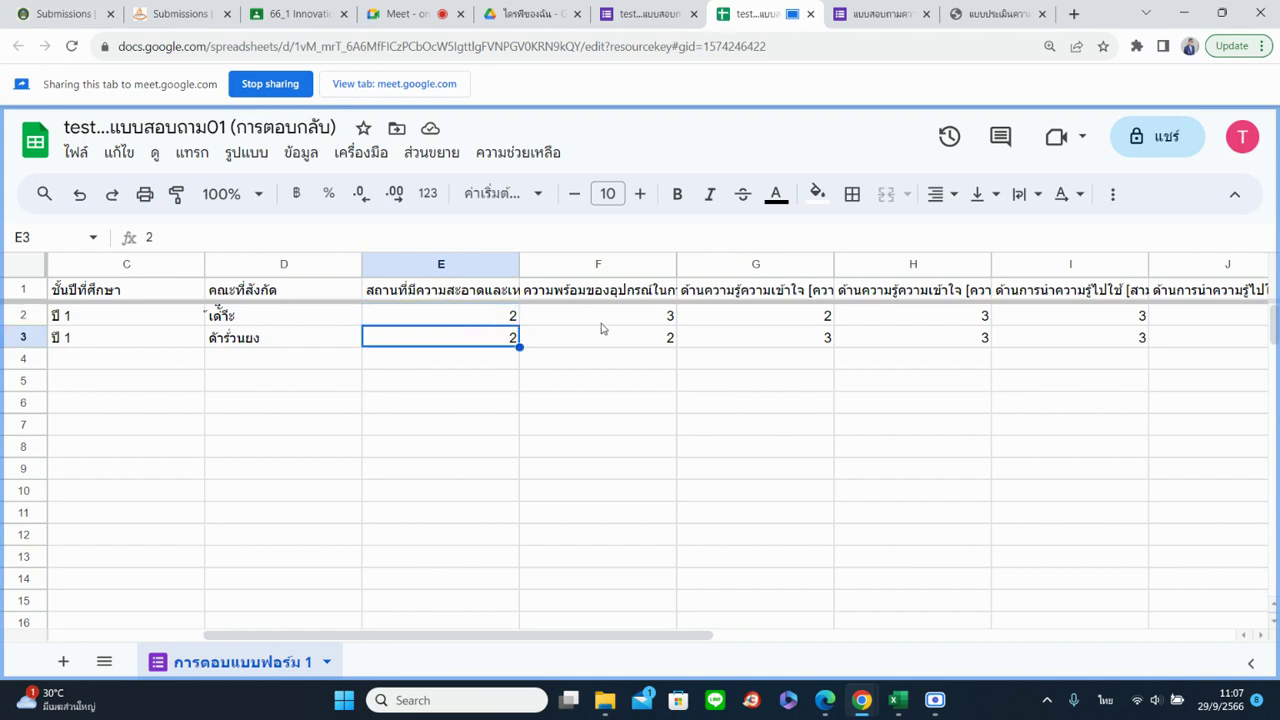
{"action": "left_click", "coordinate": [604, 340]}
{"action": "left_click", "coordinate": [737, 323]}
{"action": "left_click", "coordinate": [741, 347]}
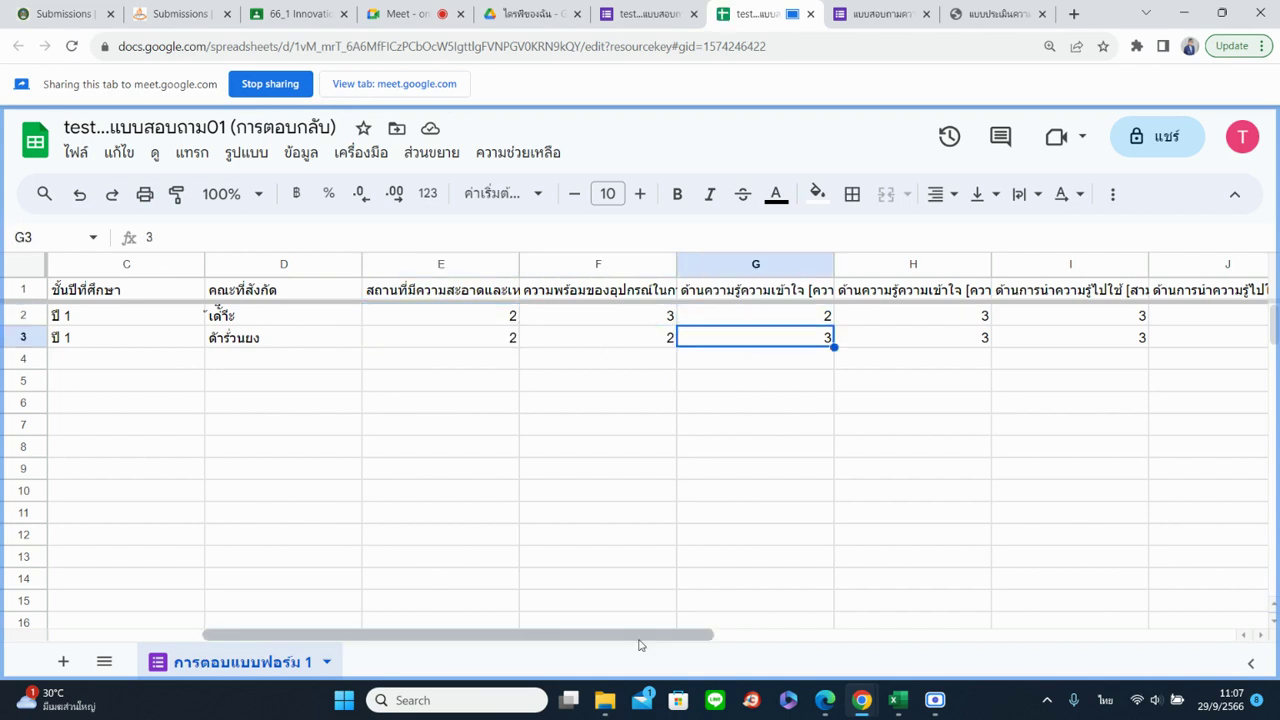
{"action": "left_click_drag", "start_coordinate": [642, 635], "coordinate": [849, 642]}
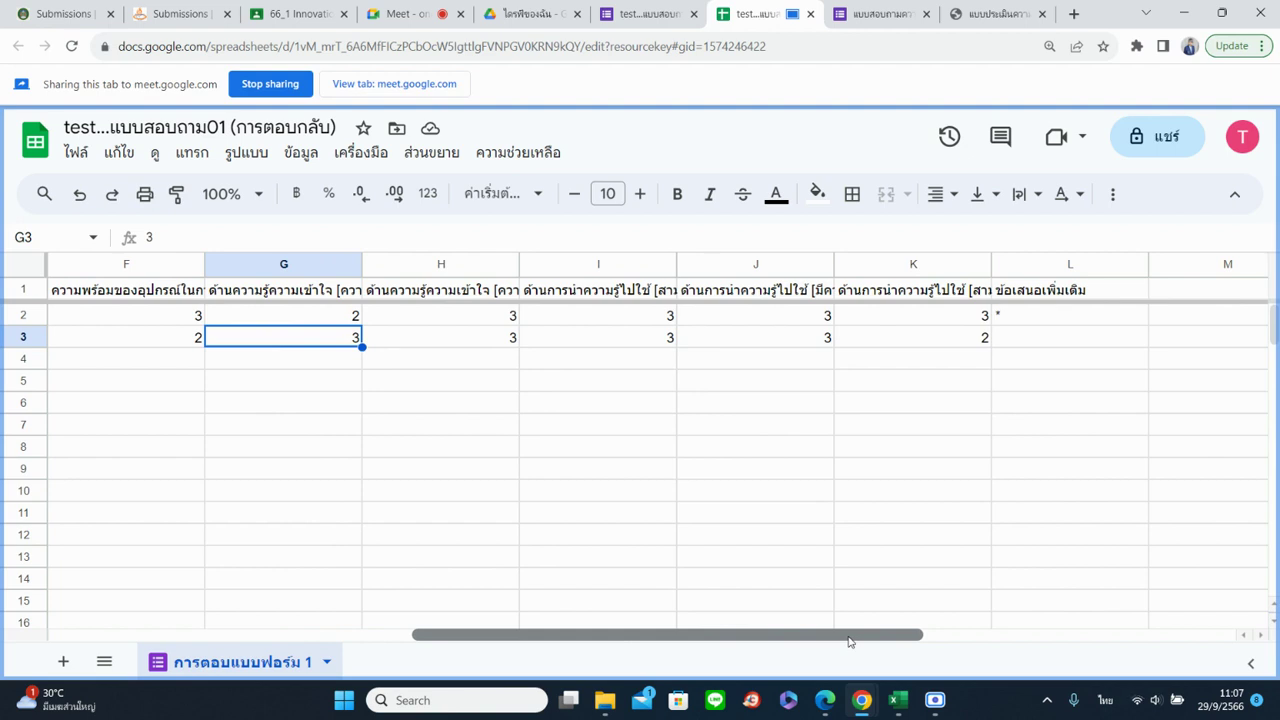
{"action": "left_click_drag", "start_coordinate": [849, 642], "coordinate": [740, 643]}
Read the full question headers through column J, then scroll back to columns A–H
{"action": "left_click", "coordinate": [592, 296]}
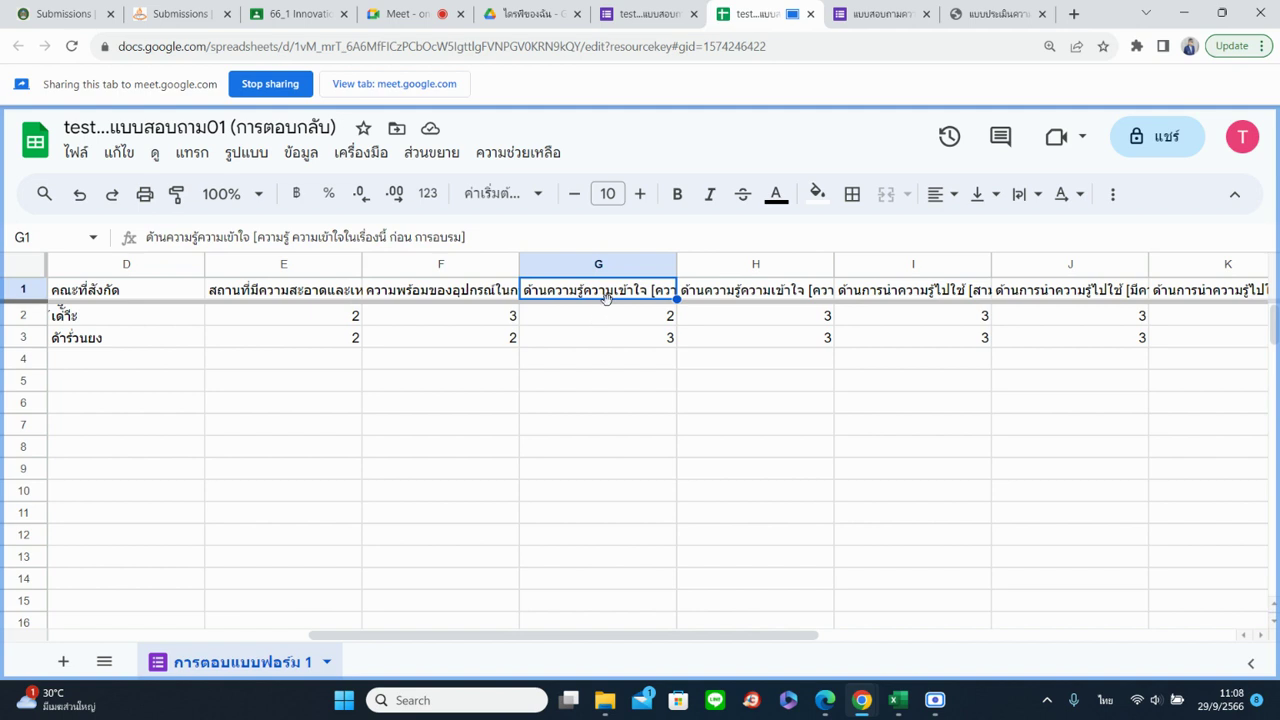
{"action": "left_click", "coordinate": [729, 297]}
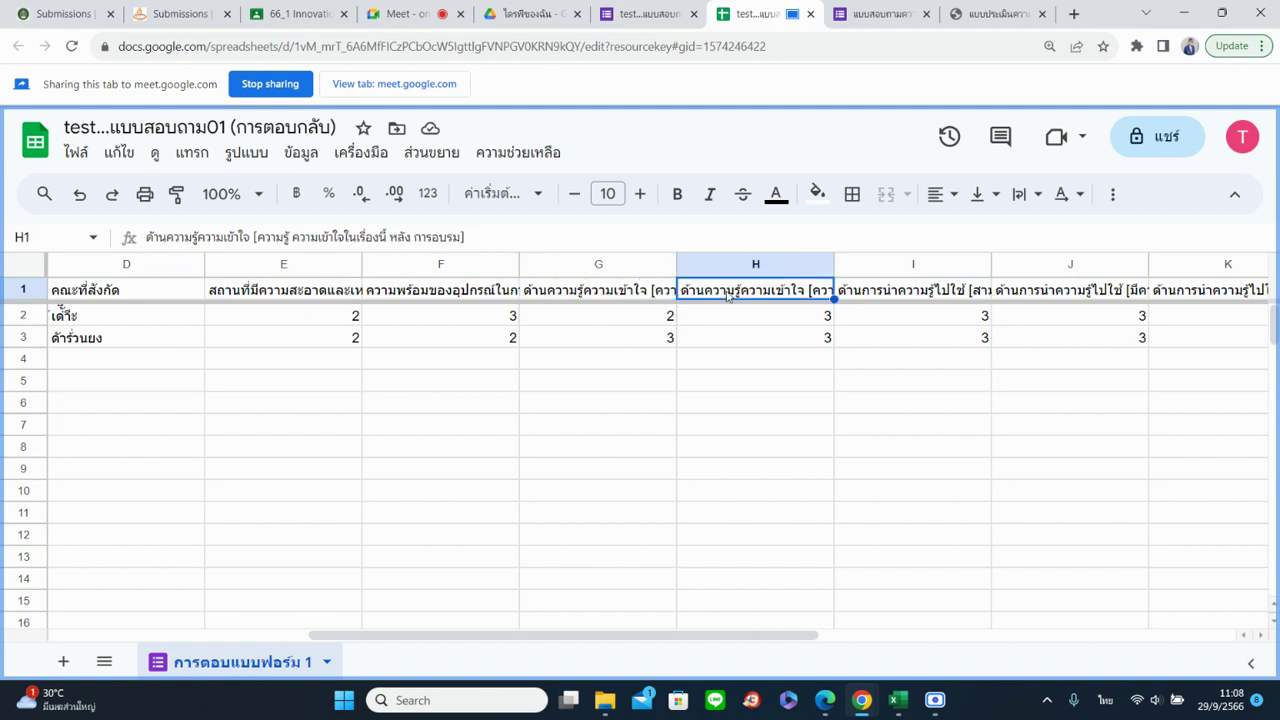
{"action": "left_click", "coordinate": [905, 300]}
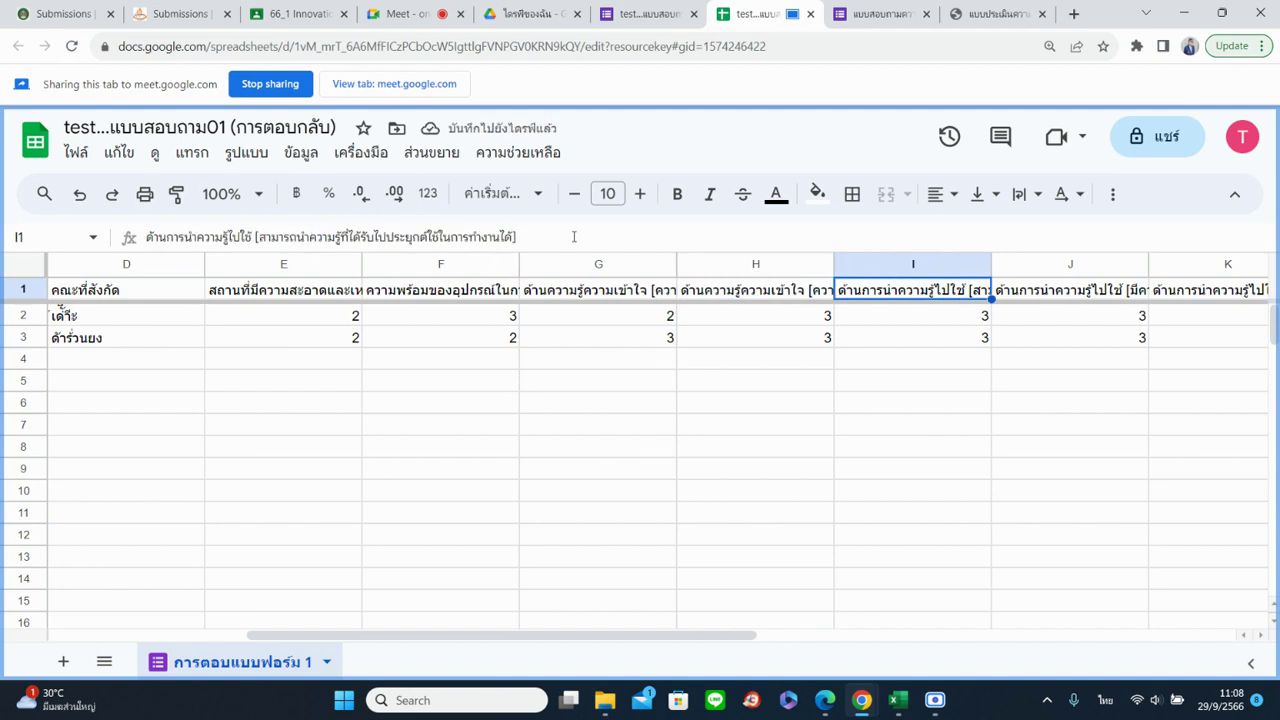
{"action": "left_click", "coordinate": [1022, 296]}
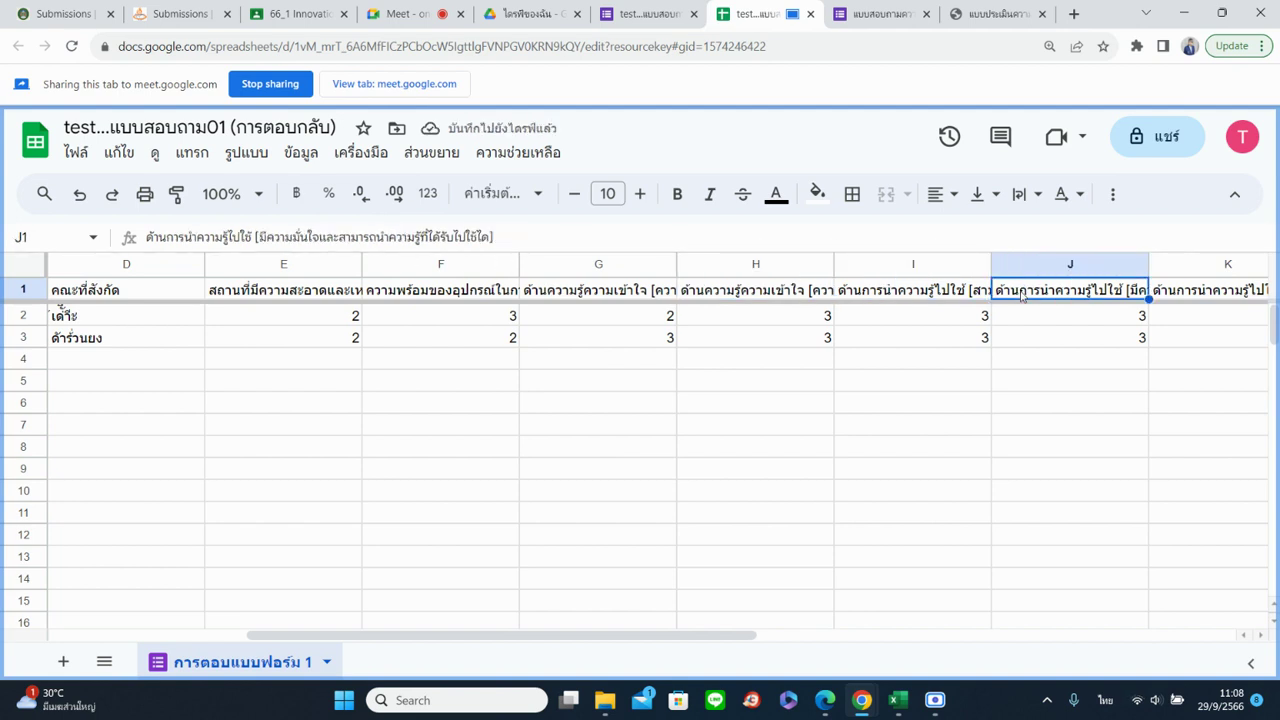
{"action": "left_click_drag", "start_coordinate": [743, 638], "coordinate": [449, 634]}
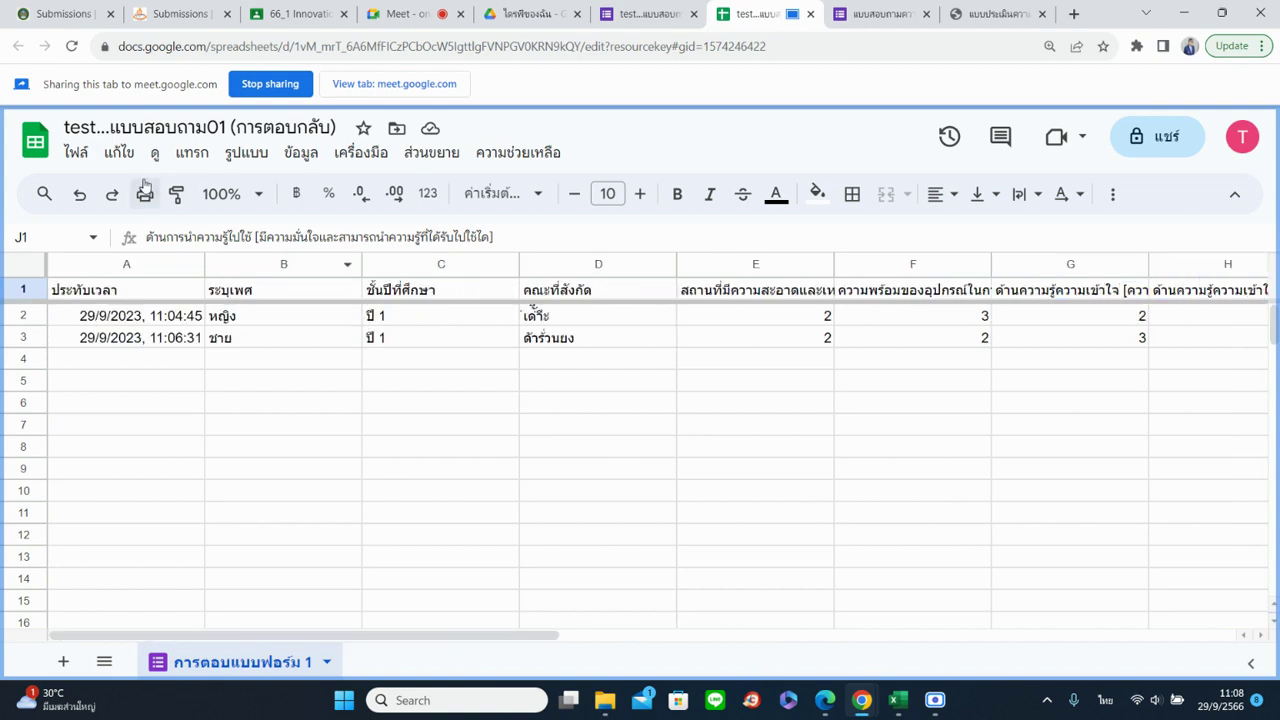
Look over the File > Download options without downloading, then select cell C2
{"action": "left_click", "coordinate": [86, 157]}
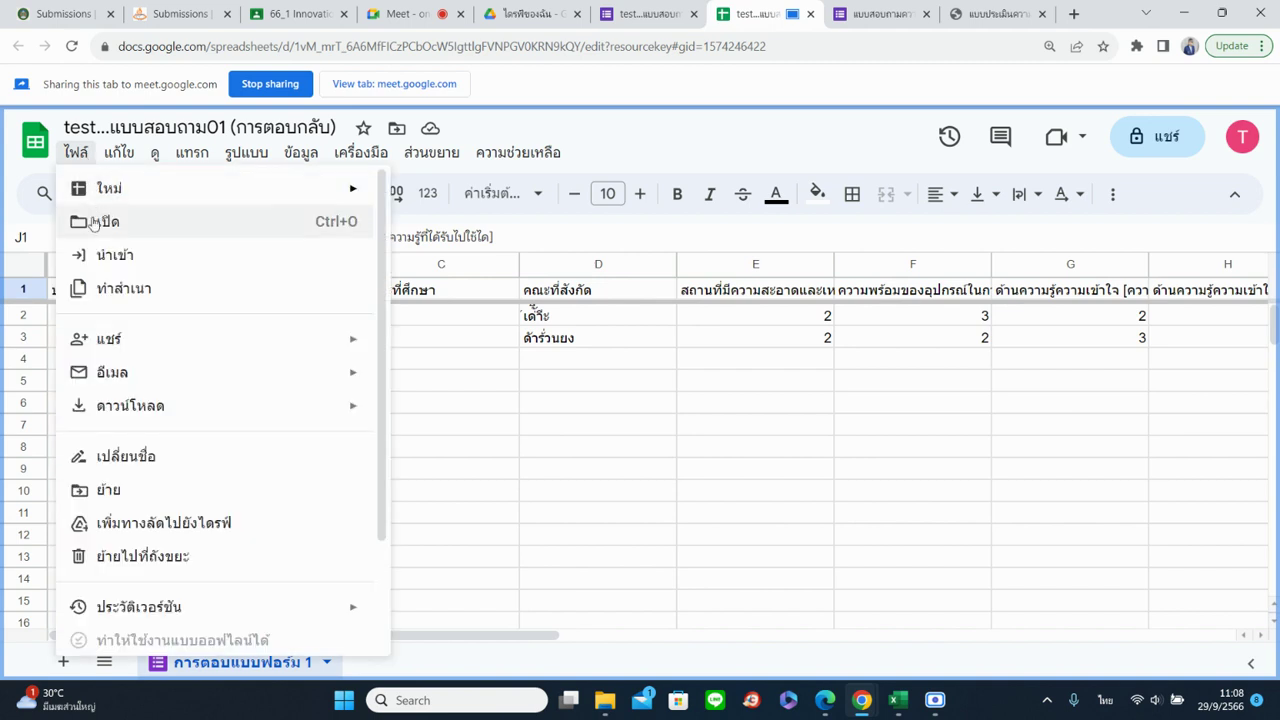
{"action": "mouse_move", "coordinate": [139, 413]}
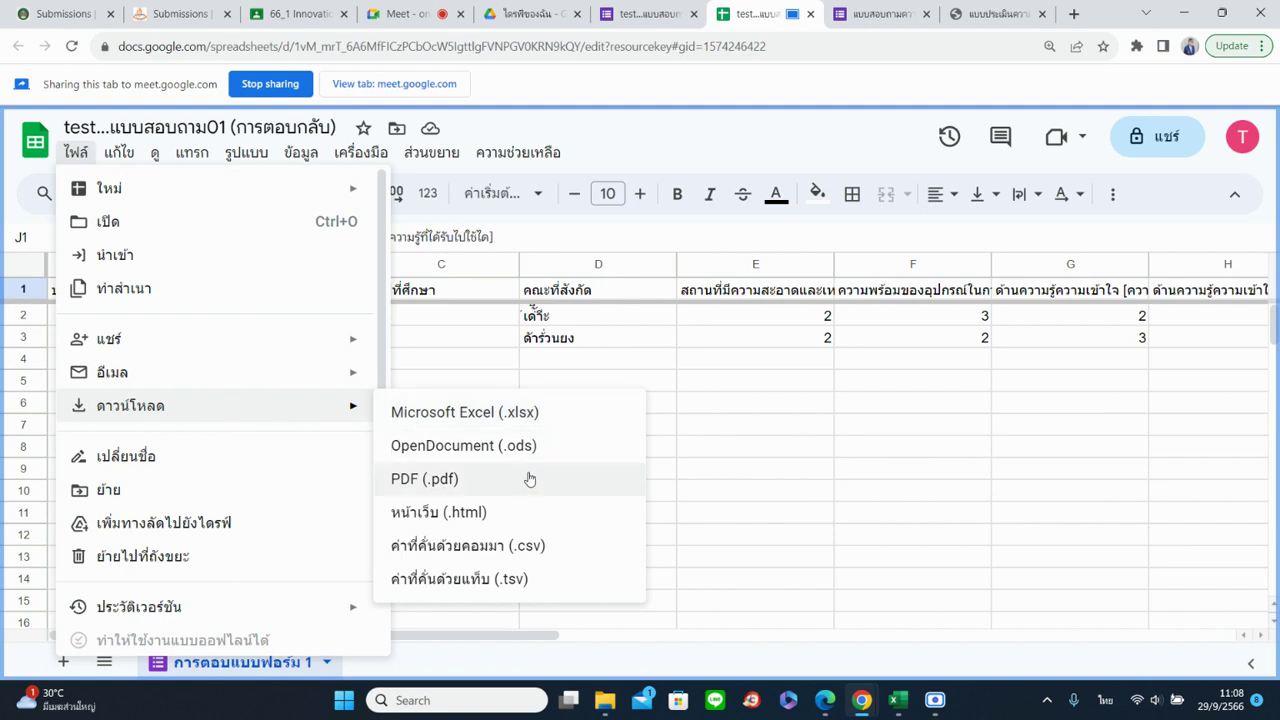
{"action": "left_click", "coordinate": [748, 360]}
{"action": "left_click", "coordinate": [466, 323]}
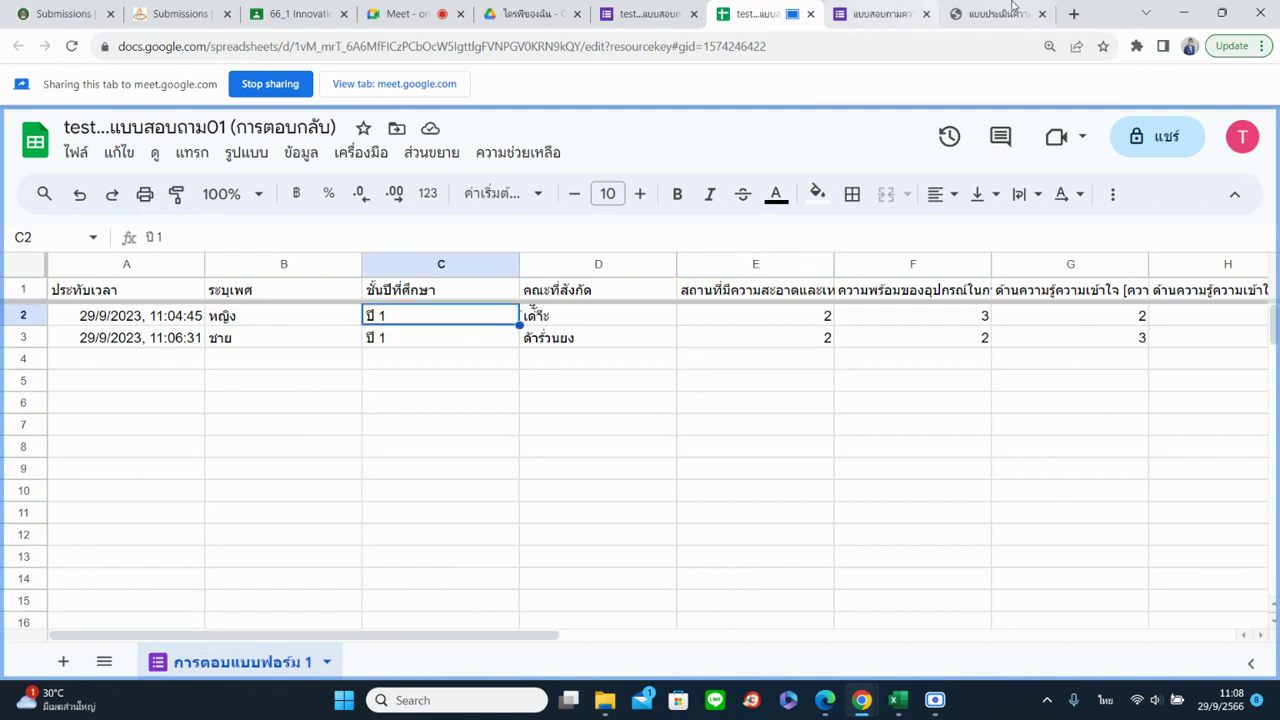
Submit a third test response and confirm it appears as row 4, year ปี 2
{"action": "left_click", "coordinate": [862, 22]}
{"action": "left_click", "coordinate": [415, 489]}
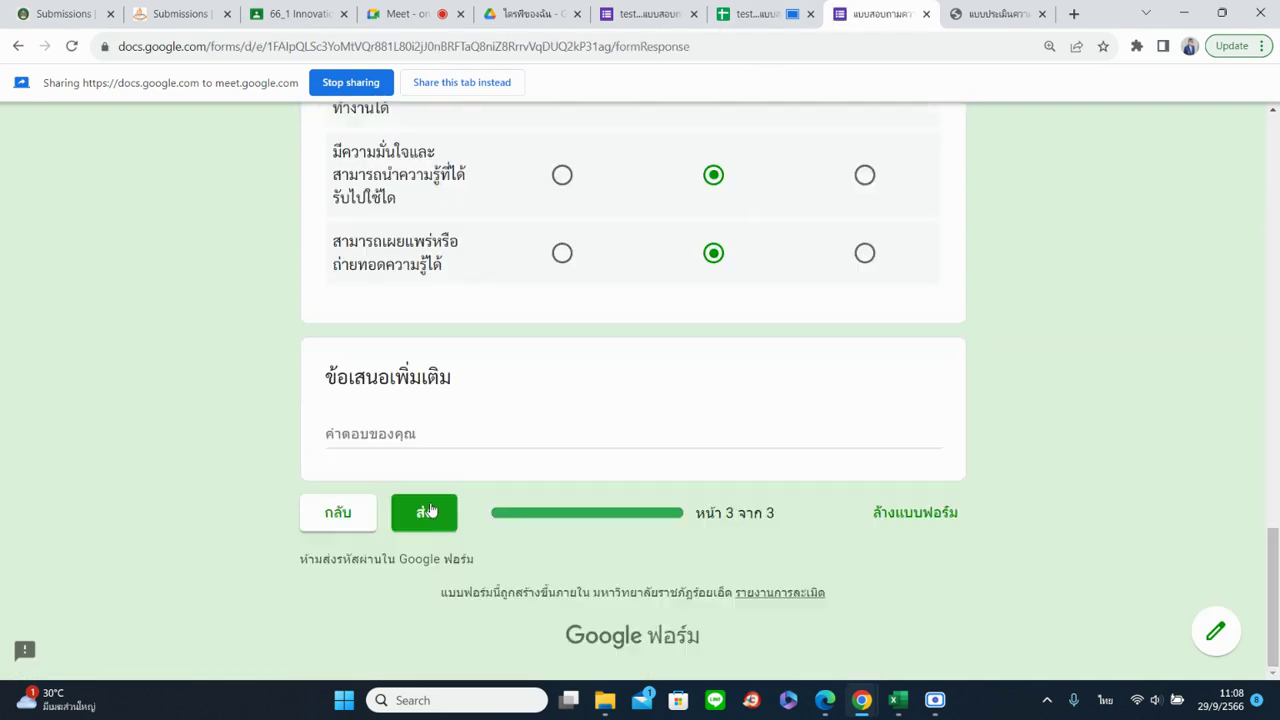
{"action": "left_click", "coordinate": [423, 514]}
{"action": "left_click", "coordinate": [781, 12]}
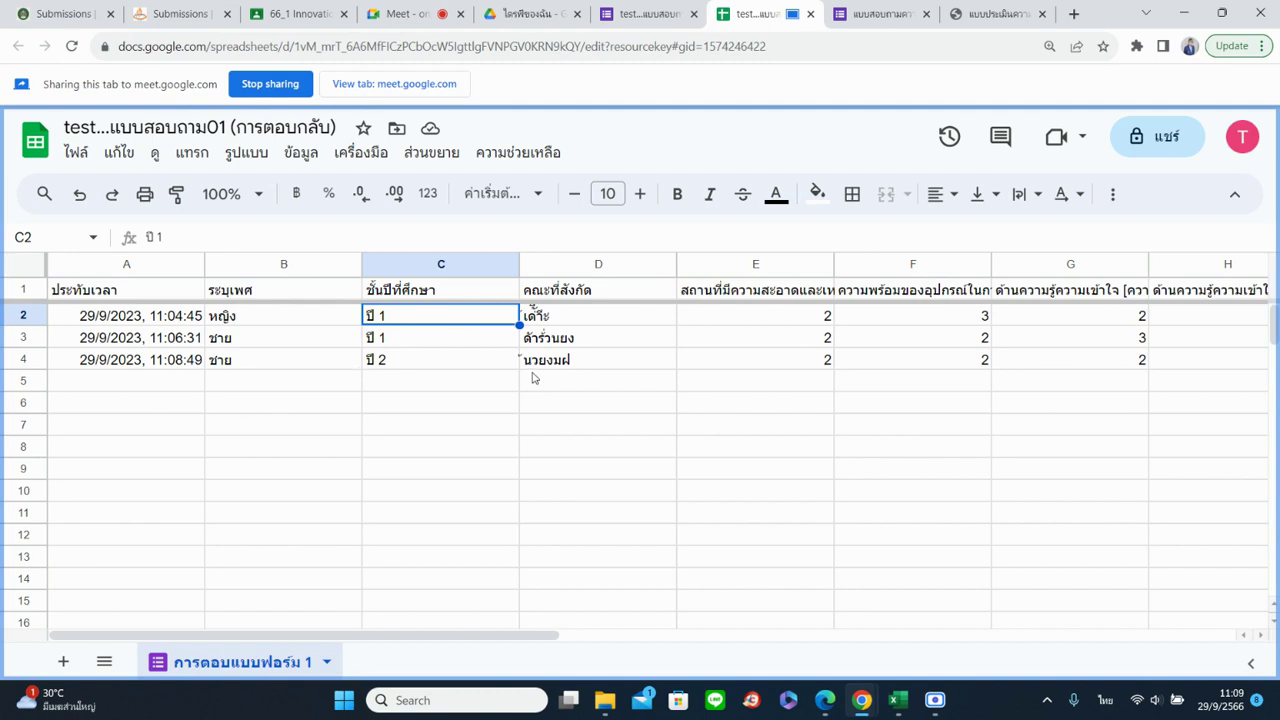
{"action": "mouse_move", "coordinate": [426, 633]}
{"action": "left_mouse_down"}
{"action": "mouse_move", "coordinate": [806, 634]}
{"action": "mouse_move", "coordinate": [411, 638]}
{"action": "left_mouse_up"}
Review the File > Download options again, then return to the form's 3-response summary
{"action": "left_click", "coordinate": [75, 153]}
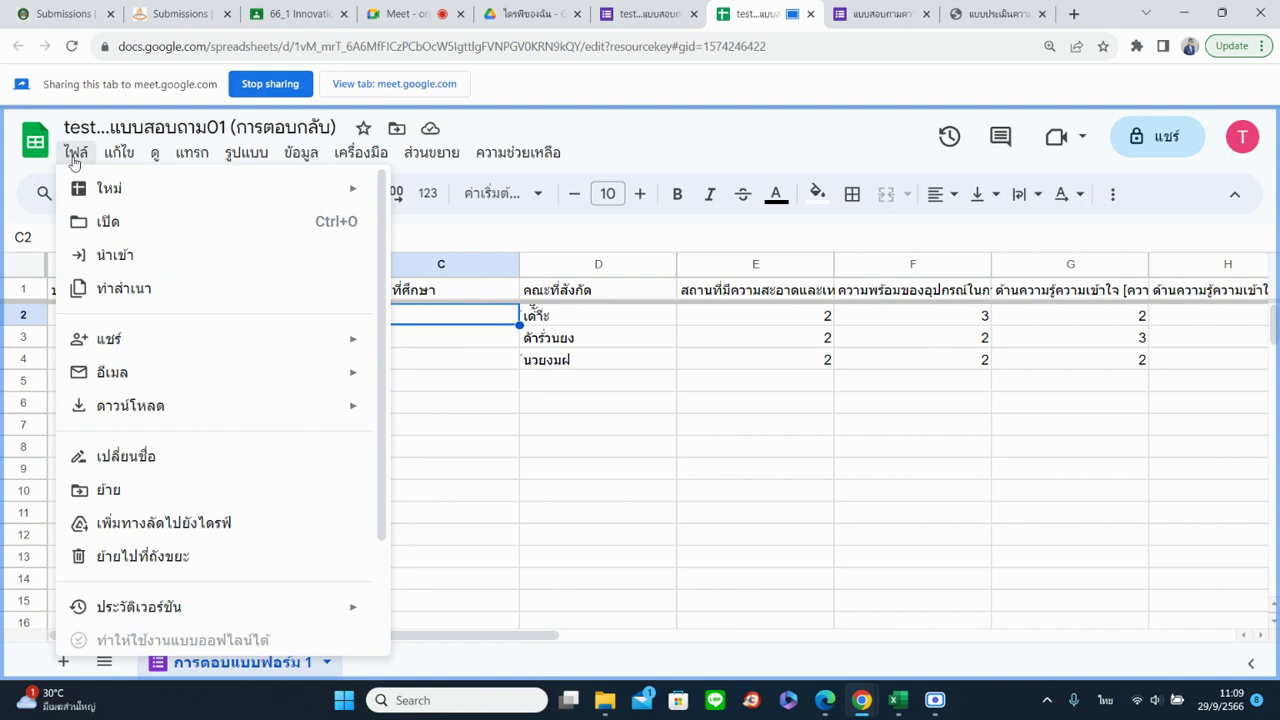
{"action": "mouse_move", "coordinate": [170, 418]}
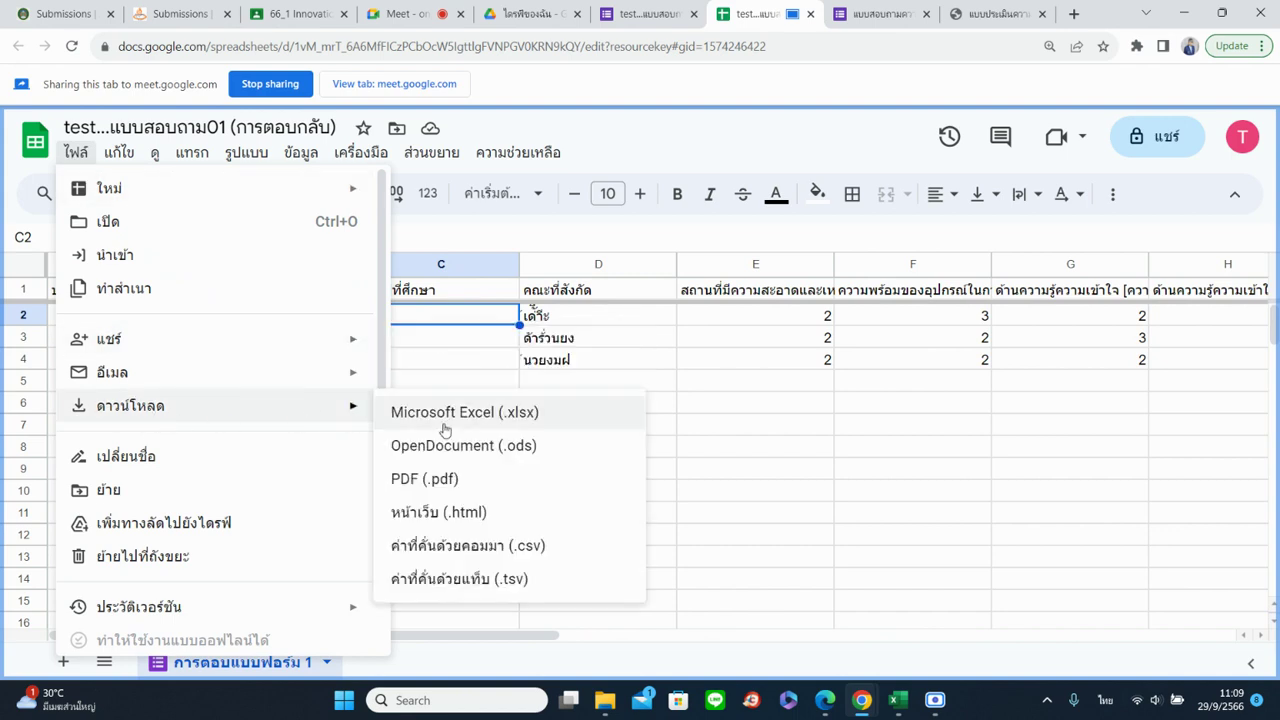
{"action": "left_click", "coordinate": [810, 410]}
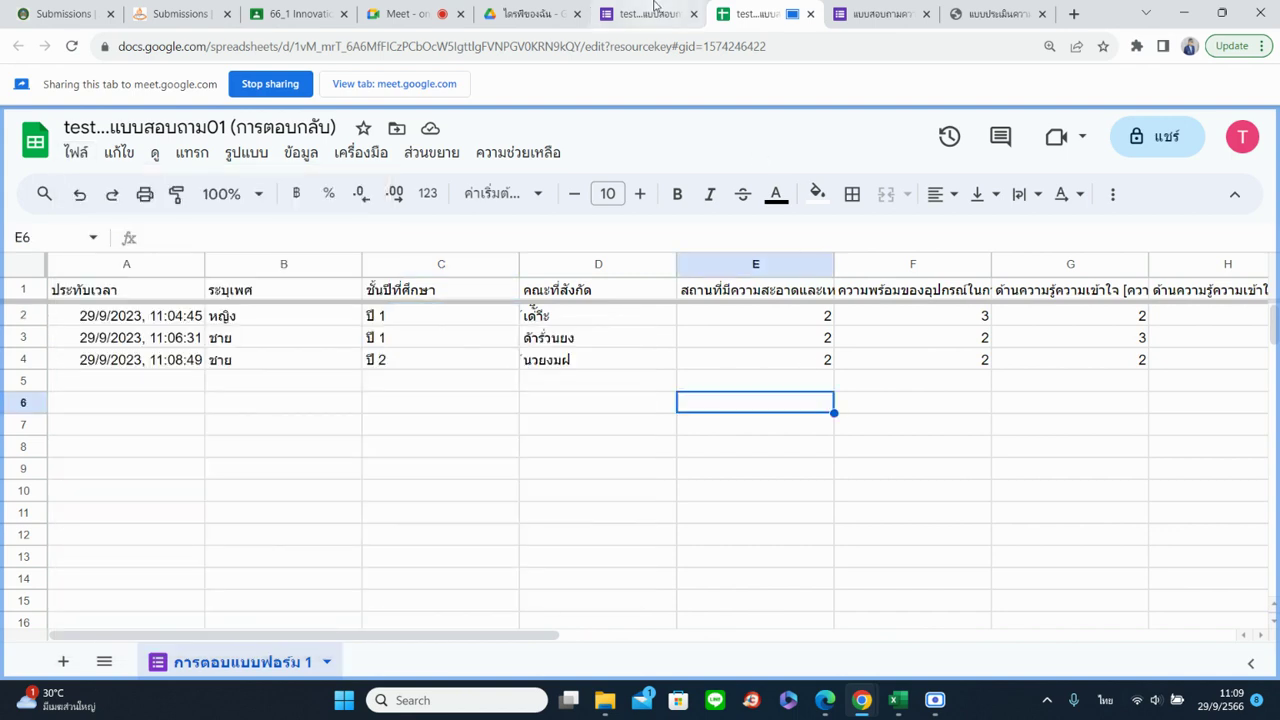
{"action": "left_click", "coordinate": [650, 13]}
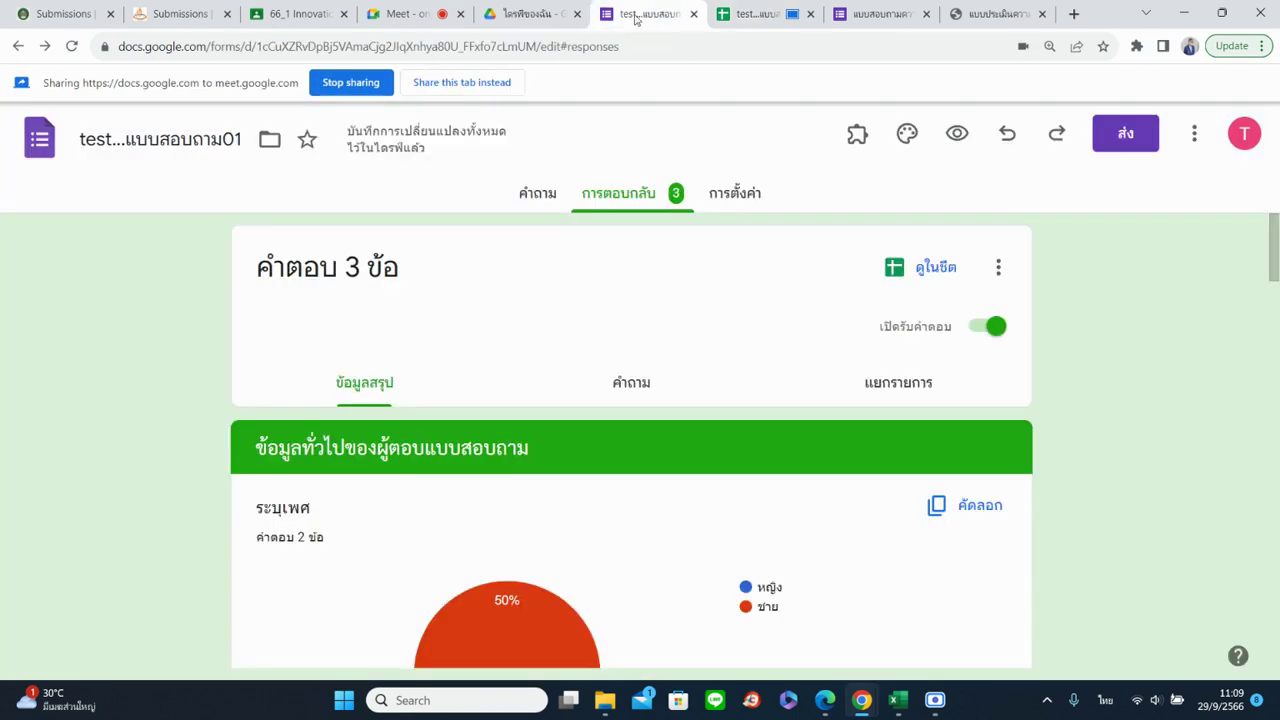
{"action": "left_click", "coordinate": [472, 80]}
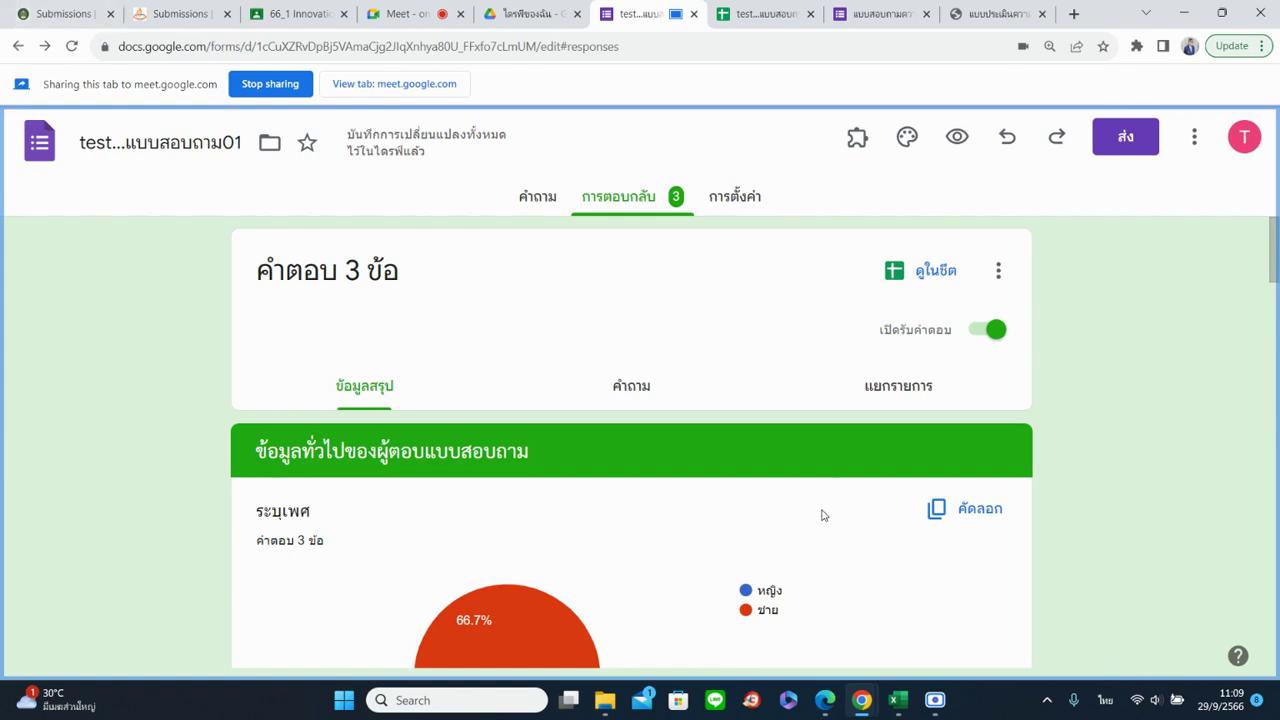
{"action": "left_click", "coordinate": [990, 335]}
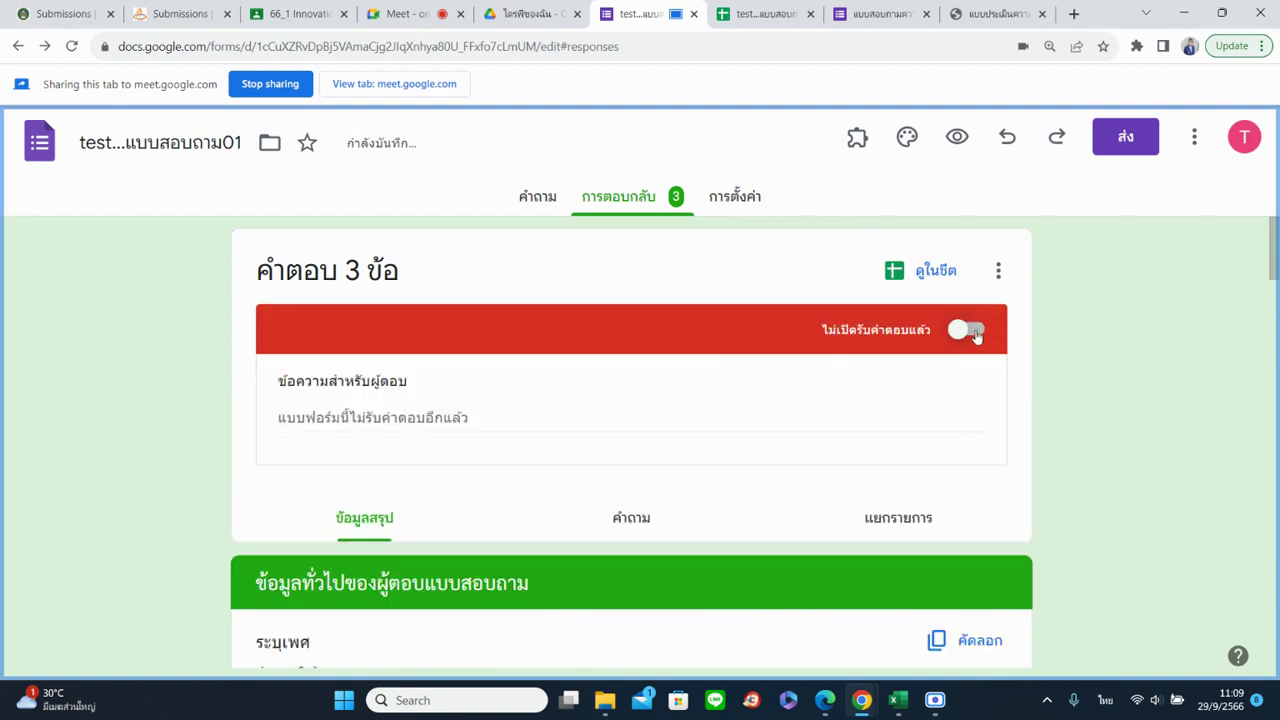
{"action": "left_click", "coordinate": [977, 334]}
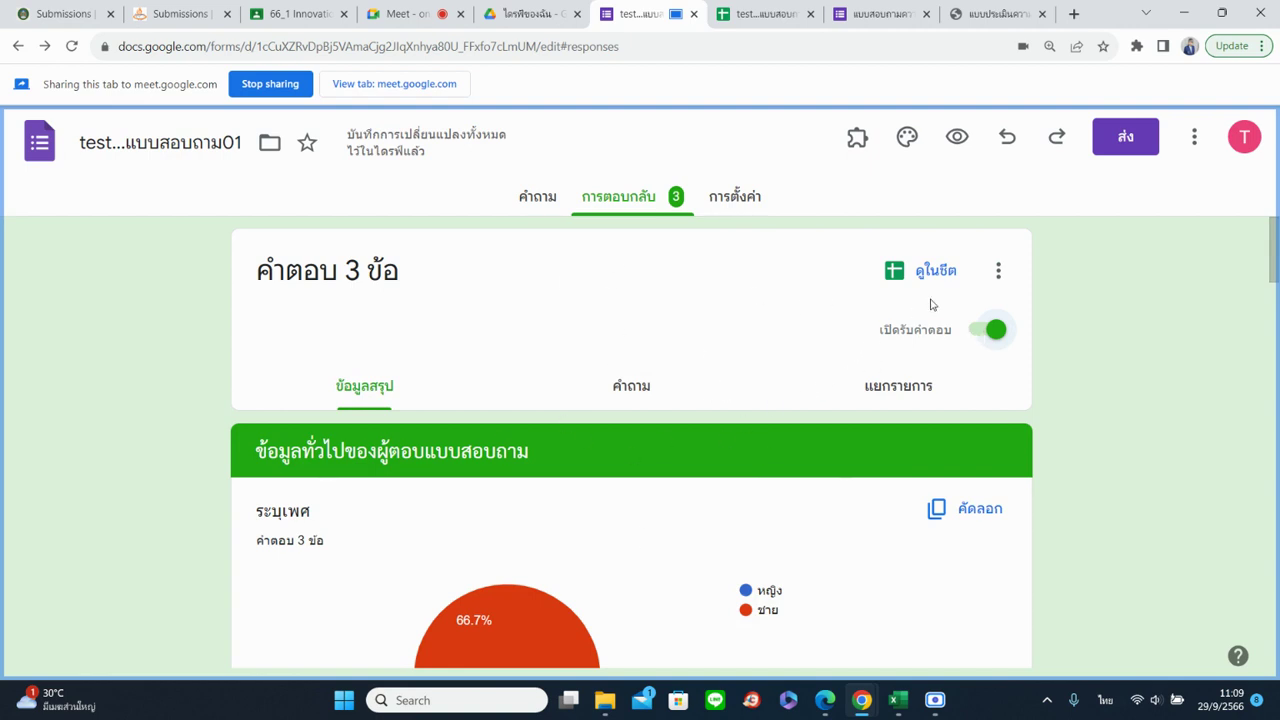
Delete all responses from the form, leaving 0 responses
{"action": "left_click", "coordinate": [998, 275]}
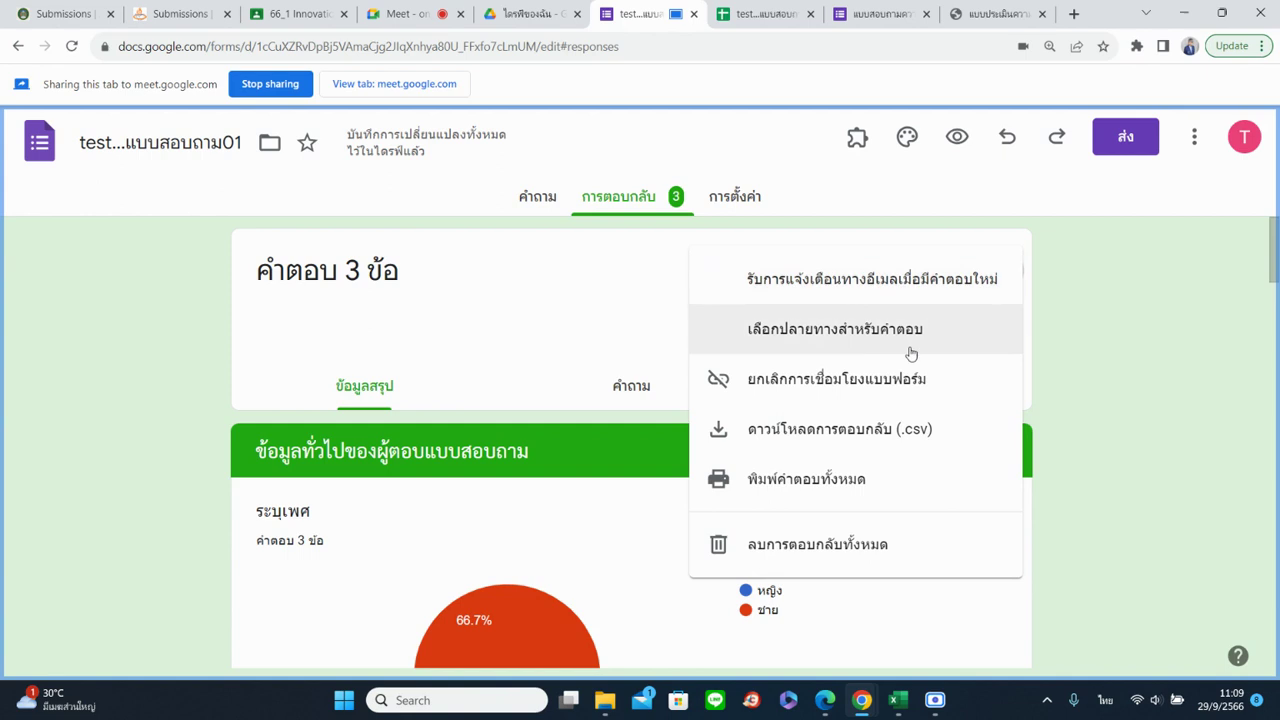
{"action": "left_click", "coordinate": [806, 556]}
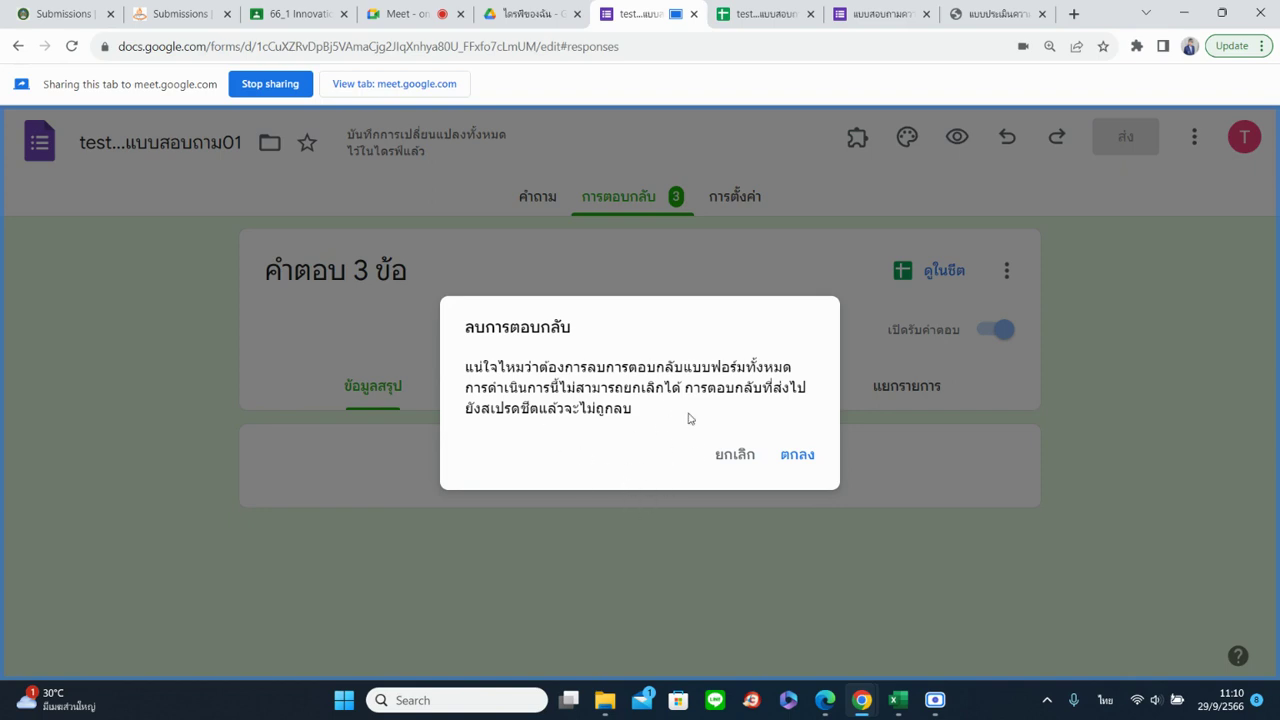
{"action": "left_click", "coordinate": [795, 456]}
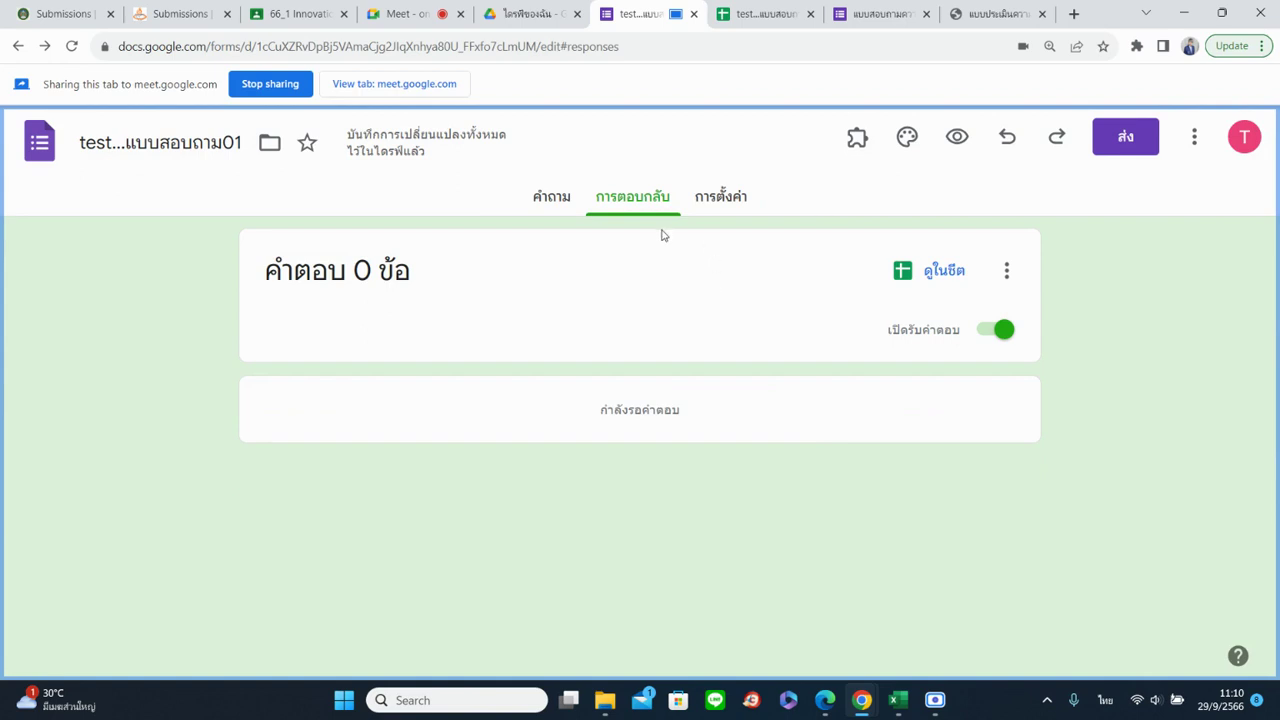
Close the linked response spreadsheet's browser tab and return to the form
{"action": "left_click", "coordinate": [752, 16]}
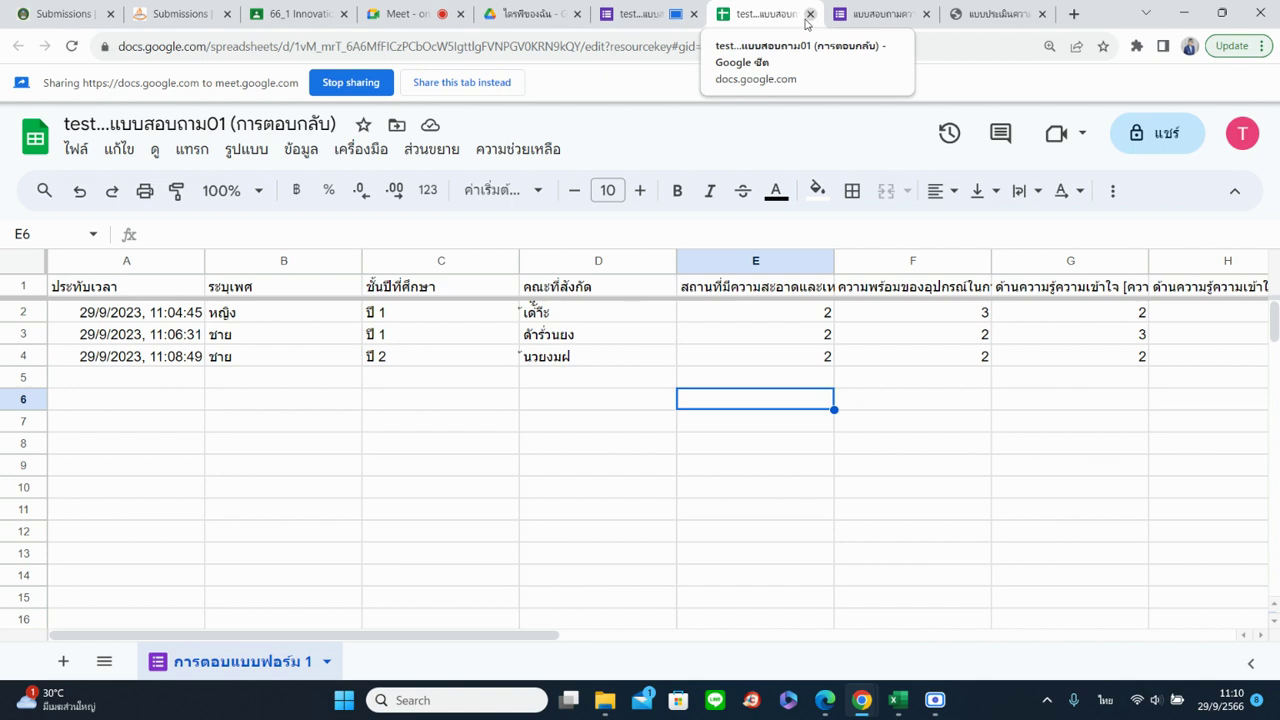
{"action": "left_click", "coordinate": [650, 16]}
{"action": "left_click", "coordinate": [789, 16]}
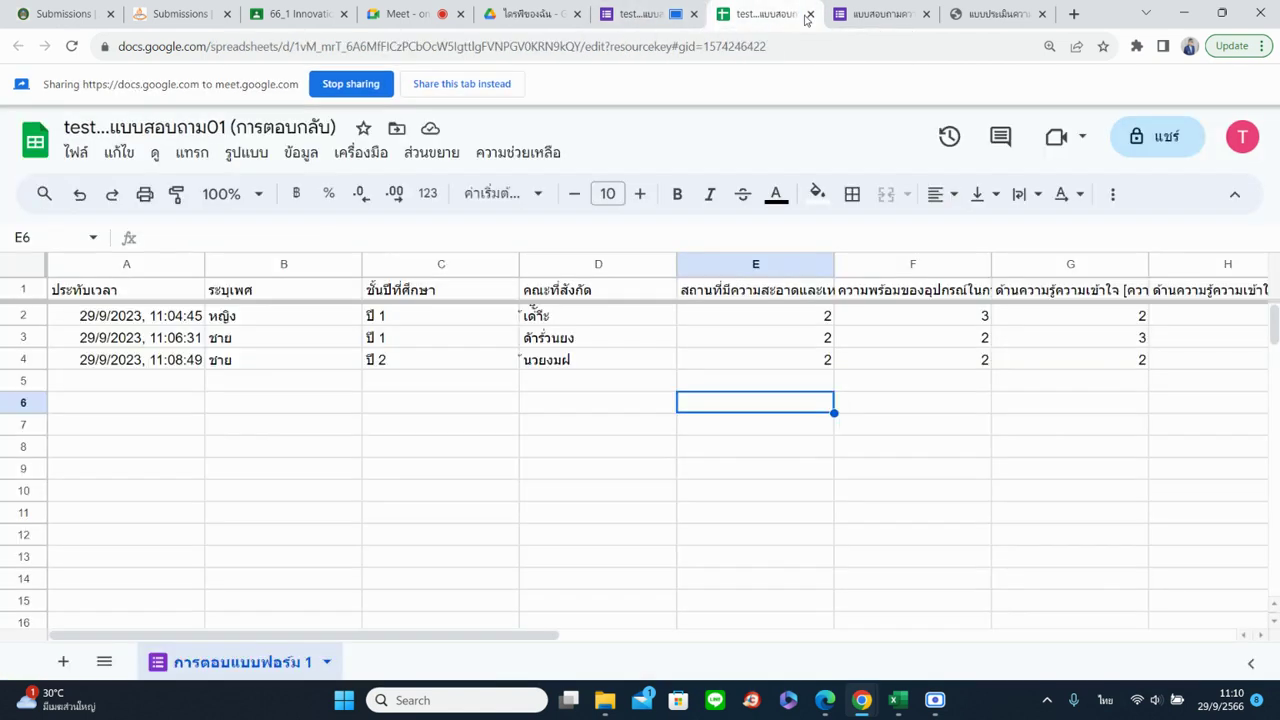
{"action": "left_click", "coordinate": [809, 14]}
{"action": "left_click", "coordinate": [645, 14]}
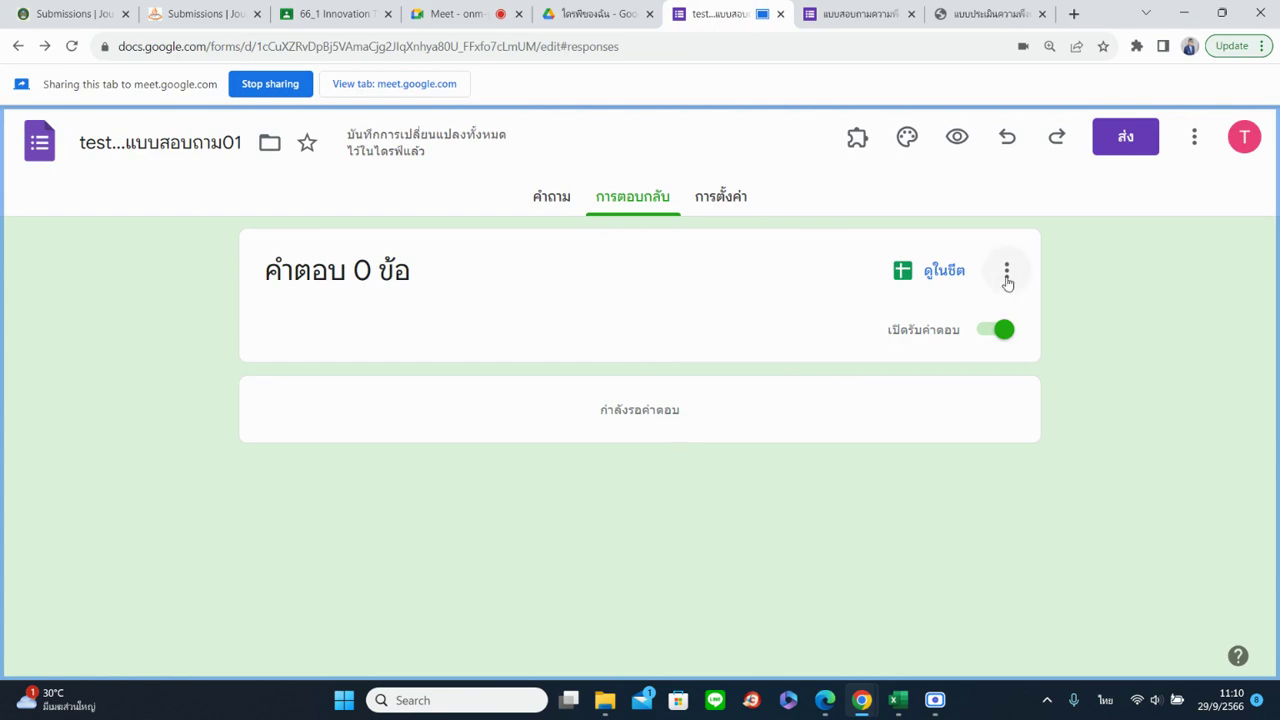
Return to the Questions view and scroll through the sections to the คณะที่สังกัด question
{"action": "left_click", "coordinate": [552, 215]}
{"action": "scroll", "coordinate": [702, 485], "scroll_direction": "down", "scroll_amount": 10}
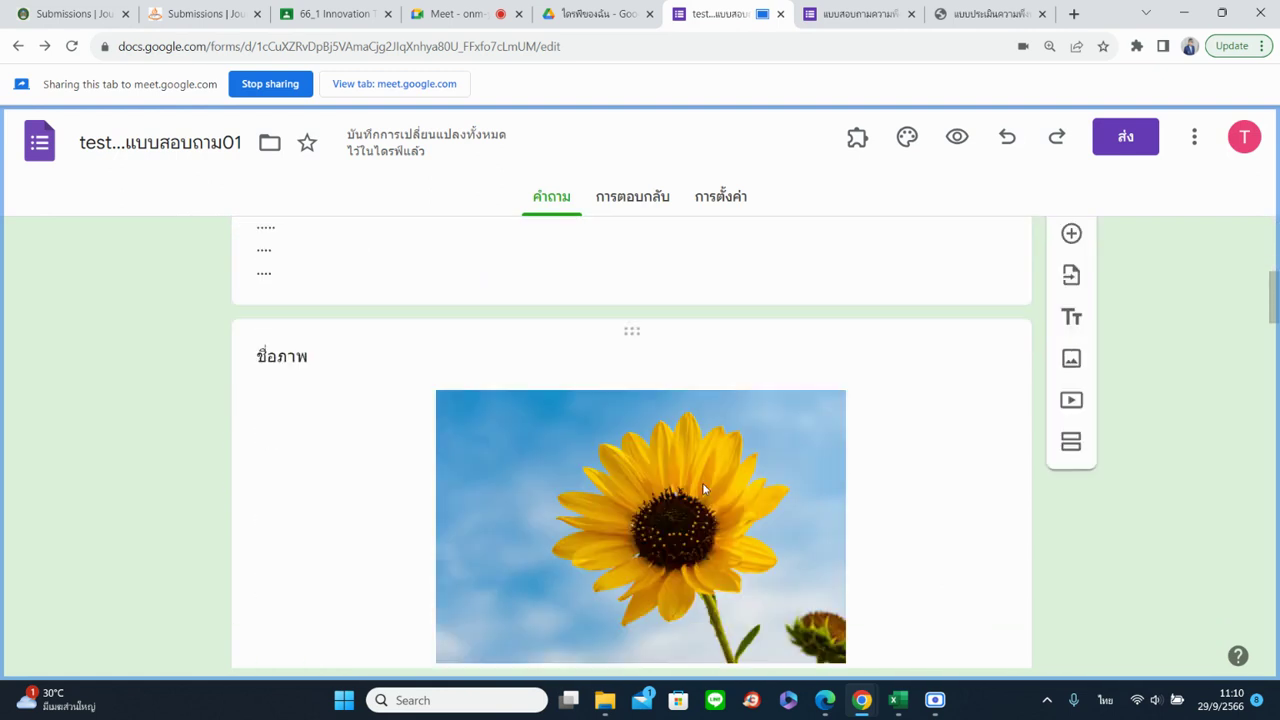
{"action": "scroll", "coordinate": [702, 487], "scroll_direction": "down", "scroll_amount": 9}
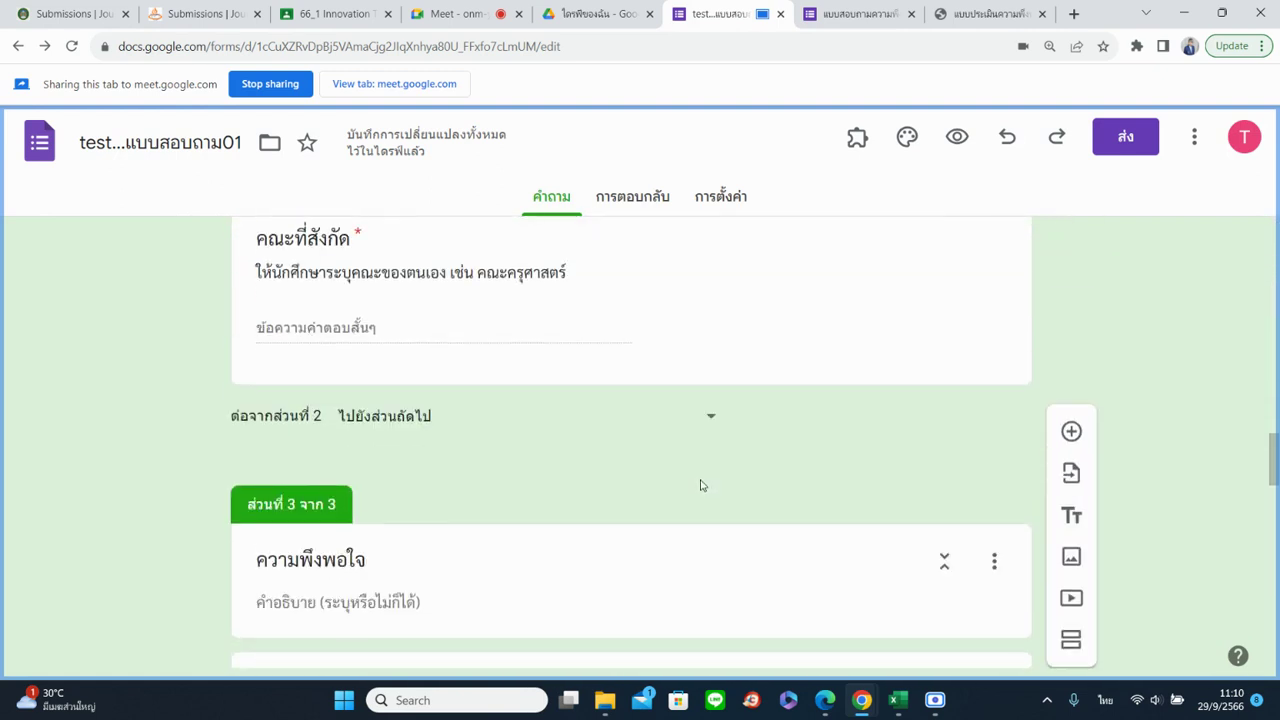
{"action": "scroll", "coordinate": [702, 485], "scroll_direction": "down", "scroll_amount": 12}
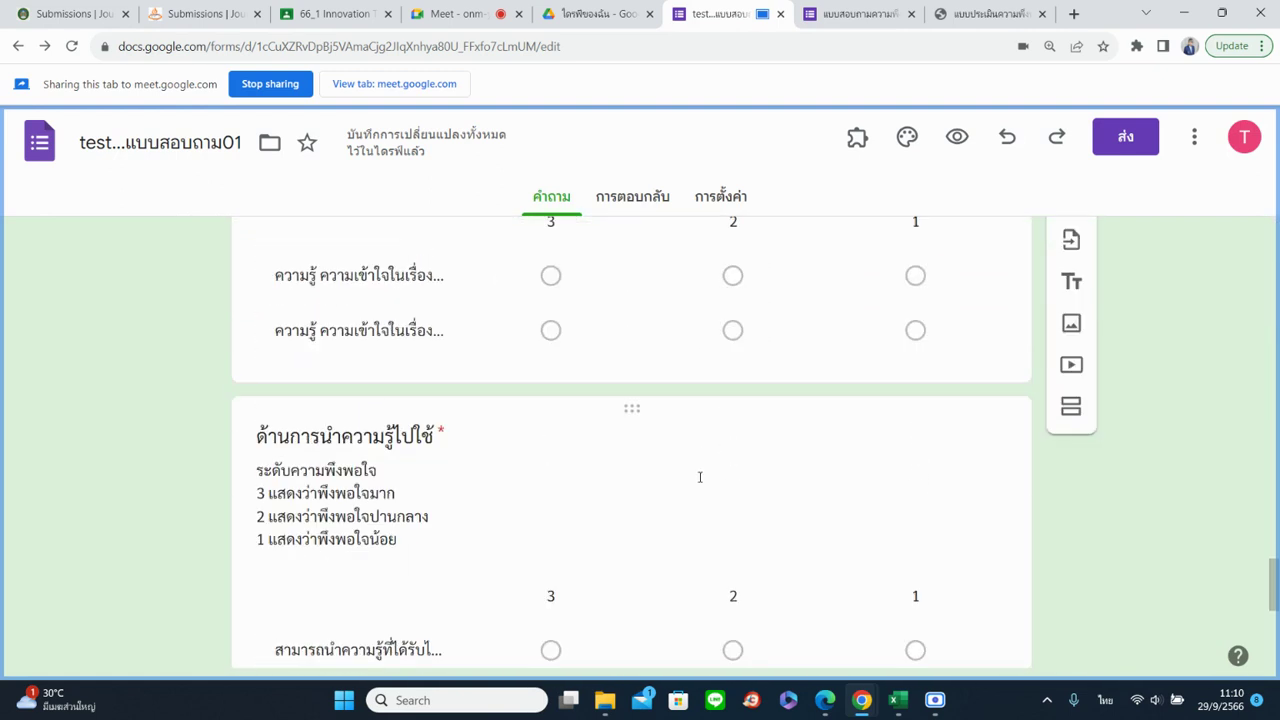
{"action": "scroll", "coordinate": [700, 483], "scroll_direction": "up", "scroll_amount": 15}
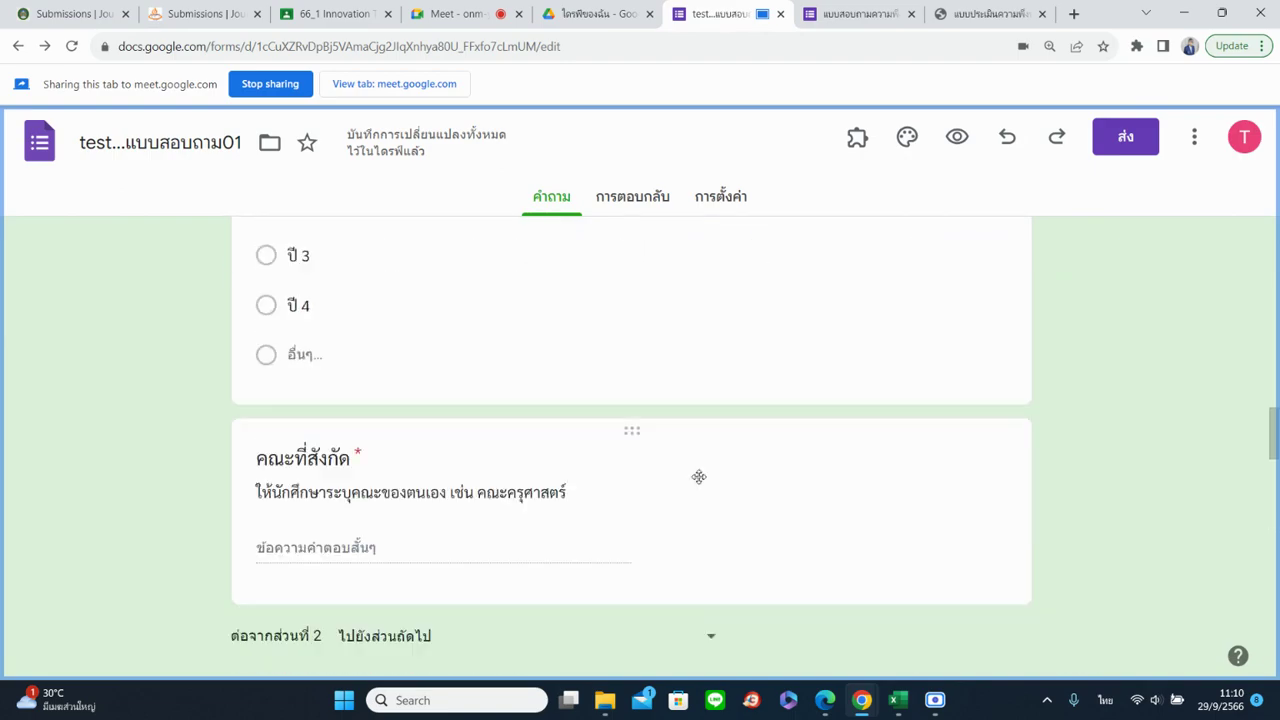